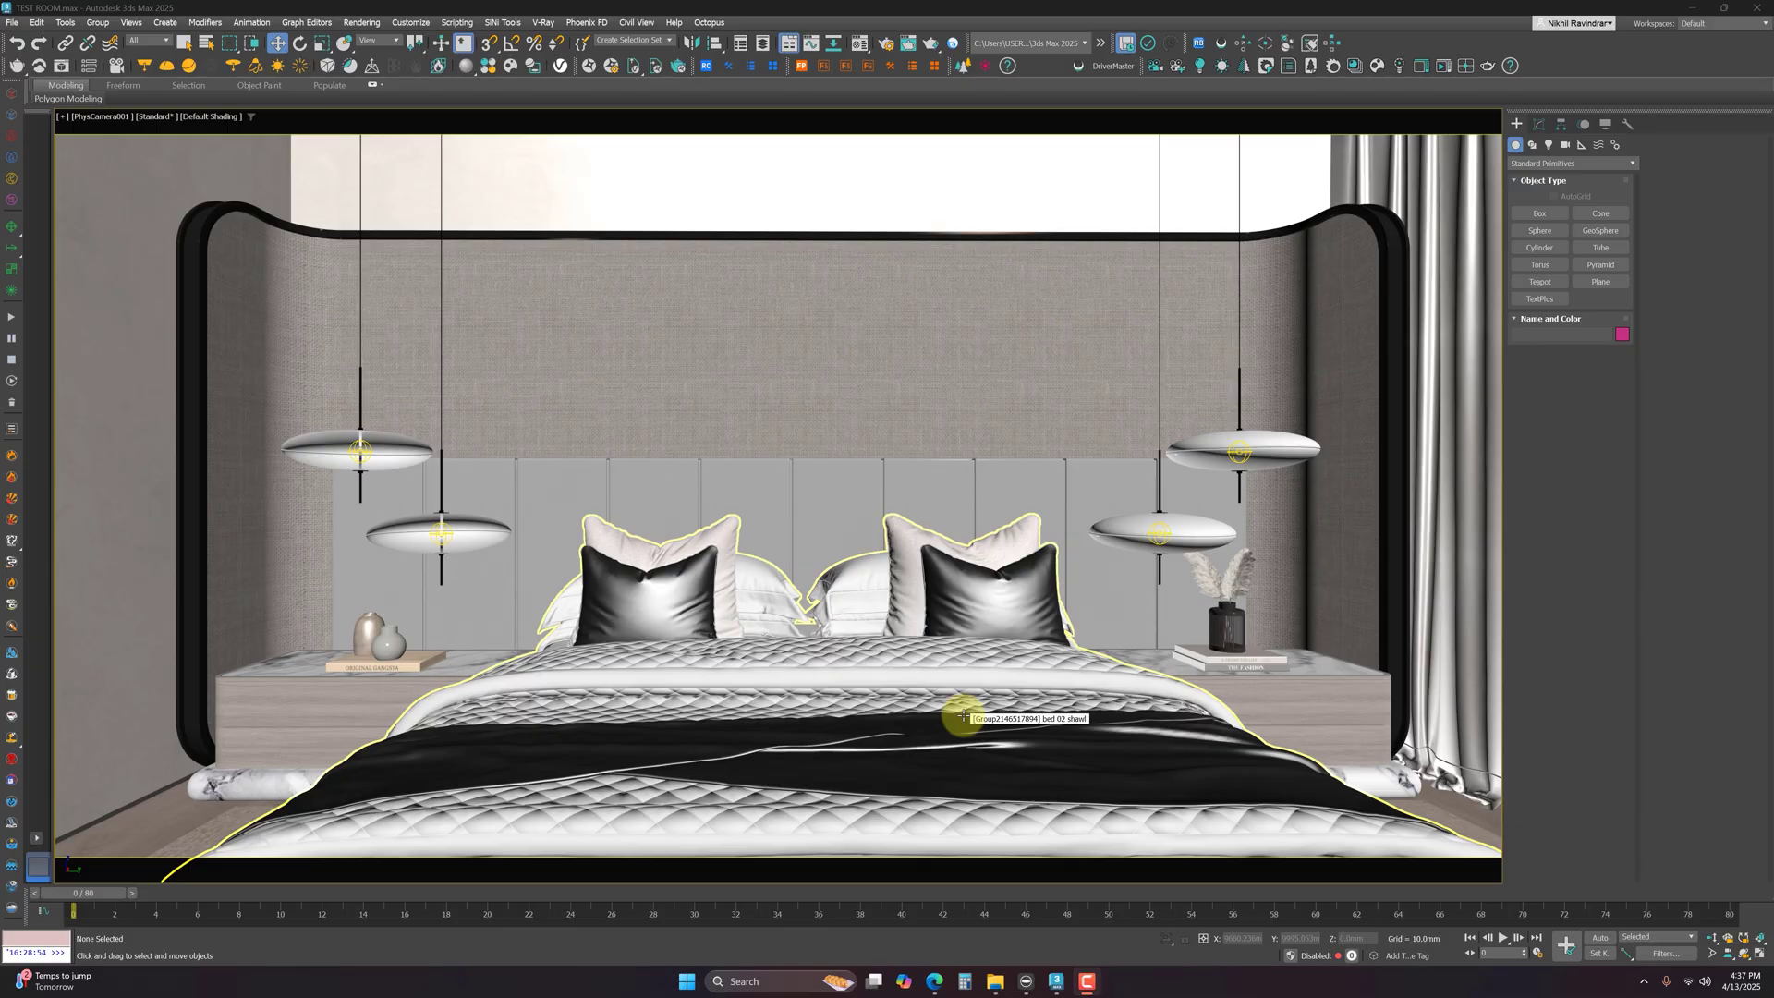
Step: Select the bed group and orbit around it in a perspective view to inspect the pillows and bedding
click(787, 683)
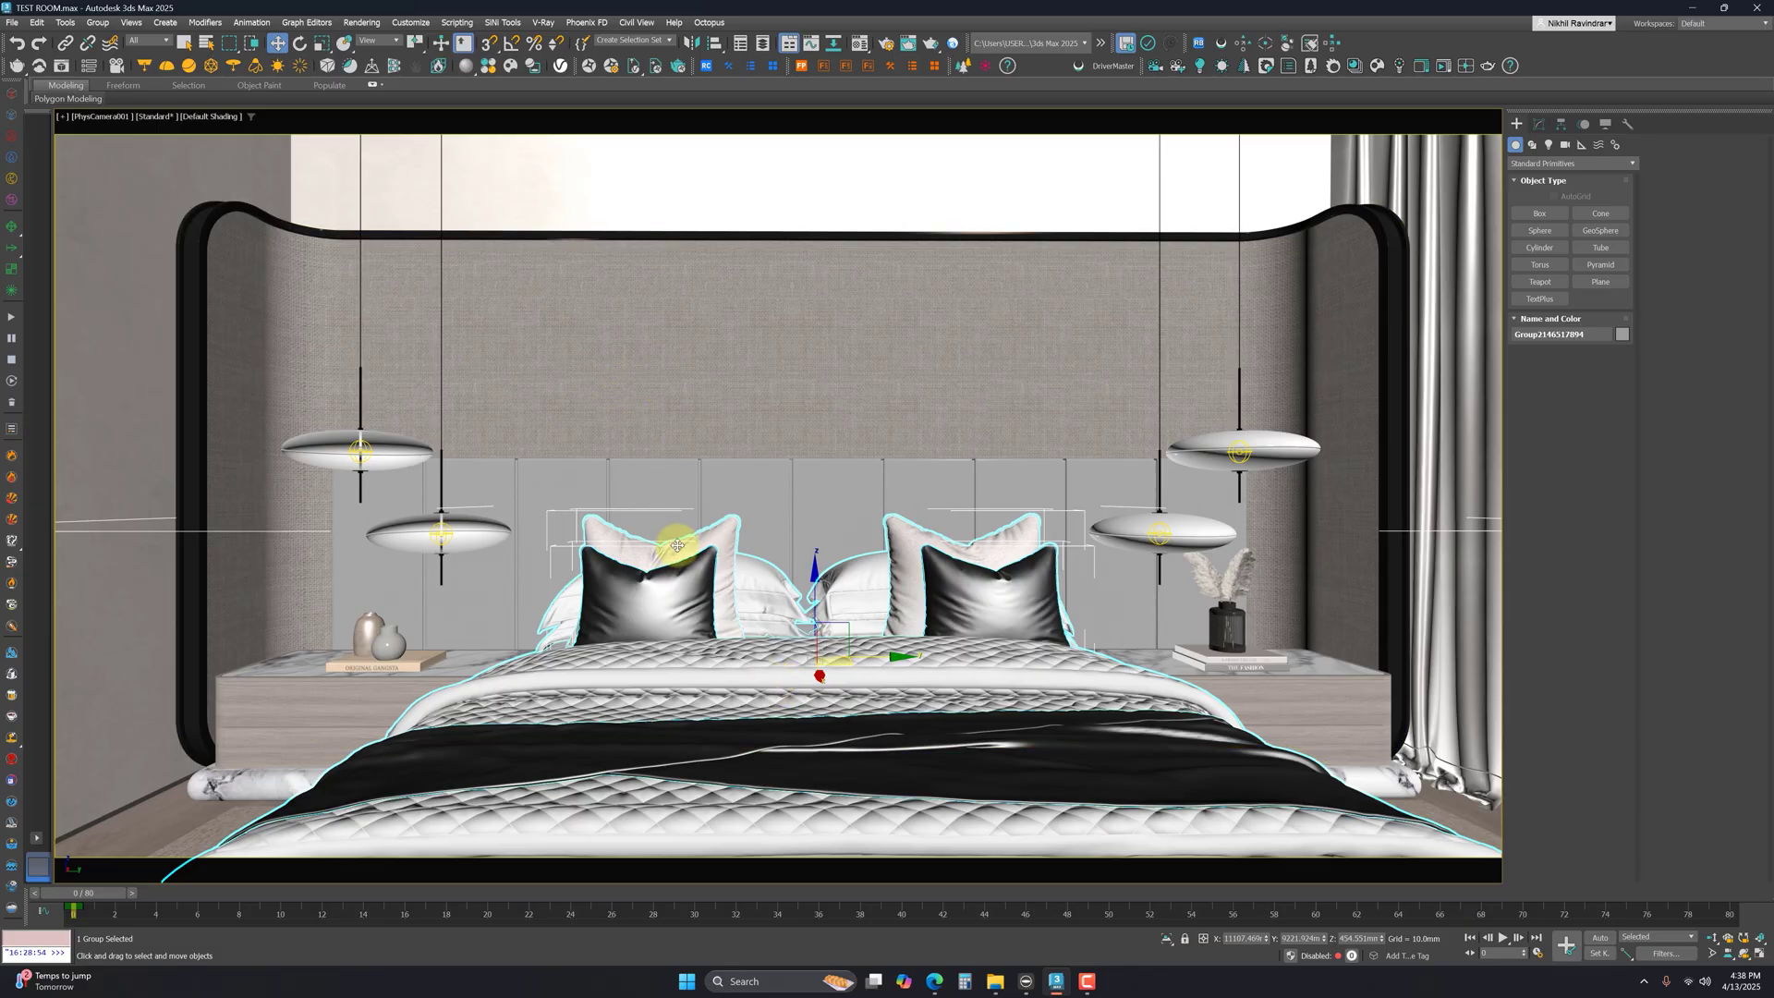
key(p)
key(z)
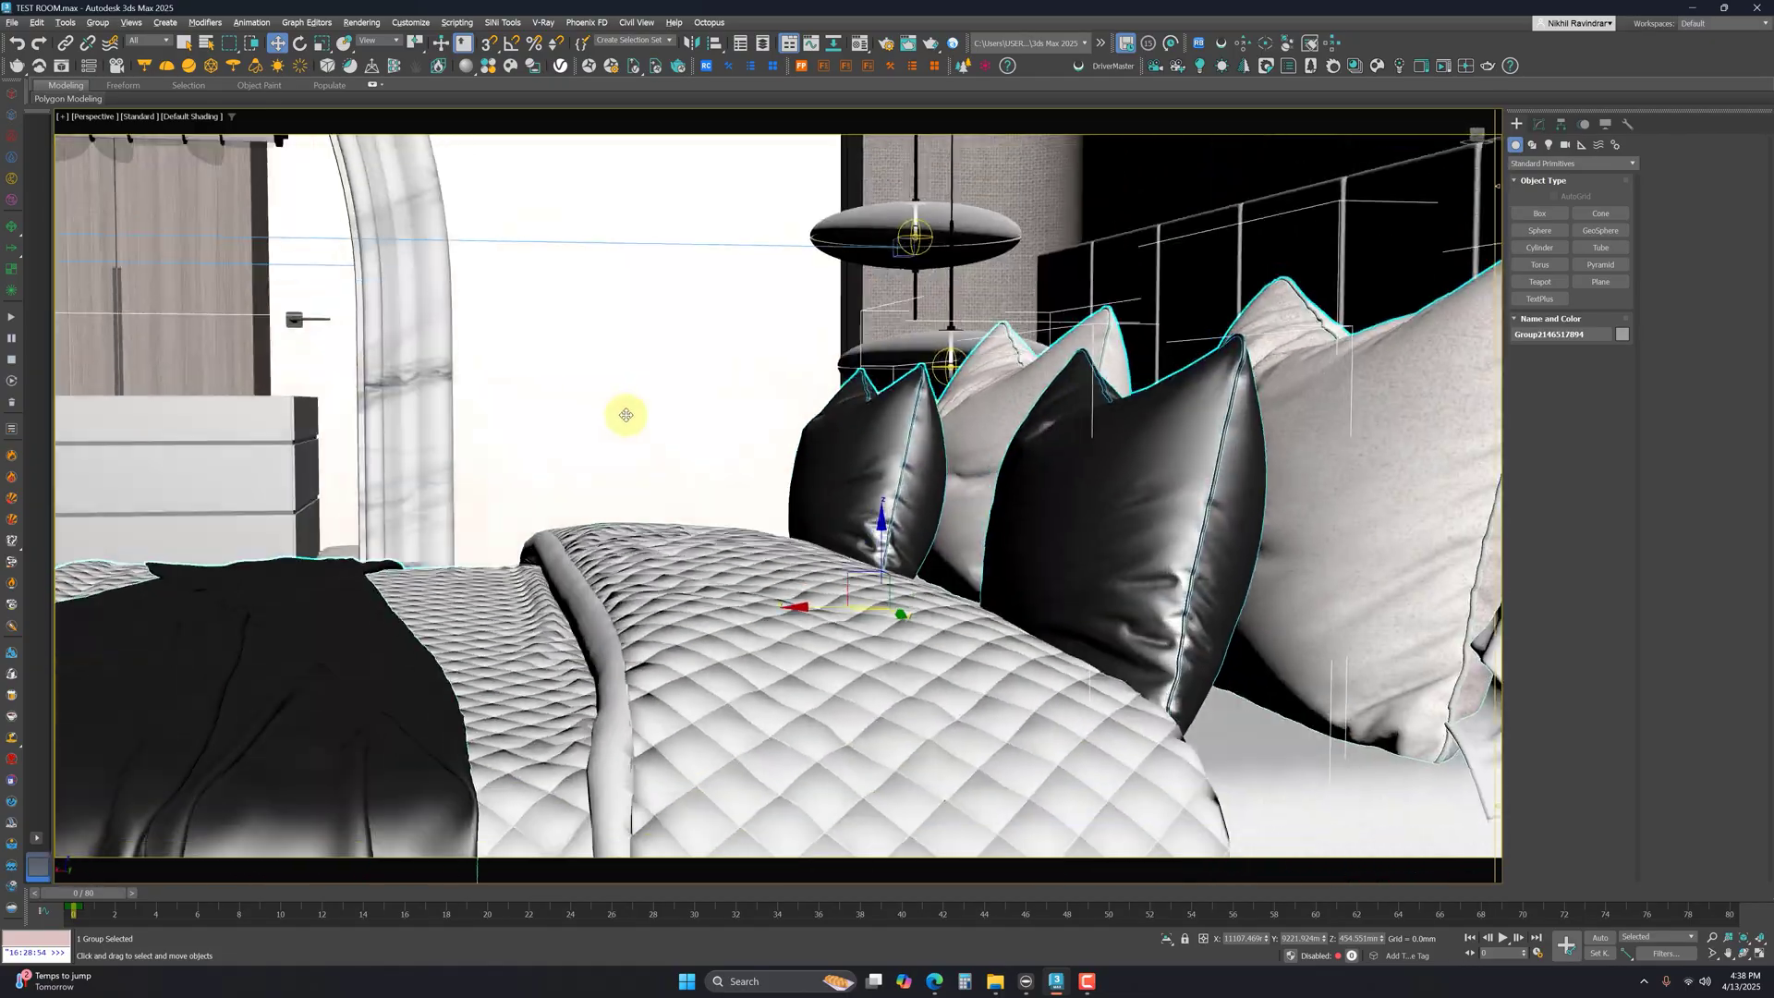
drag(627, 415, 681, 480)
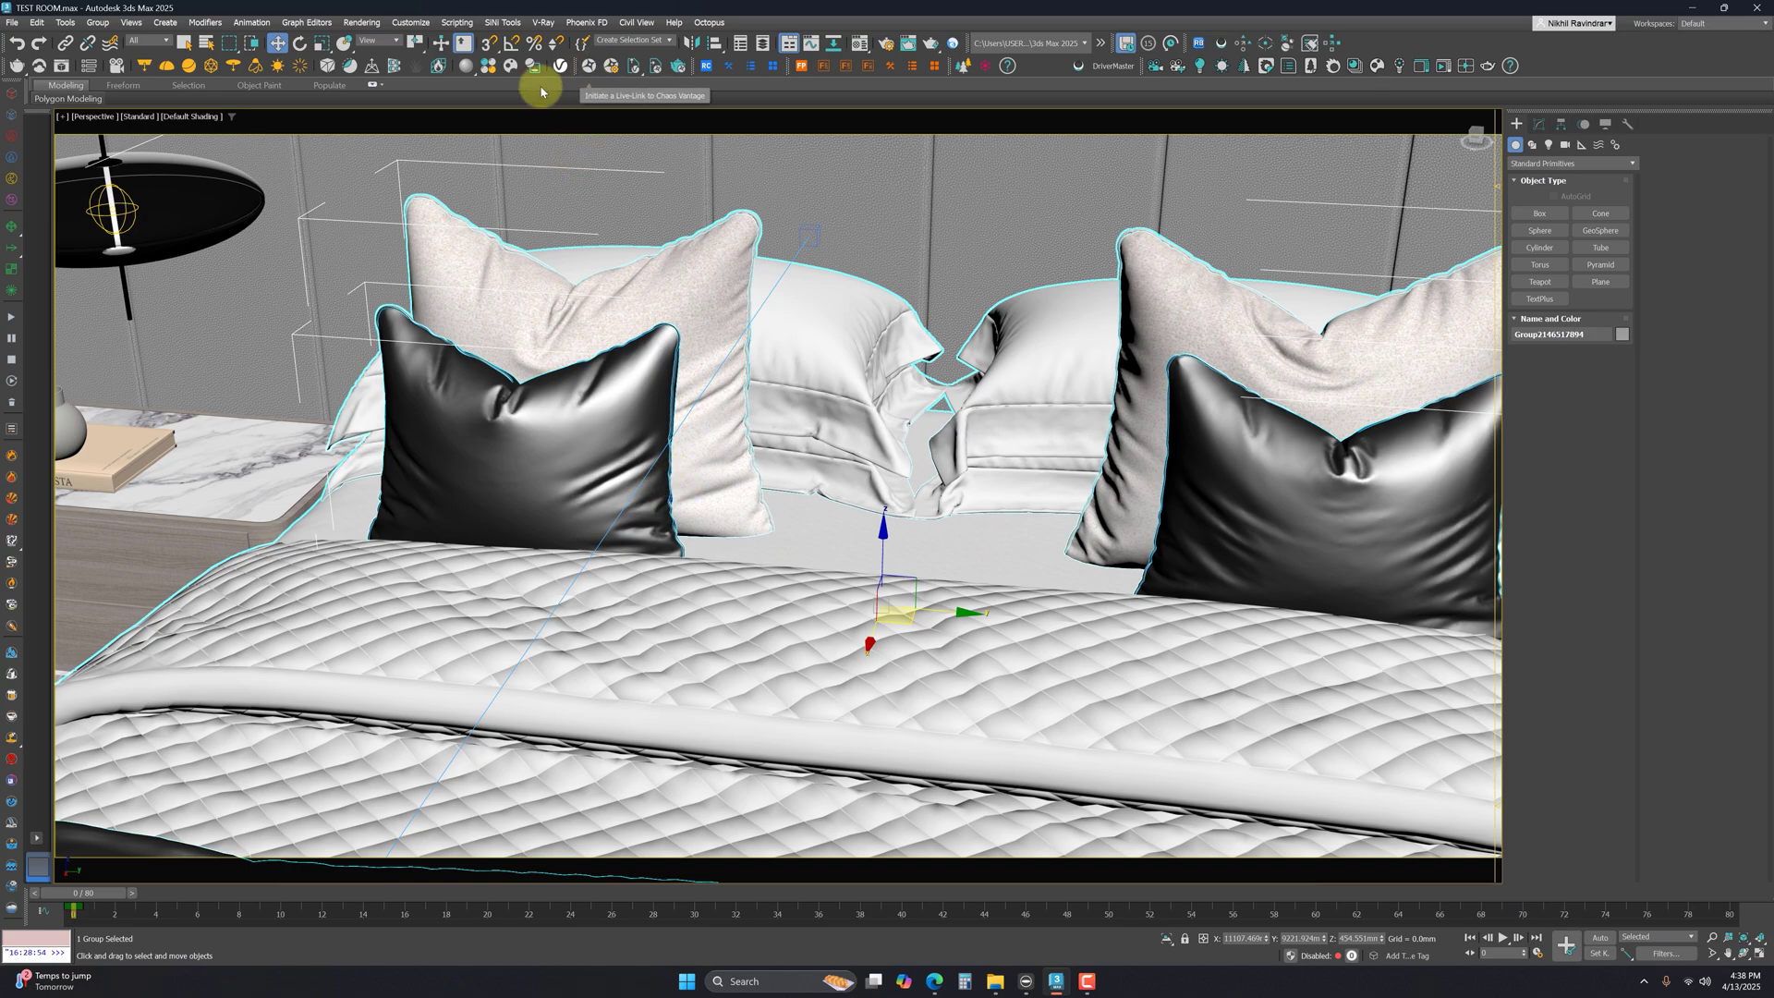
Step: Show PhysCamera001 in the viewport and start a live link to Chaos Vantage in a maximized window
click(100, 116)
mouse_move(113, 132)
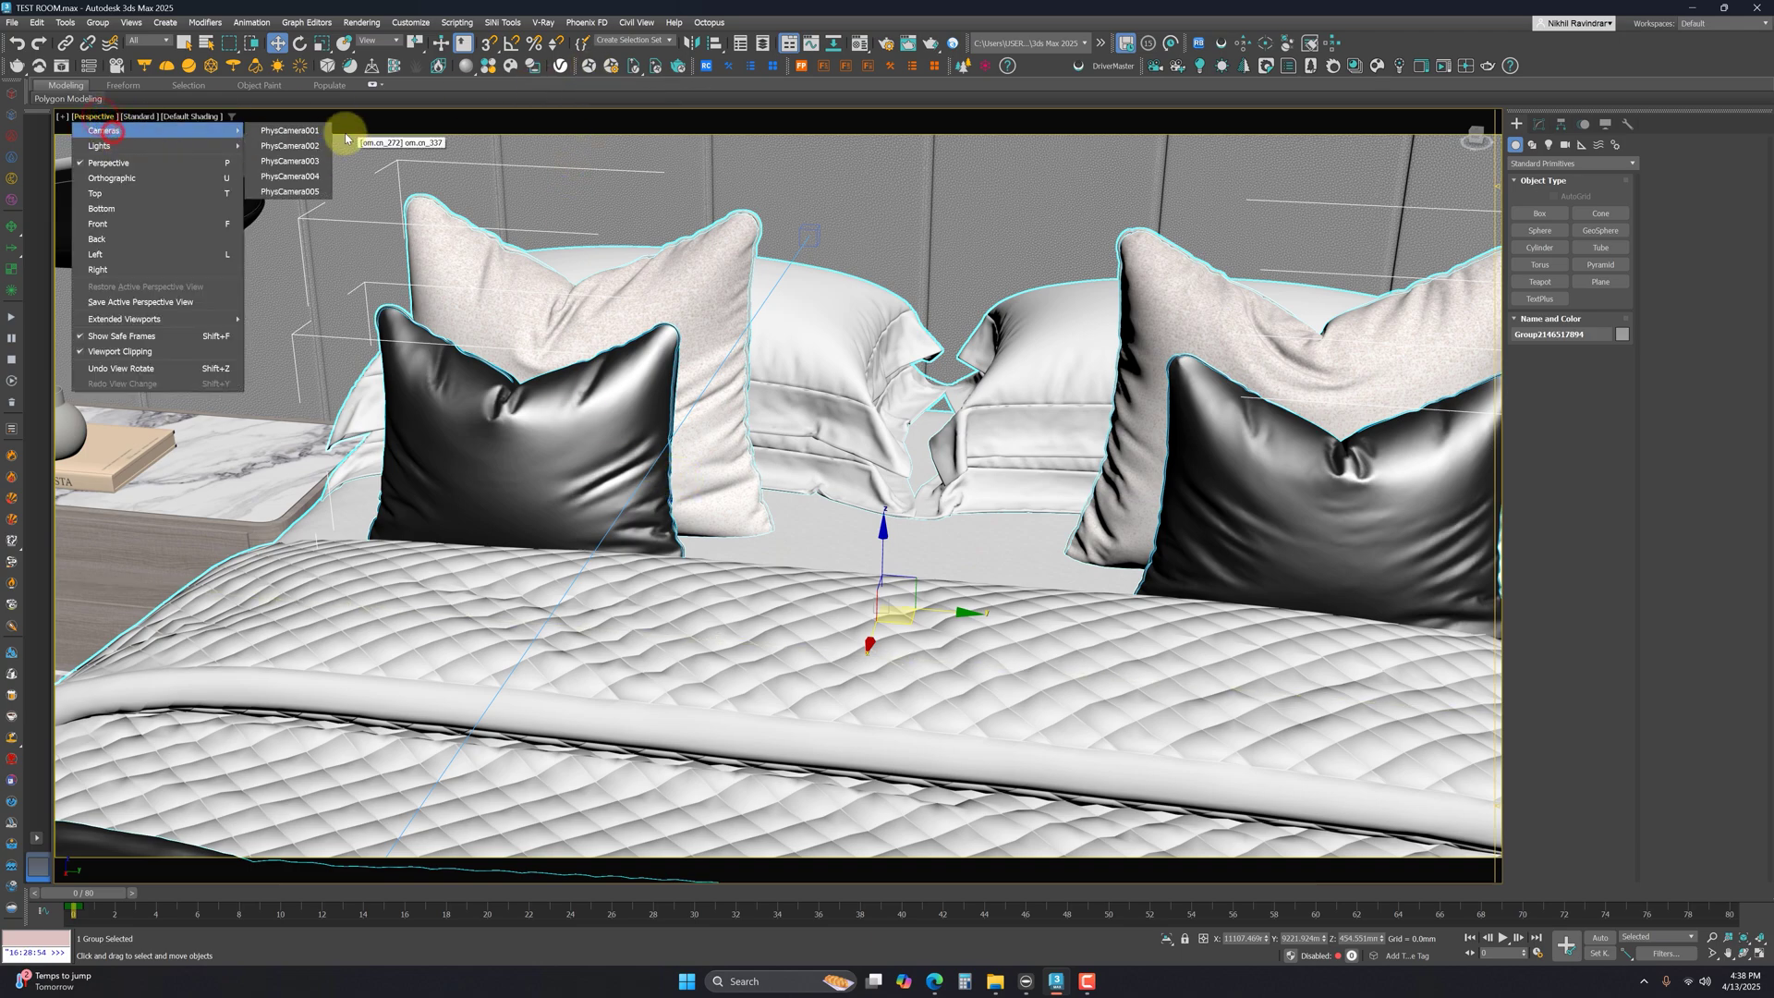
click(315, 130)
click(588, 68)
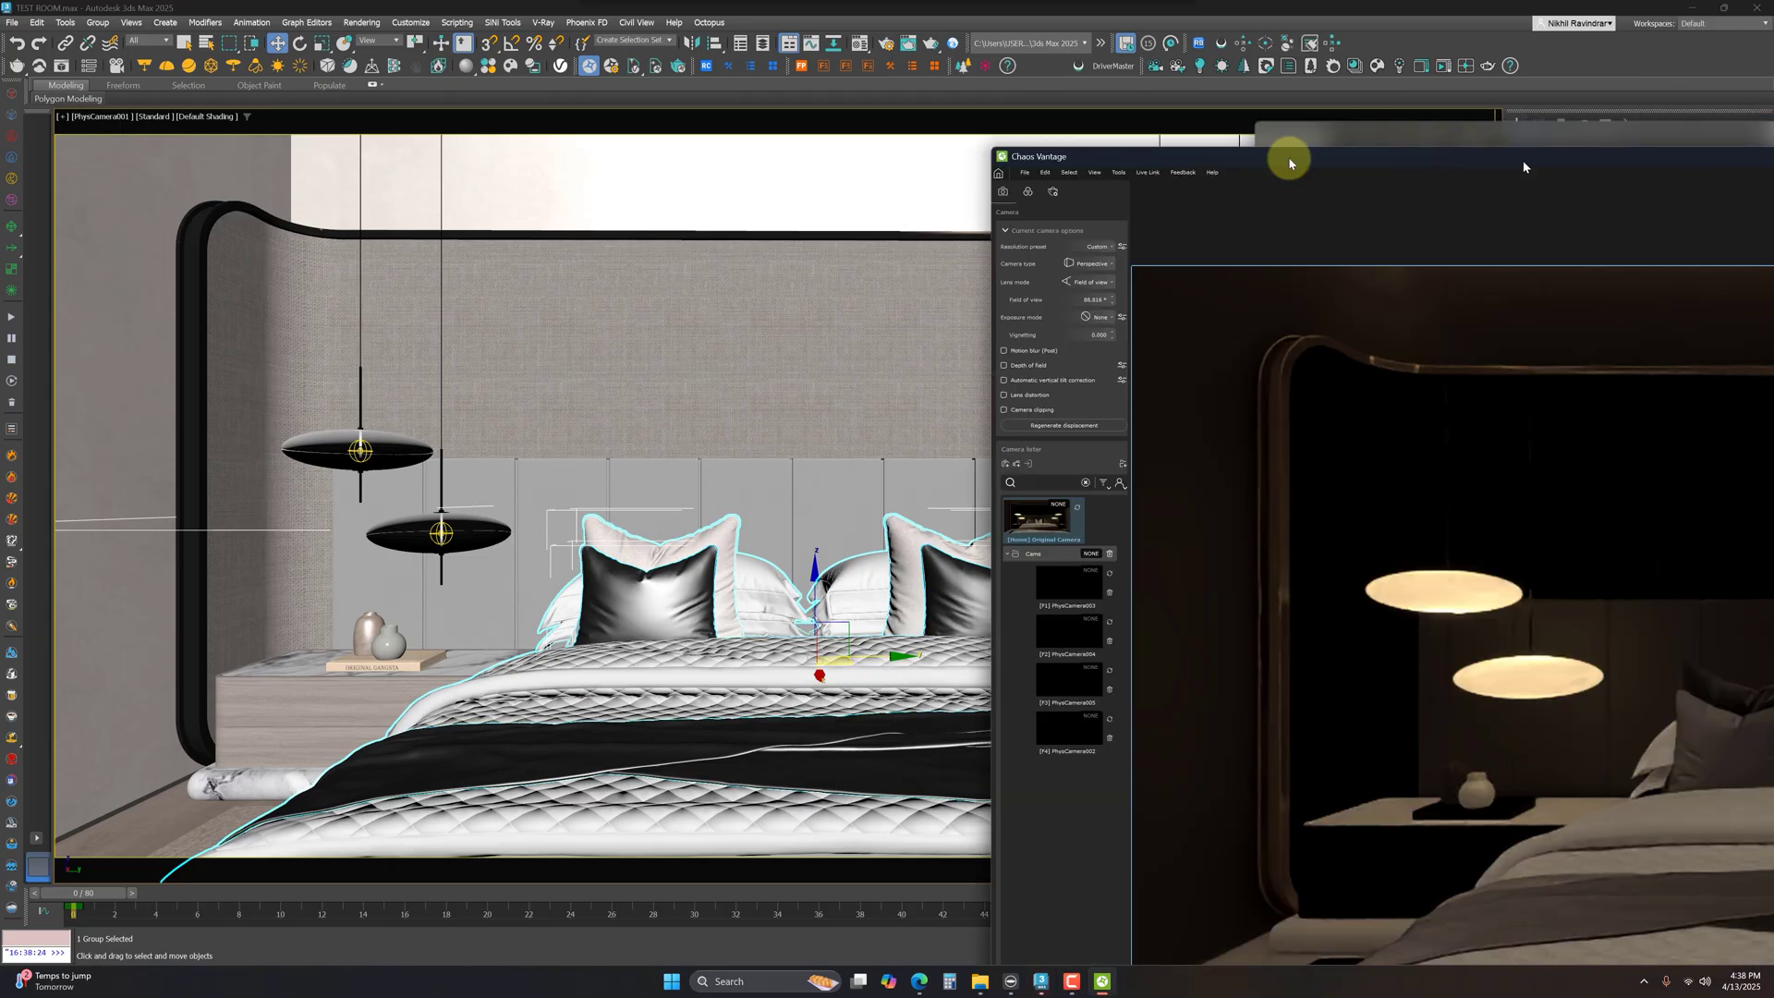
drag(1287, 150, 579, 95)
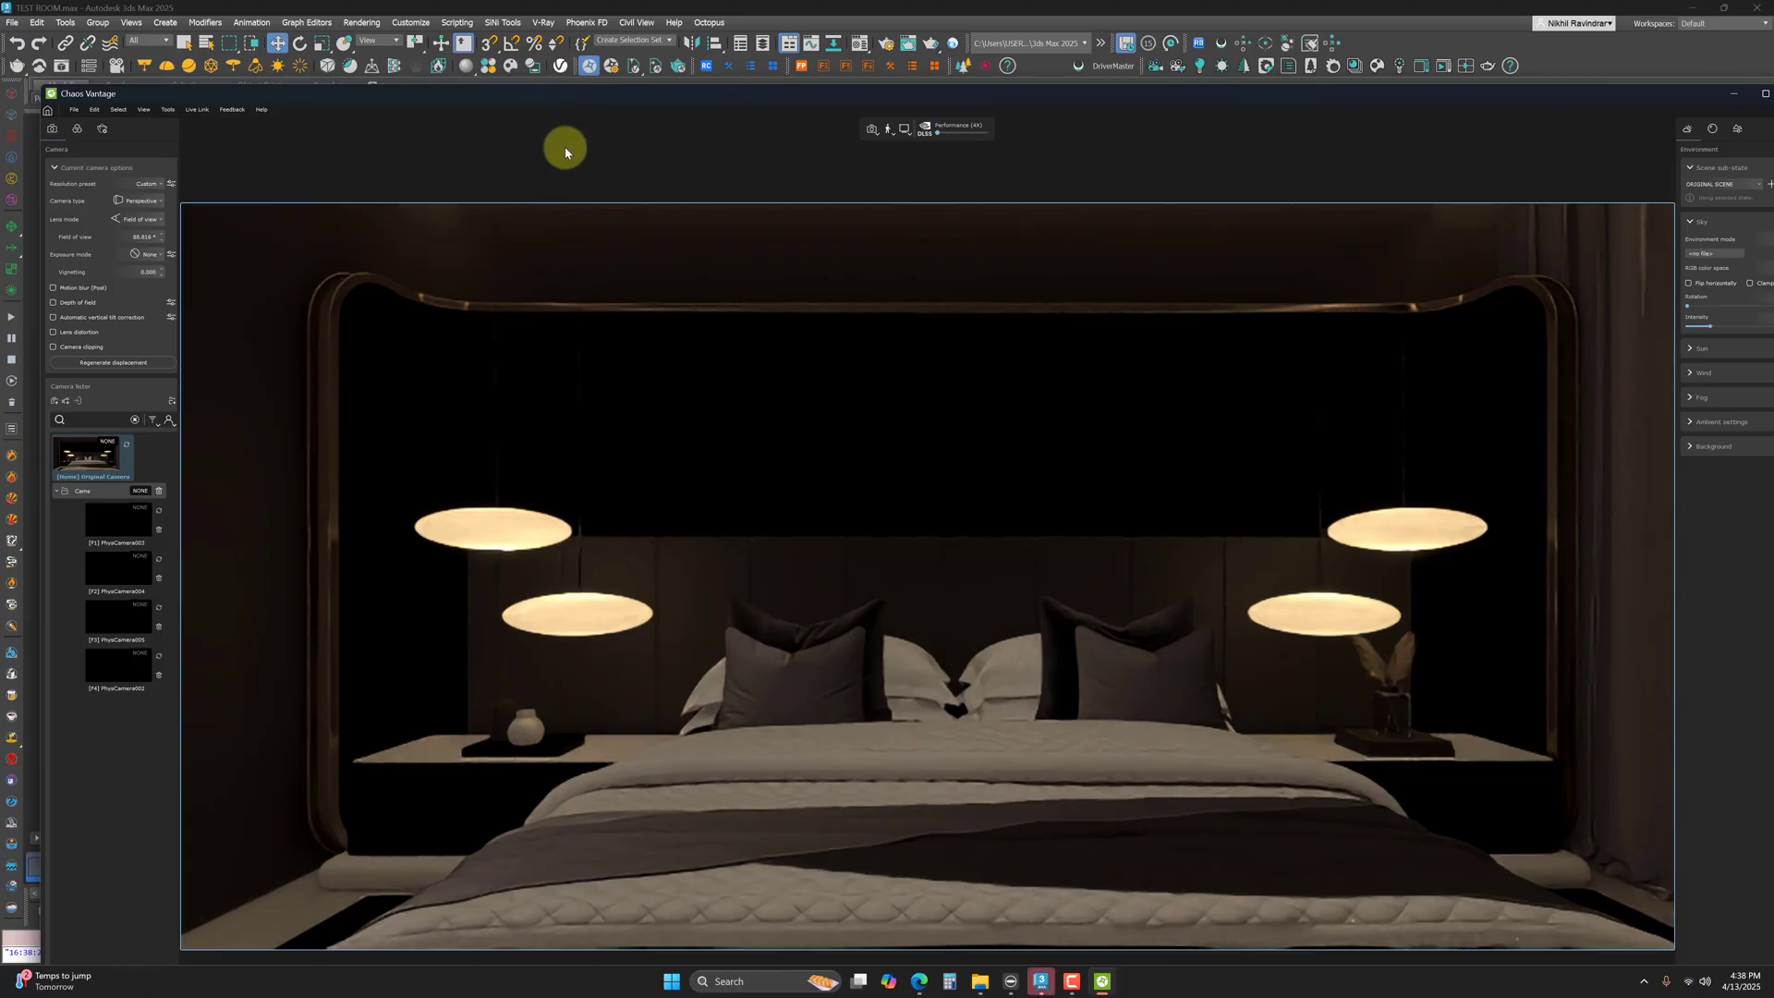
double_click(590, 96)
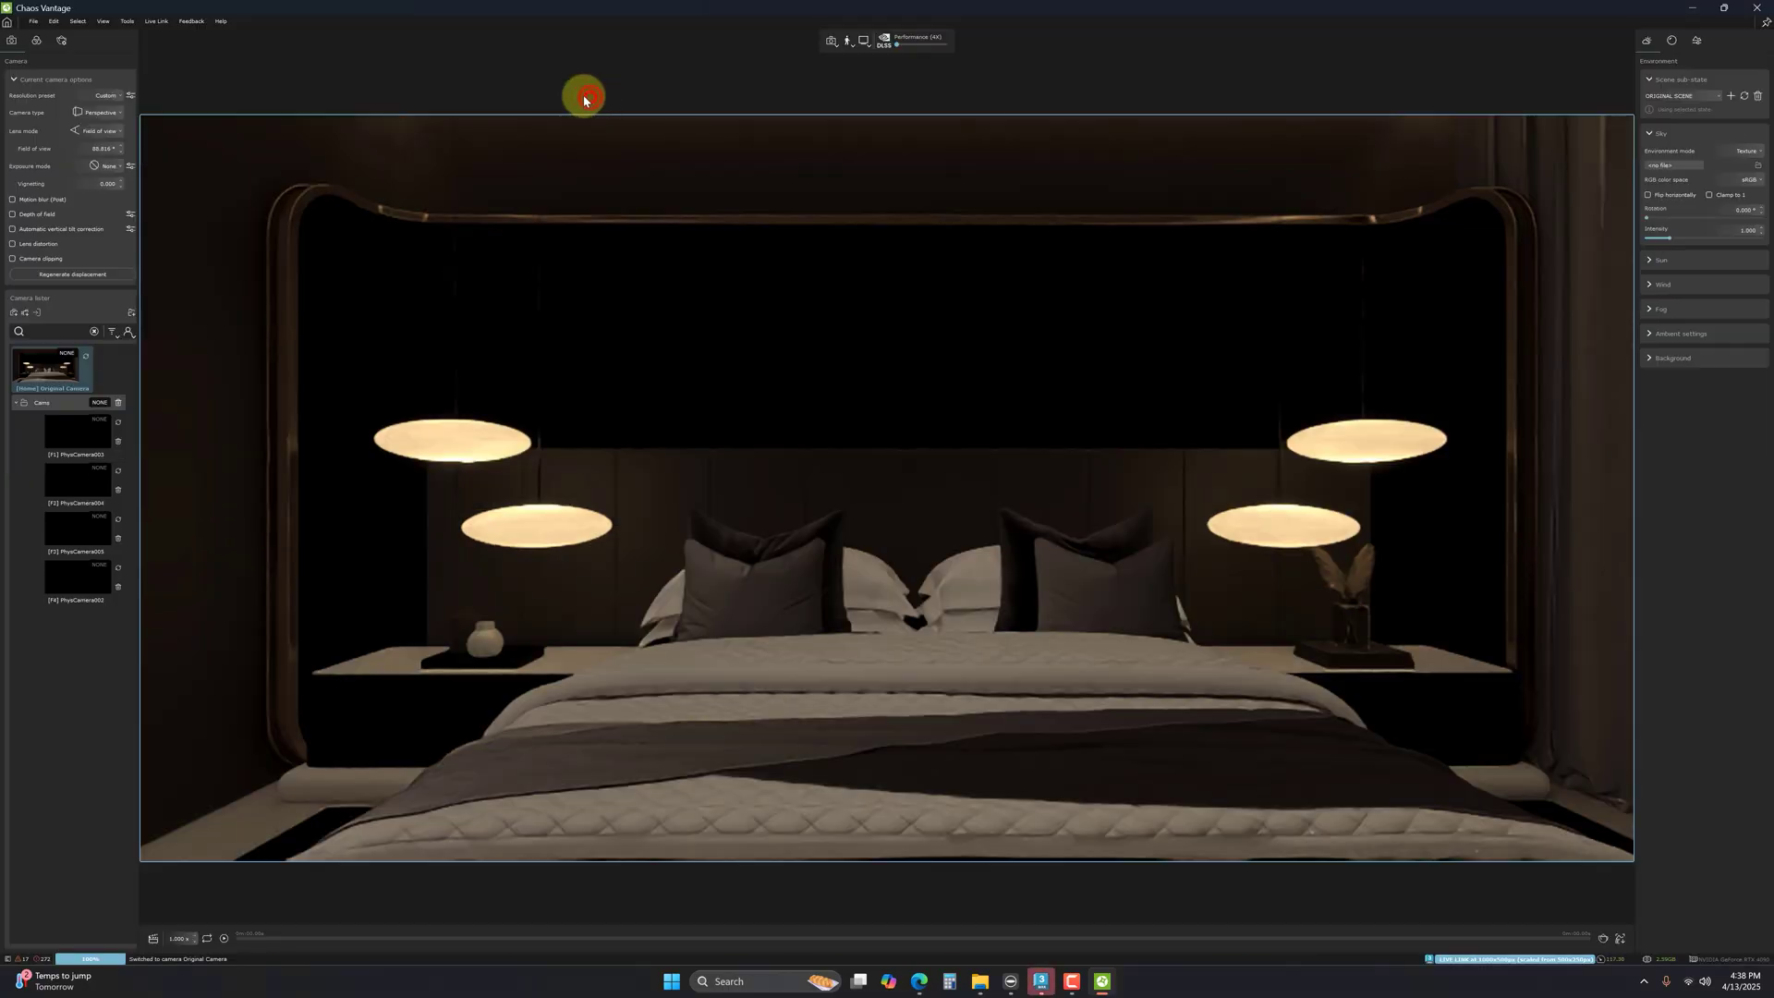
Step: Load the saved file MASTER TEST.vantage as configuration only onto the live-linked scene
click(33, 21)
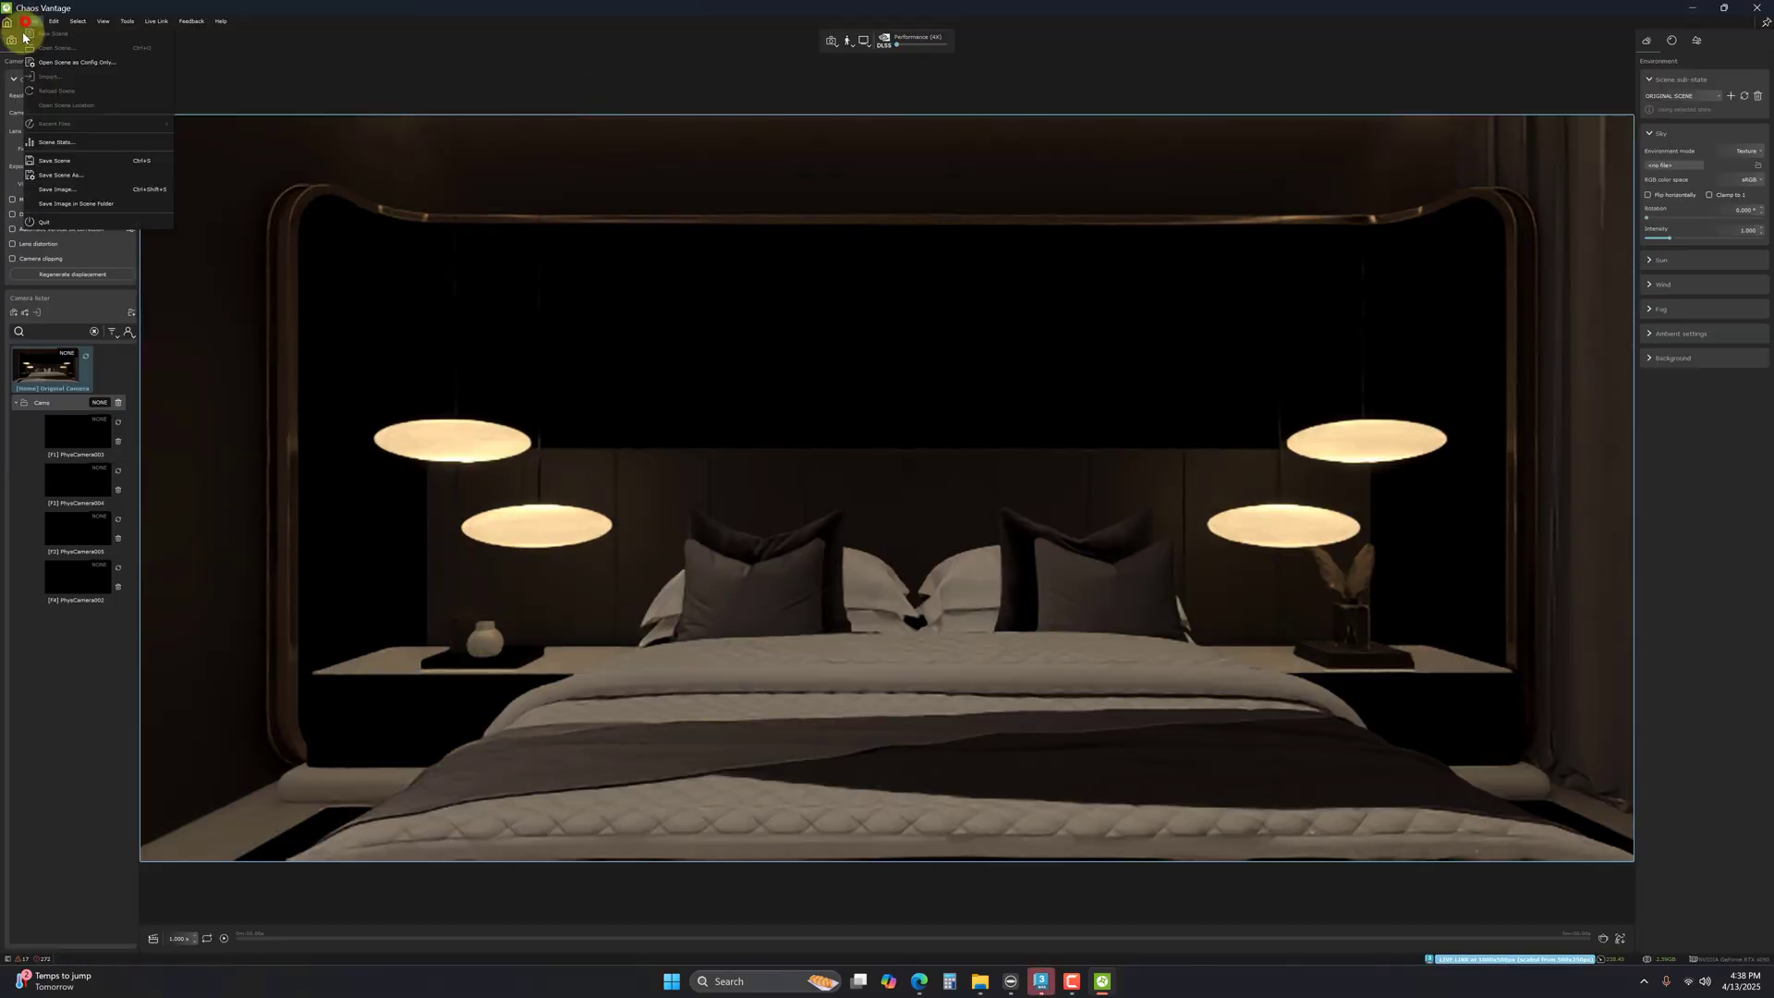
click(59, 72)
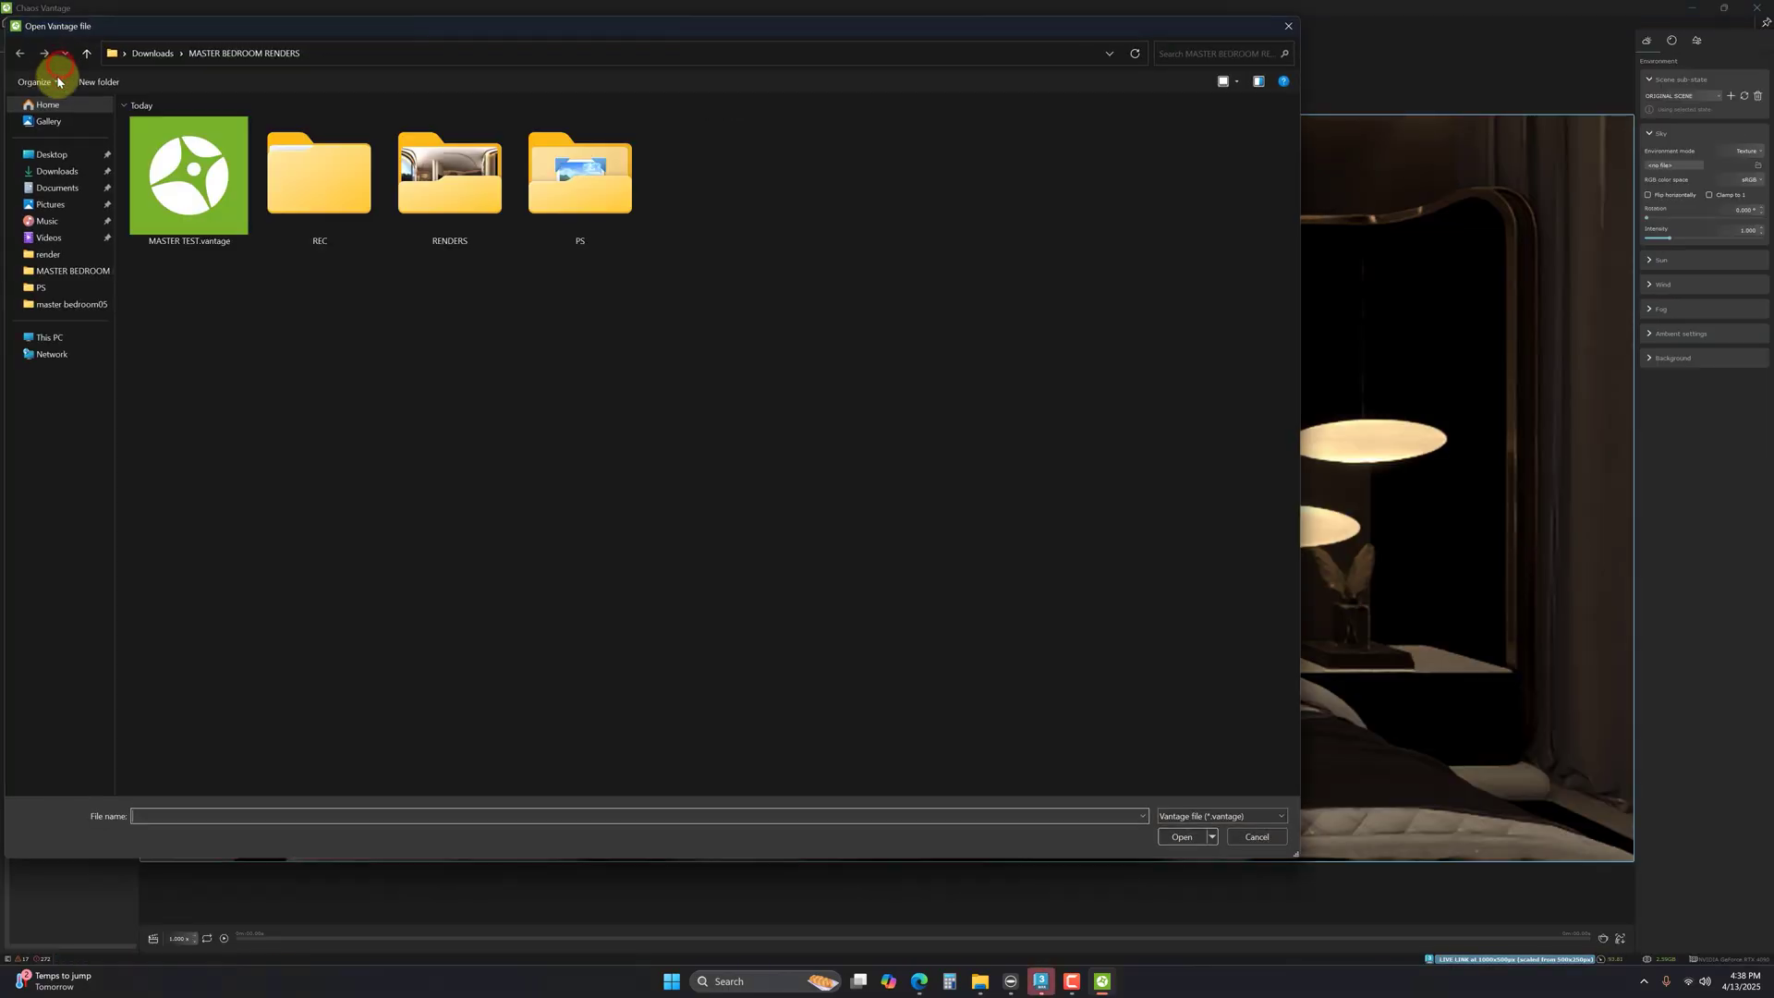
double_click(199, 209)
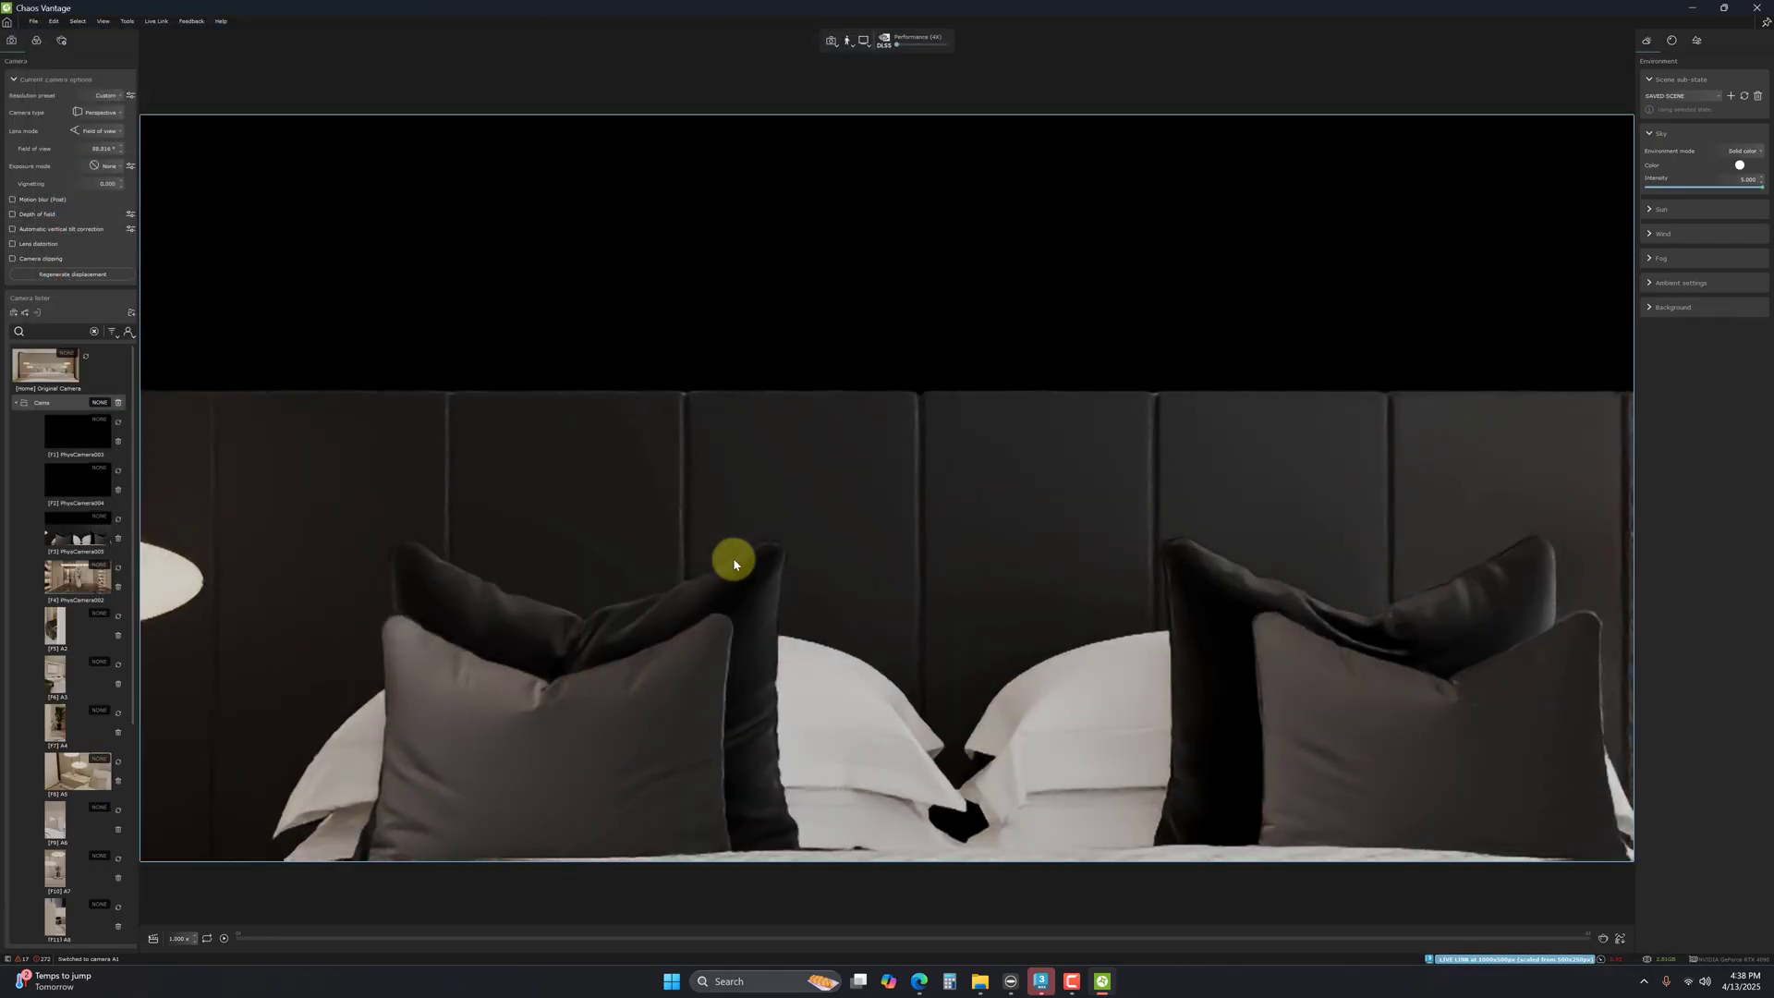
Step: Check the 3ds Max viewport, return to Chaos Vantage at full size and examine the rendered bed wall and dressing area
double_click(1460, 11)
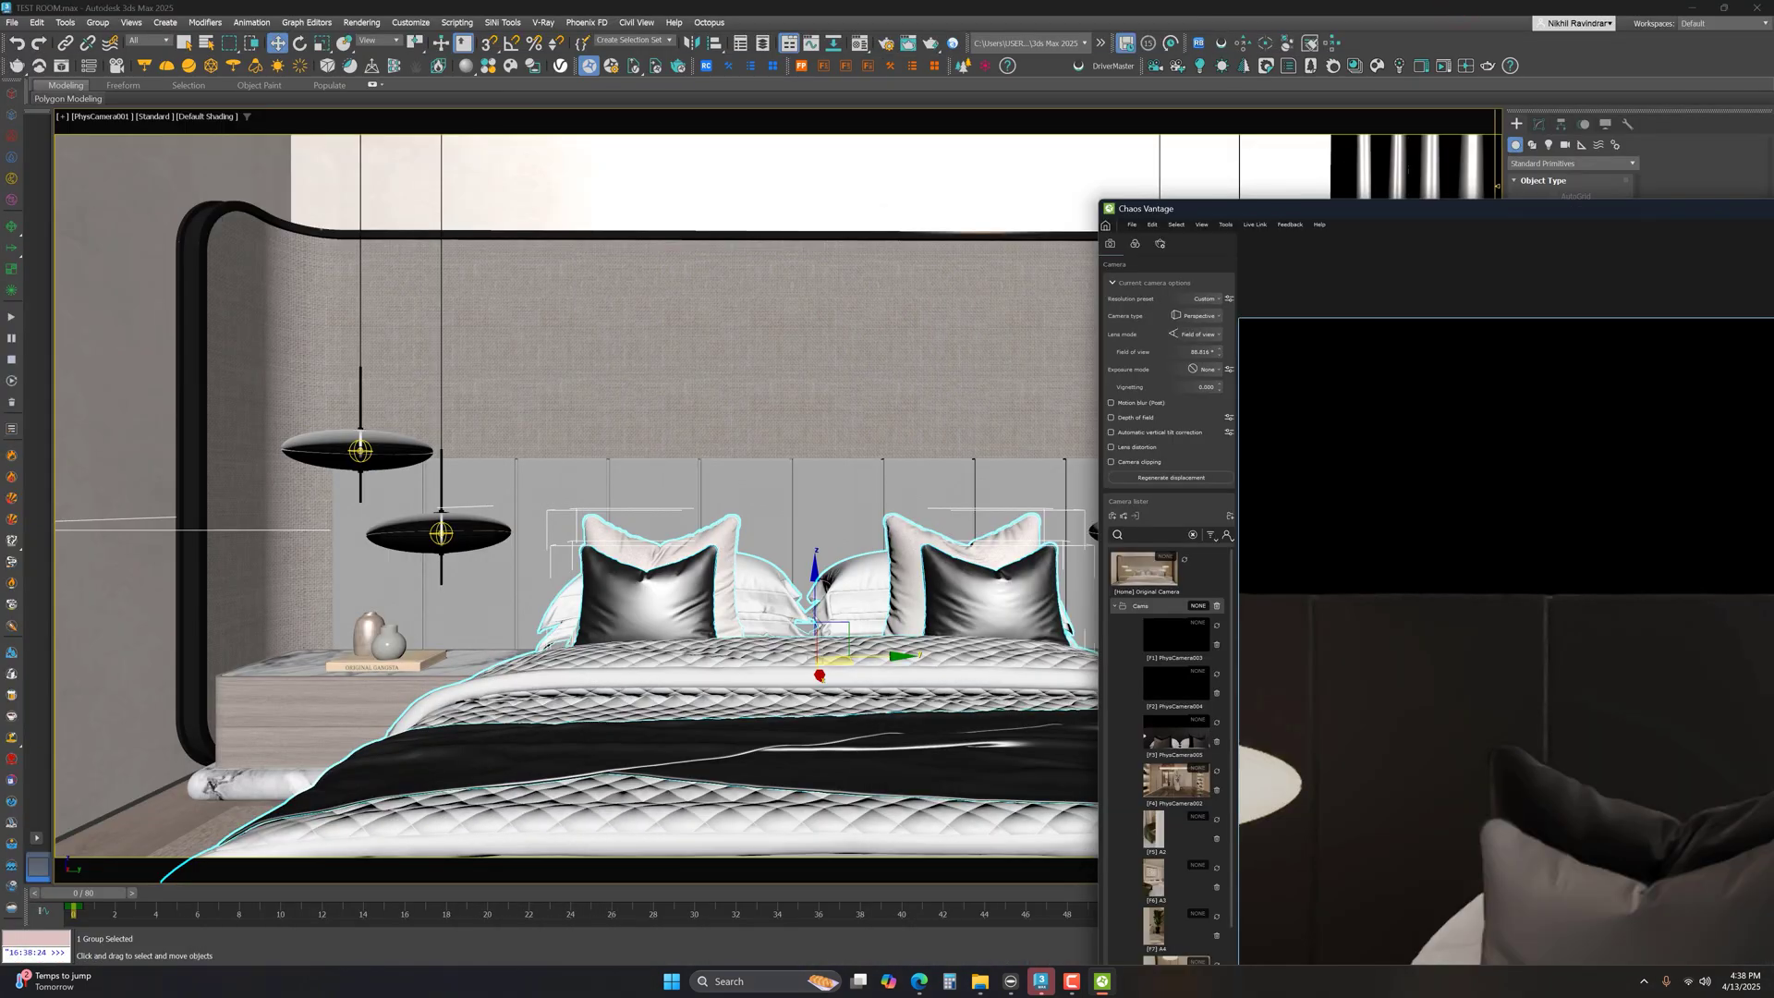
click(1041, 981)
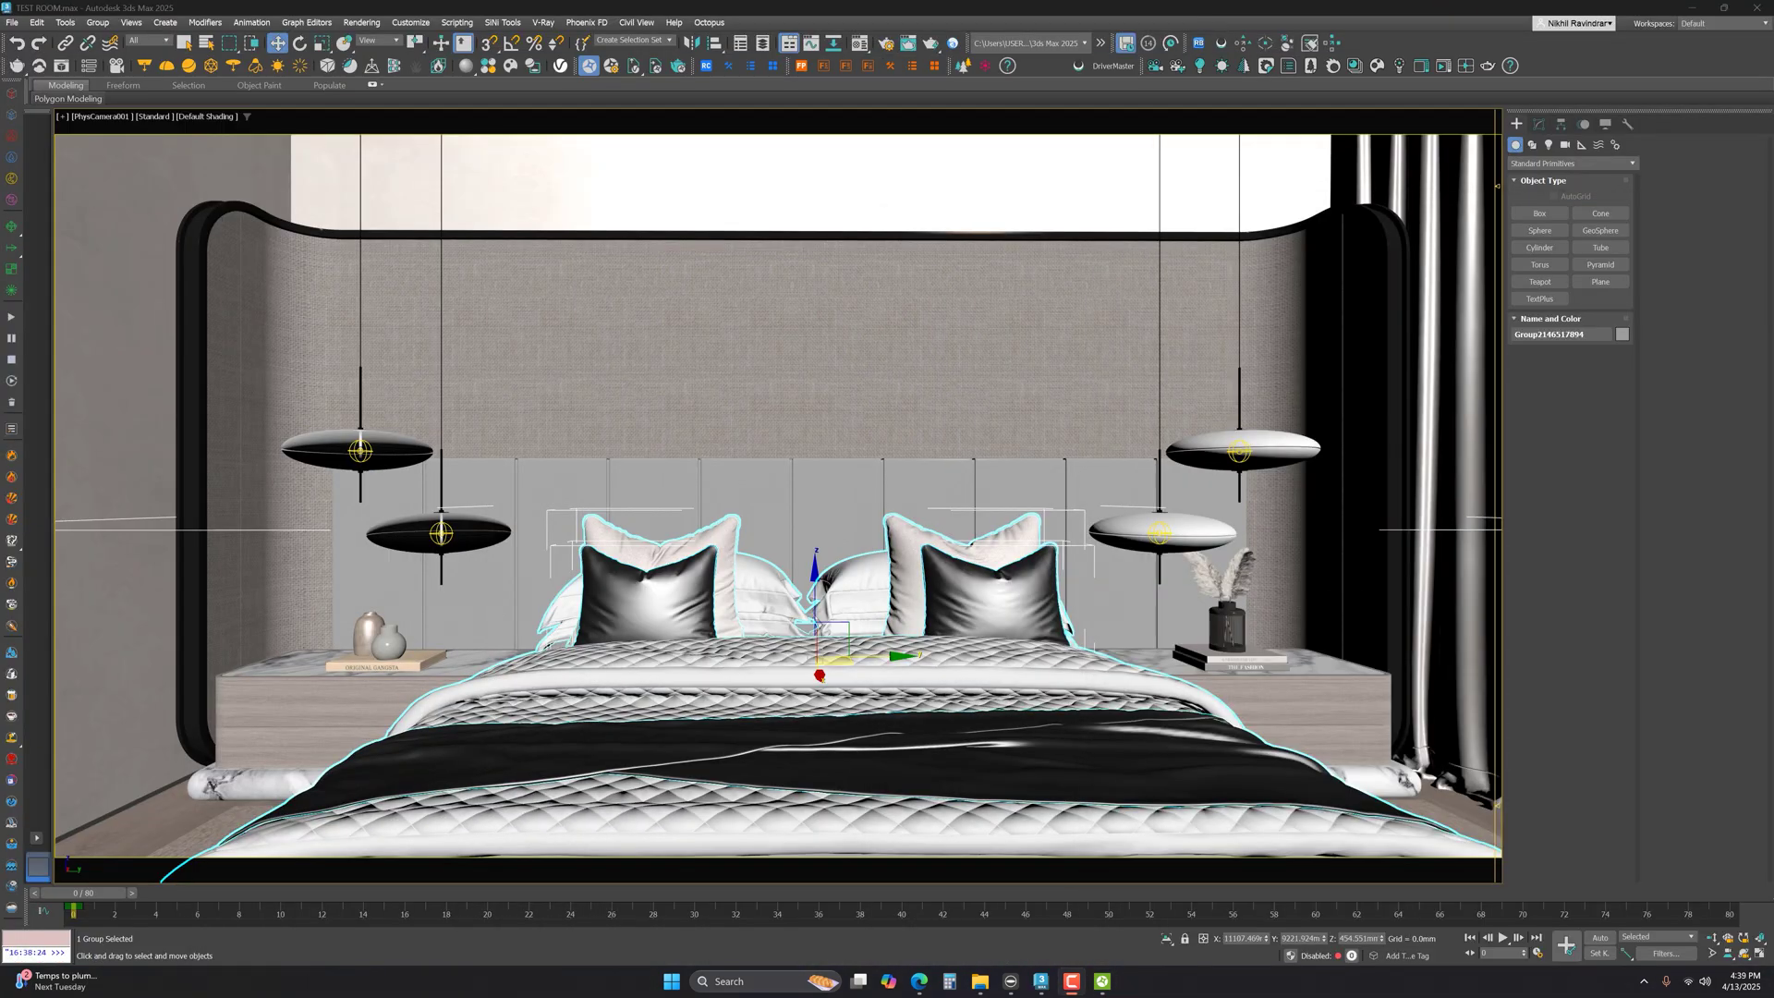
click(1102, 981)
drag(1208, 158, 554, 65)
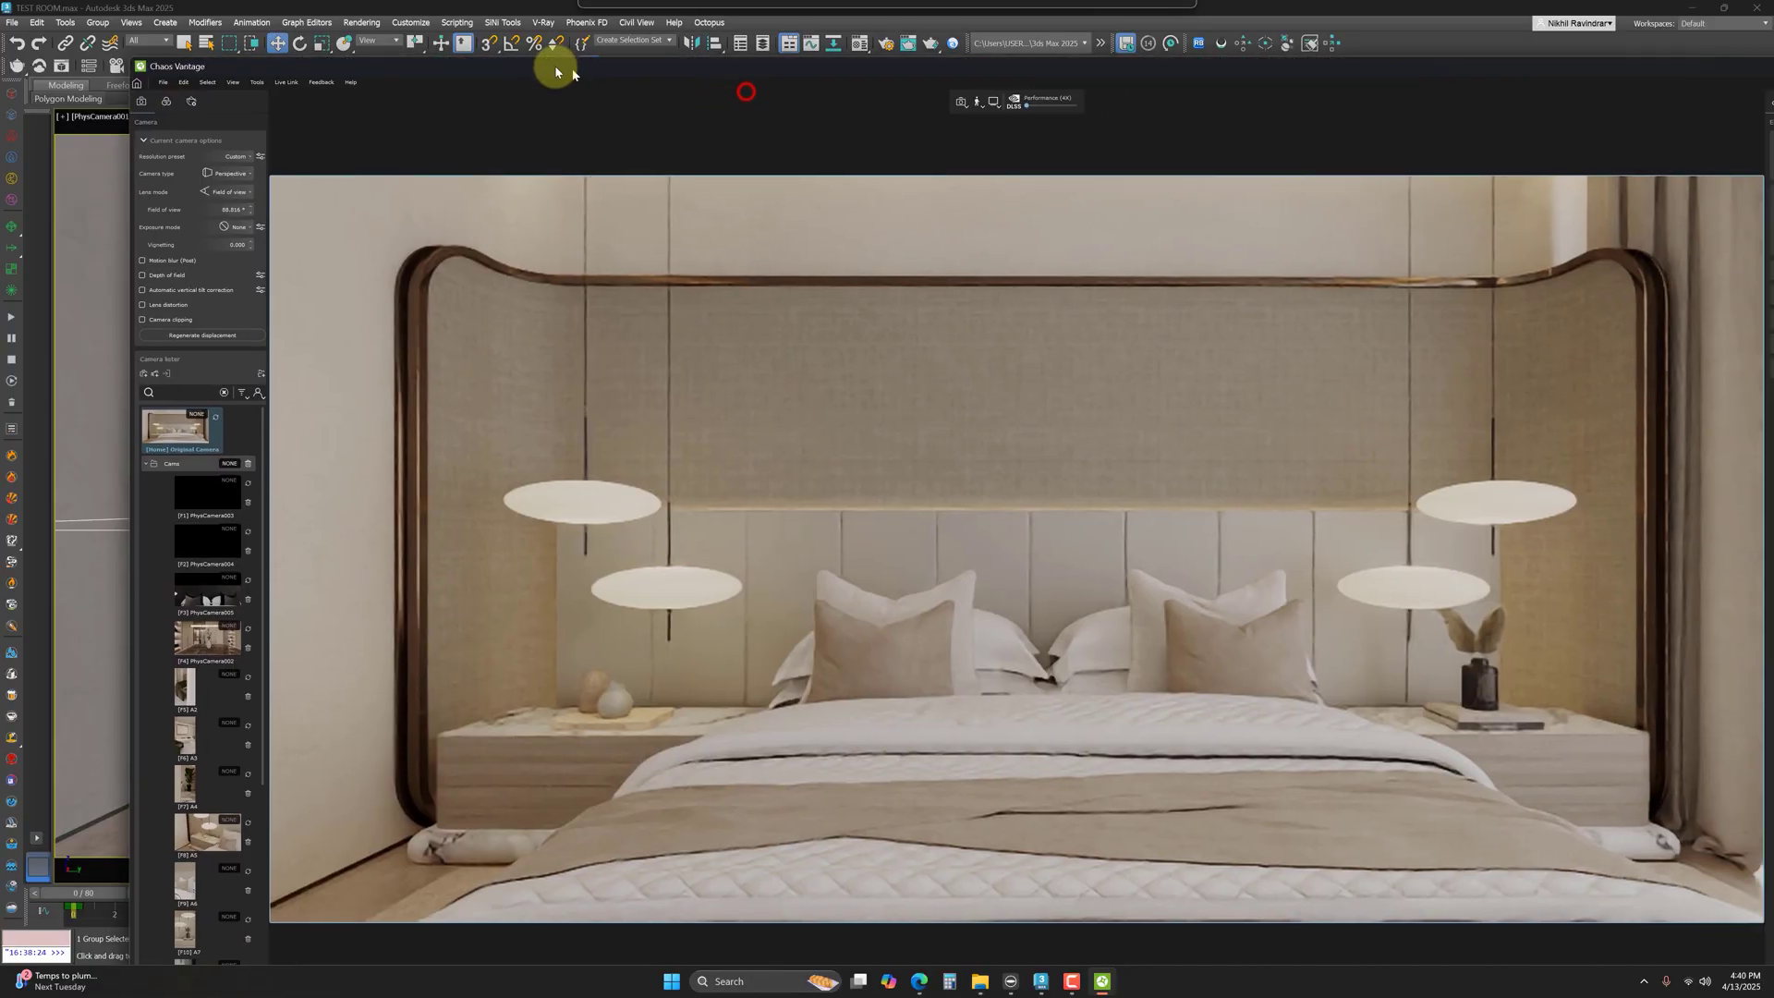
double_click(554, 65)
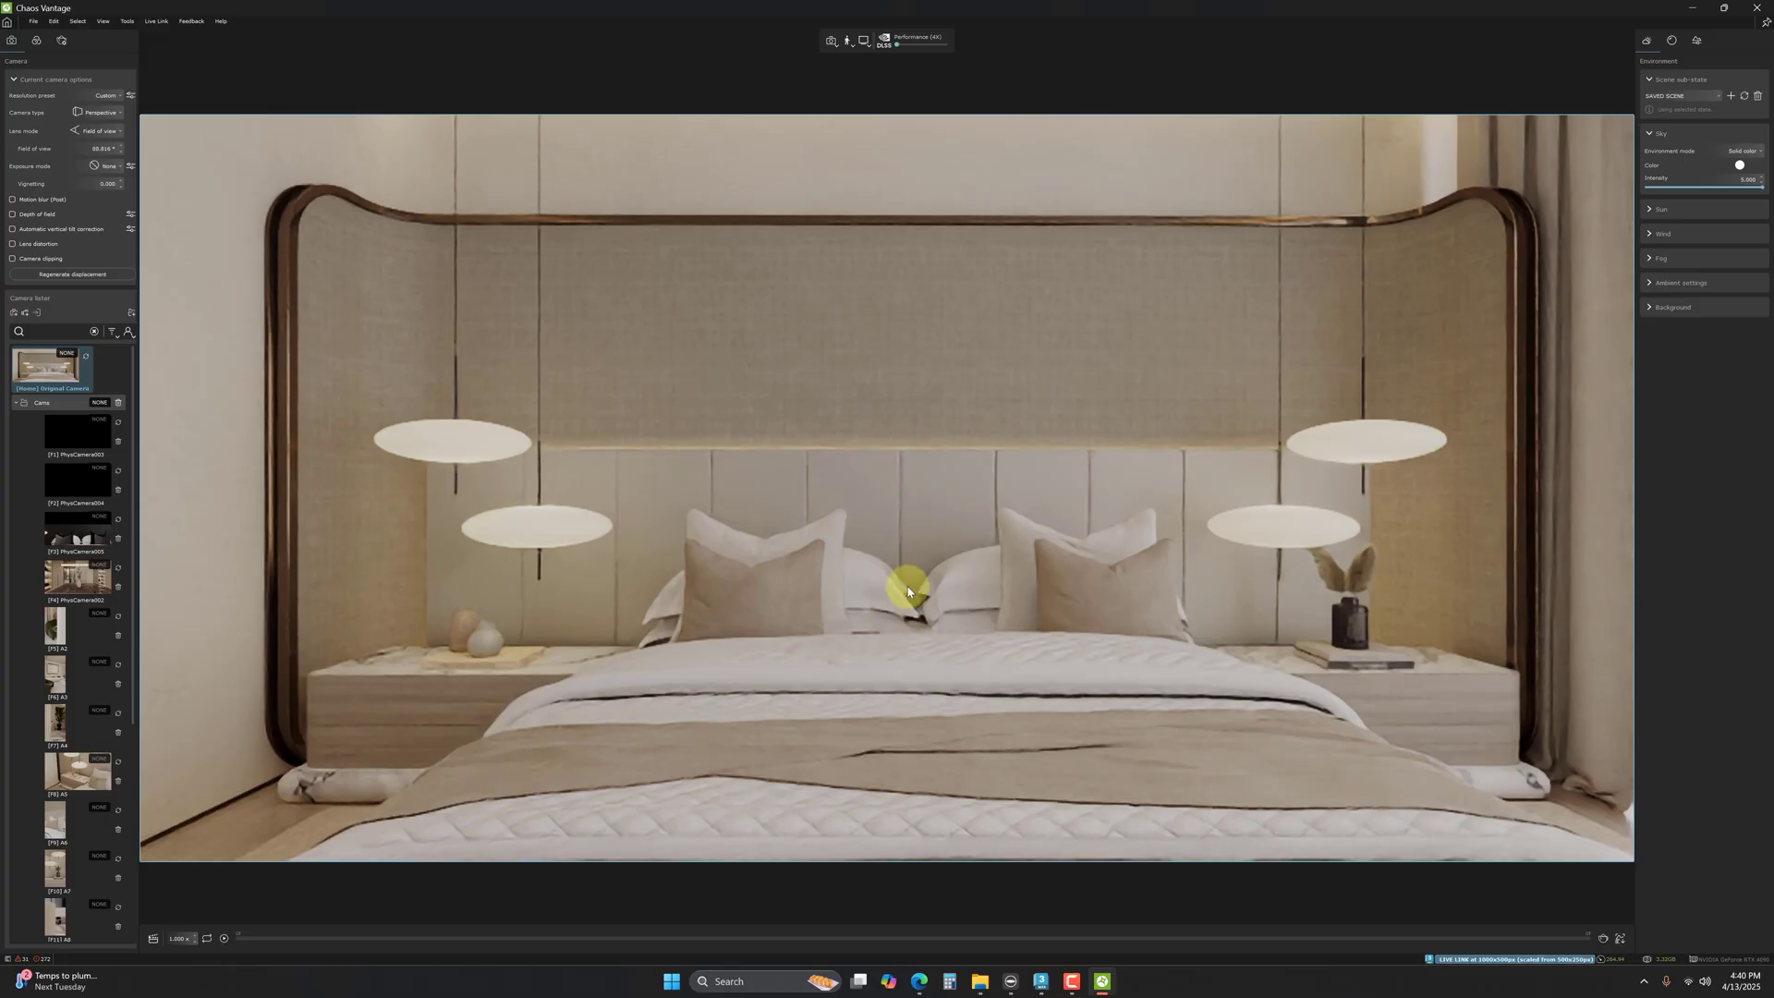
drag(998, 628, 1073, 591)
scroll(1021, 452, up, 5)
scroll(1070, 589, up, 5)
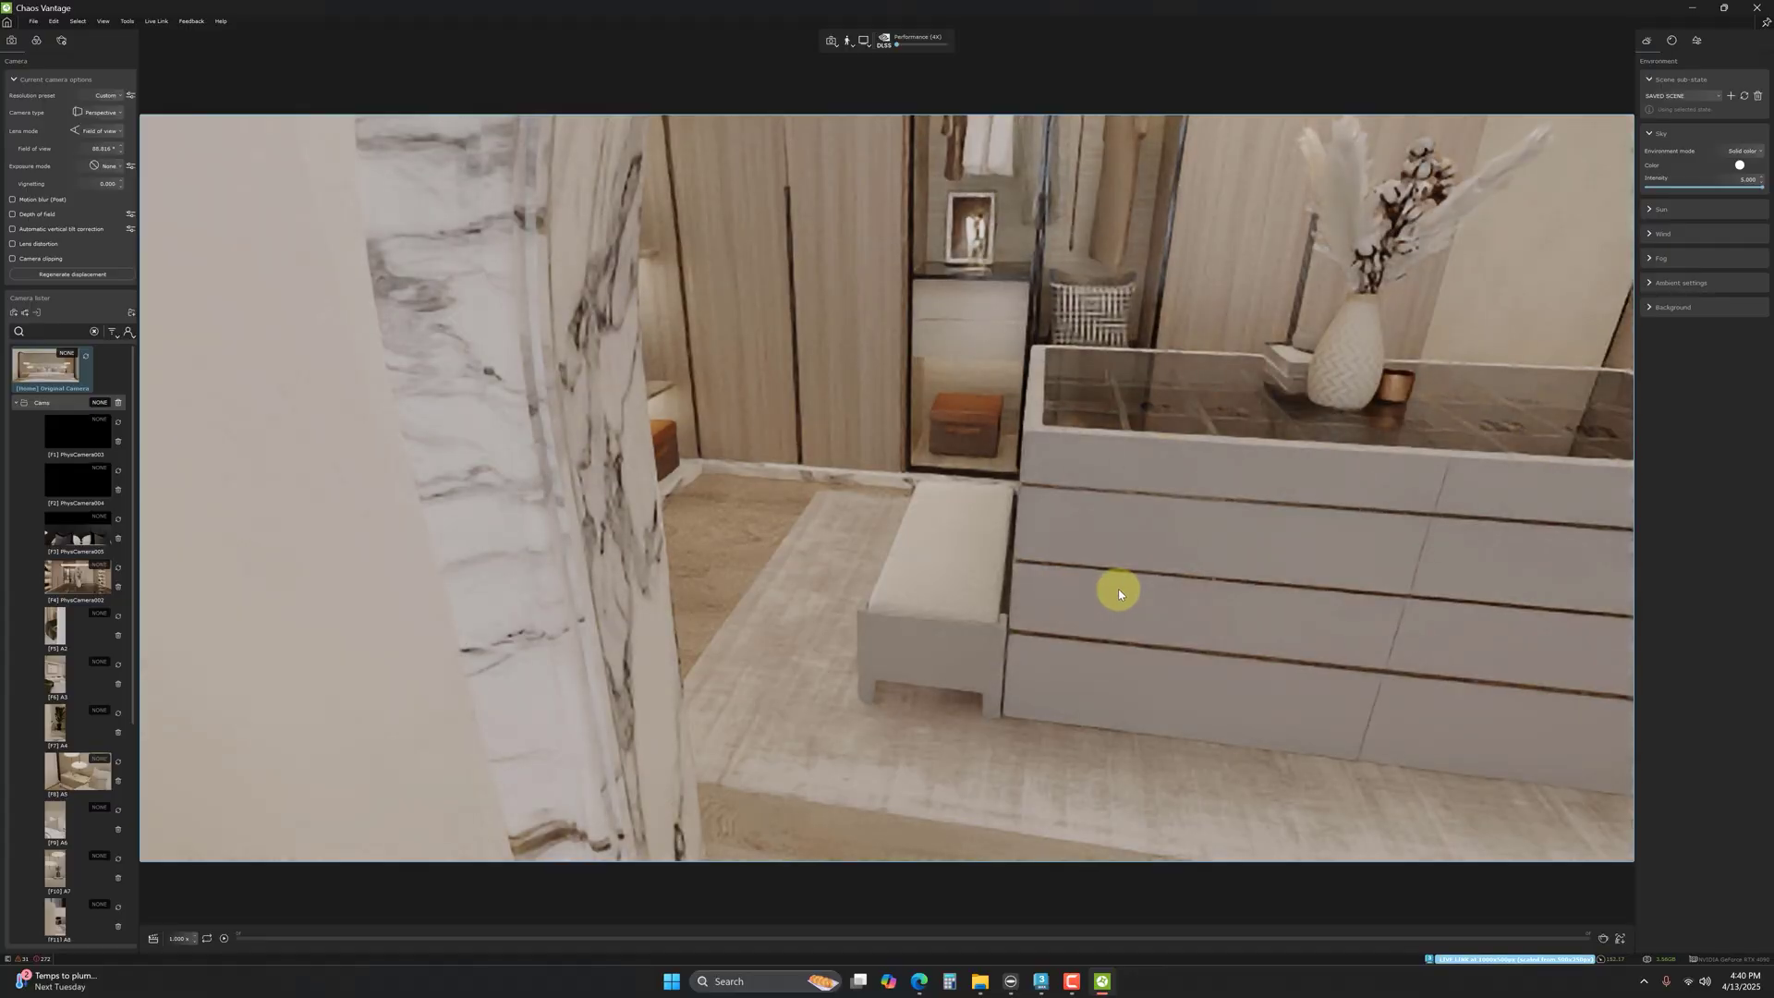
Step: Arrange Vantage as a small floating window over the 3ds Max viewport, with its side panels hidden and always on top
click(1723, 8)
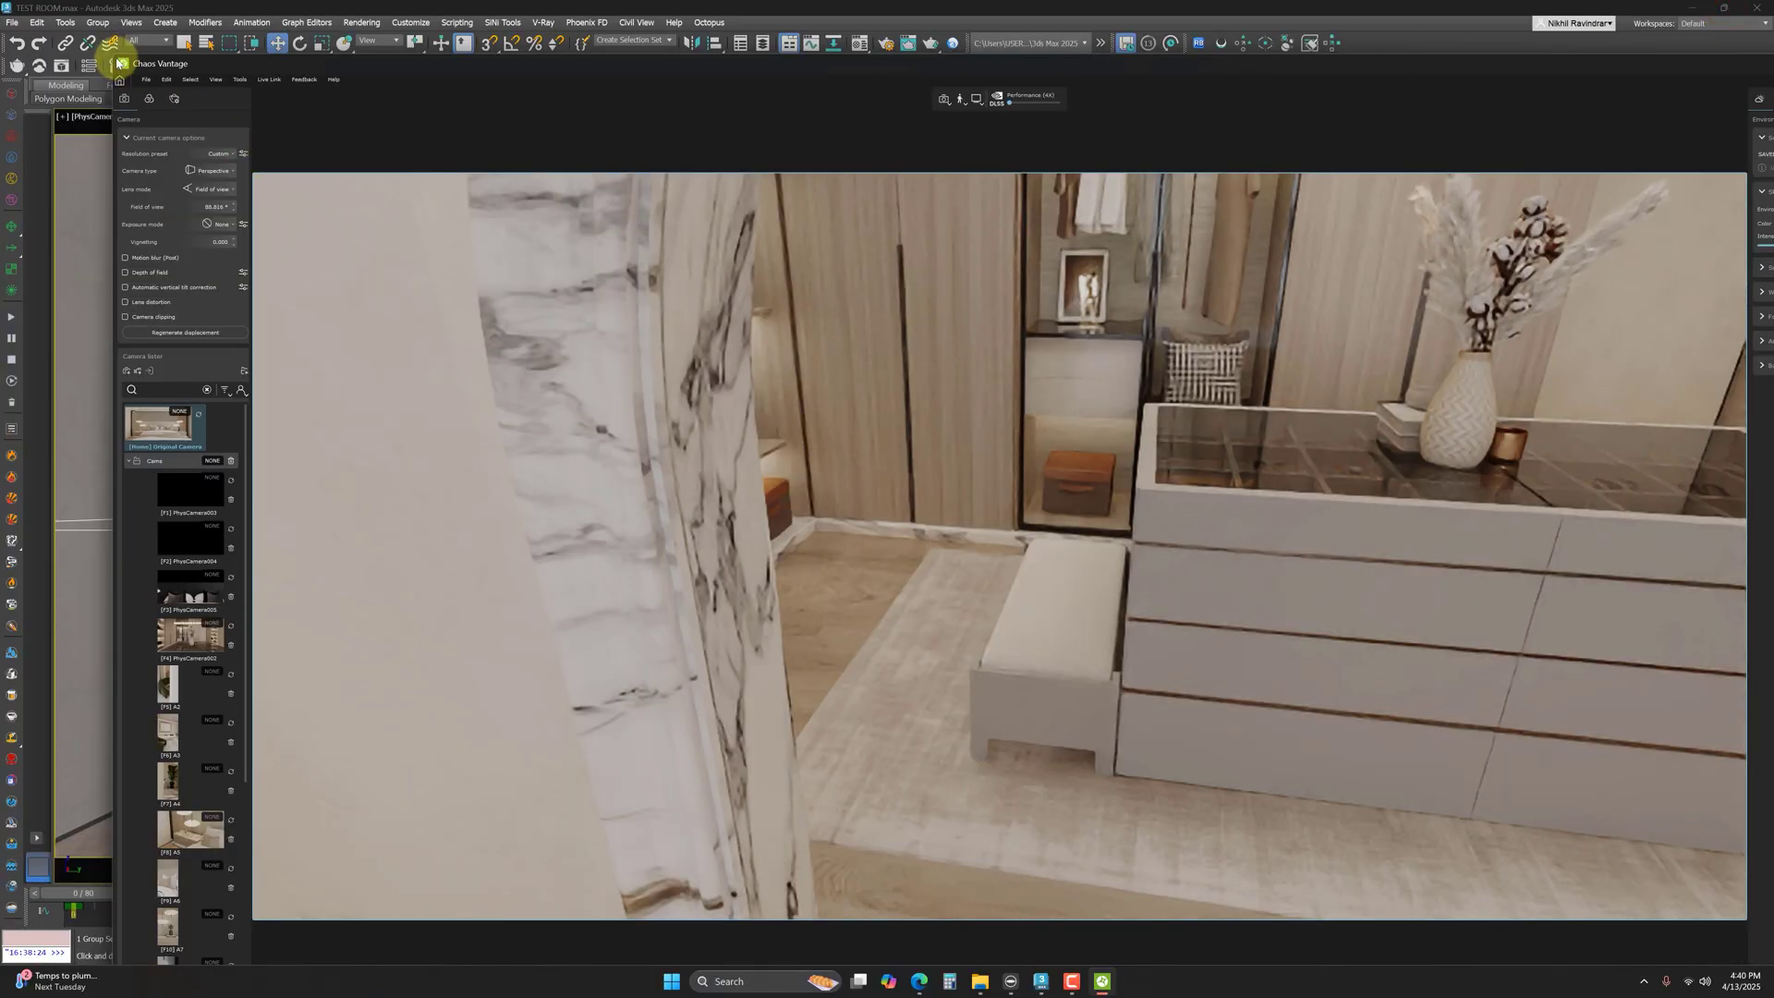
drag(115, 62, 900, 207)
click(749, 245)
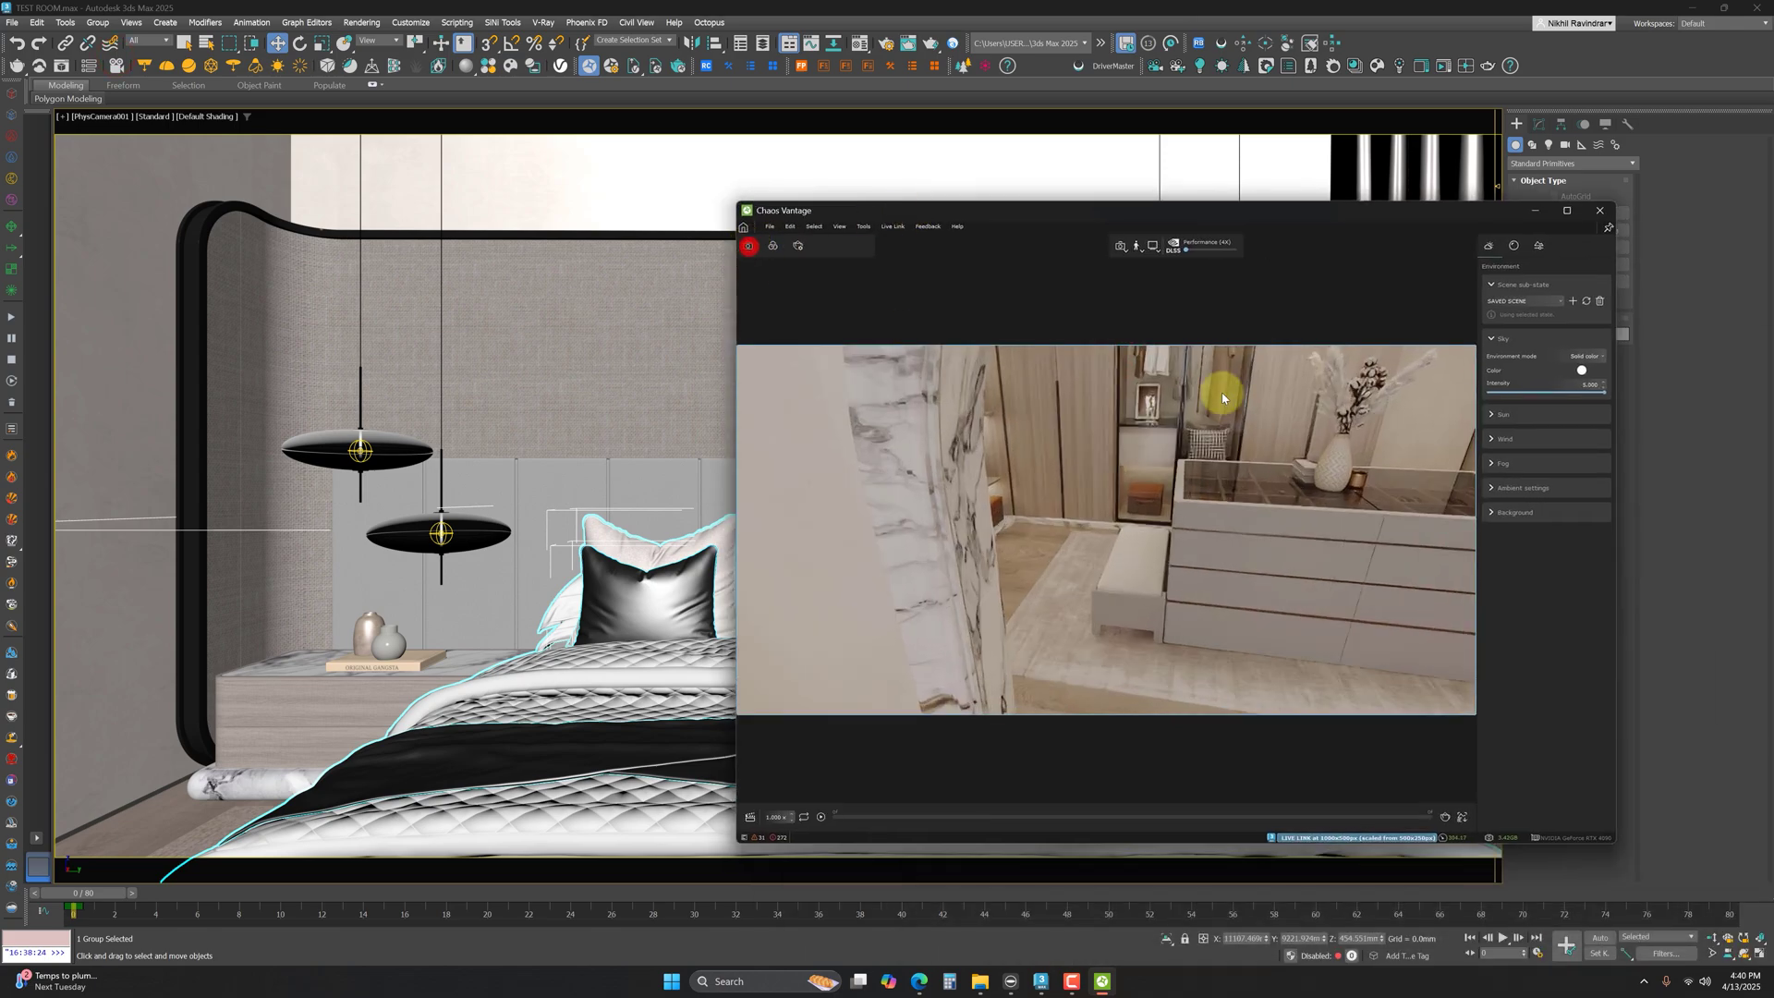
click(1489, 246)
drag(1281, 212, 1100, 131)
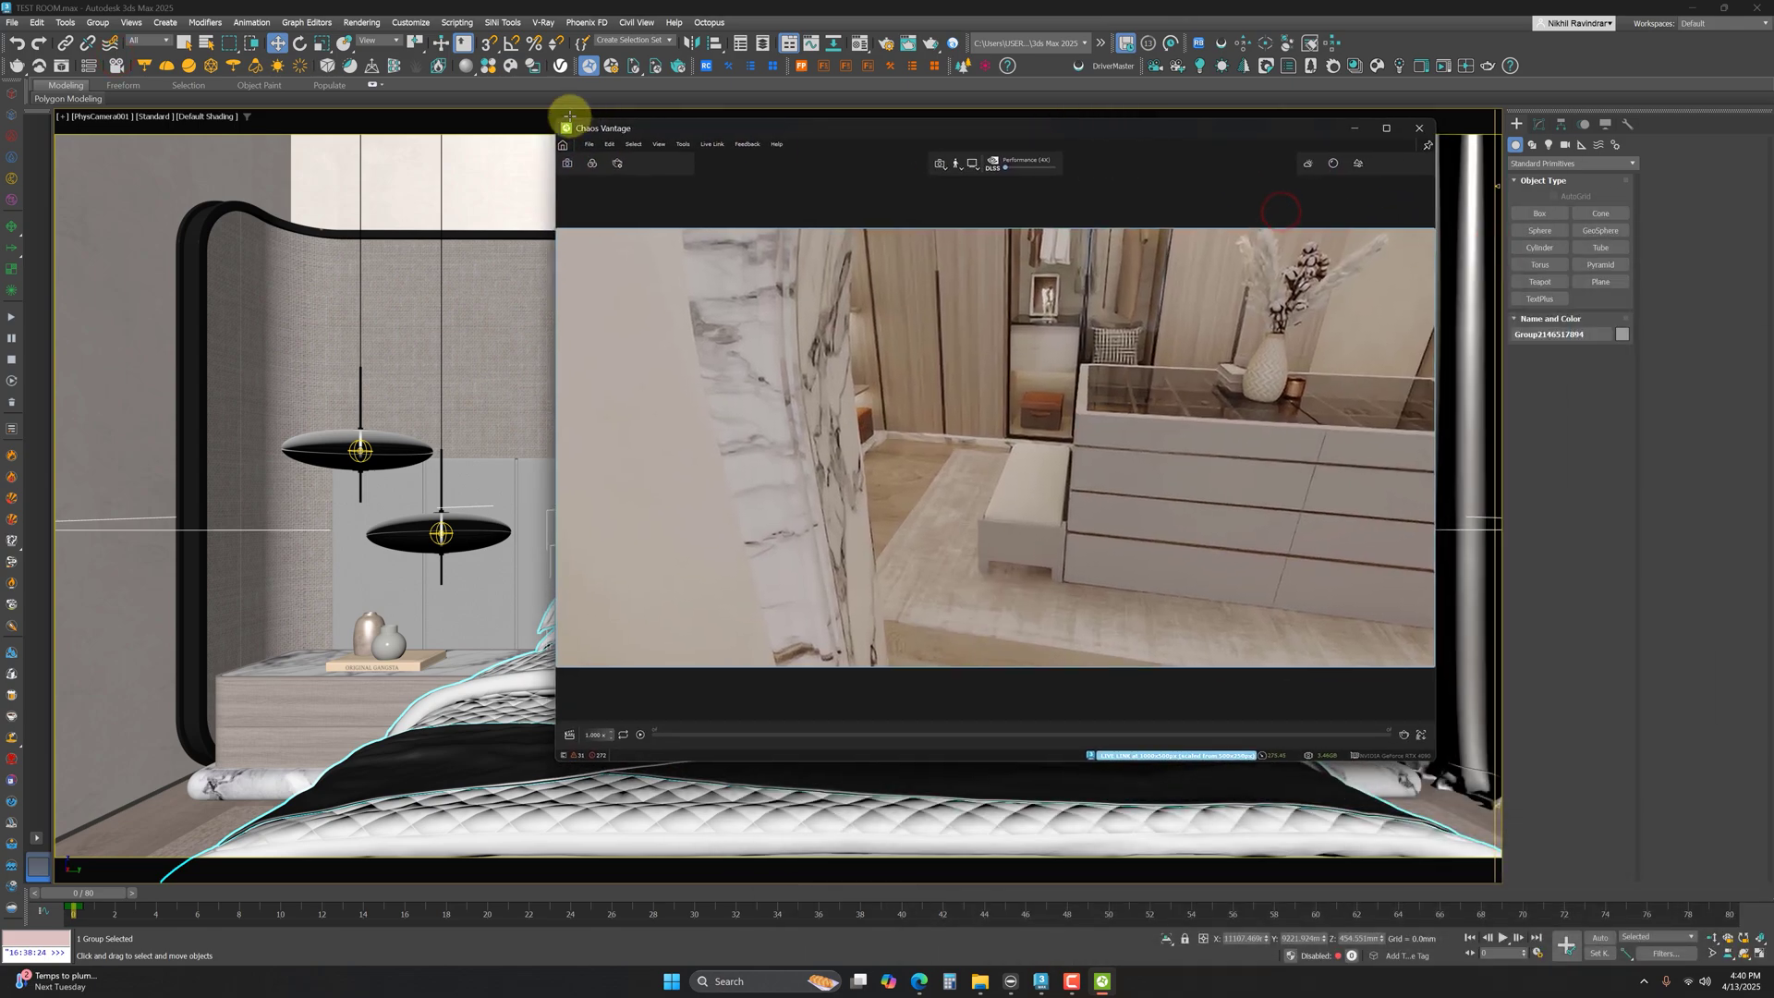
drag(561, 121, 1026, 317)
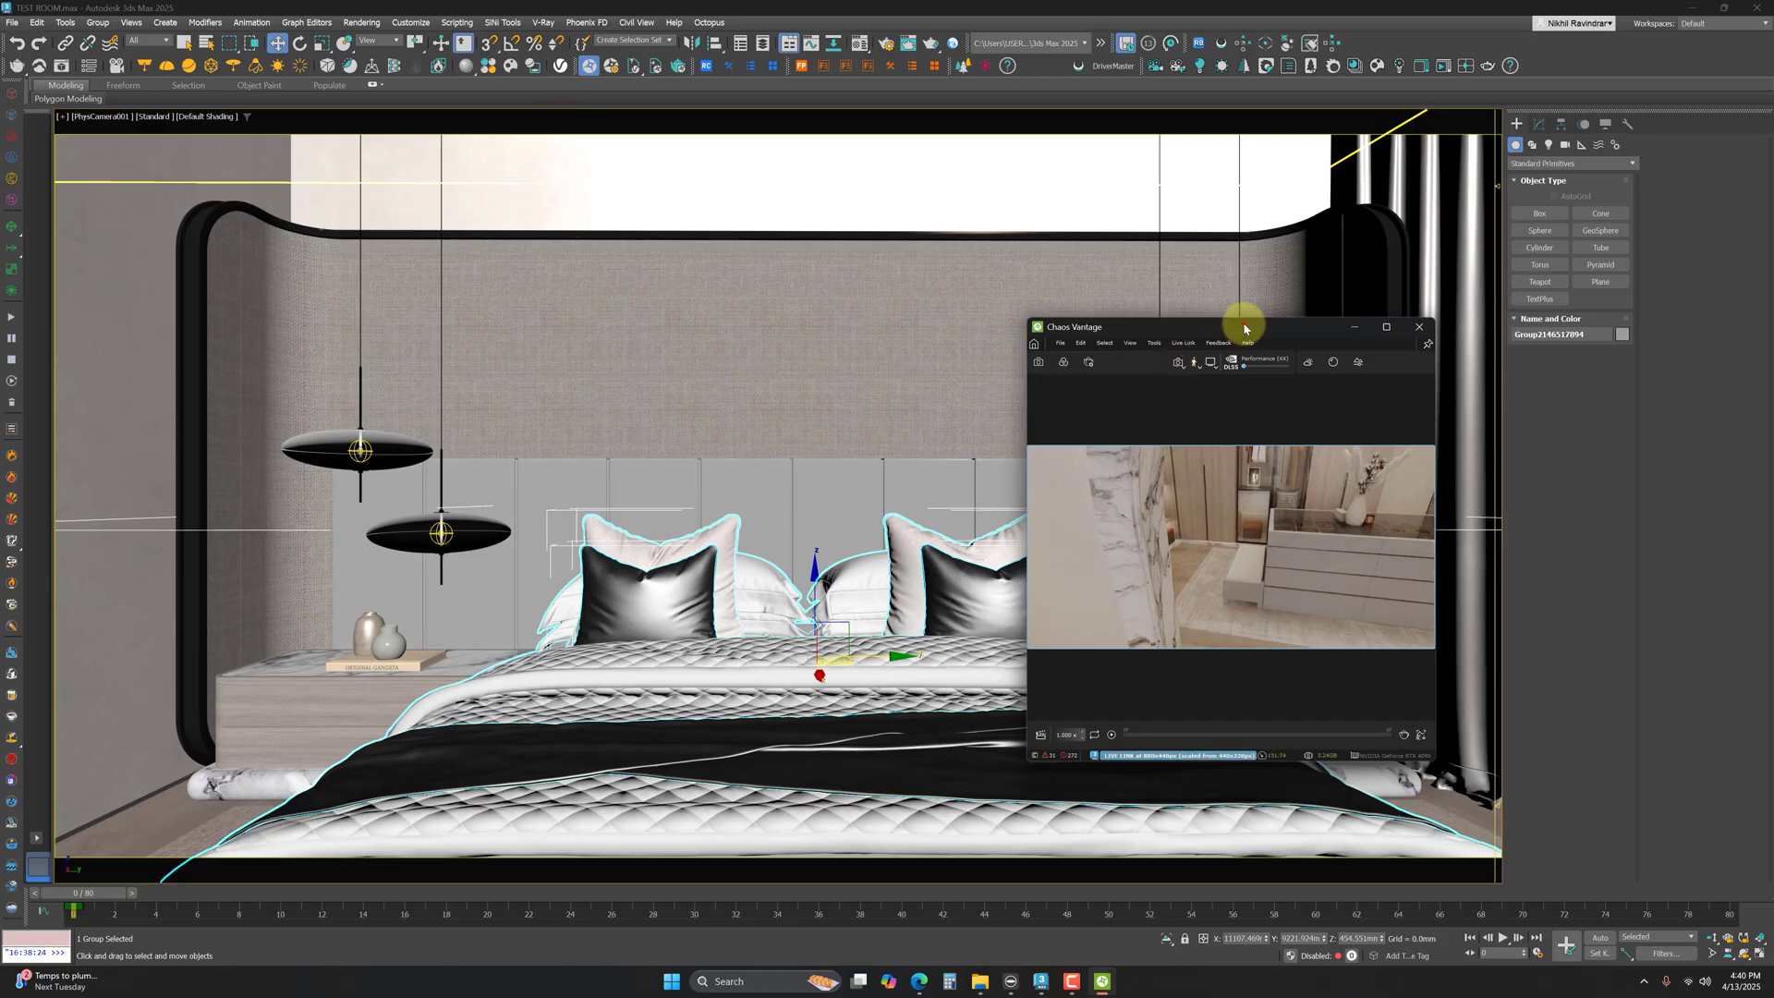
drag(1244, 319, 1206, 152)
click(1391, 178)
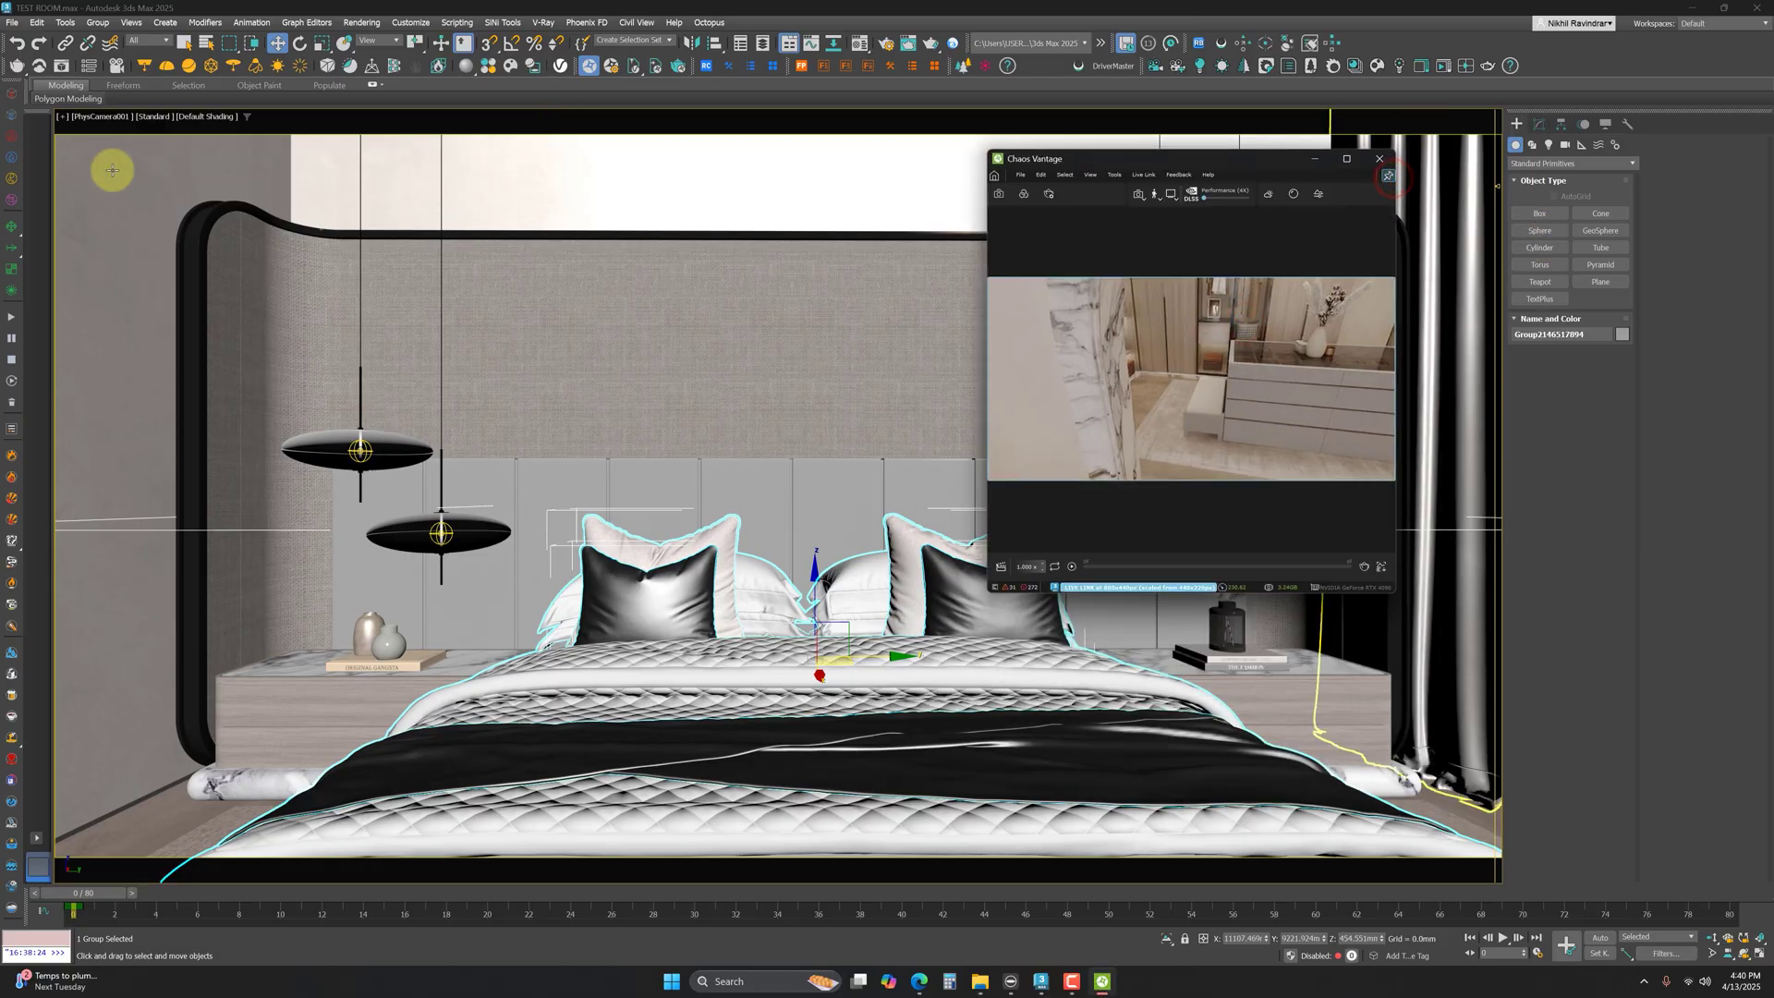
Step: Sync the Vantage view with the PhysCamera001 viewport, examine the bed render in an enlarged window and minimize it
click(739, 509)
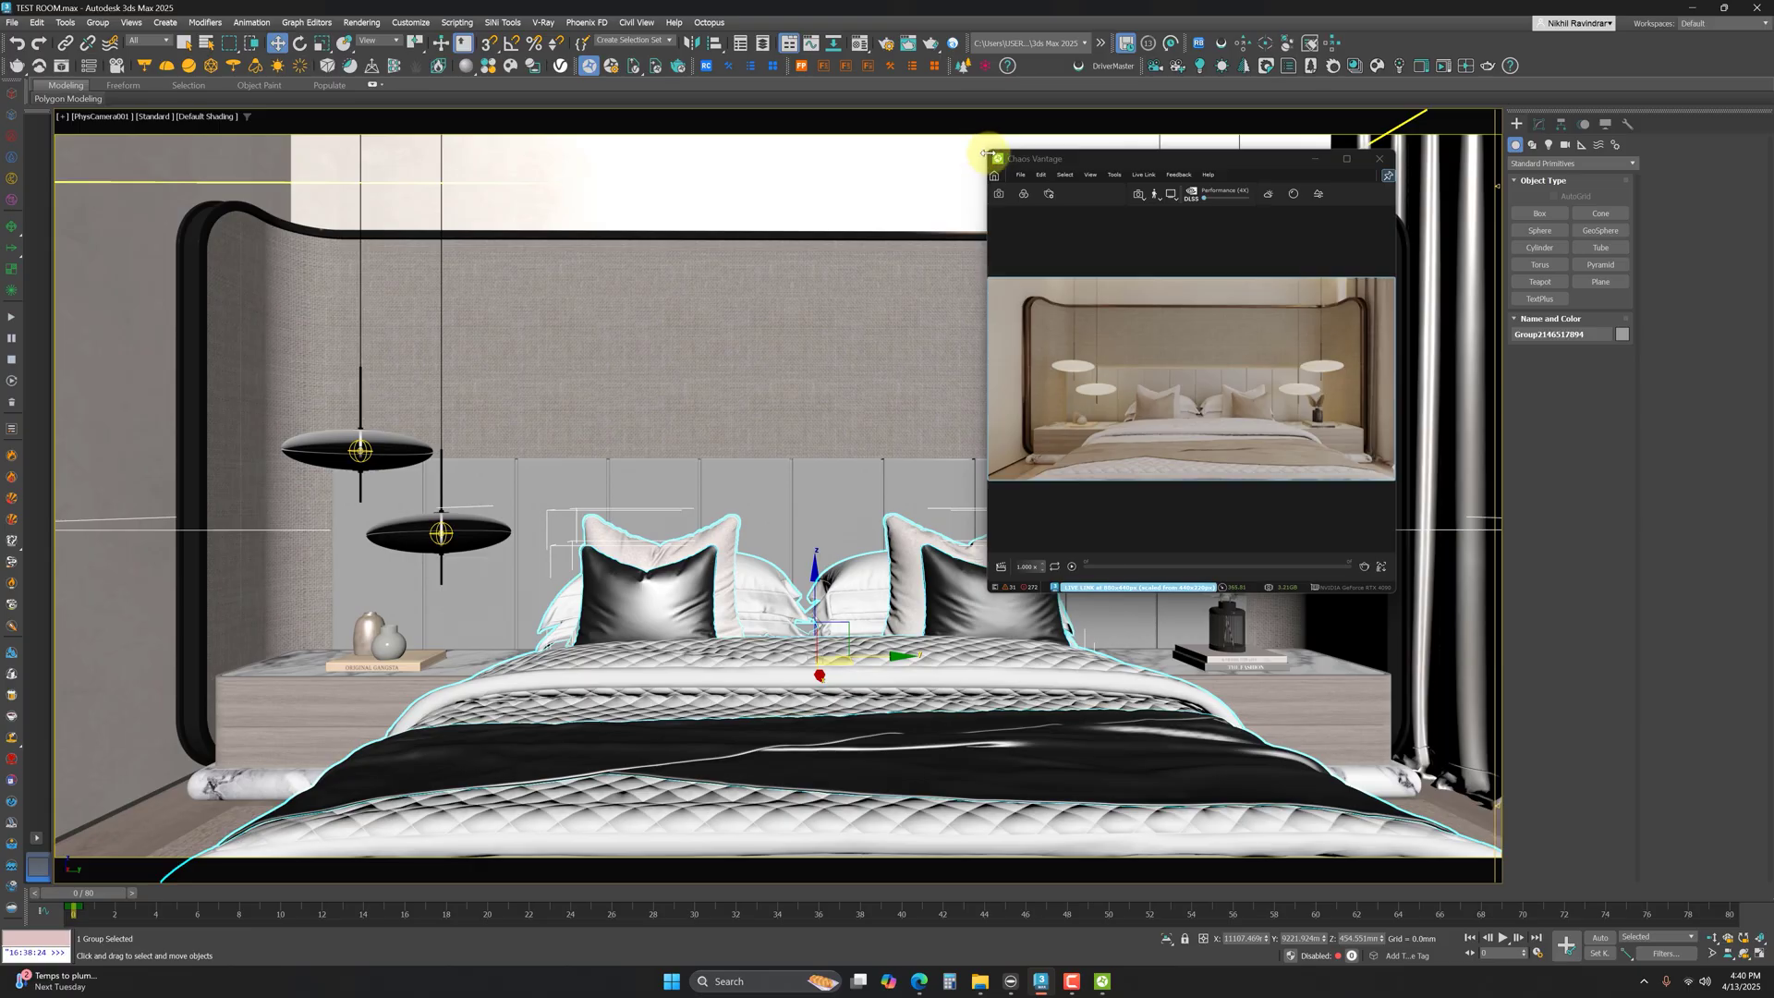
drag(983, 147, 308, 13)
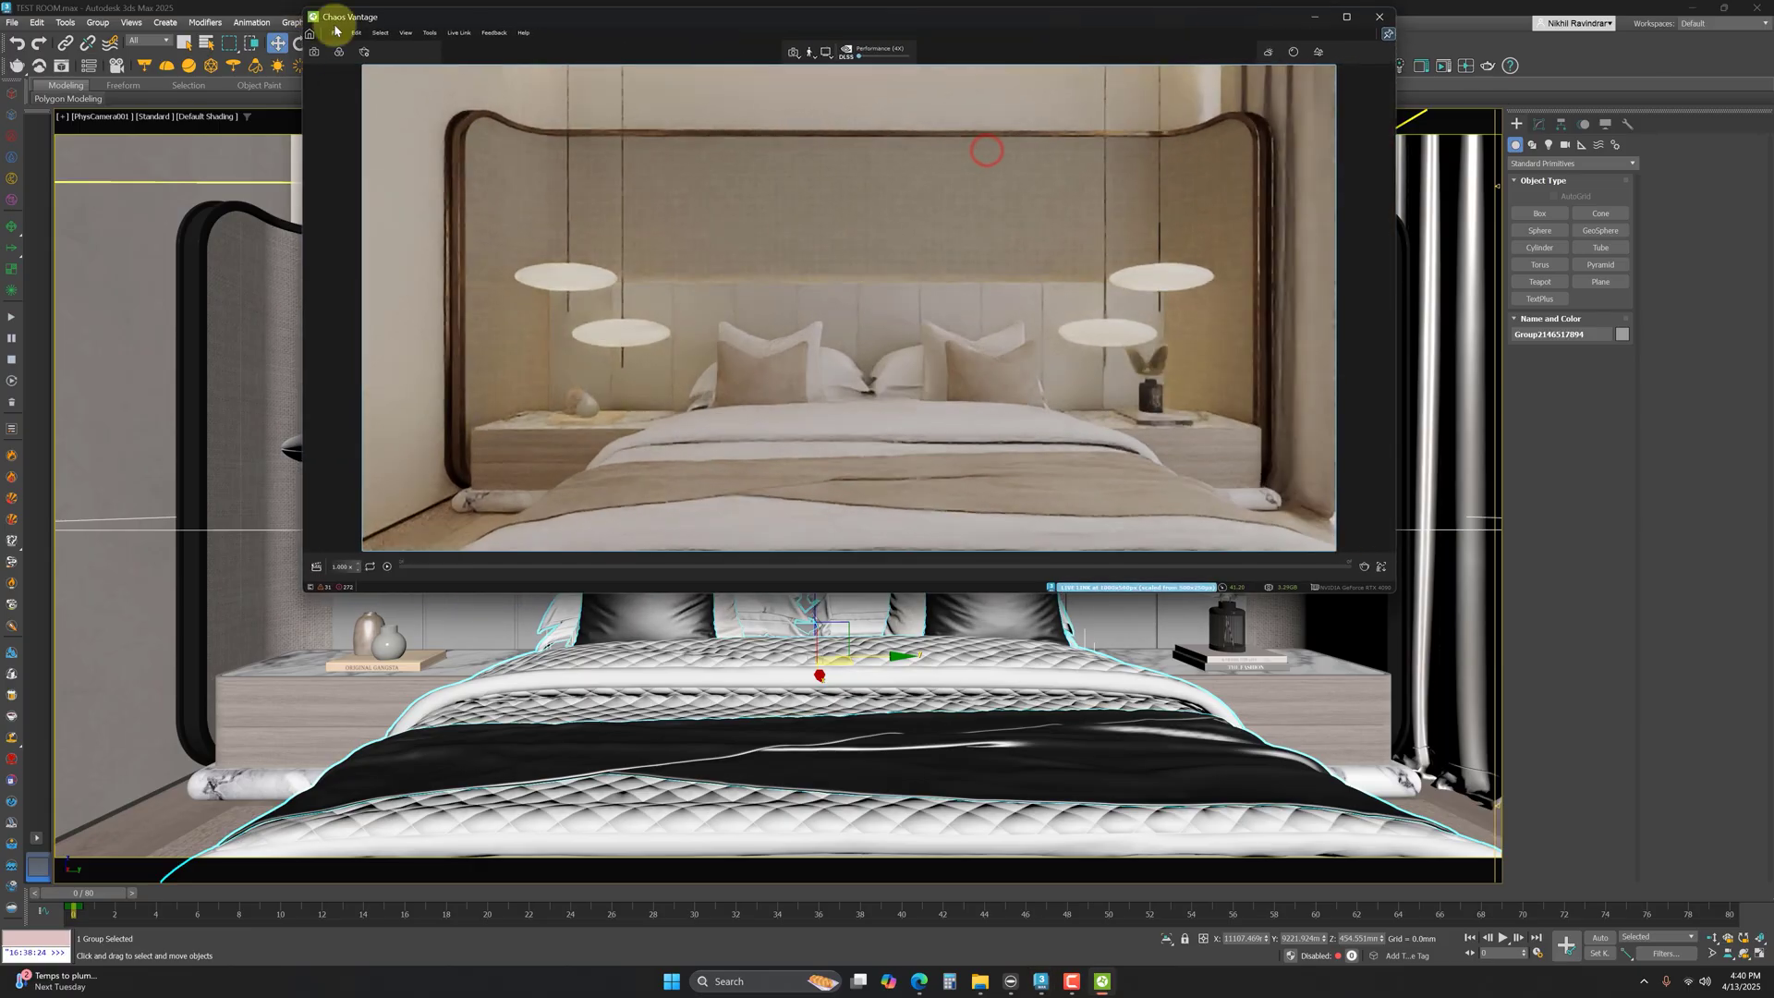
click(1365, 568)
drag(875, 57, 1273, 216)
click(1405, 209)
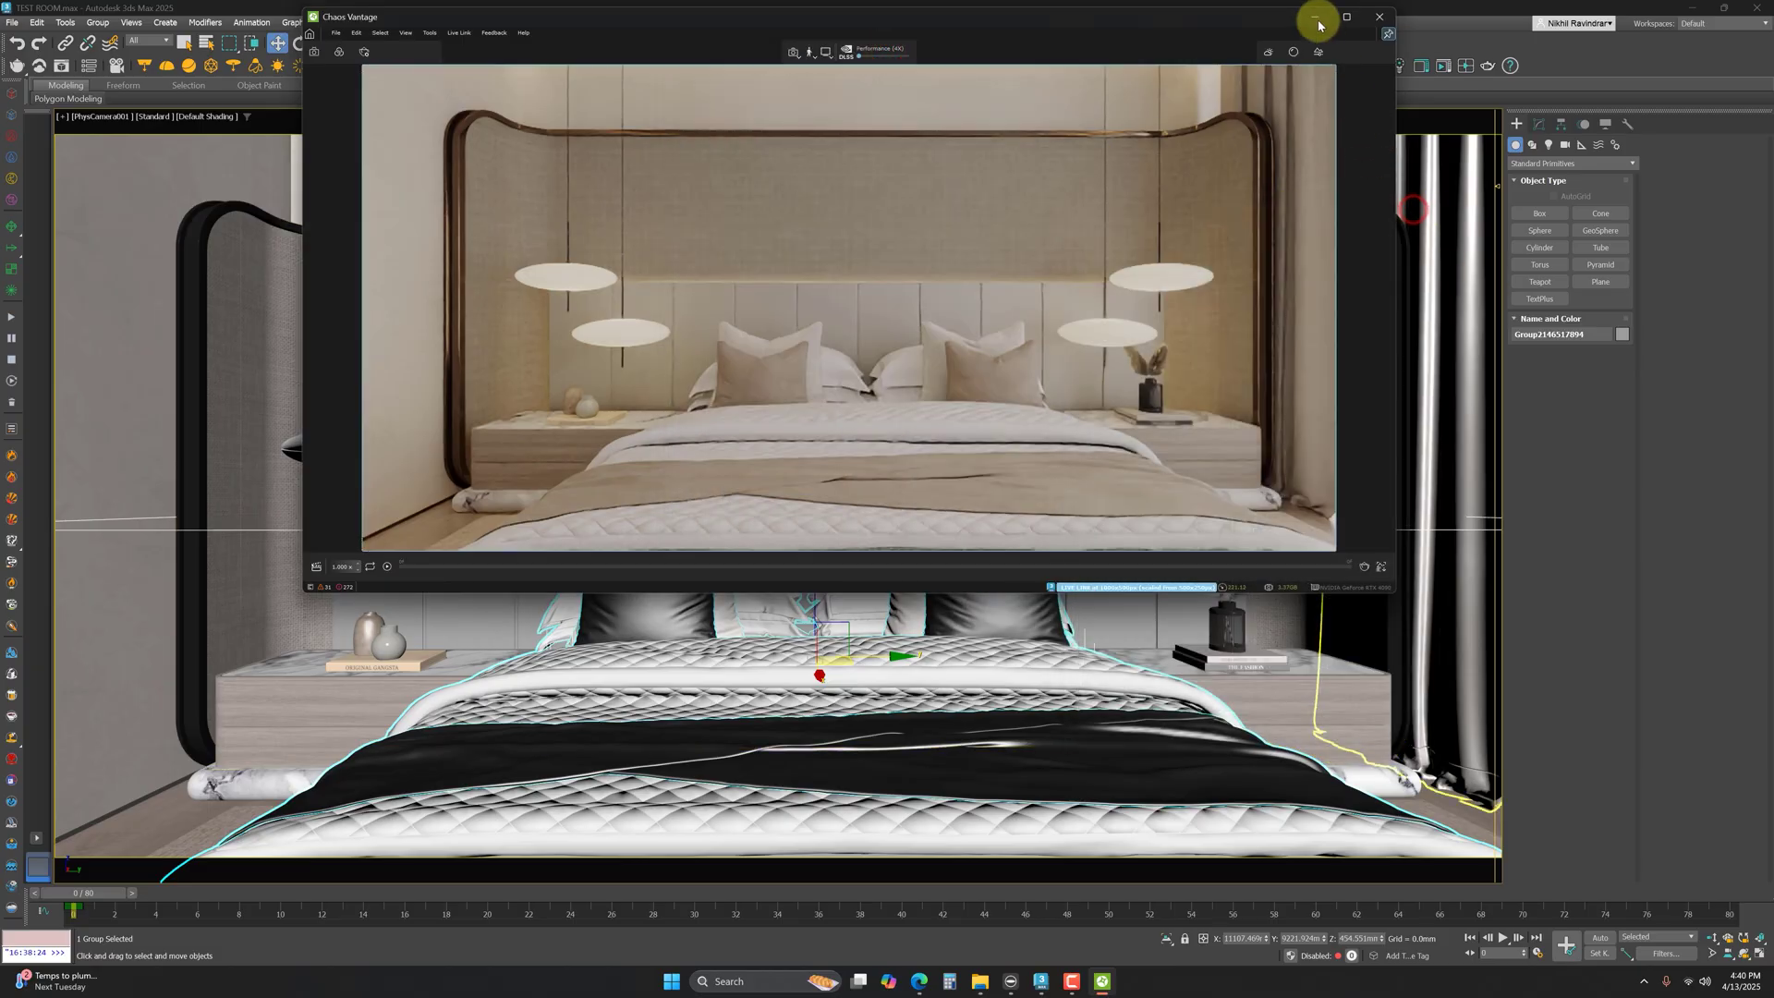
click(1317, 21)
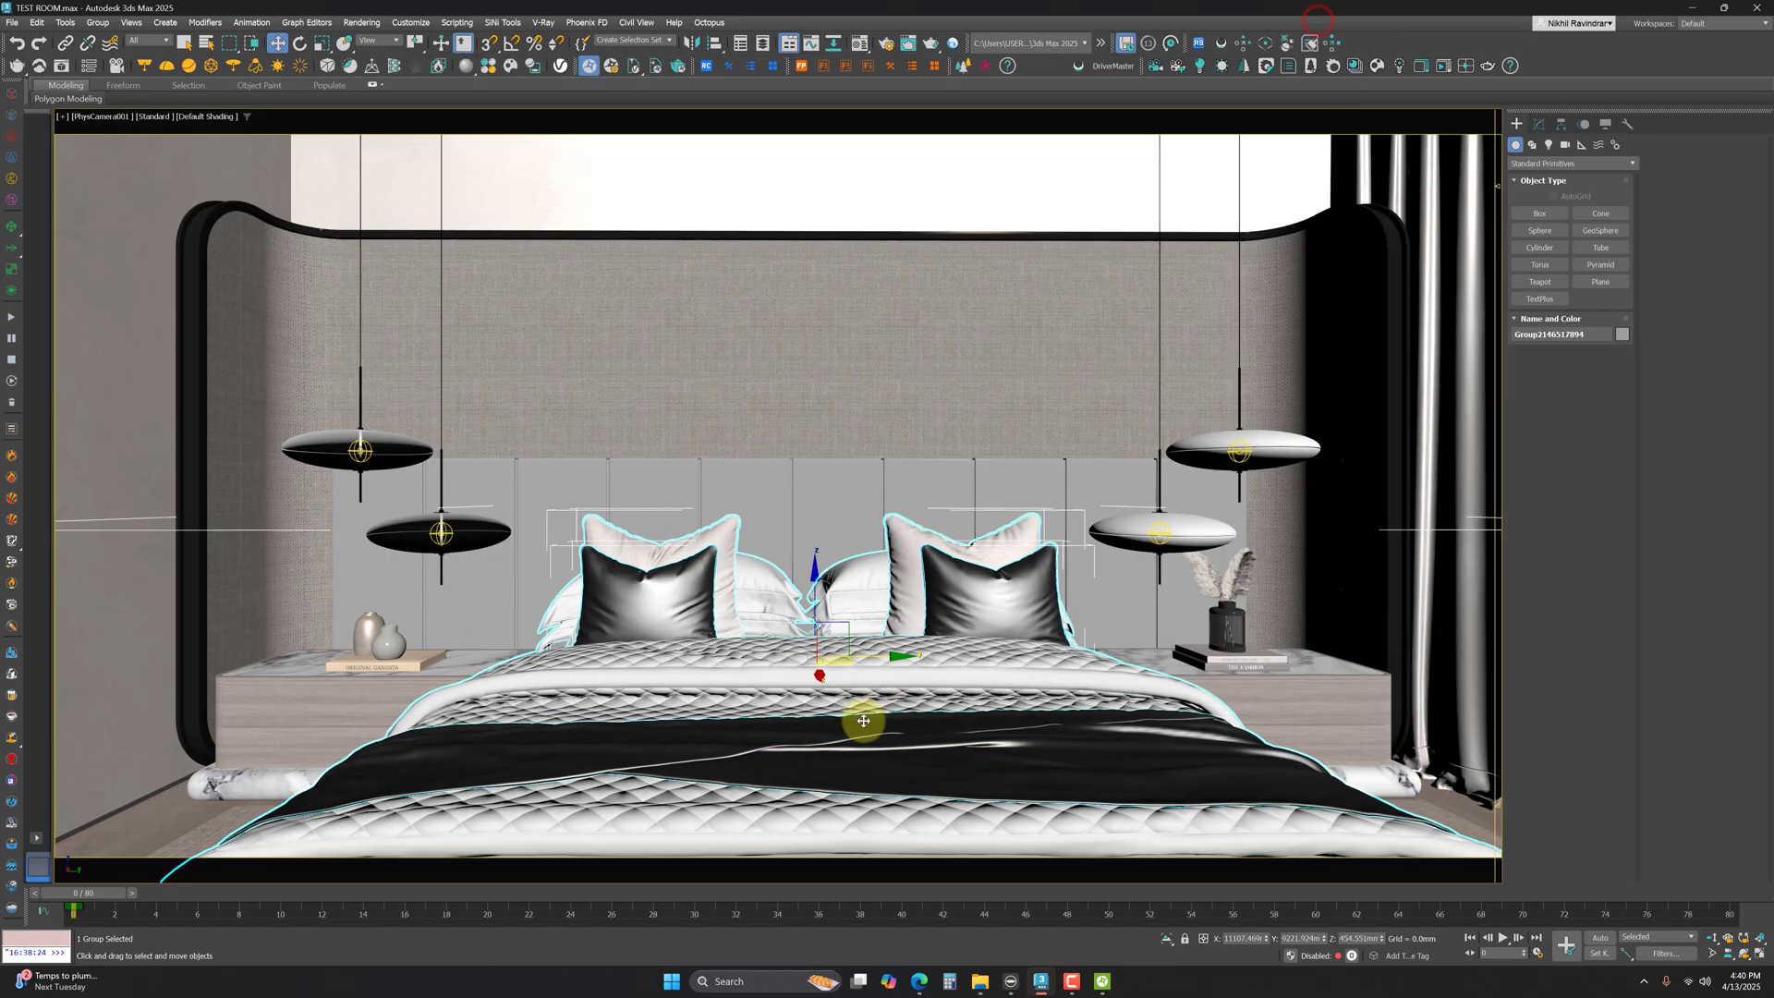
Step: Show the bedroom in a wireframe top view and clear the bed selection
key(t)
key(F3)
key(z)
scroll(622, 527, down, 5)
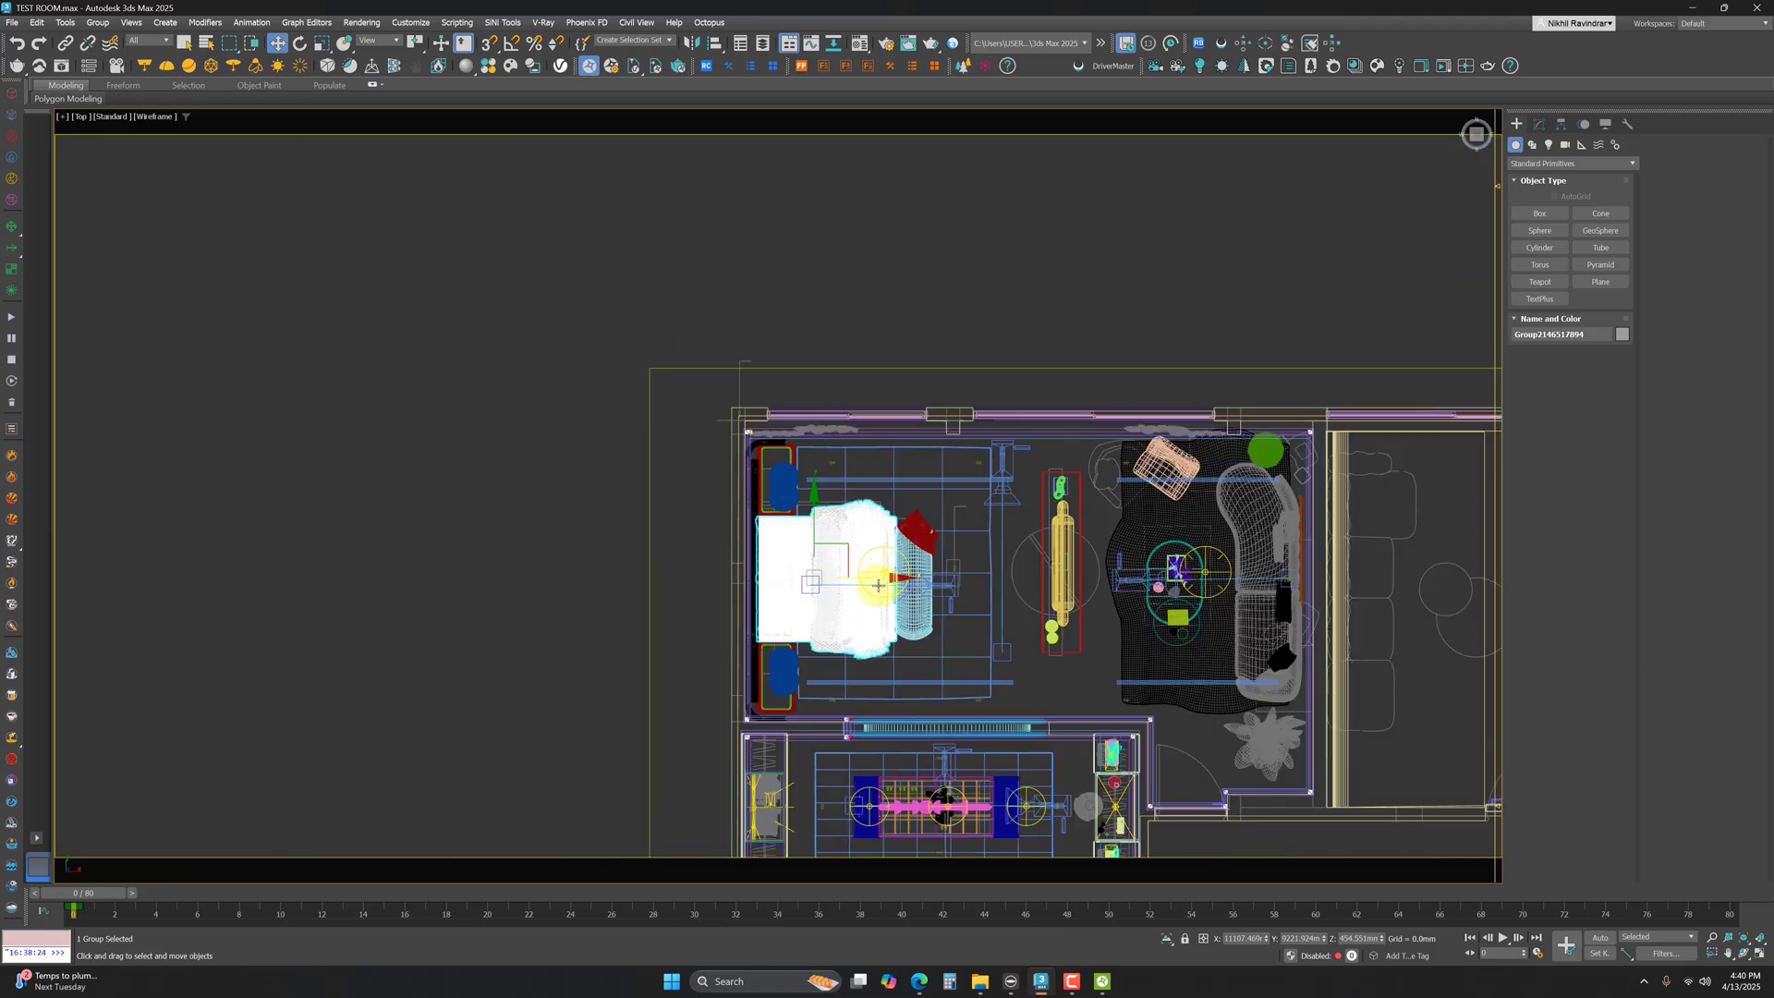
click(622, 529)
scroll(1014, 592, up, 8)
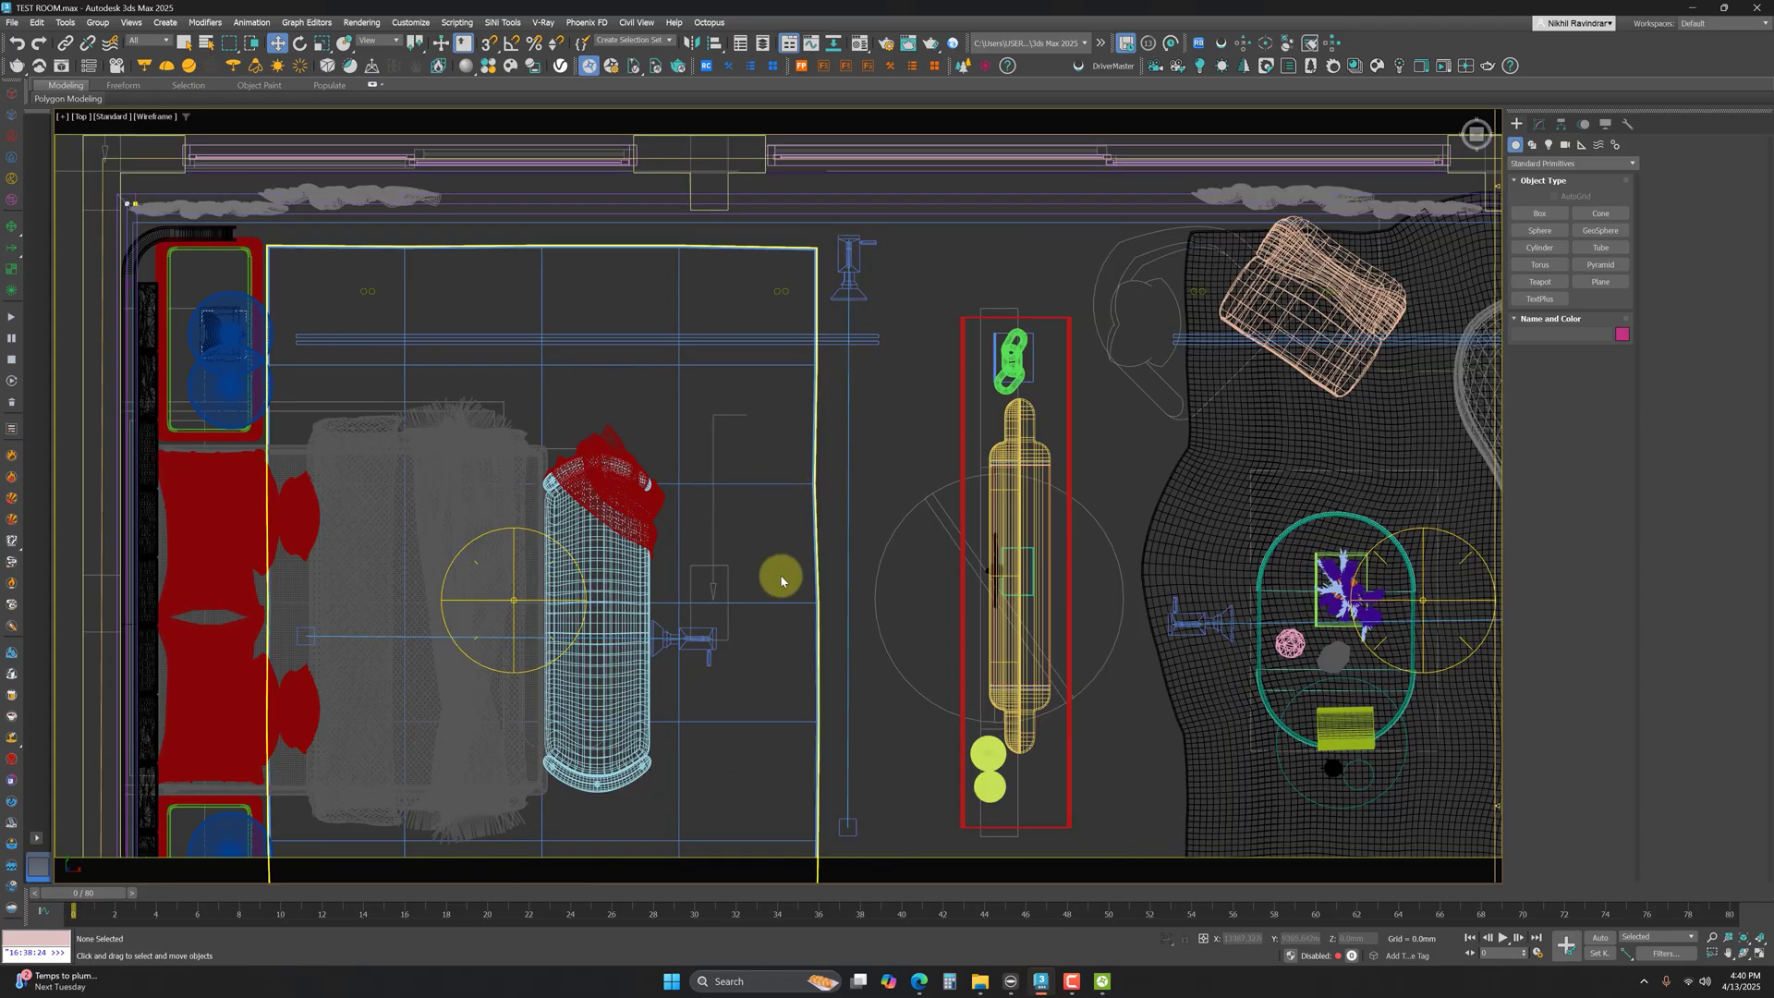
Step: Select PhysCamera001 at the foot of the bed and show its Physical Camera parameters
scroll(781, 580, down, 5)
drag(752, 634, 821, 519)
click(818, 519)
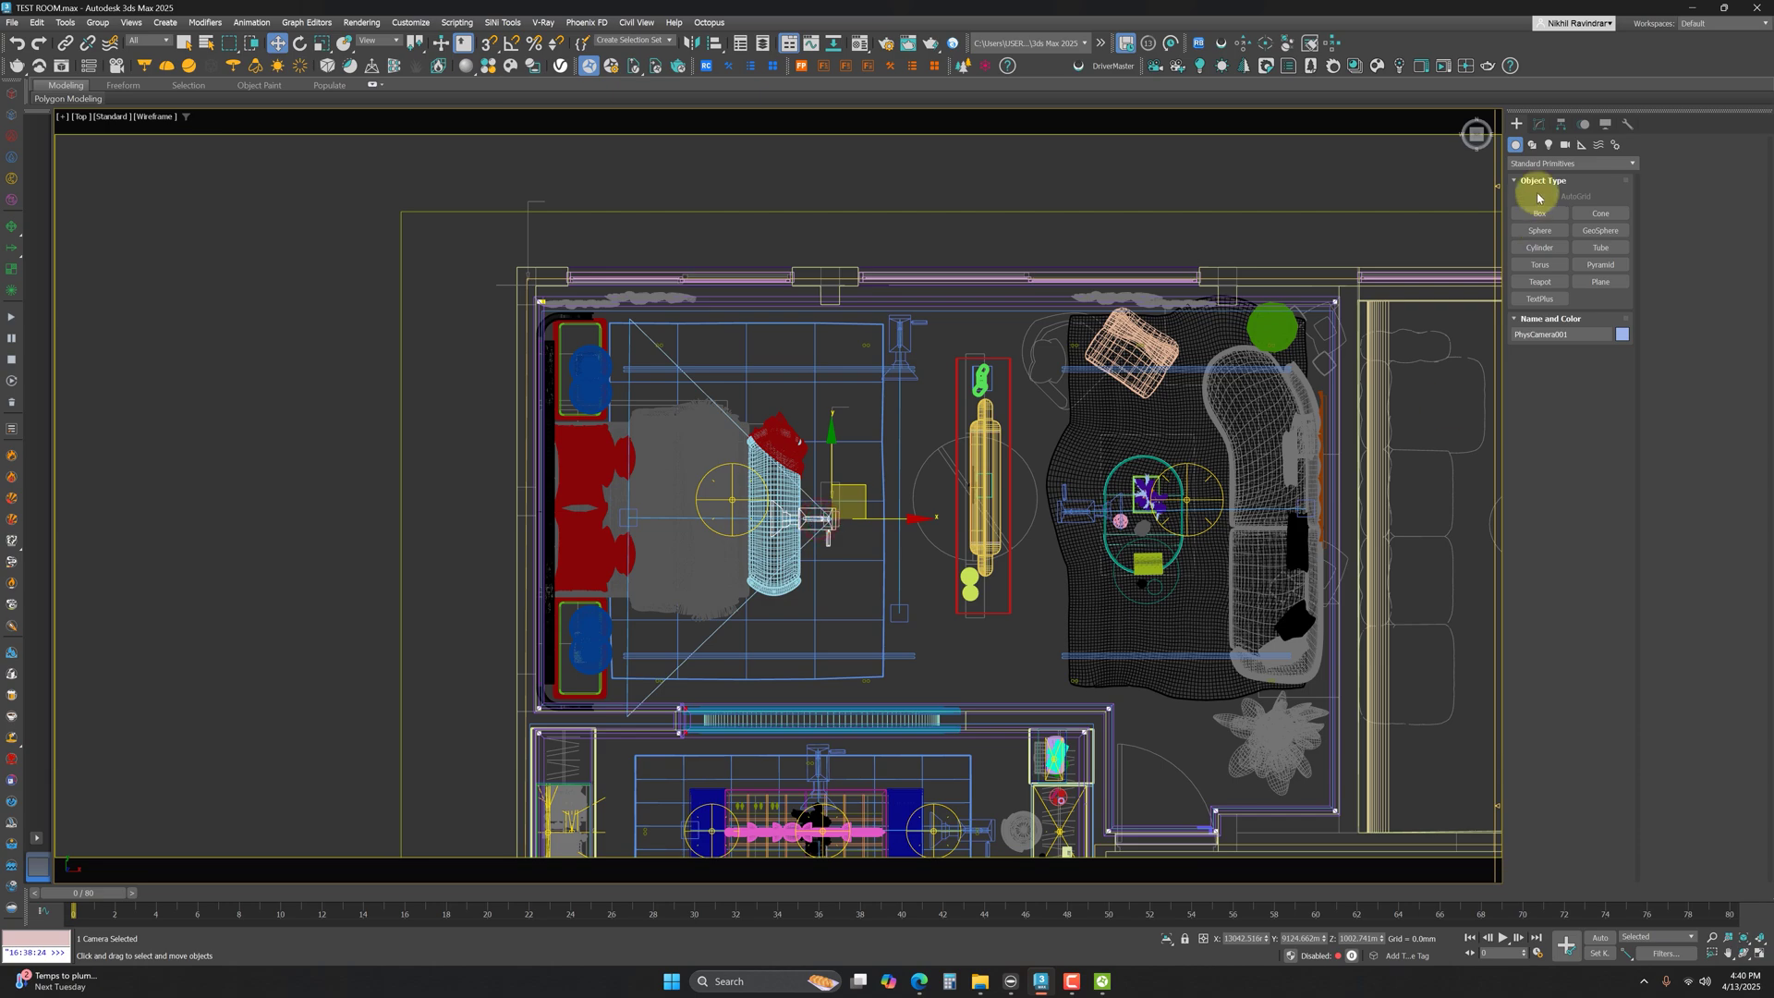
click(1540, 125)
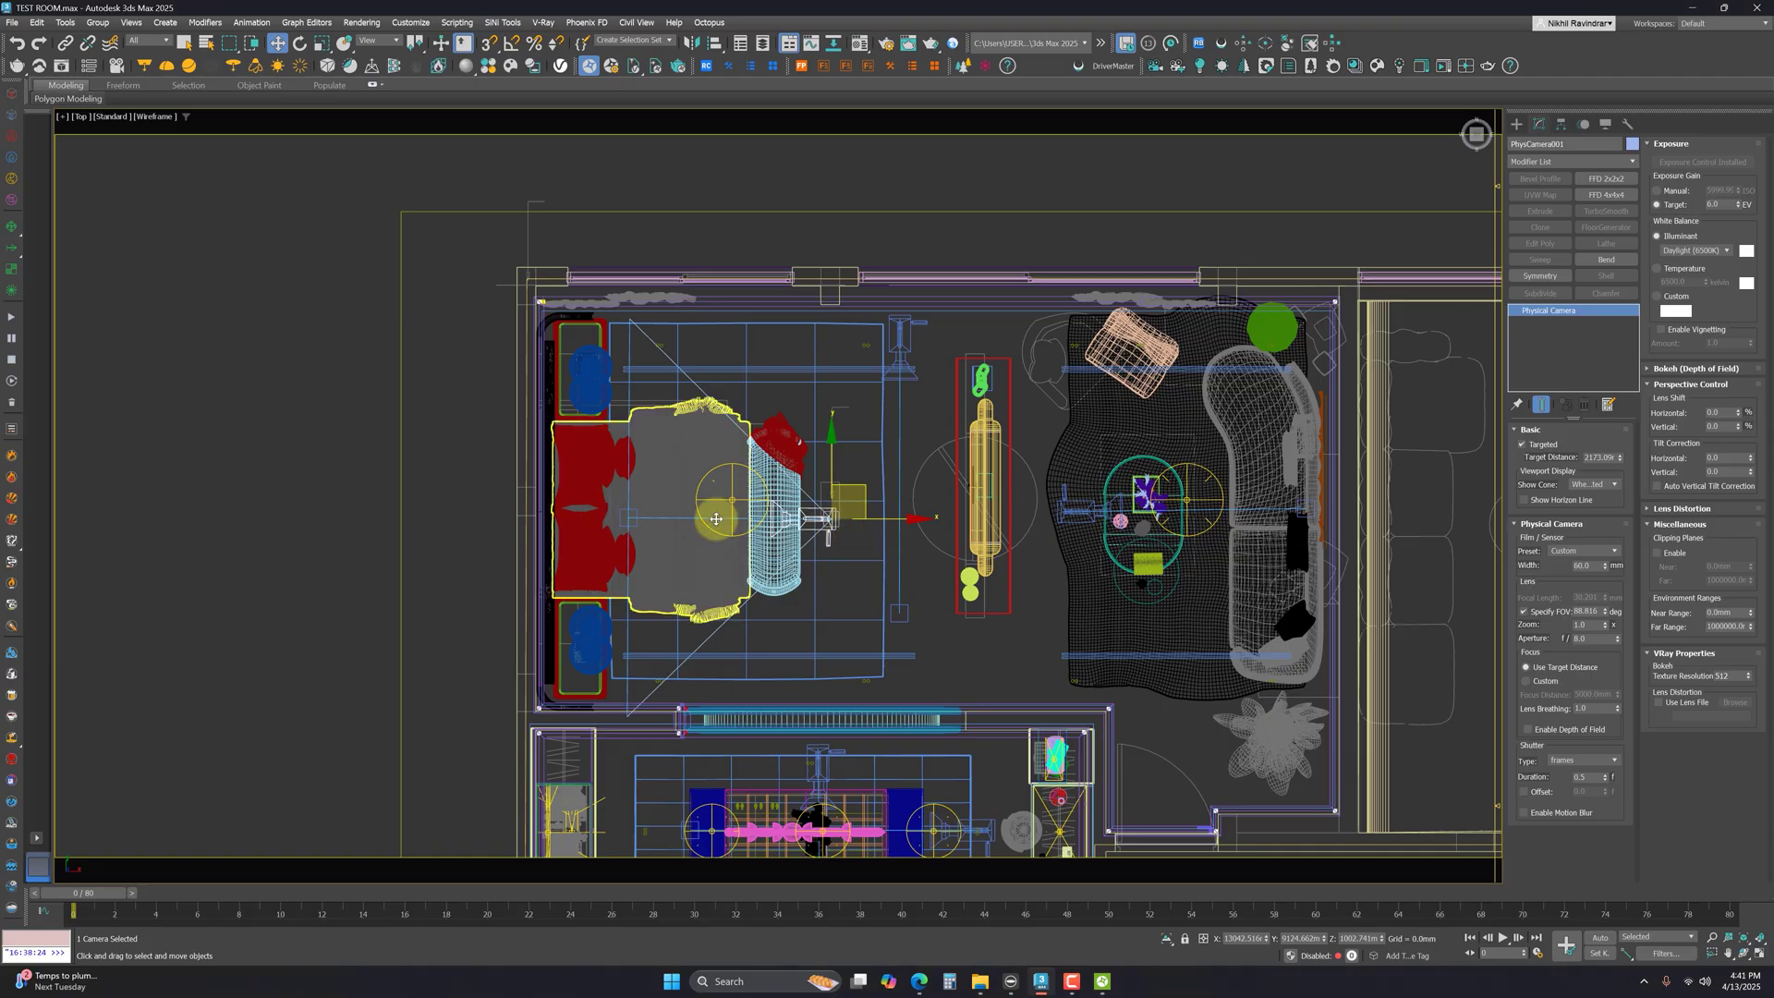
Step: Inspect the long box between the bed and the sofa area and reselect the bed camera, PhysCamera001
scroll(732, 471, up, 4)
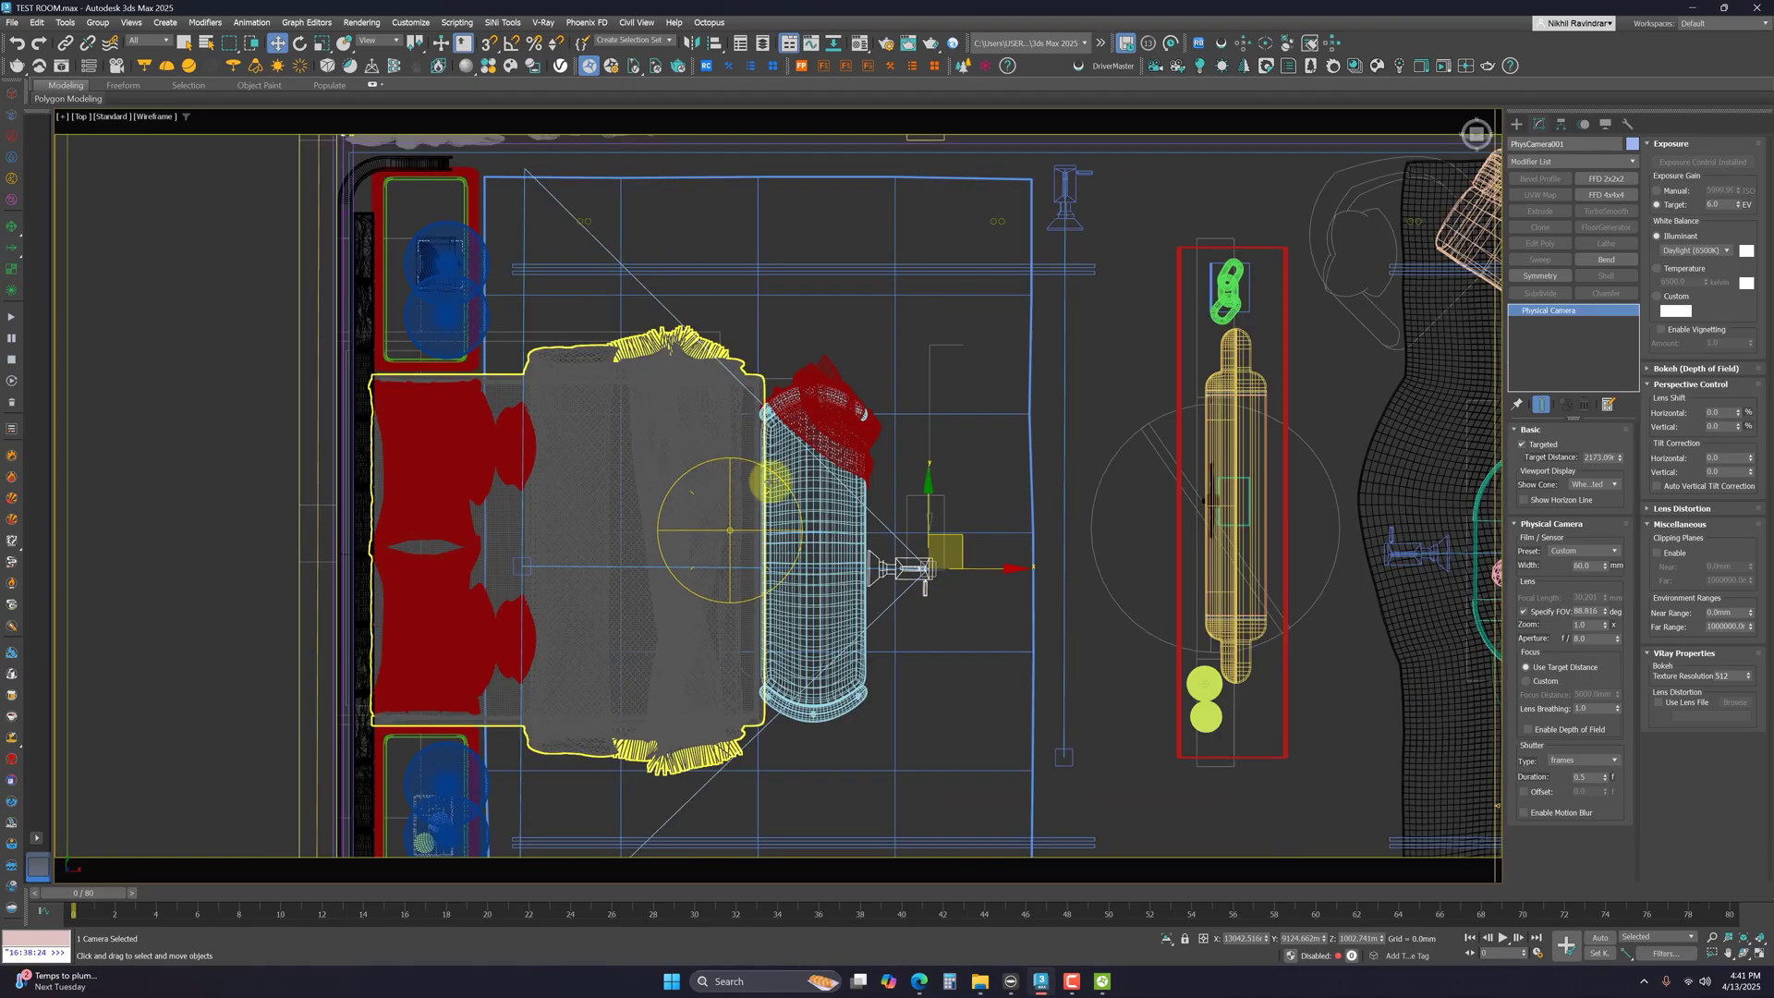
click(1191, 506)
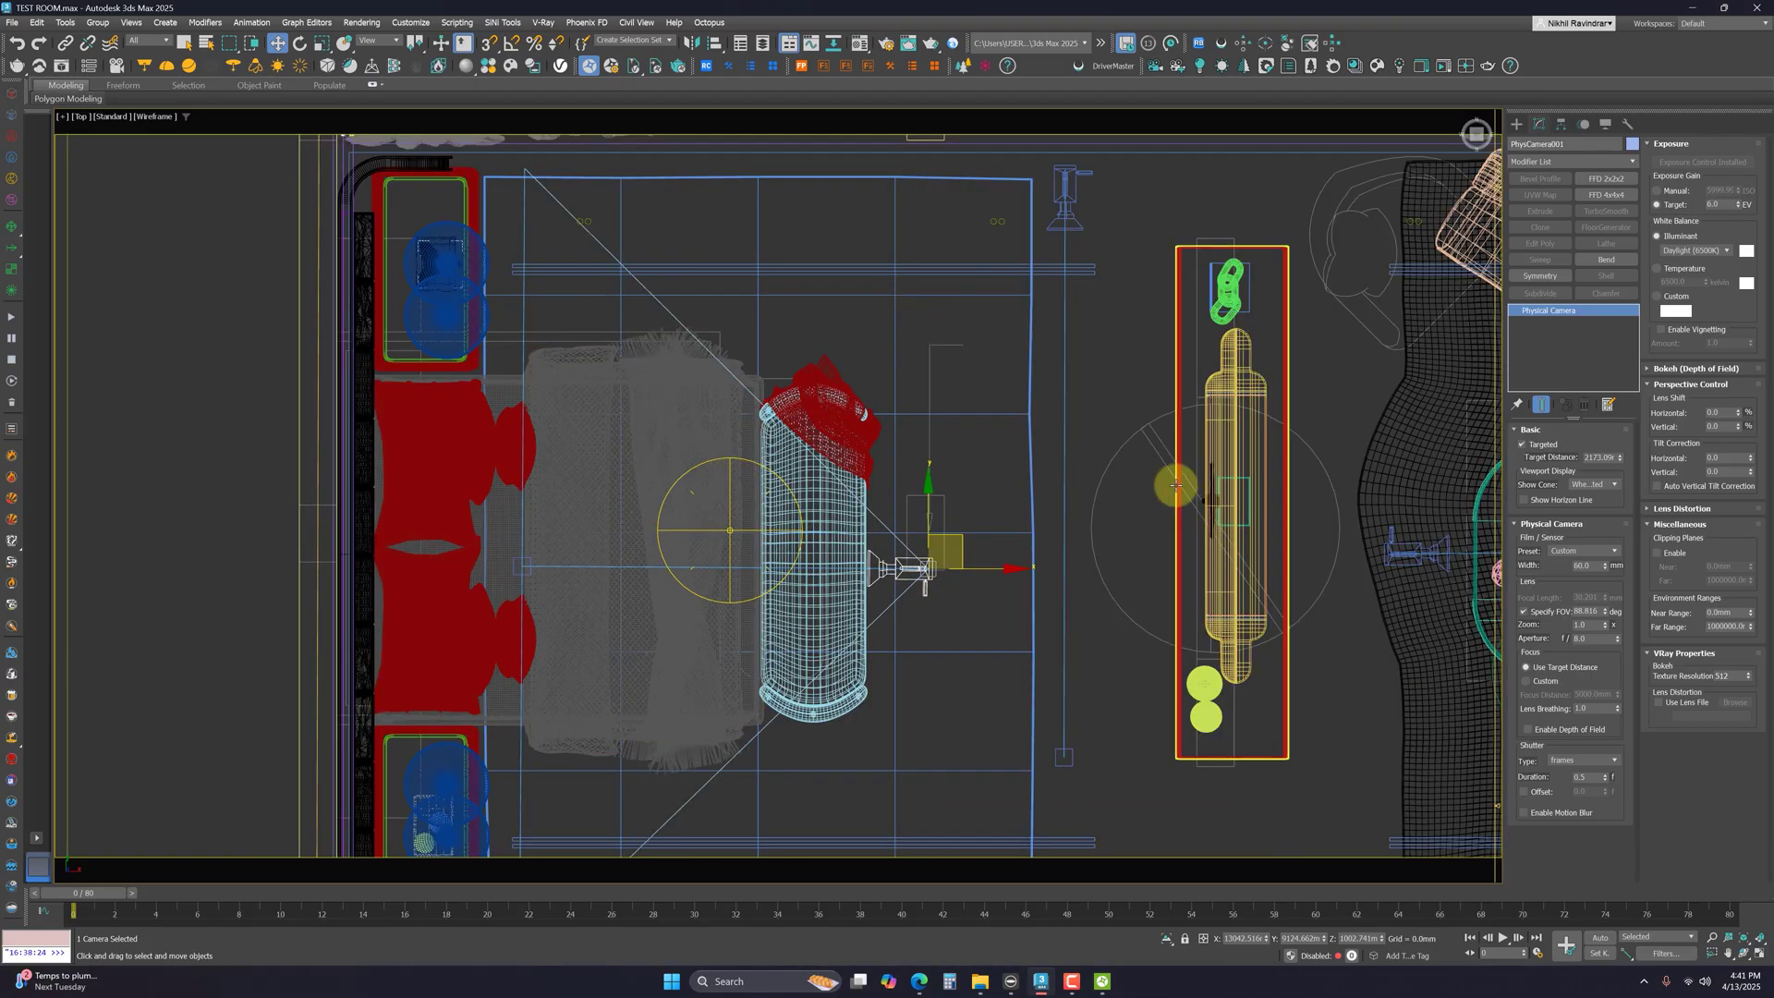
scroll(887, 555, down, 3)
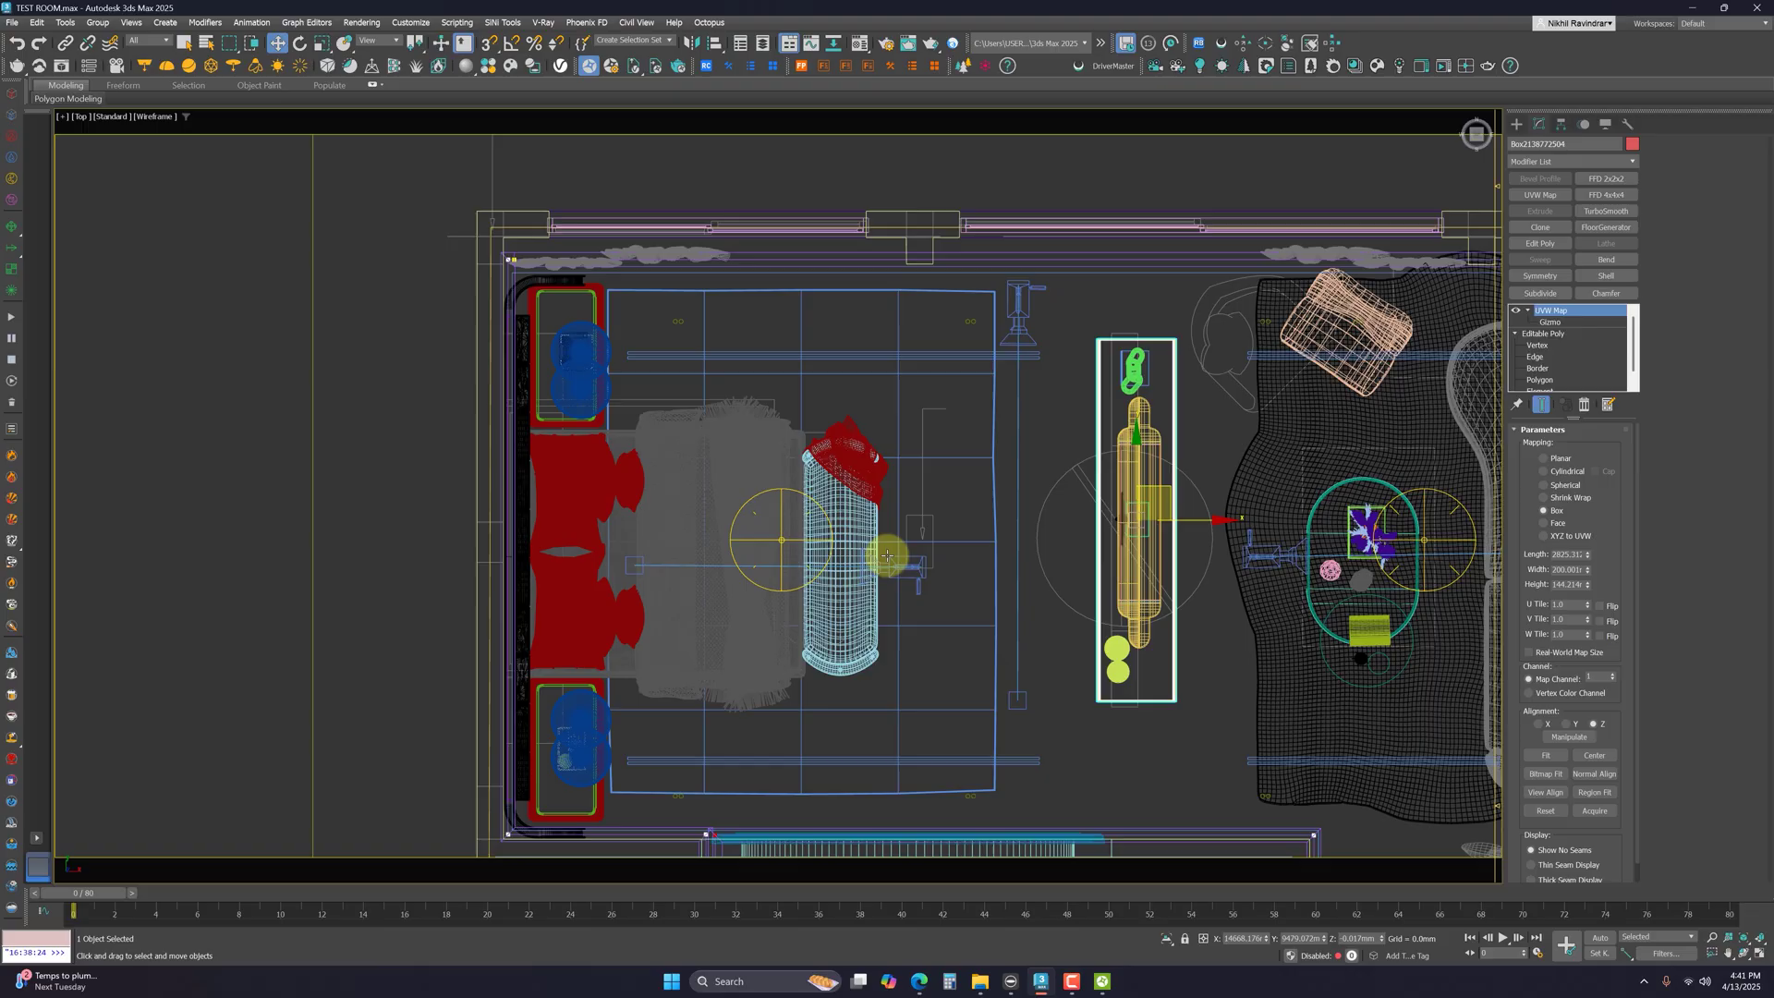
click(729, 506)
click(915, 567)
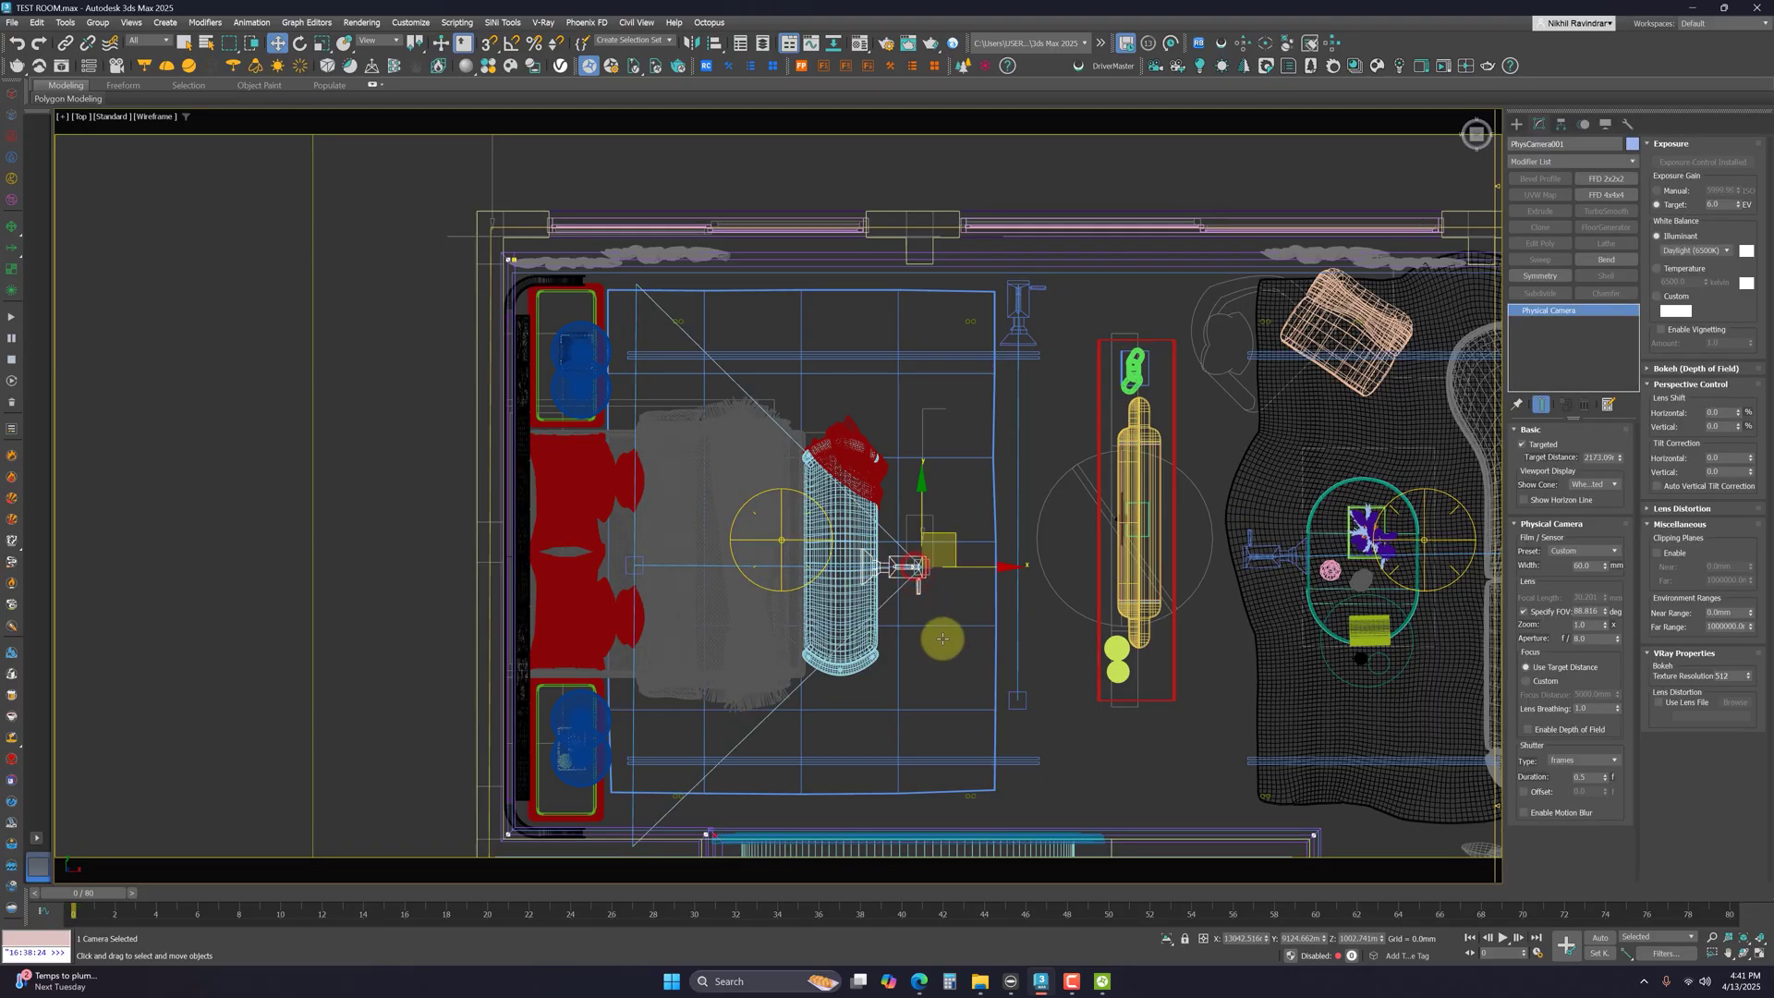
Step: Select PhysCamera004, the camera facing the sofa, to view its coverage in the plan
drag(964, 619, 688, 474)
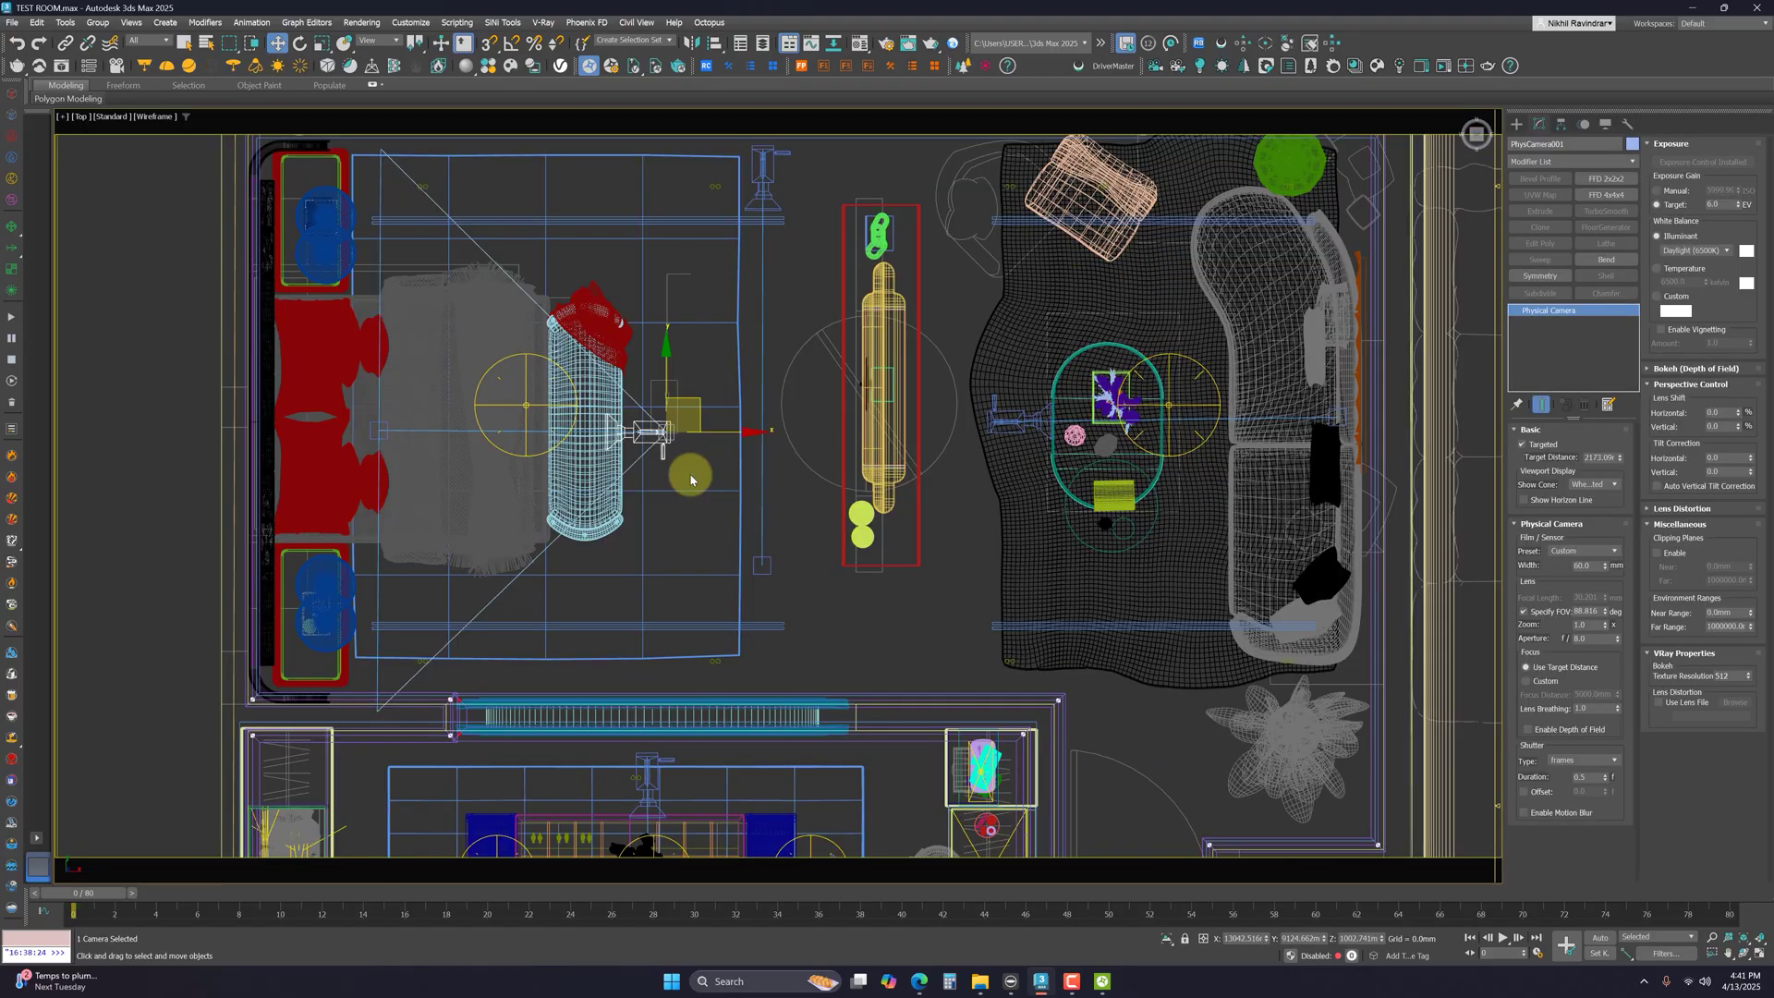
click(1012, 432)
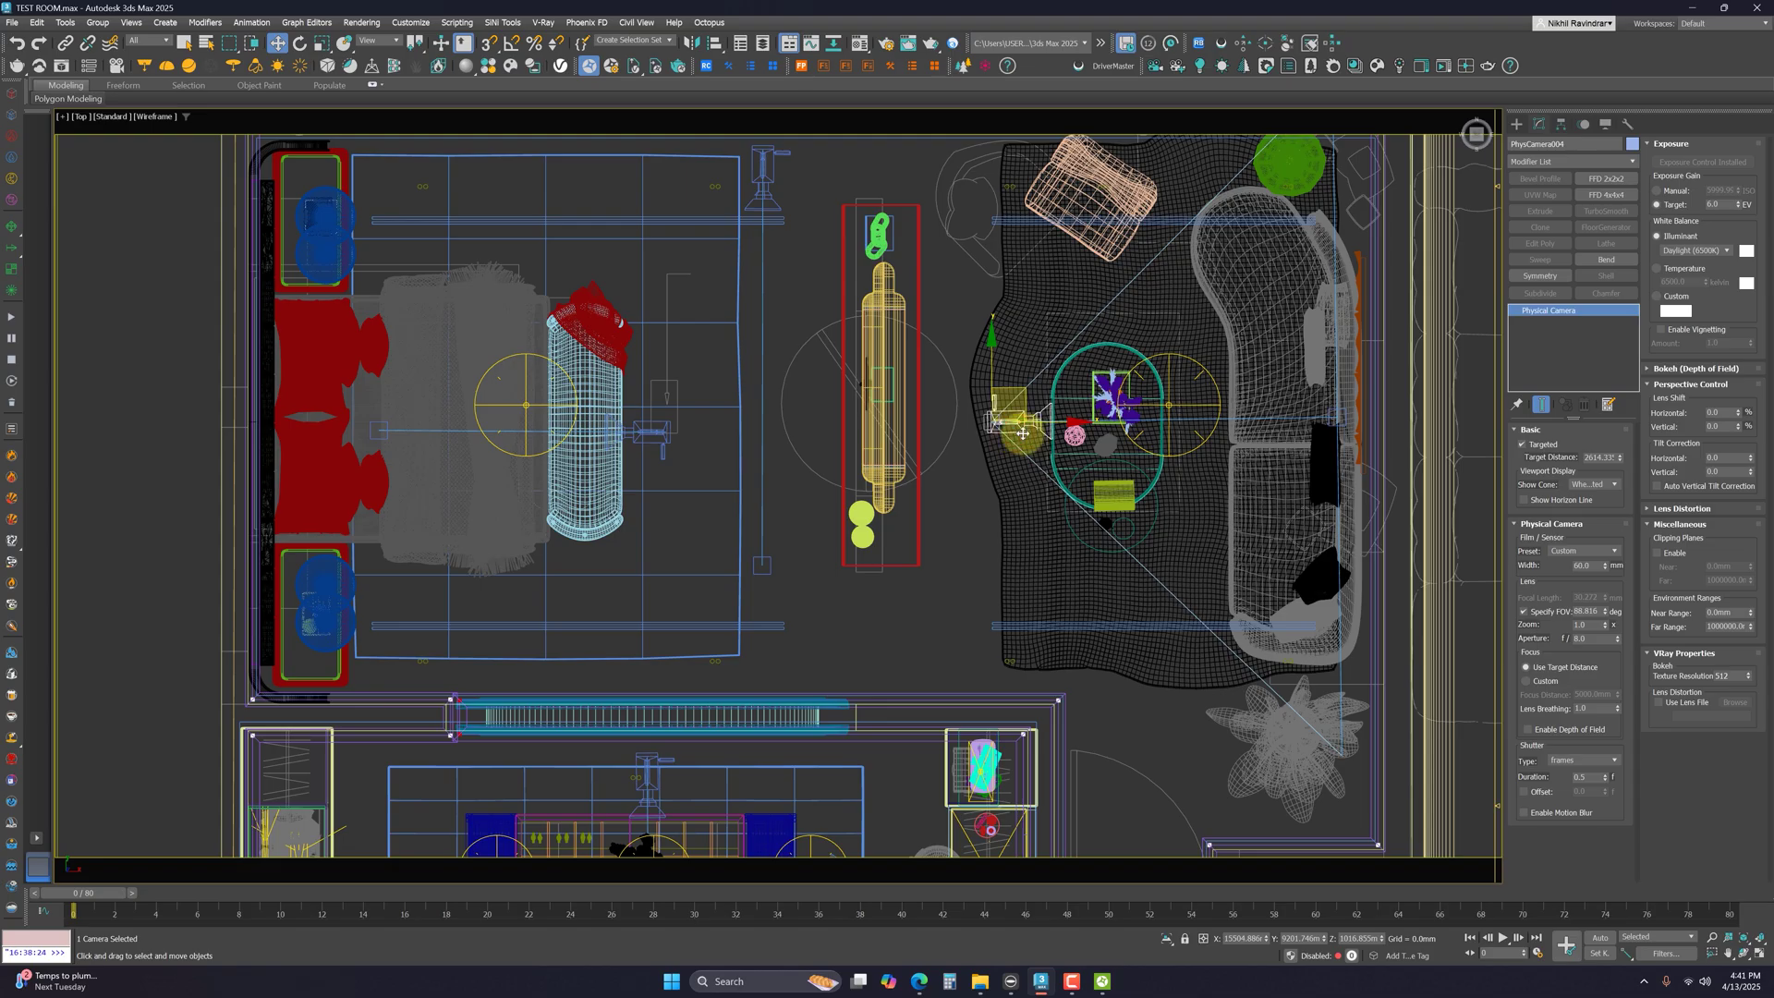
scroll(1023, 433, down, 5)
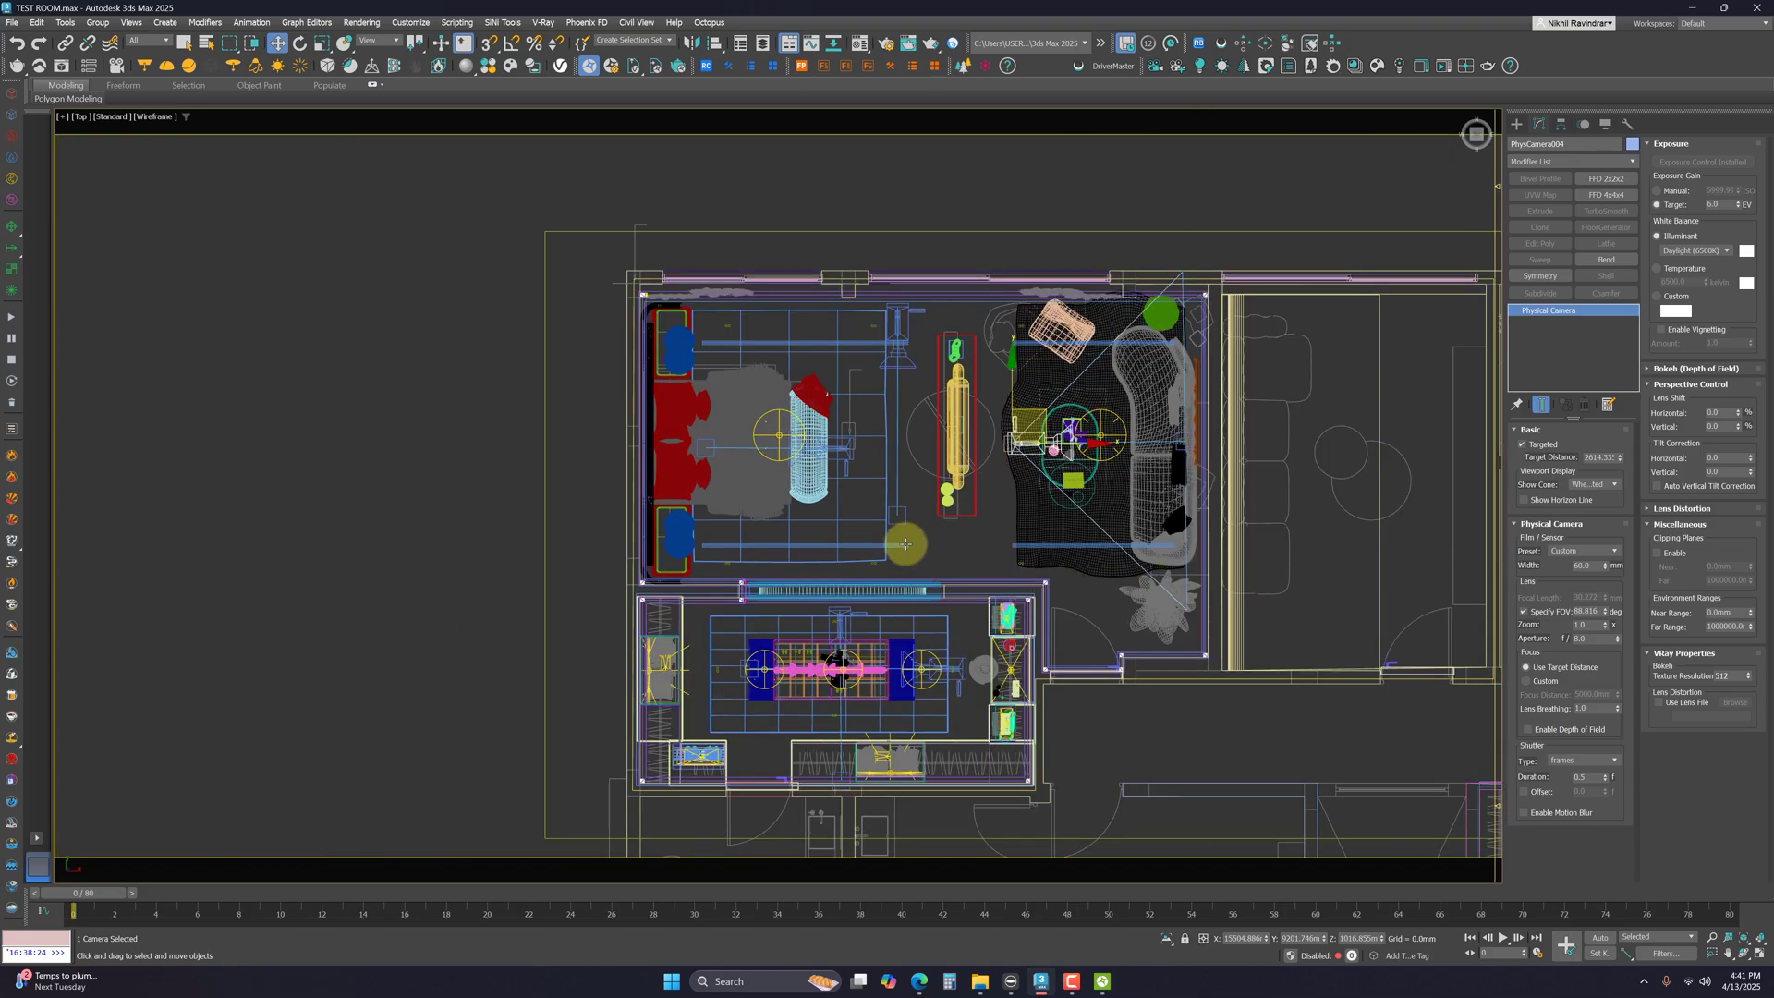
Step: Check the long box between bed and sofa, then the coverage of PhysCamera001 and the window-side PhysCamera005 in the plan
scroll(861, 443, up, 5)
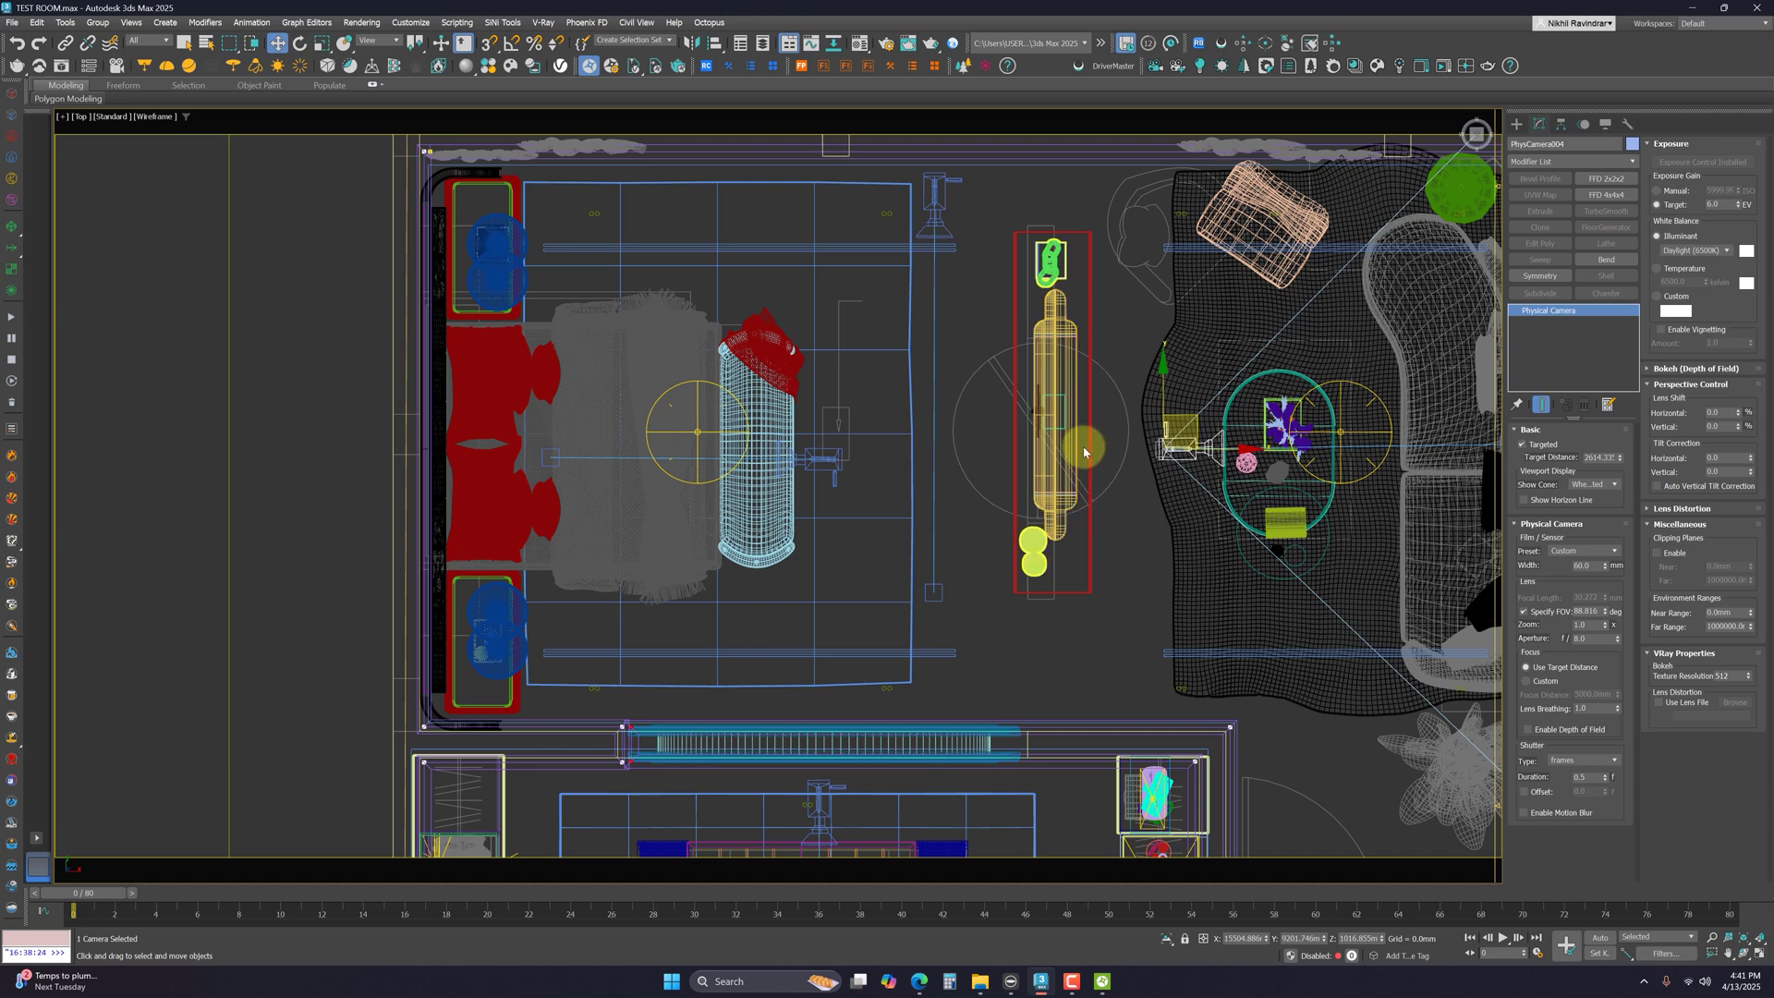
click(1017, 416)
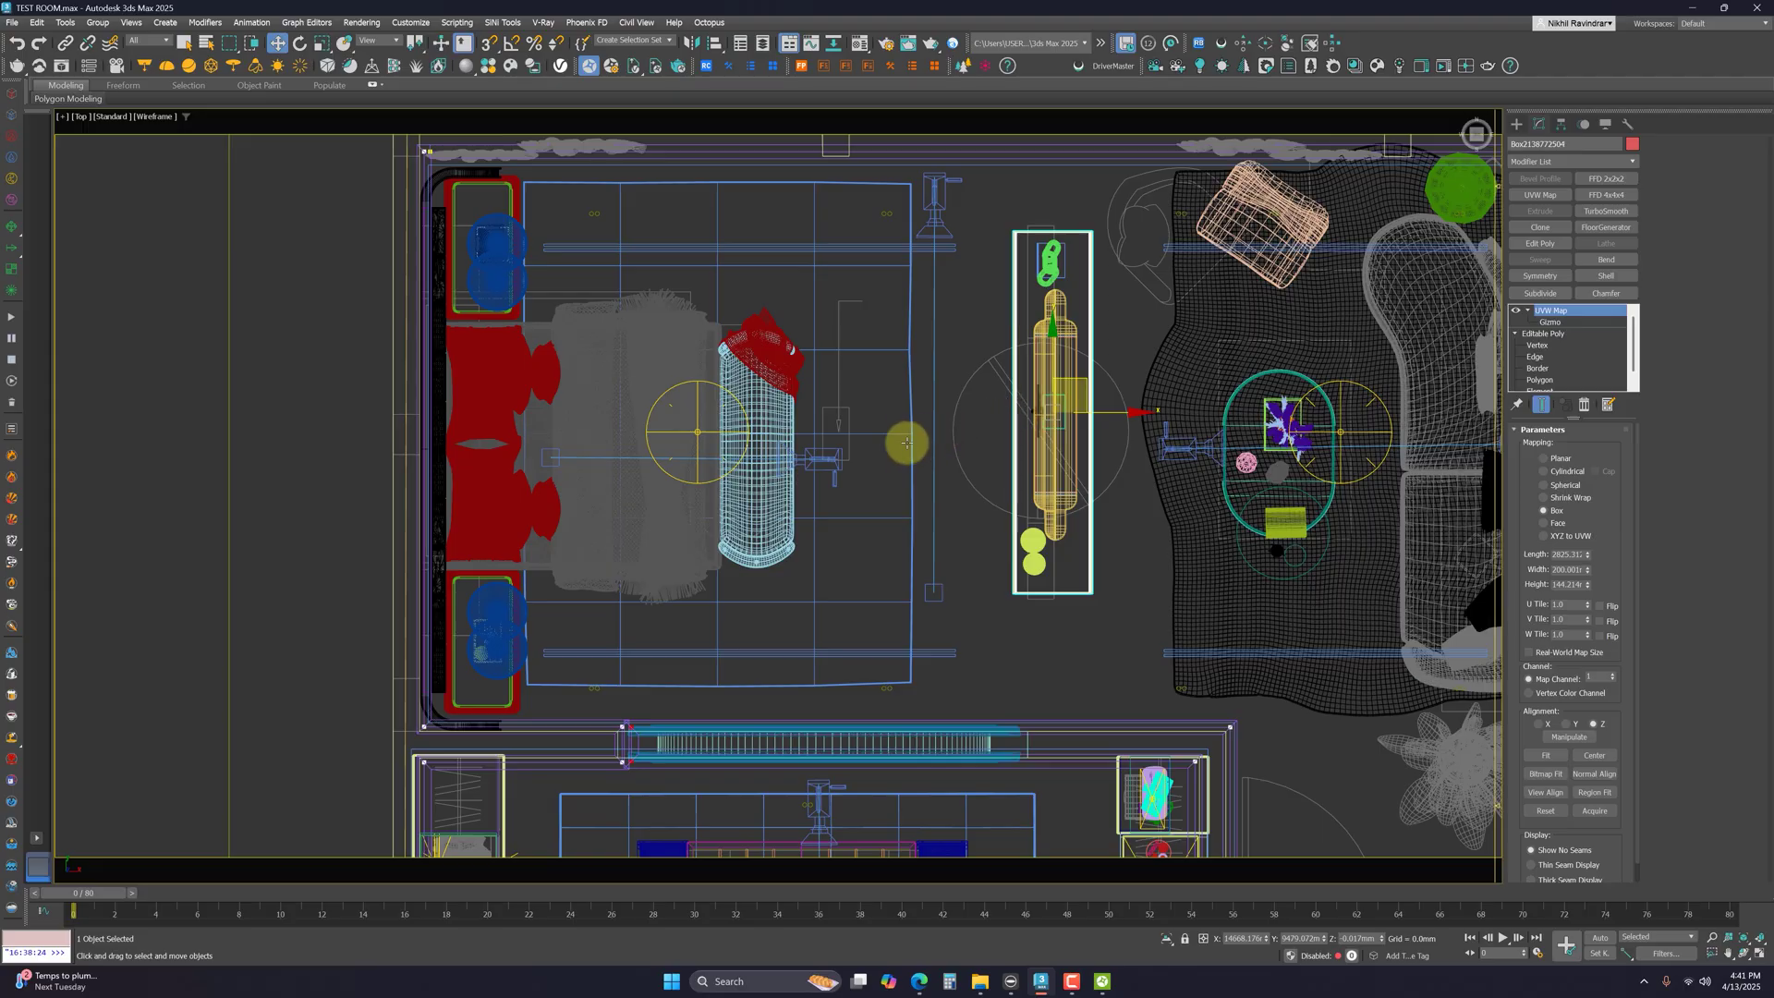
click(827, 460)
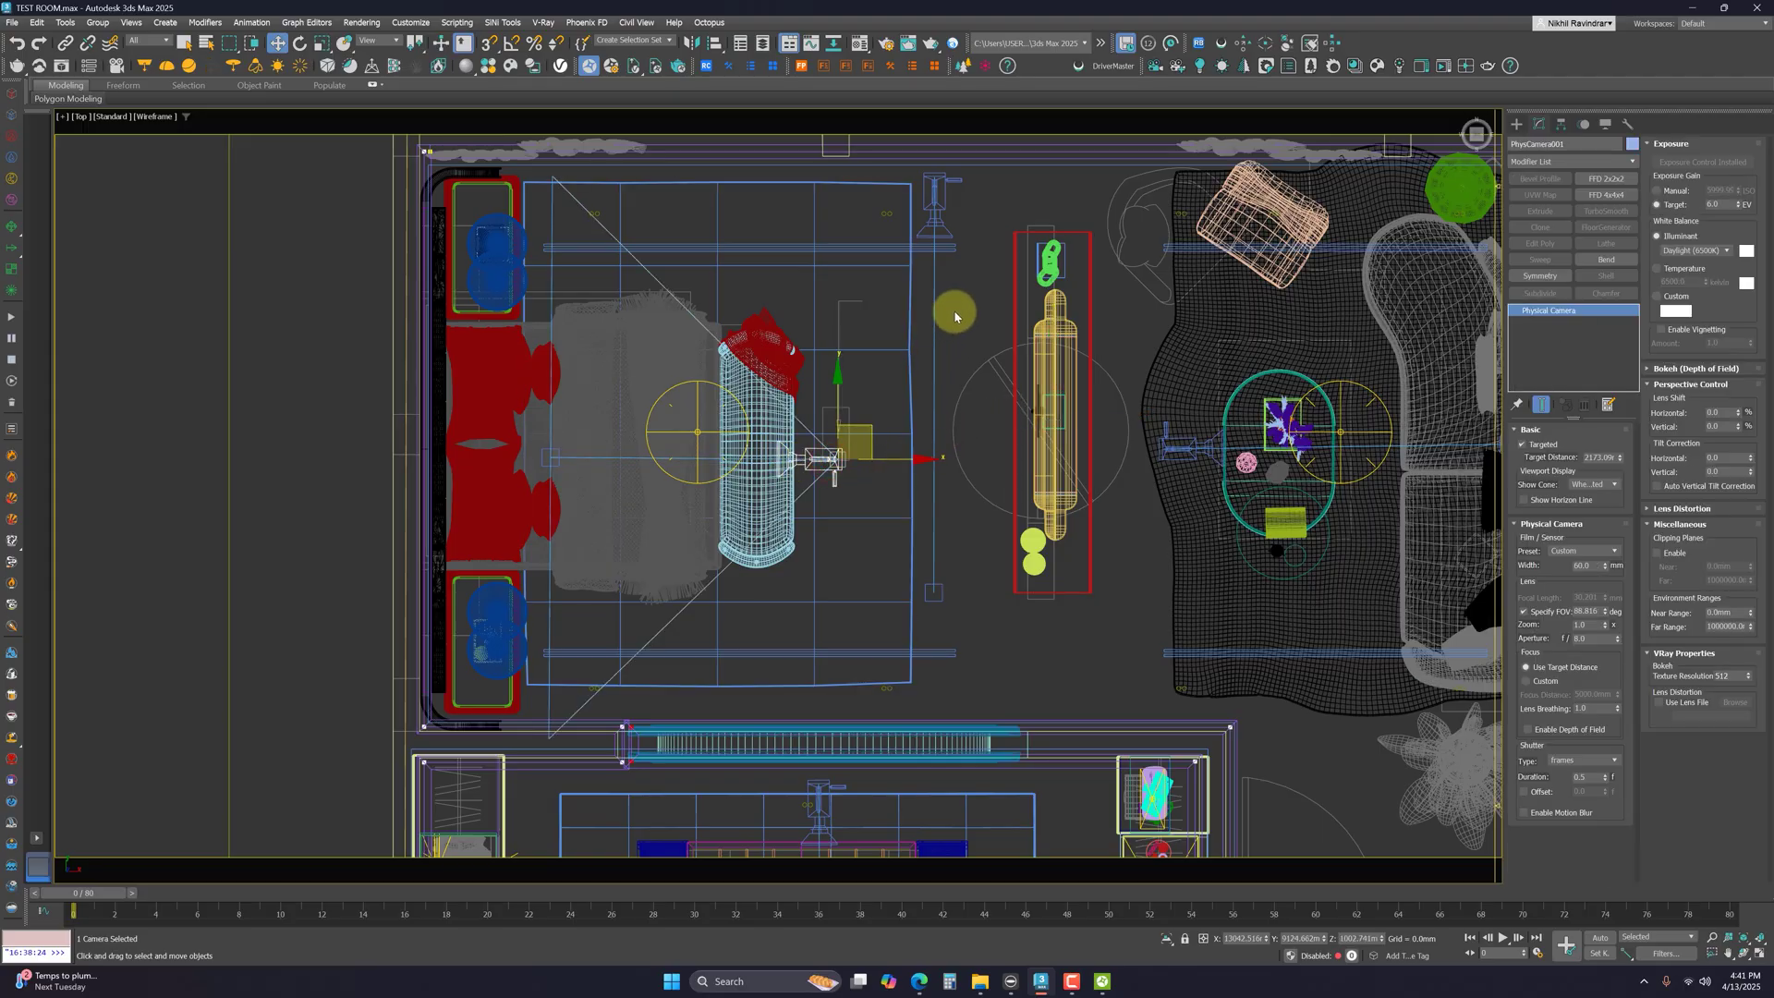
drag(951, 309, 918, 412)
click(912, 364)
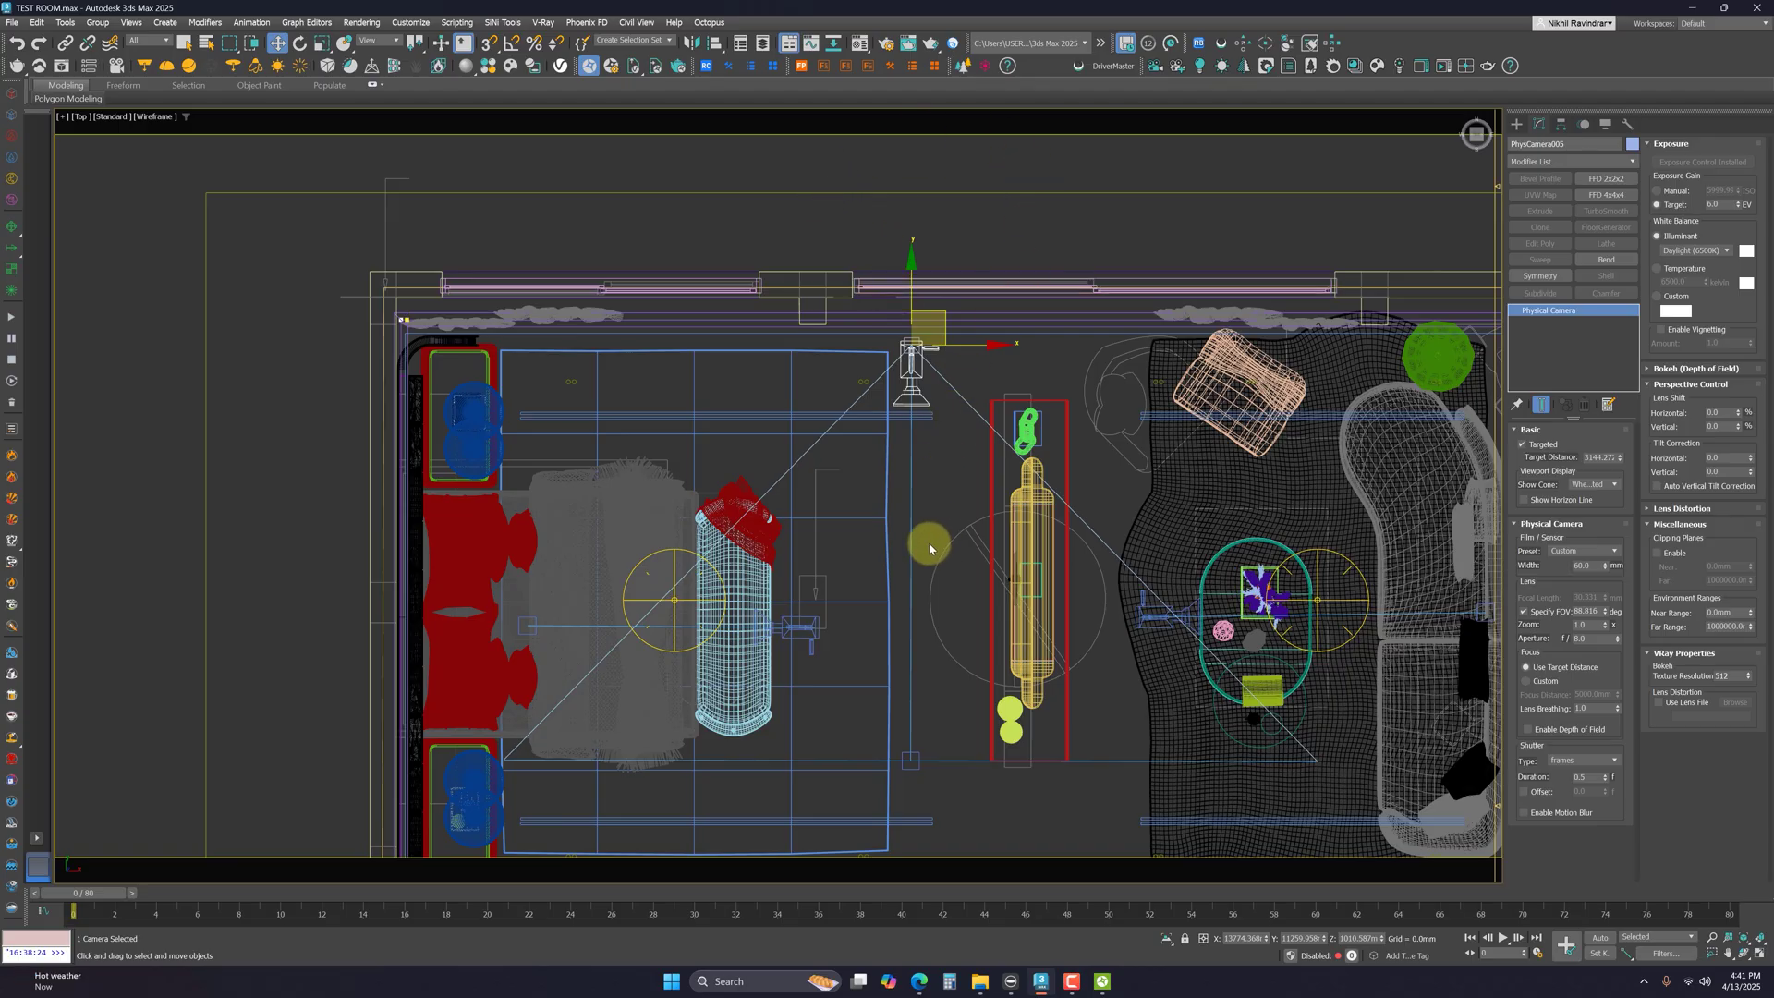
Step: Check the coverage of the two walk-in closet cameras, PhysCamera002 and PhysCamera003, in the plan
scroll(929, 552, down, 2)
drag(991, 743, 945, 389)
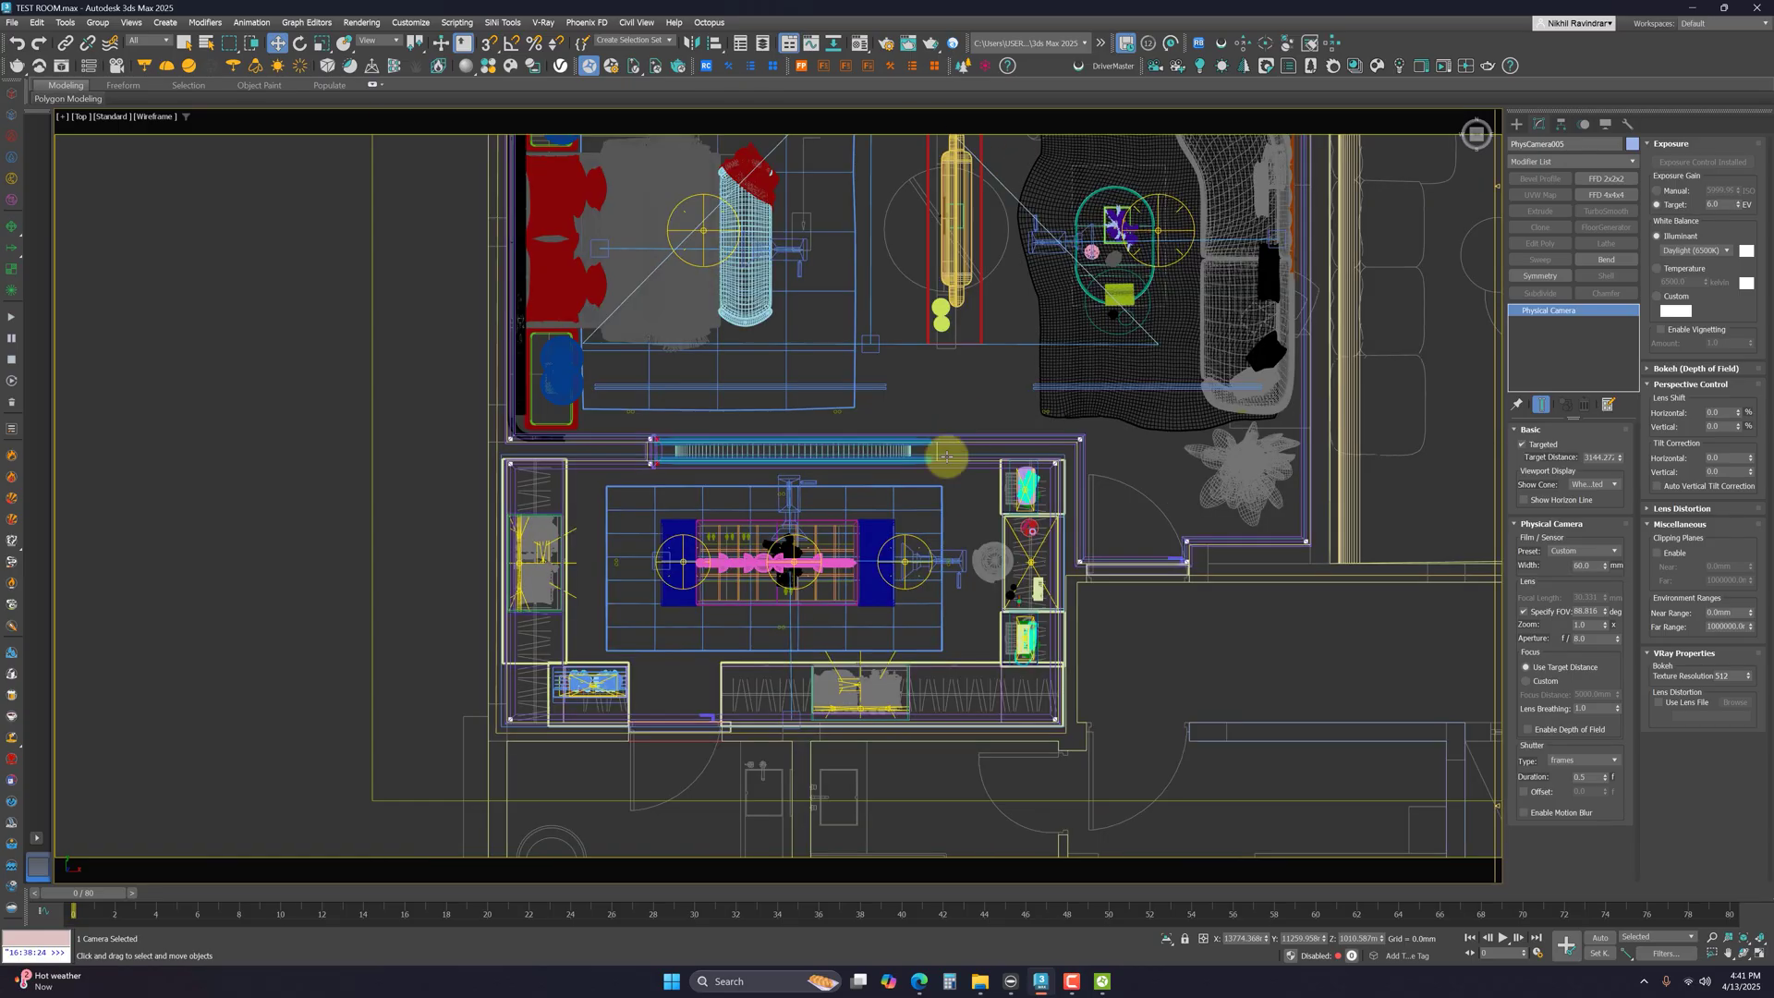
click(927, 525)
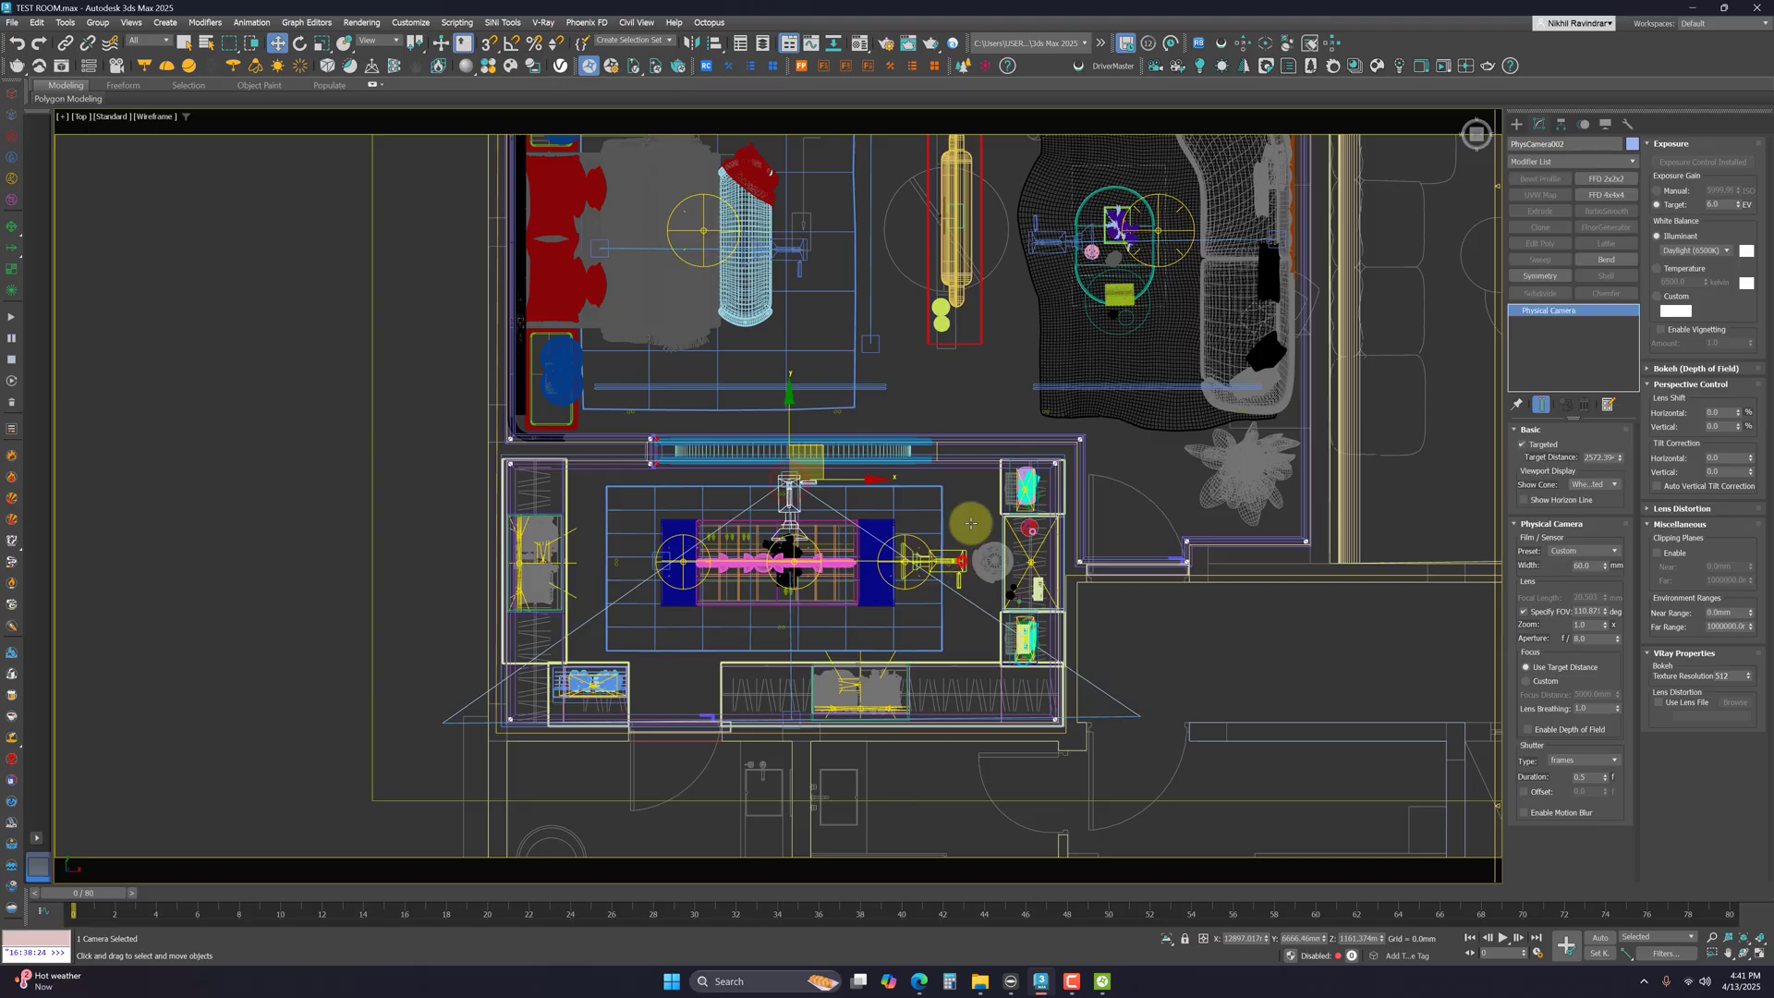
drag(983, 386, 1050, 806)
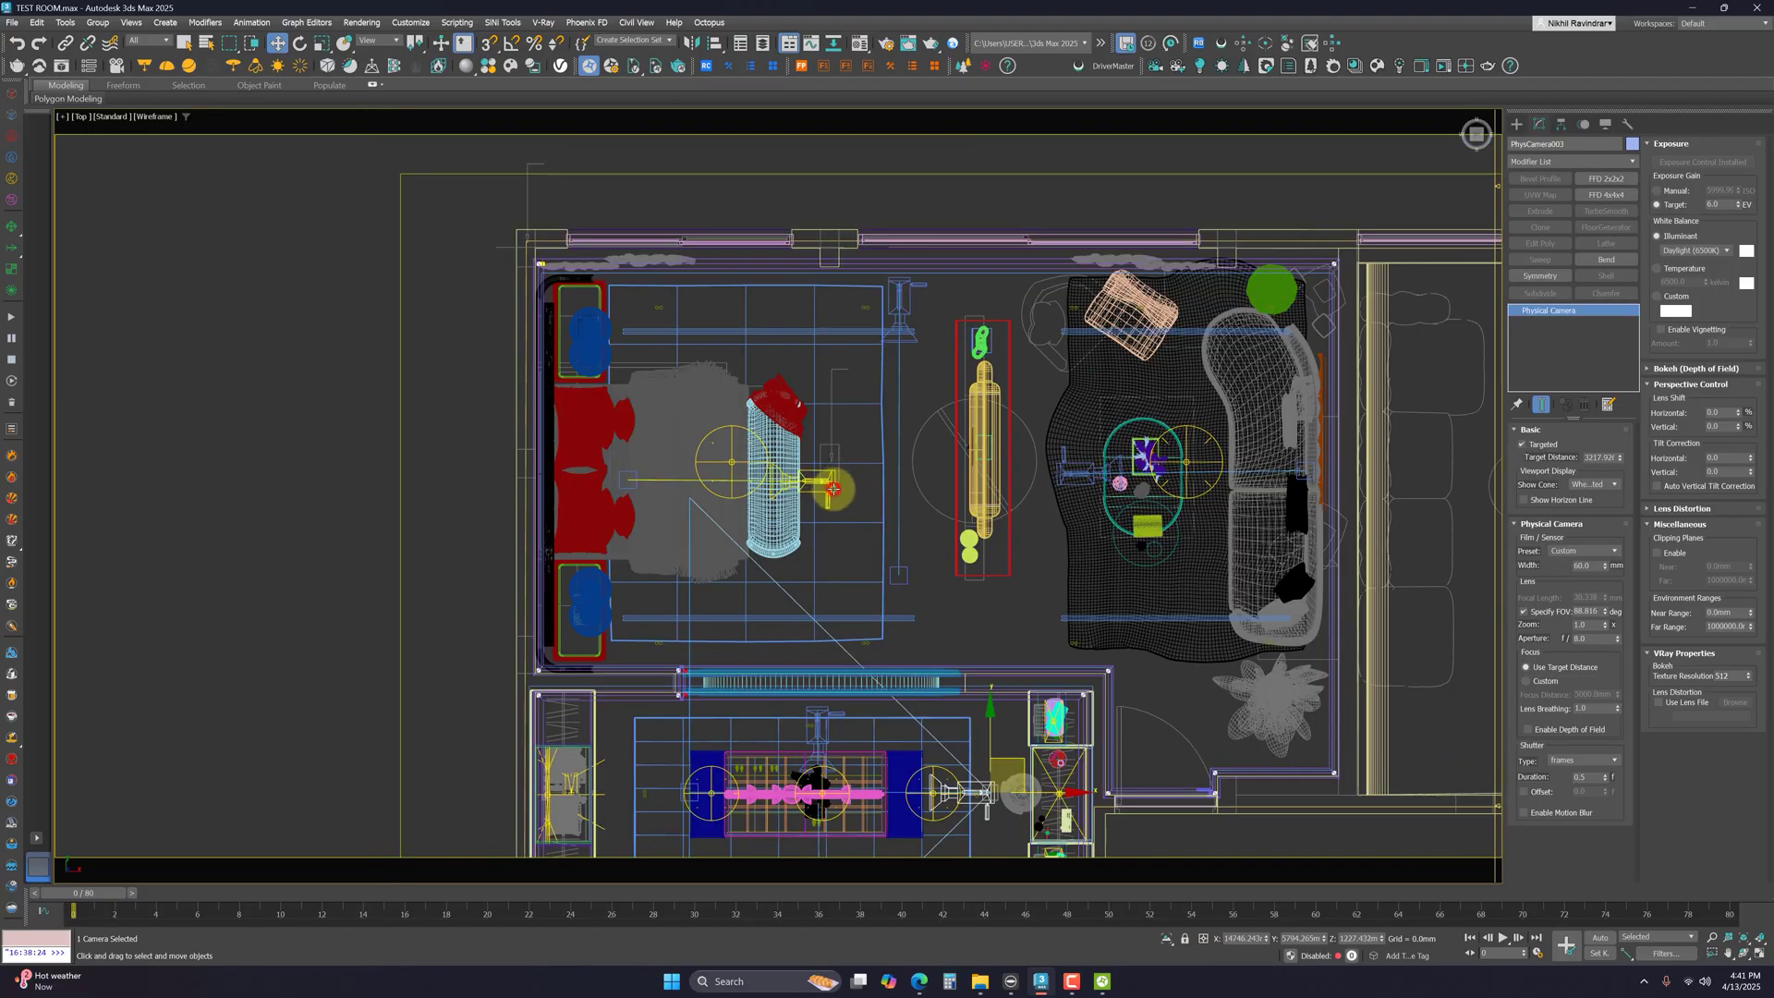
Step: Select the bed camera, PhysCamera001, and show the viewport through it with default shading
click(833, 490)
click(82, 116)
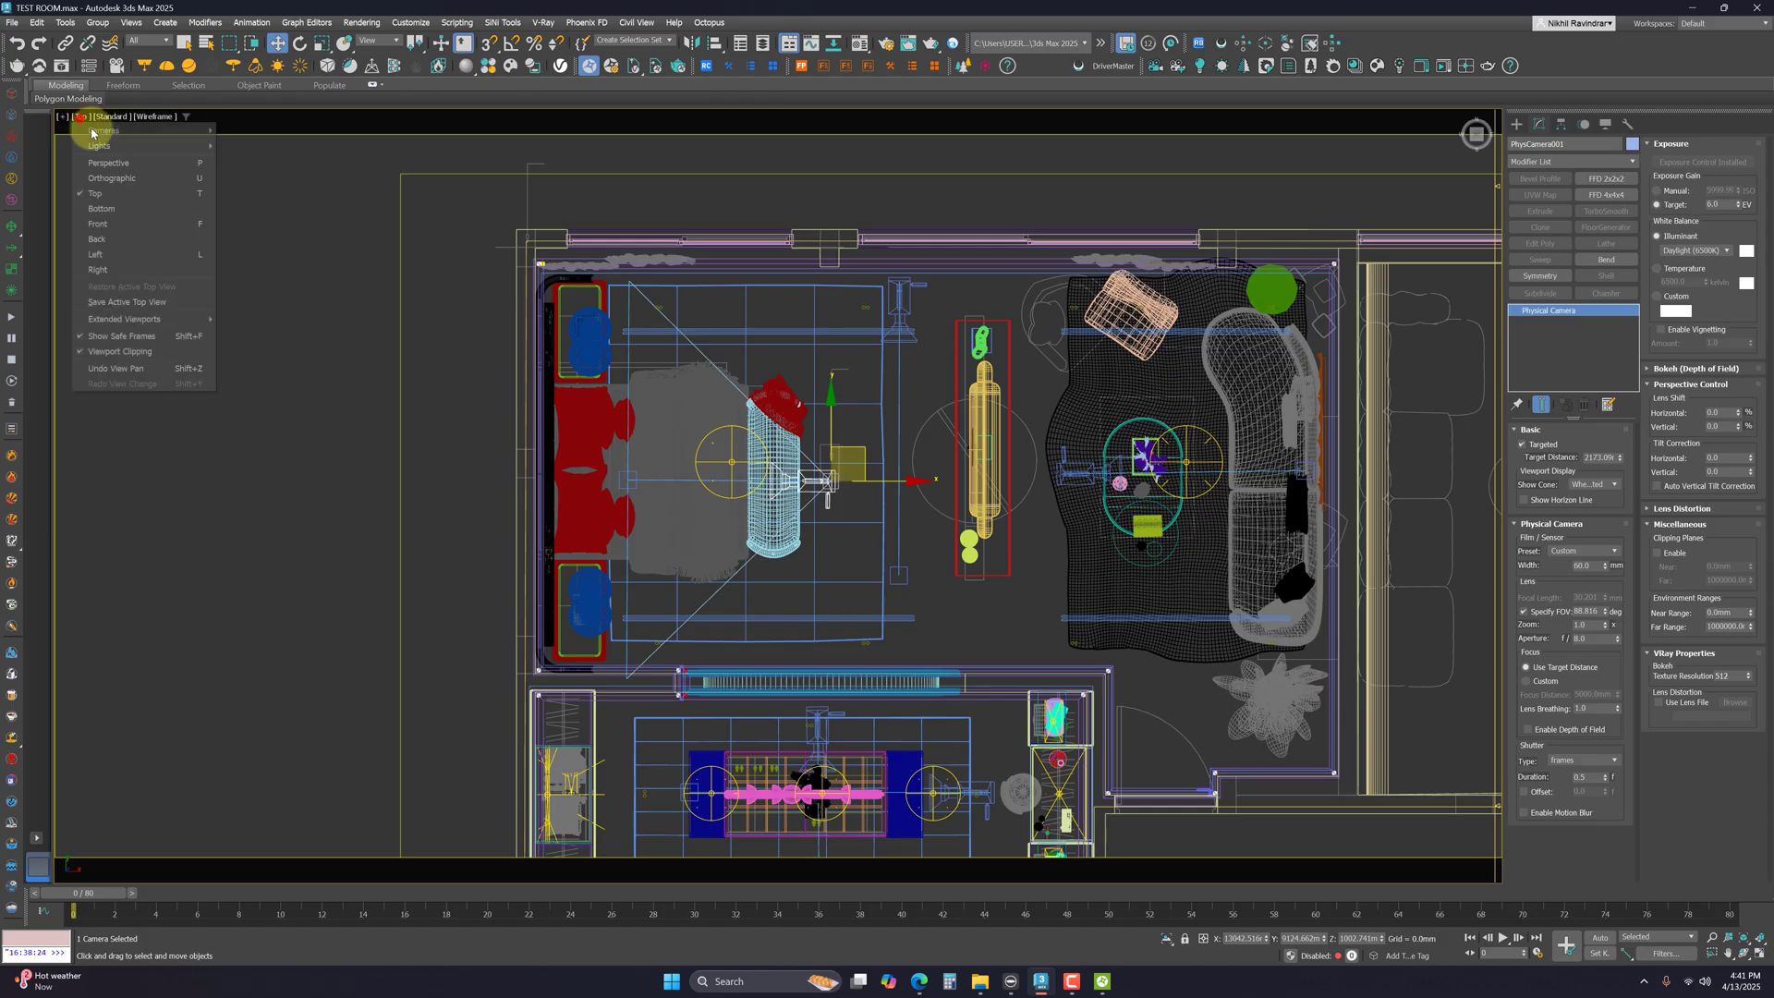
mouse_move(91, 134)
click(251, 131)
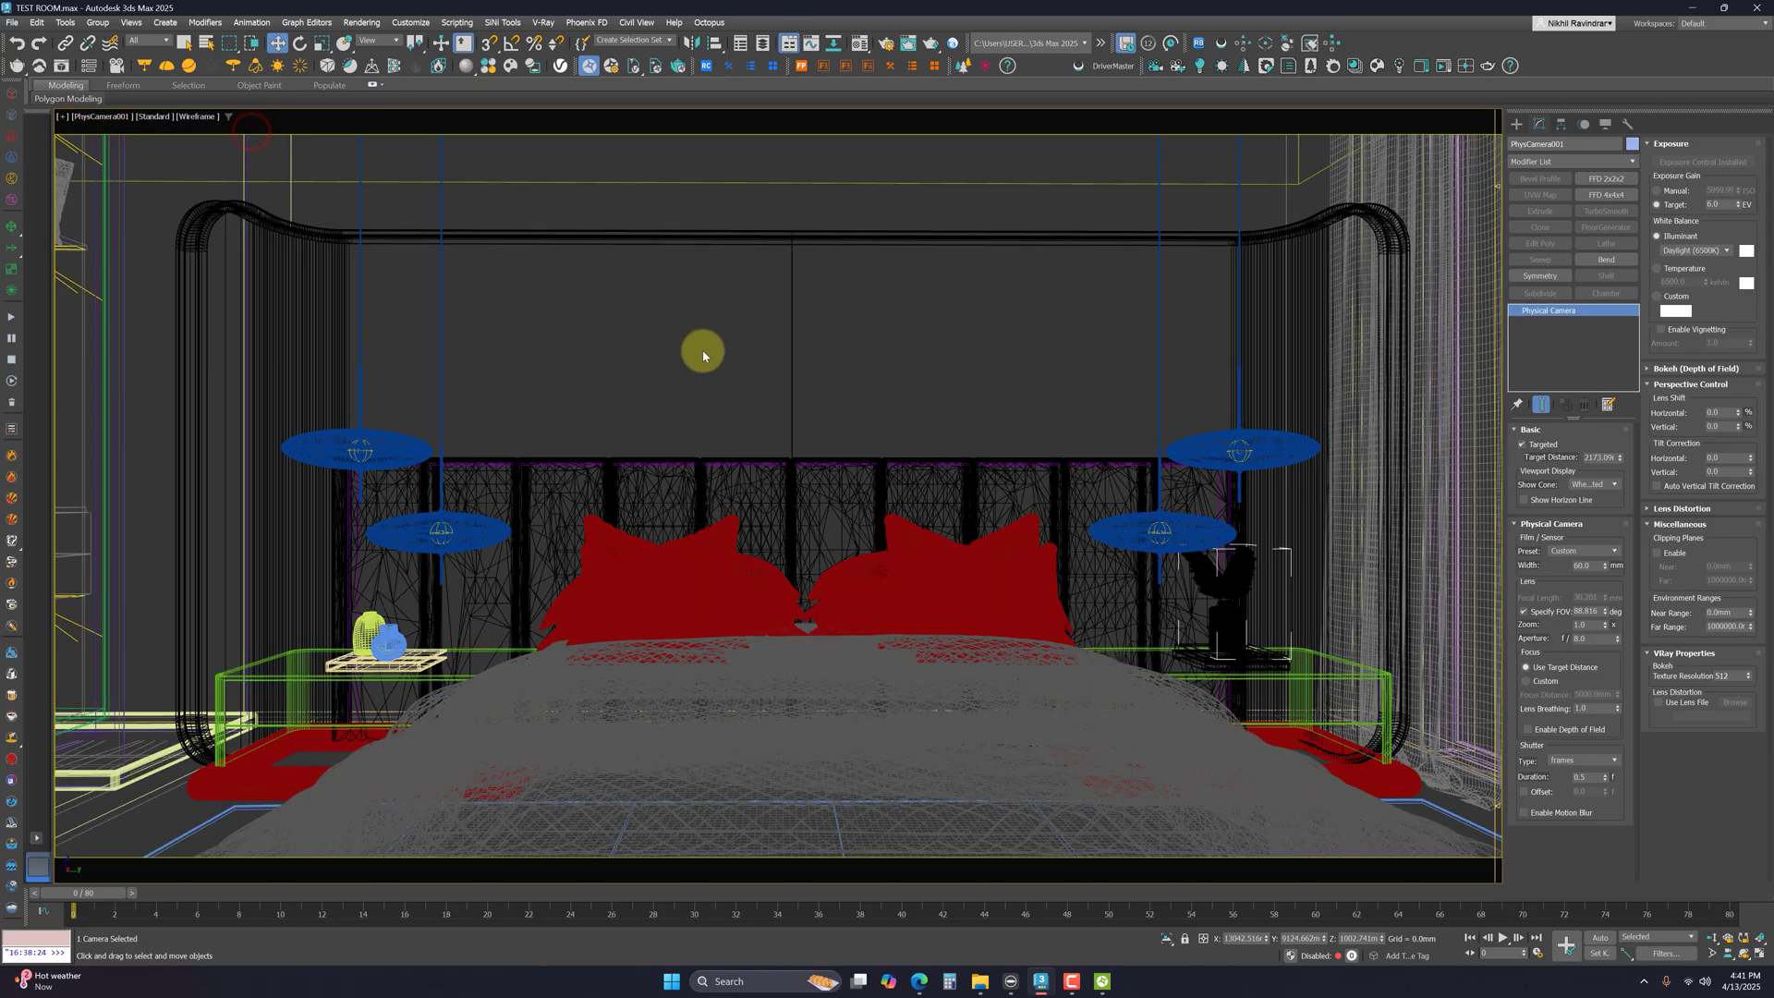
key(F3)
Step: Switch to Chaos Vantage and set the camera type to Spherical in the render setup
click(1078, 983)
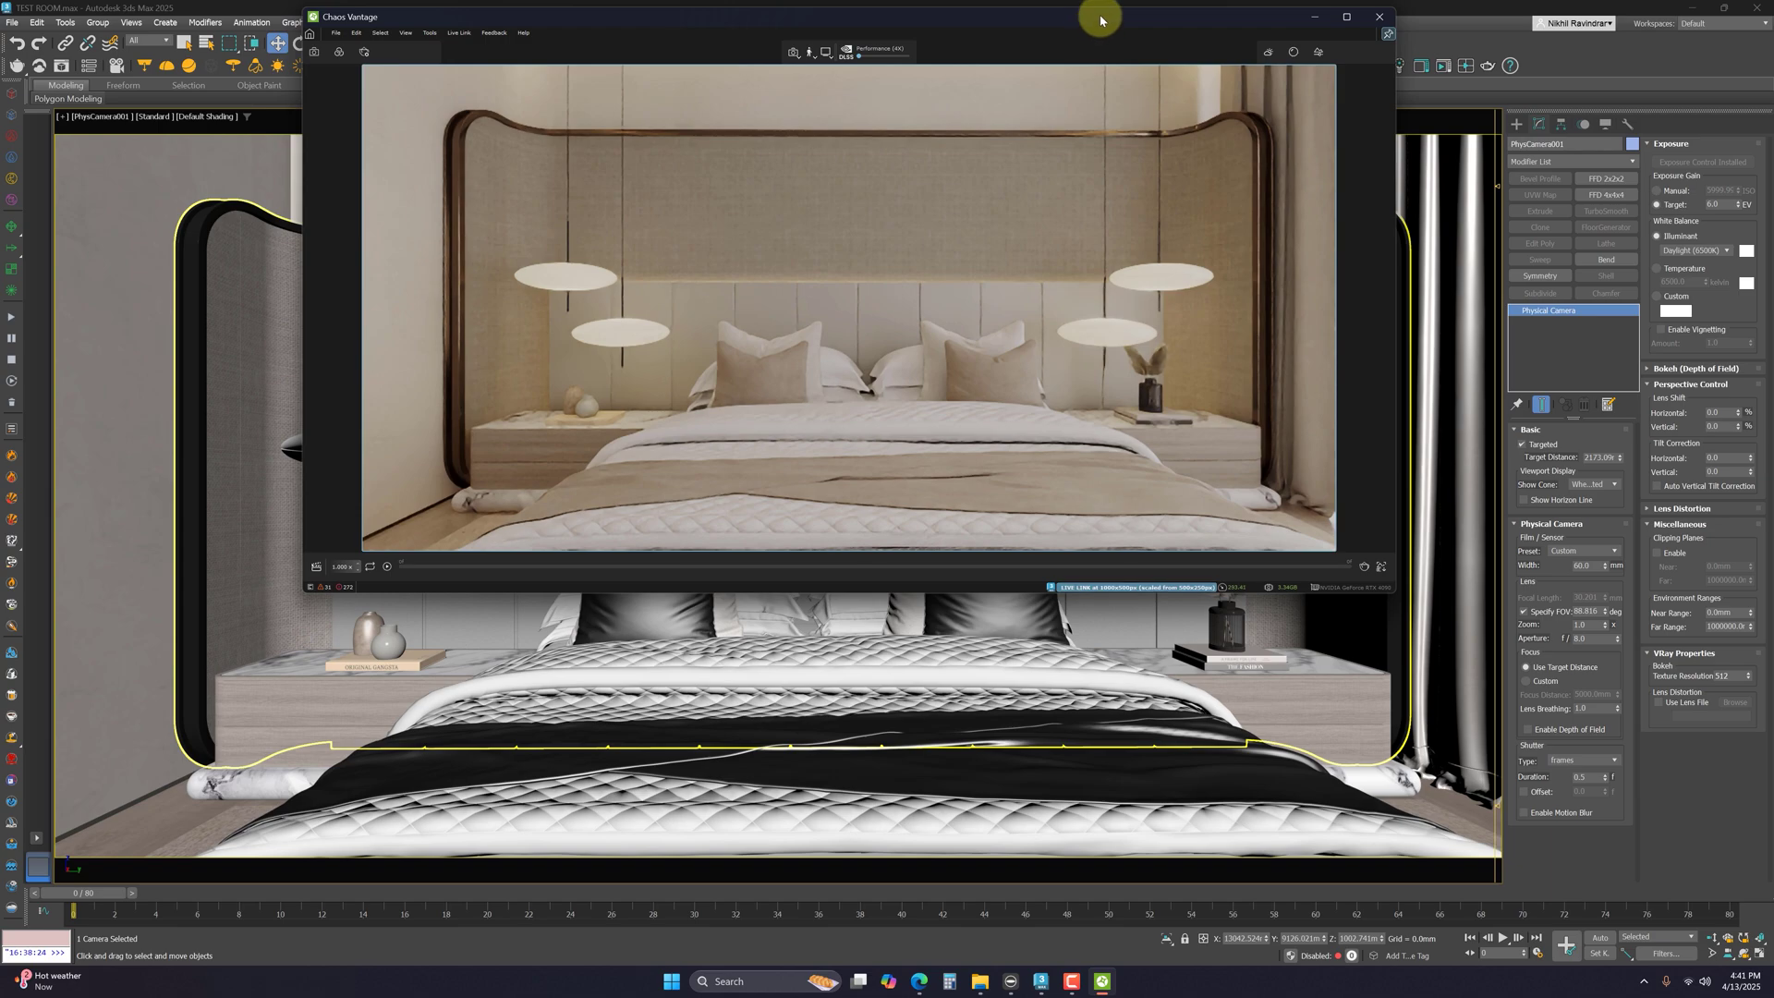
drag(1100, 20, 1114, 95)
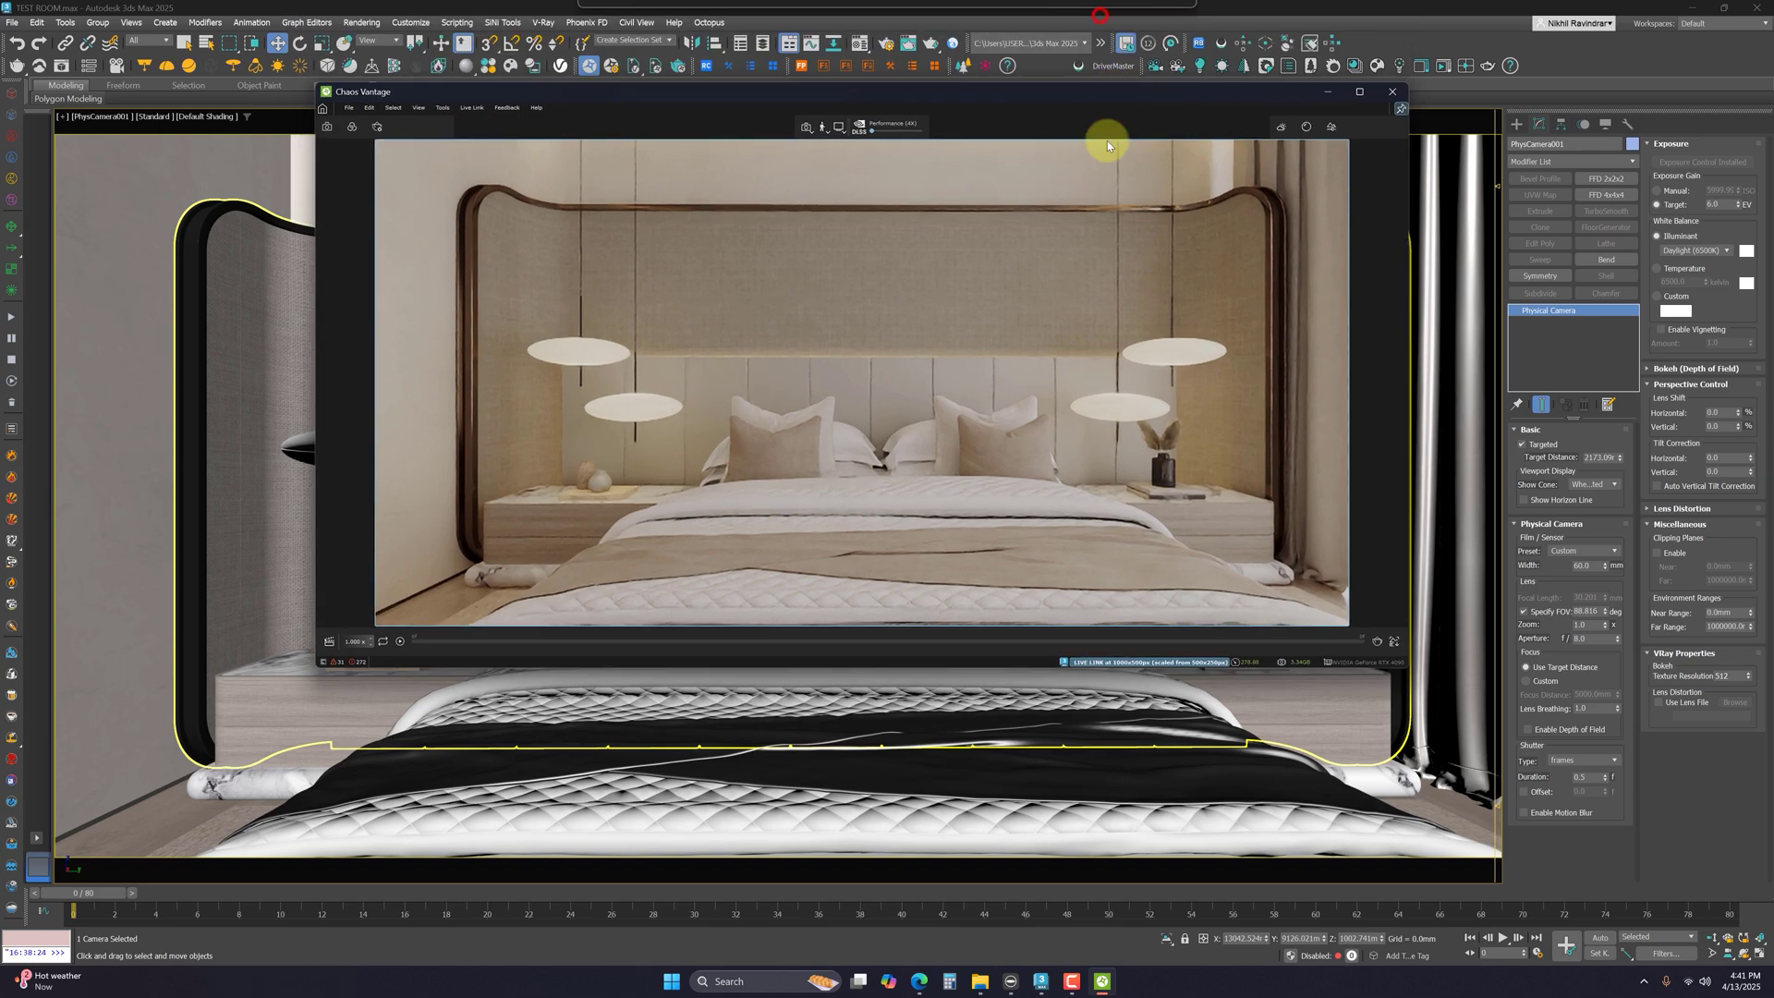
click(1377, 644)
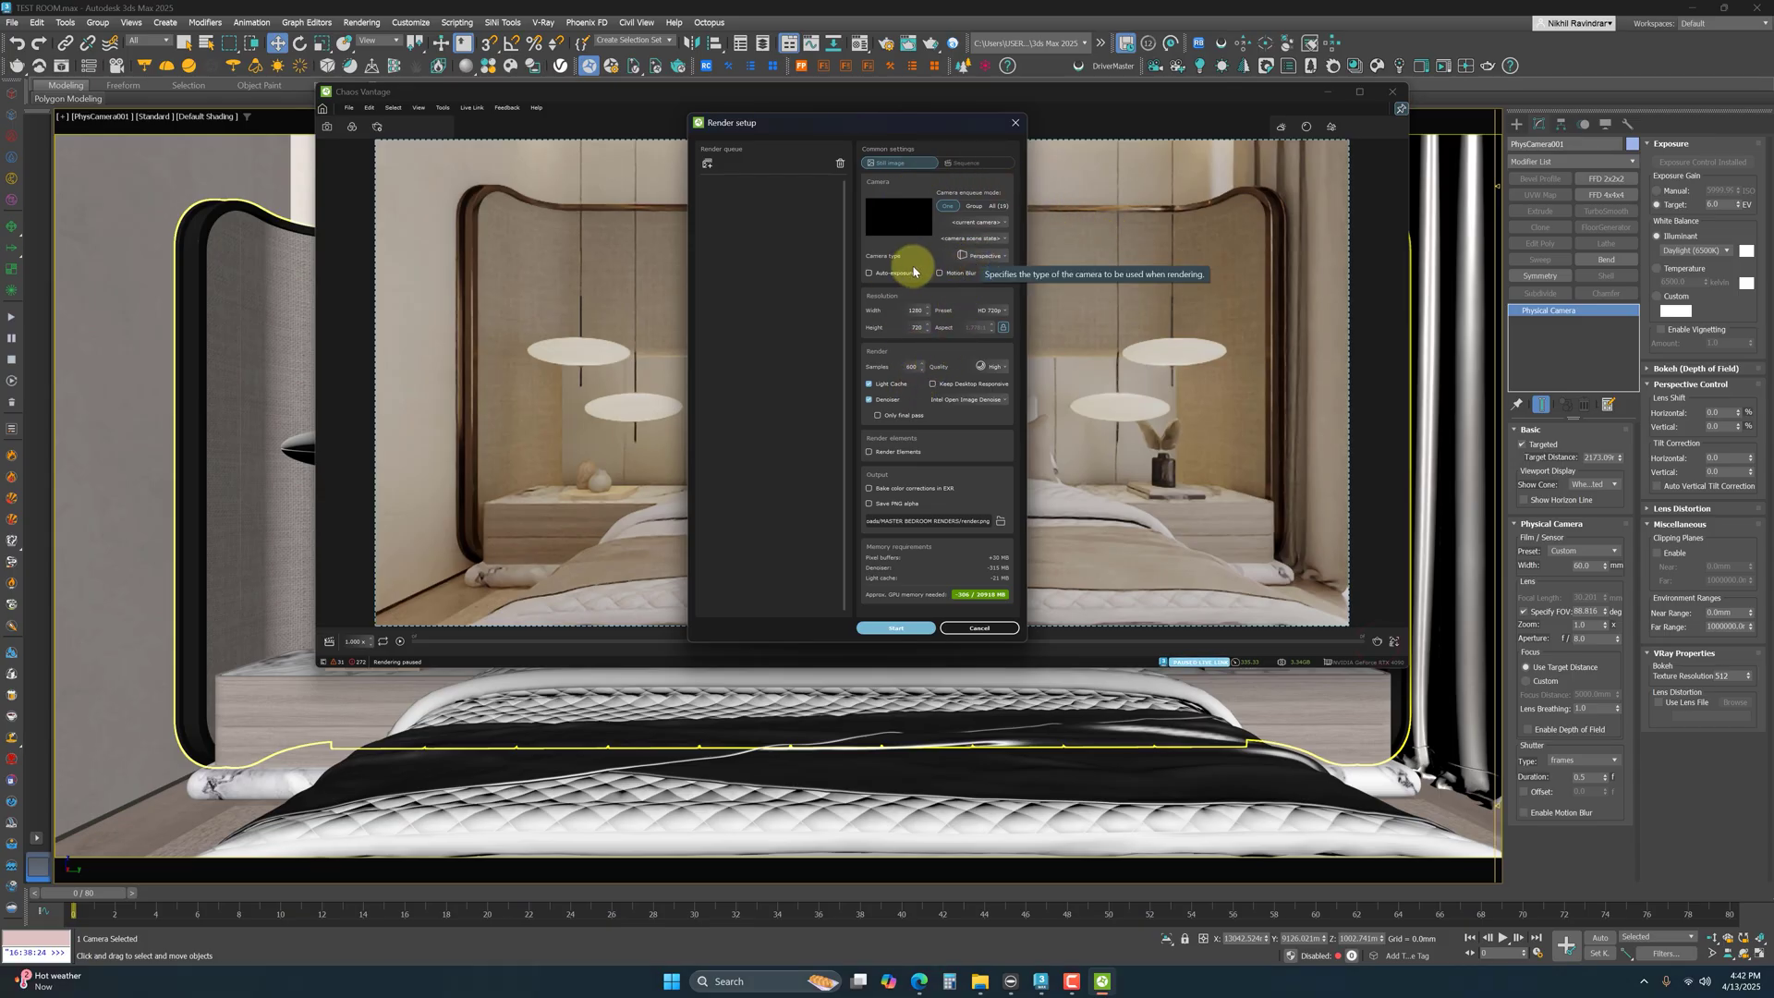
click(993, 257)
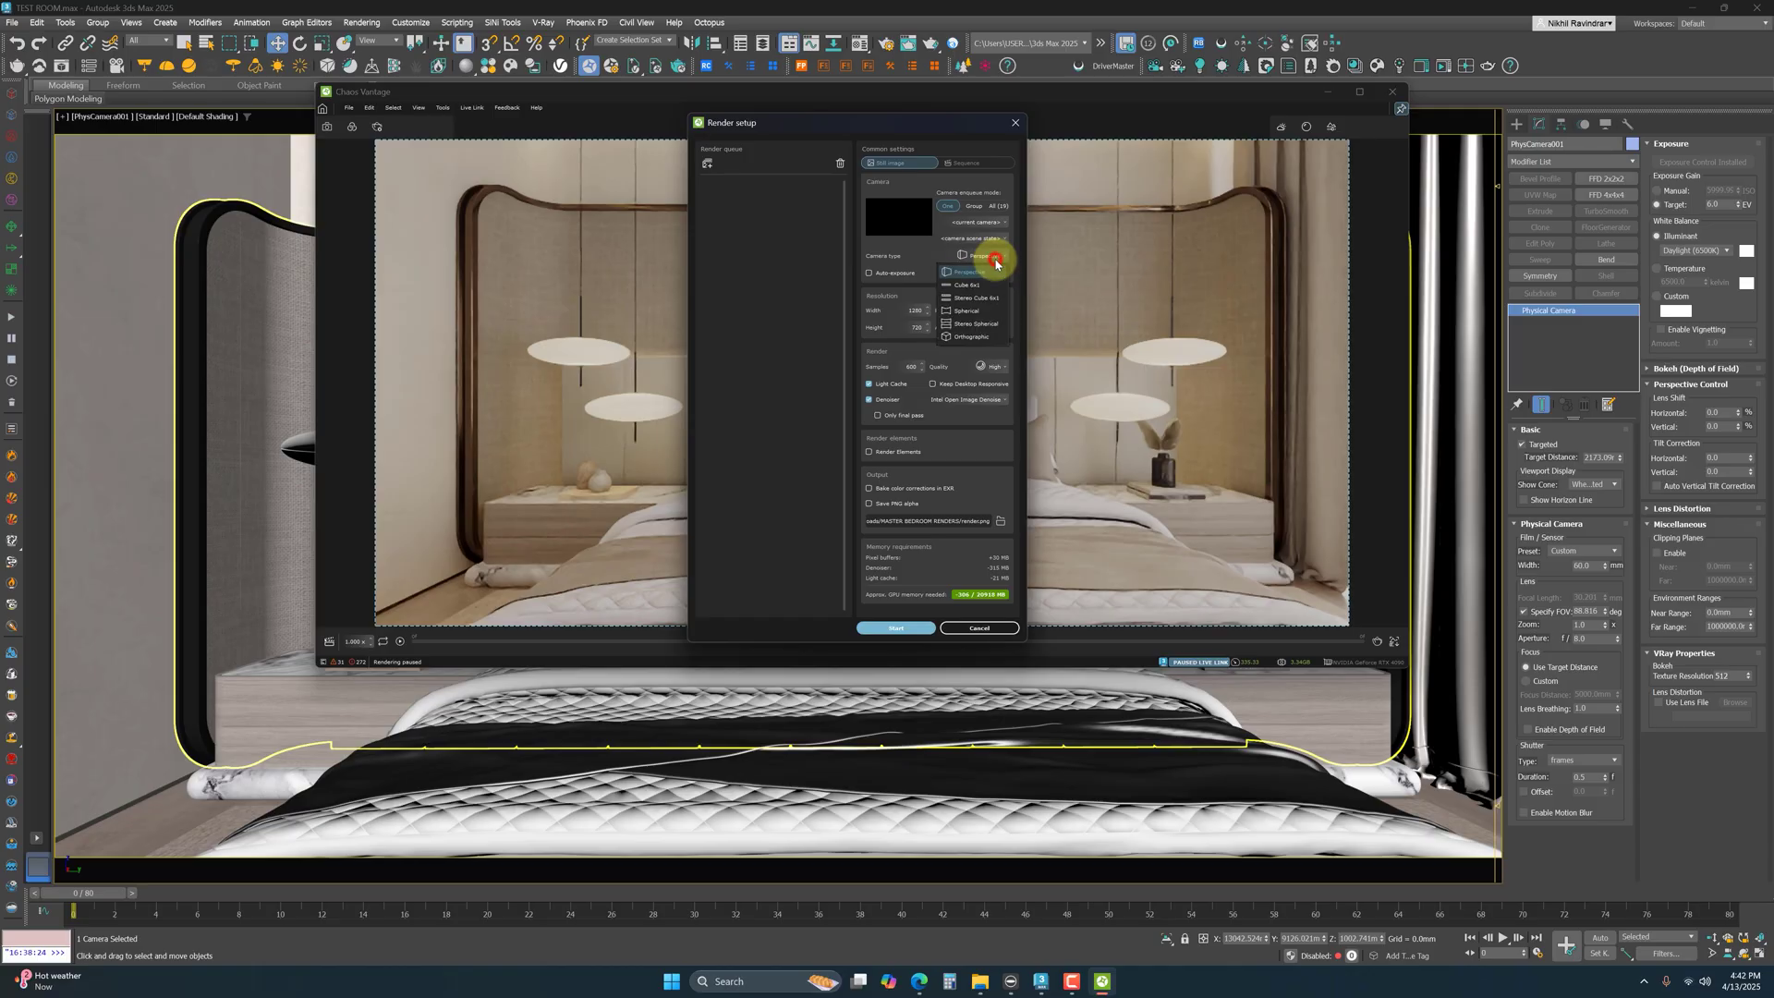
click(977, 315)
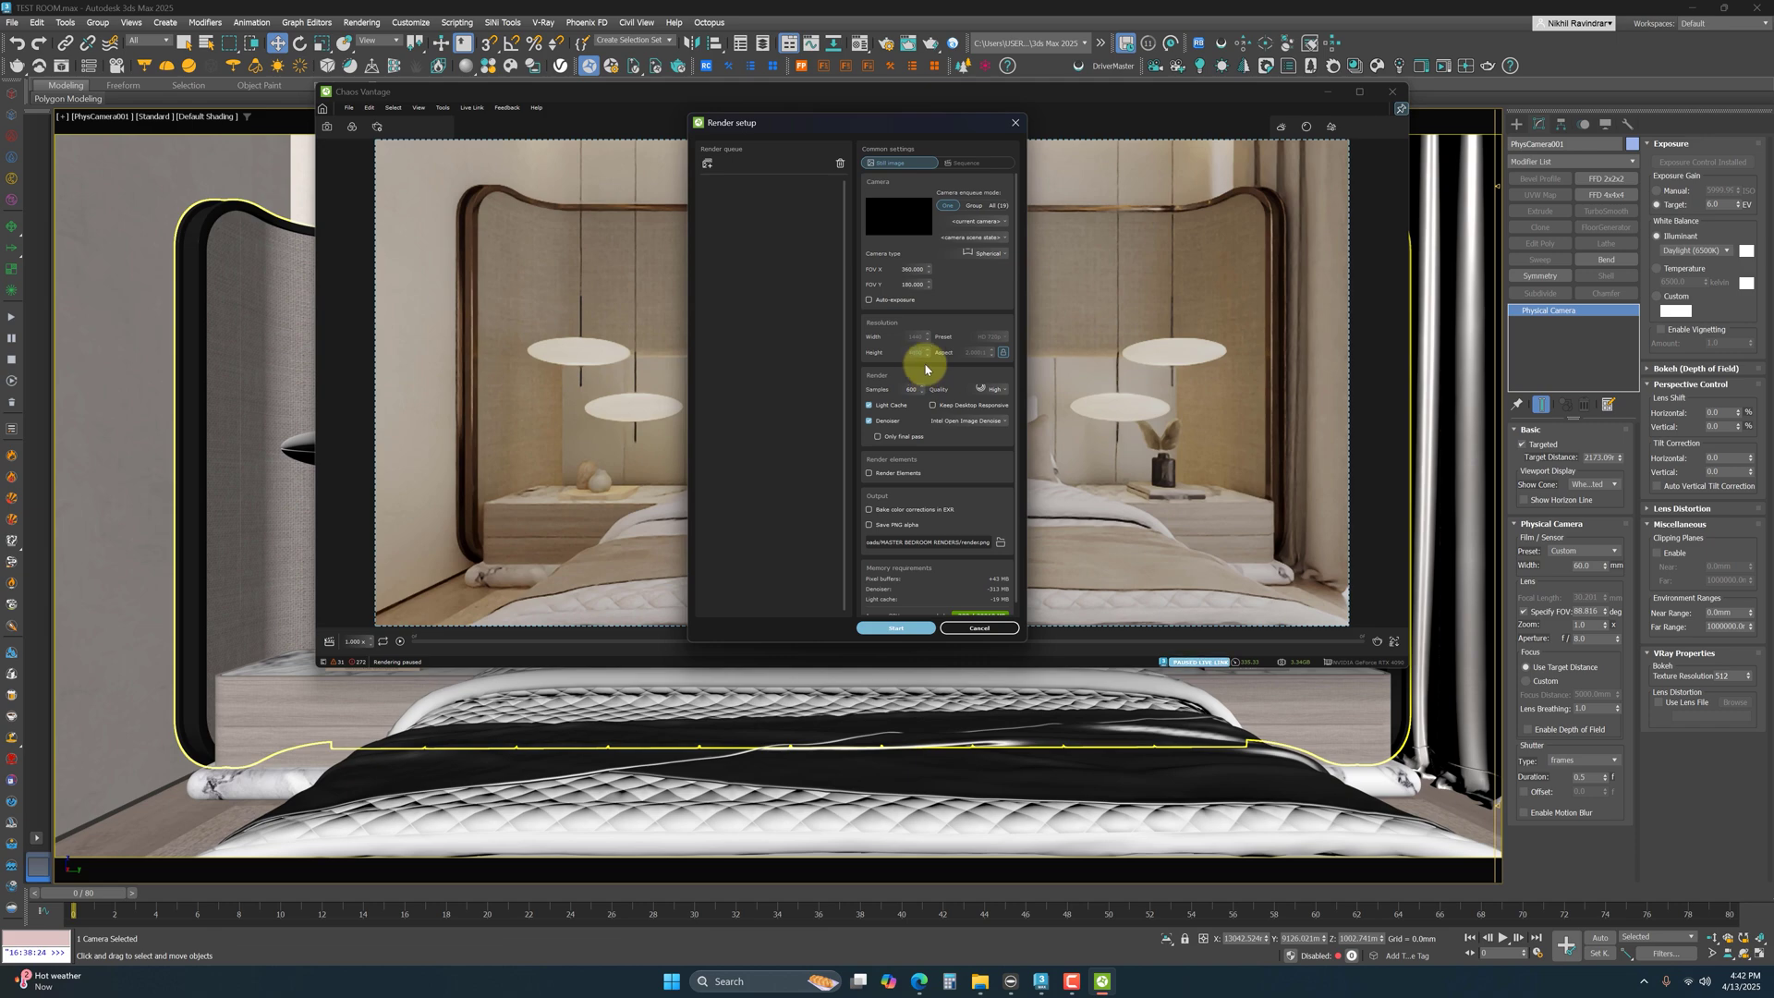
Step: Set the render height to 4000 and the render quality to Custom
click(944, 323)
double_click(905, 385)
click(994, 387)
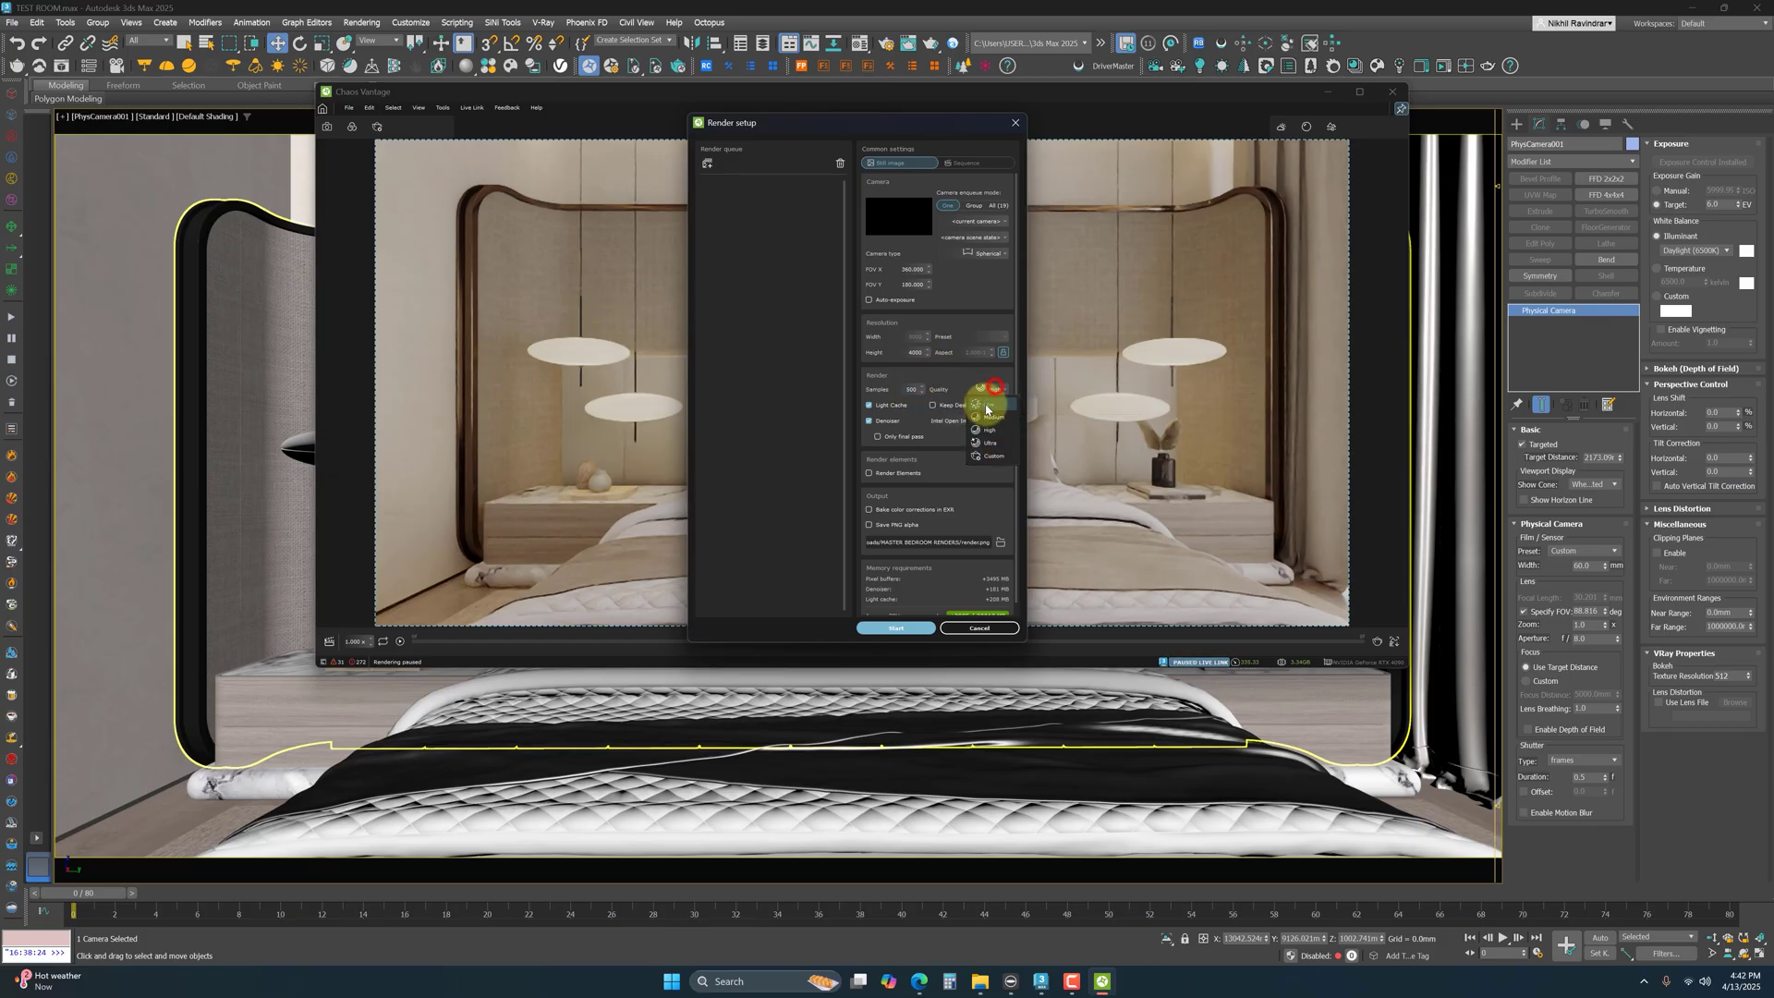
click(991, 457)
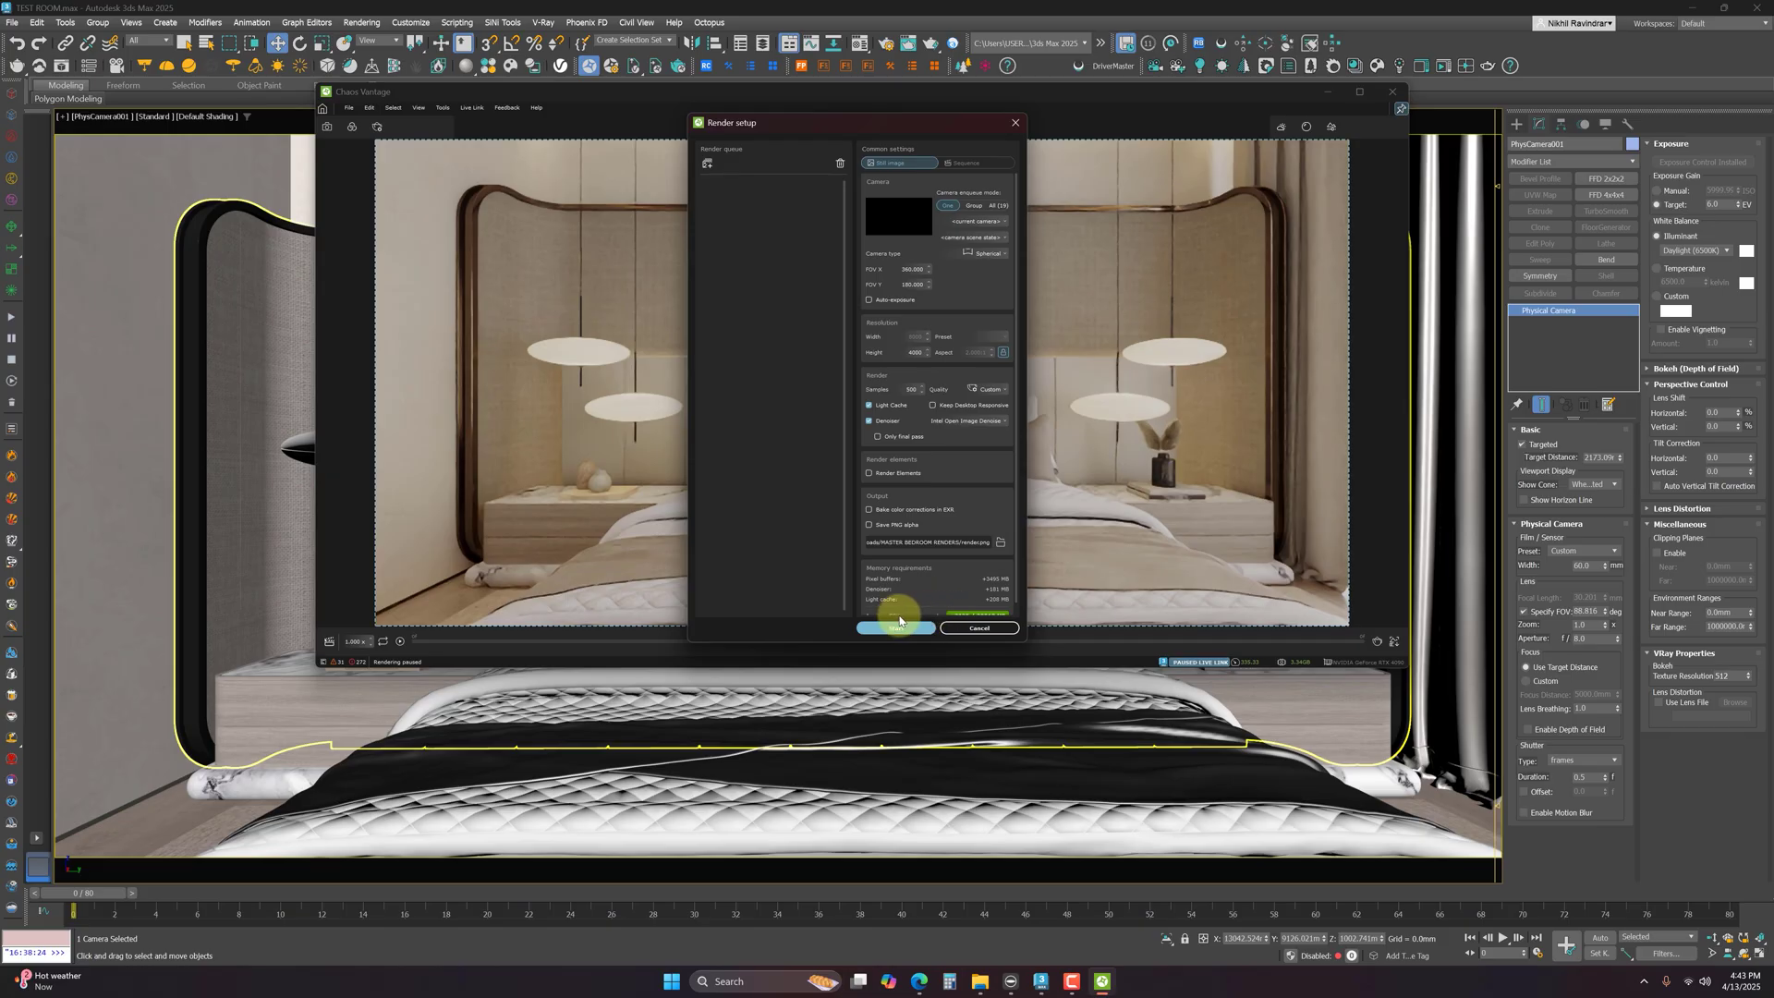
Step: Start the spherical HQ snapshot render, move its progress window off the preview, and abort the render
scroll(935, 582, down, 1)
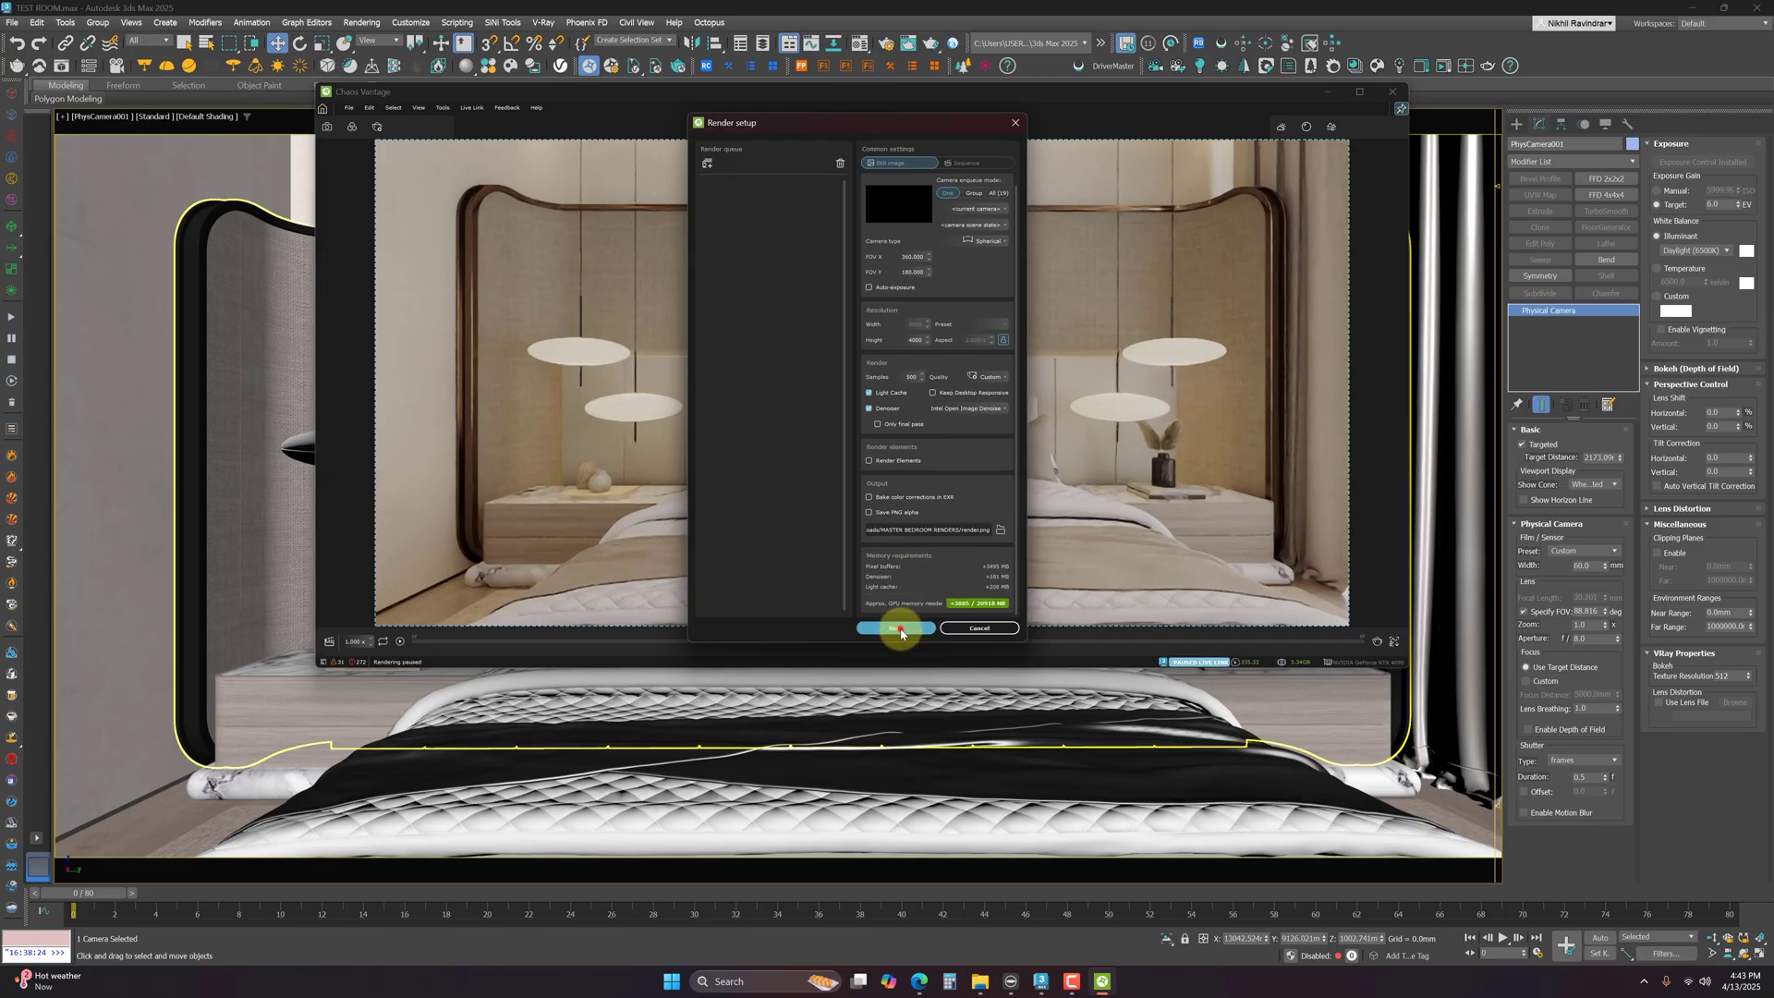
click(898, 629)
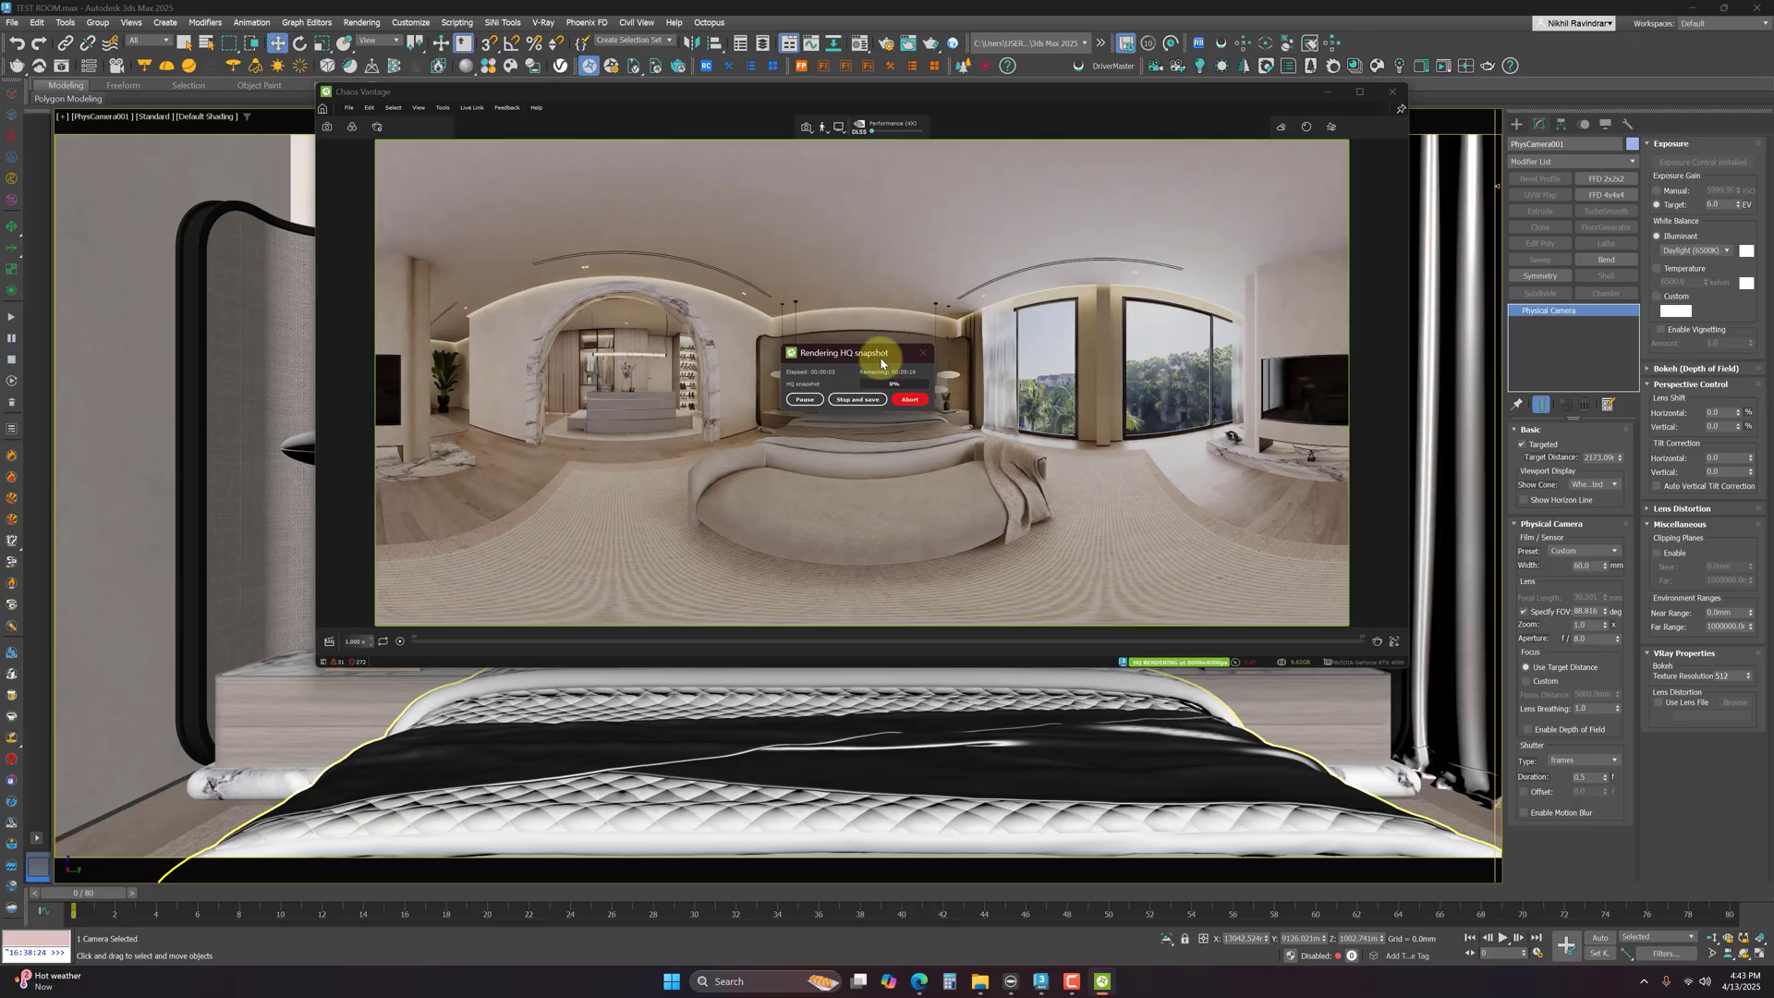
drag(827, 356, 833, 632)
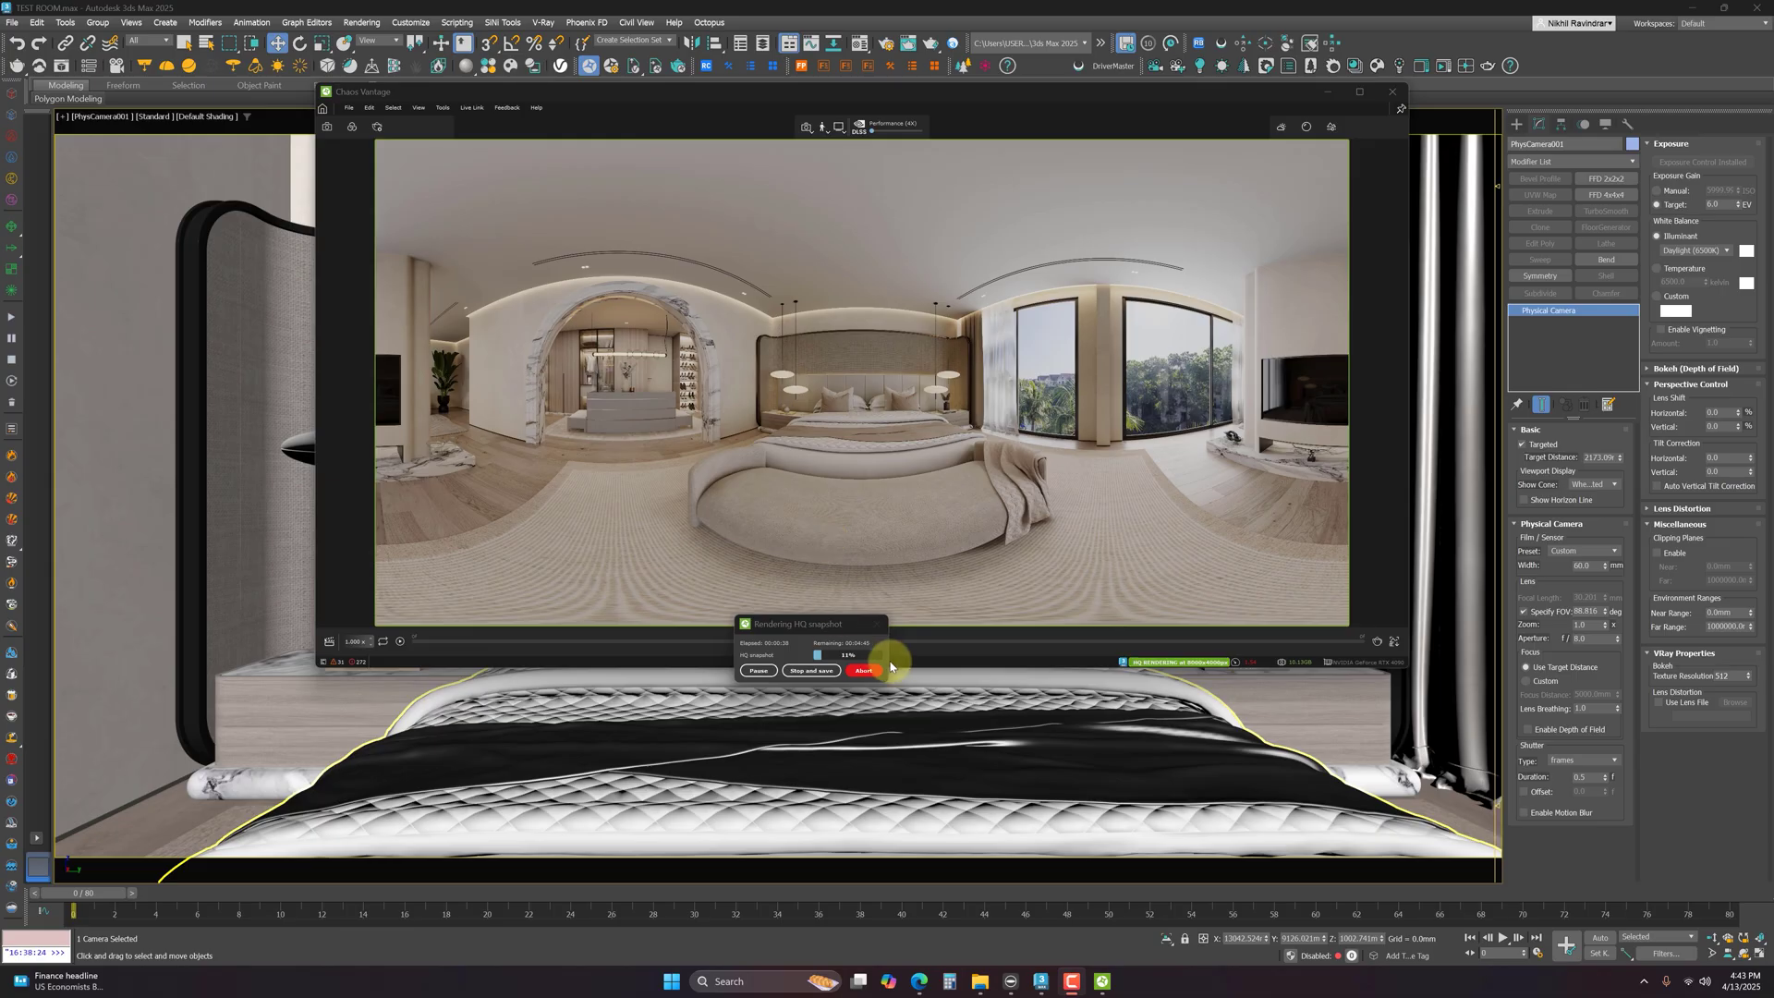
click(864, 672)
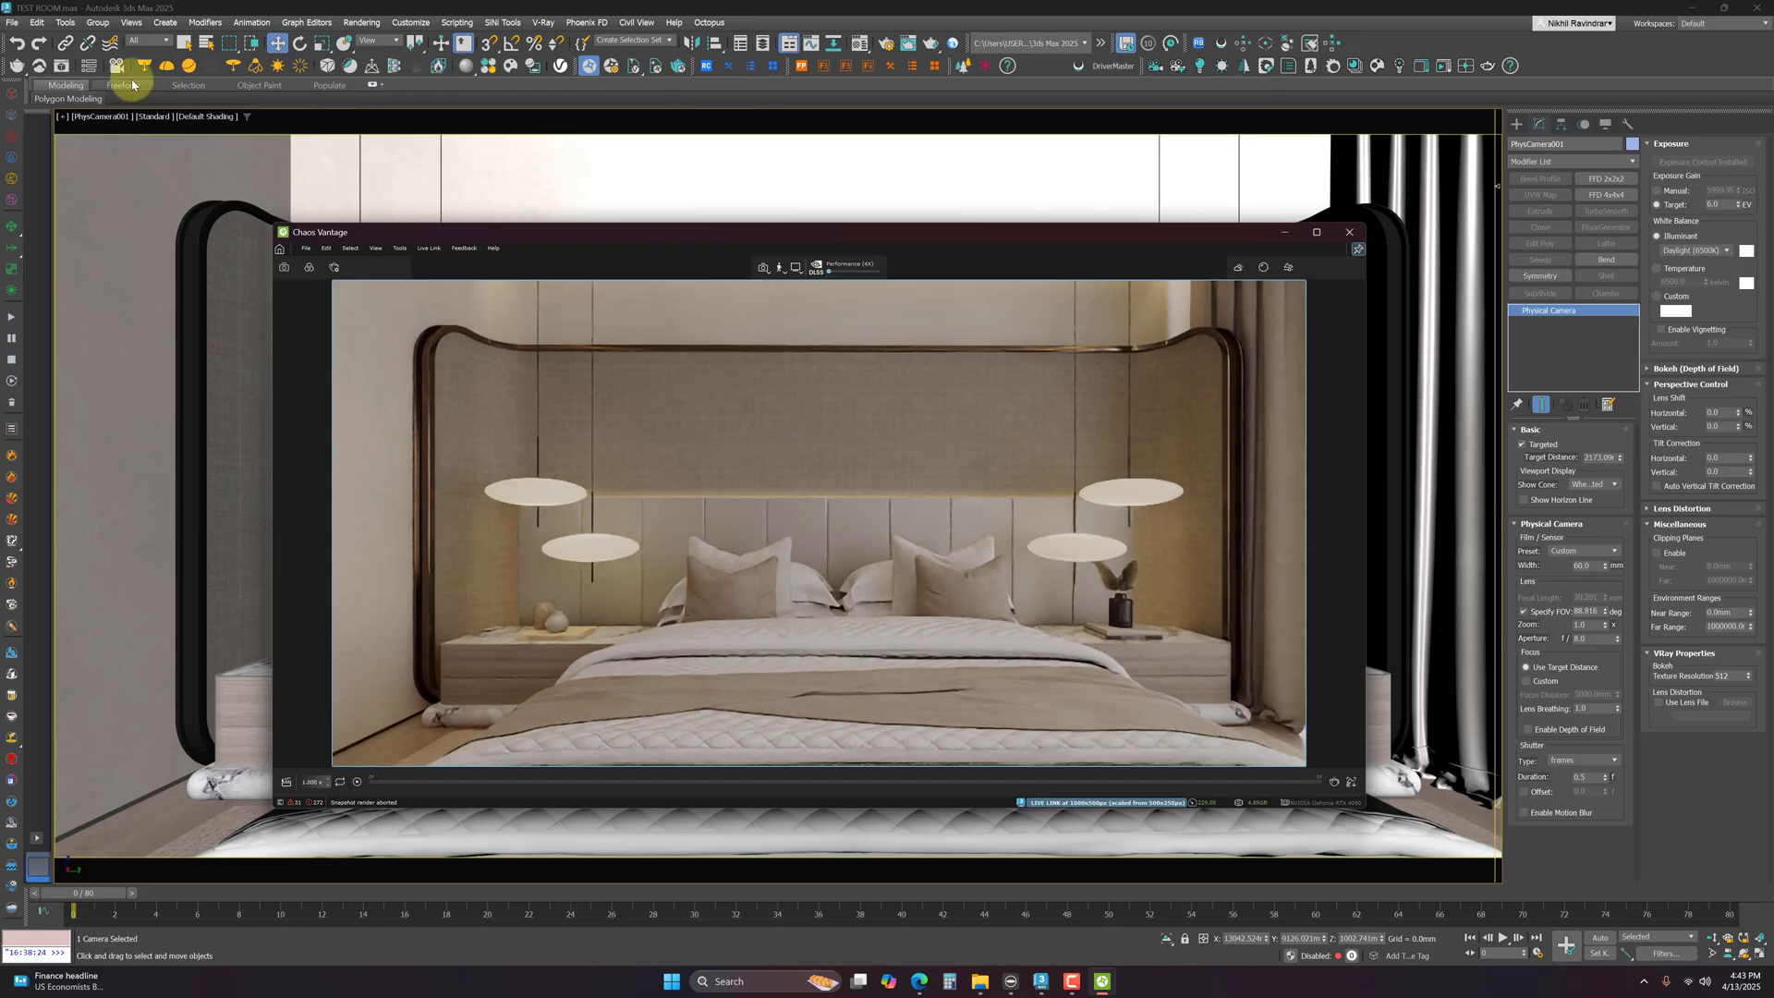
Step: Stop the live link from the V-Ray Frame Buffer and close both the frame buffer and Chaos Vantage
click(61, 72)
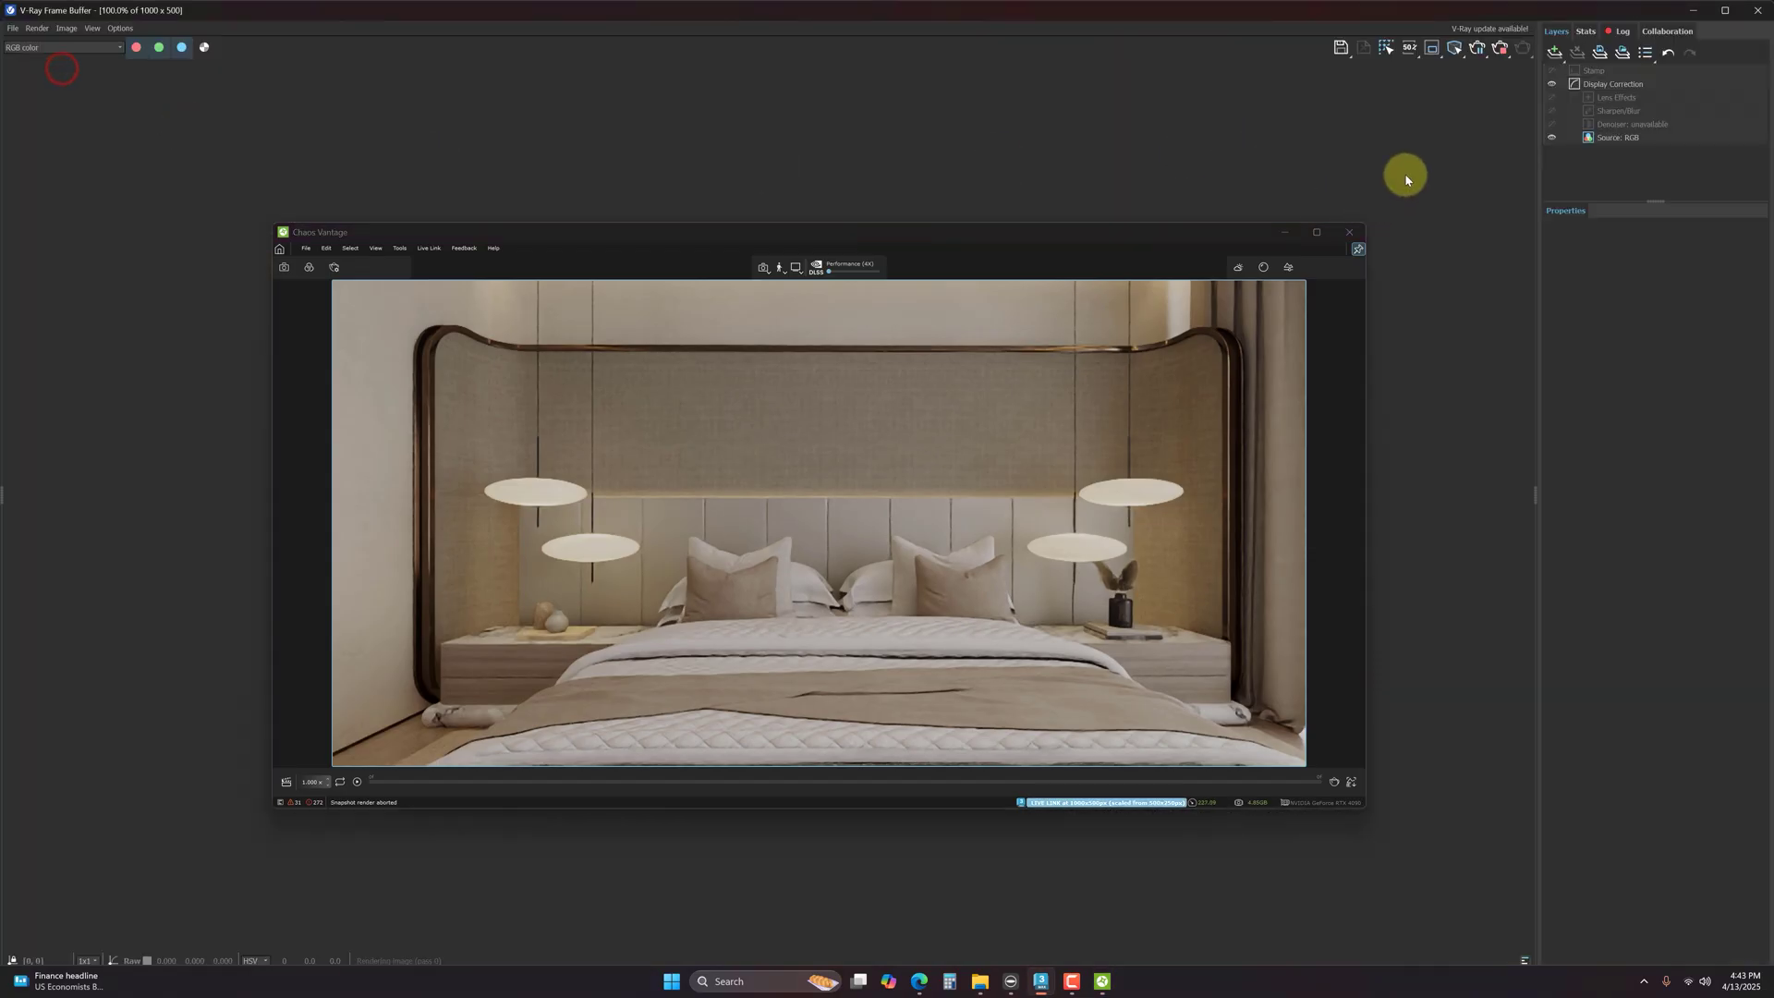
click(1499, 51)
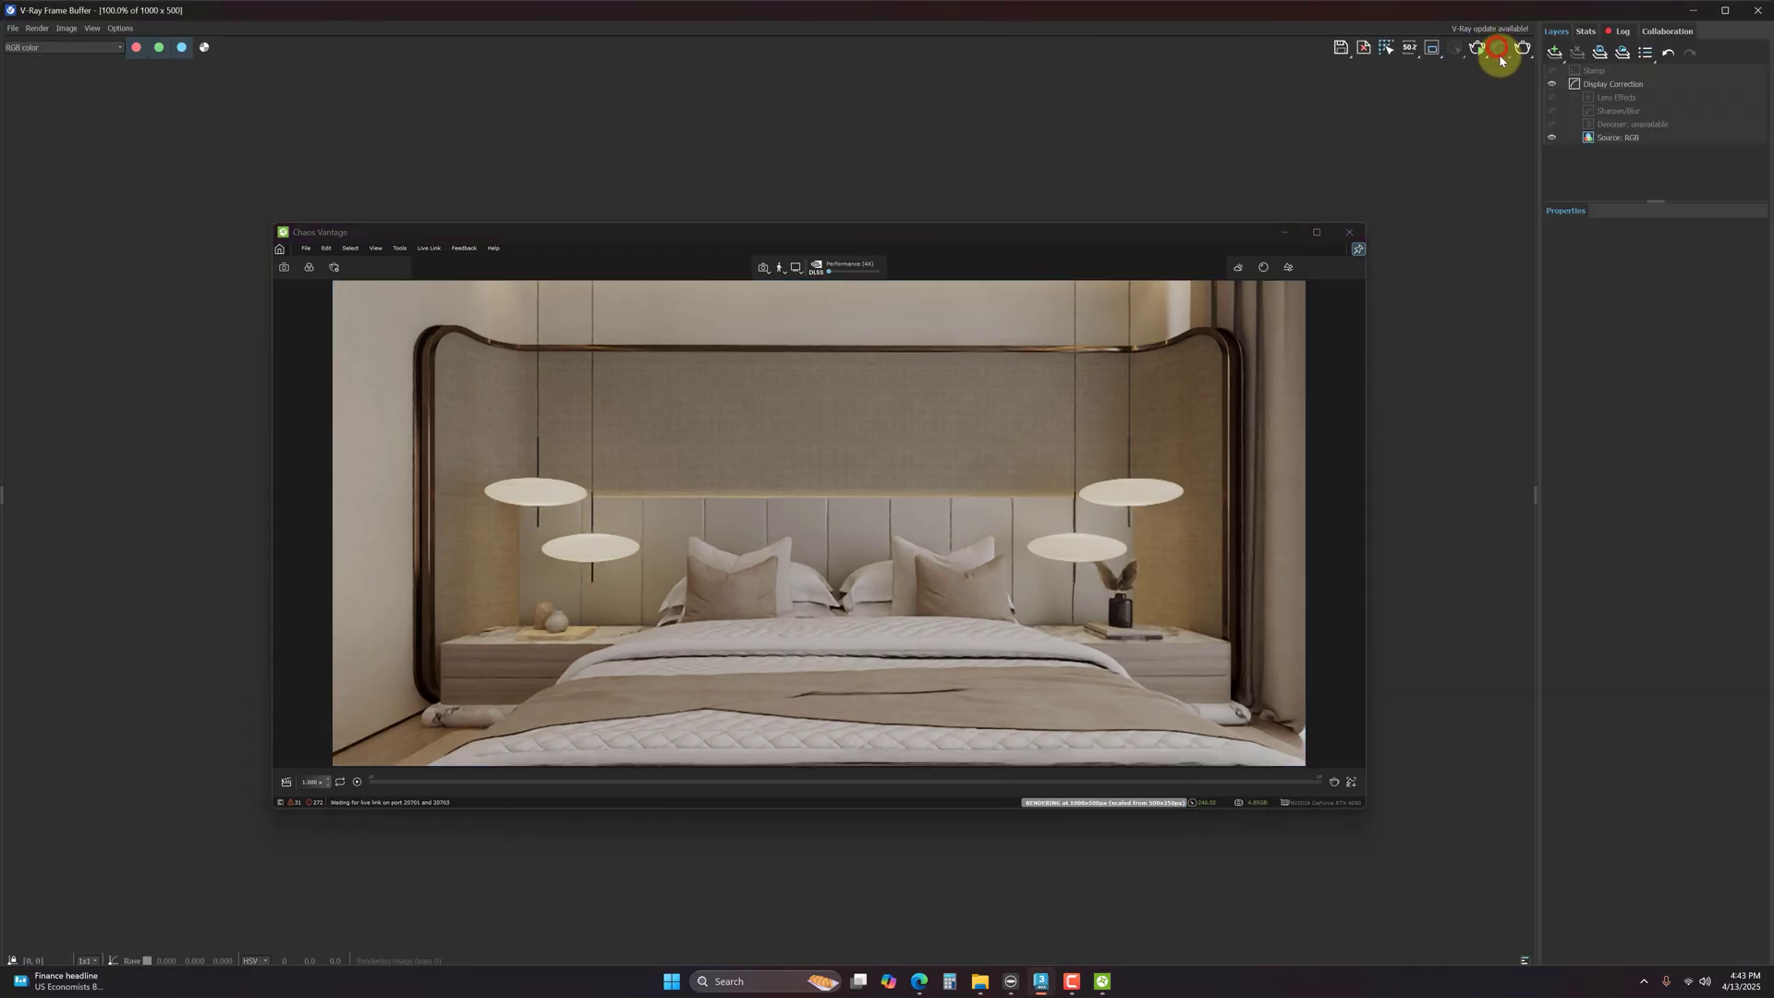
click(1757, 13)
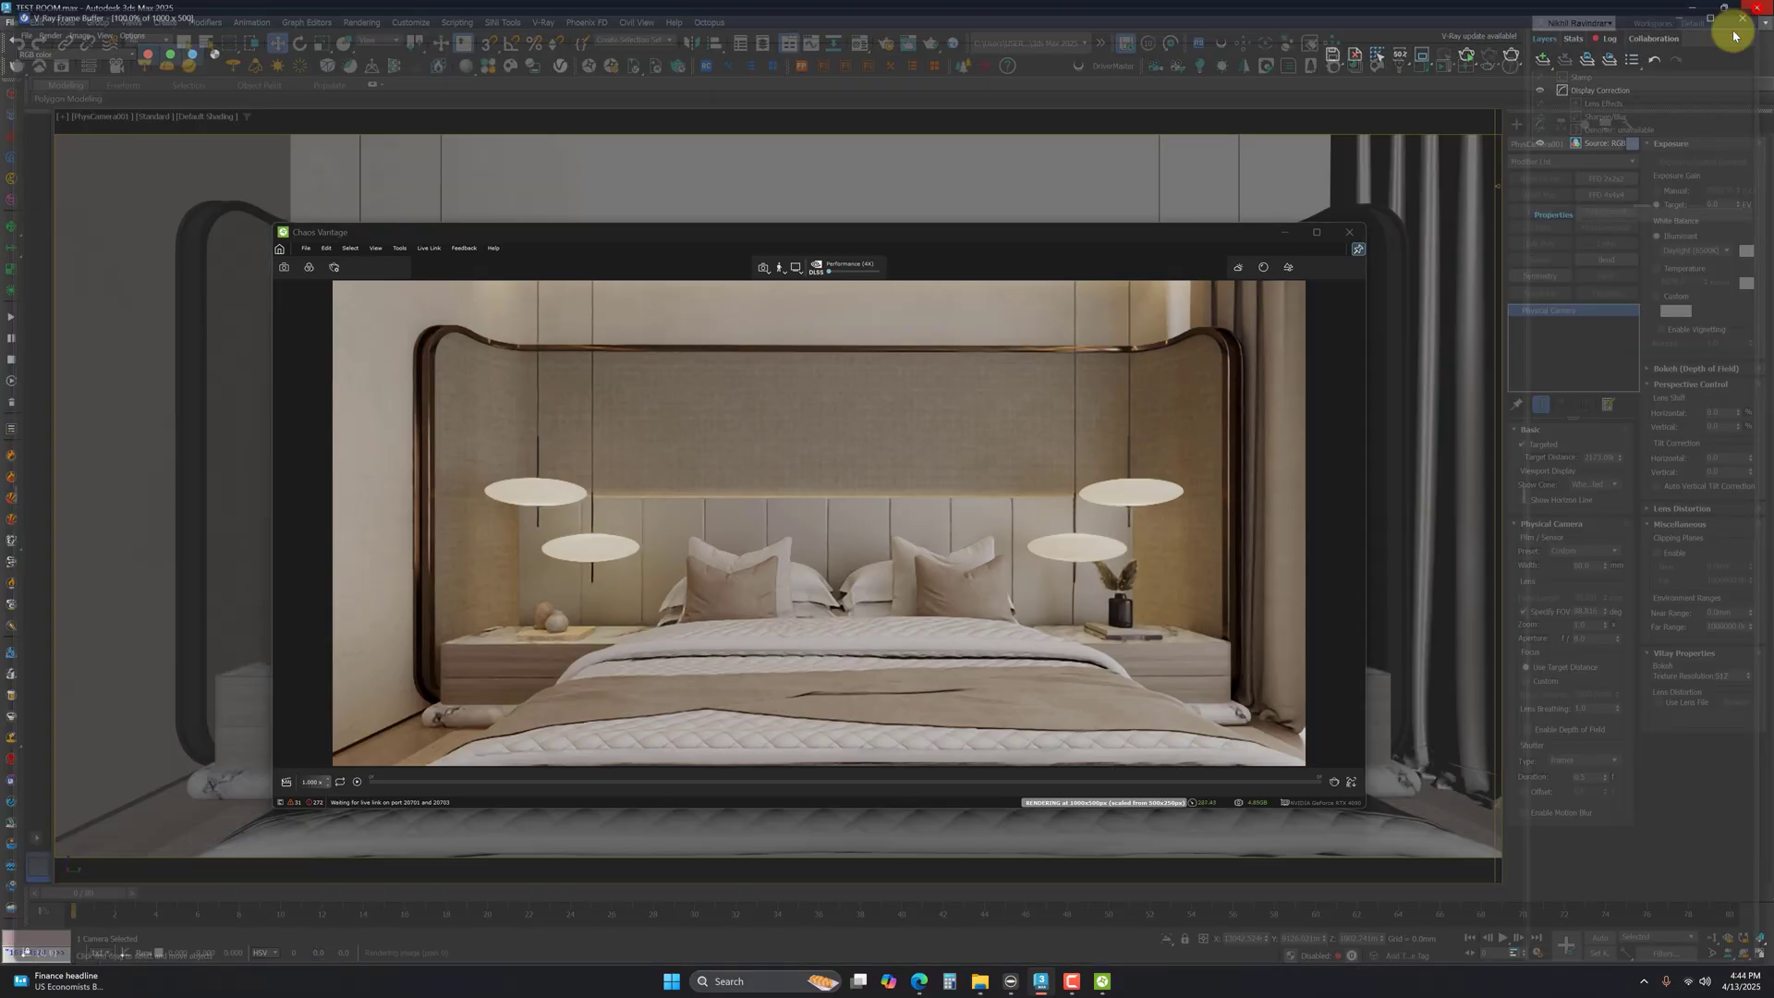
click(1349, 234)
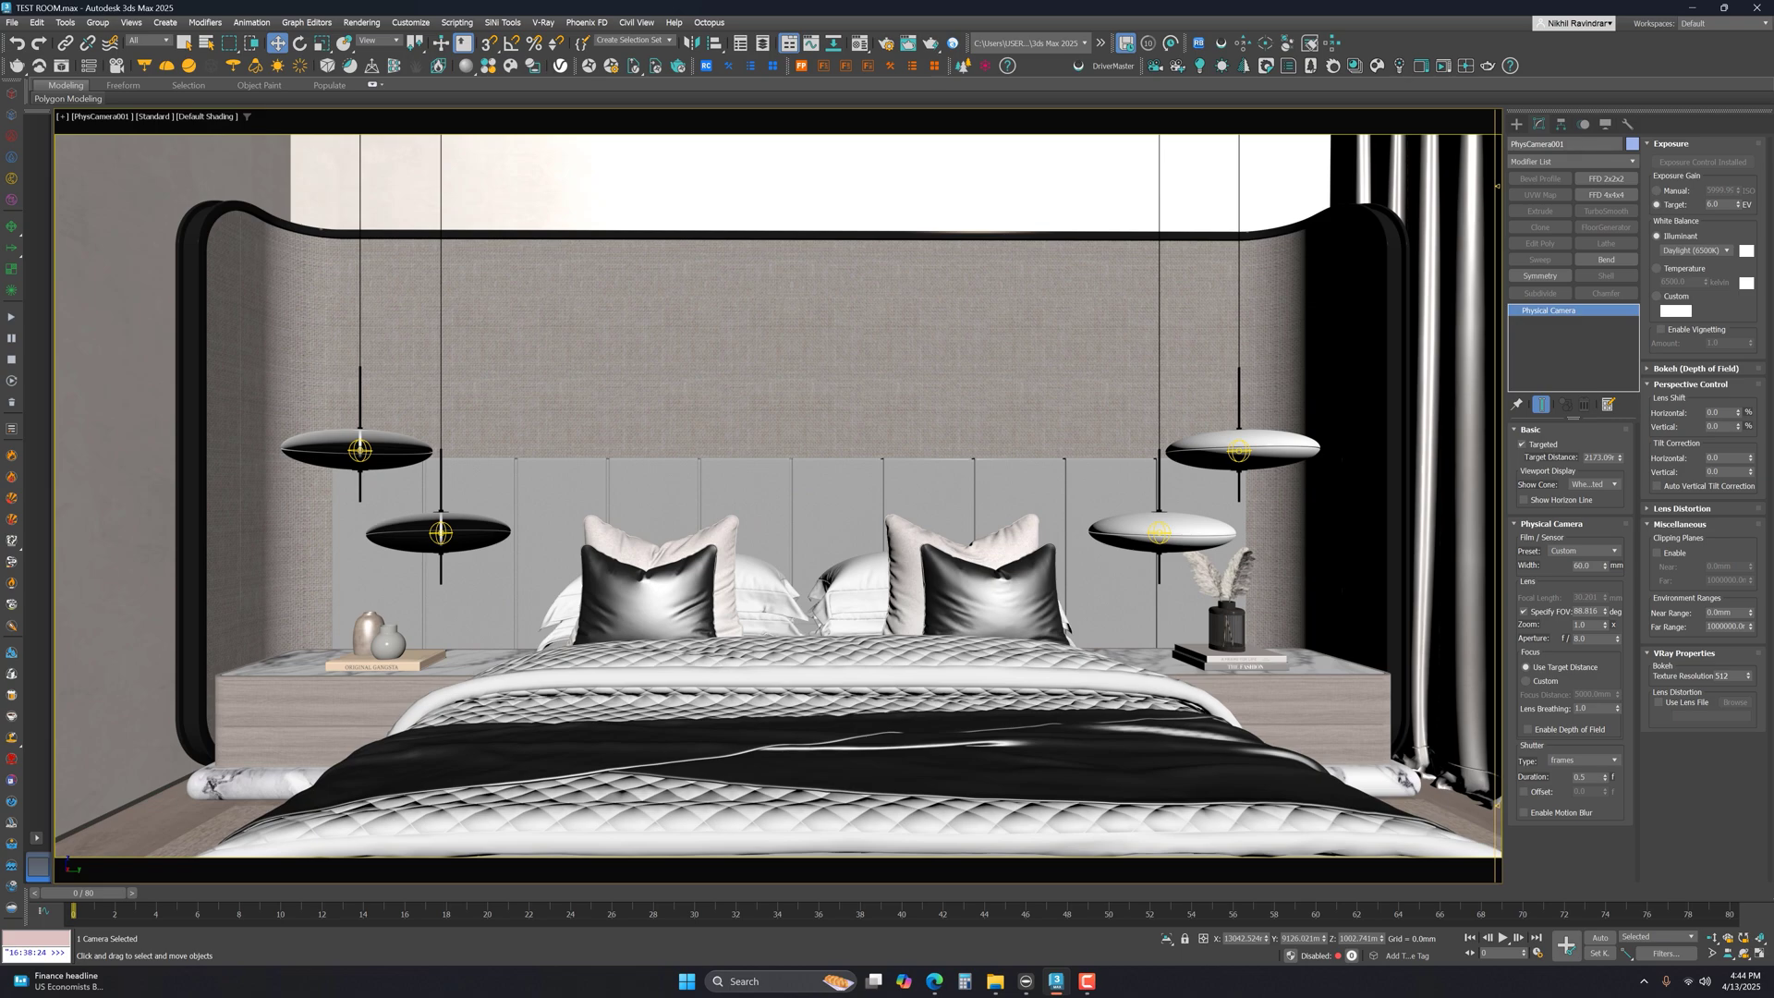
Step: Bring up the PS folder inside MASTER BEDROOM RENDERS and open BED VIEW 01.png
drag(1773, 59, 1075, 163)
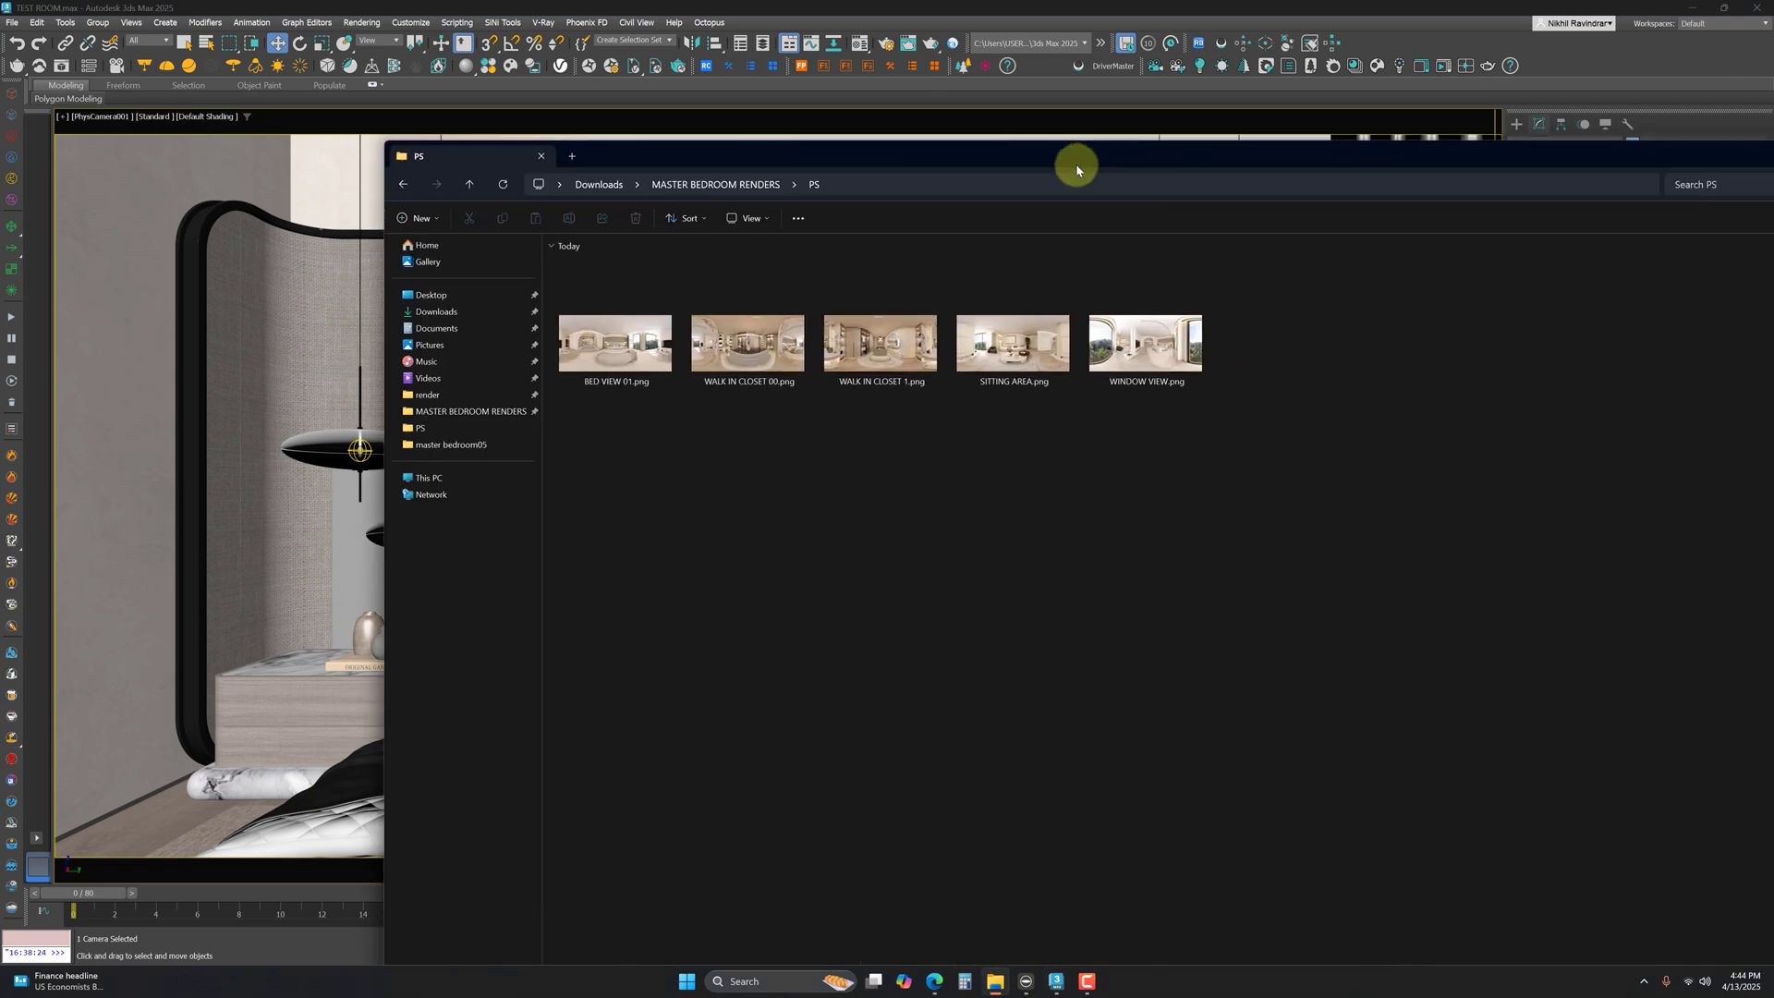
double_click(896, 151)
click(228, 186)
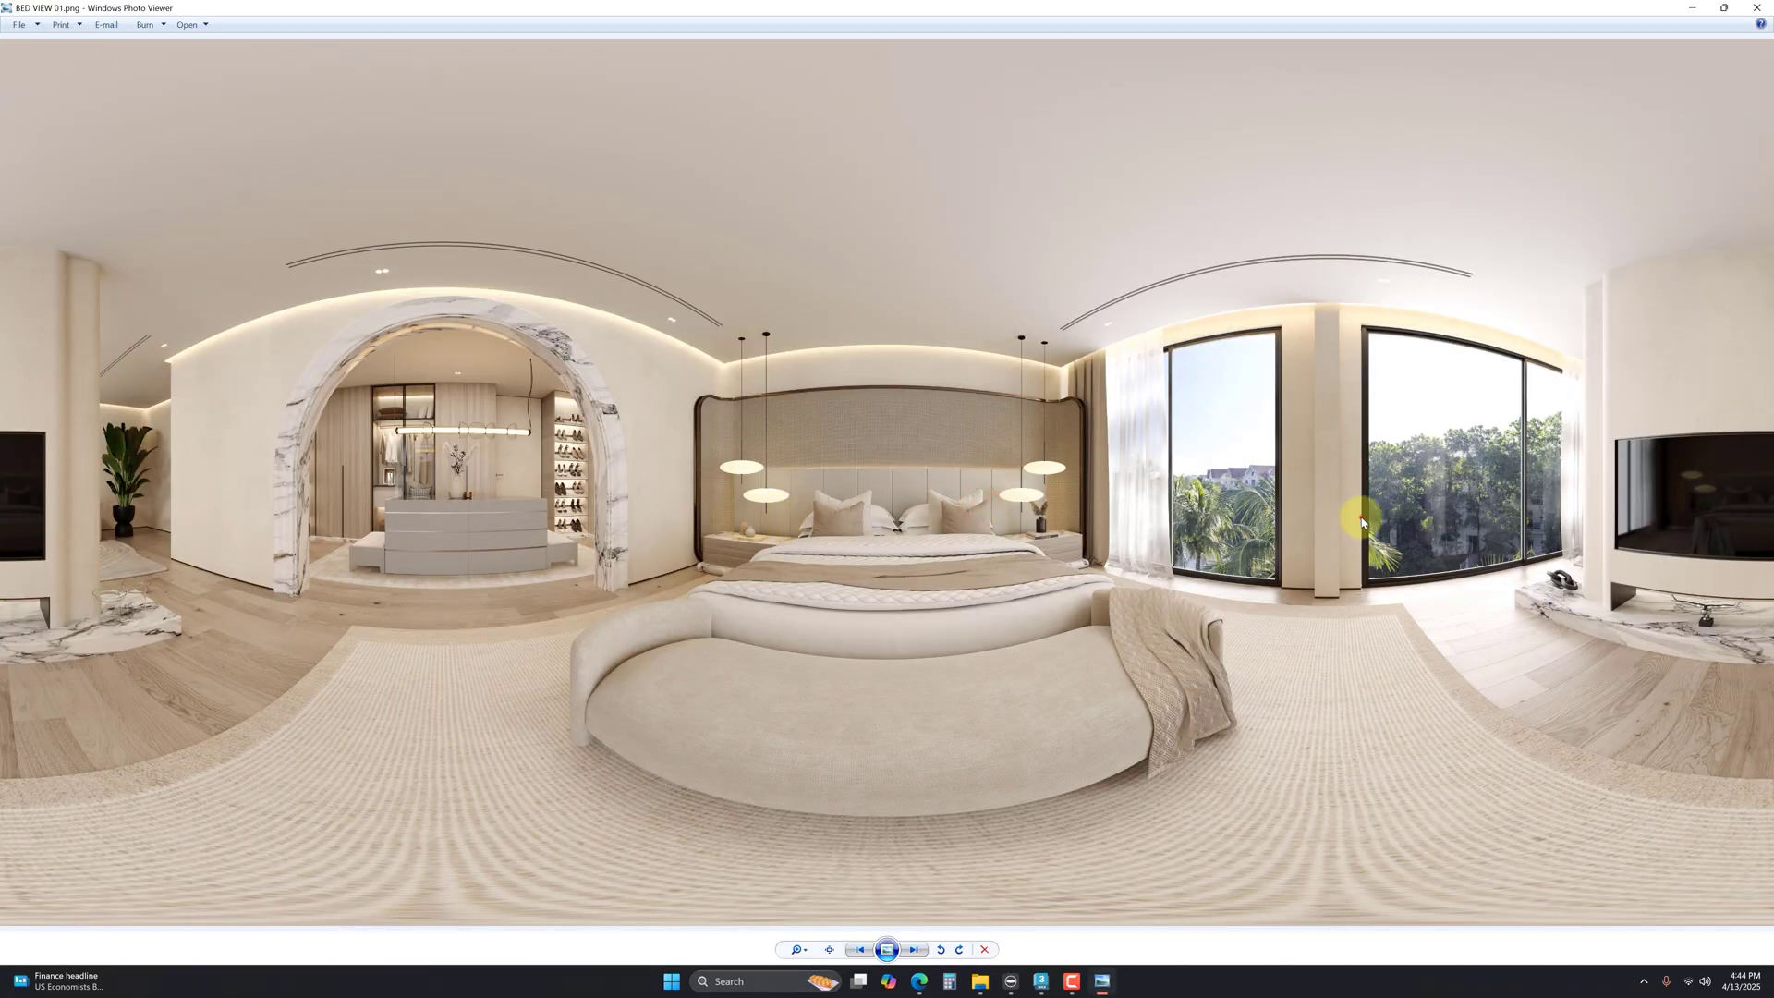
Step: Review the walk-in closet, sitting area and window view panoramas, and return to BED VIEW 01.png
scroll(1361, 521, down, 1)
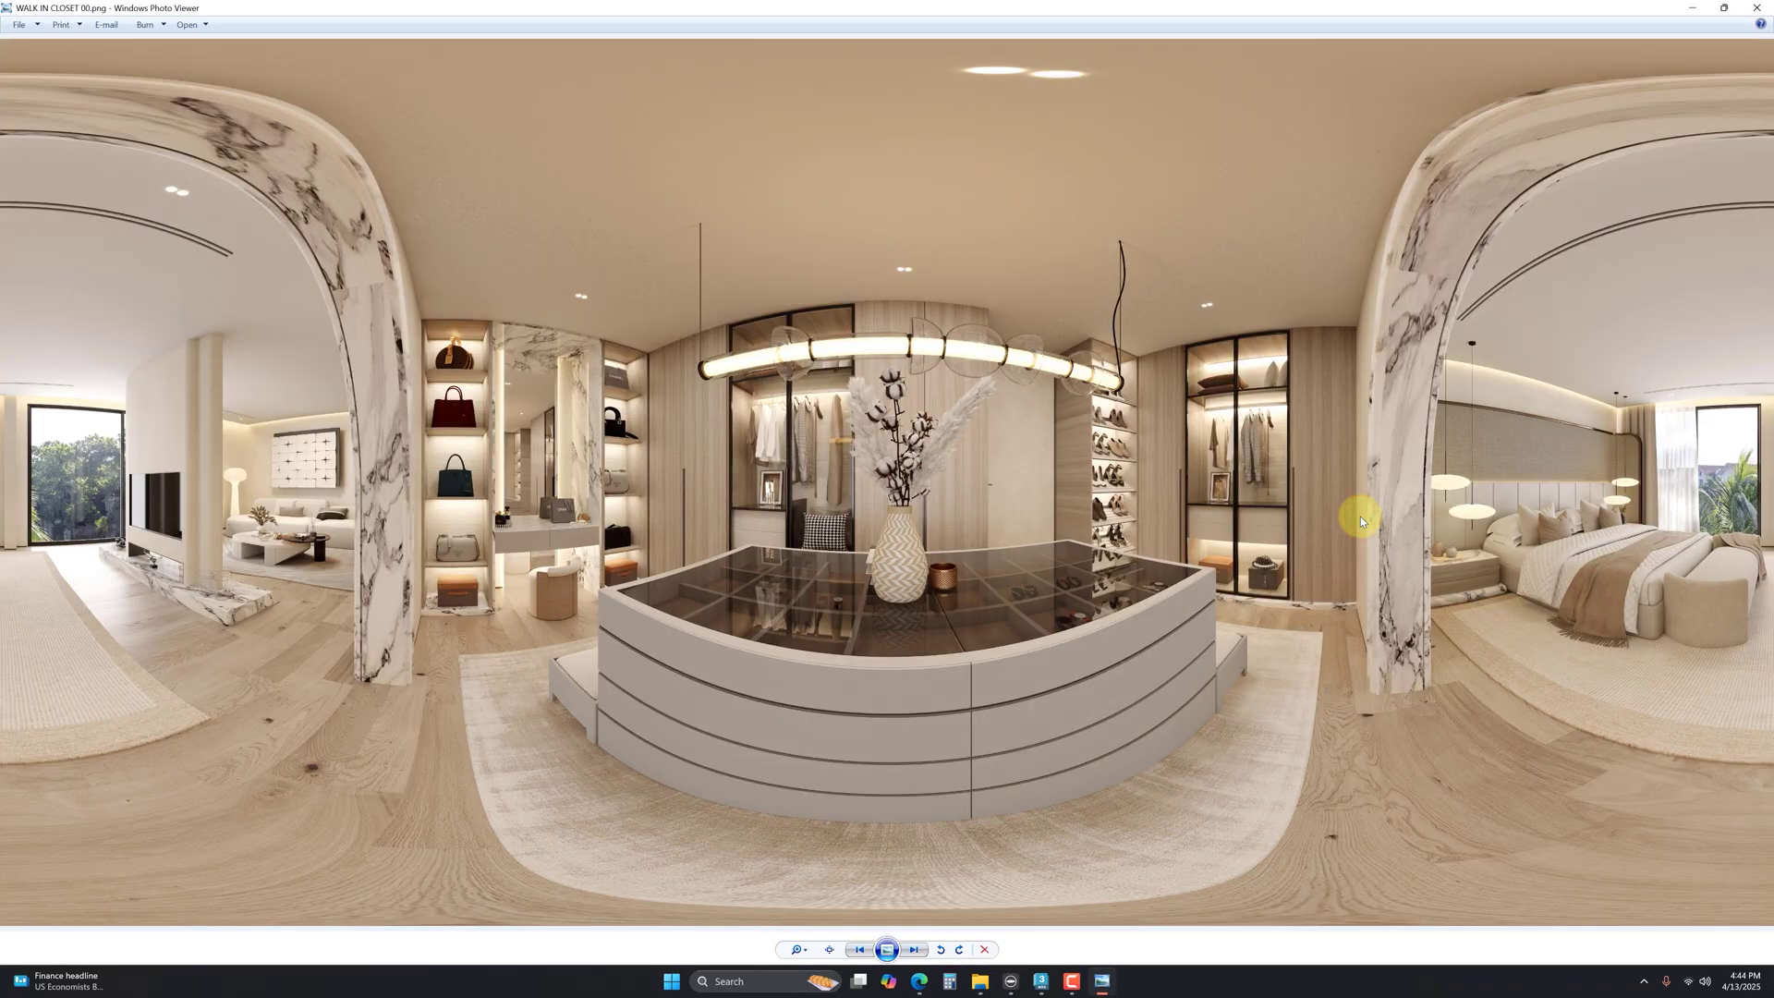
scroll(1361, 520, down, 1)
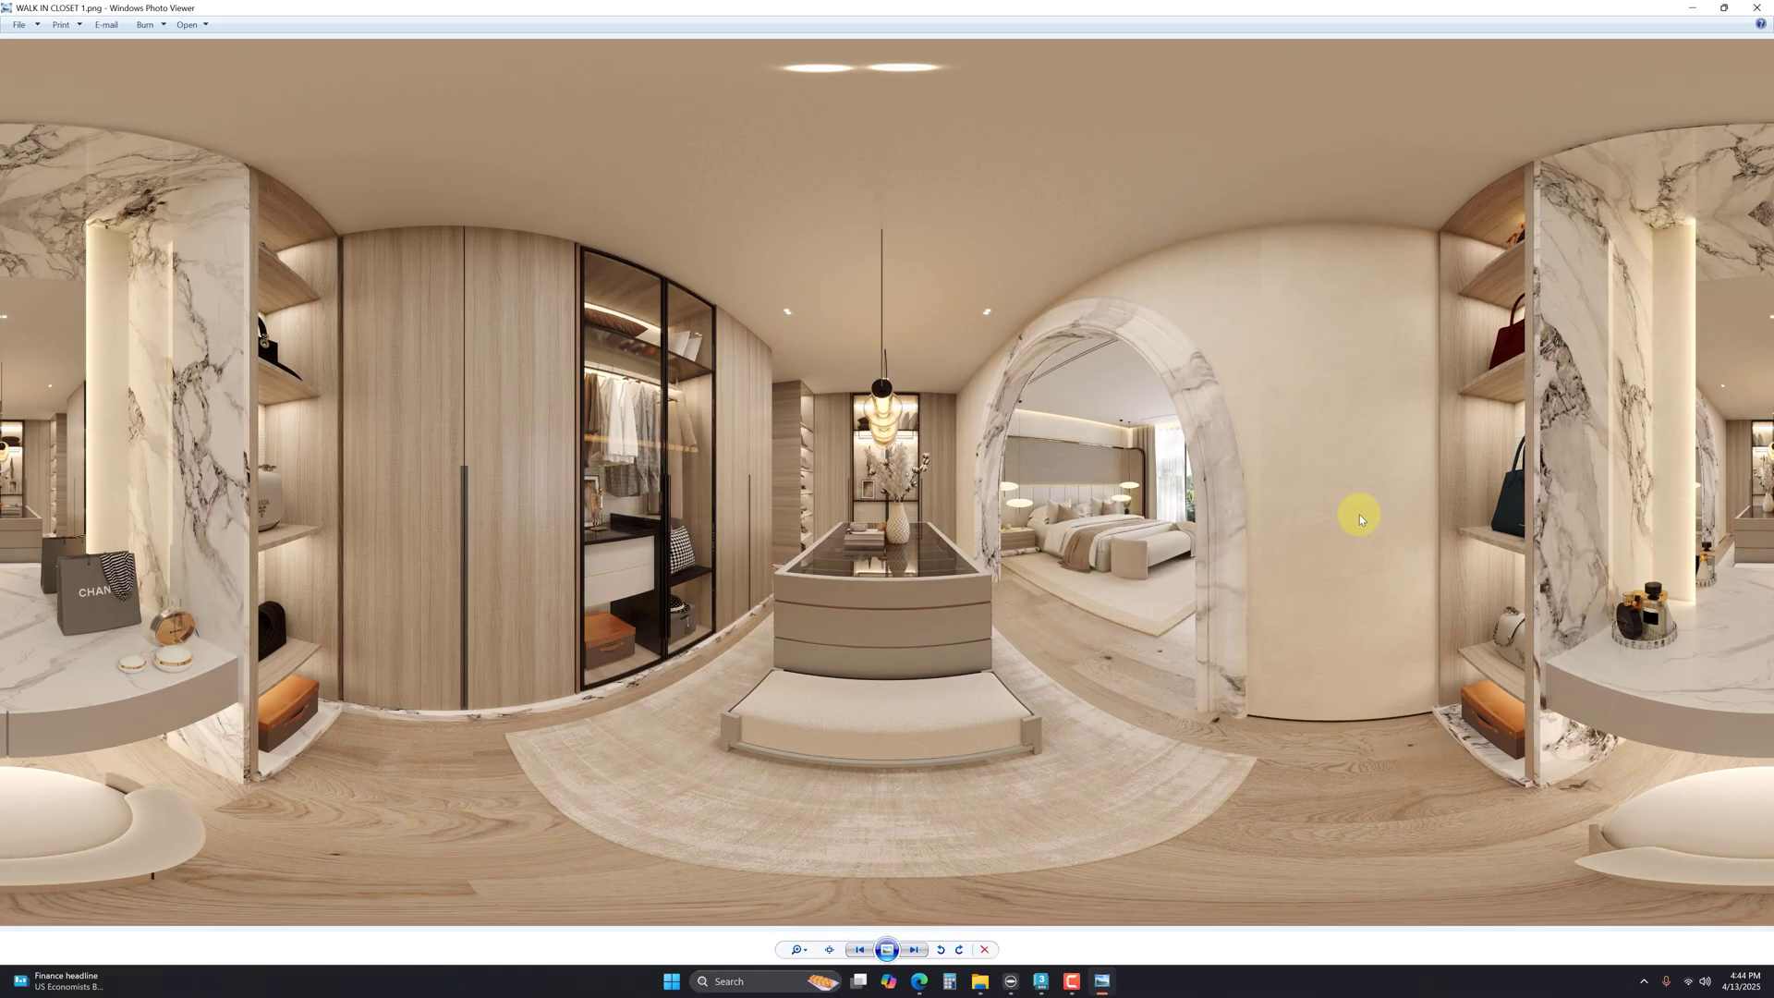
scroll(1361, 520, down, 1)
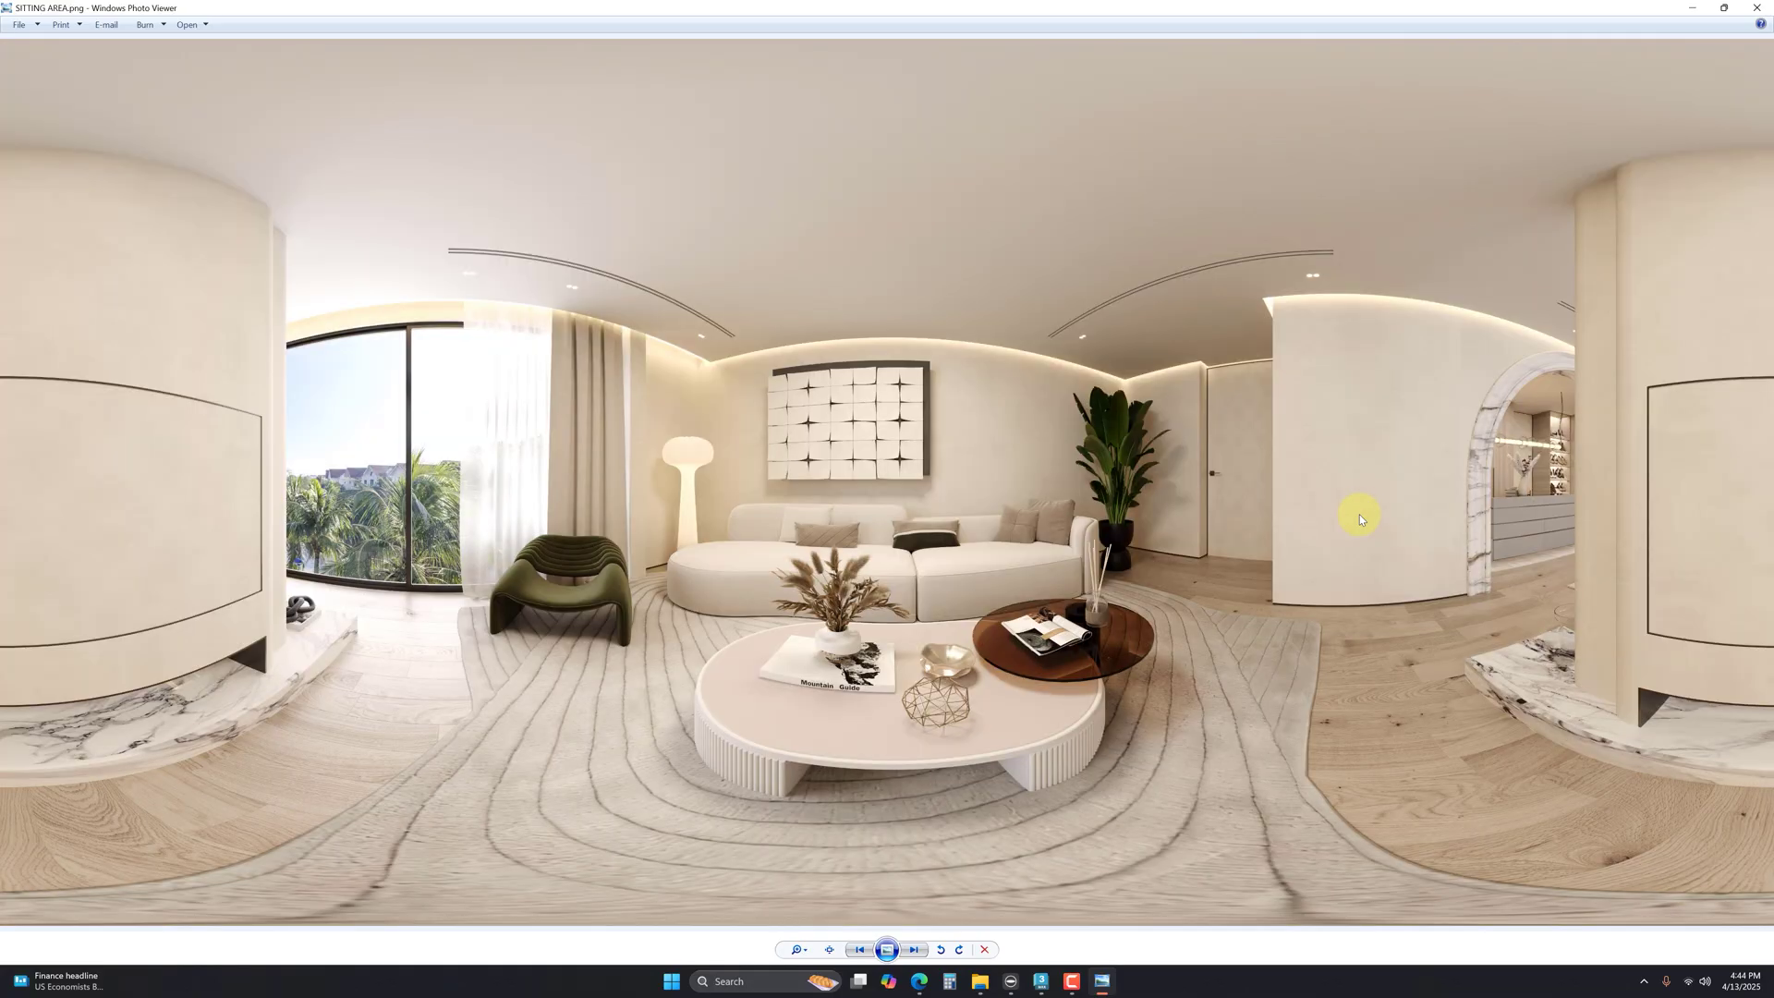
scroll(1361, 520, down, 1)
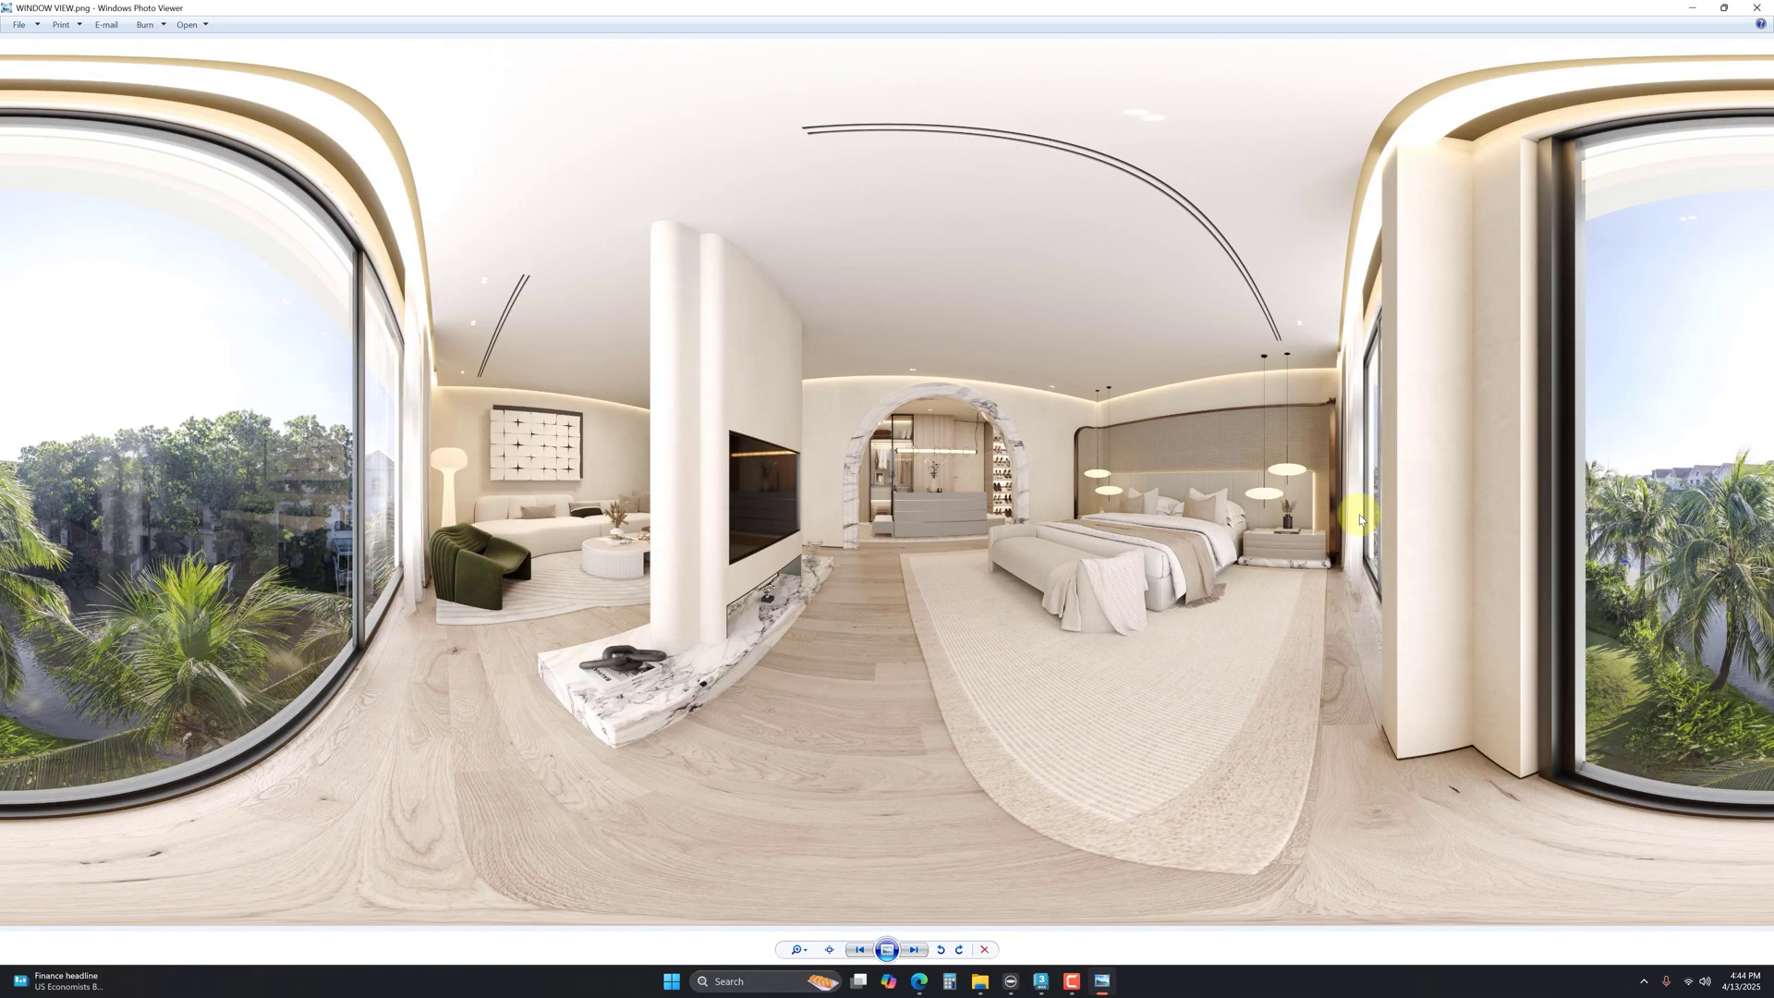
scroll(1360, 521, down, 1)
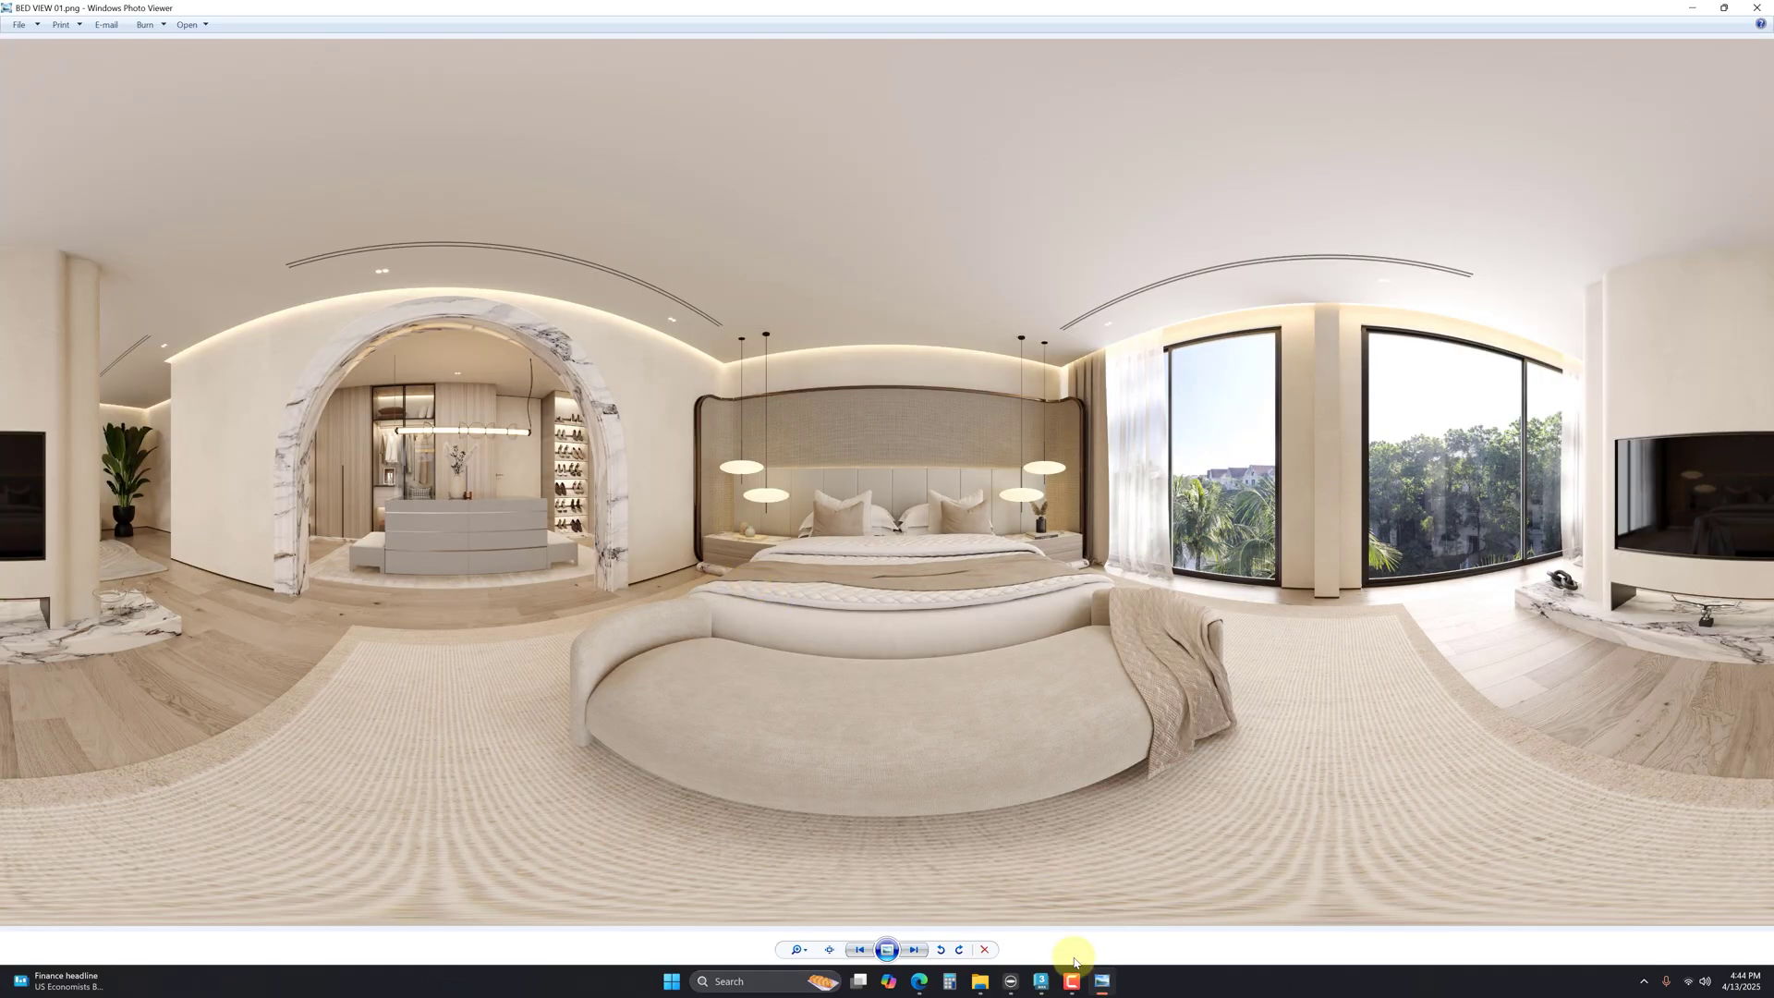
Step: Switch to the RICOH THETA viewer and position its empty window over the panorama image
click(1009, 989)
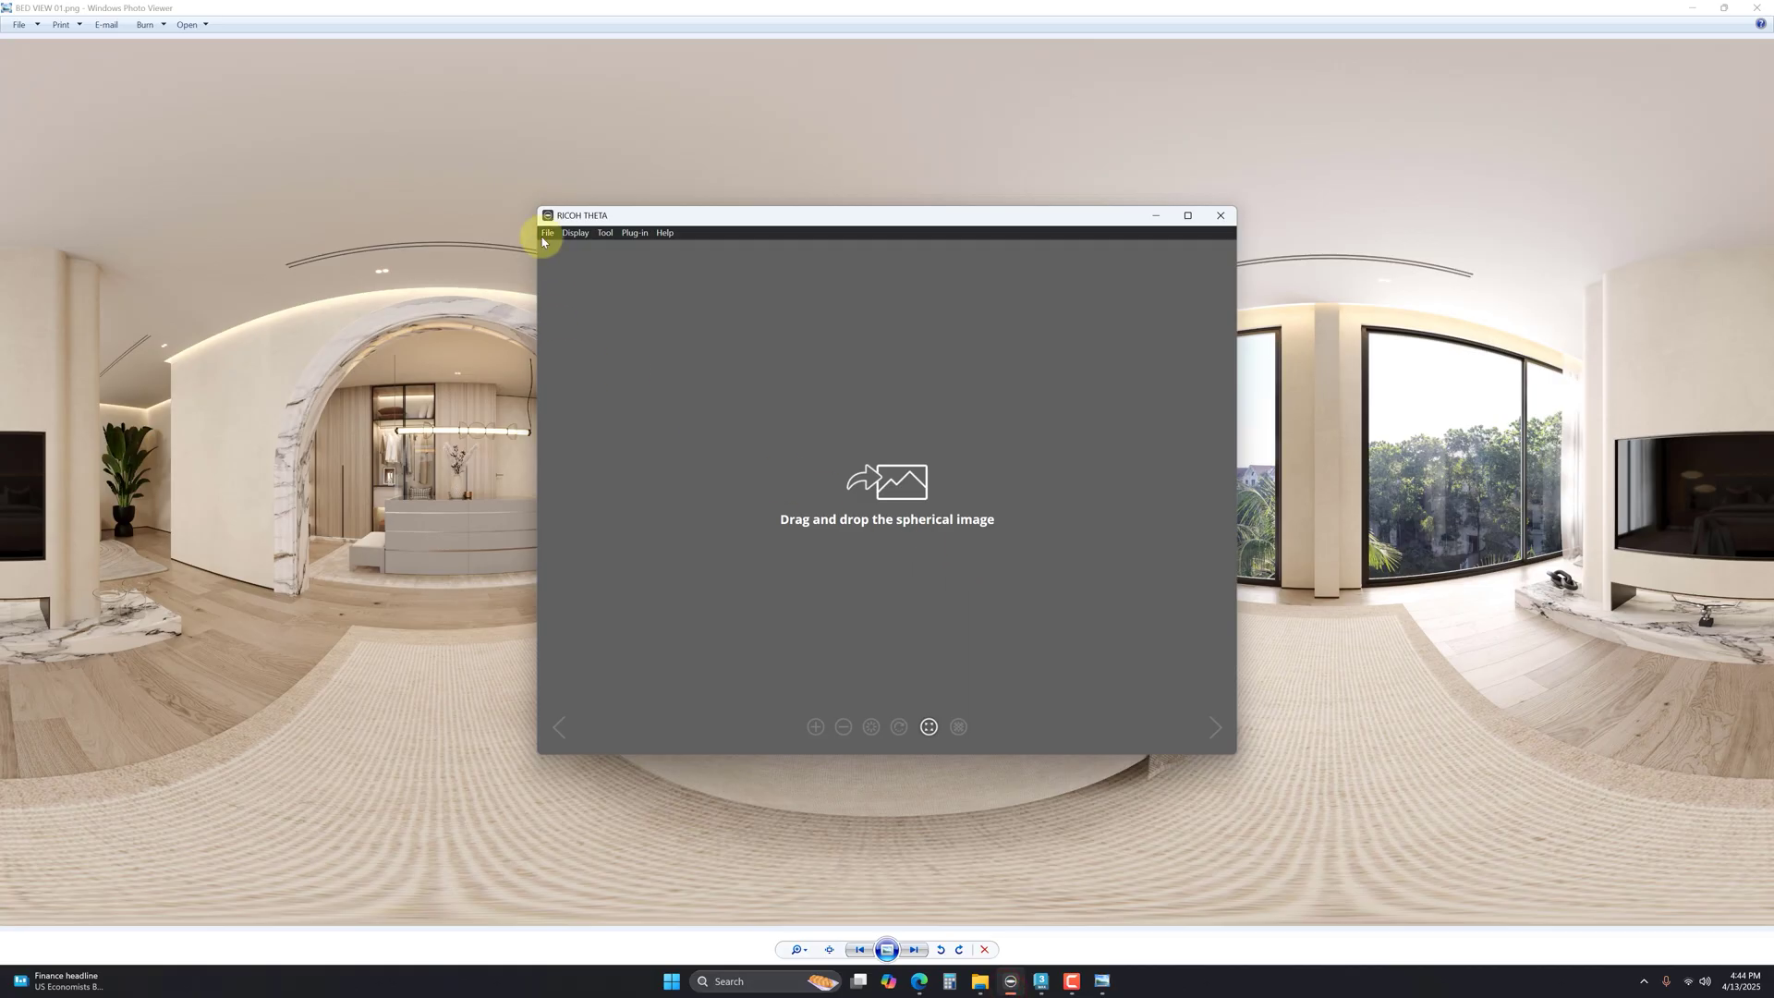
mouse_move(920, 213)
mouse_down()
mouse_move(768, 147)
mouse_move(1349, 435)
mouse_move(1045, 377)
mouse_move(908, 232)
mouse_up()
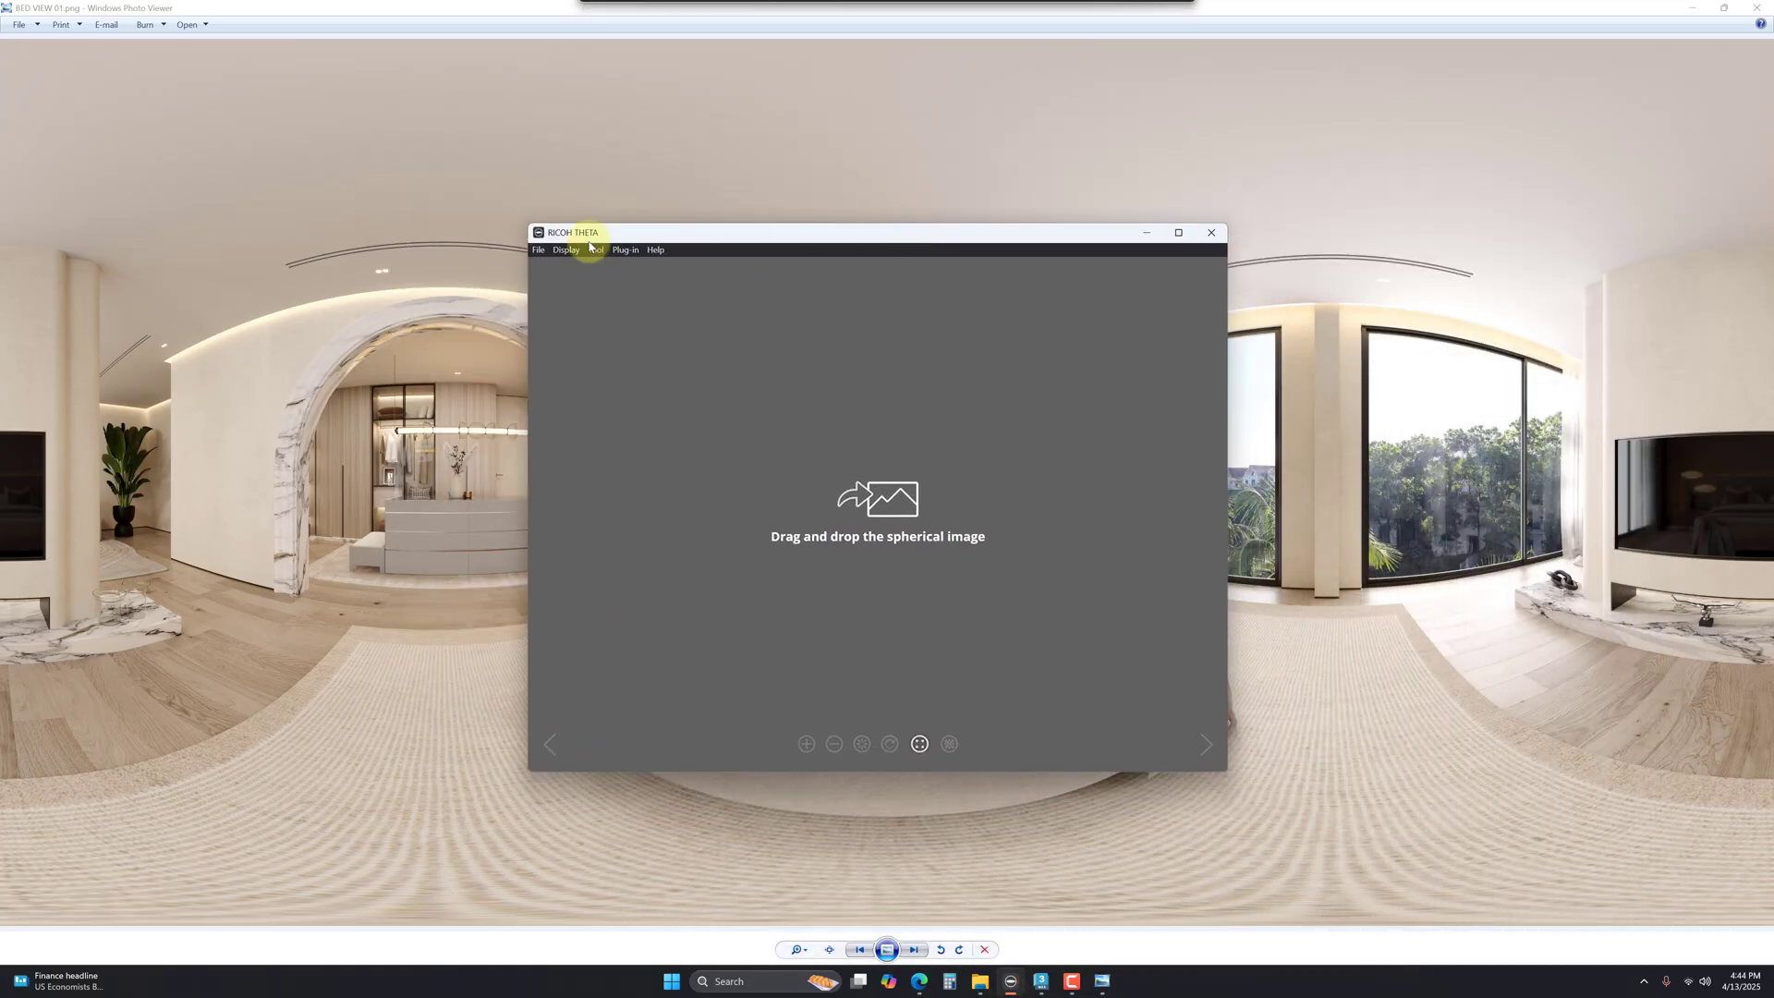
drag(661, 231, 601, 183)
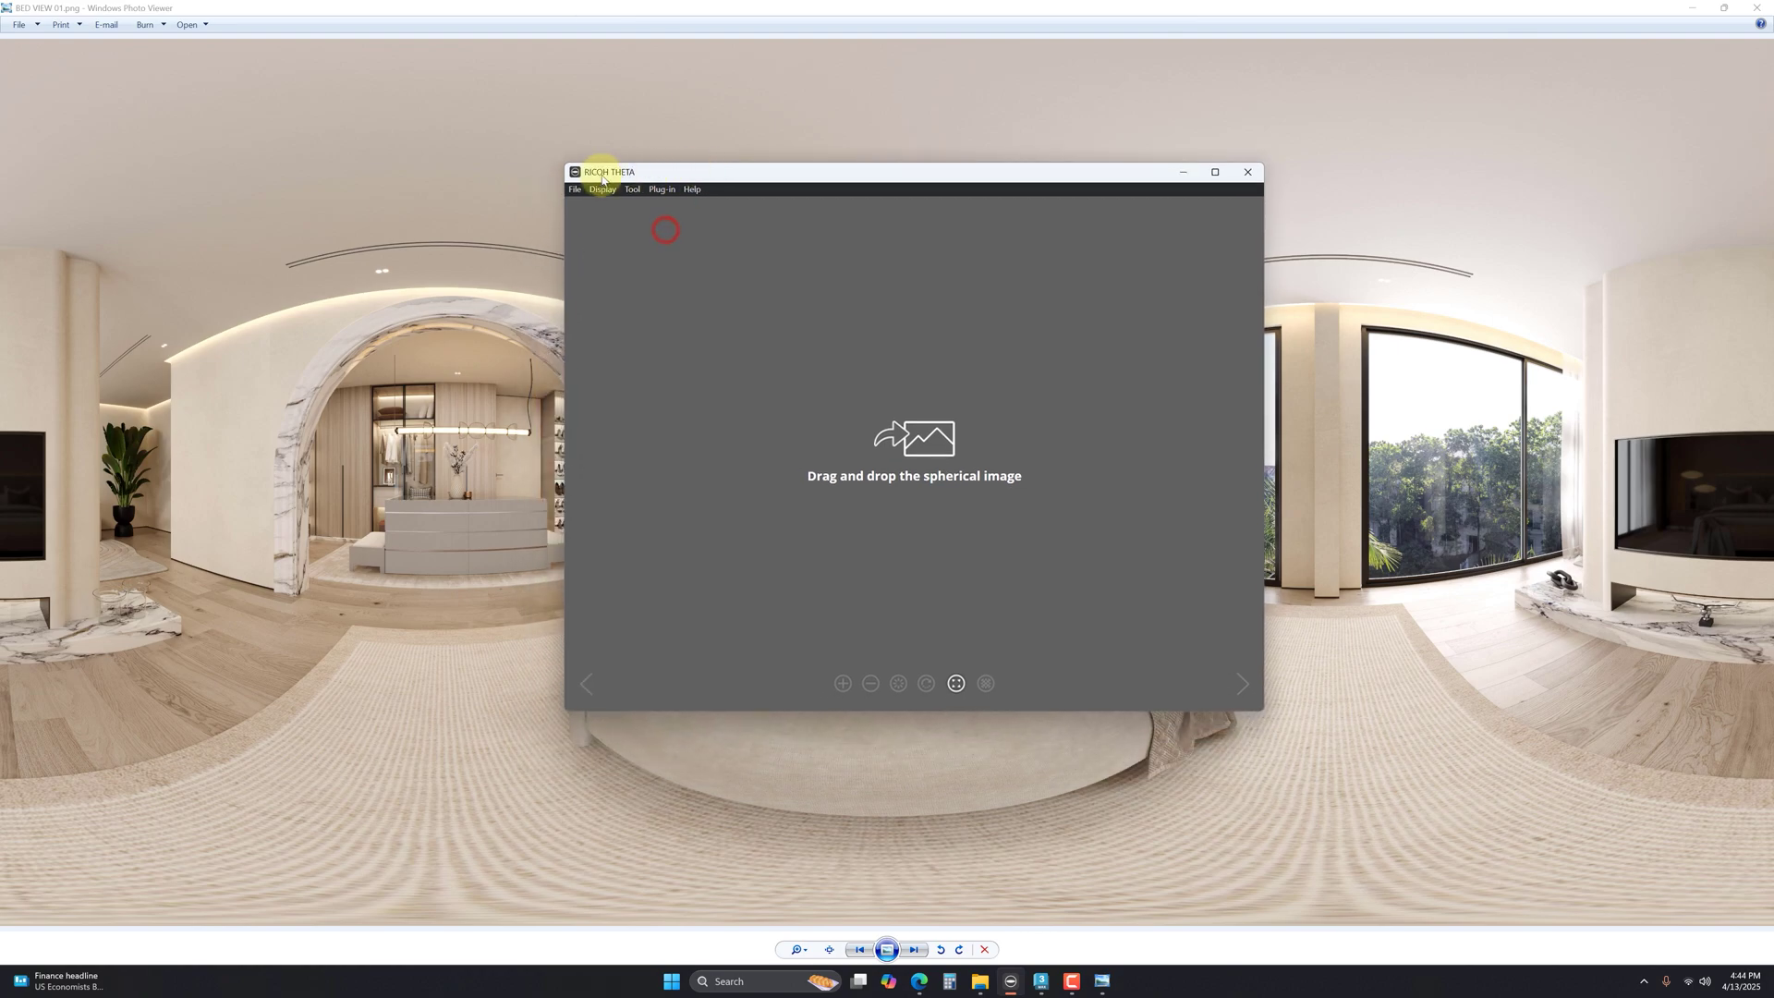
drag(952, 171, 838, 131)
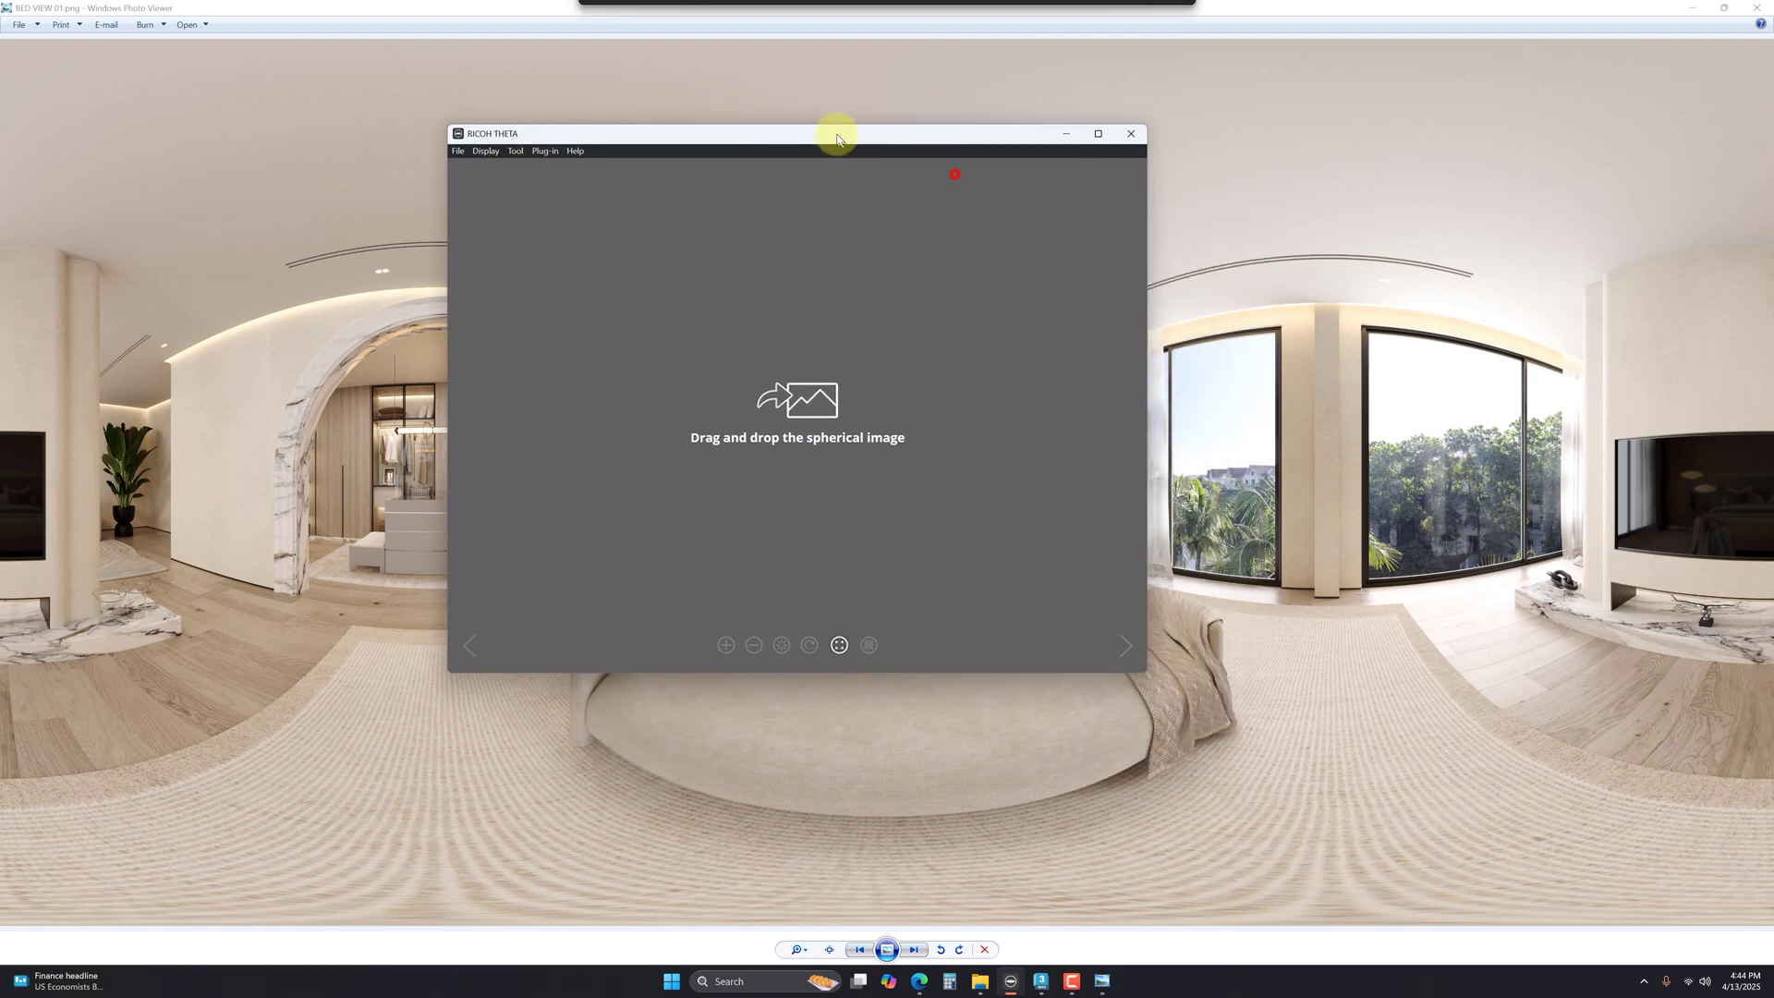
Step: Load BED VIEW 01.png from the PS folder into the RICOH THETA viewer and maximize the viewer window
mouse_move(981, 982)
click(997, 917)
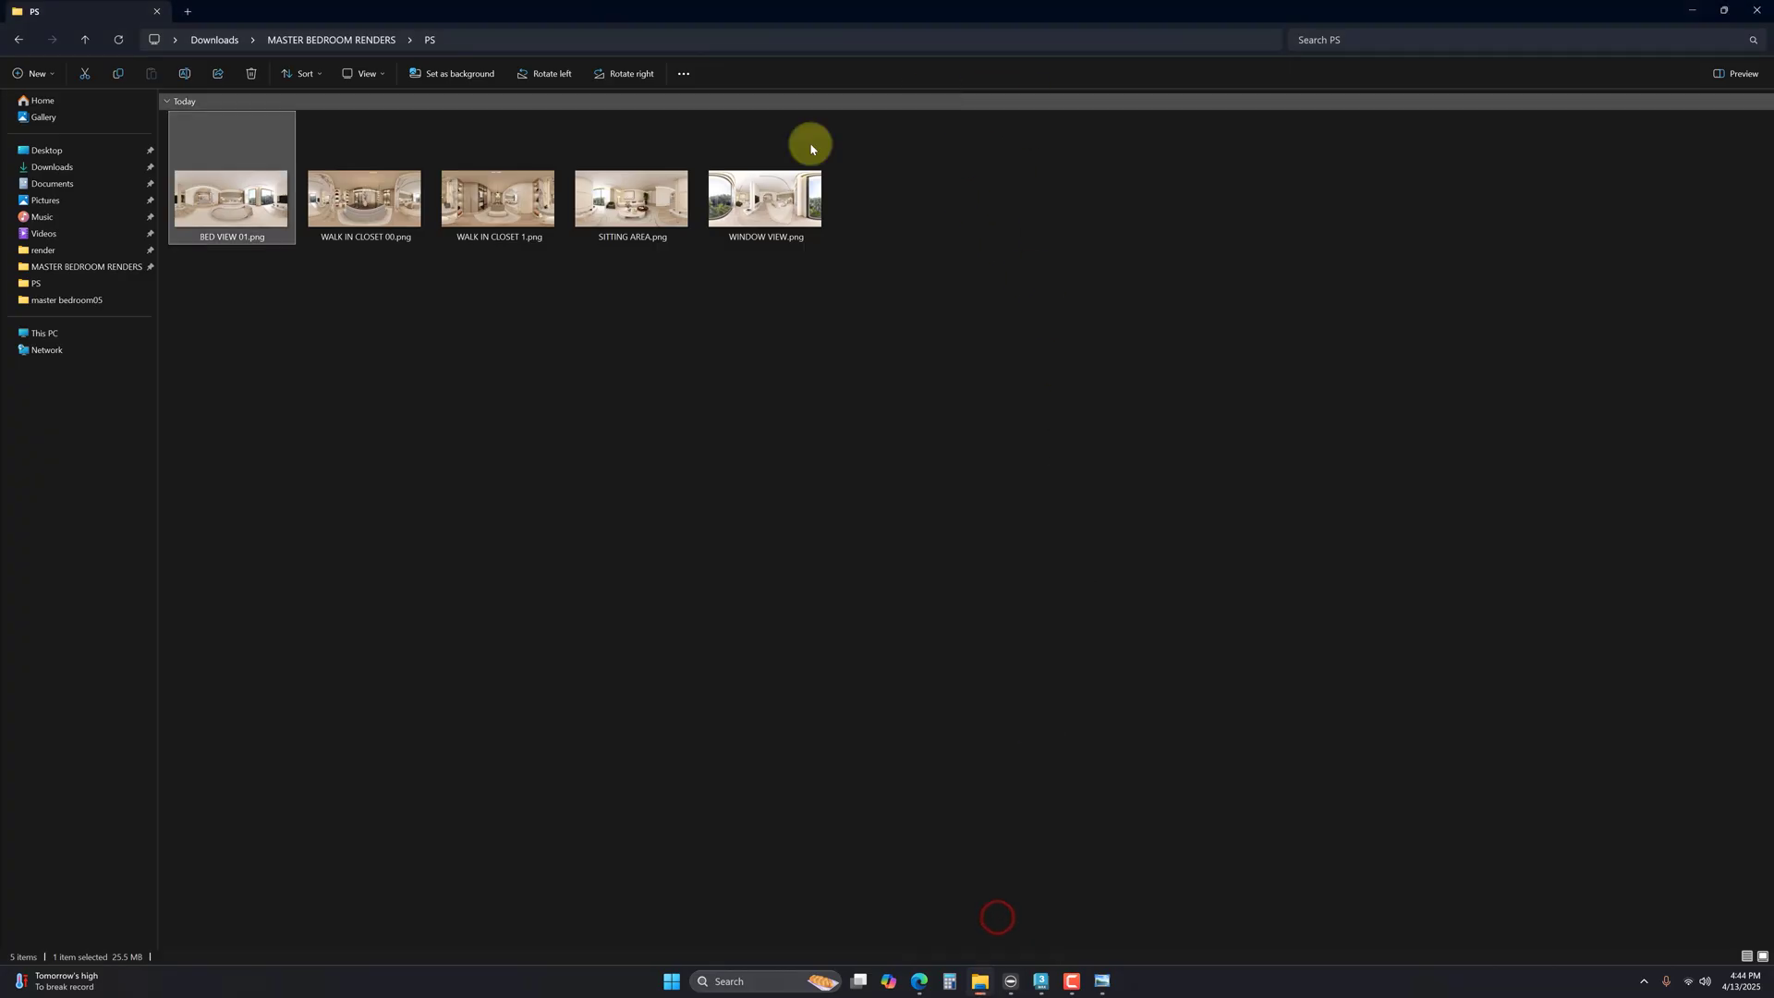
drag(238, 226, 934, 384)
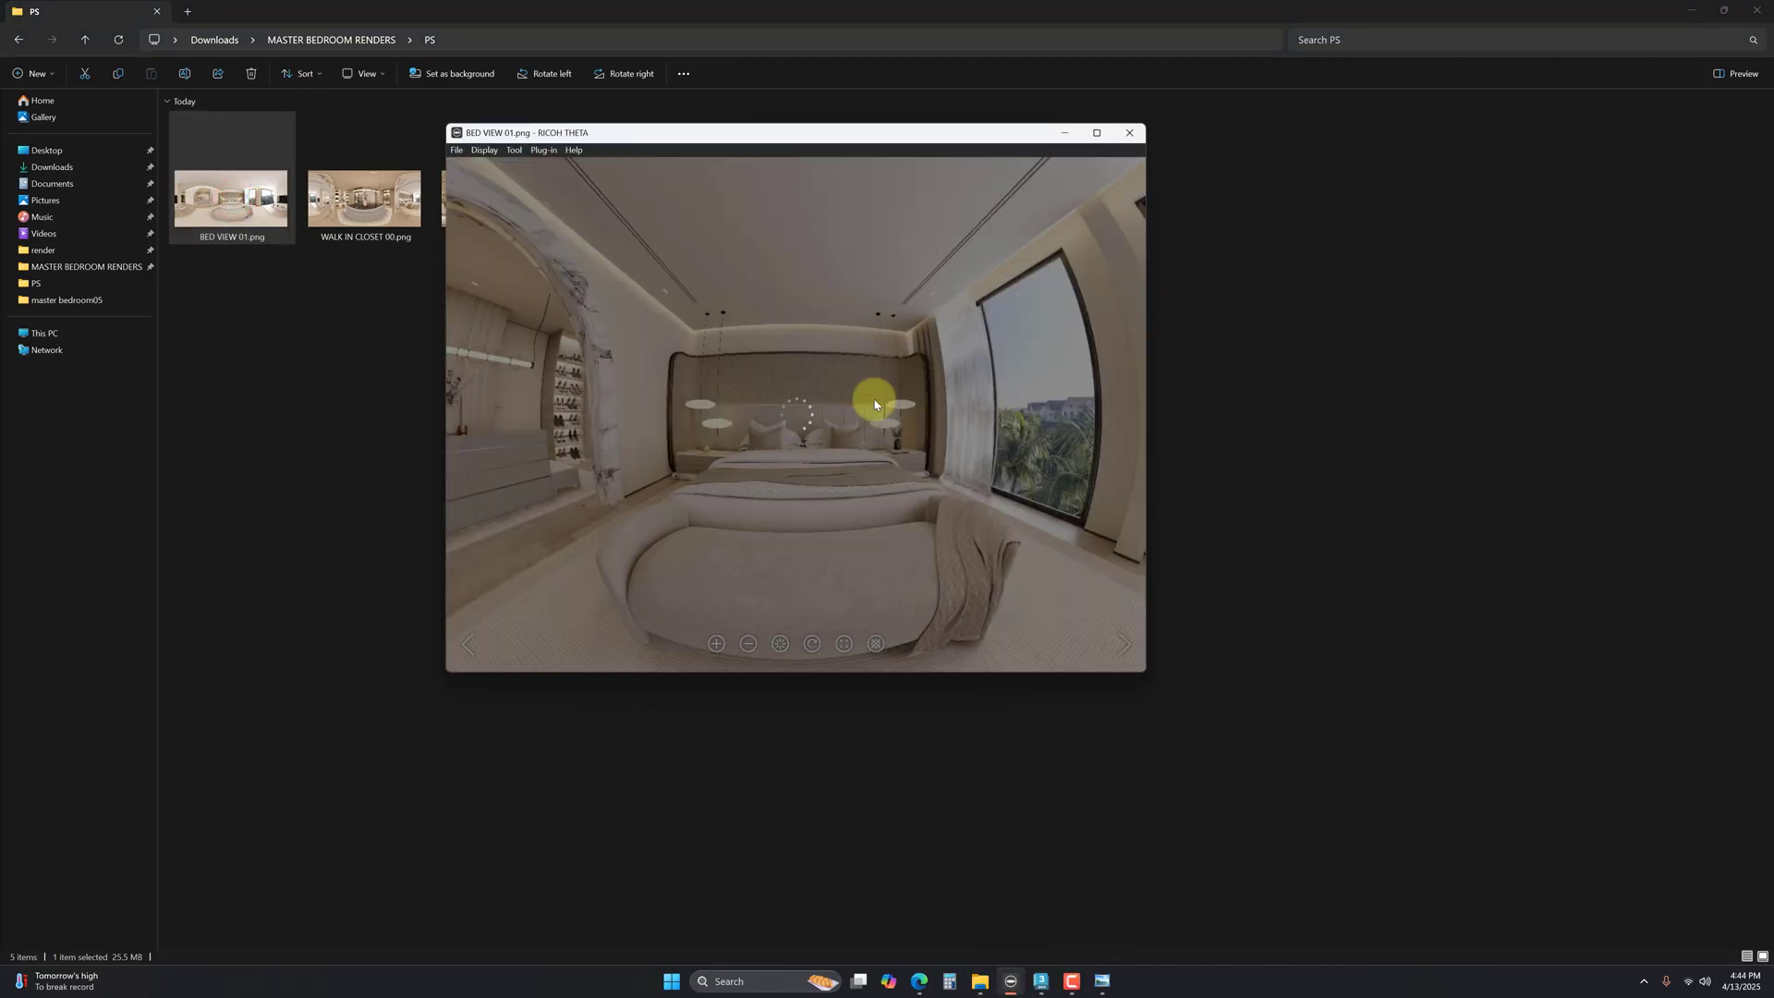
click(1101, 134)
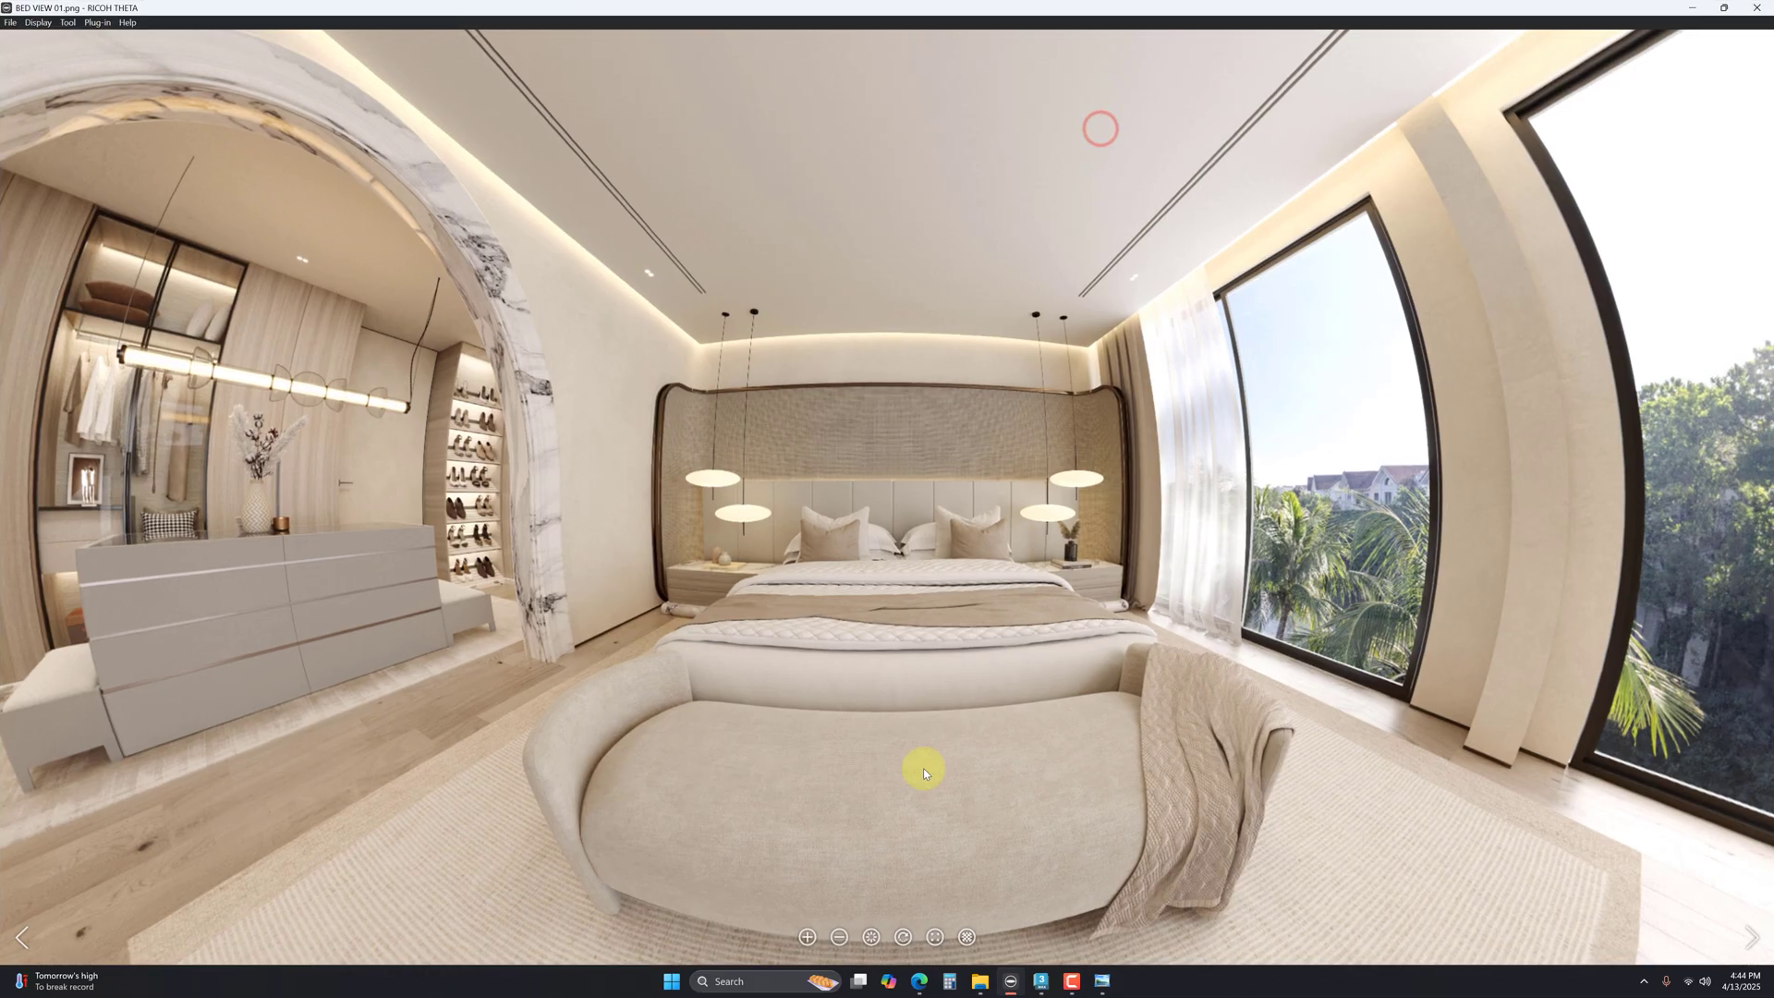
Step: Toggle the bed view panorama between wide-angle and flat perspective display, leaving it in flat perspective
click(968, 939)
click(967, 939)
click(968, 938)
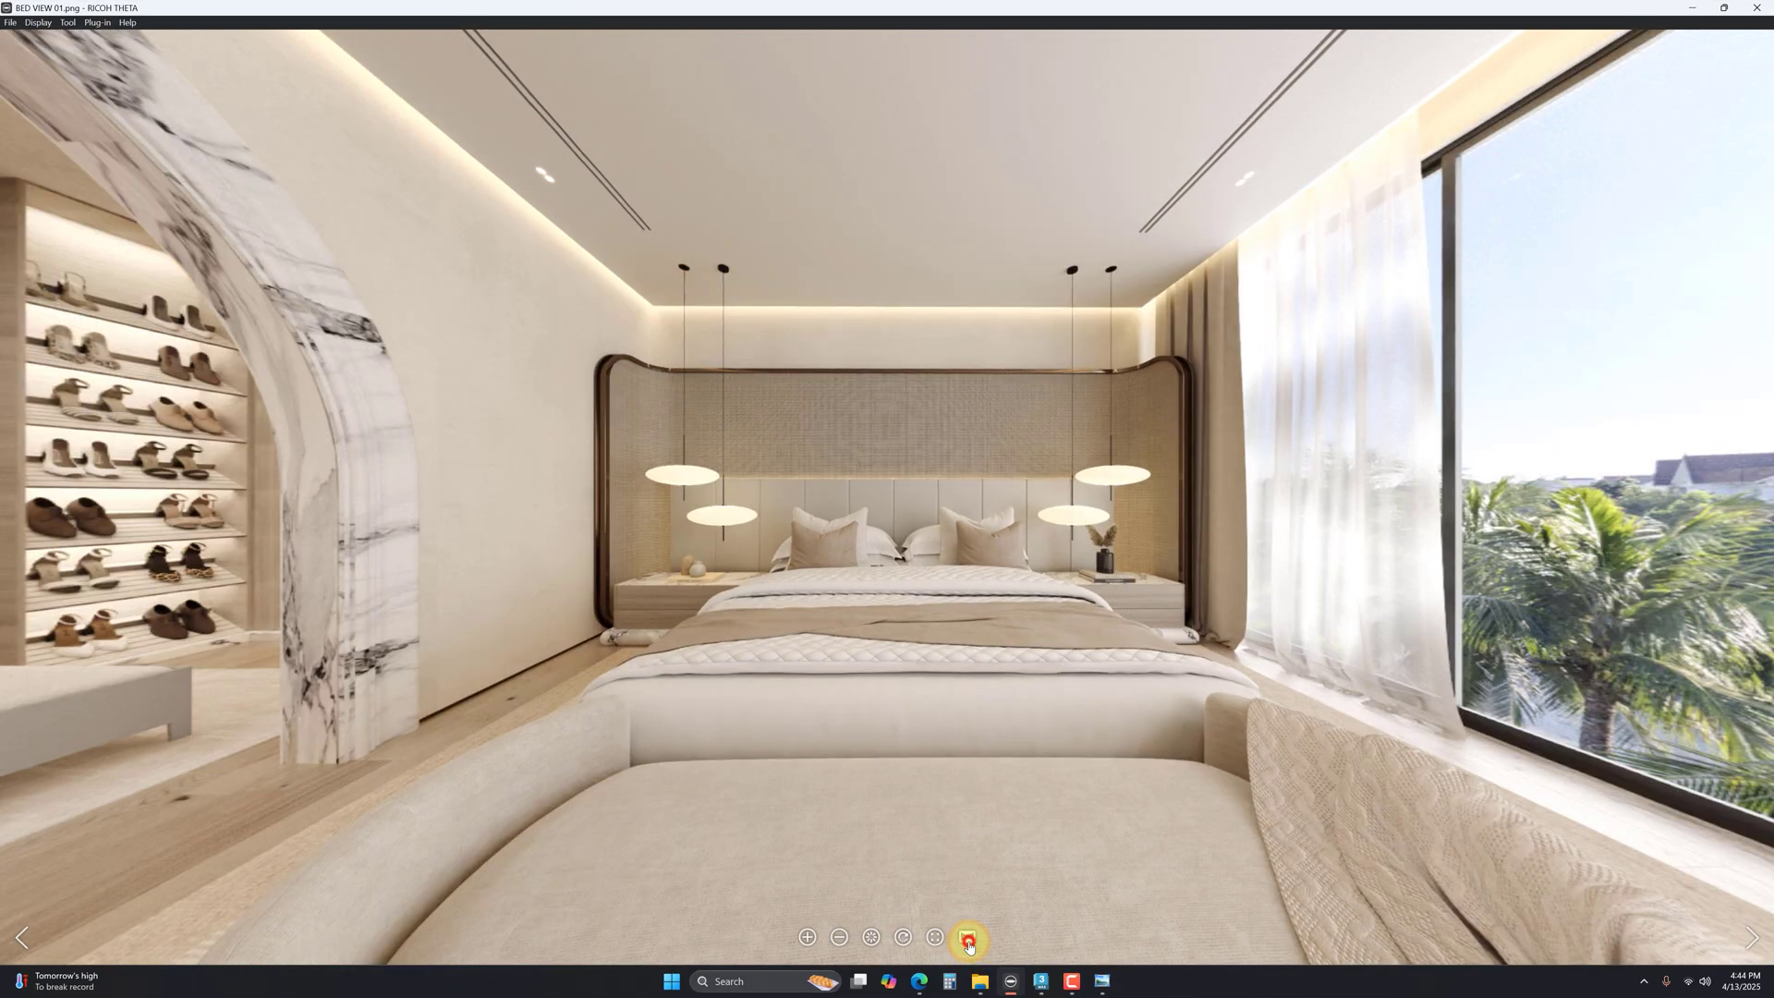
click(968, 939)
click(968, 939)
Step: Examine the bed view panorama in all directions, resetting it to the home position and starting automatic rotation along the way
drag(619, 620, 1093, 610)
drag(657, 554, 1171, 578)
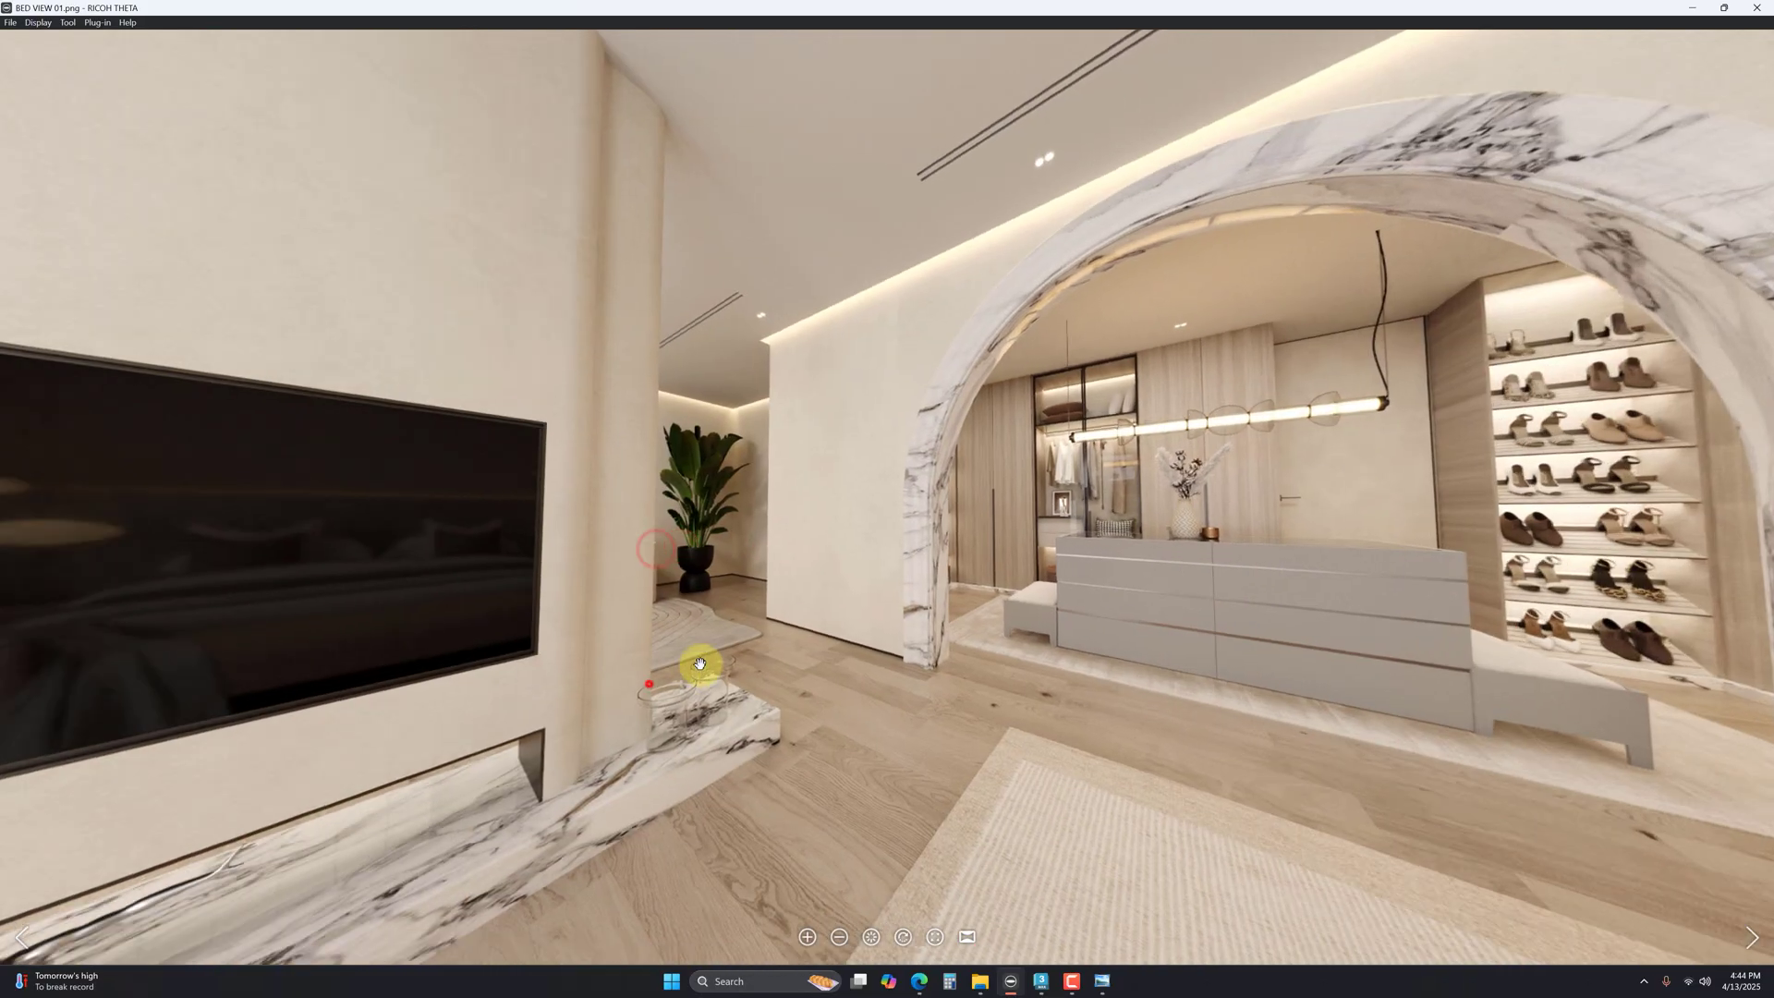
drag(649, 684, 763, 688)
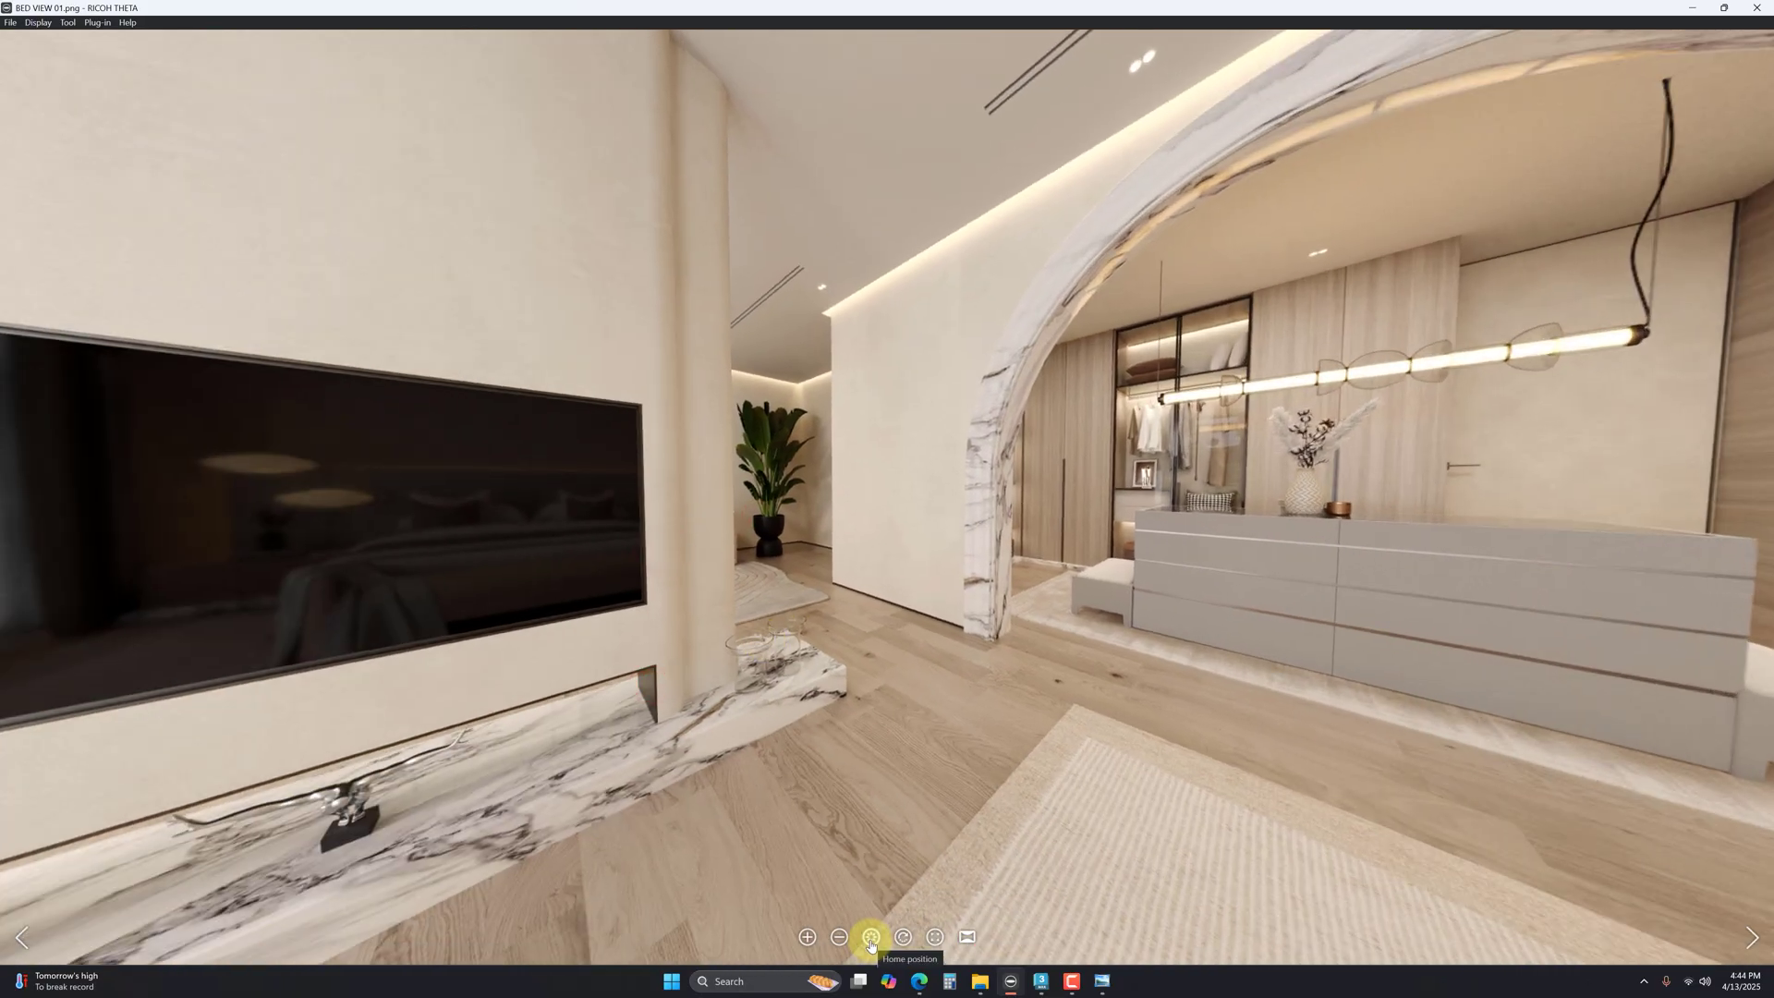
click(871, 939)
click(905, 939)
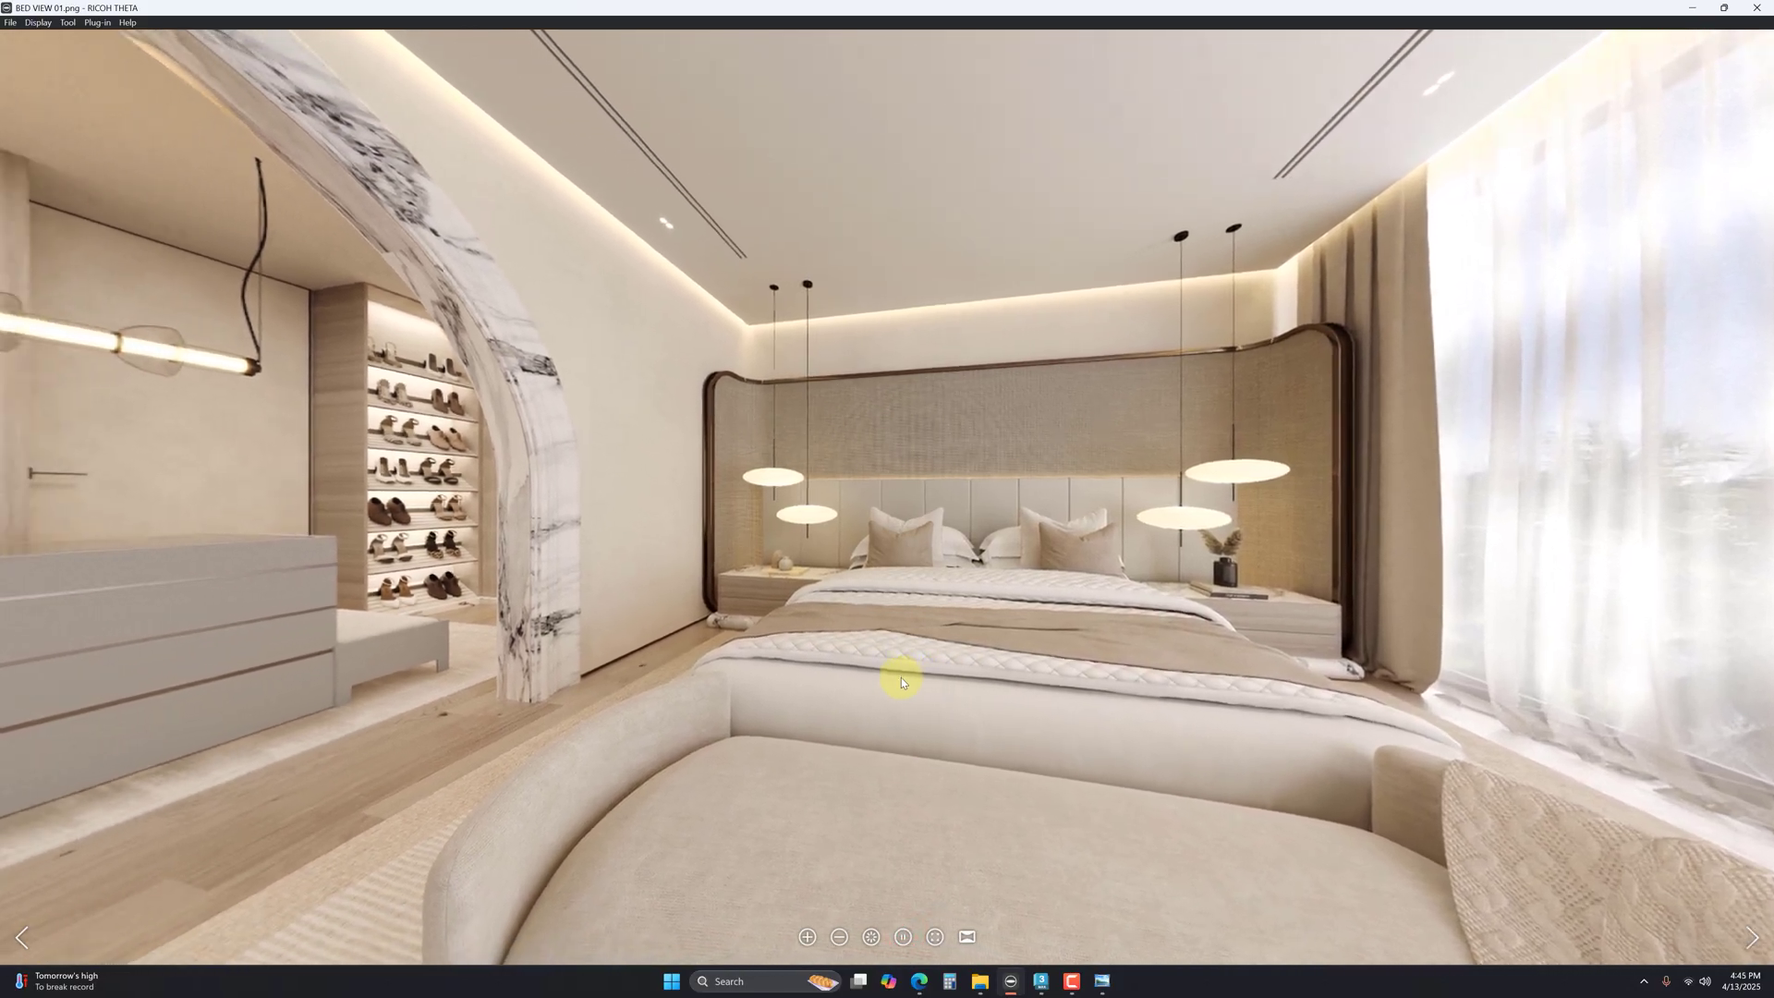
mouse_move(781, 765)
mouse_down()
mouse_move(911, 151)
mouse_move(1386, 705)
mouse_up()
drag(642, 218, 1362, 550)
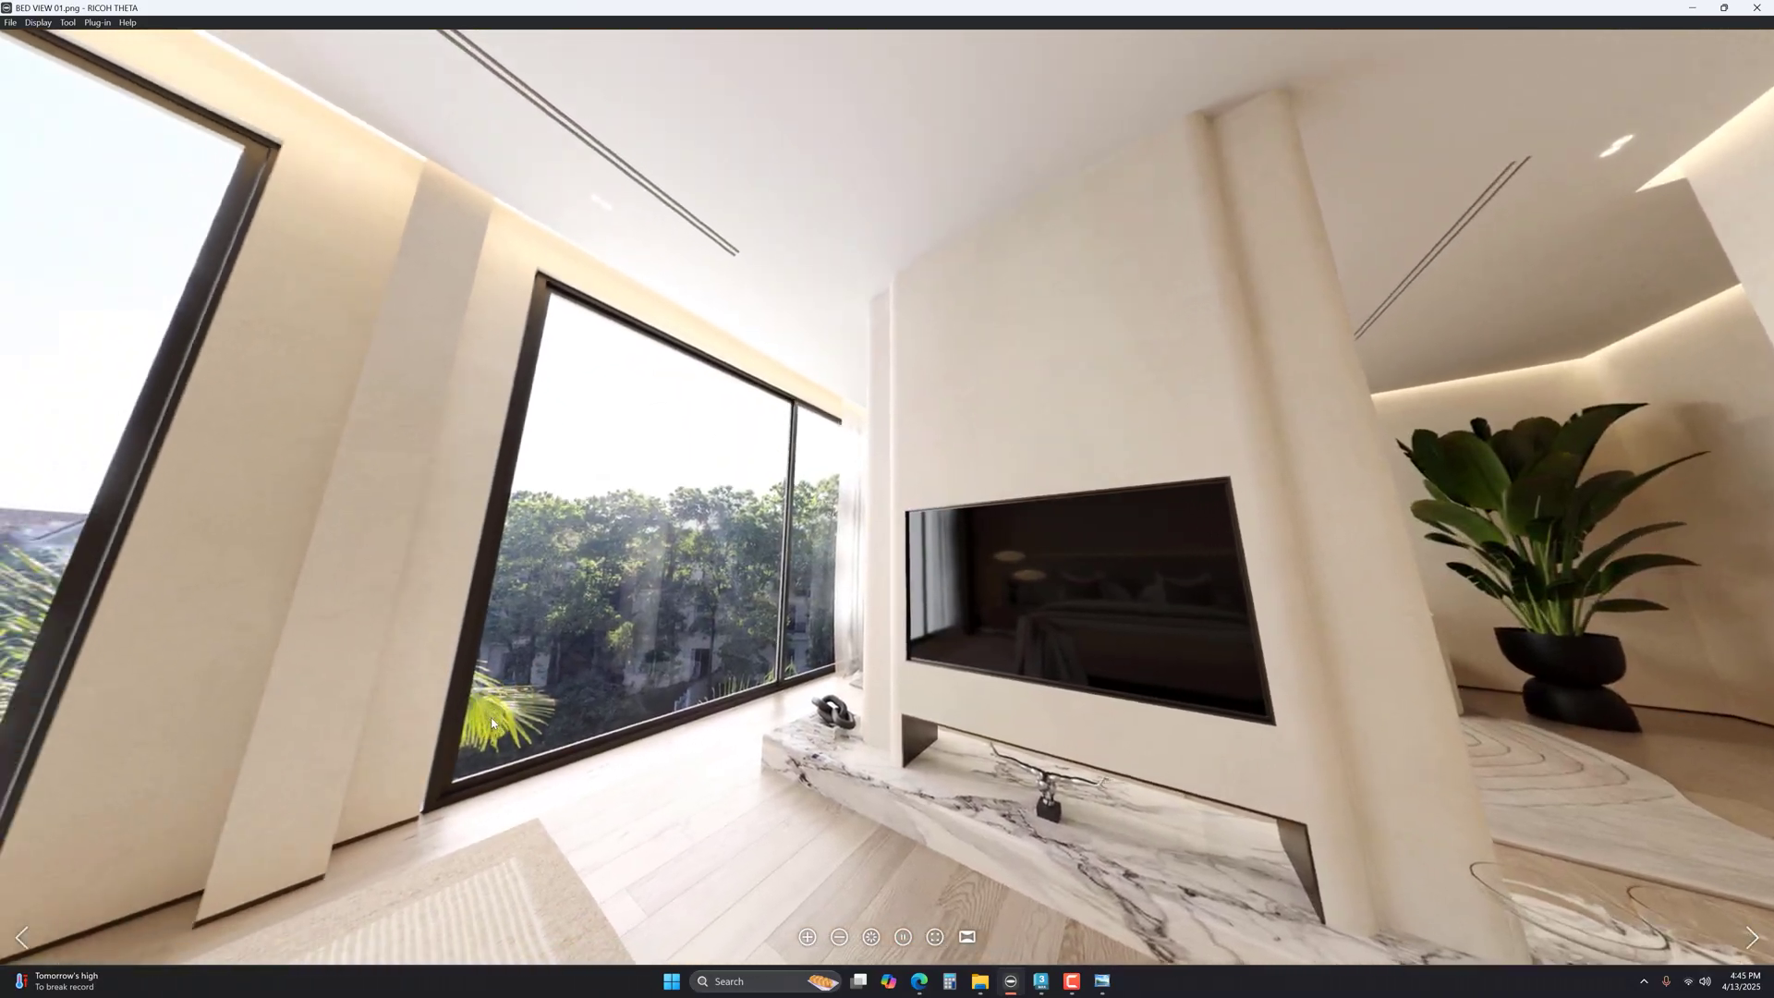
drag(509, 720, 837, 600)
drag(455, 485, 1161, 563)
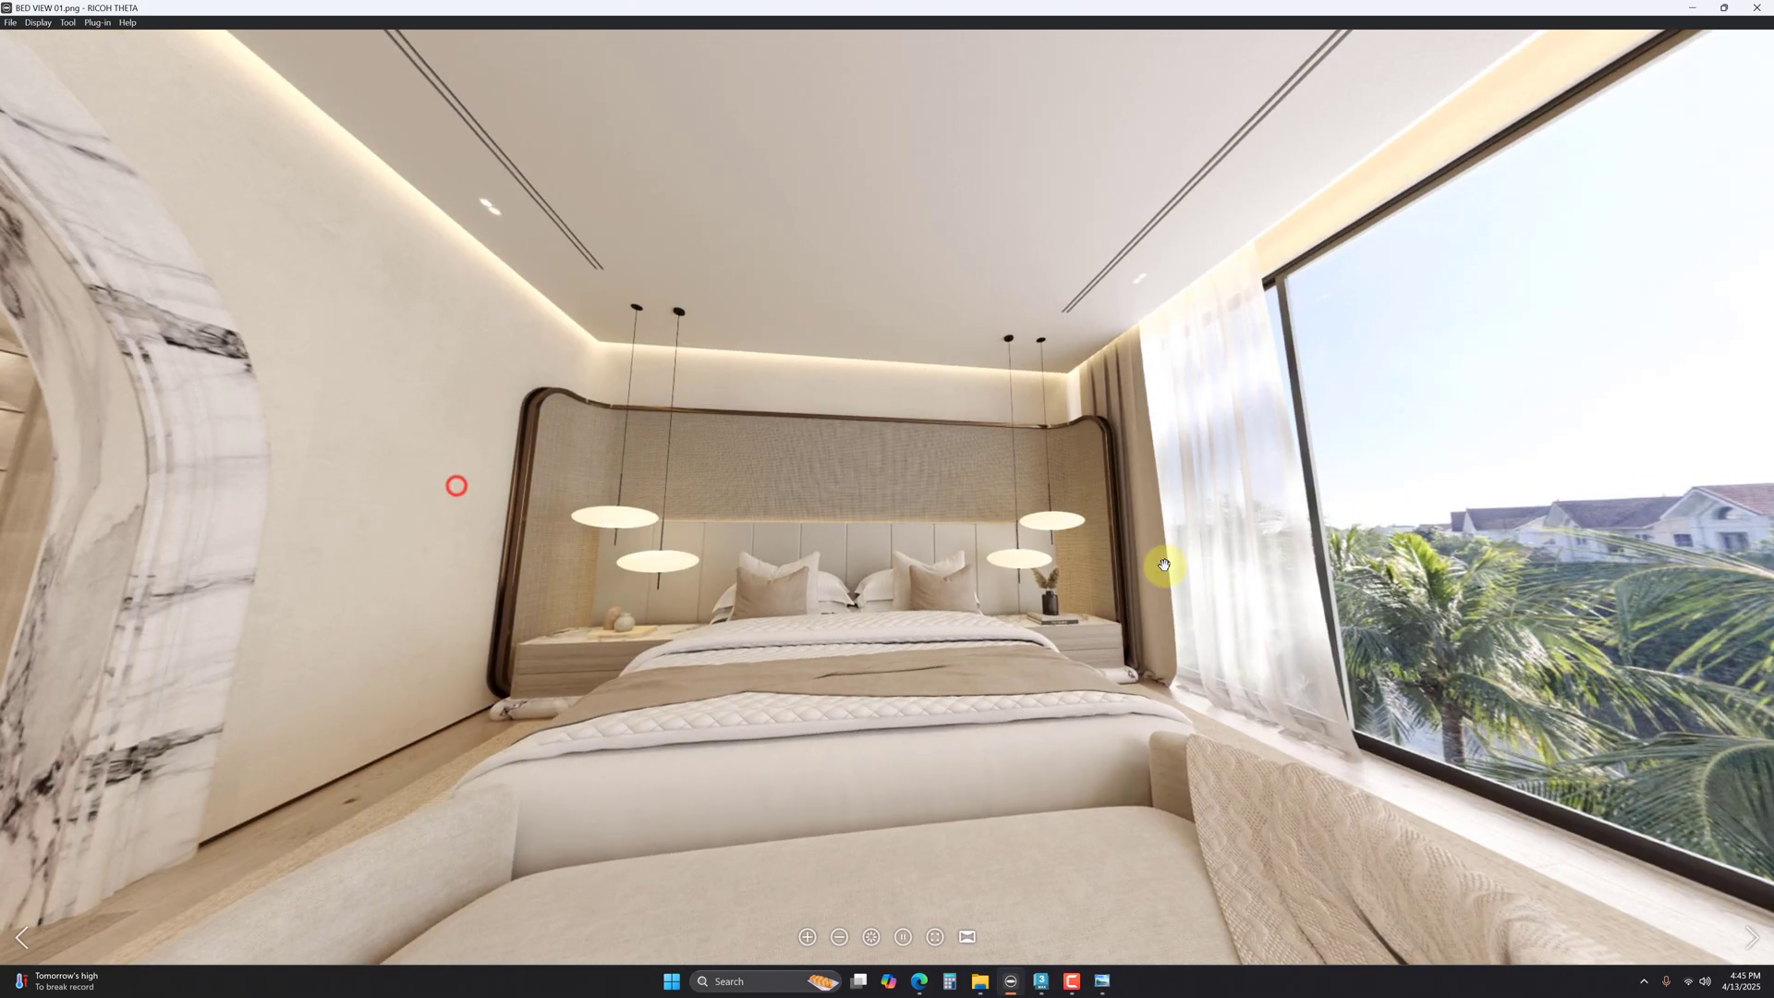
drag(831, 766, 977, 619)
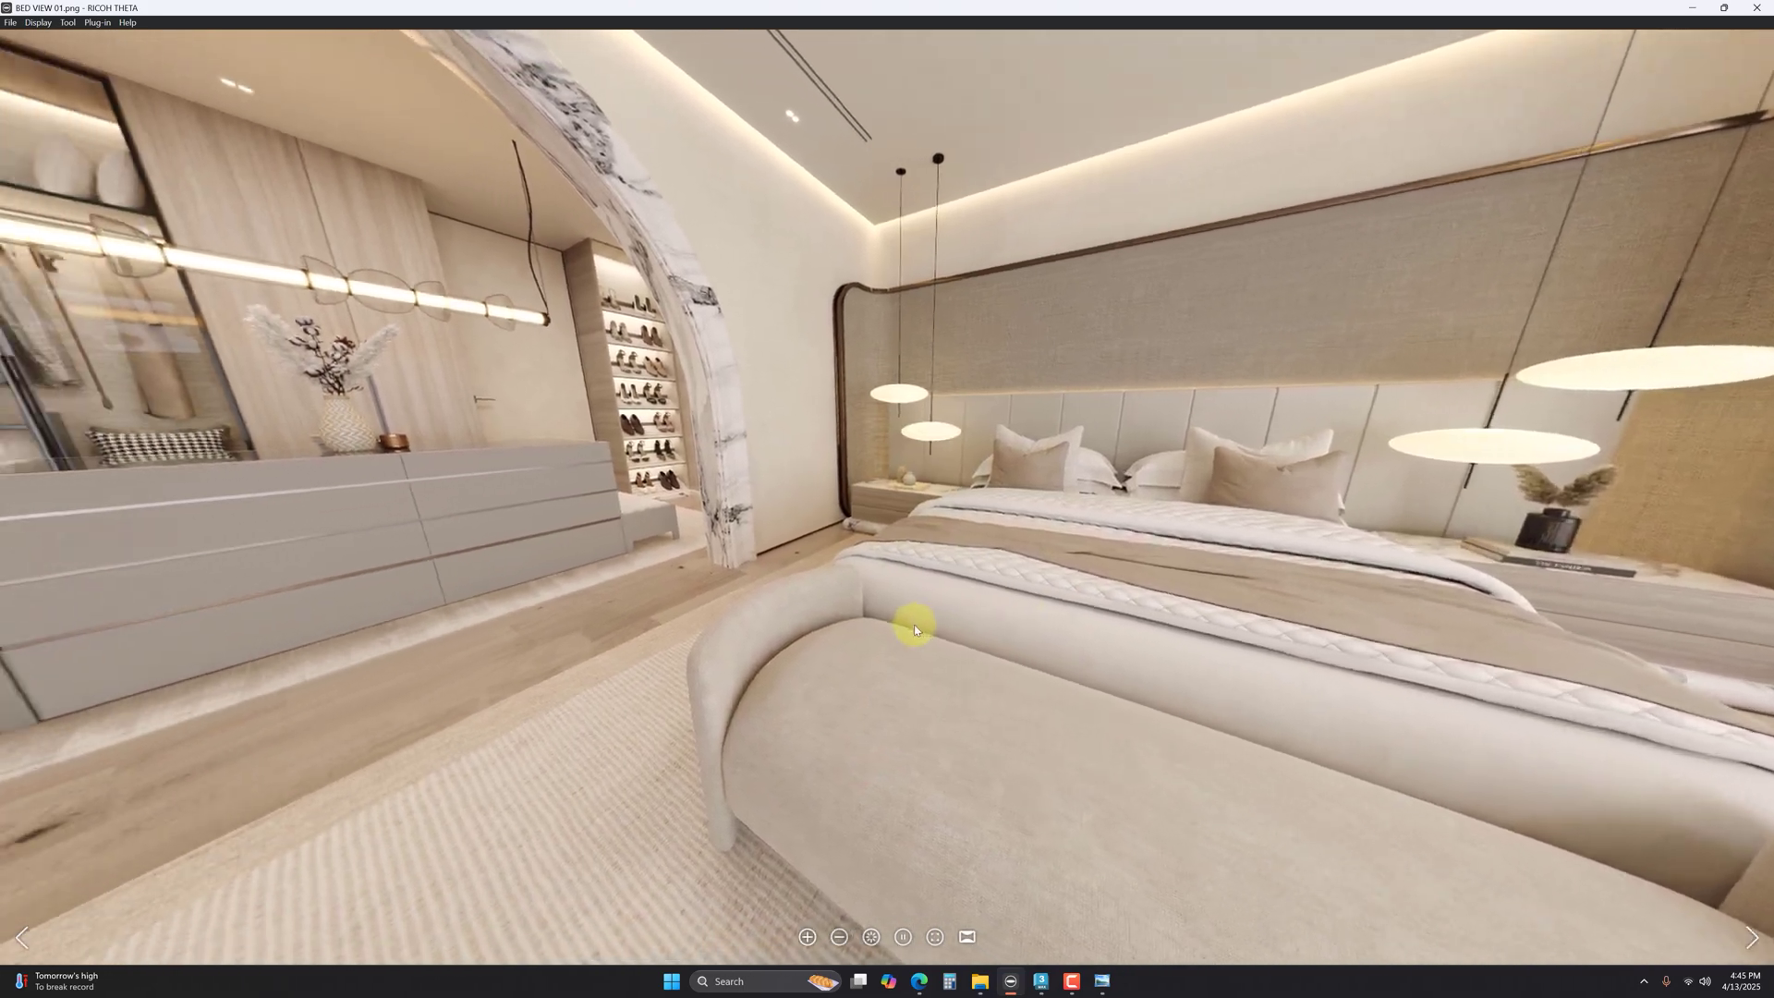
mouse_move(650, 503)
mouse_down()
mouse_move(724, 579)
mouse_move(735, 731)
mouse_up()
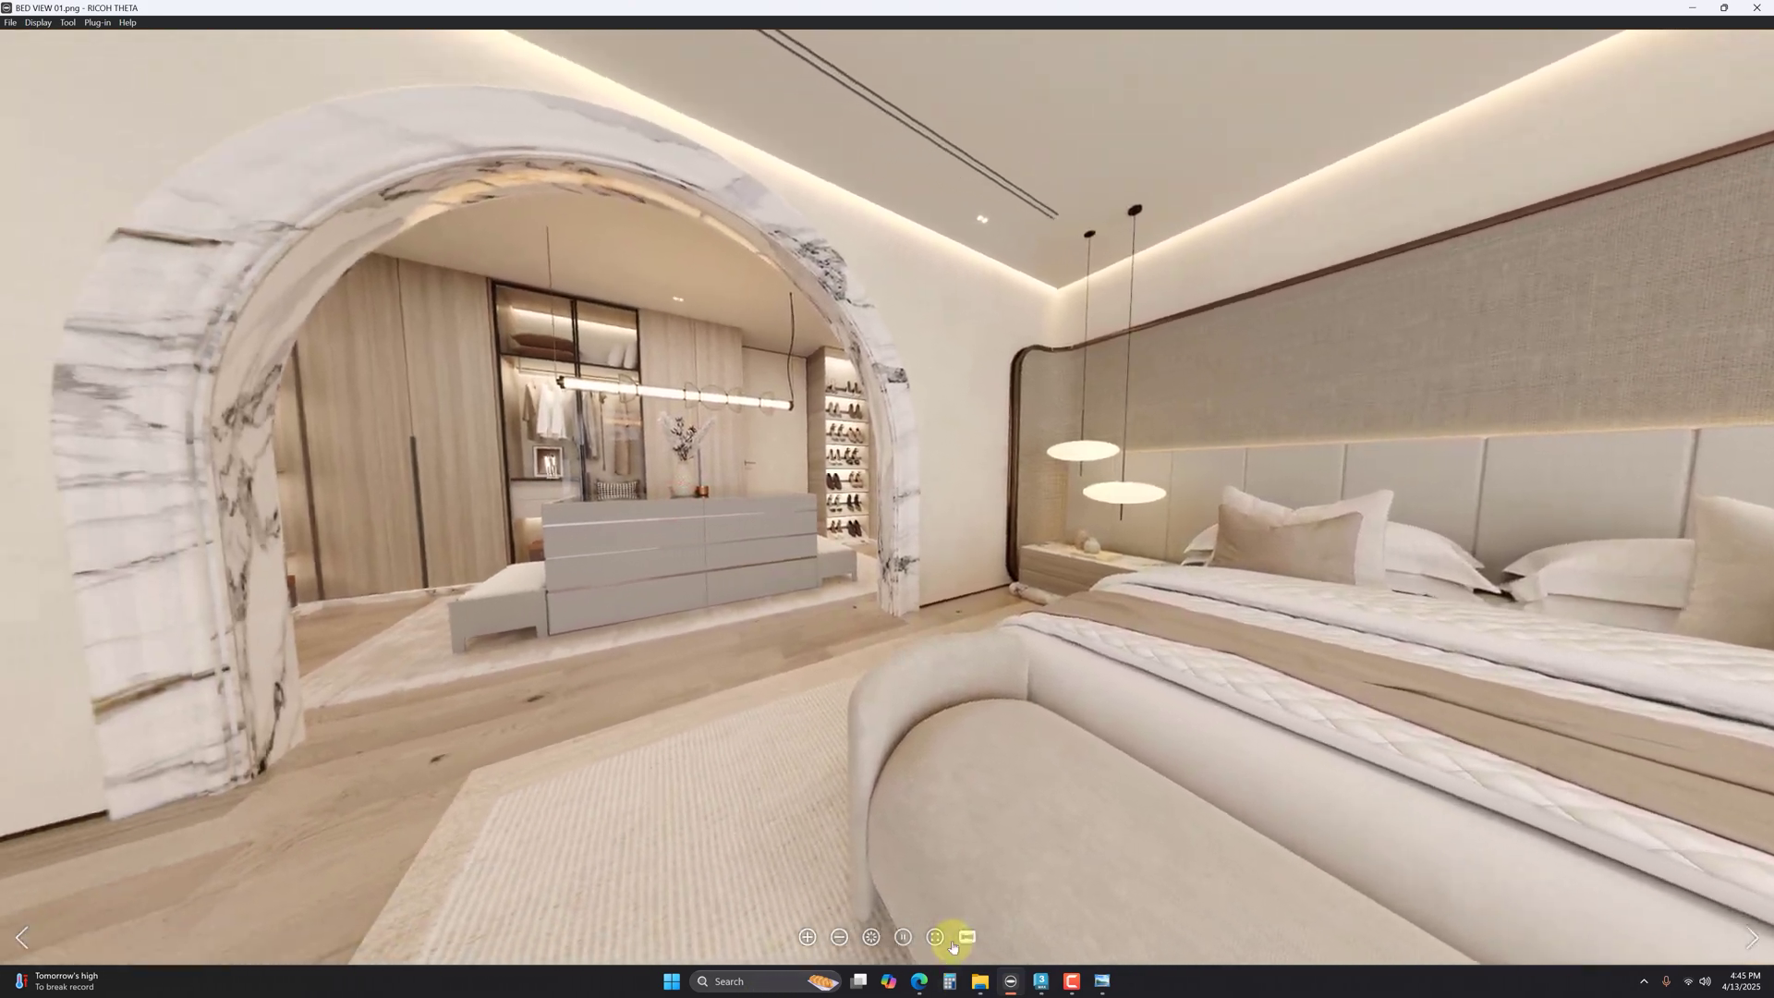
Step: Load WINDOW VIEW.png from the PS folder into the RICOH THETA viewer and display it in flat perspective
click(980, 981)
click(447, 312)
drag(758, 201, 952, 449)
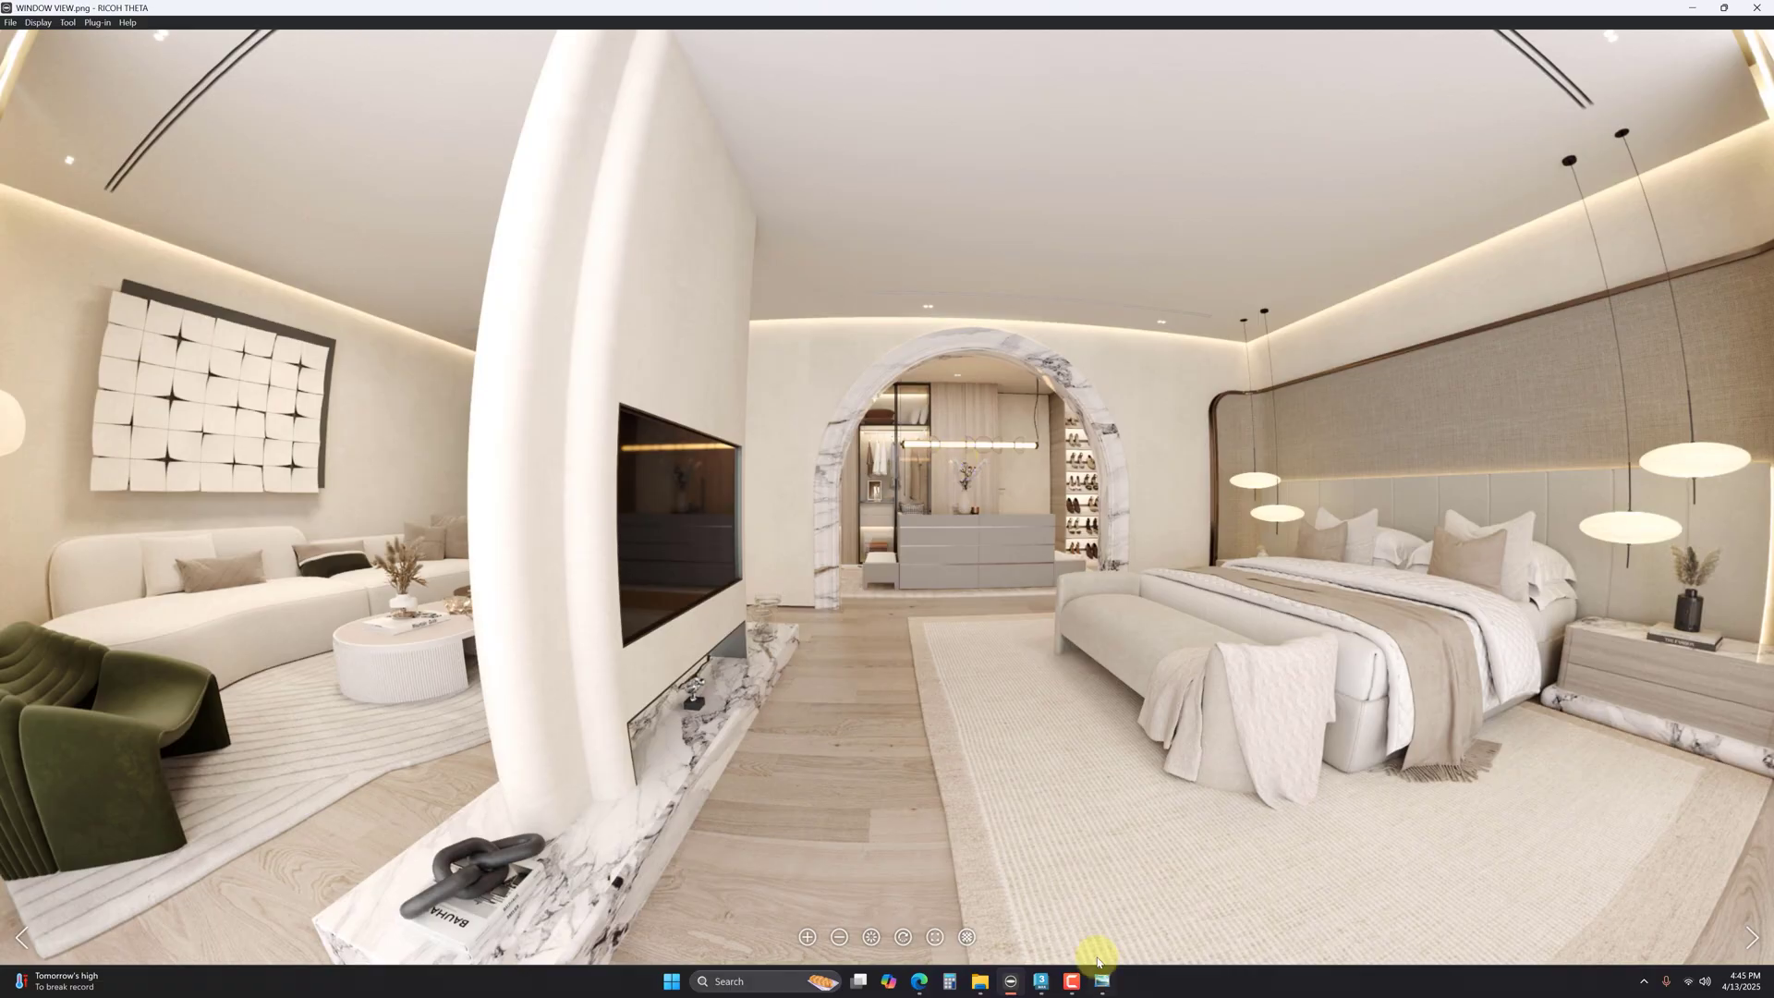
click(967, 937)
Step: Examine the window view panorama around the sitting area, TV wall, bed and floor, and start its automatic rotation
drag(772, 468, 1177, 463)
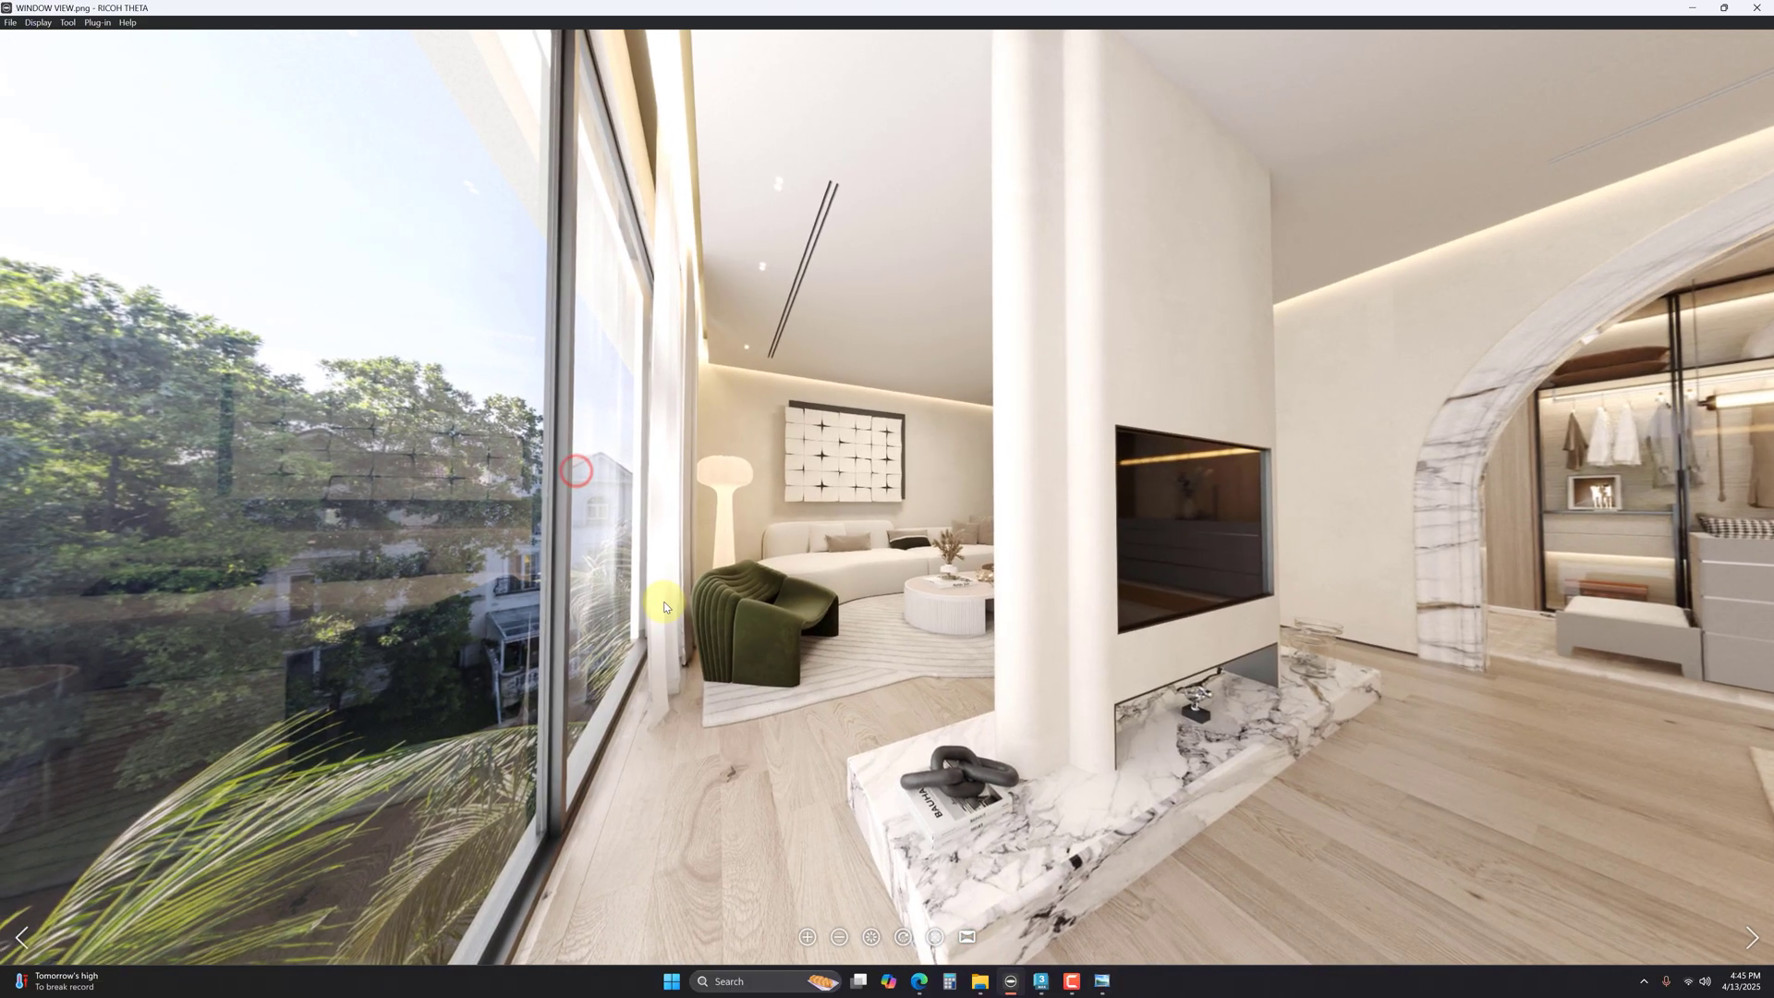
drag(666, 484, 1267, 583)
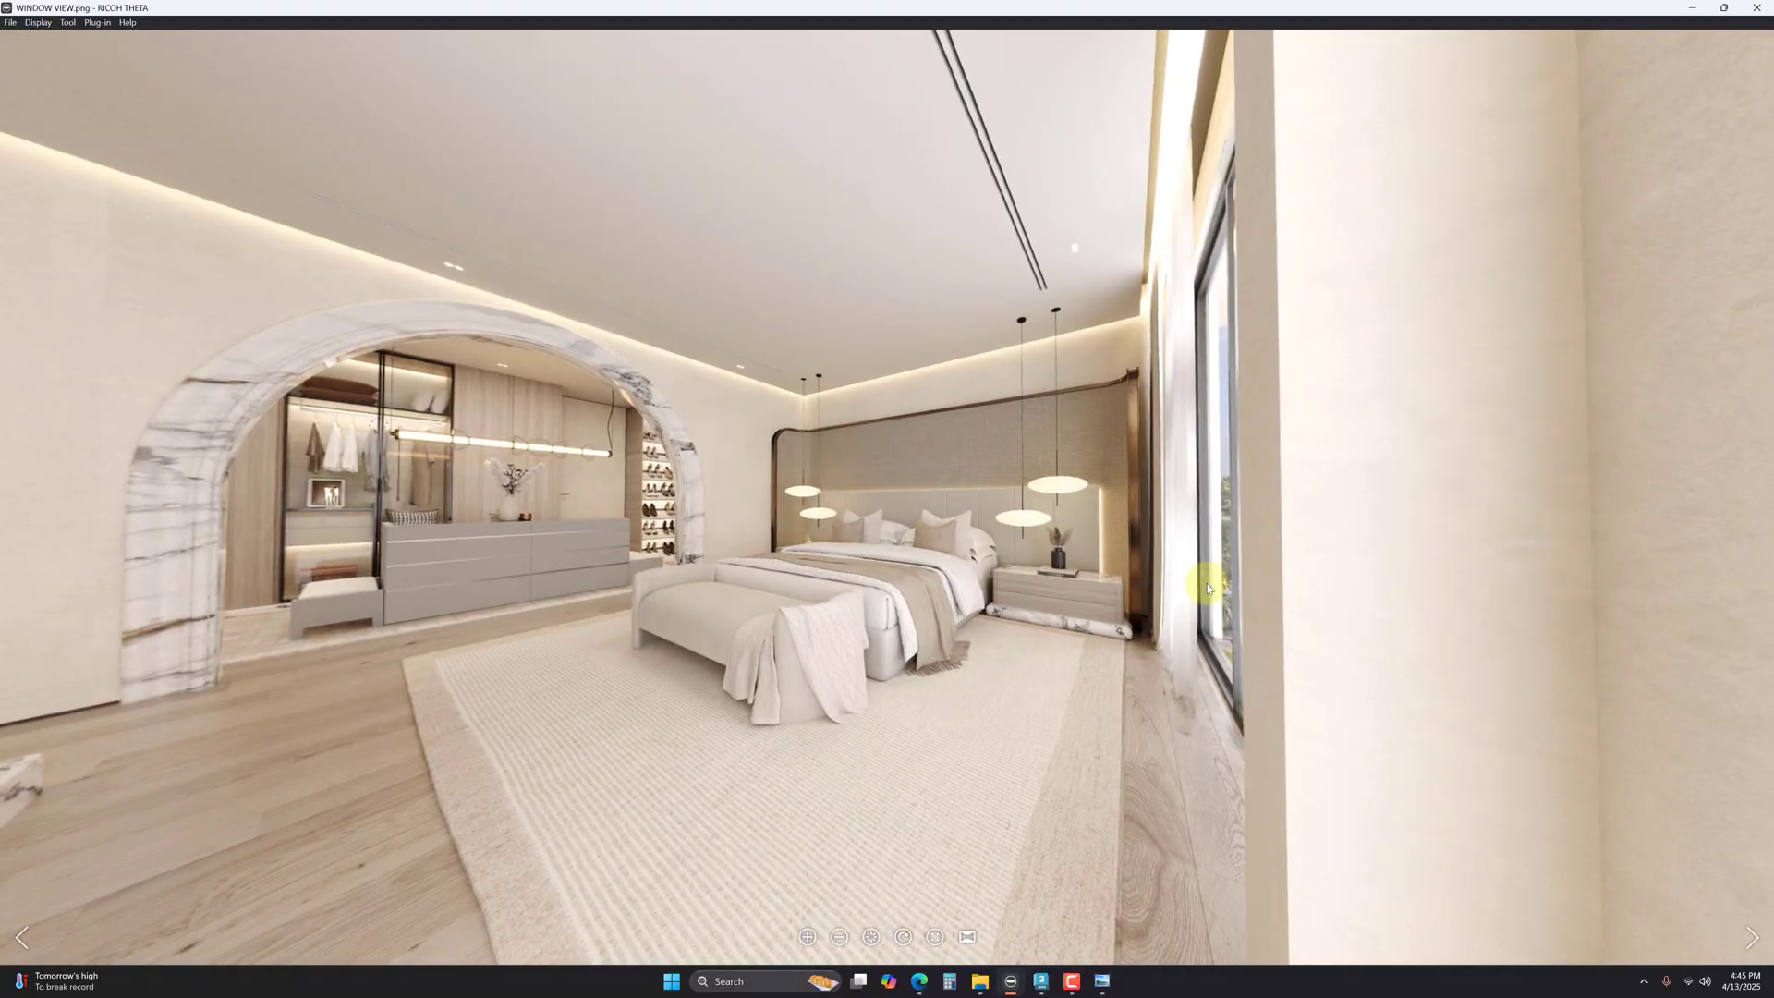
drag(390, 734, 507, 667)
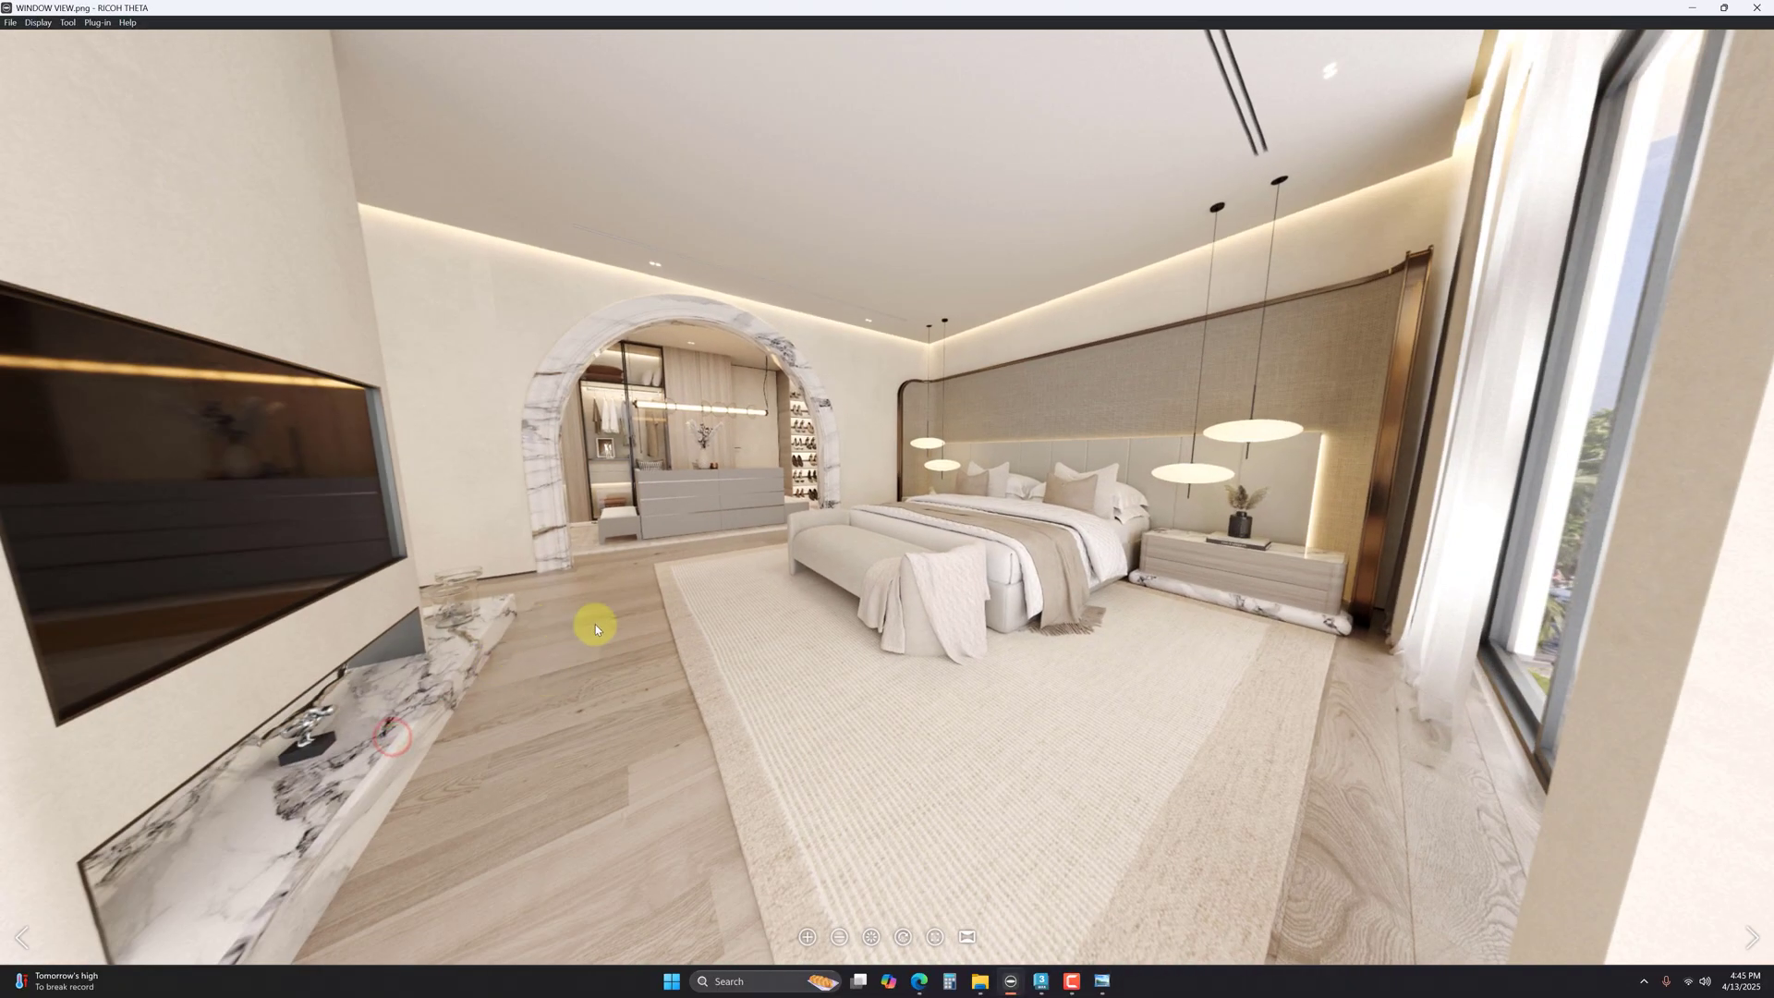
drag(840, 650, 740, 773)
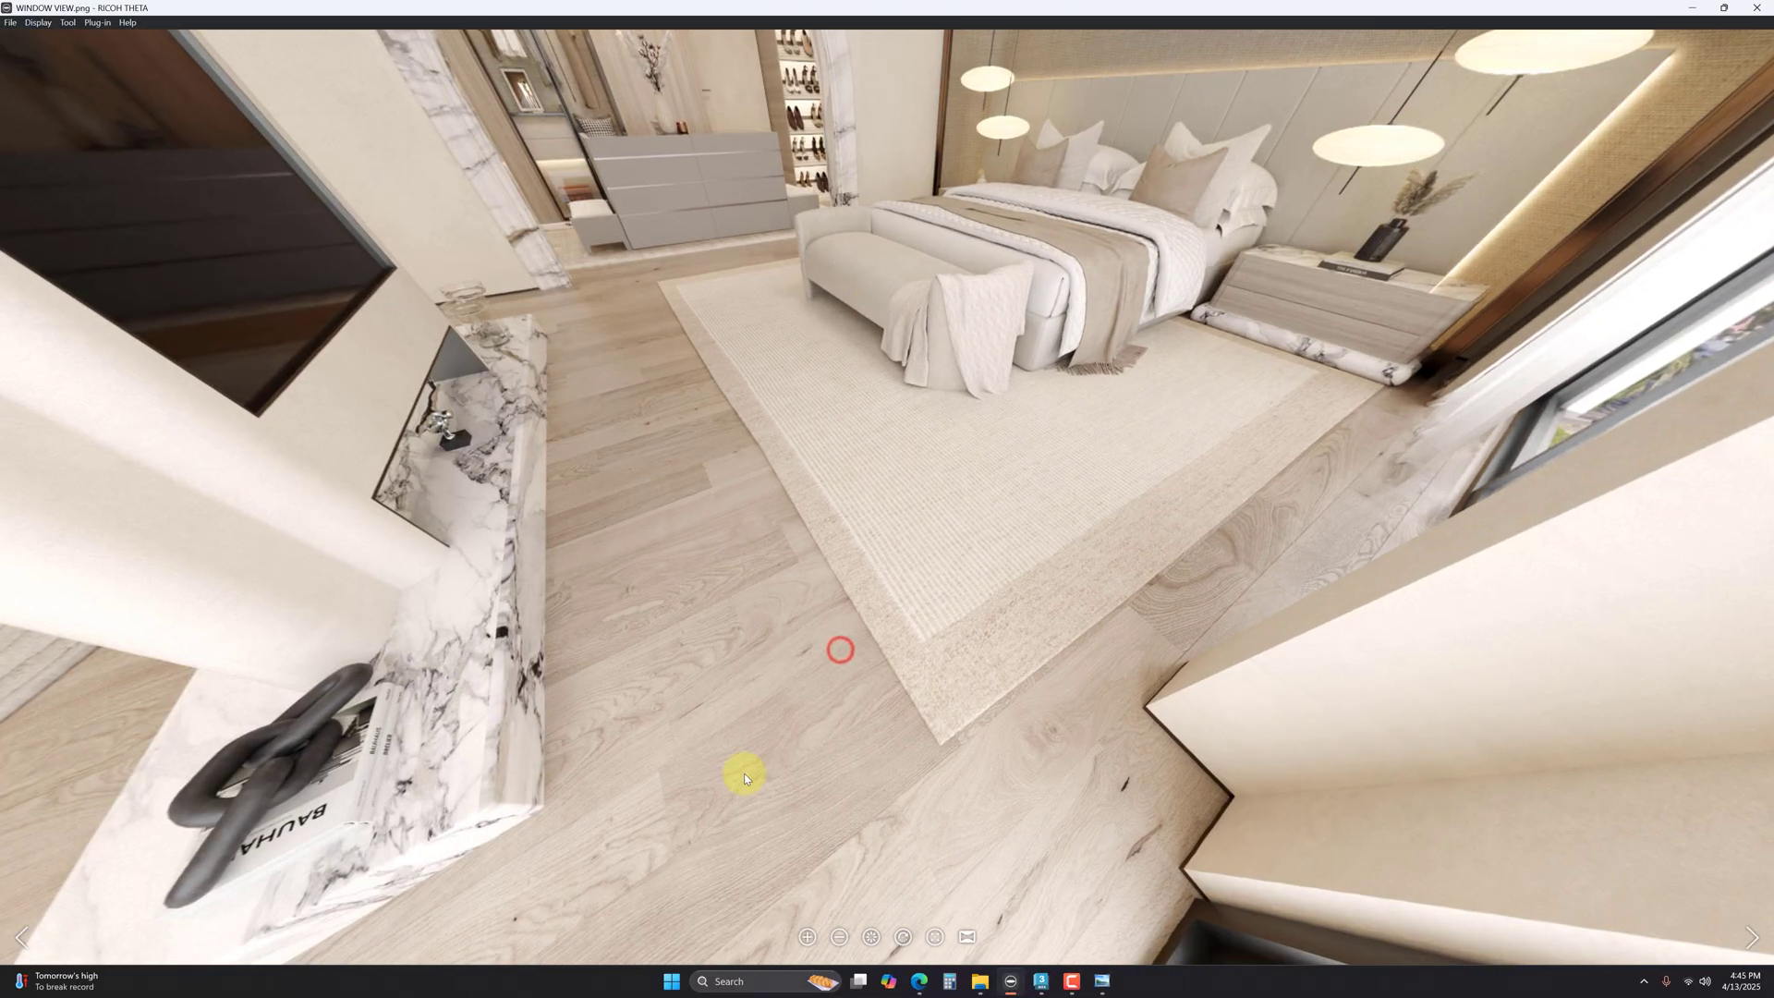
drag(828, 712, 931, 722)
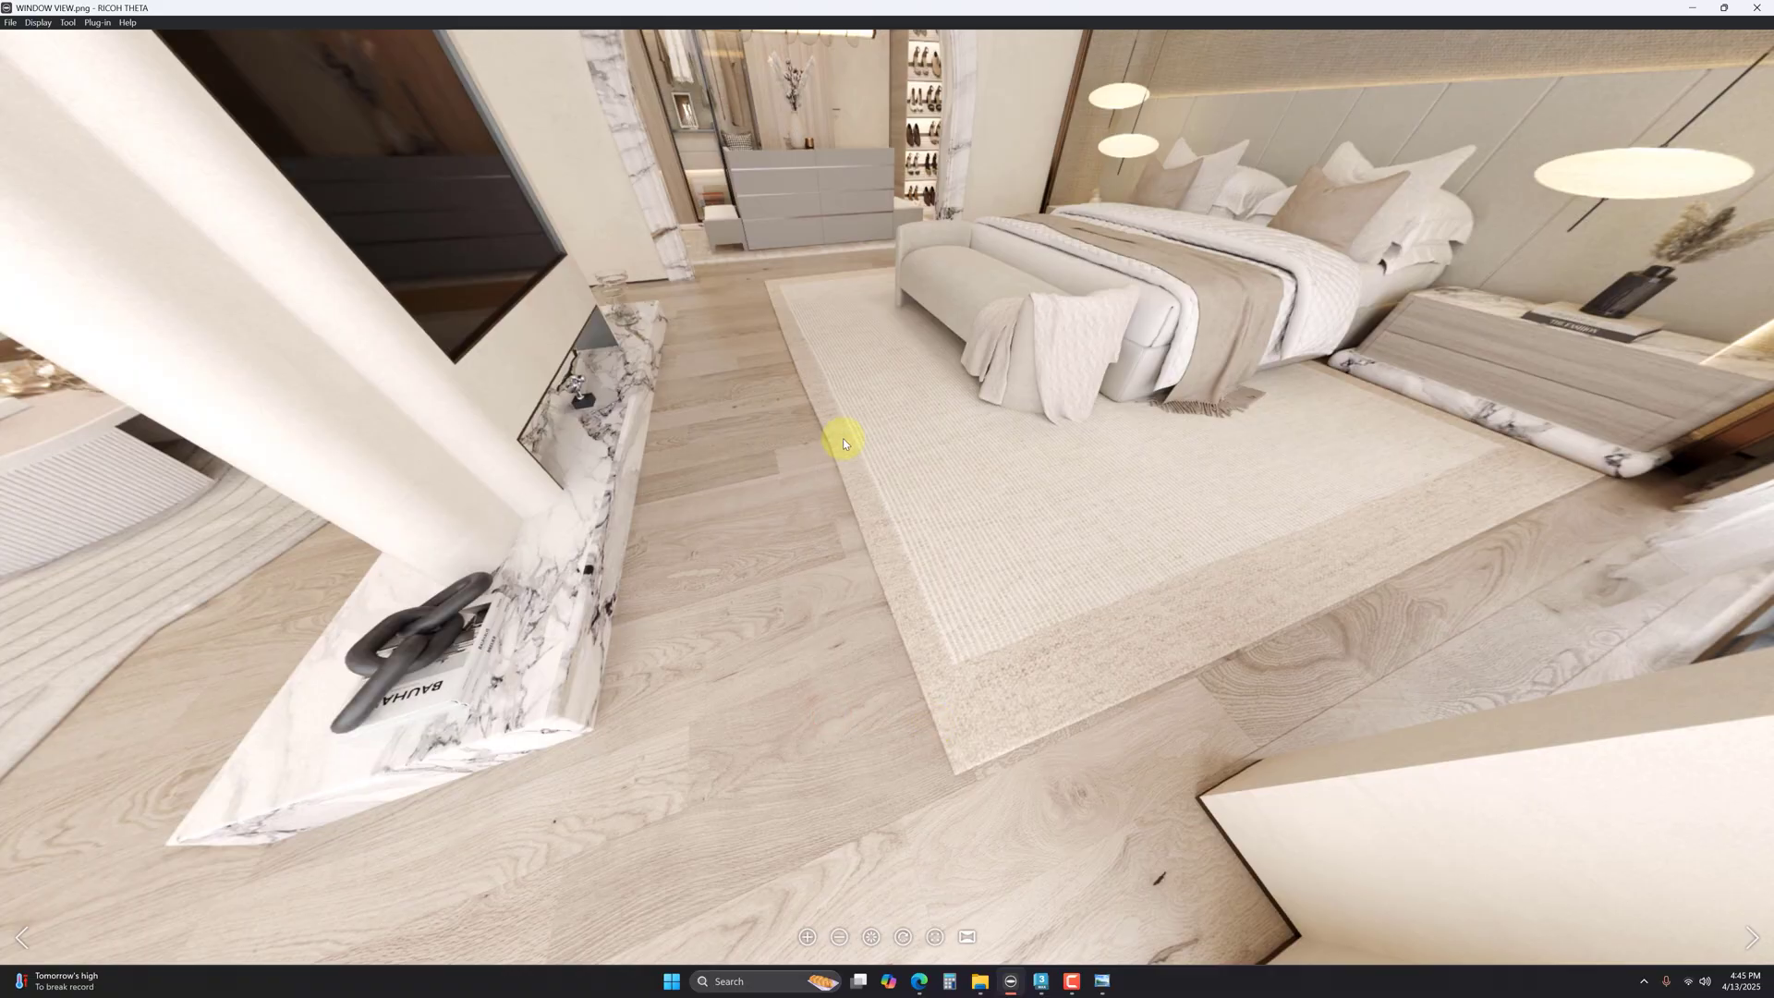
drag(842, 359, 657, 431)
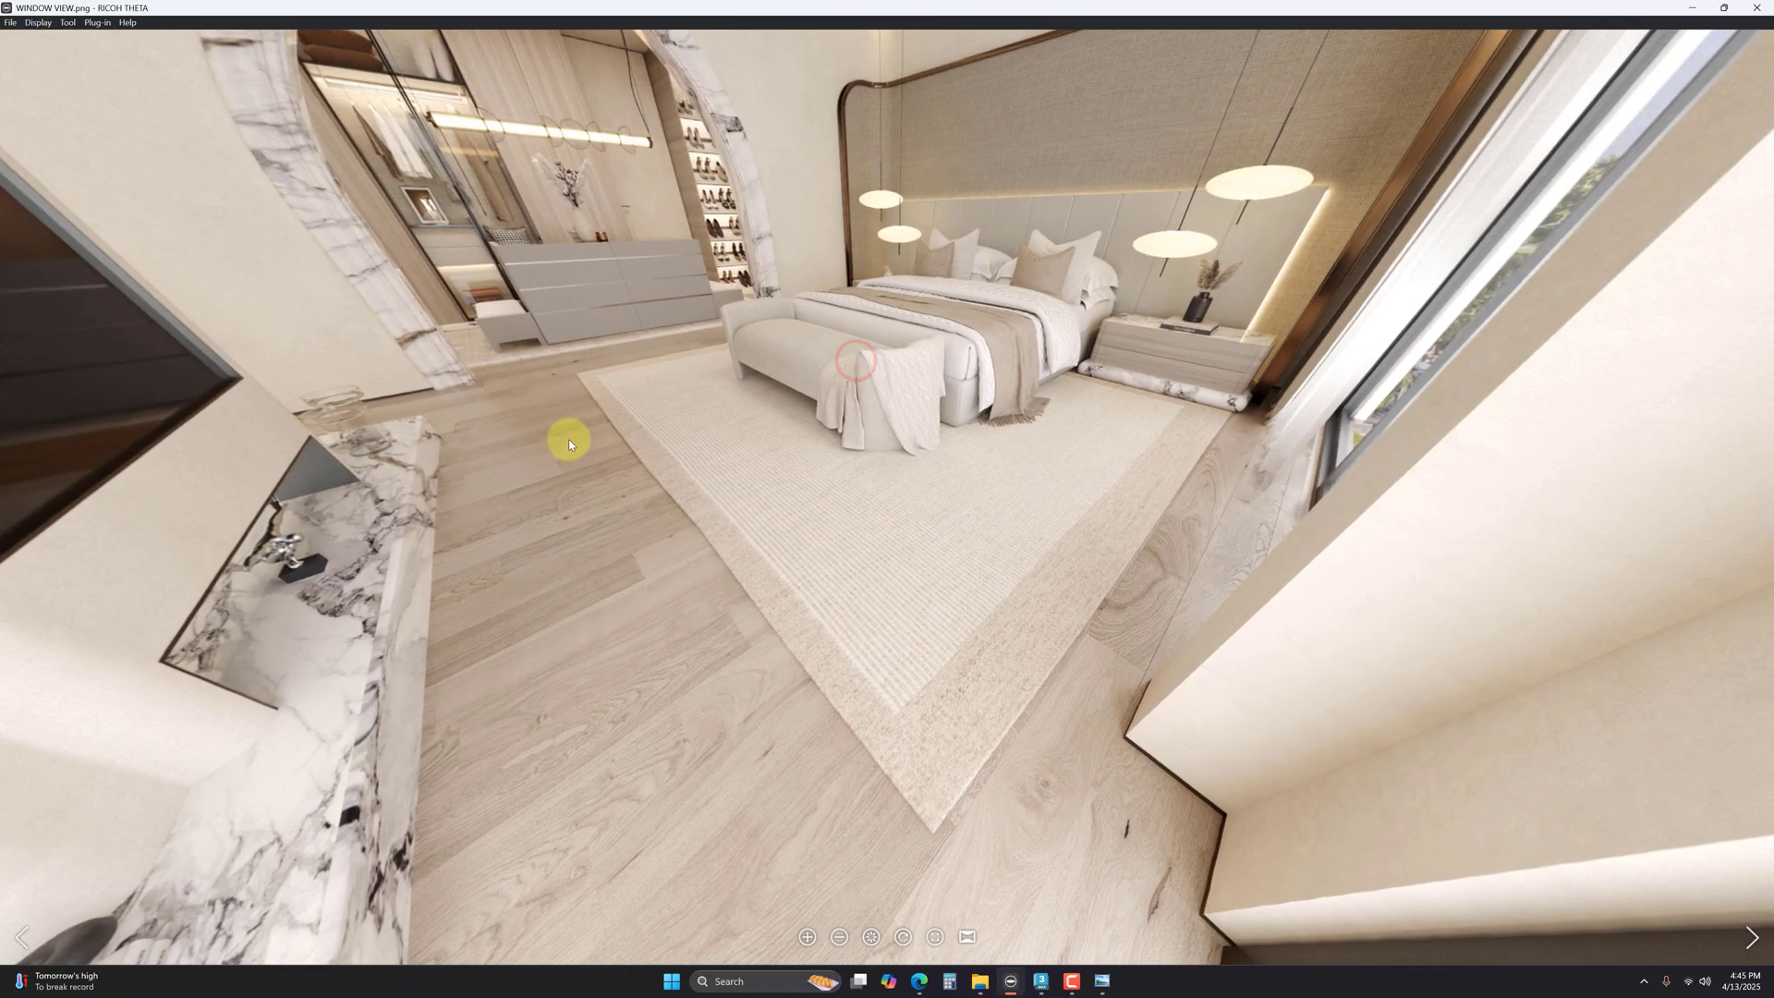
drag(961, 708, 1144, 650)
mouse_move(866, 617)
mouse_down()
mouse_move(624, 603)
mouse_move(819, 602)
mouse_move(900, 629)
mouse_up()
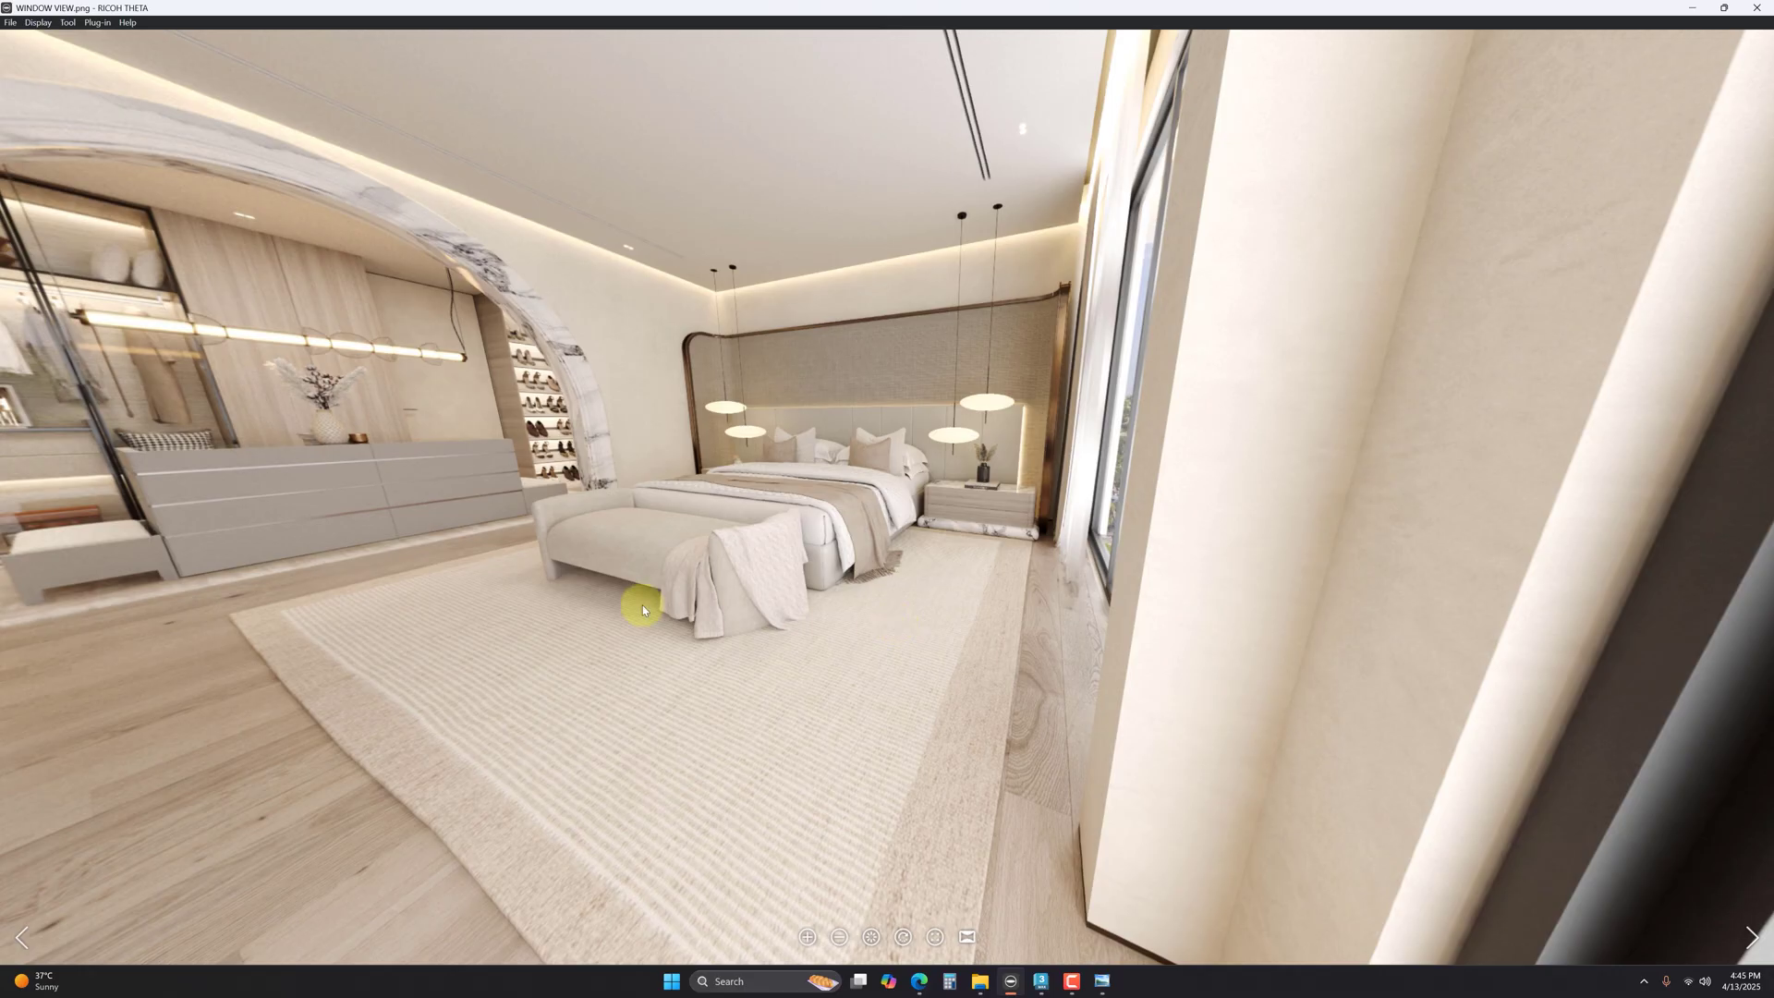
drag(510, 502, 705, 547)
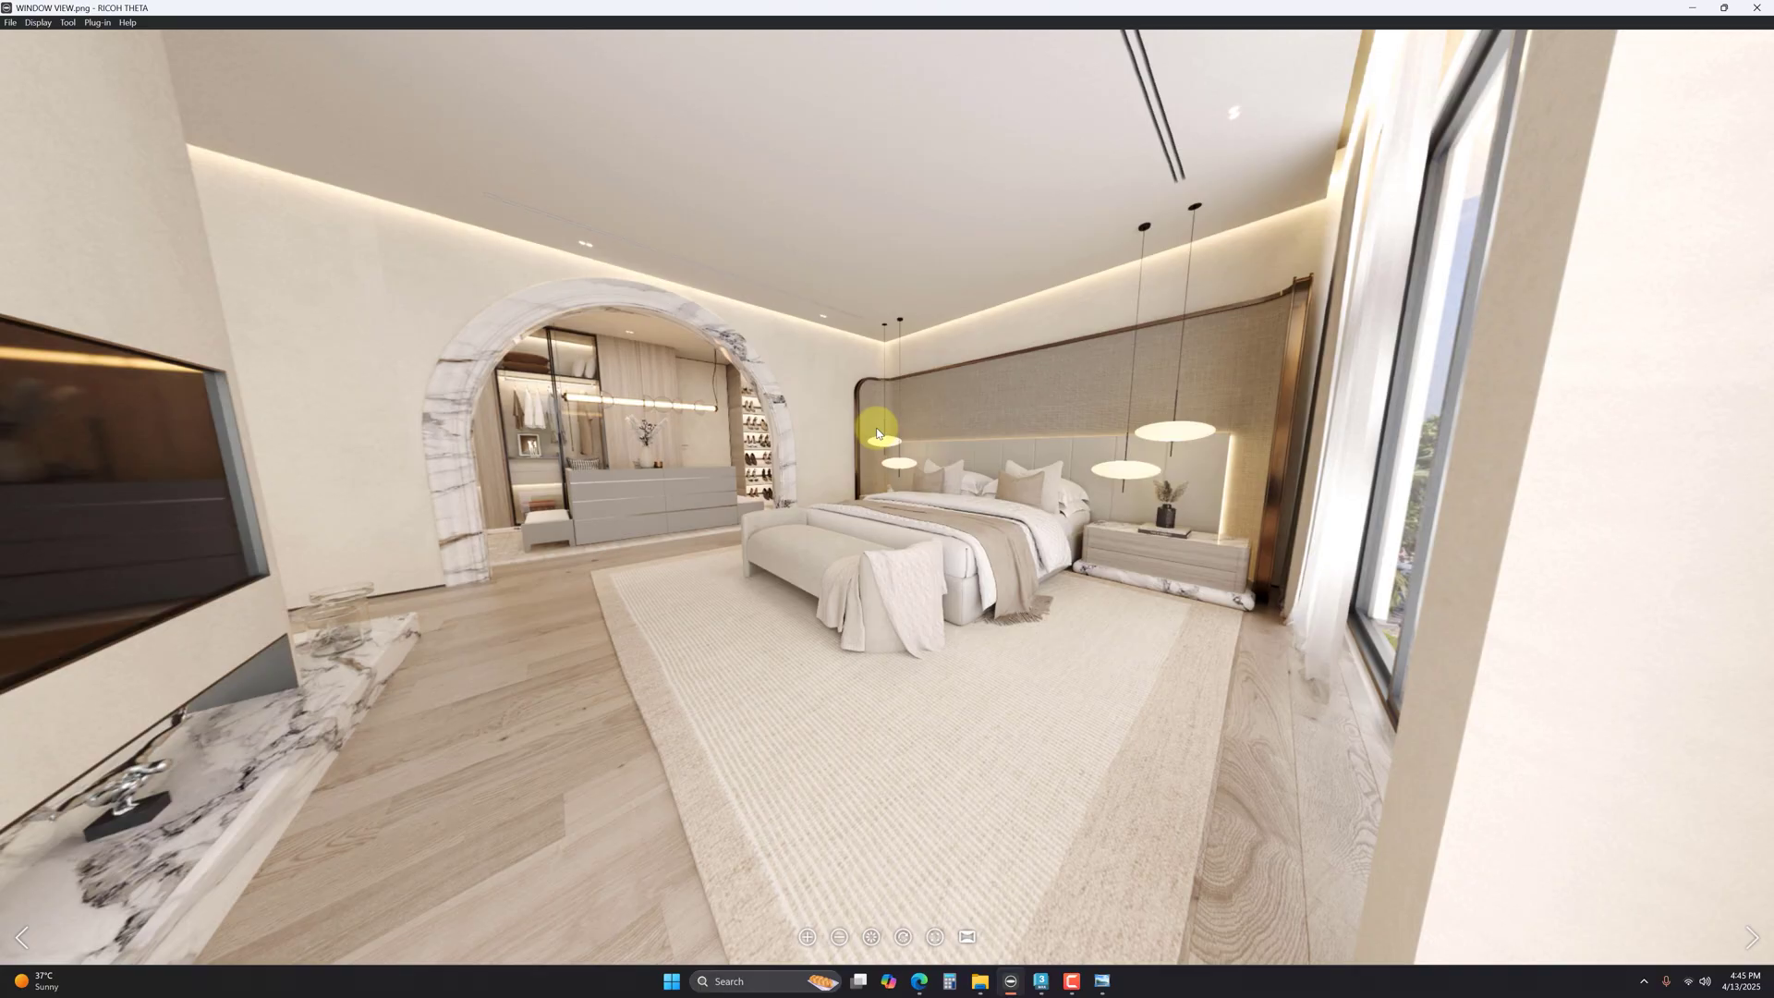
click(904, 938)
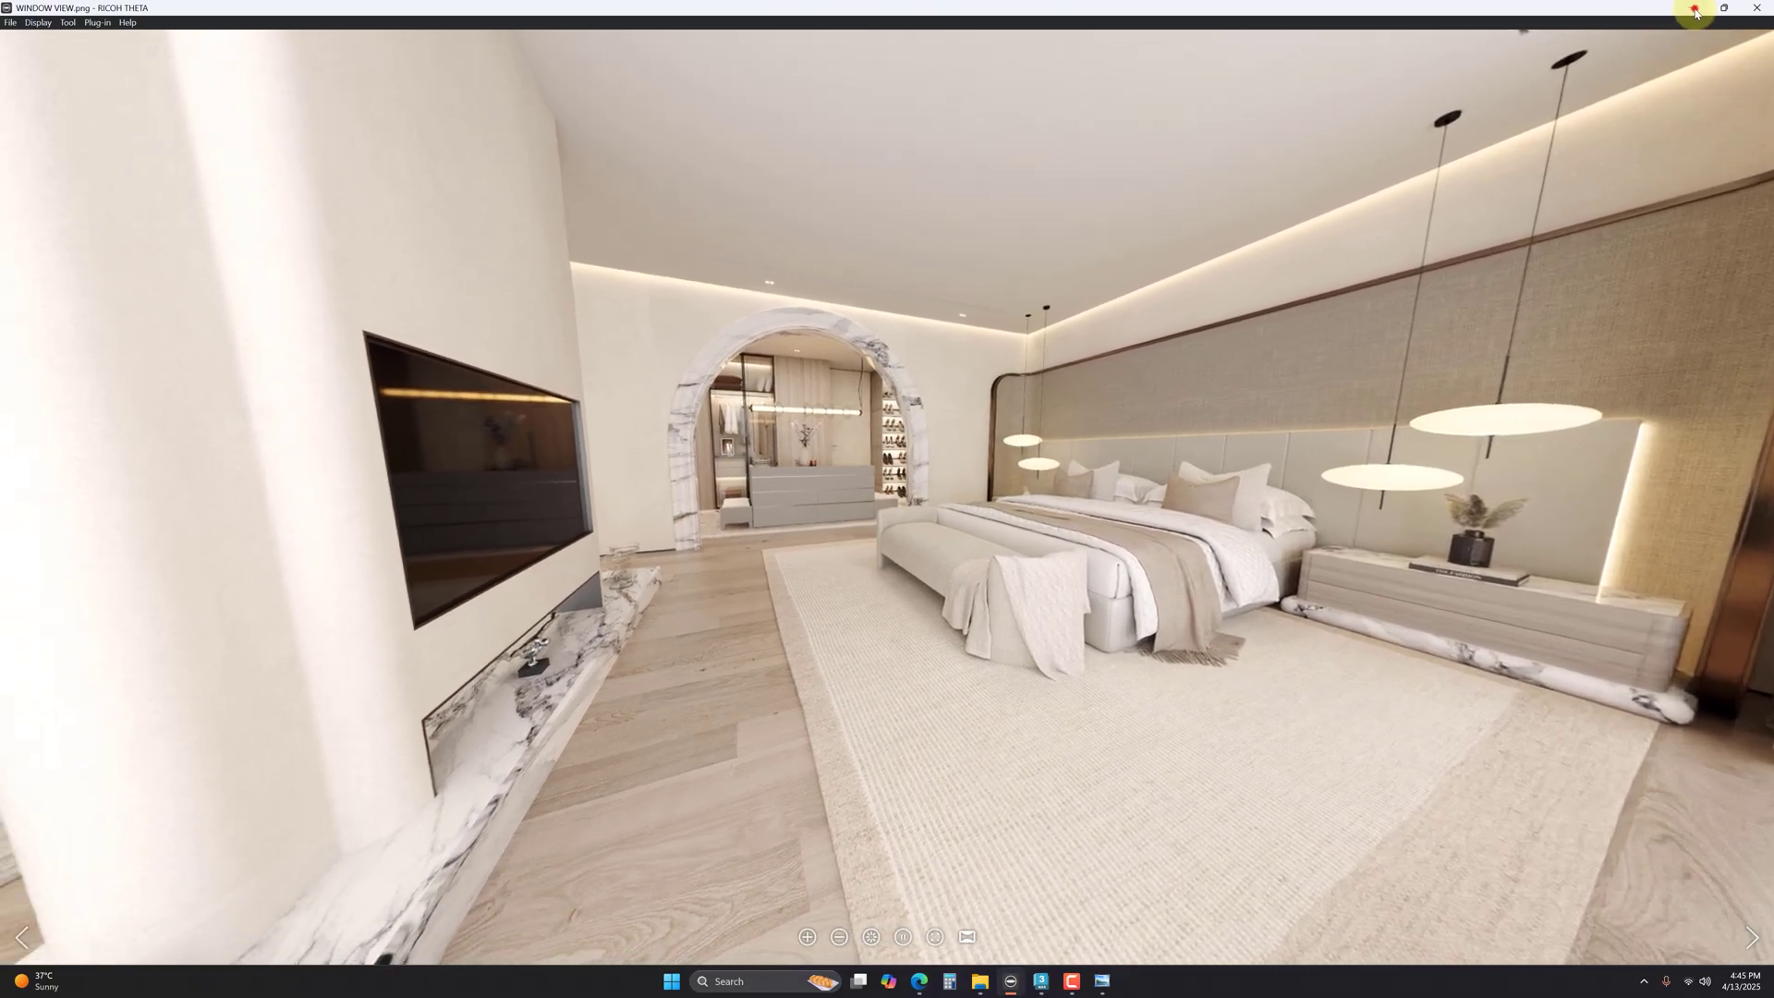
Step: Minimize the panorama viewer, switch to the Edge browser, search the web for panoee and open Panoee's features page
click(1696, 13)
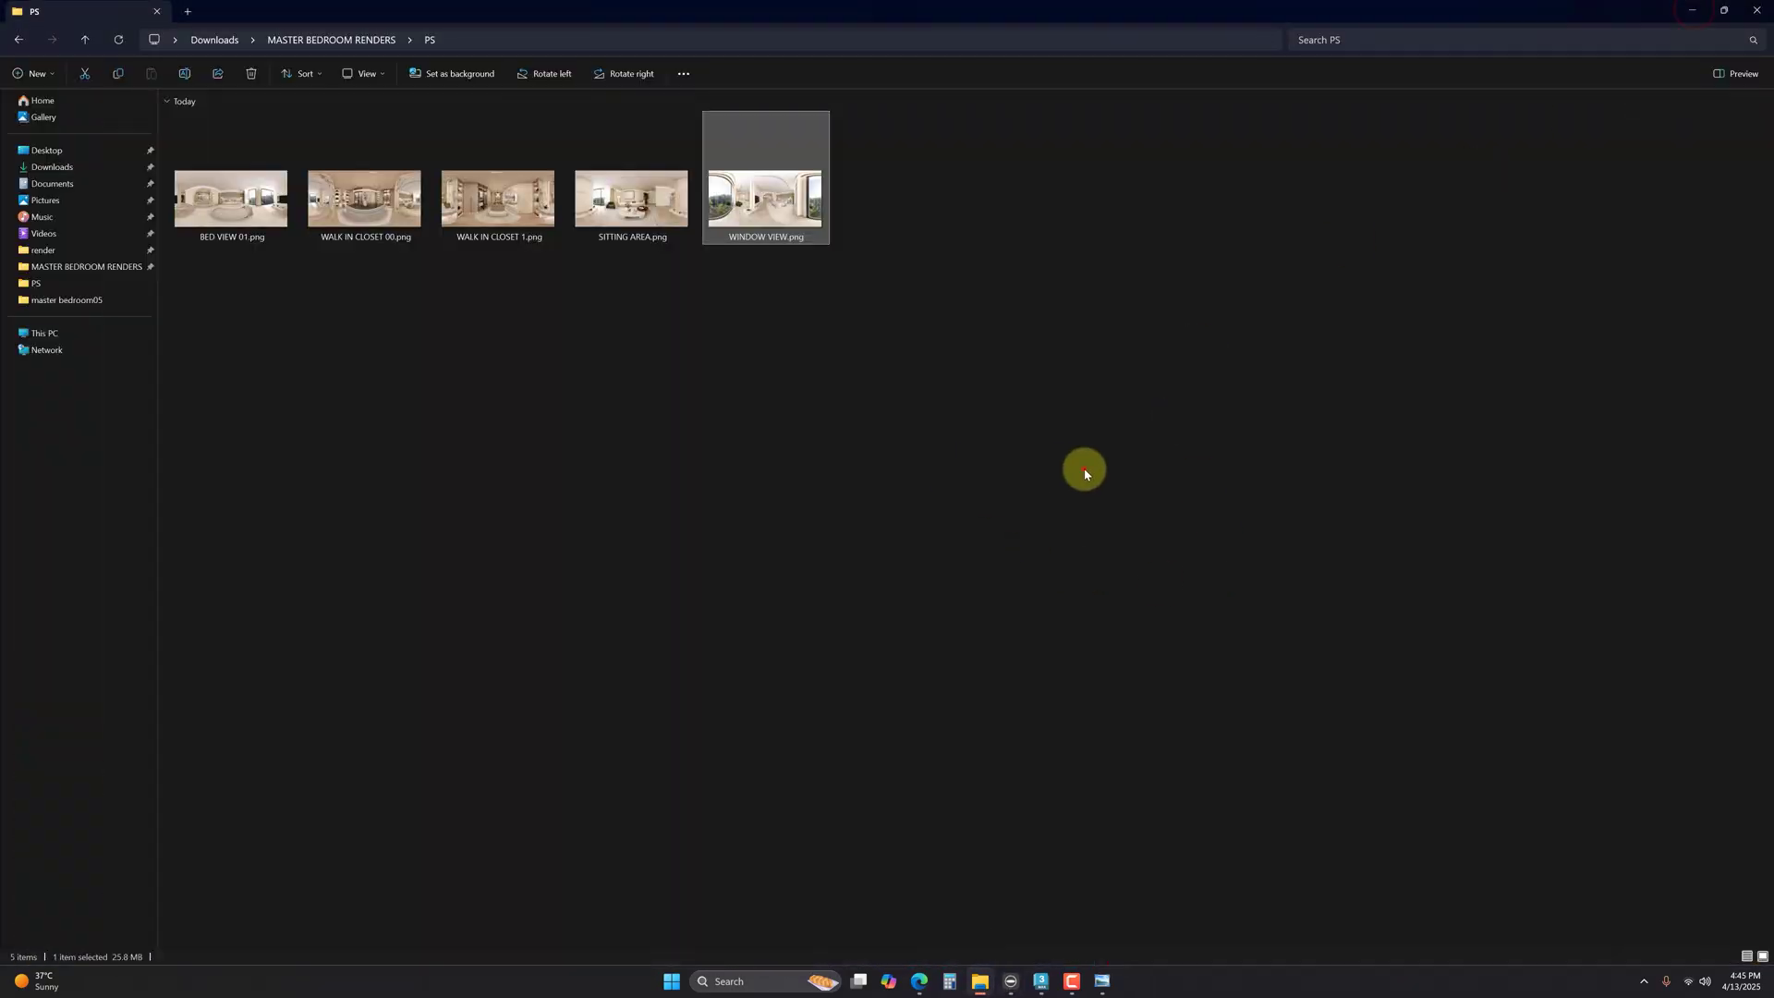
click(1084, 469)
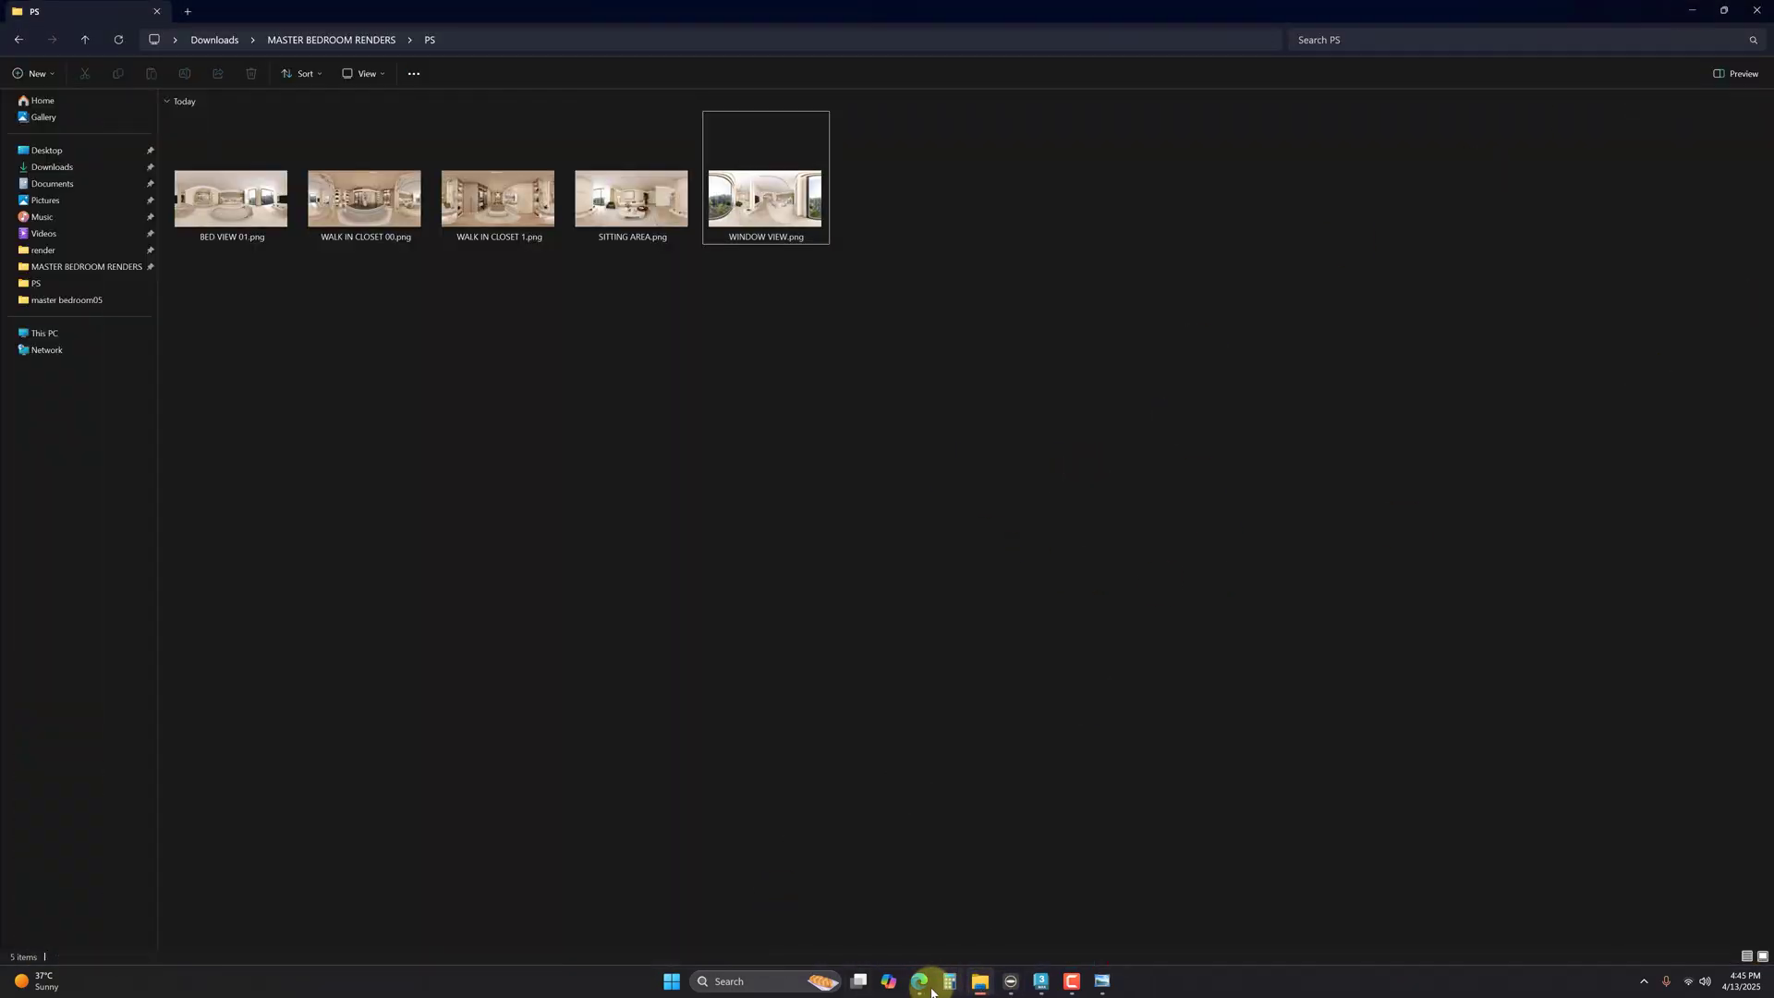
mouse_move(919, 982)
click(845, 913)
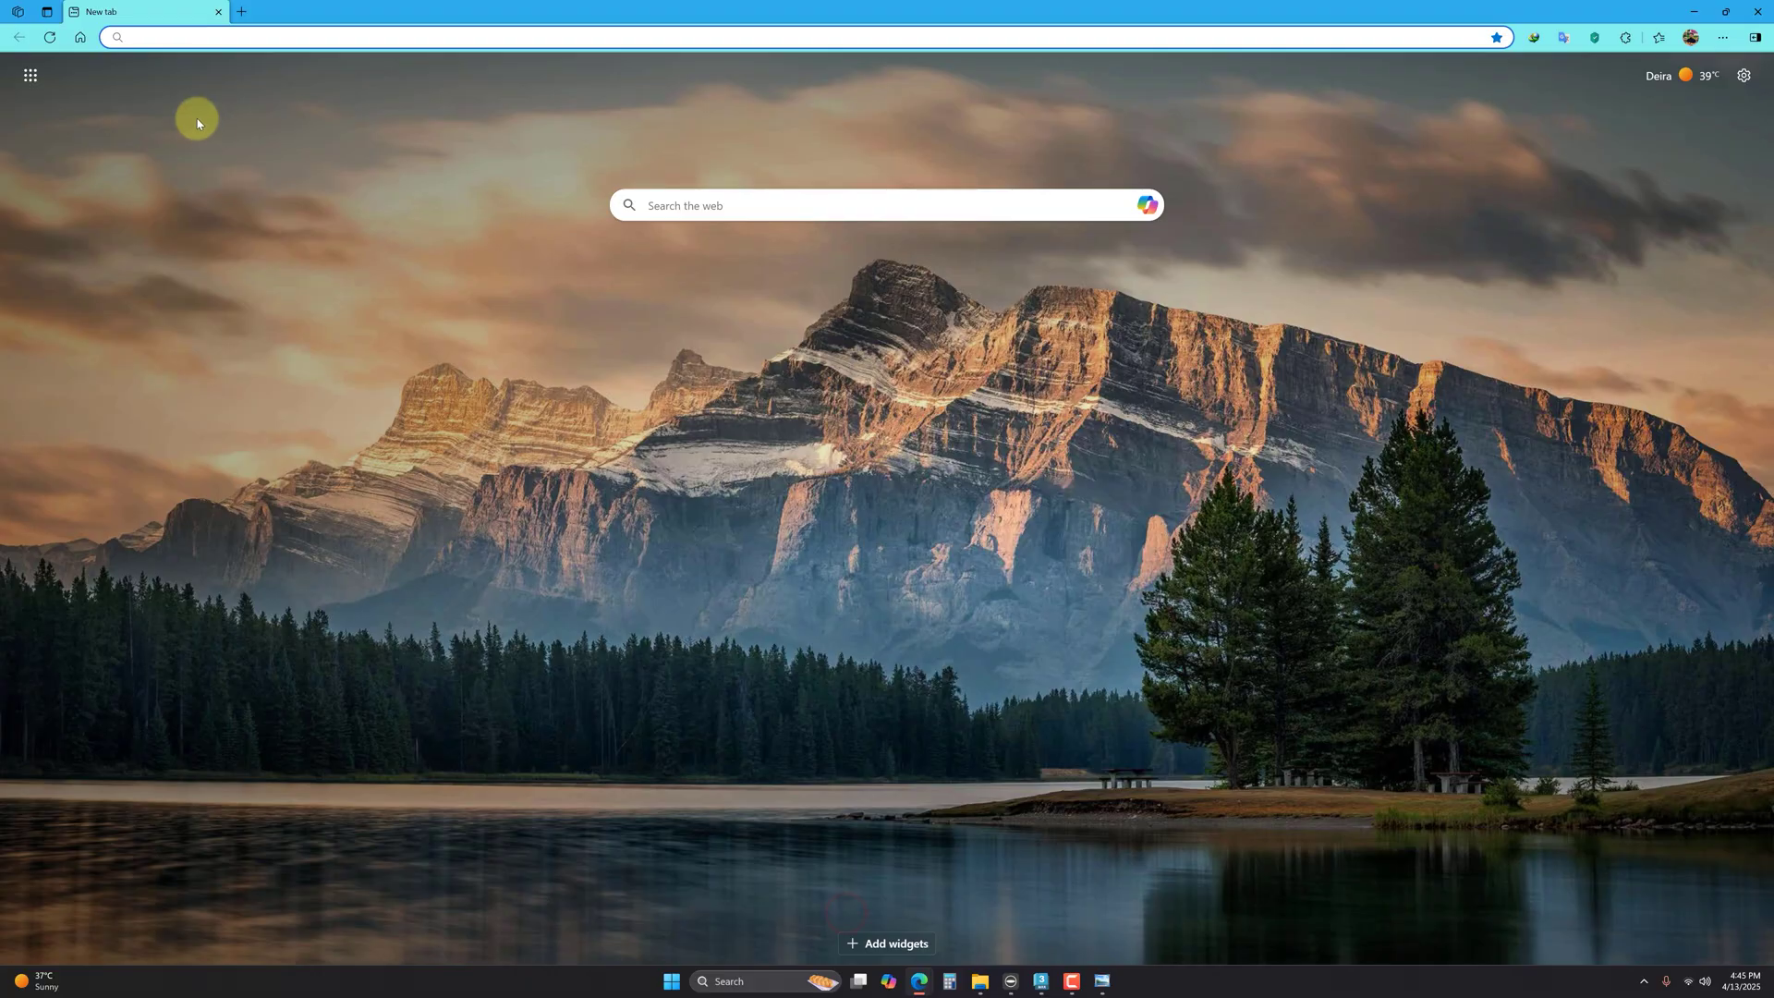
text(PANoee)
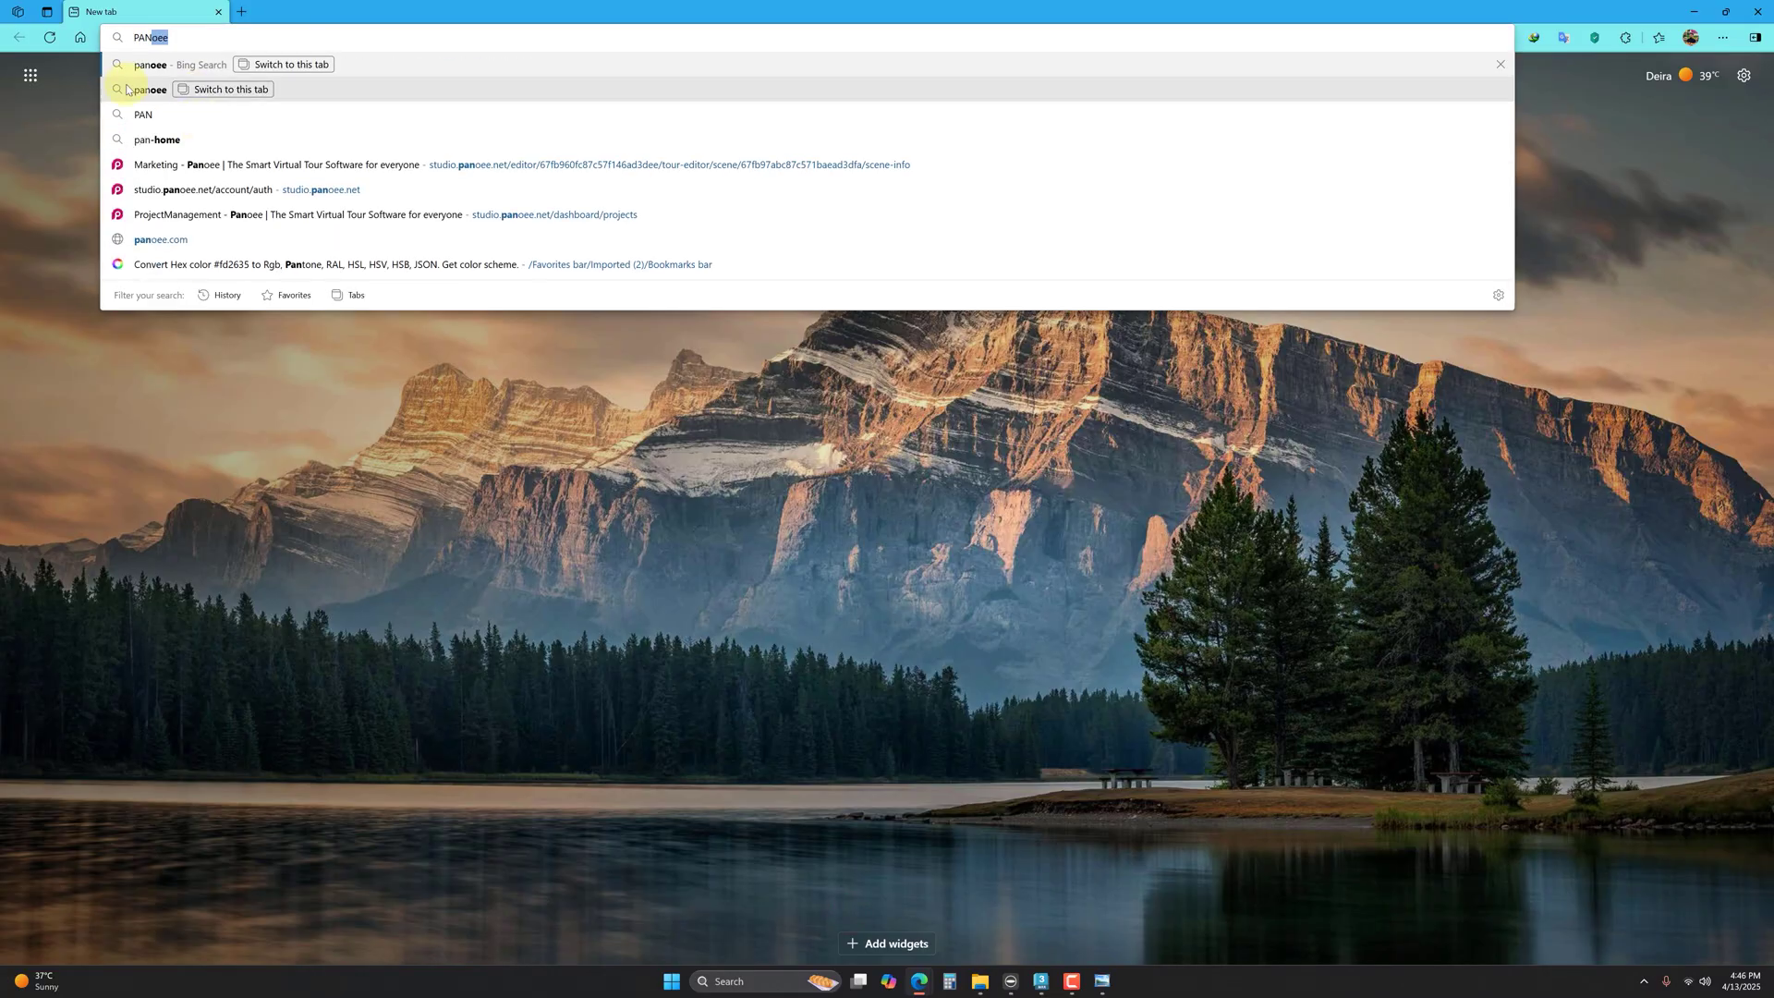
click(148, 65)
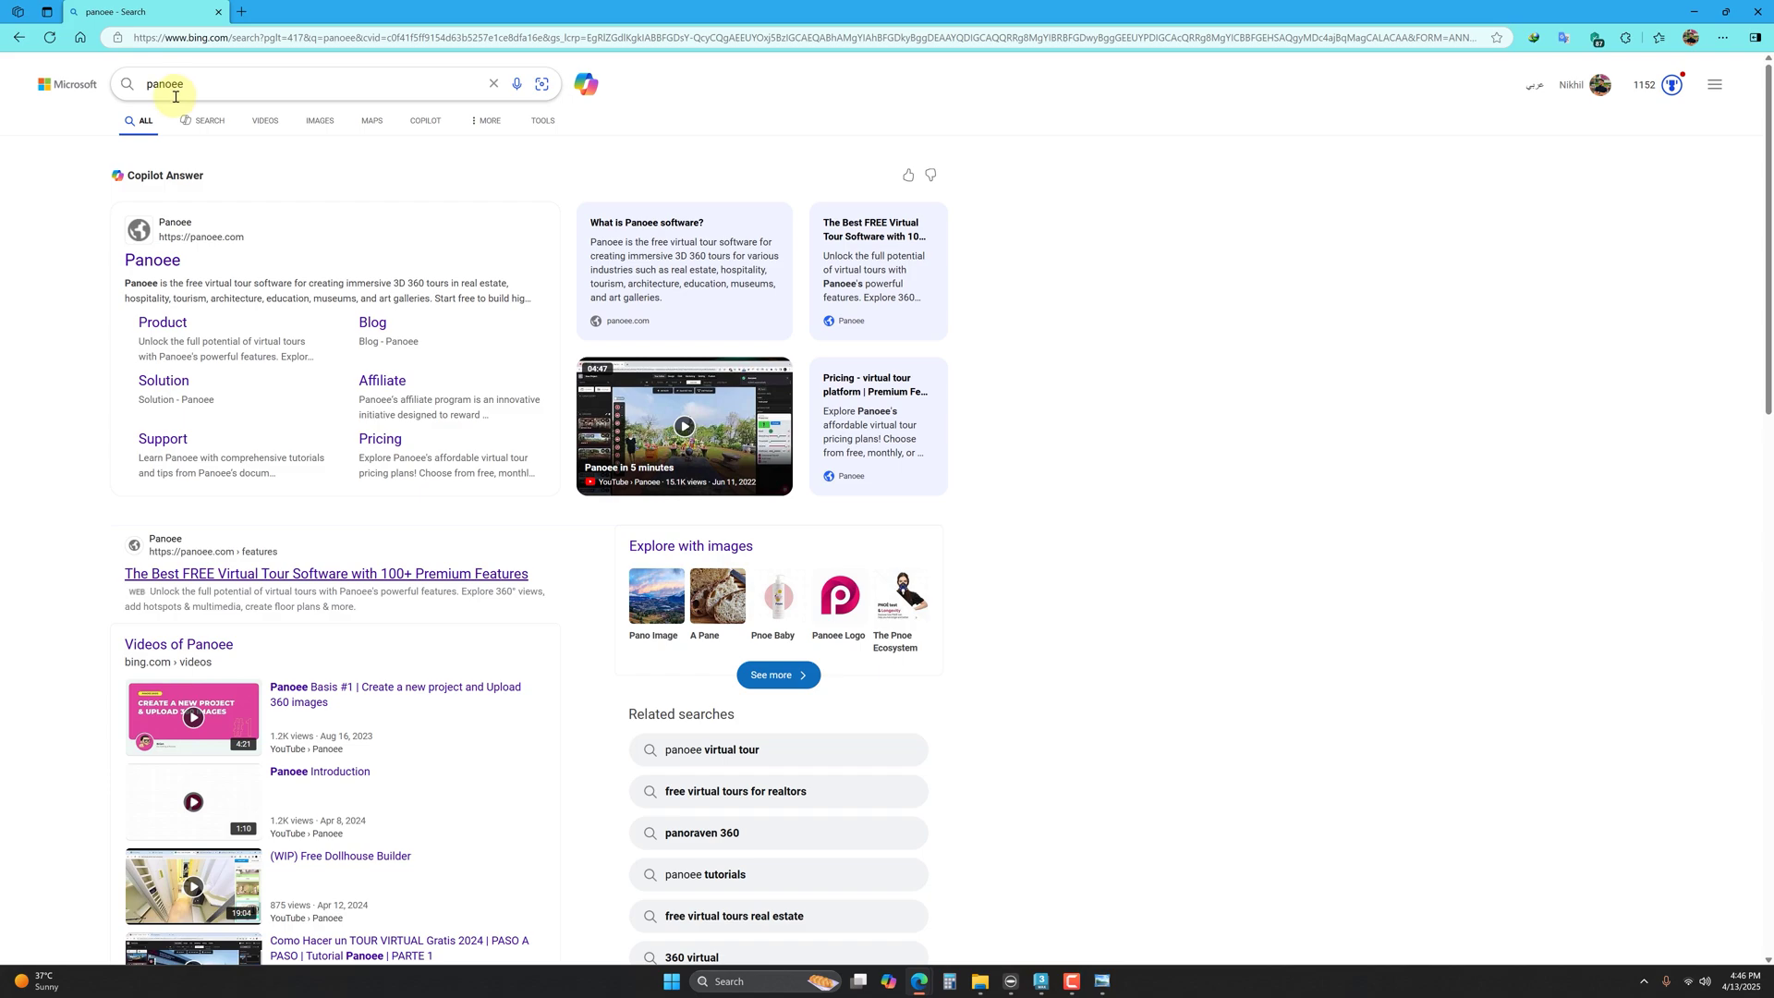
click(201, 575)
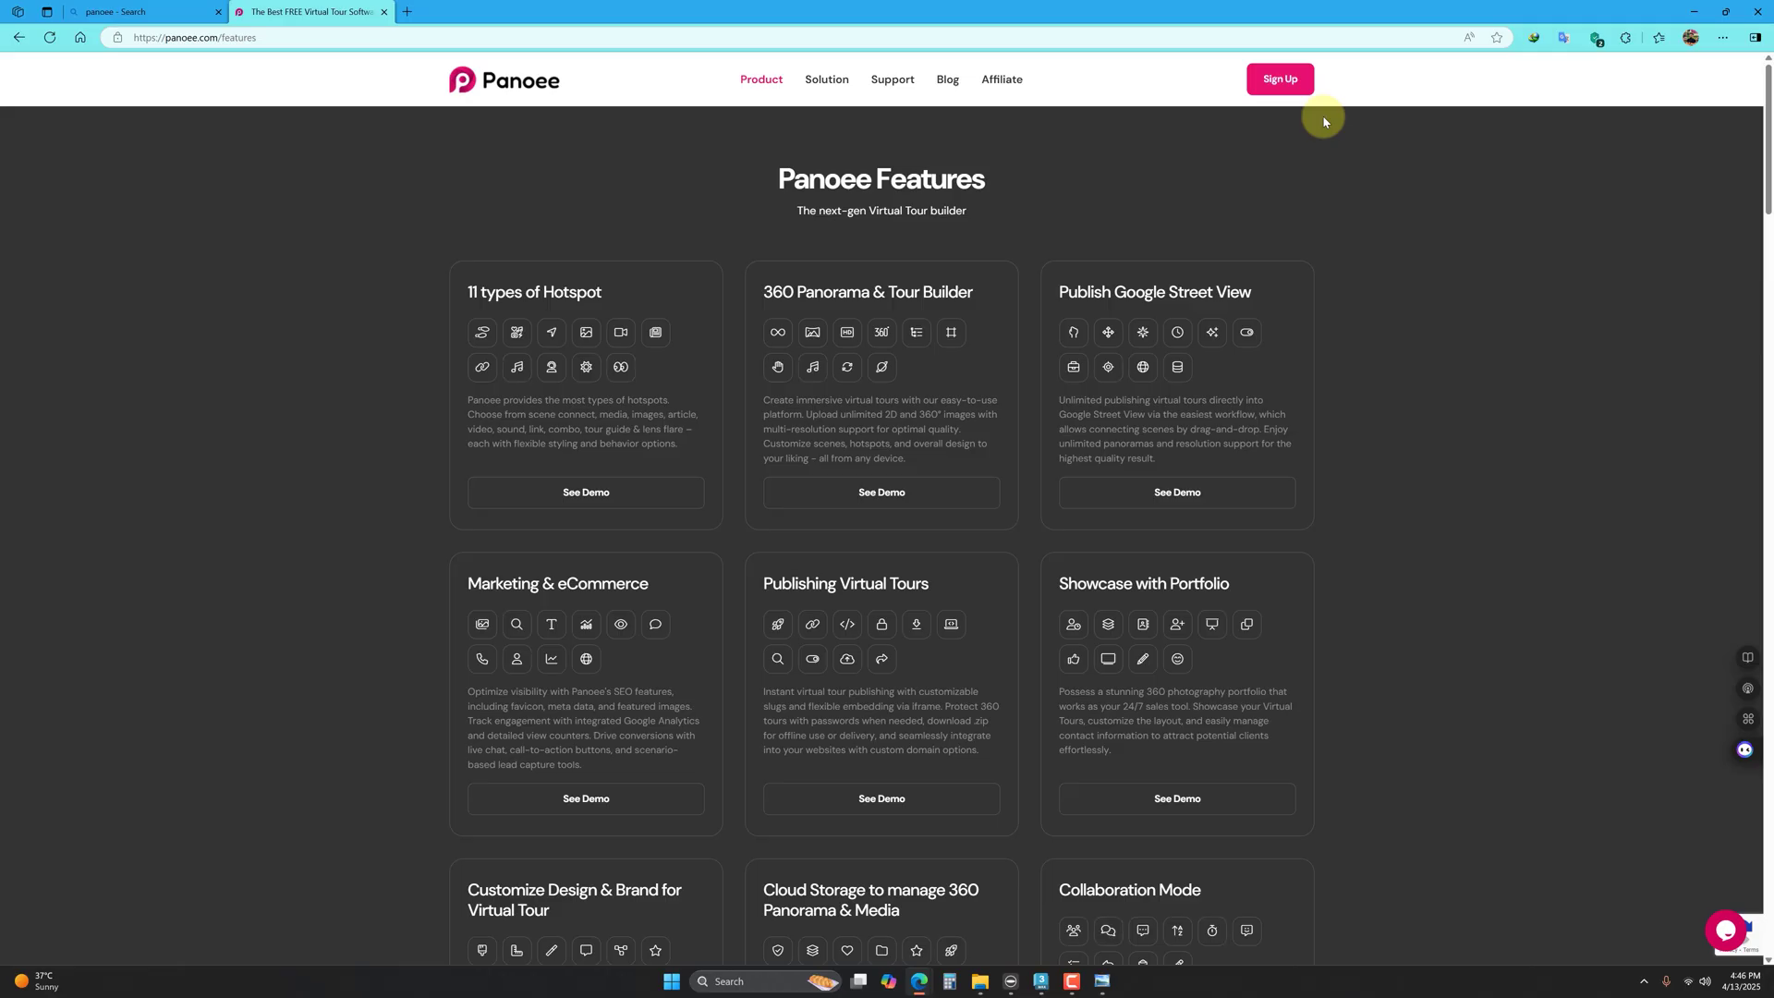
Step: Go from the Panoee site's sign-up link to the studio project dashboard and close the features and search tabs
click(1290, 79)
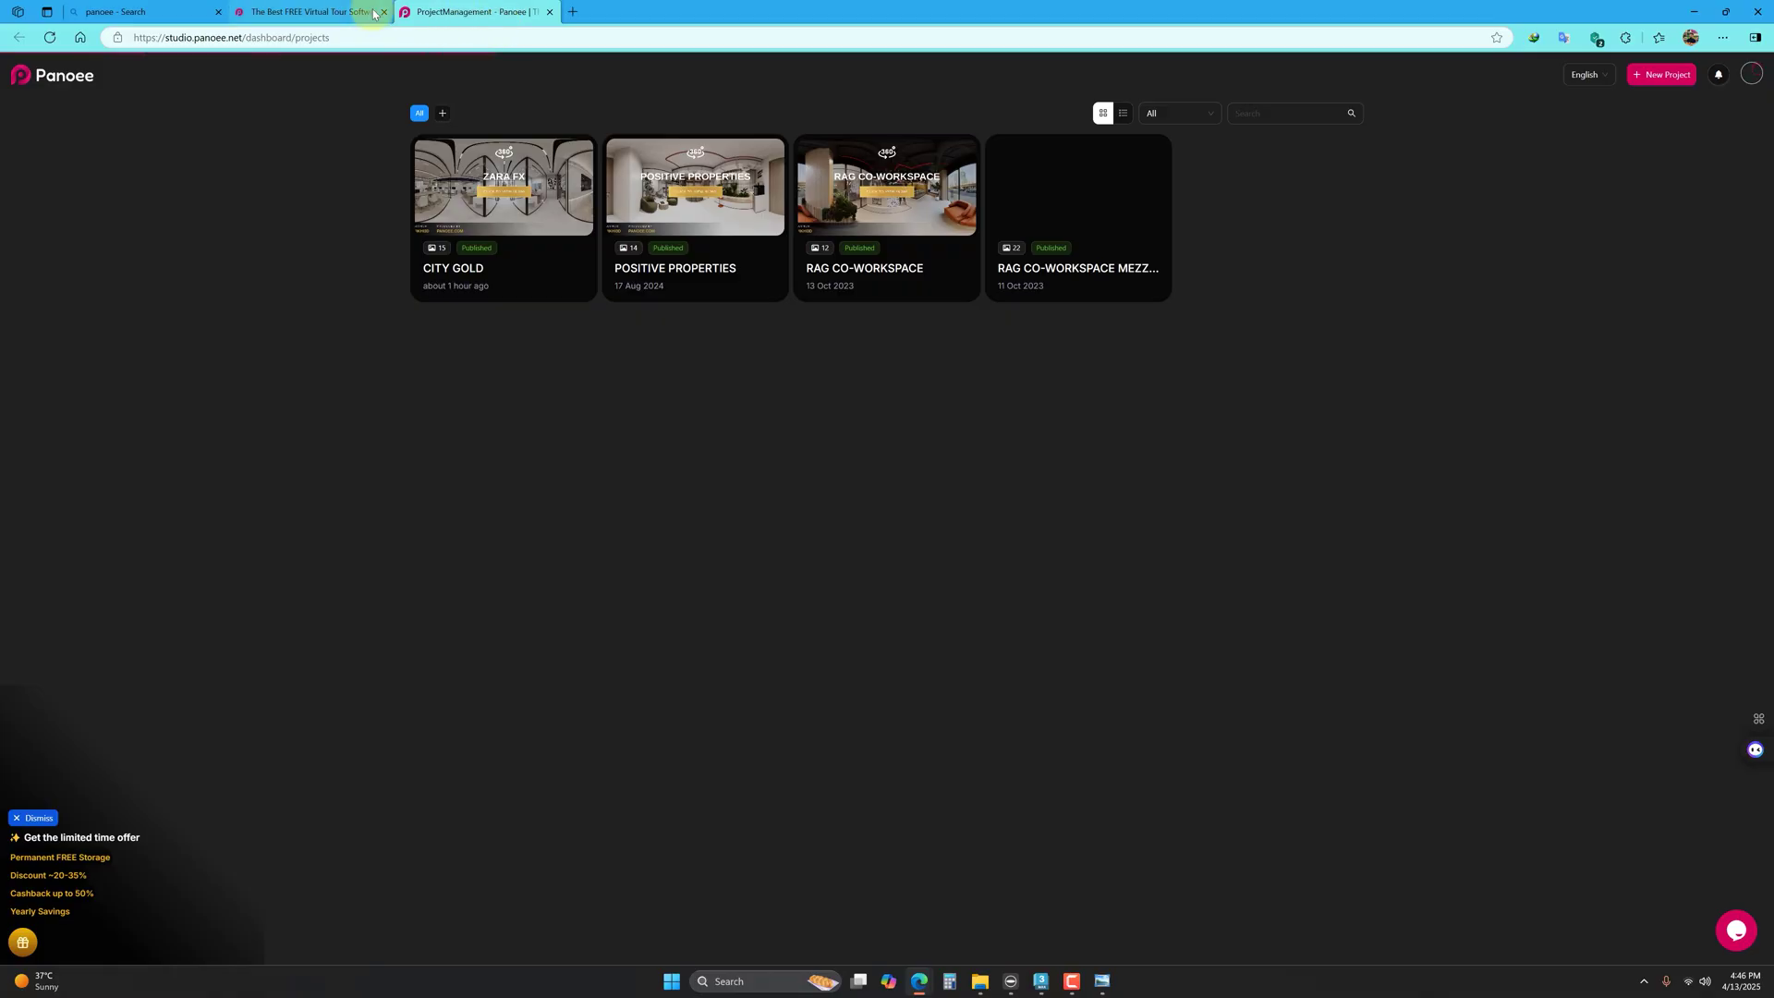
click(386, 13)
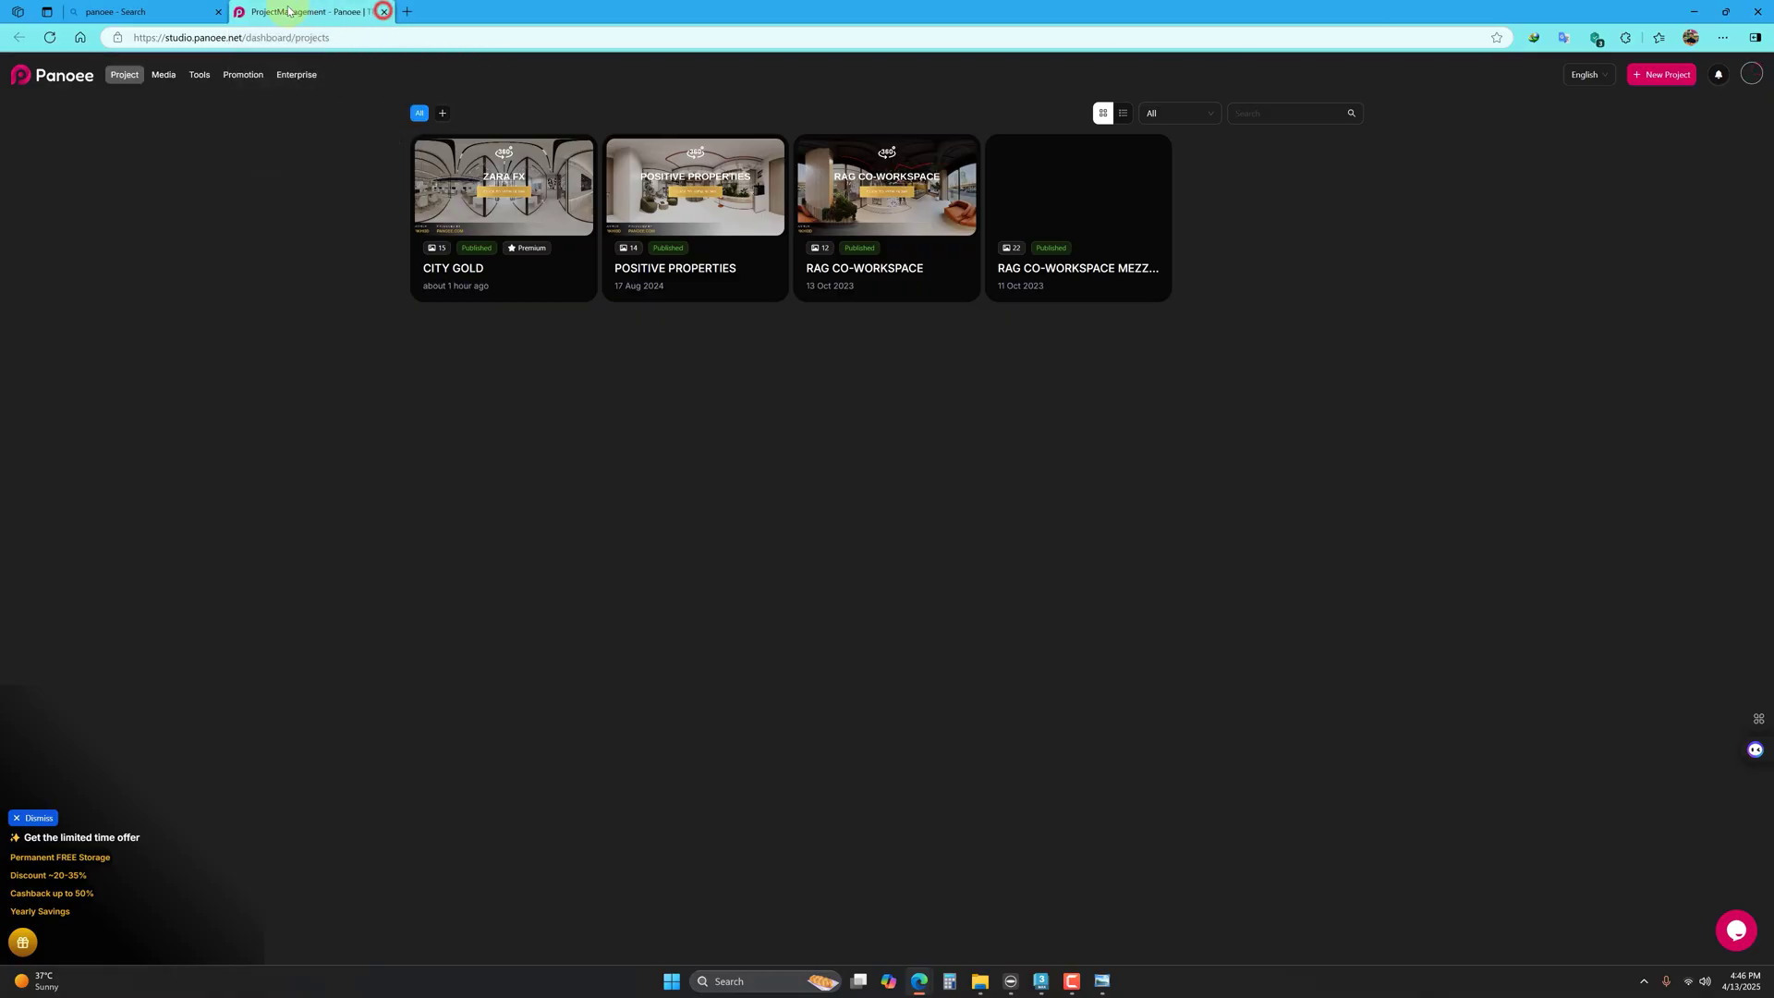
click(220, 12)
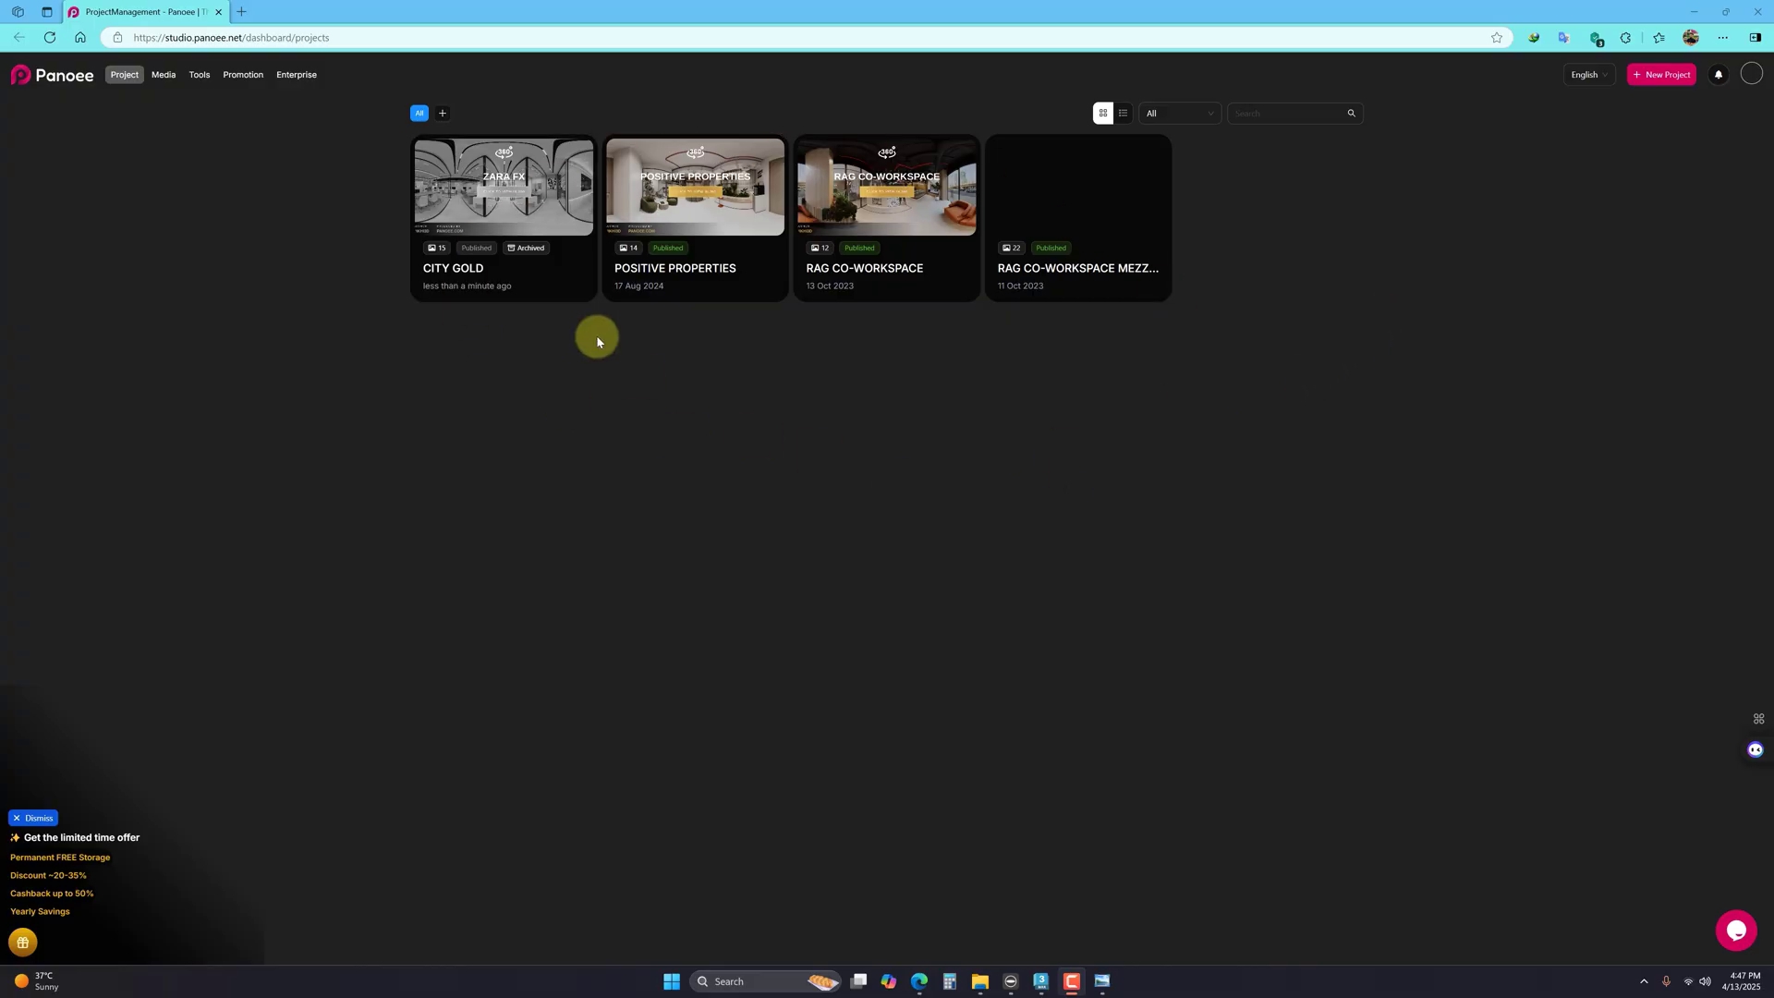
Step: Start a new Panoee project, title it BEDROOM and set the project type to Premium
mouse_move(667, 296)
click(1661, 75)
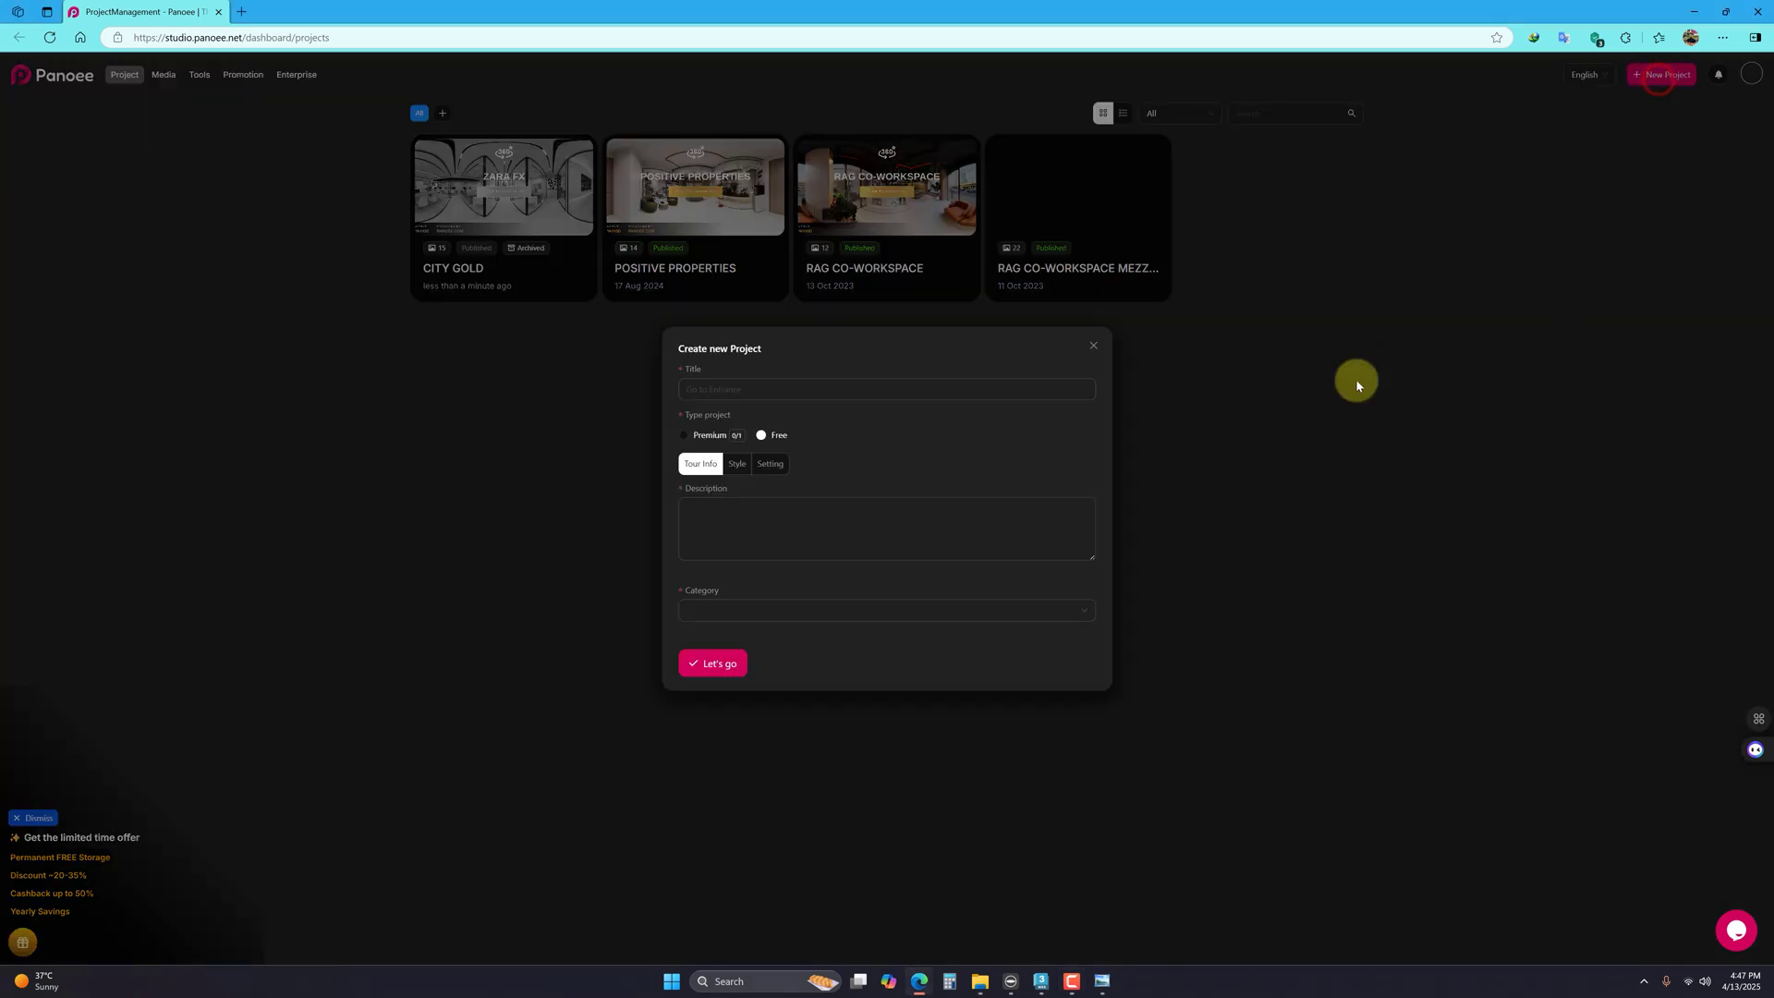
click(732, 392)
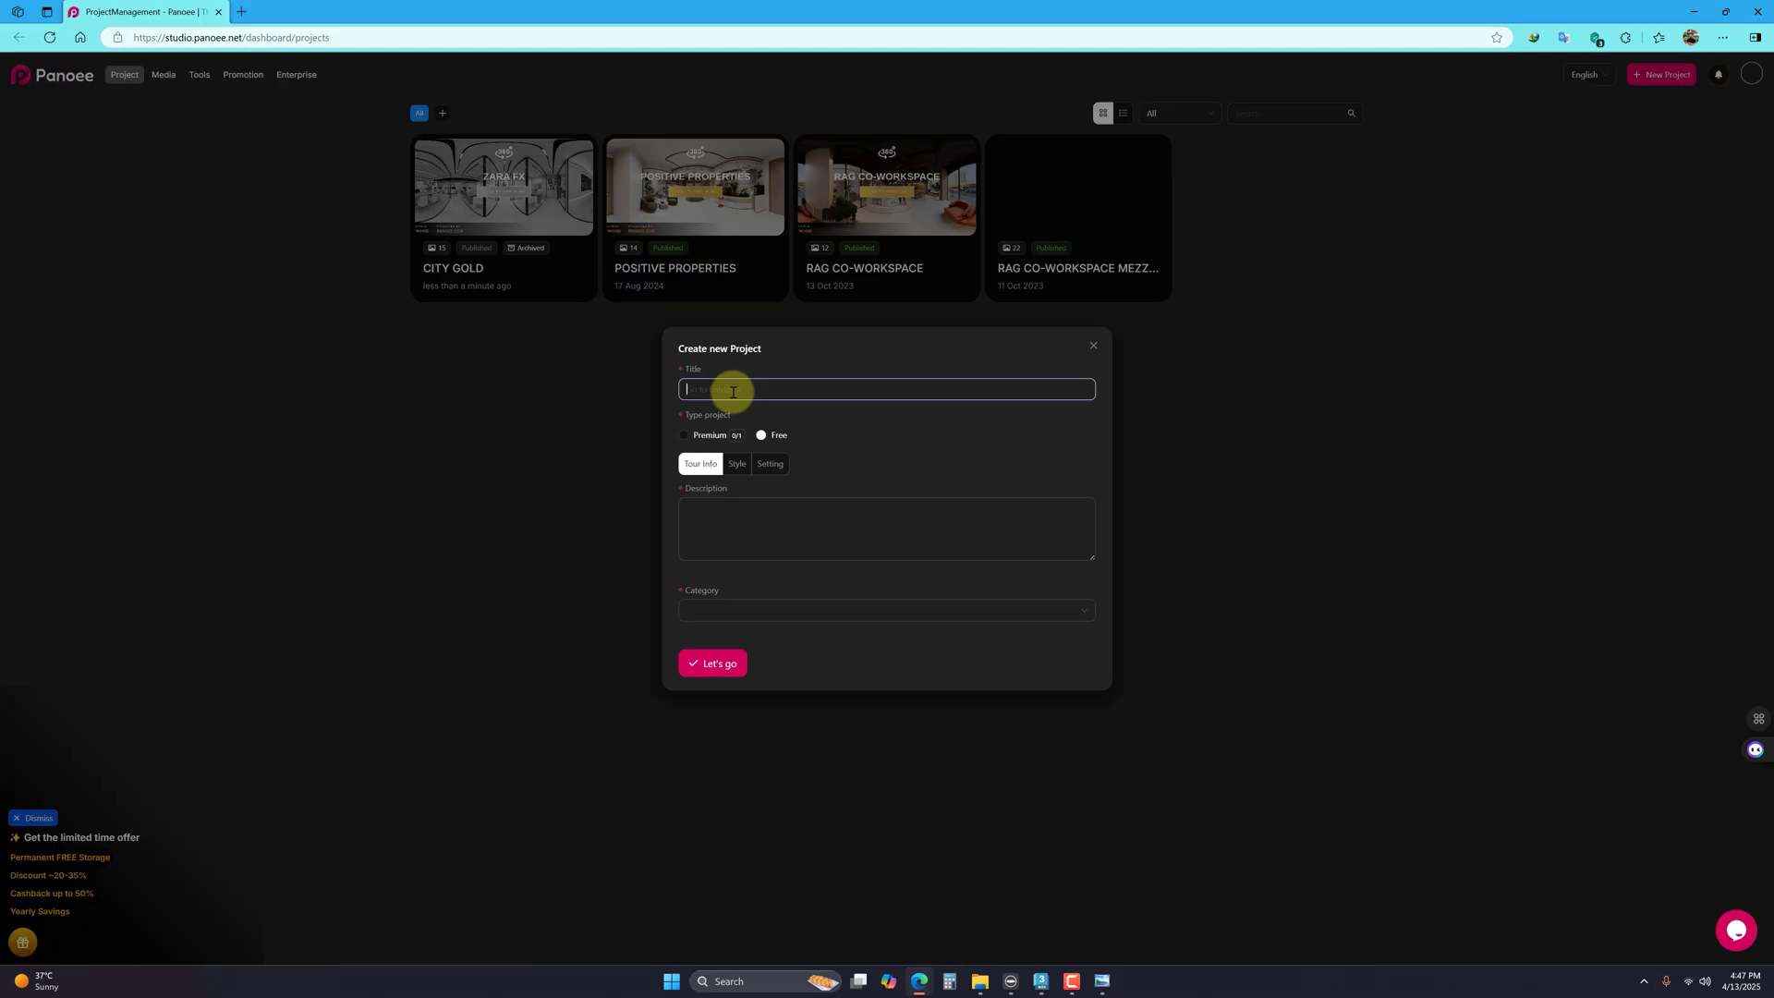
text(BEDROOM)
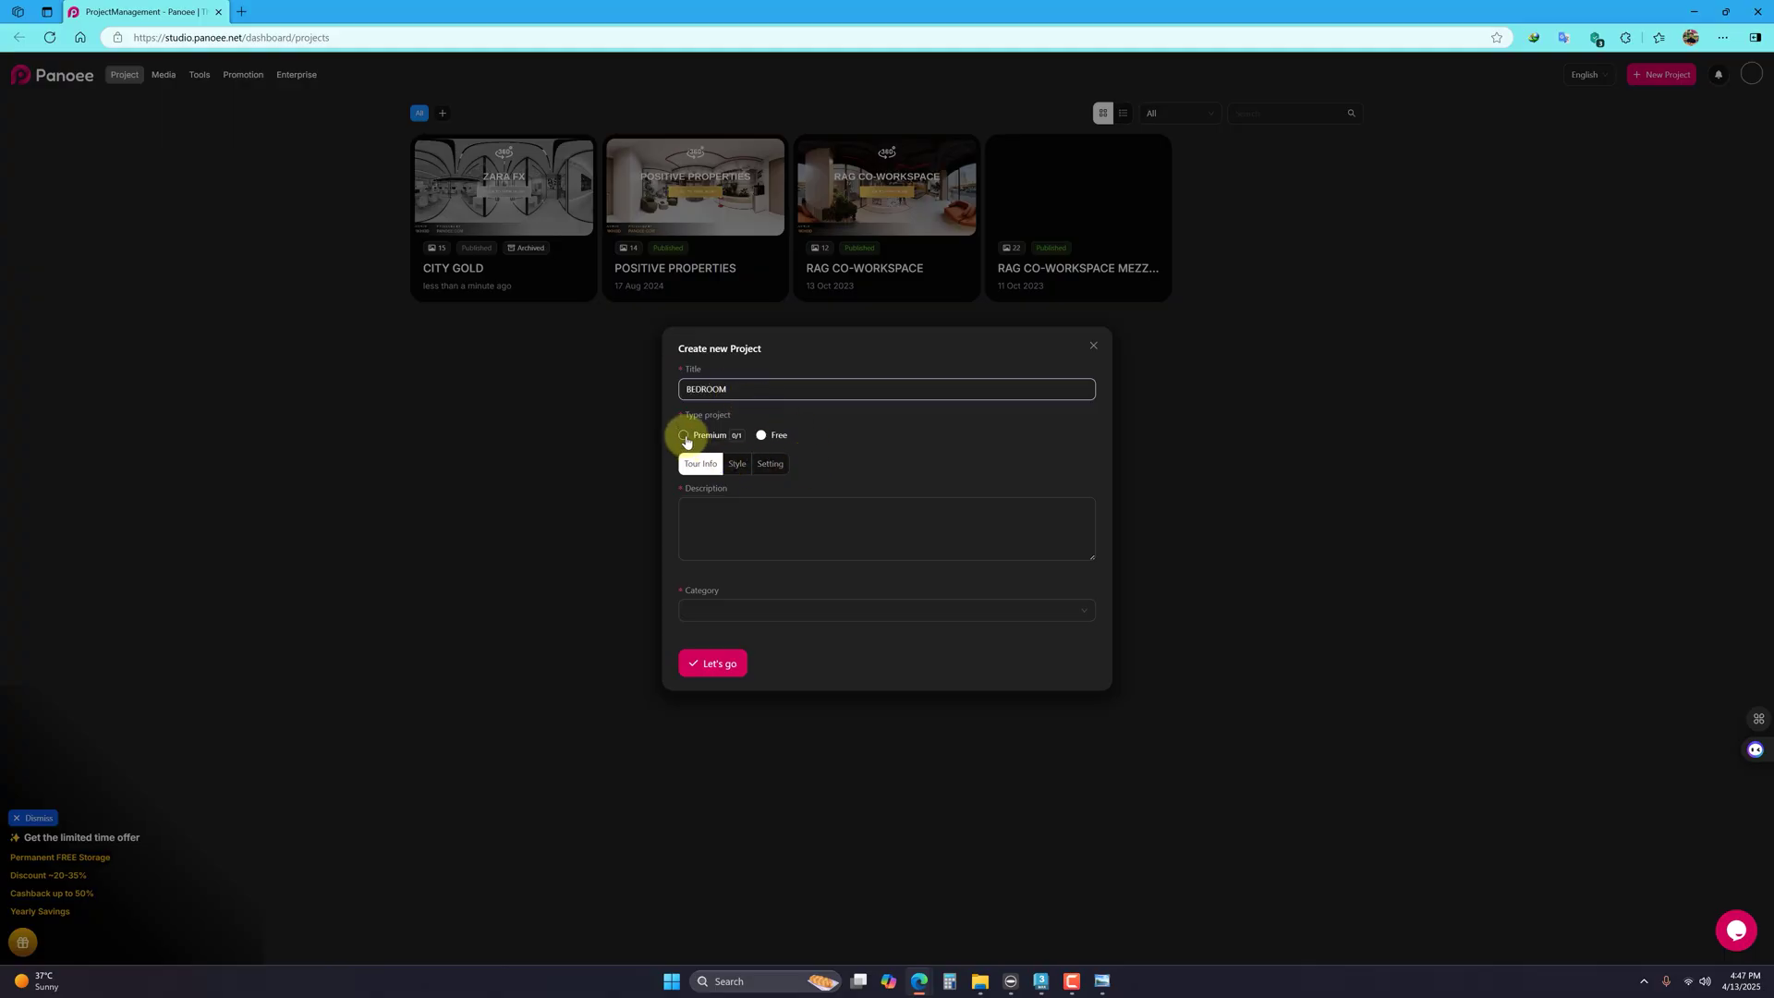
click(685, 441)
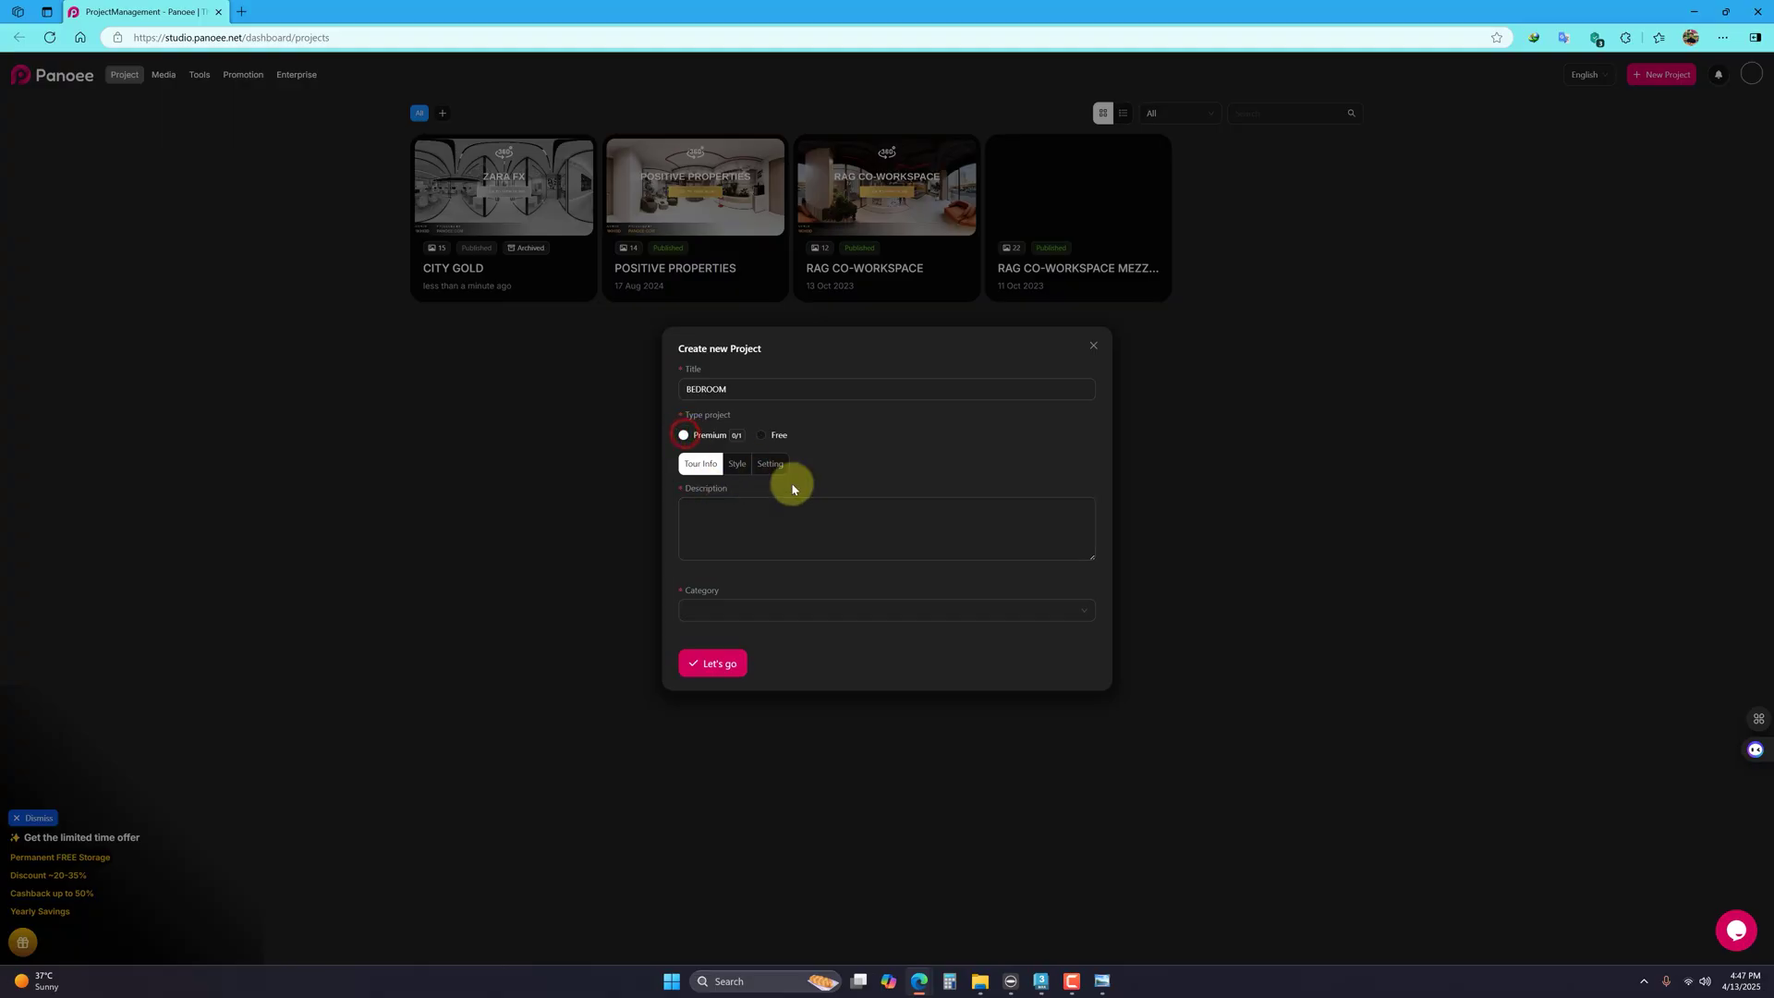
click(761, 435)
click(682, 435)
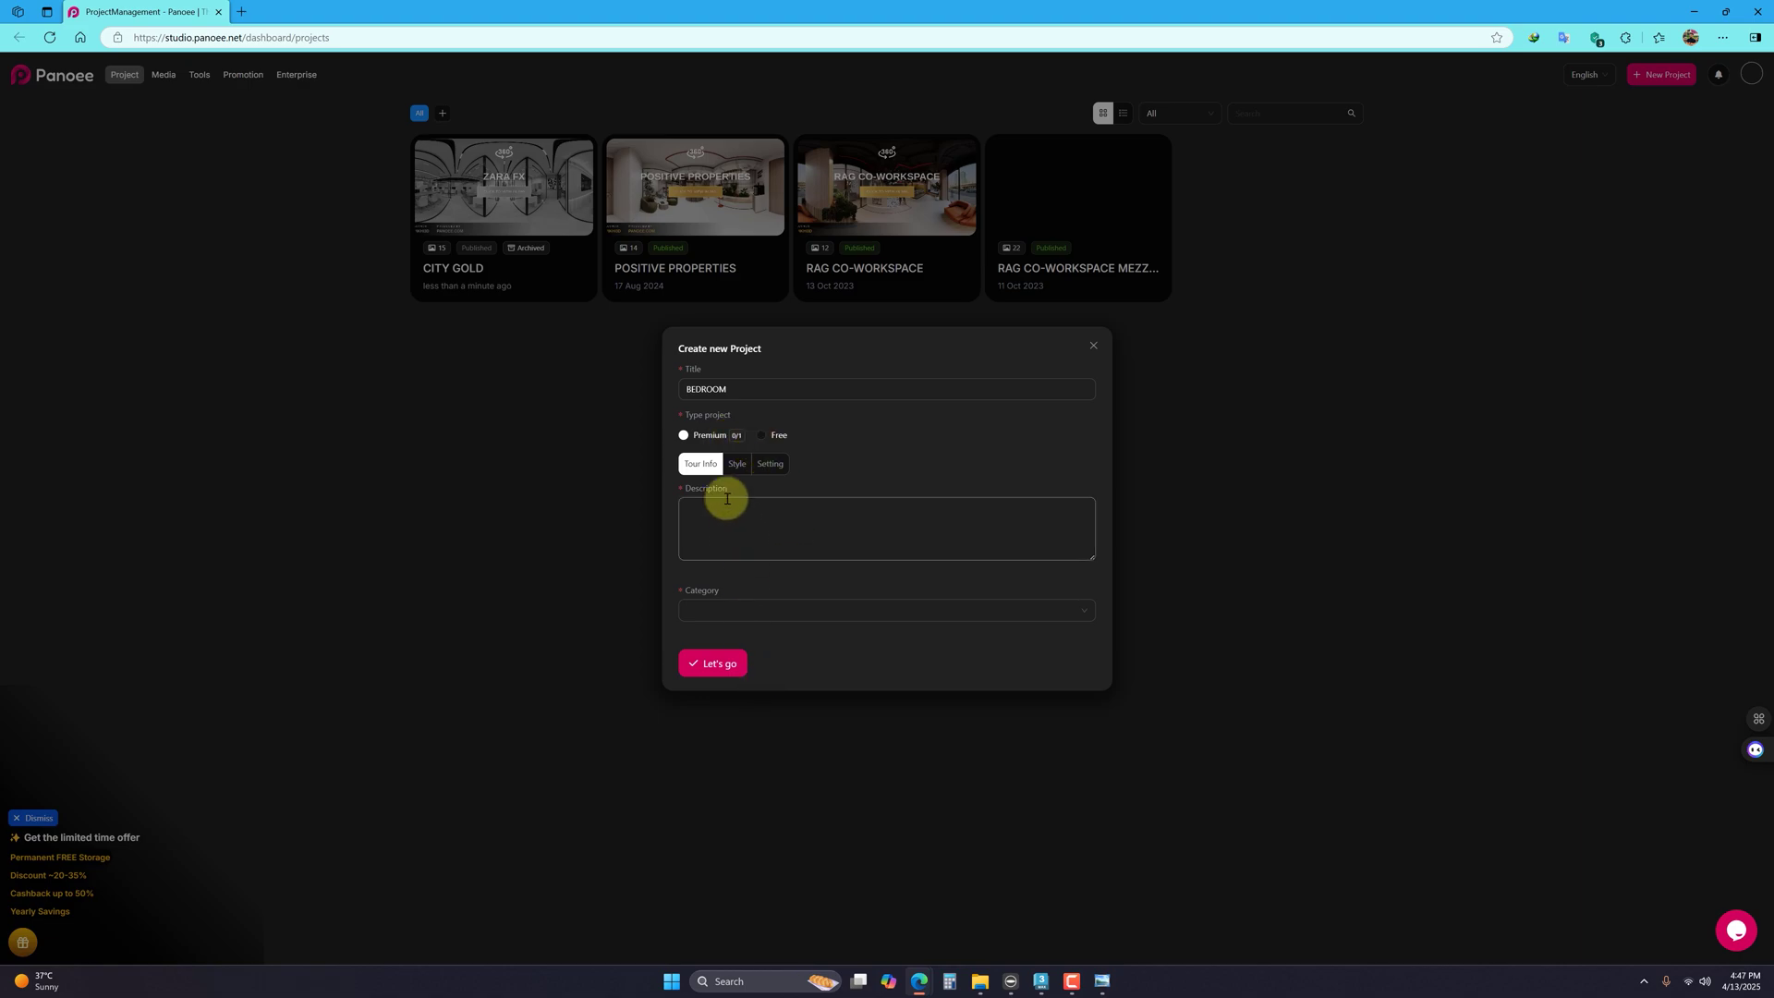
Step: Enter BEDROOM VIRTUAL TOUR as the project description and set the category to 3D CGI
click(706, 517)
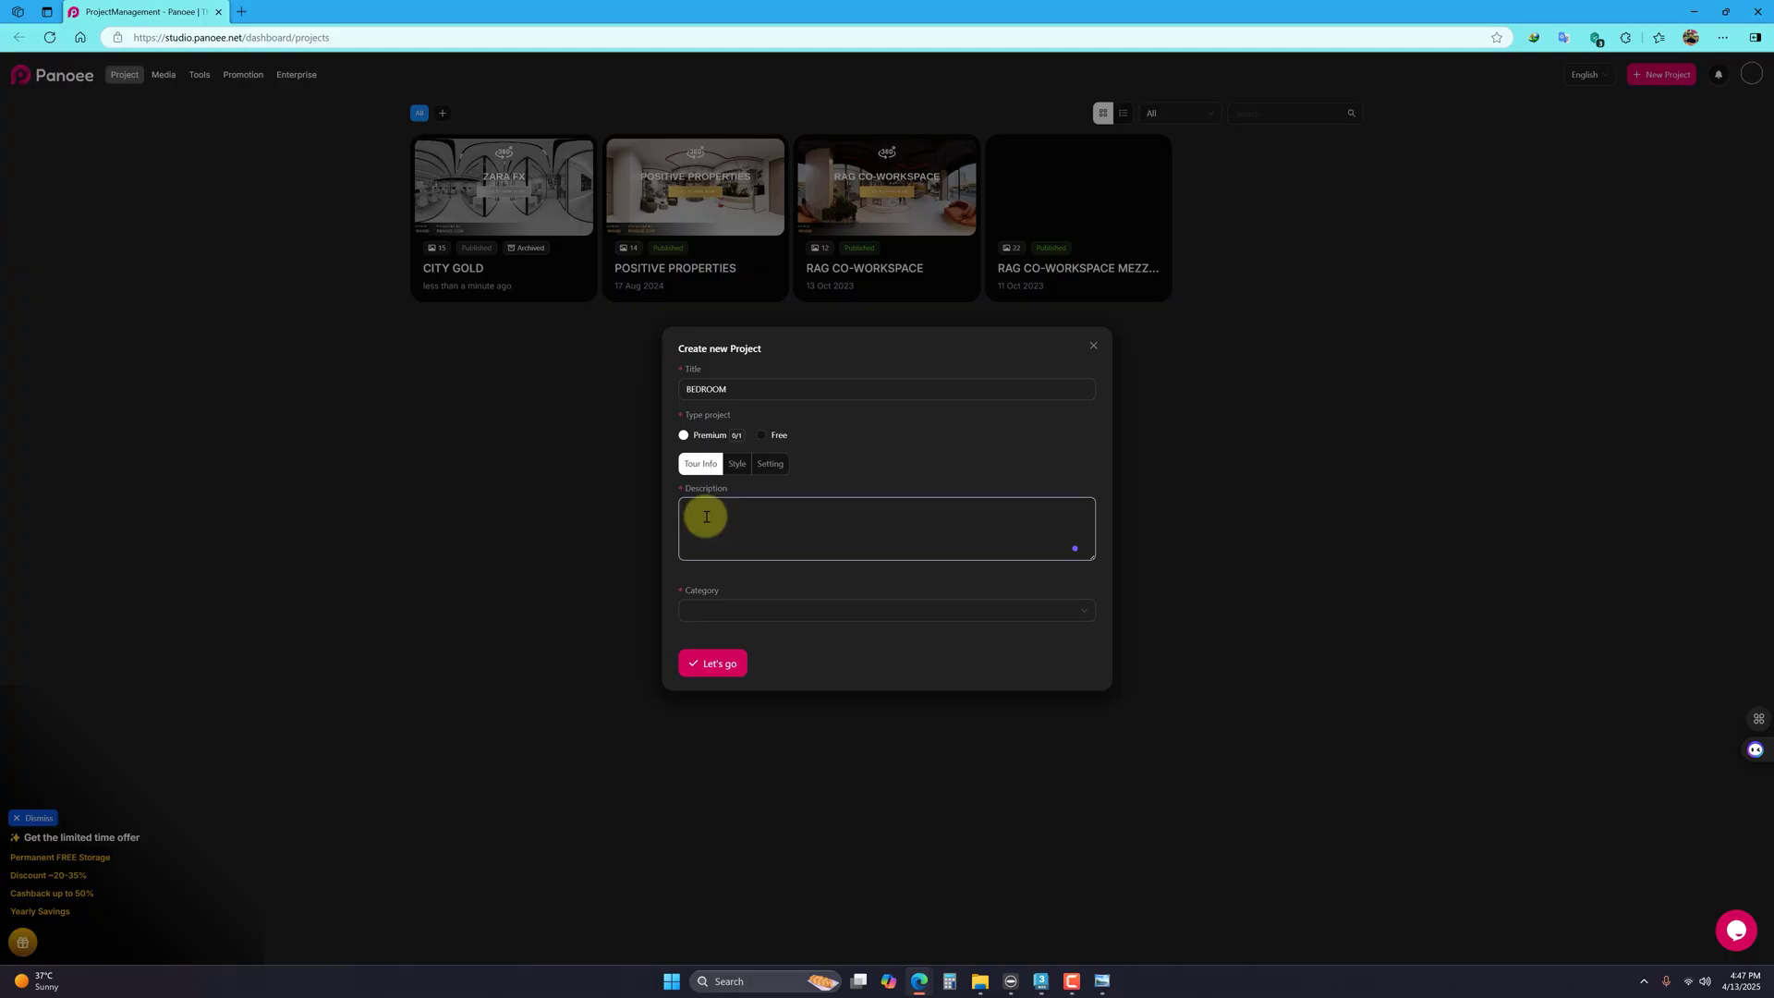
text(BEDROOM VI)
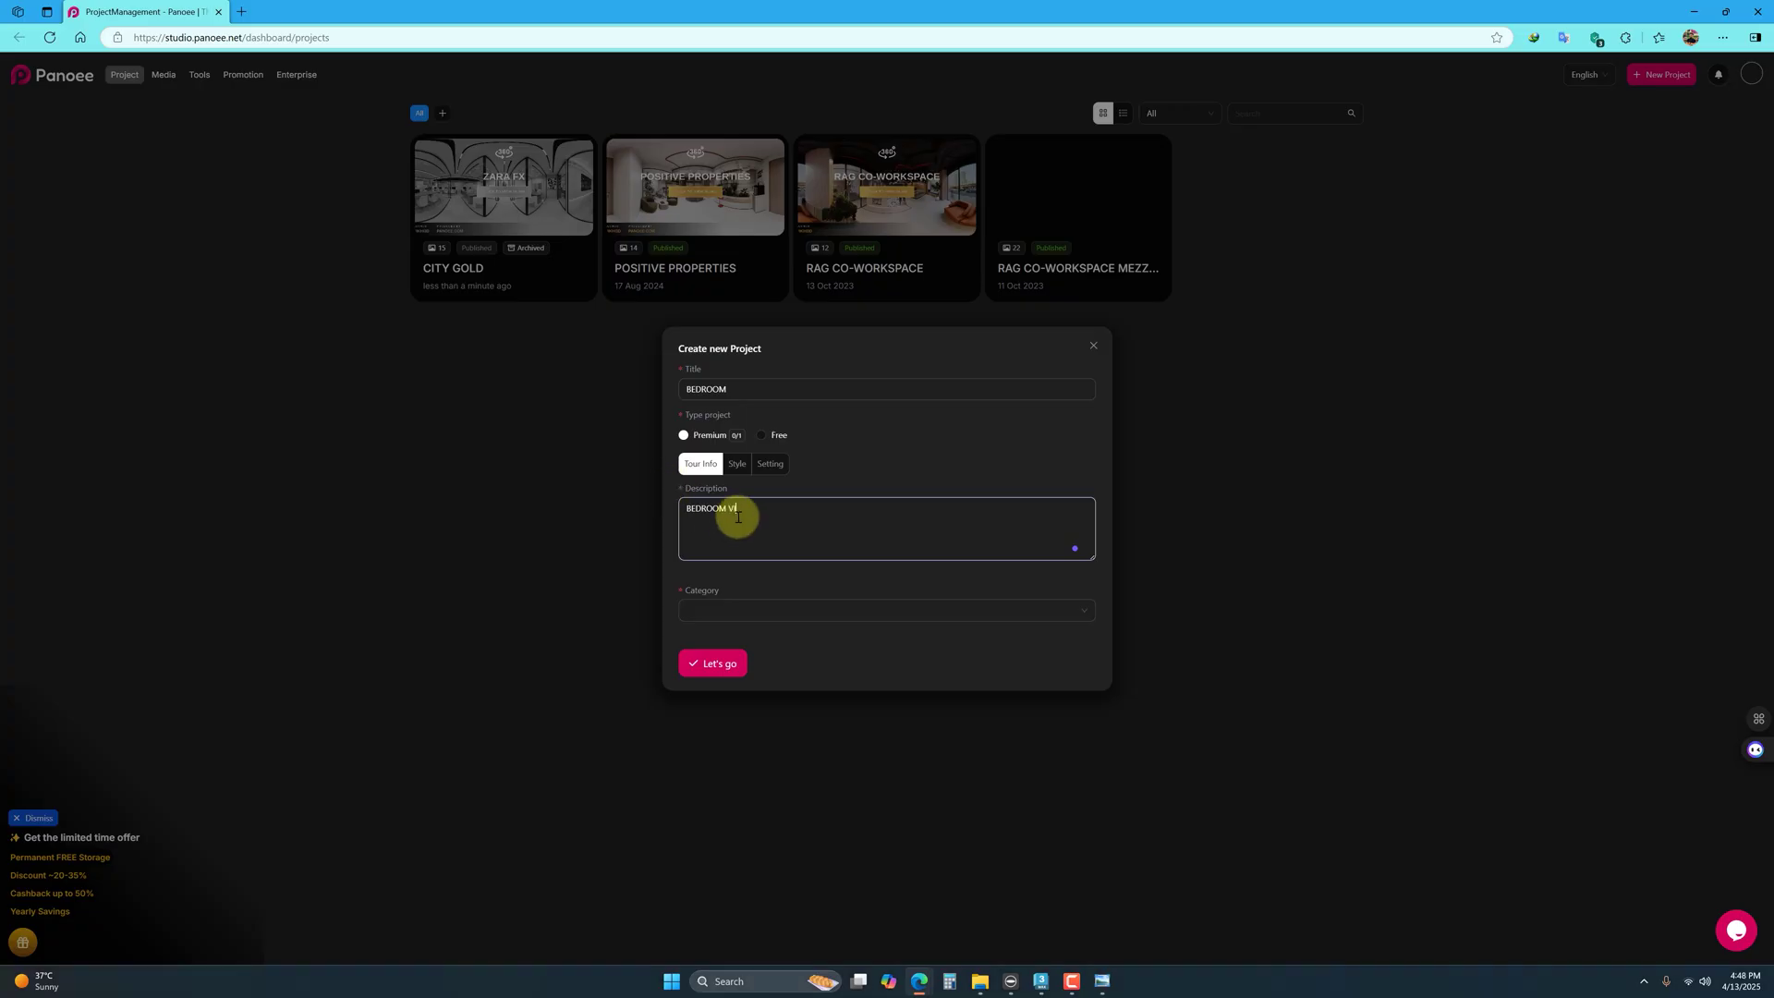
text(TUAL TOUR)
click(748, 601)
click(713, 639)
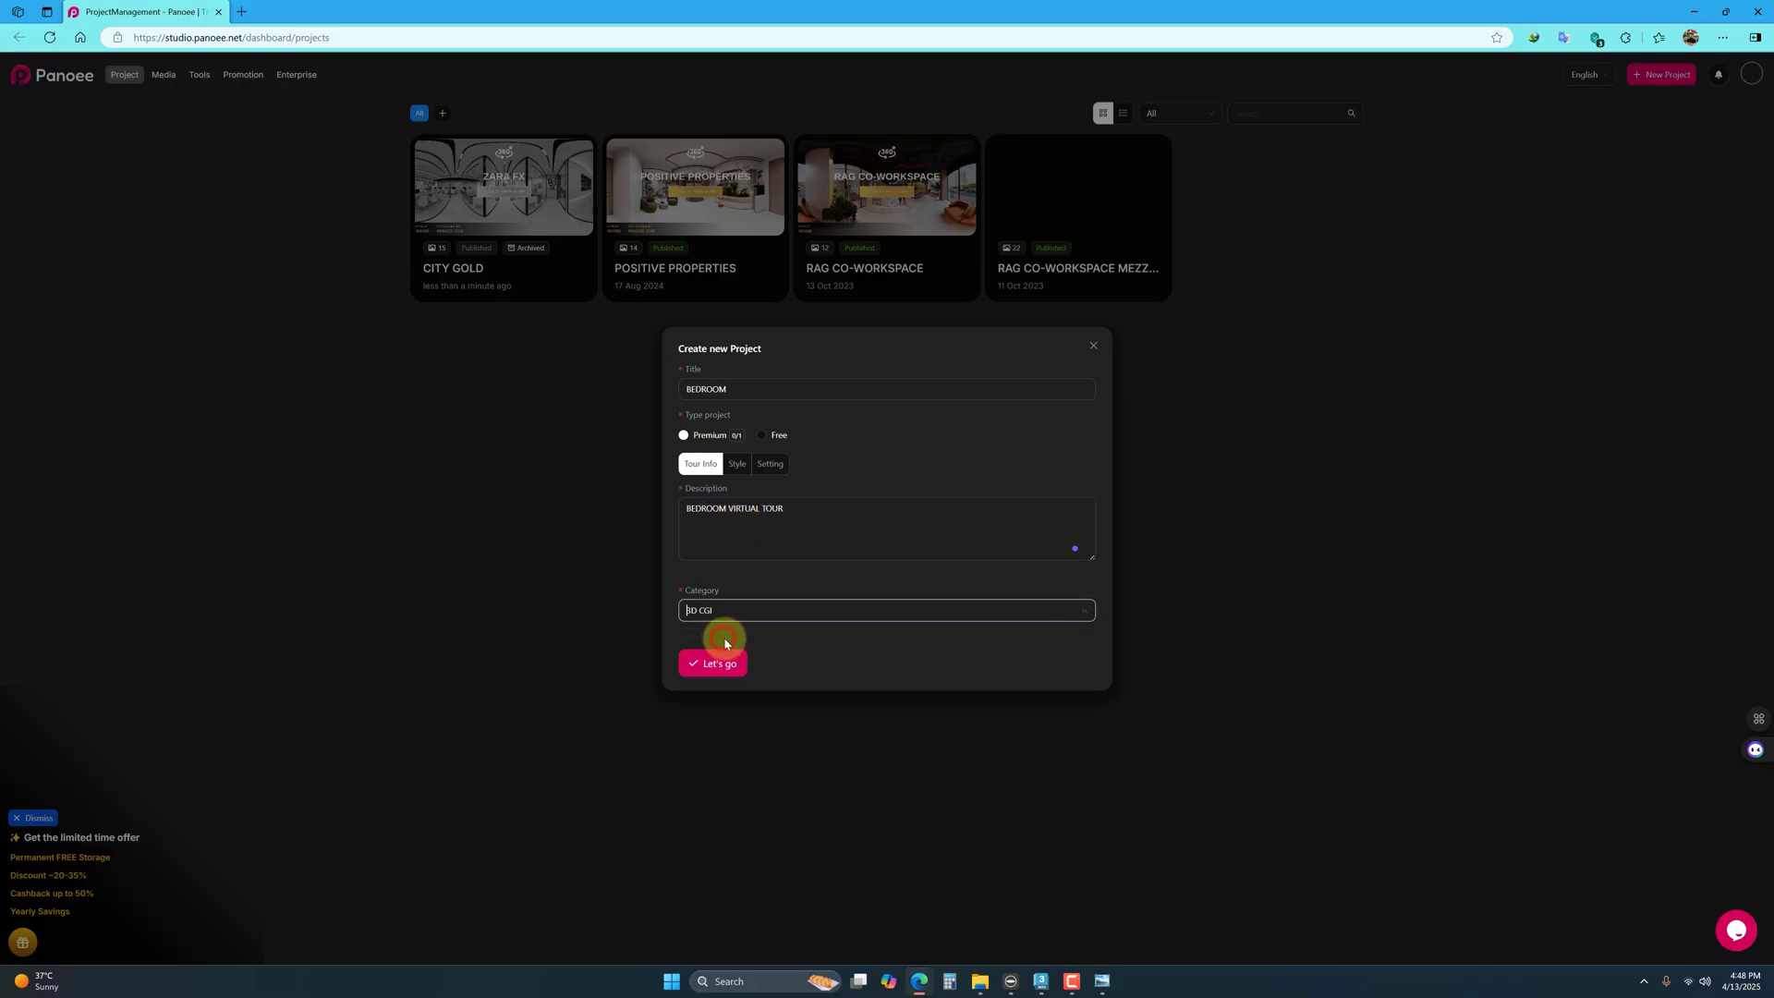
Step: Enable Auto Rotate and Little planet in the project settings and create the project
click(736, 463)
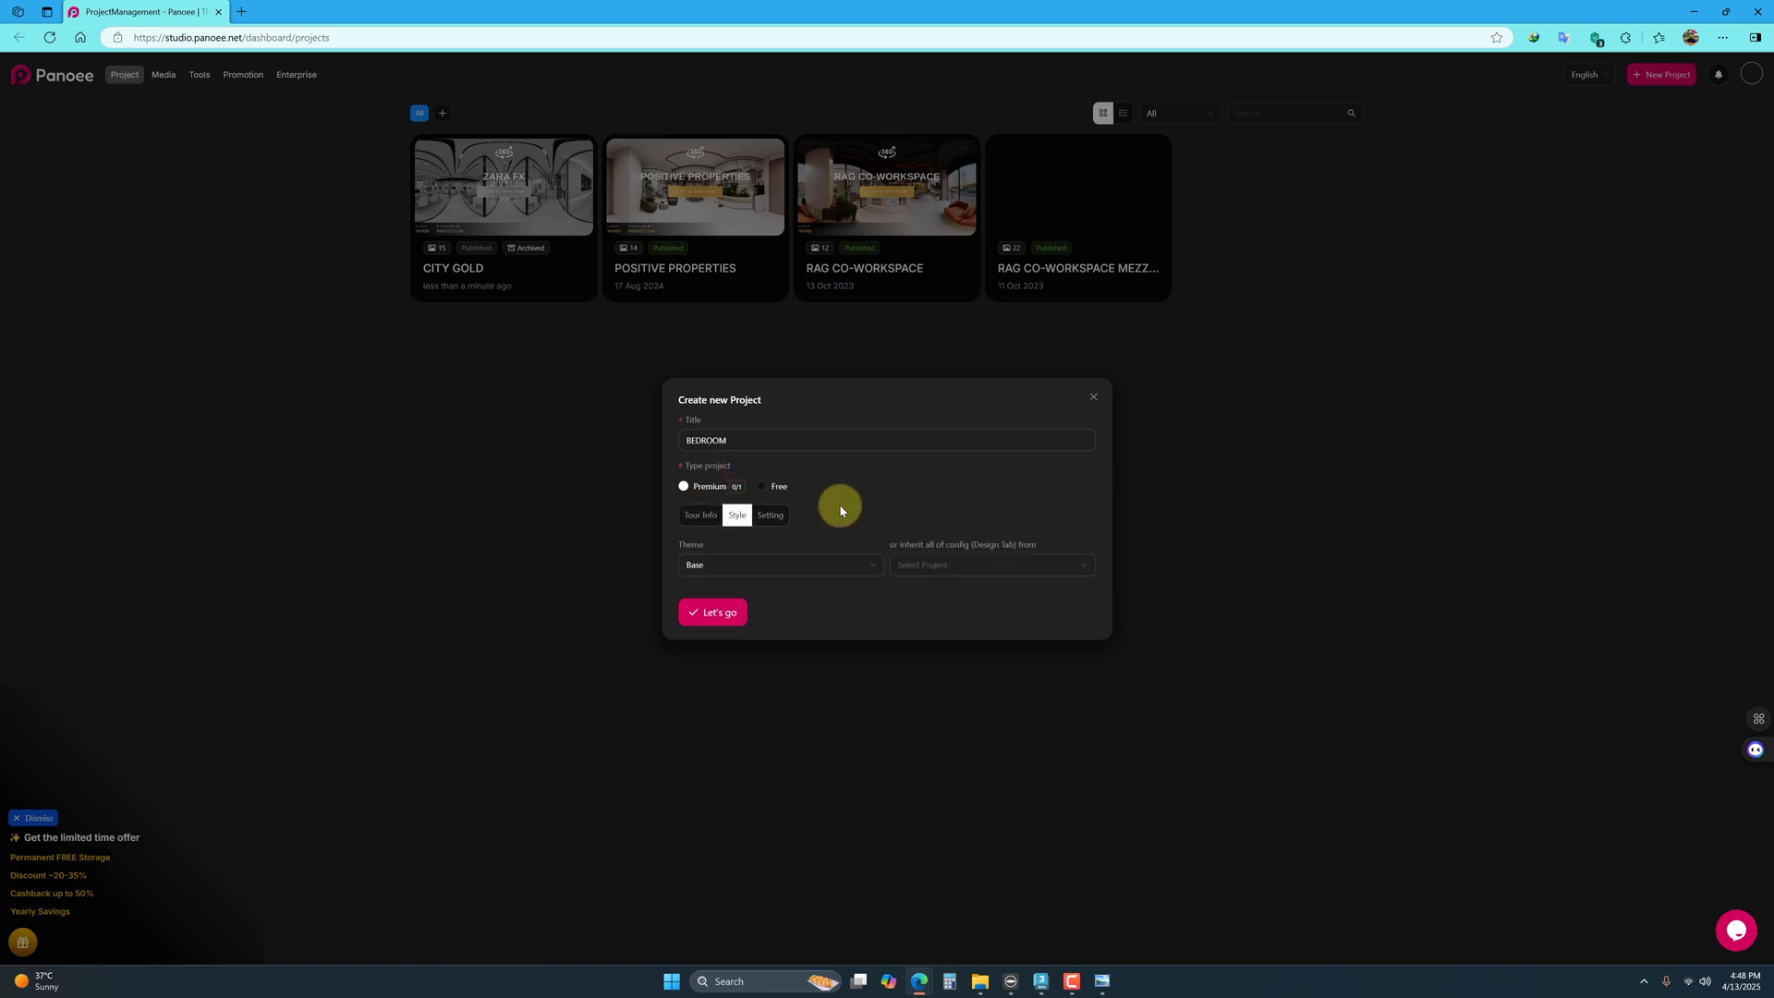
click(782, 521)
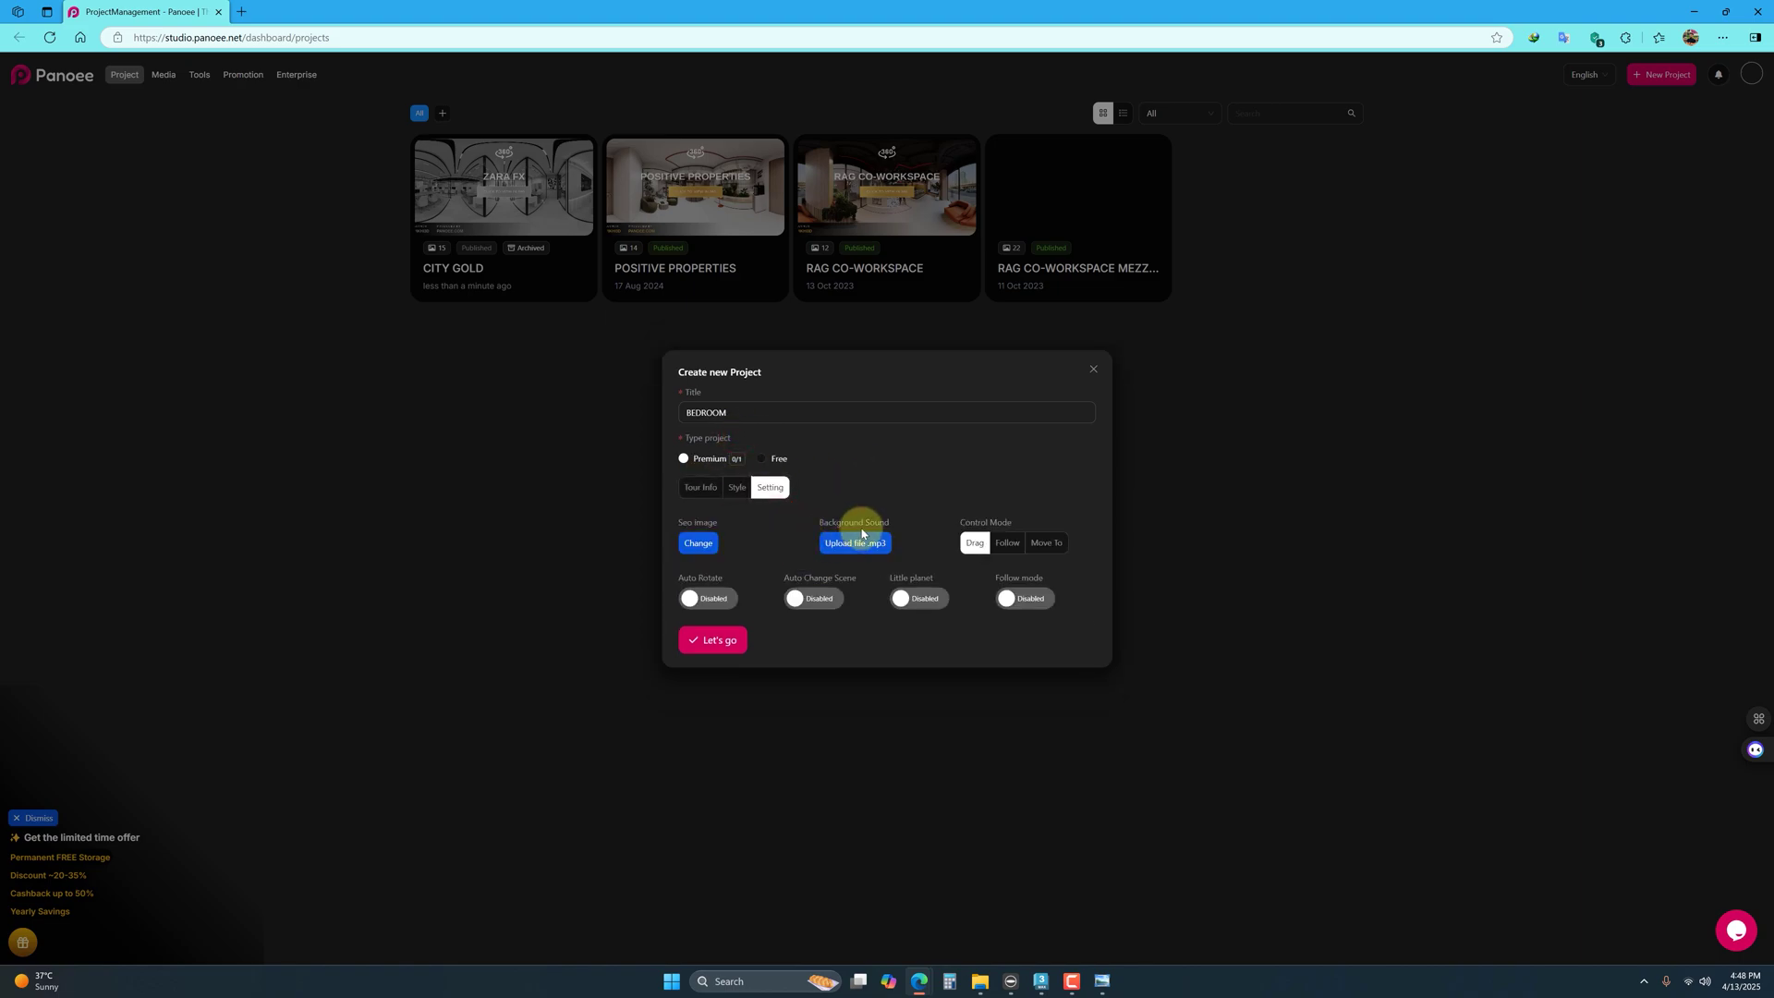
click(709, 601)
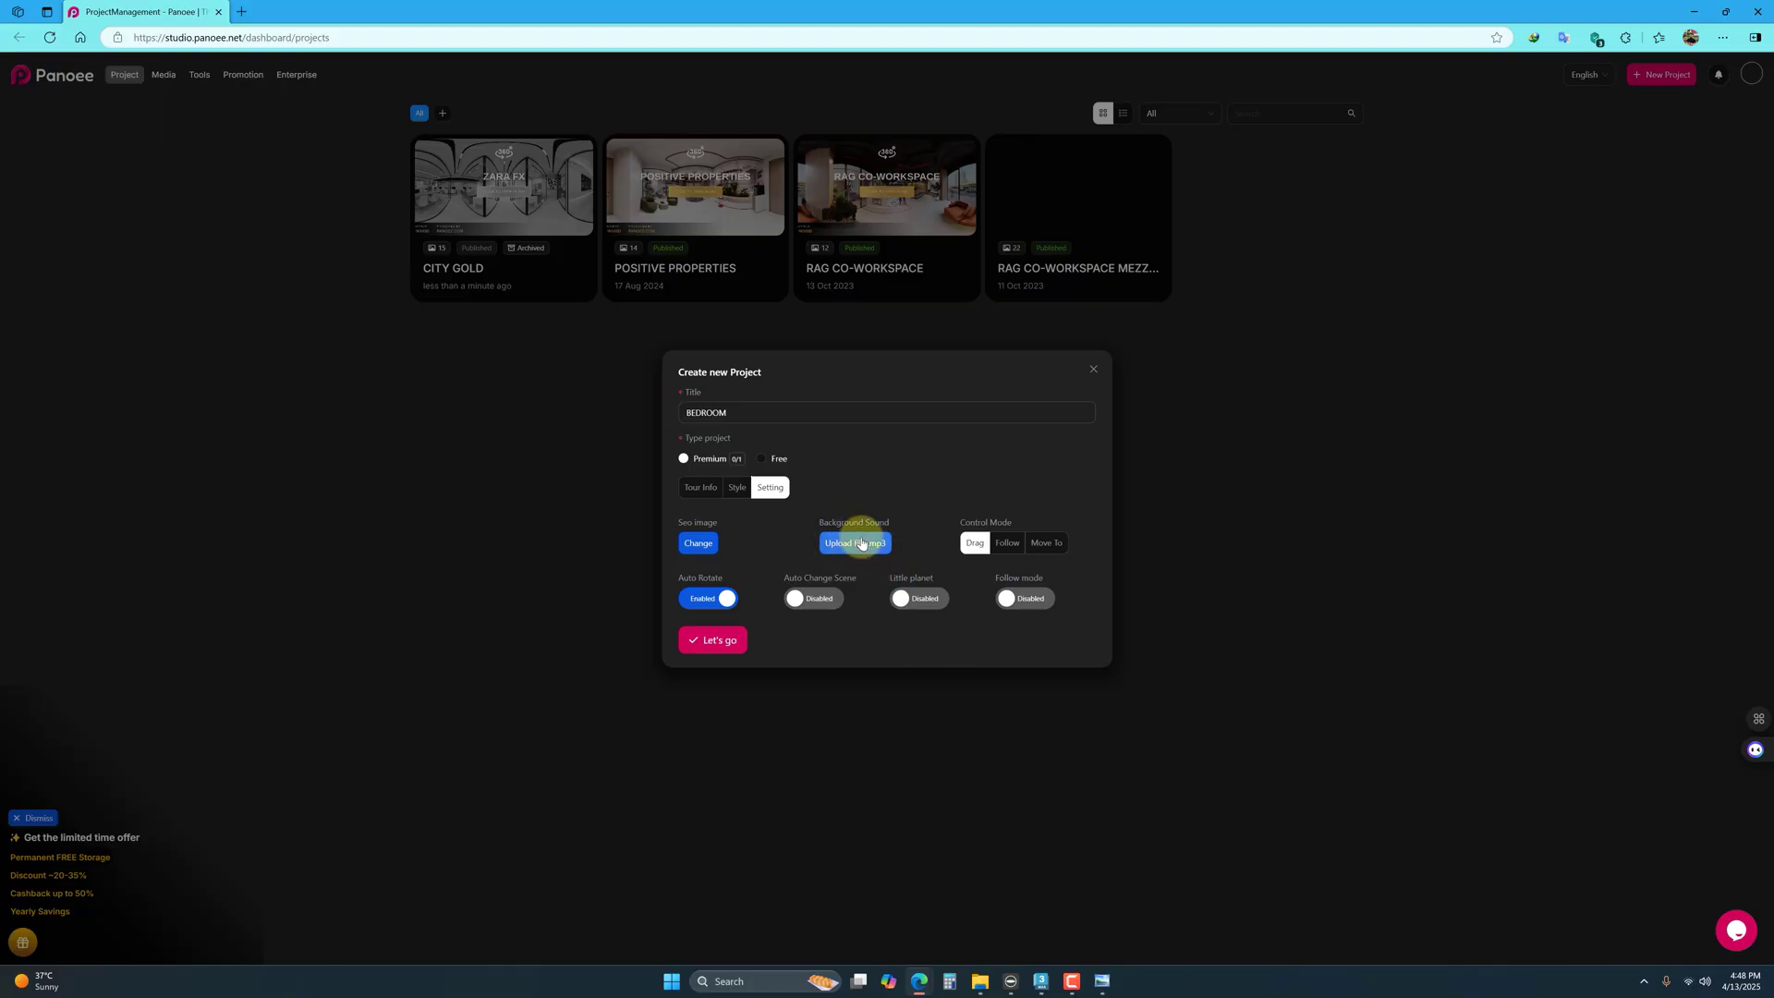
click(925, 608)
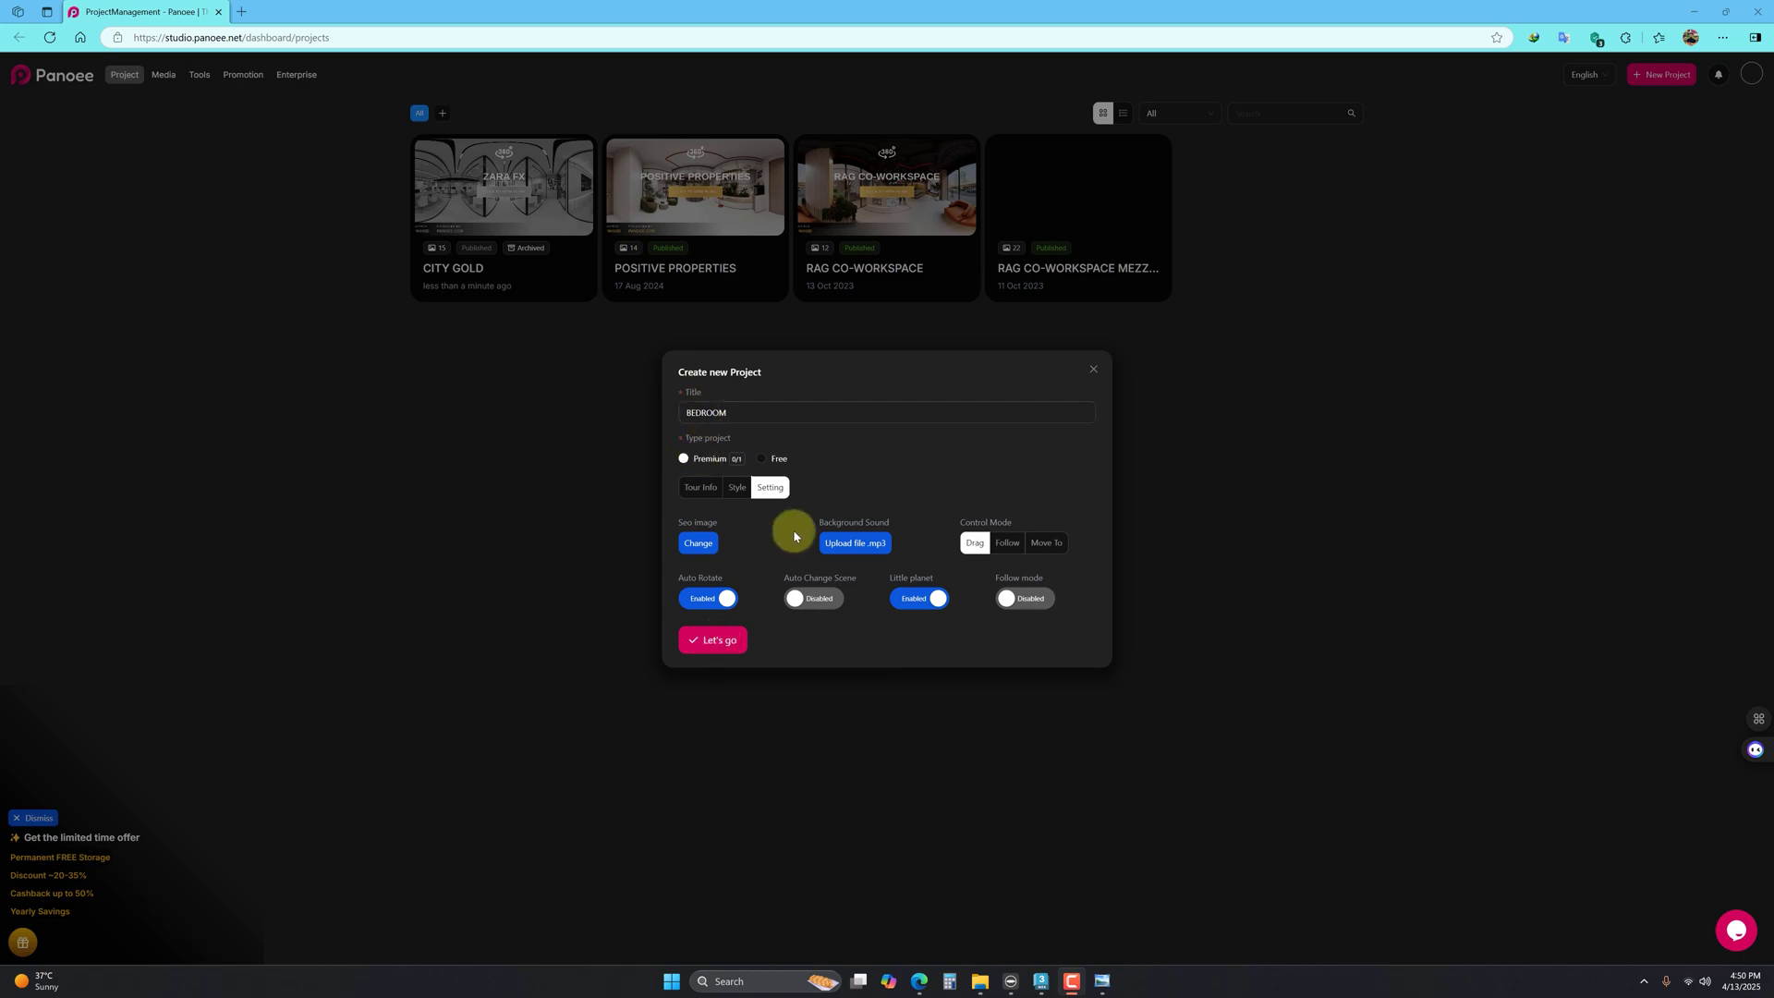
click(715, 650)
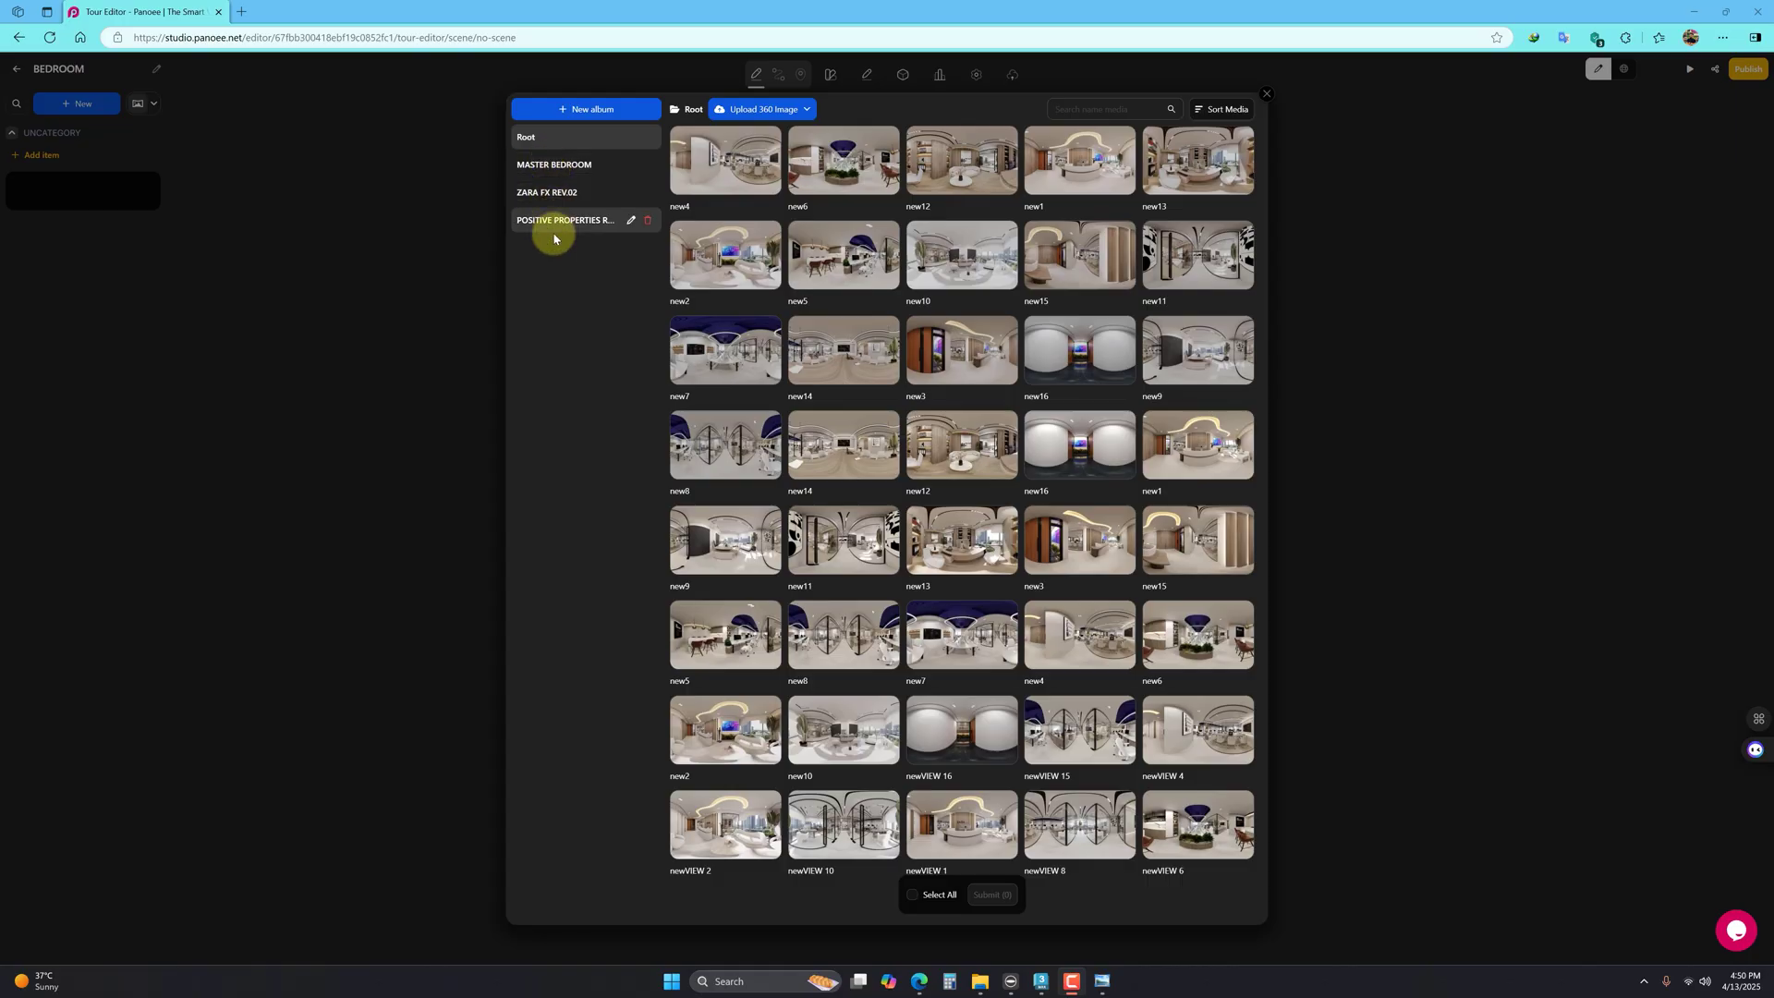
Step: Delete the MASTER BEDROOM media album and create a new album named BEDROOM TEST
click(647, 167)
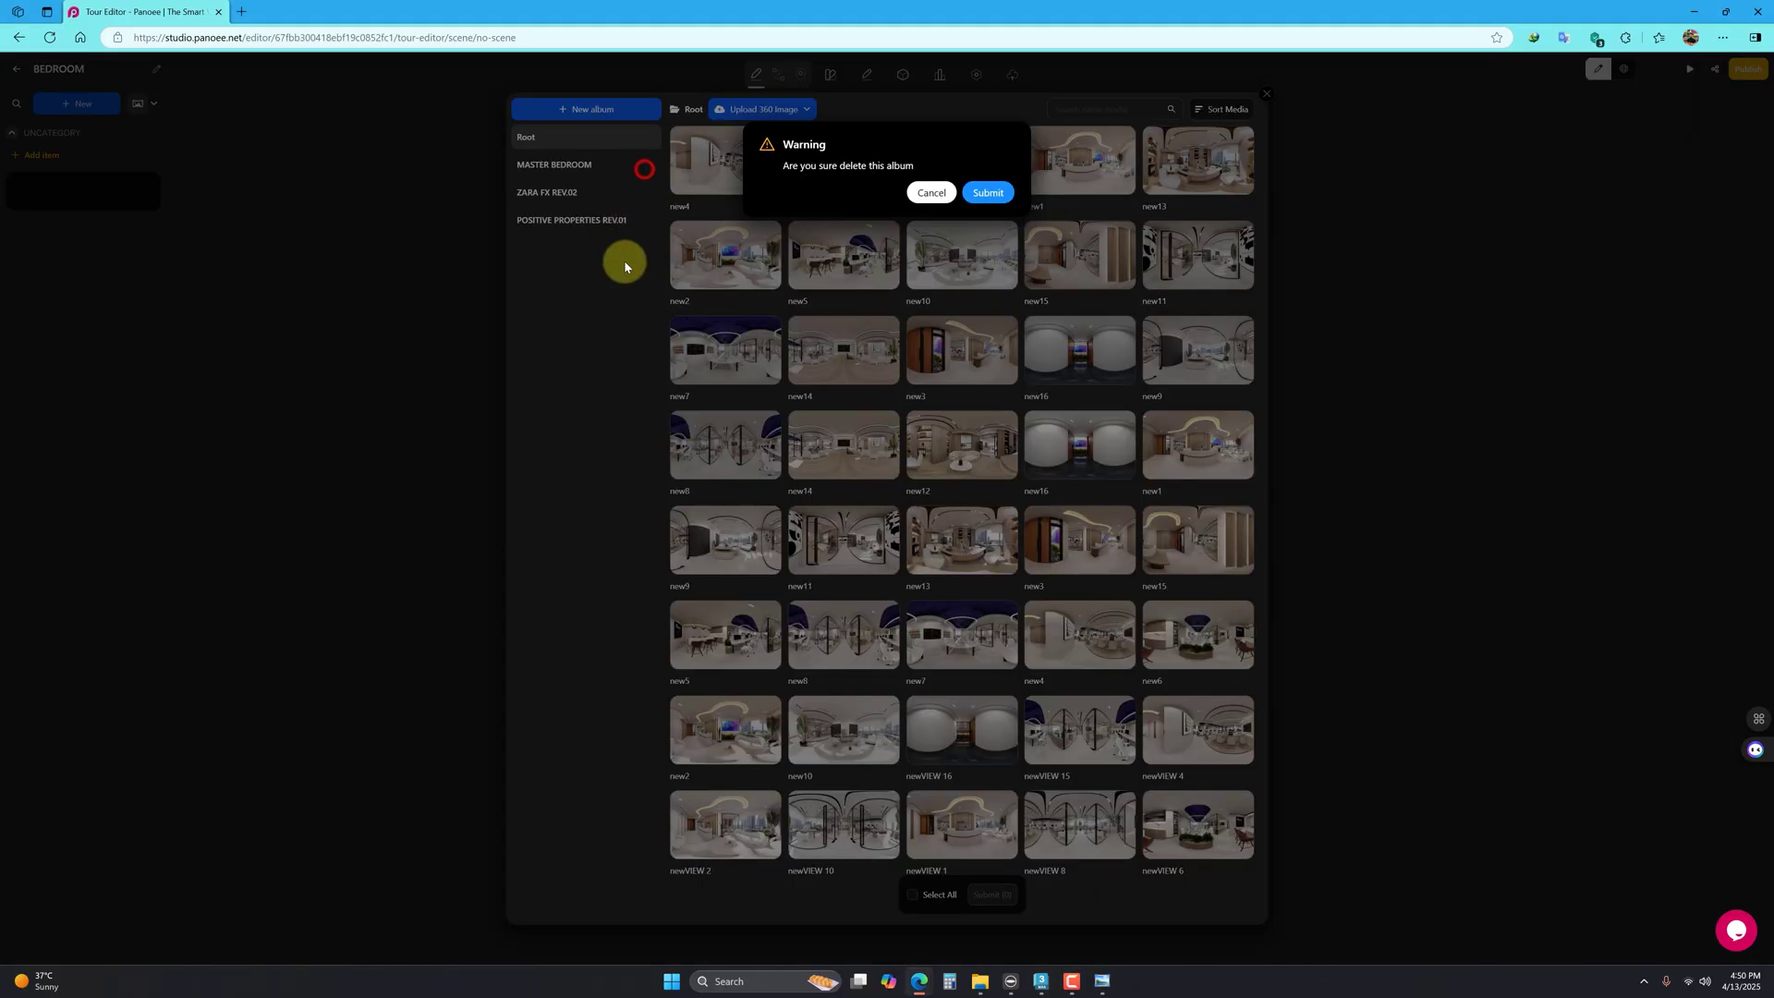
click(992, 192)
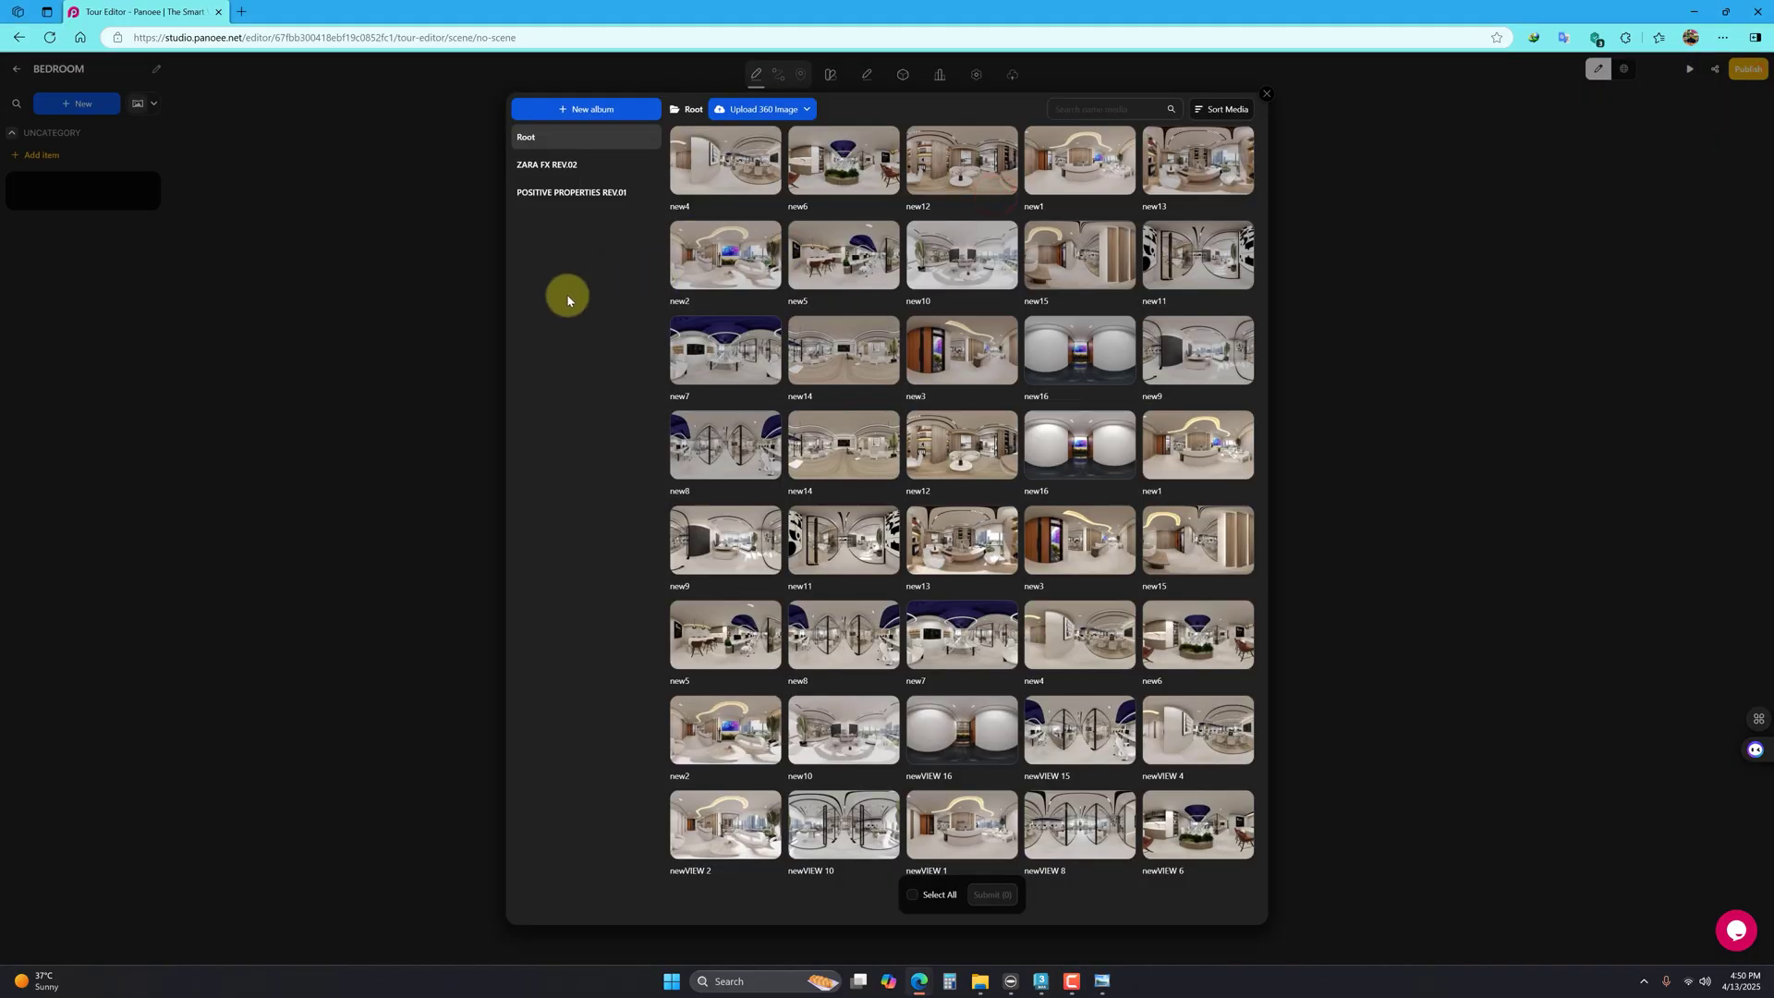
click(580, 112)
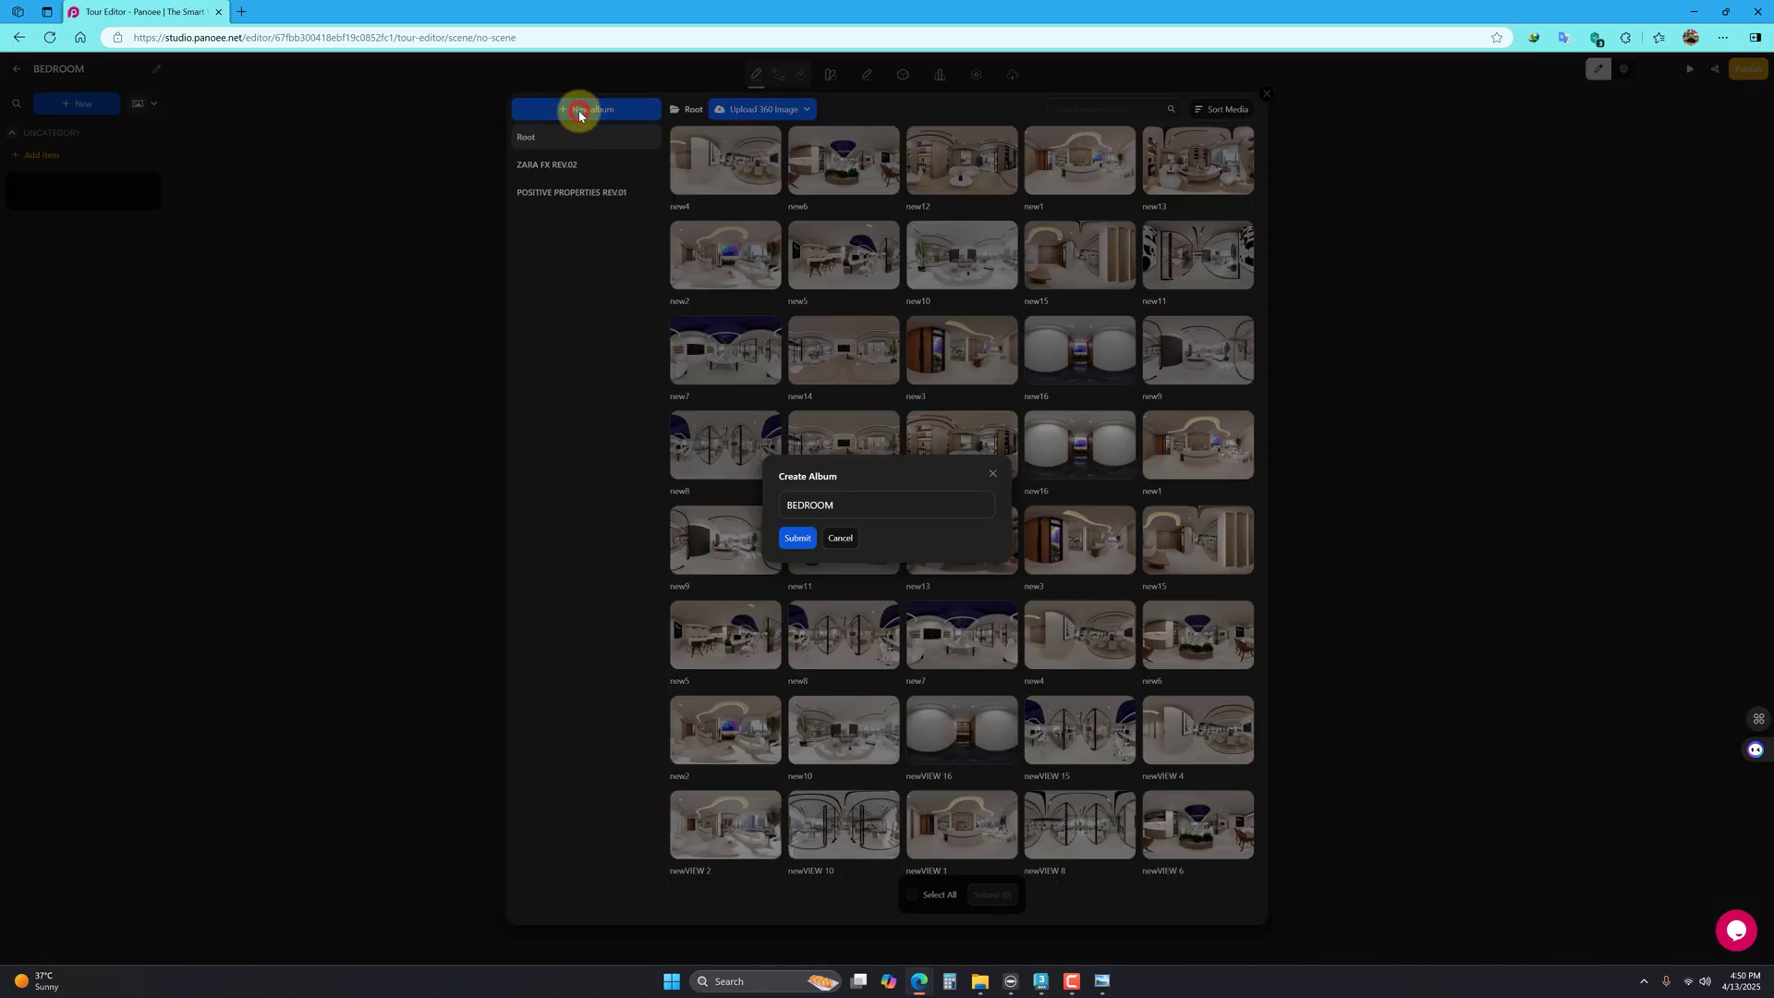
click(857, 507)
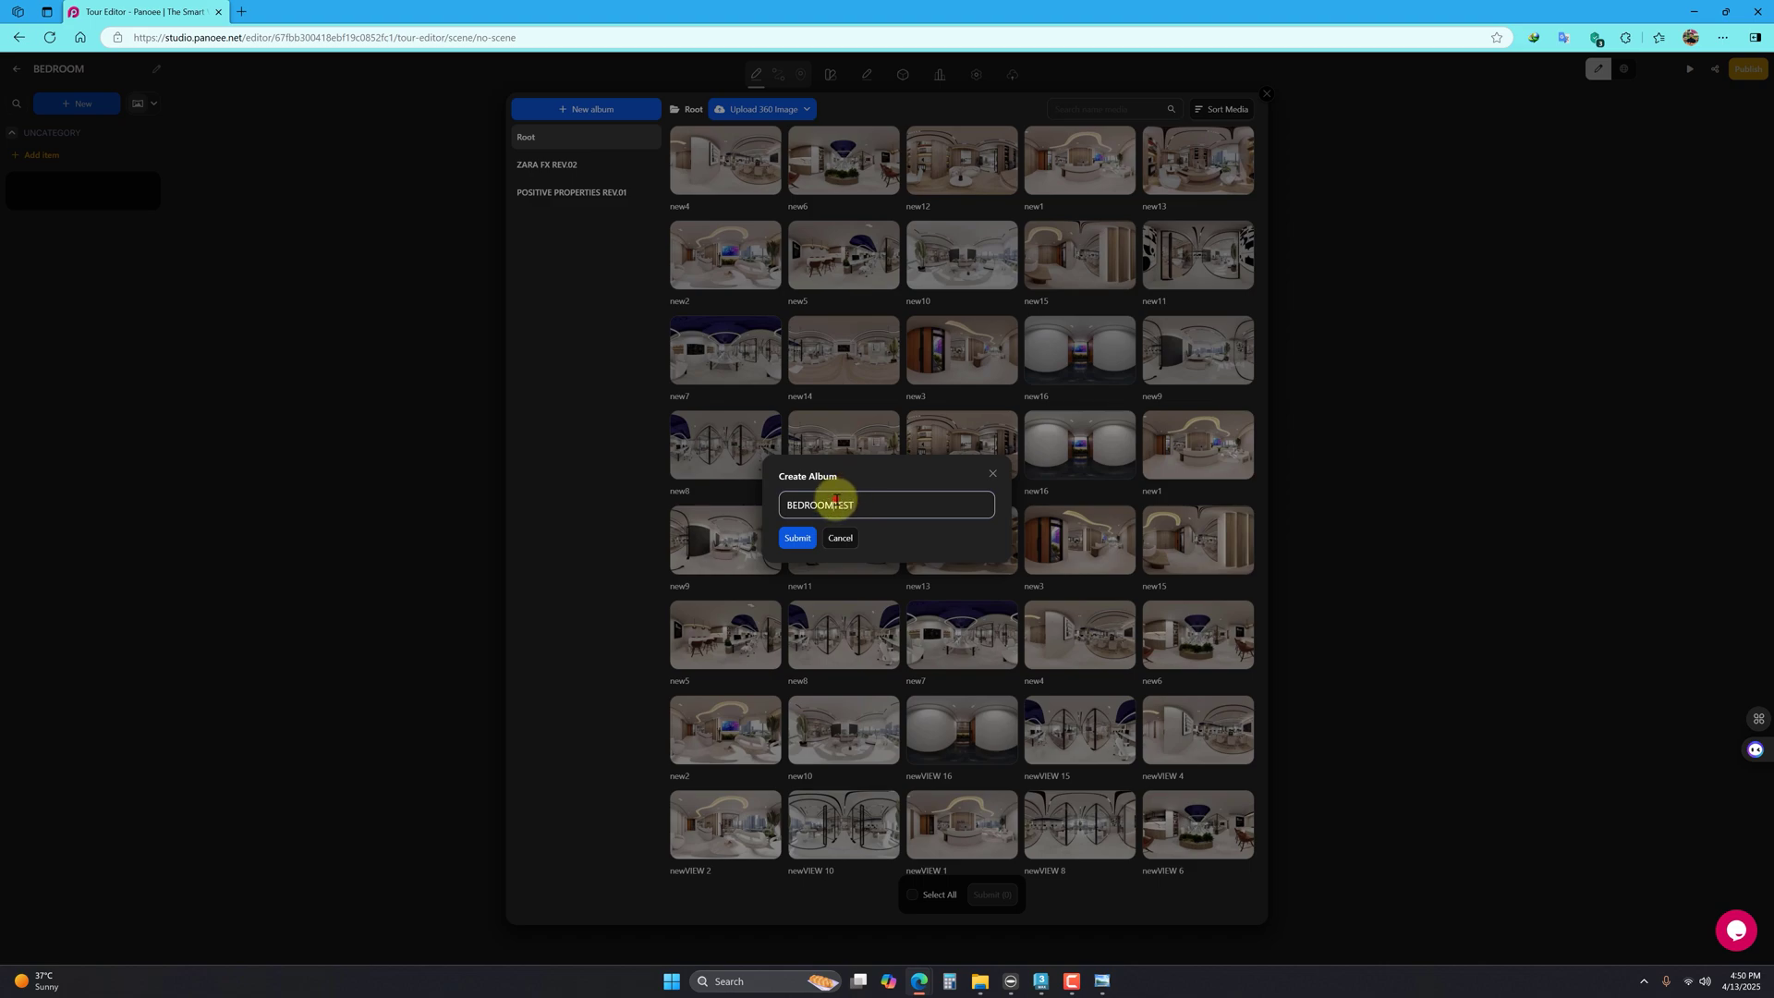
click(801, 539)
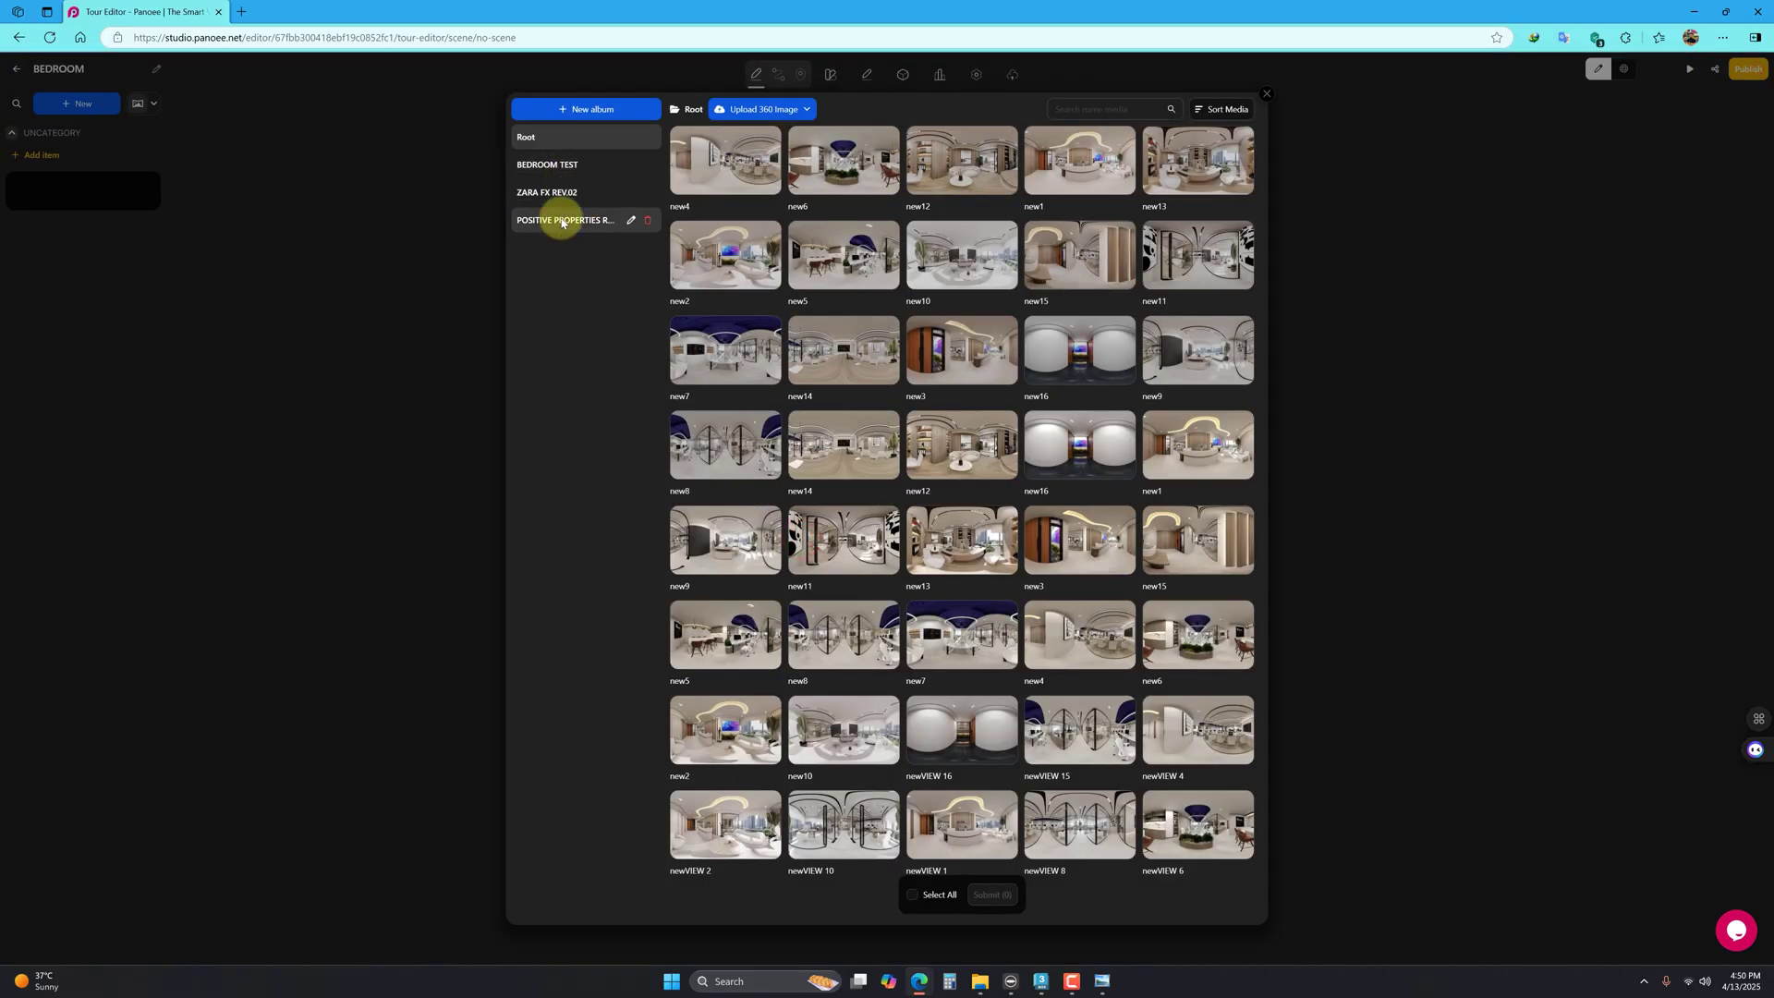
Step: Look through the BEDROOM TEST, ZARA FX REV.02 and POSITIVE PROPERTIES REV.01 albums and return to BEDROOM TEST
click(561, 168)
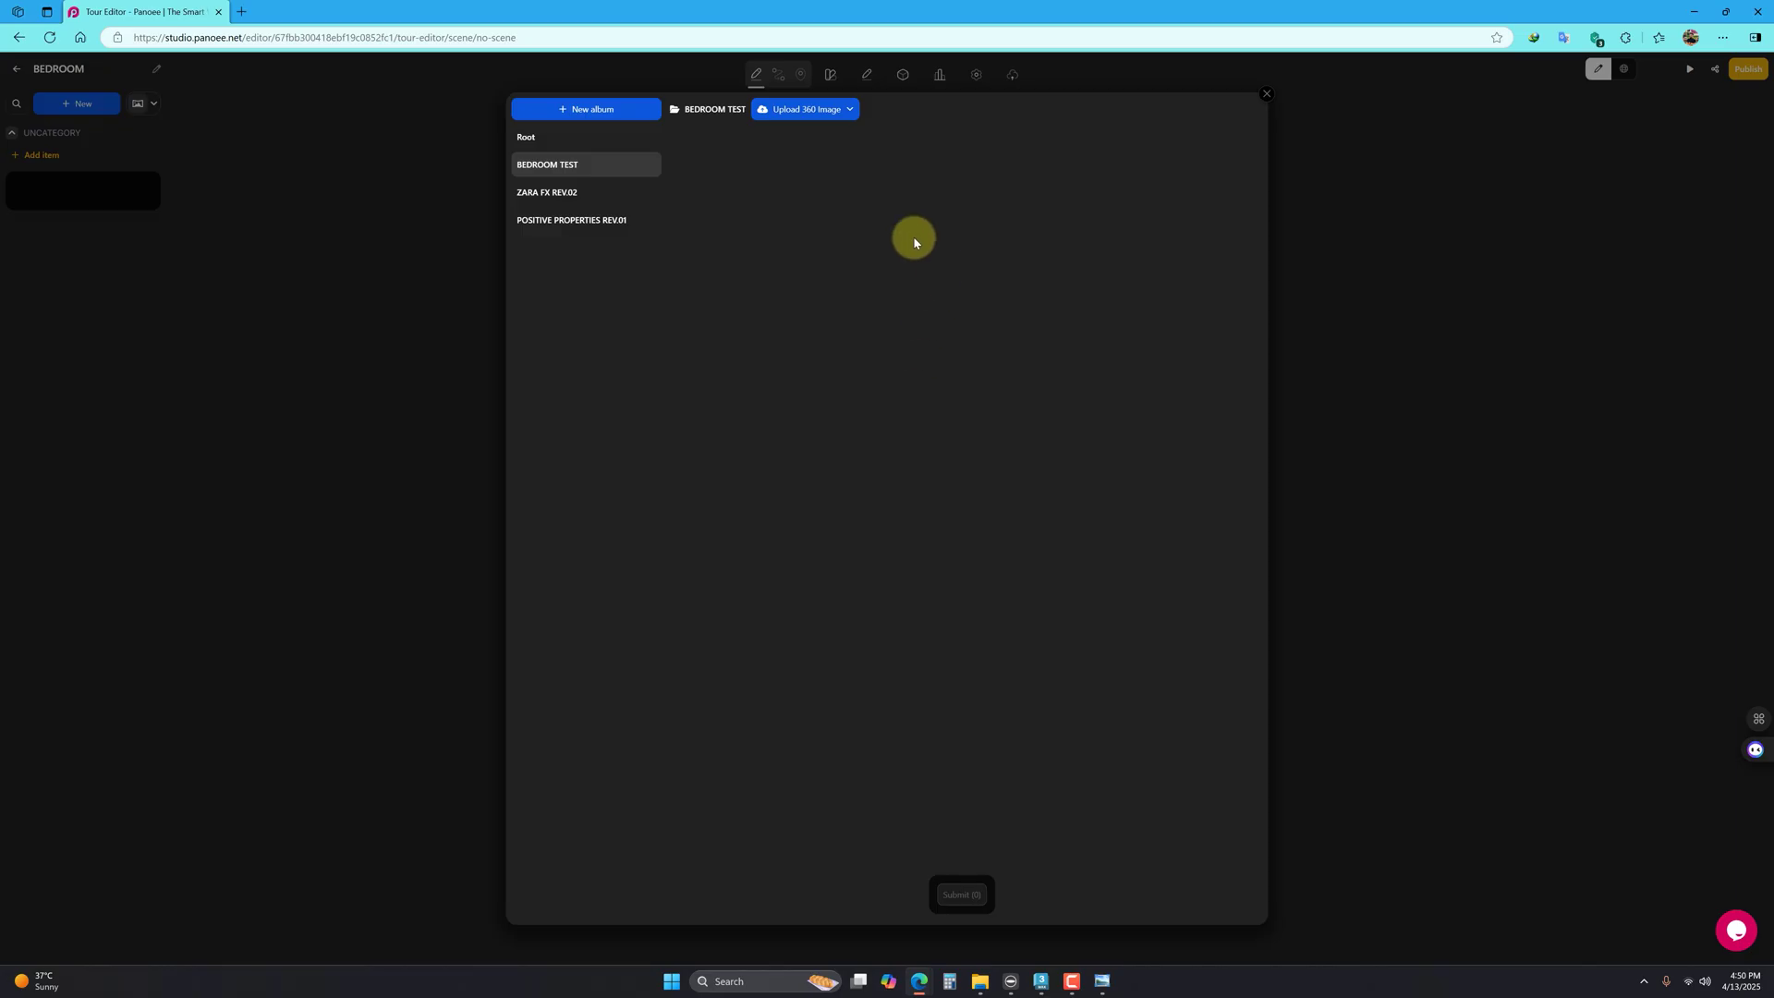
click(543, 192)
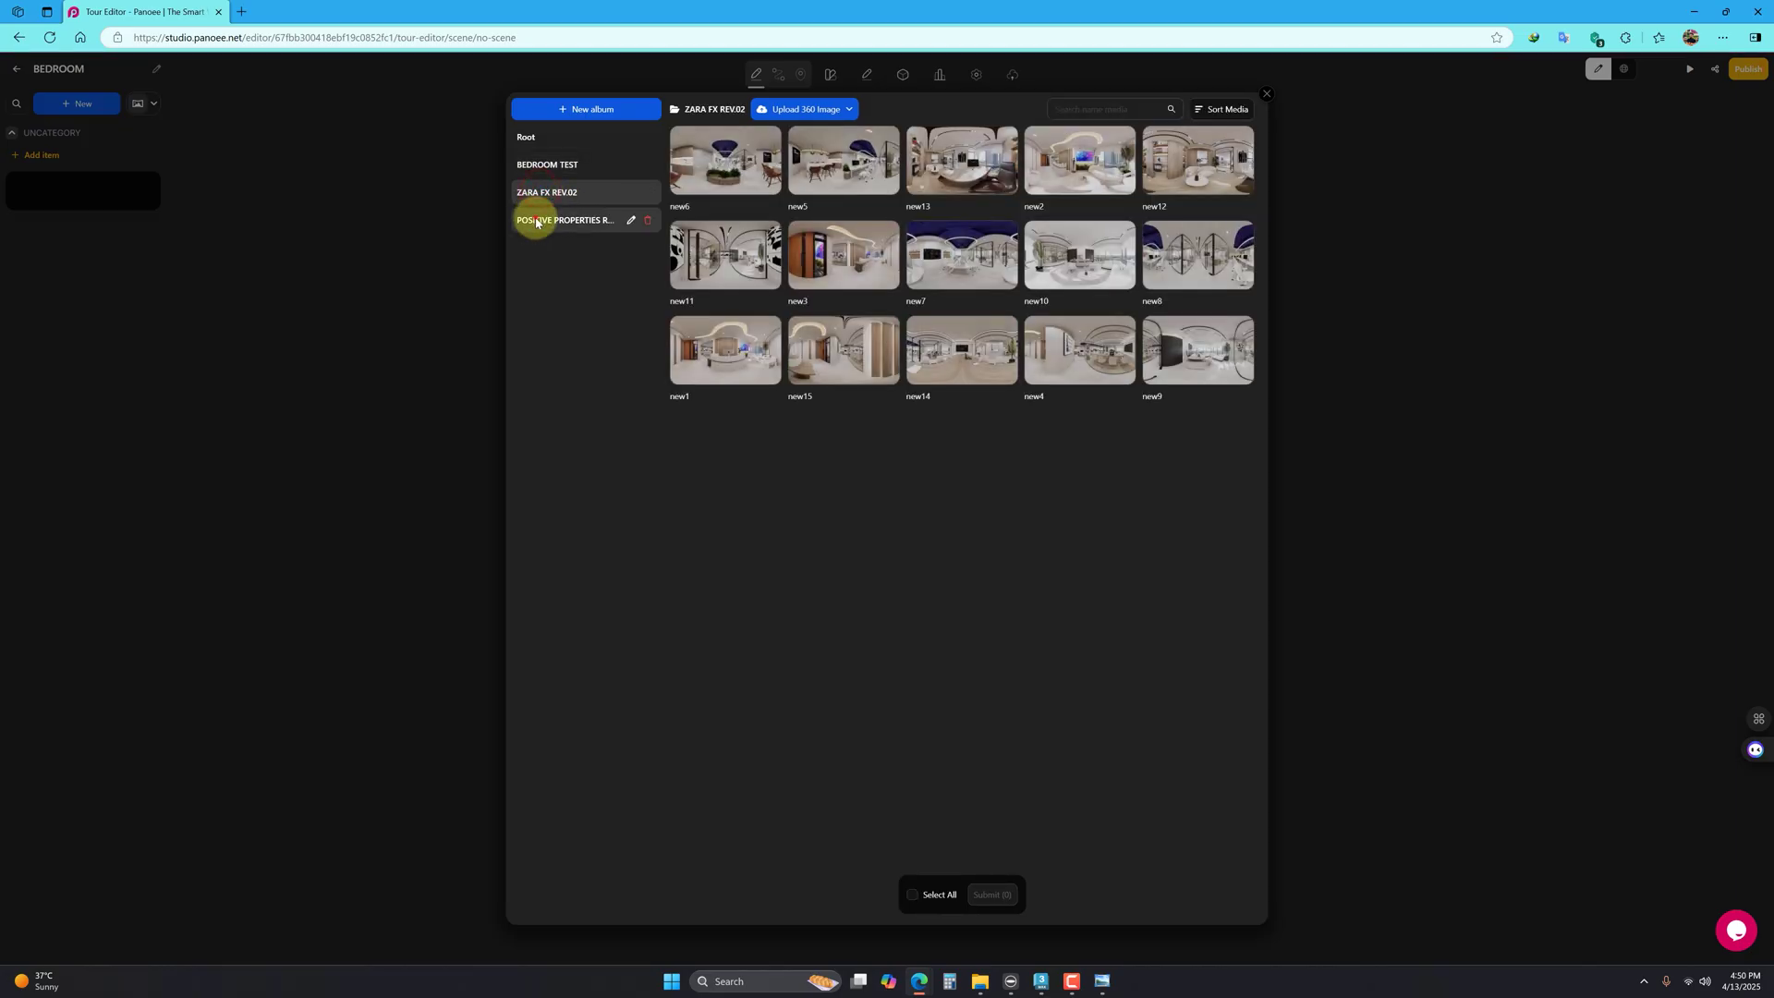
click(537, 222)
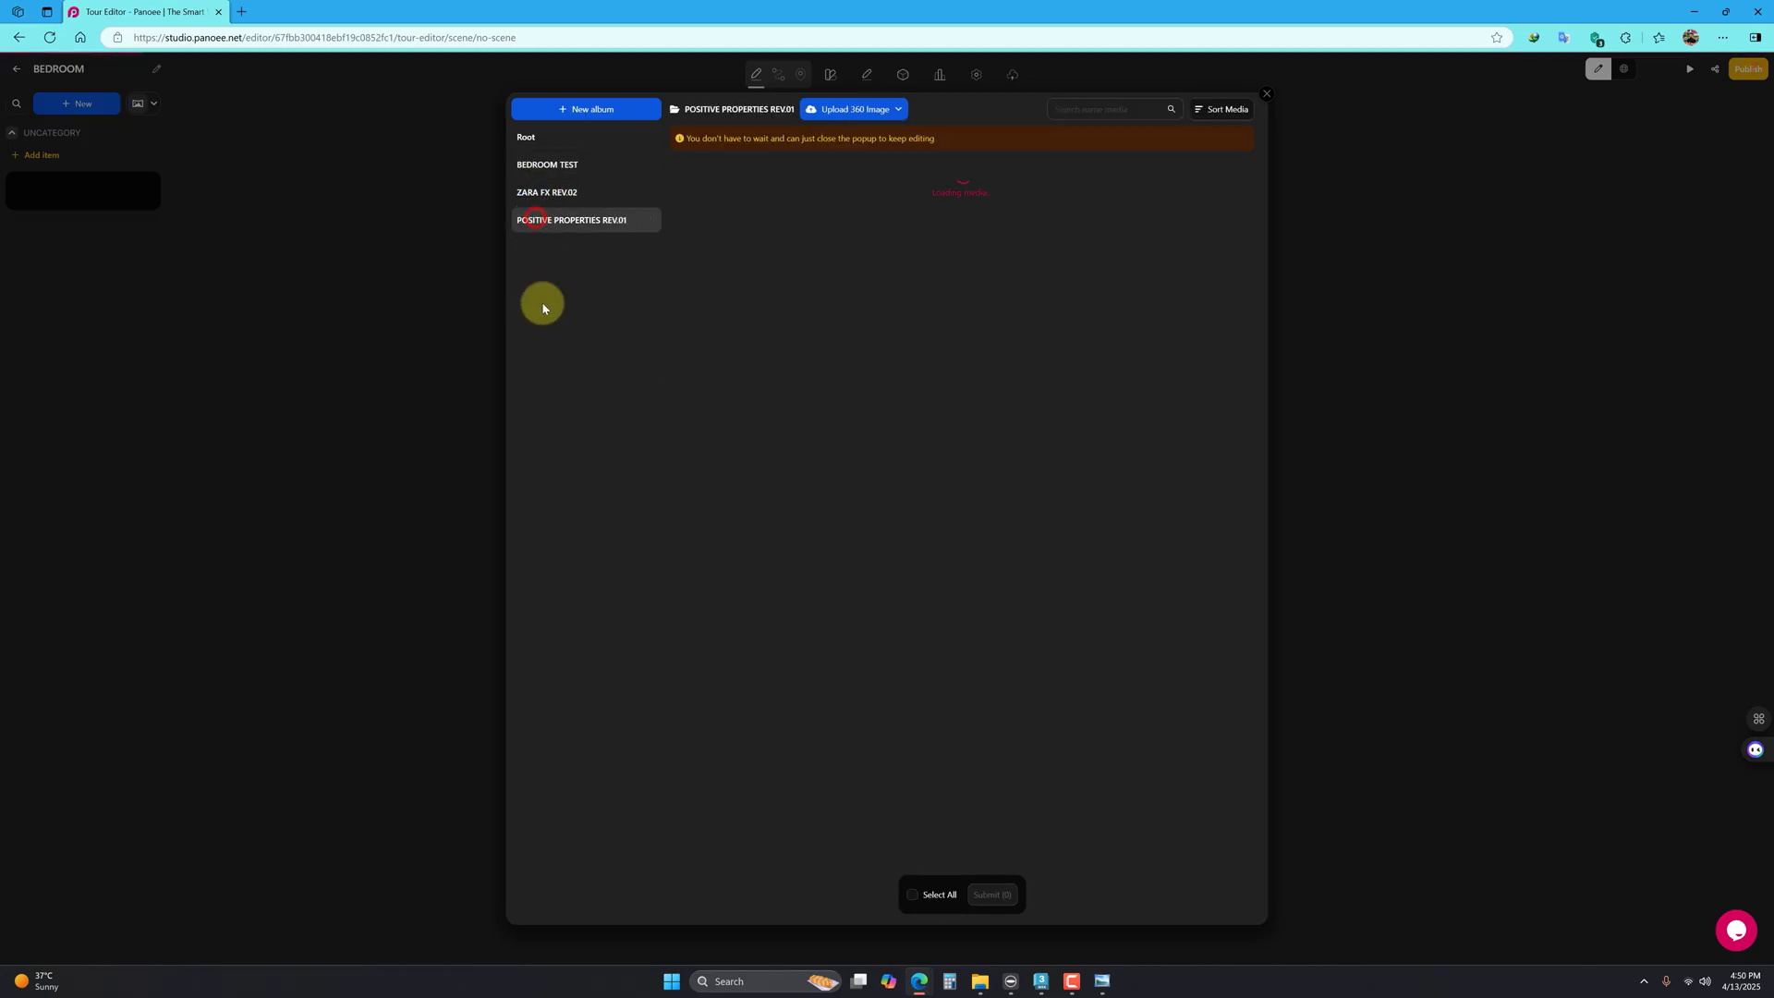
click(559, 171)
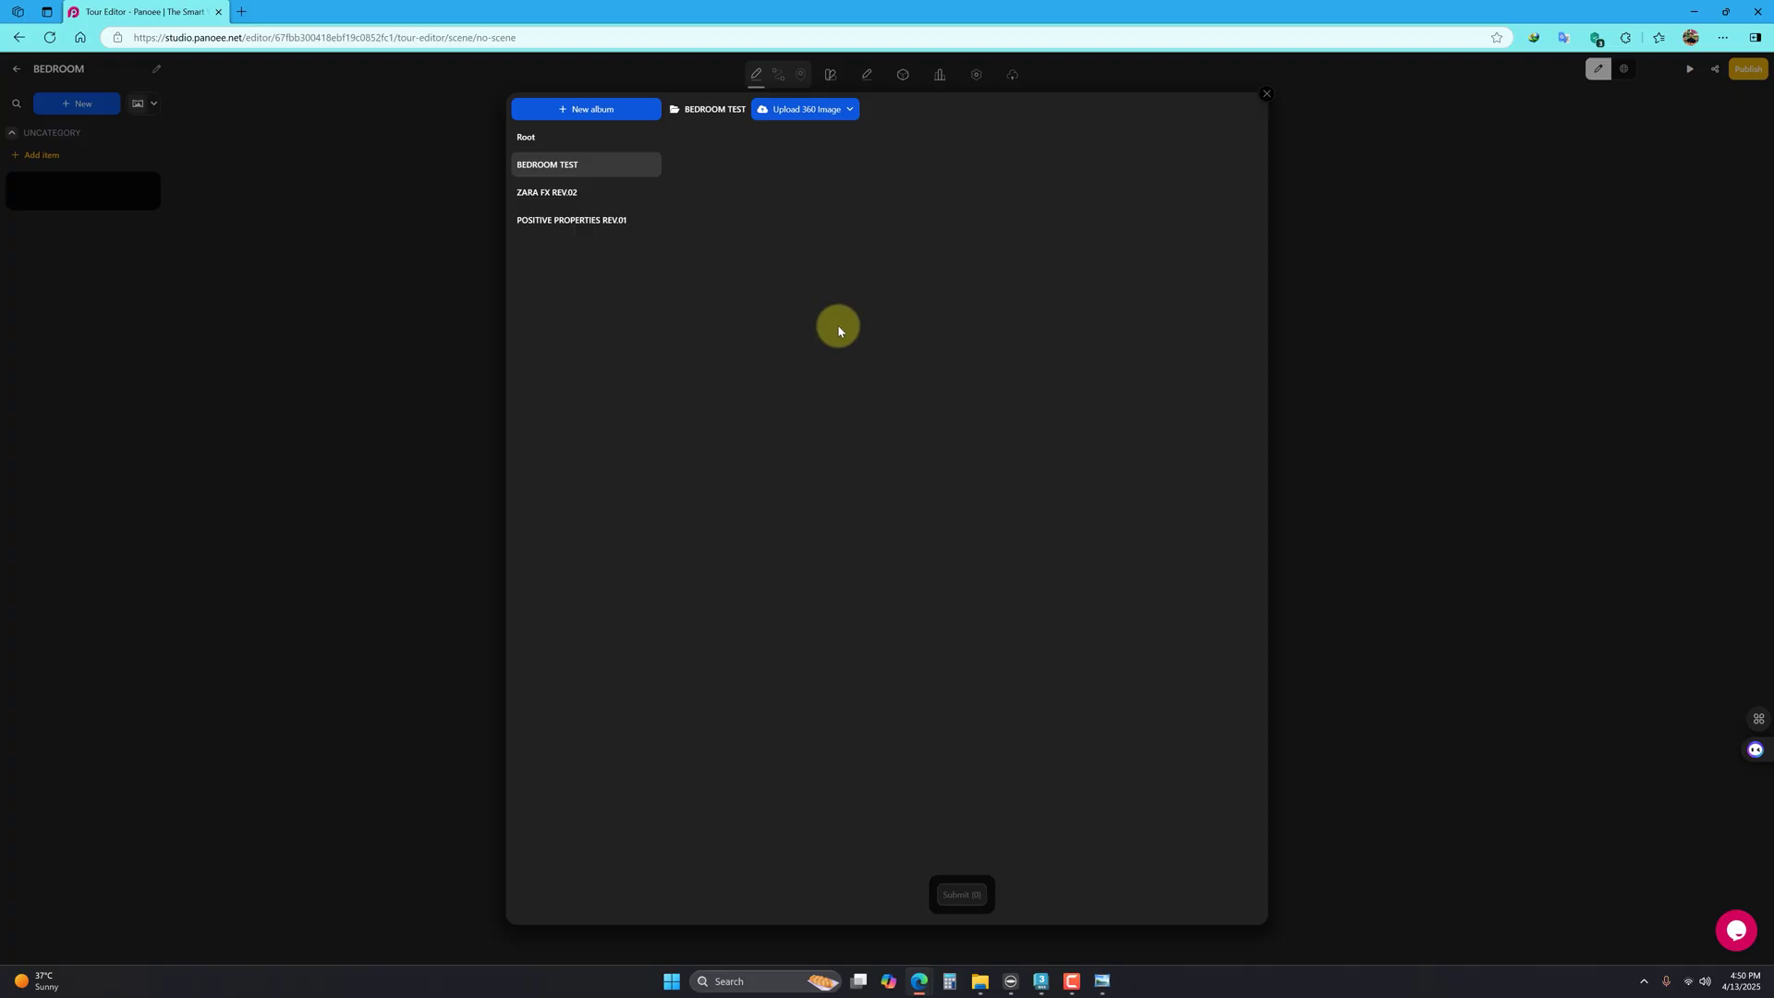
Step: Upload the five panorama PNGs from the PS folder to BEDROOM TEST as 360 images and add them all to the tour as scenes
click(810, 121)
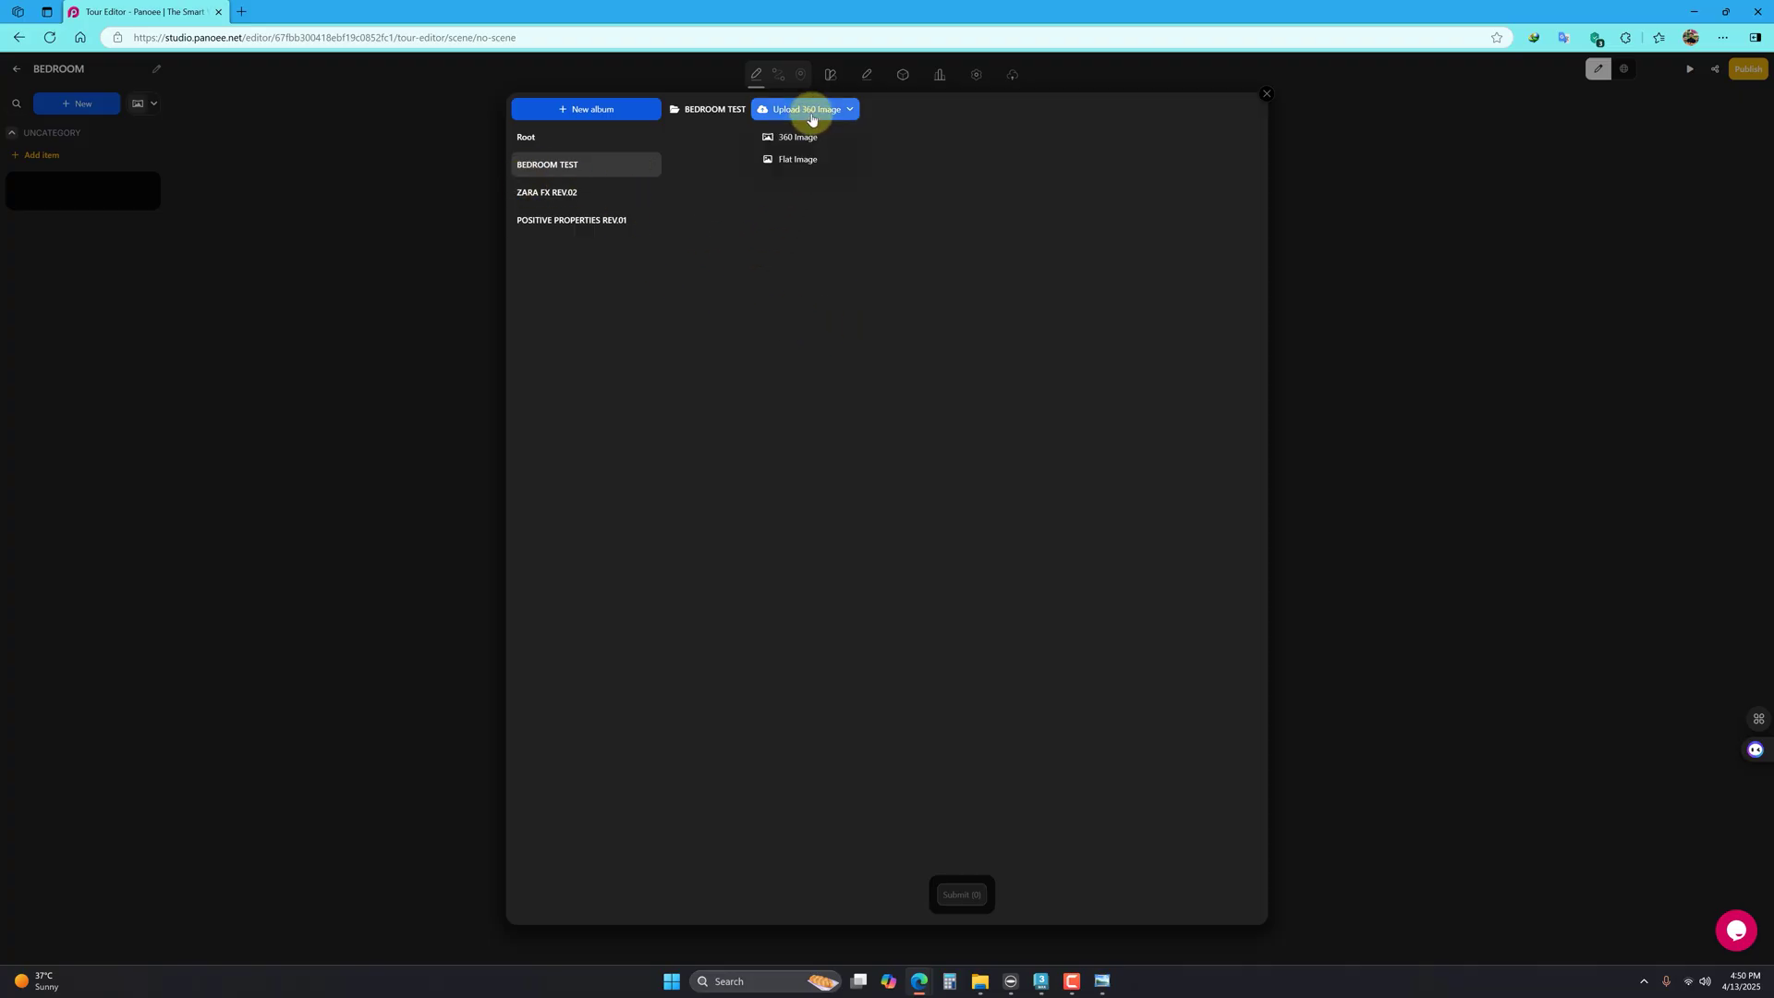
click(823, 117)
click(810, 140)
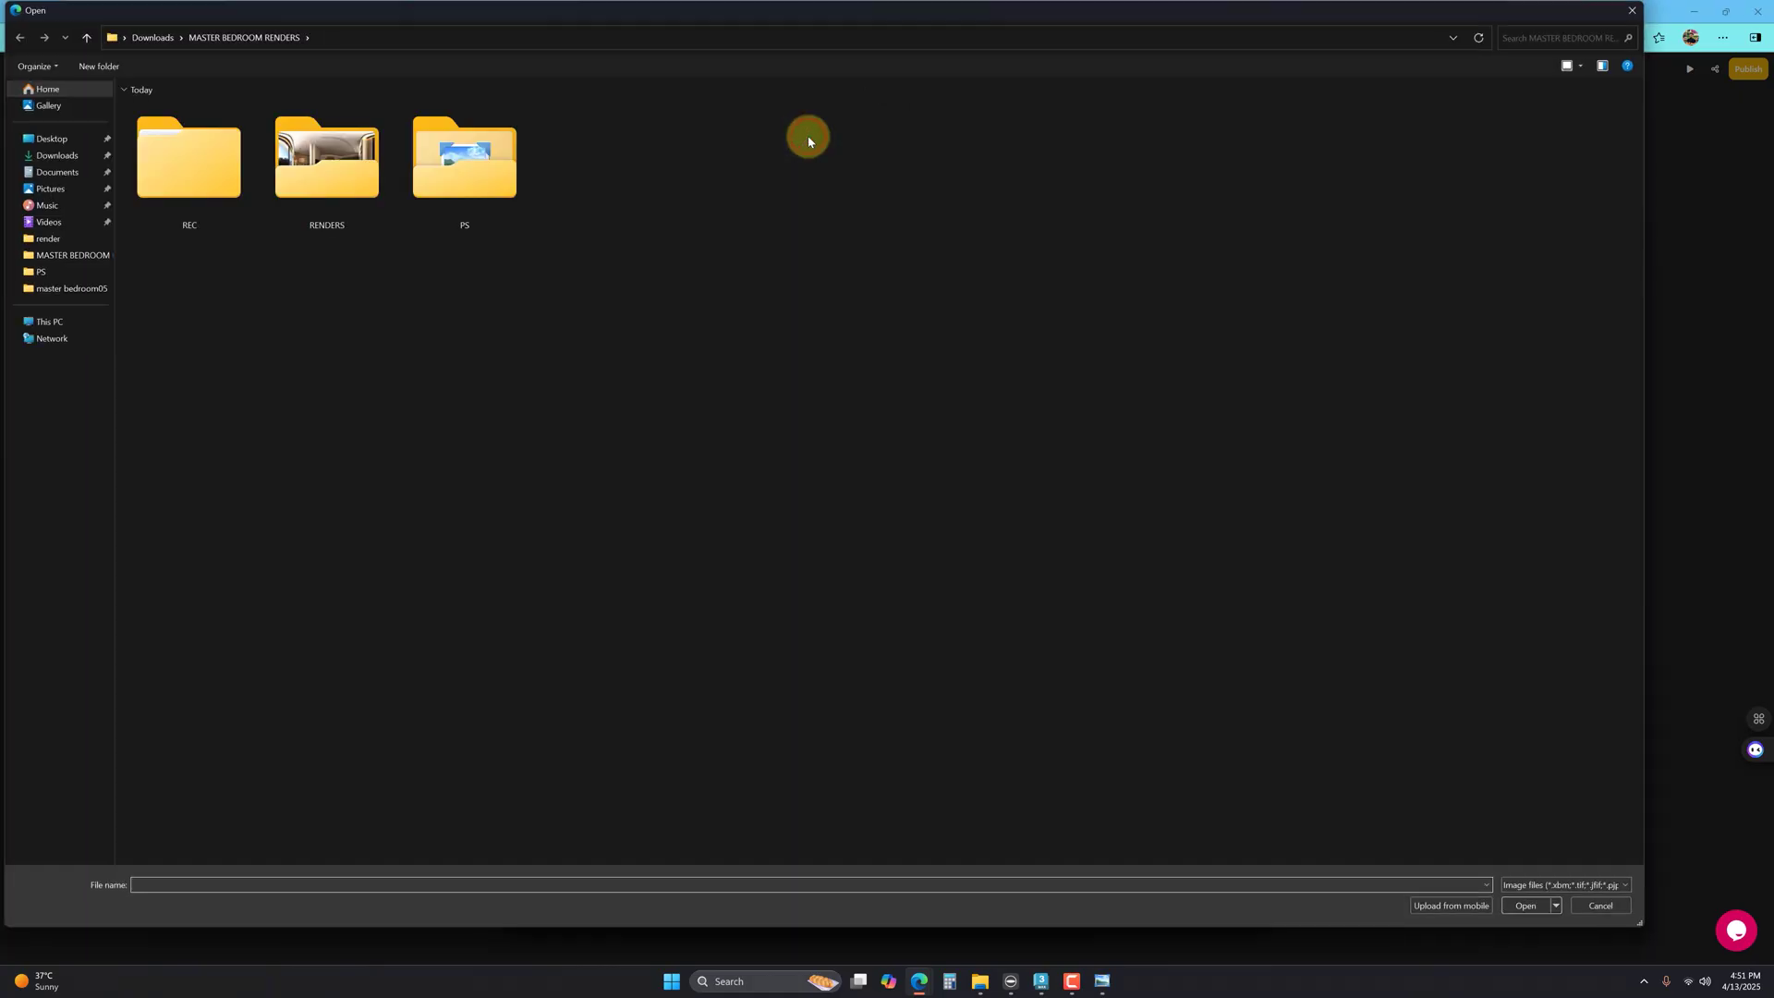
click(443, 379)
double_click(470, 197)
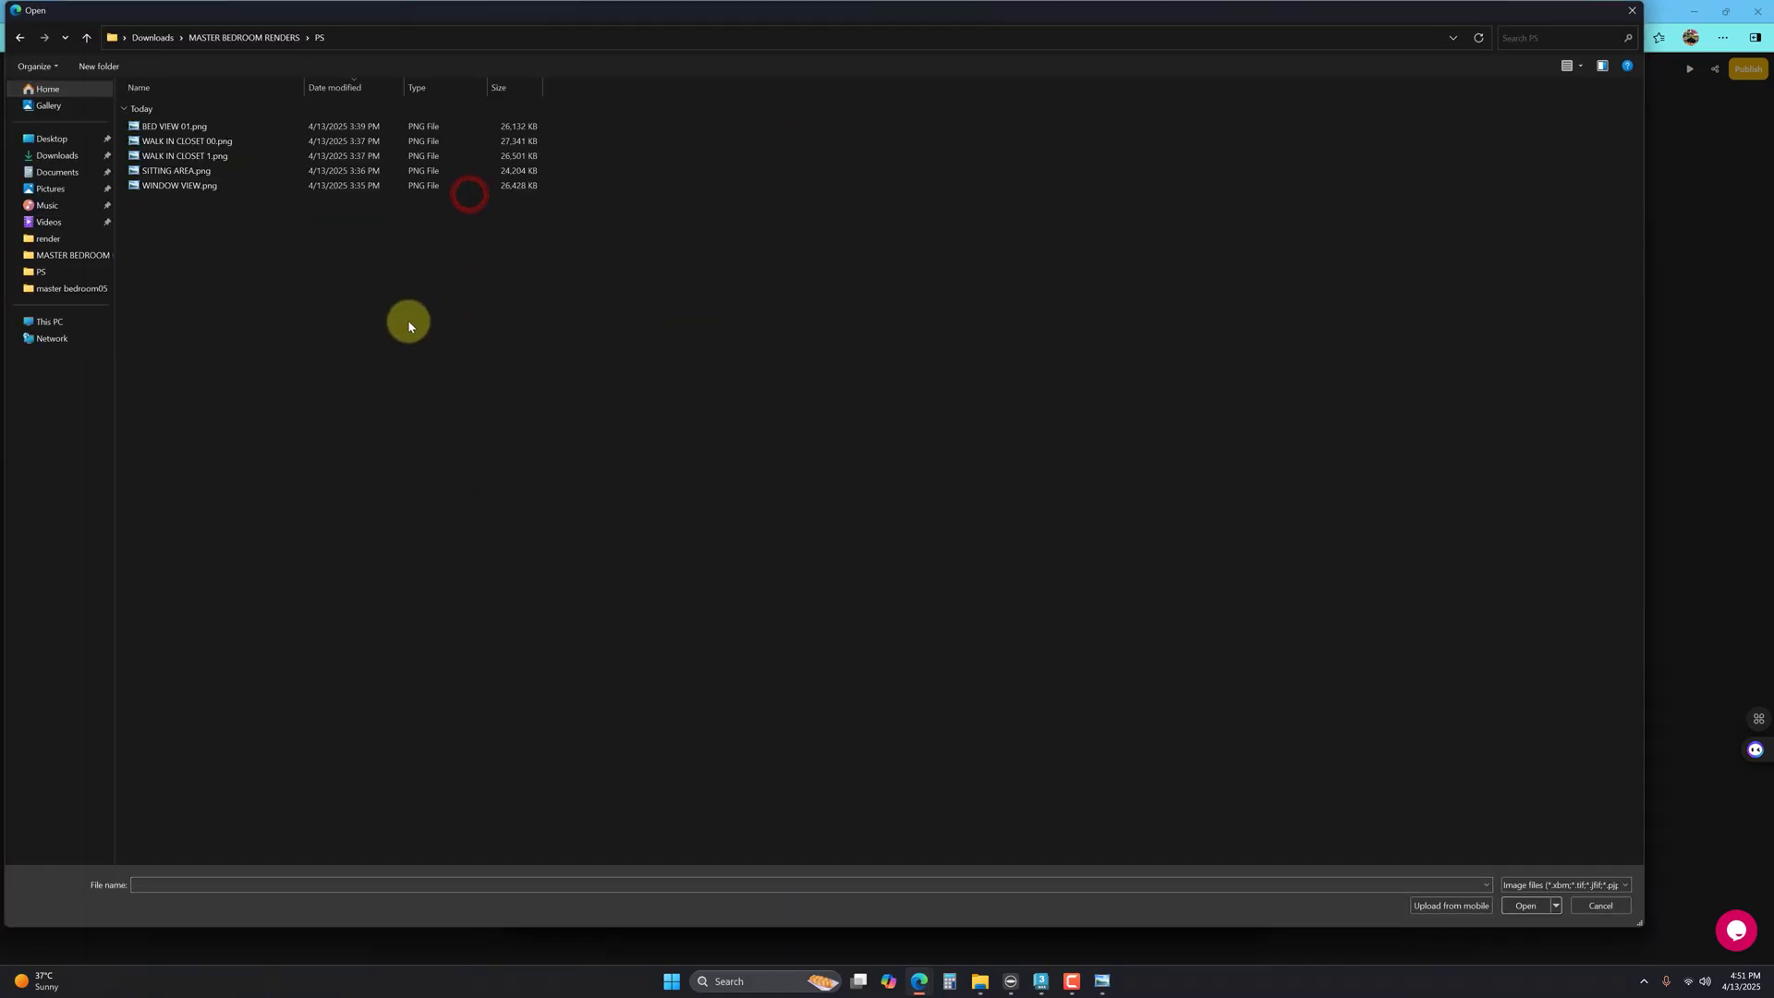
right_click(408, 320)
mouse_move(473, 340)
click(580, 331)
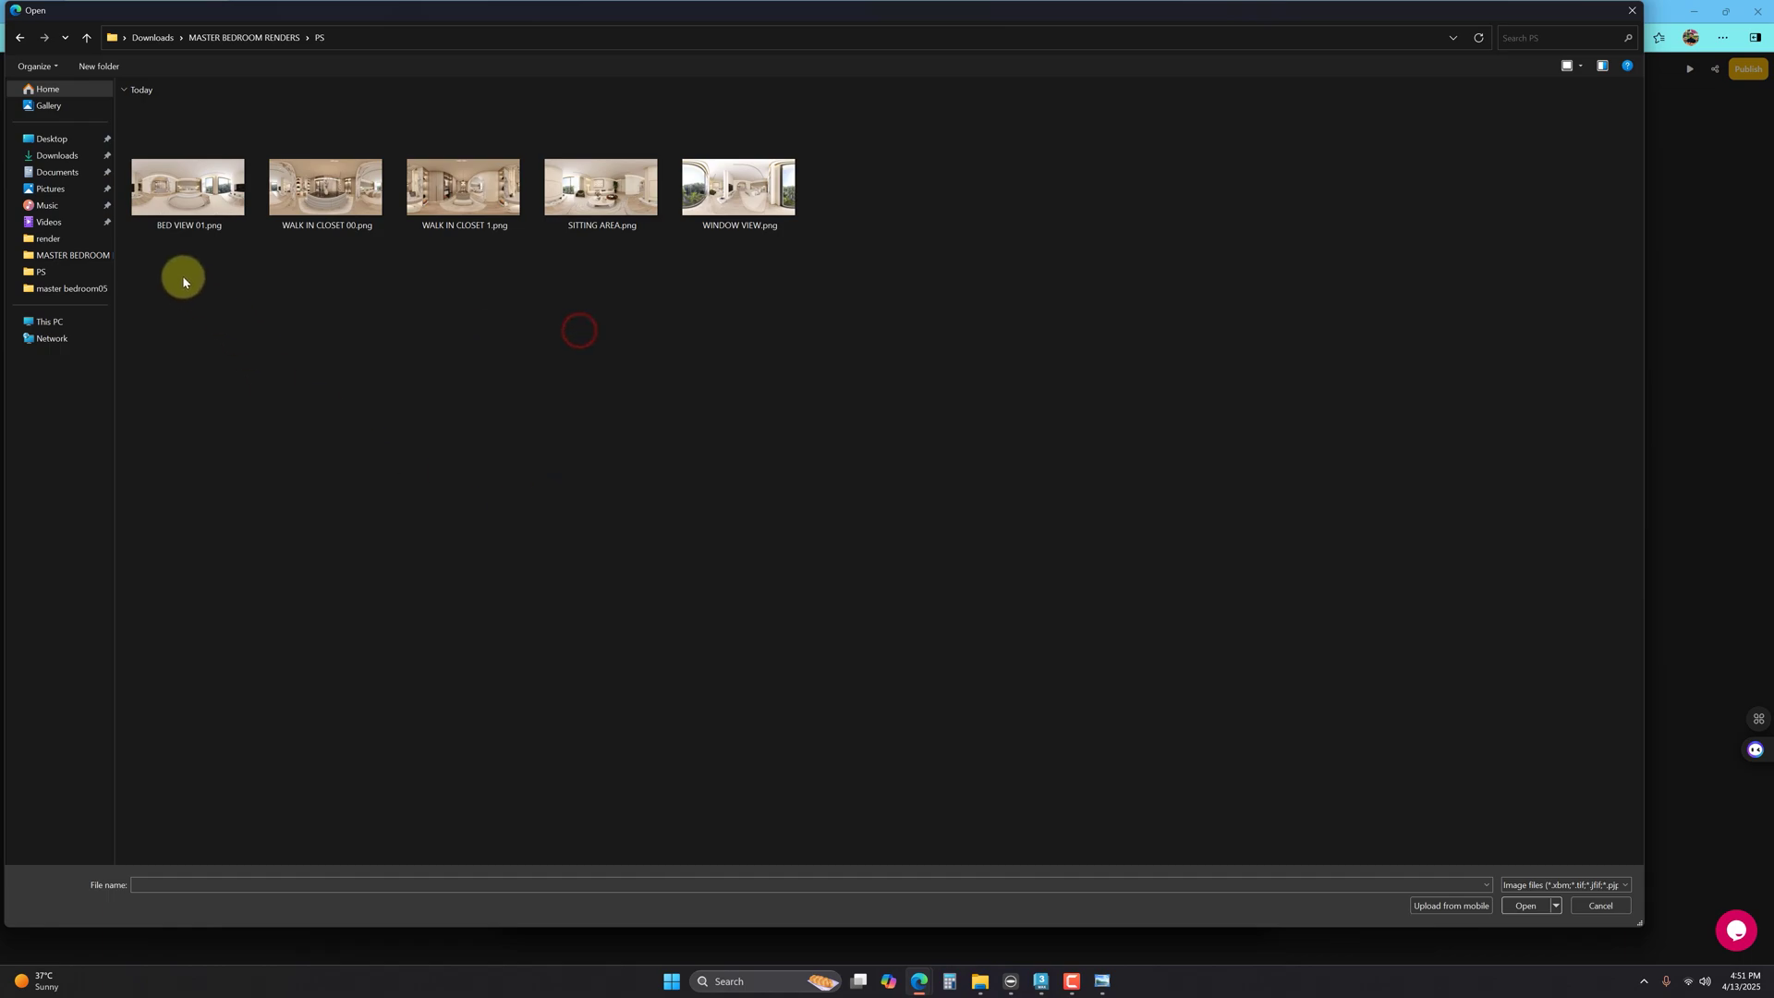
drag(182, 275, 813, 190)
click(1523, 905)
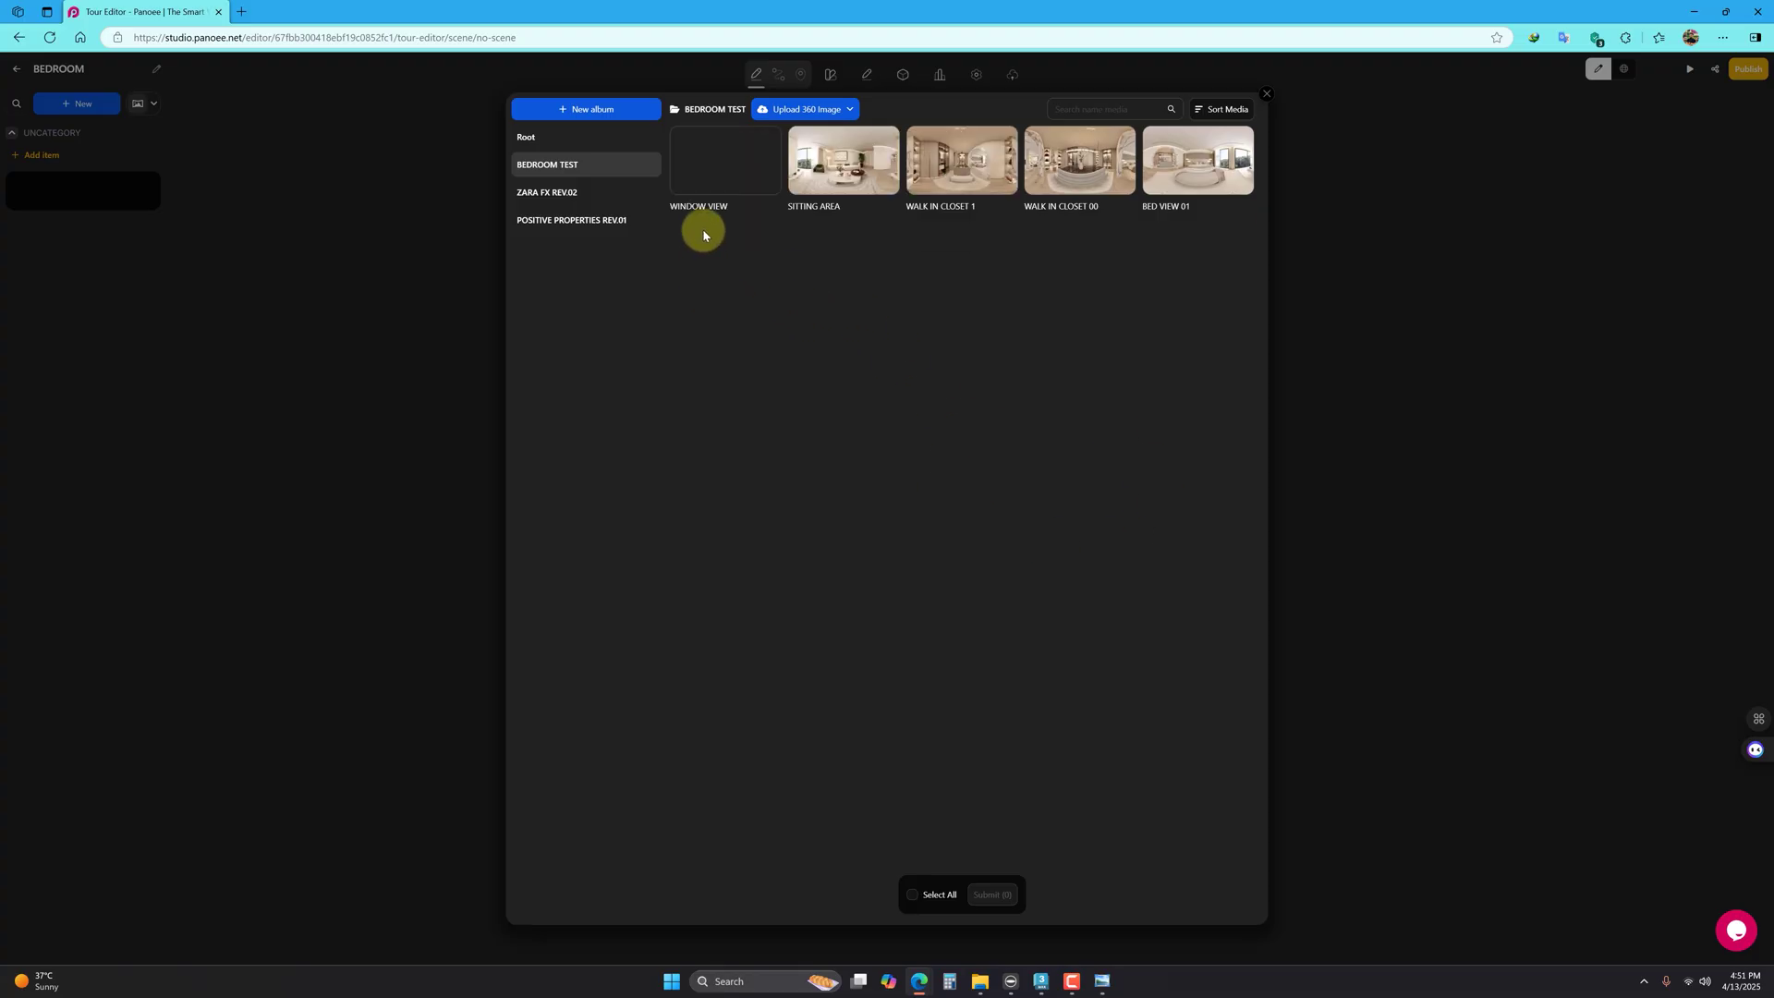
click(911, 896)
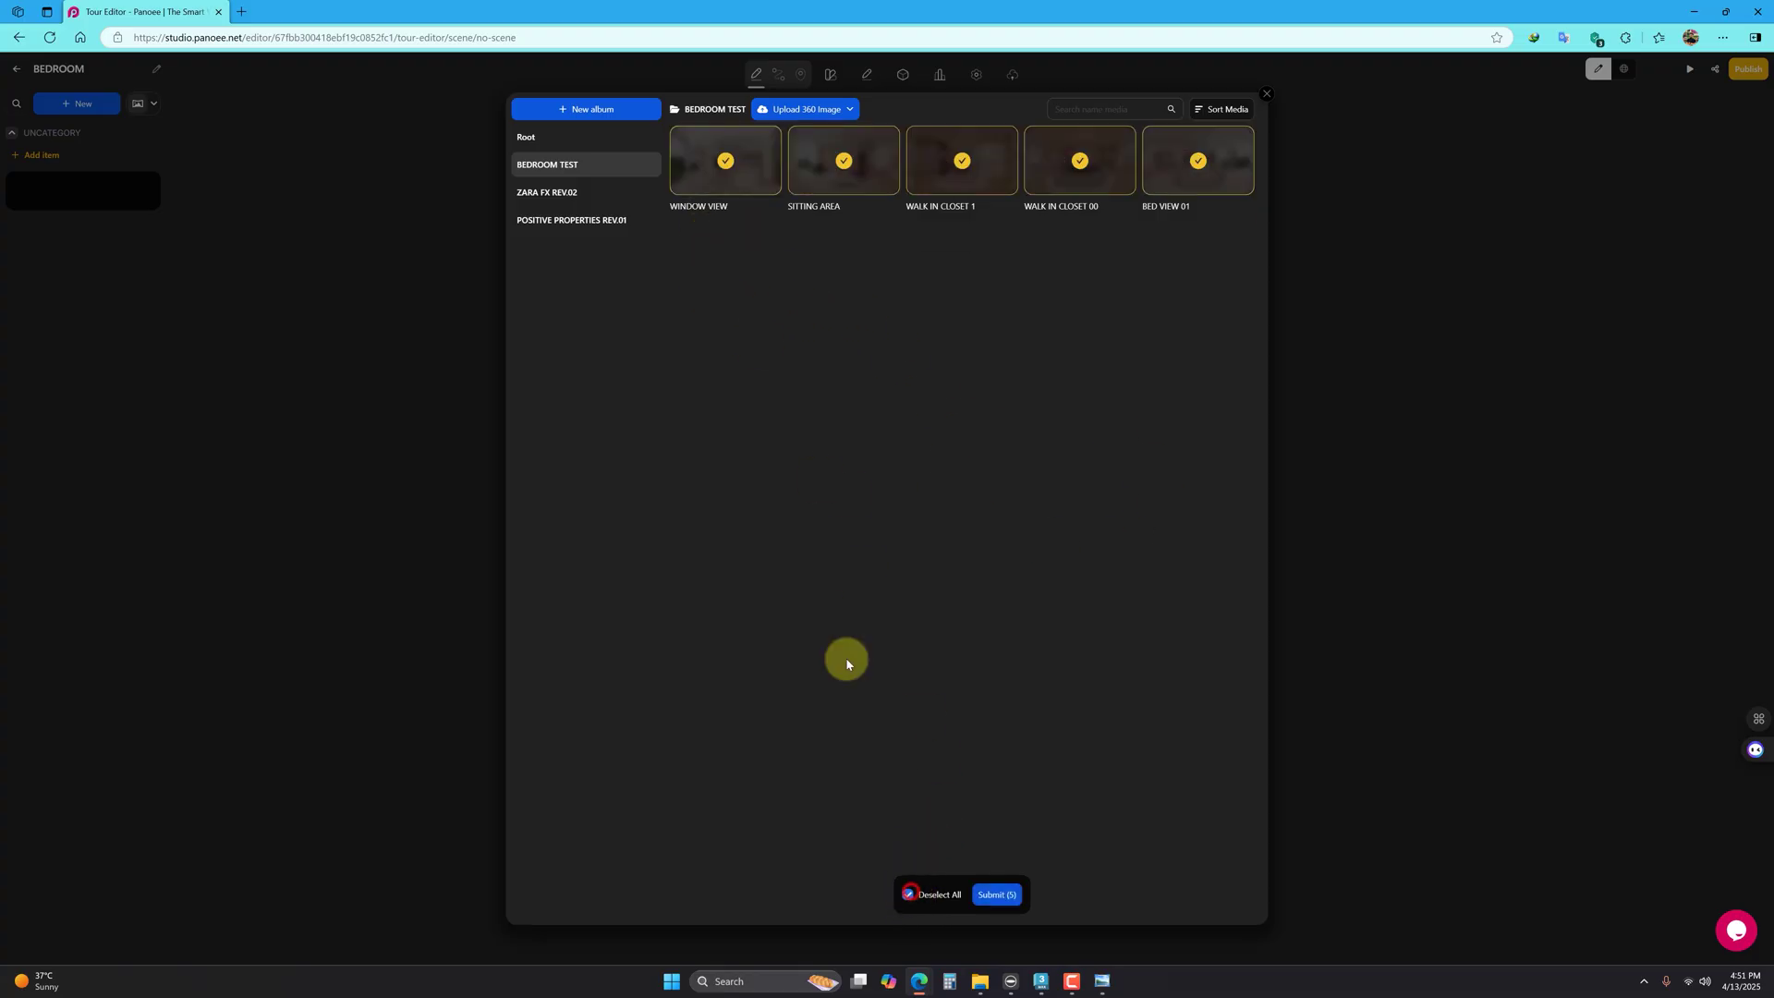
click(998, 894)
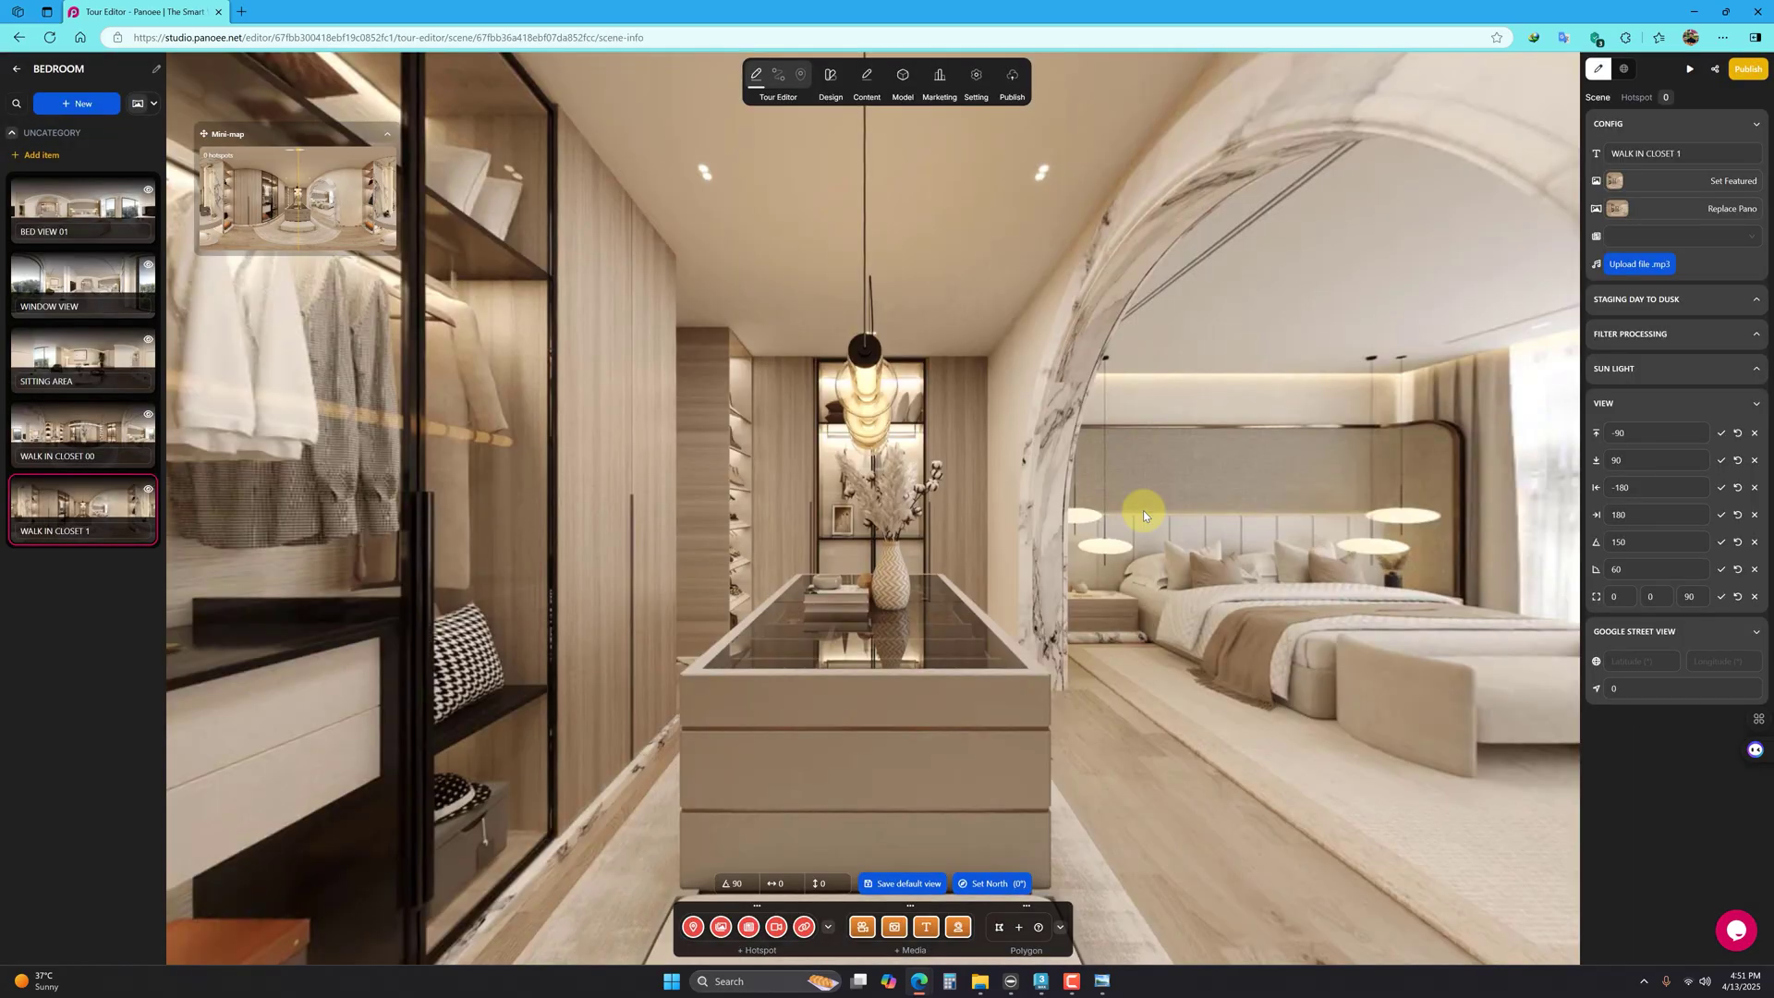
Step: Look through the tour scenes, from WALK IN CLOSET 1 and BED VIEW 01 to WINDOW VIEW and WALK IN CLOSET 00, ending on BED VIEW 01
drag(1190, 560, 210, 361)
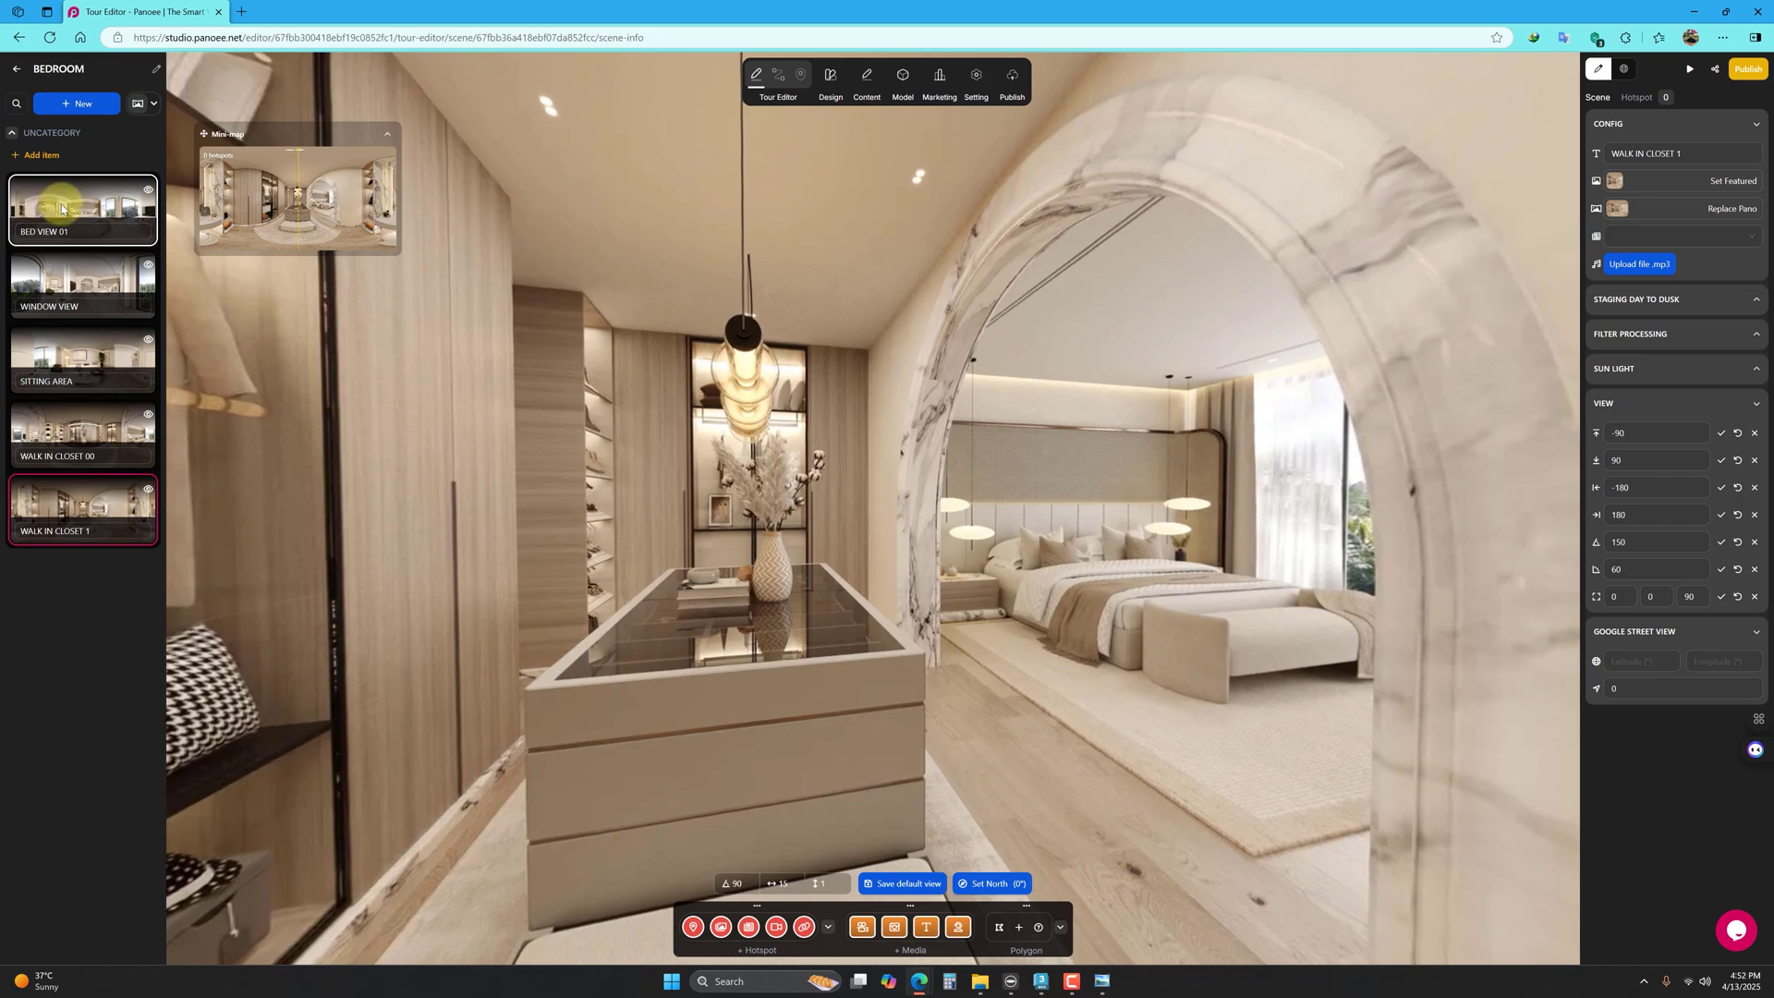
click(69, 209)
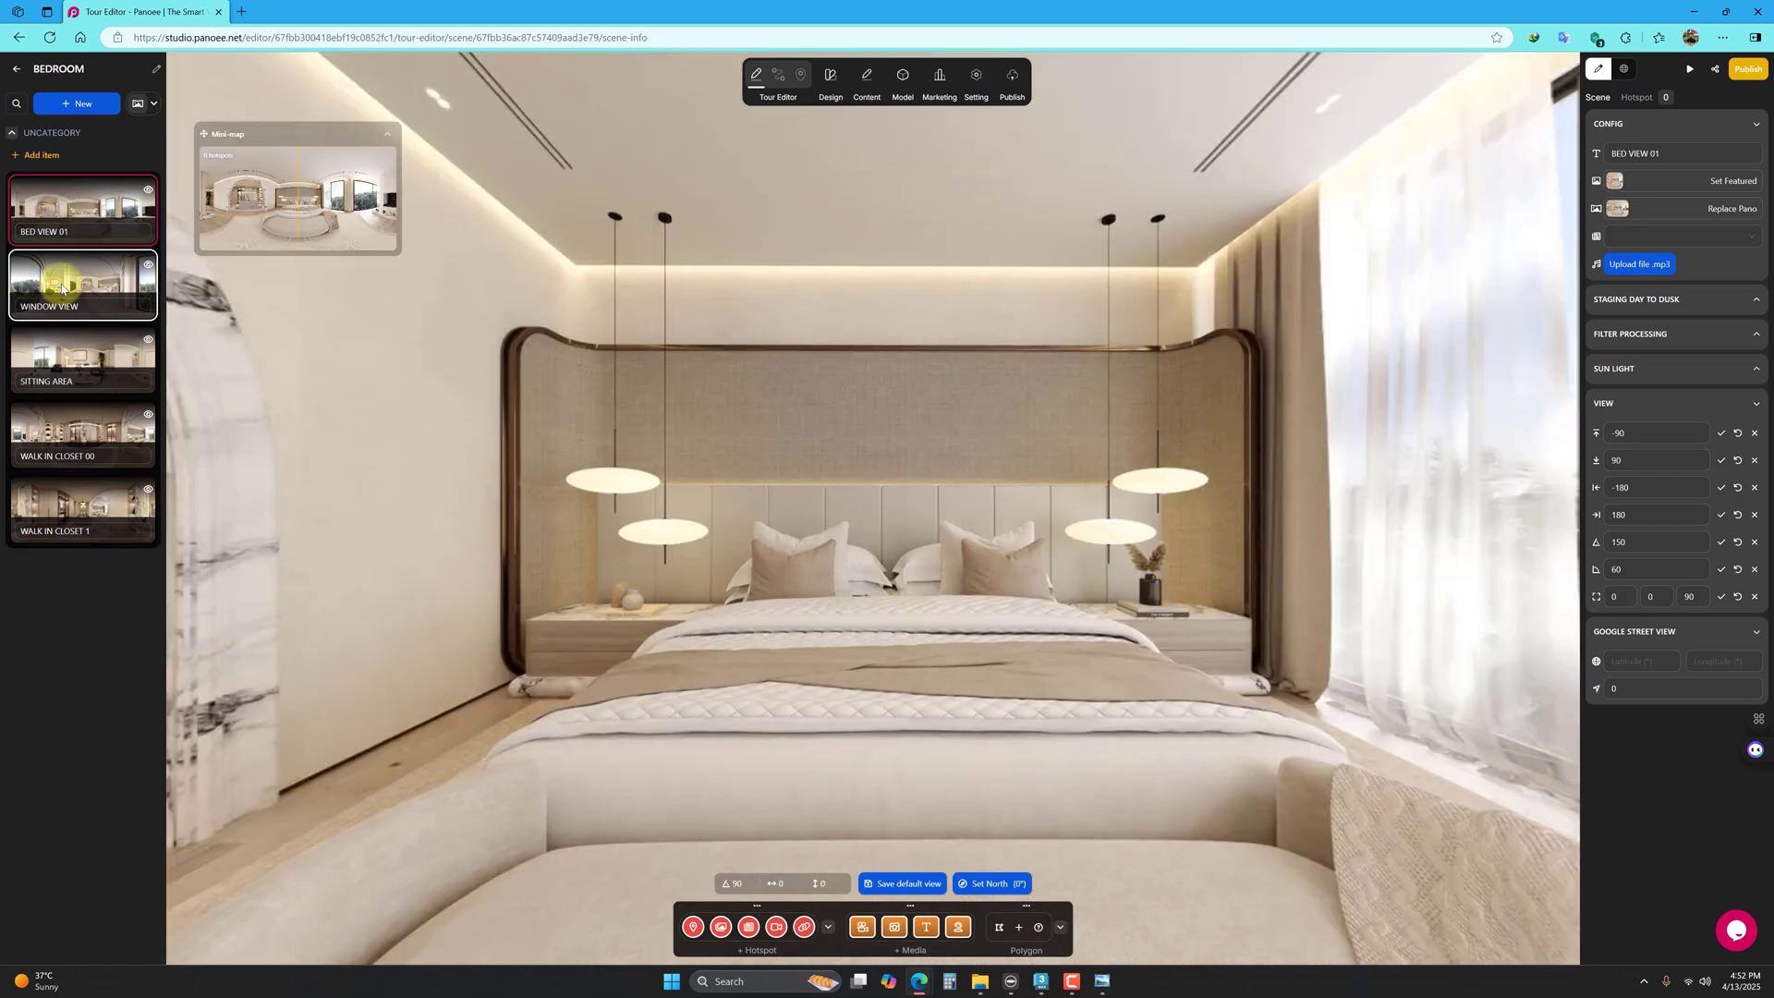
click(62, 284)
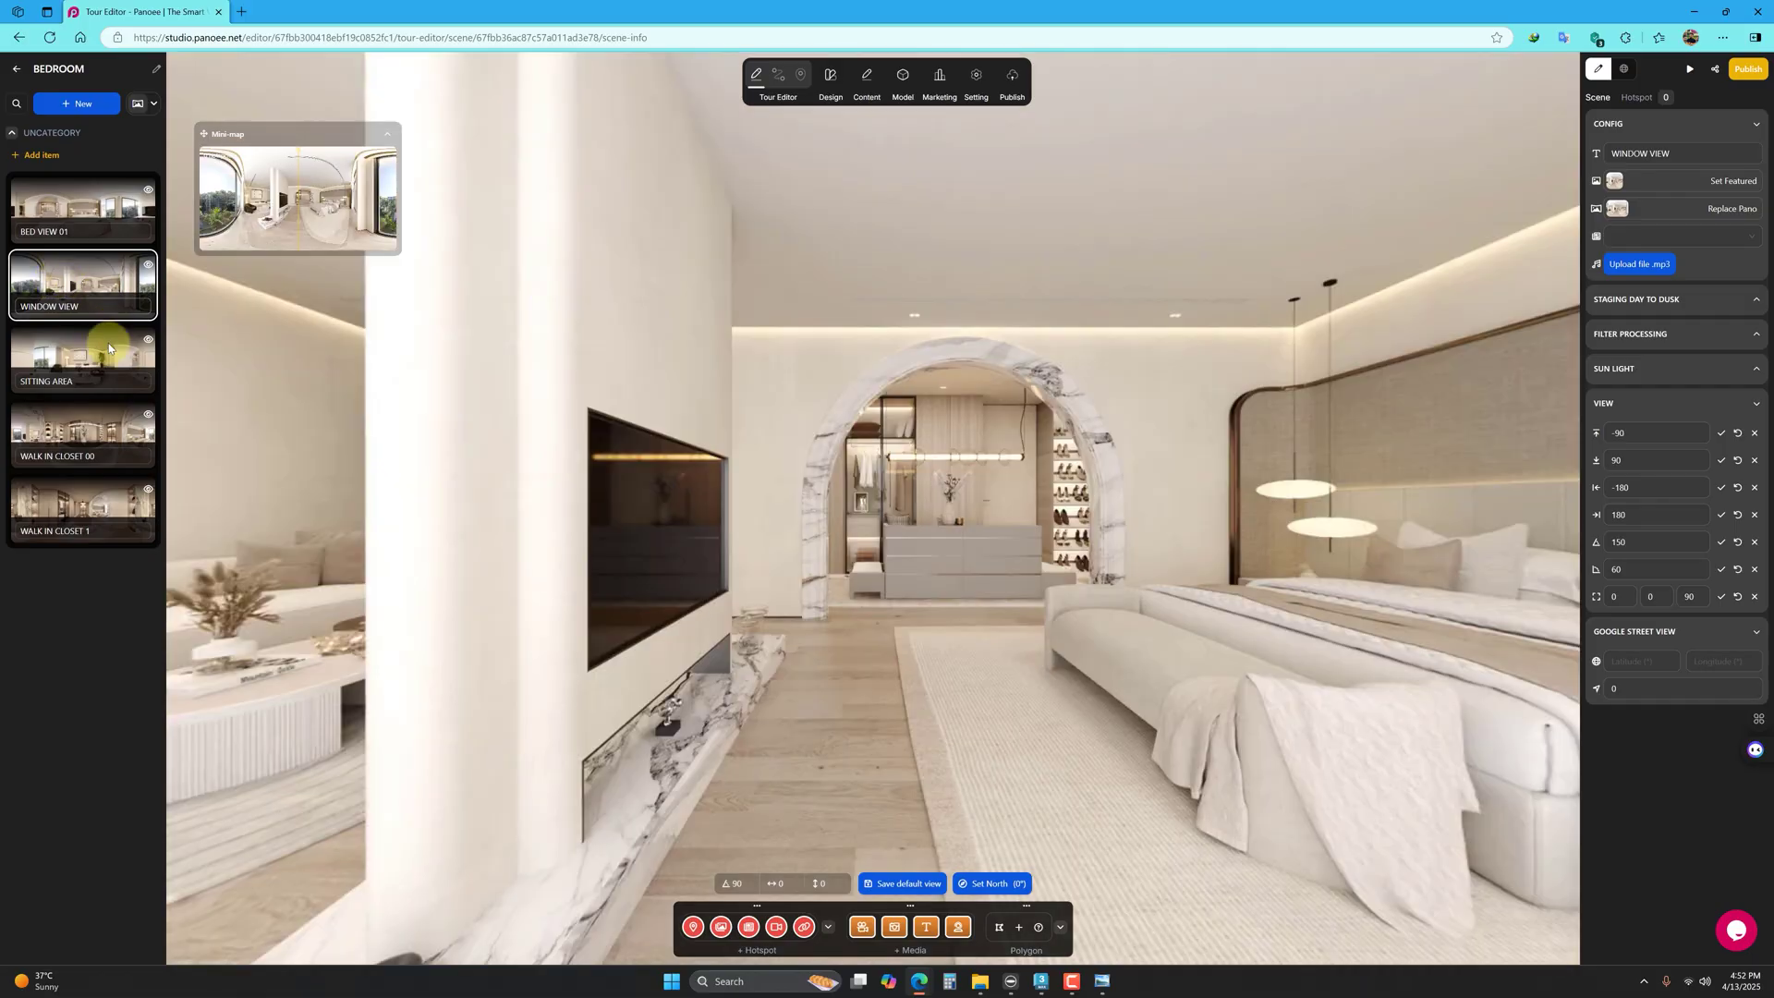
click(59, 351)
click(67, 428)
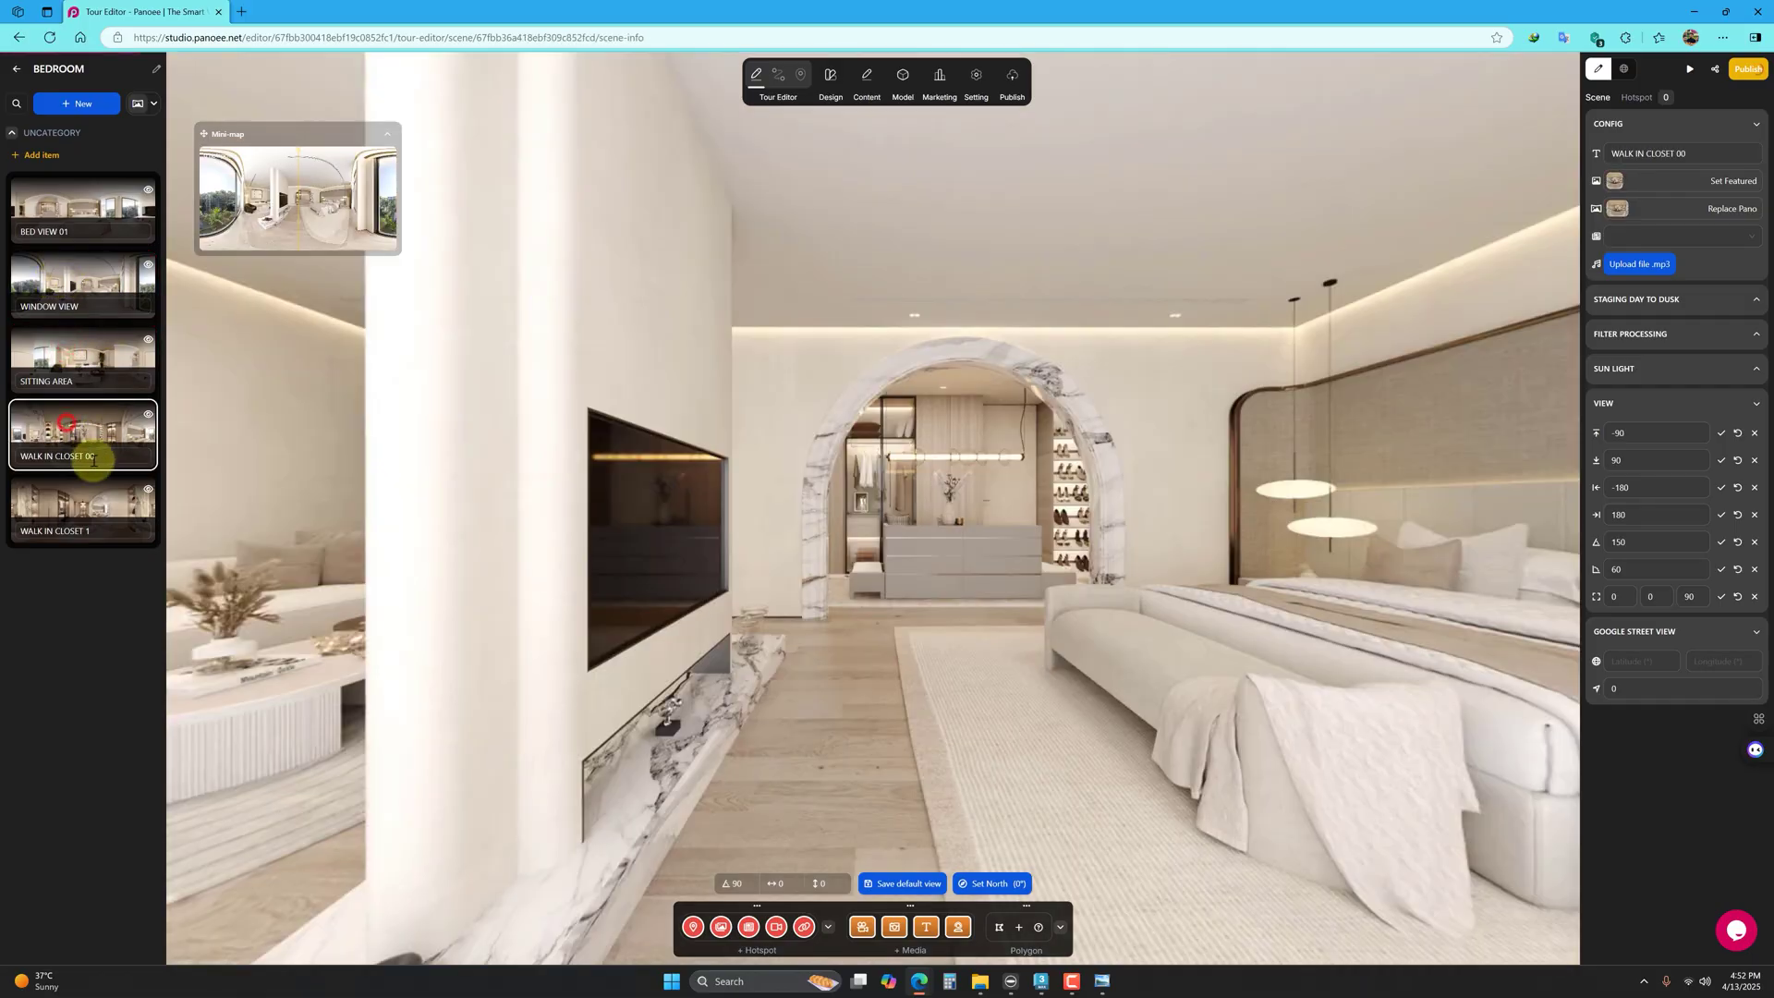
click(60, 512)
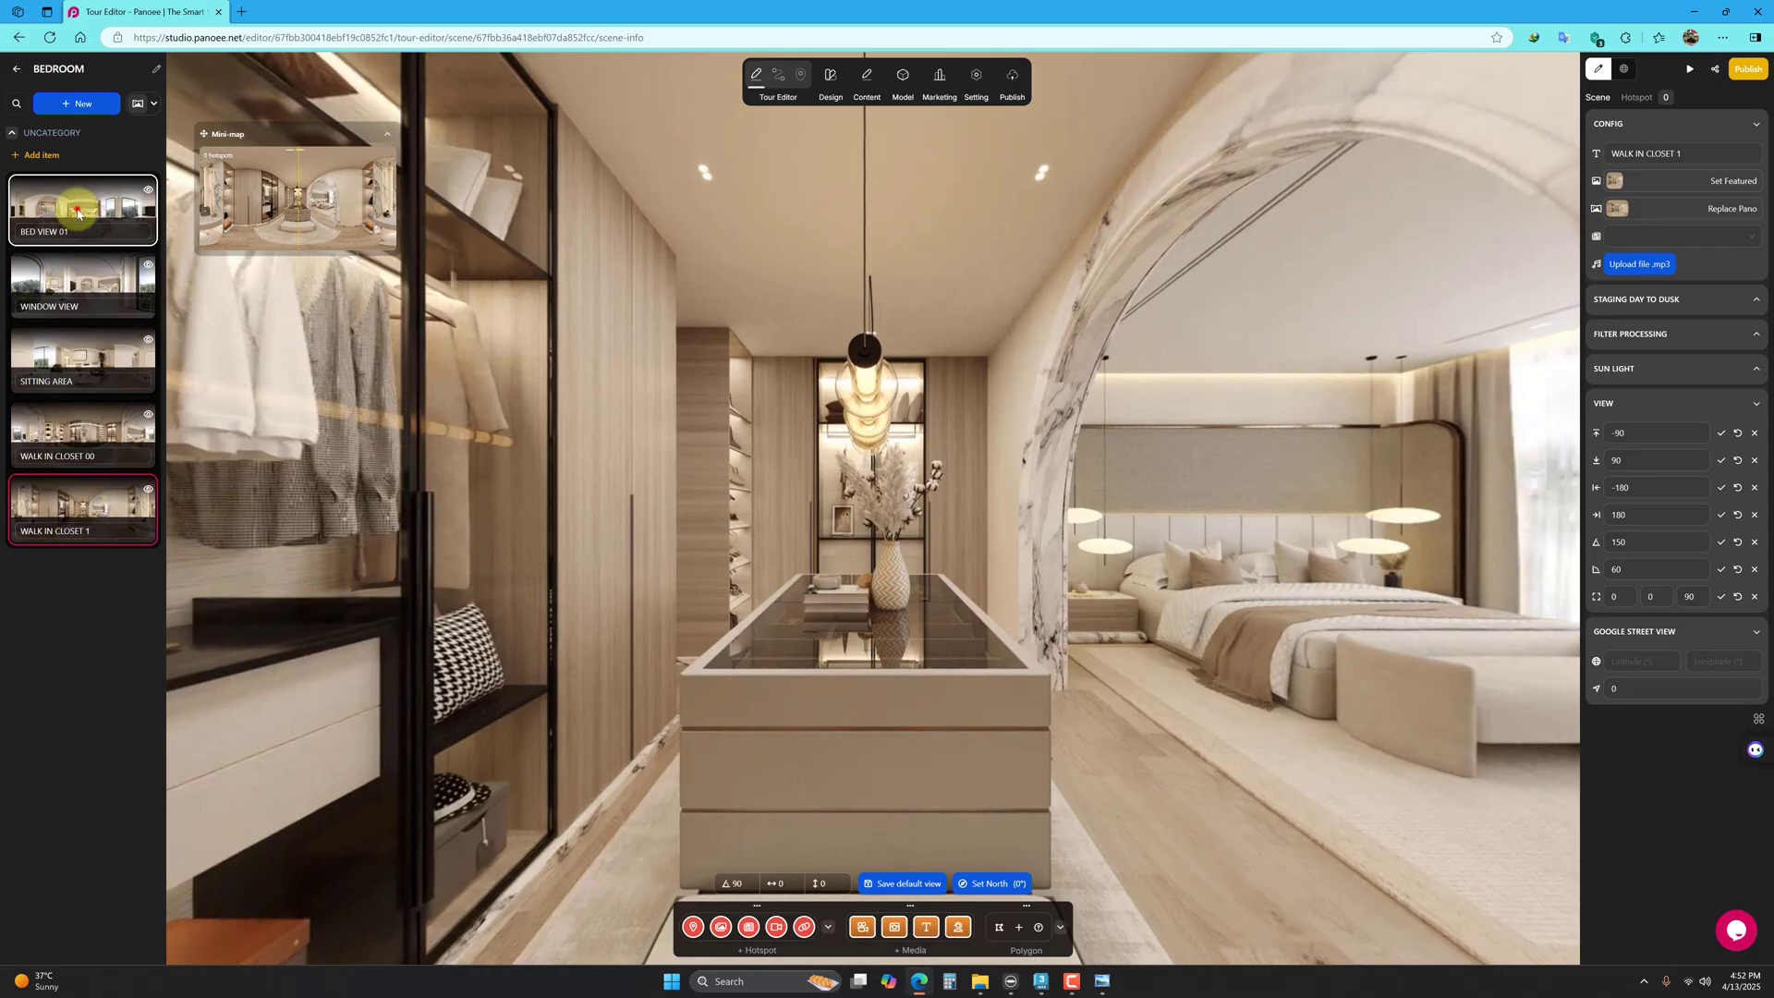
click(71, 201)
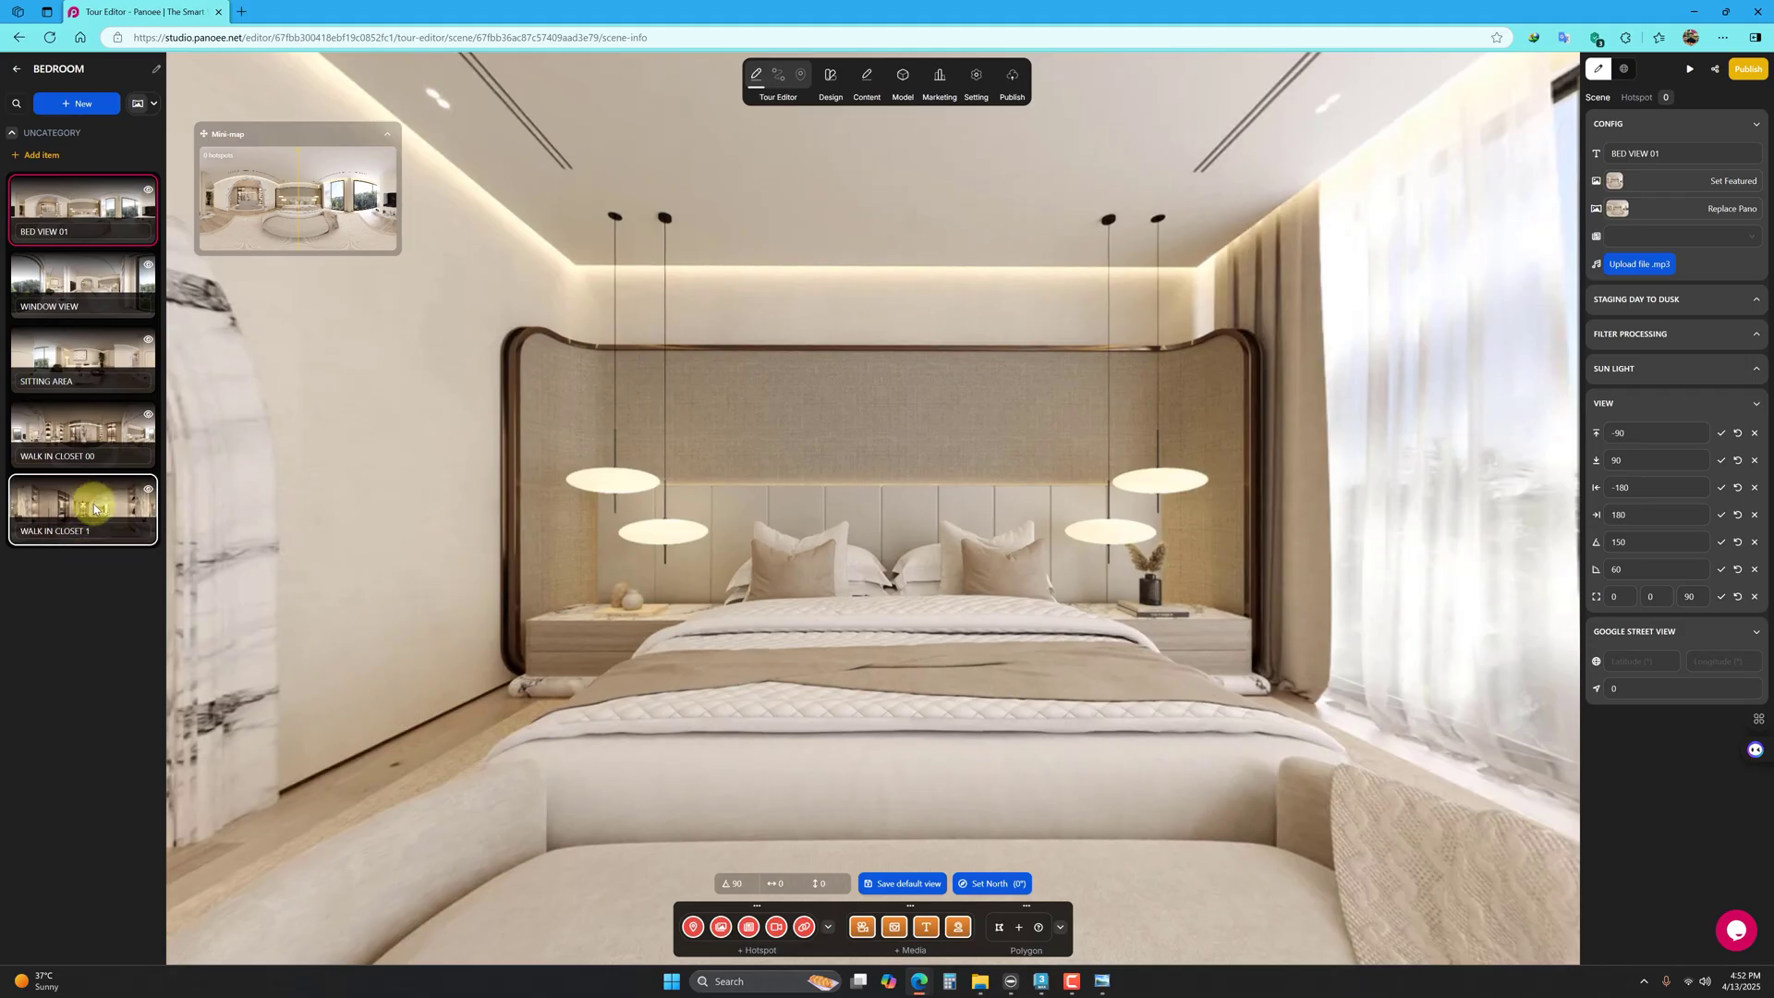
mouse_move(84, 194)
mouse_down()
mouse_move(59, 665)
mouse_move(87, 504)
mouse_move(59, 468)
mouse_move(68, 165)
mouse_up()
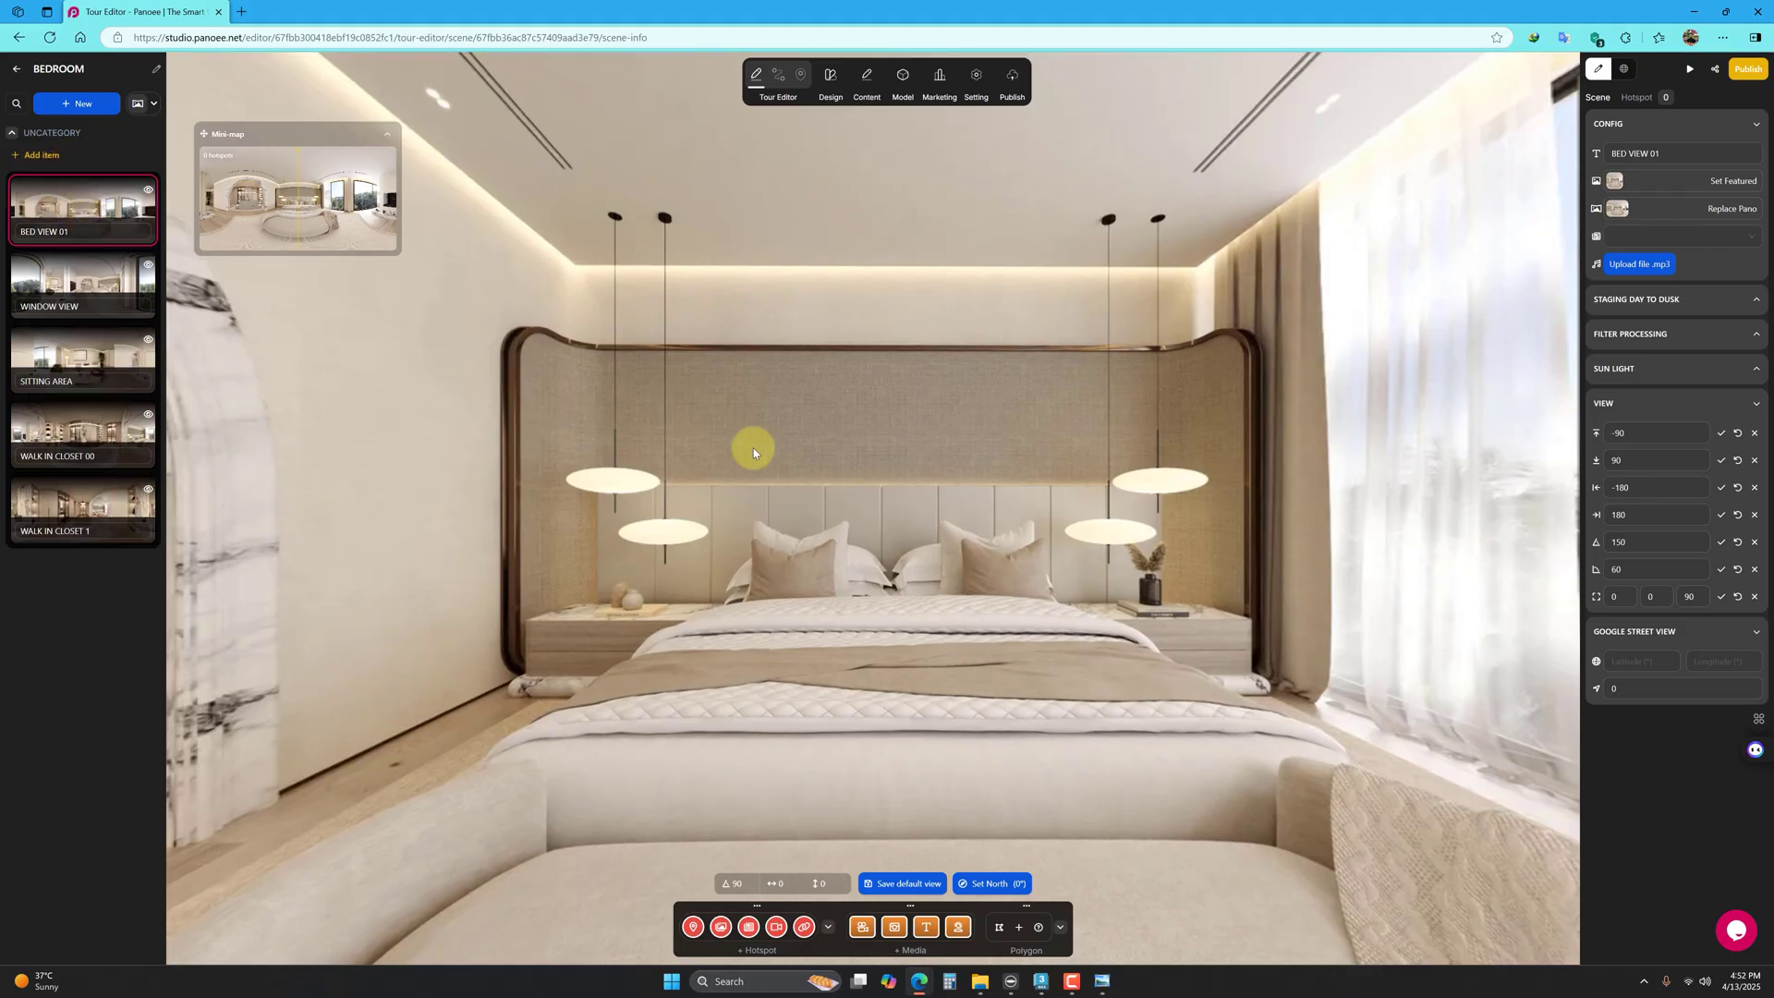
Step: Examine the BED VIEW 01 panorama all the way around, past the windows, TV wall and closet arch back to the bed
drag(1123, 565, 522, 522)
drag(1187, 606, 563, 595)
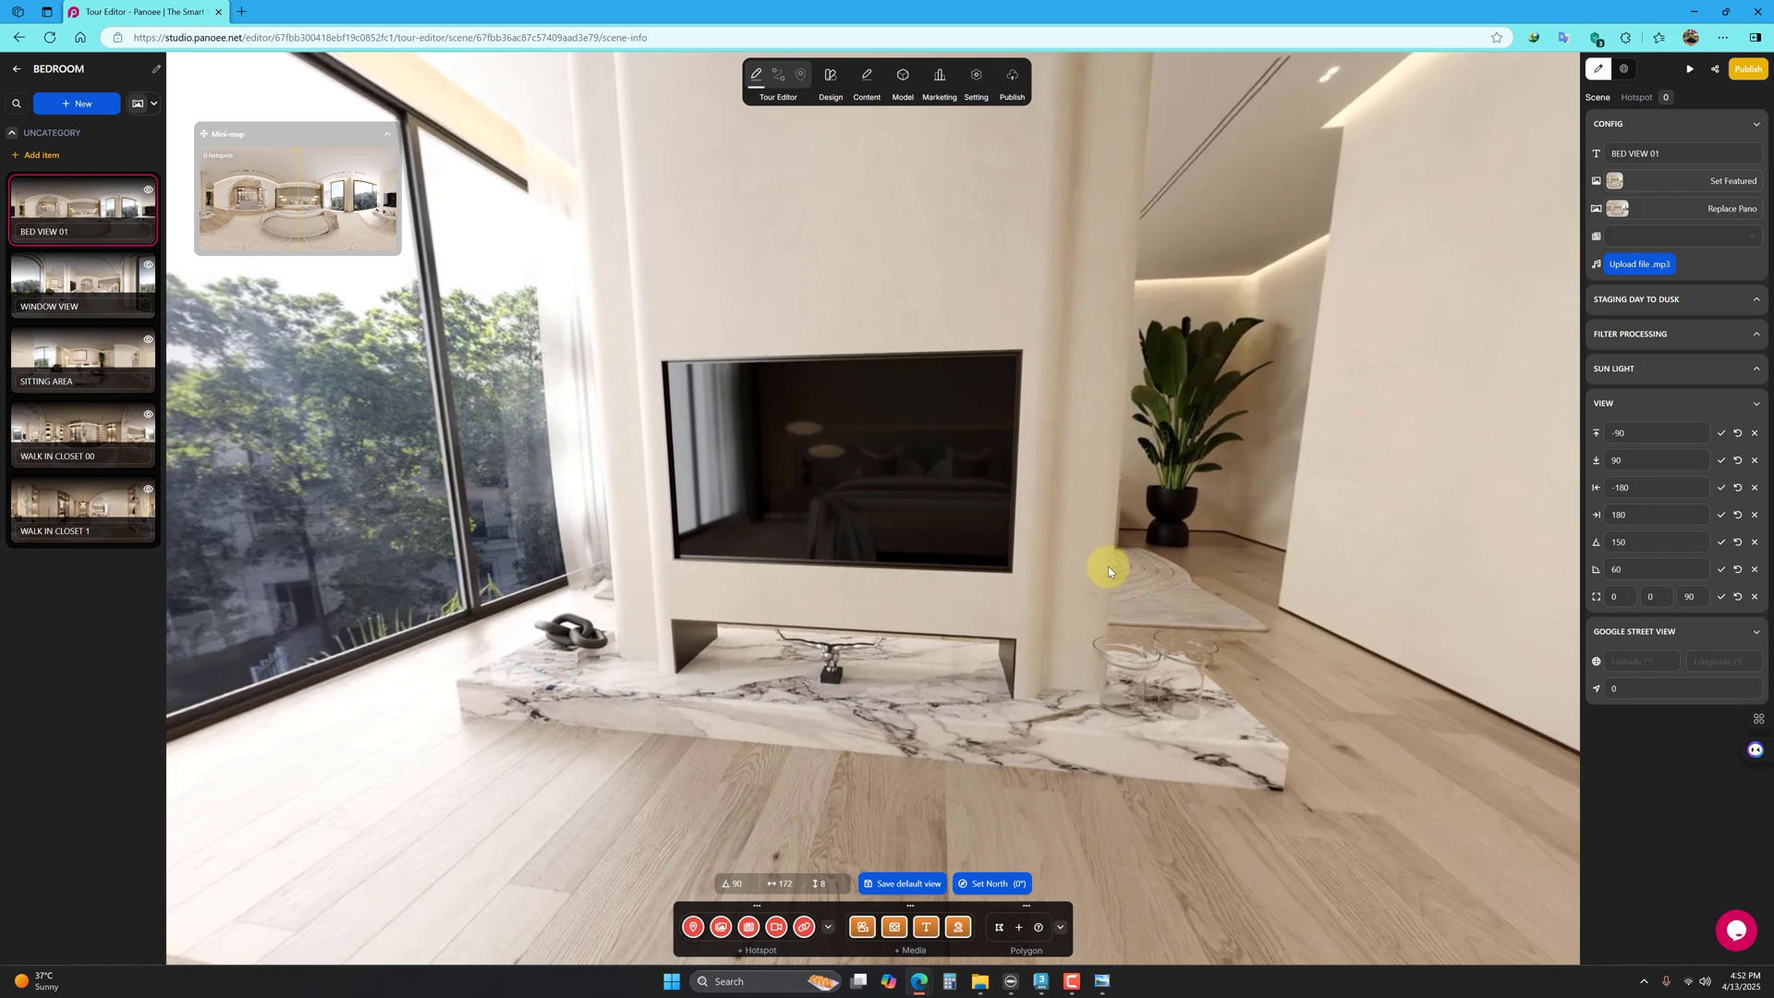
drag(1106, 566, 813, 580)
drag(1072, 624, 818, 612)
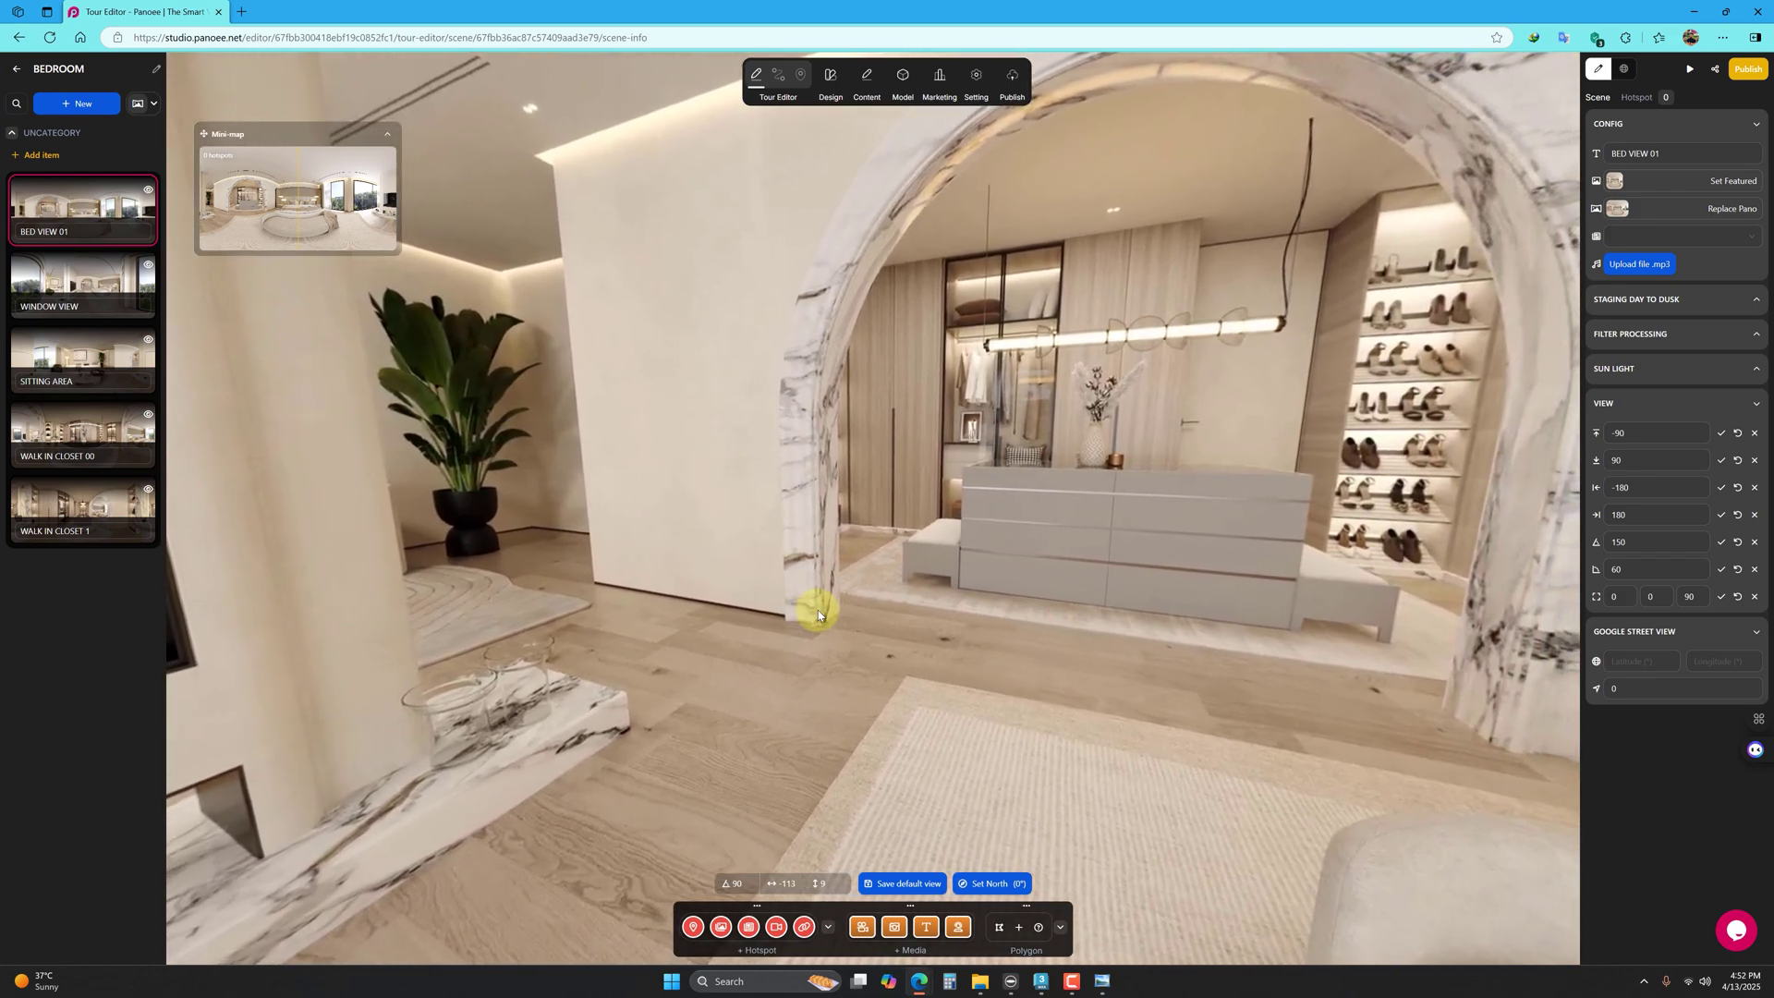
drag(874, 603, 518, 673)
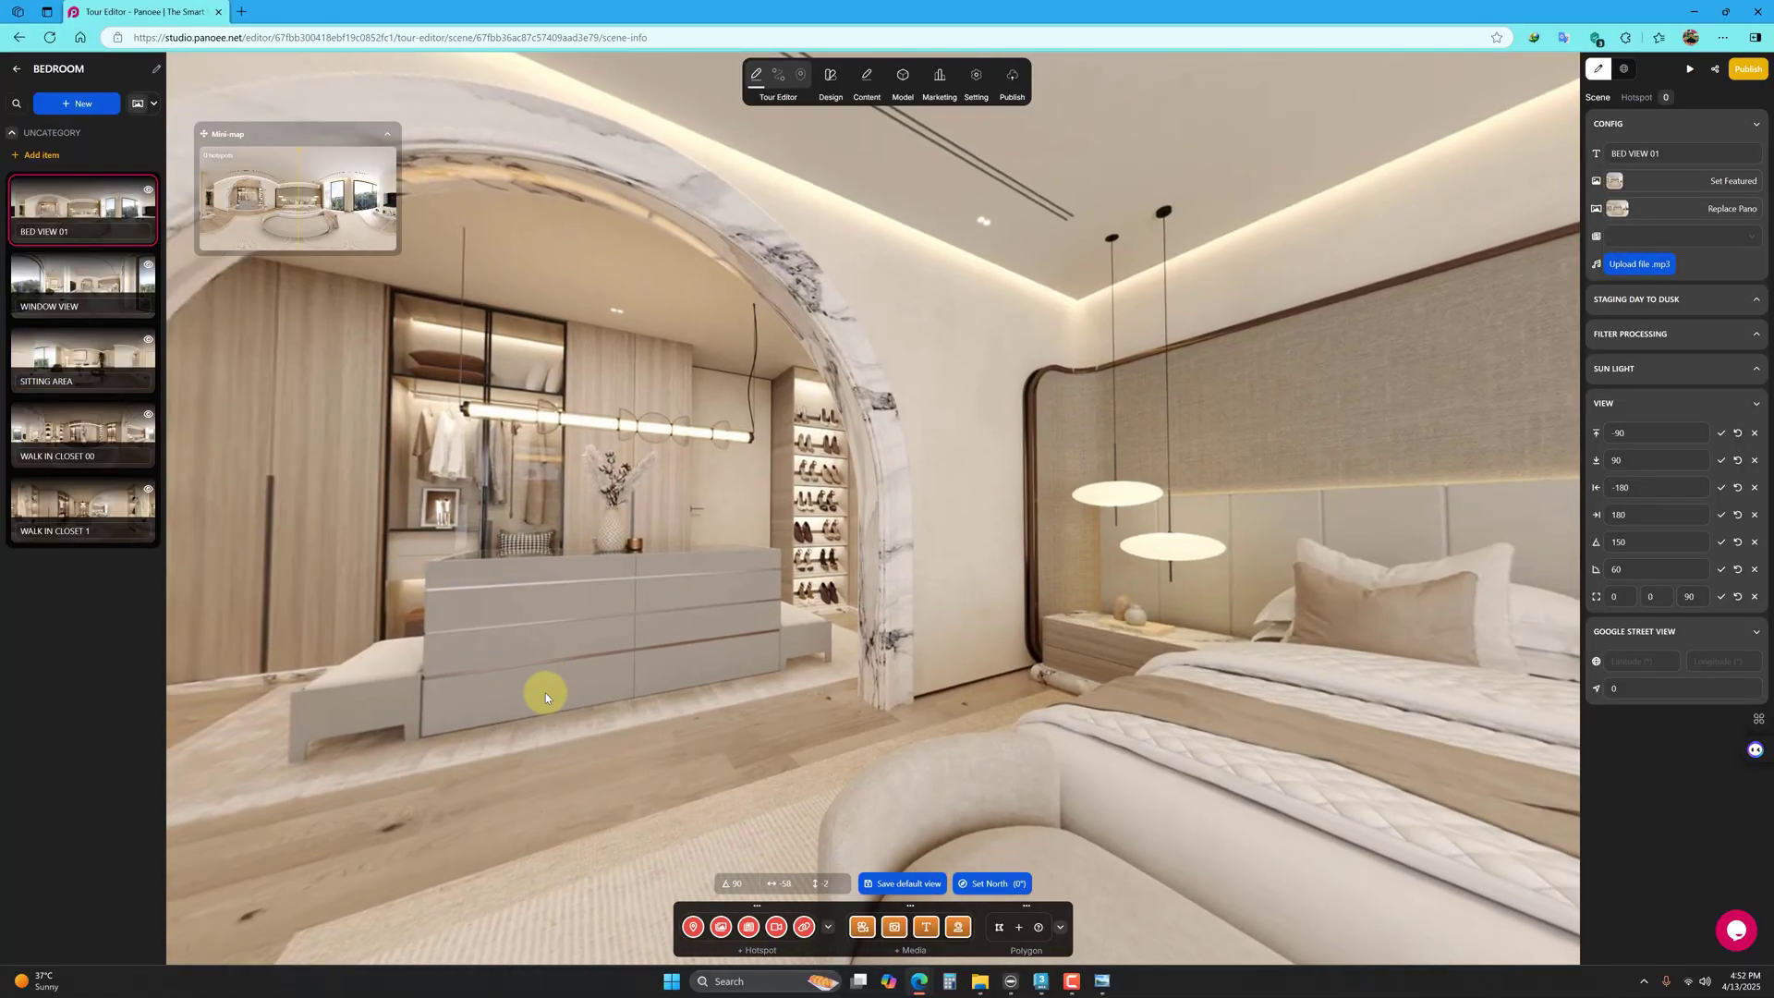
drag(841, 680, 367, 668)
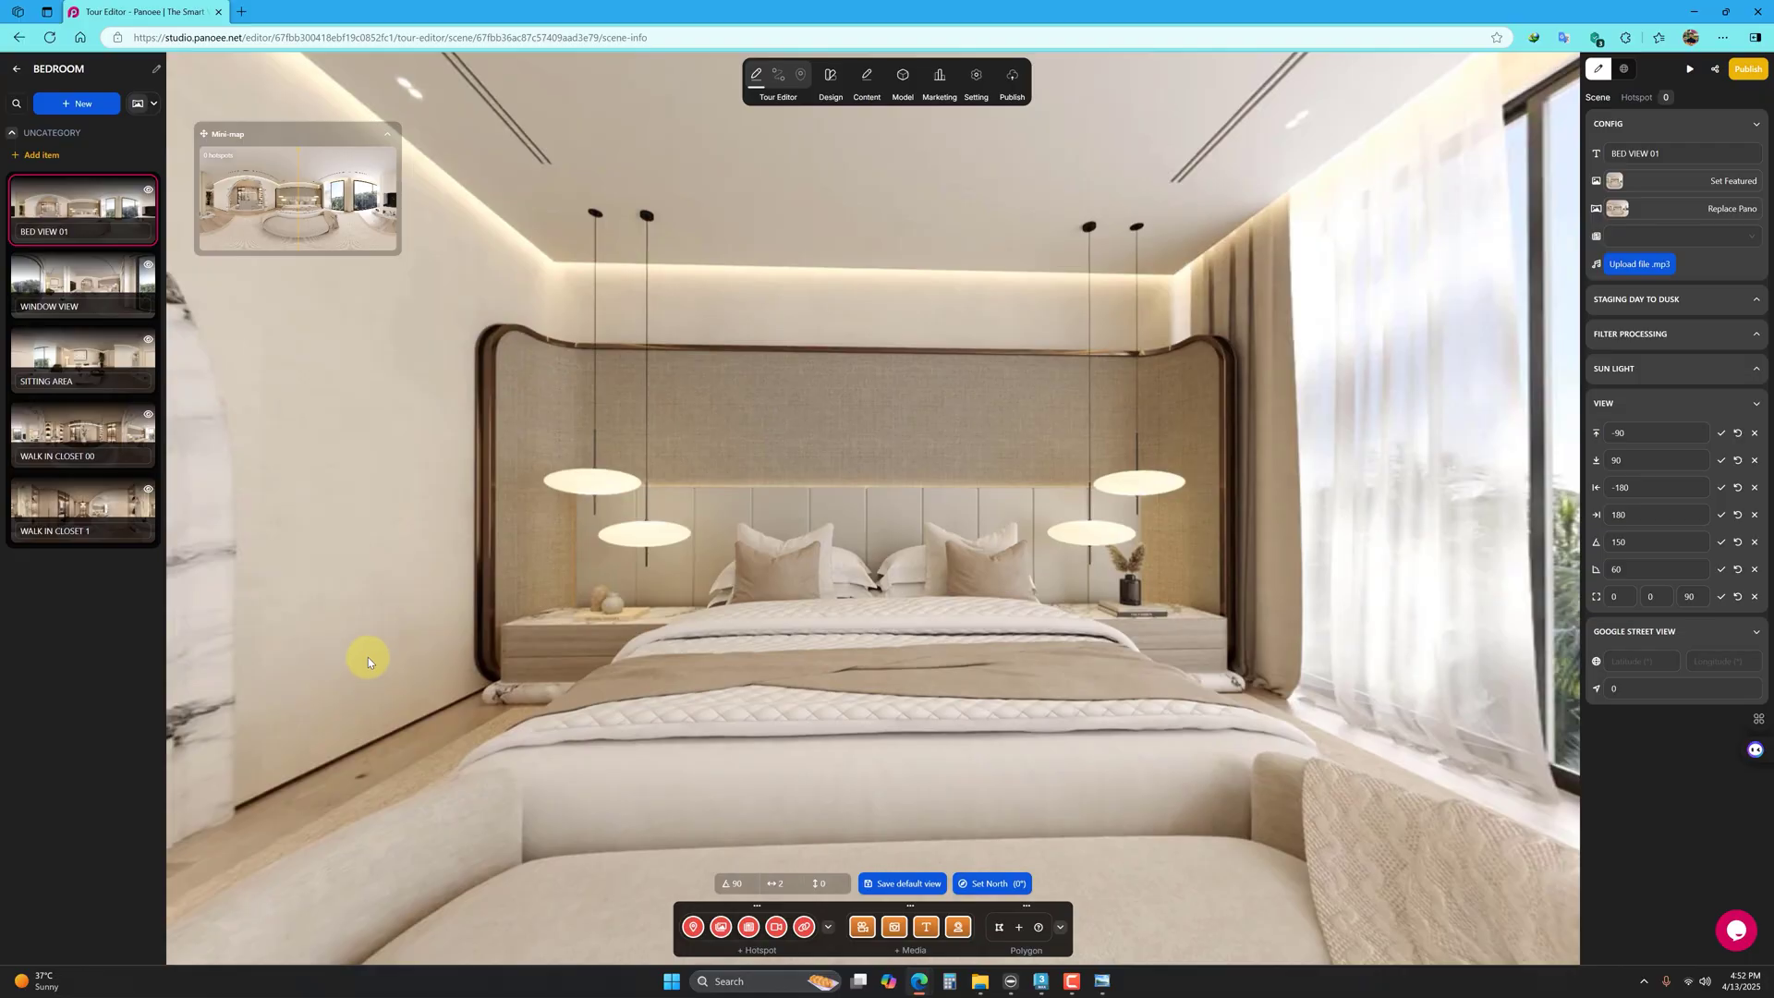
Step: Look over BED VIEW 01 once more and examine the WINDOW VIEW panorama around the closet arch, bed and sitting area
drag(530, 638, 754, 574)
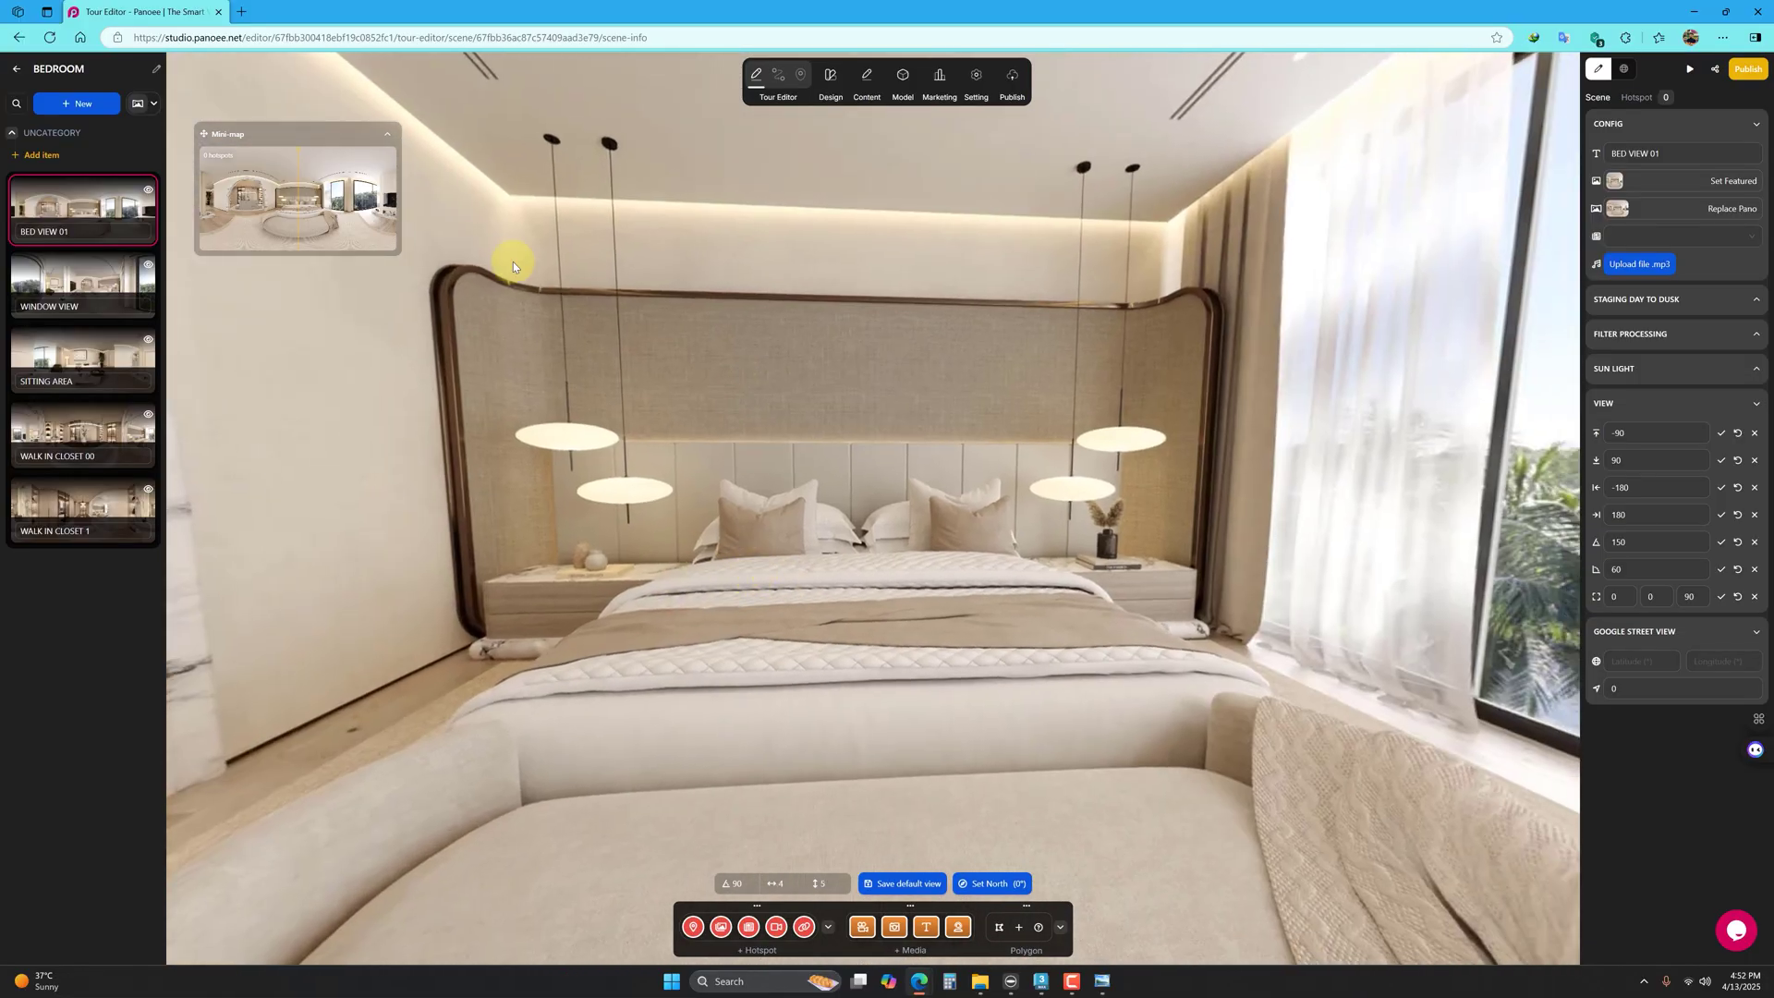
click(72, 204)
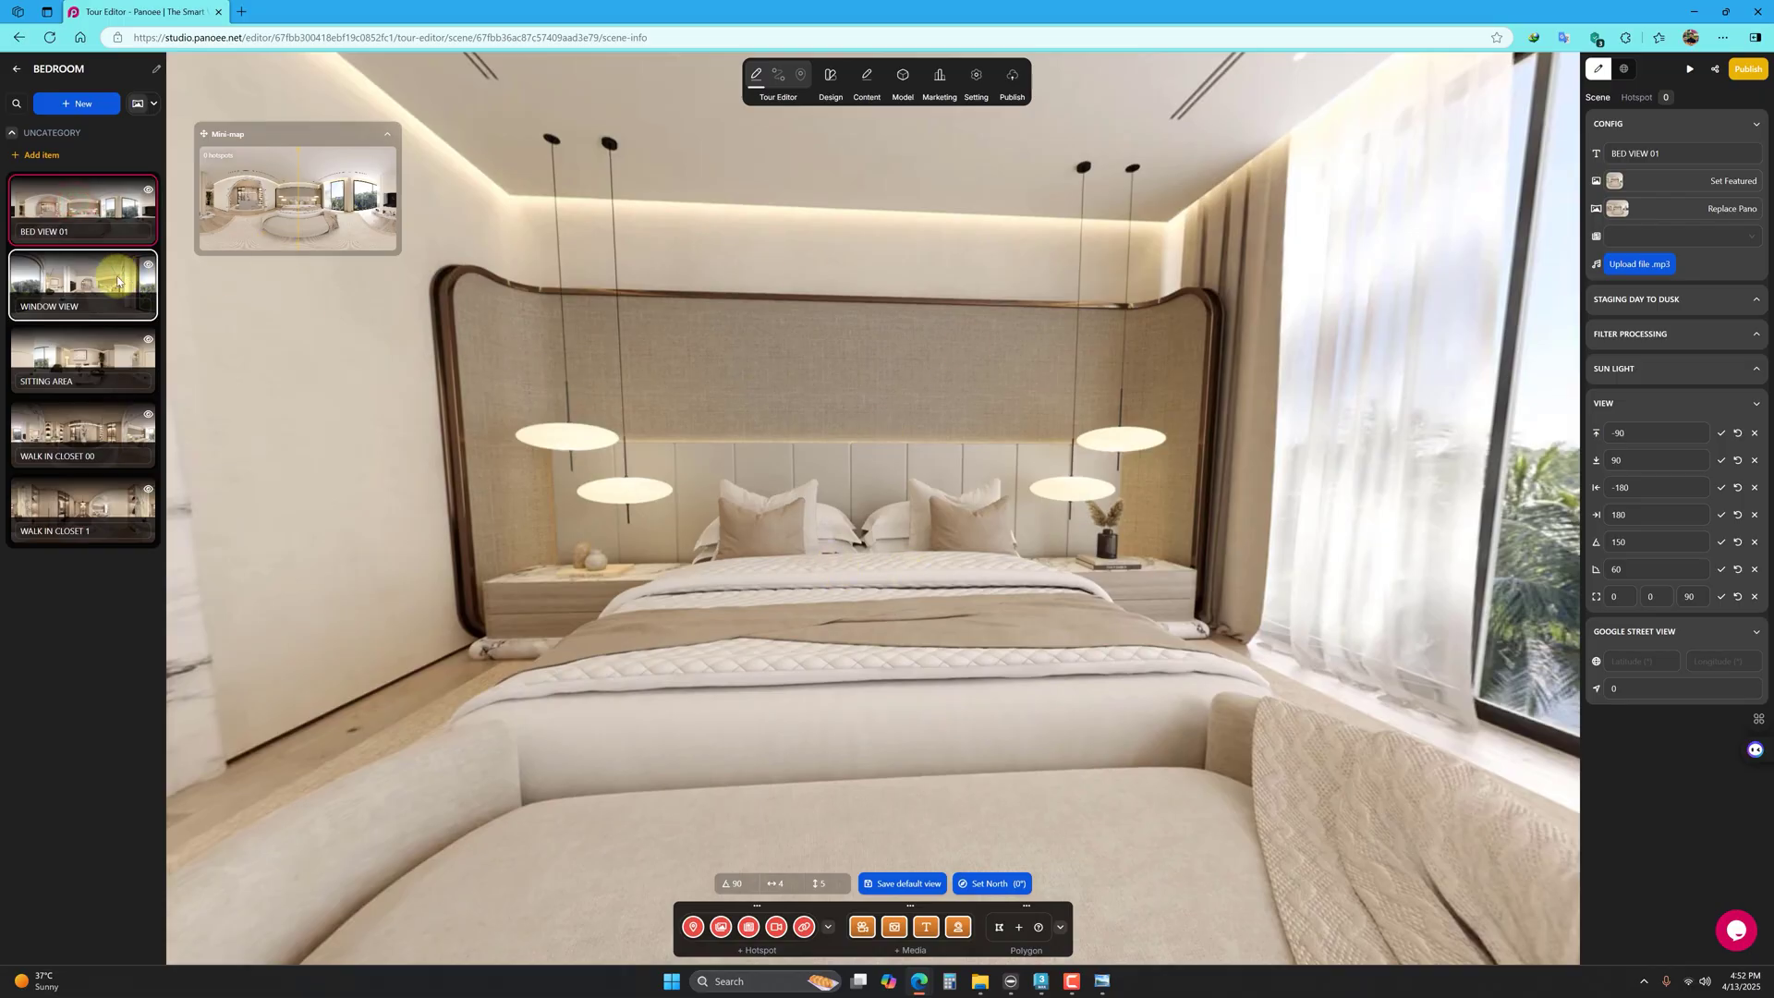
click(82, 281)
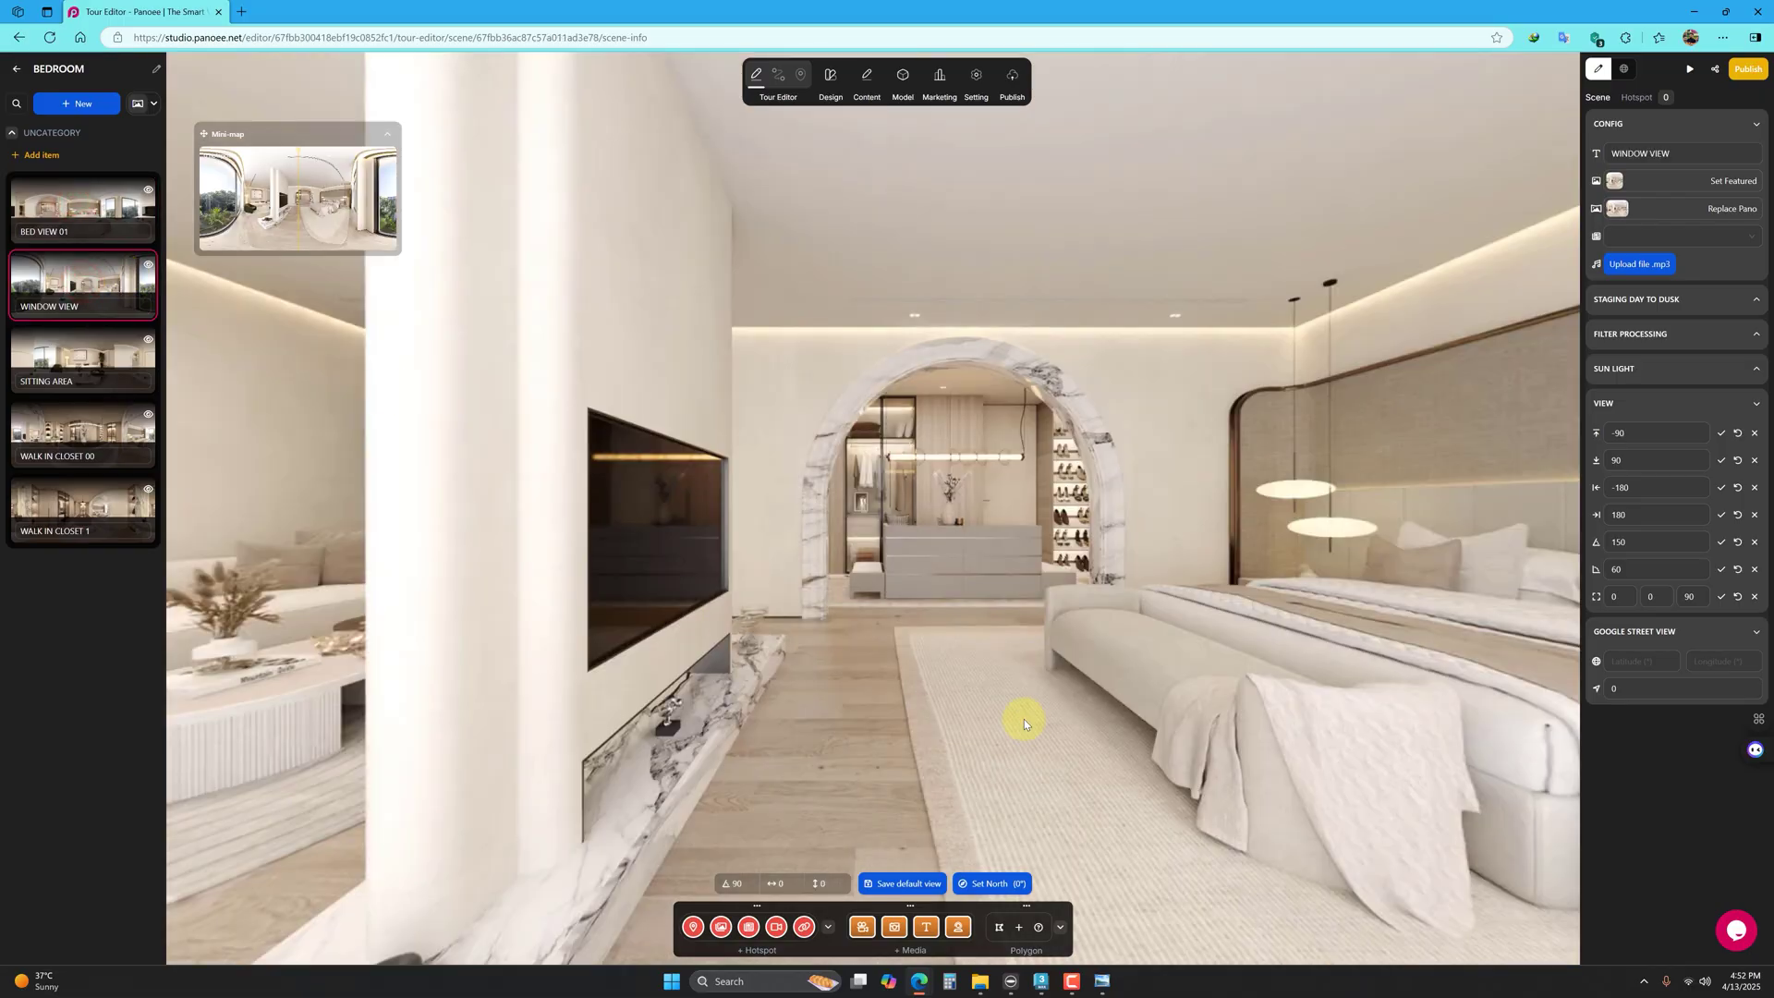
drag(1024, 682, 628, 207)
drag(822, 726, 714, 550)
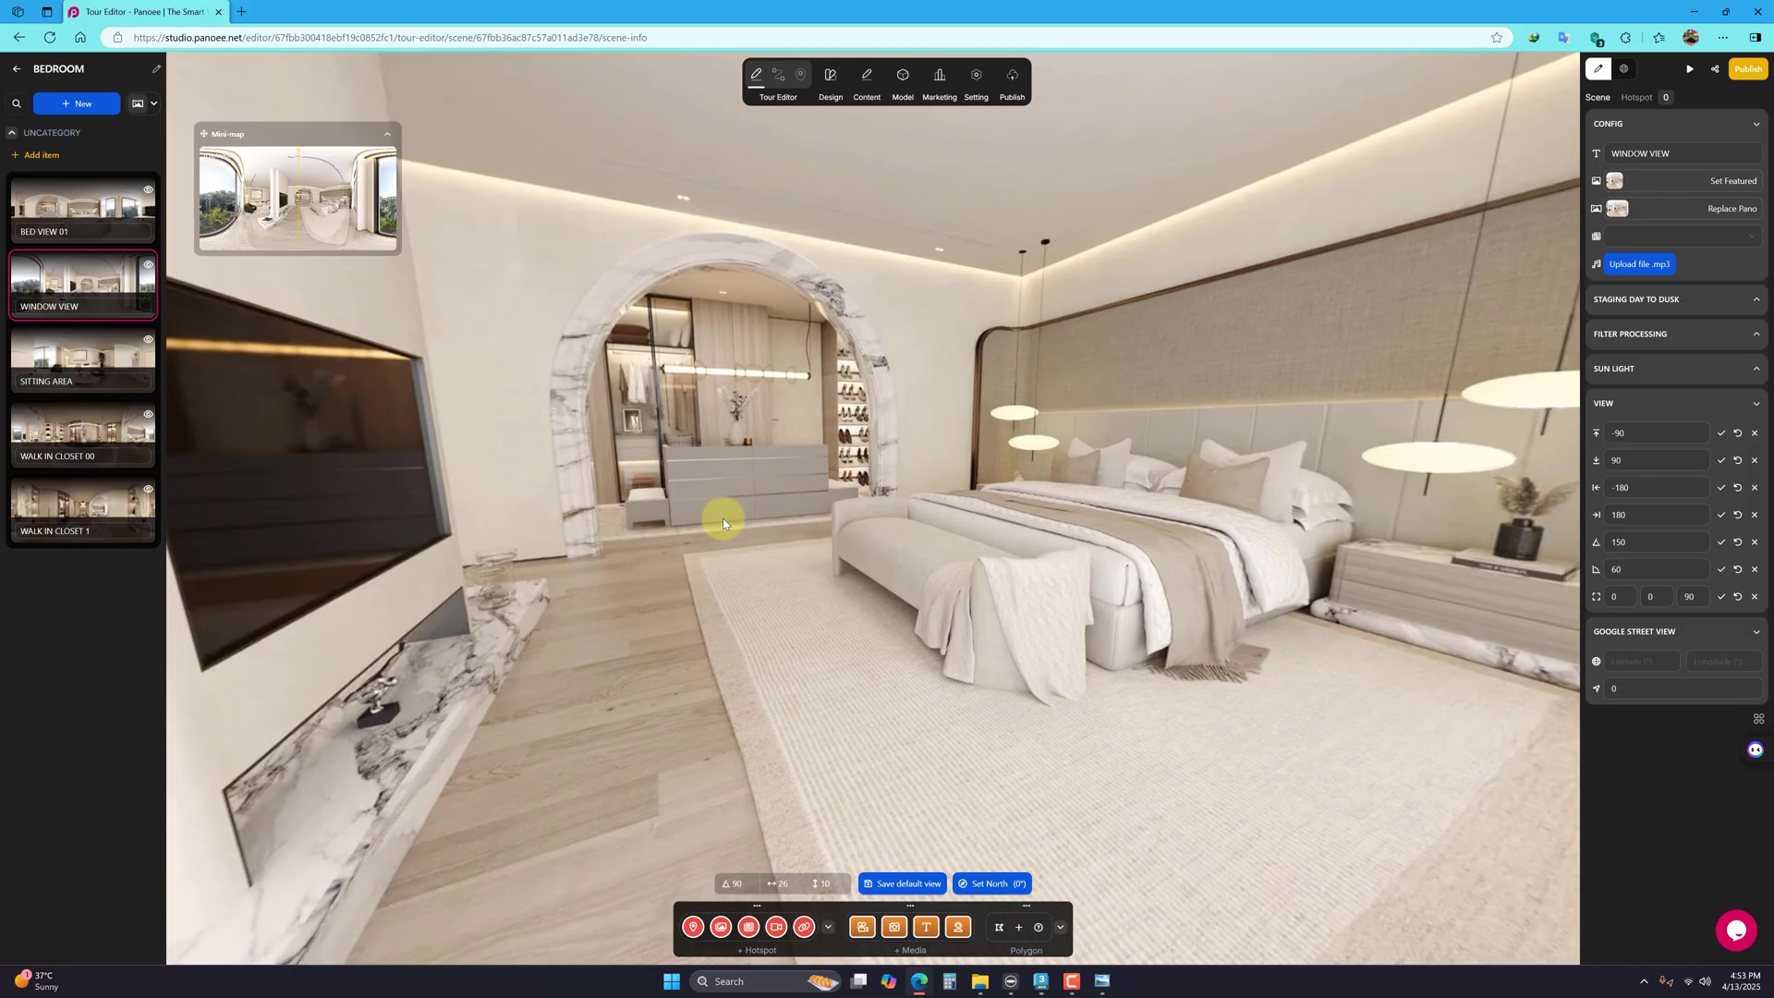
drag(693, 567, 1260, 567)
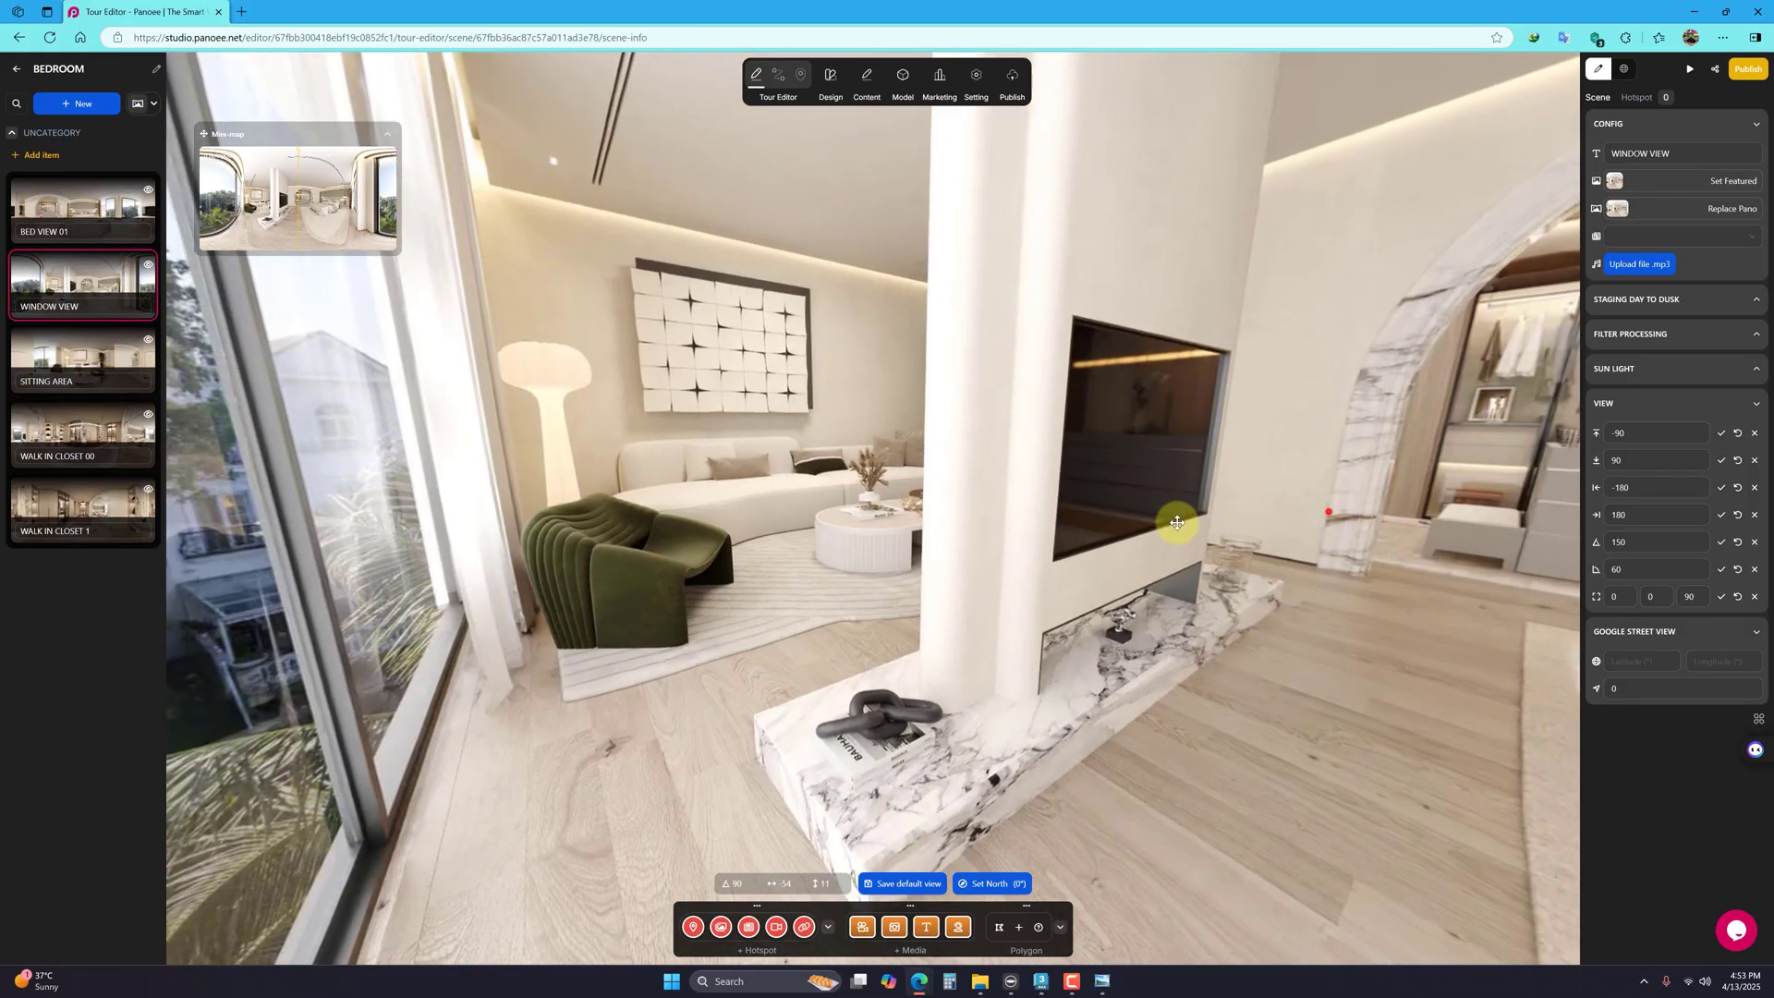
drag(1172, 511, 707, 485)
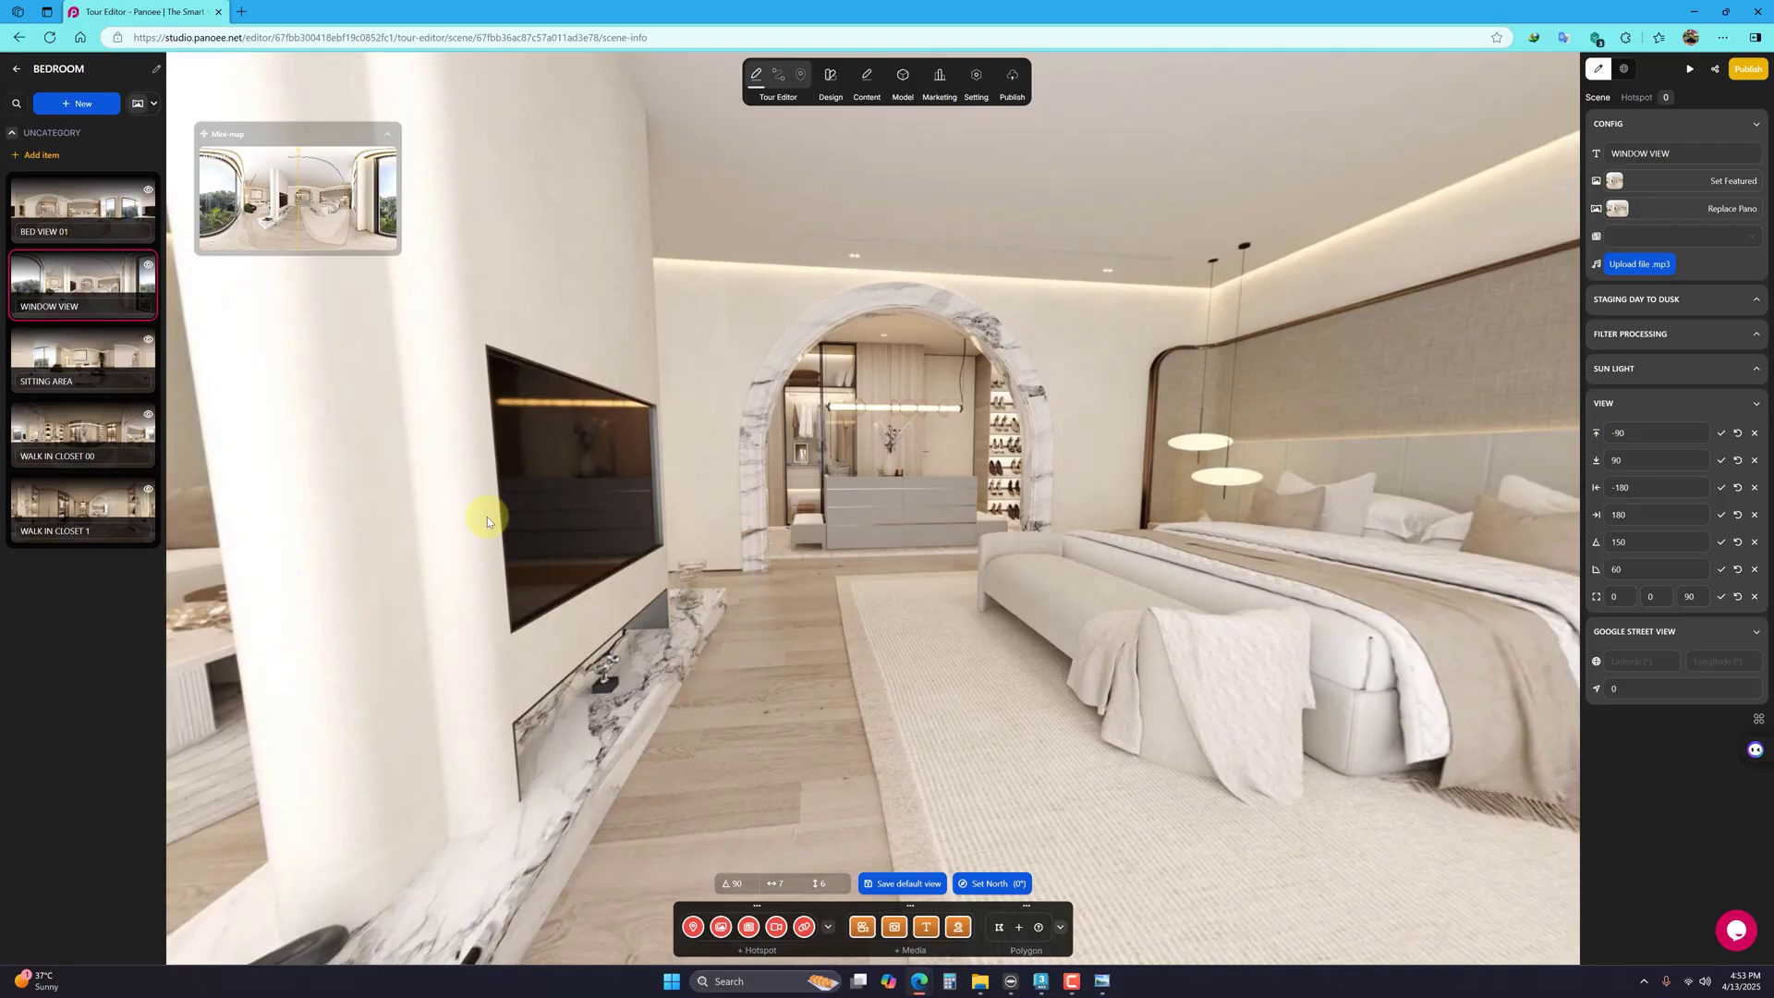
Step: Examine the SITTING AREA, WALK IN CLOSET 00 and WALK IN CLOSET 1 panoramas by looking around in each scene
click(78, 352)
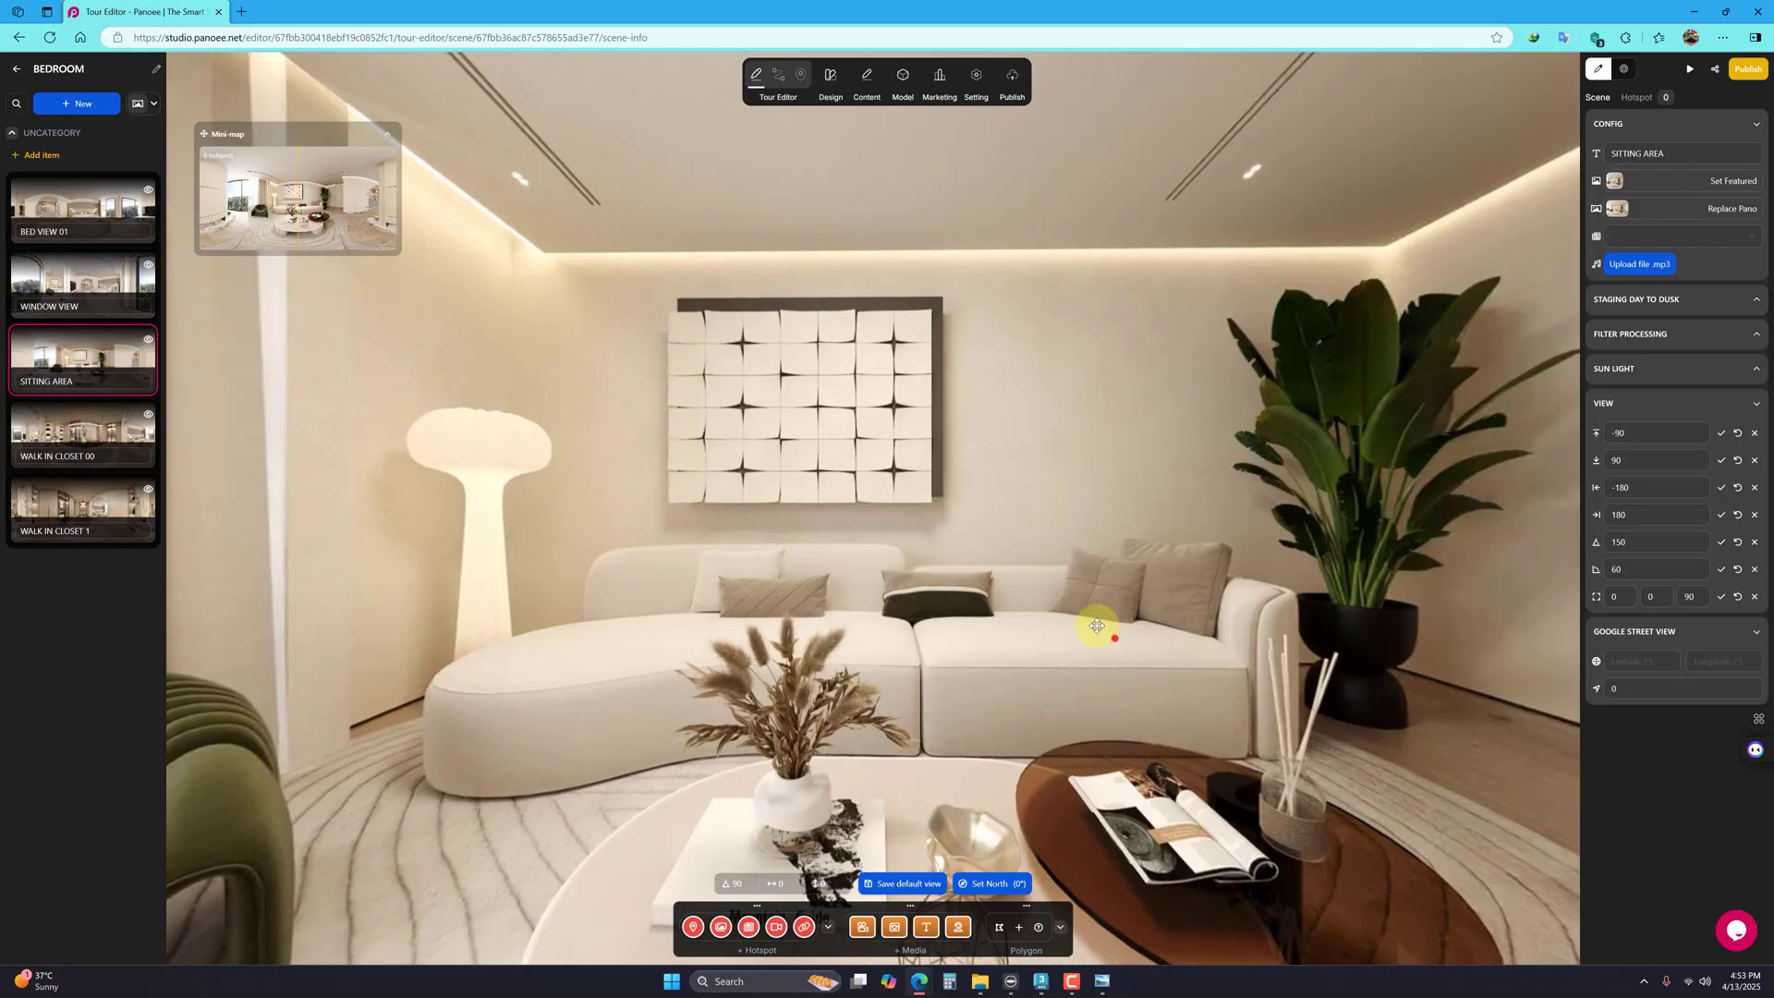
drag(1097, 626, 424, 594)
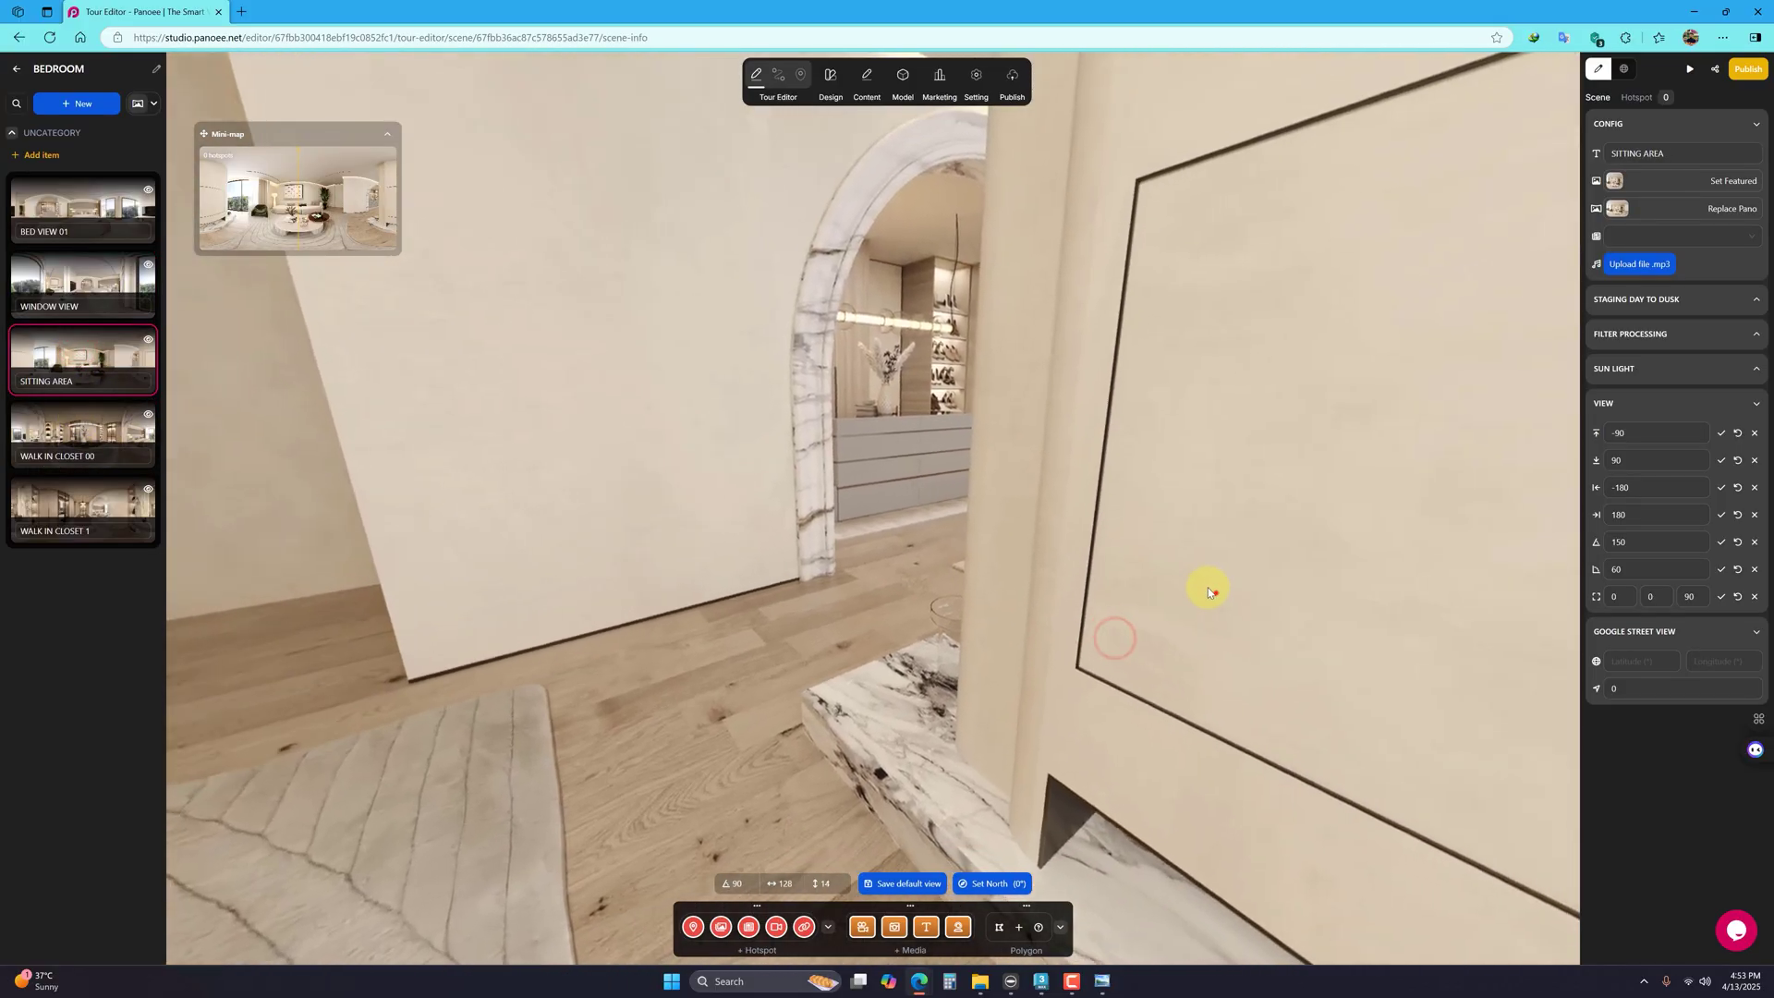
drag(1216, 592, 780, 507)
drag(788, 356, 1193, 555)
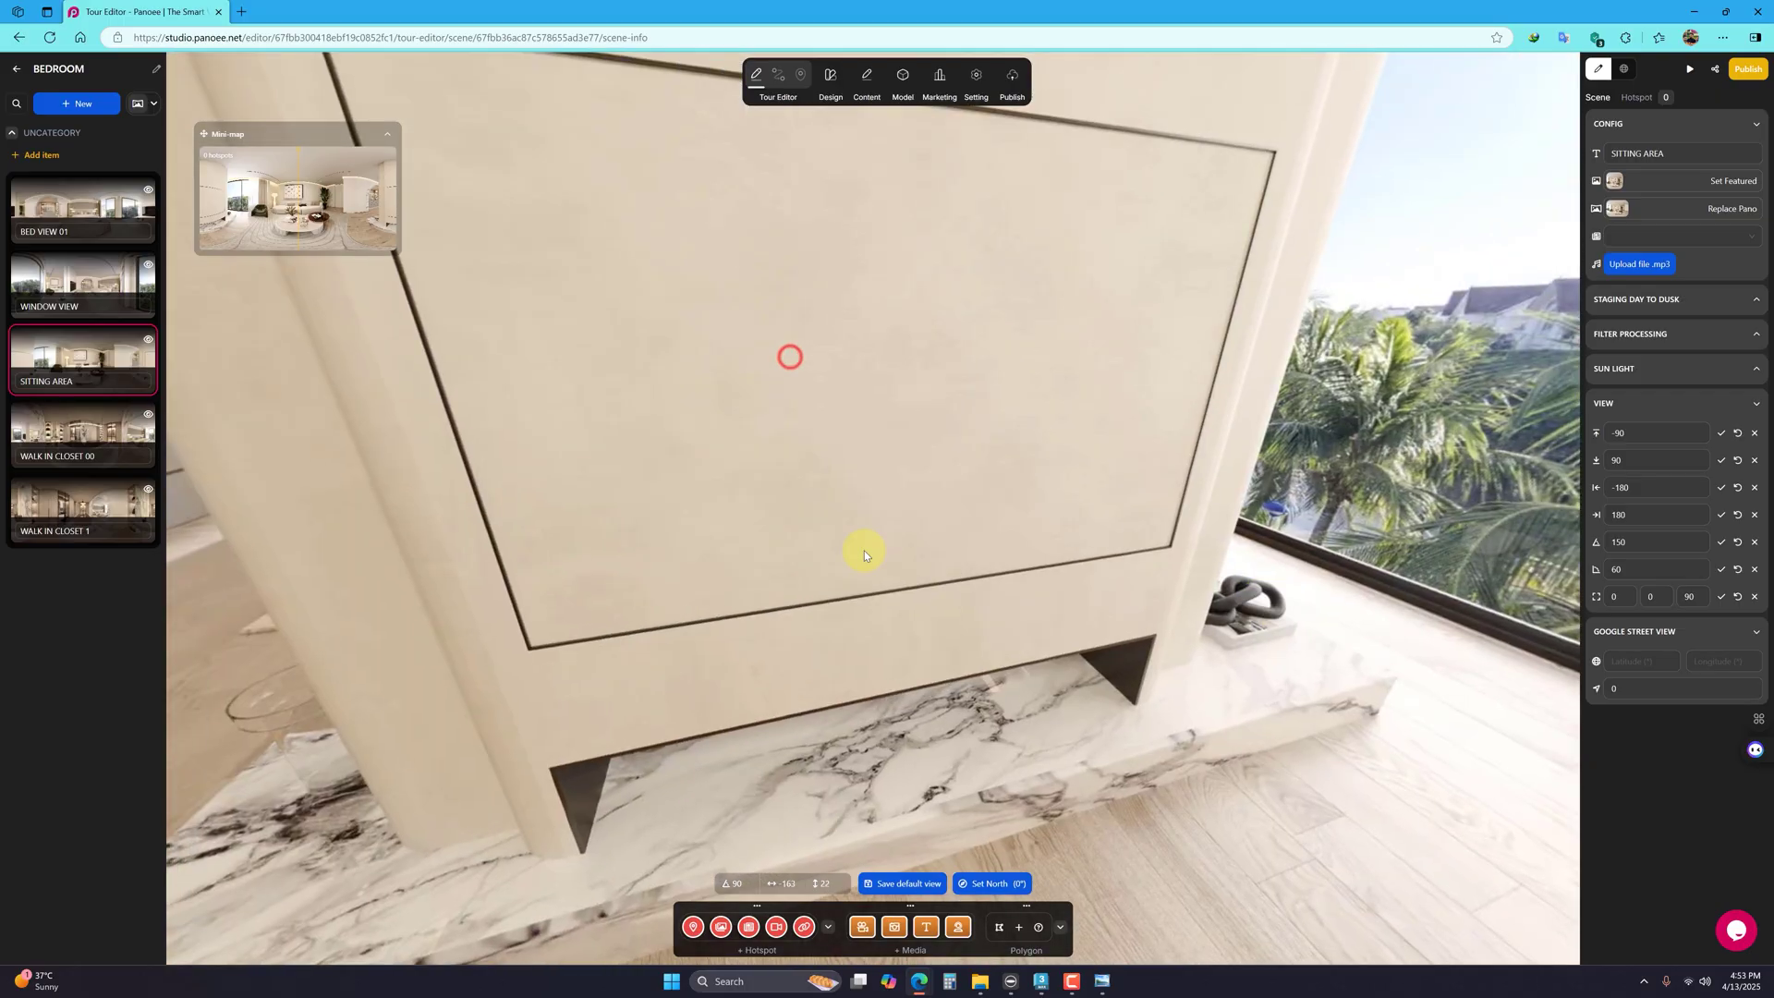
click(63, 422)
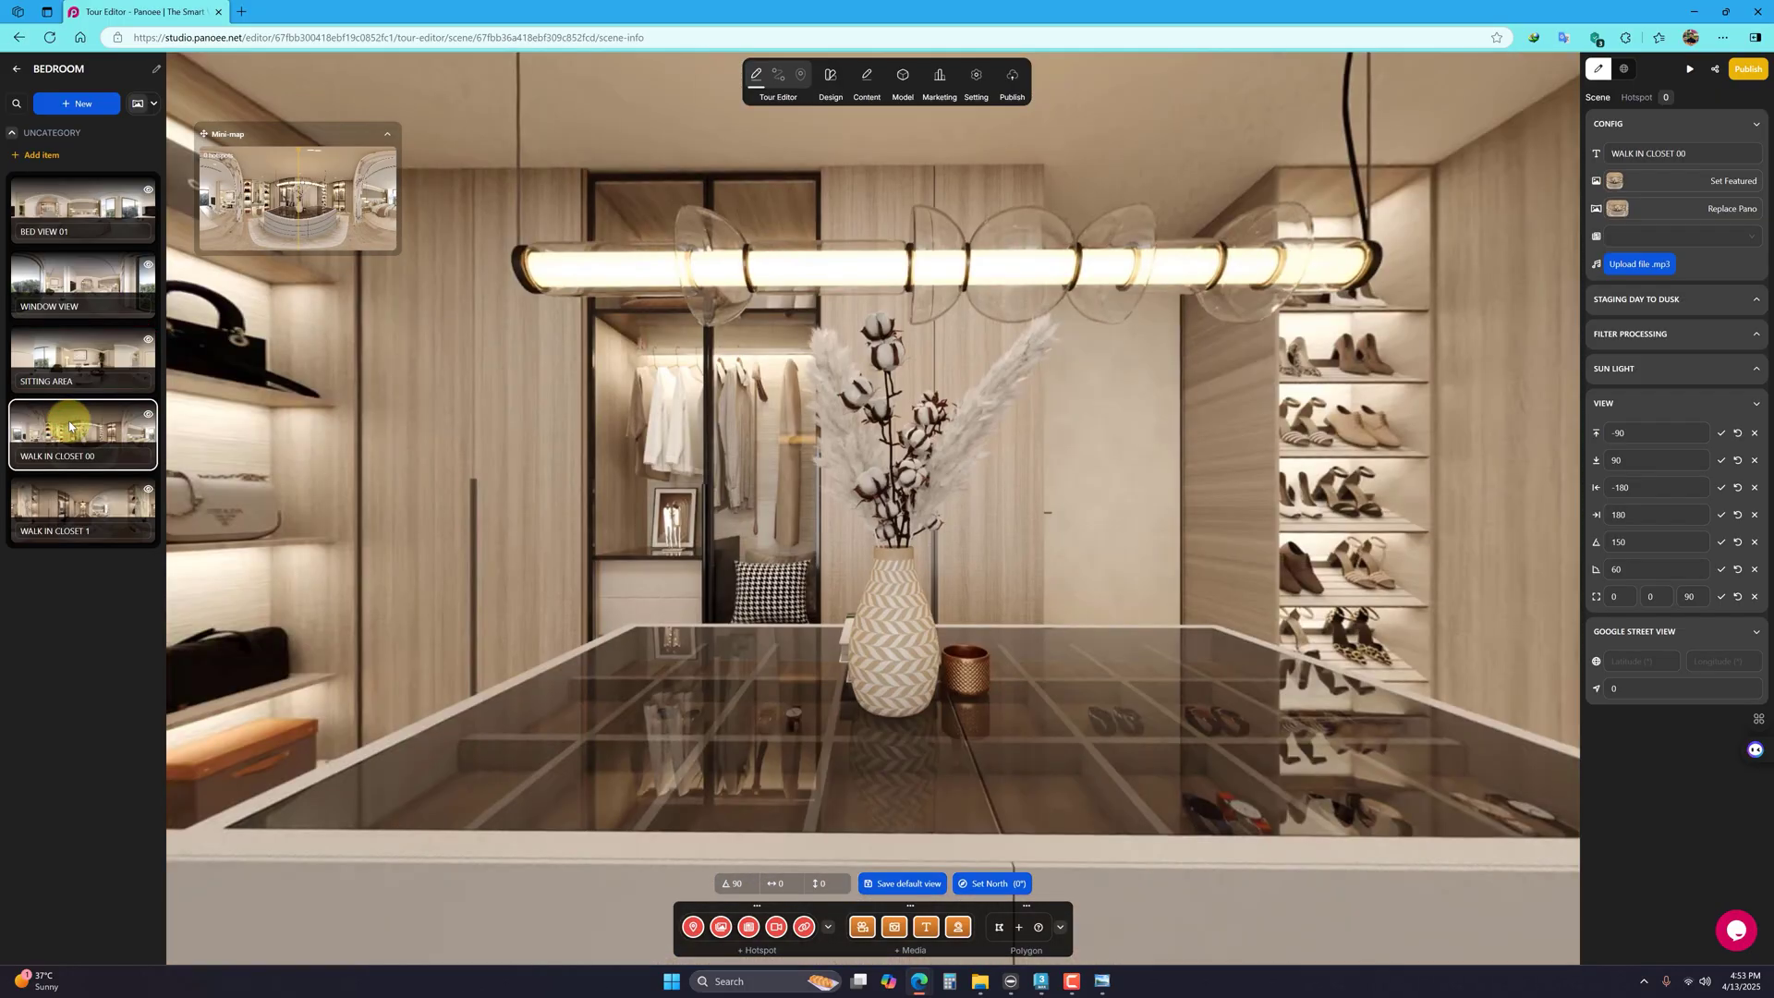
drag(536, 645, 1319, 586)
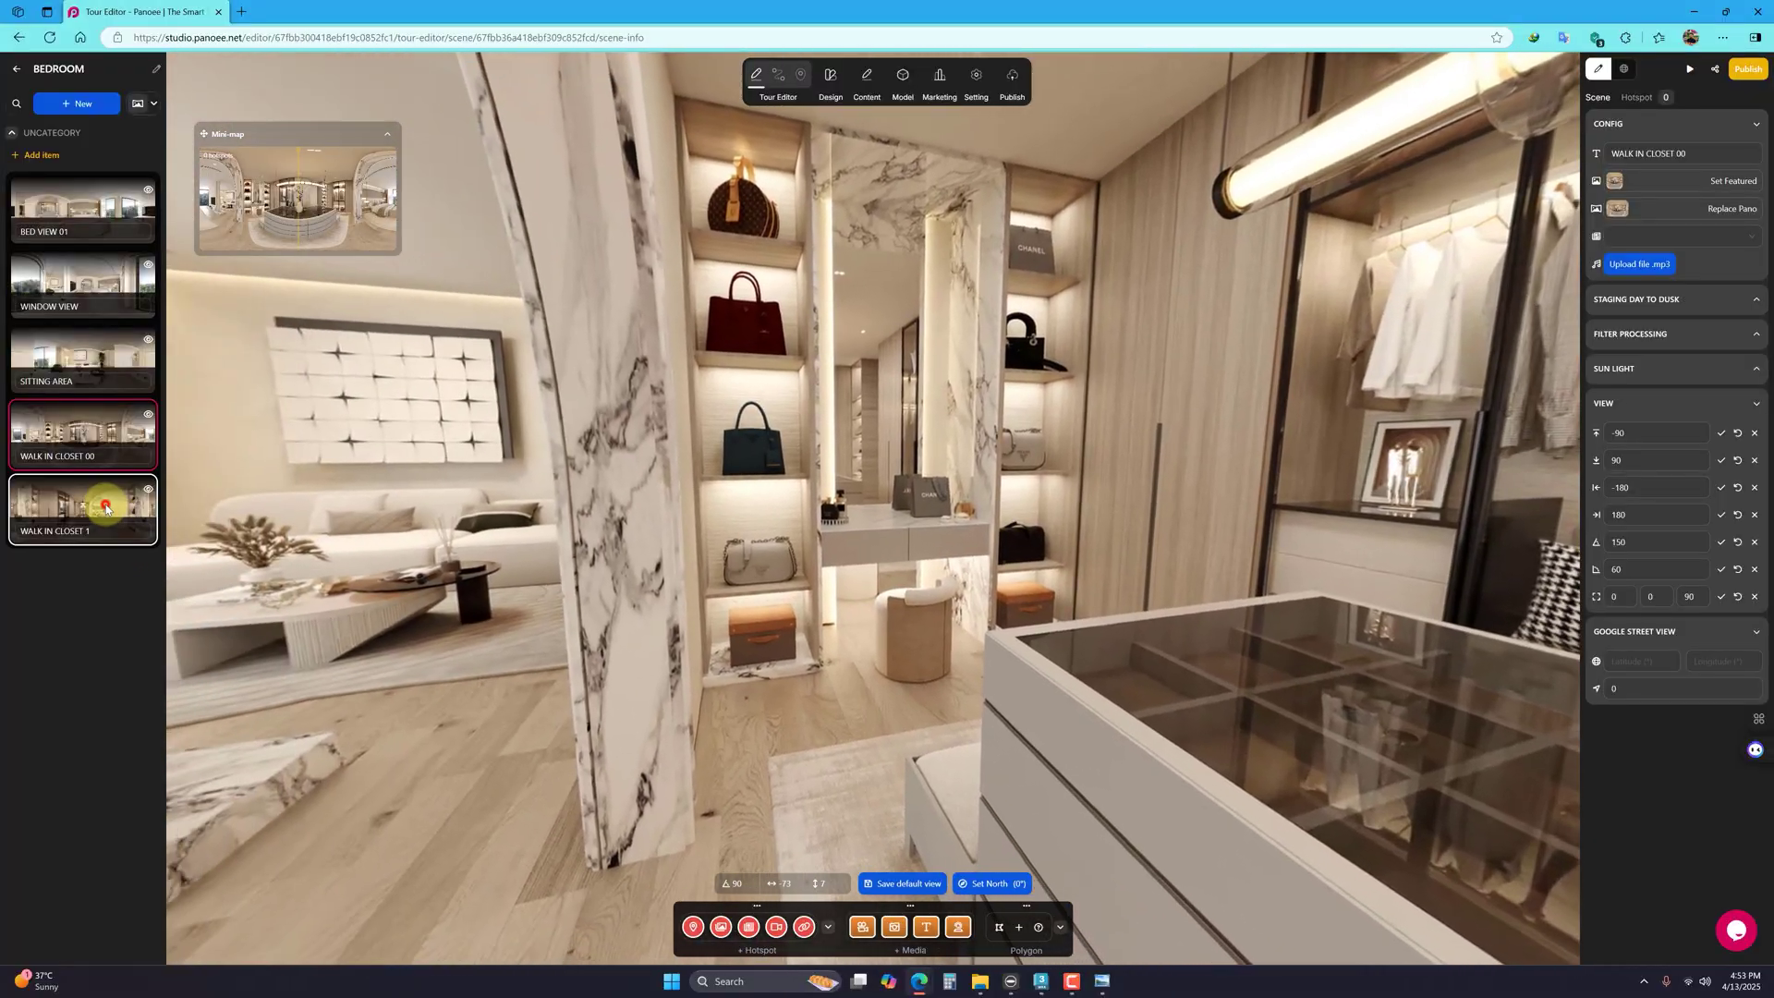
click(105, 508)
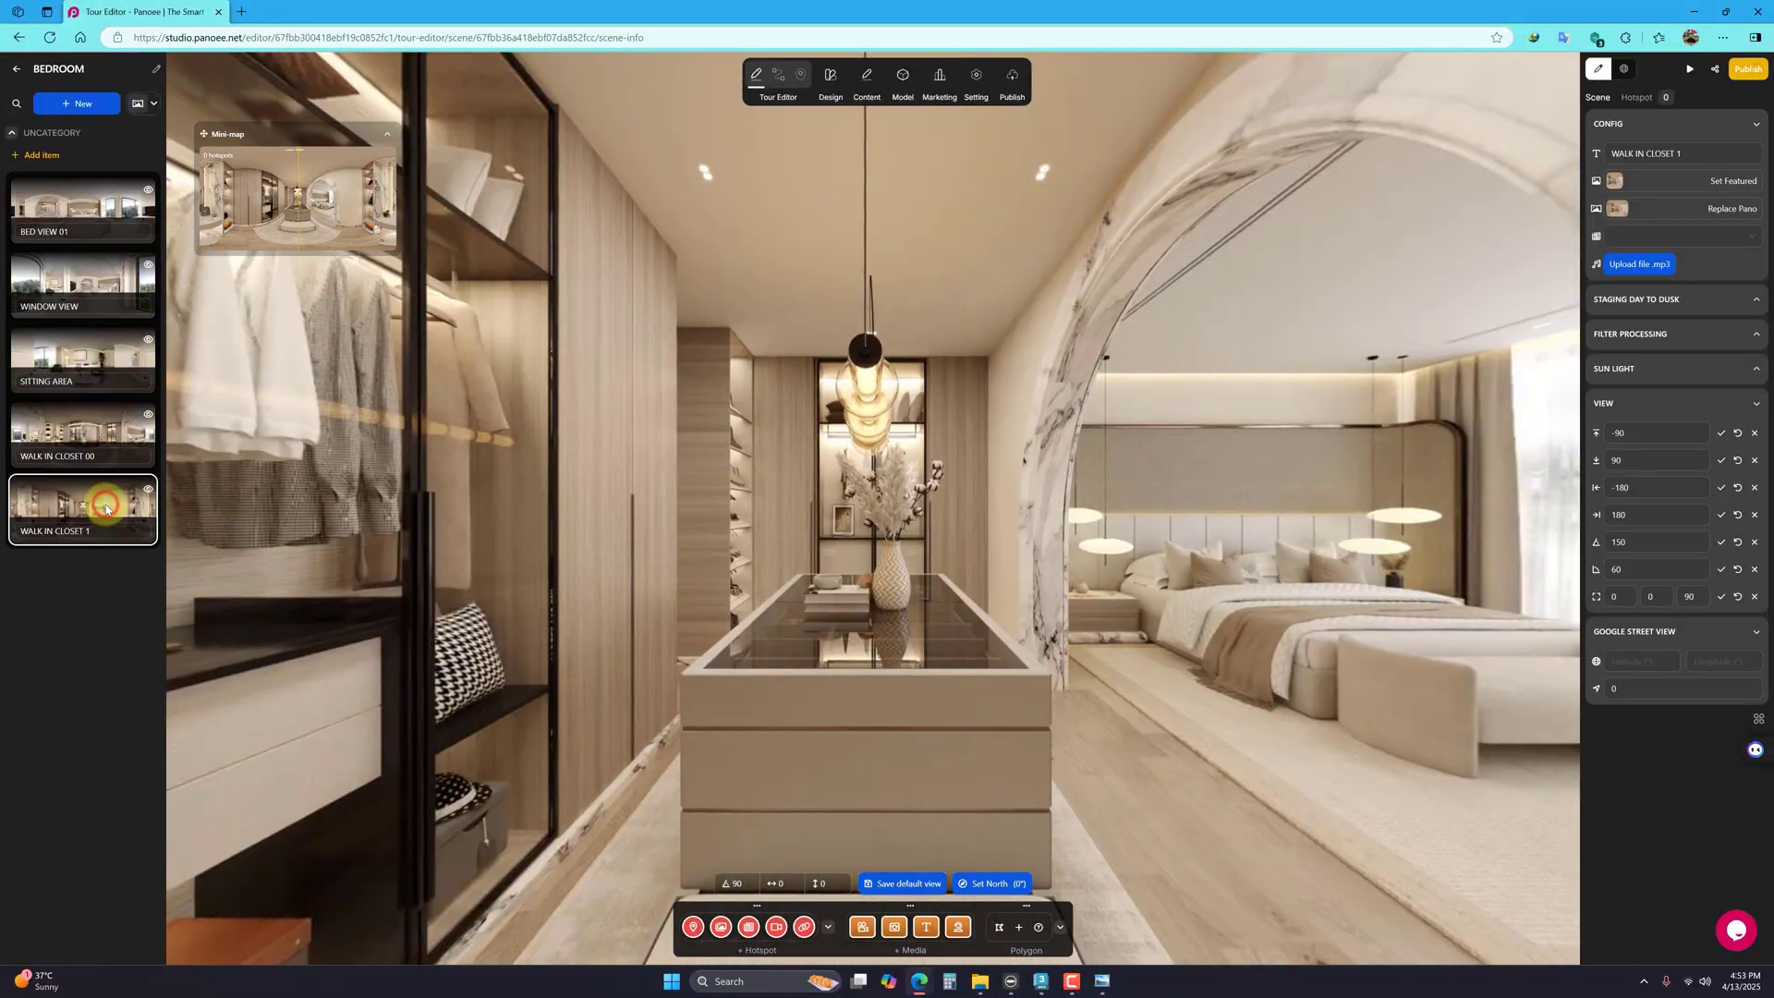
drag(818, 674, 868, 626)
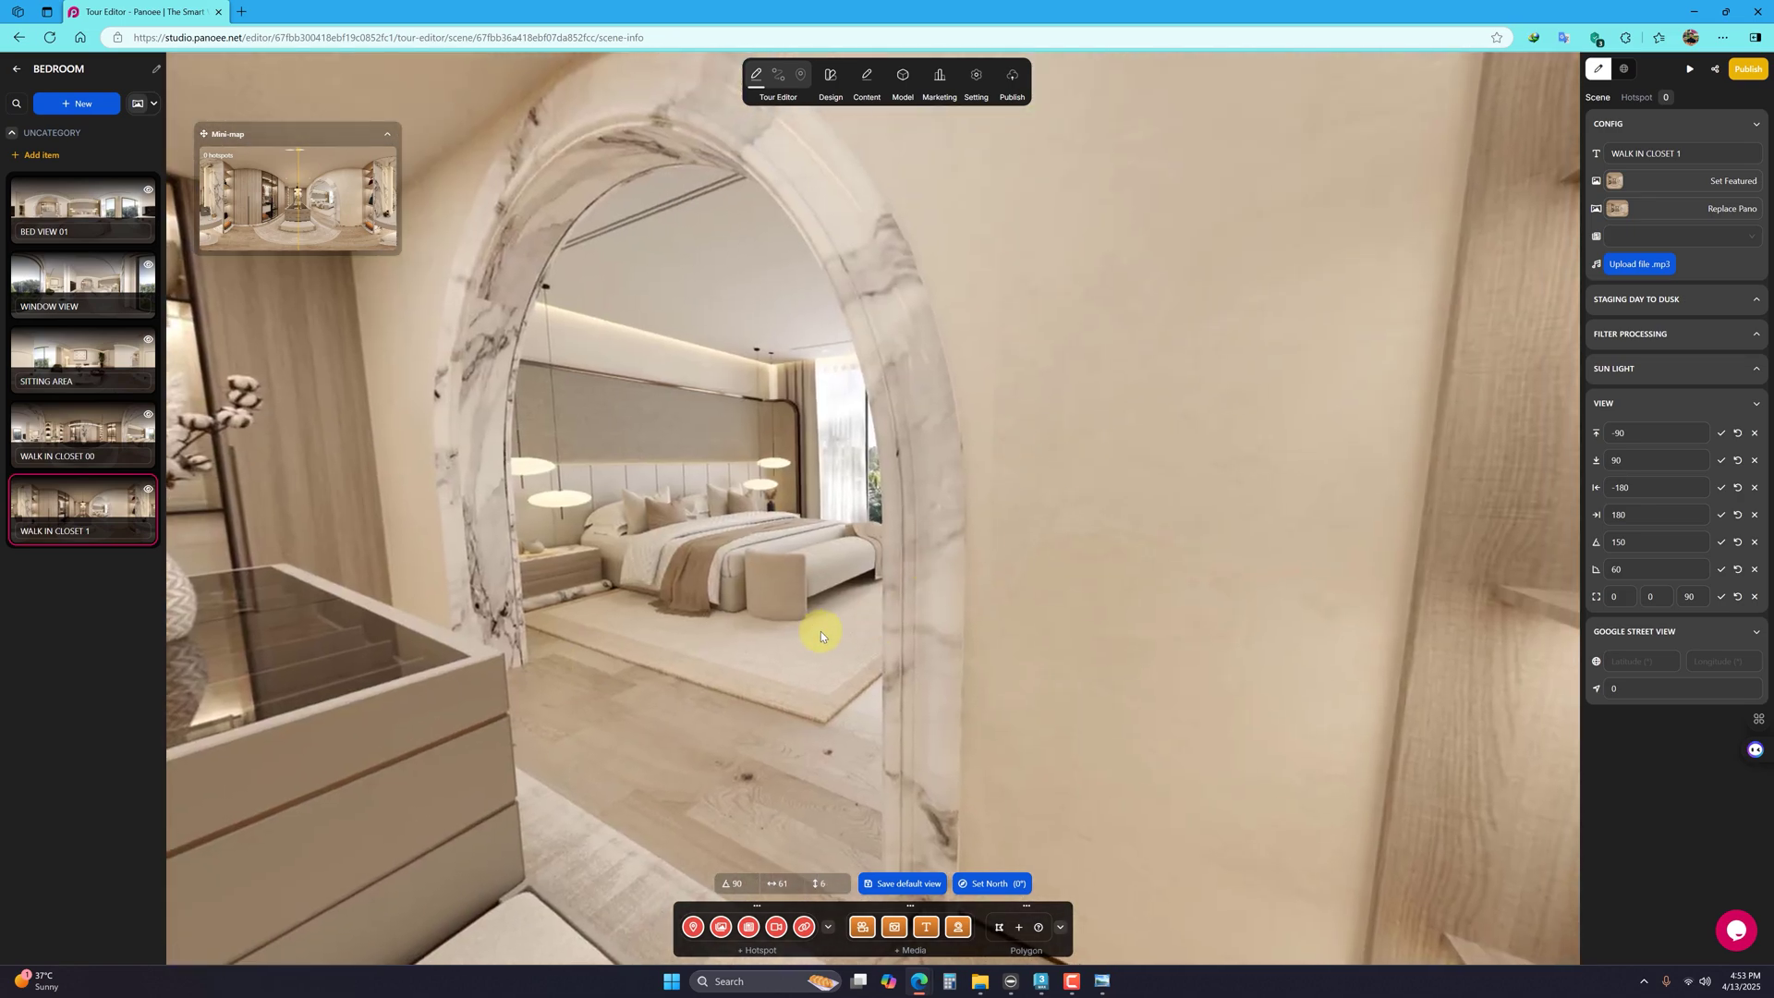
drag(938, 562, 563, 492)
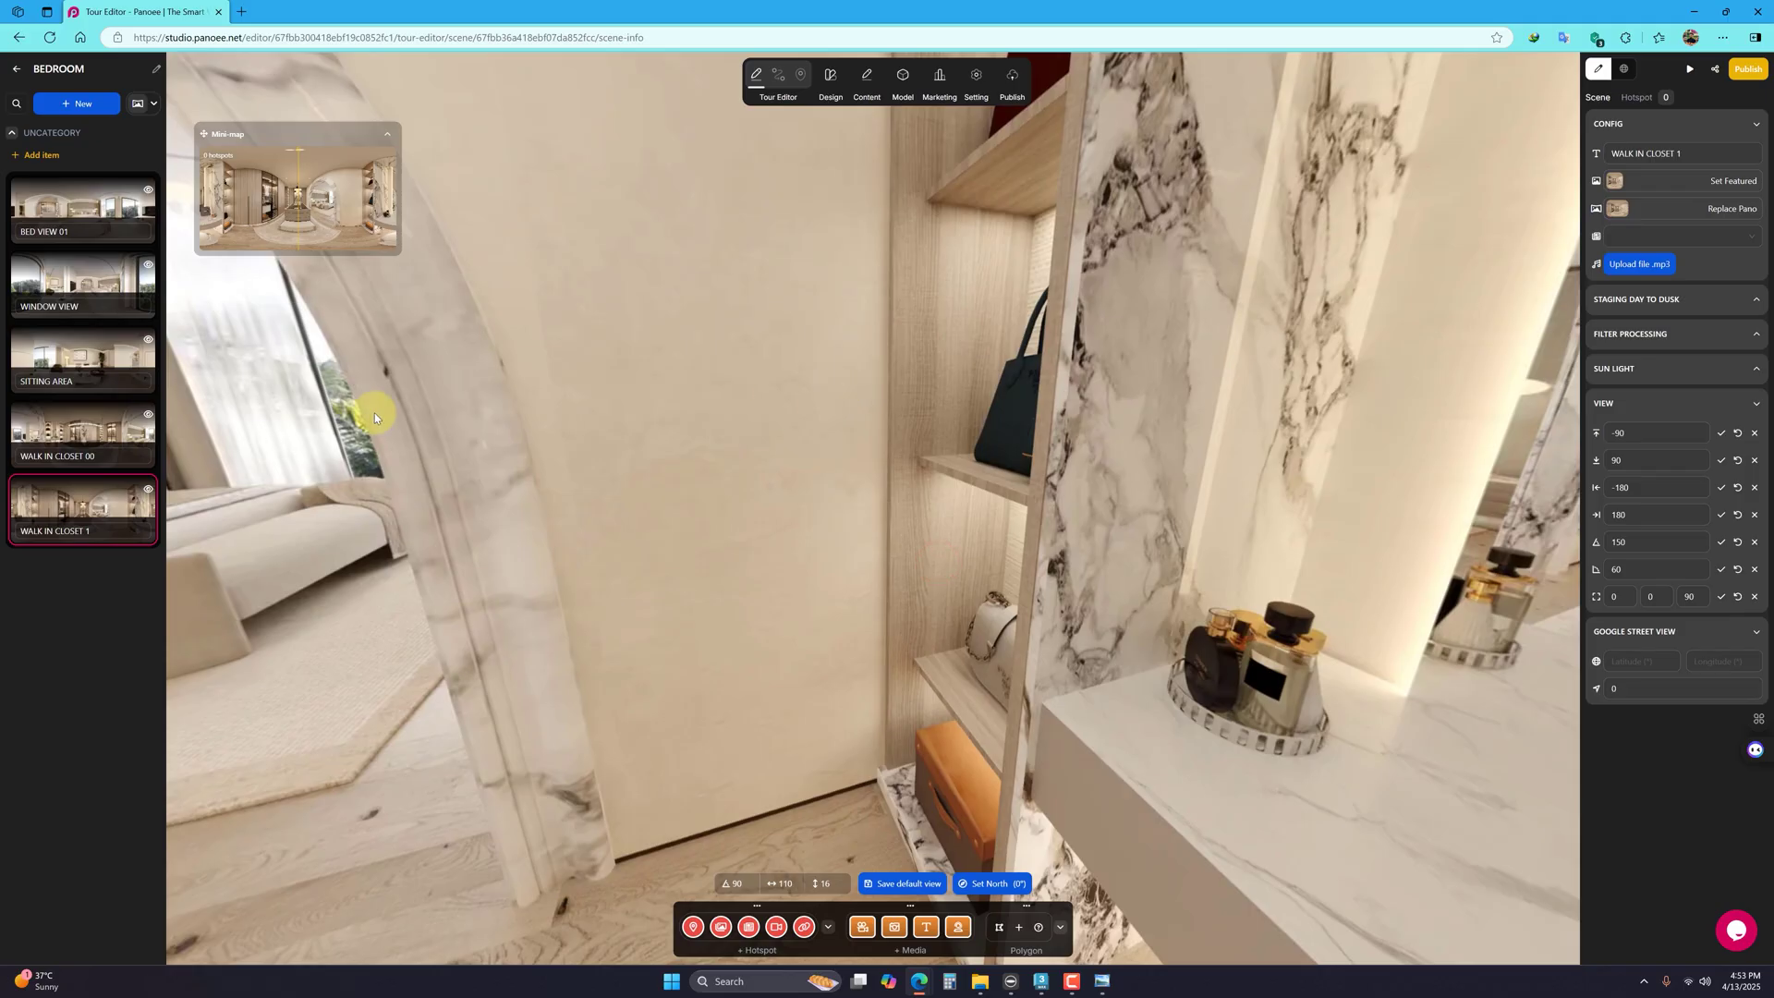
Step: Place a point hotspot in the BED VIEW 01 scene on the floor in front of the large window beside the TV wall
click(106, 204)
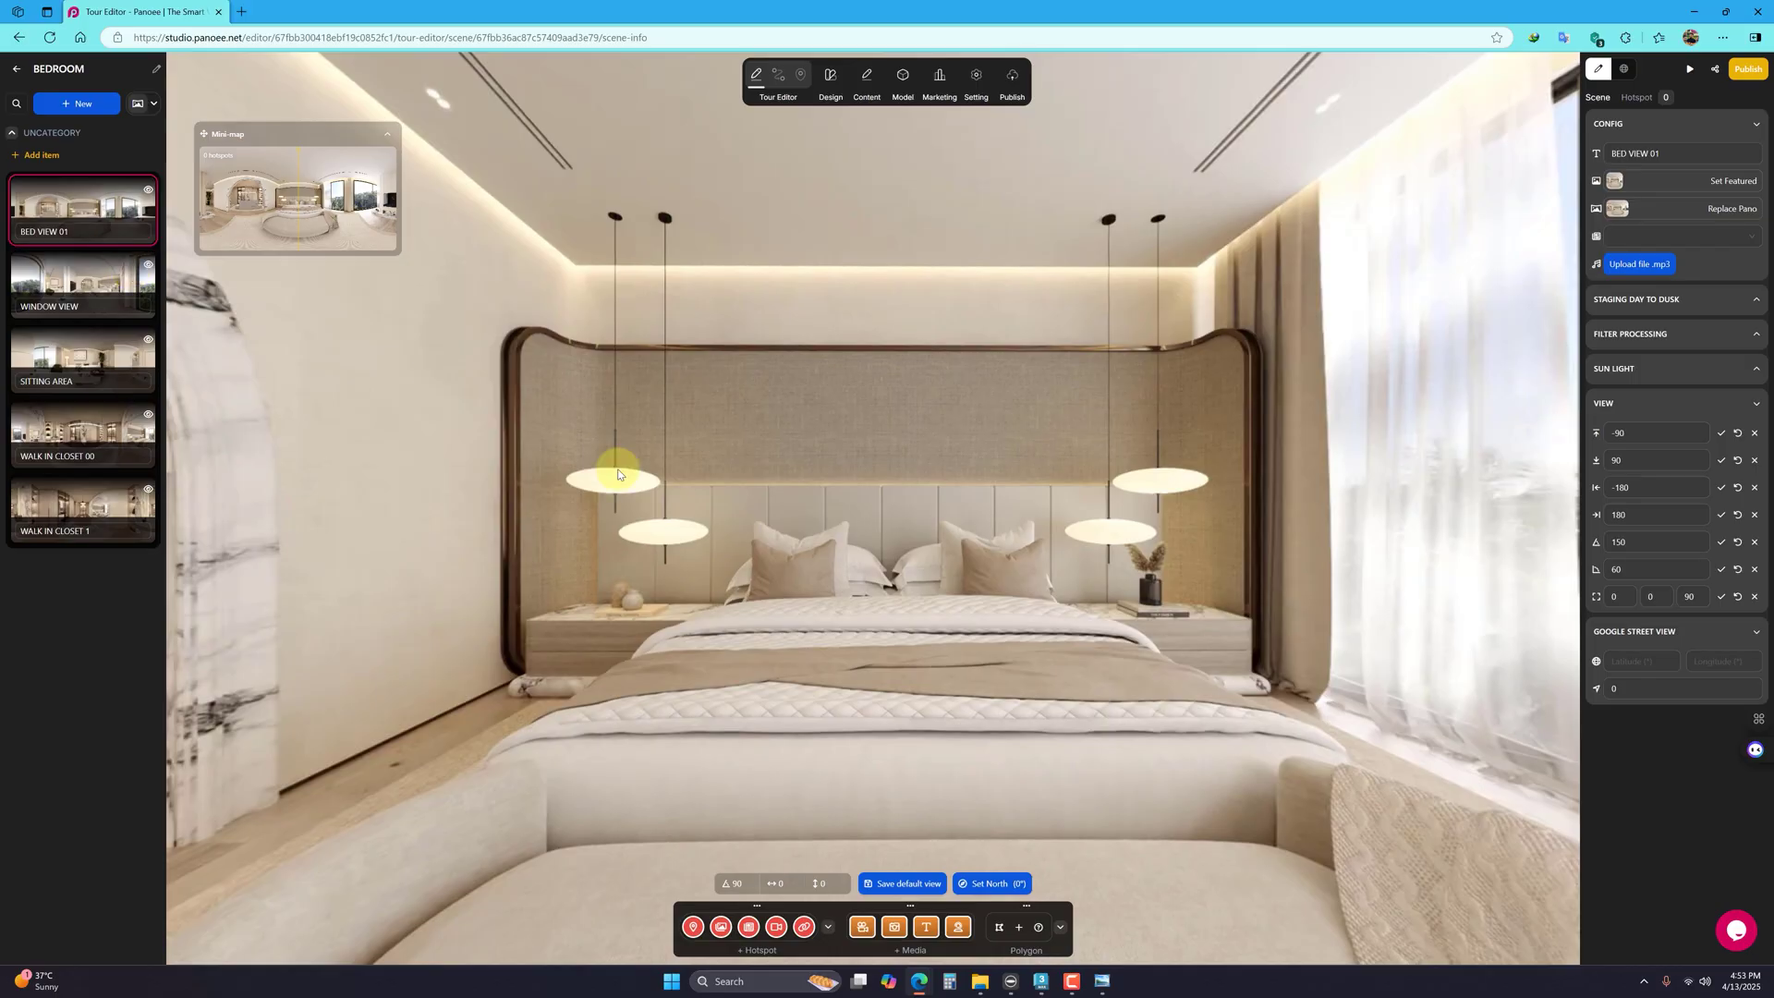
drag(939, 598, 921, 452)
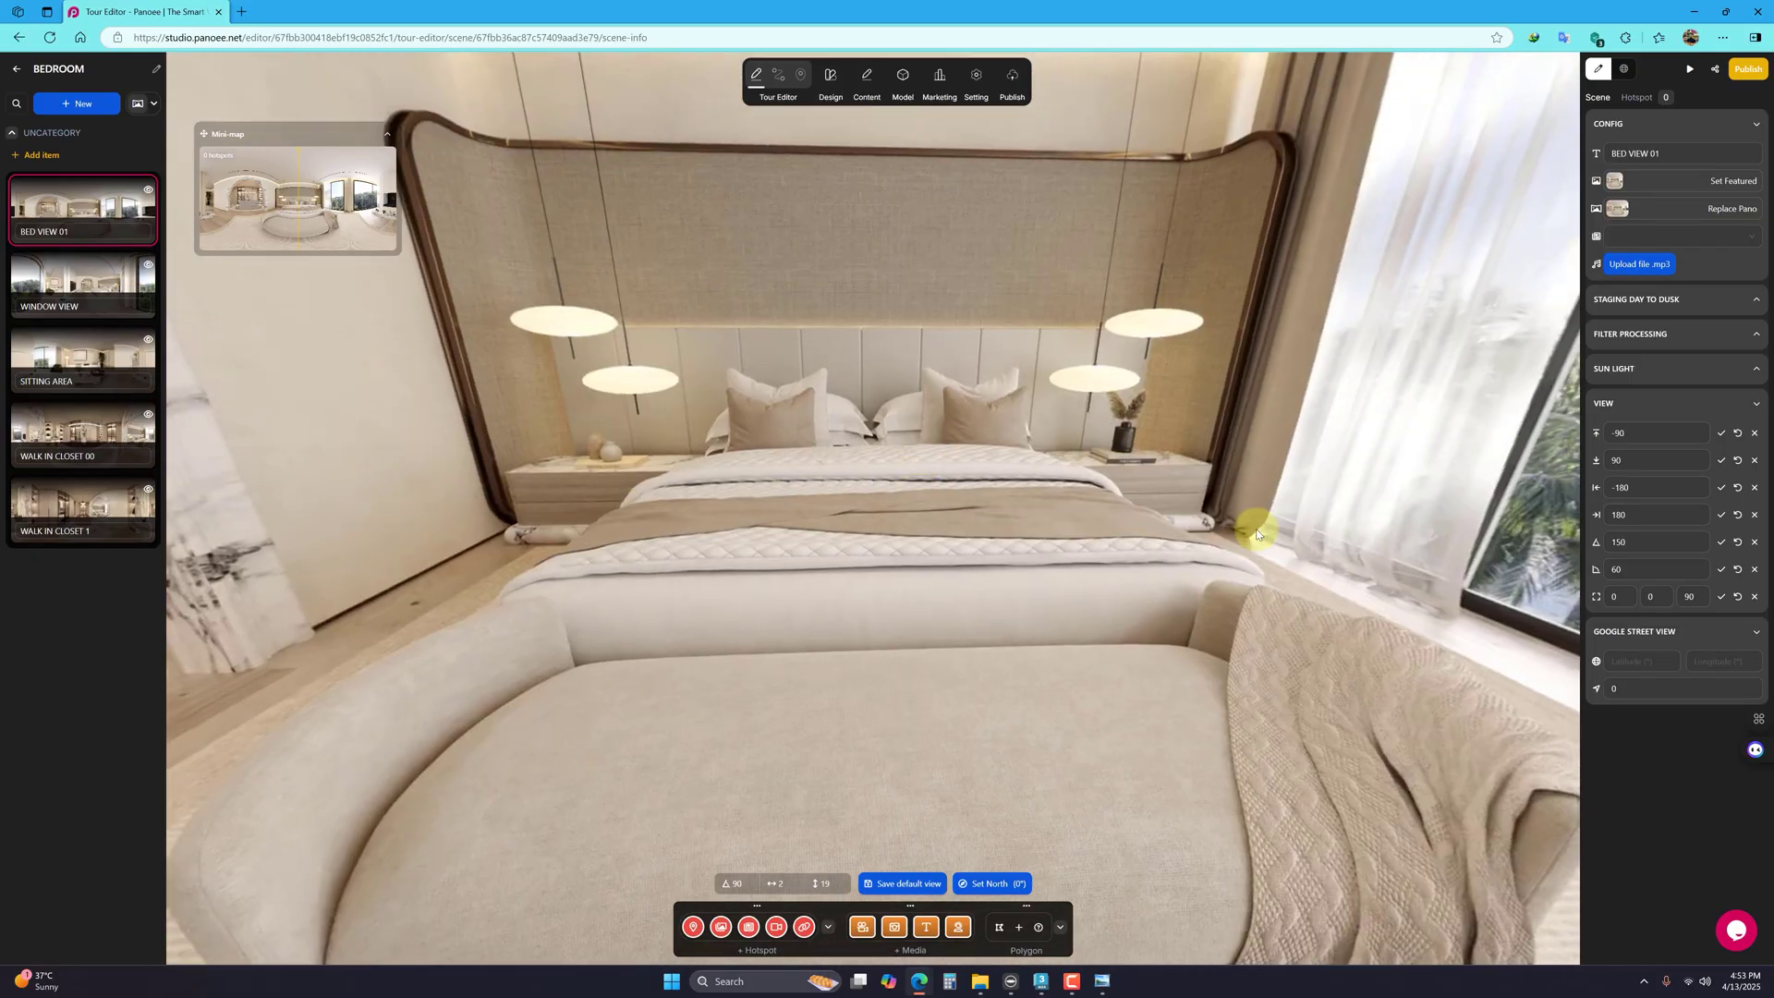
drag(1253, 529, 582, 499)
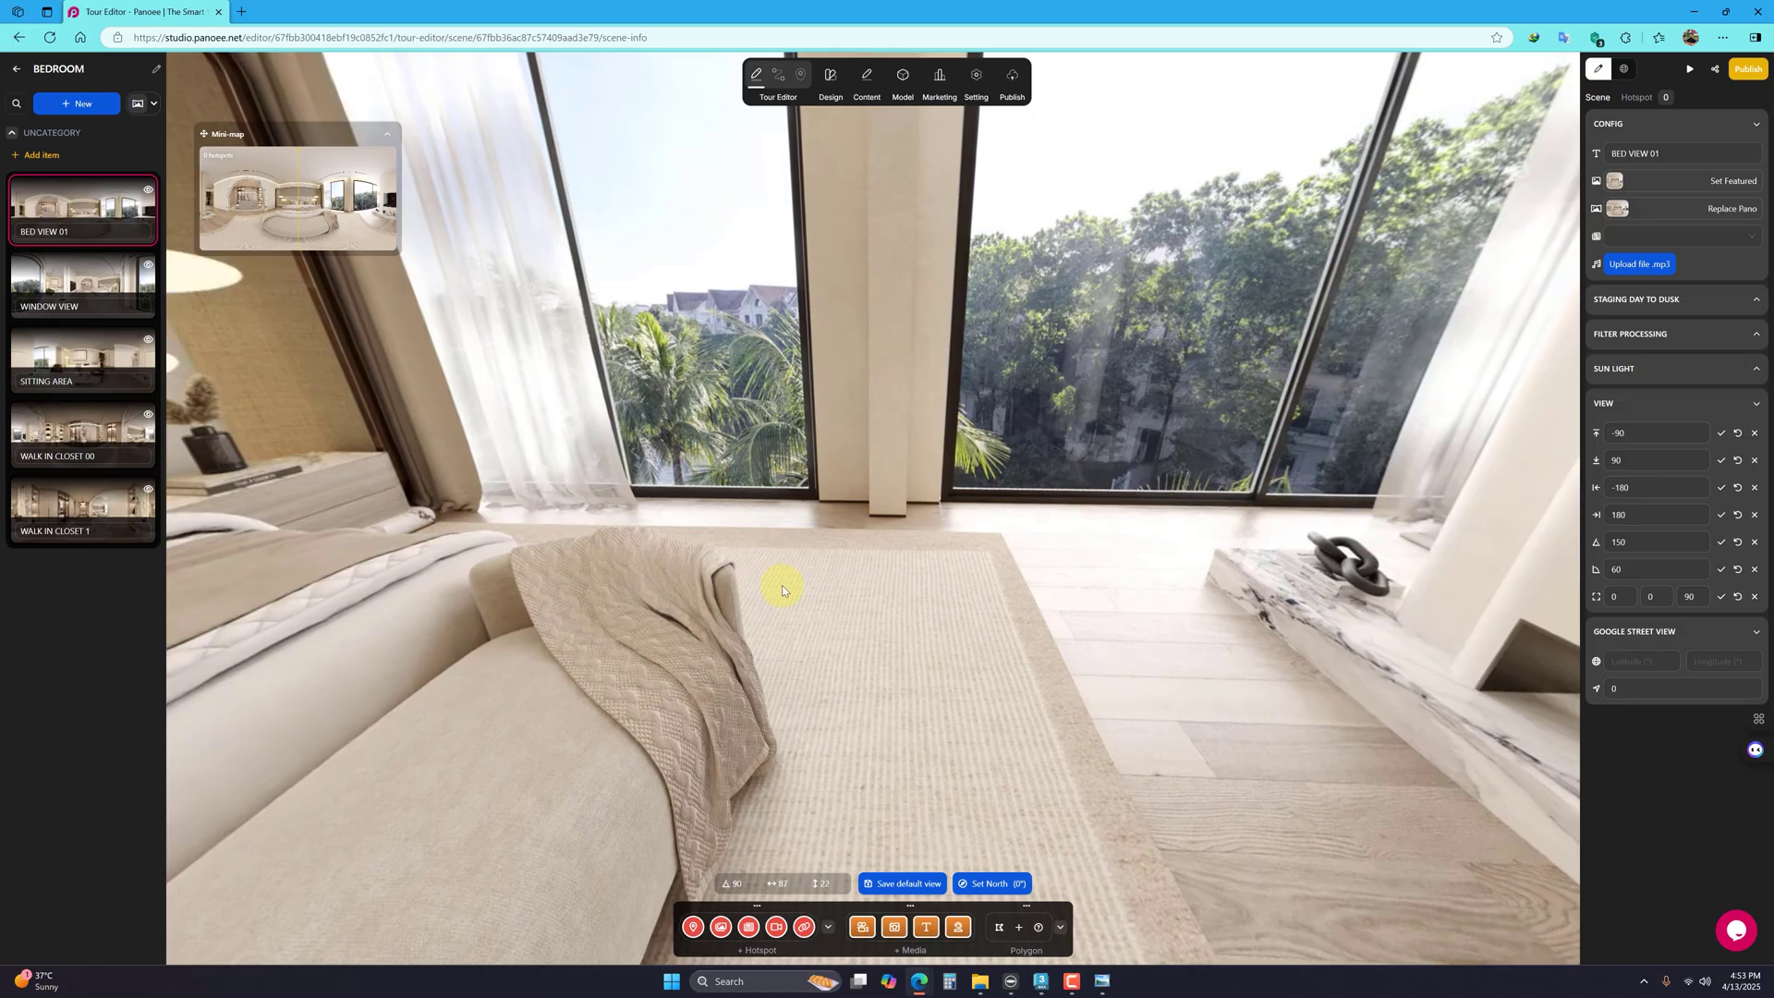
click(693, 928)
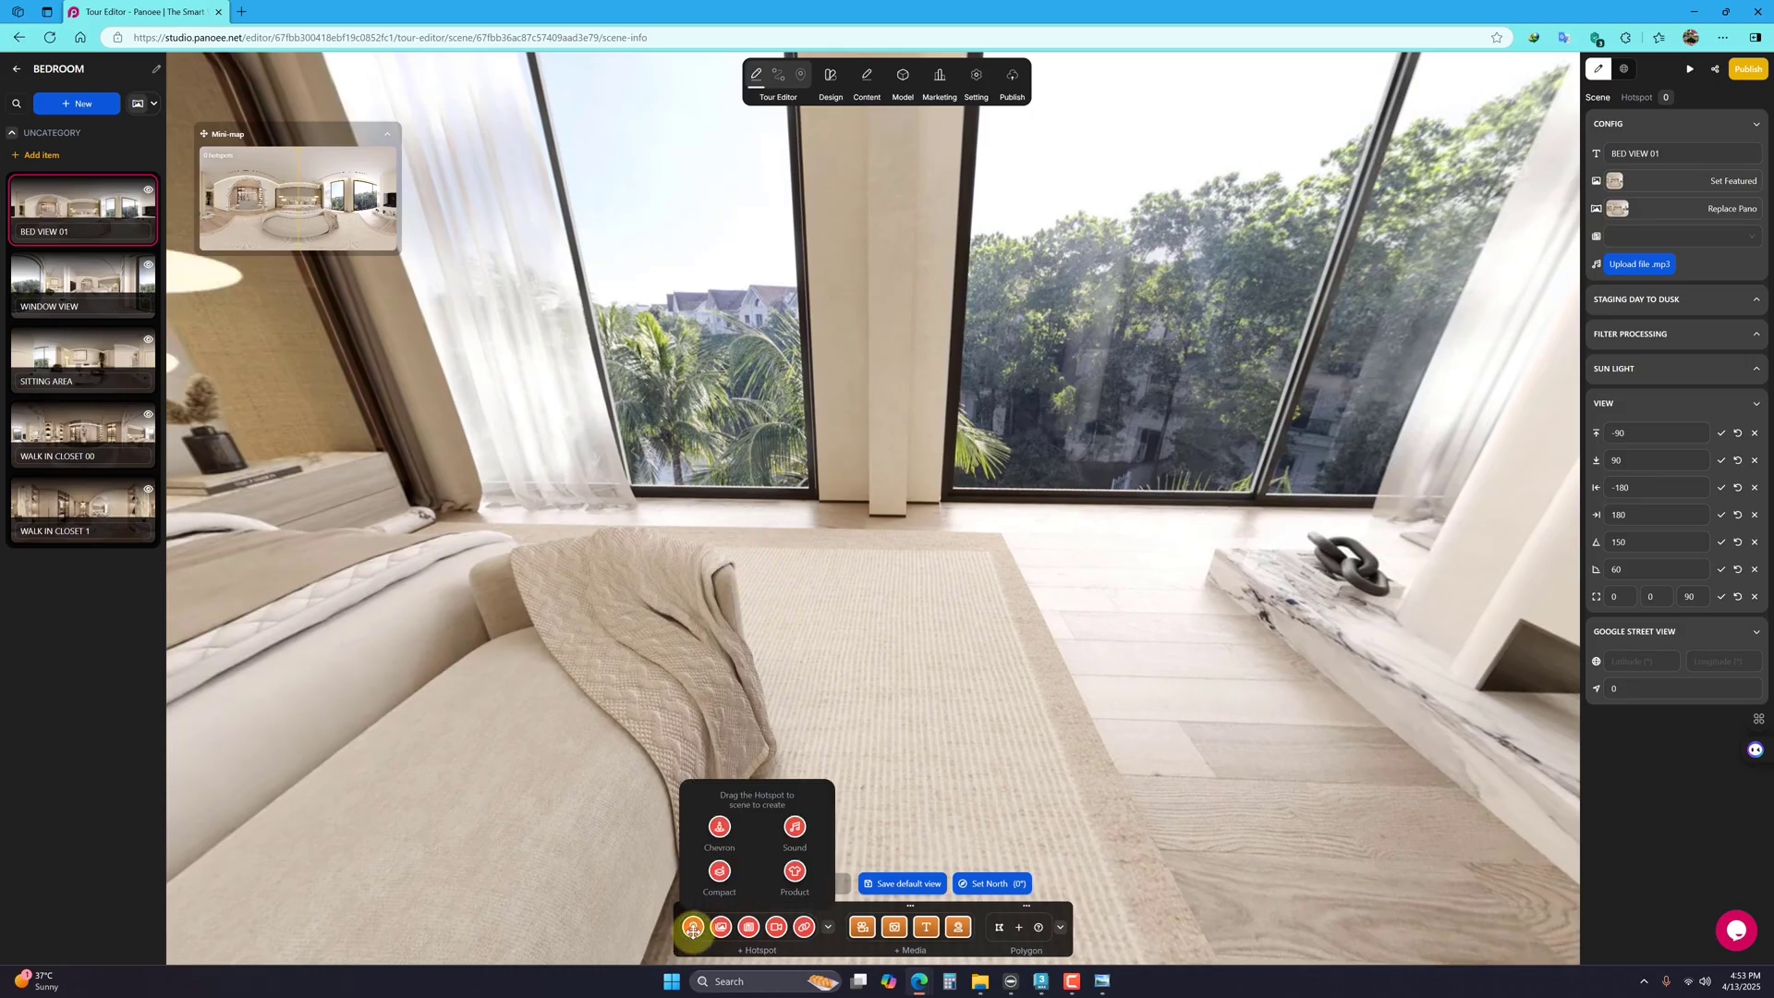
click(694, 930)
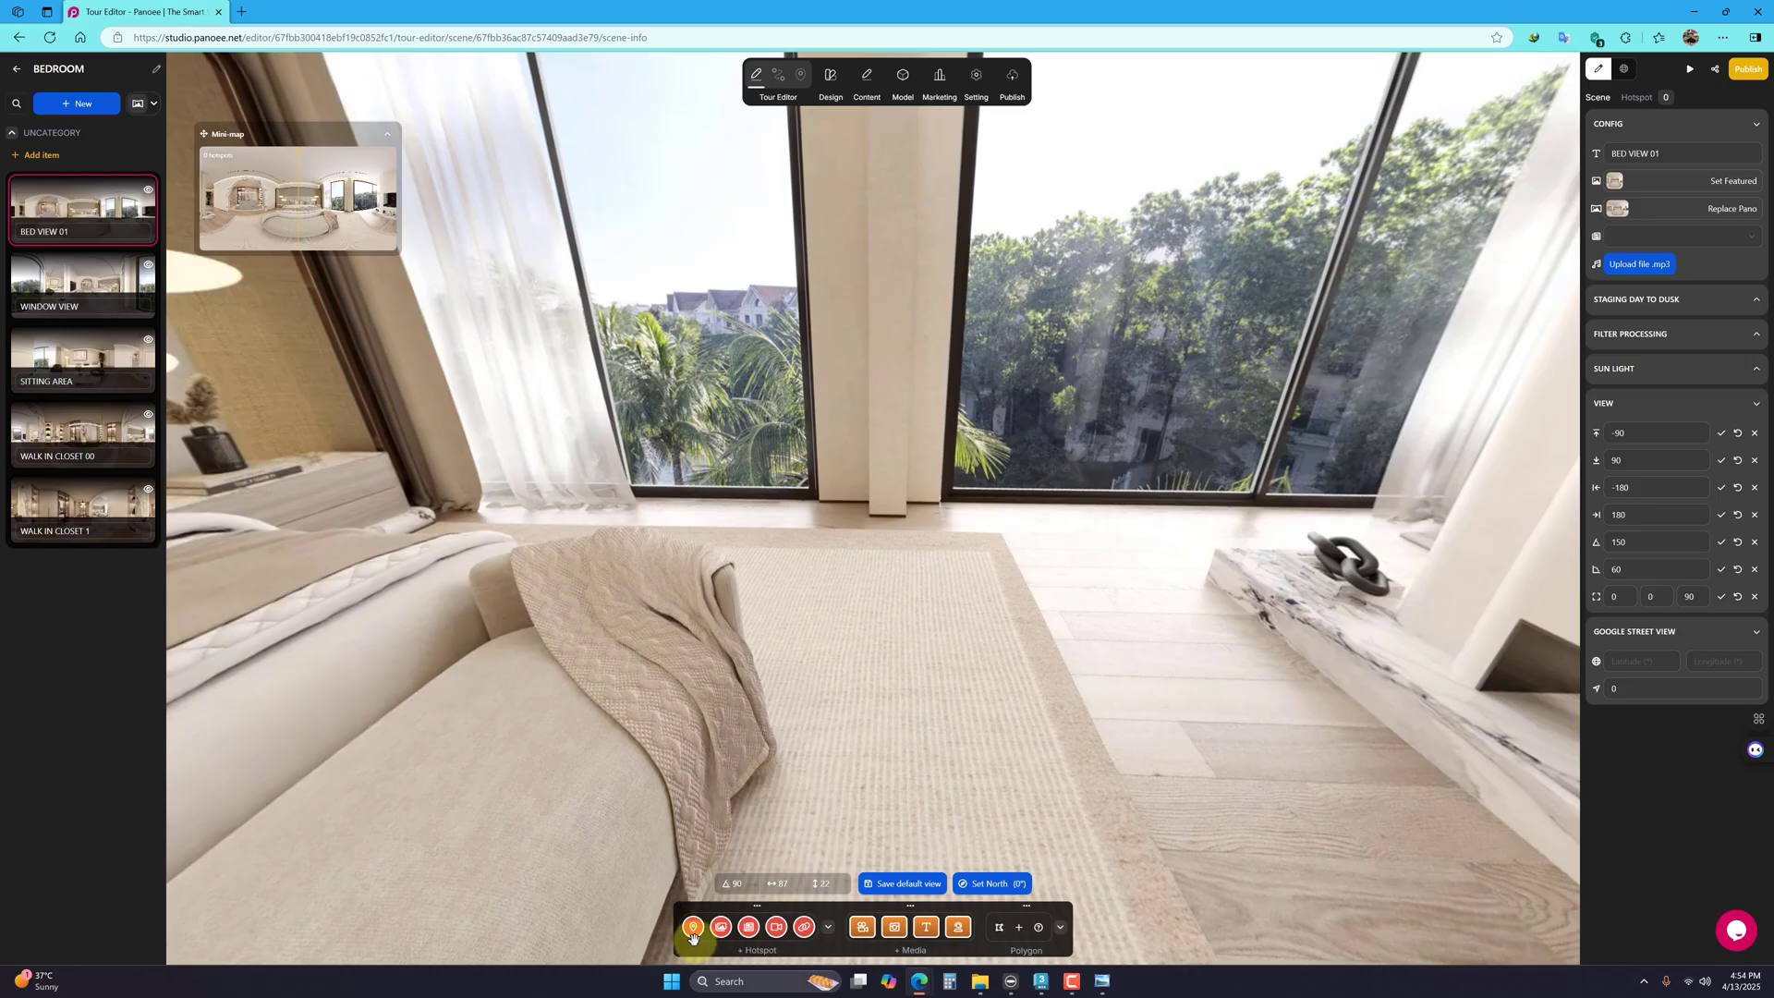
click(694, 931)
click(694, 932)
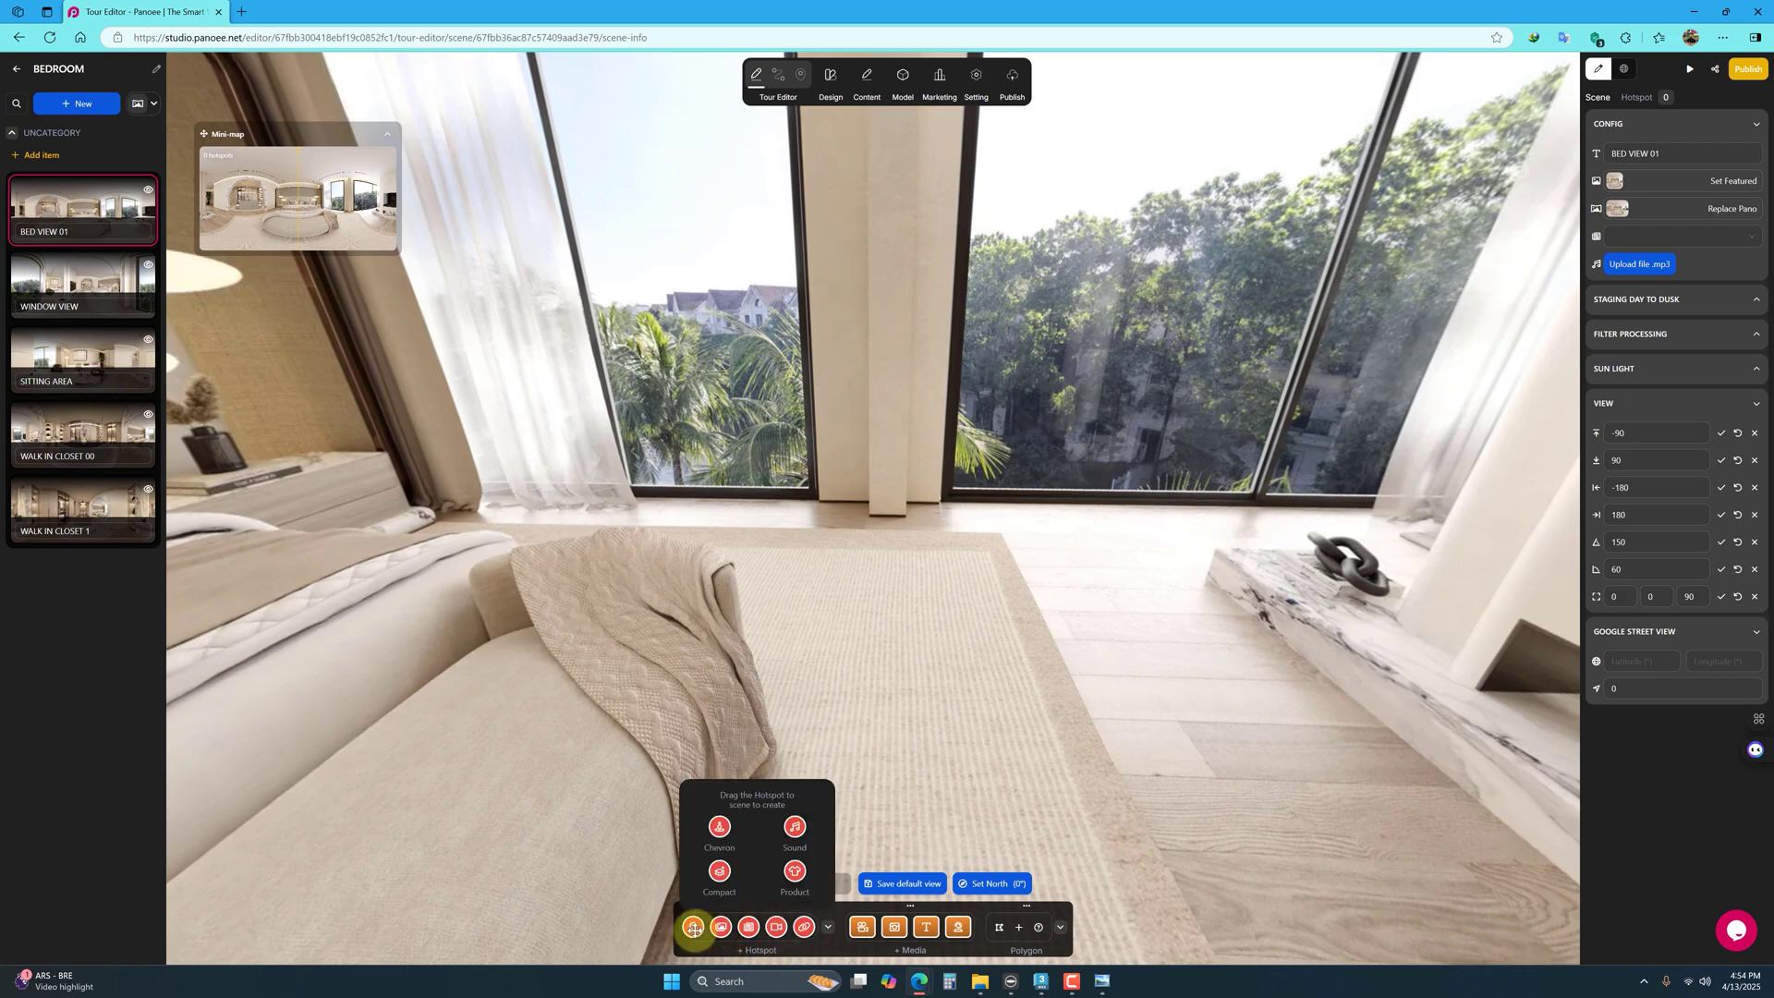
mouse_move(703, 927)
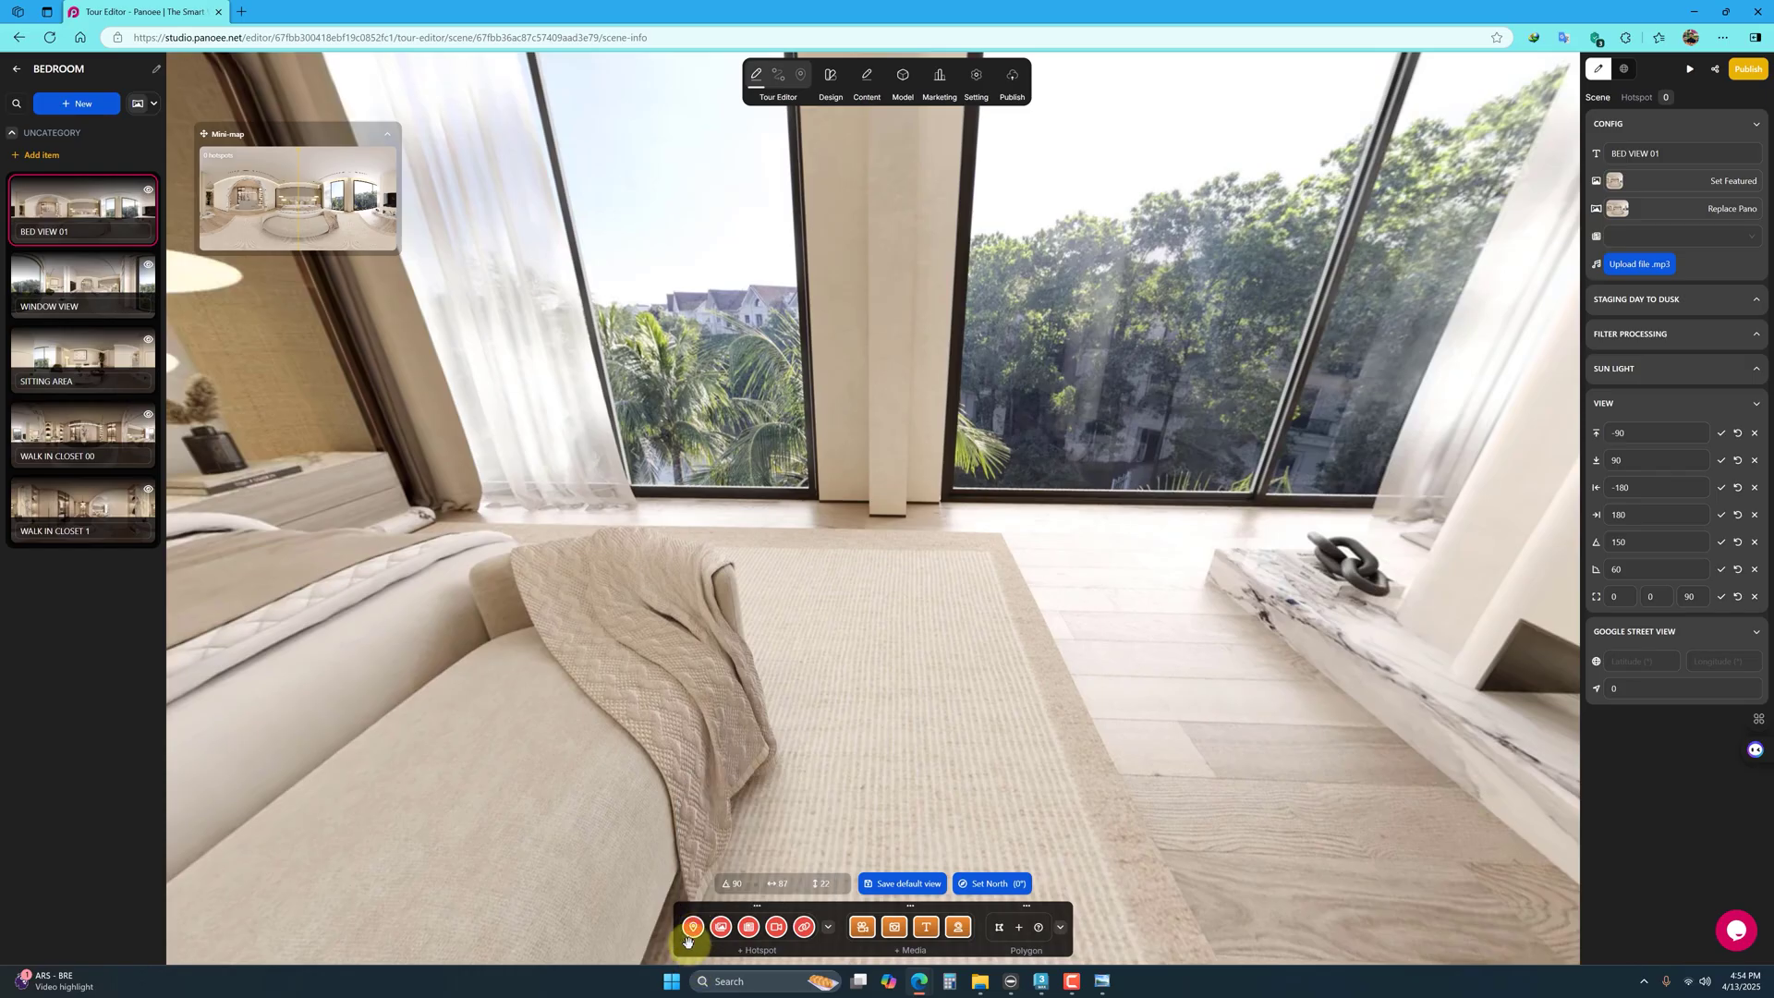
mouse_move(693, 927)
mouse_down()
mouse_move(953, 707)
mouse_move(1086, 529)
mouse_move(1063, 525)
mouse_move(1114, 518)
mouse_move(1100, 536)
mouse_up()
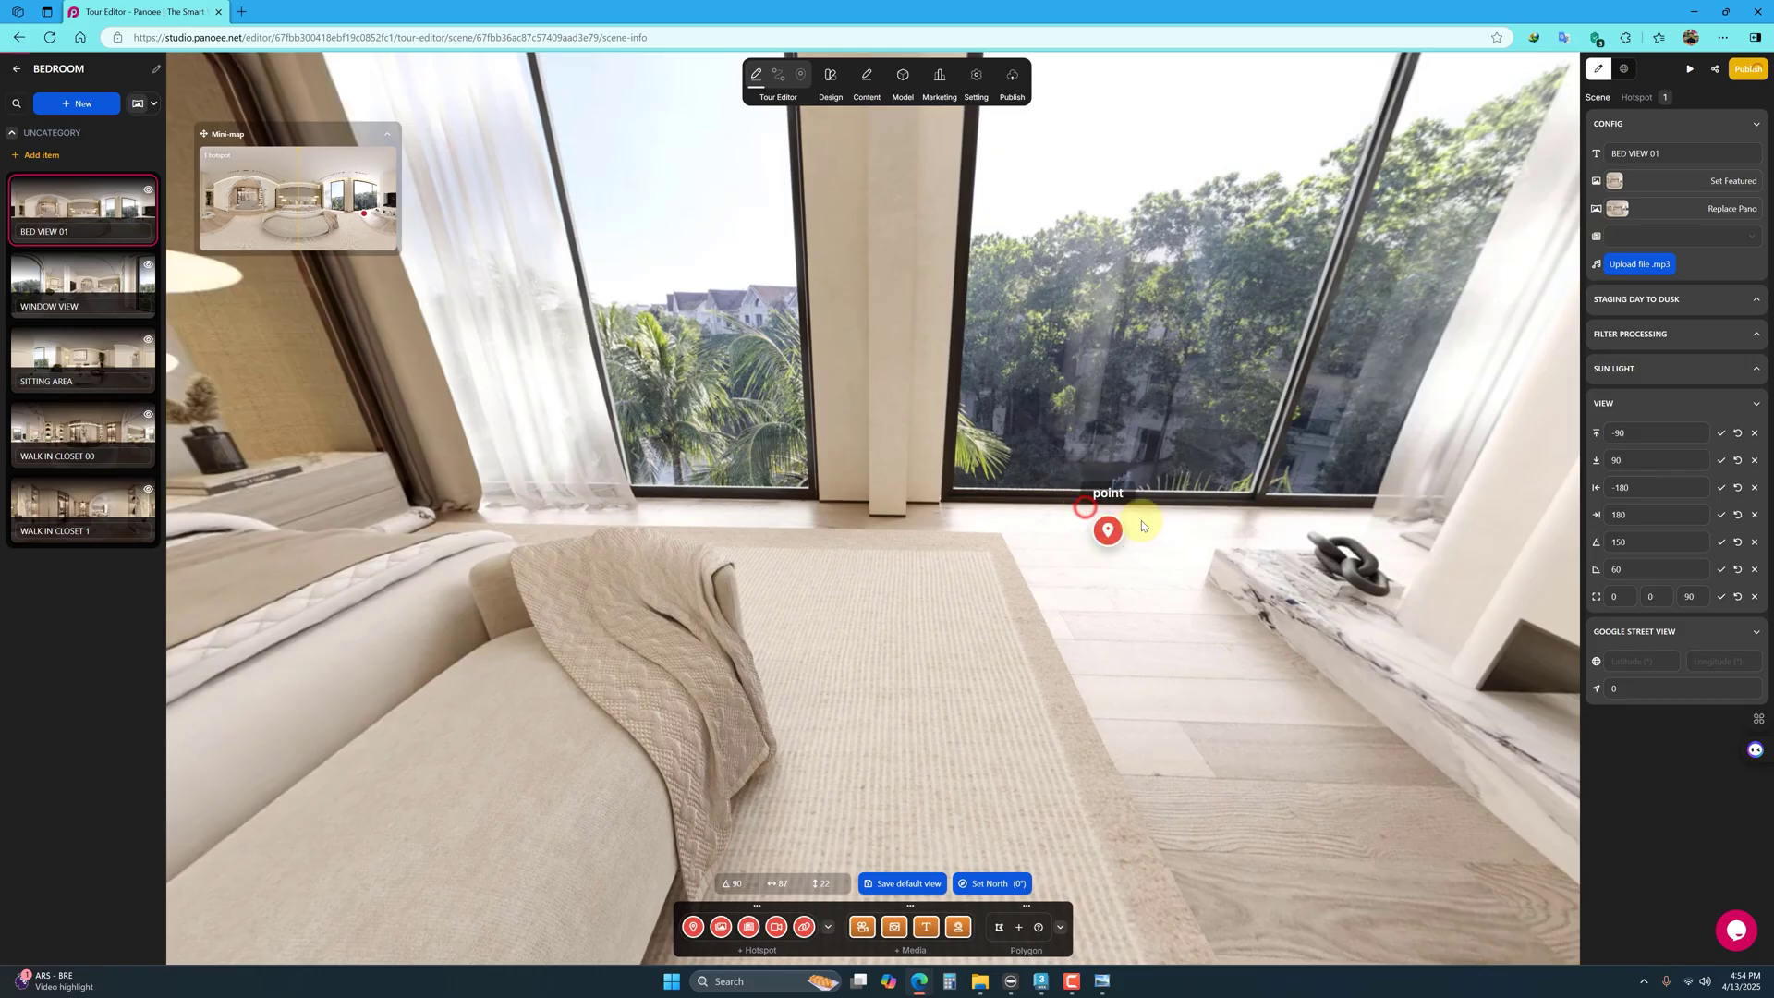
Step: Change the point hotspot's look to the image of an upward arrow inside an oval ring and apply it
mouse_move(1180, 427)
mouse_down()
mouse_move(1129, 634)
mouse_move(986, 661)
mouse_move(1002, 669)
mouse_up()
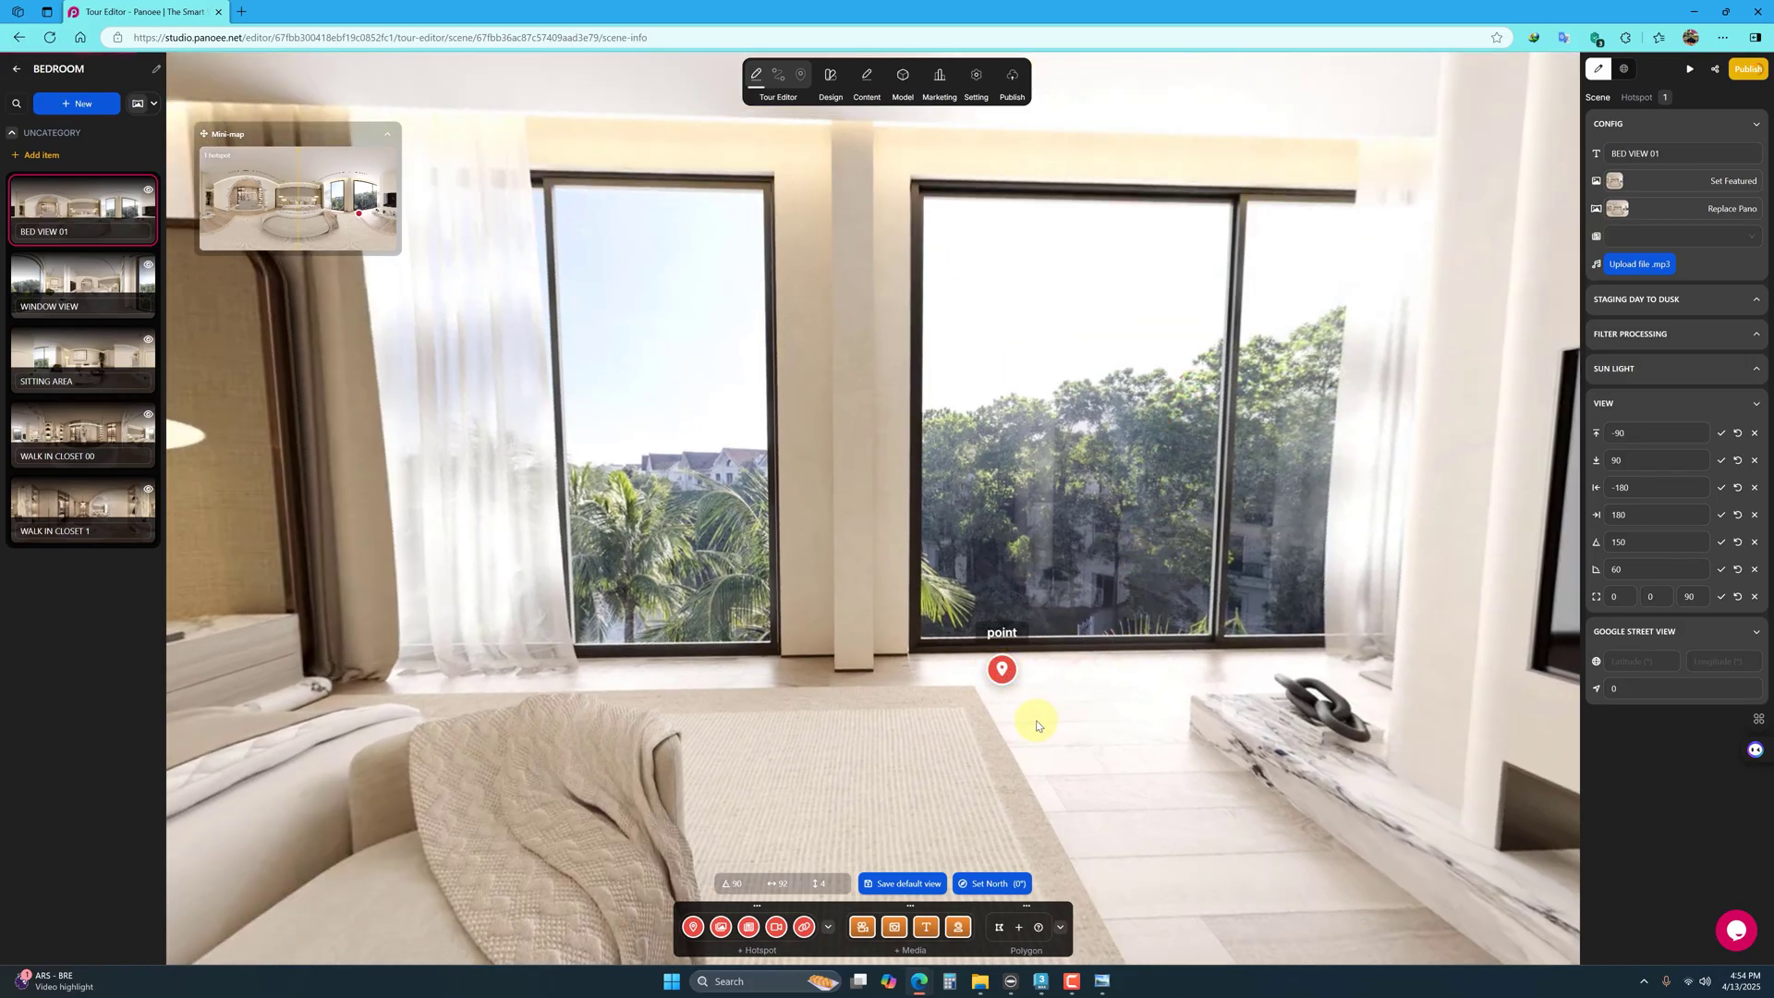
click(1003, 672)
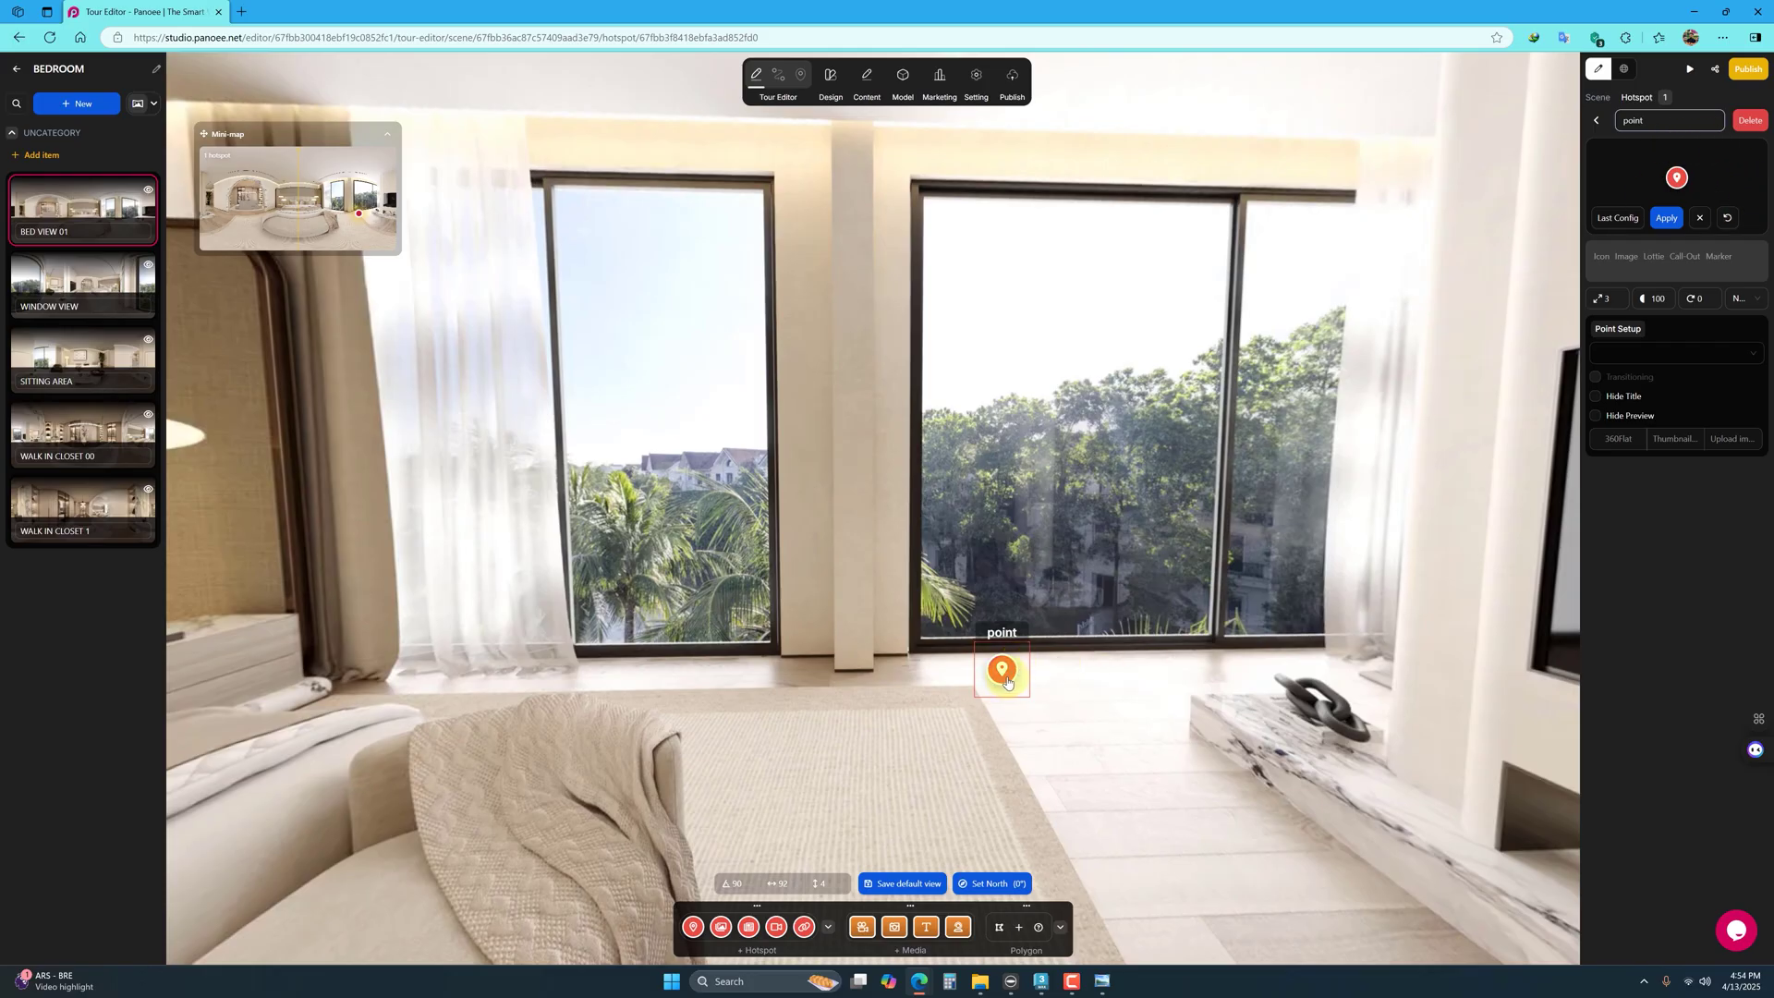
click(1601, 258)
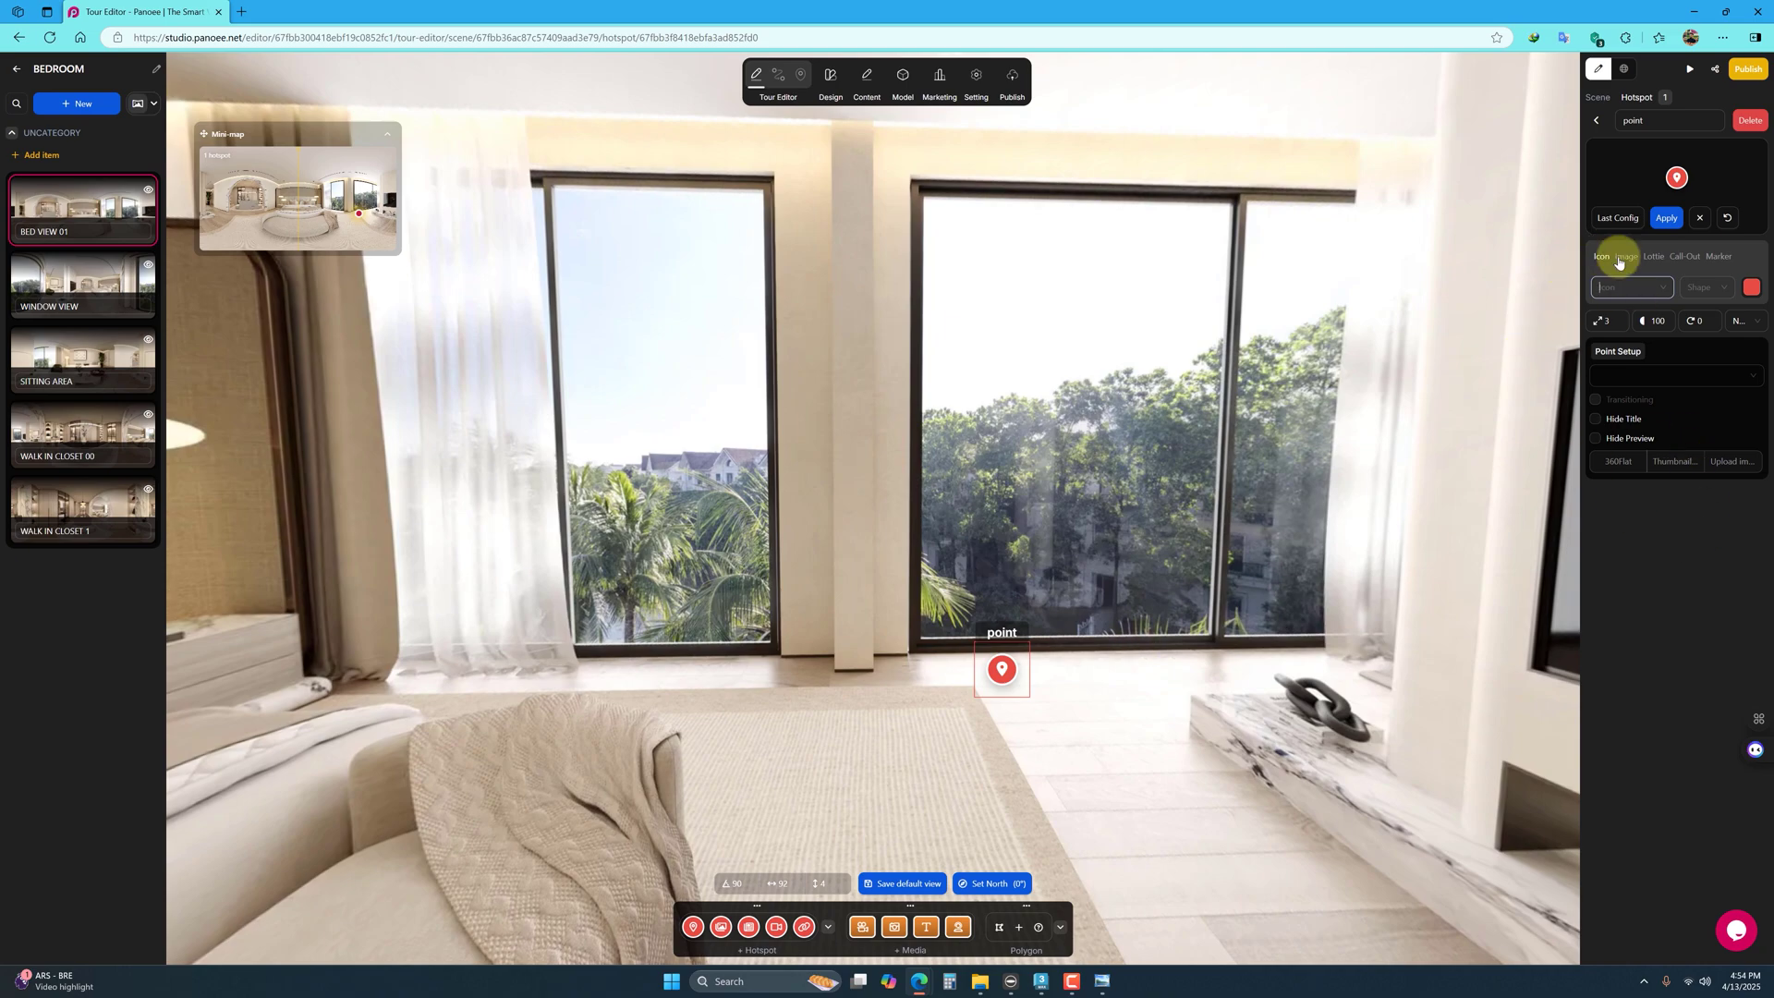
click(1623, 261)
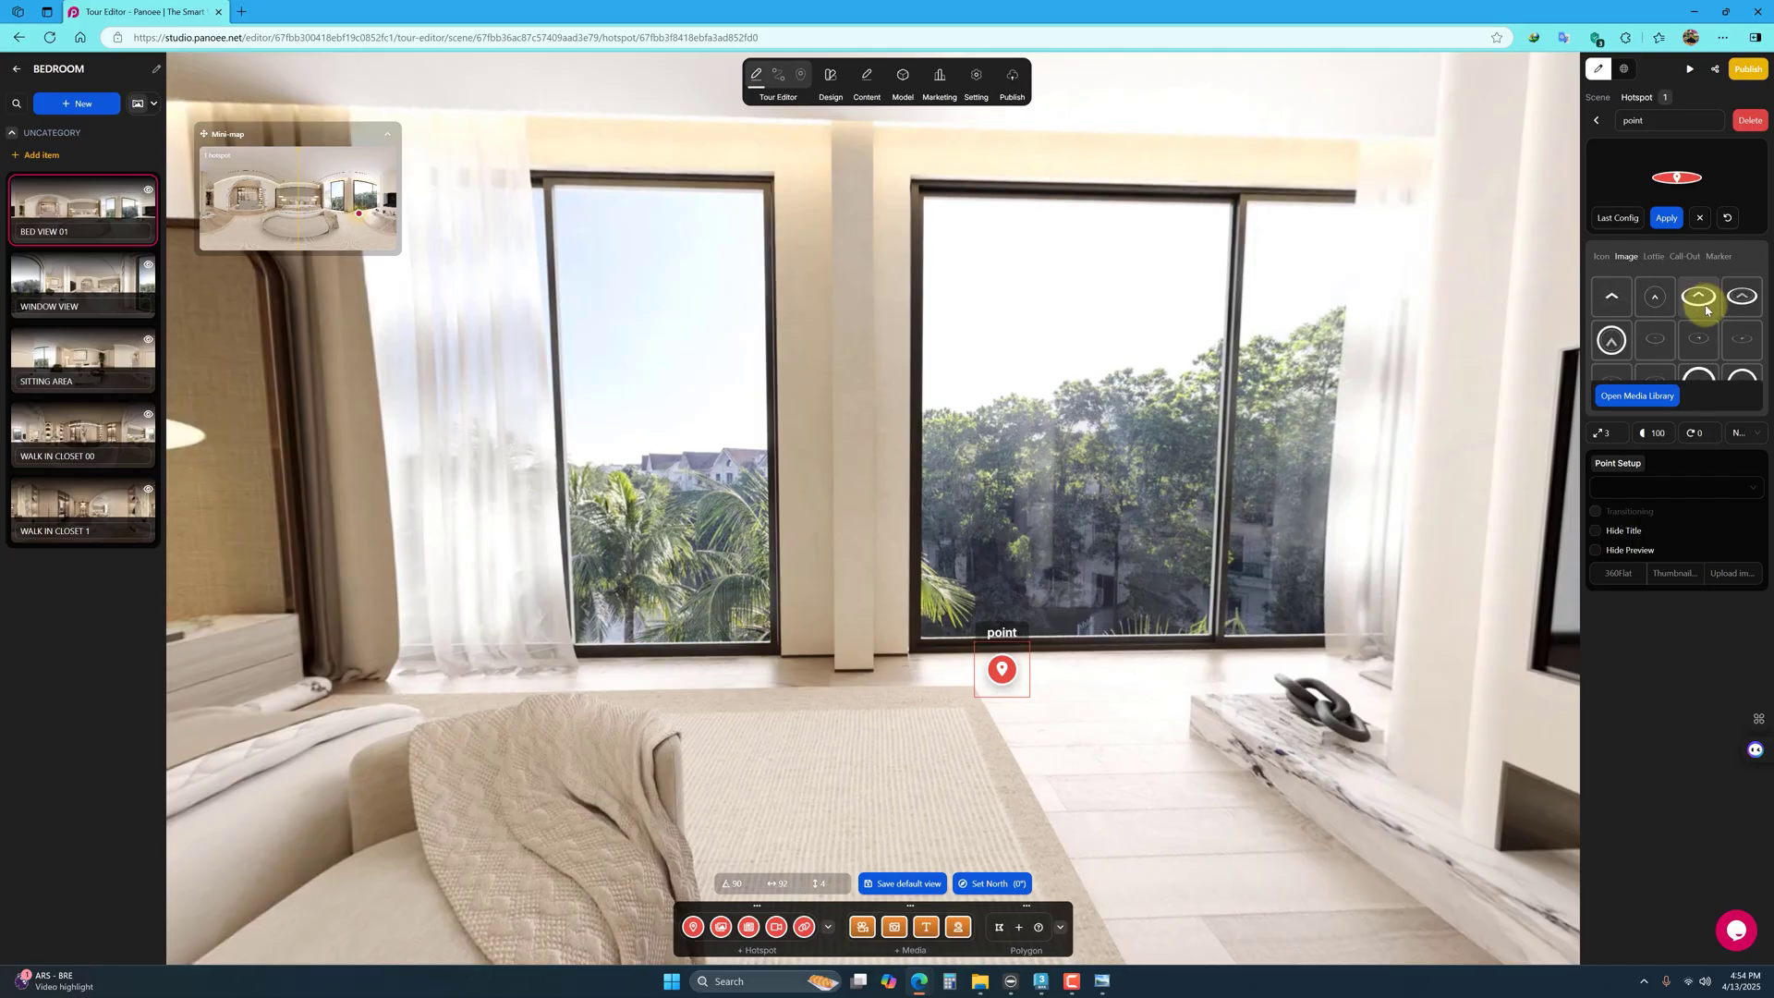
click(1705, 301)
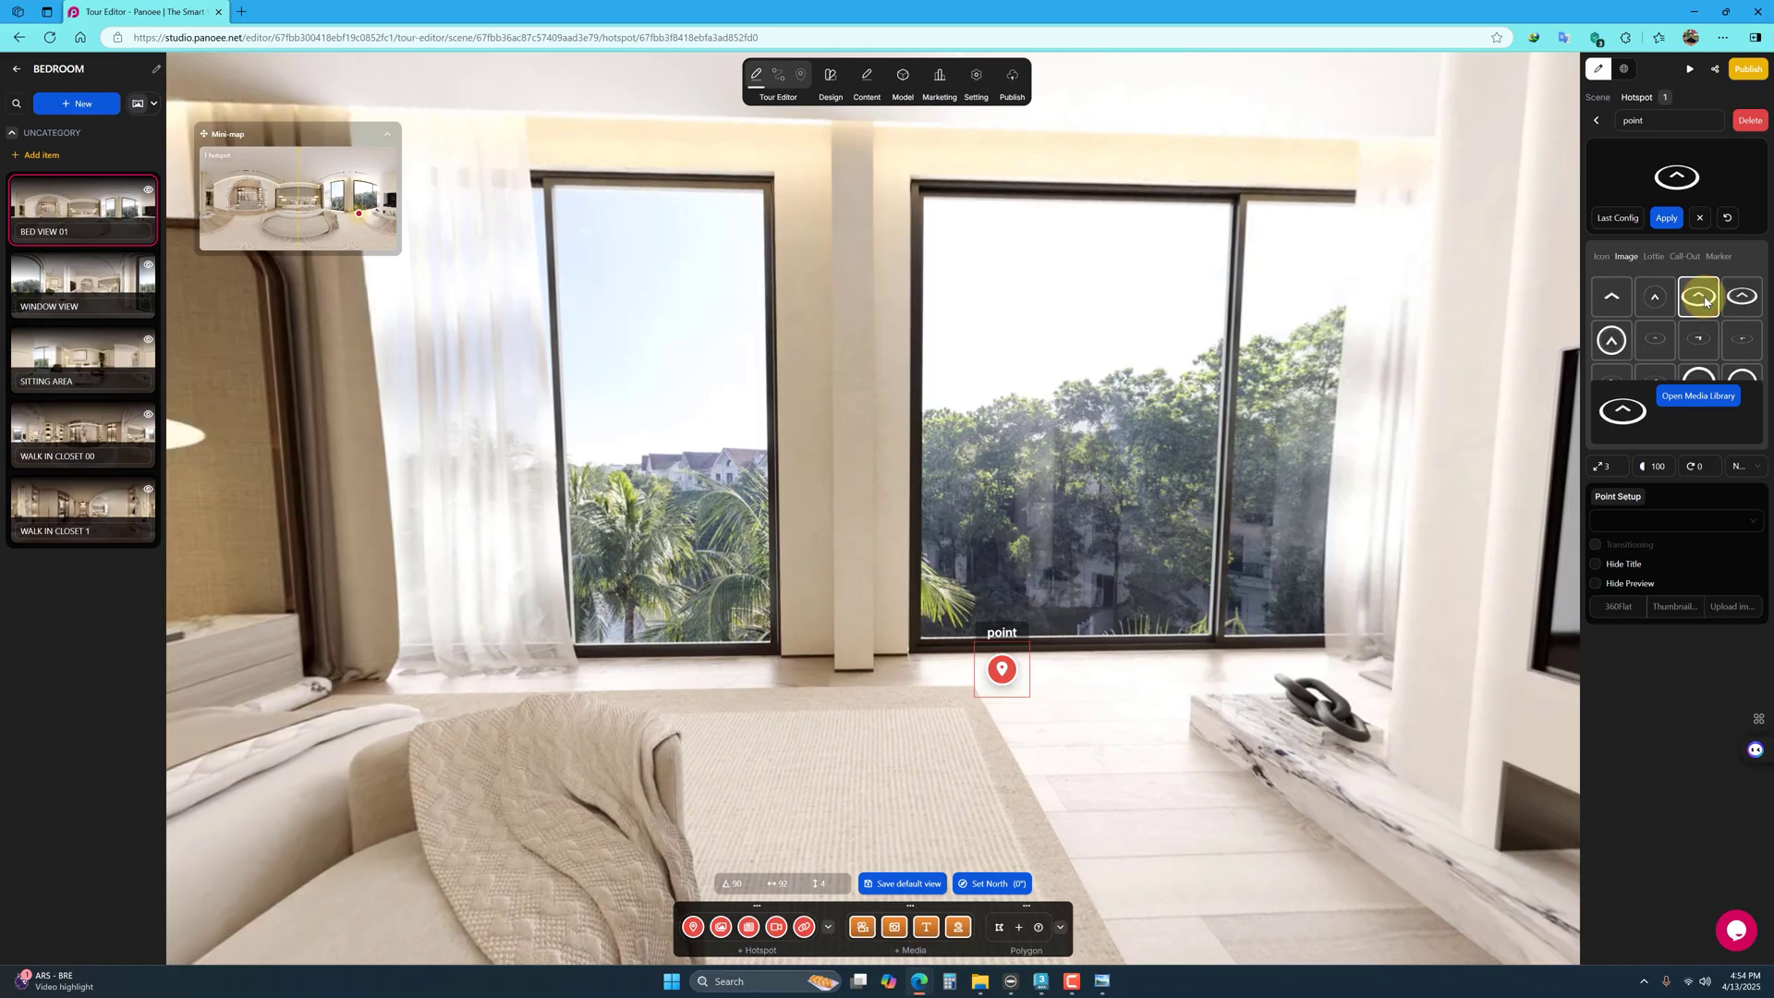
click(1668, 222)
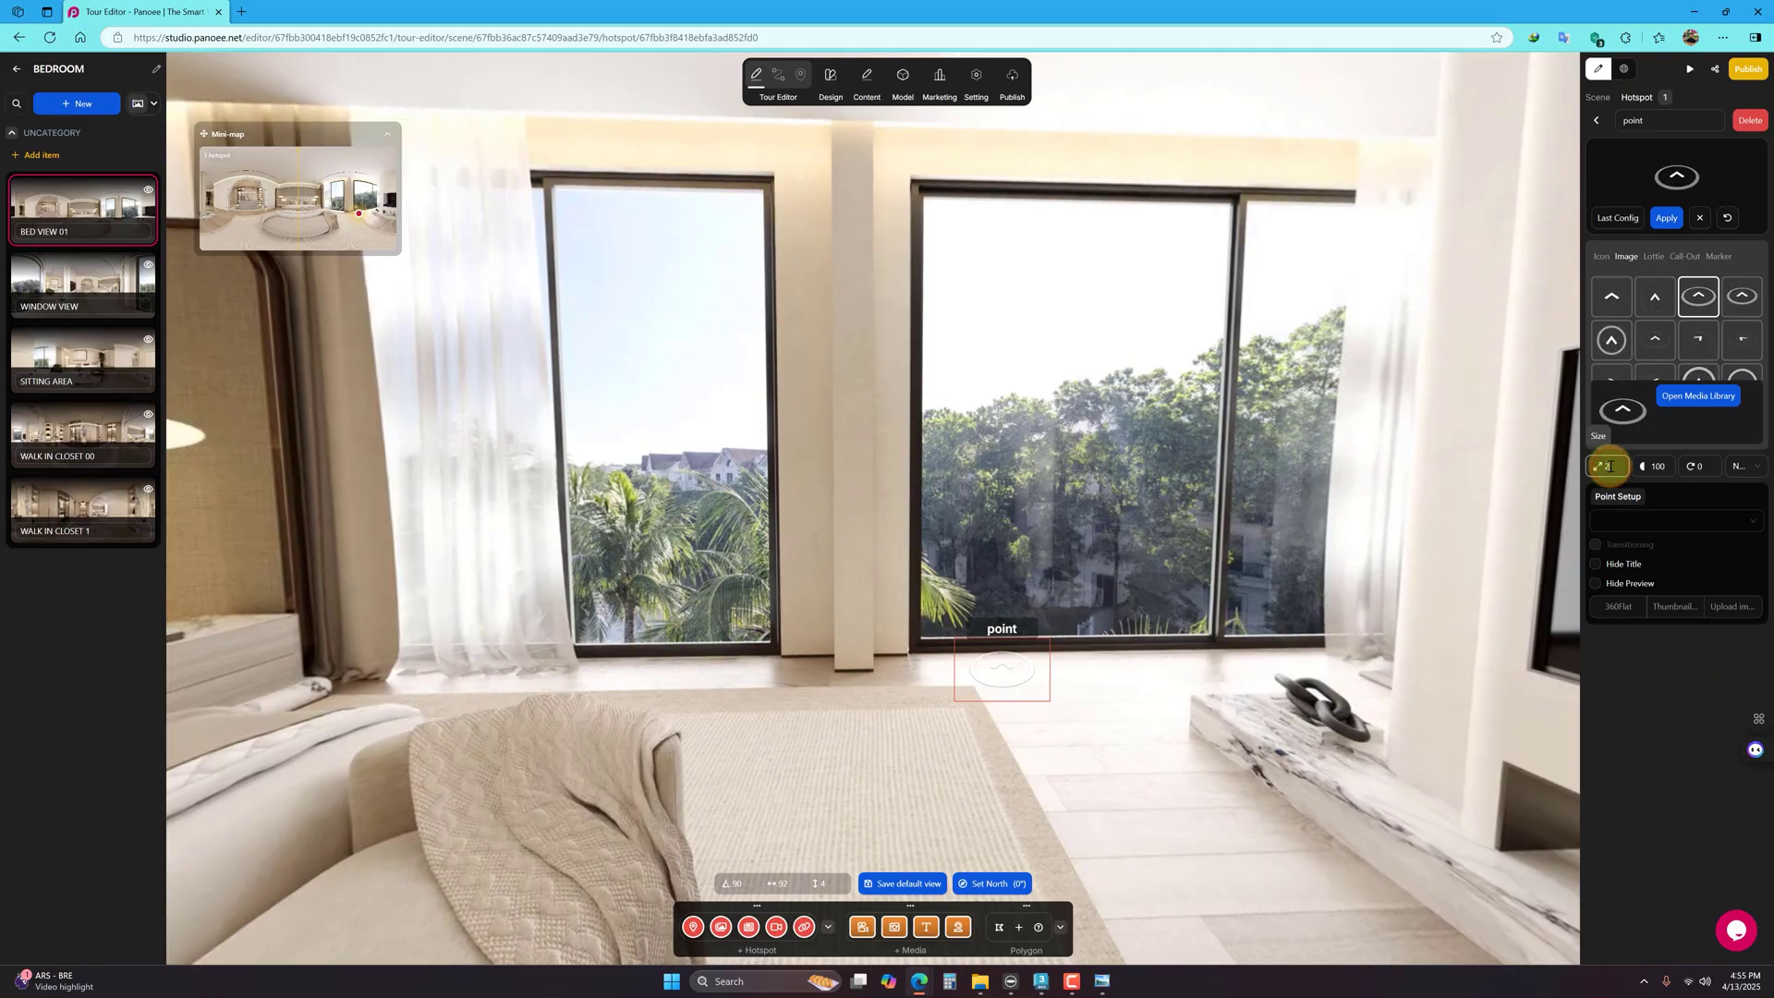
Step: Try a smaller and a larger size on the point hotspot and return its size to 3
click(1668, 219)
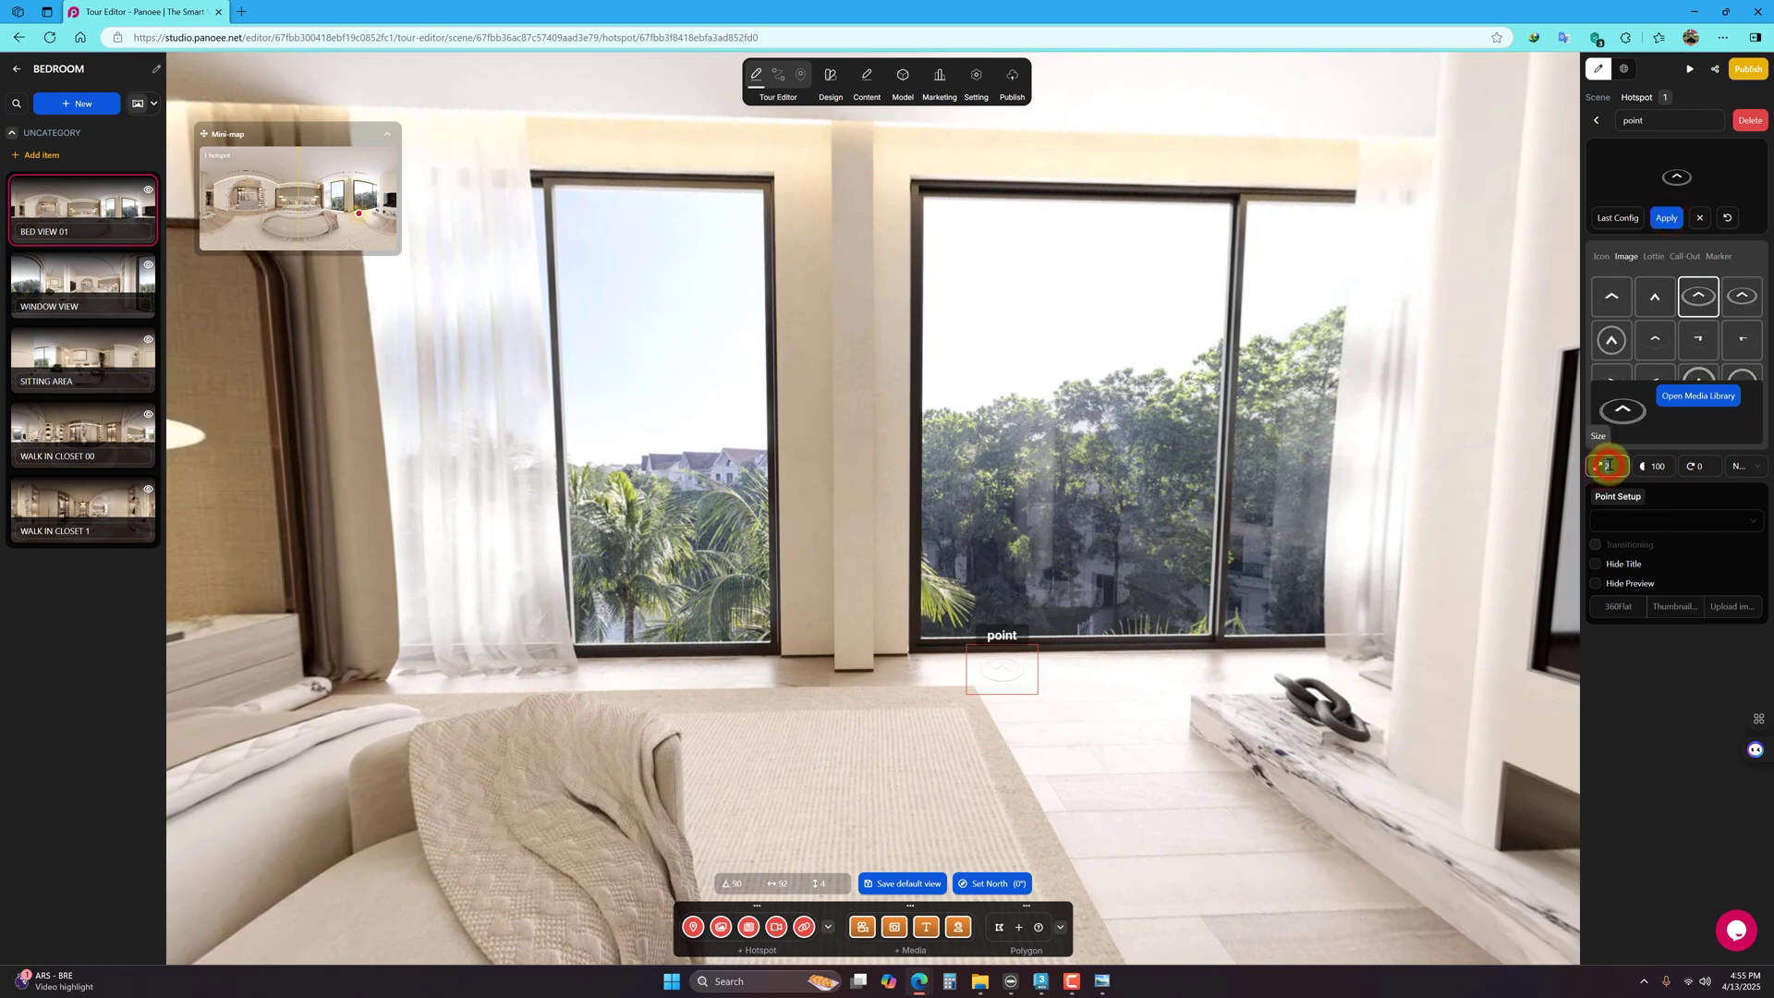
click(1668, 219)
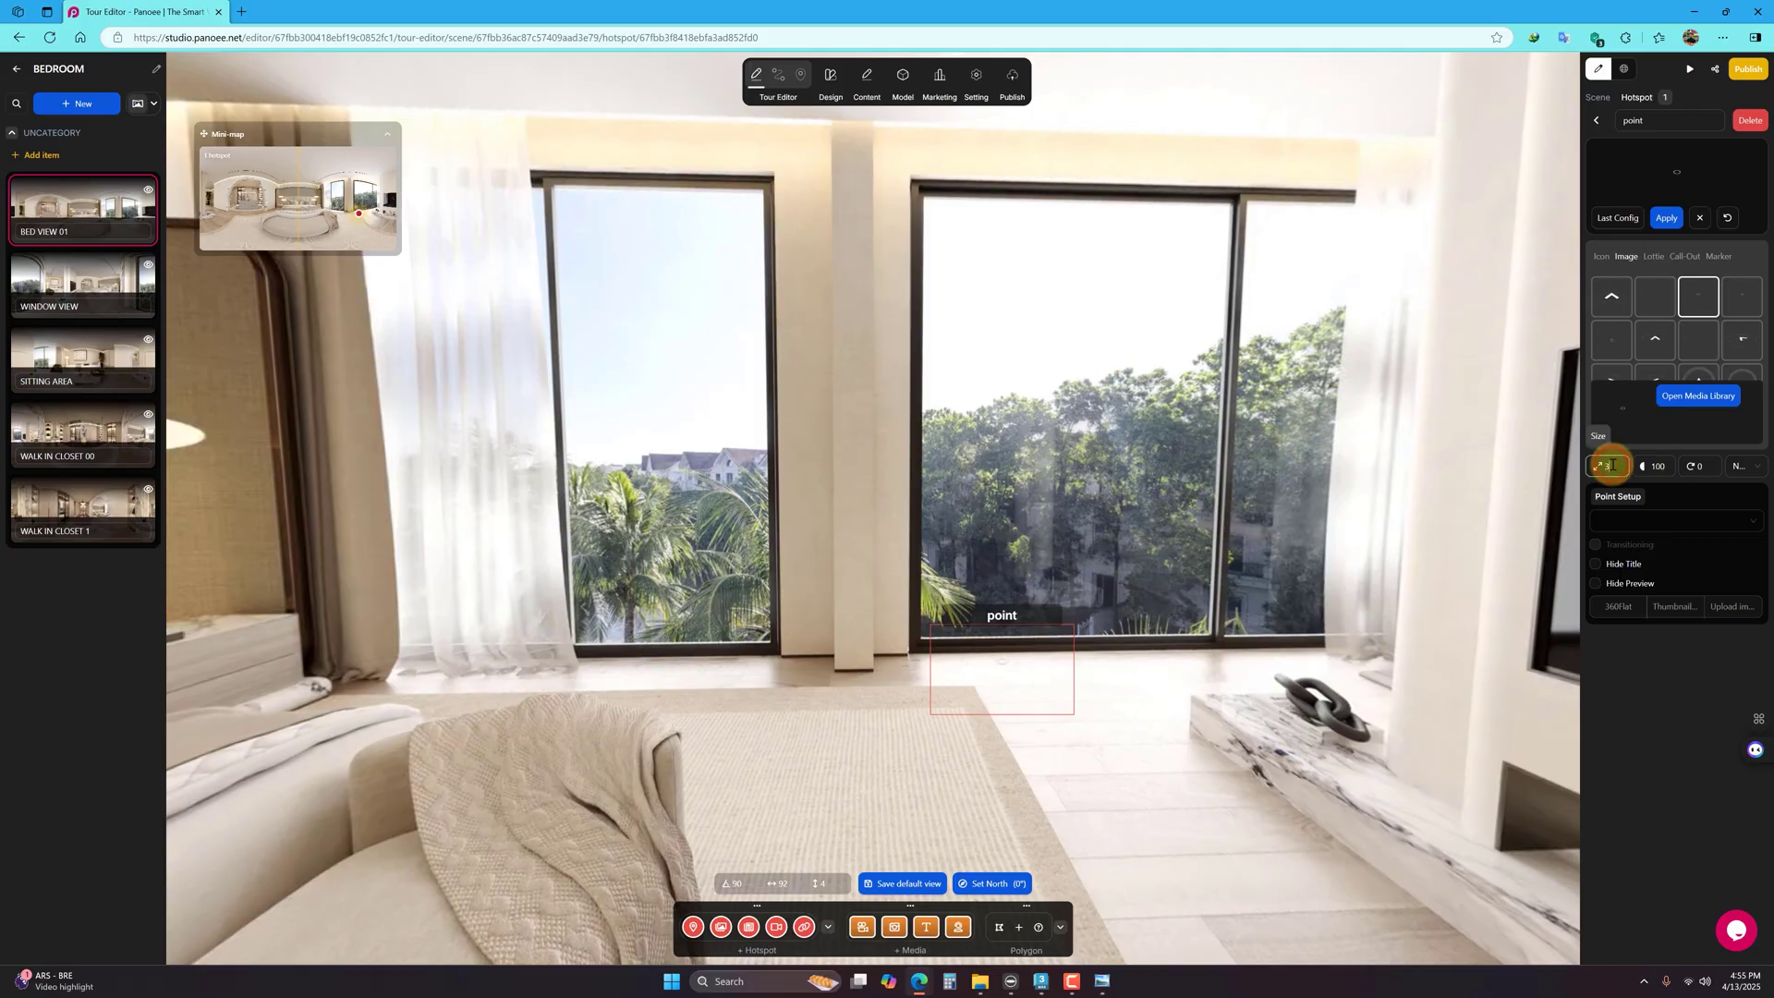
click(1671, 226)
Step: Try the gift box and blue triple-arrow Lottie animations on the point hotspot, applying each one
drag(849, 754, 1515, 638)
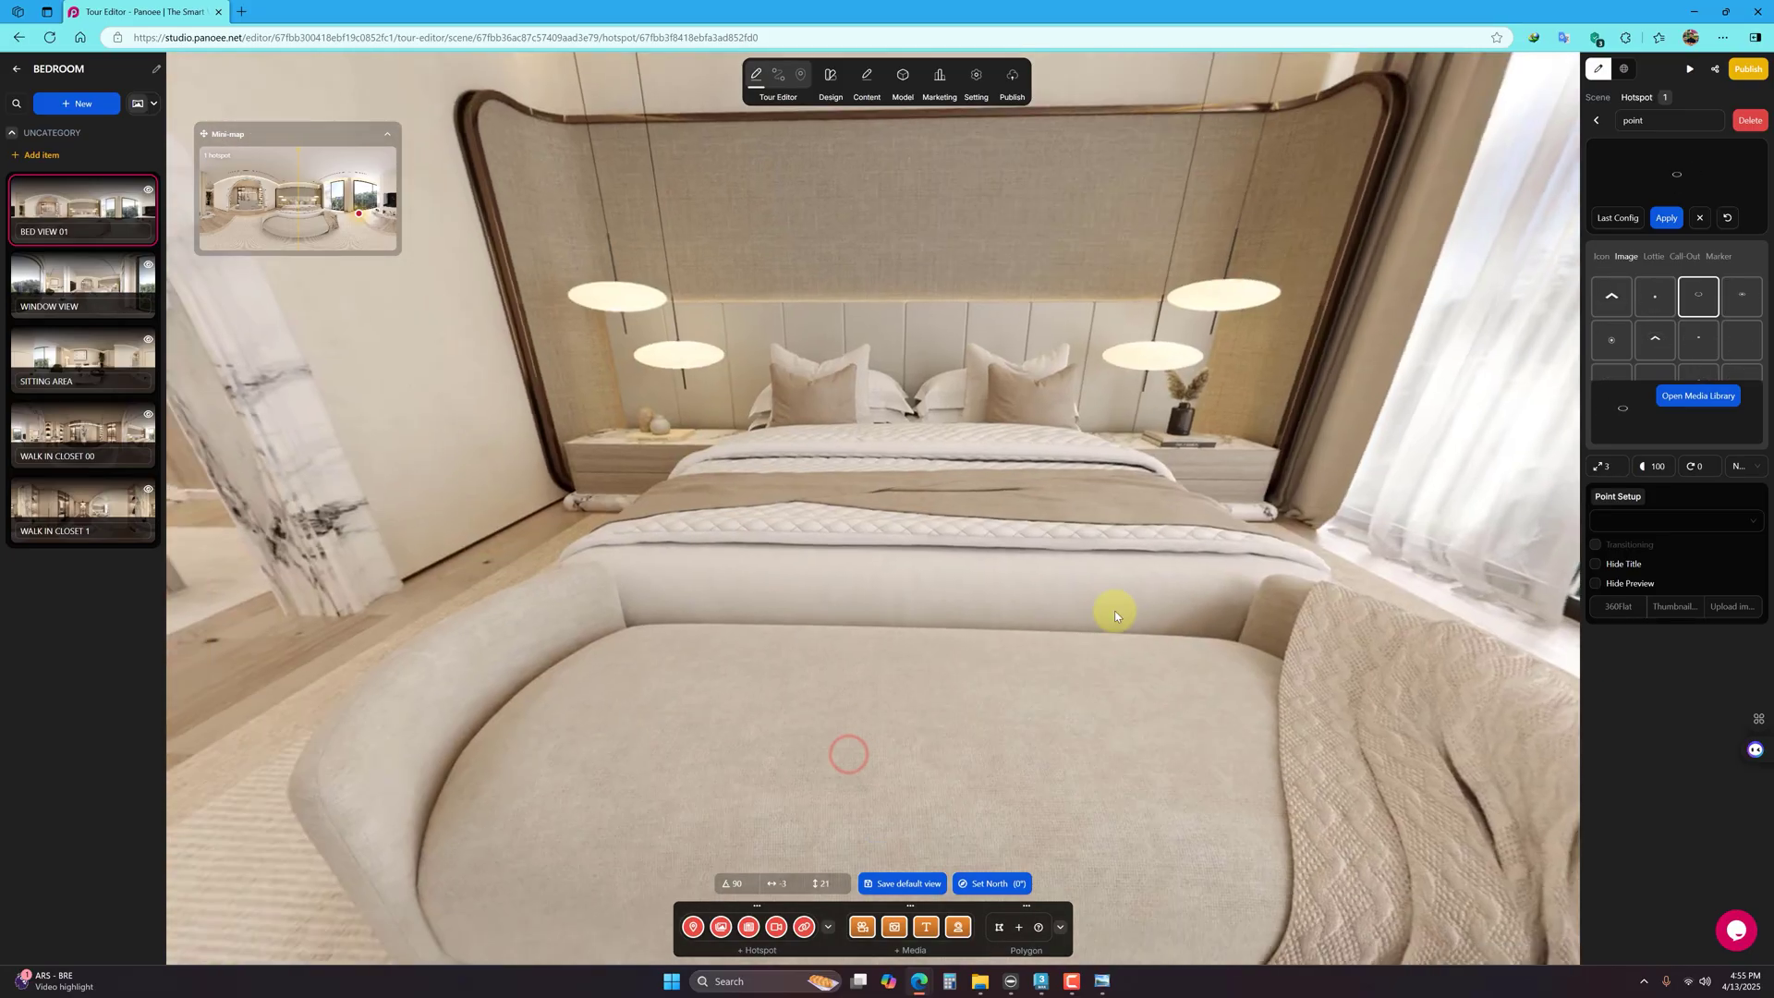
drag(1115, 612, 637, 558)
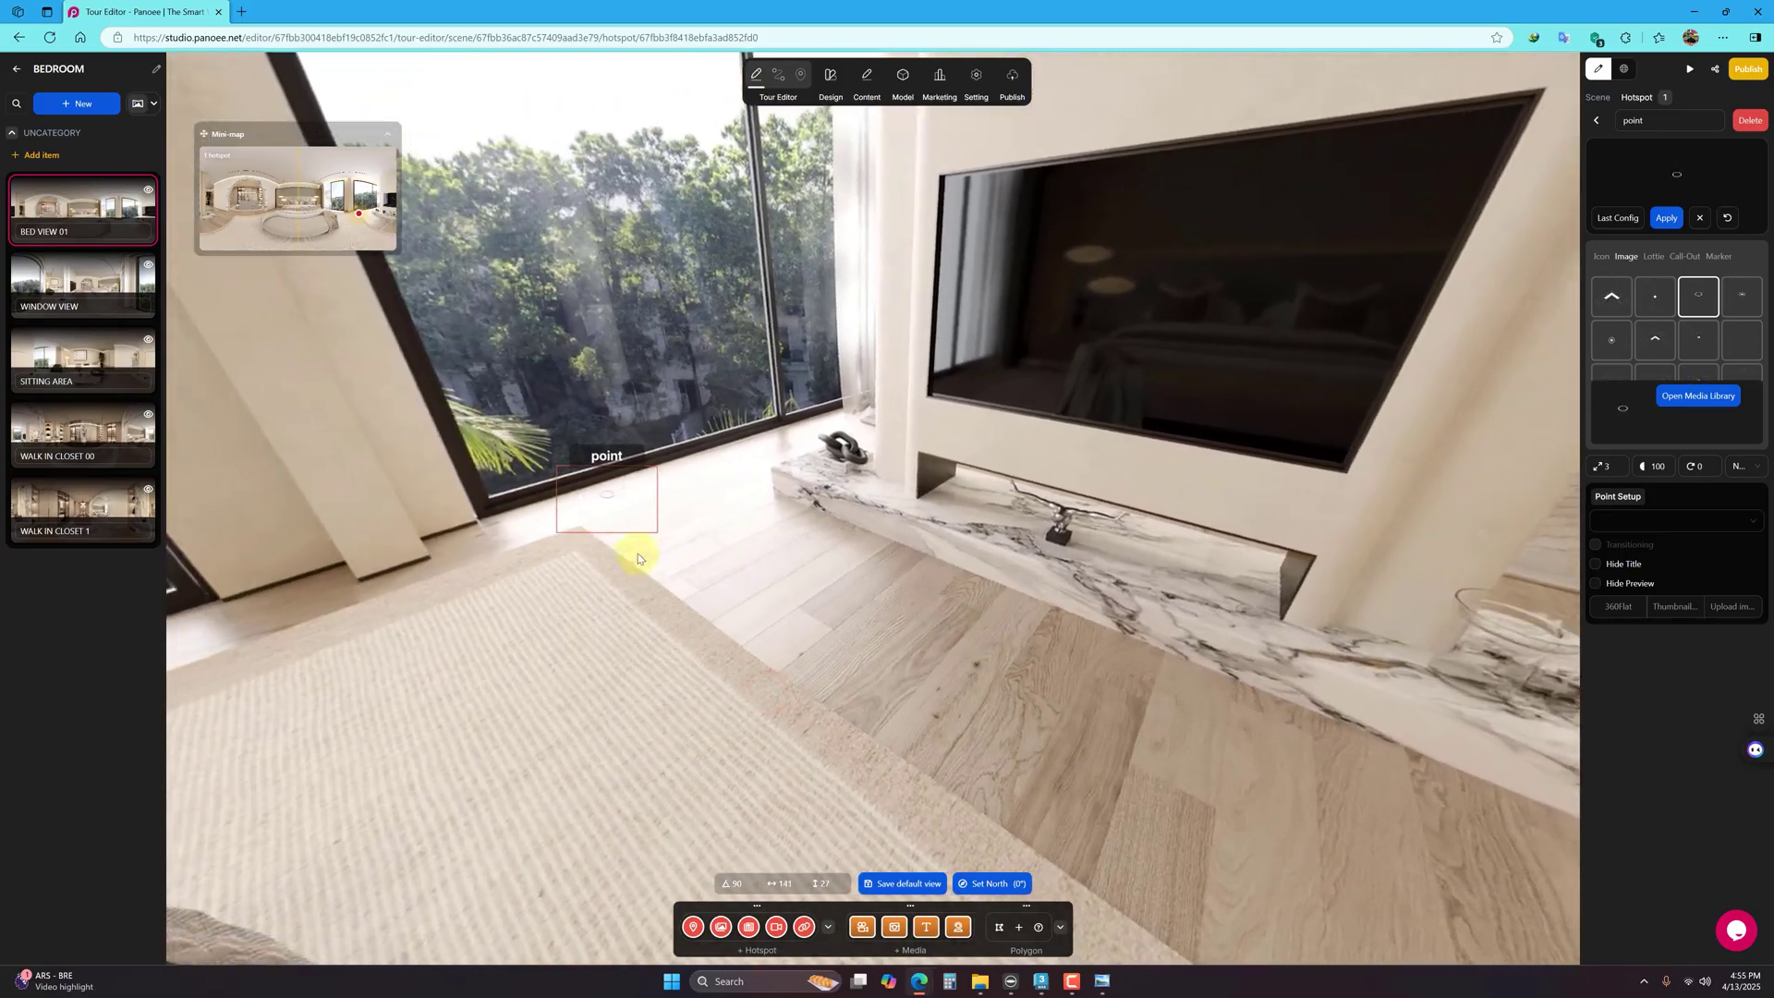
drag(890, 610, 1282, 734)
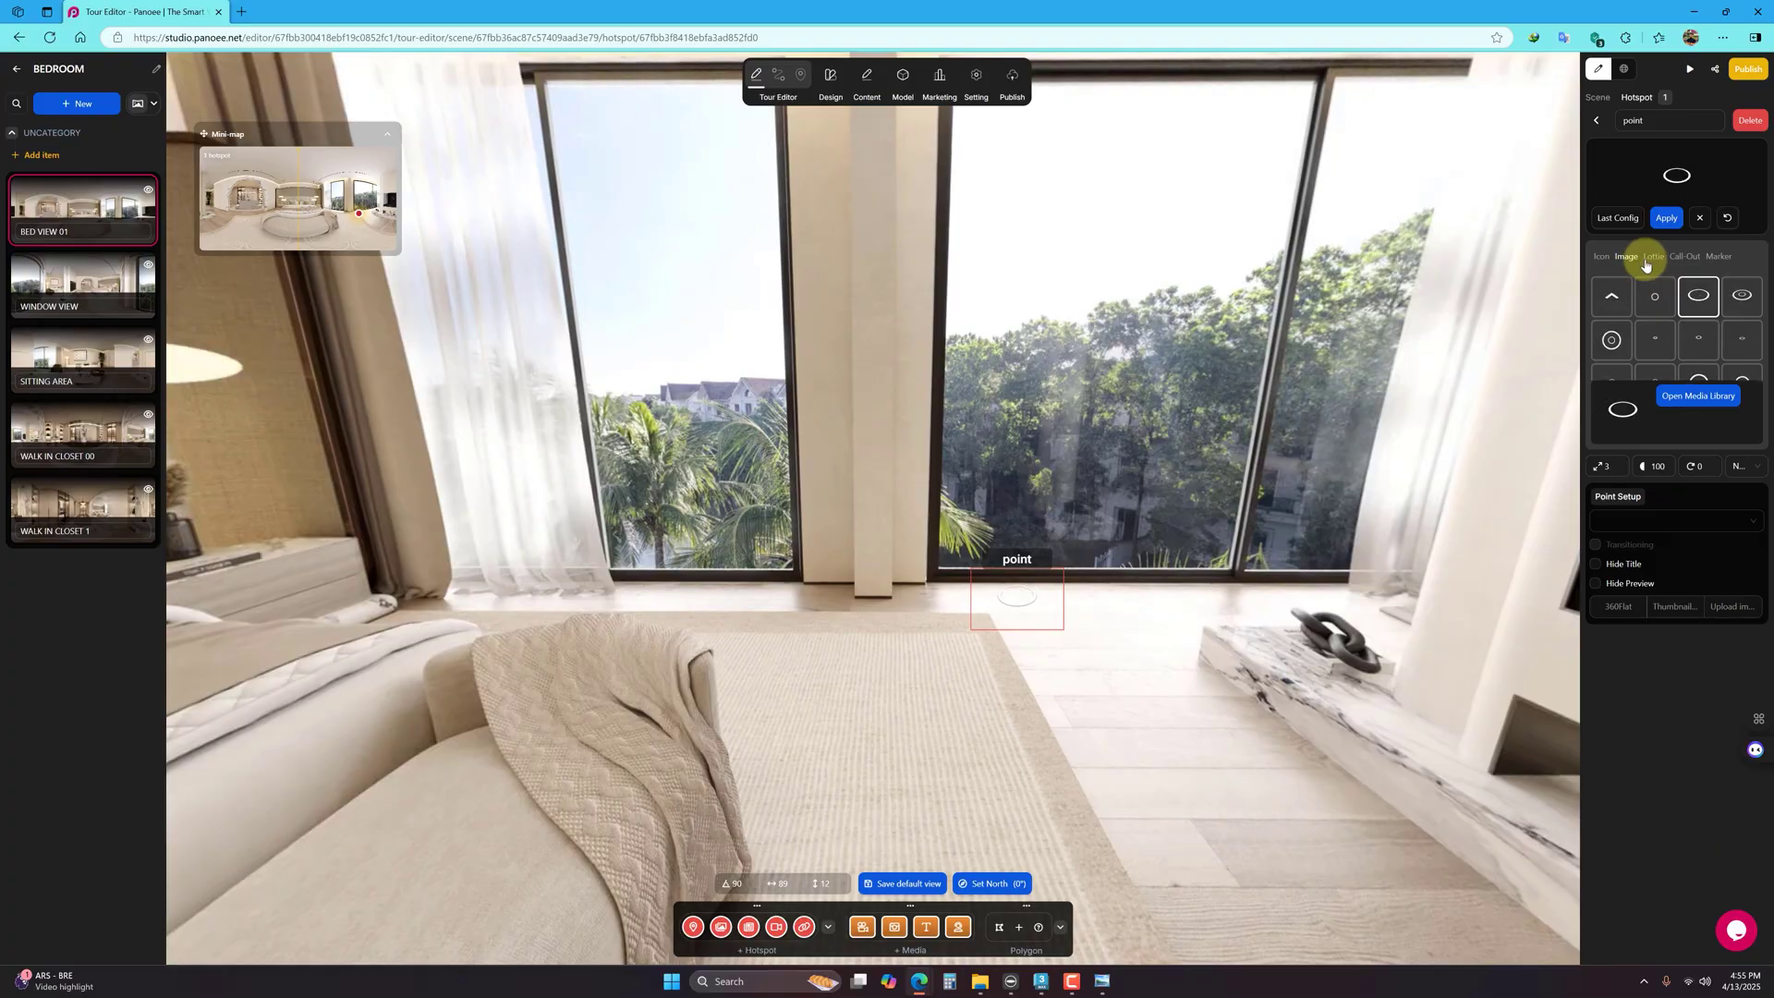
click(1650, 261)
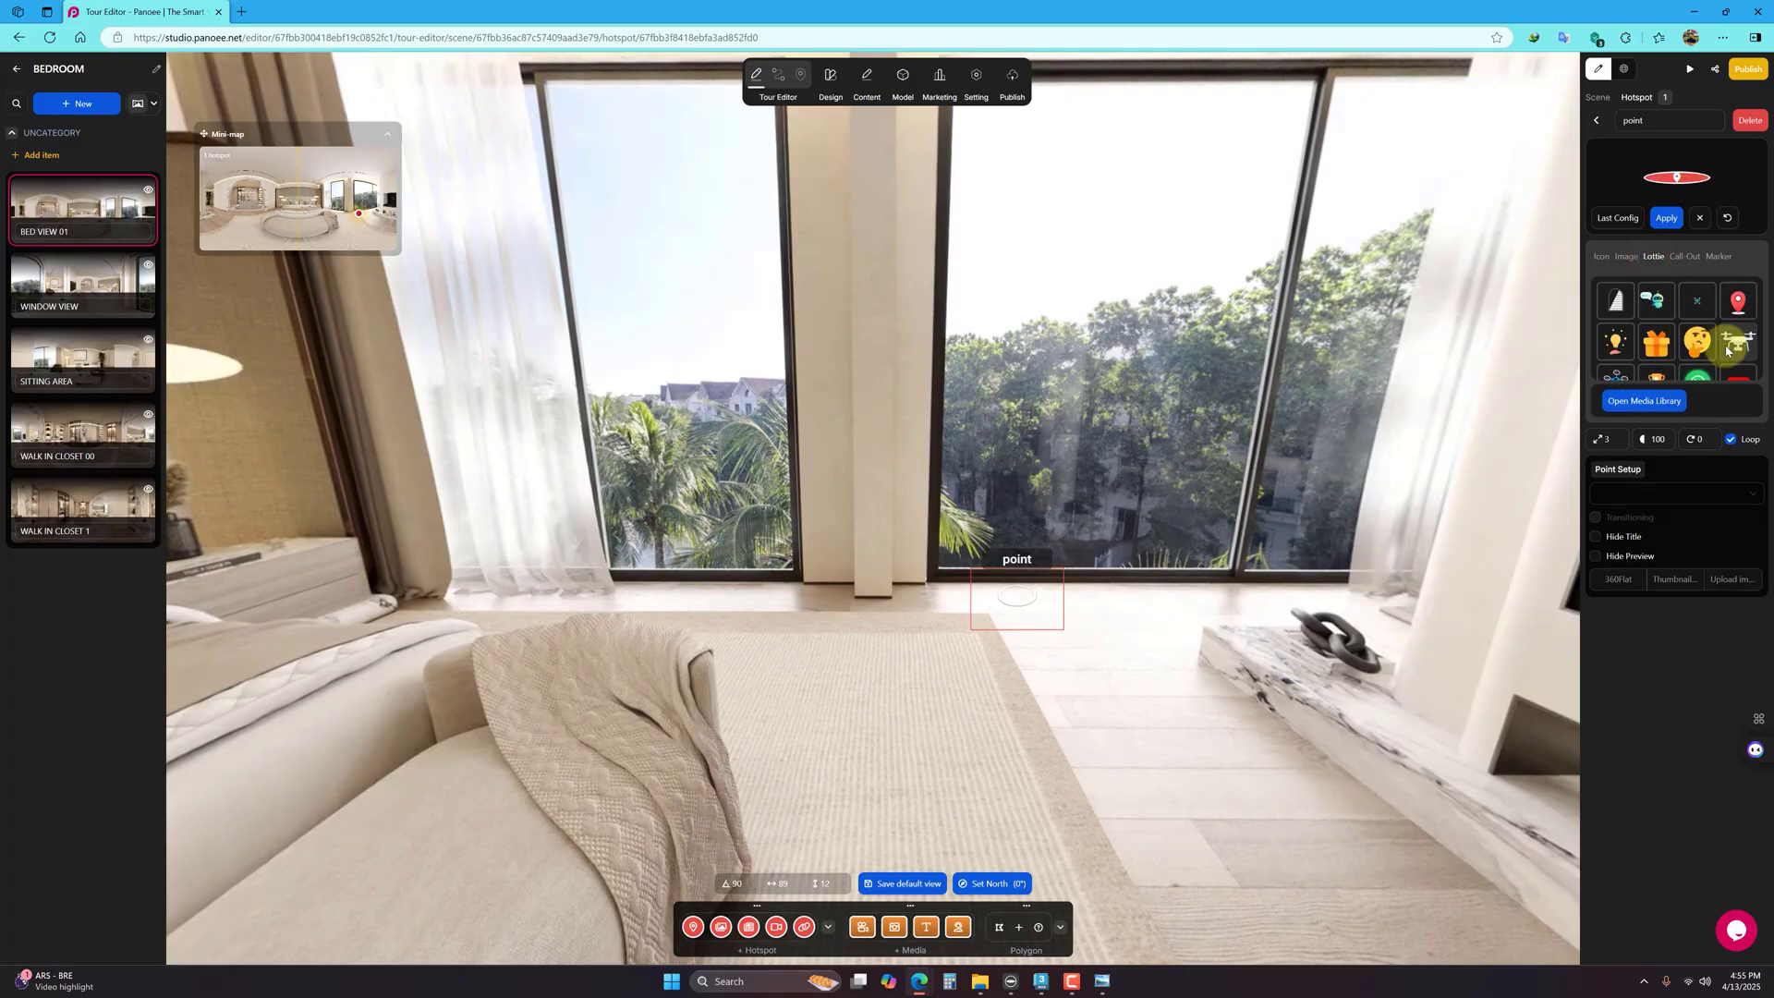
click(1661, 353)
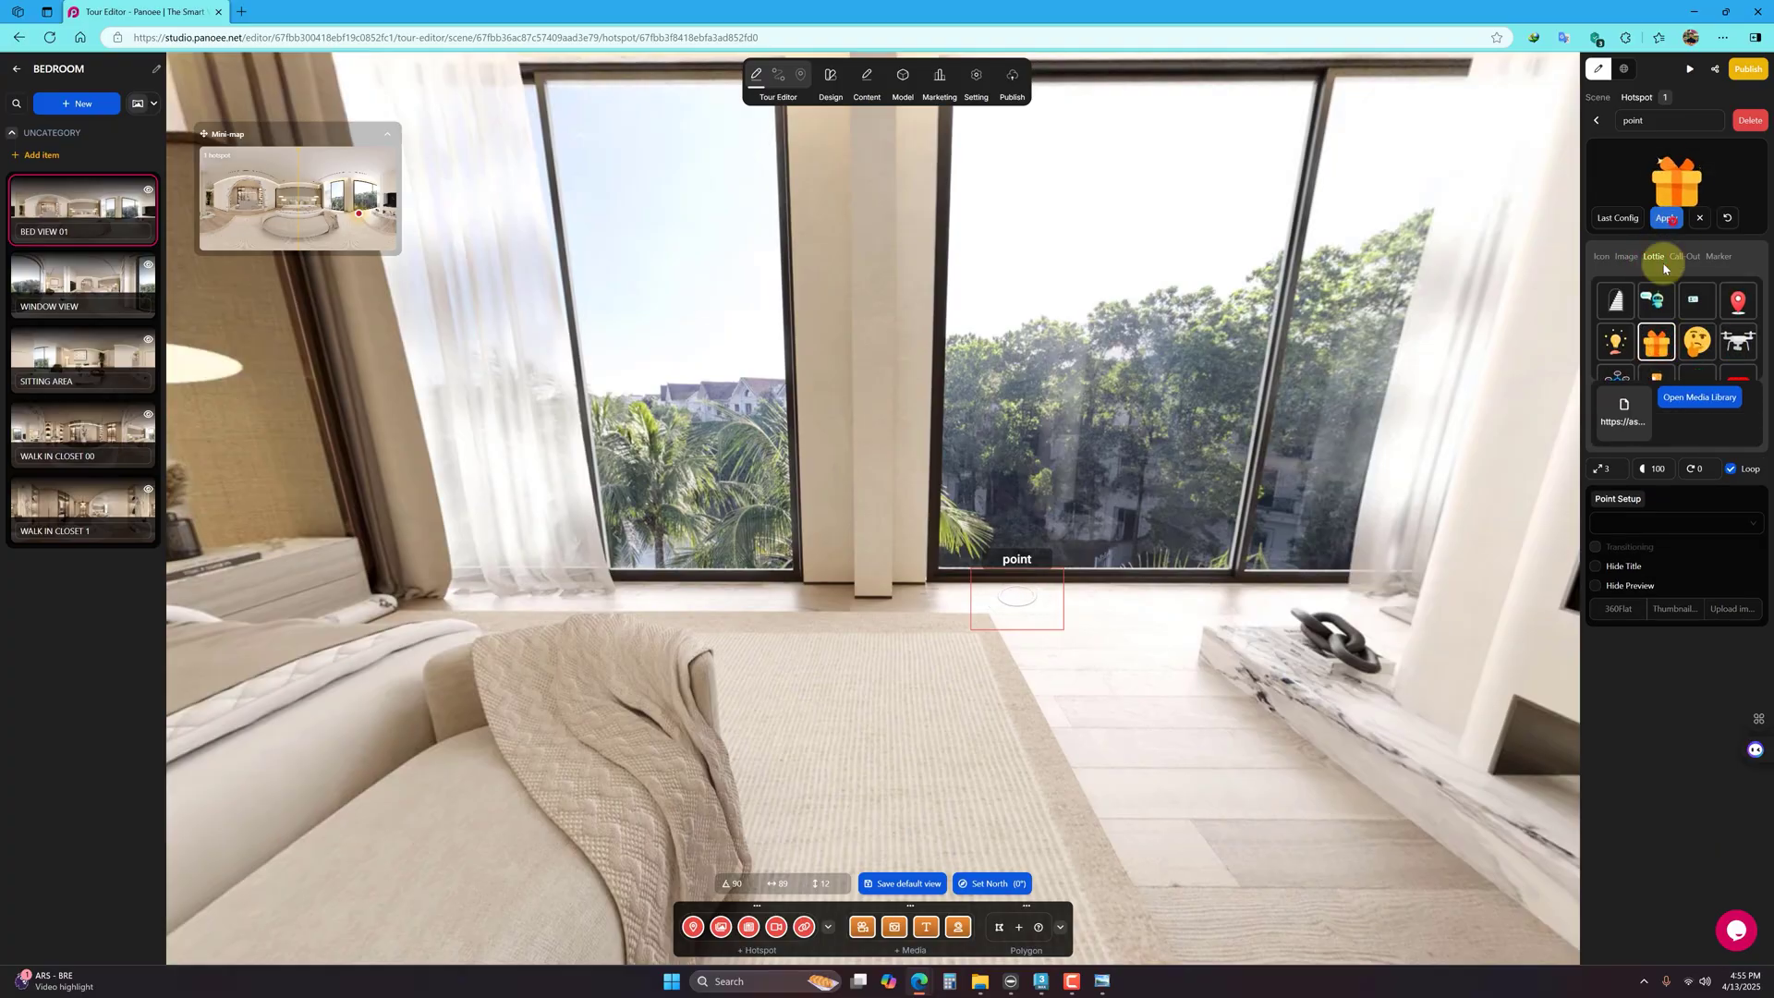
scroll(1746, 369, down, 3)
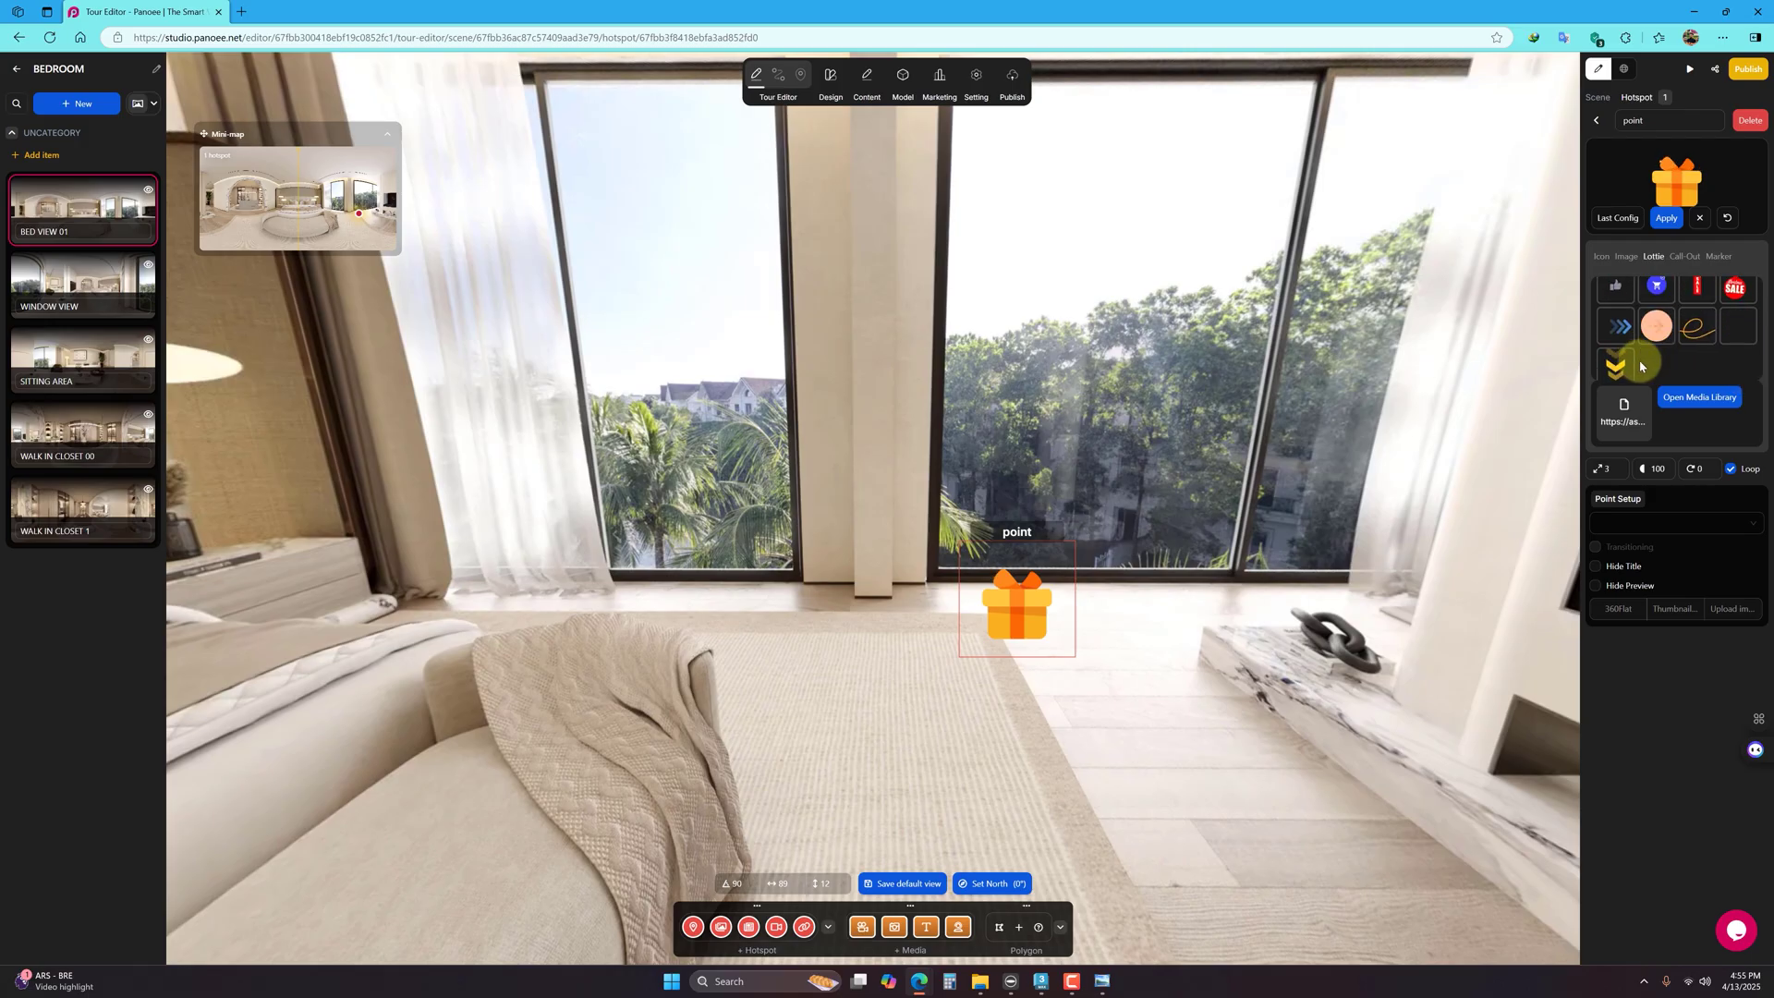
click(1615, 327)
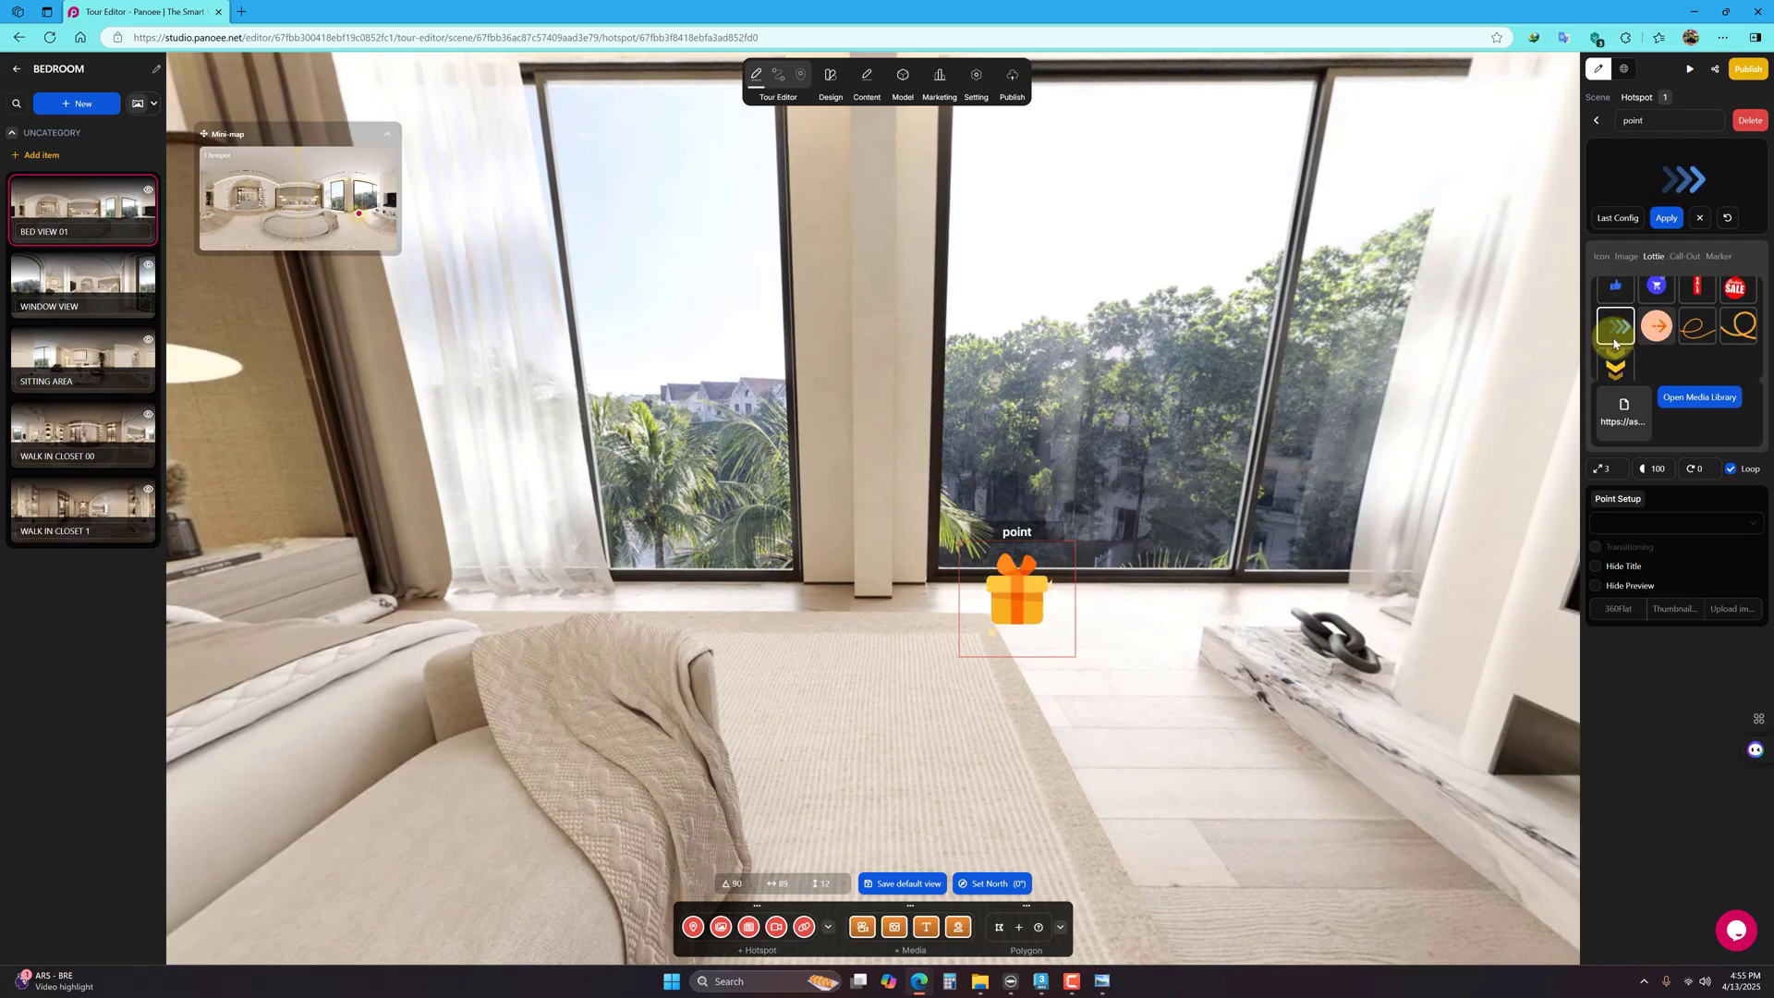
click(1668, 219)
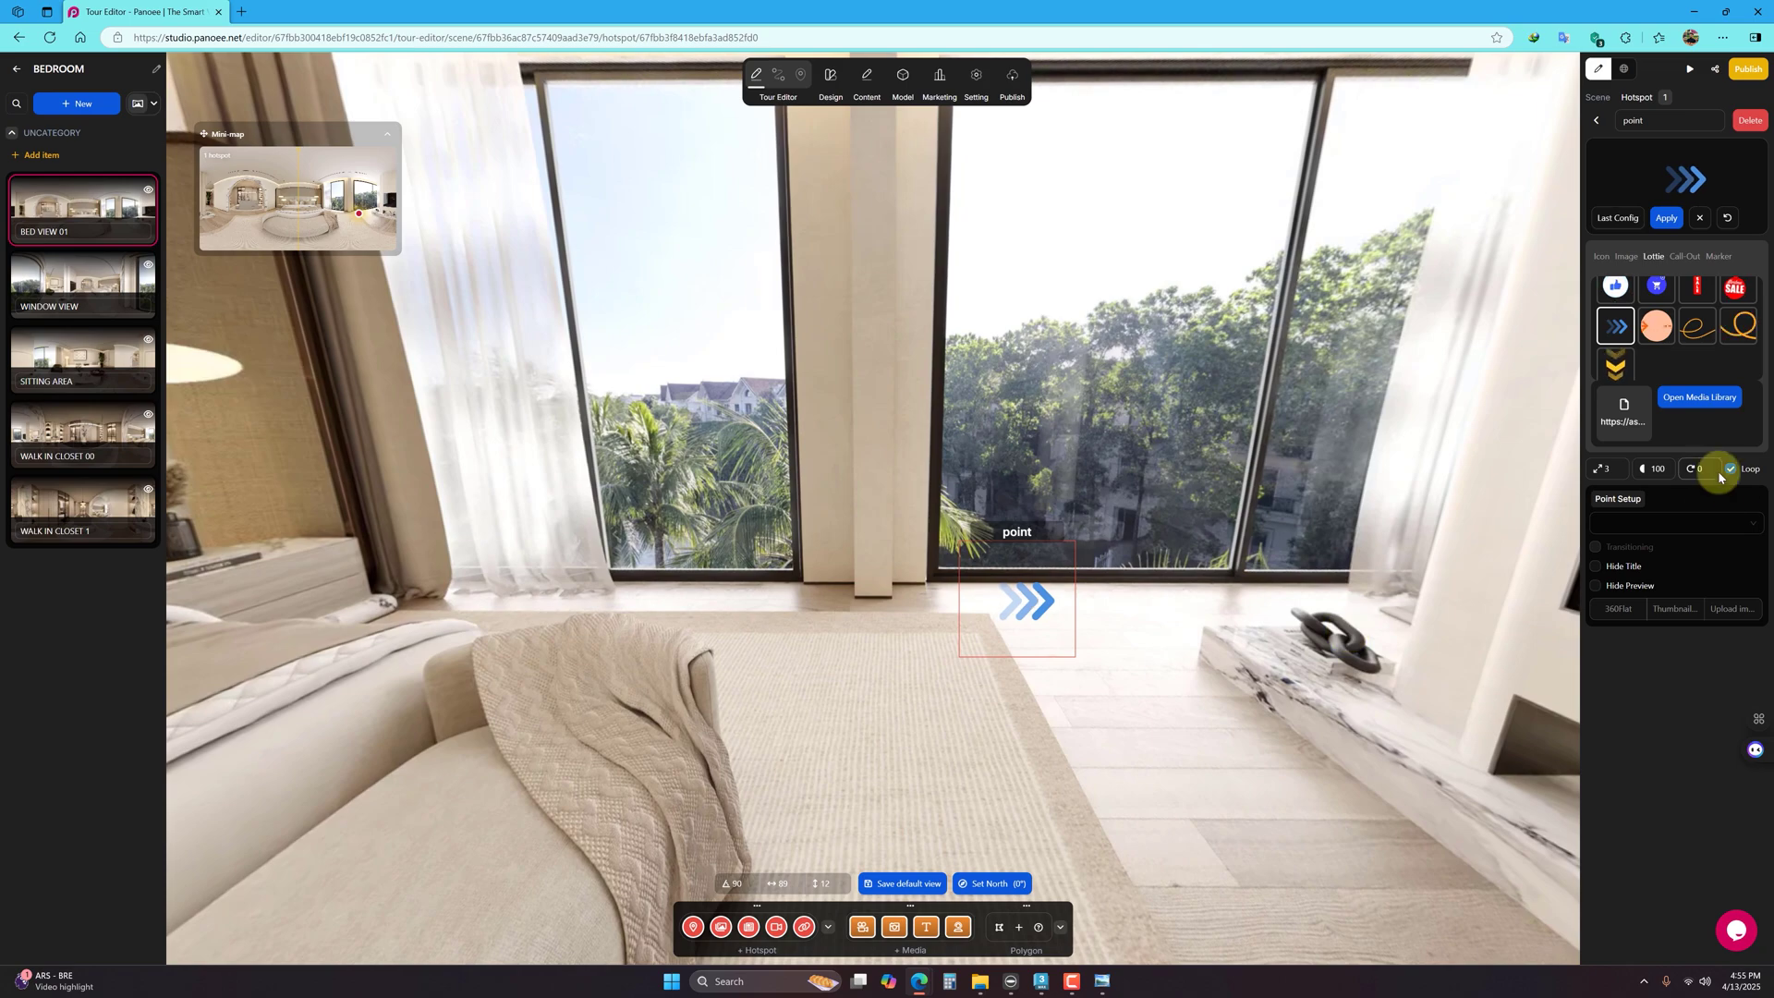
Step: Rotate the blue arrow animation by -90 degrees, apply it and shift the hotspot closer to the rug
key(BackSpace)
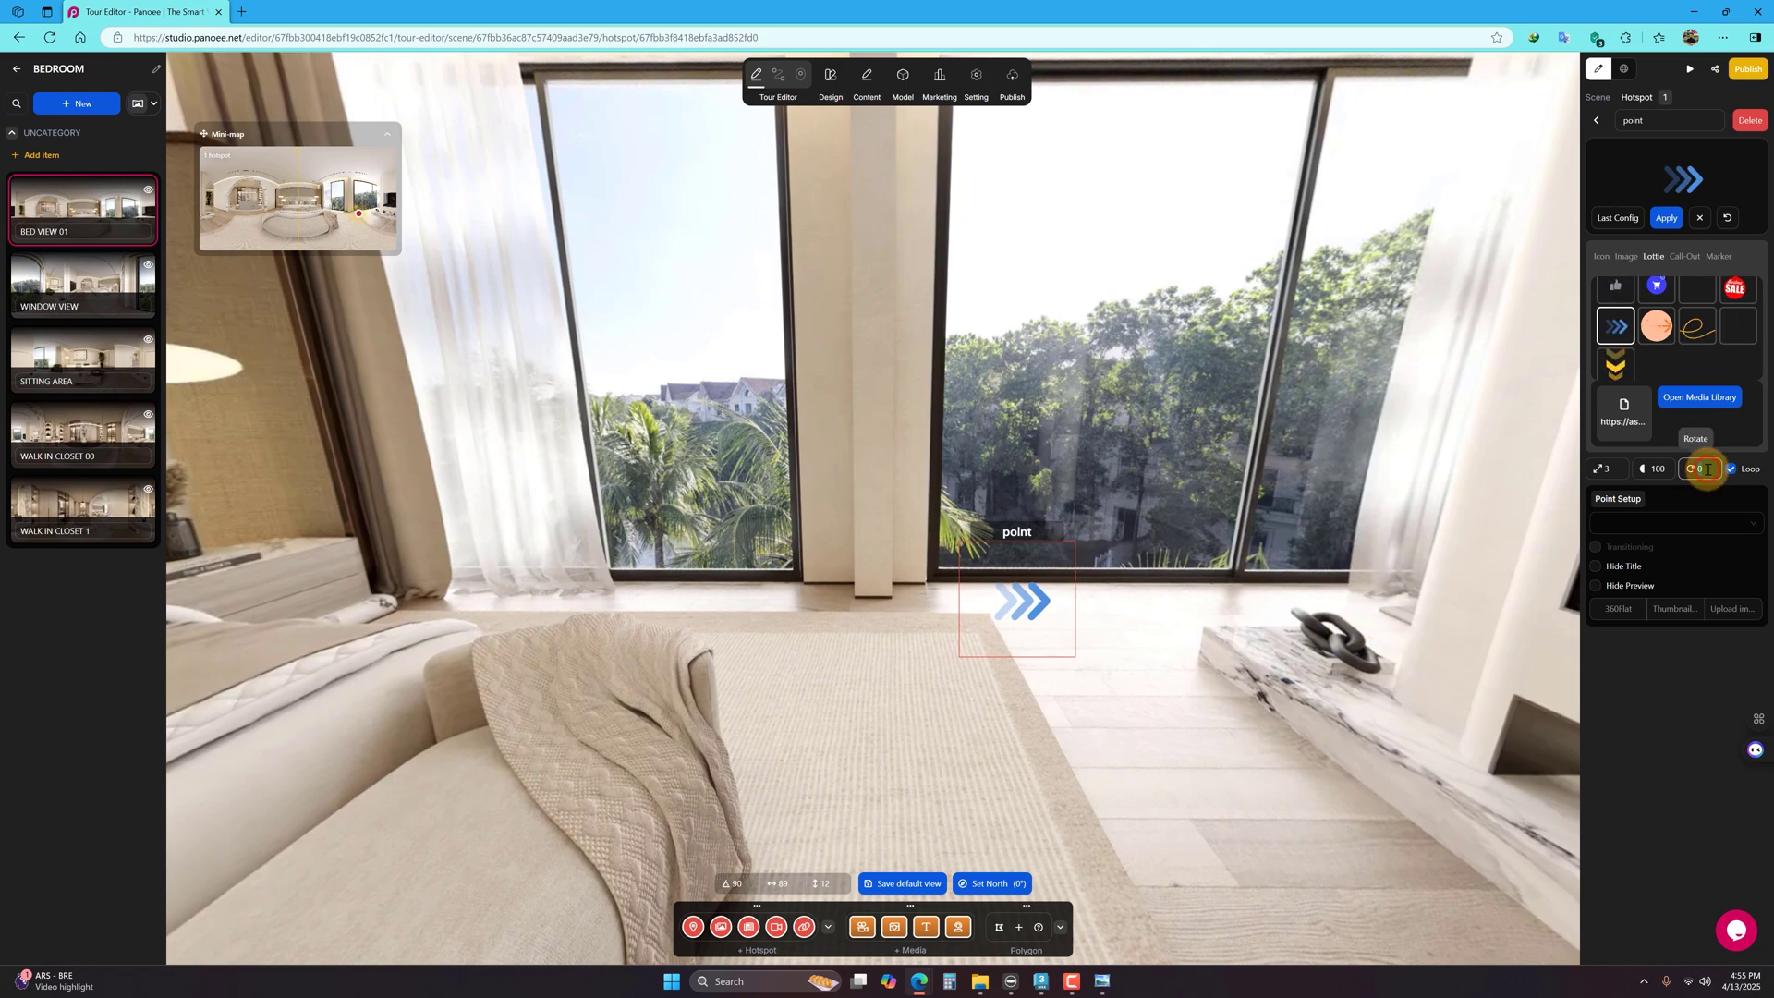
text(-90)
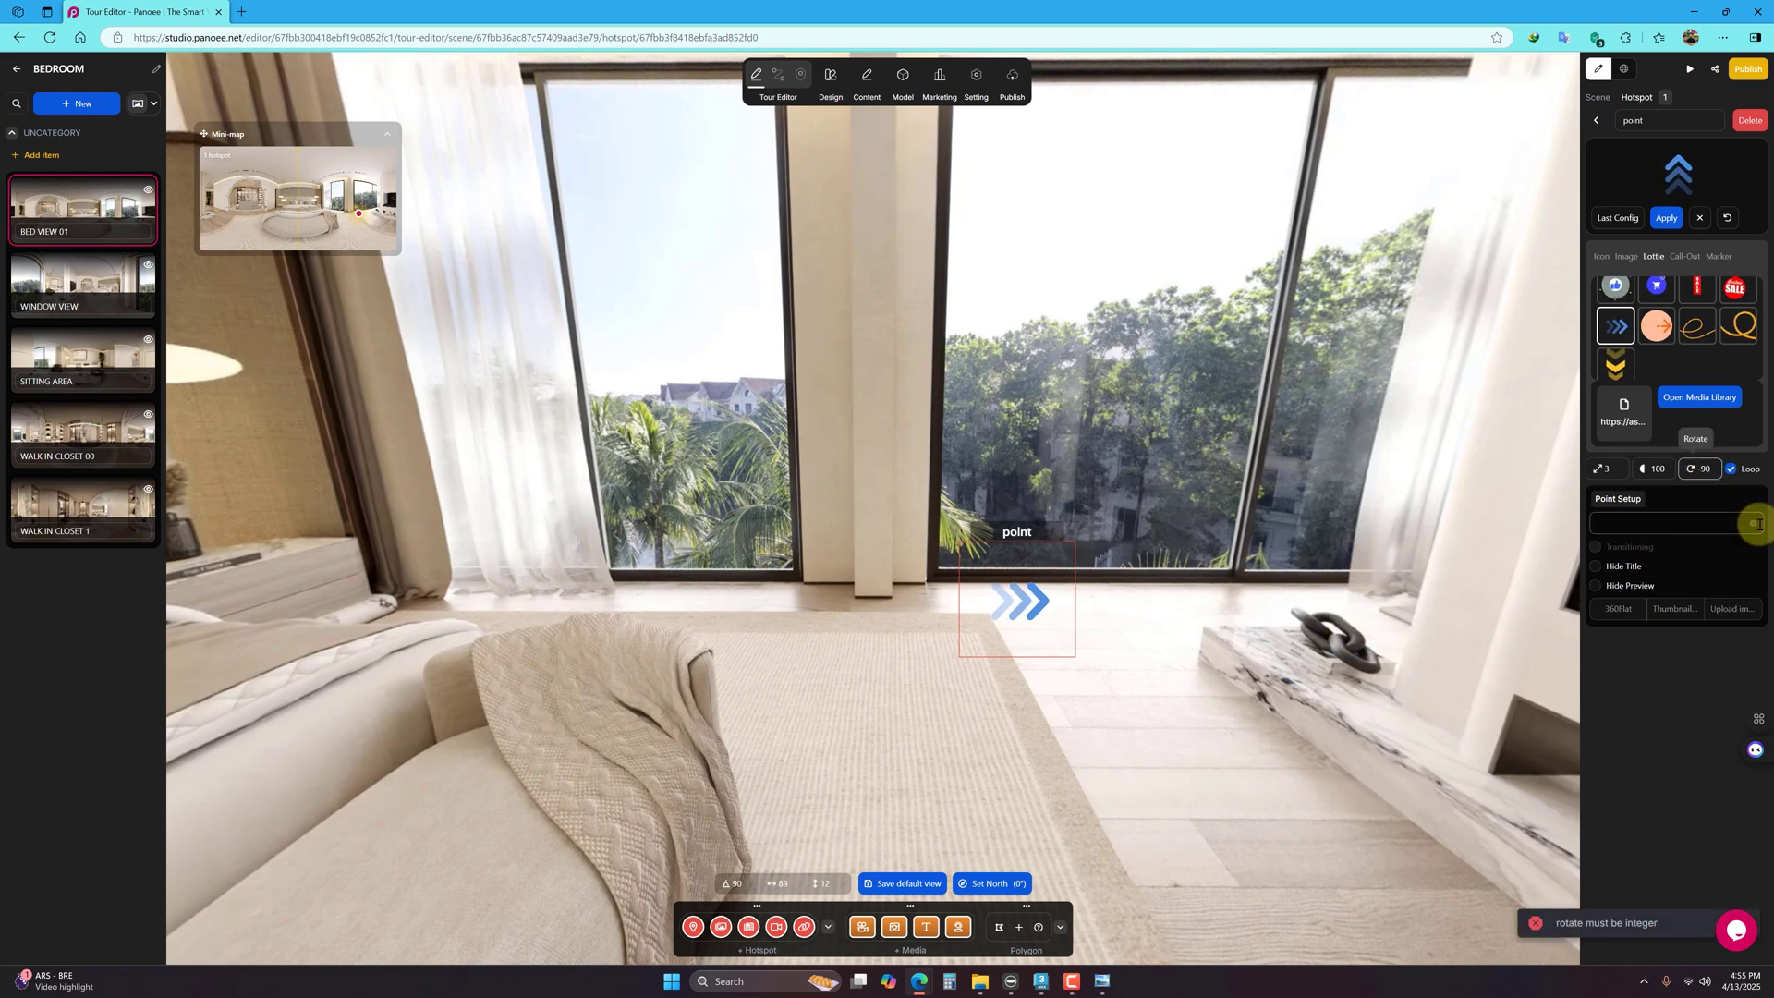
click(1667, 218)
drag(1063, 628, 1024, 686)
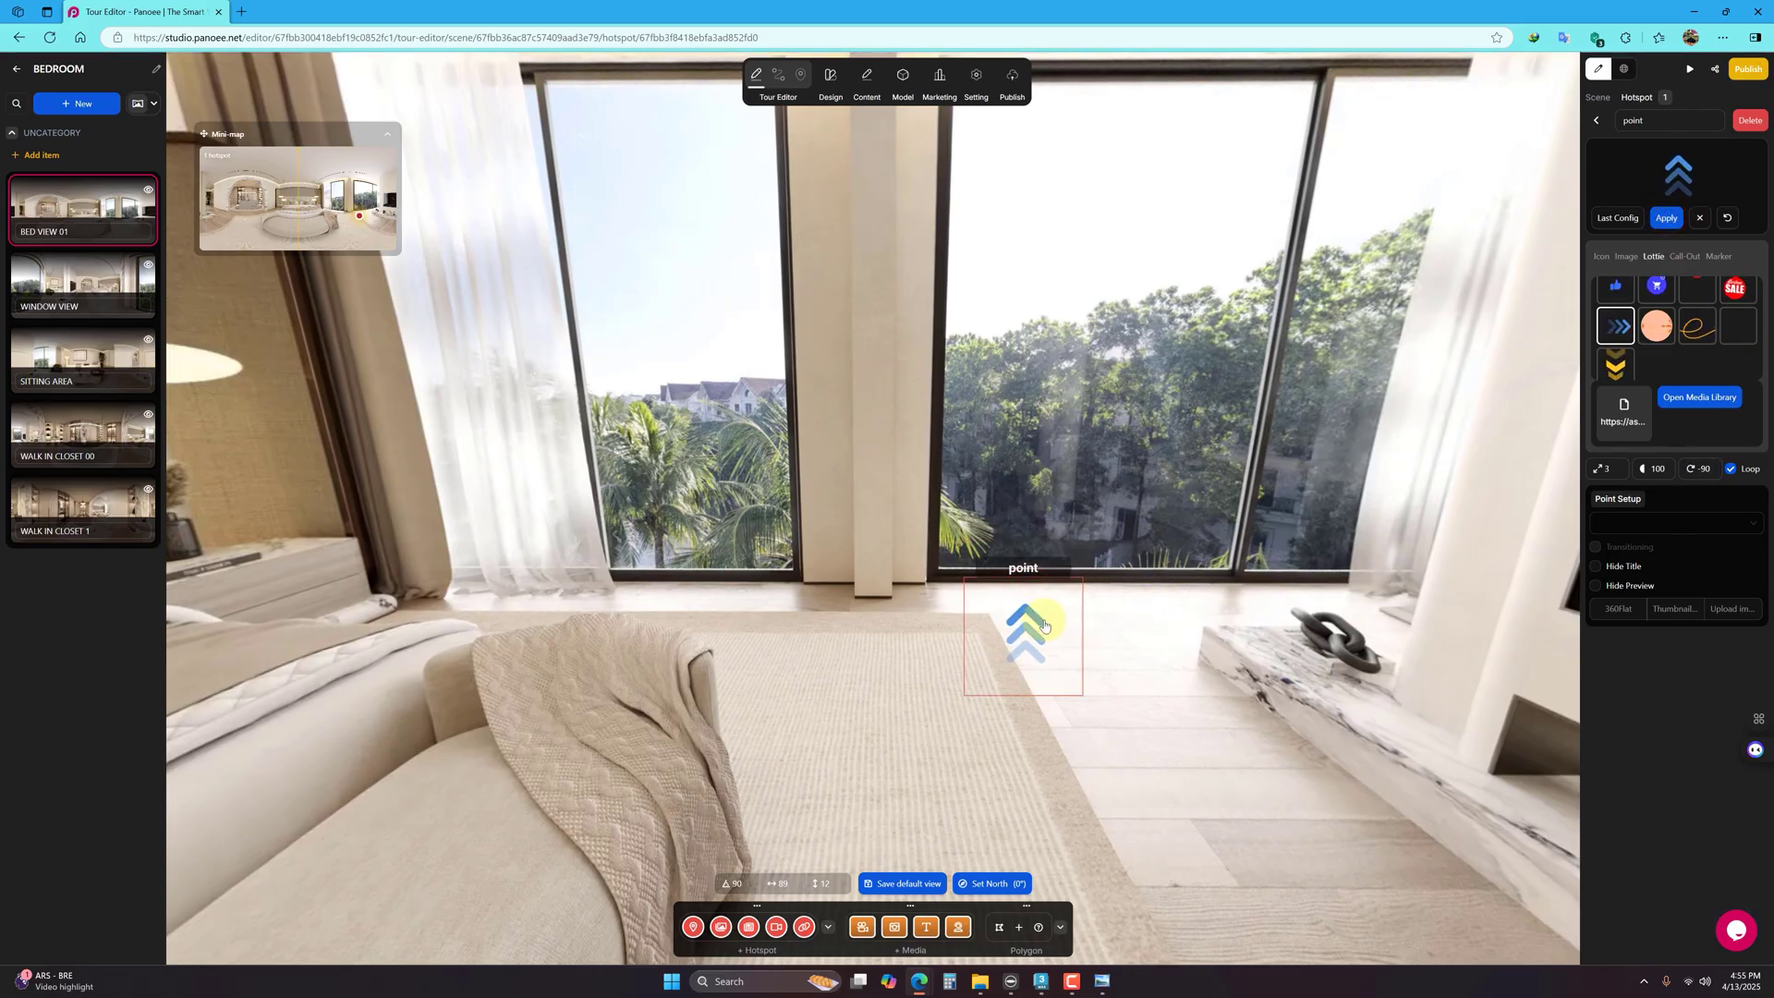
click(1695, 474)
Step: Try a text call-out reading WINDOW SIDE as the point hotspot's look and apply it
click(1685, 256)
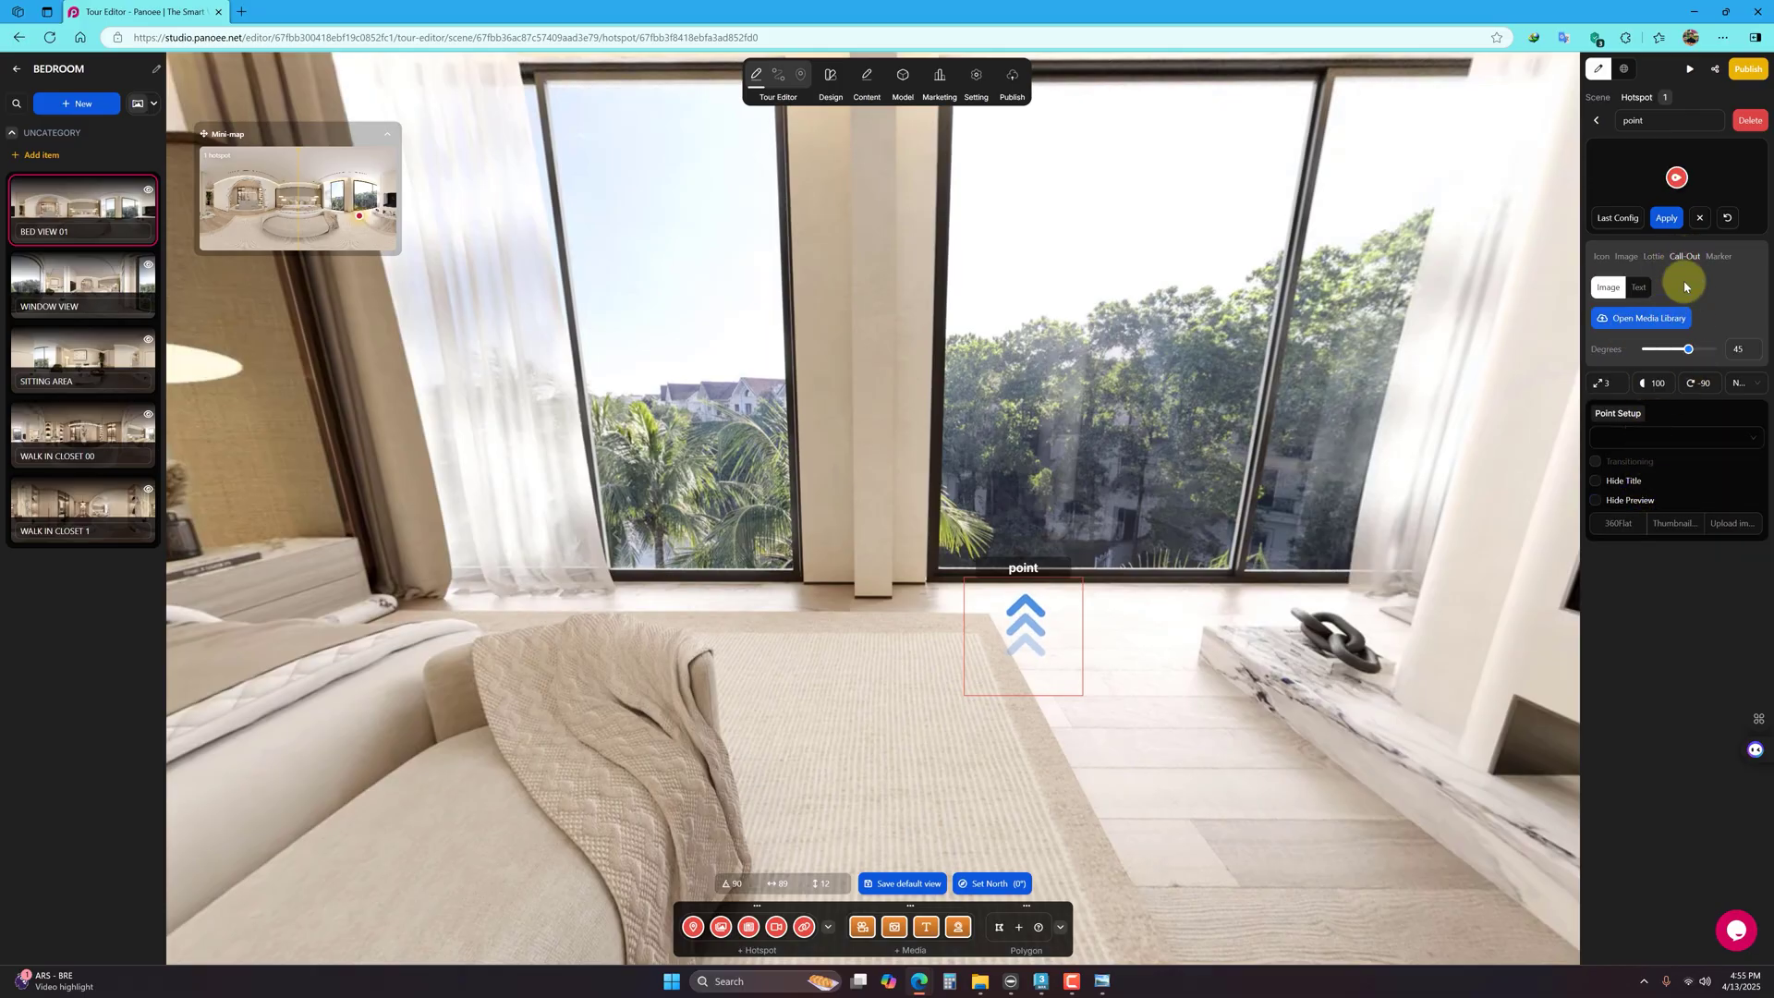
click(1720, 259)
click(1684, 256)
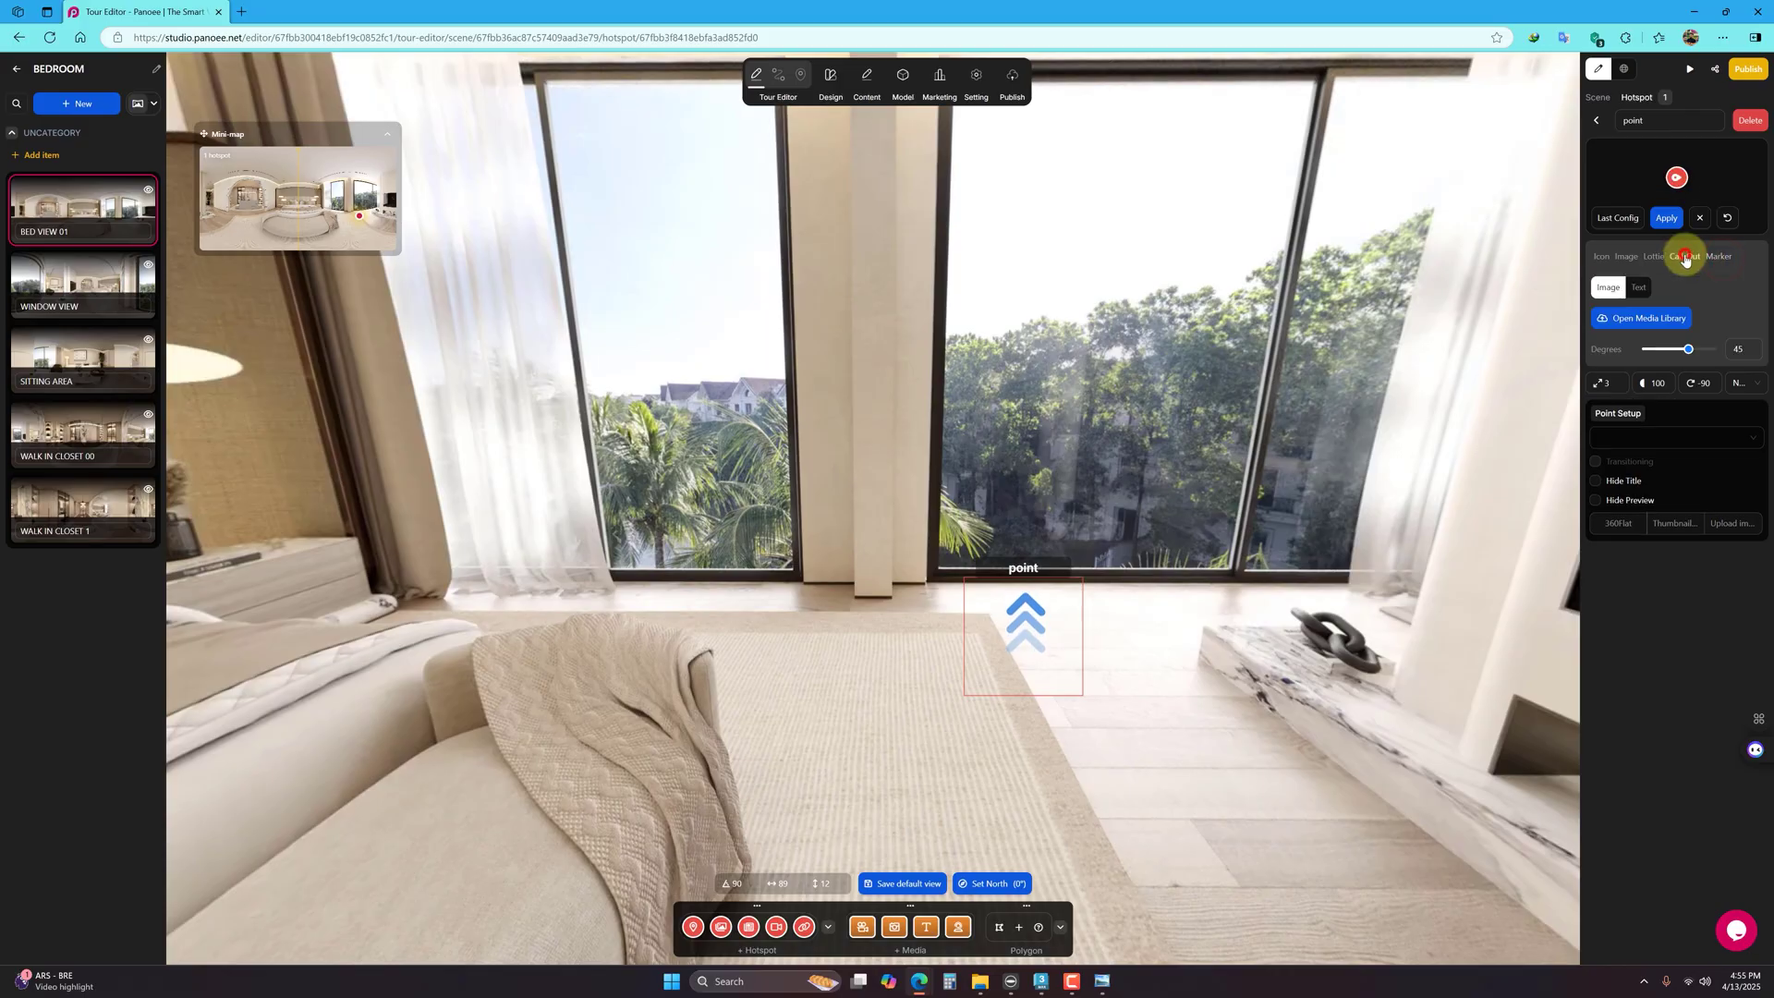
click(1642, 294)
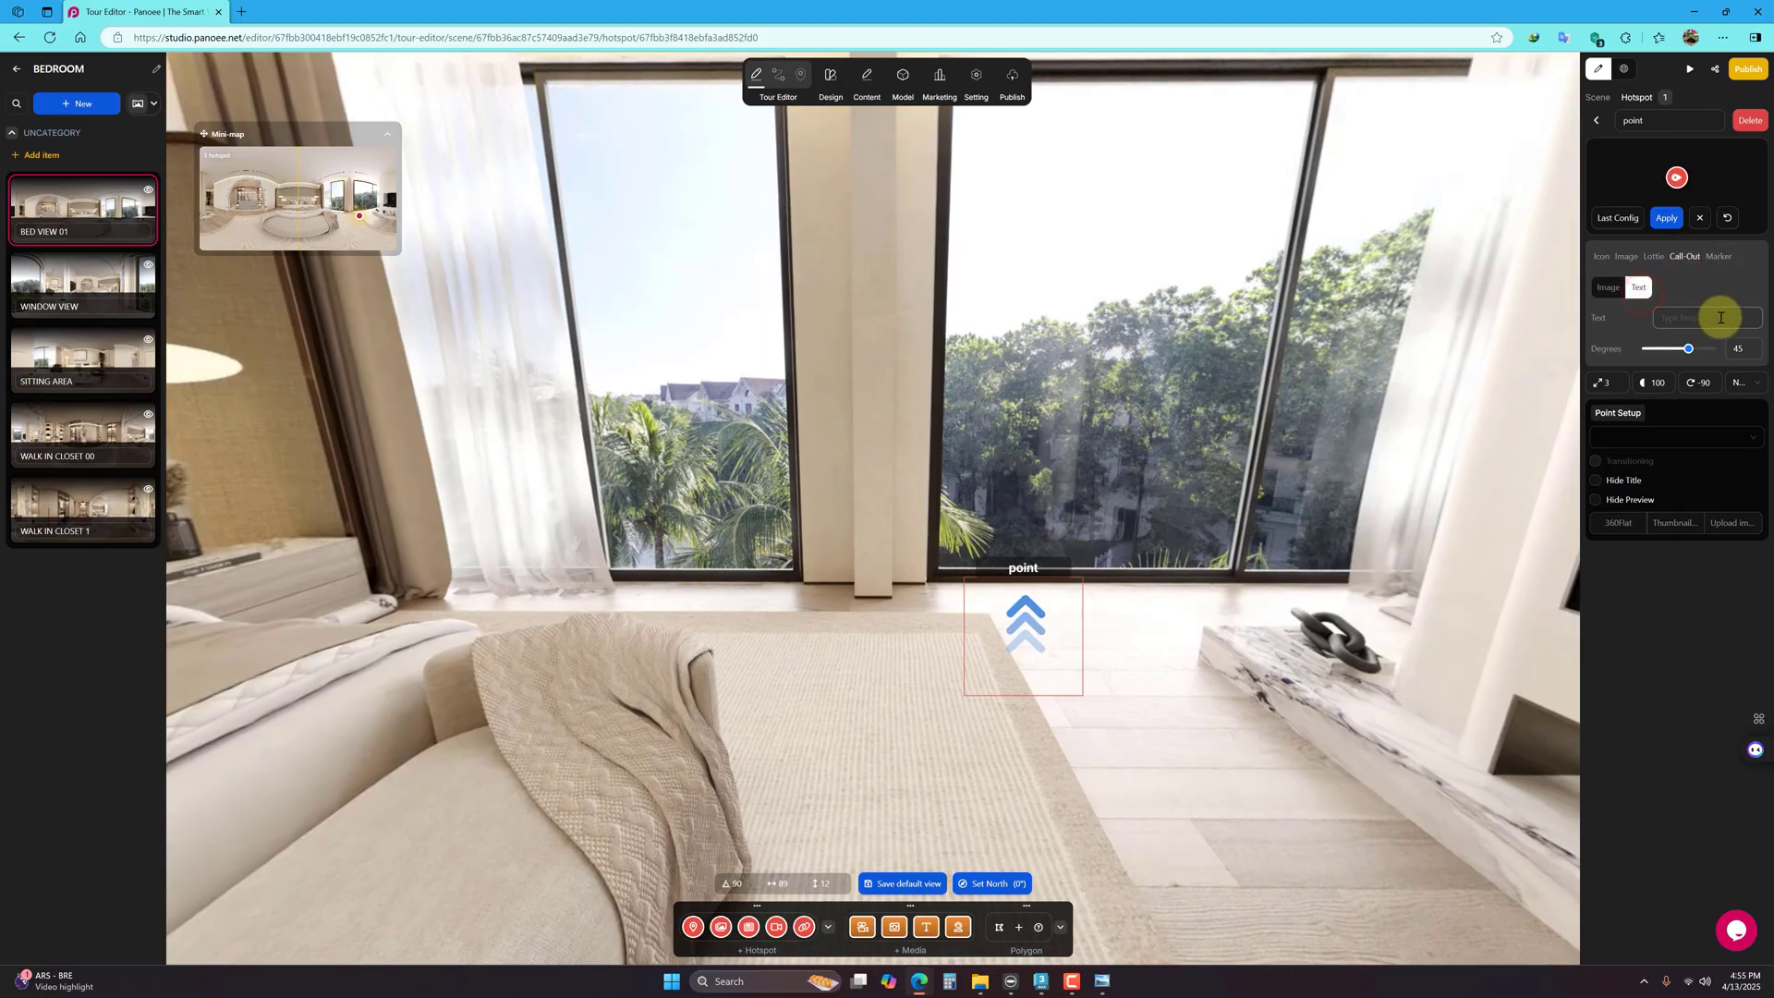
click(1691, 319)
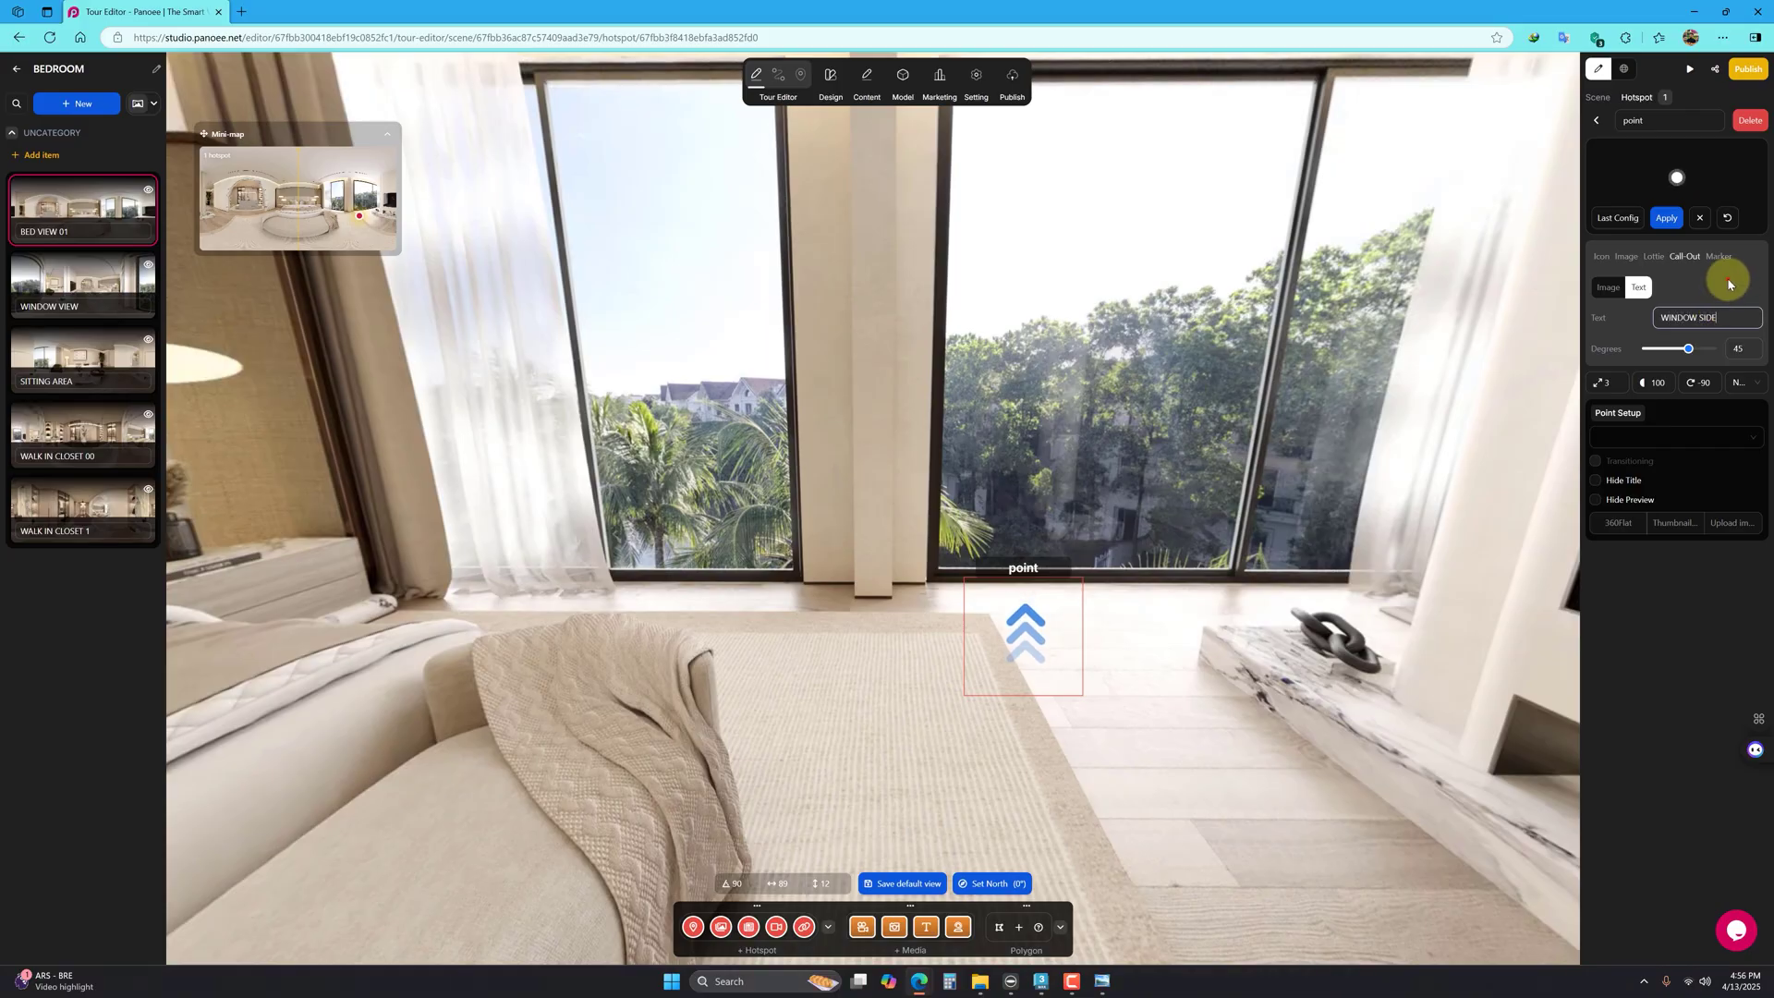
click(1666, 217)
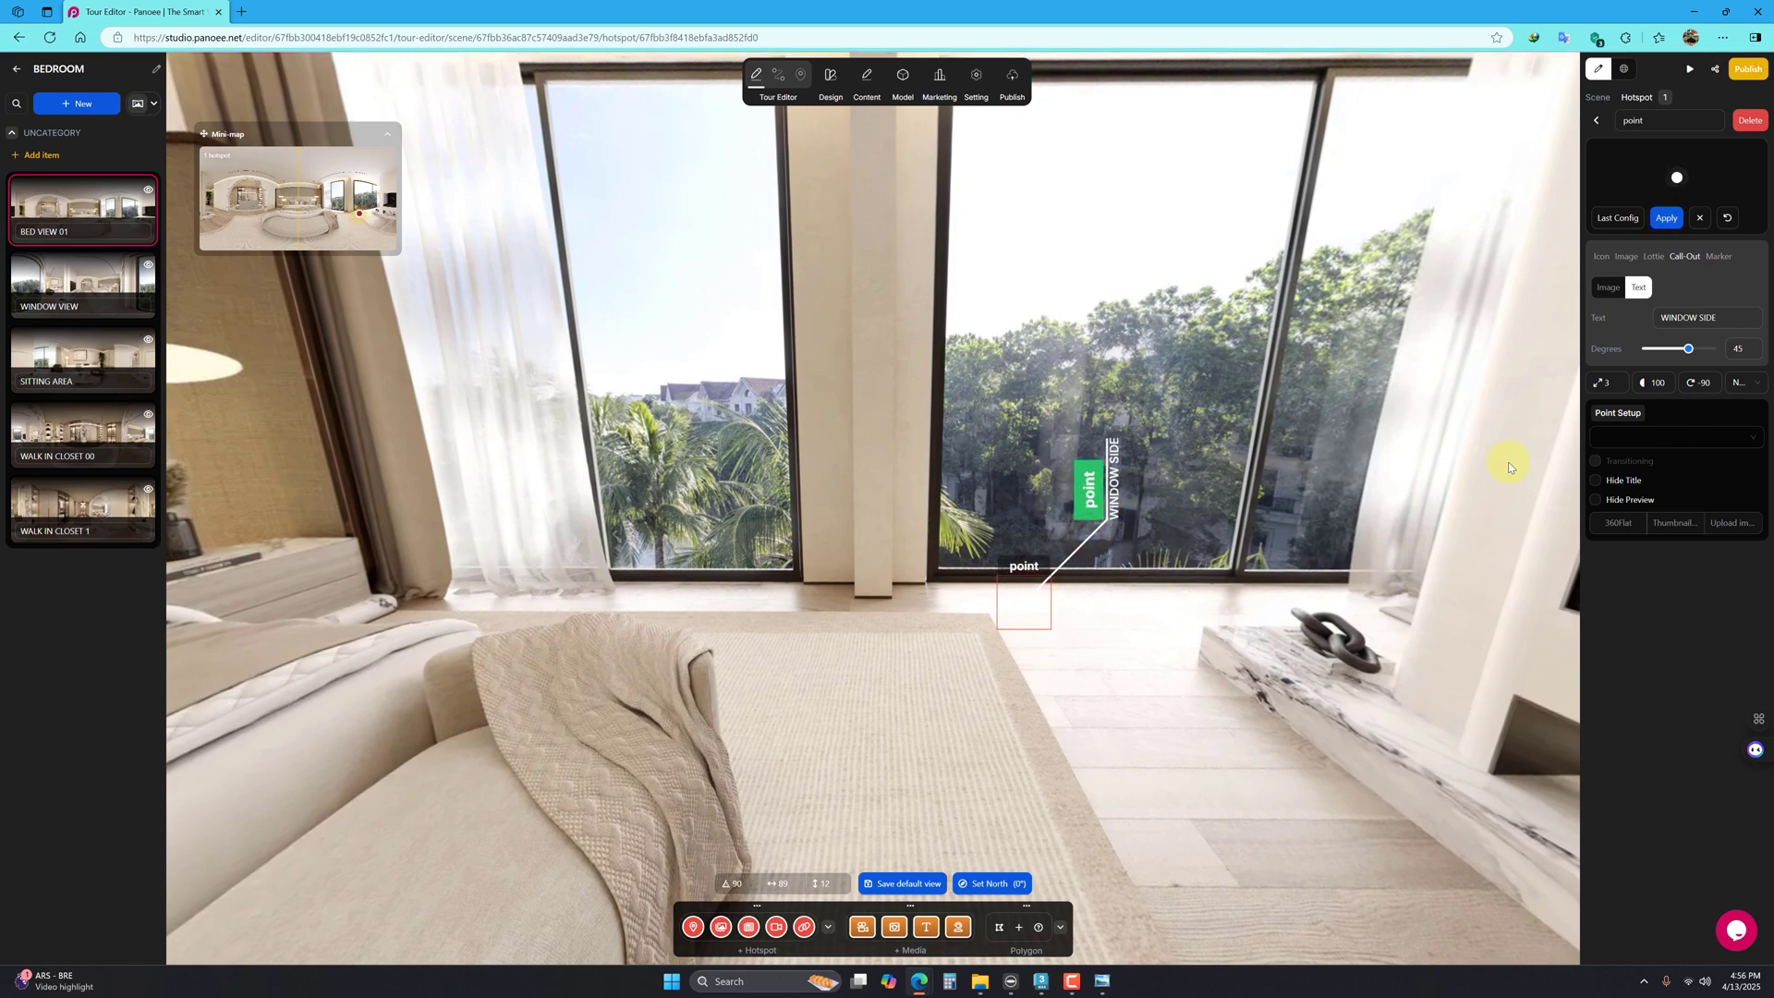
Step: Reset the WINDOW SIDE call-out's rotation to zero, apply it and reposition the hotspot beside the large window
click(1705, 385)
click(1684, 225)
click(1106, 652)
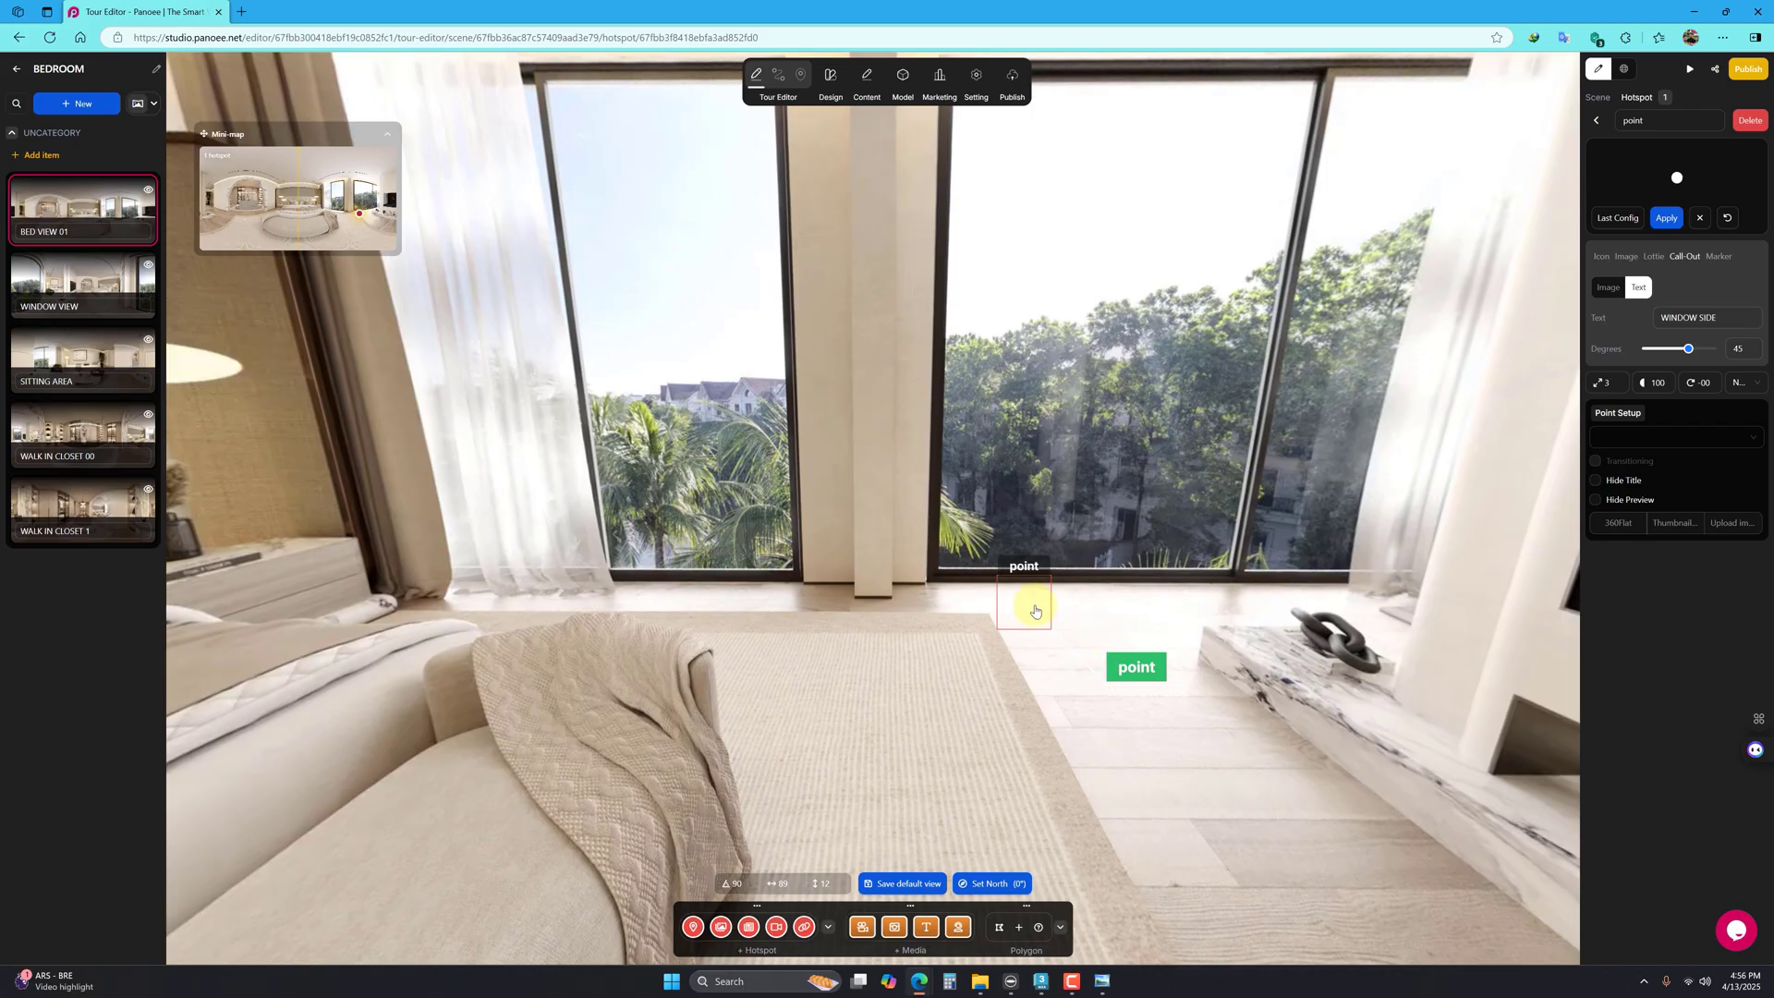
drag(1036, 601, 1044, 592)
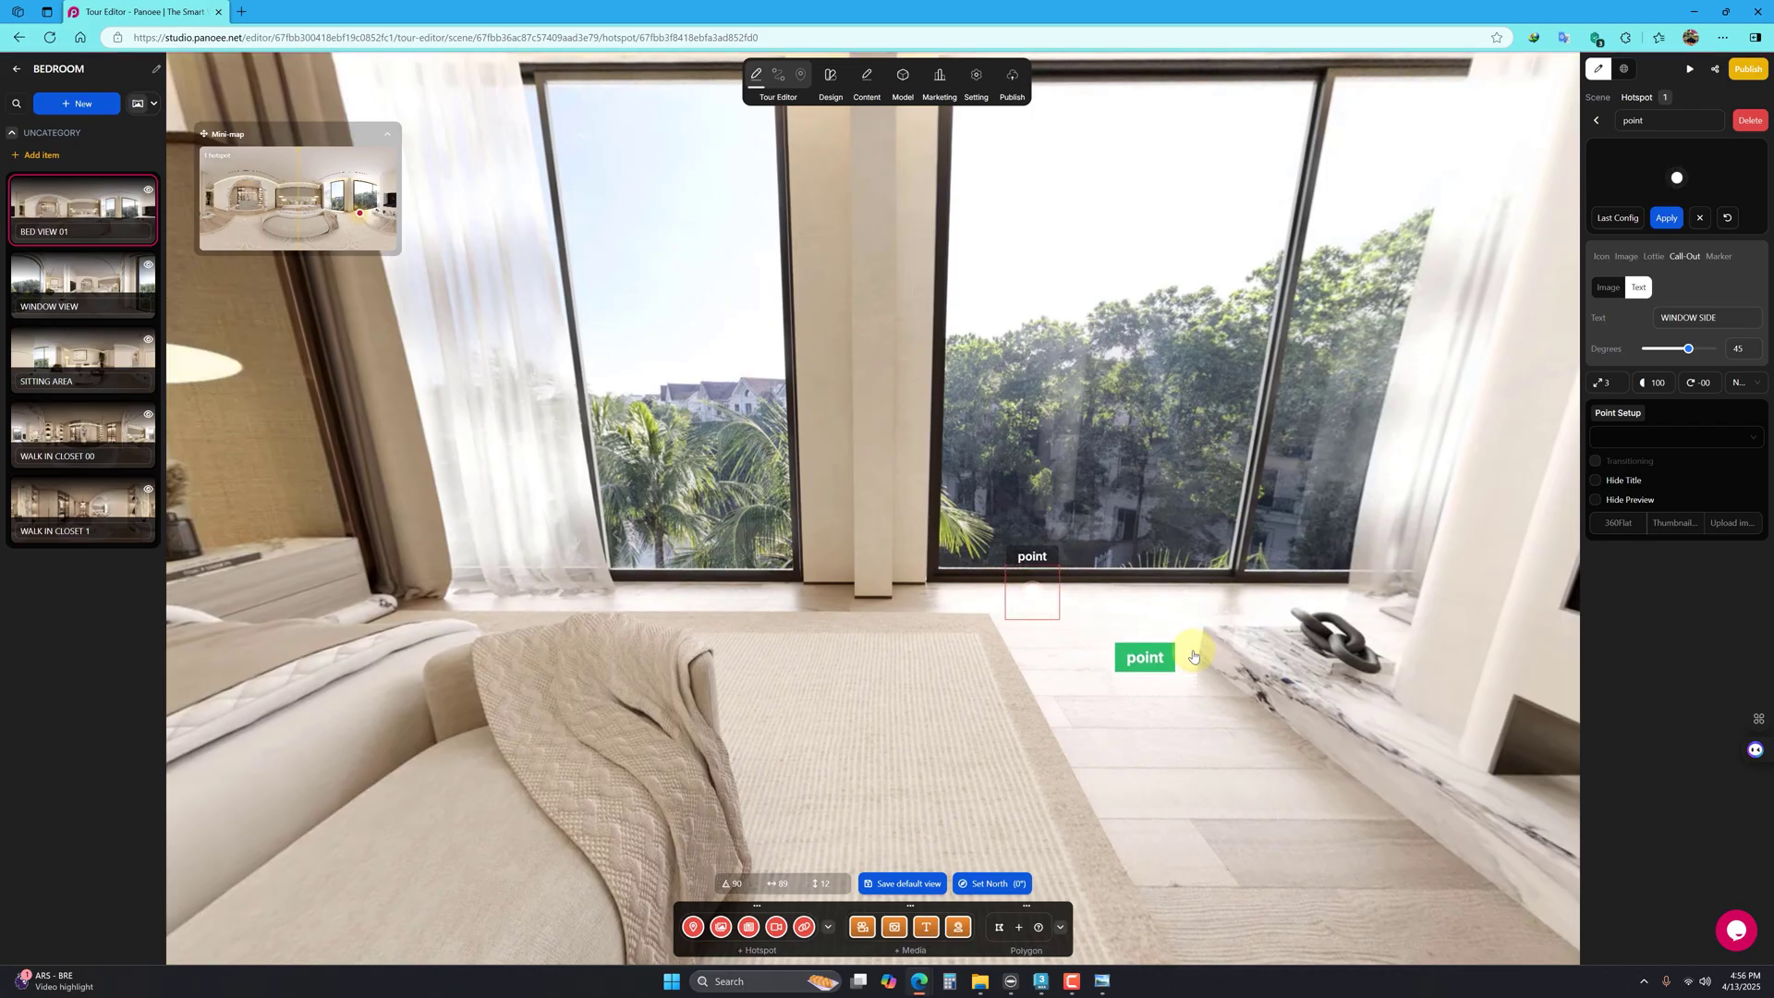
click(1667, 218)
drag(1158, 664, 973, 625)
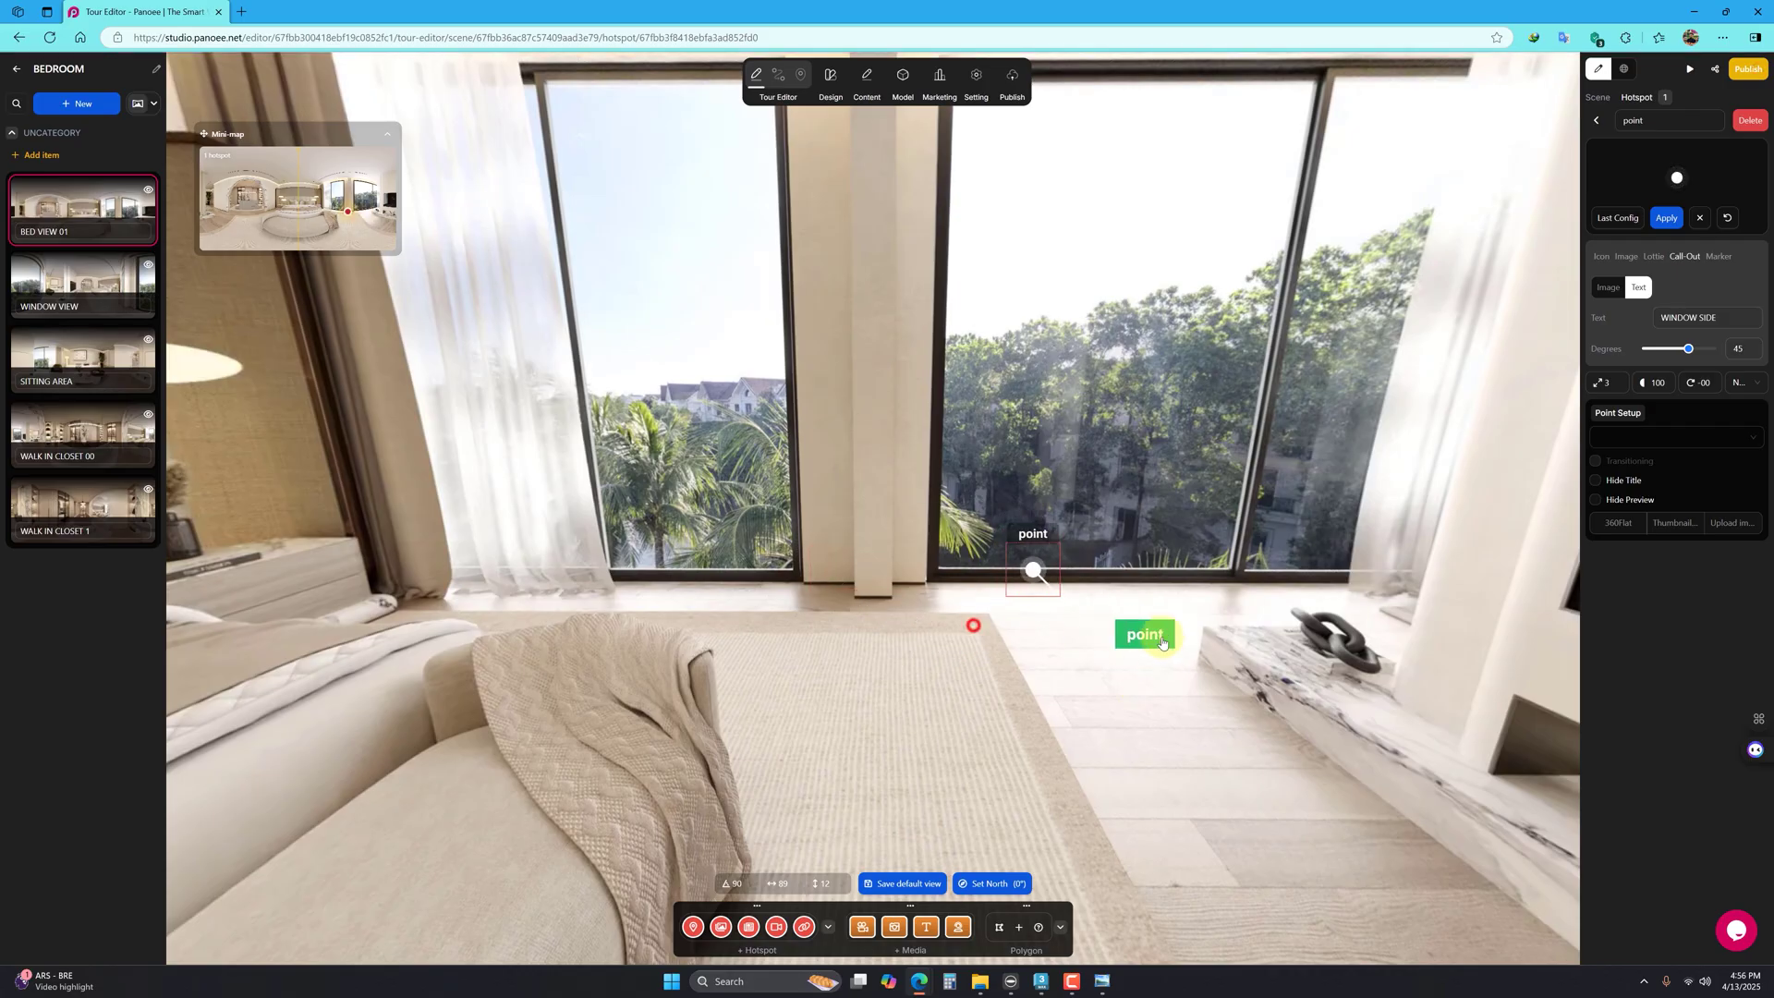
Step: Apply the image of an upward arrow in an oval ring to the hotspot and move it to the rug's corner near the window
click(1629, 257)
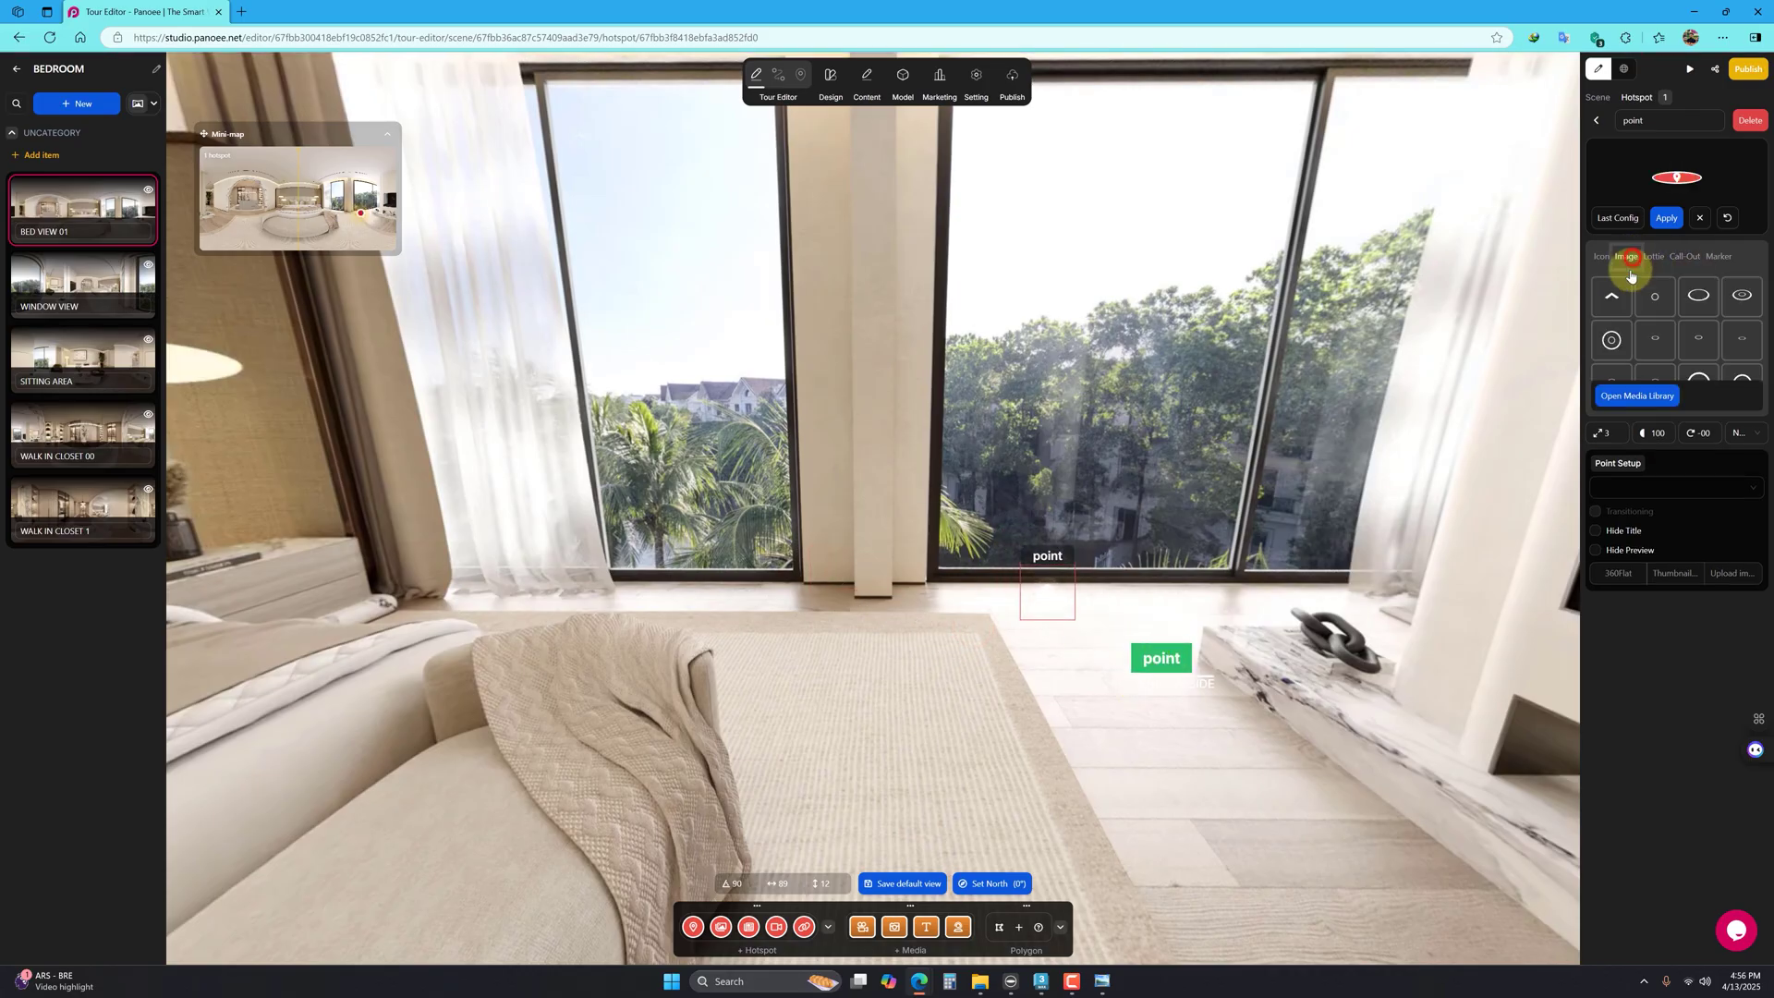
click(1698, 296)
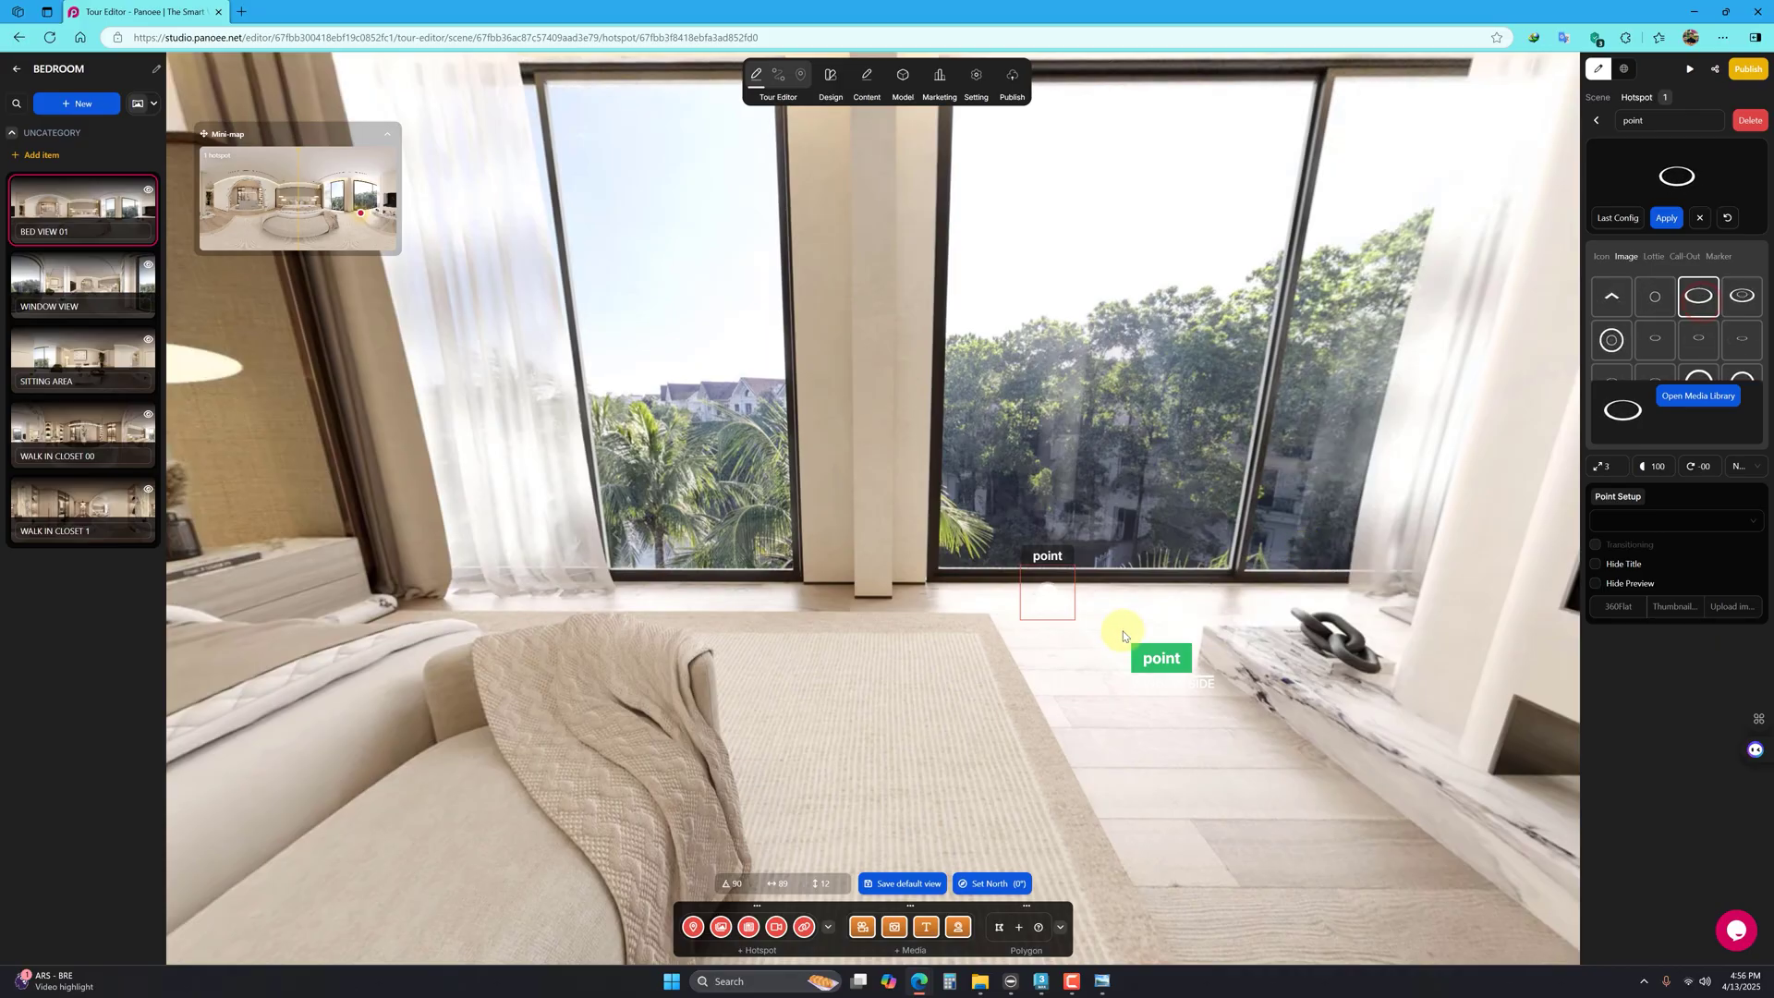
click(1668, 217)
click(1053, 605)
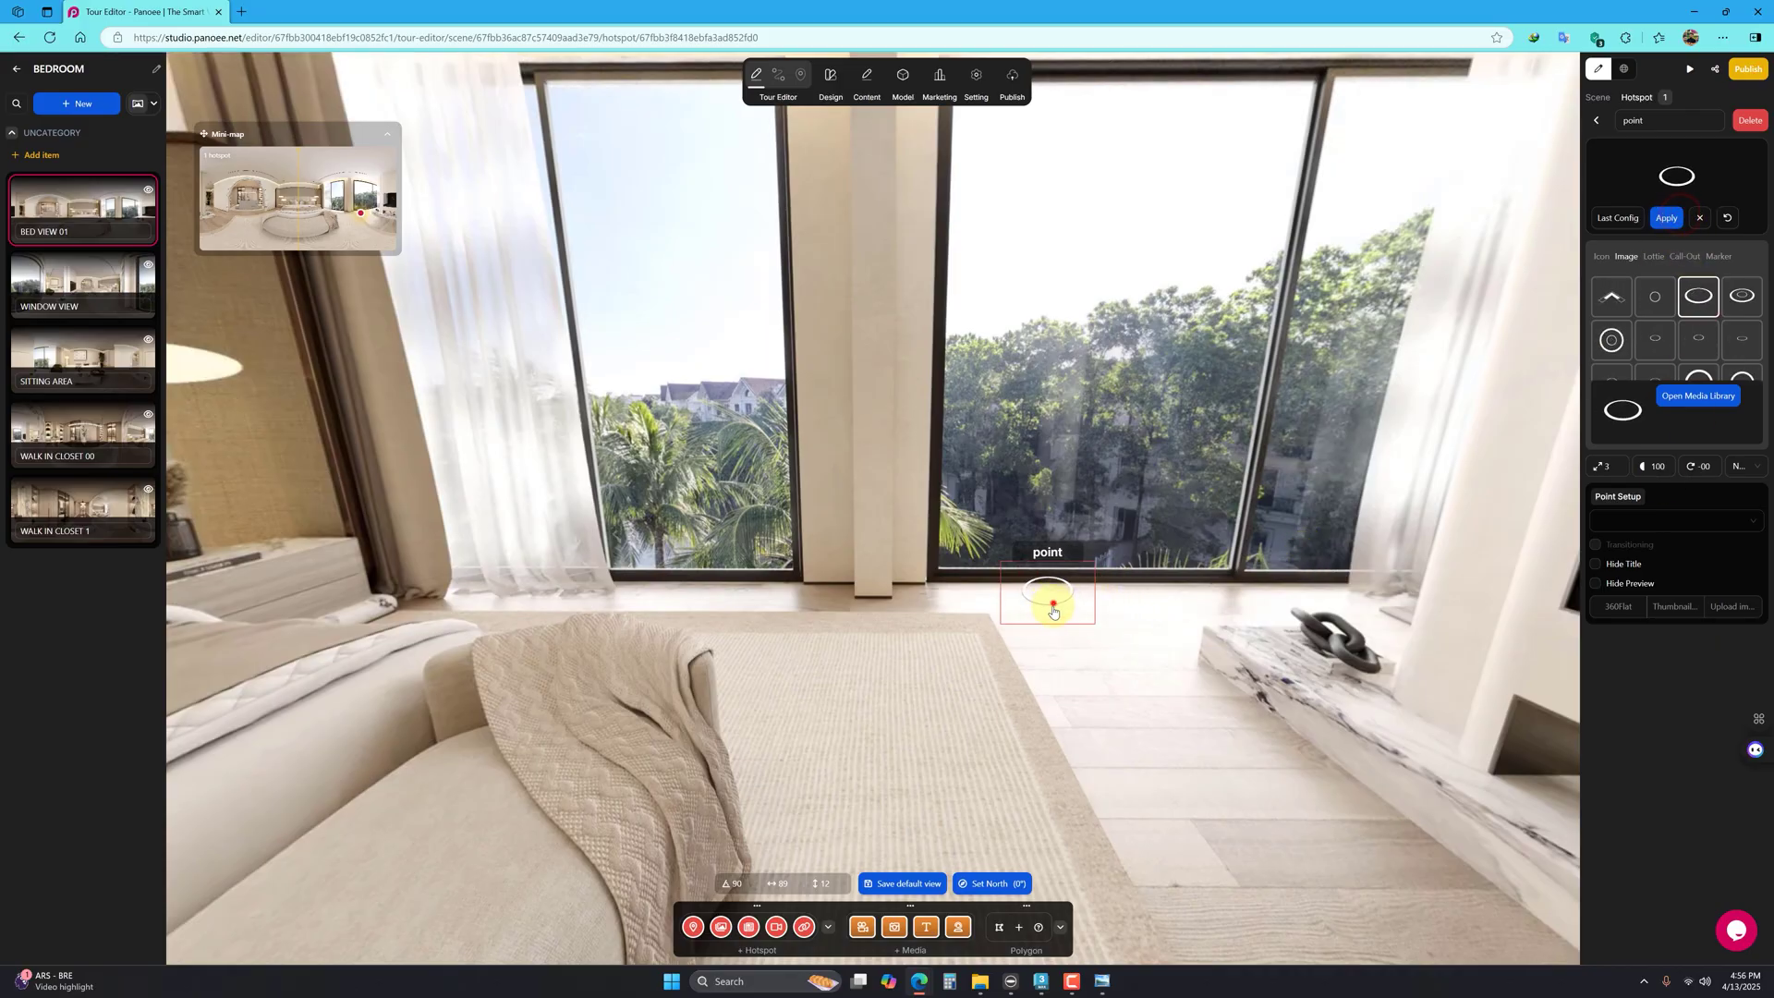
drag(1054, 606, 1050, 623)
click(1037, 624)
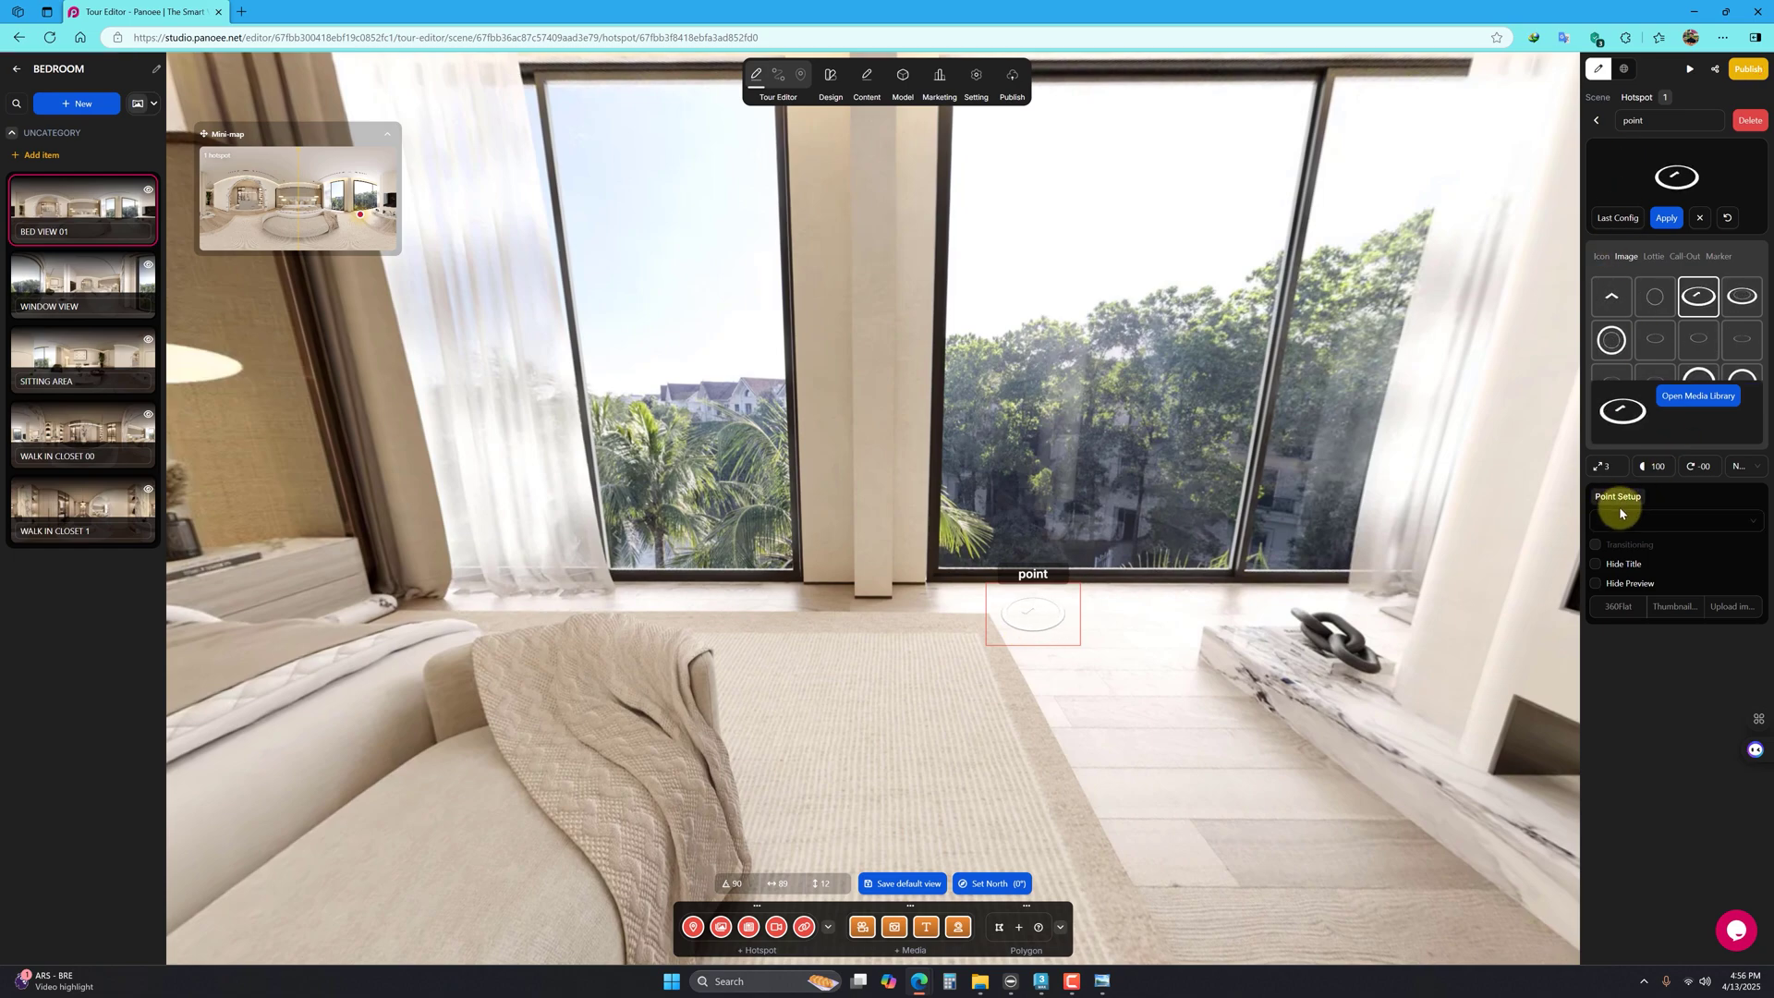
Step: Link the point hotspot to the WINDOW VIEW scene and set its target view in that scene
click(1682, 523)
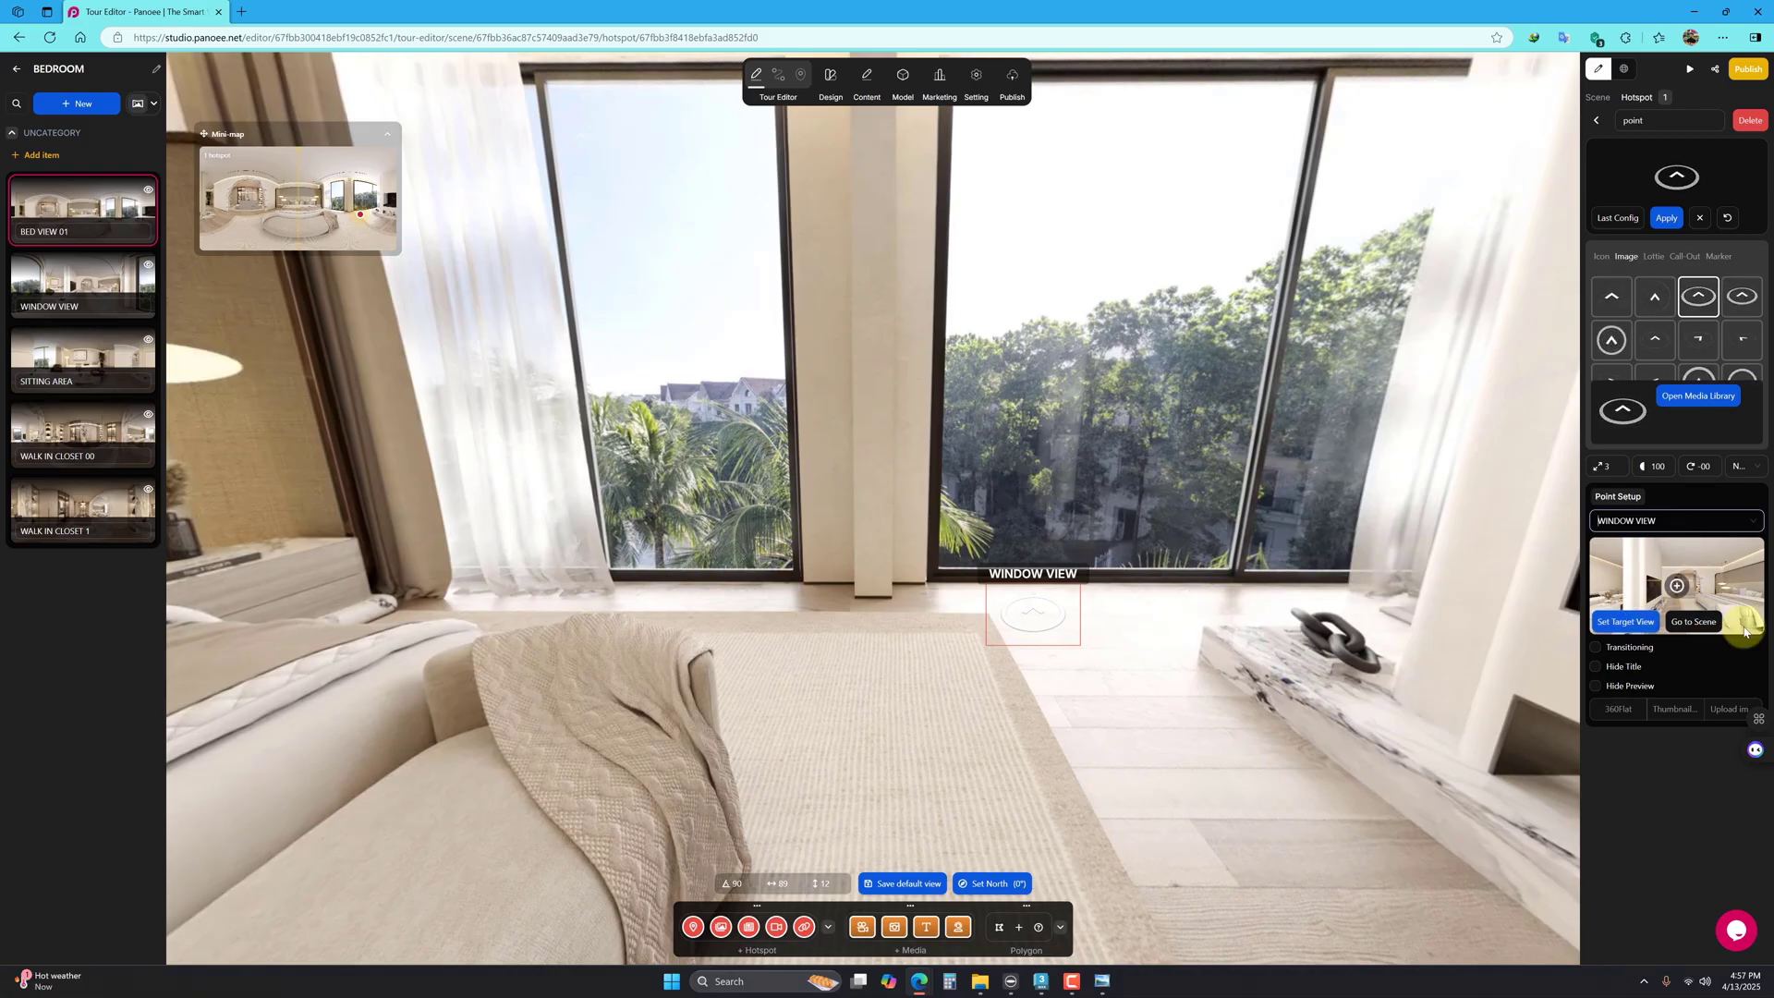
drag(1639, 582, 1720, 572)
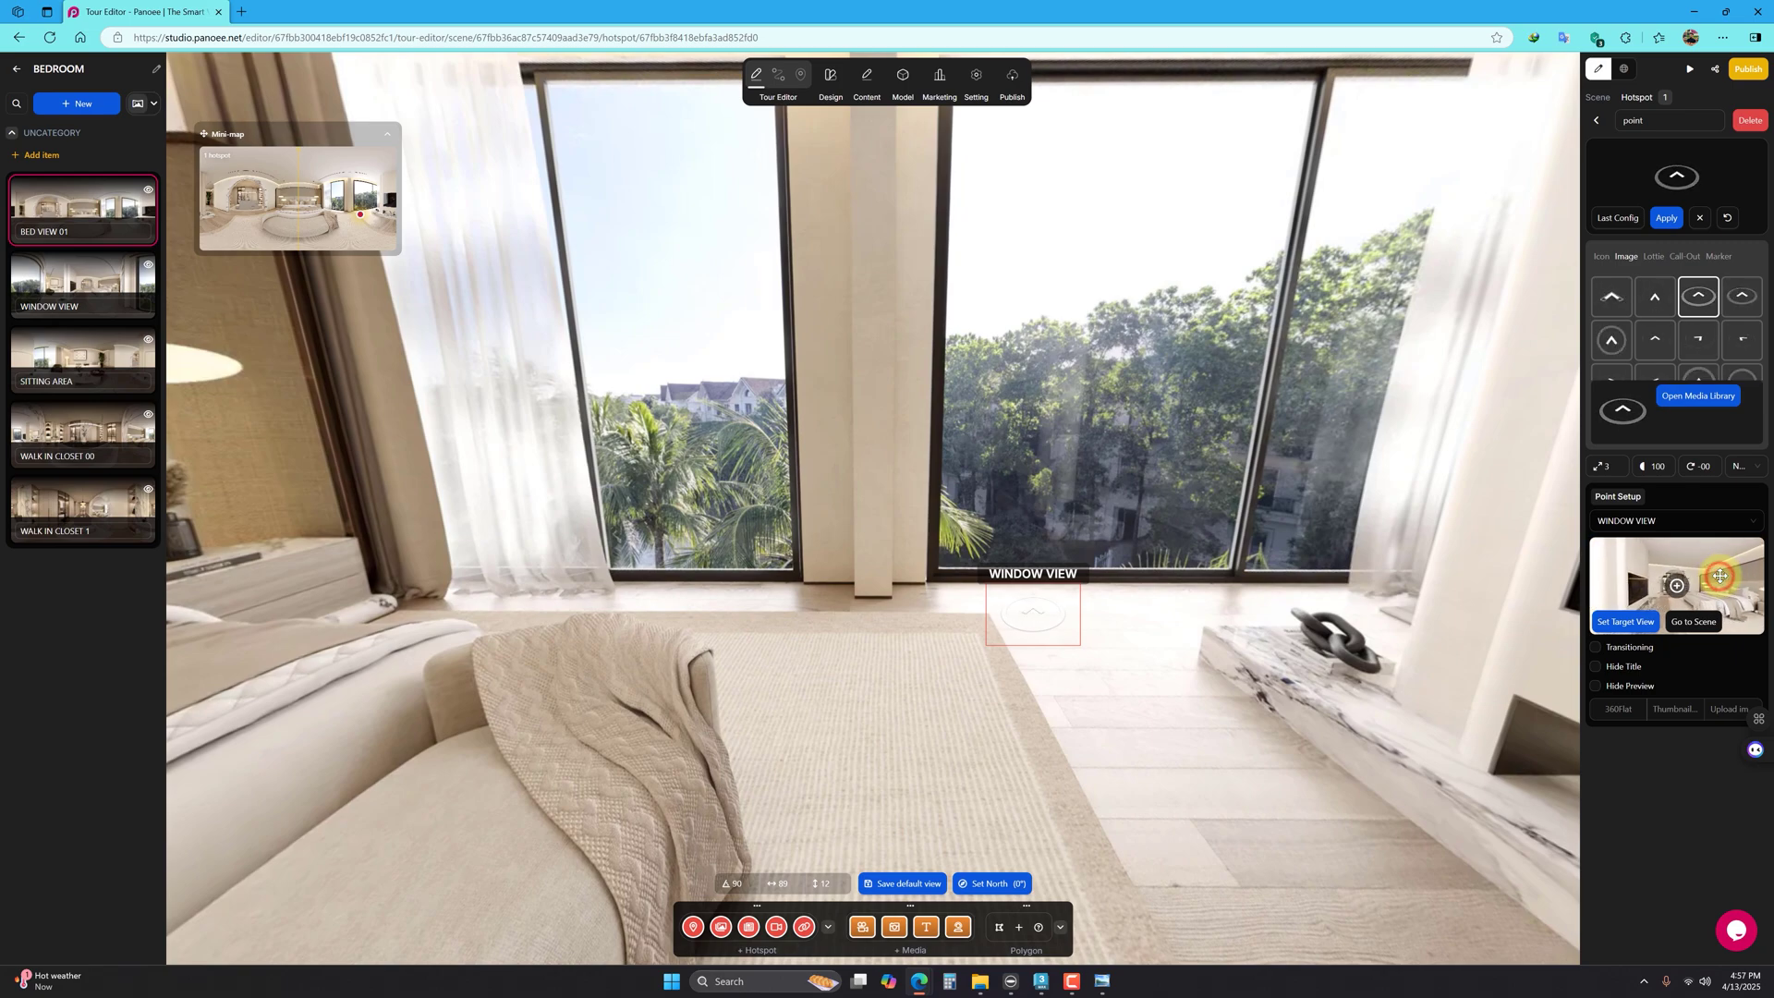
click(1644, 631)
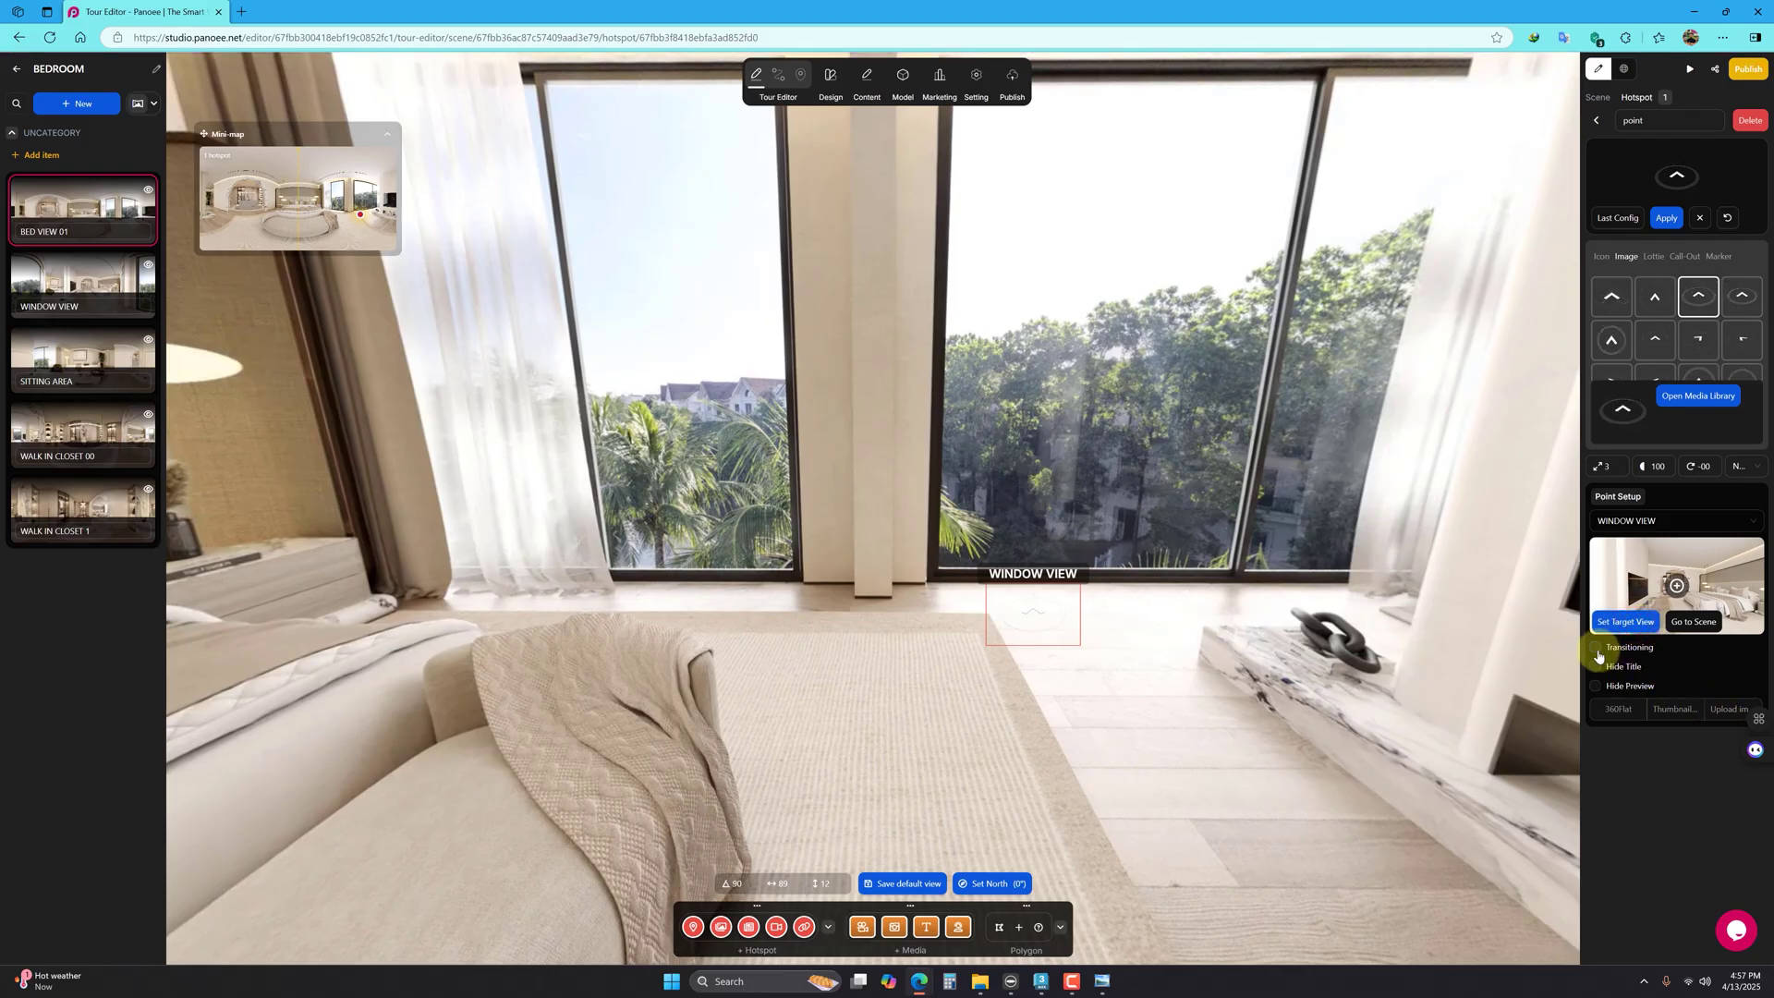
Step: Enable transitioning on the hotspot and choose the simple crossblending transition
click(1597, 651)
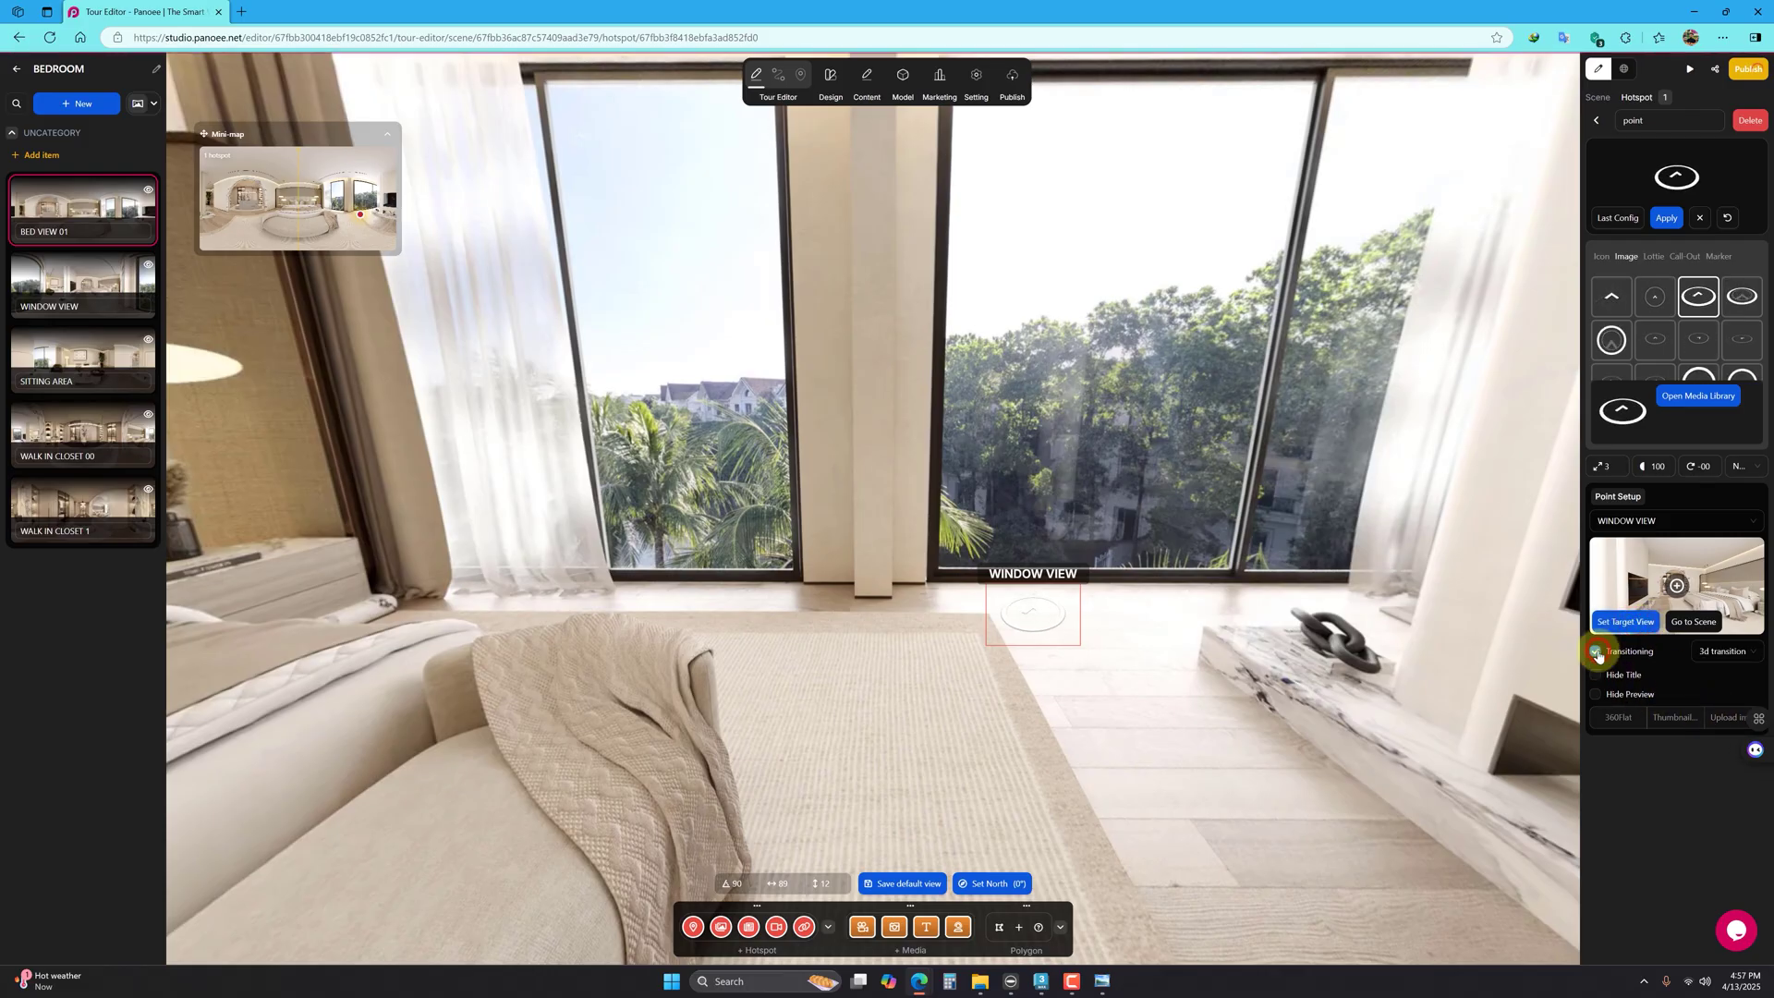
click(1724, 652)
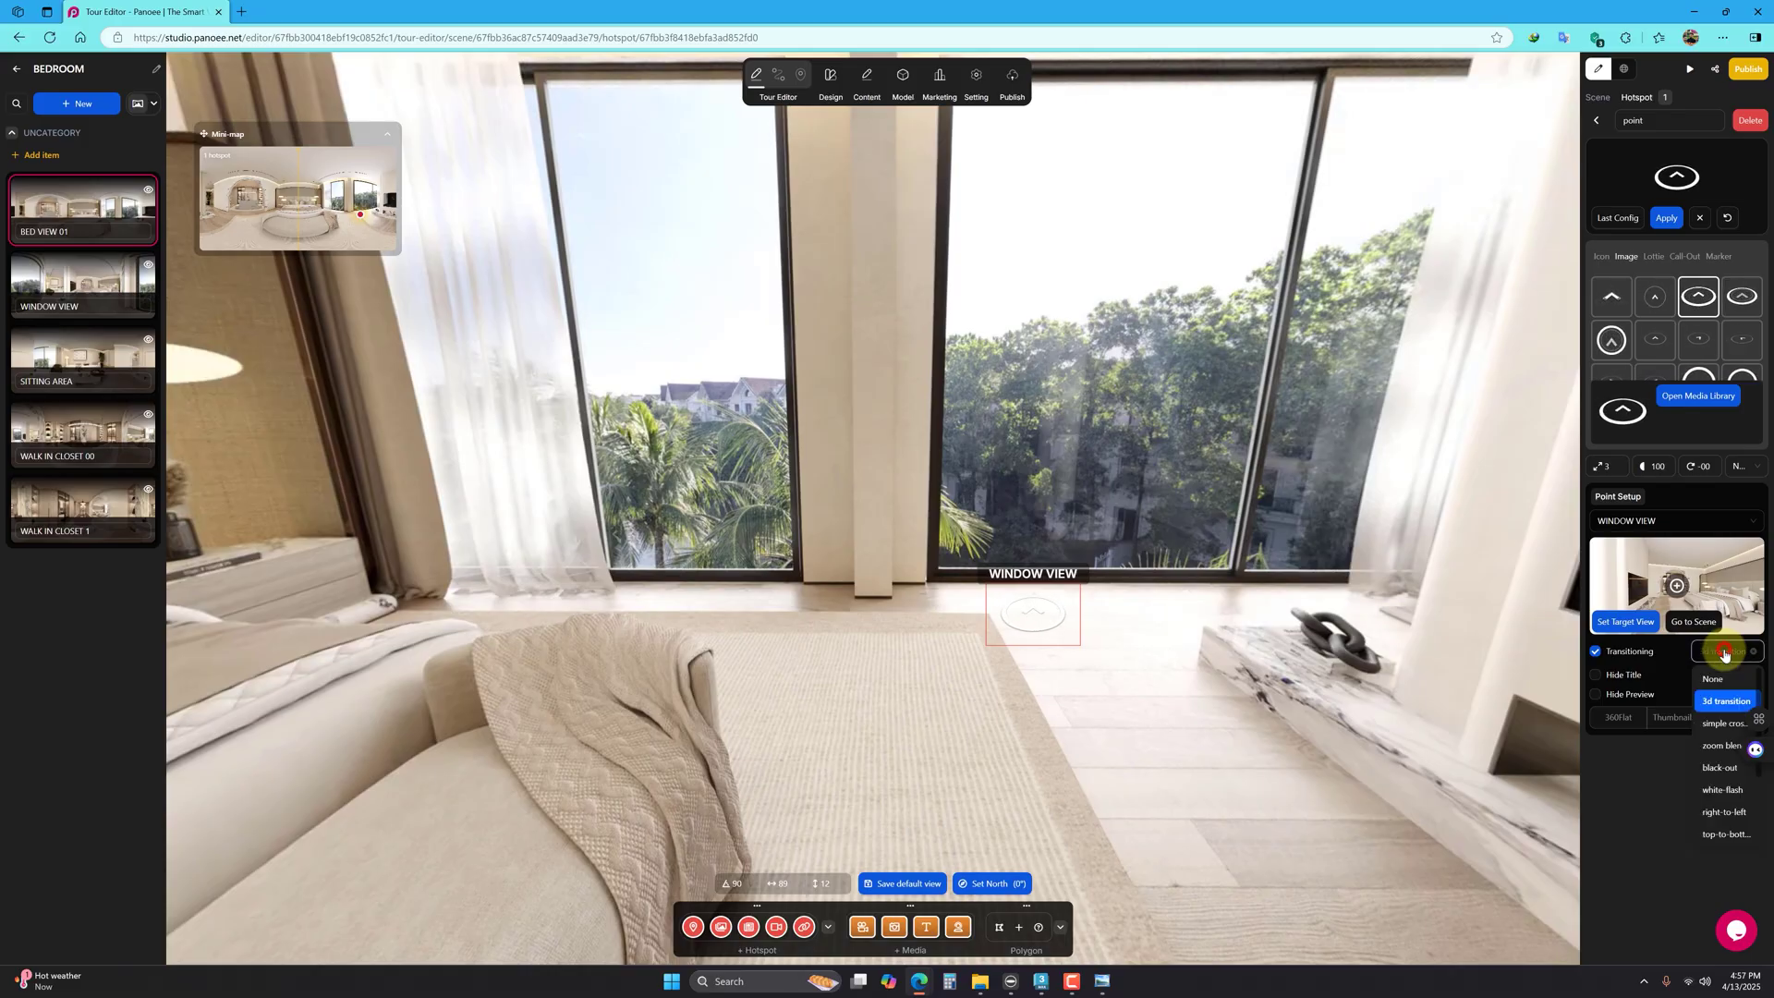
click(1720, 732)
click(1721, 652)
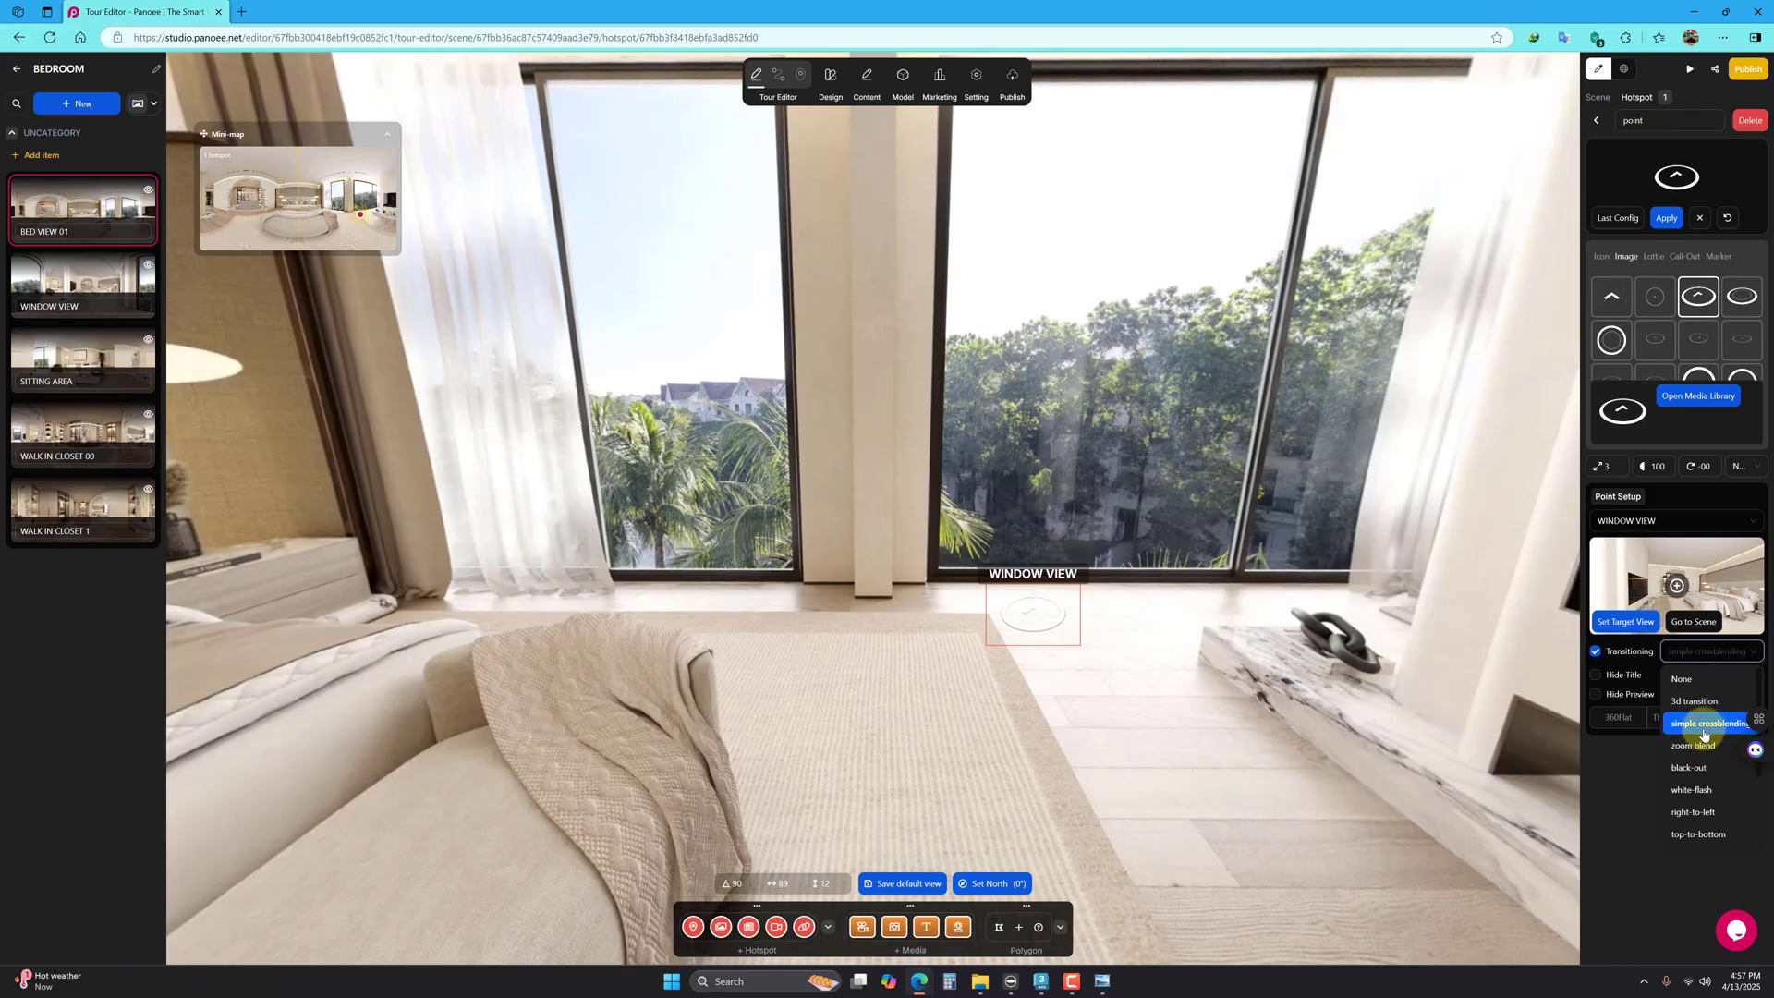
click(1641, 782)
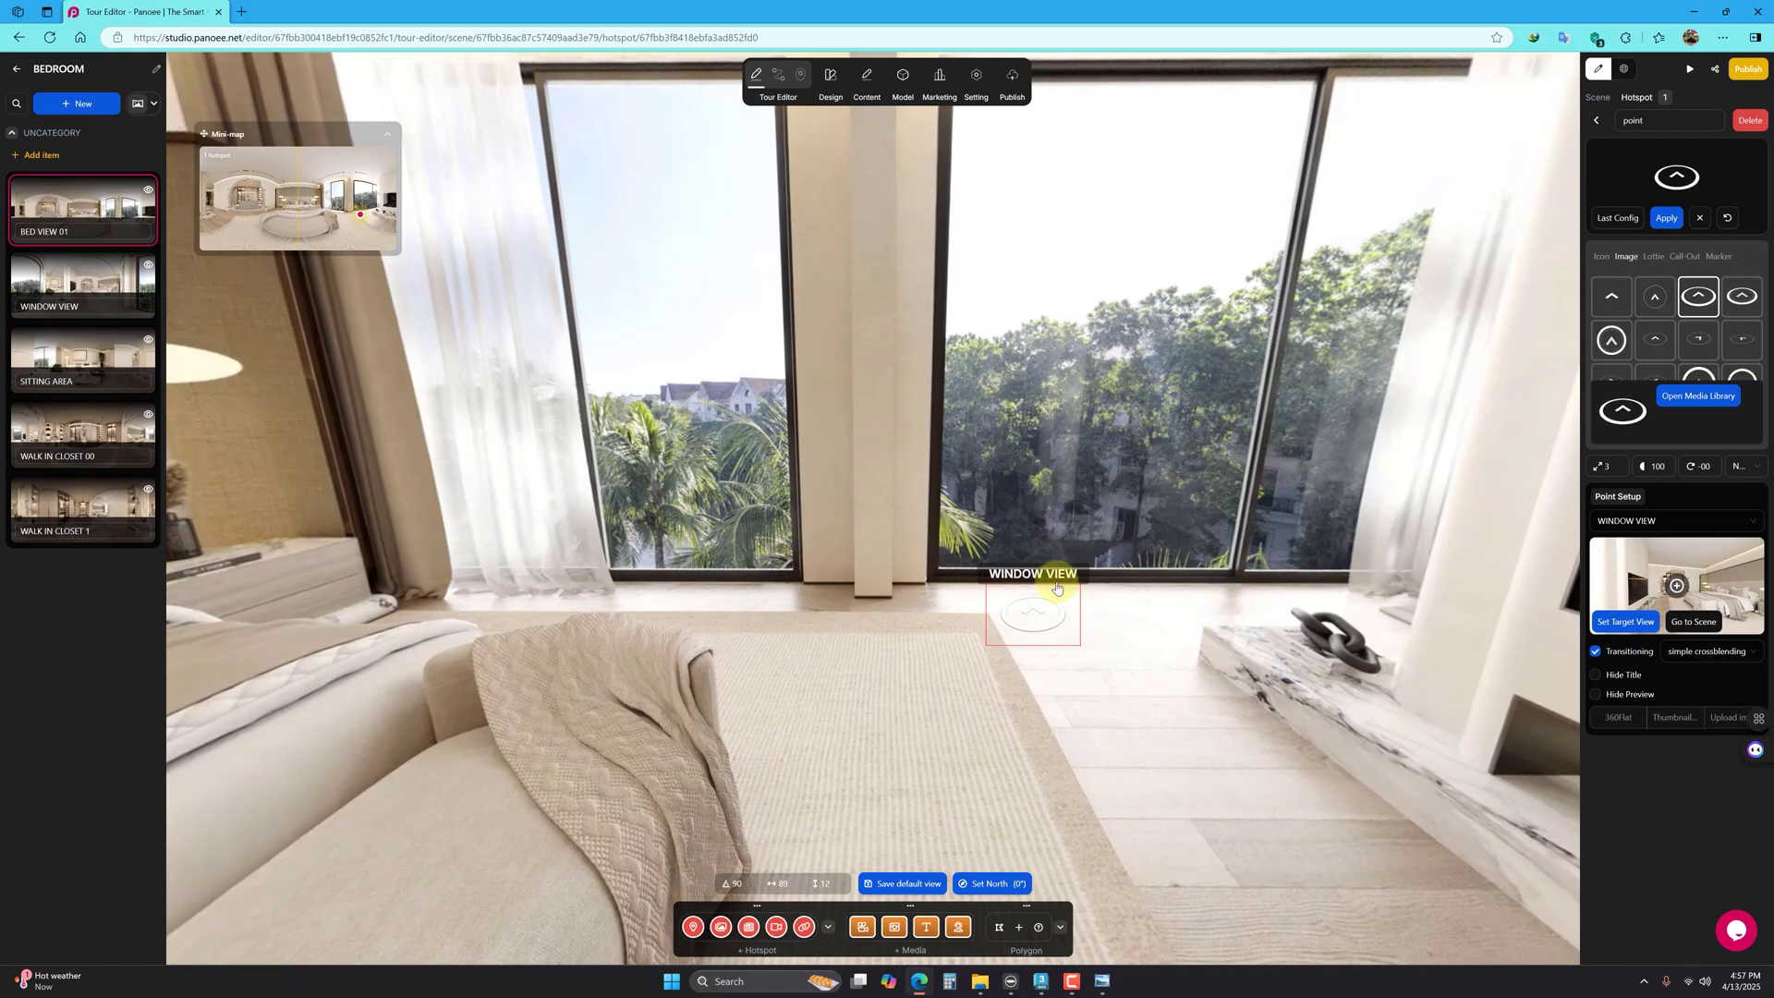
Step: Enable hiding of both the title and the preview for the WINDOW VIEW hotspot
click(1596, 677)
click(1595, 695)
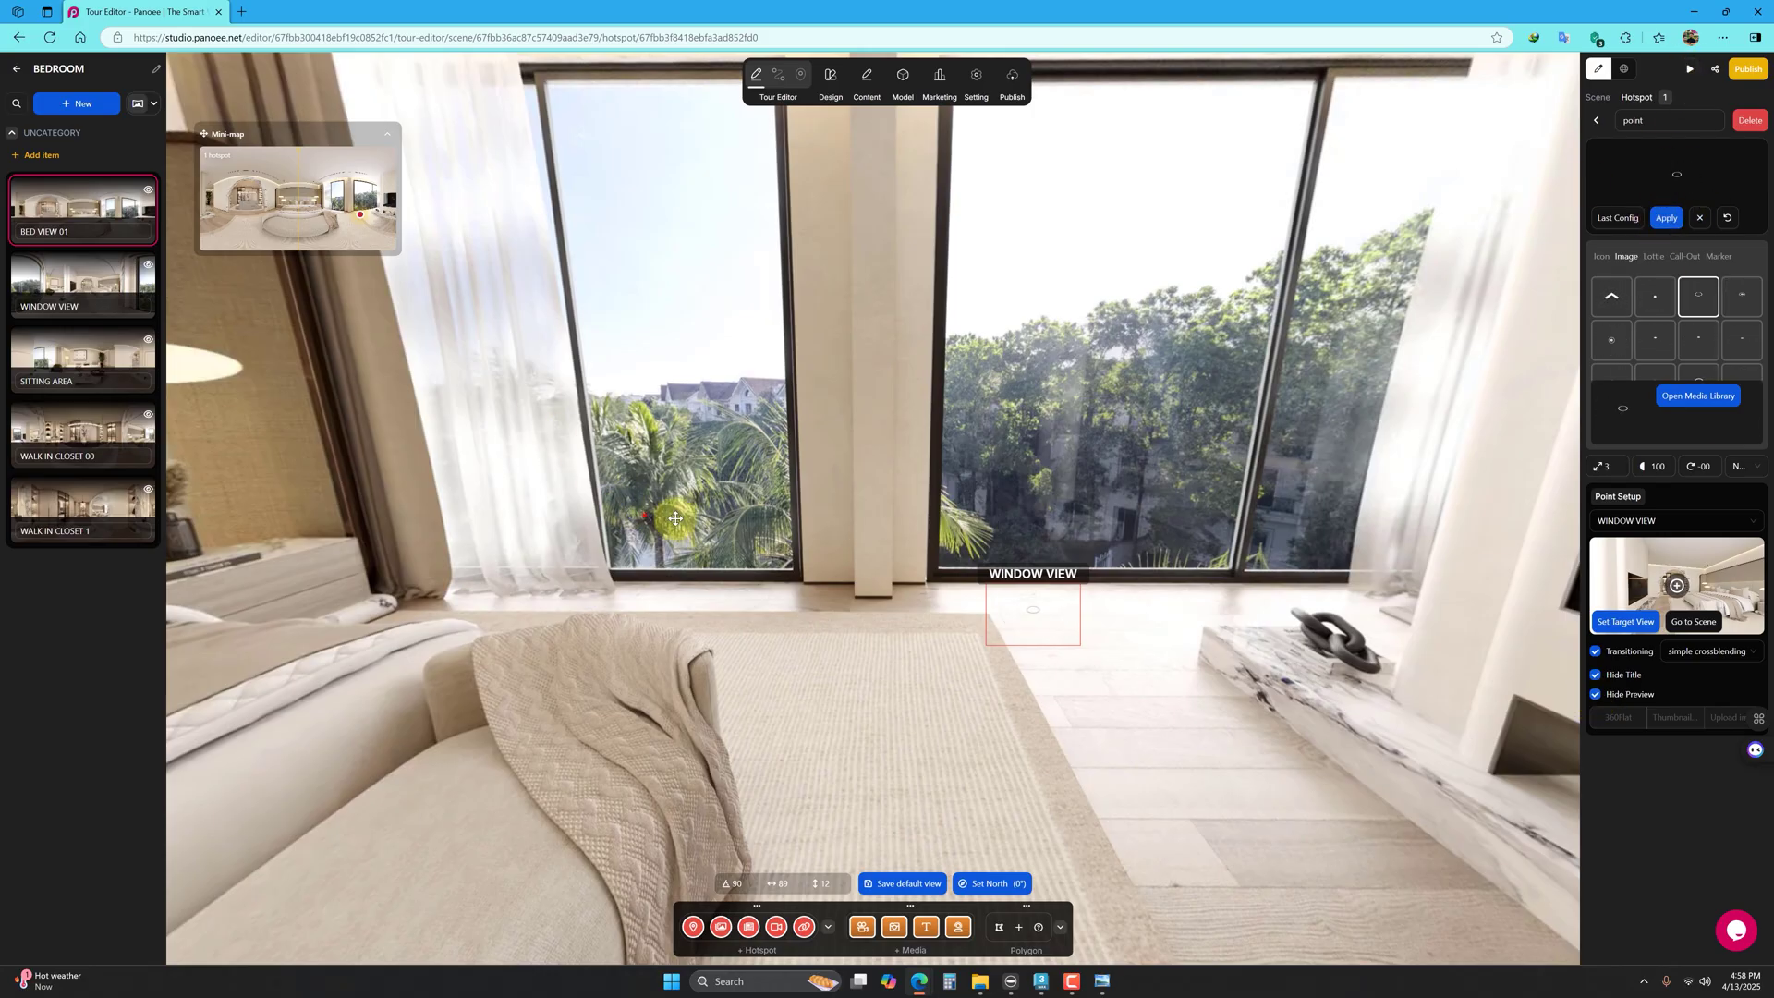
drag(675, 518, 704, 635)
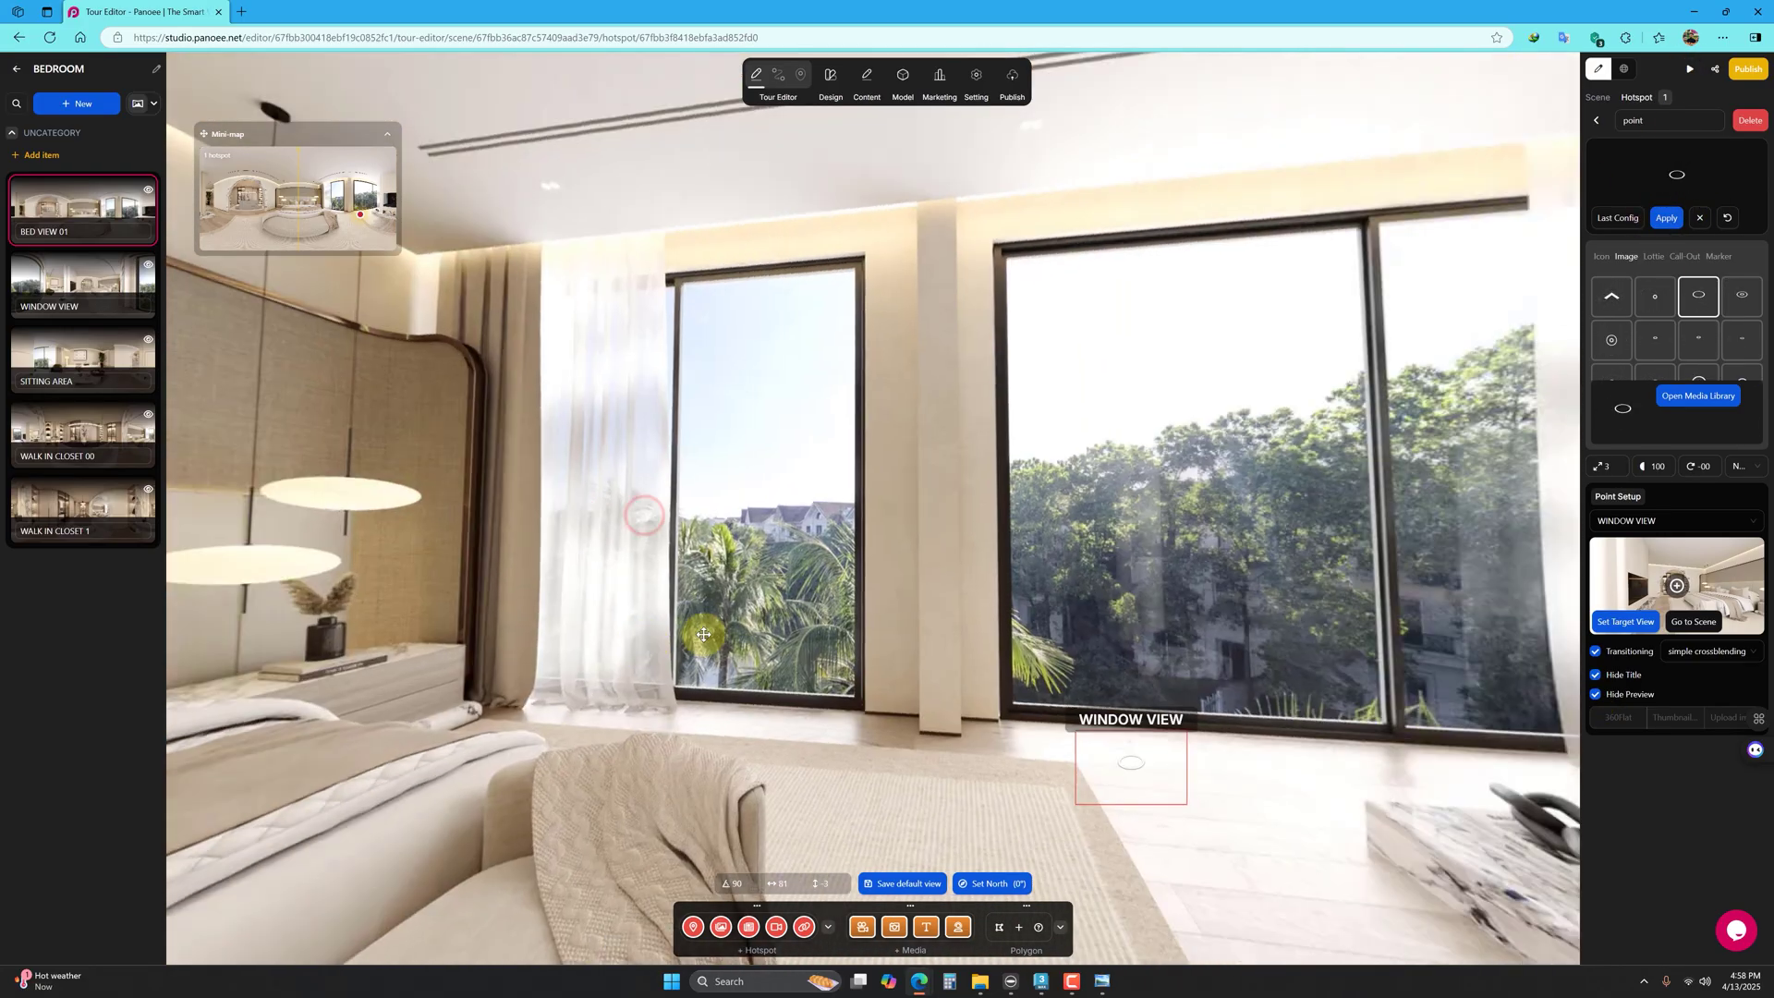
Step: Preview the BEDROOM tour and look around the BED VIEW 01 scene toward the floor hotspot by the window
click(1690, 74)
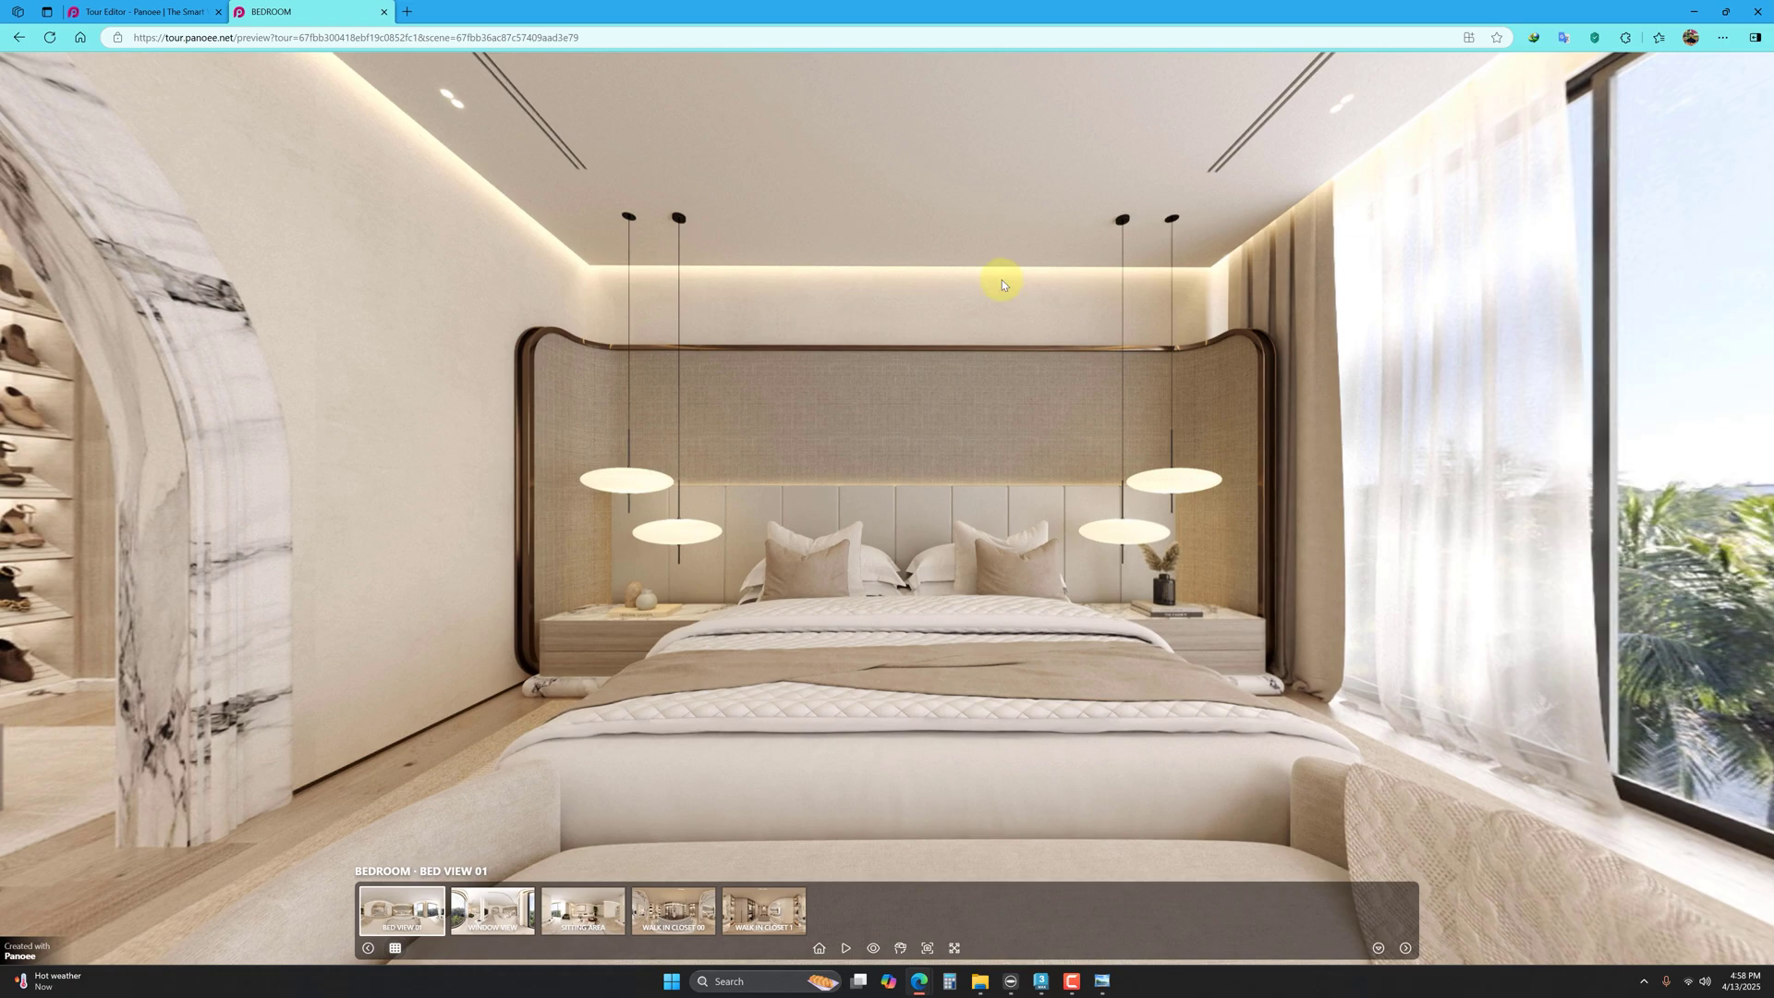
drag(563, 618, 1078, 617)
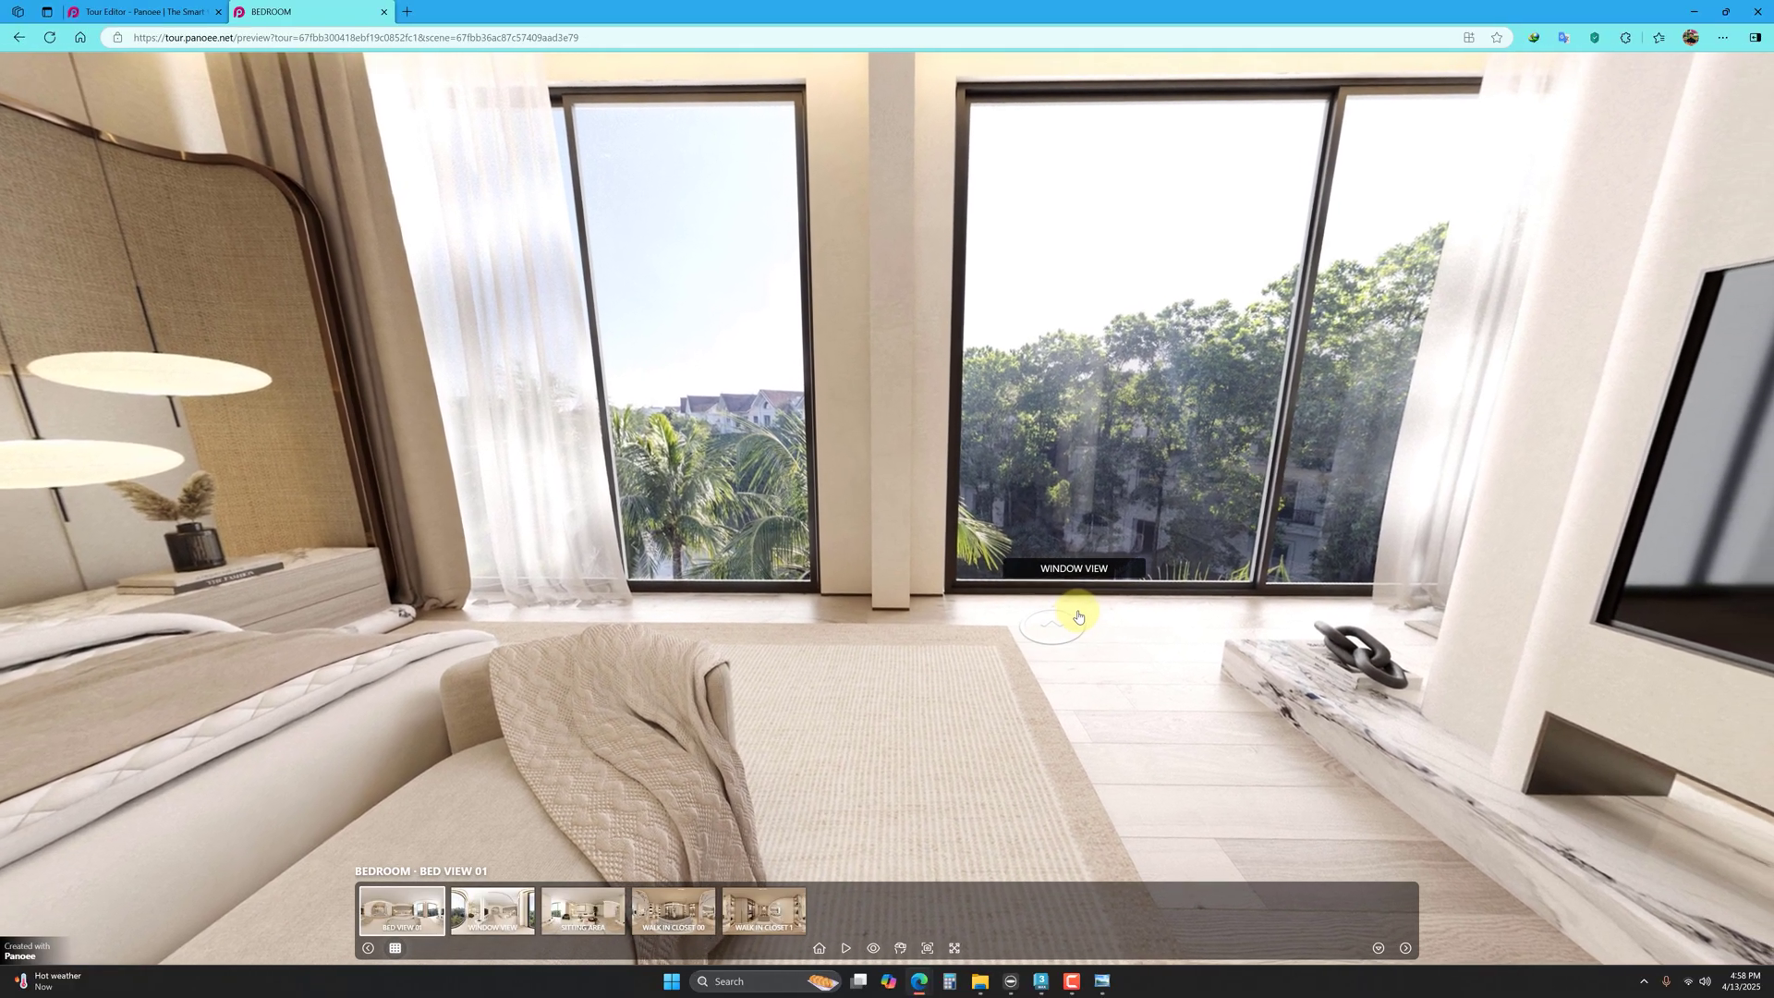
drag(840, 653, 1046, 606)
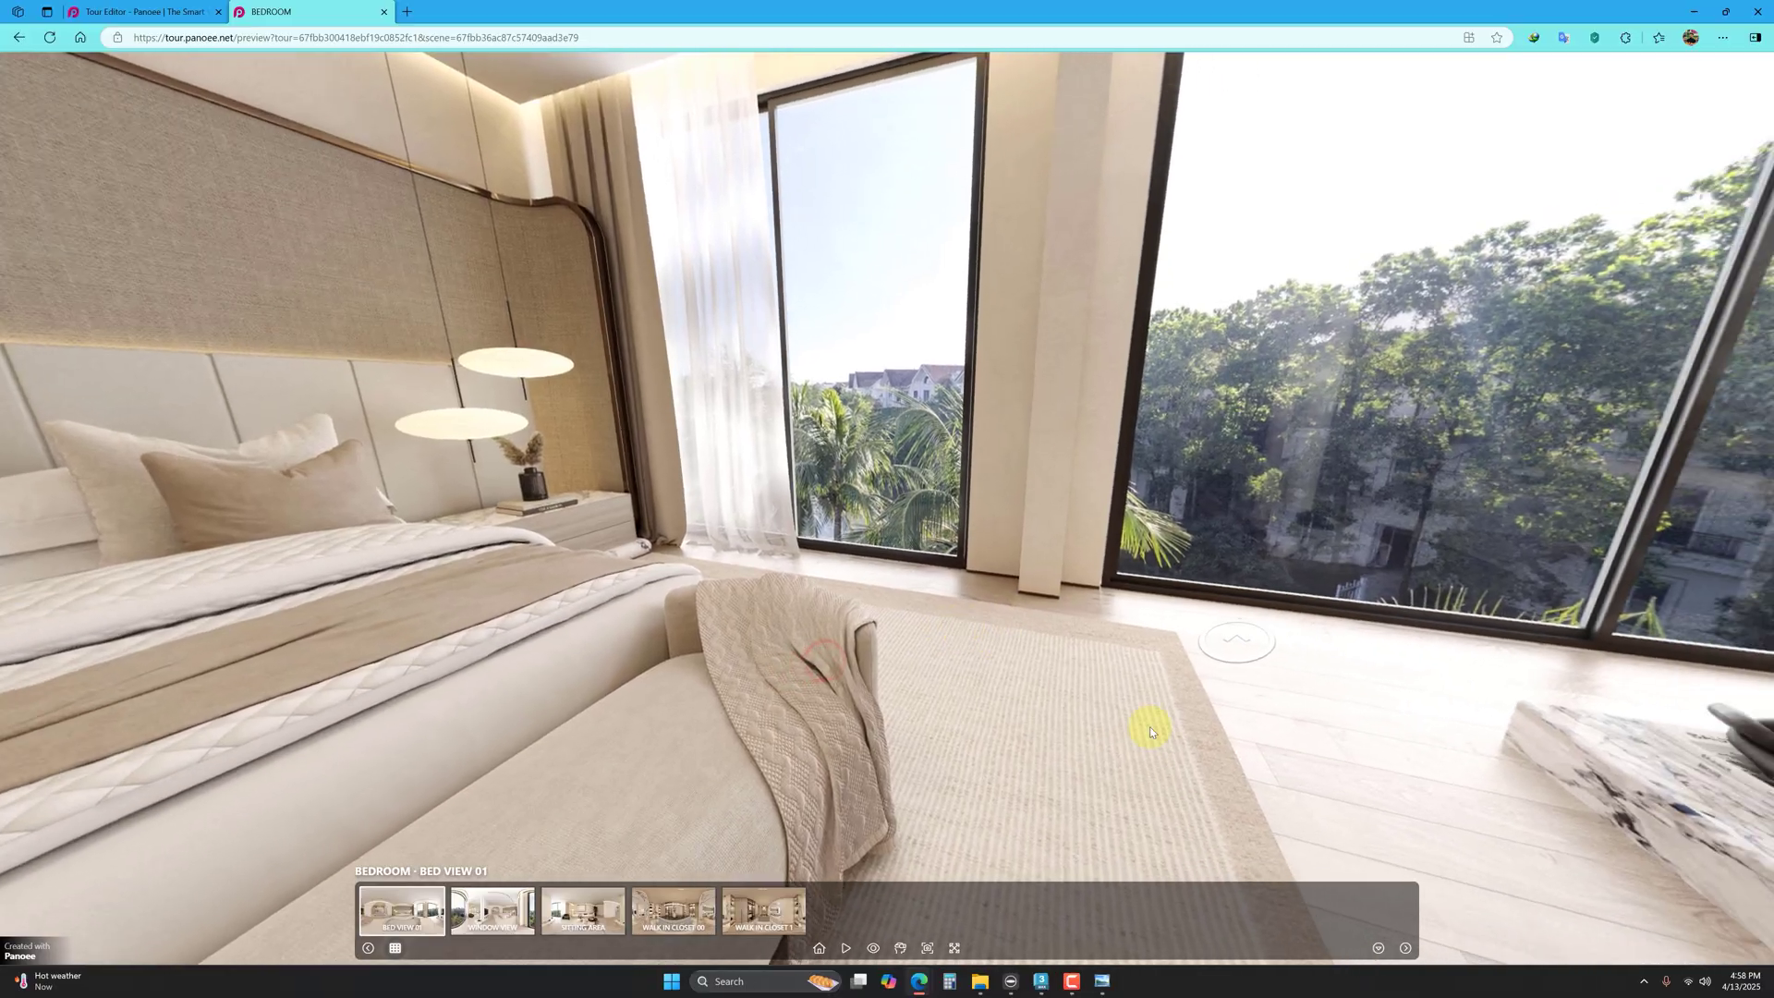
Step: Follow the floor hotspot by the window in the preview and look around the WINDOW VIEW scene
click(1233, 644)
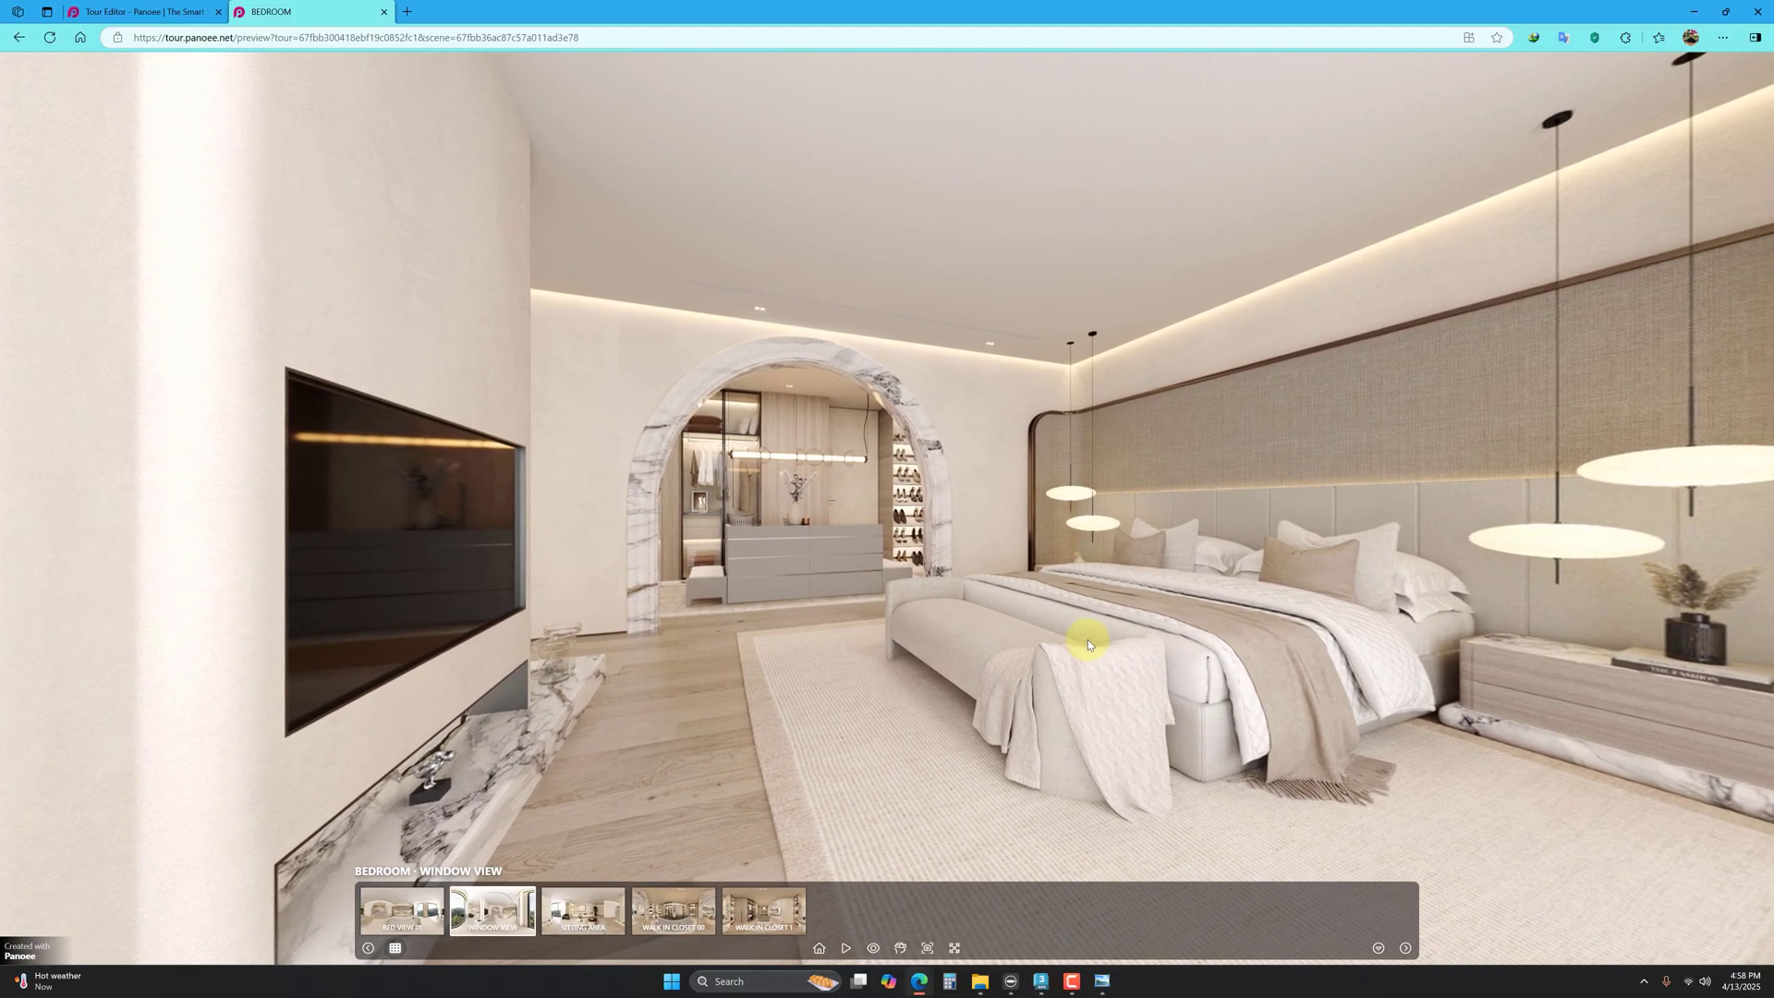
mouse_move(896, 670)
mouse_down()
mouse_move(1103, 411)
mouse_move(1524, 368)
mouse_move(650, 578)
mouse_up()
drag(1194, 446, 939, 543)
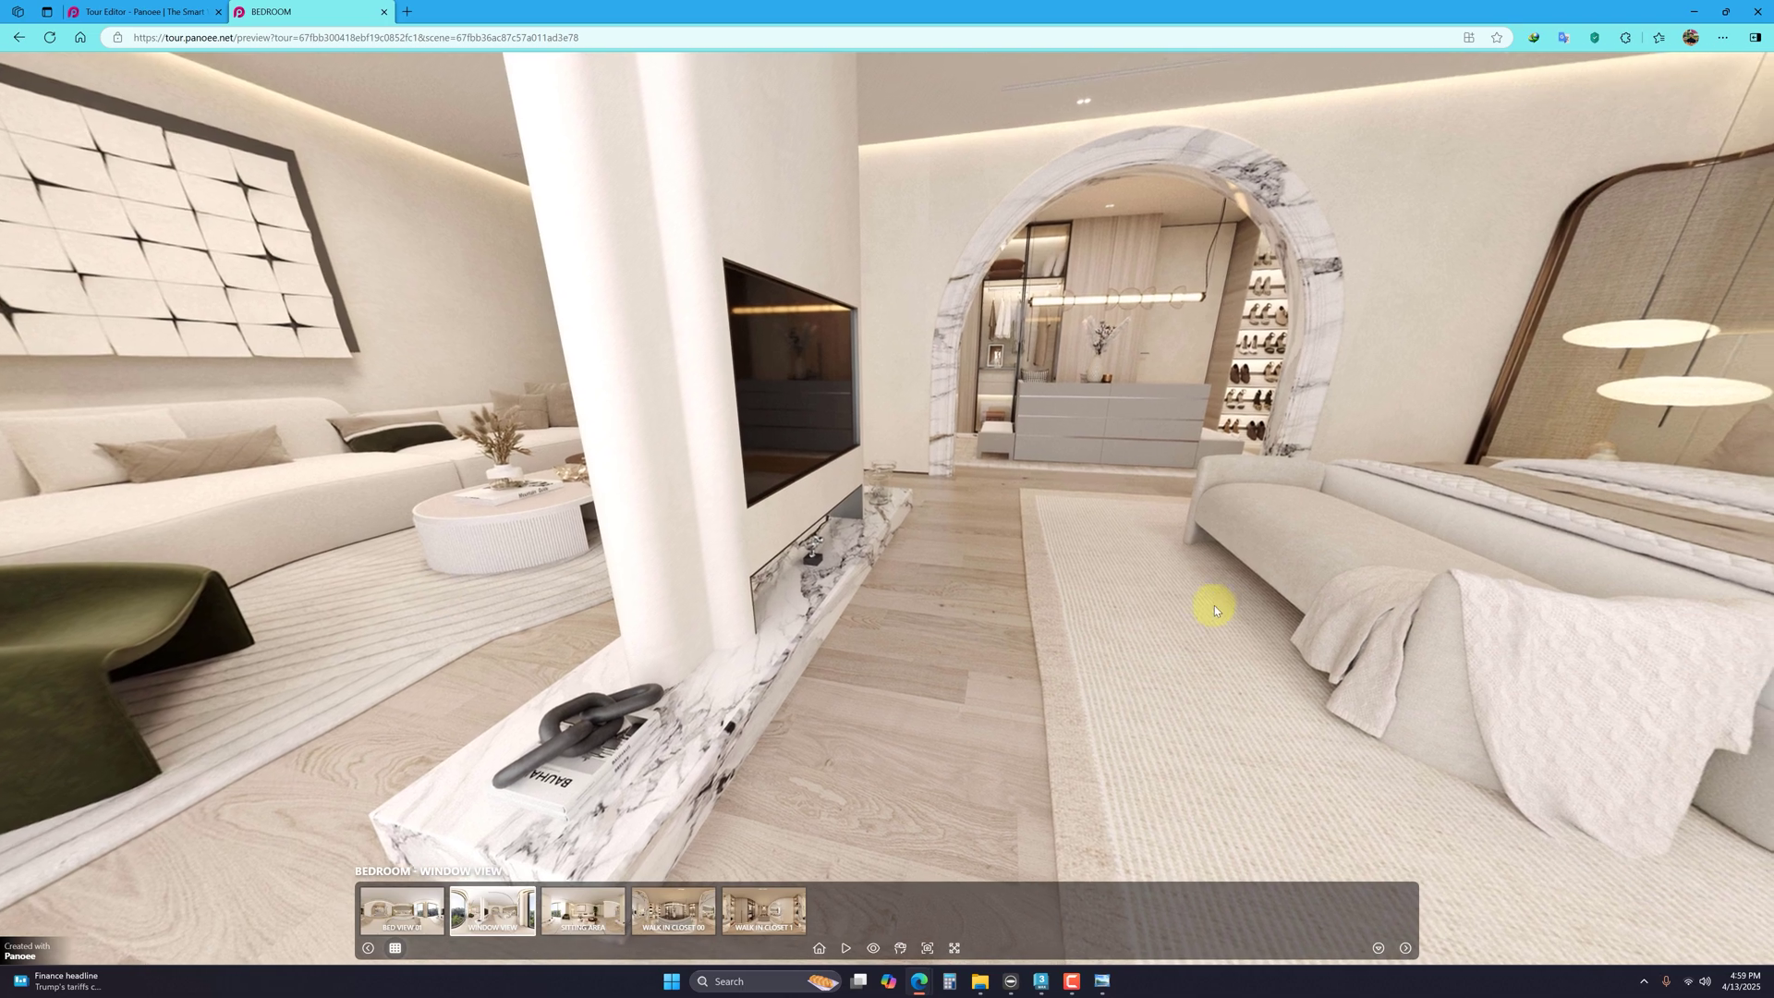
drag(1213, 610, 1010, 665)
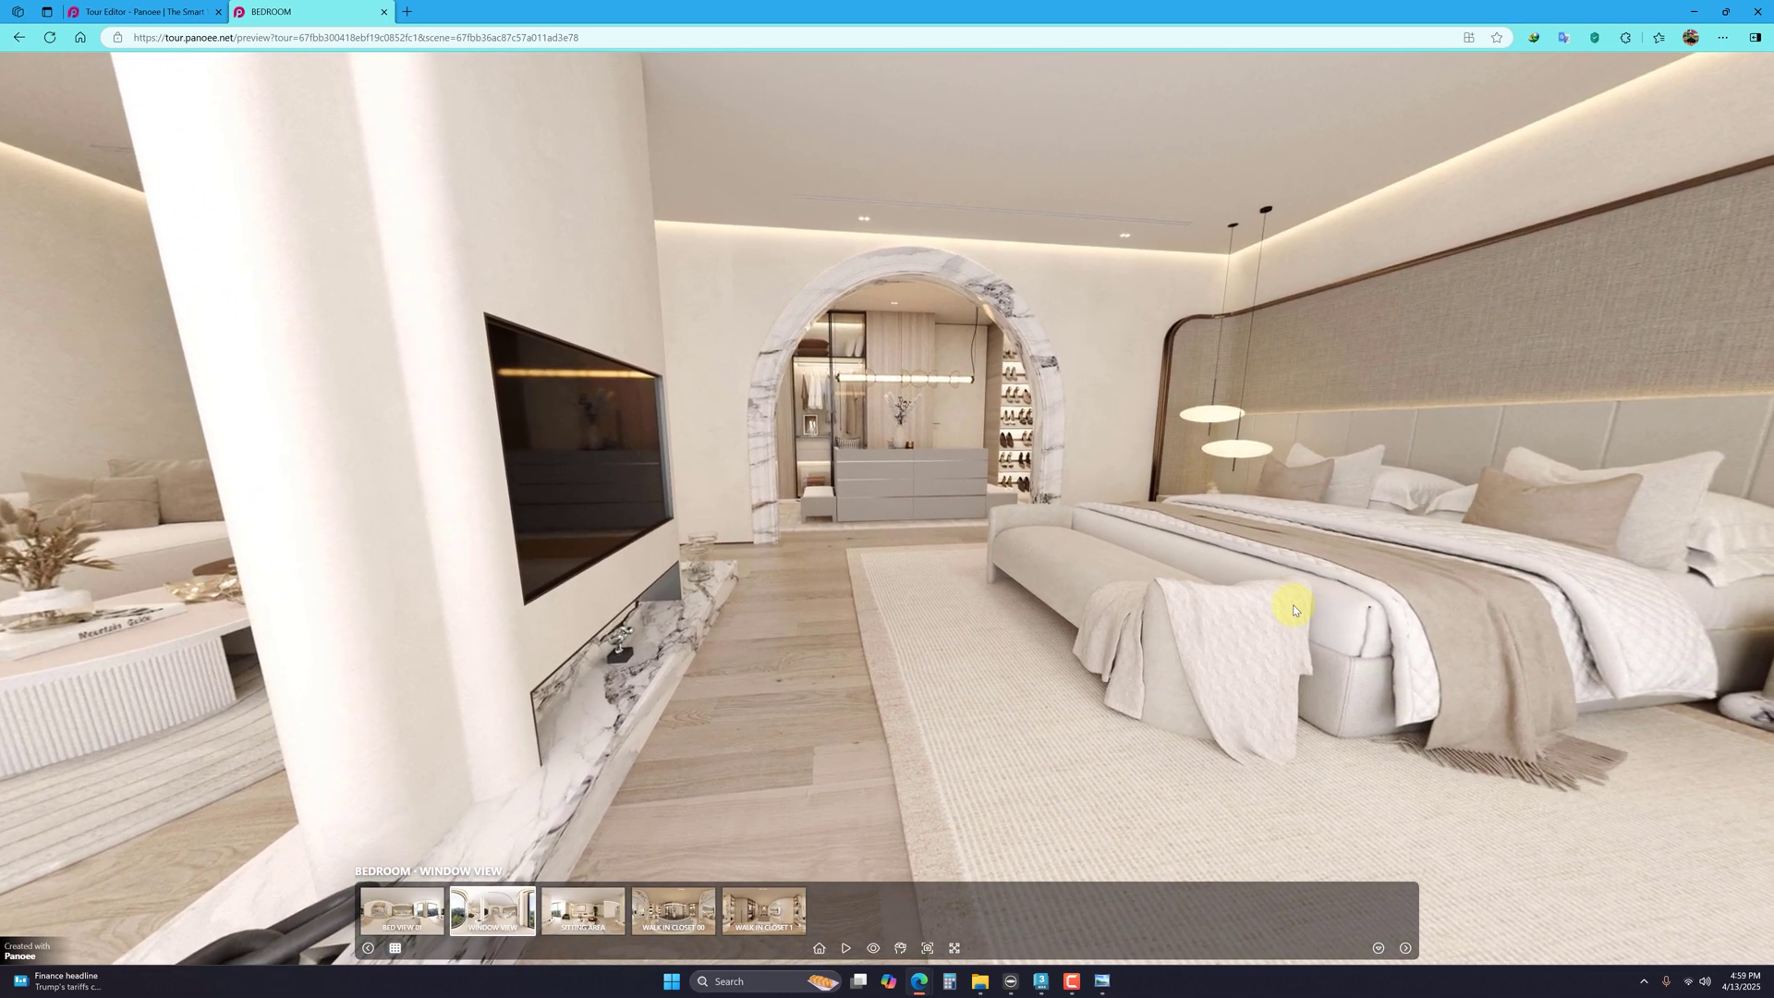
Step: Return to the tour editor and add a point hotspot on the floor at the walk-in closet archway in BED VIEW 01
click(124, 15)
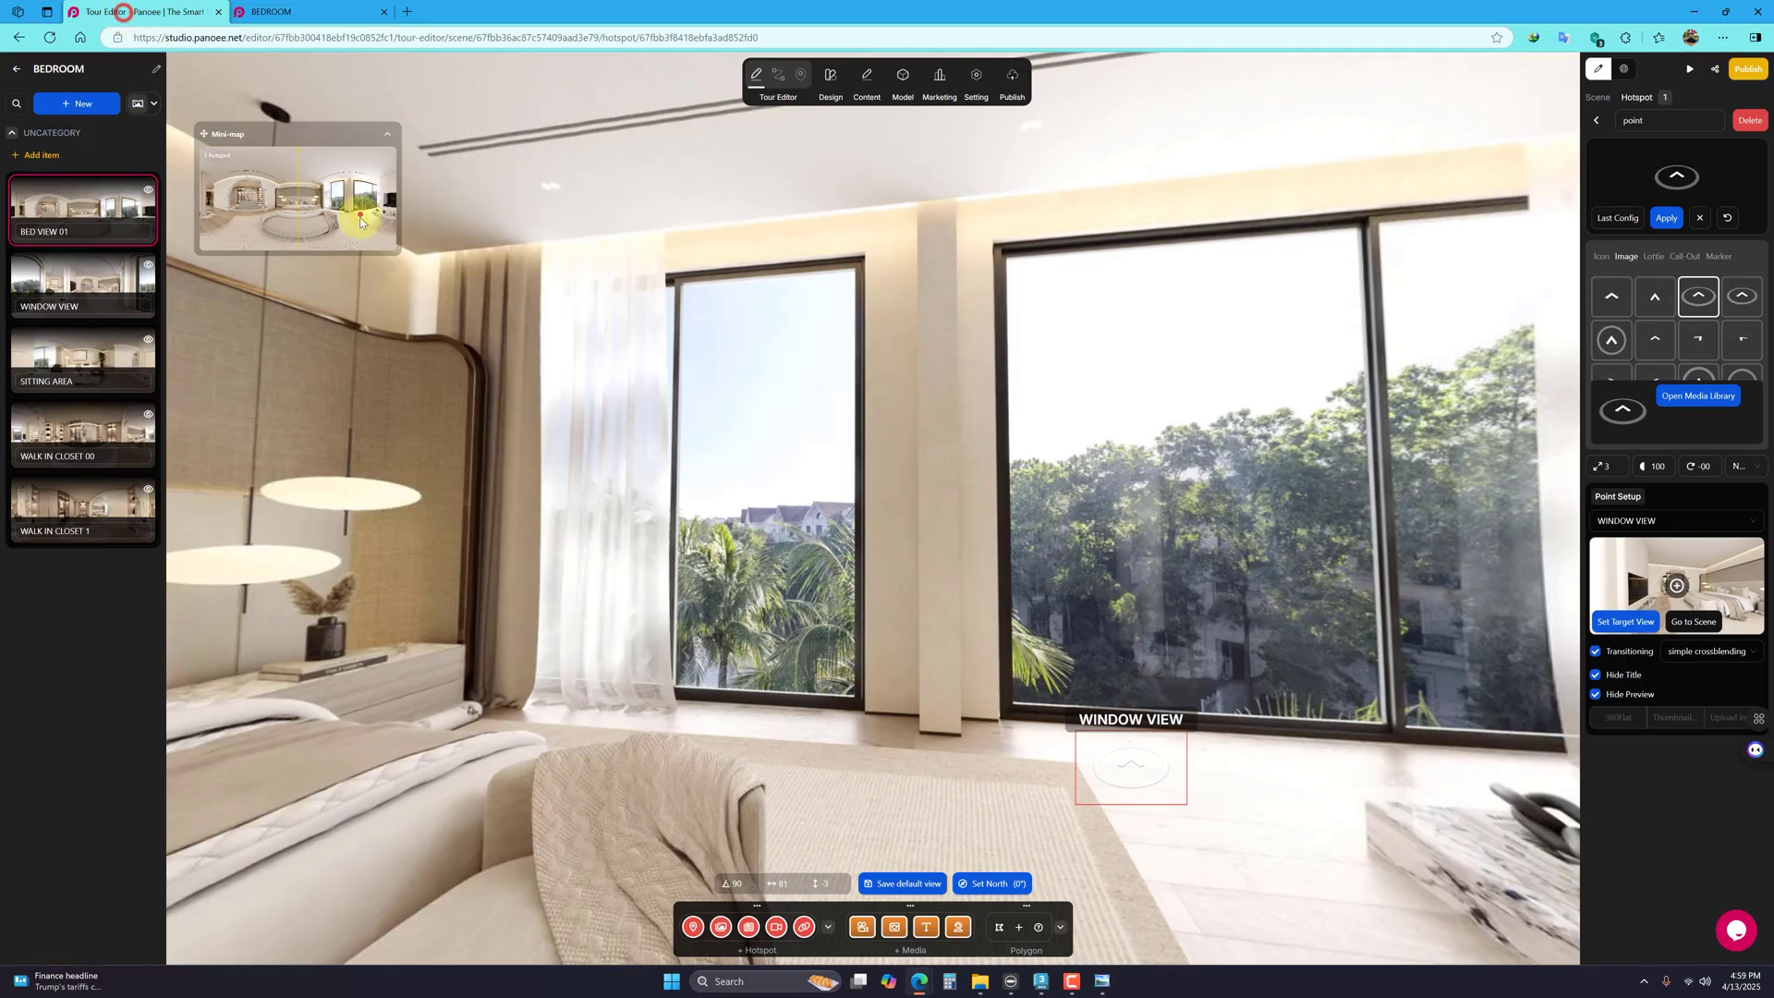
drag(1247, 590, 1079, 484)
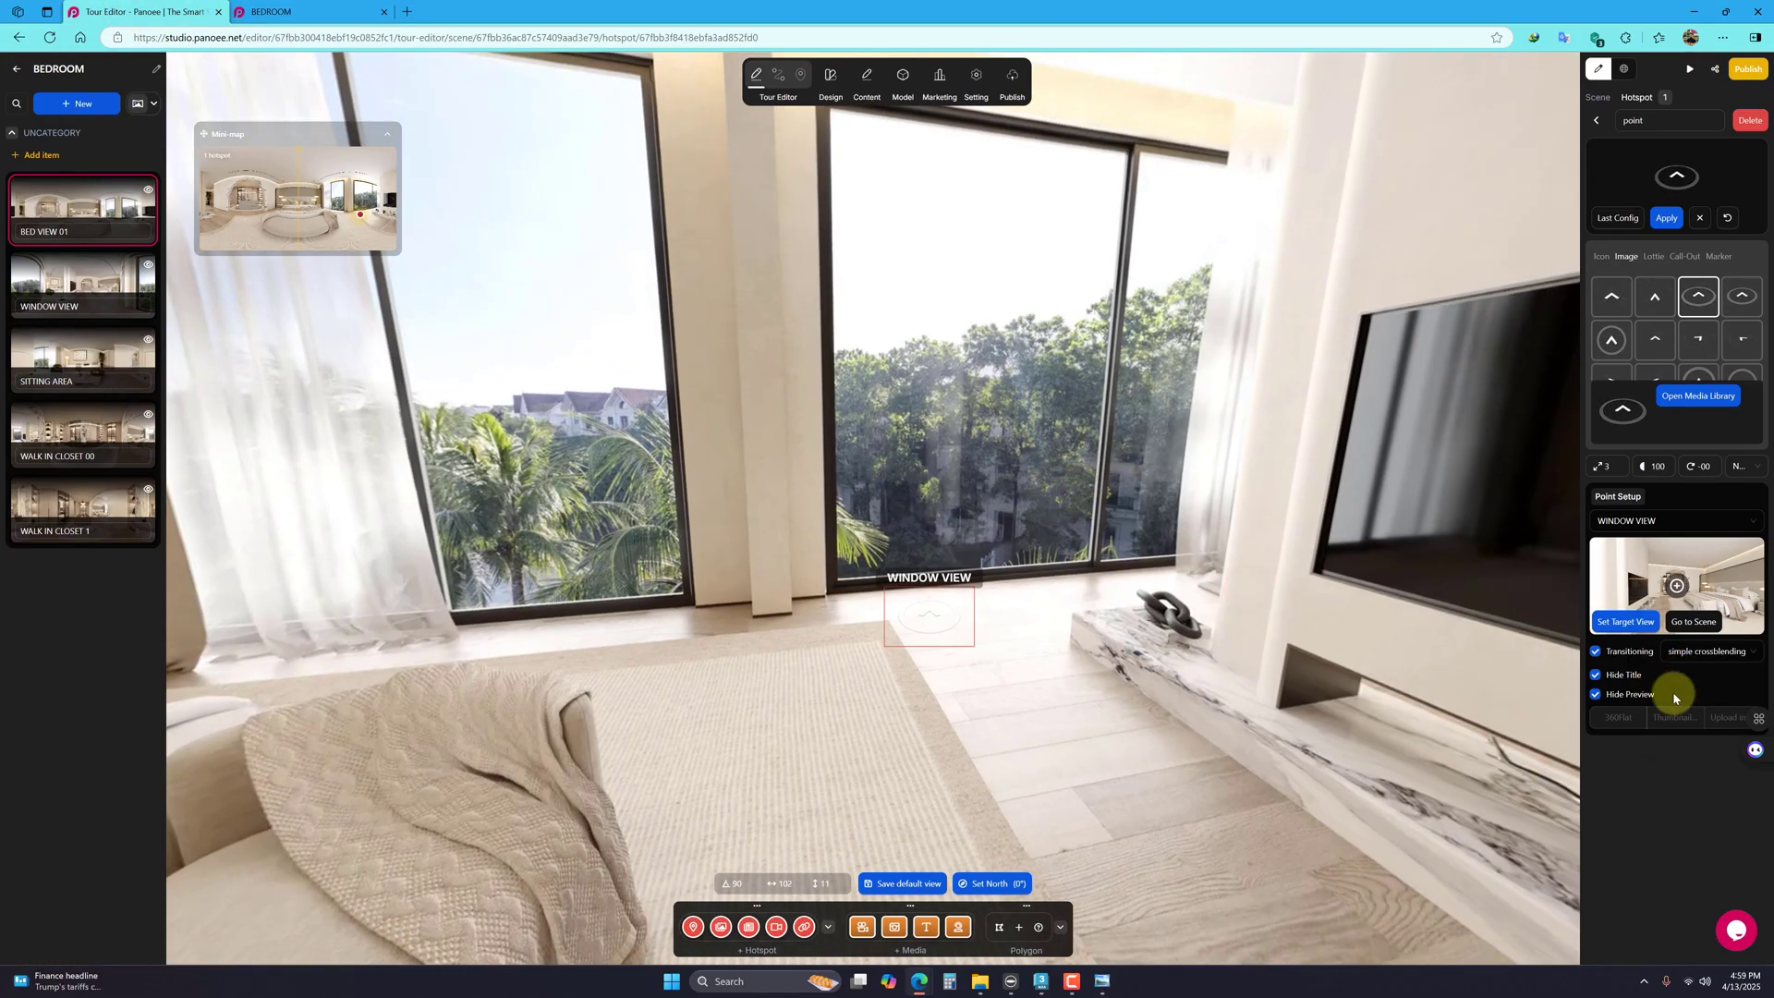
drag(1044, 598, 551, 575)
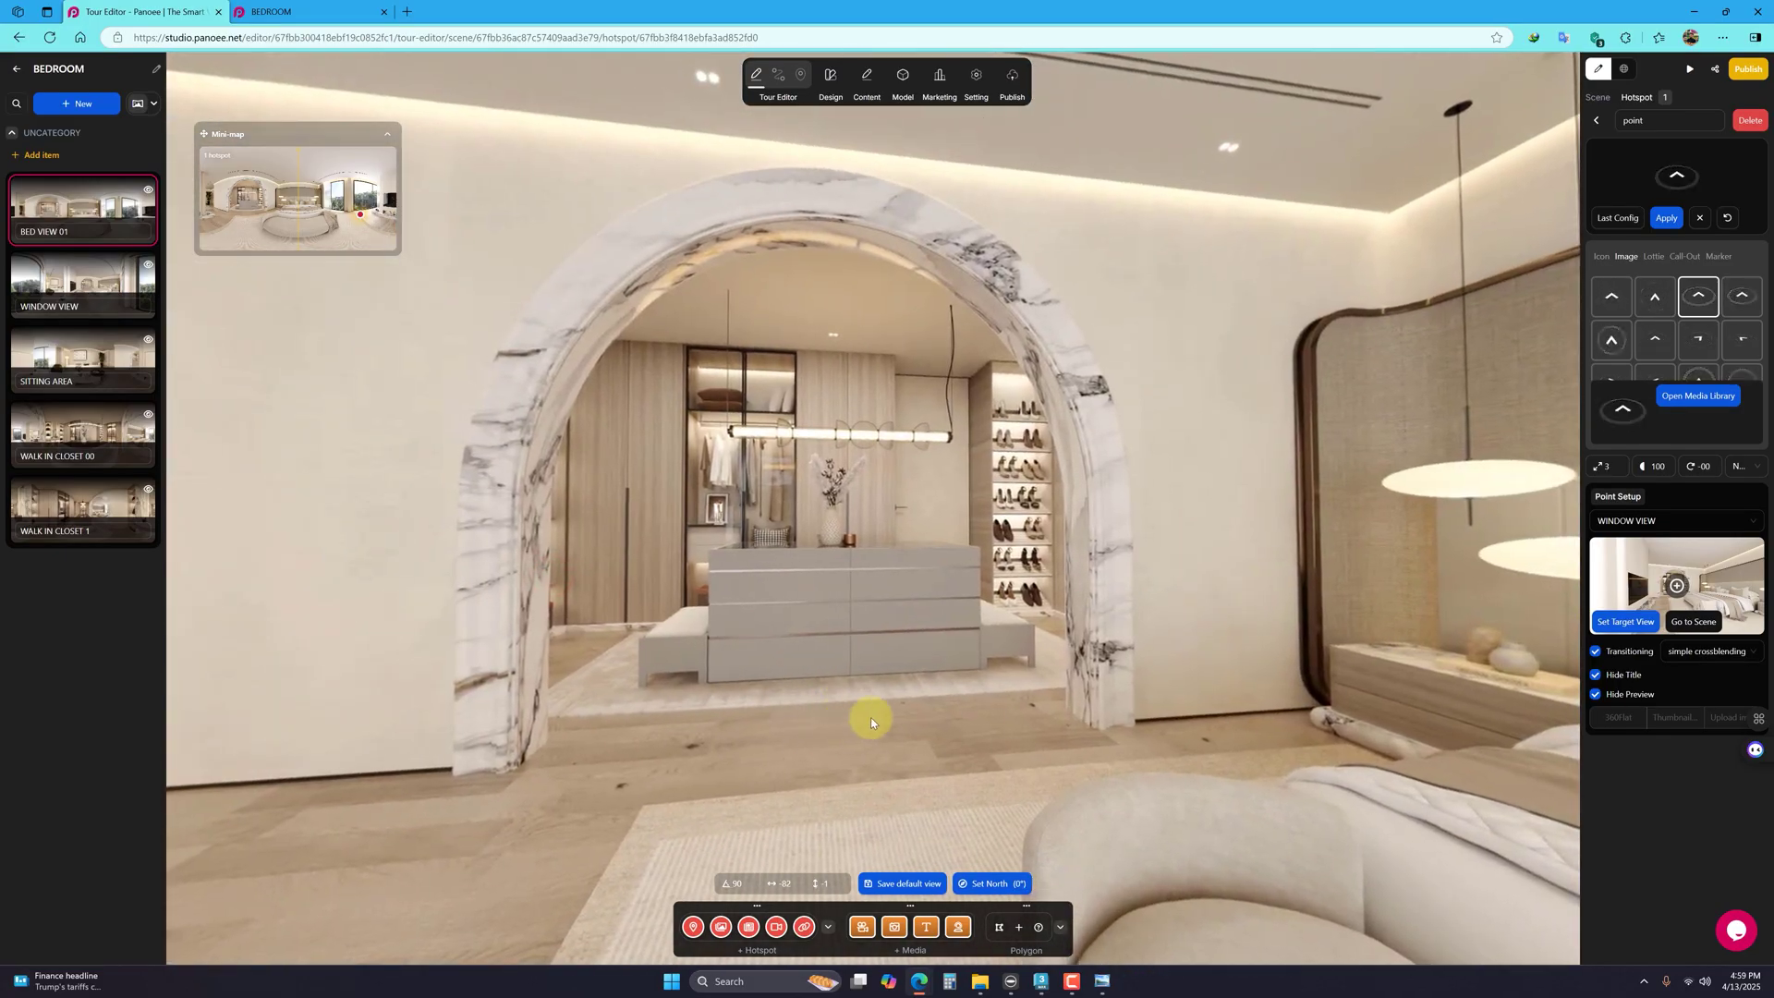
drag(858, 714, 891, 651)
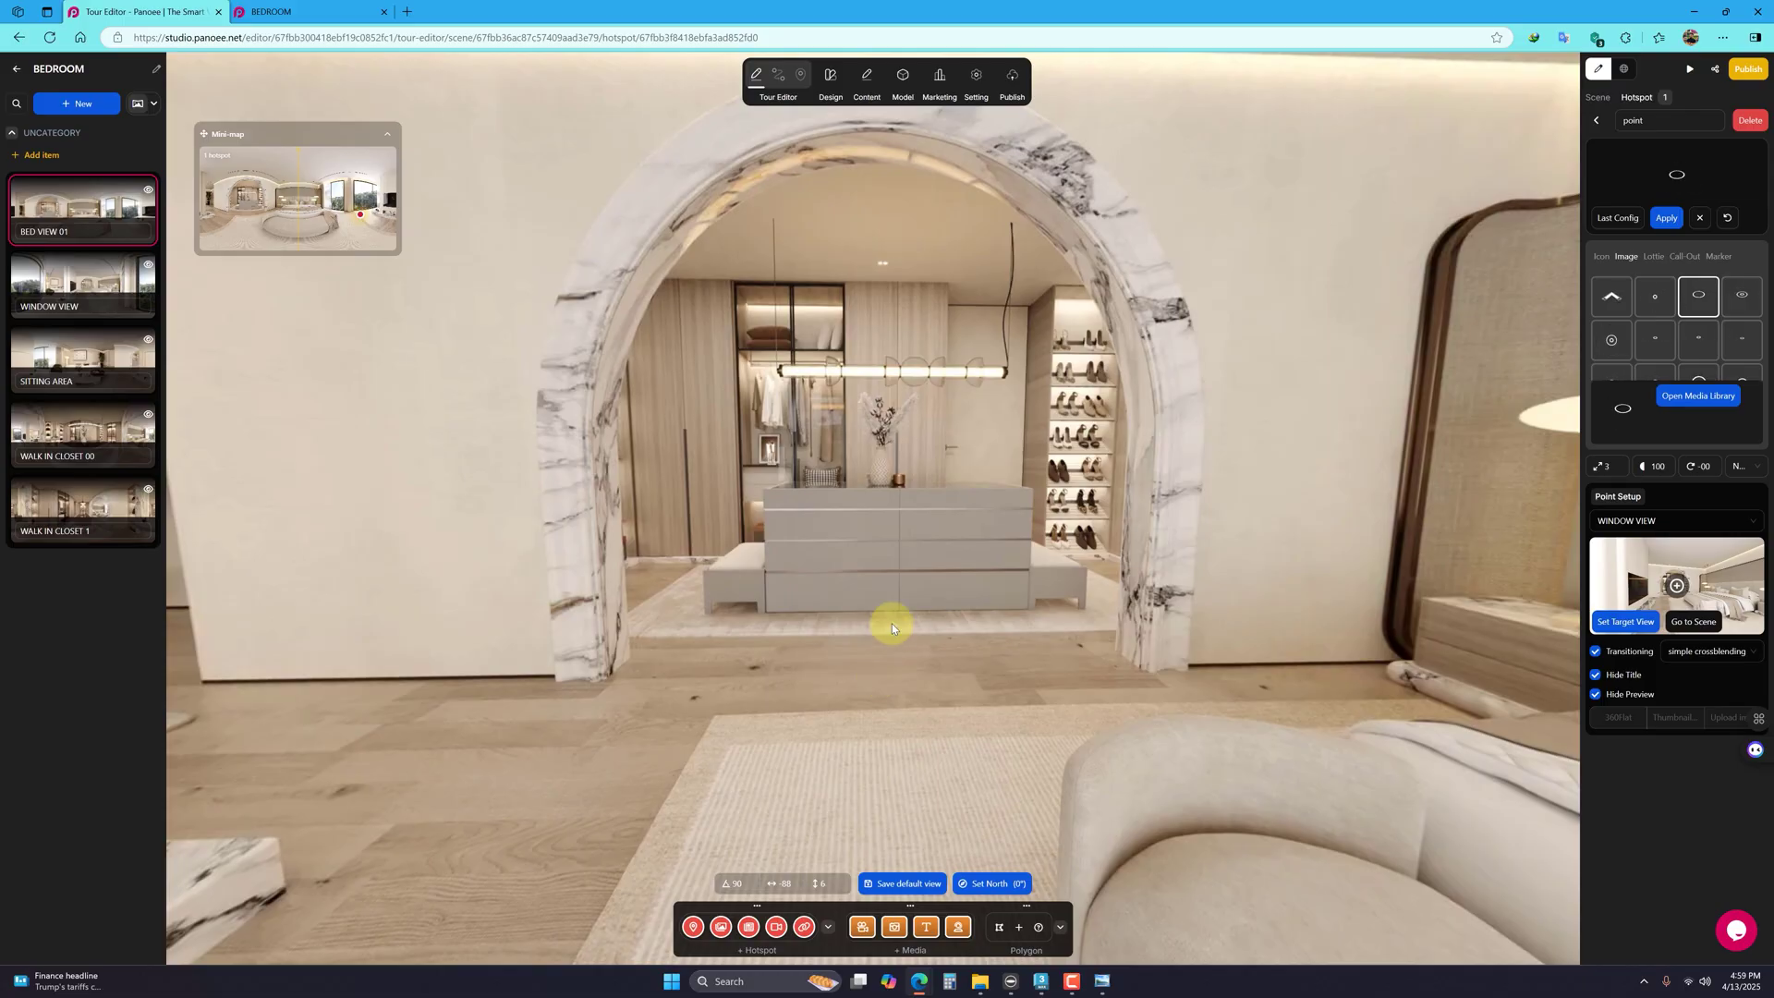
click(693, 928)
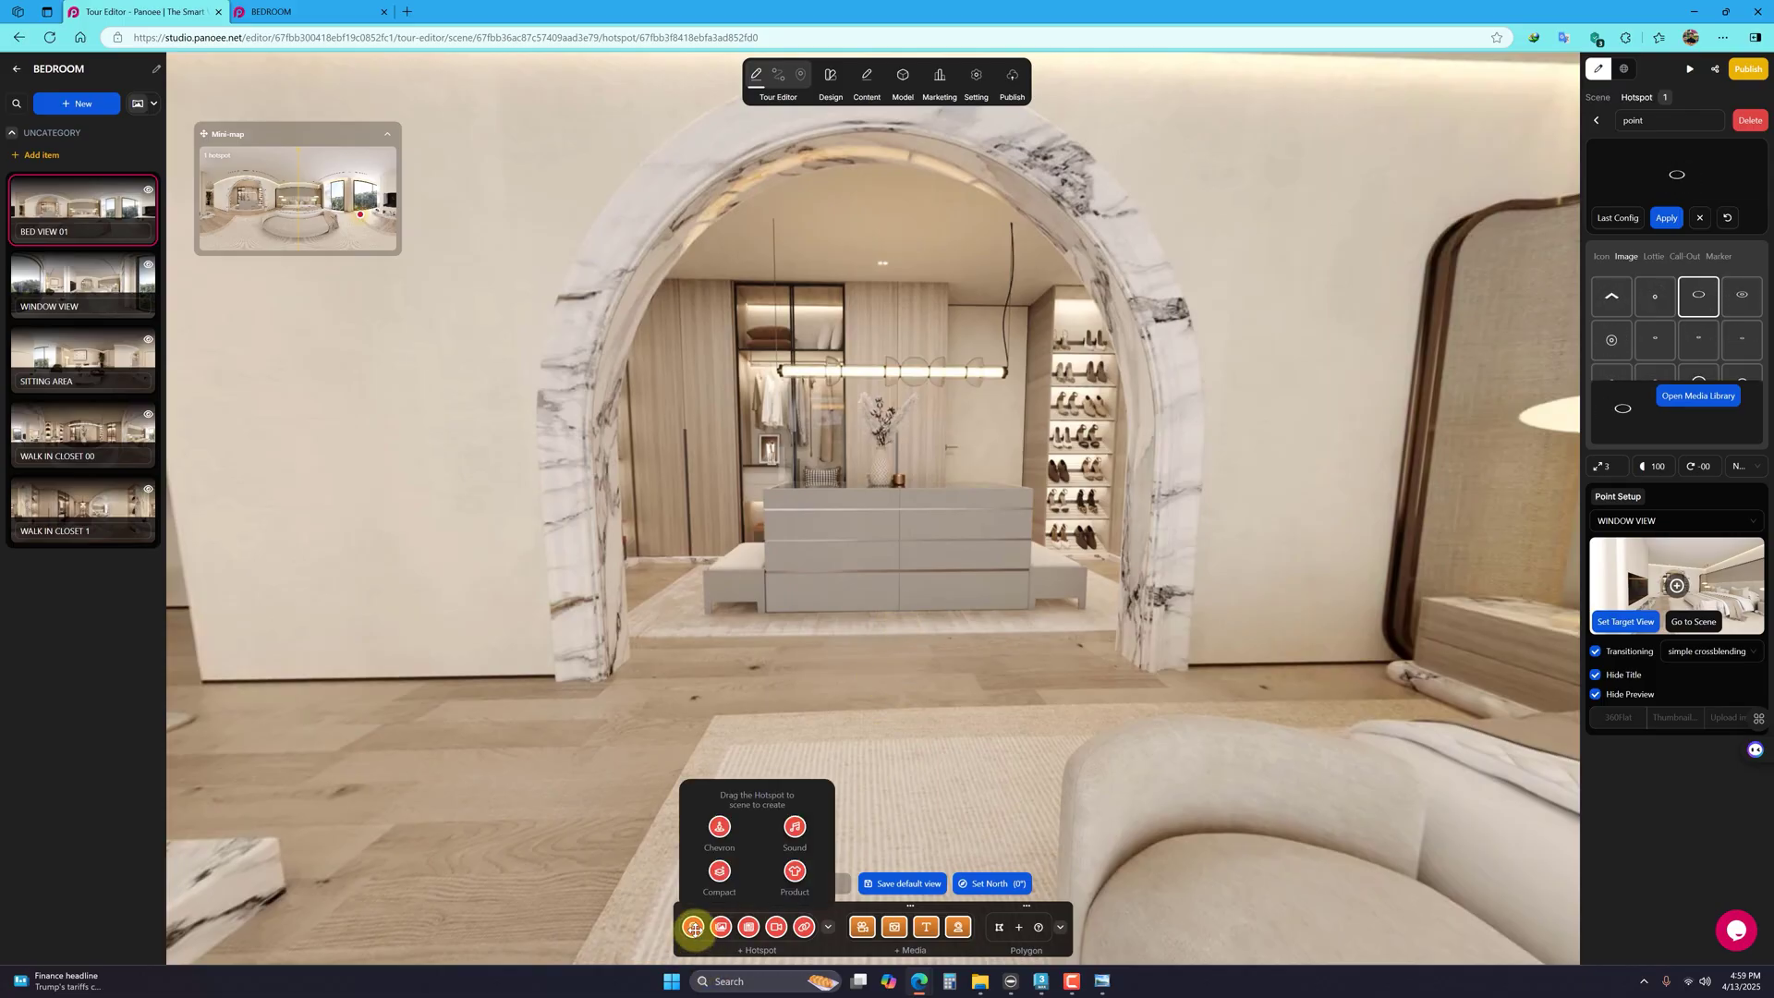
drag(693, 928, 894, 638)
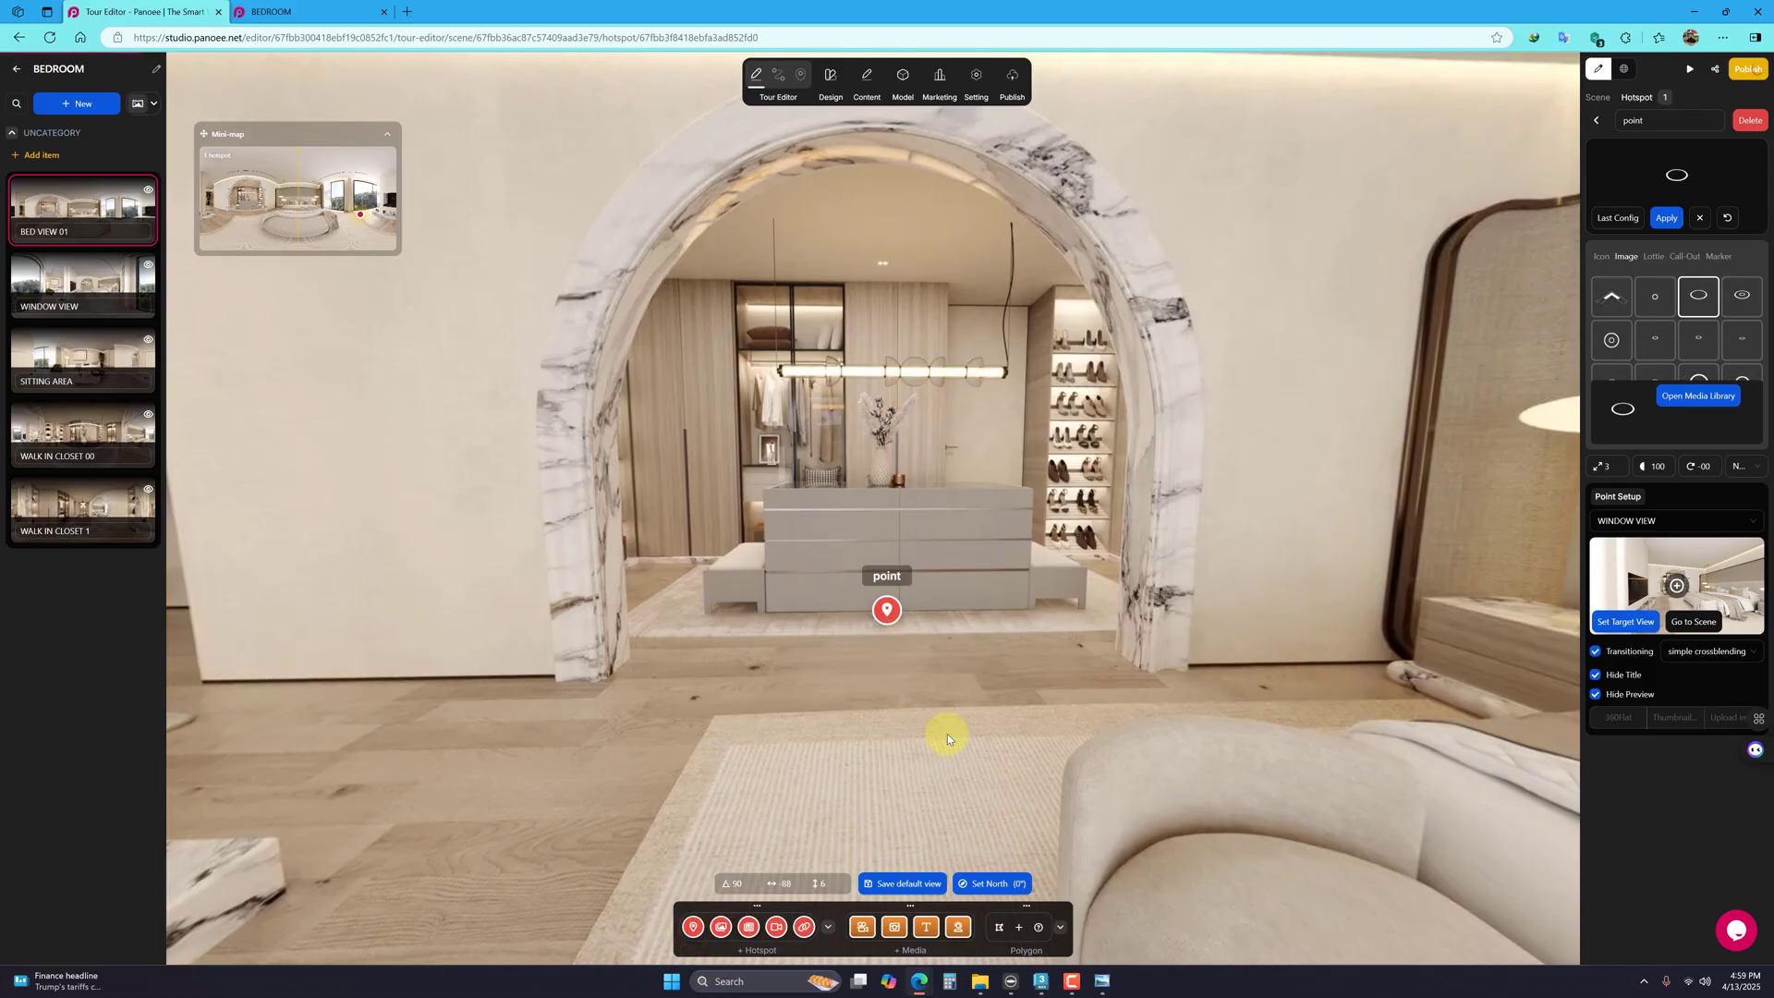
click(892, 636)
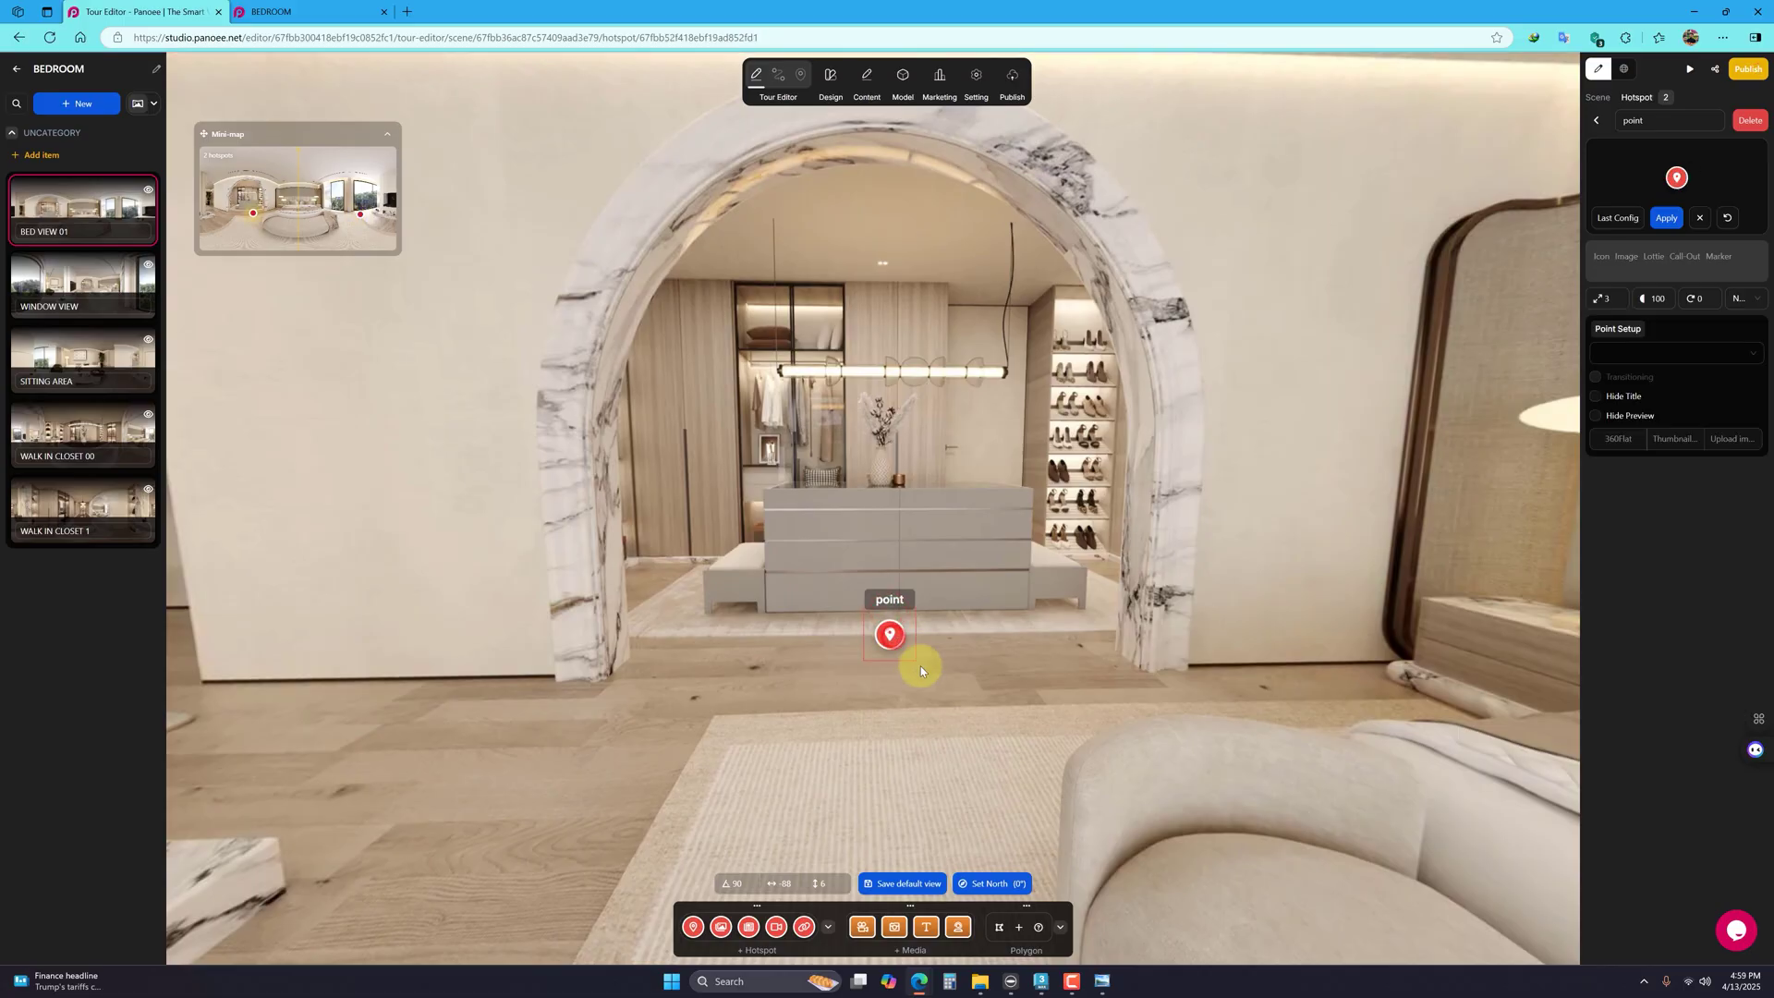
Step: Apply the last hotspot configuration to the archway hotspot and reposition it on the floor just in front of the closet rug
click(1629, 257)
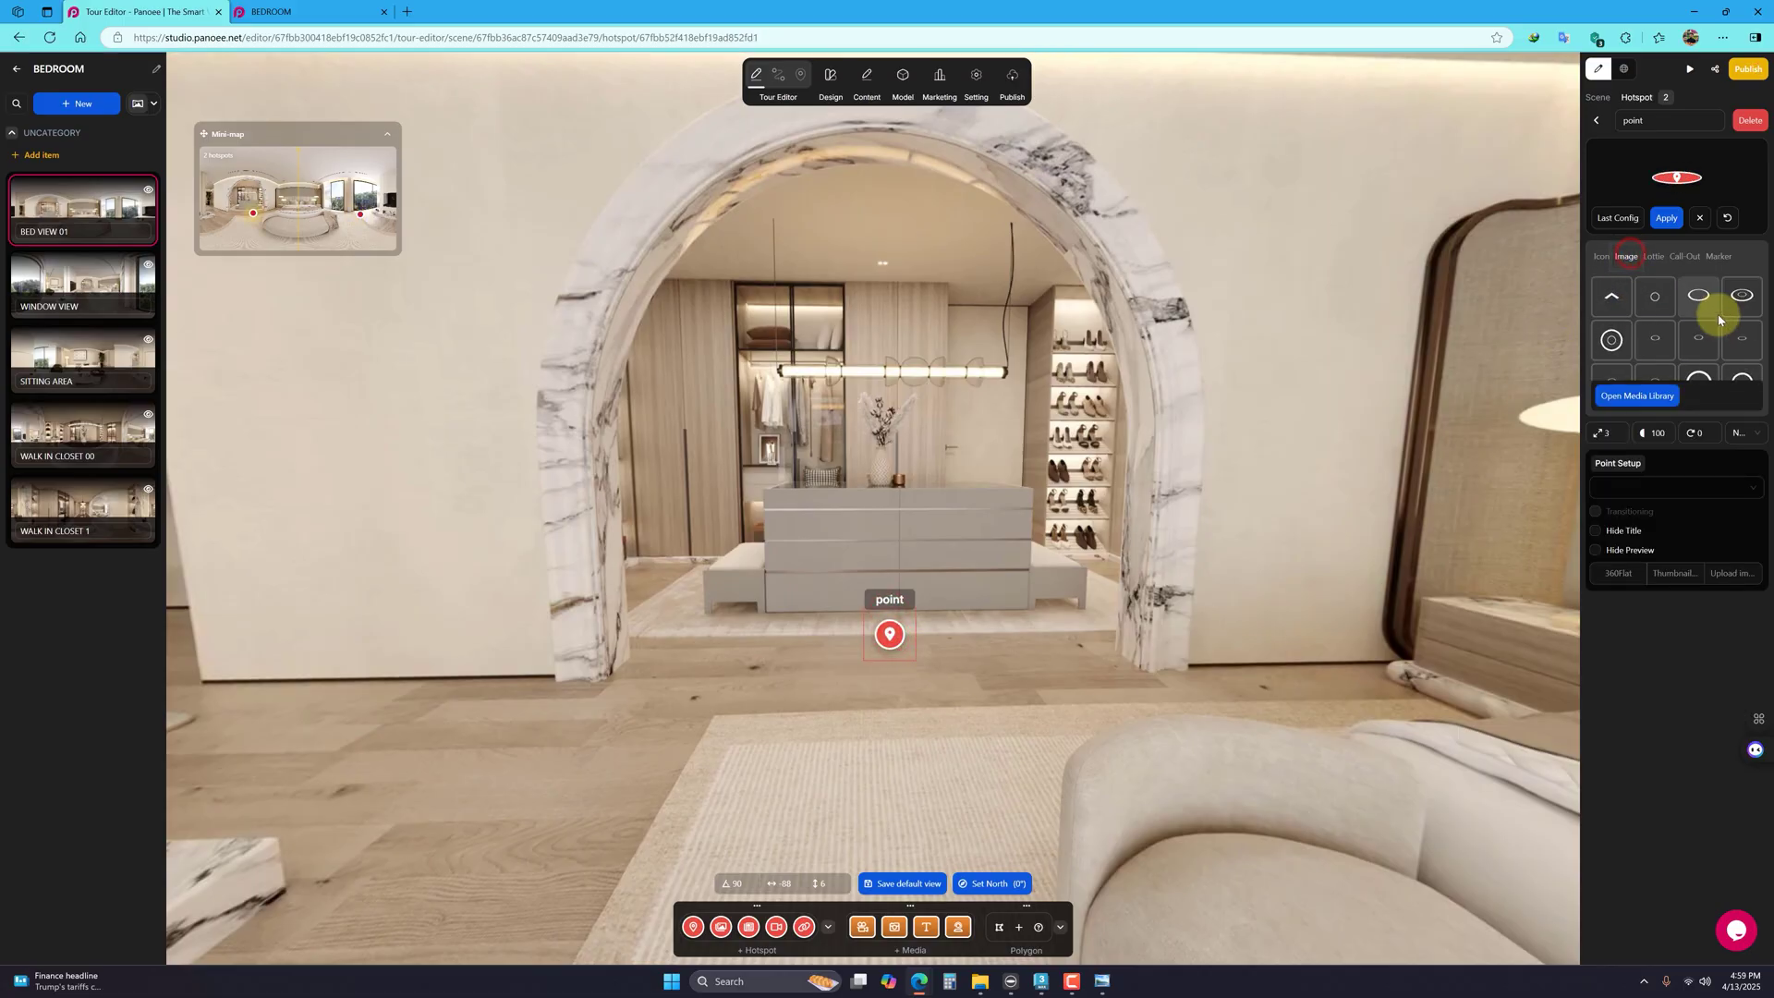
drag(577, 718, 903, 697)
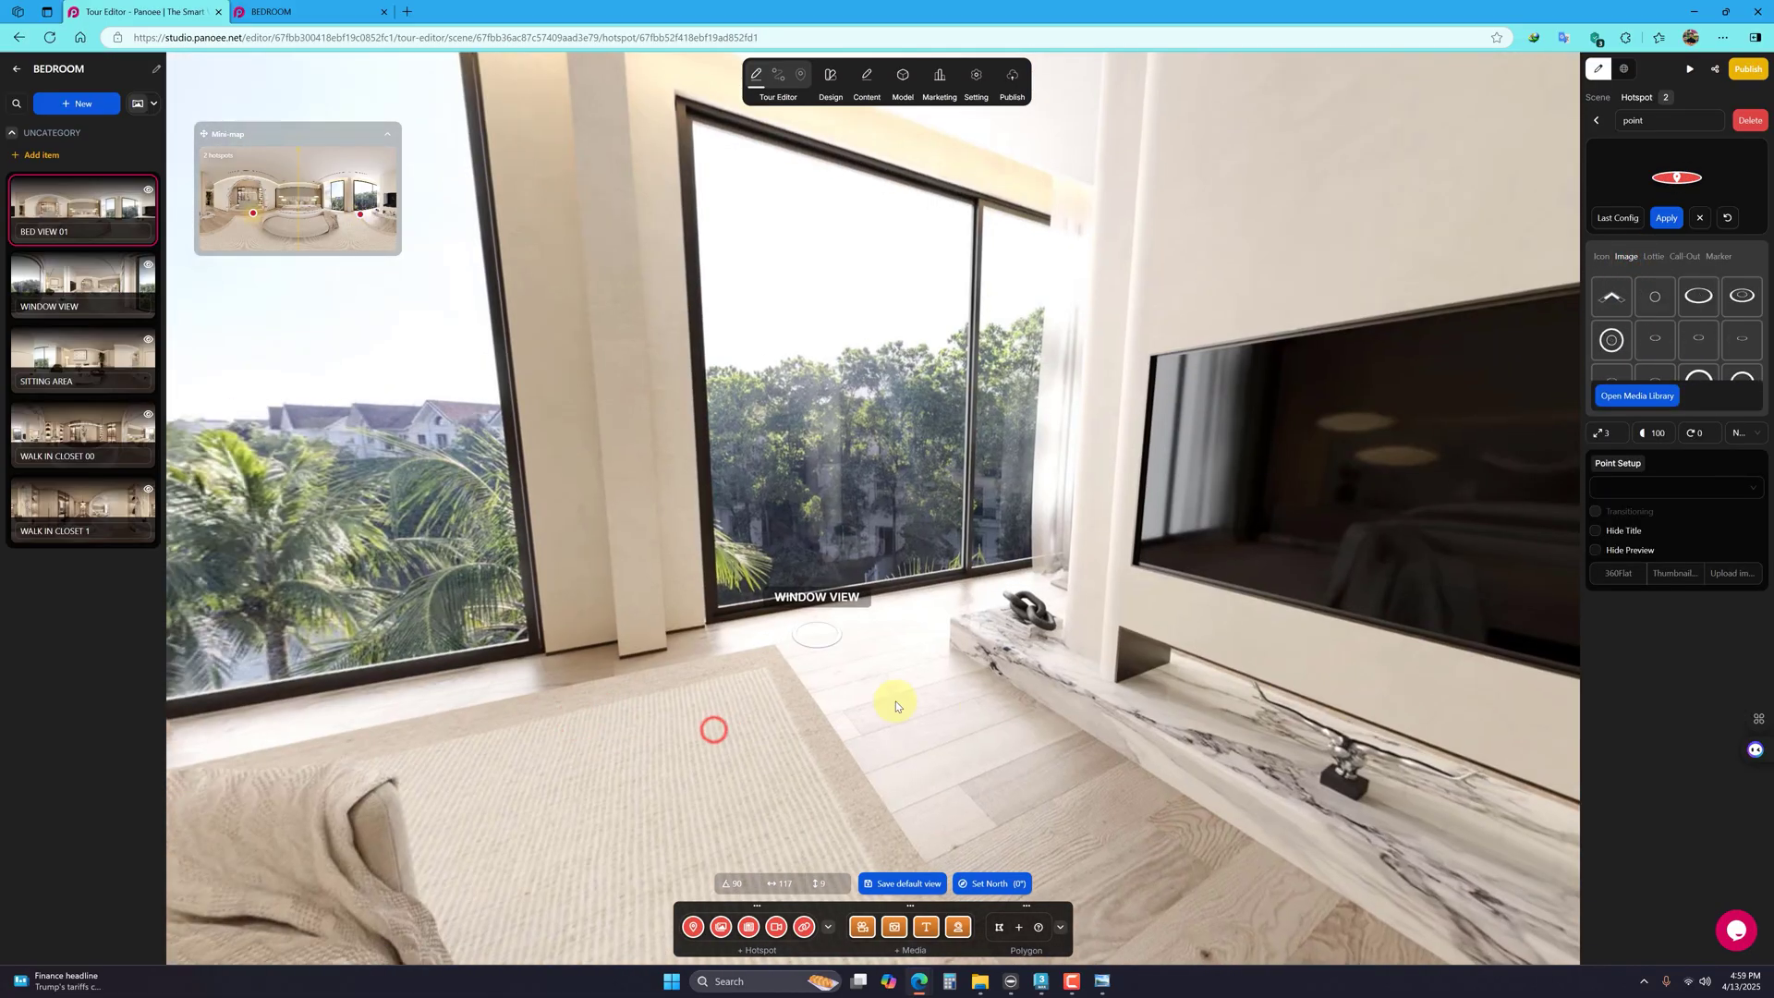
drag(1311, 595, 1039, 563)
drag(918, 697, 928, 691)
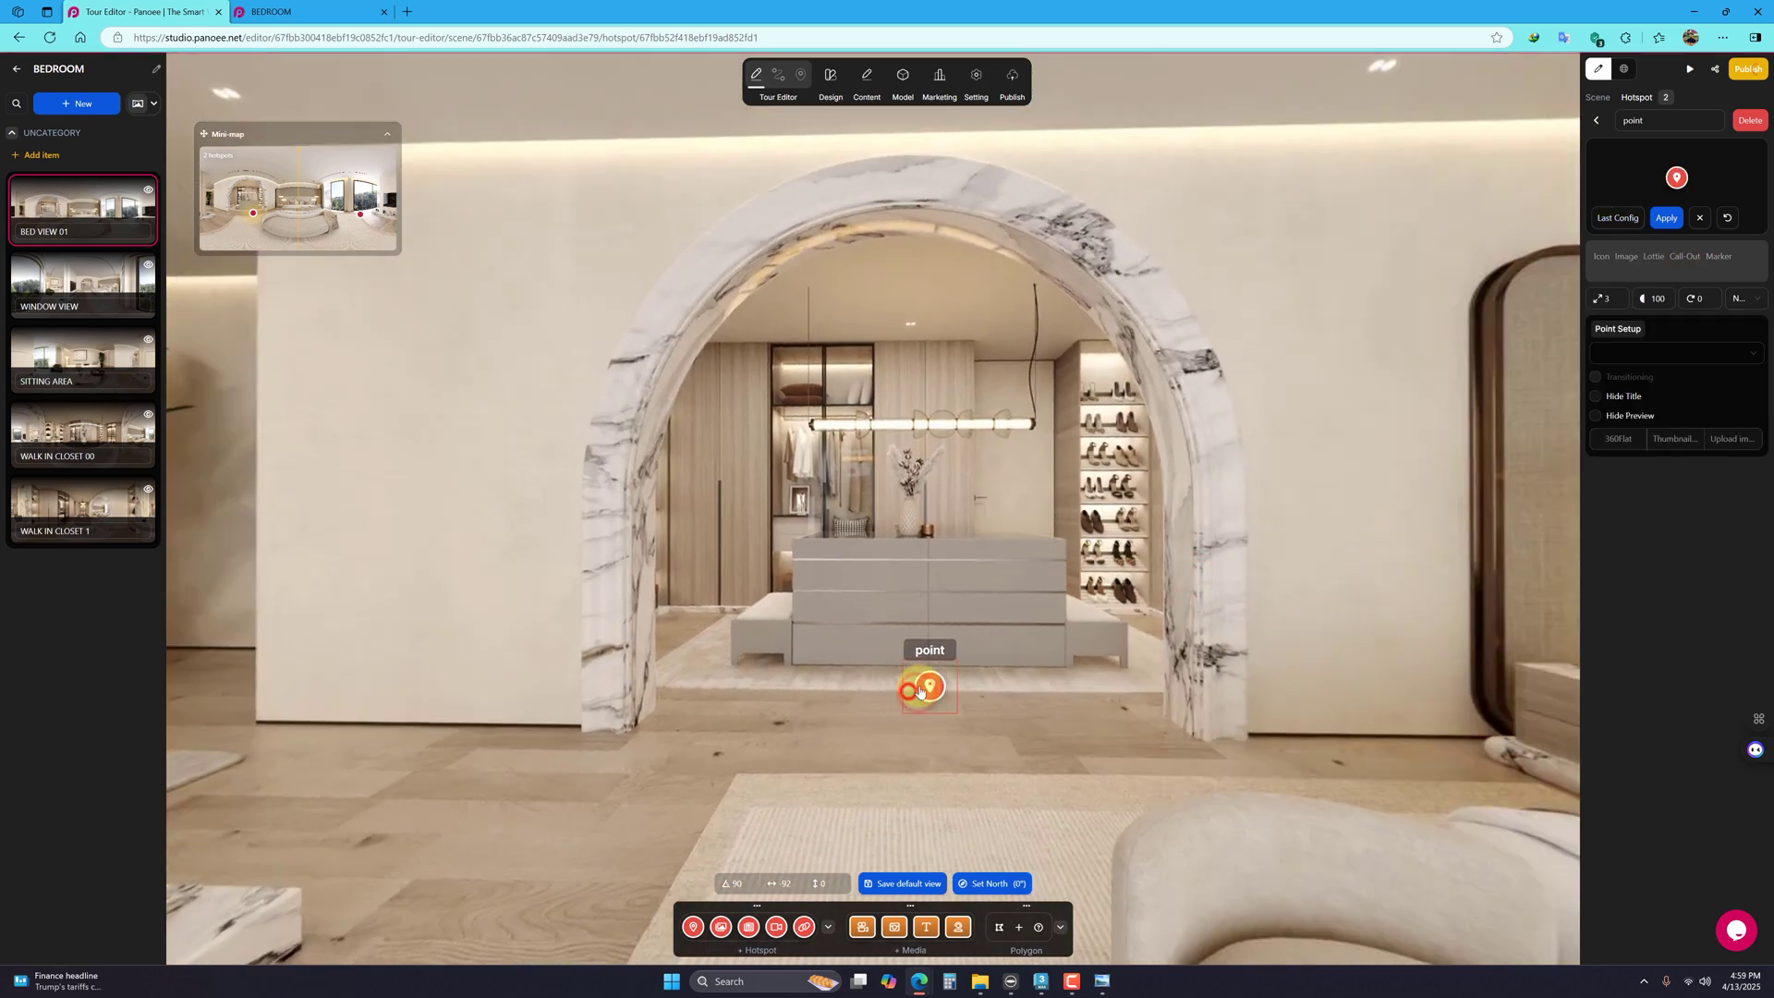
click(1619, 219)
click(1666, 218)
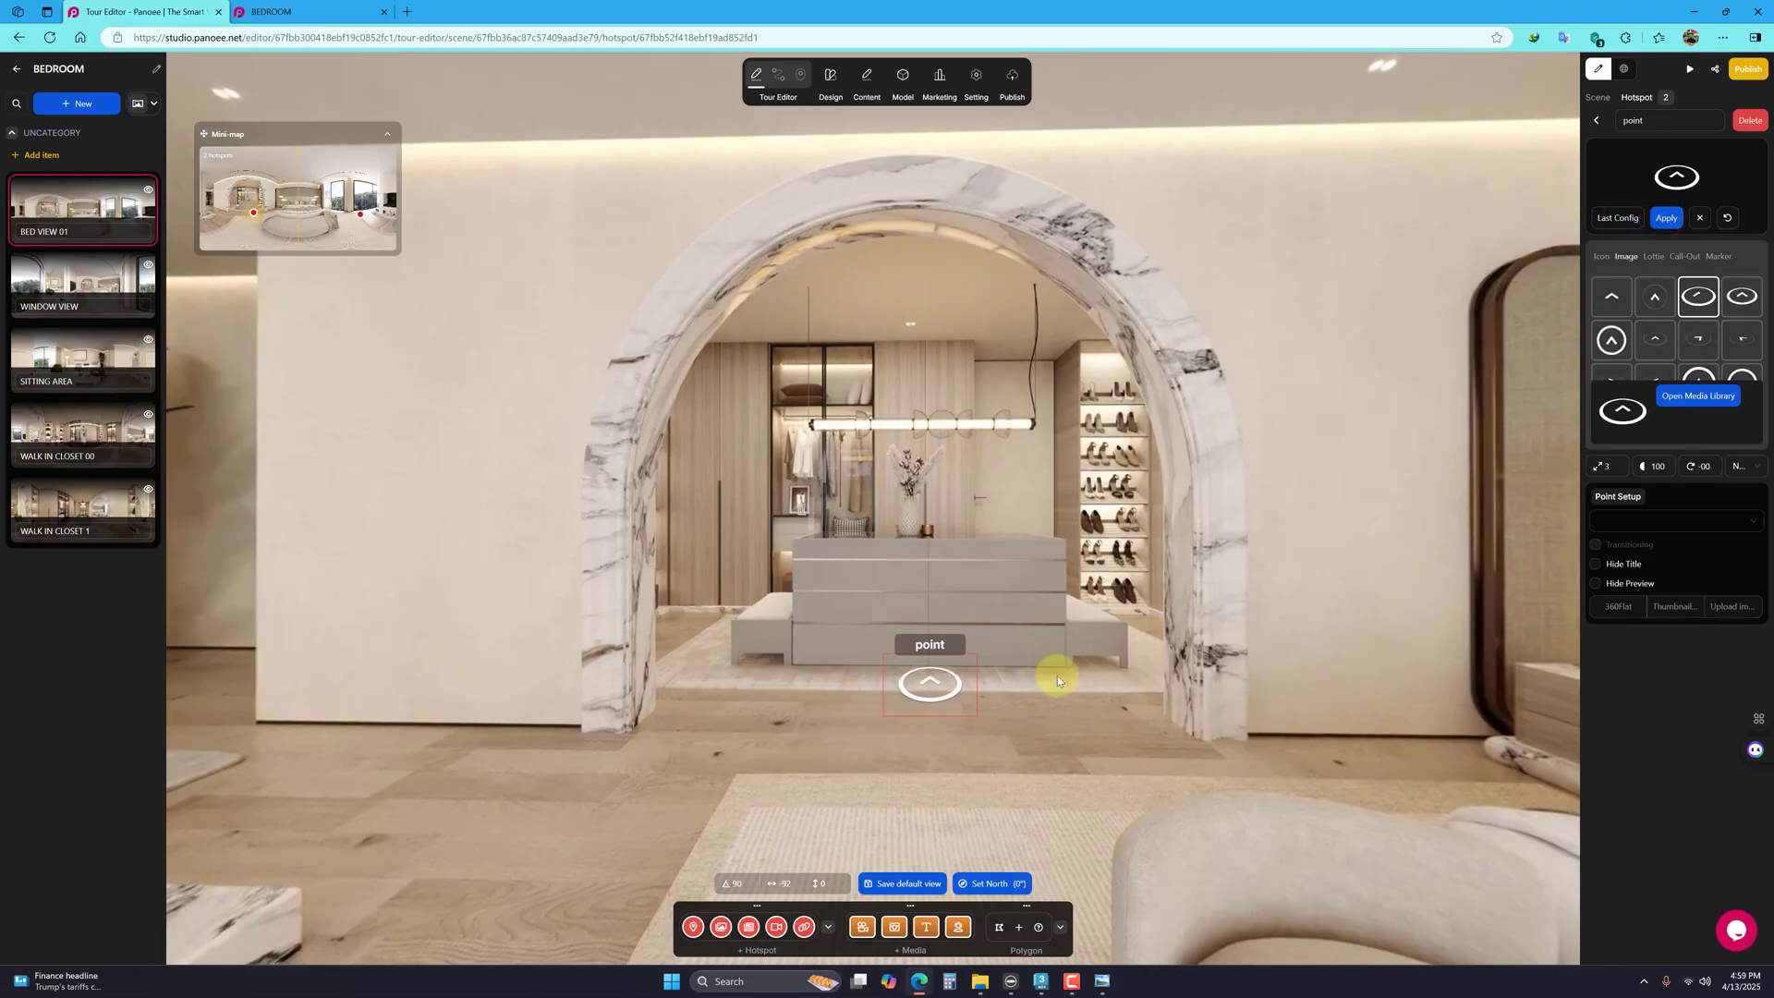
drag(1057, 681, 1044, 649)
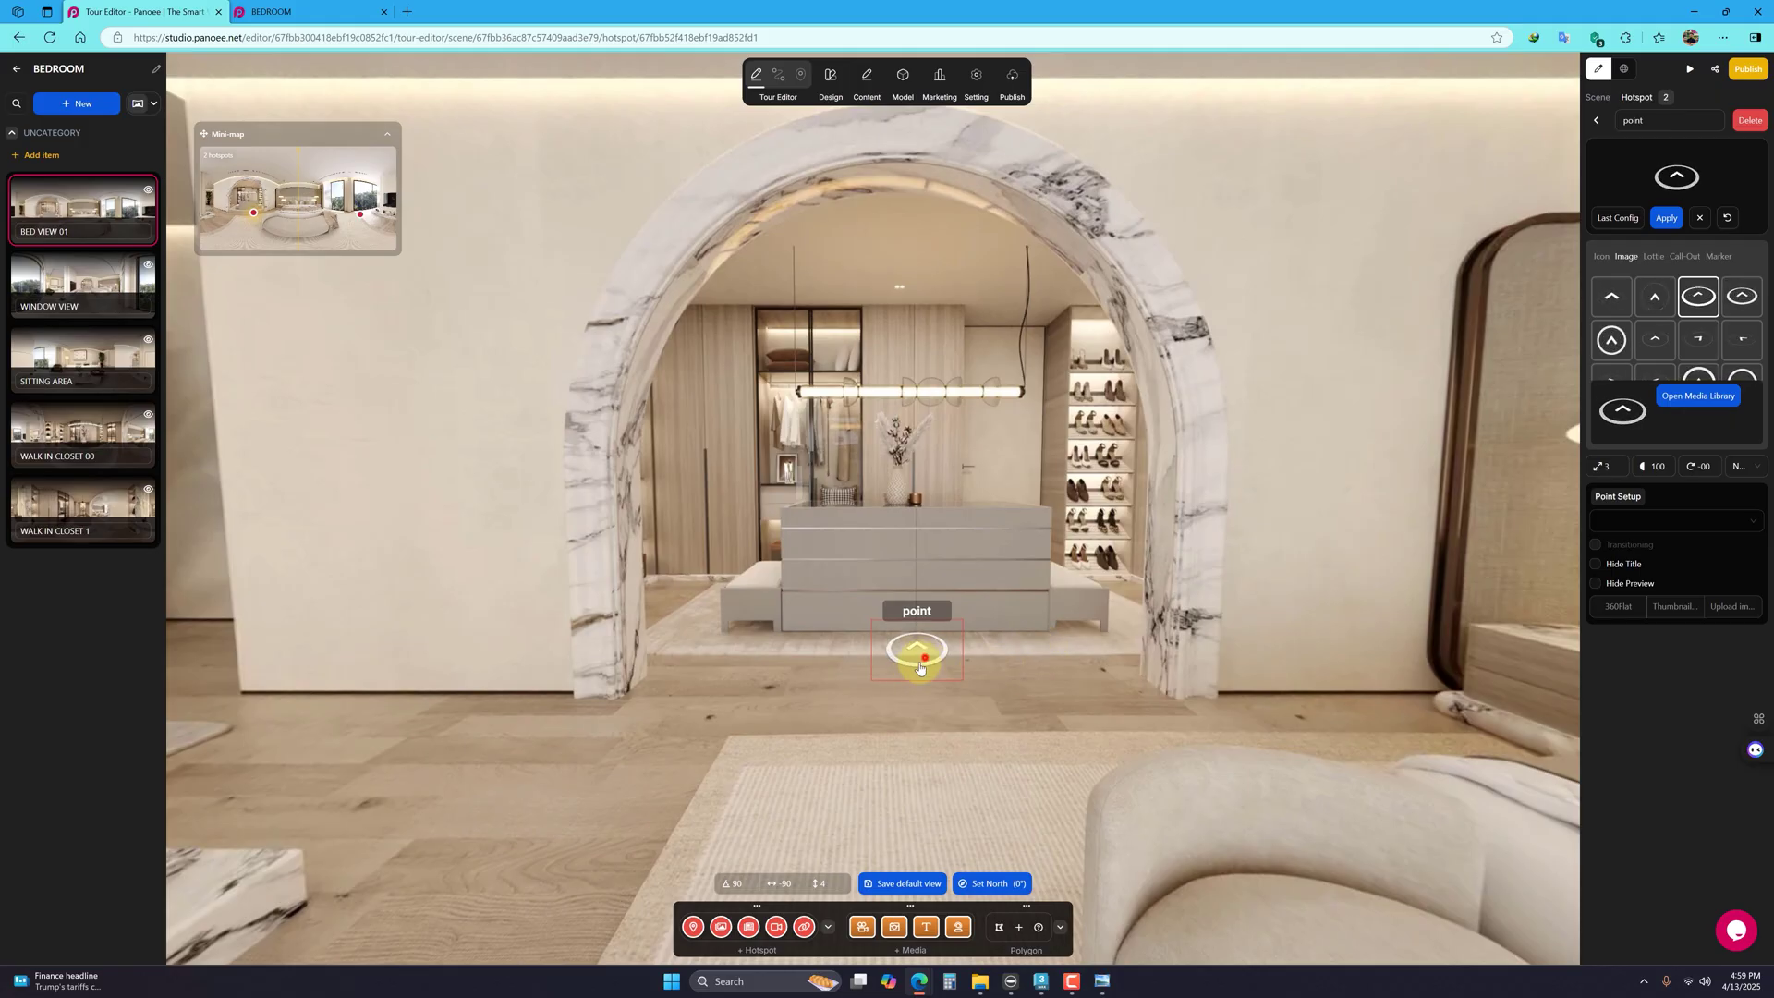
drag(919, 667, 908, 684)
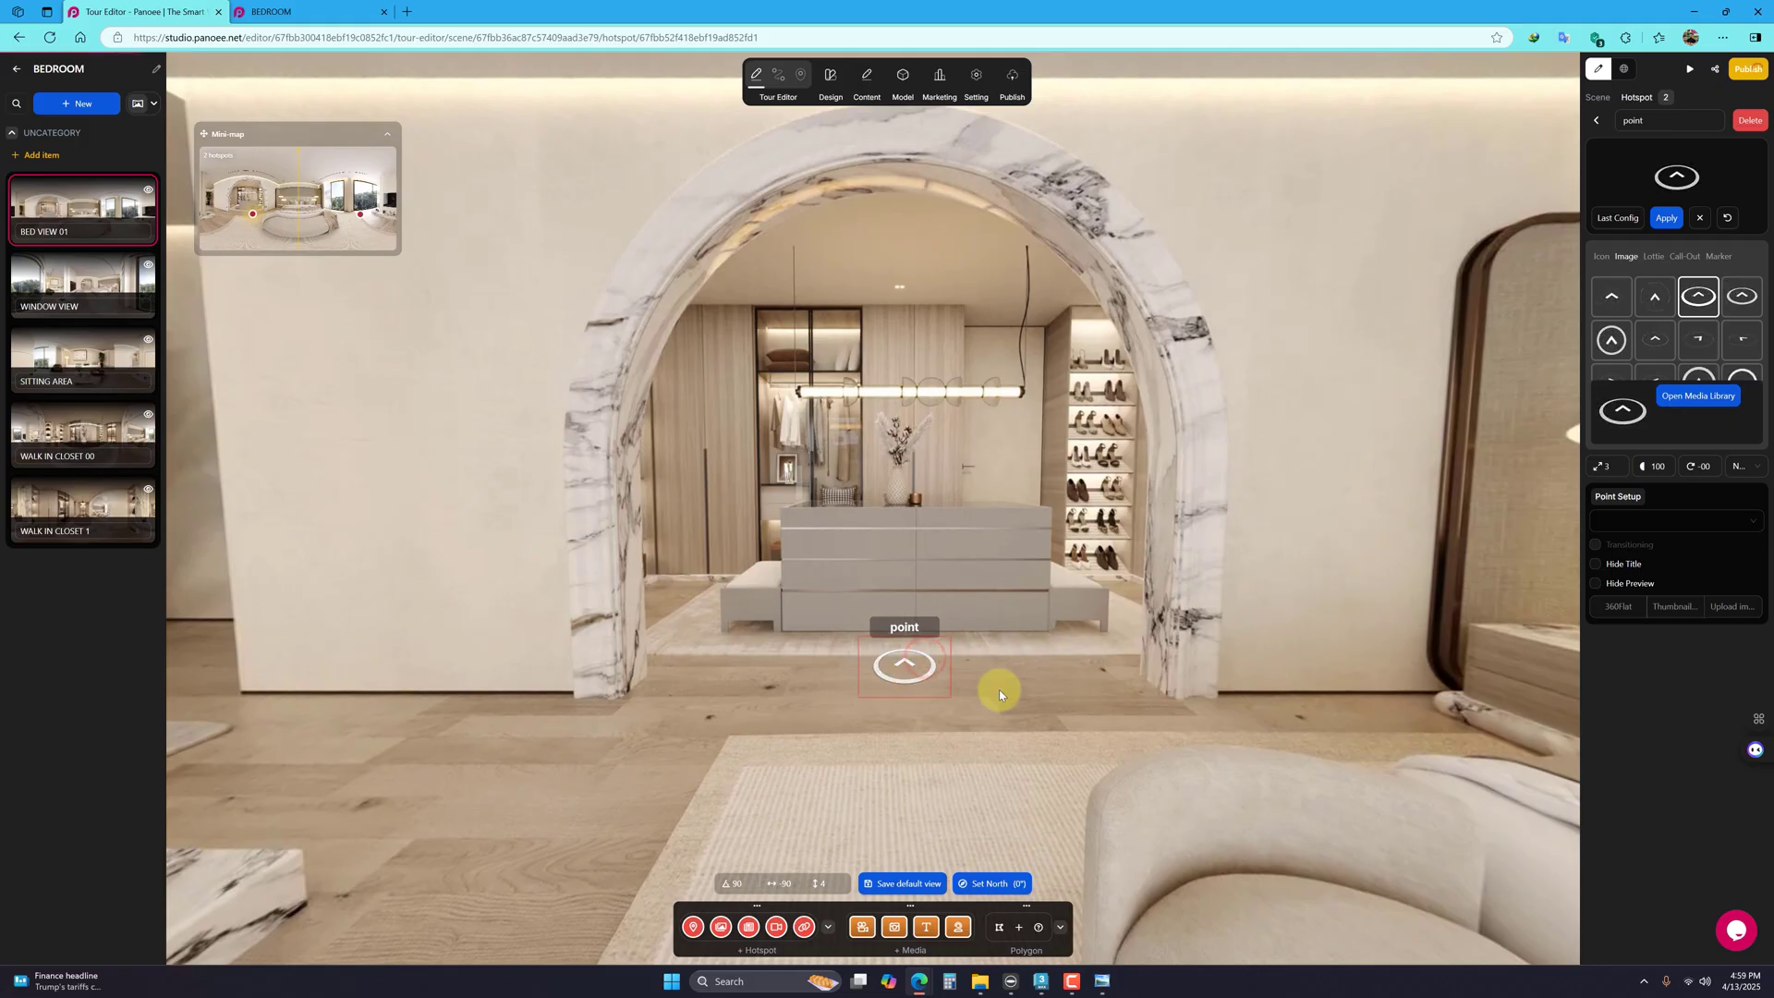
Step: Link the archway hotspot to the WALK IN CLOSET 00 scene with simple crossblending transitioning, hiding its title and preview
click(1641, 529)
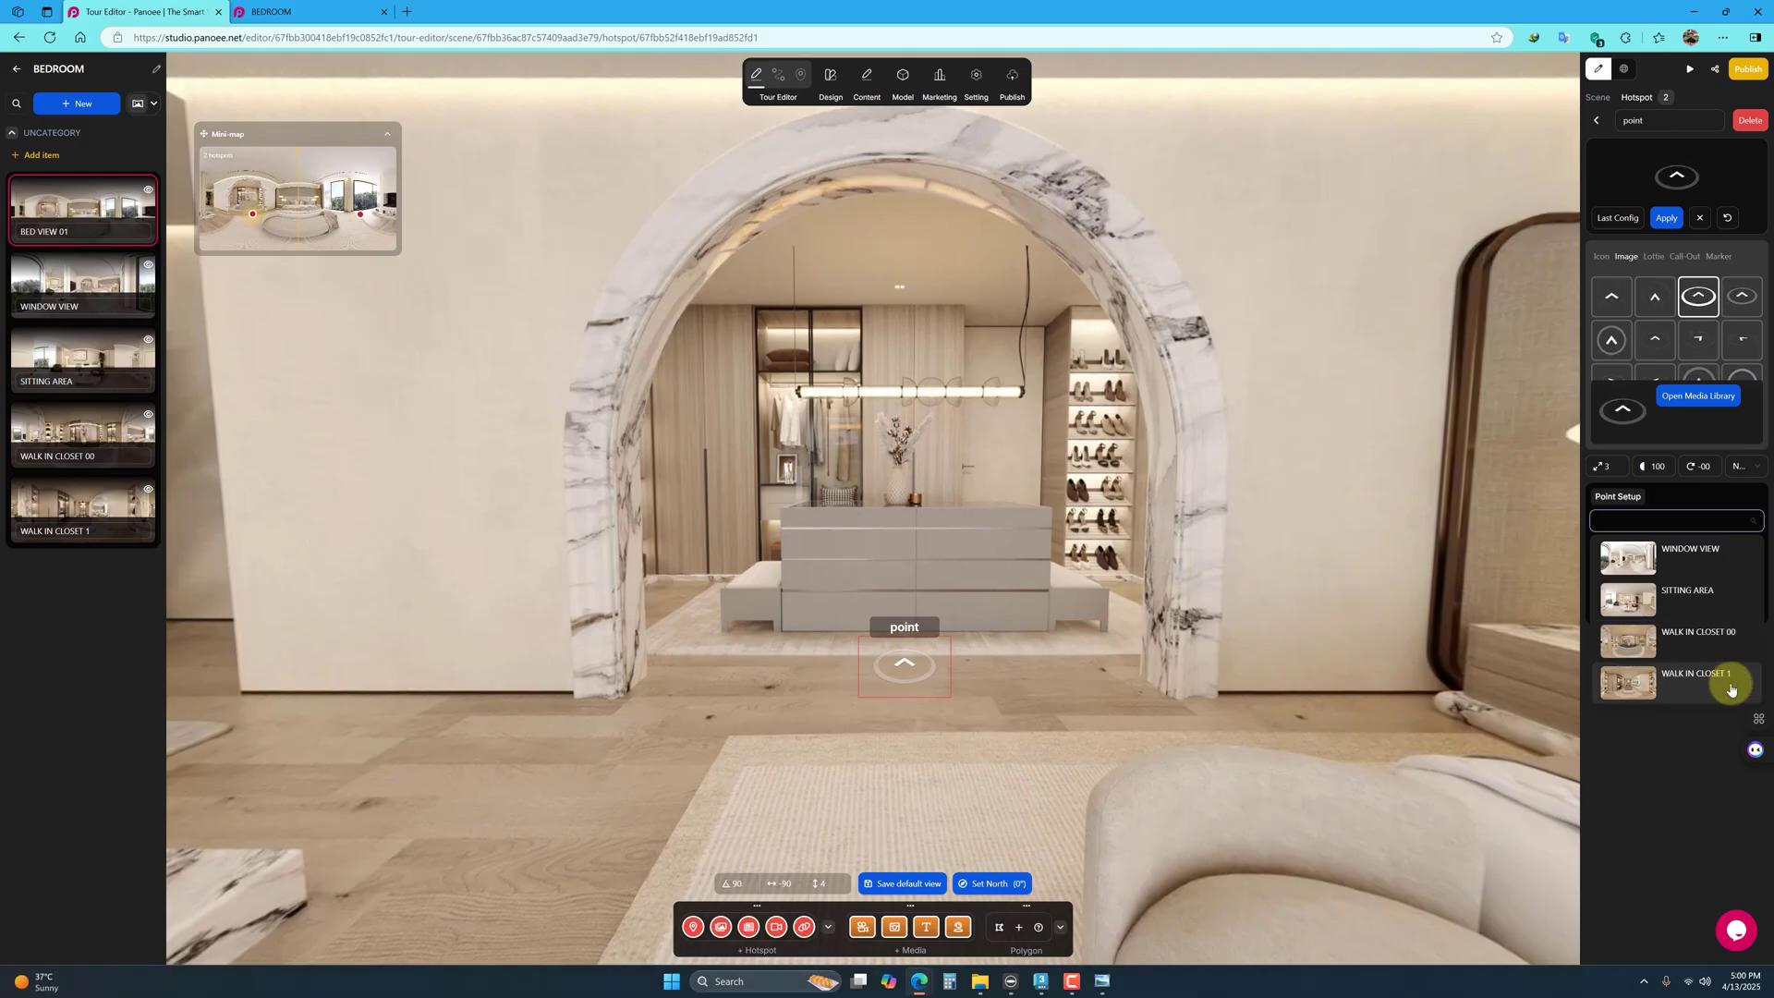
click(1694, 641)
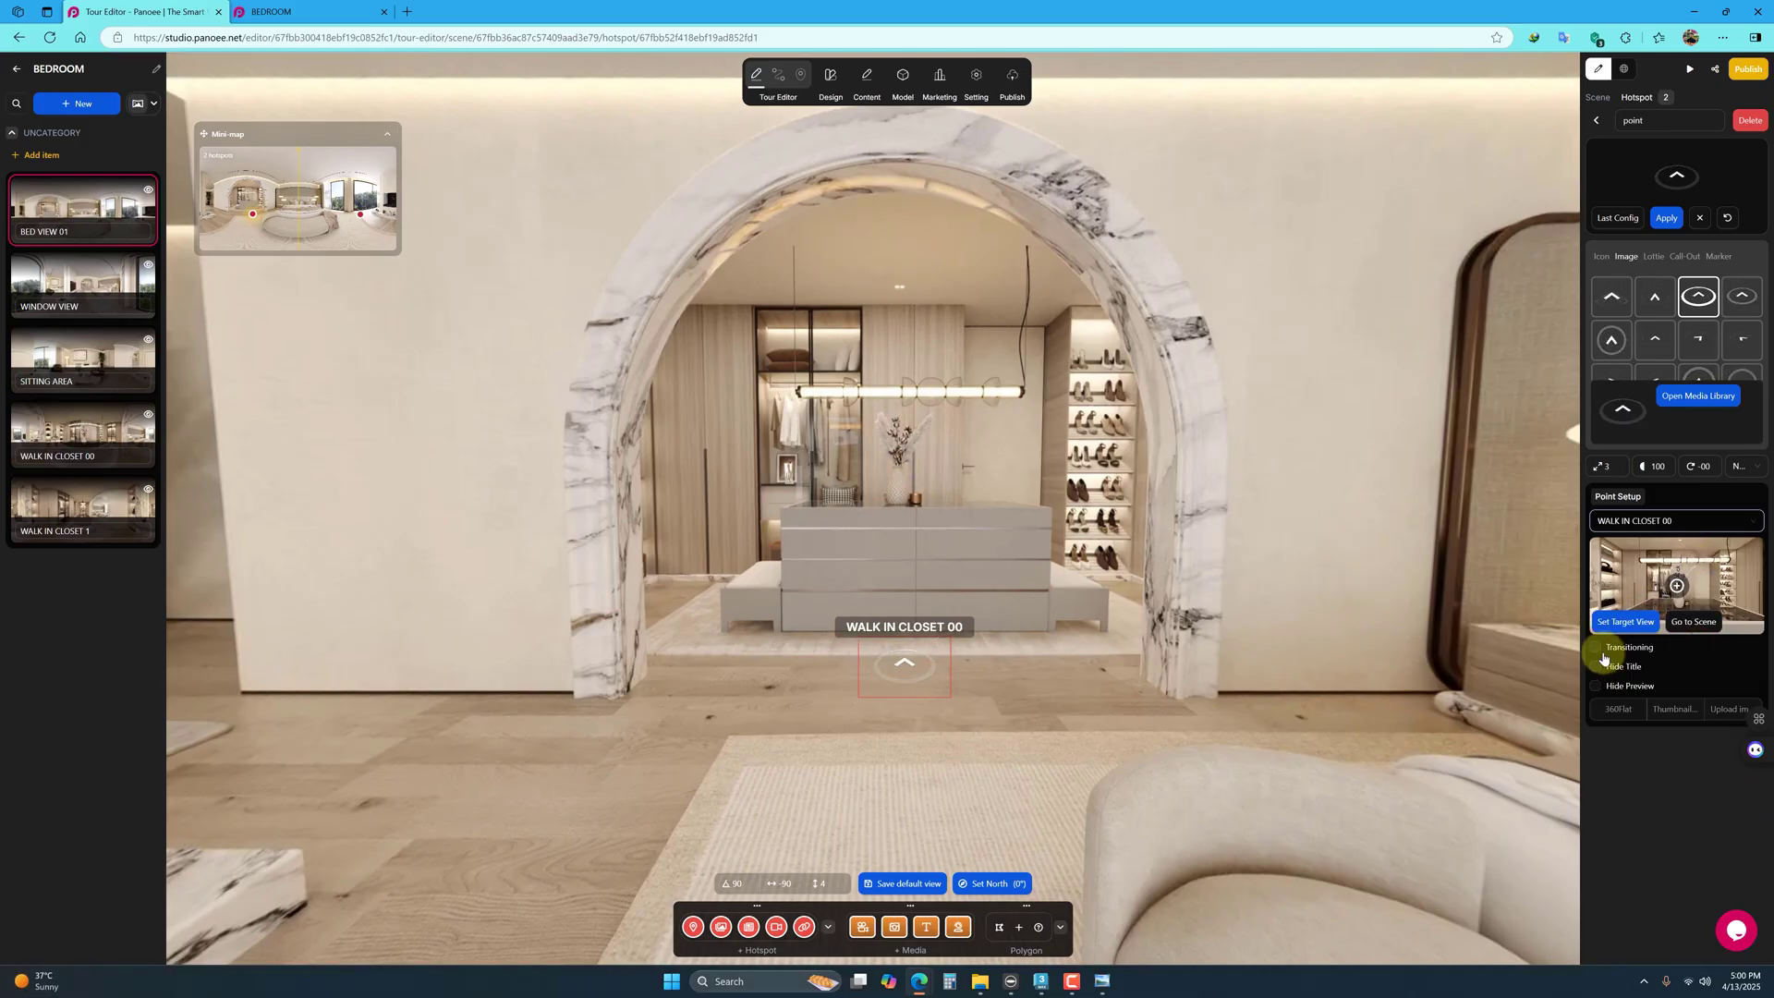
click(1597, 648)
click(1728, 652)
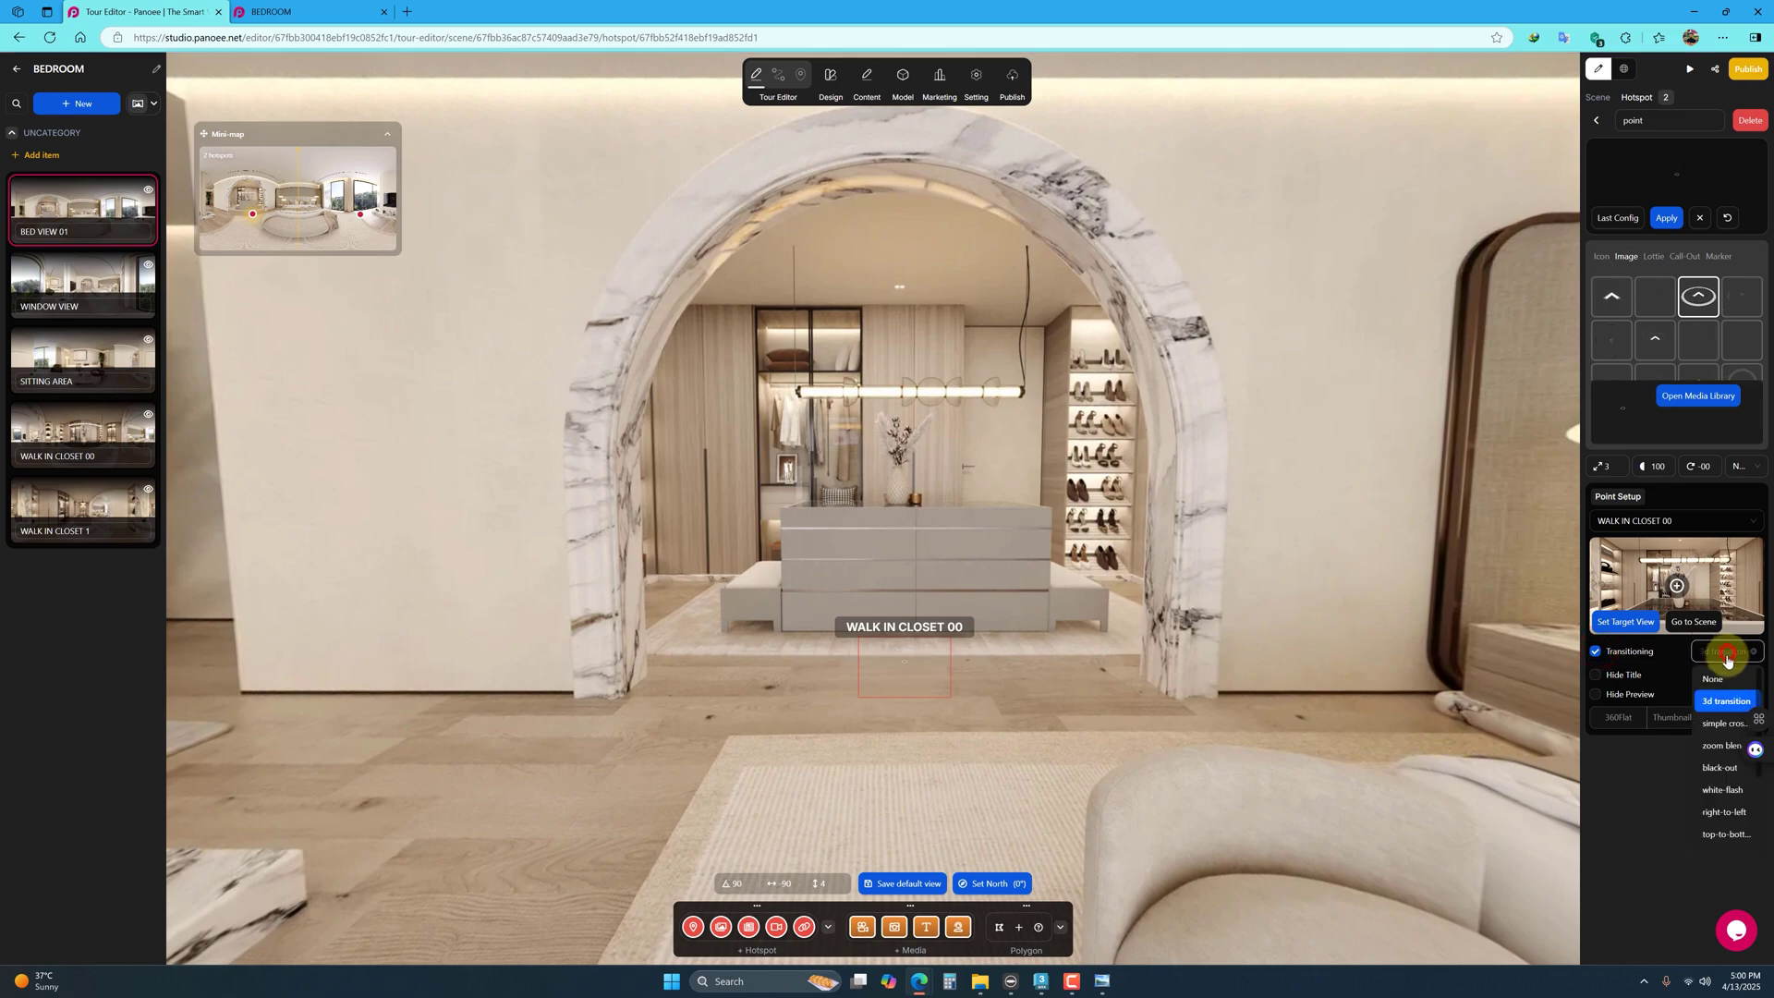
click(1723, 723)
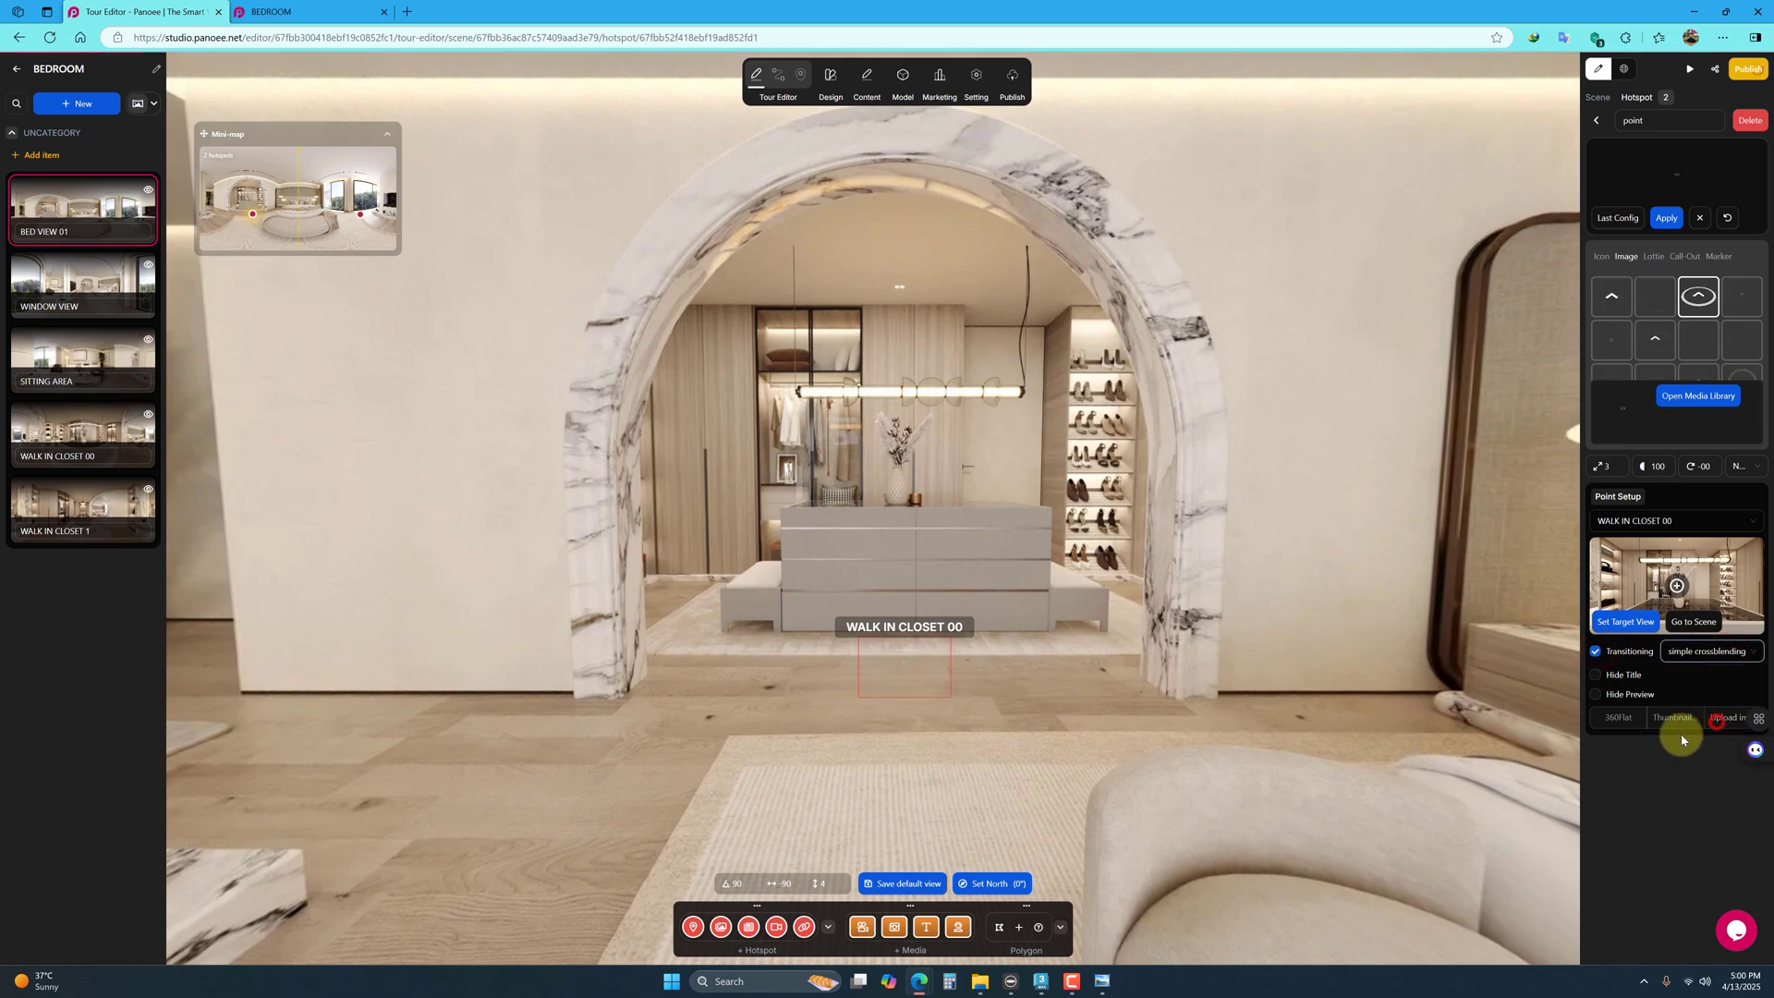
click(1599, 678)
click(1597, 695)
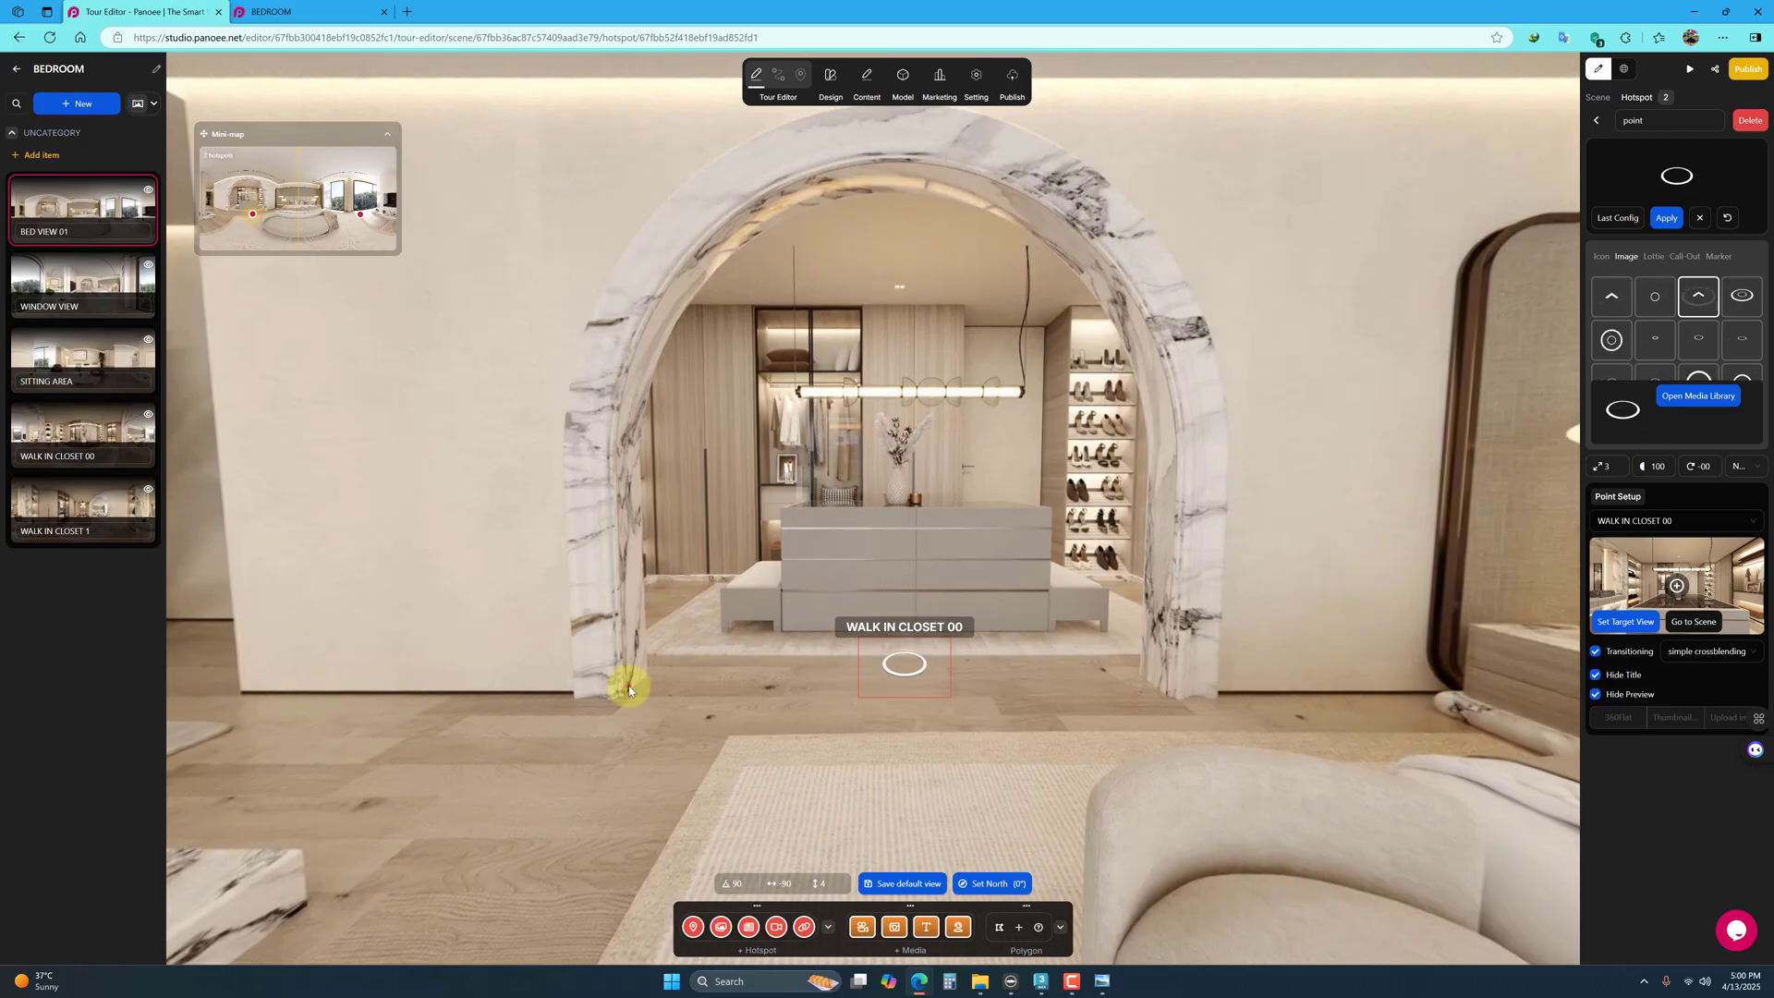
Step: Add a point hotspot at the marble TV console below the television and try to apply the last configuration to it
drag(628, 688, 1339, 559)
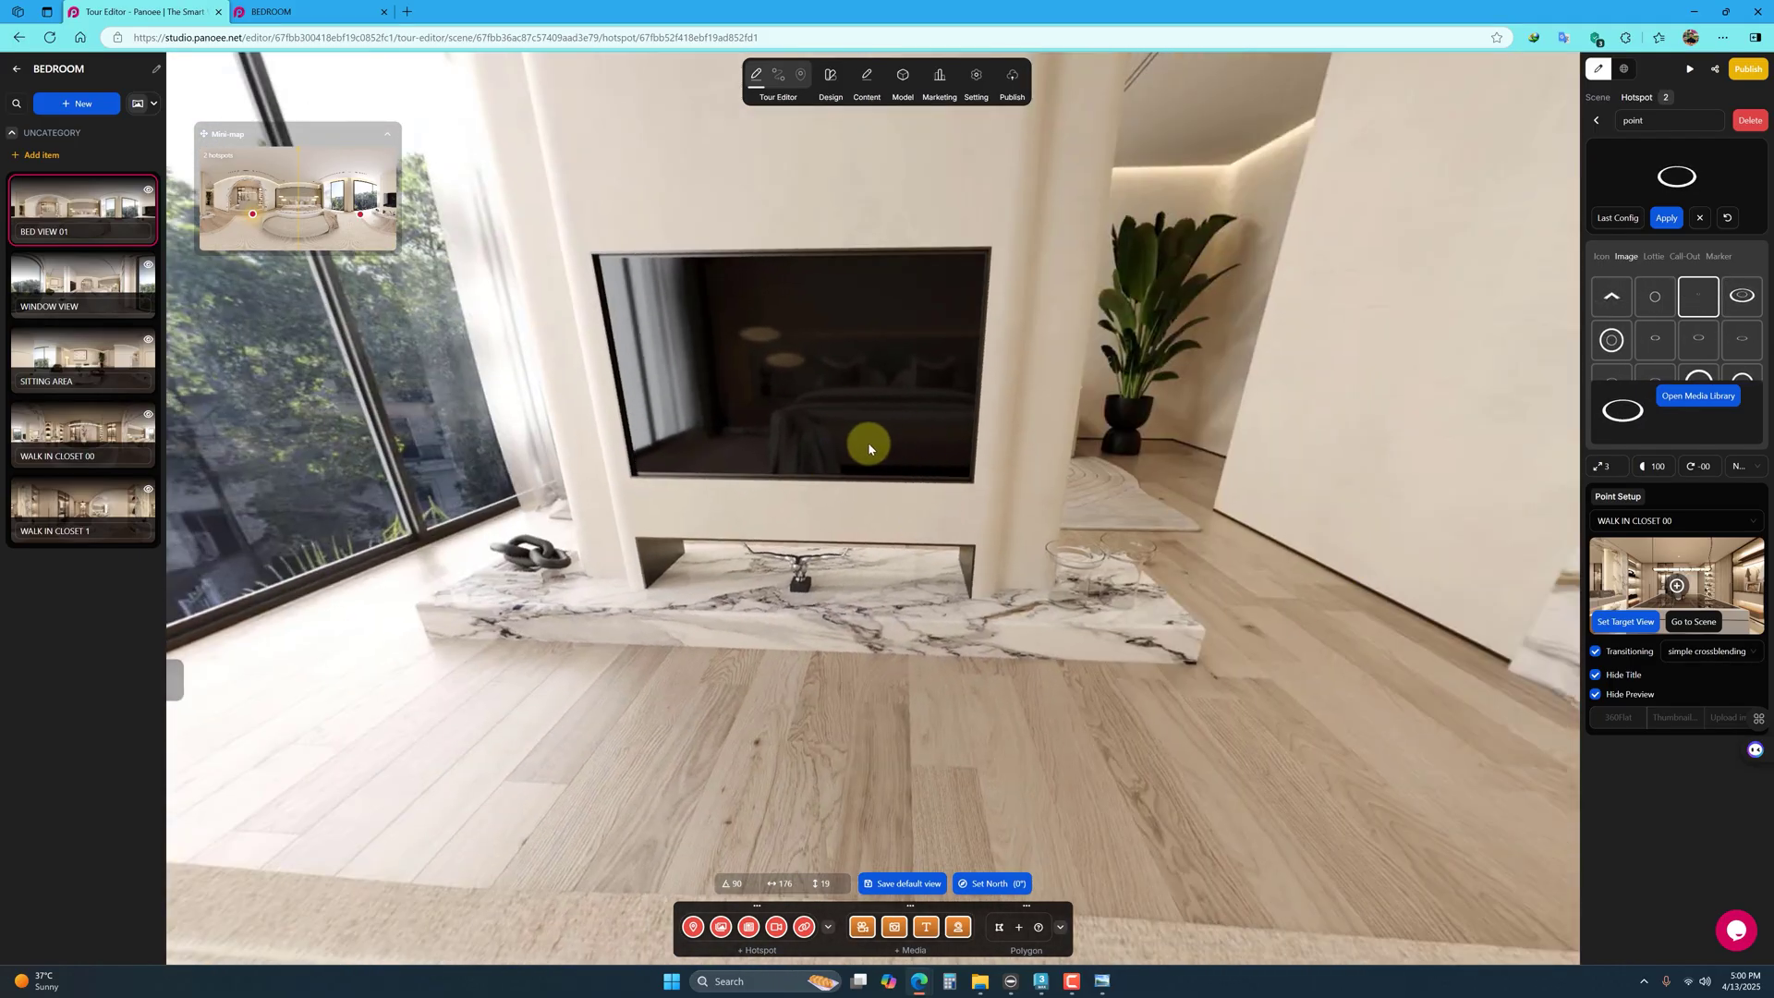
click(692, 927)
drag(720, 871, 888, 552)
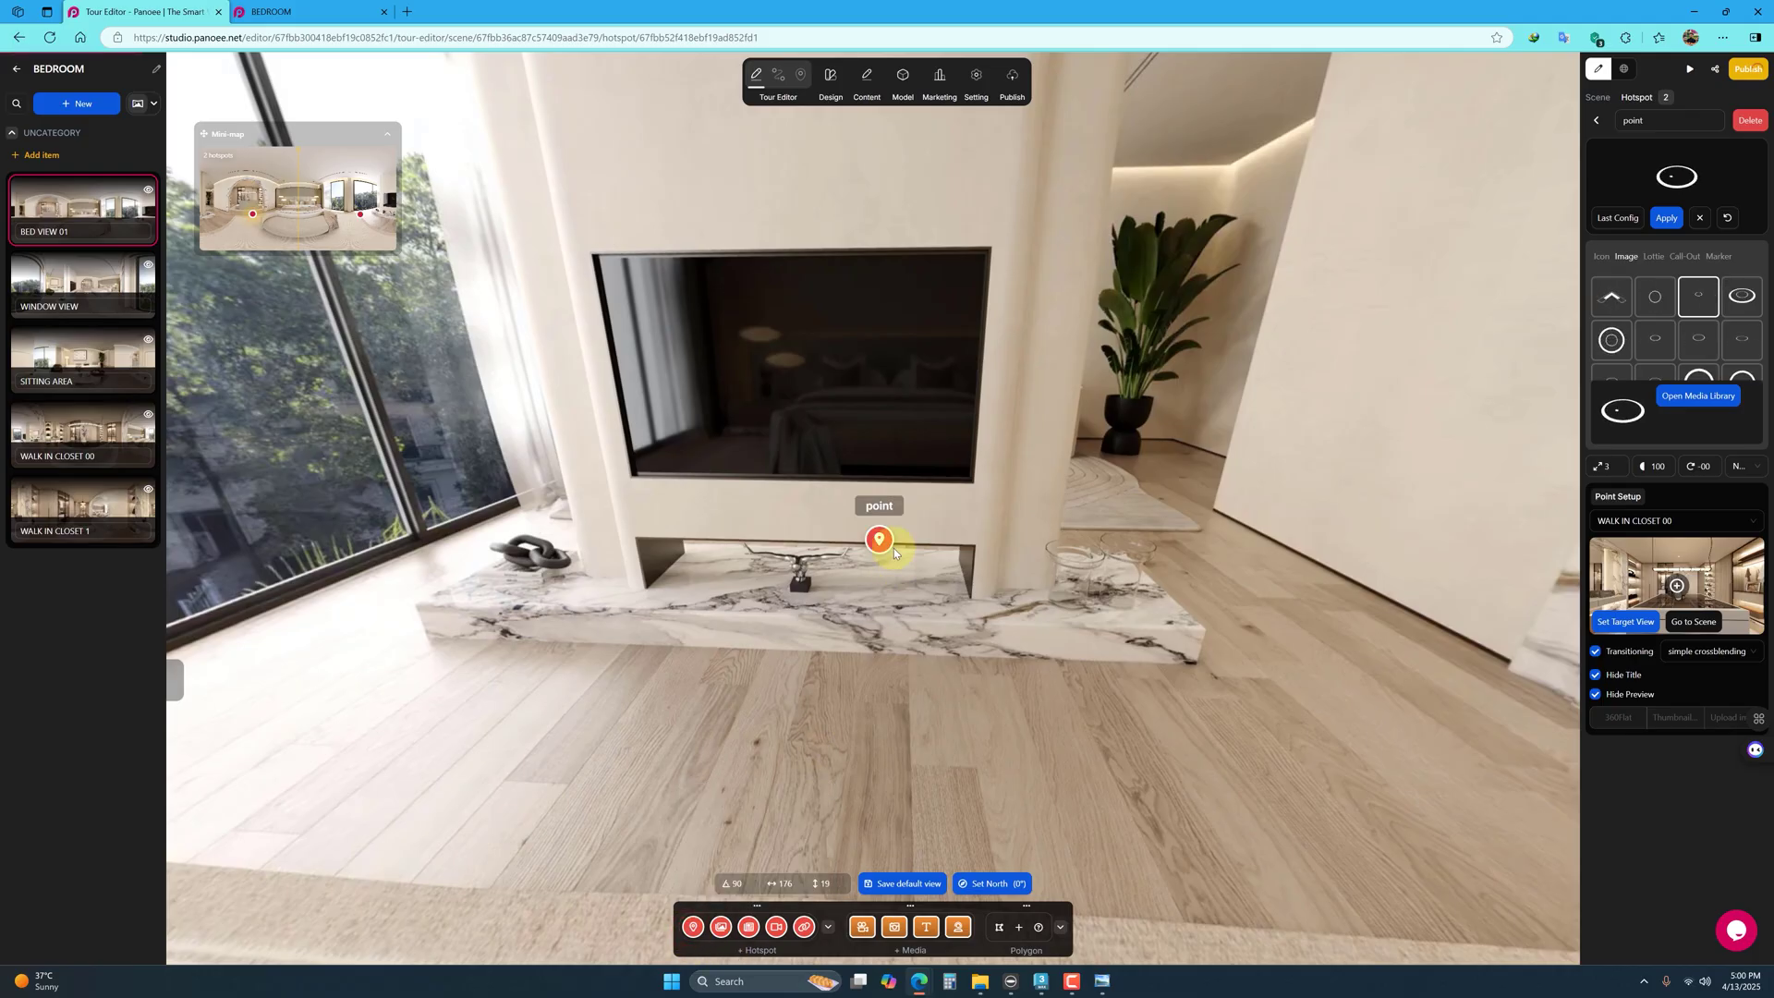
click(1624, 218)
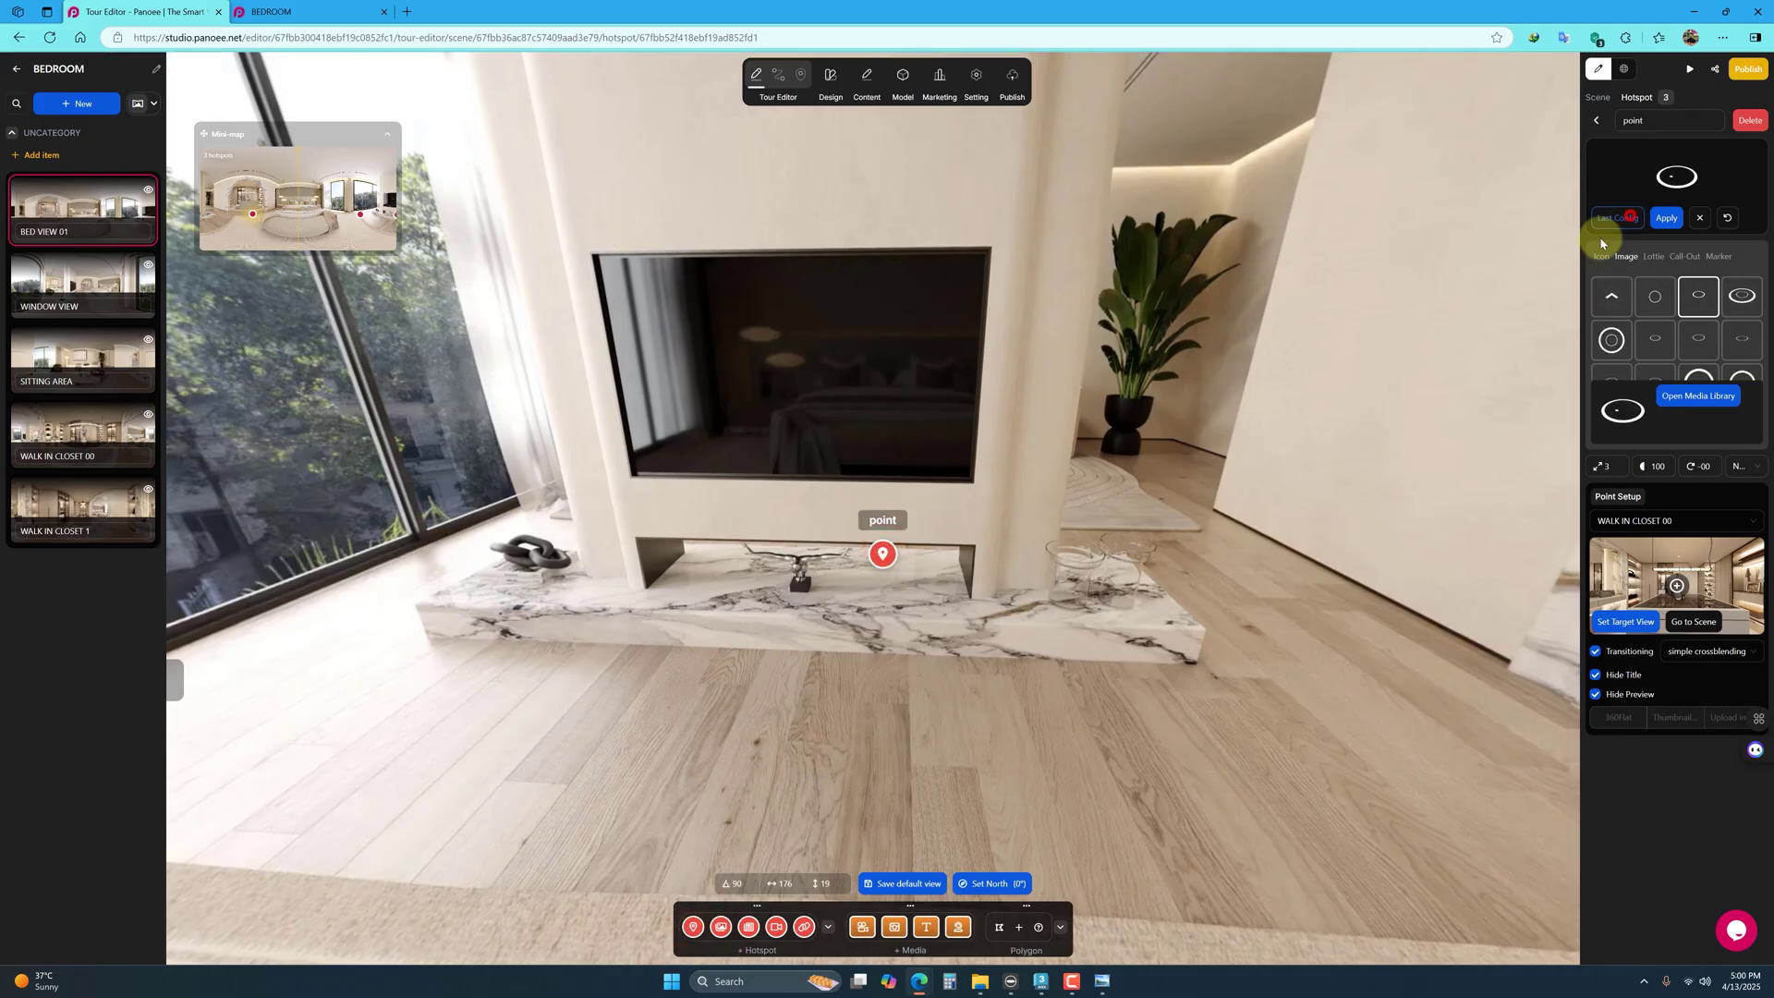
click(1669, 224)
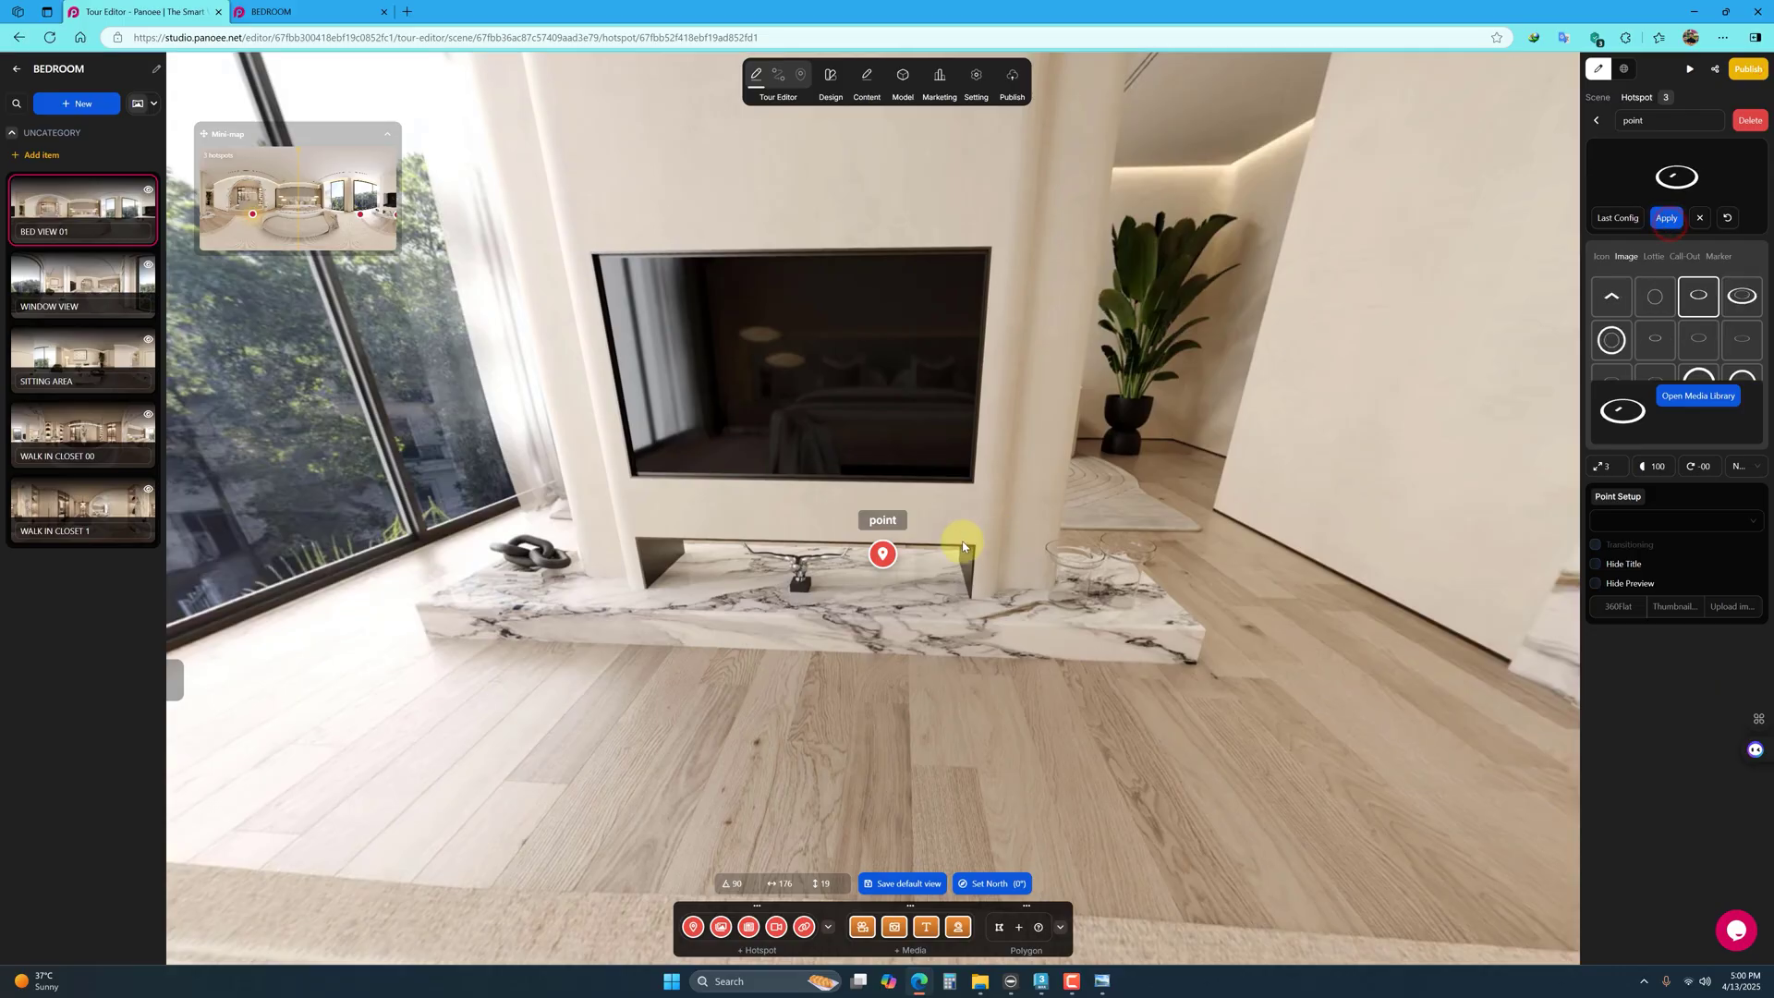
Step: Select the archway hotspot again and relink it to the WALK IN CLOSET 00 scene
drag(1208, 625, 681, 646)
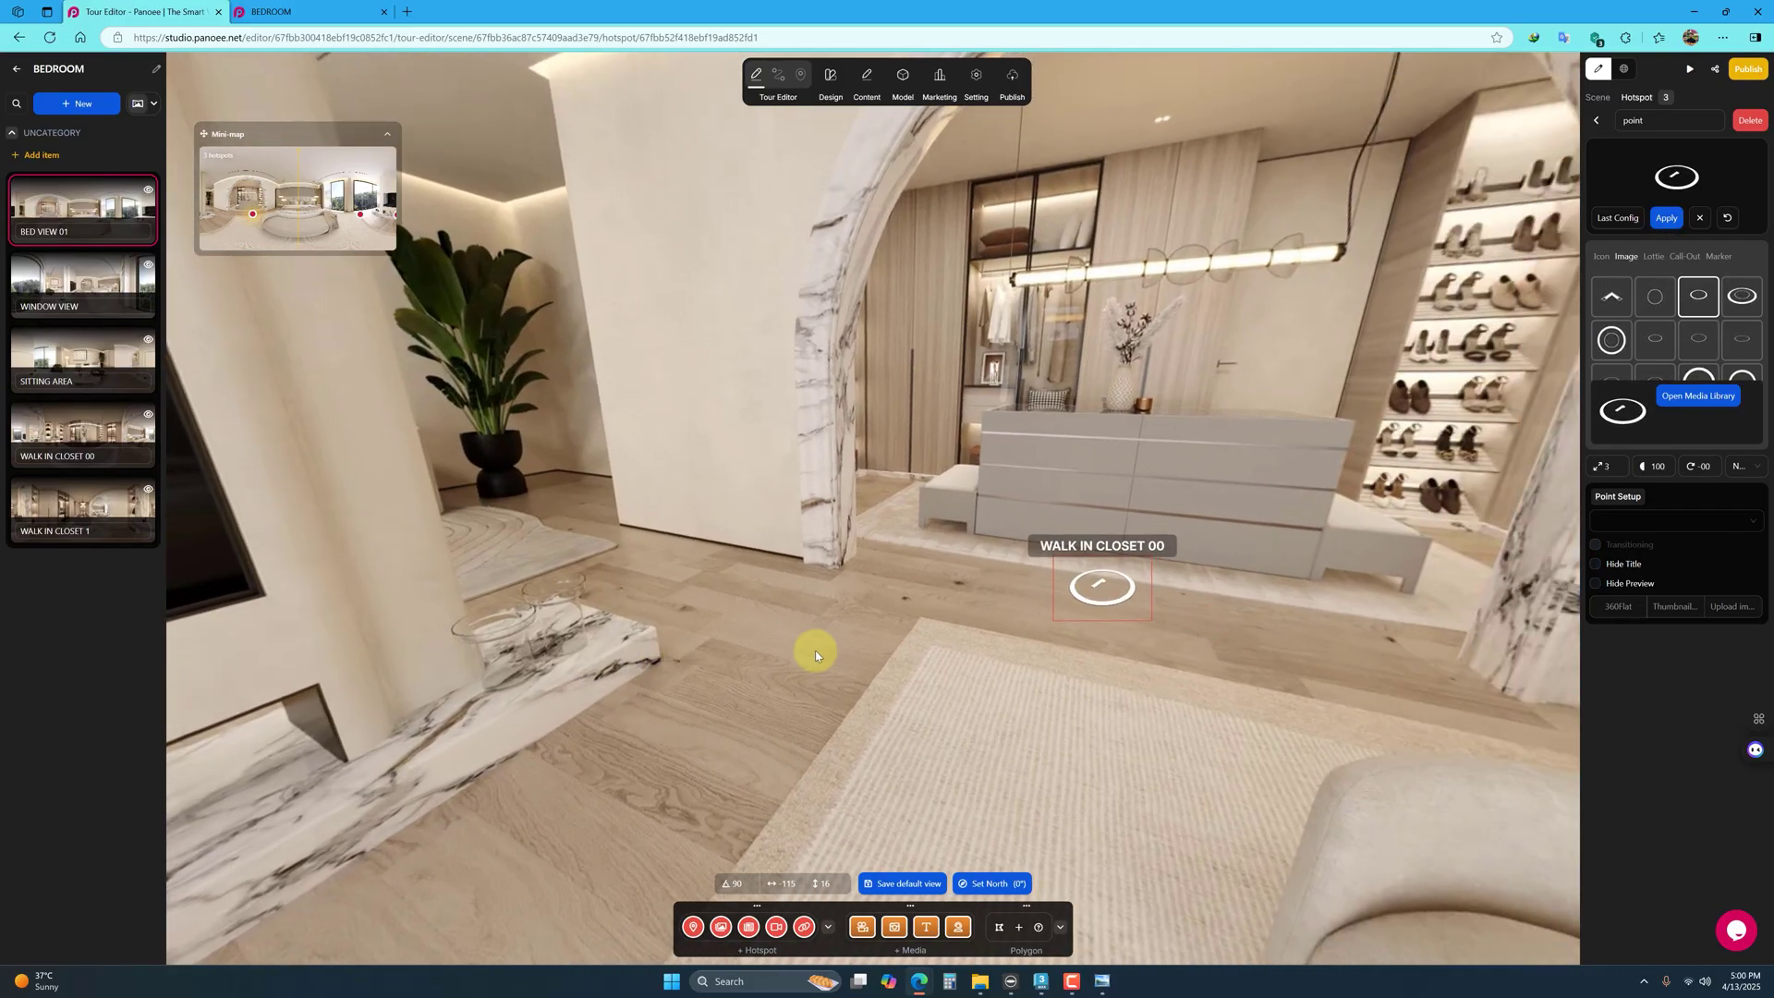
drag(1068, 590, 965, 647)
click(1609, 608)
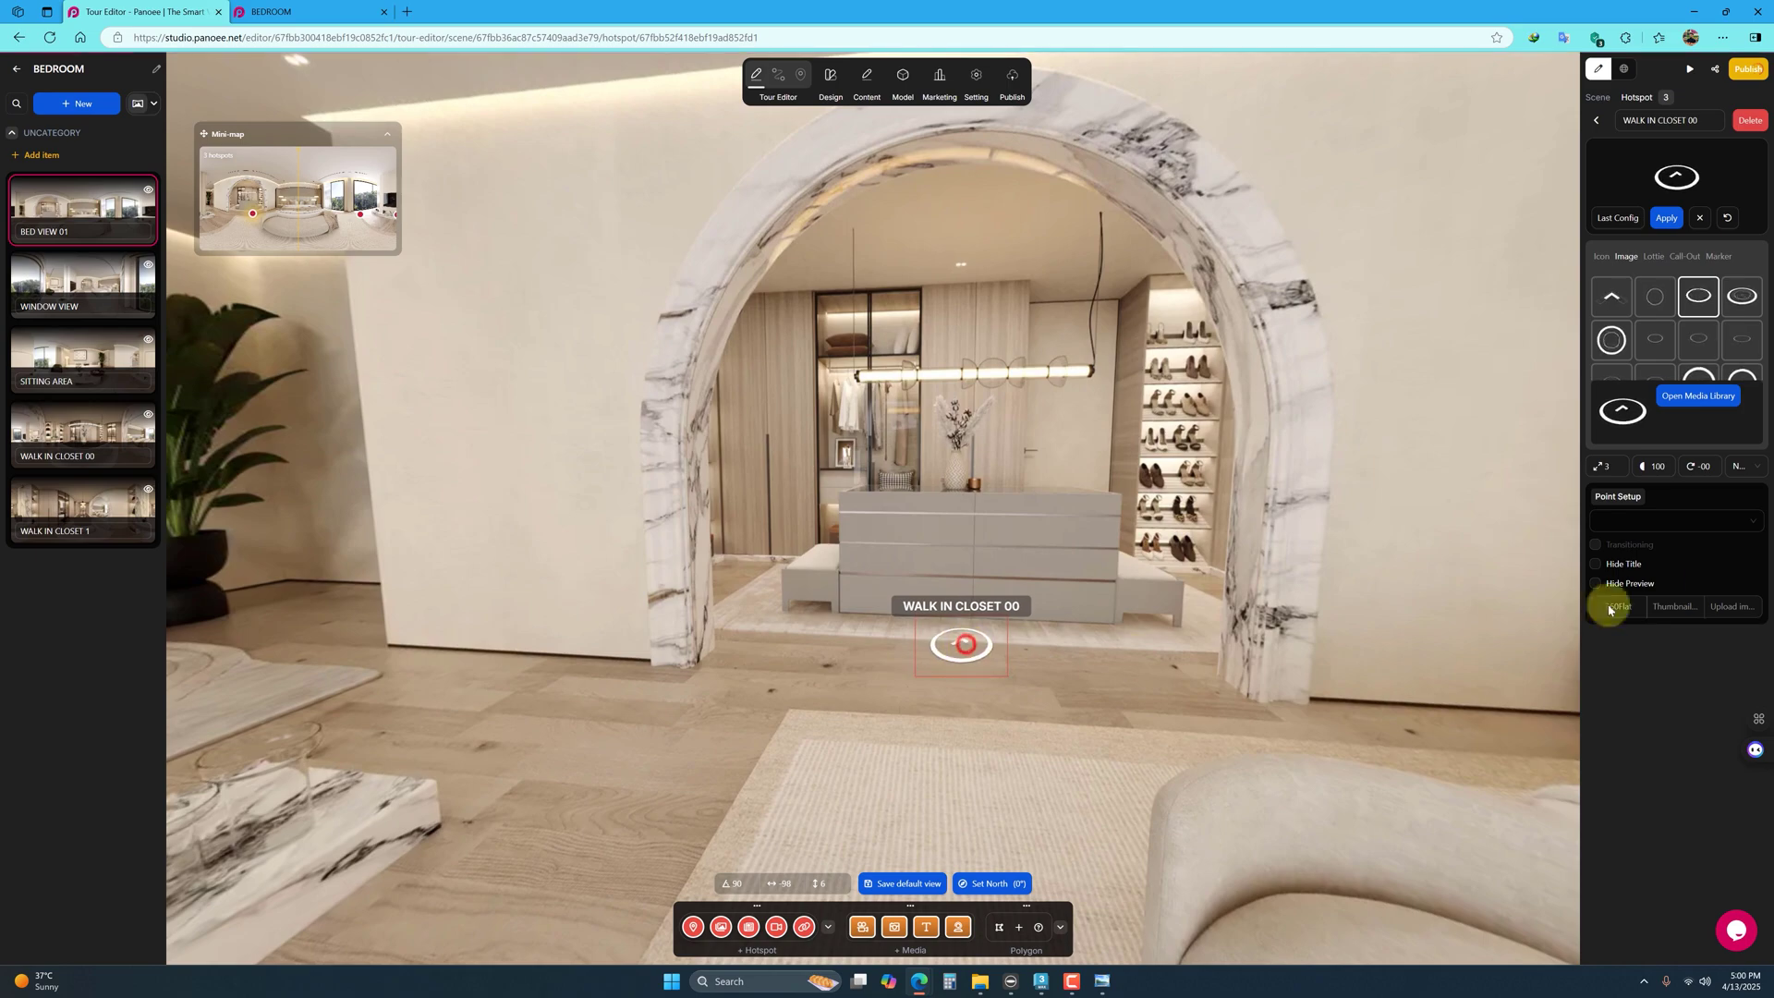
click(1673, 171)
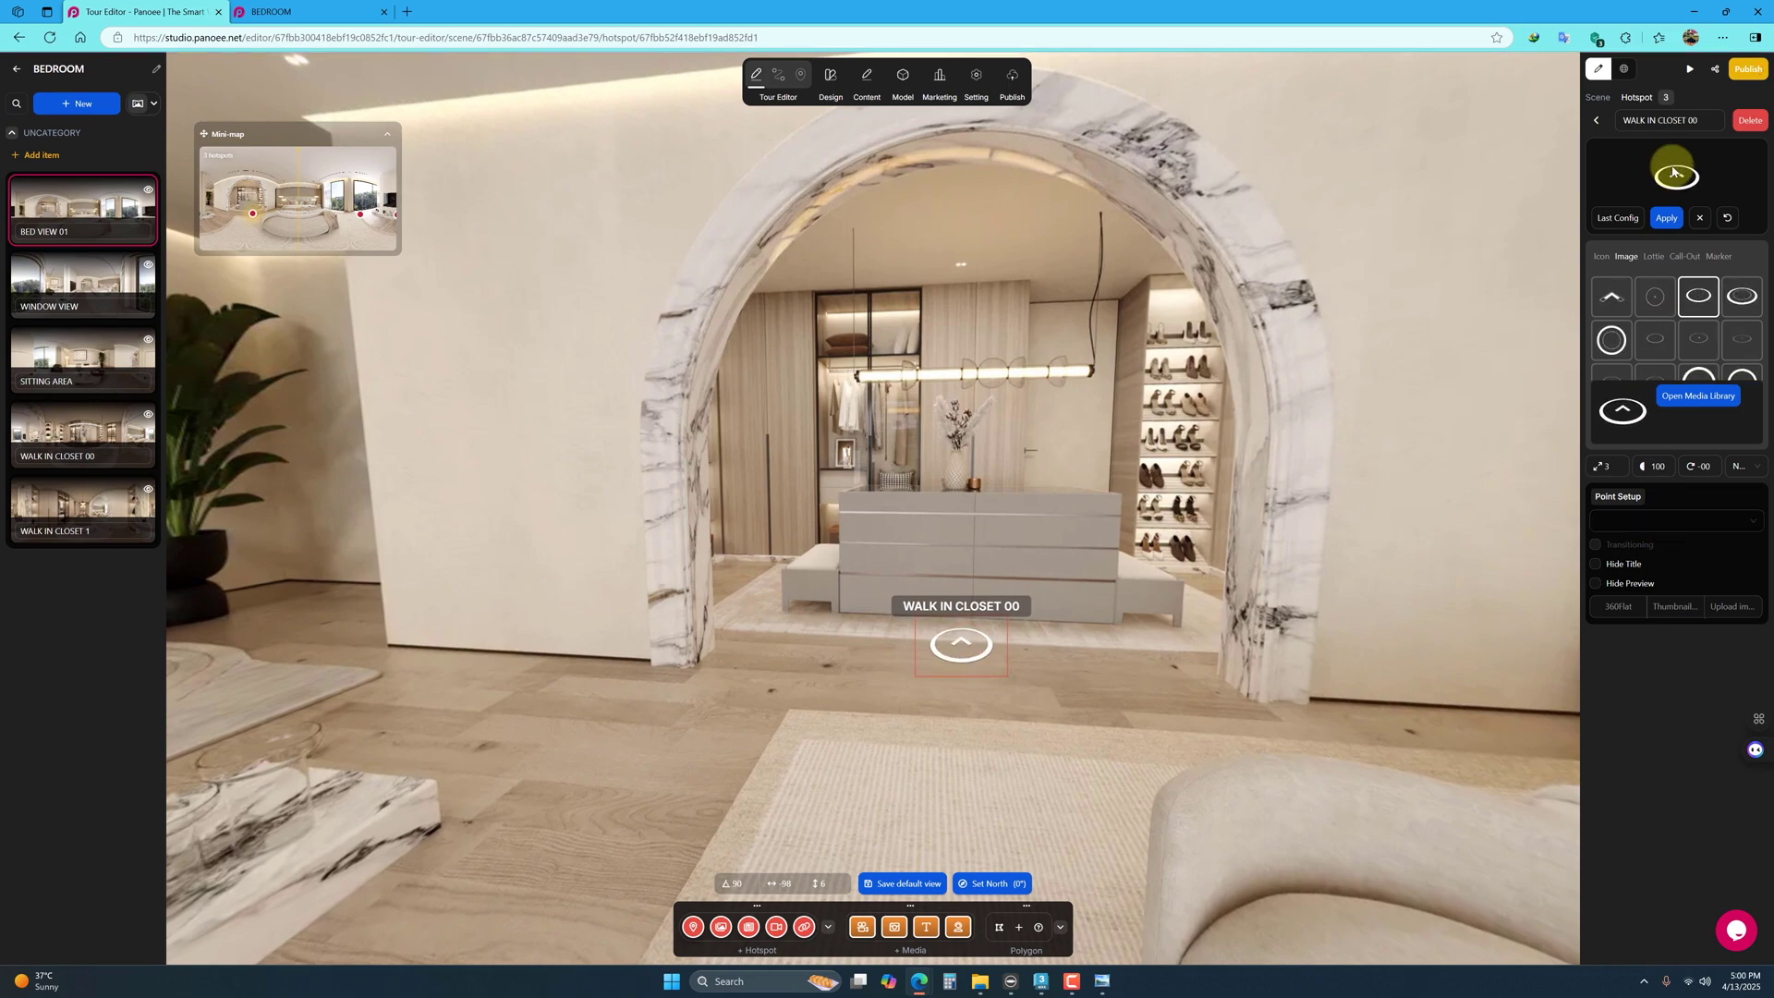
click(1671, 529)
click(1683, 626)
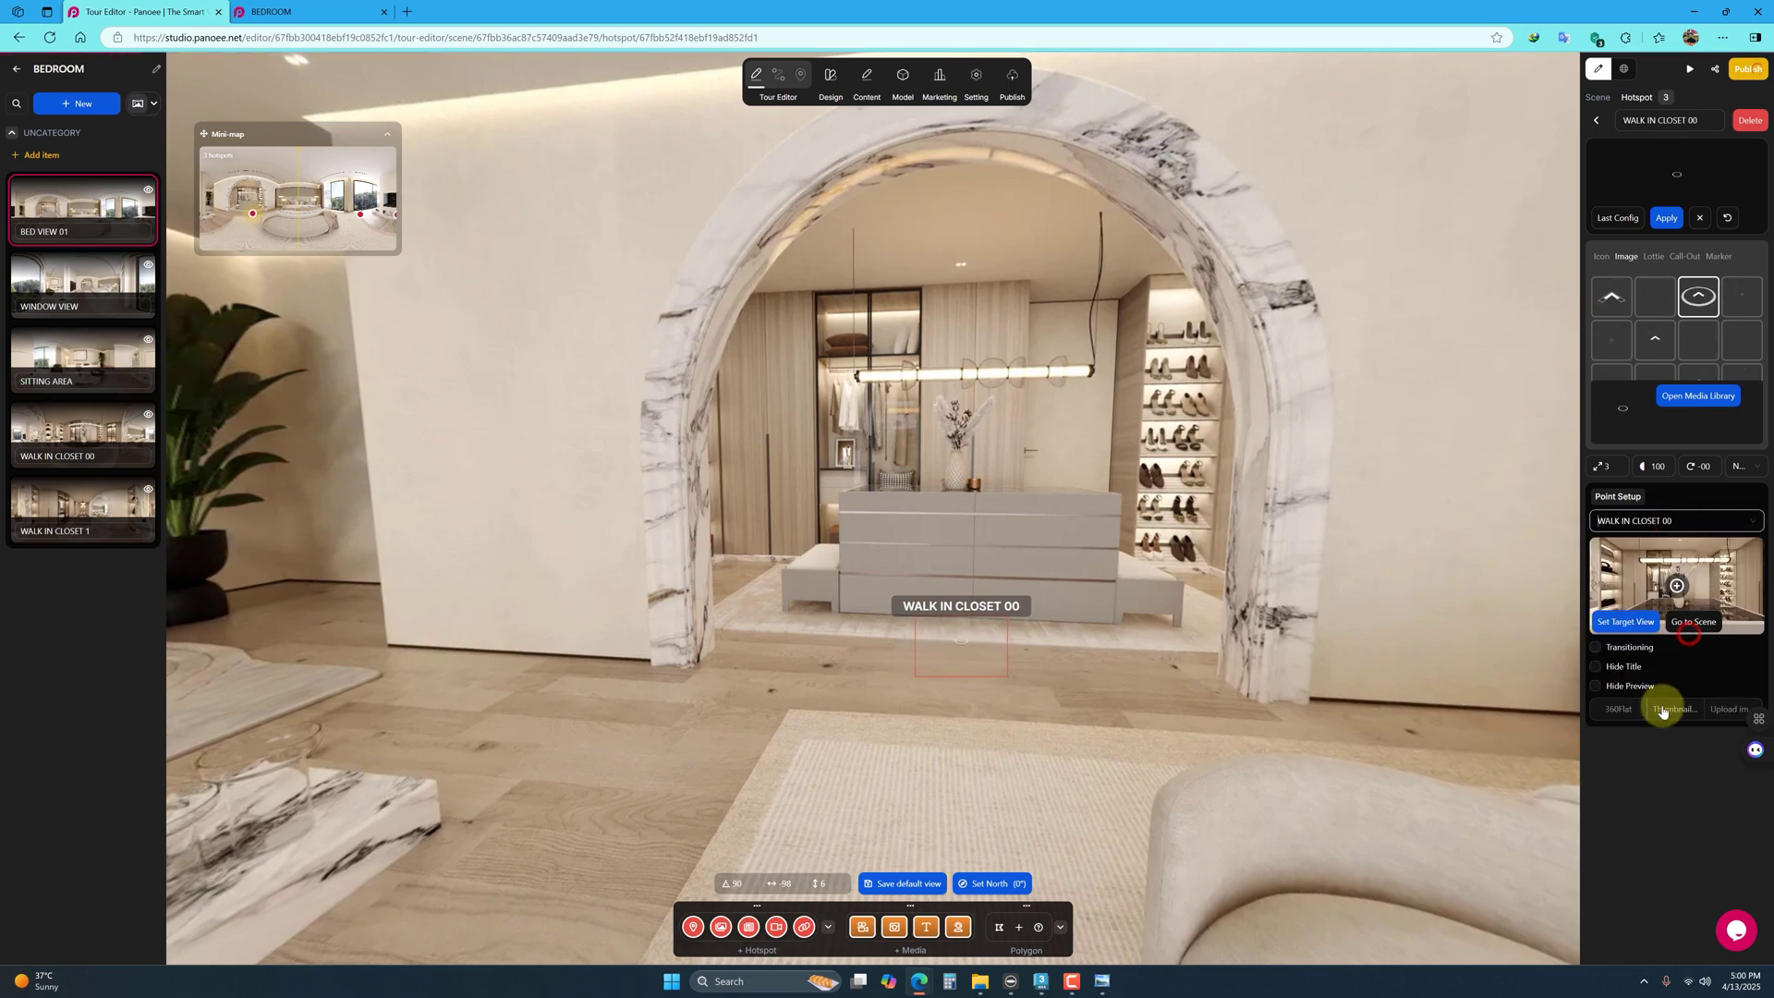
Step: Enable transitioning with simple crossblending for the WALK IN CLOSET 00 hotspot and hide its title and preview
click(1595, 650)
click(1595, 674)
click(1595, 694)
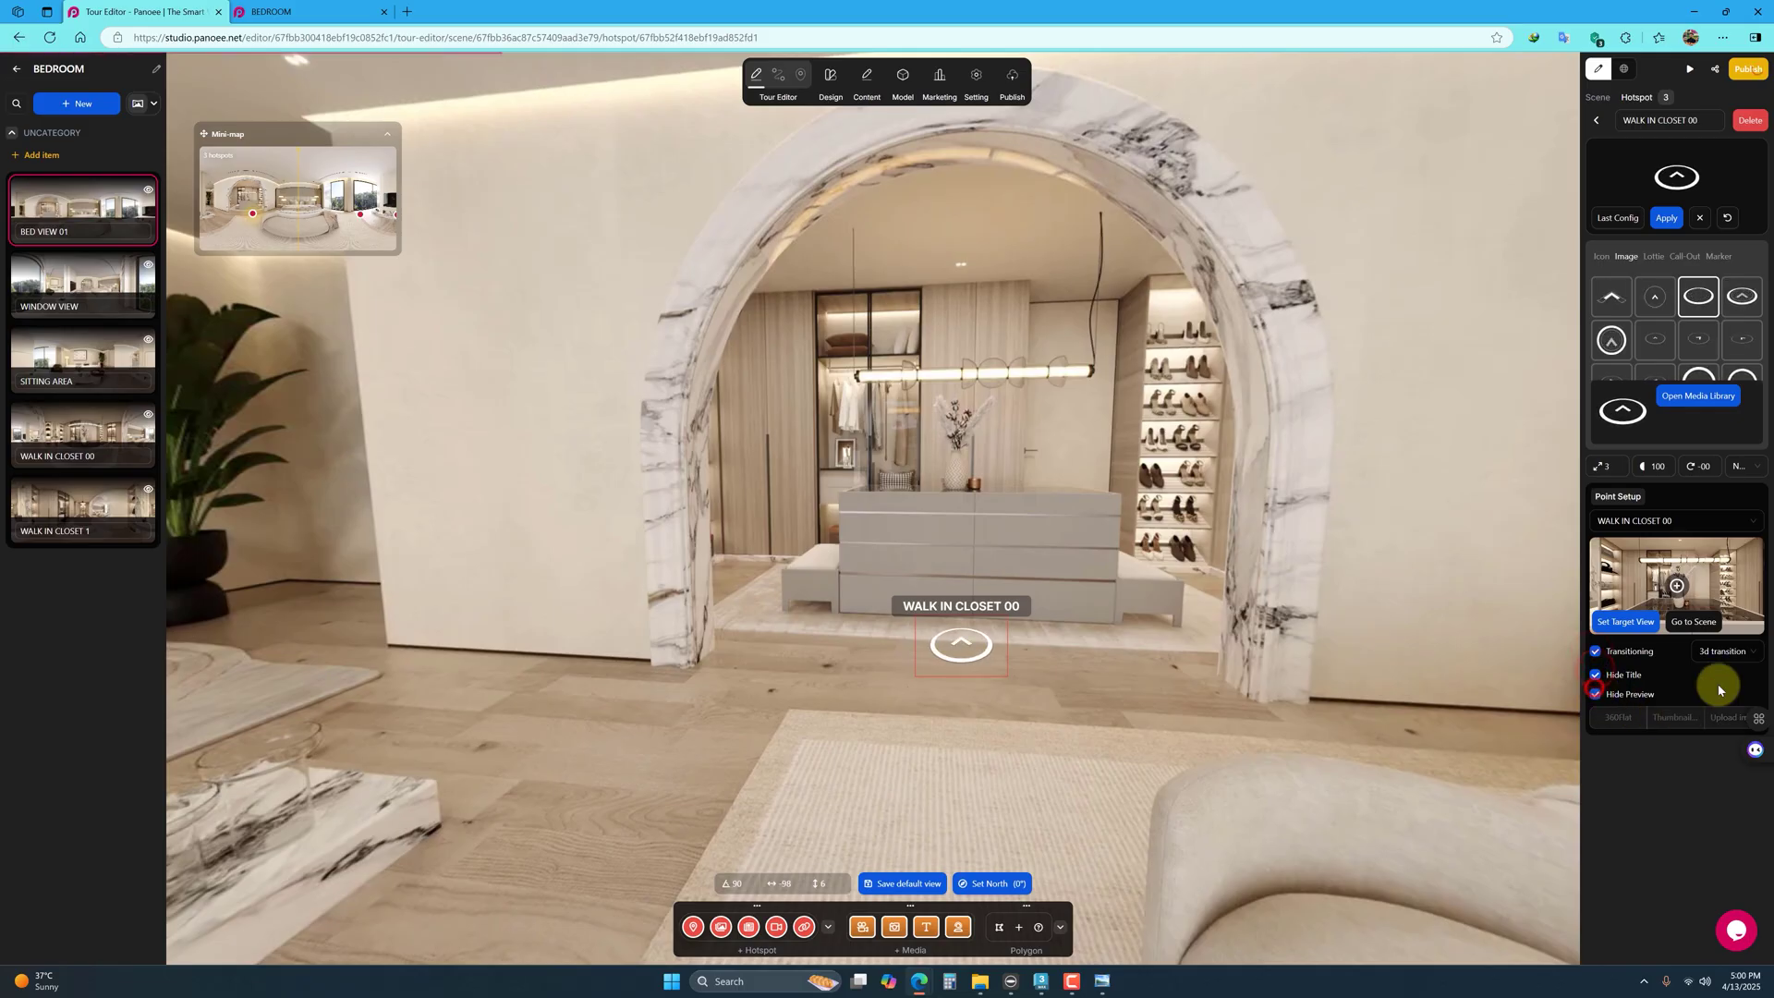
click(1729, 660)
click(1728, 719)
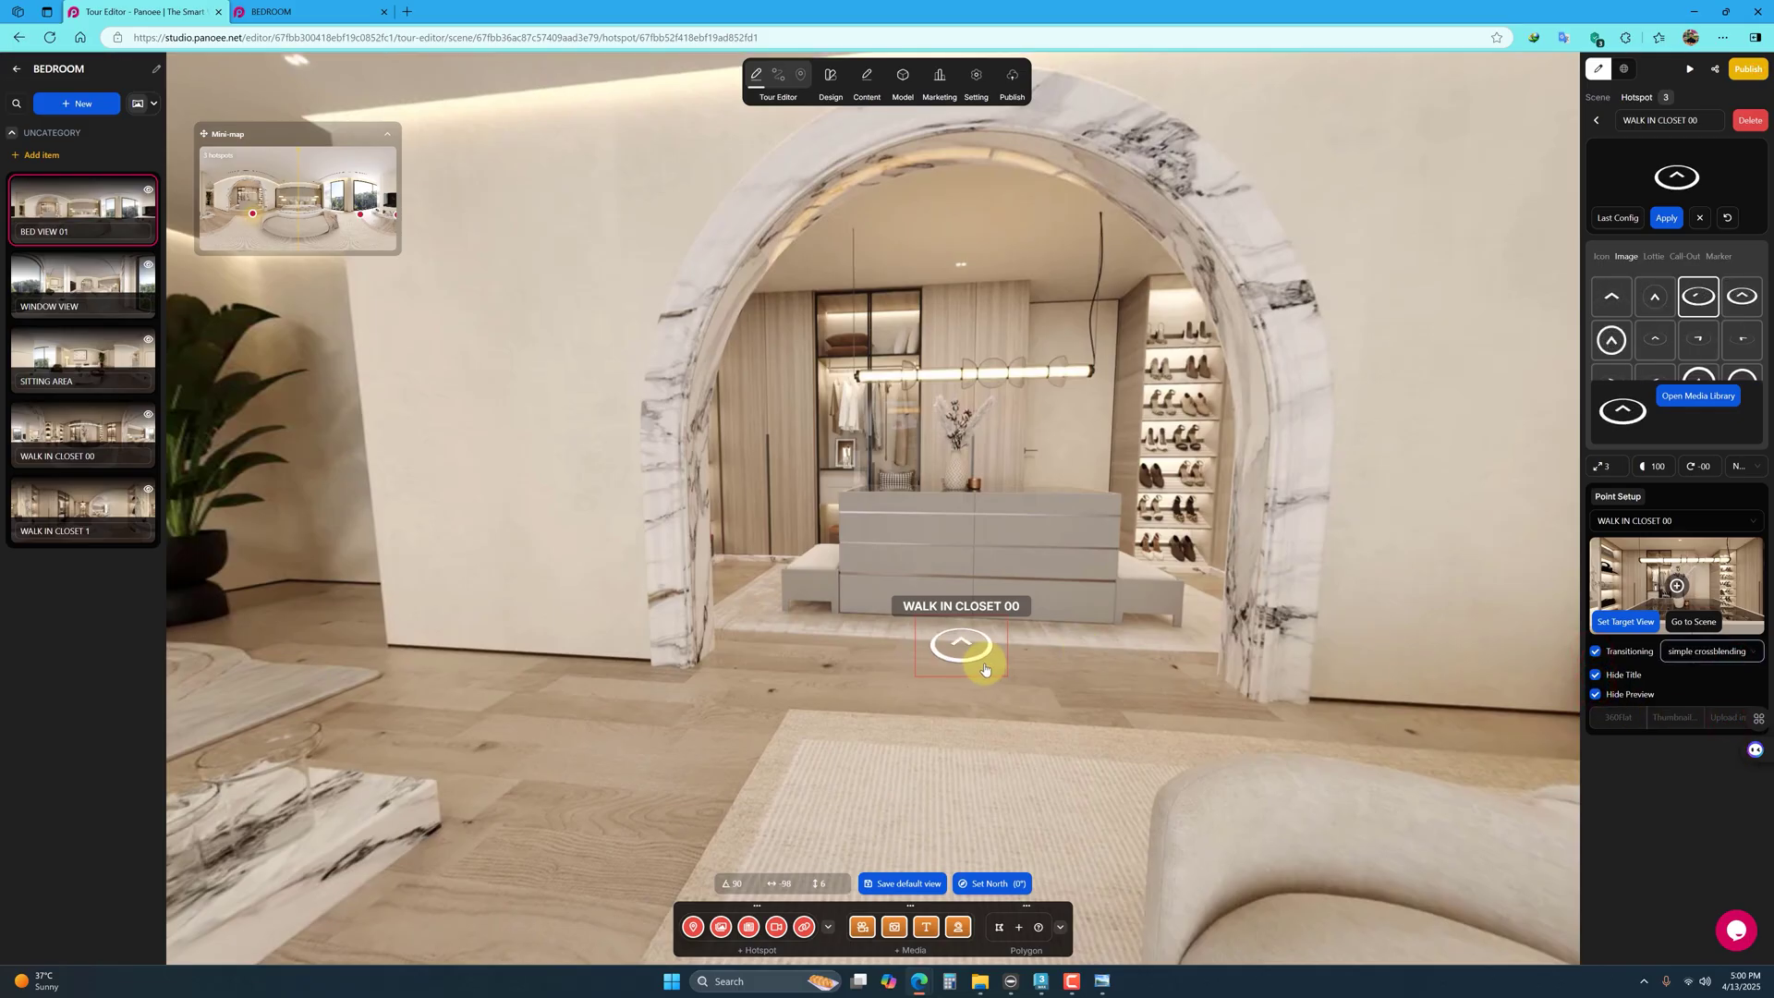
click(1044, 695)
click(962, 648)
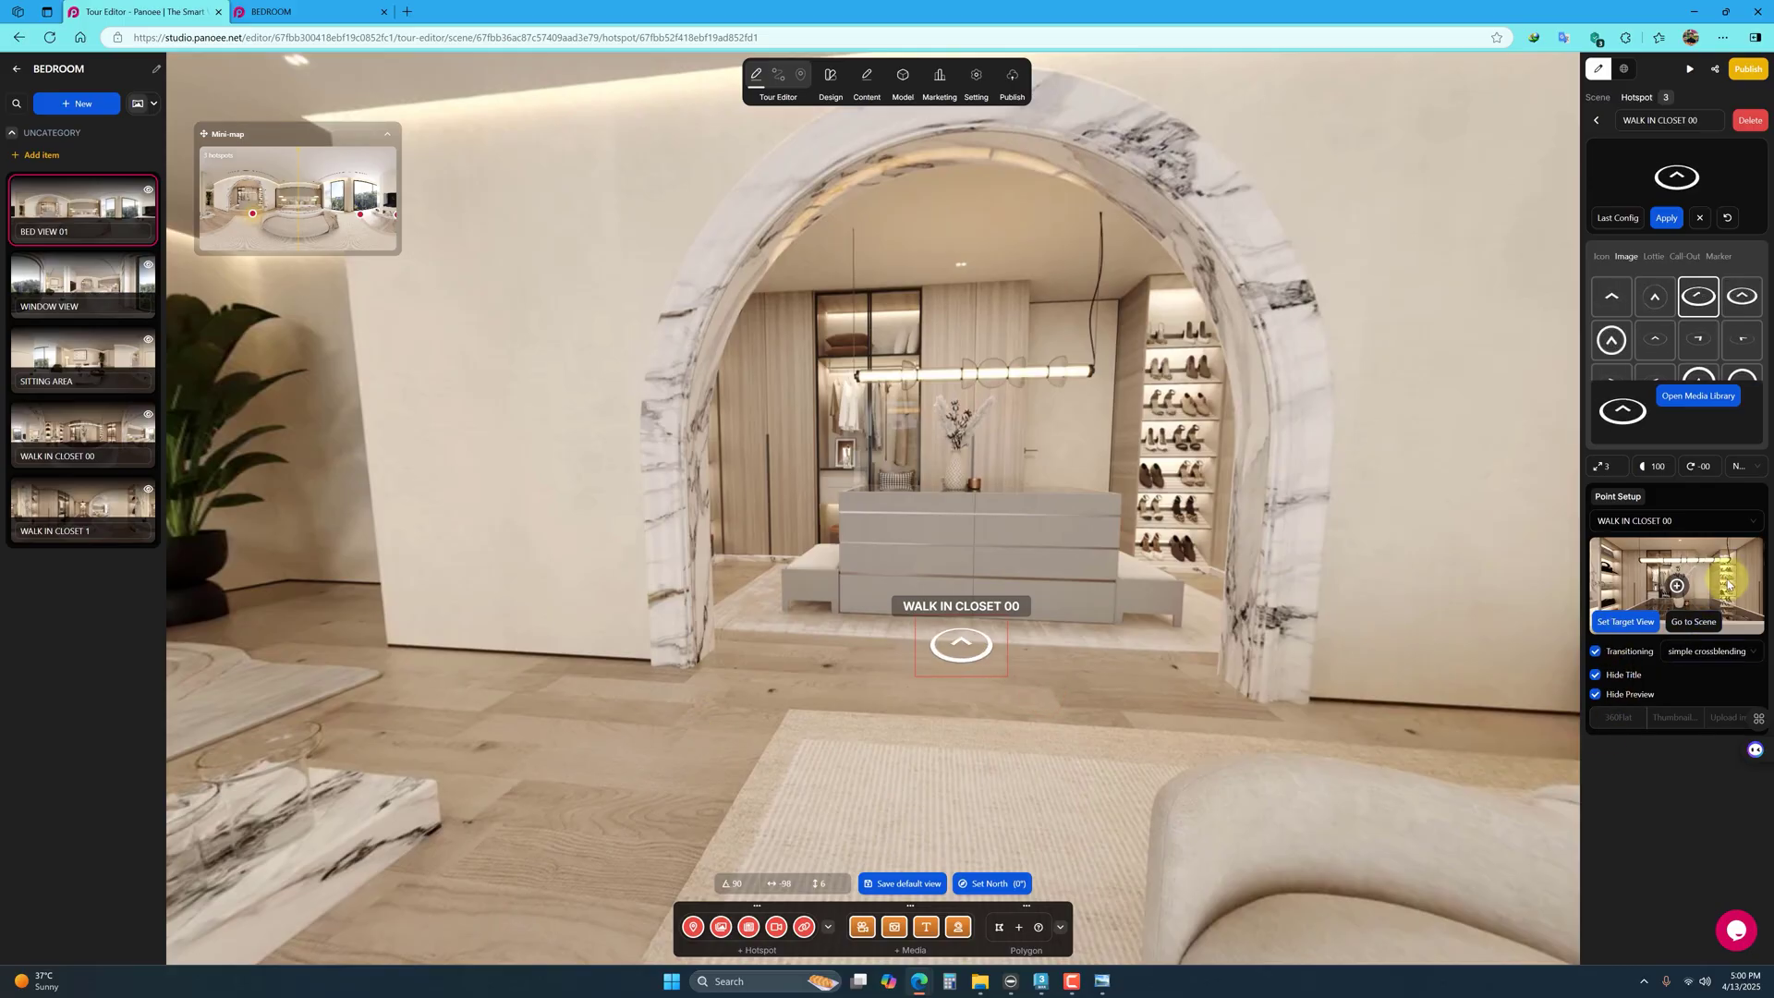
click(1628, 621)
Step: Select the point hotspot at the TV console, adjust its position and apply the last hotspot configuration to it
drag(779, 740, 1133, 745)
click(897, 663)
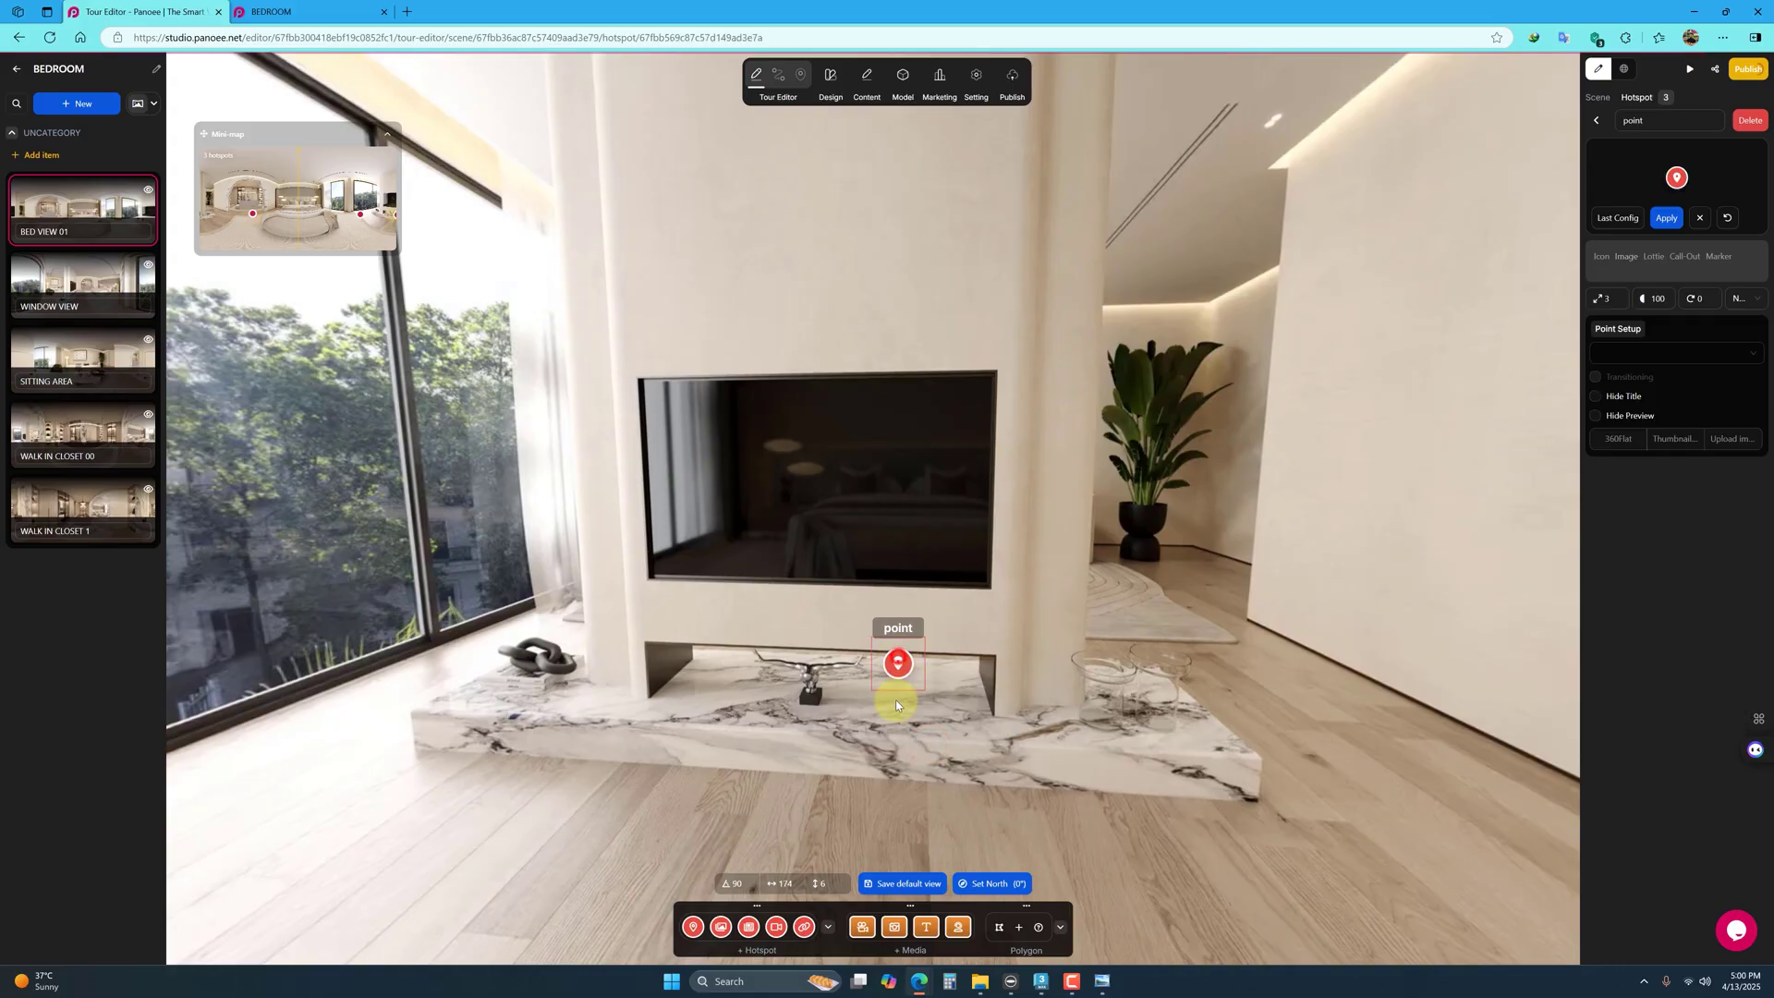
drag(902, 671, 883, 683)
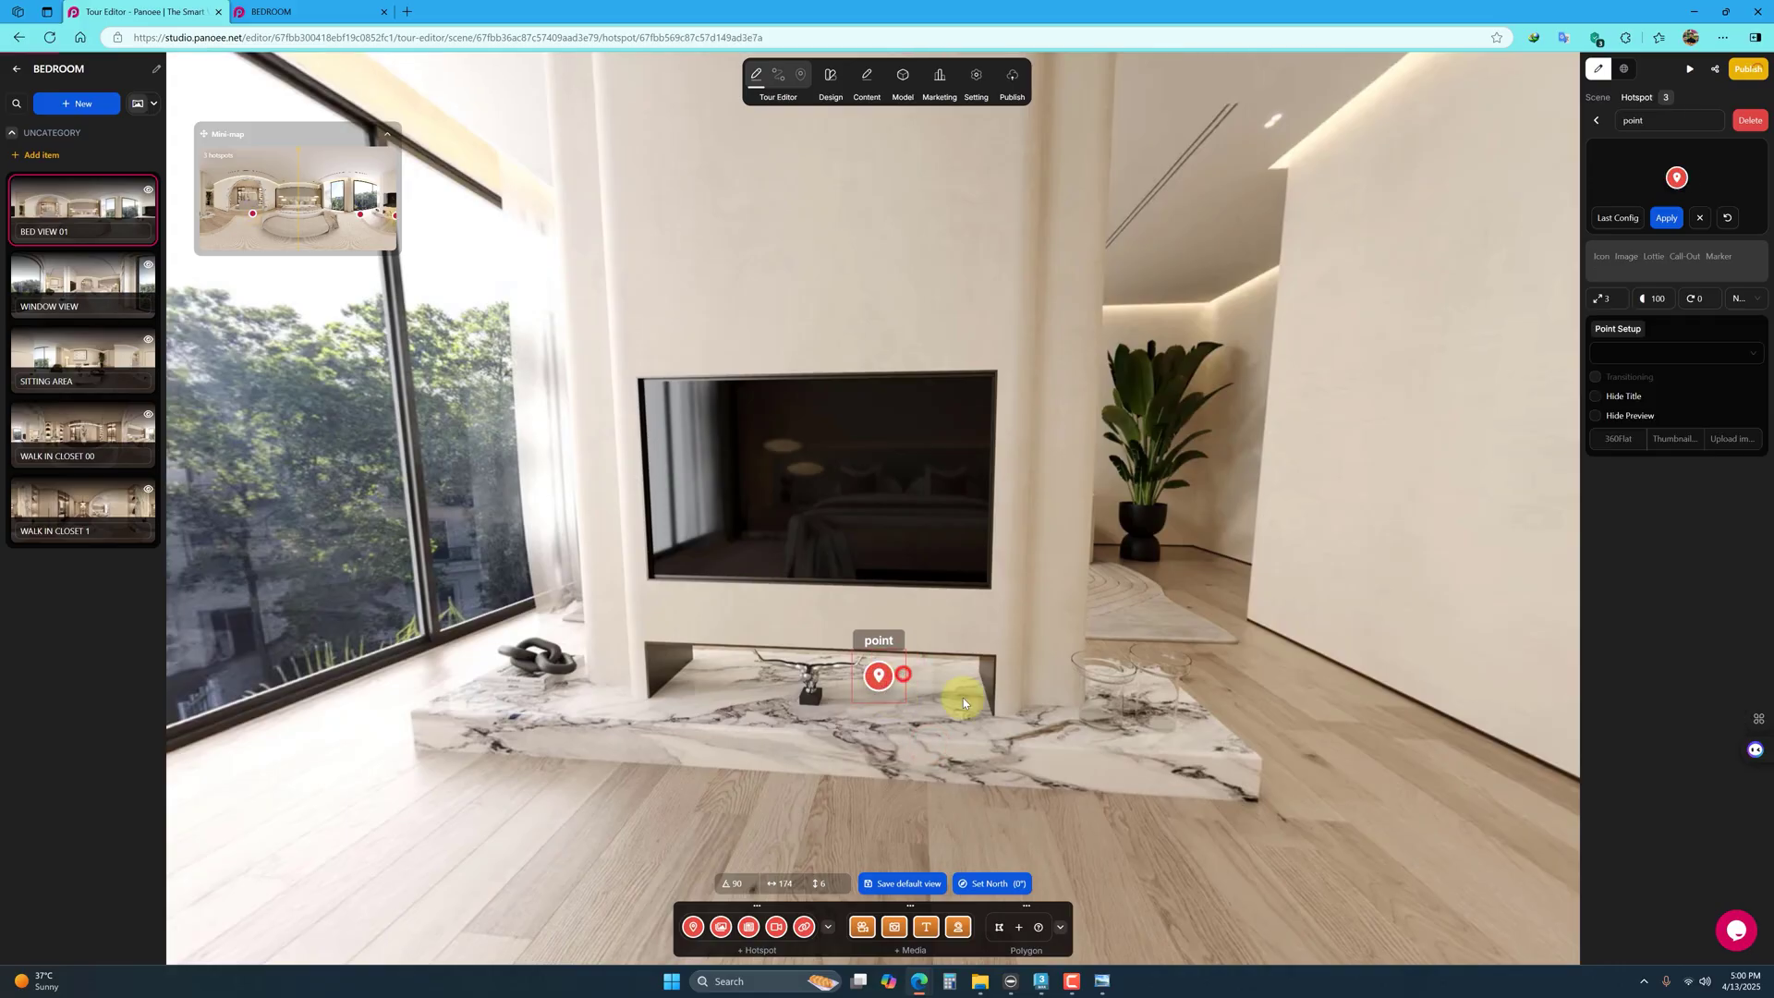
click(1618, 221)
click(1662, 224)
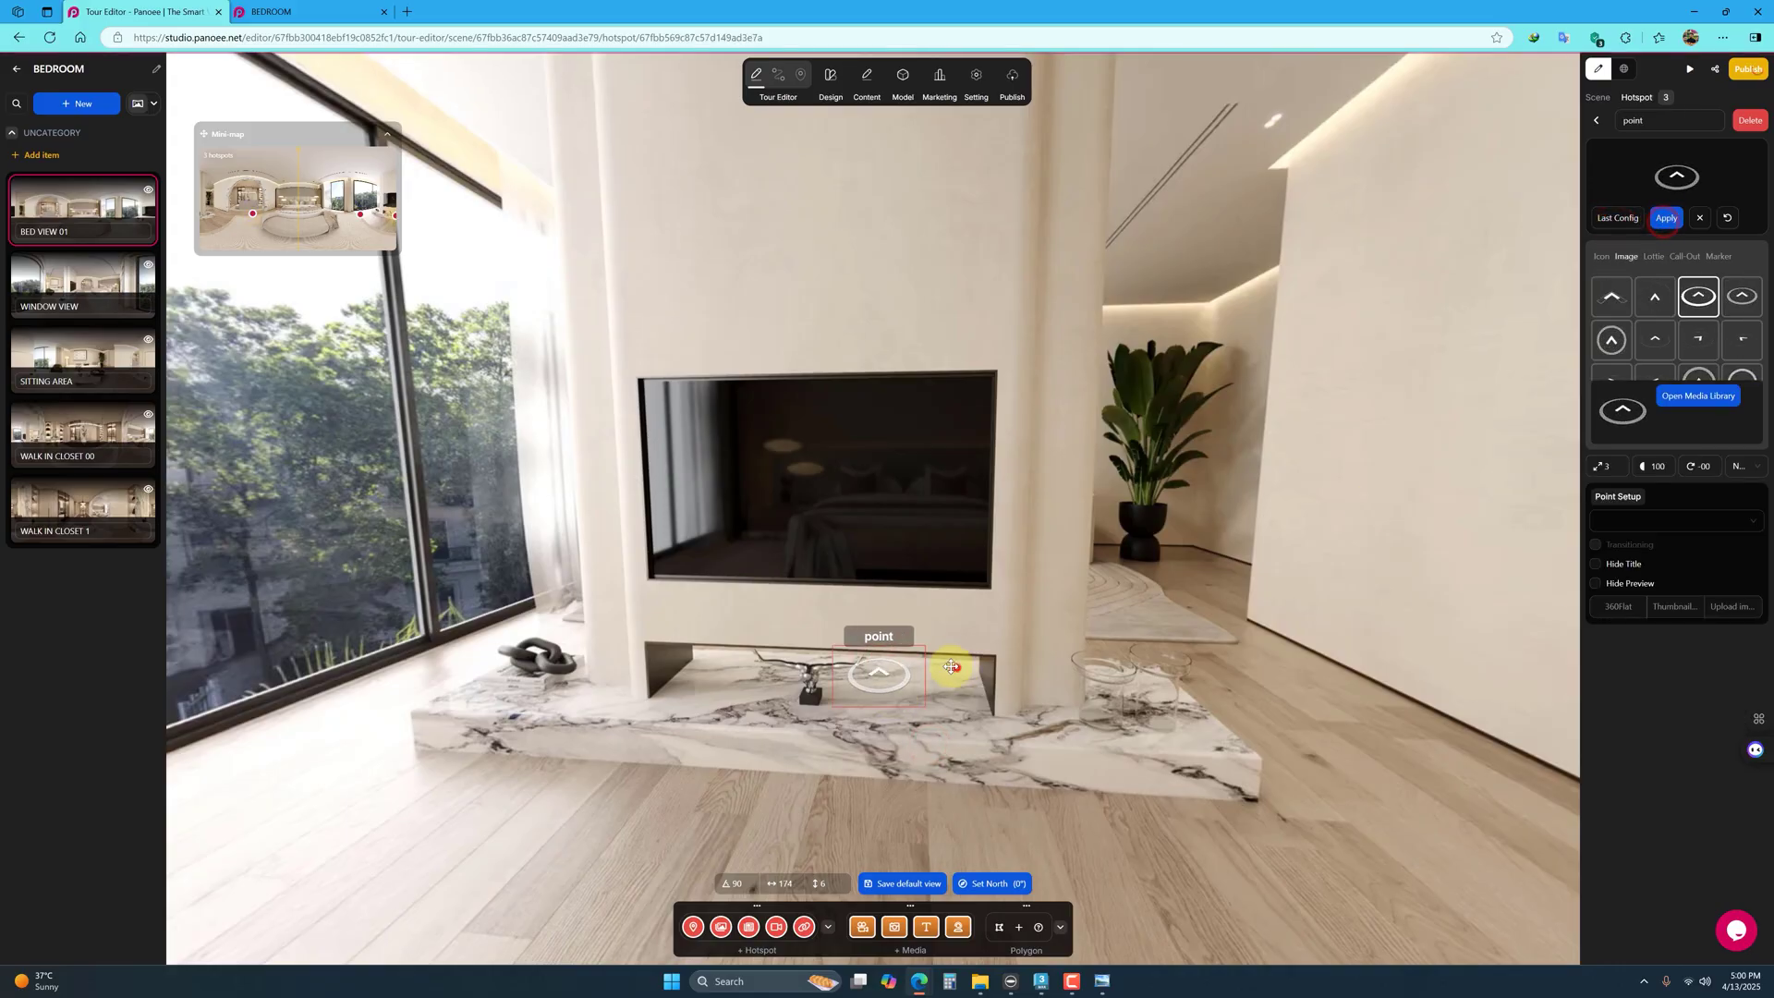
drag(956, 667, 886, 669)
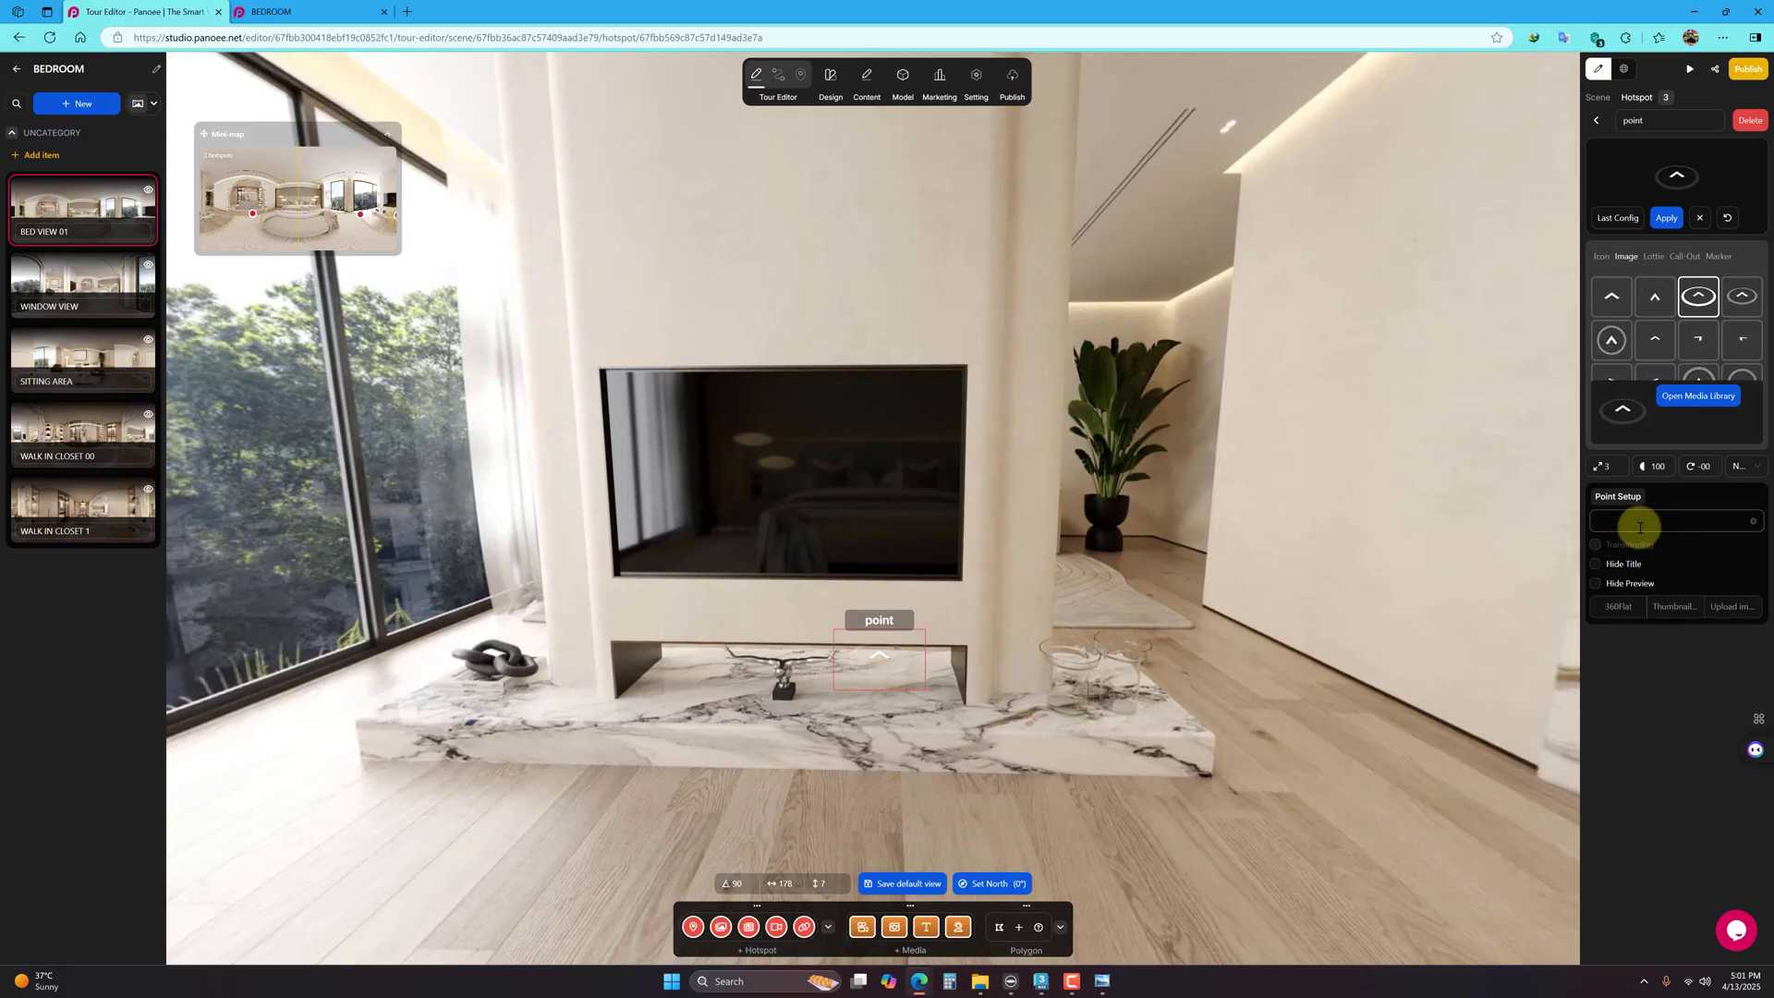
Step: Link the point hotspot beneath the TV in BED VIEW 01 to the SITTING AREA scene
click(1666, 517)
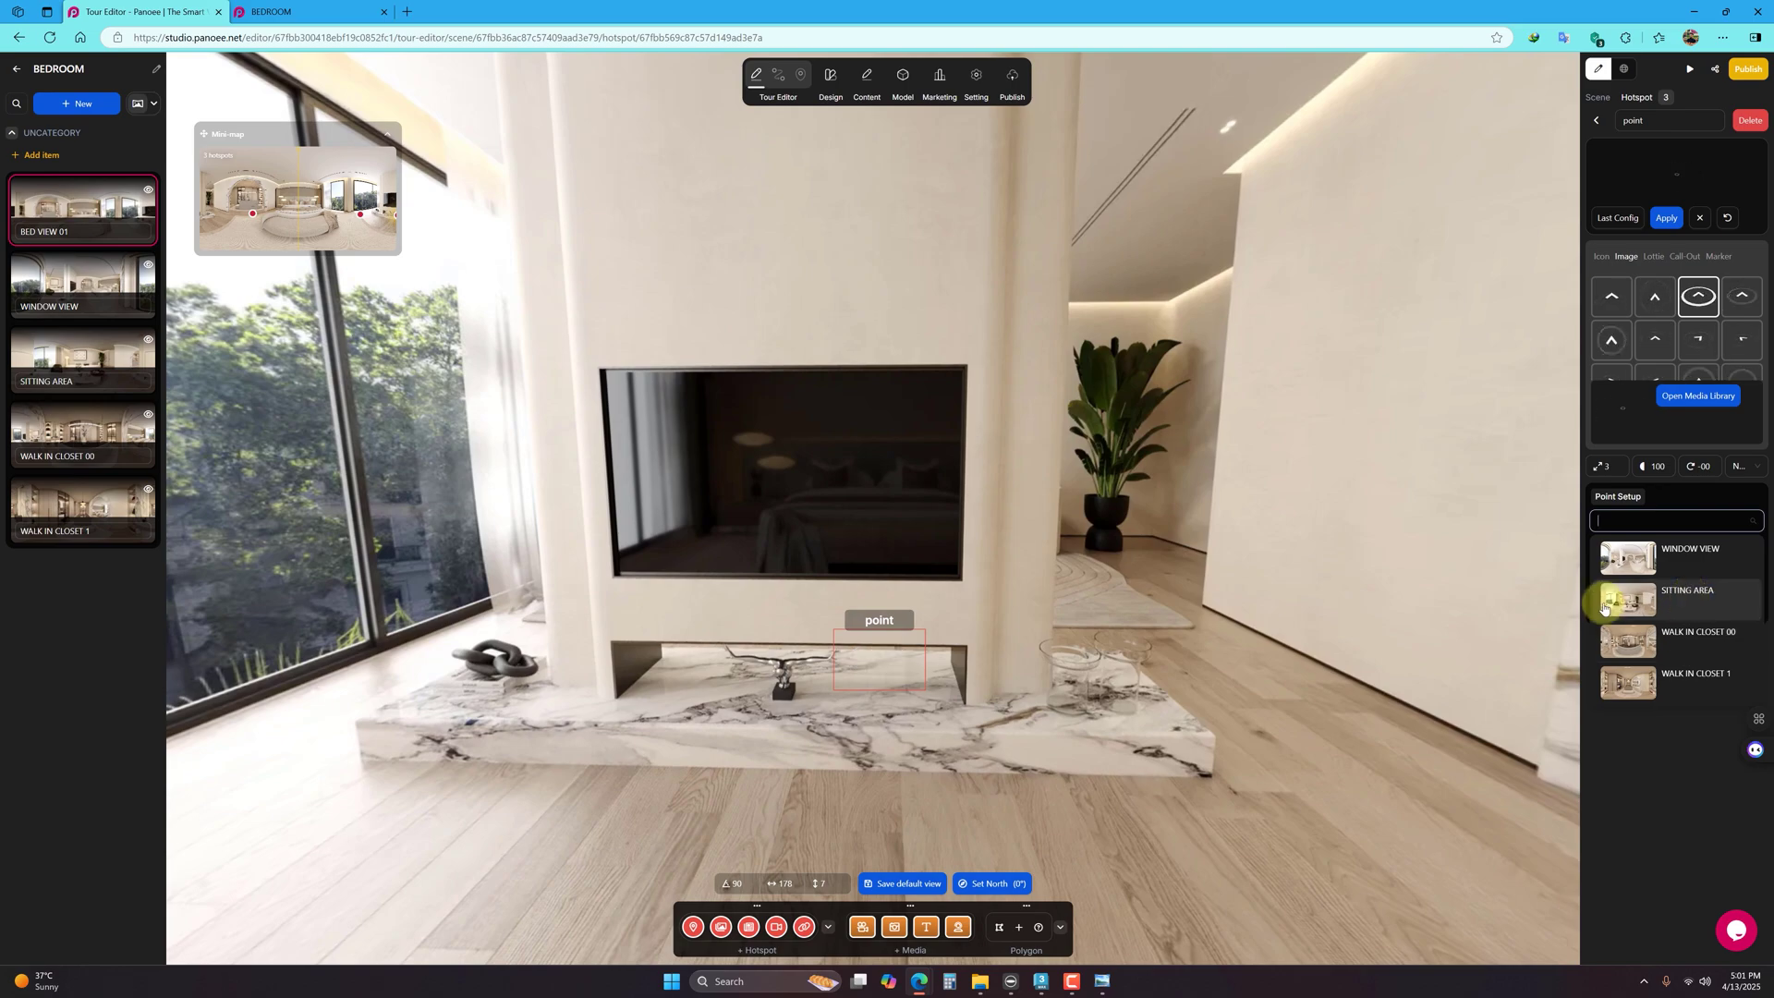
click(1650, 602)
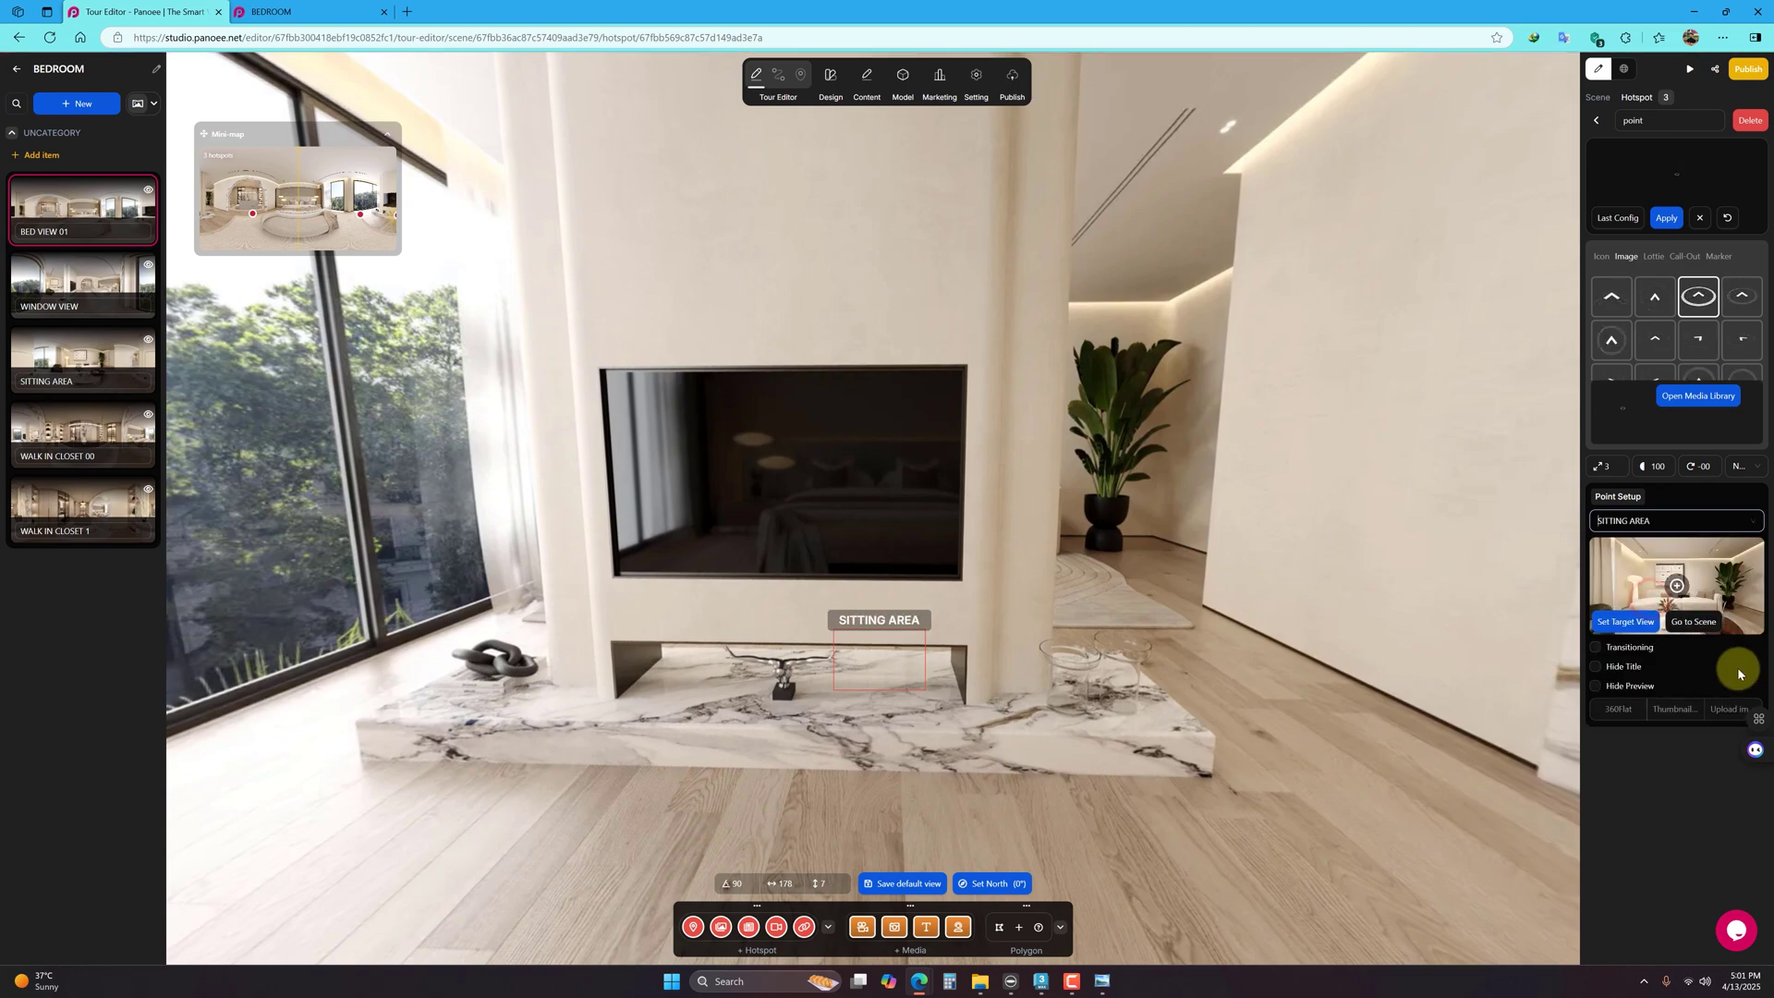
click(1641, 621)
Step: Enable transitioning with simple crossblending for the SITTING AREA hotspot, and hide its title and preview
click(1596, 648)
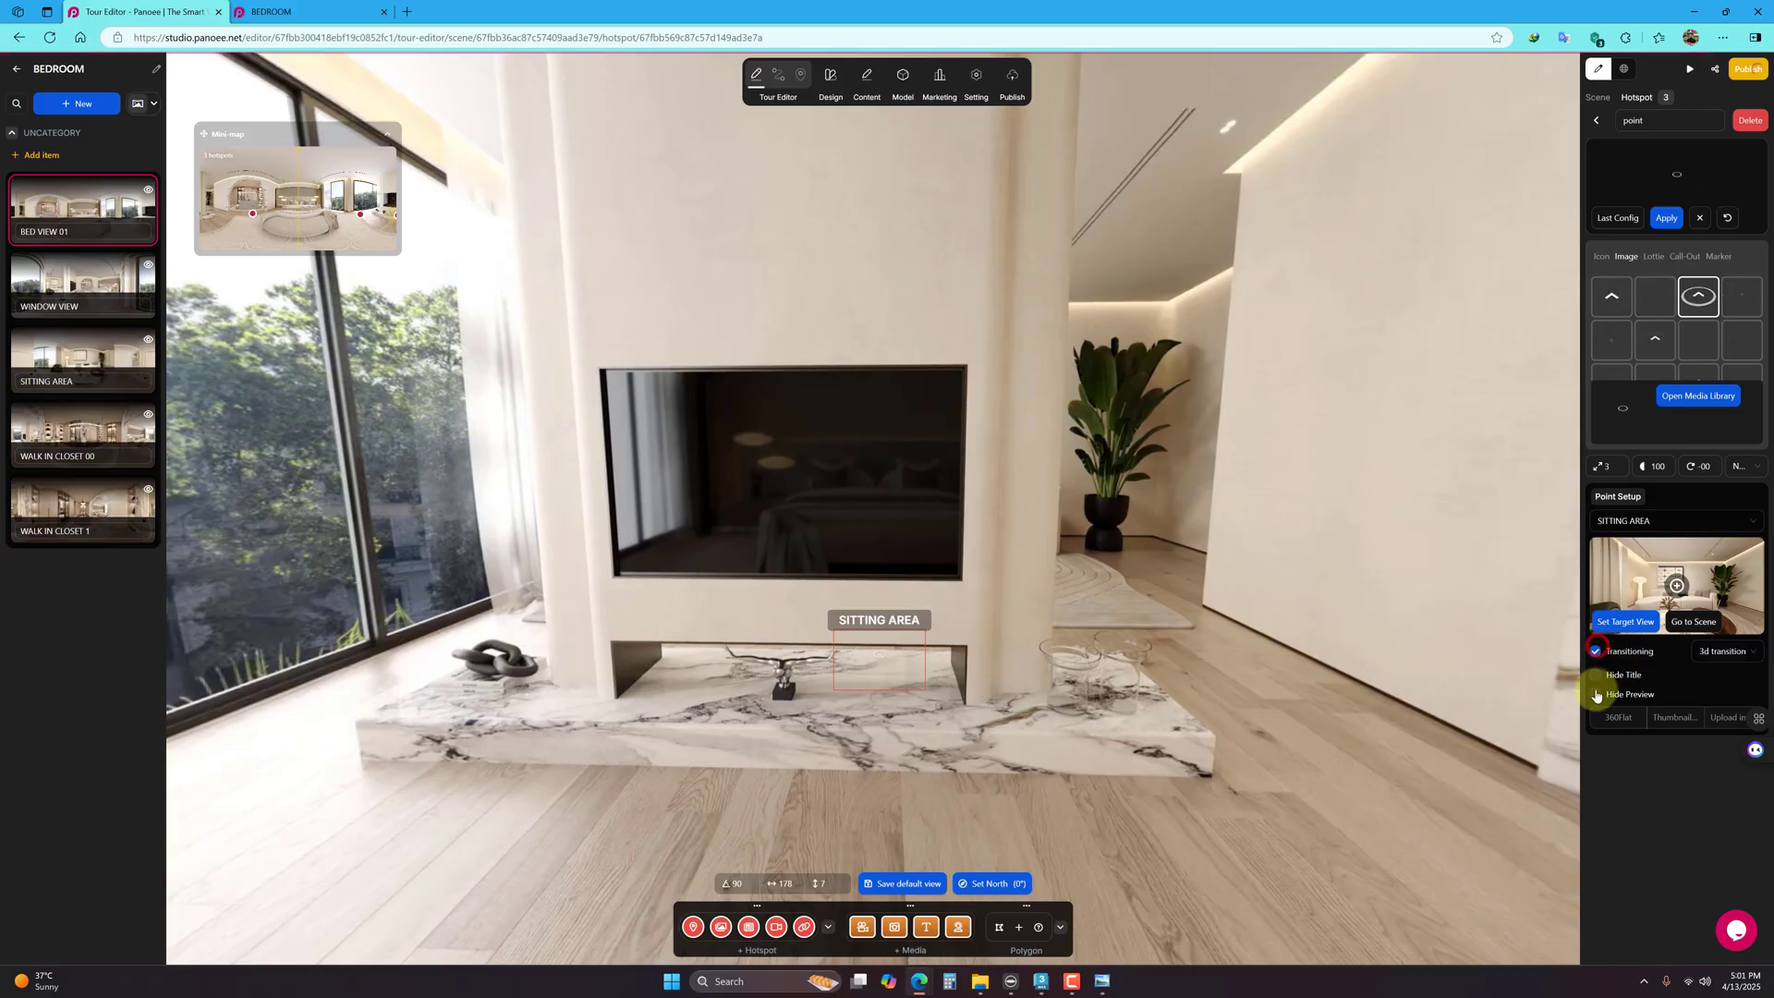
click(1718, 652)
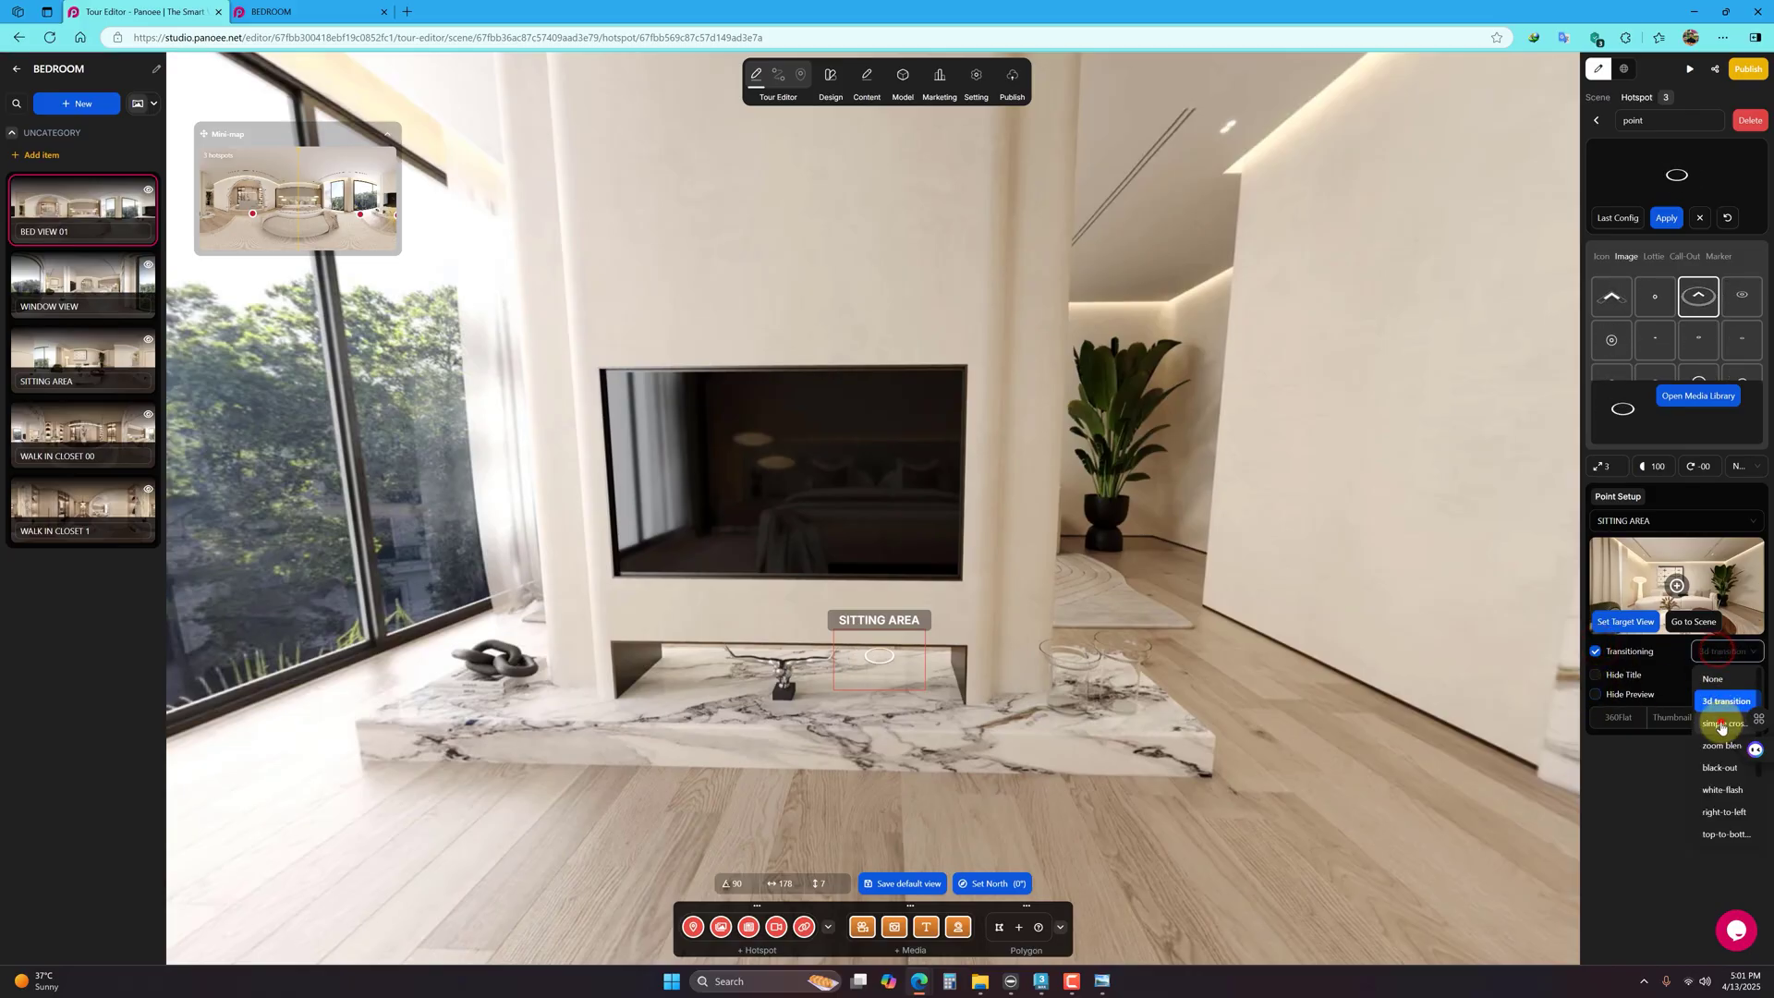
click(1721, 718)
click(1597, 676)
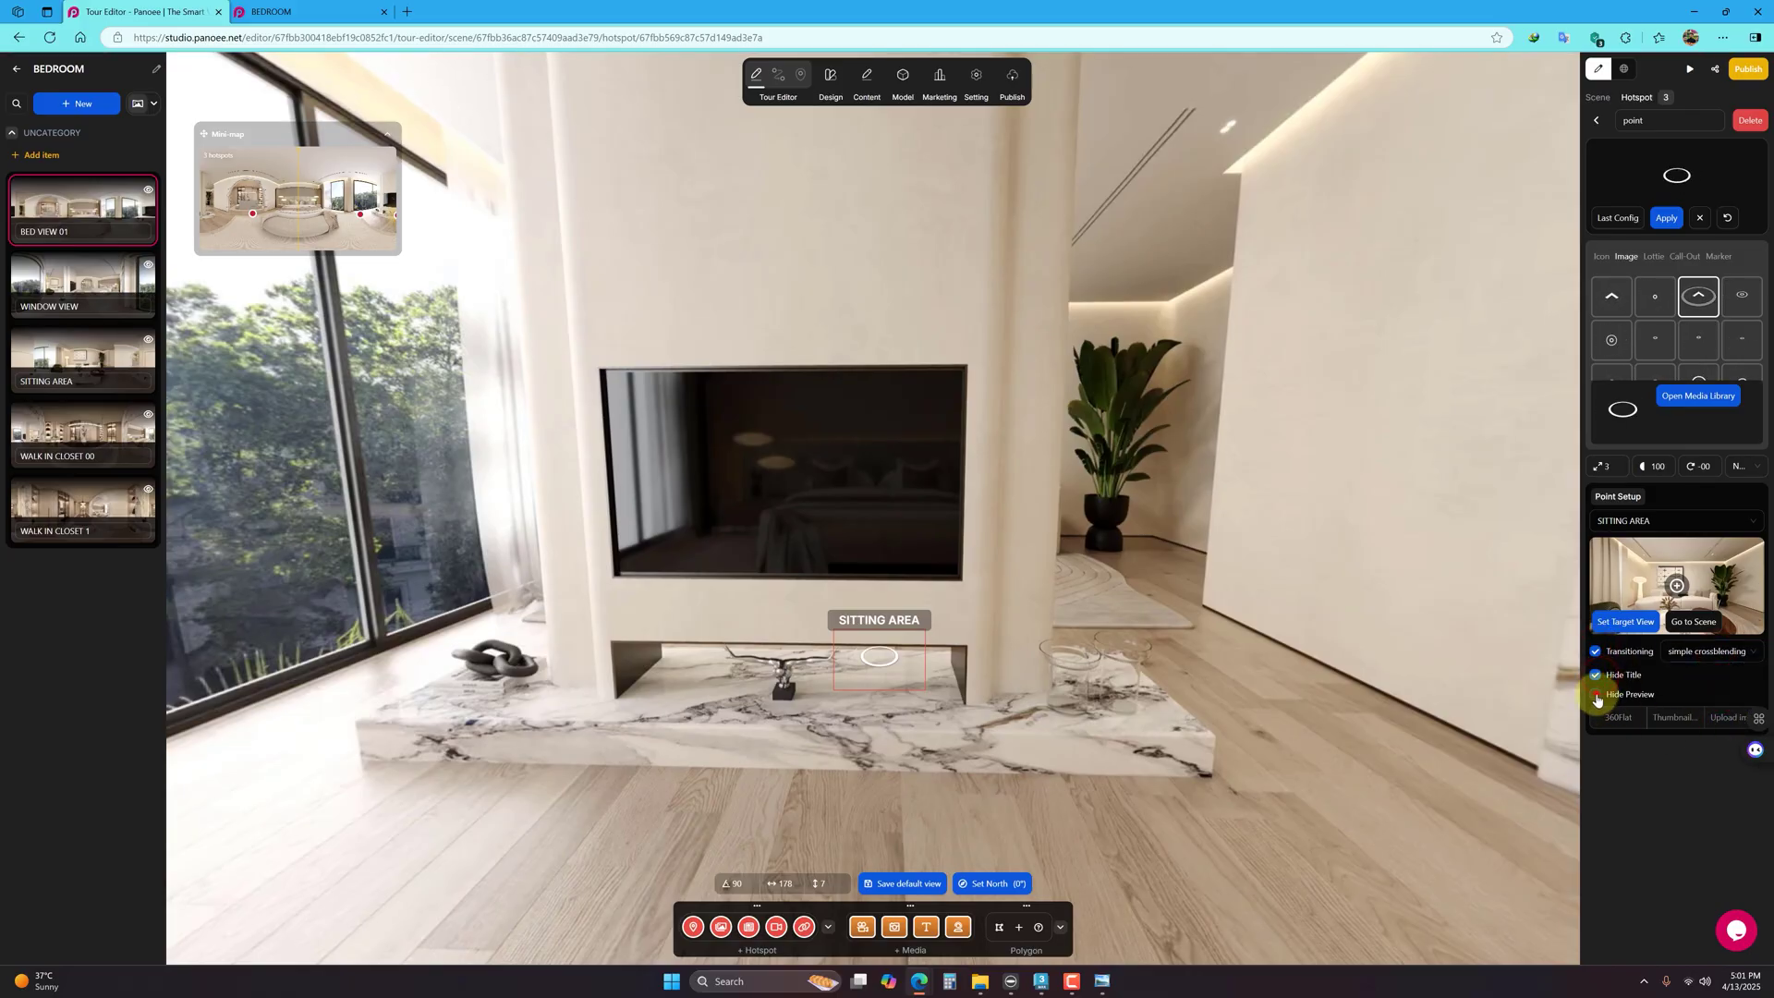
click(1597, 694)
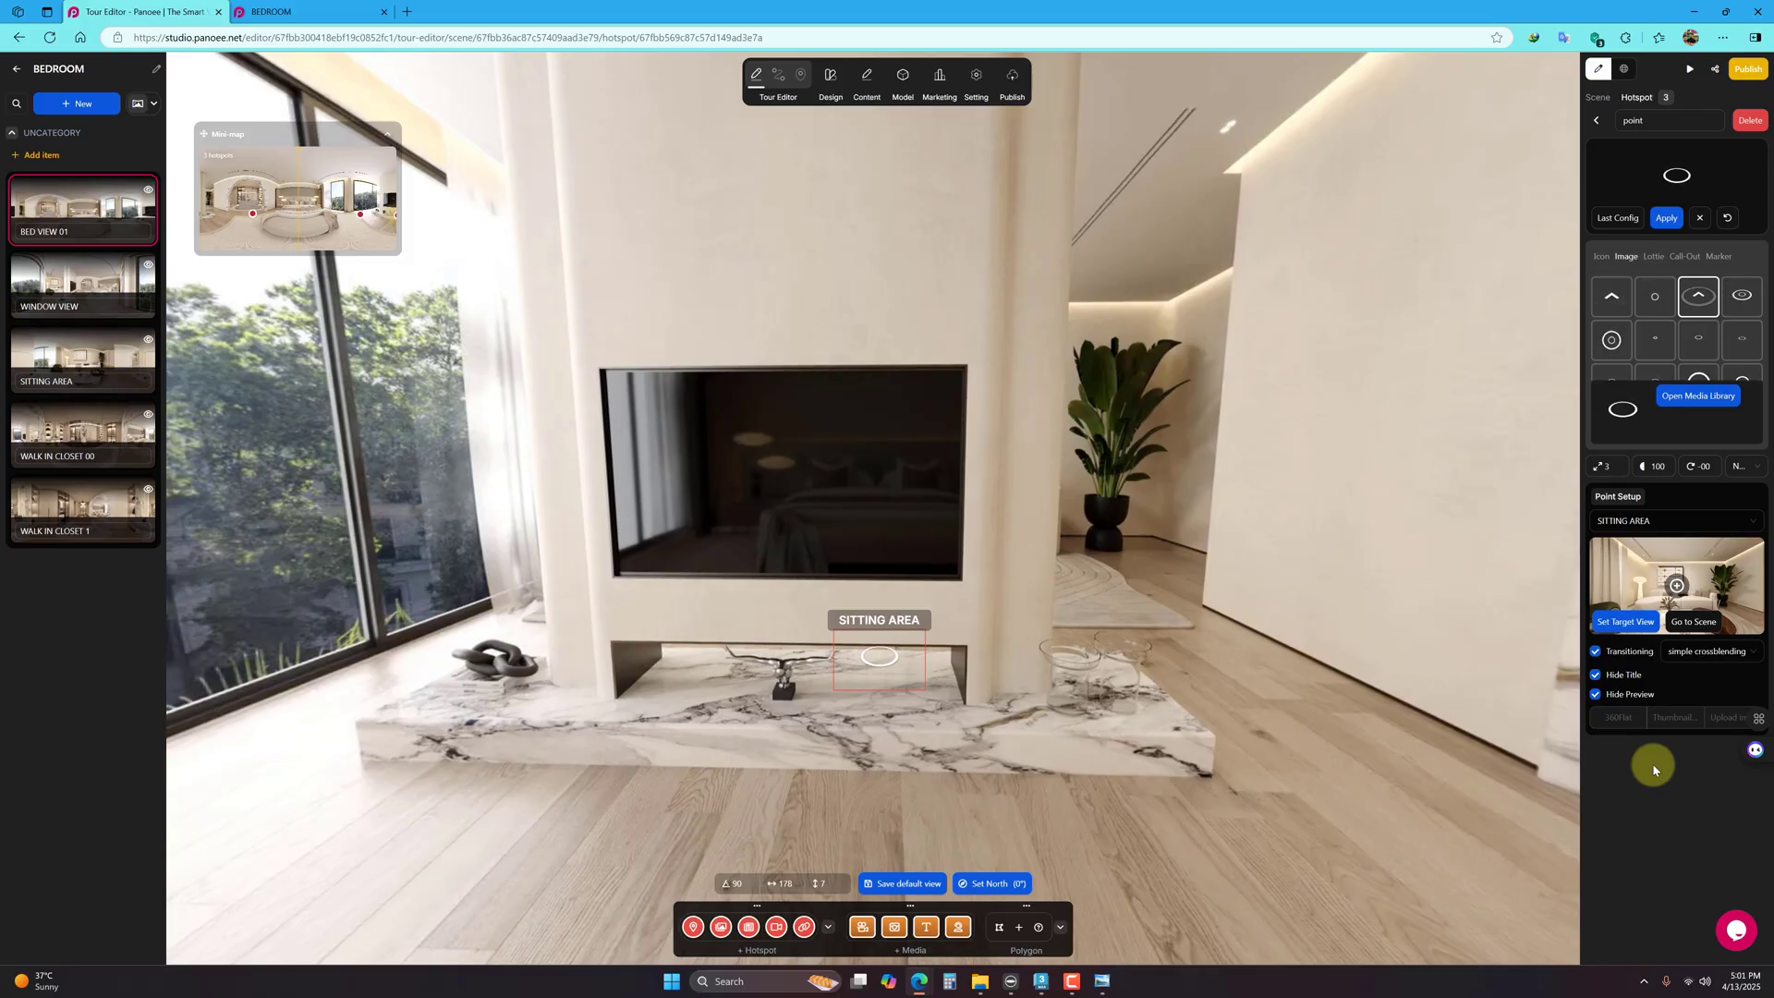
Step: Look over the hotspots in BED VIEW 01, then switch to the BEDROOM tour preview and reload it
drag(917, 743, 1322, 661)
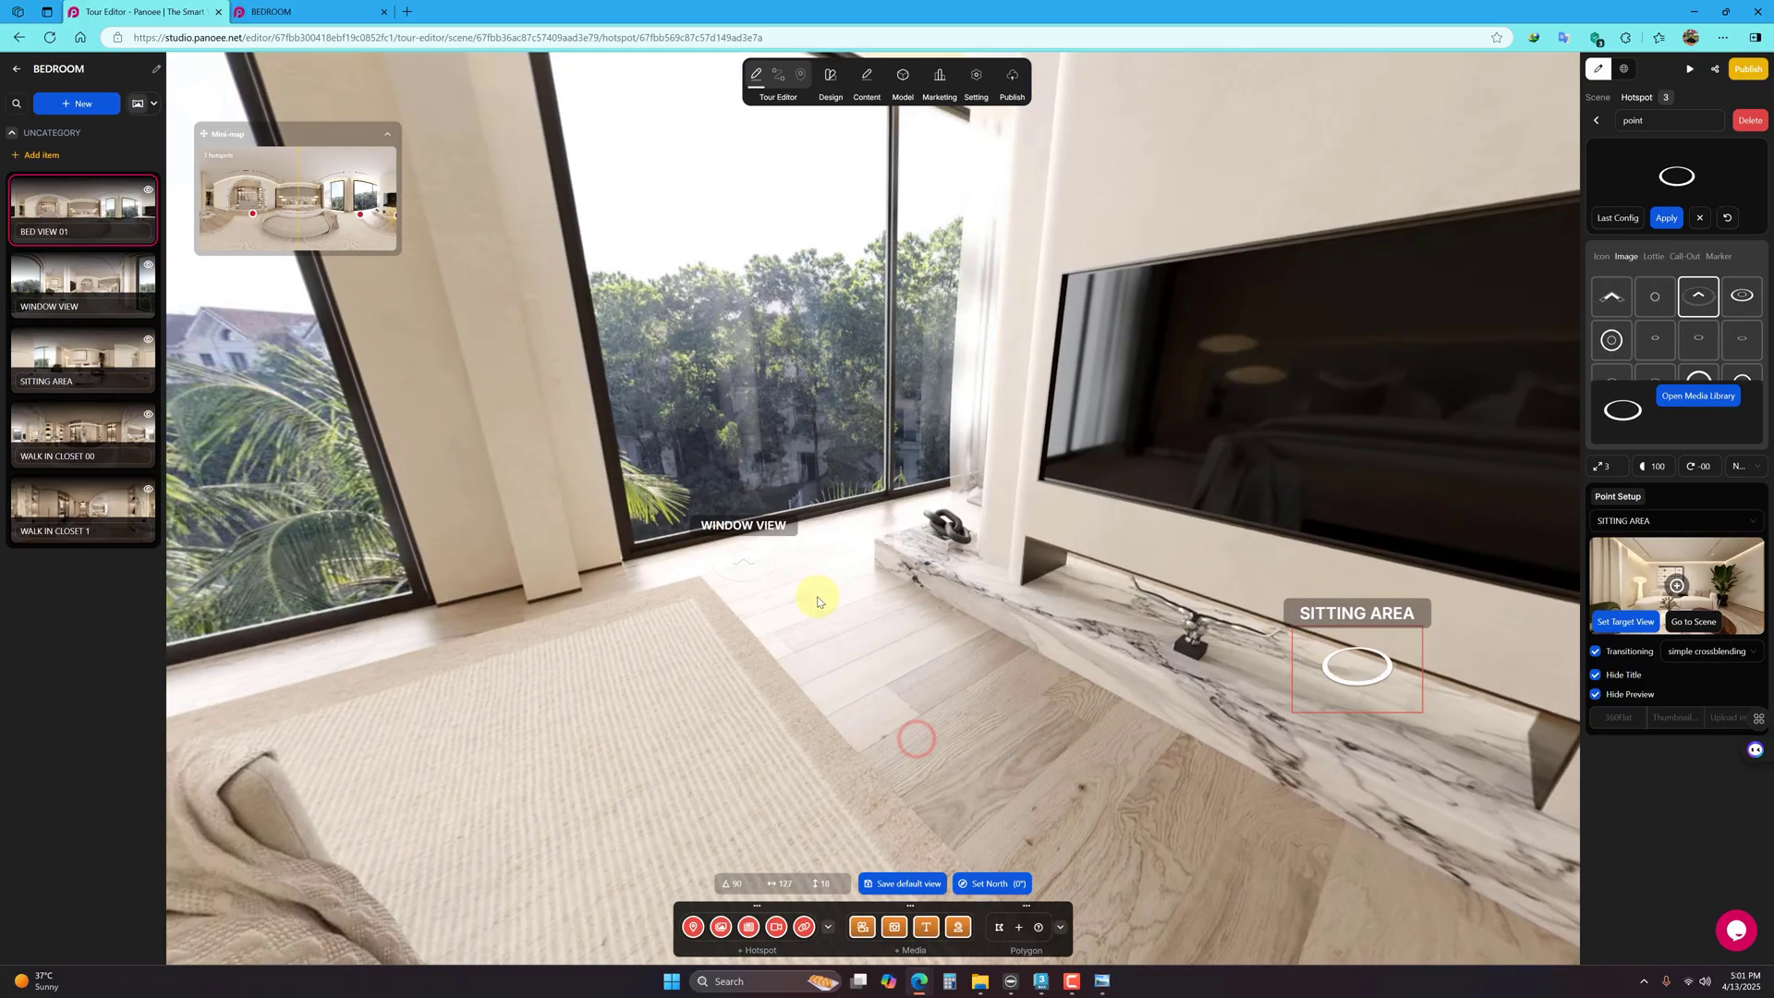
drag(733, 678, 1217, 756)
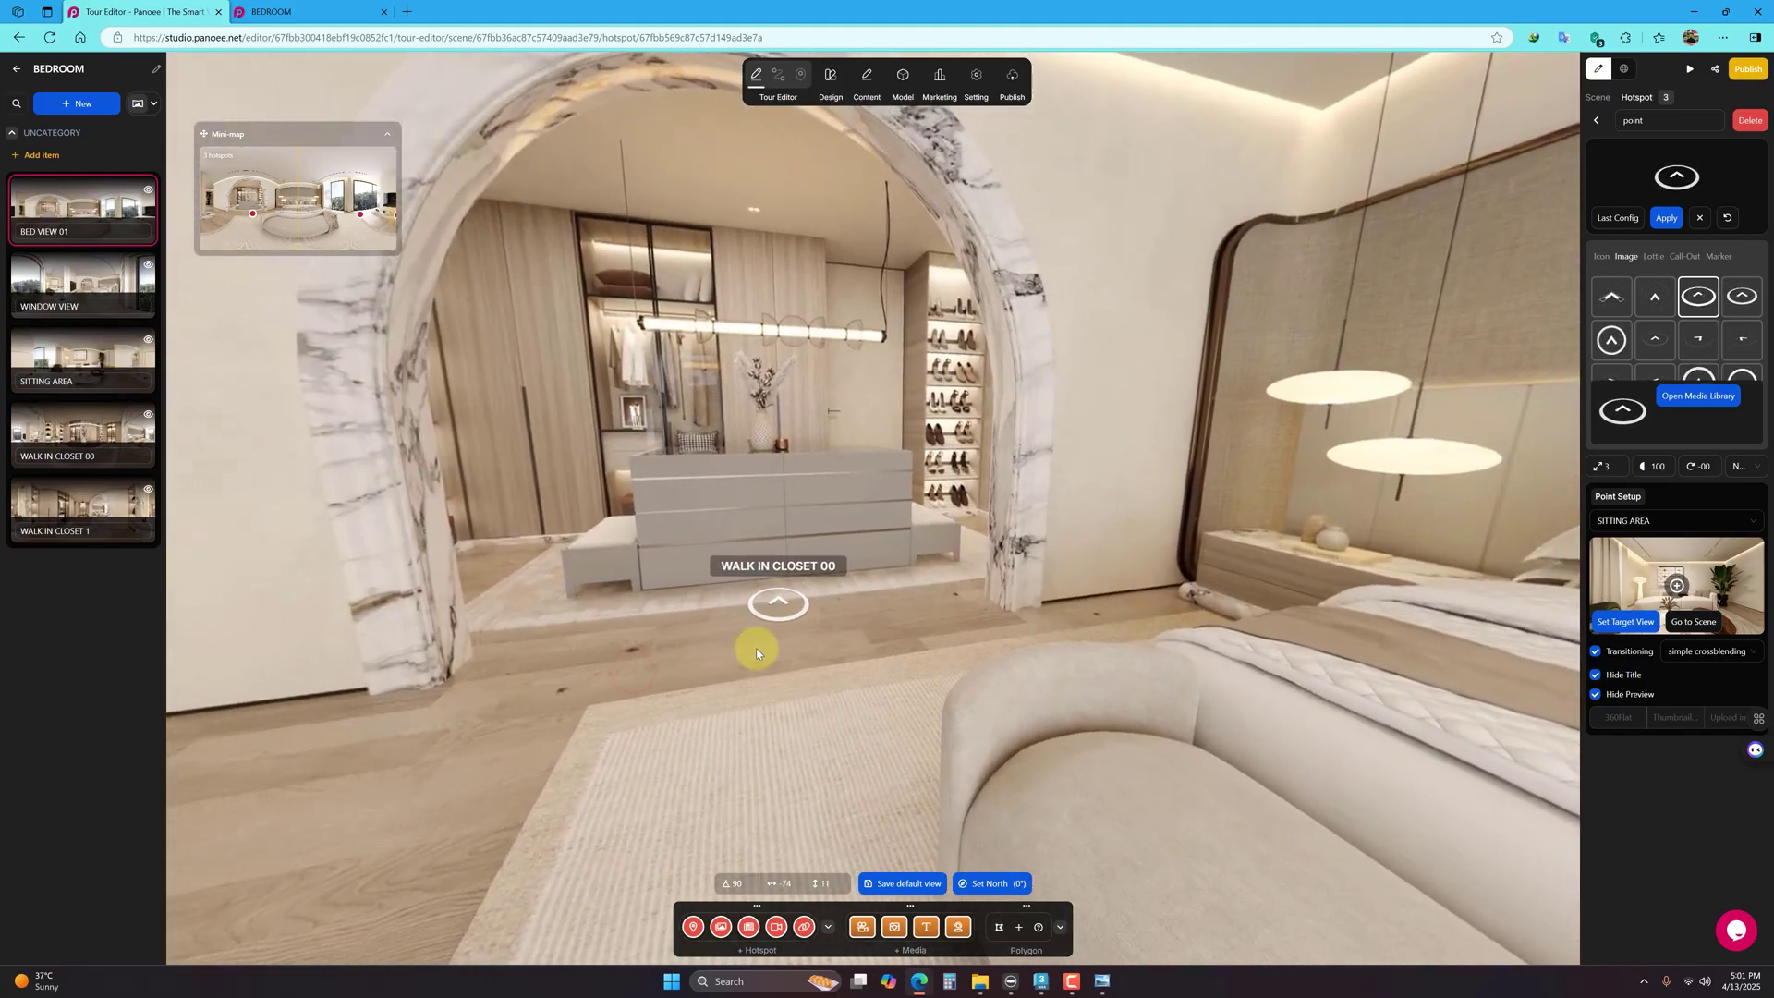
drag(765, 662, 900, 712)
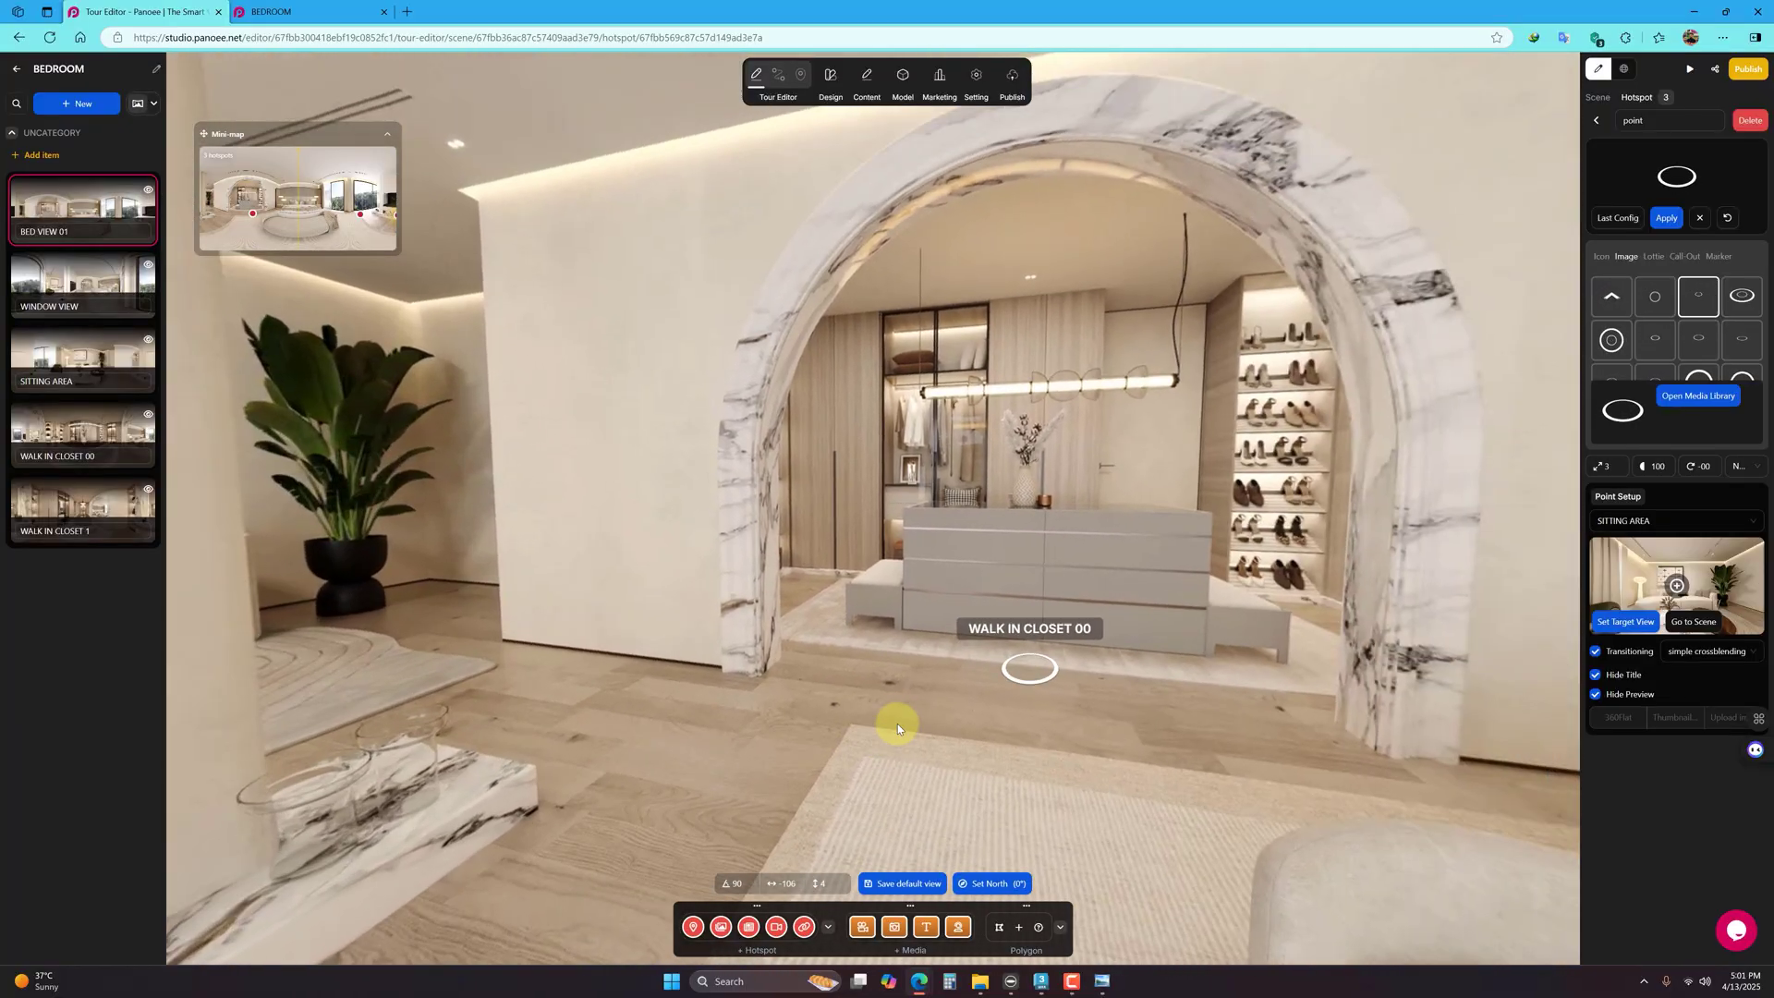
click(305, 12)
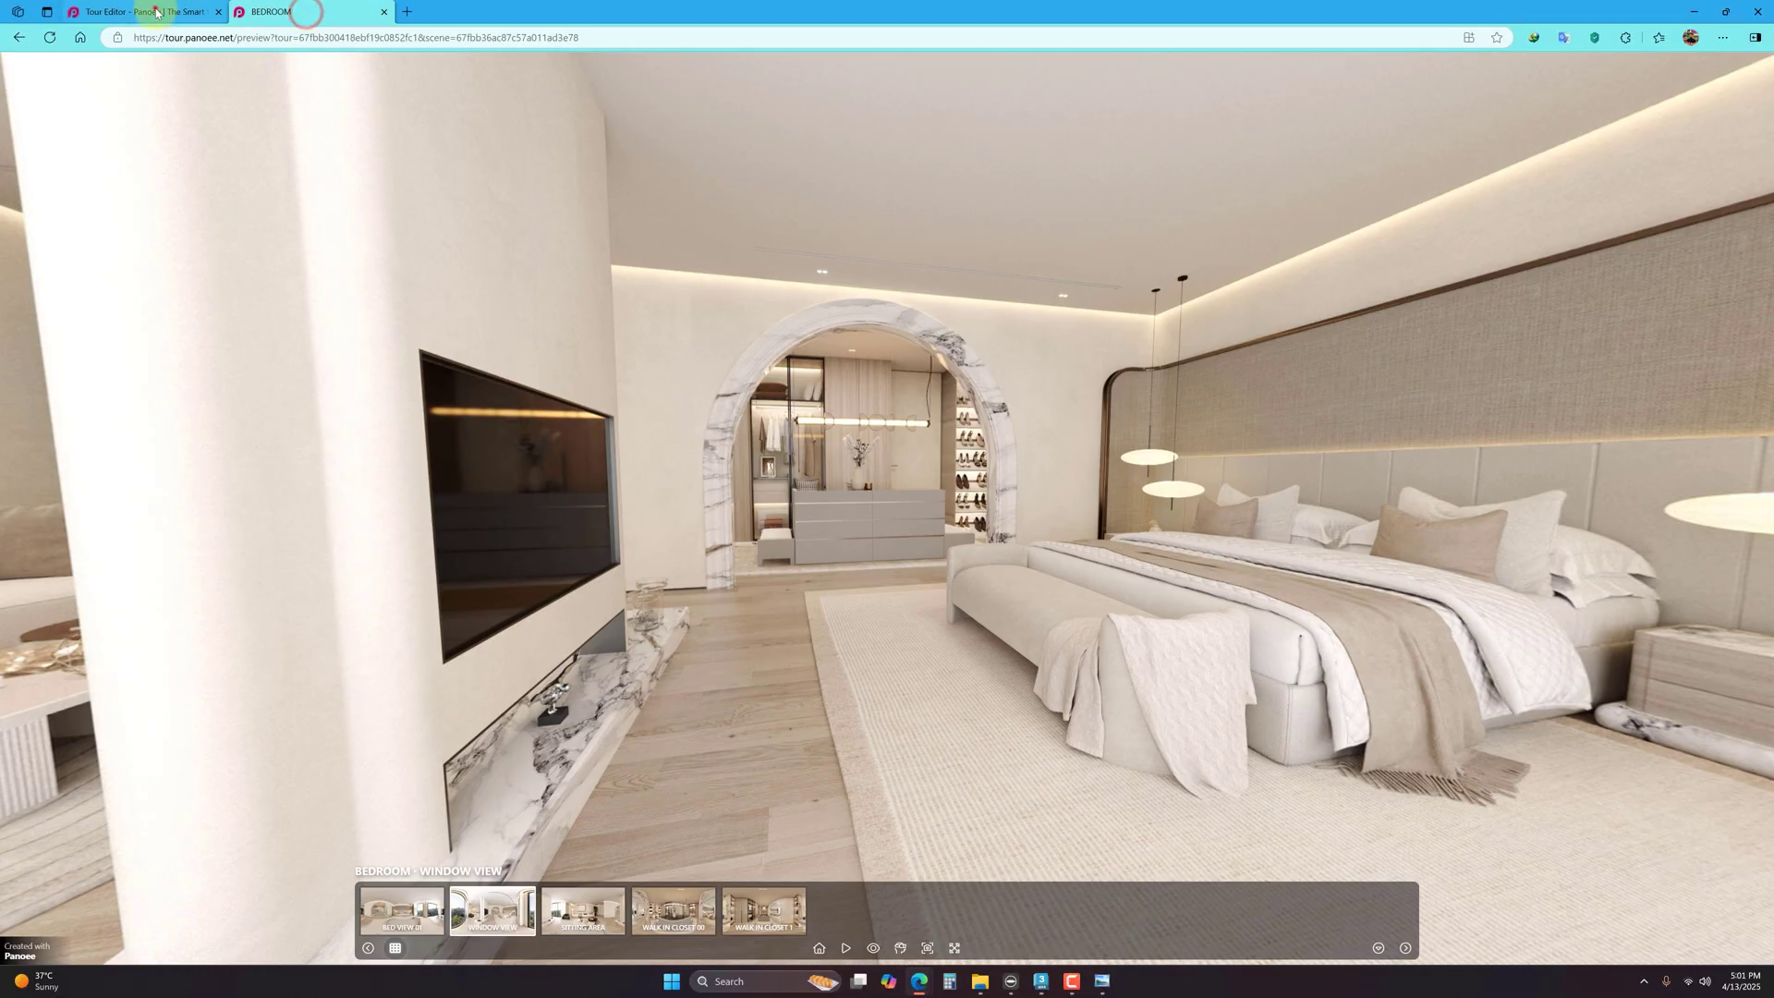
click(153, 11)
click(297, 14)
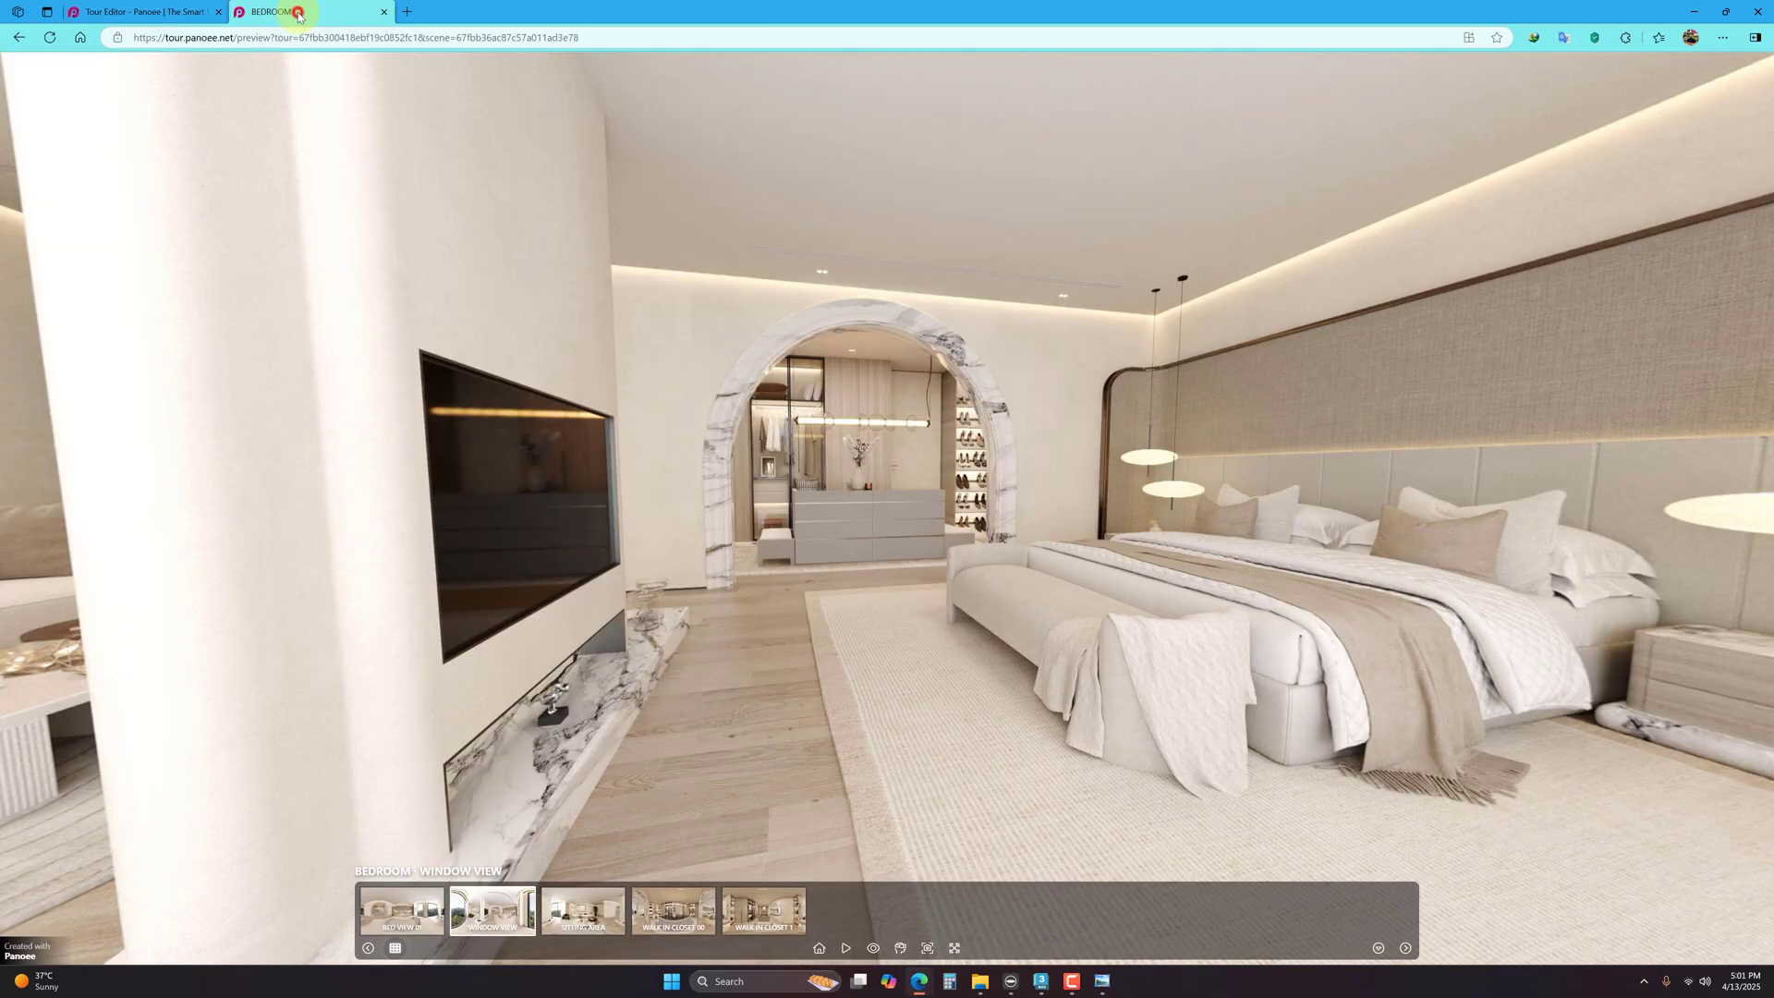
click(765, 478)
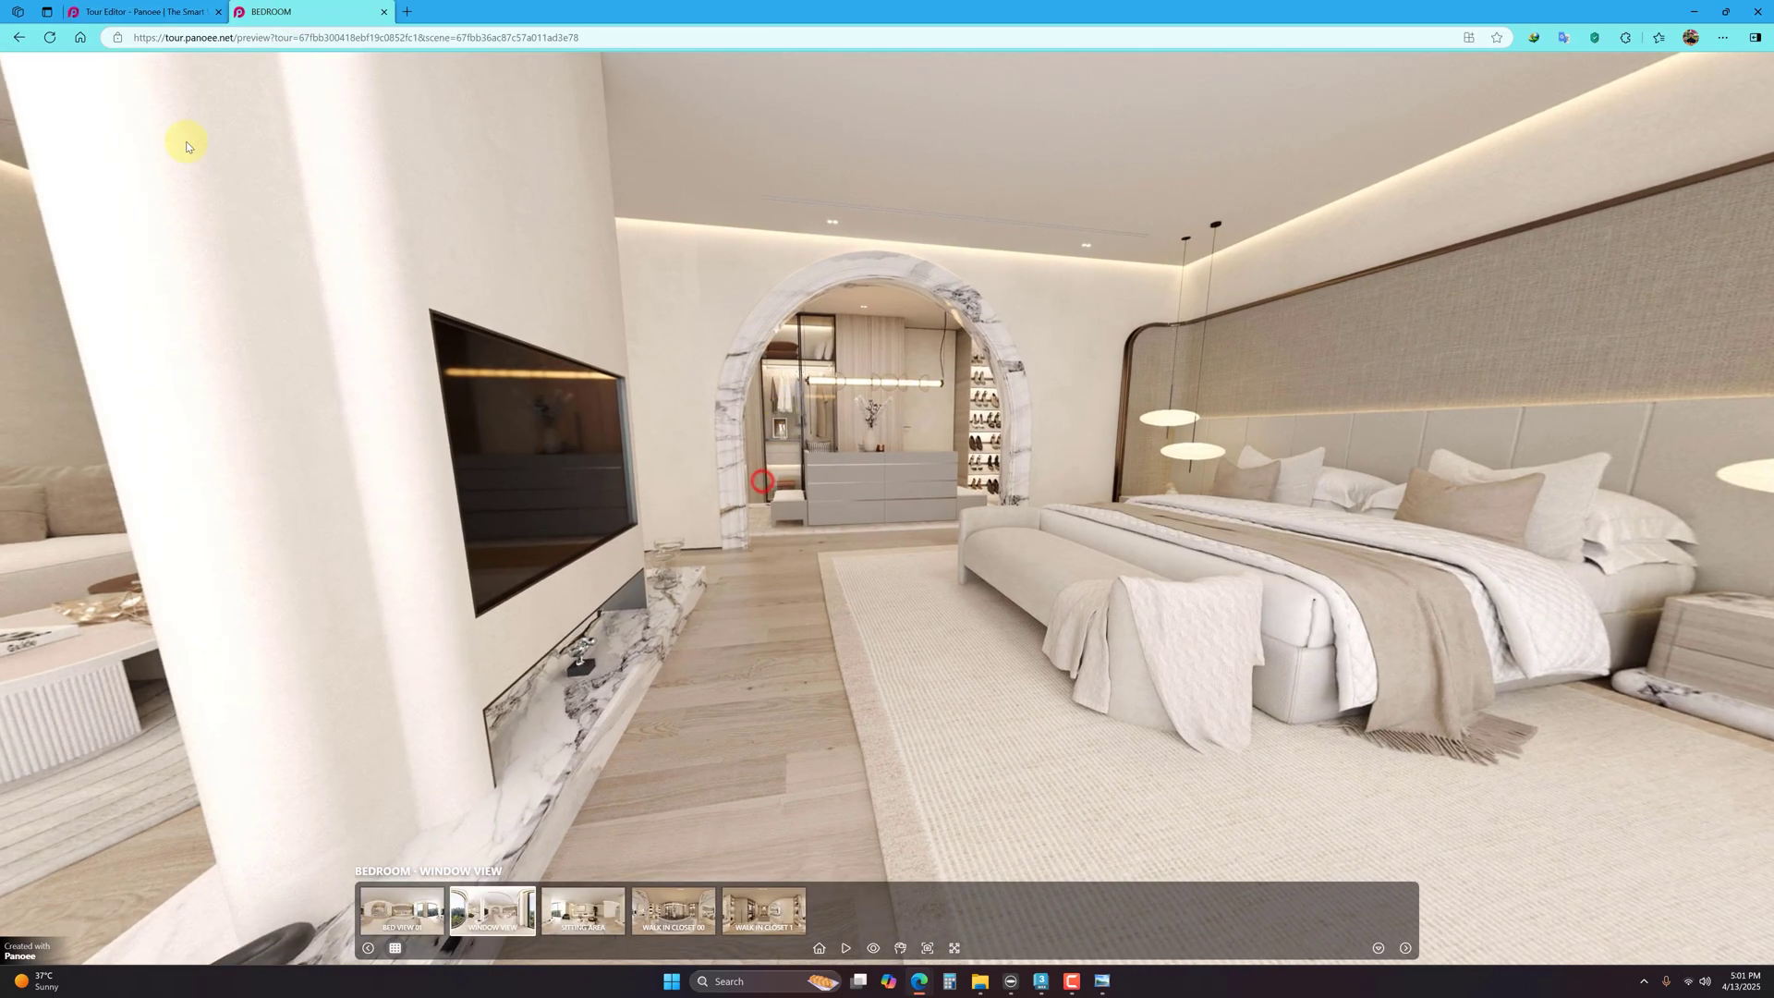
click(49, 37)
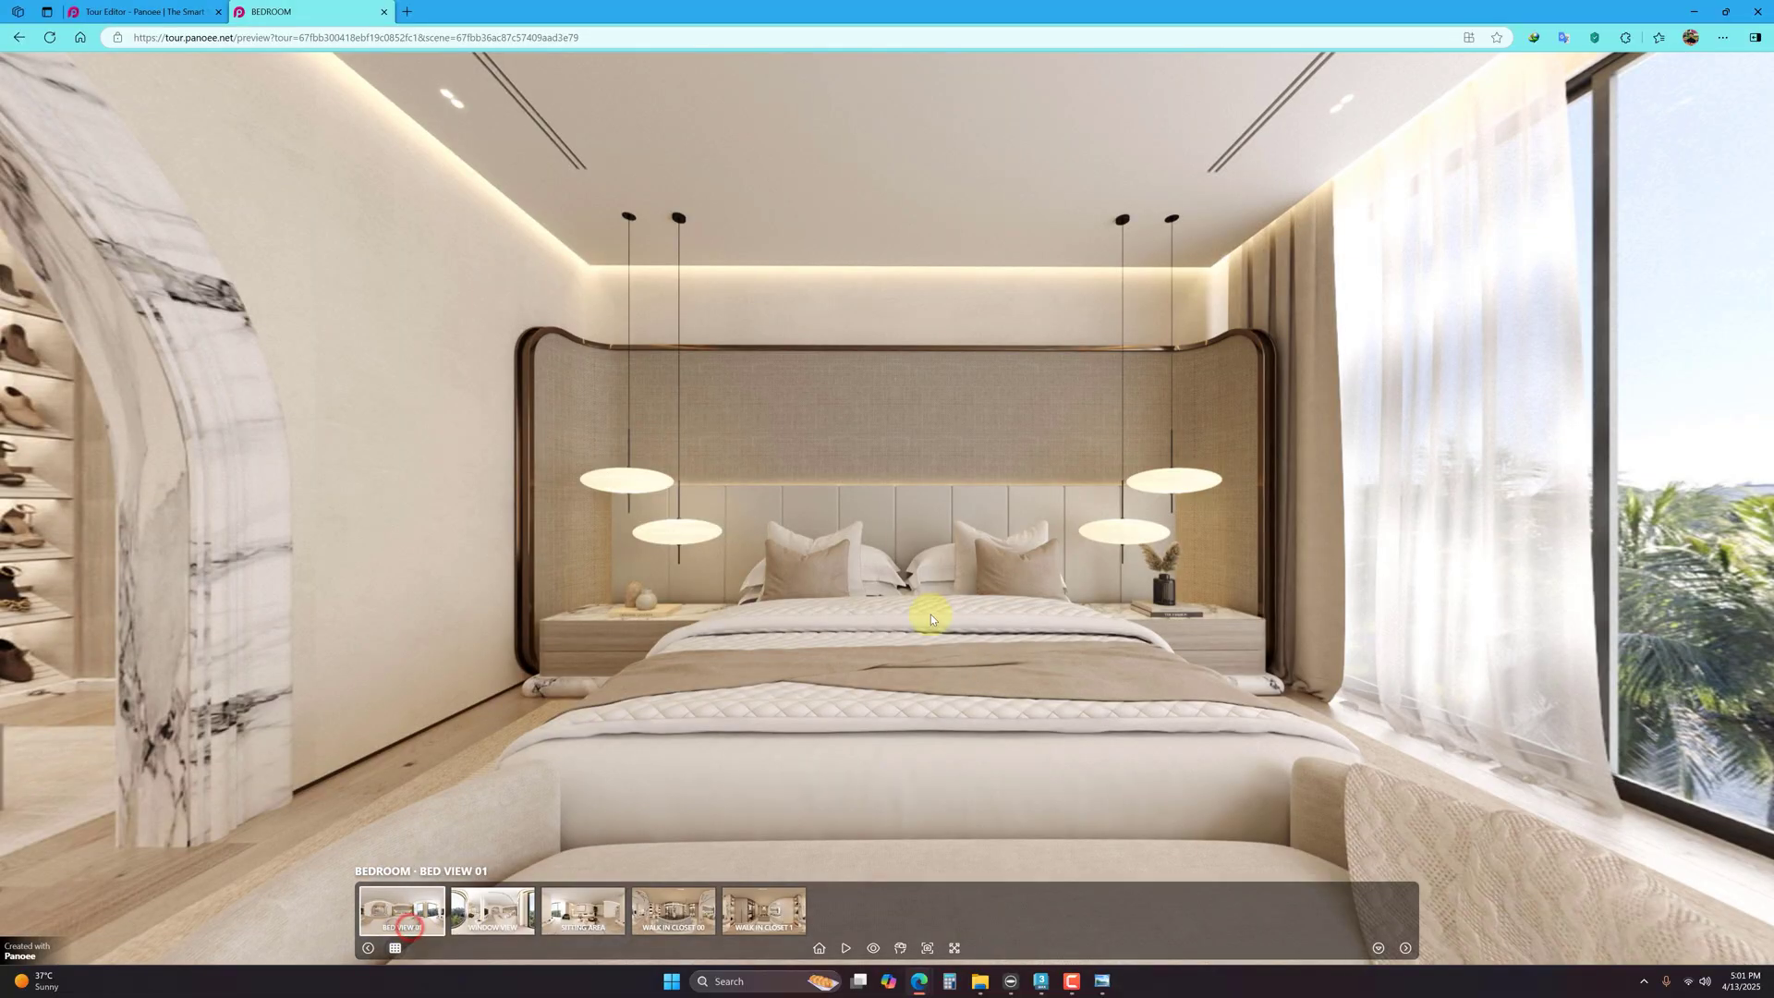
Step: Look around BED VIEW 01 in the preview, follow its hotspot to SITTING AREA and look around there
mouse_move(862, 631)
mouse_down()
mouse_move(843, 355)
mouse_move(632, 365)
mouse_move(1013, 508)
mouse_up()
mouse_move(605, 578)
mouse_down()
mouse_move(776, 574)
mouse_move(1029, 526)
mouse_move(1063, 615)
mouse_up()
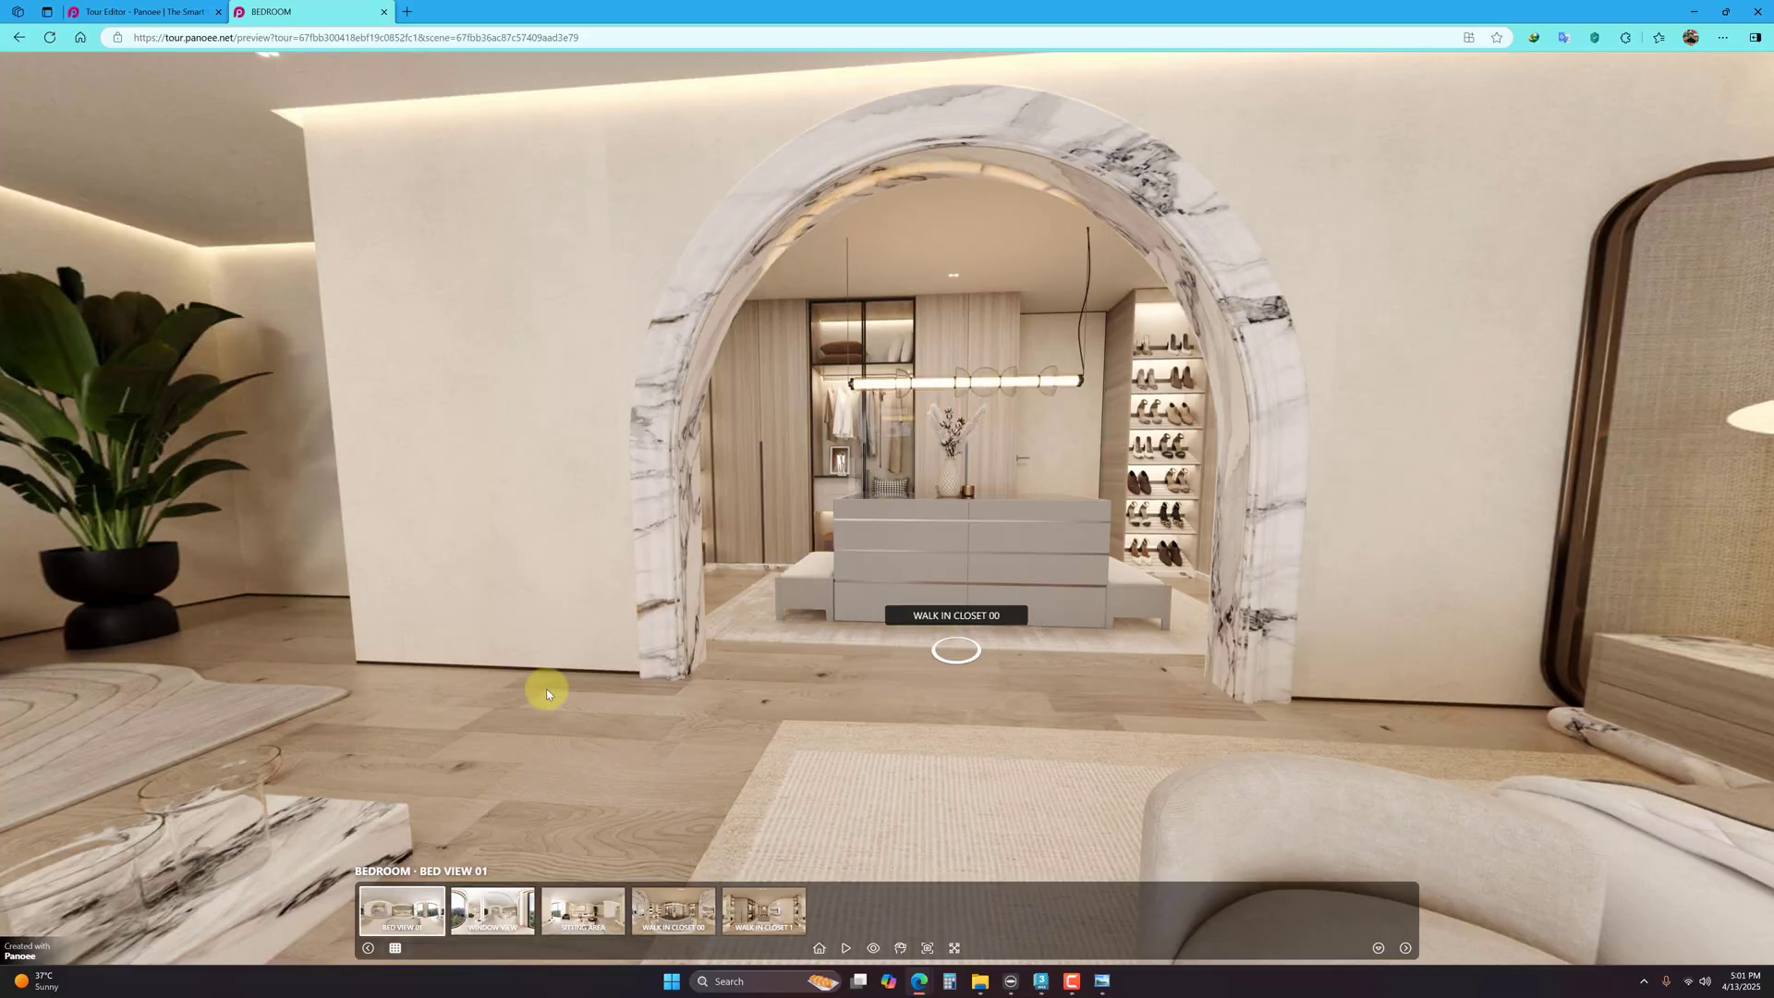
drag(546, 689, 1339, 690)
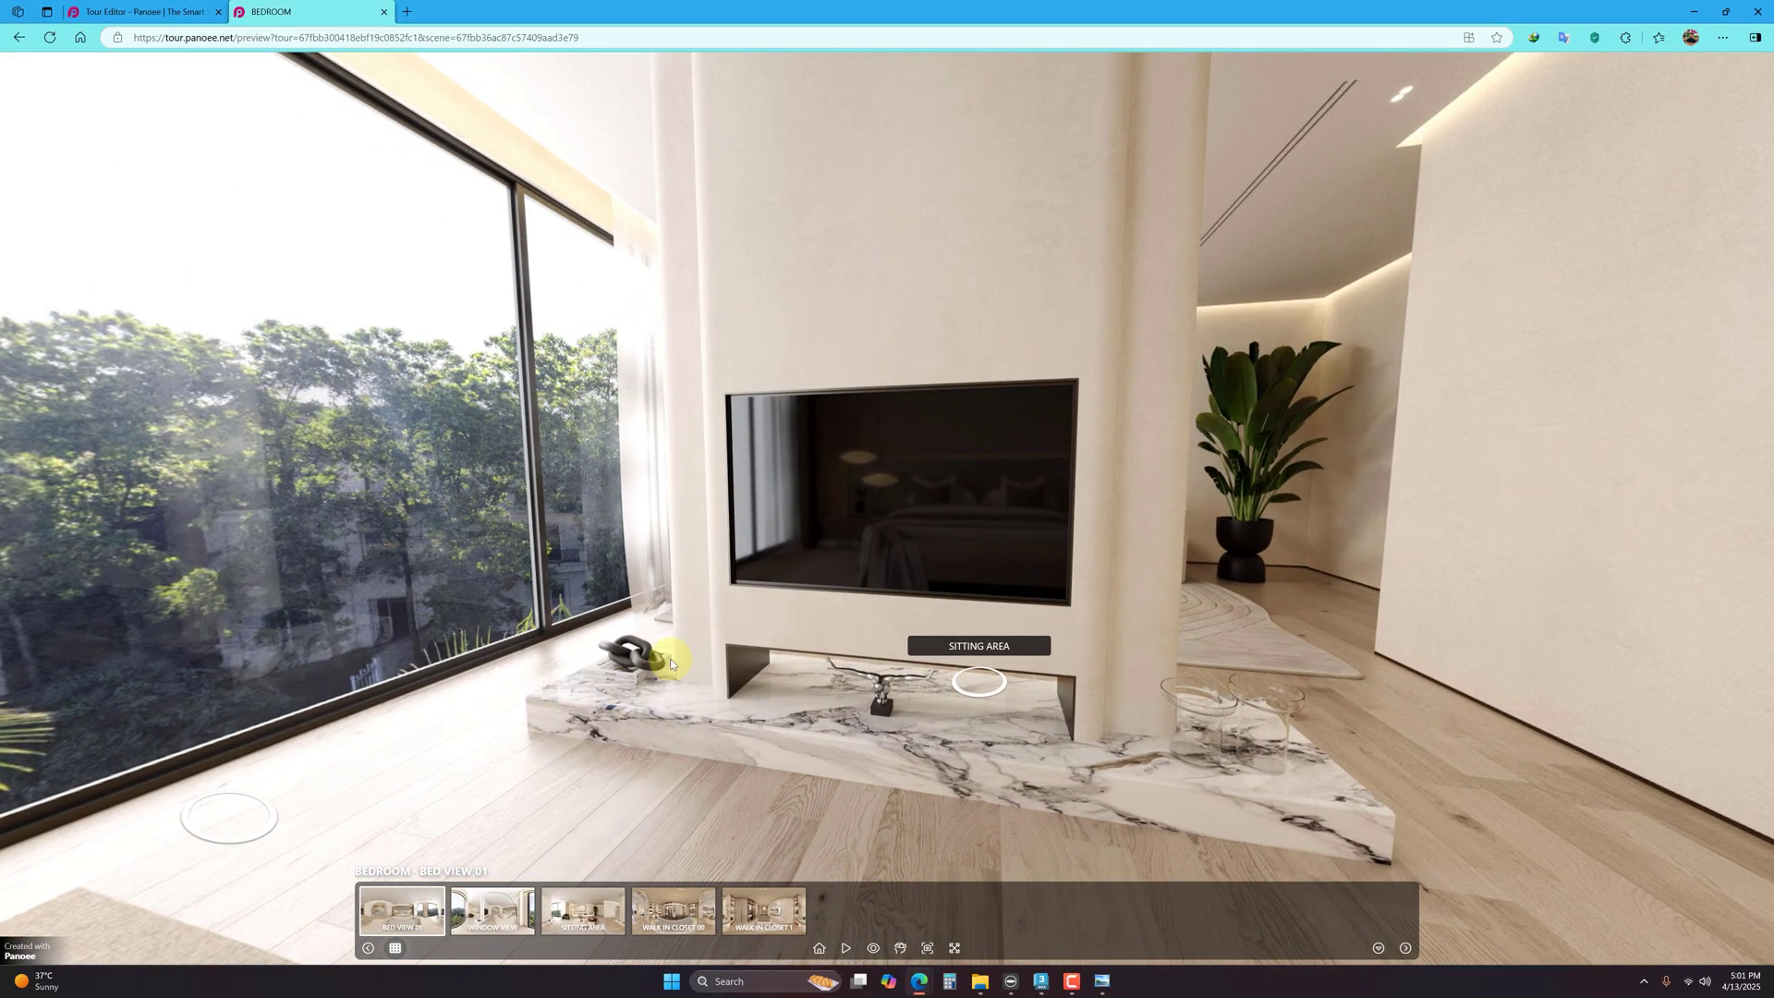
drag(672, 663, 1239, 613)
scroll(1088, 539, up, 2)
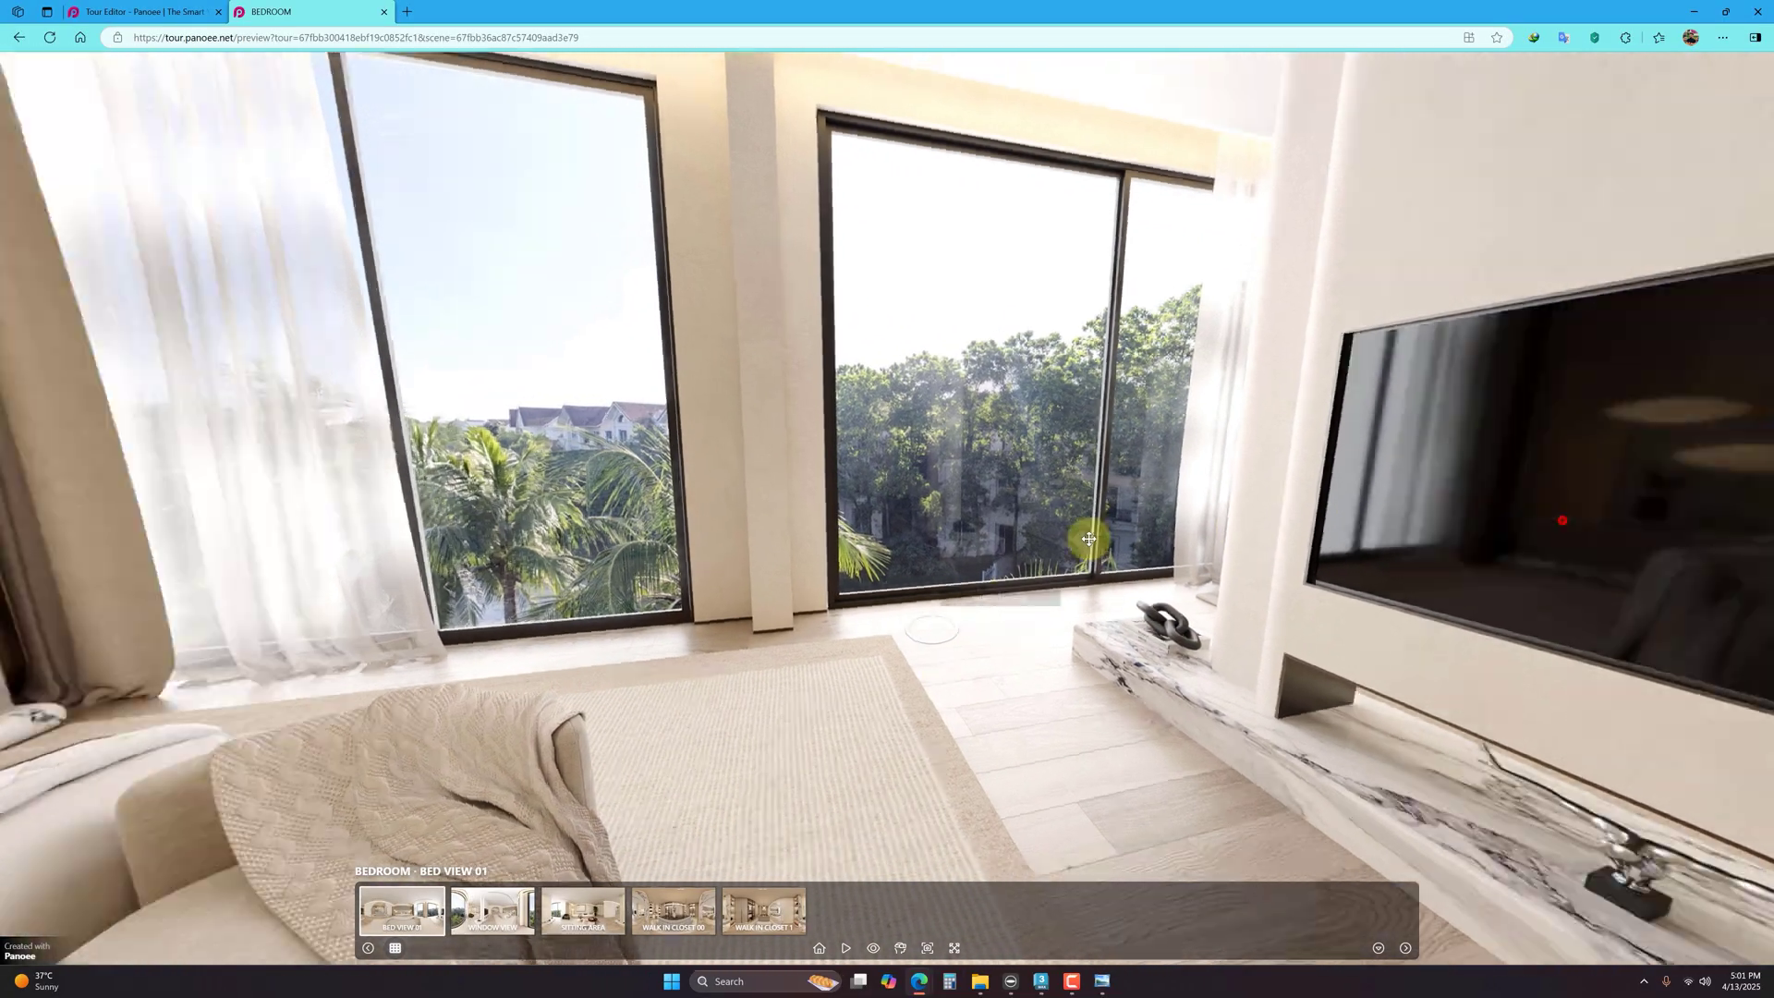
click(1044, 601)
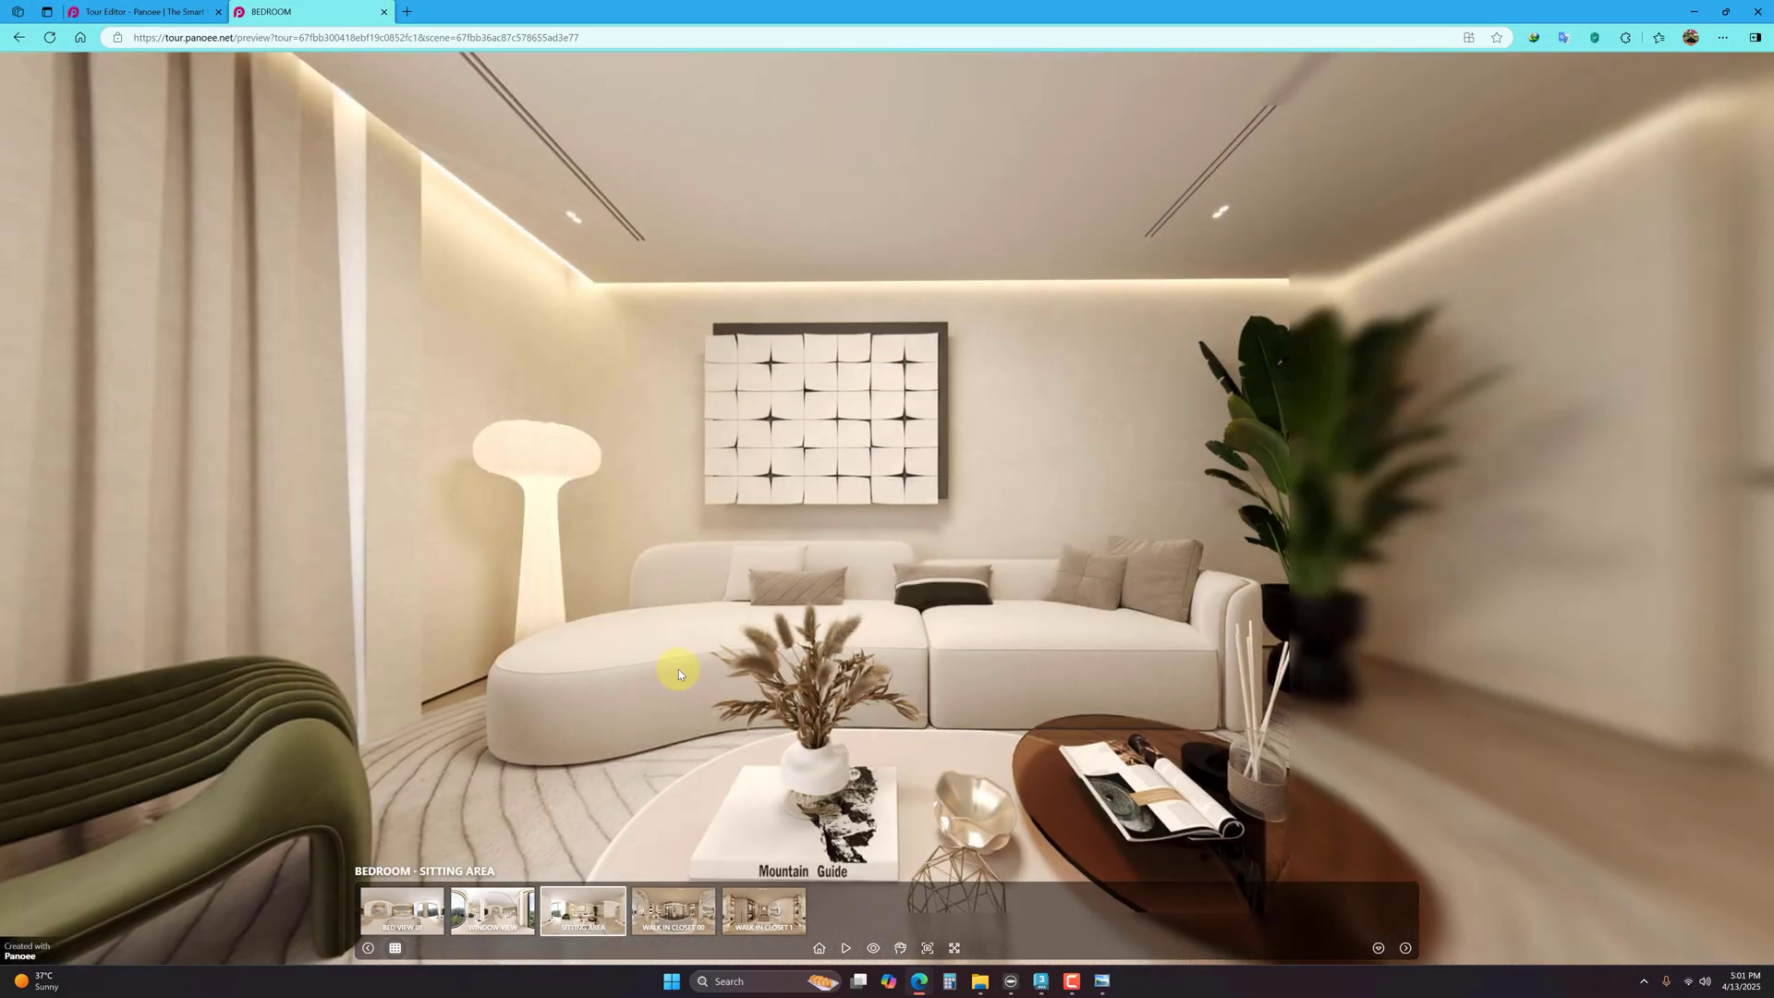
drag(678, 669, 1068, 291)
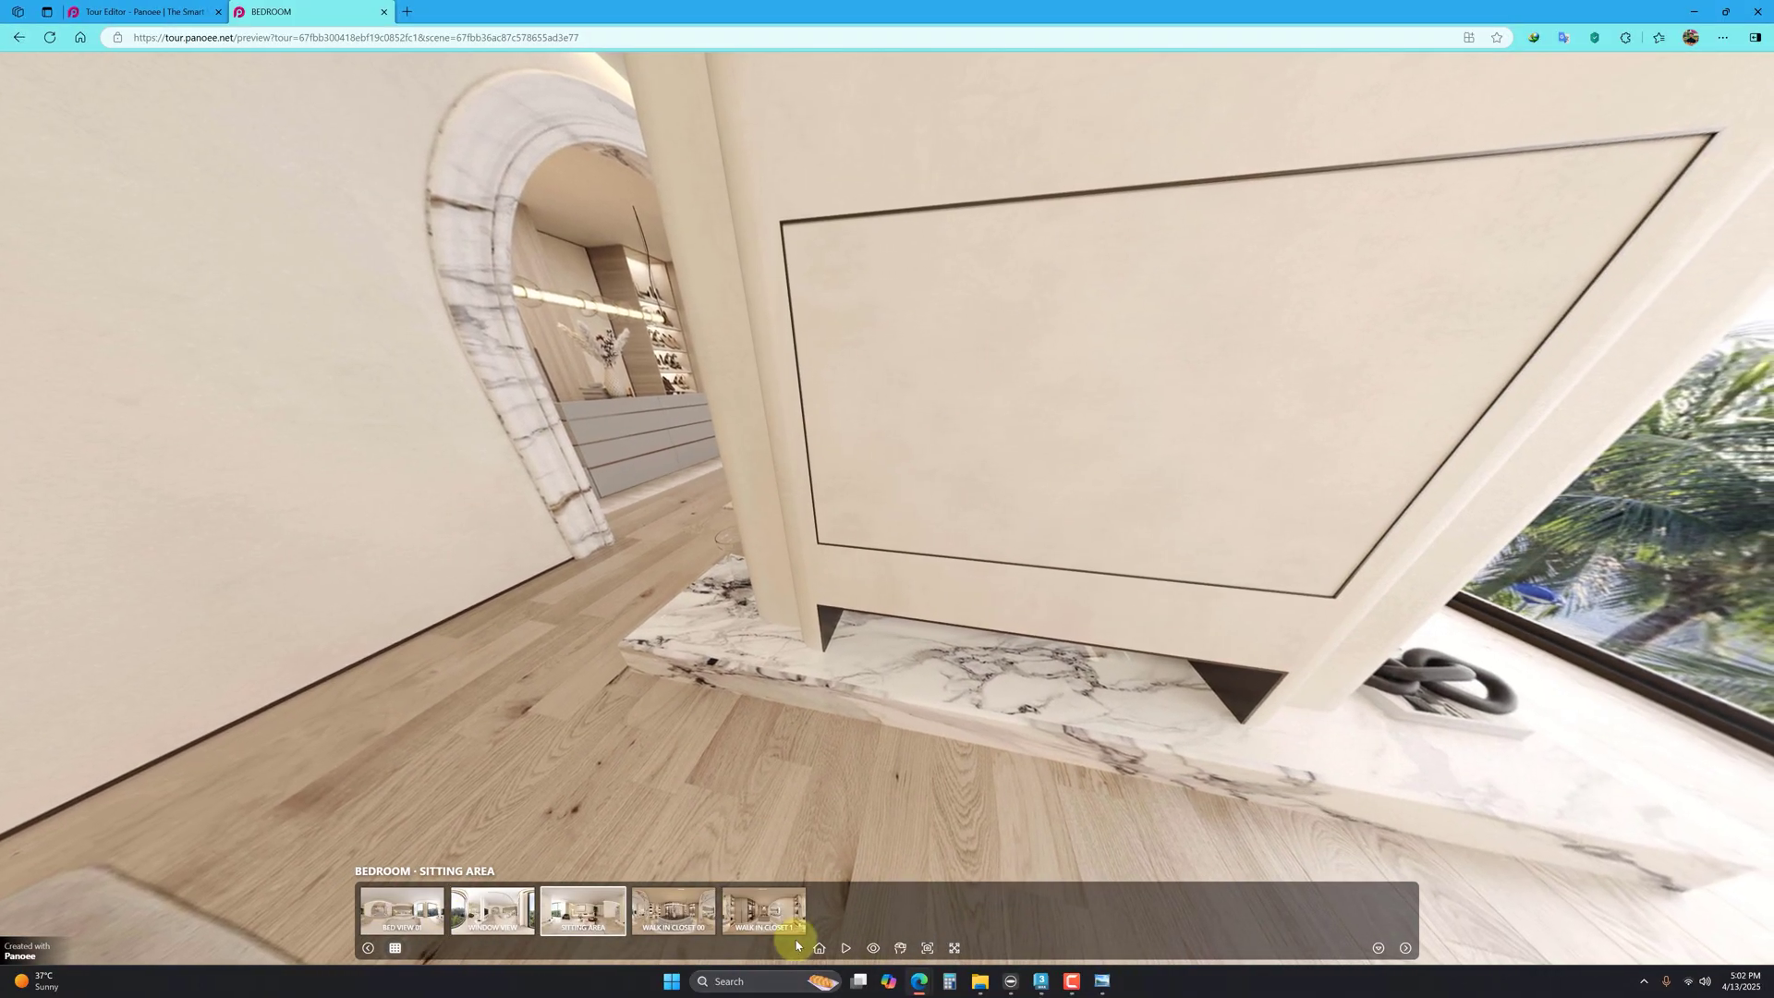
Step: Return to BED VIEW 01 in the preview, follow the hotspot to WALK IN CLOSET 00 and look around
click(428, 922)
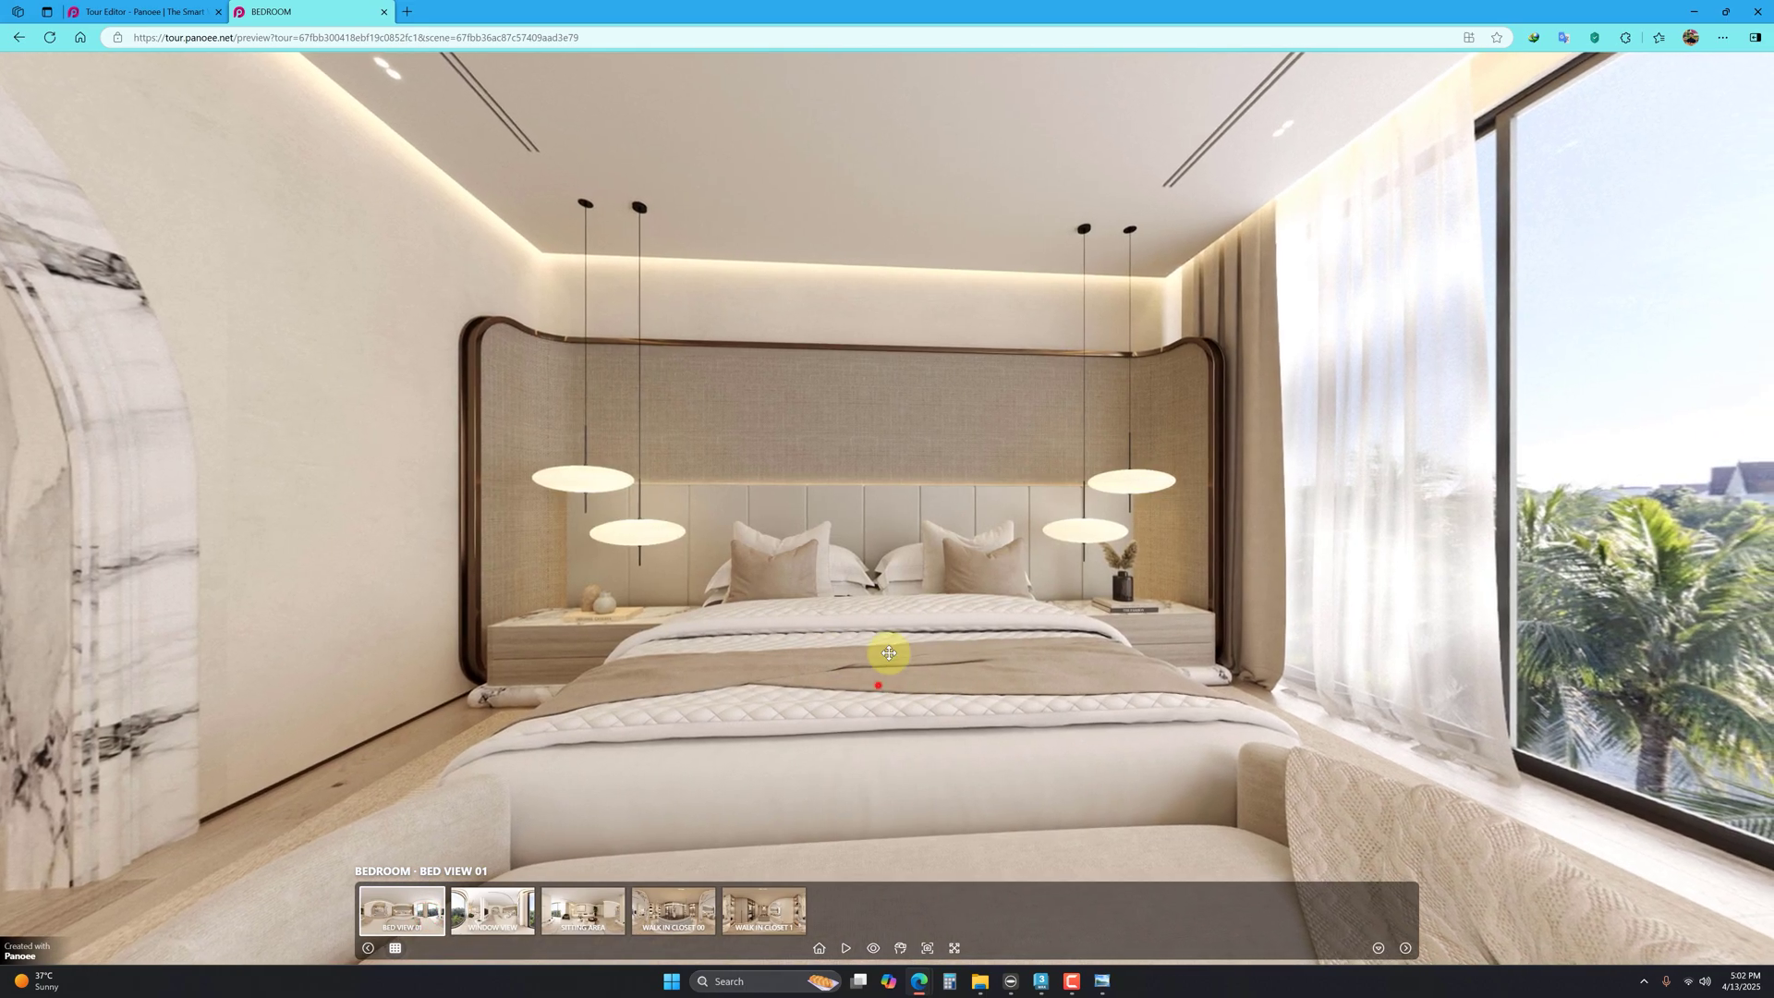
drag(879, 685, 1128, 463)
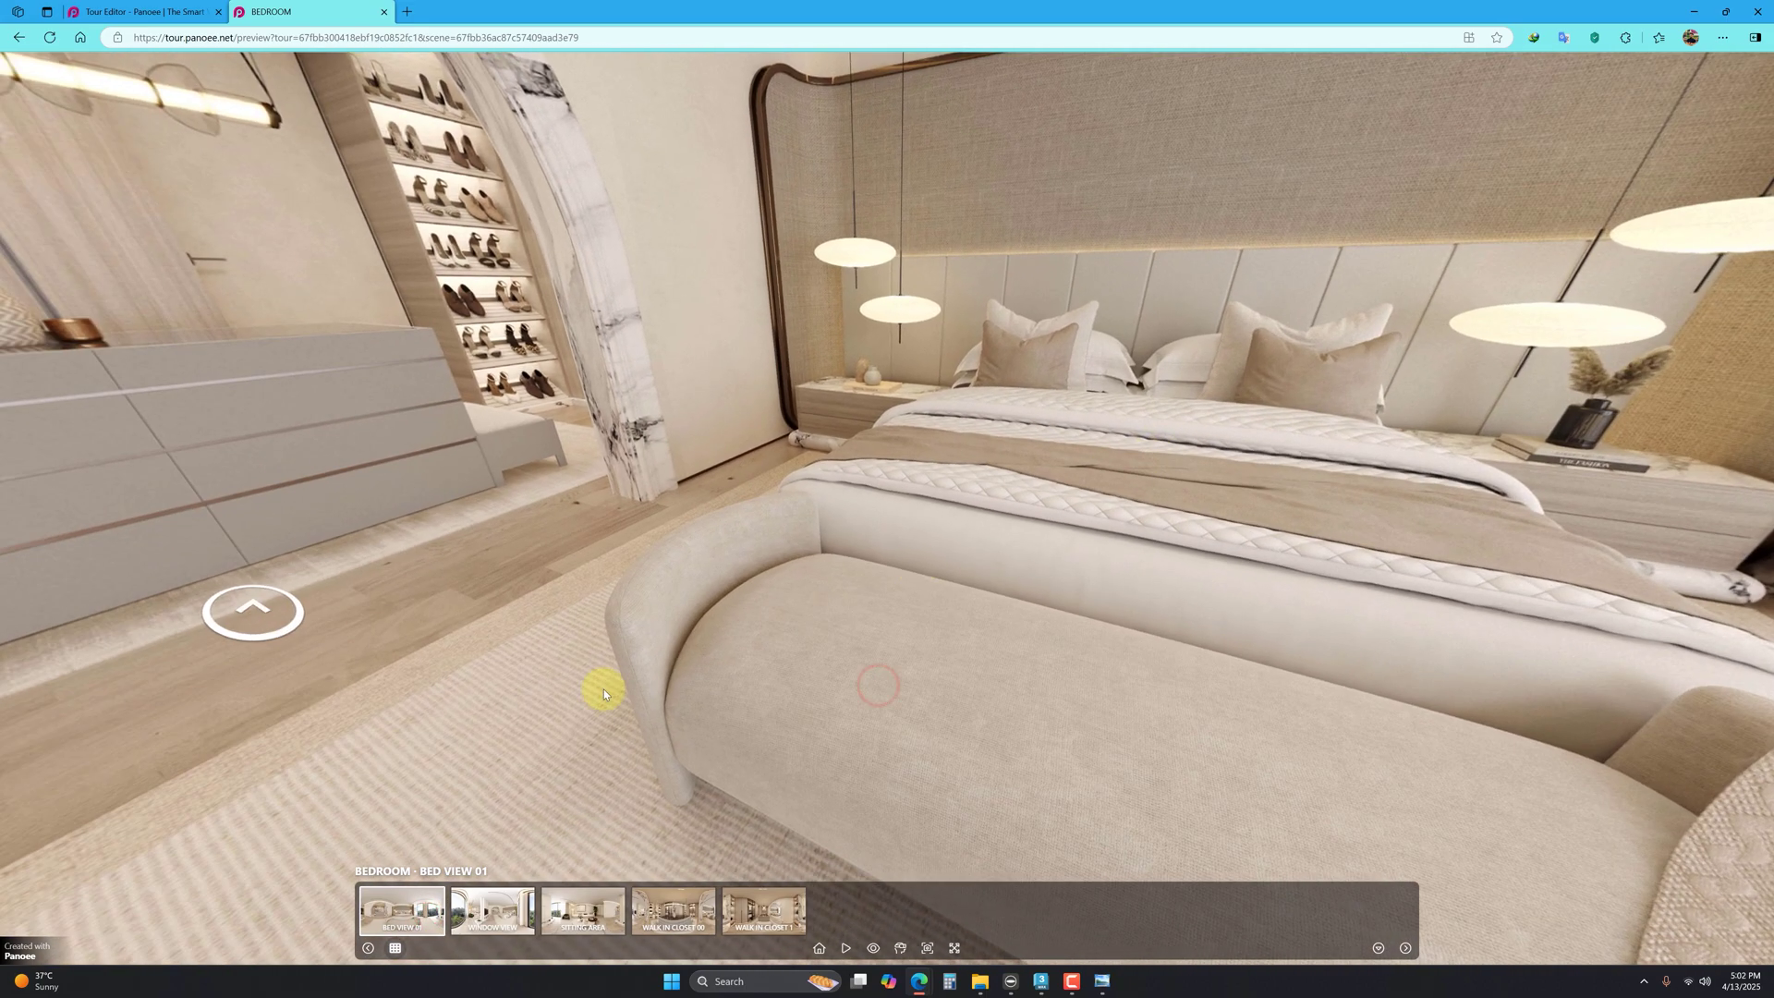
click(605, 689)
click(655, 482)
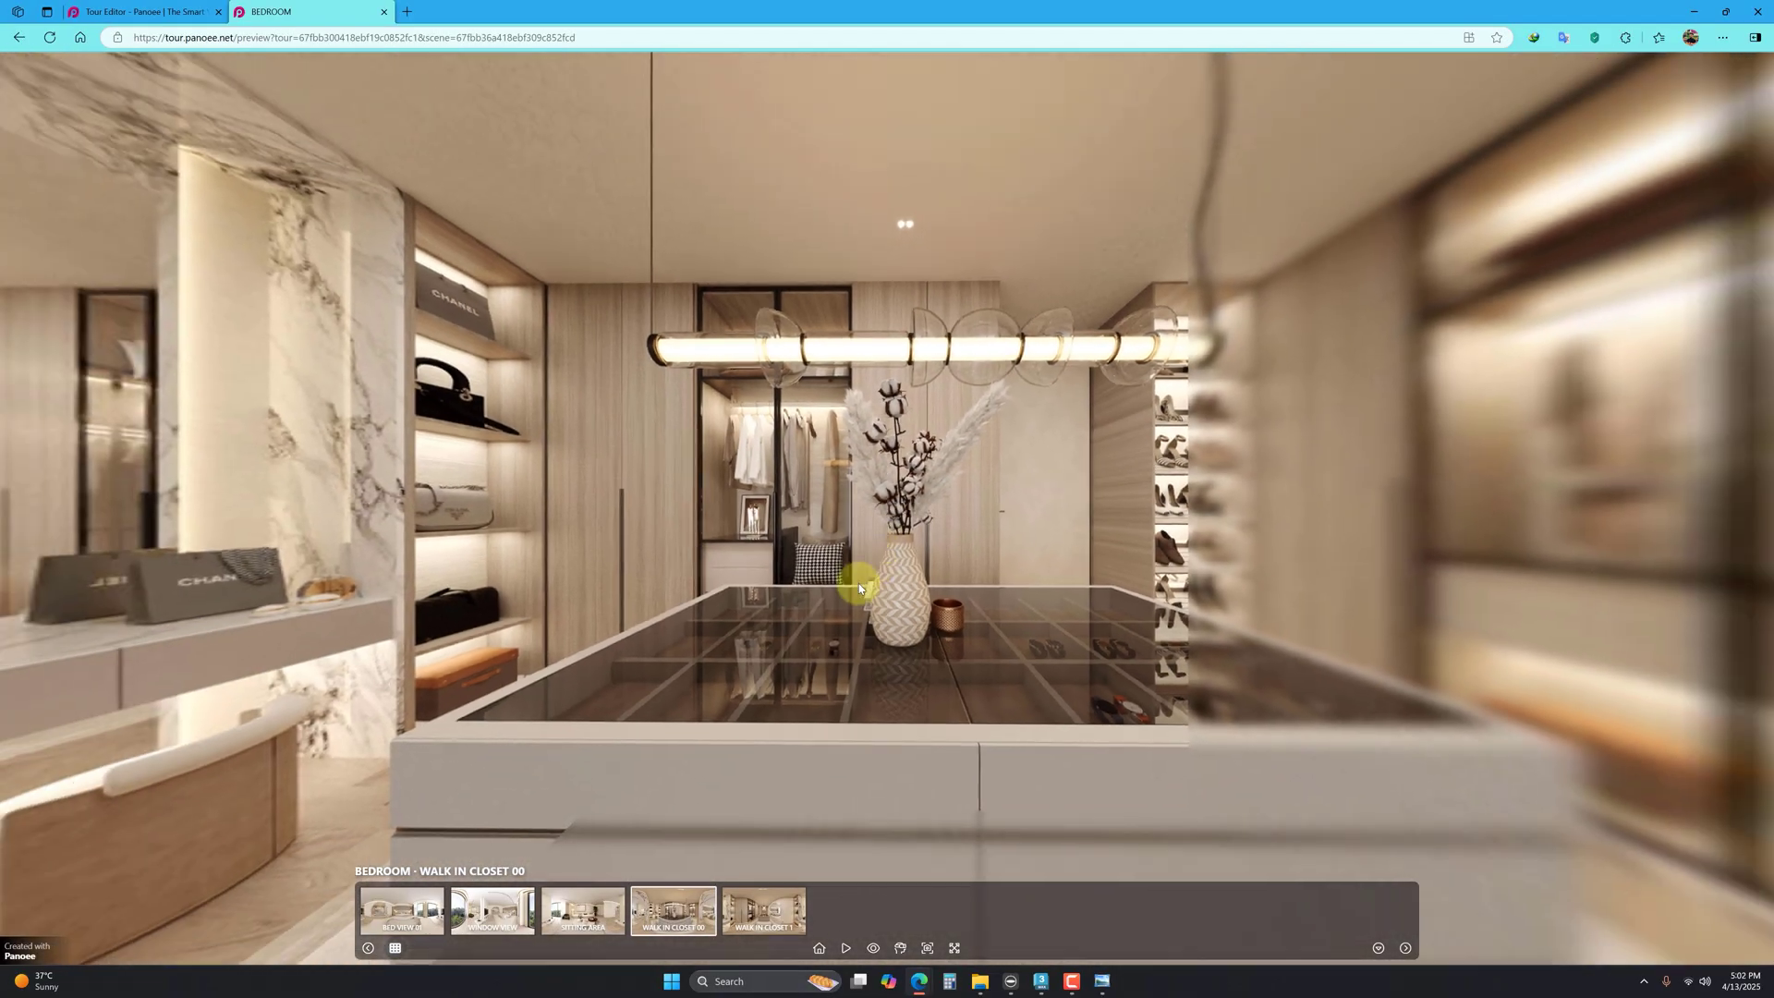
drag(857, 584, 1260, 622)
drag(765, 574, 1211, 688)
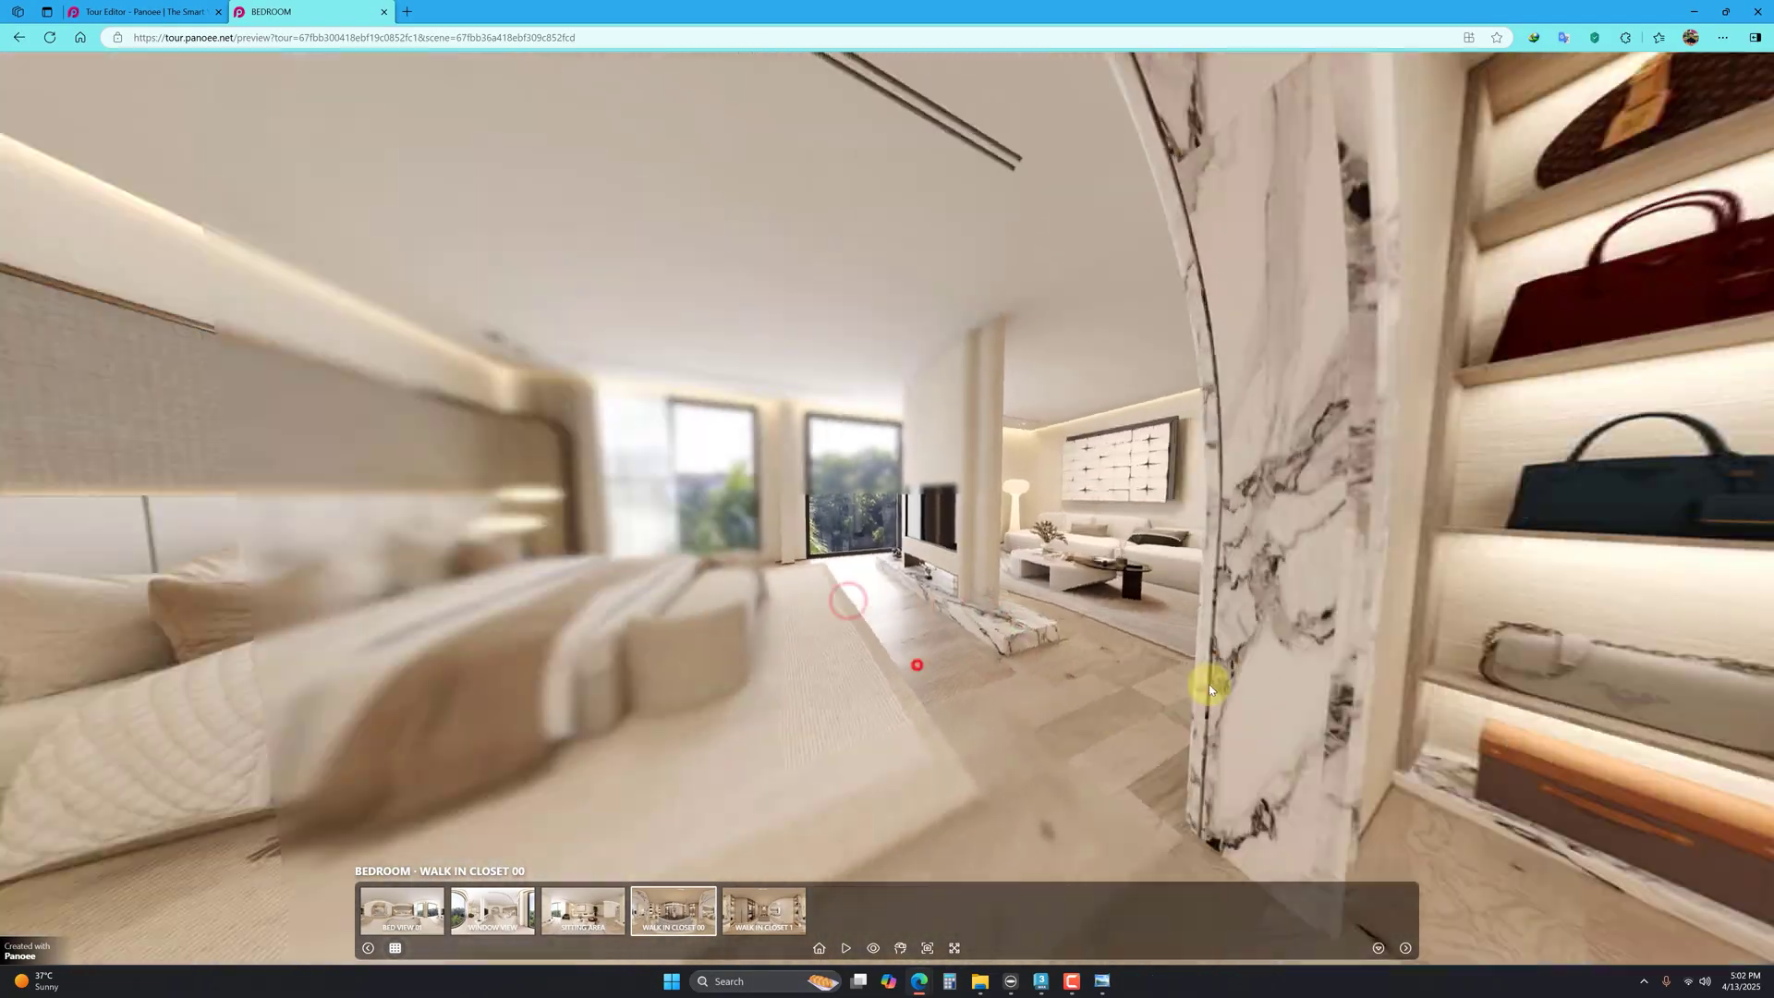
Step: Switch back to the tour editor and look around the BED VIEW 01 scene
click(110, 9)
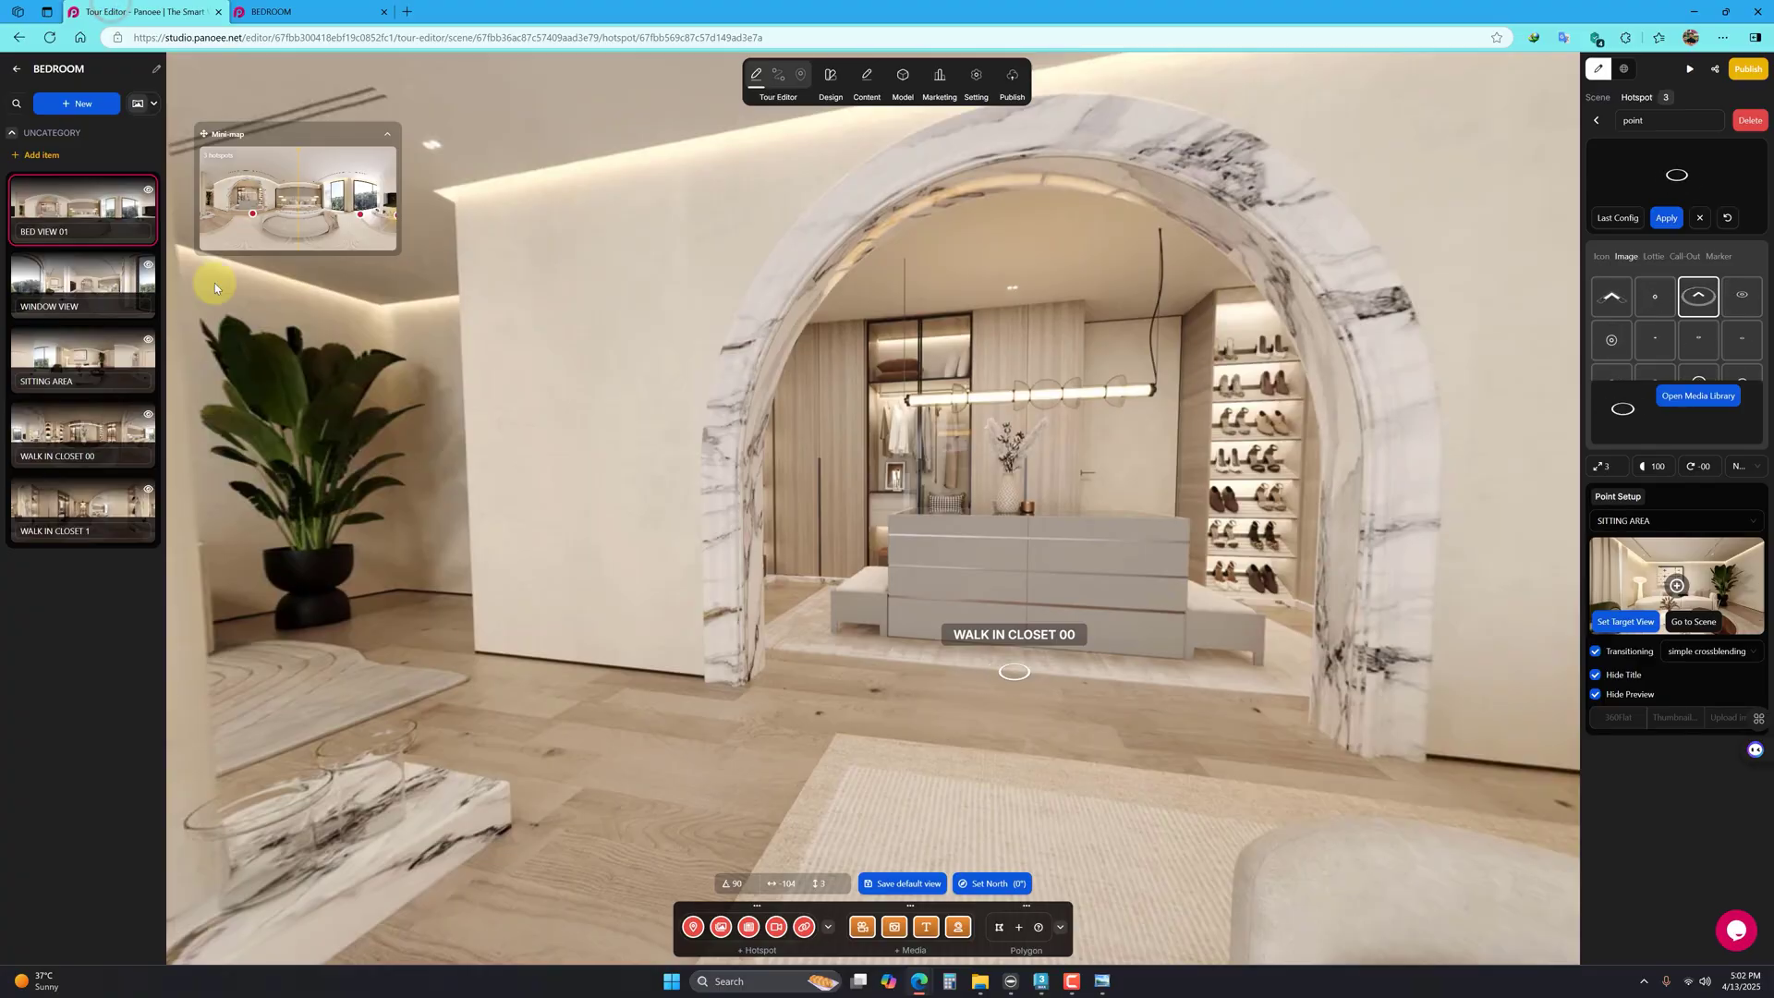
click(74, 208)
drag(1267, 792, 1043, 596)
drag(1172, 665, 297, 745)
drag(1118, 768, 575, 749)
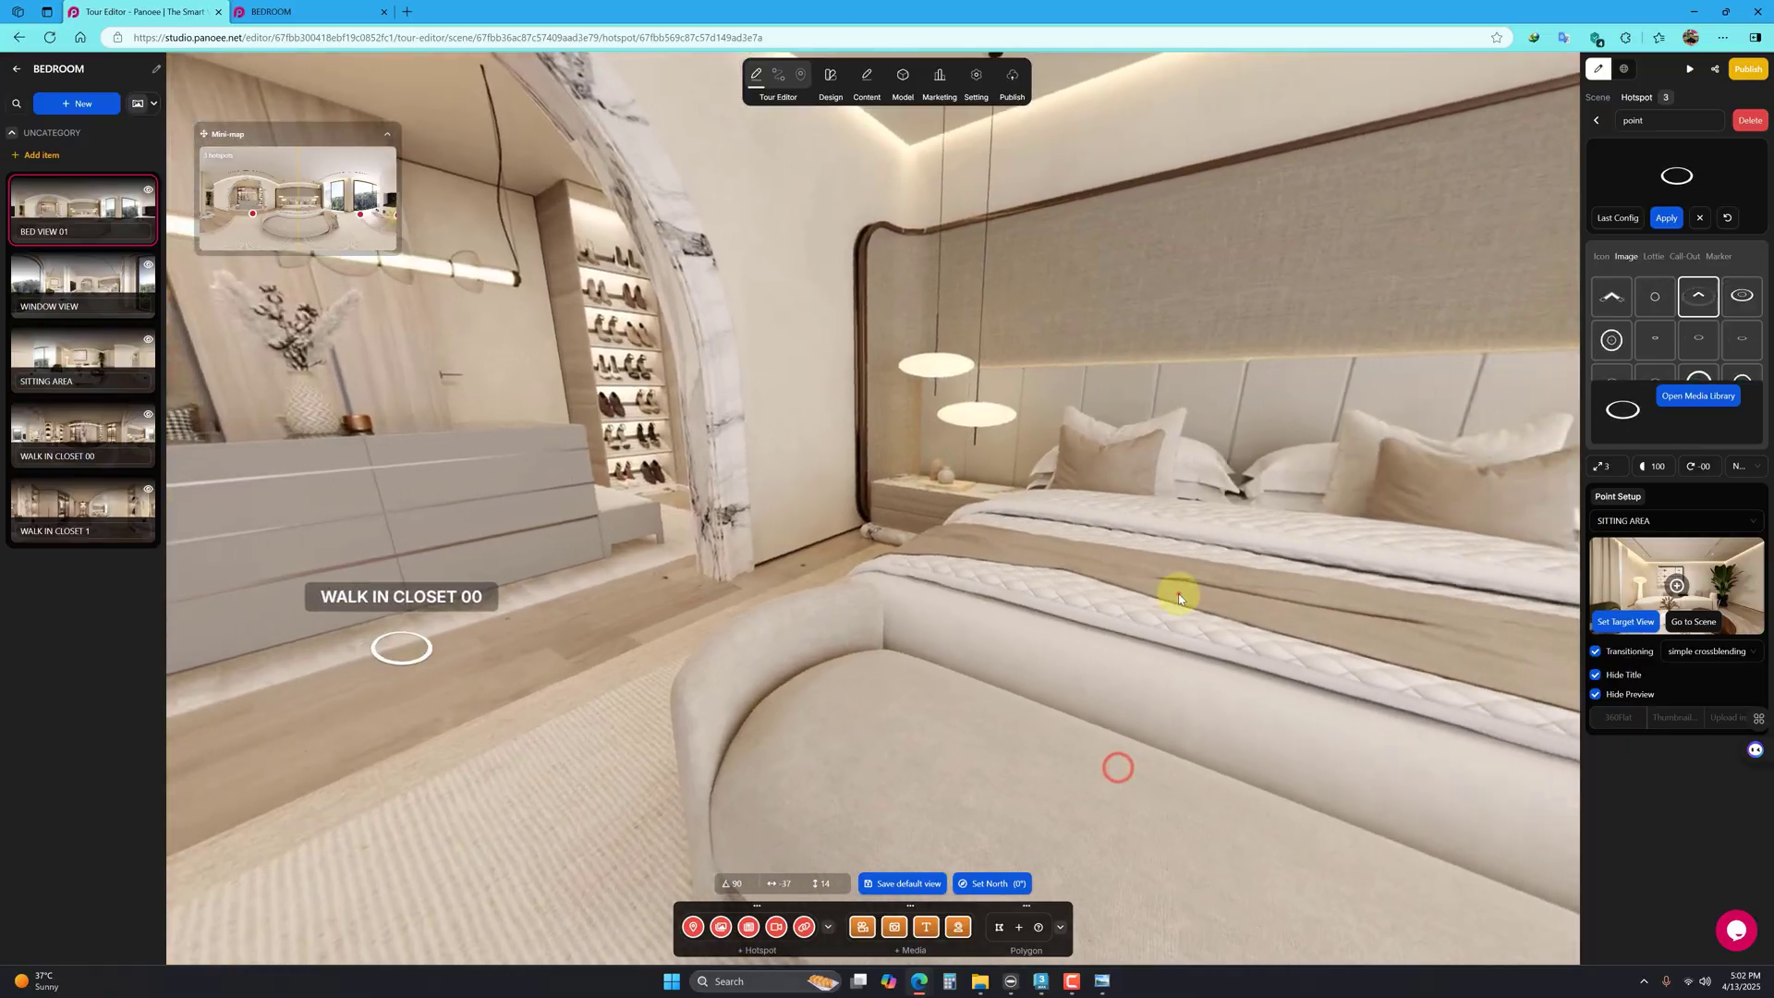
drag(1173, 591, 889, 671)
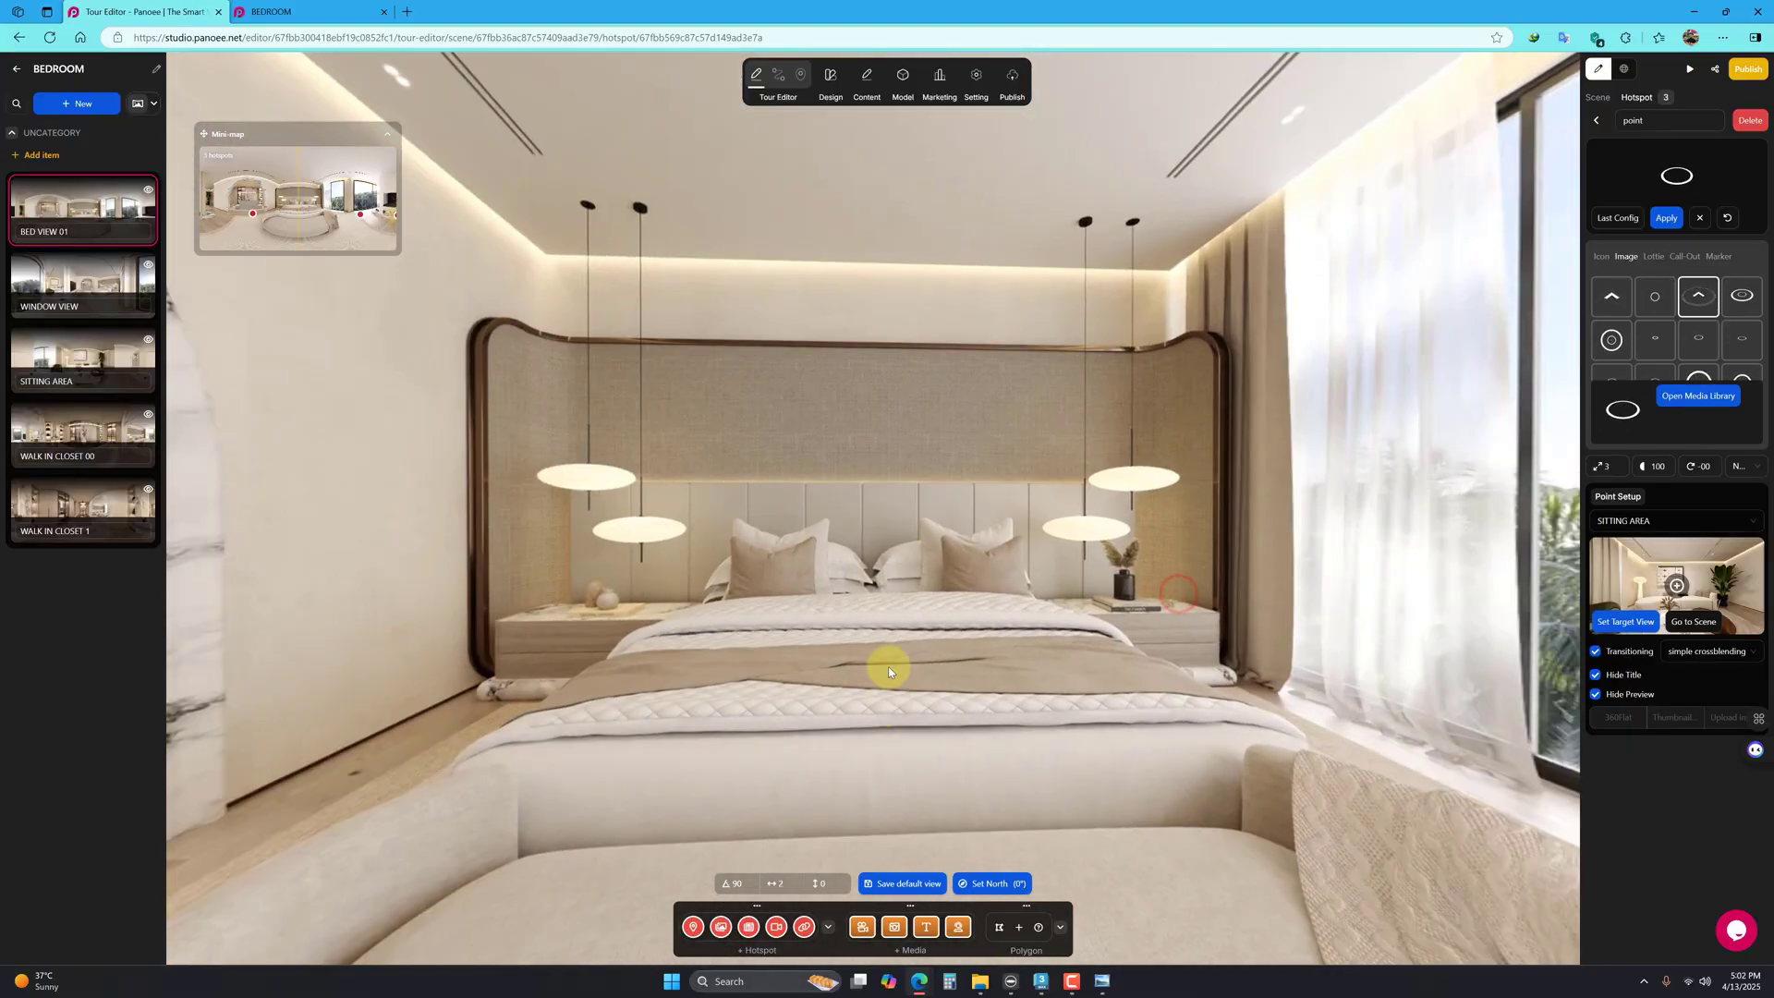
Step: Open the WINDOW VIEW scene and place a point hotspot on the wooden floor between the TV wall and the rug
click(81, 287)
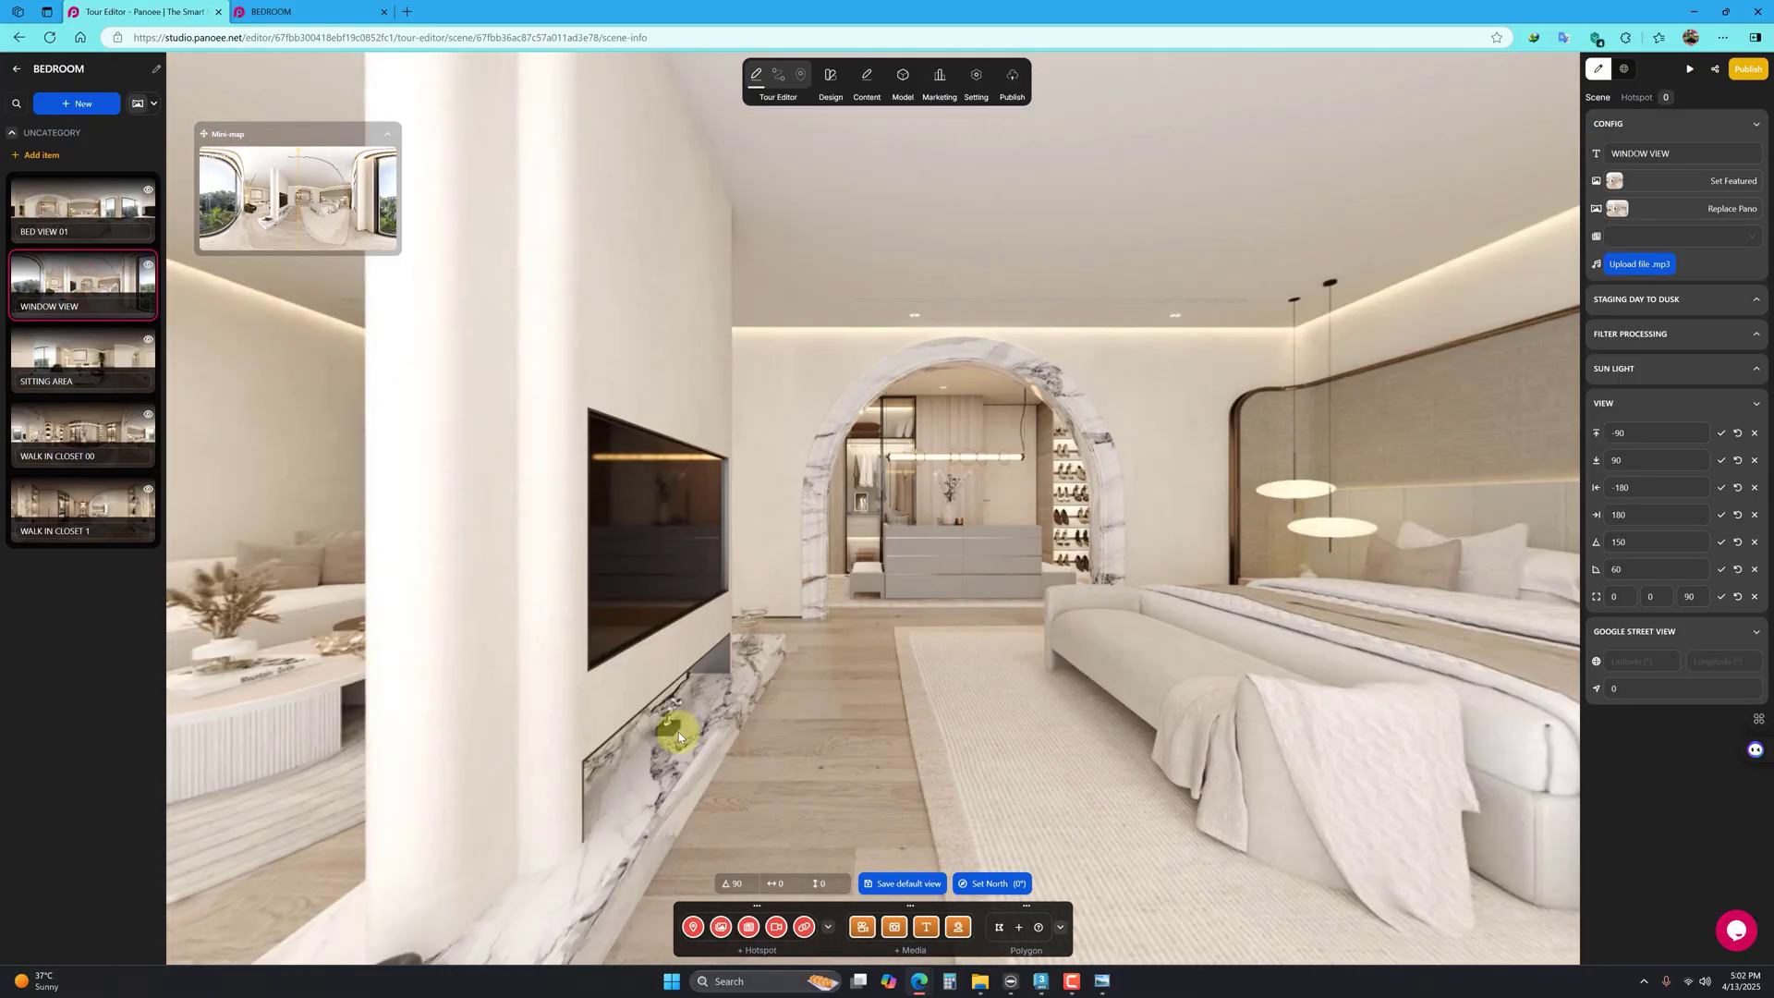
drag(678, 732, 1033, 561)
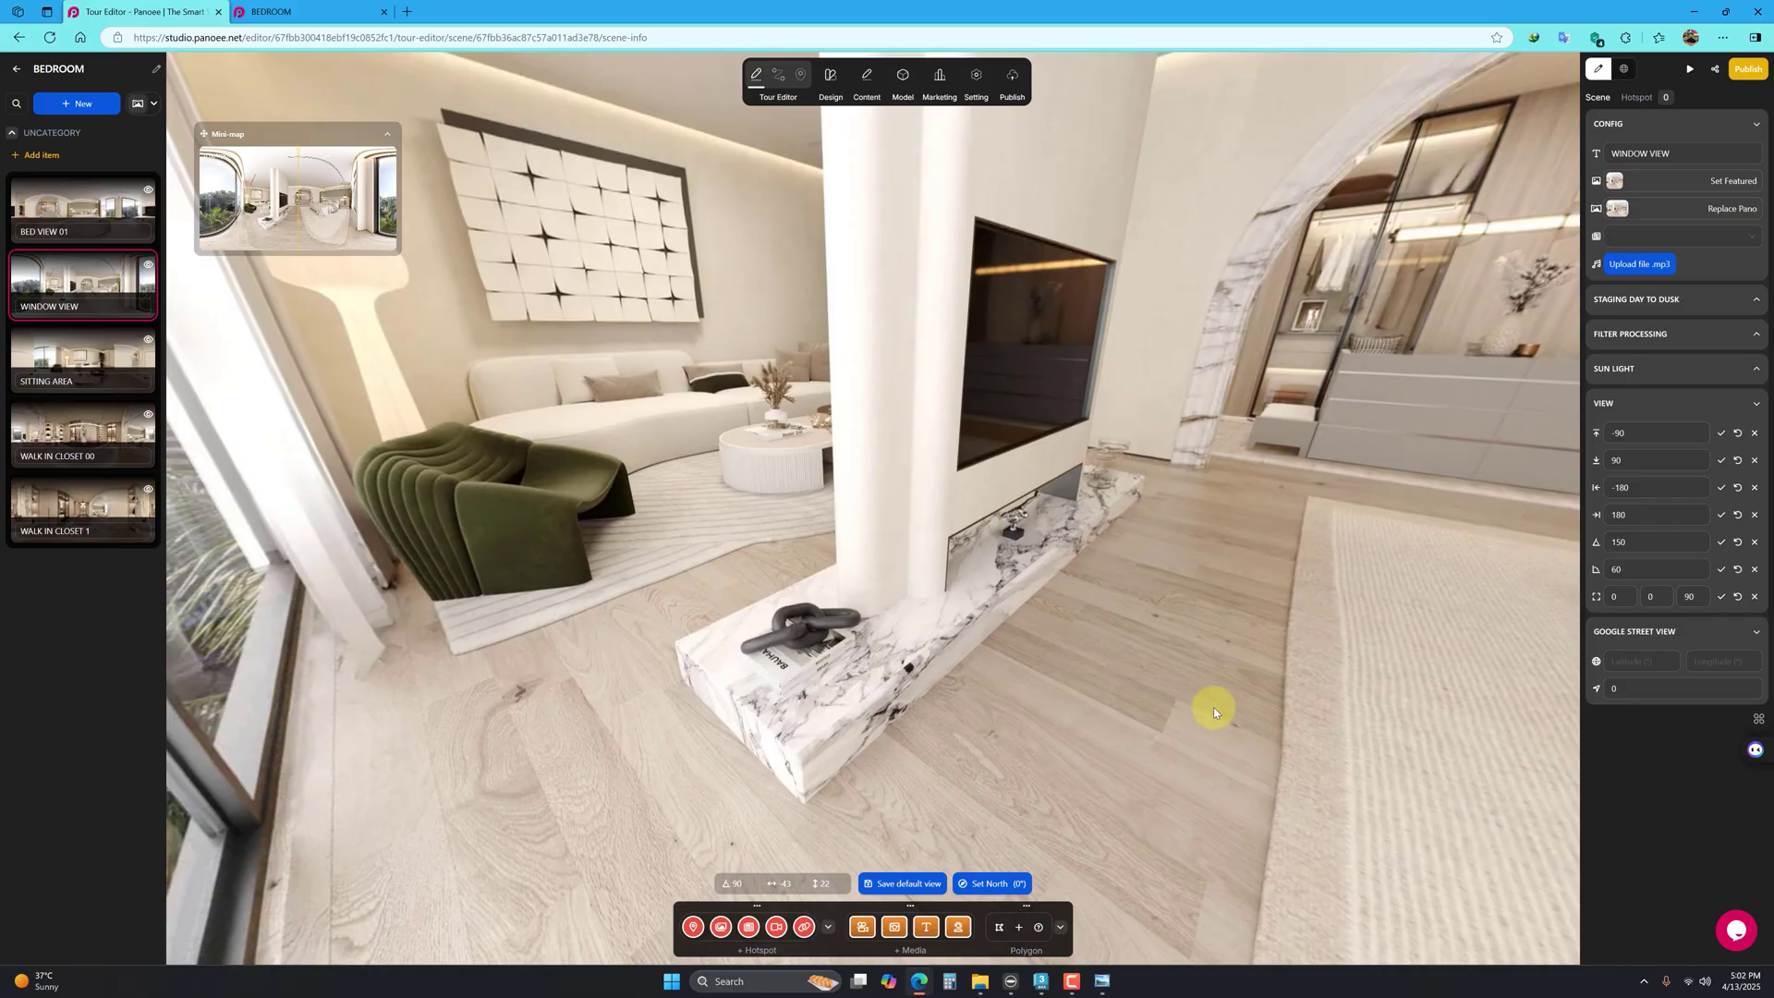
drag(1217, 644, 929, 690)
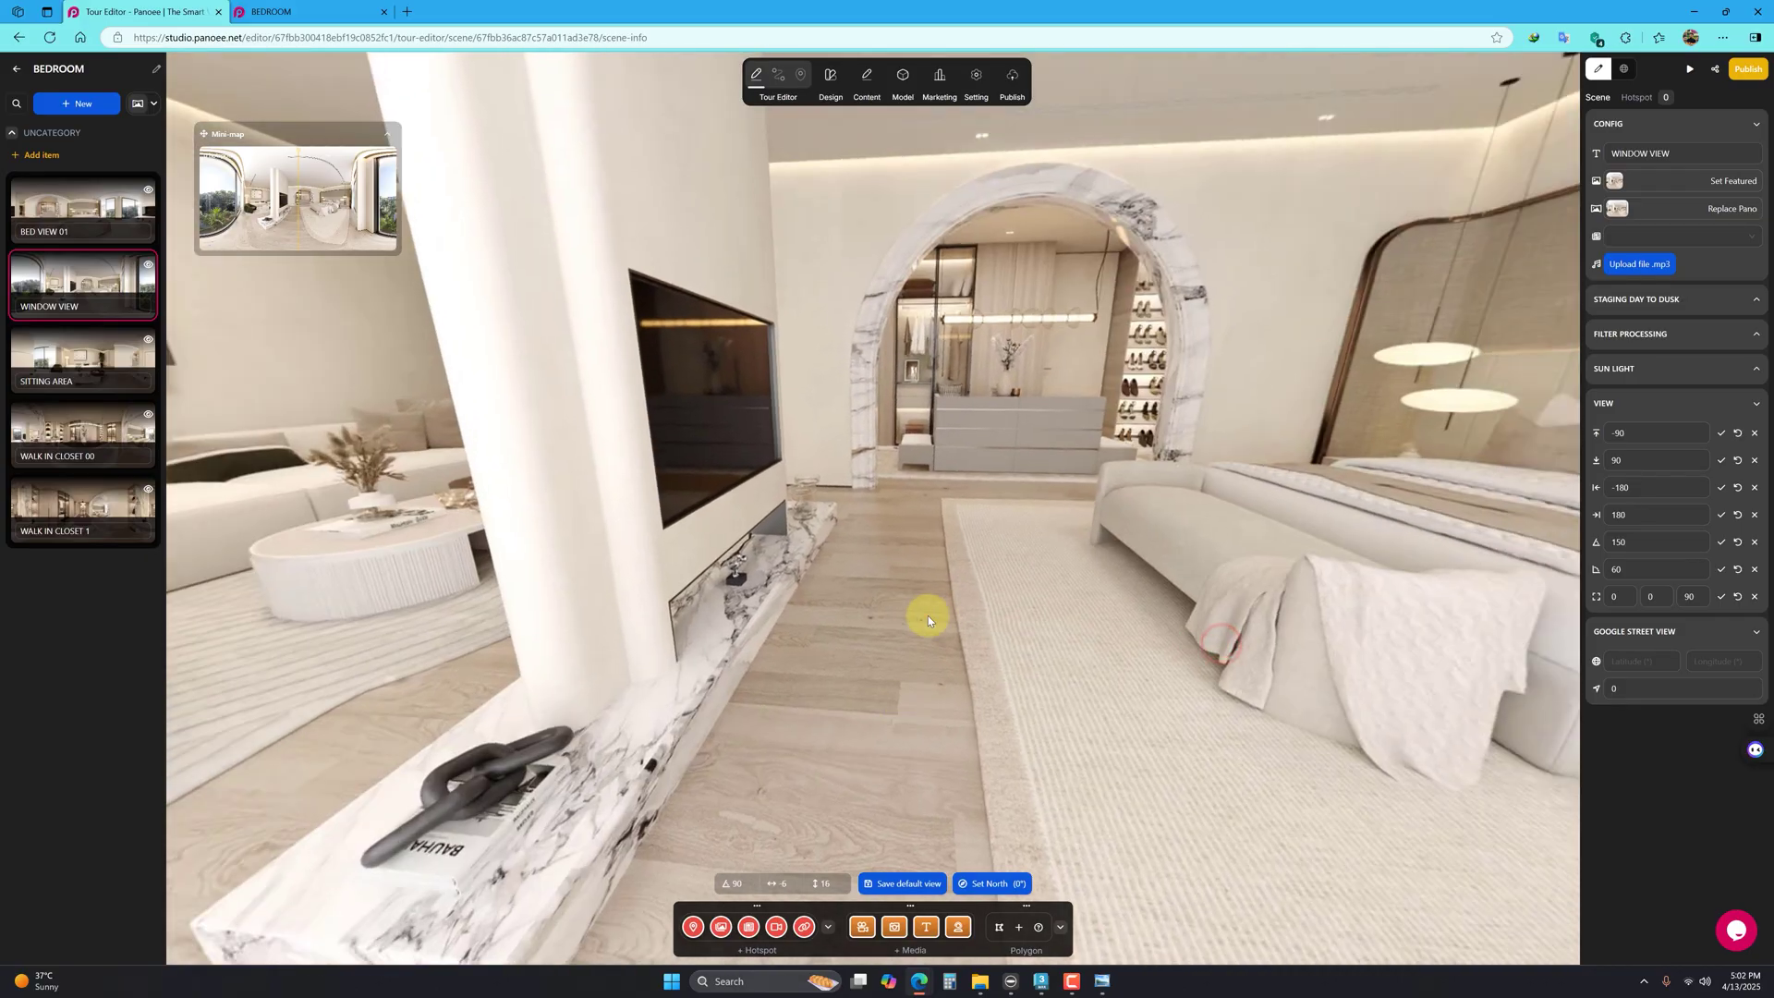
drag(928, 619, 1060, 653)
click(694, 927)
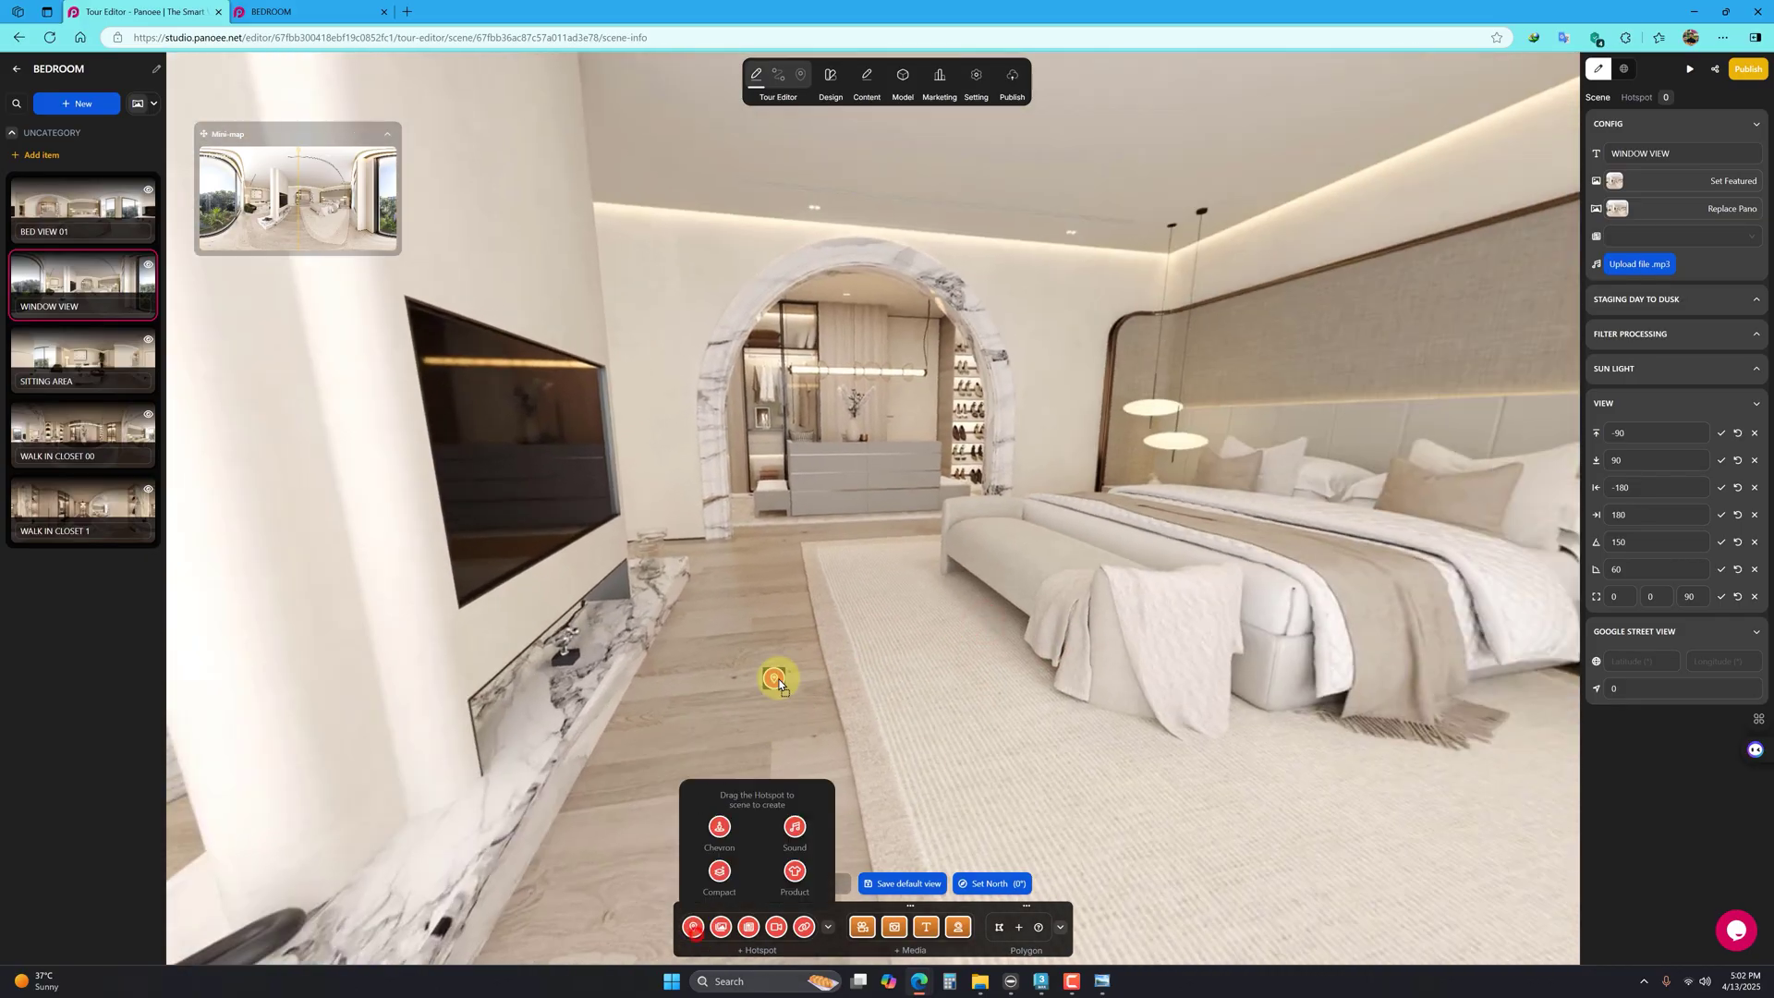
drag(779, 684, 765, 657)
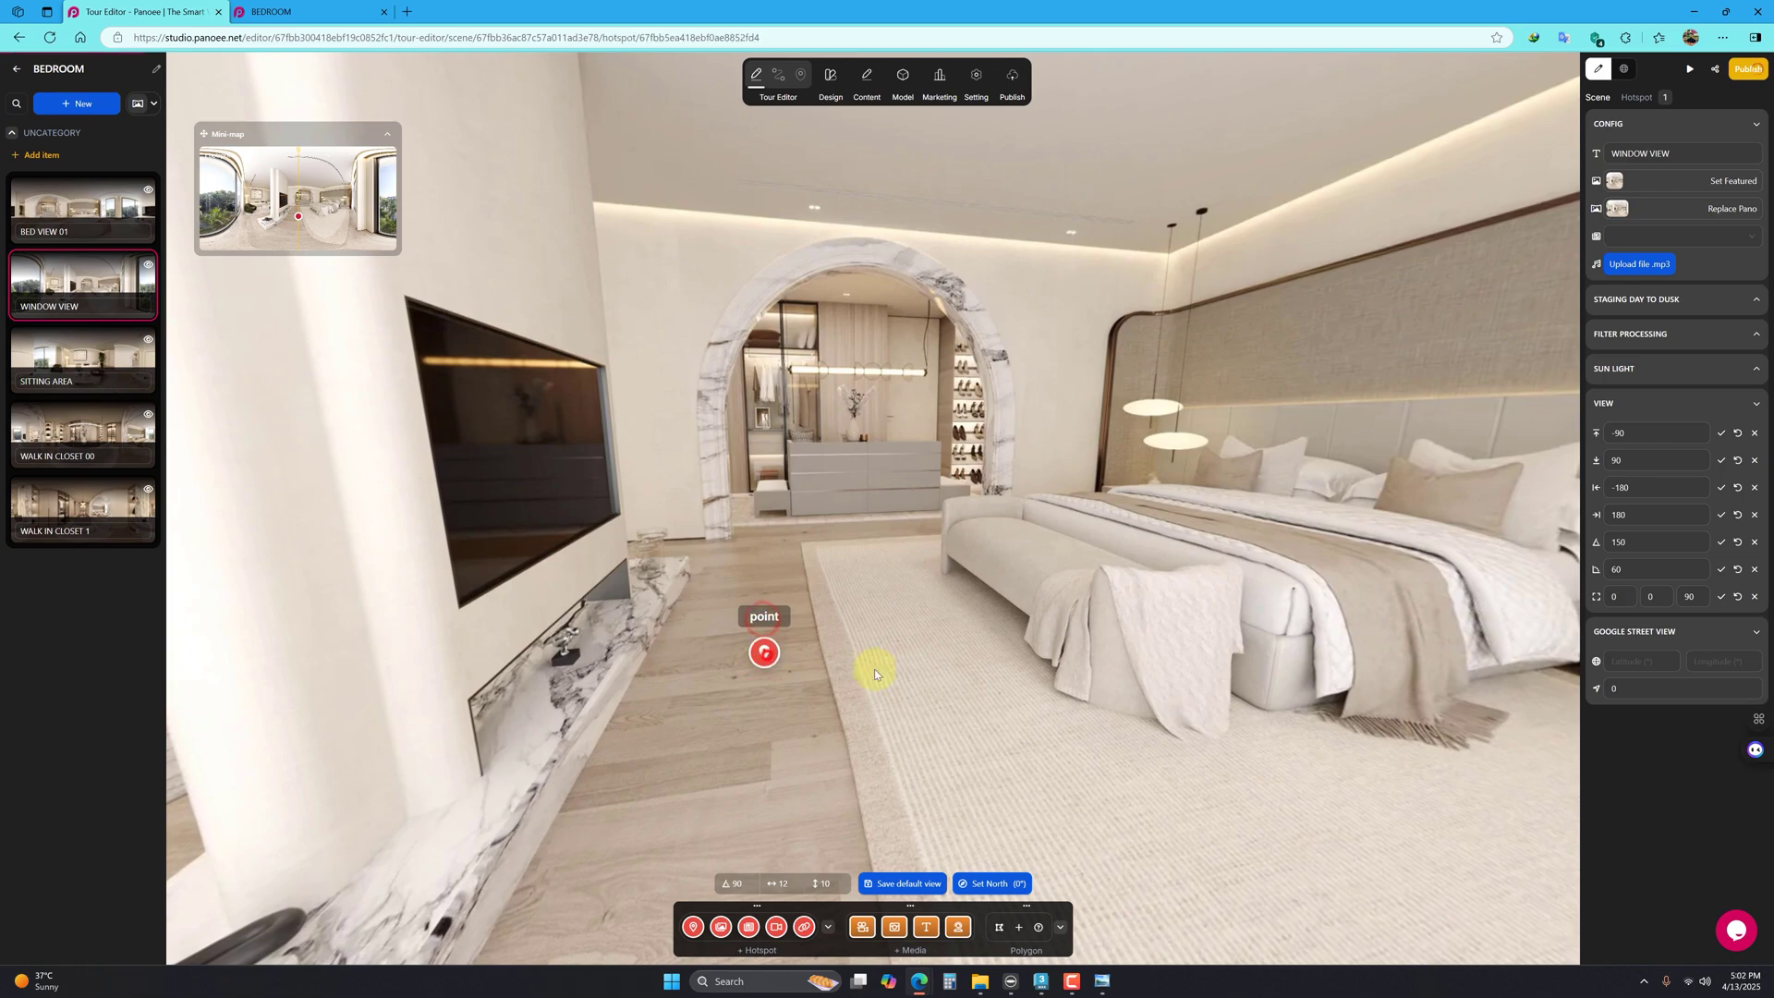
Step: Apply the last hotspot configuration to the new point in WINDOW VIEW and link it to BED VIEW 01
click(1624, 219)
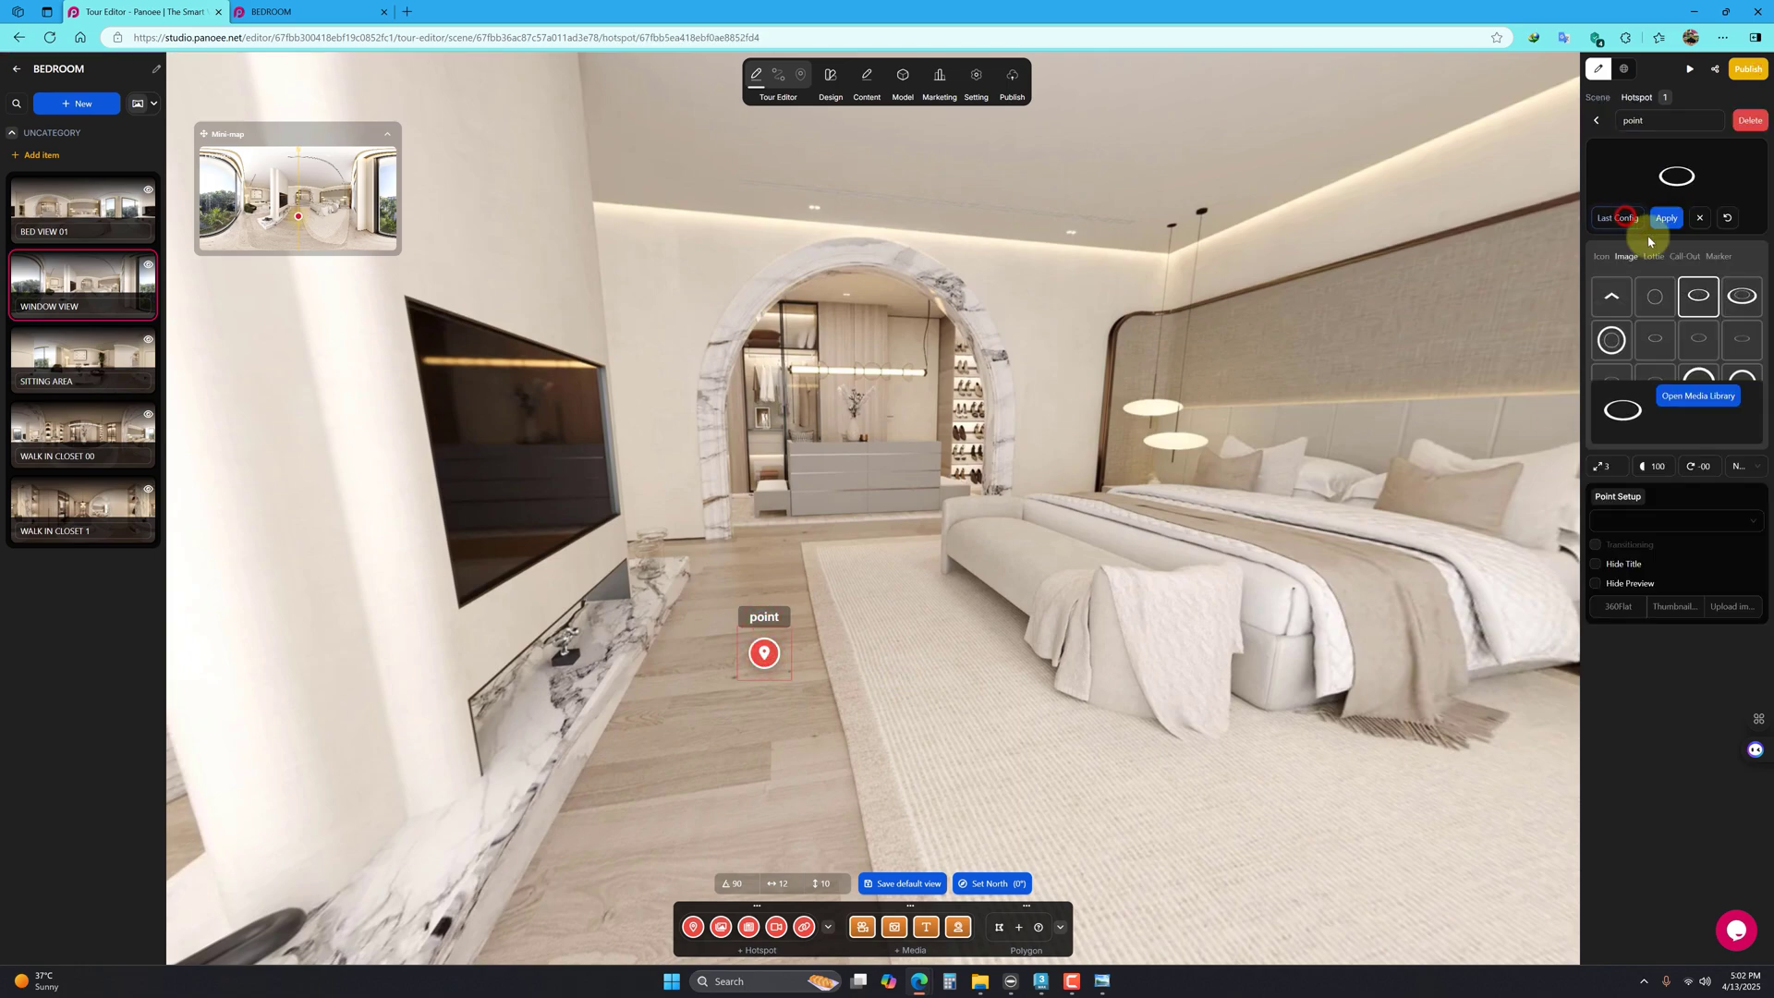
click(1667, 222)
click(1668, 523)
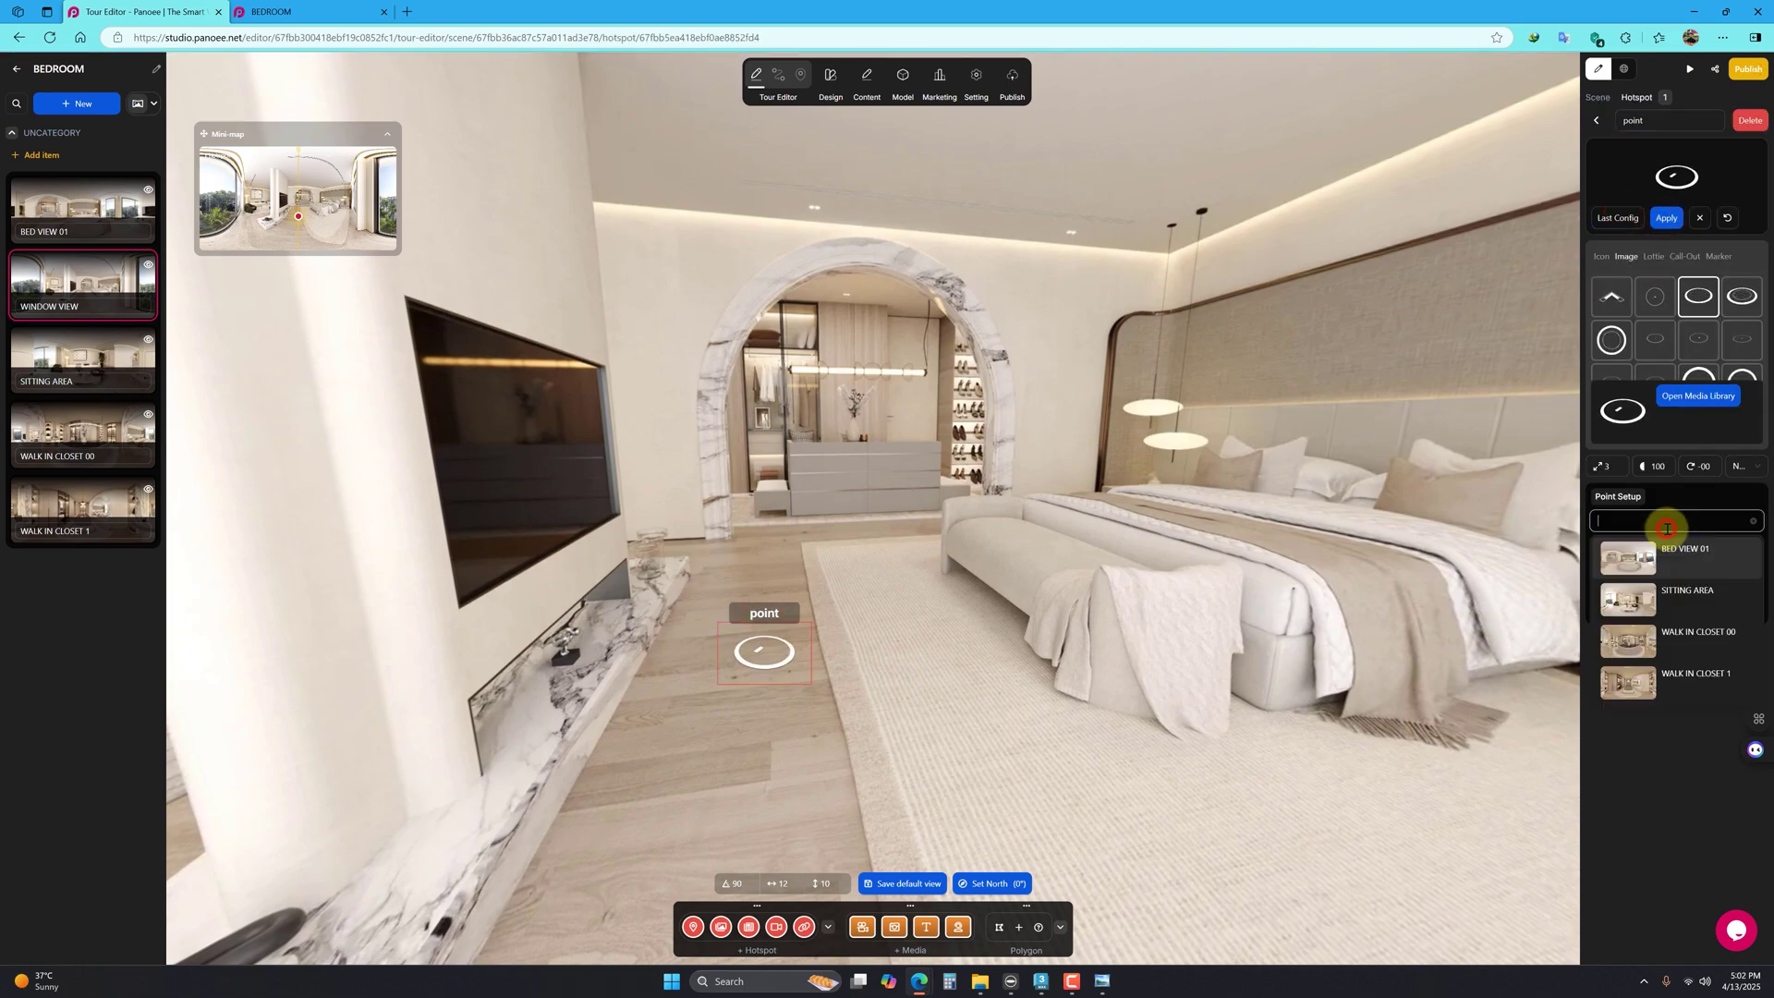
click(1679, 569)
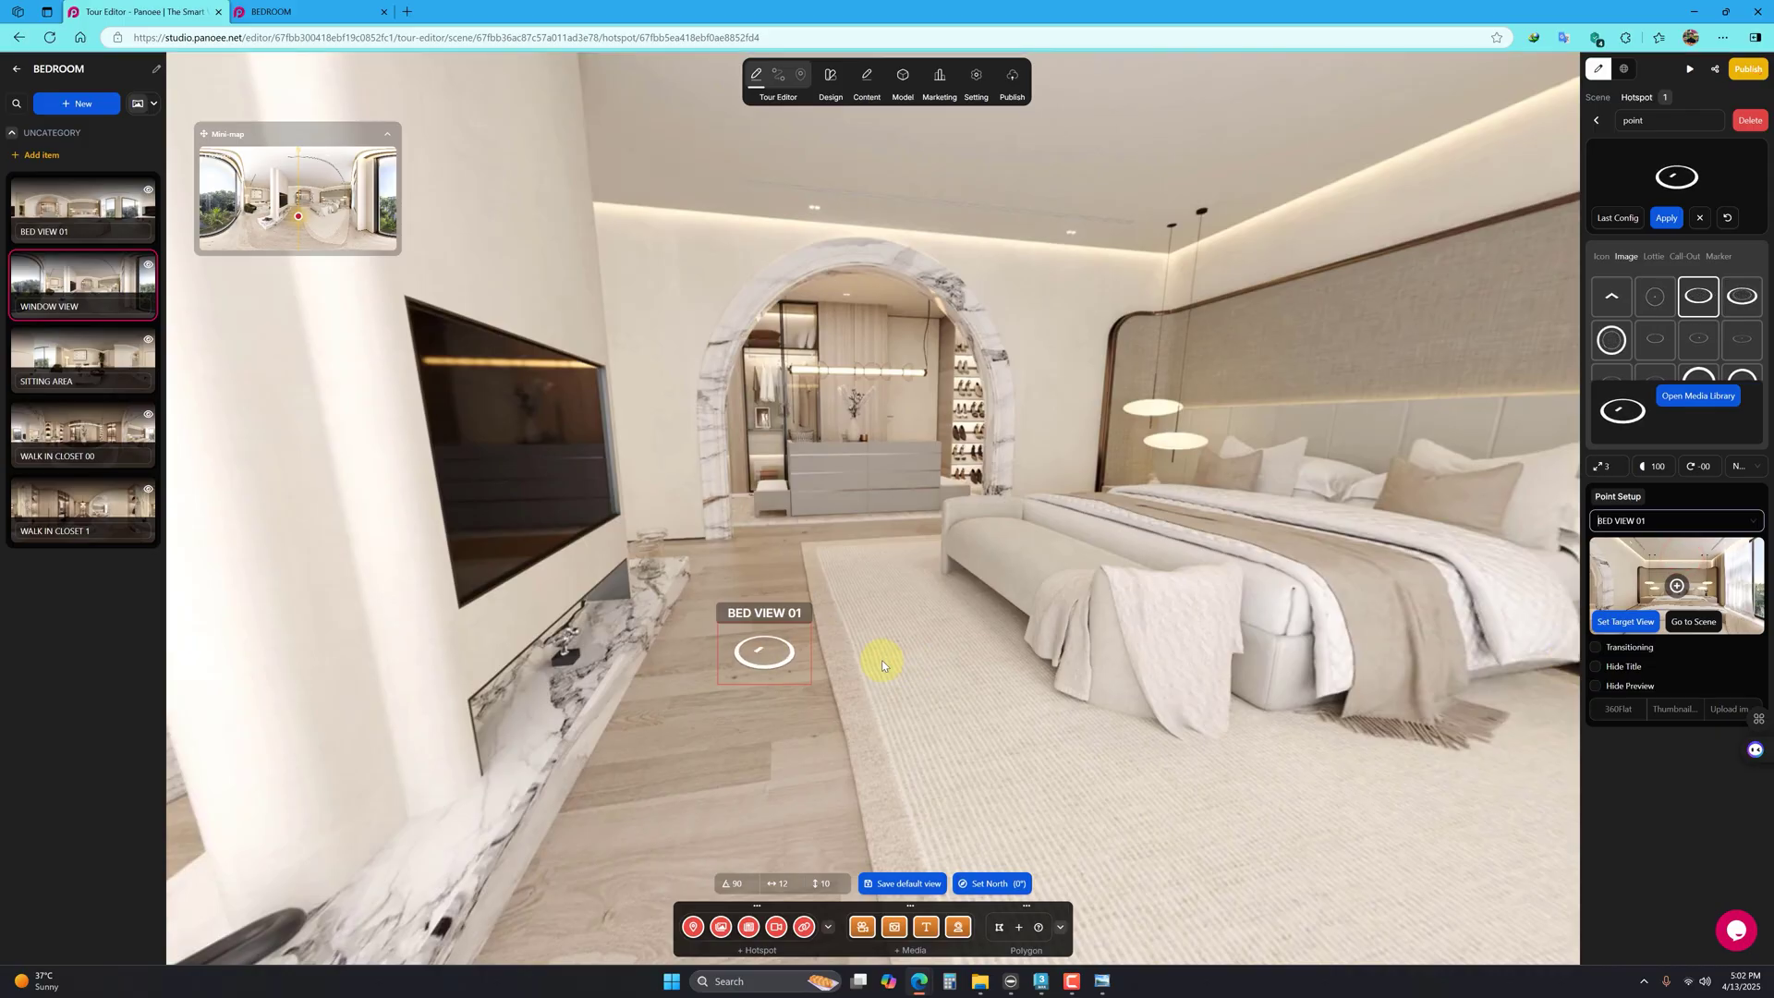
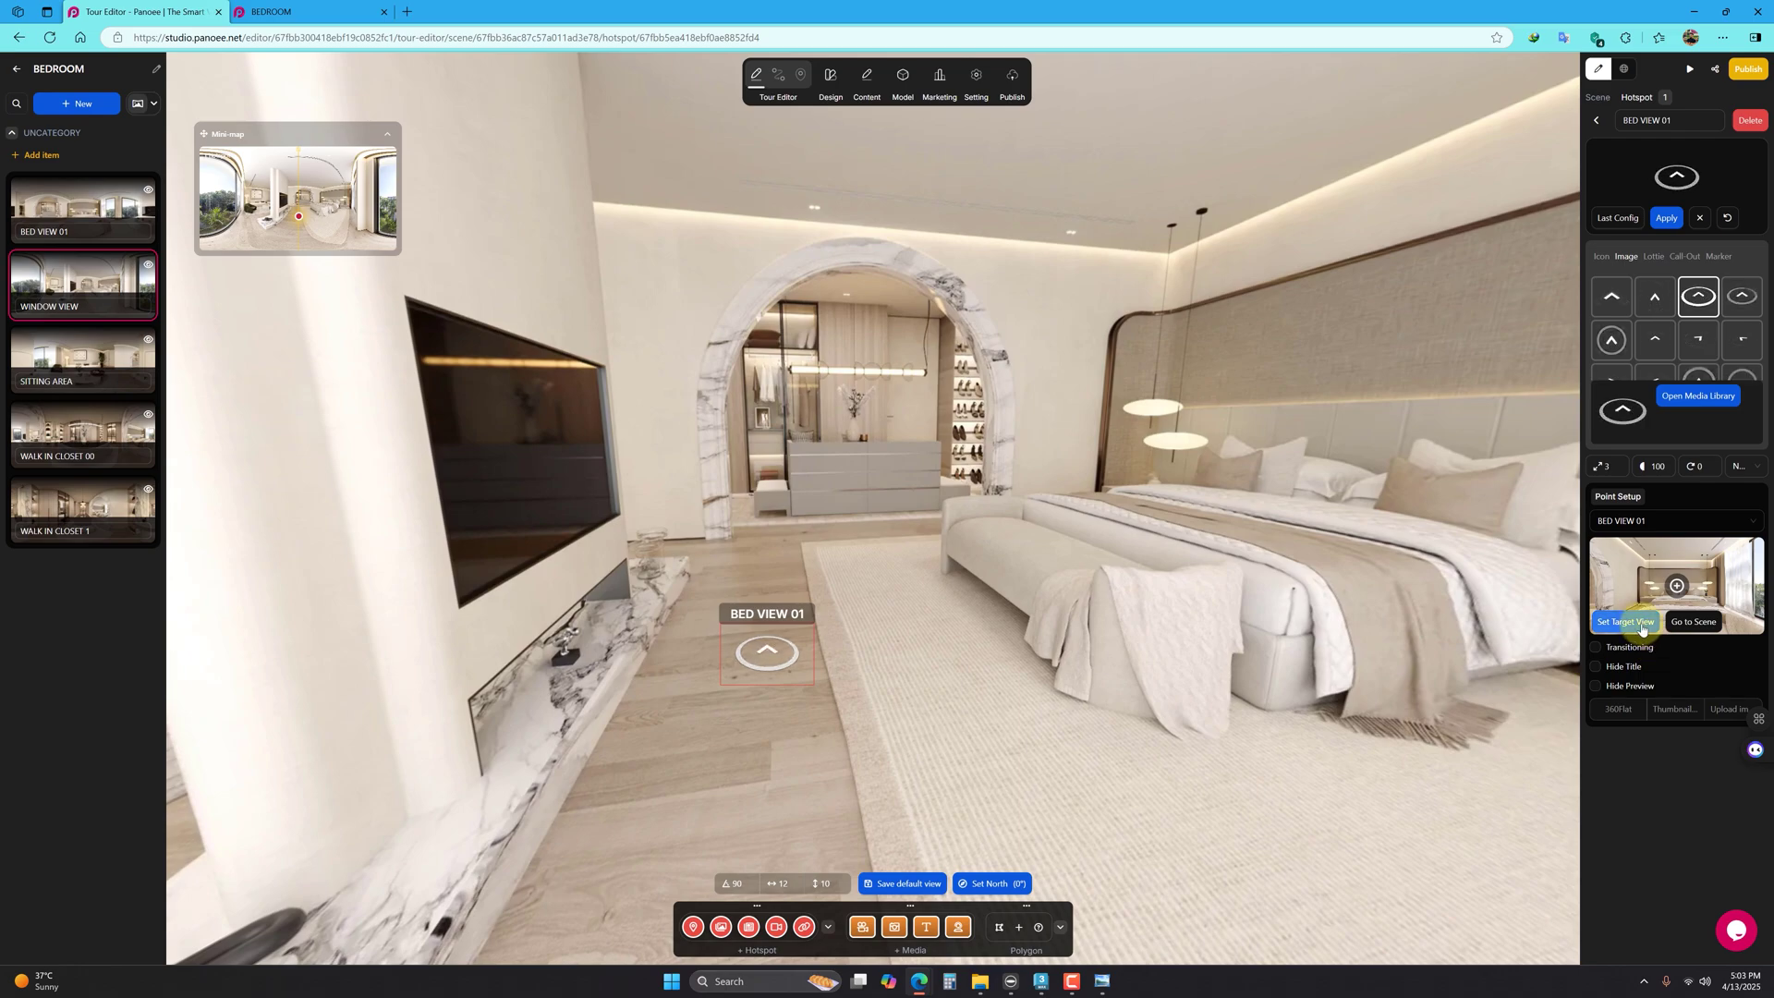
Step: Enable a simple crossblending transition for the BED VIEW 01 hotspot in WINDOW VIEW and hide its title and preview
click(1595, 647)
click(1595, 675)
click(1595, 694)
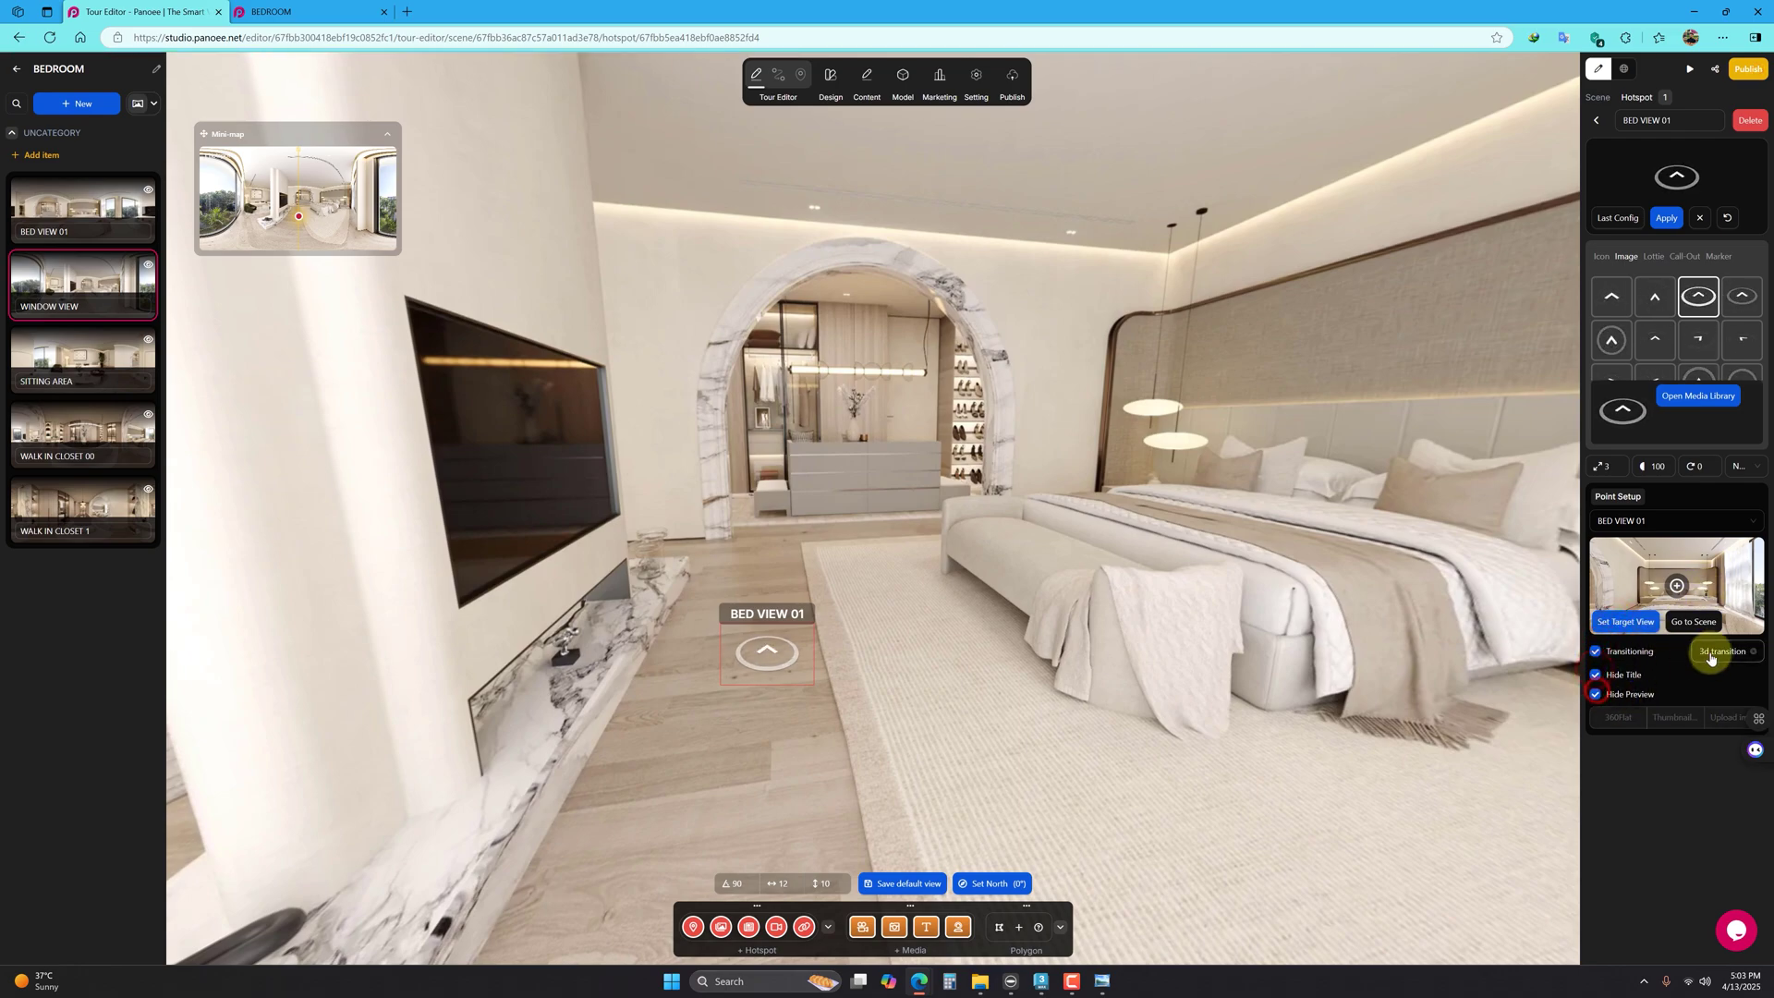
click(1724, 651)
click(1725, 724)
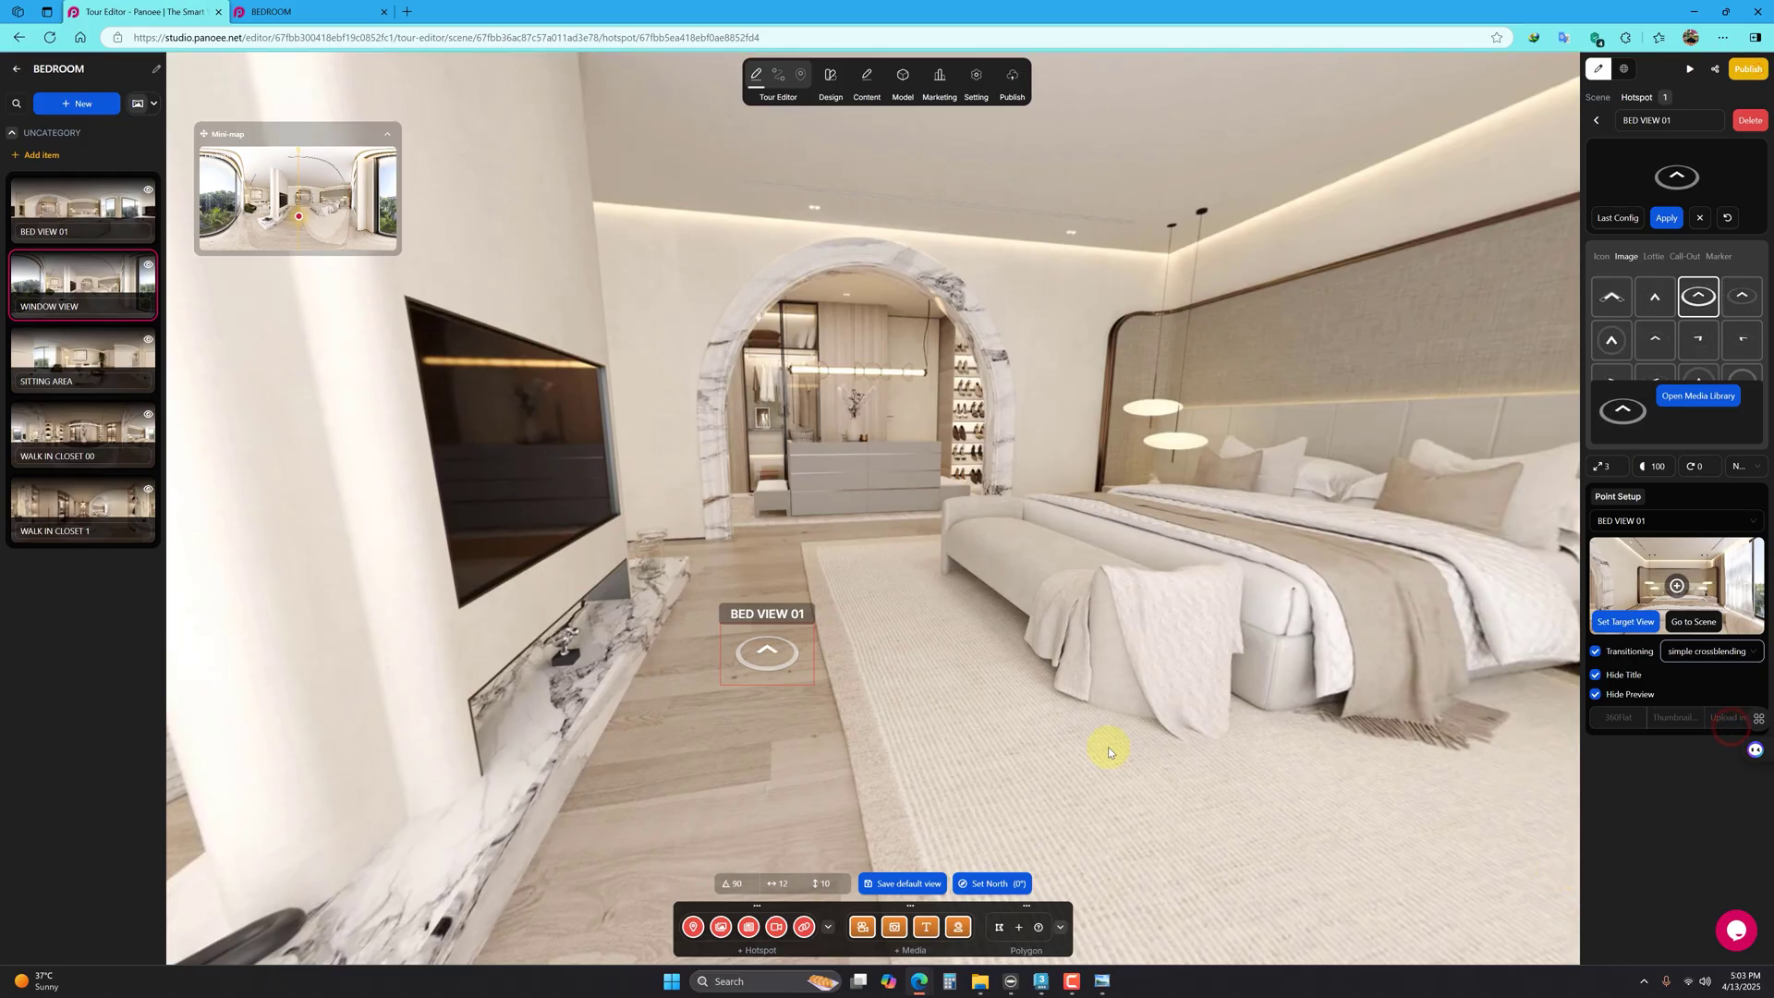
Step: Place a point hotspot beside the column near the sitting-area rug, using the last hotspot configuration, and link it to SITTING AREA
drag(1113, 740, 1328, 577)
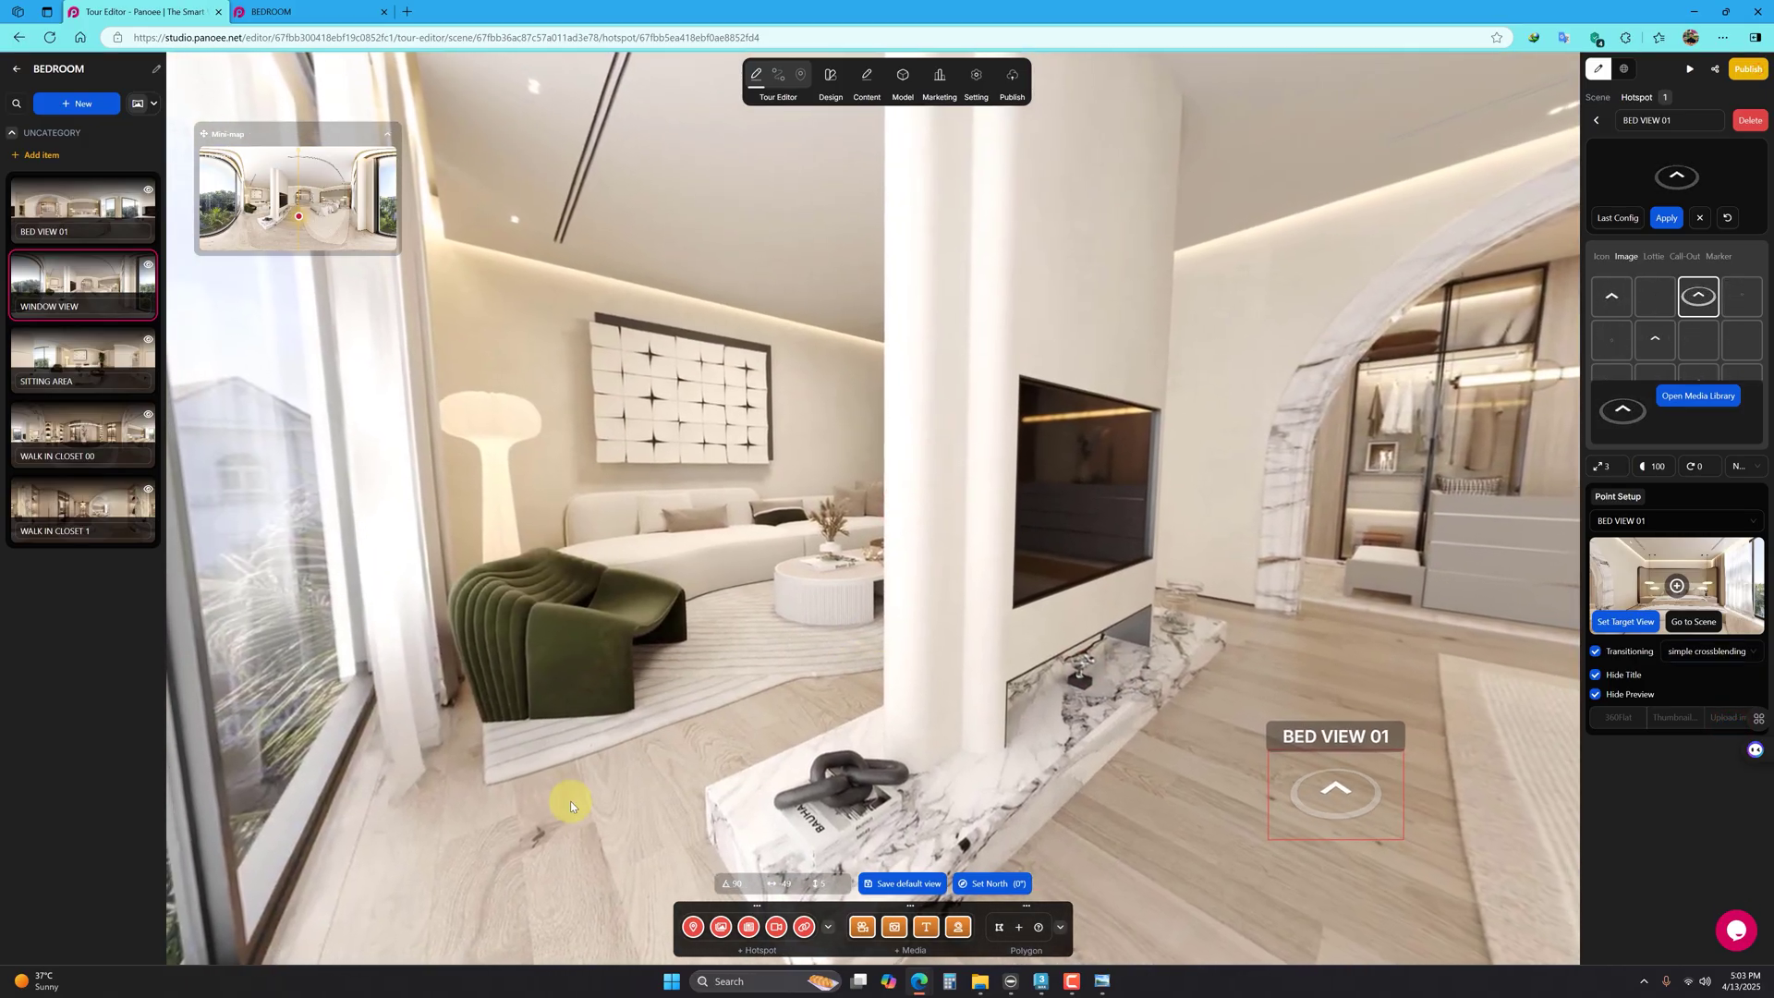
click(693, 927)
drag(855, 695, 867, 643)
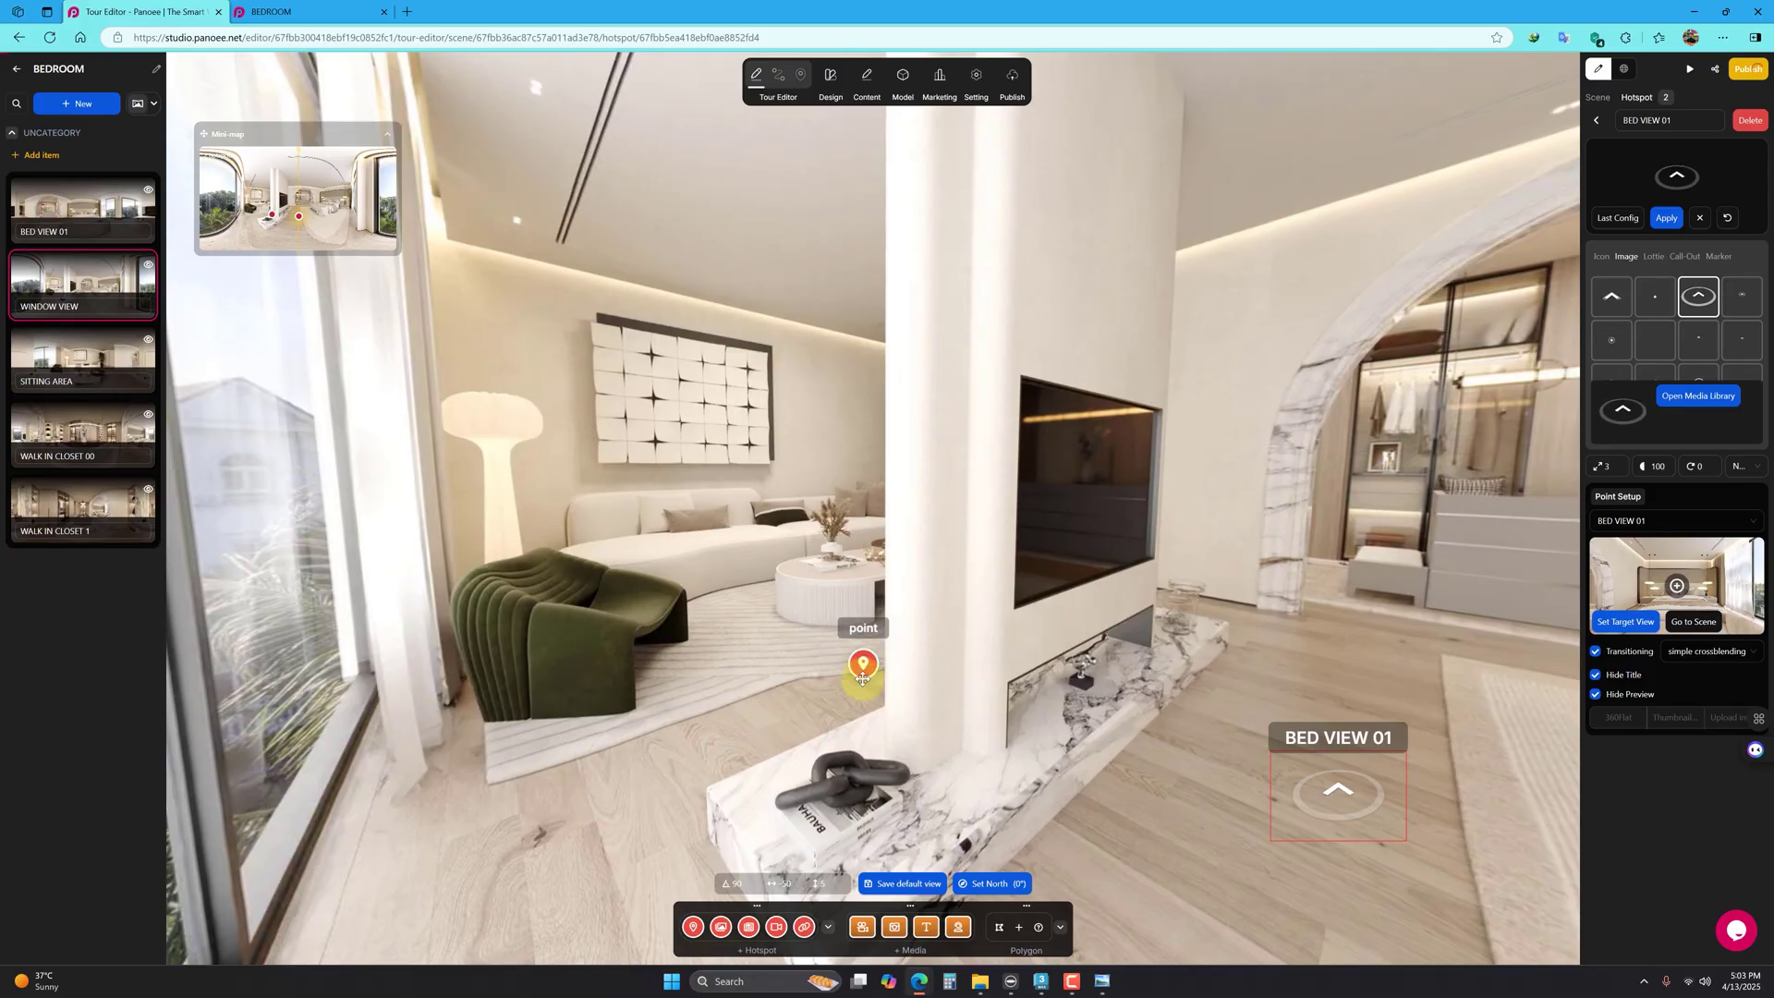
click(863, 679)
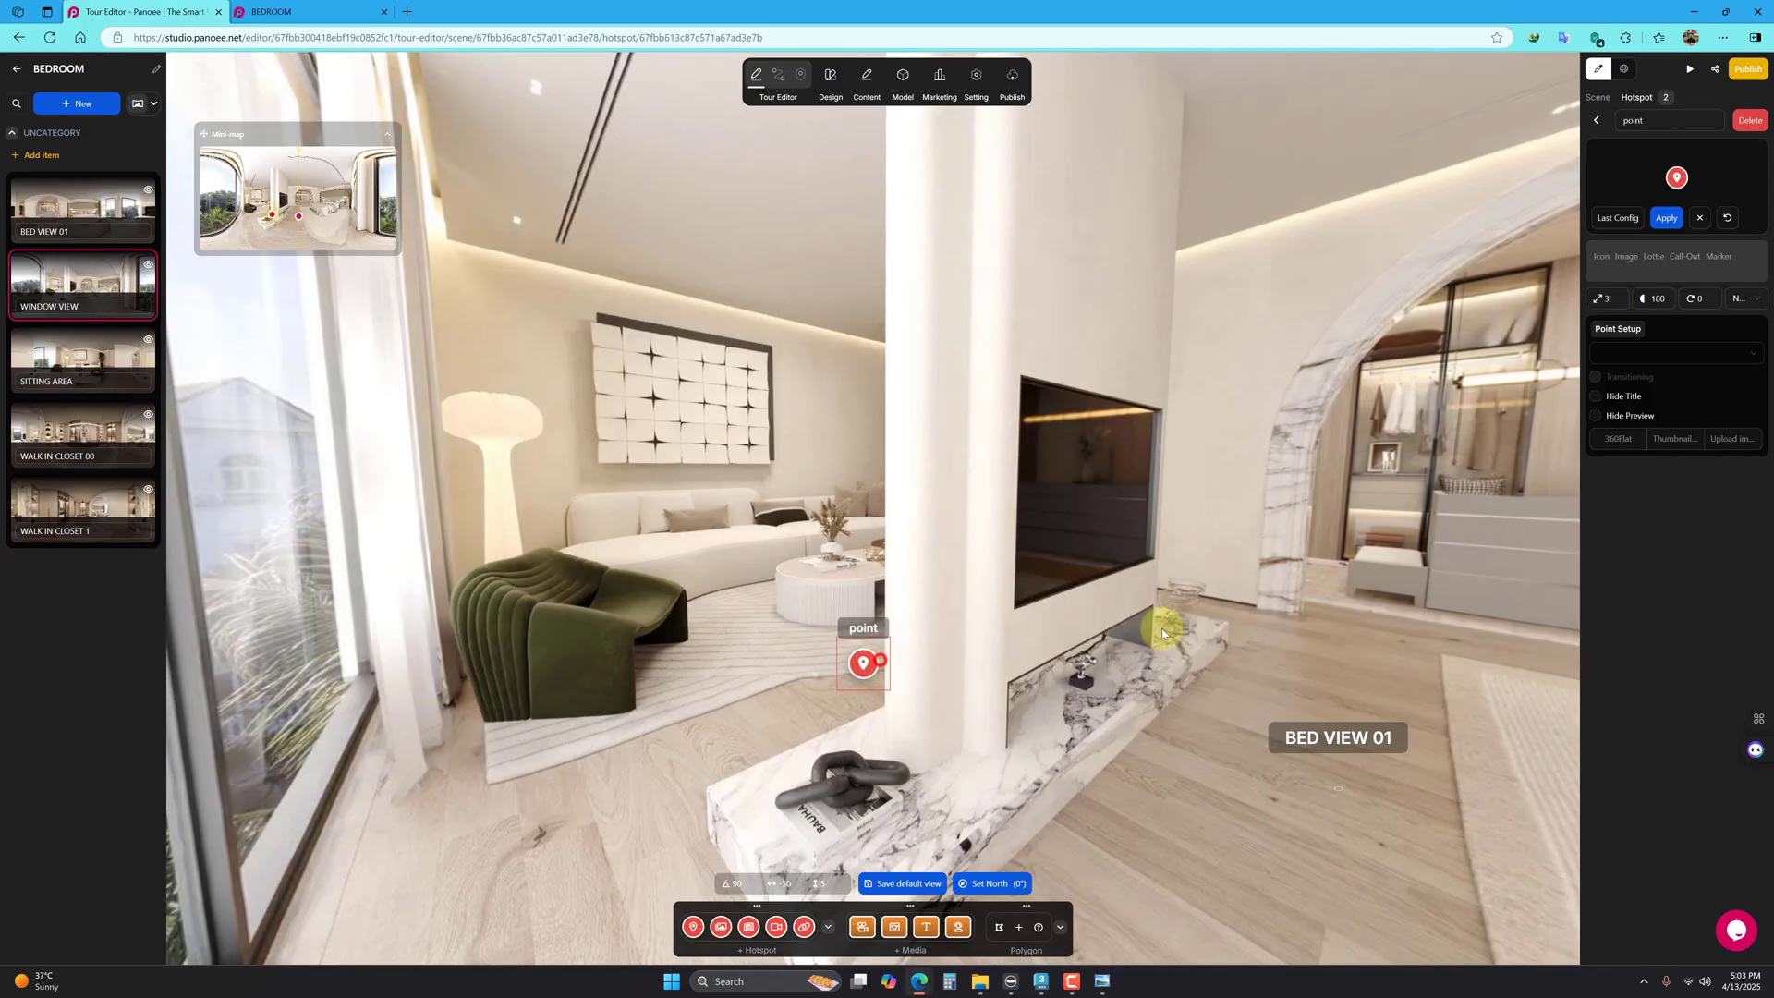
click(1632, 222)
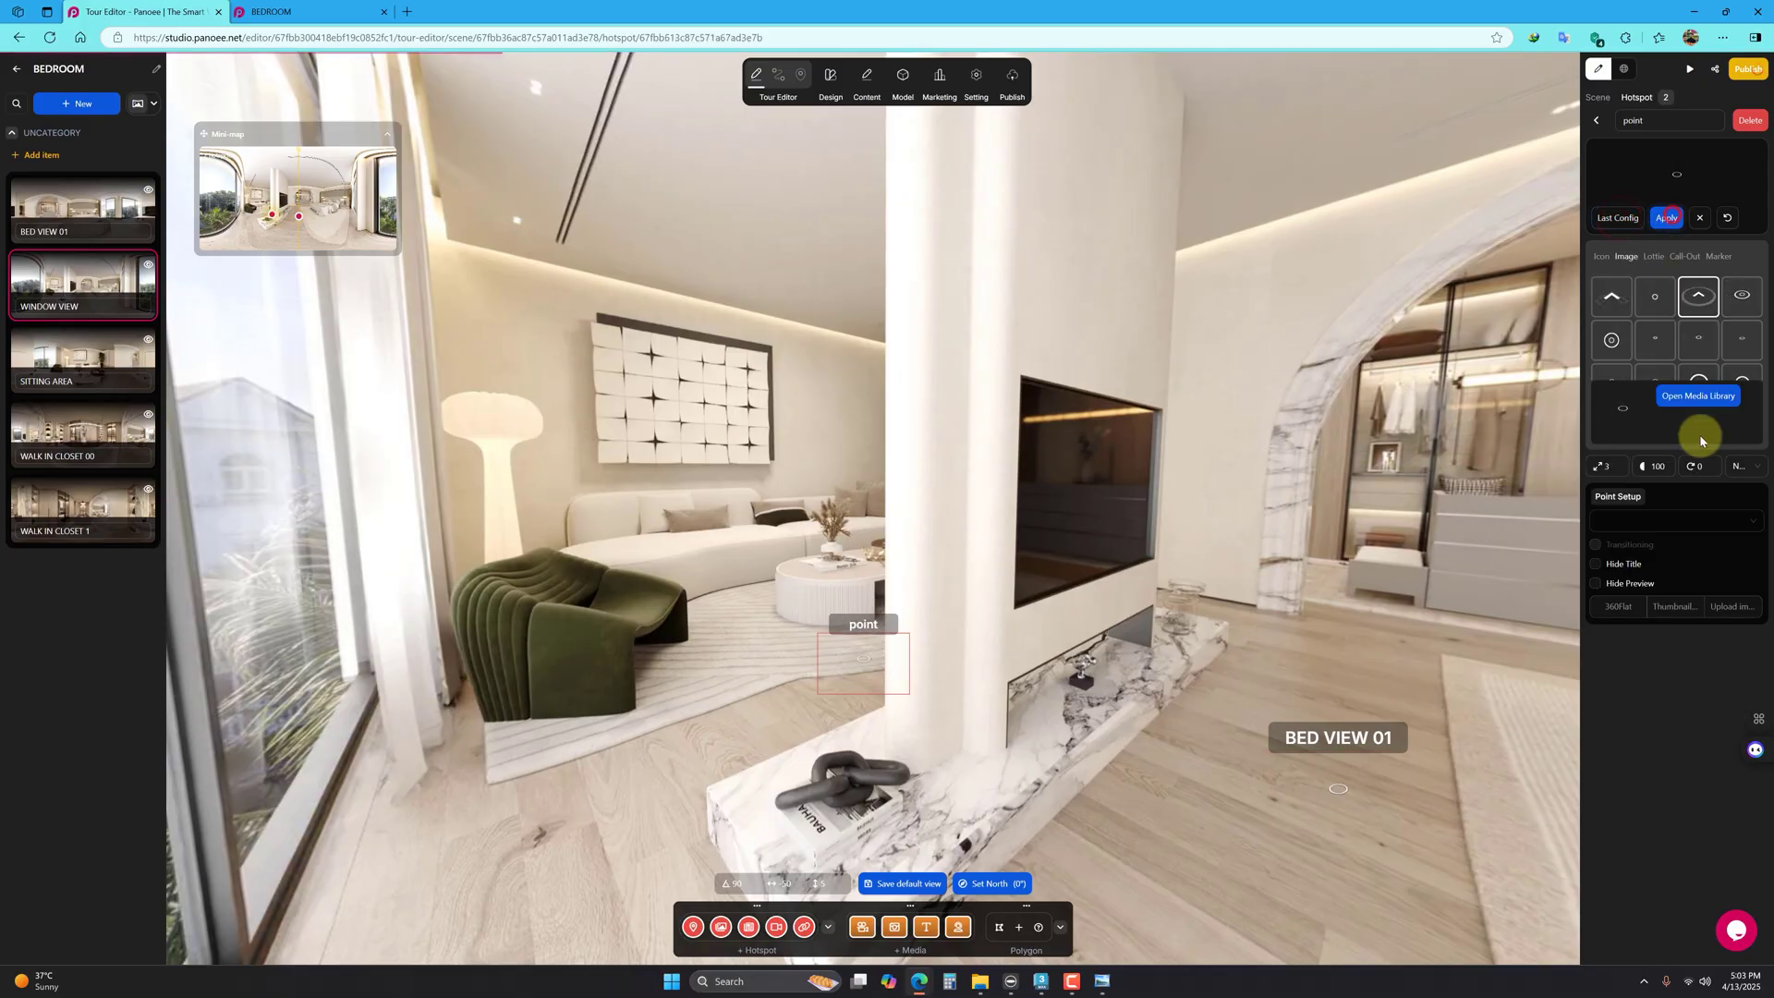
click(1647, 518)
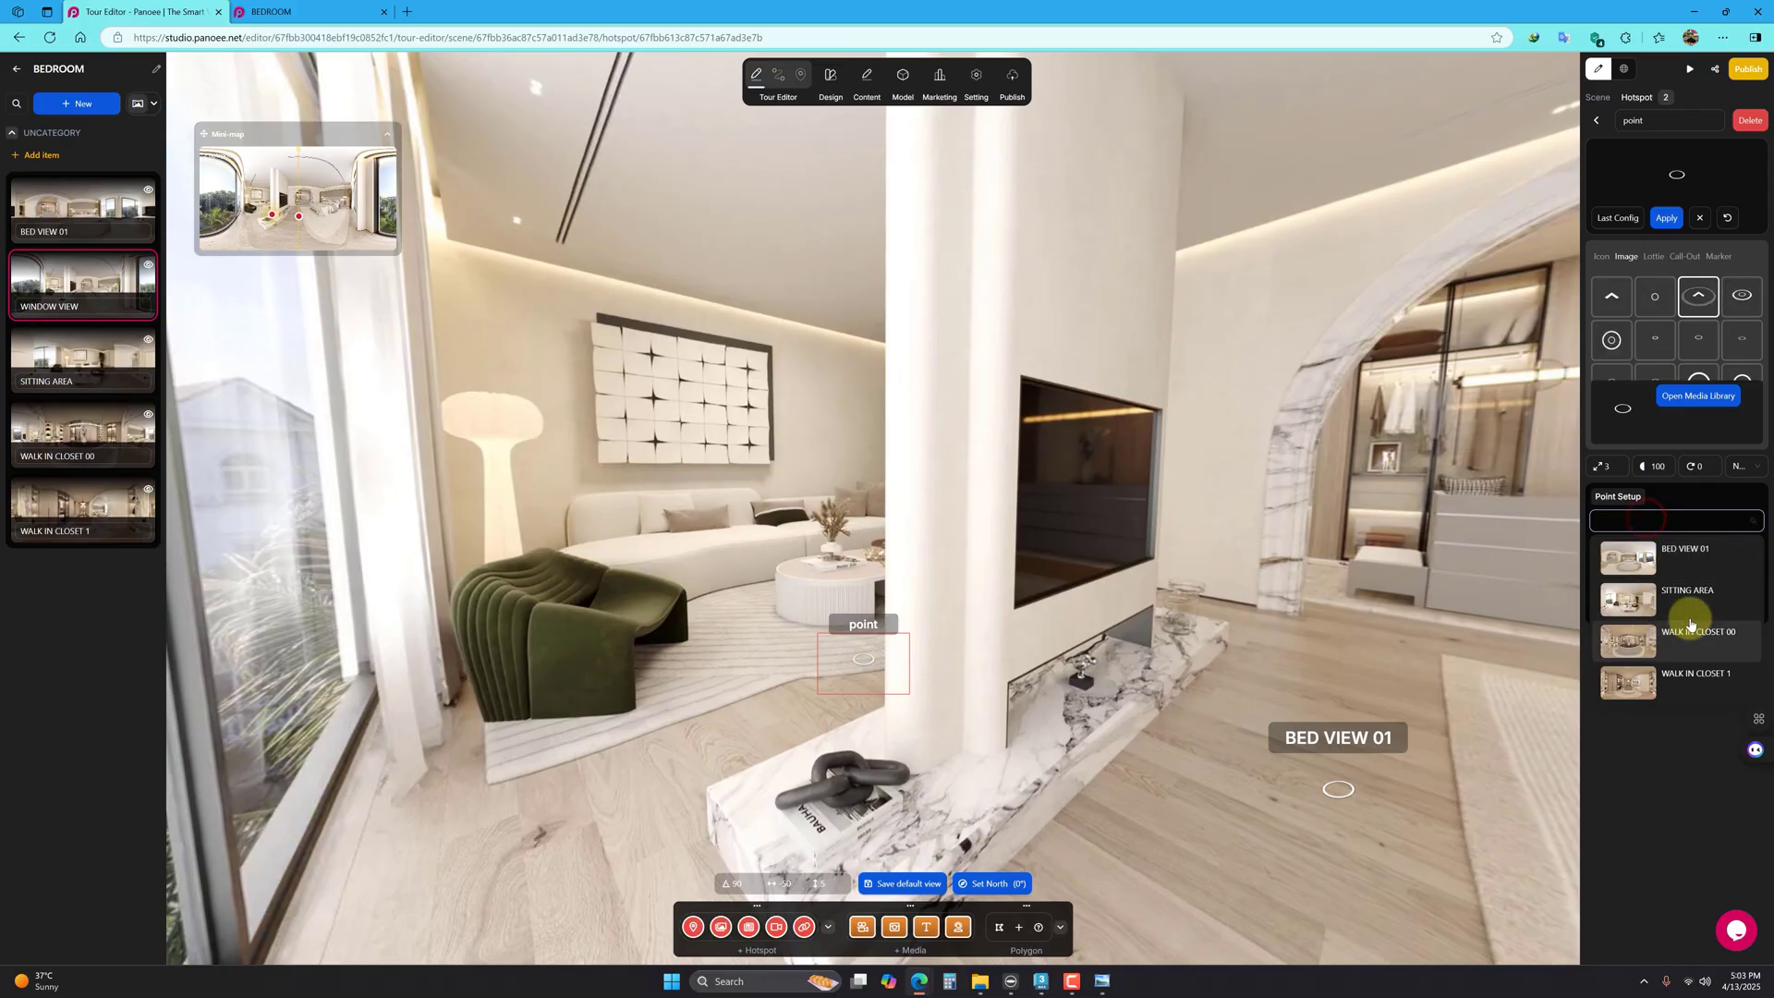
click(1682, 610)
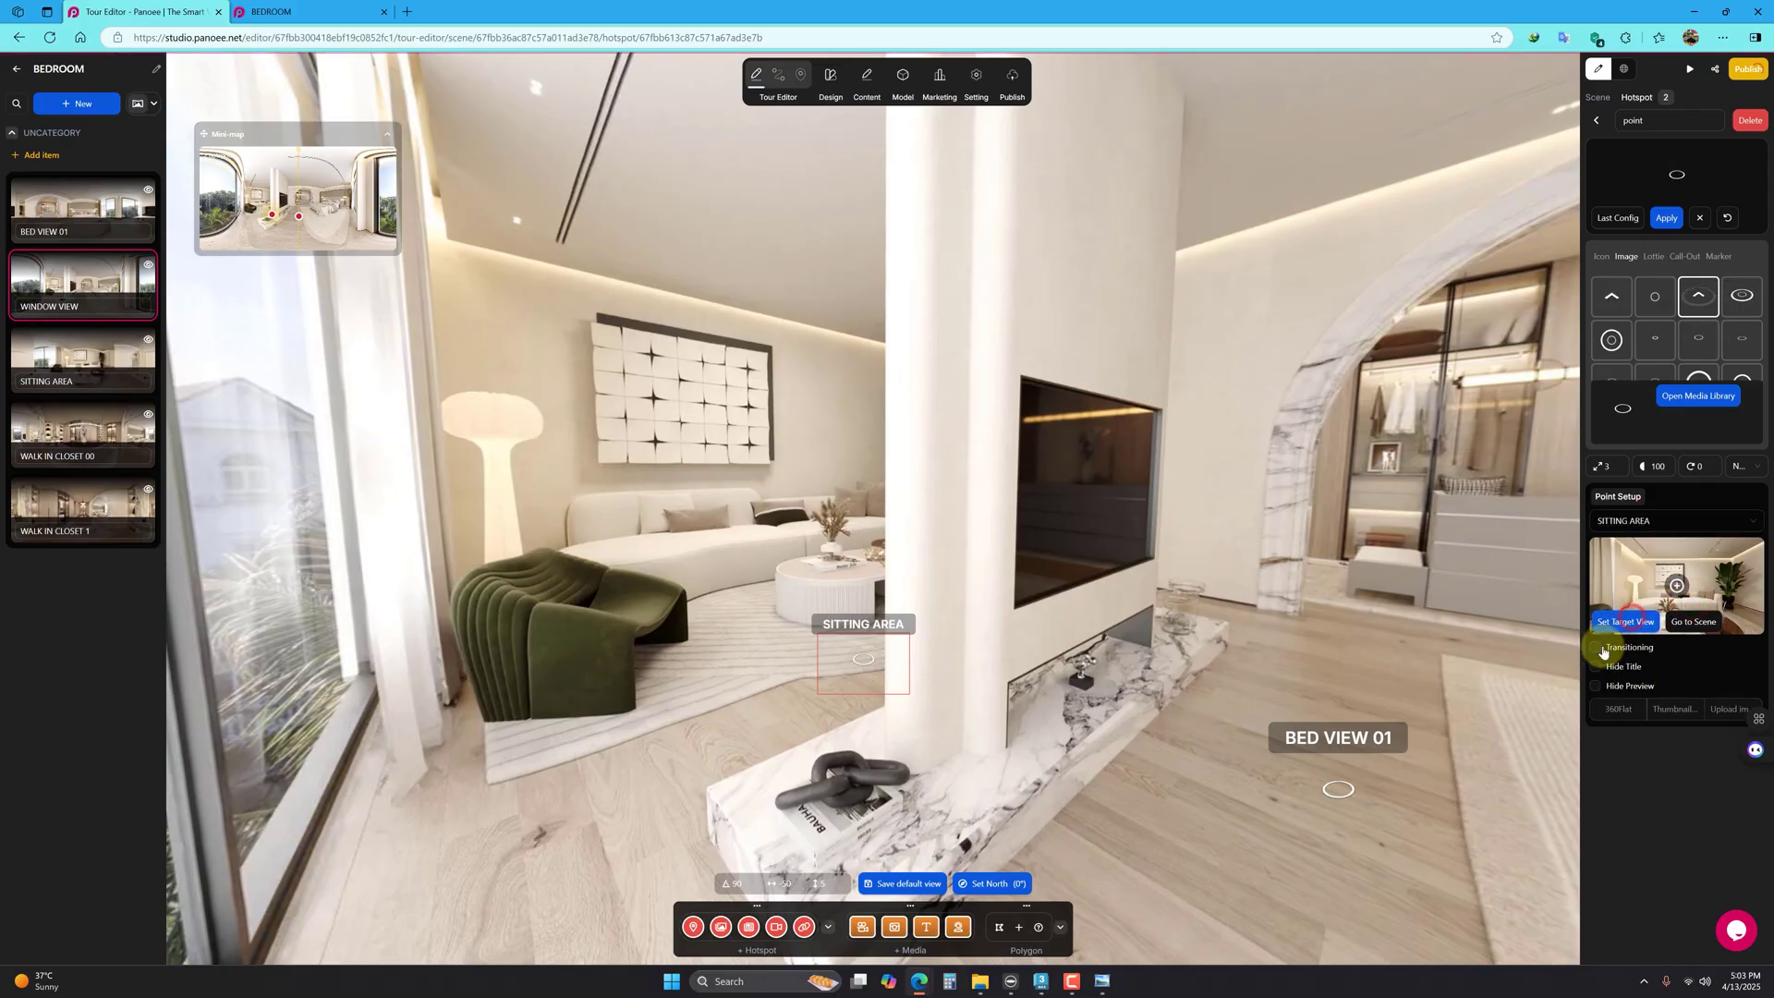
Step: Give the SITTING AREA hotspot a simple crossblending transition with hidden title and preview
click(1599, 647)
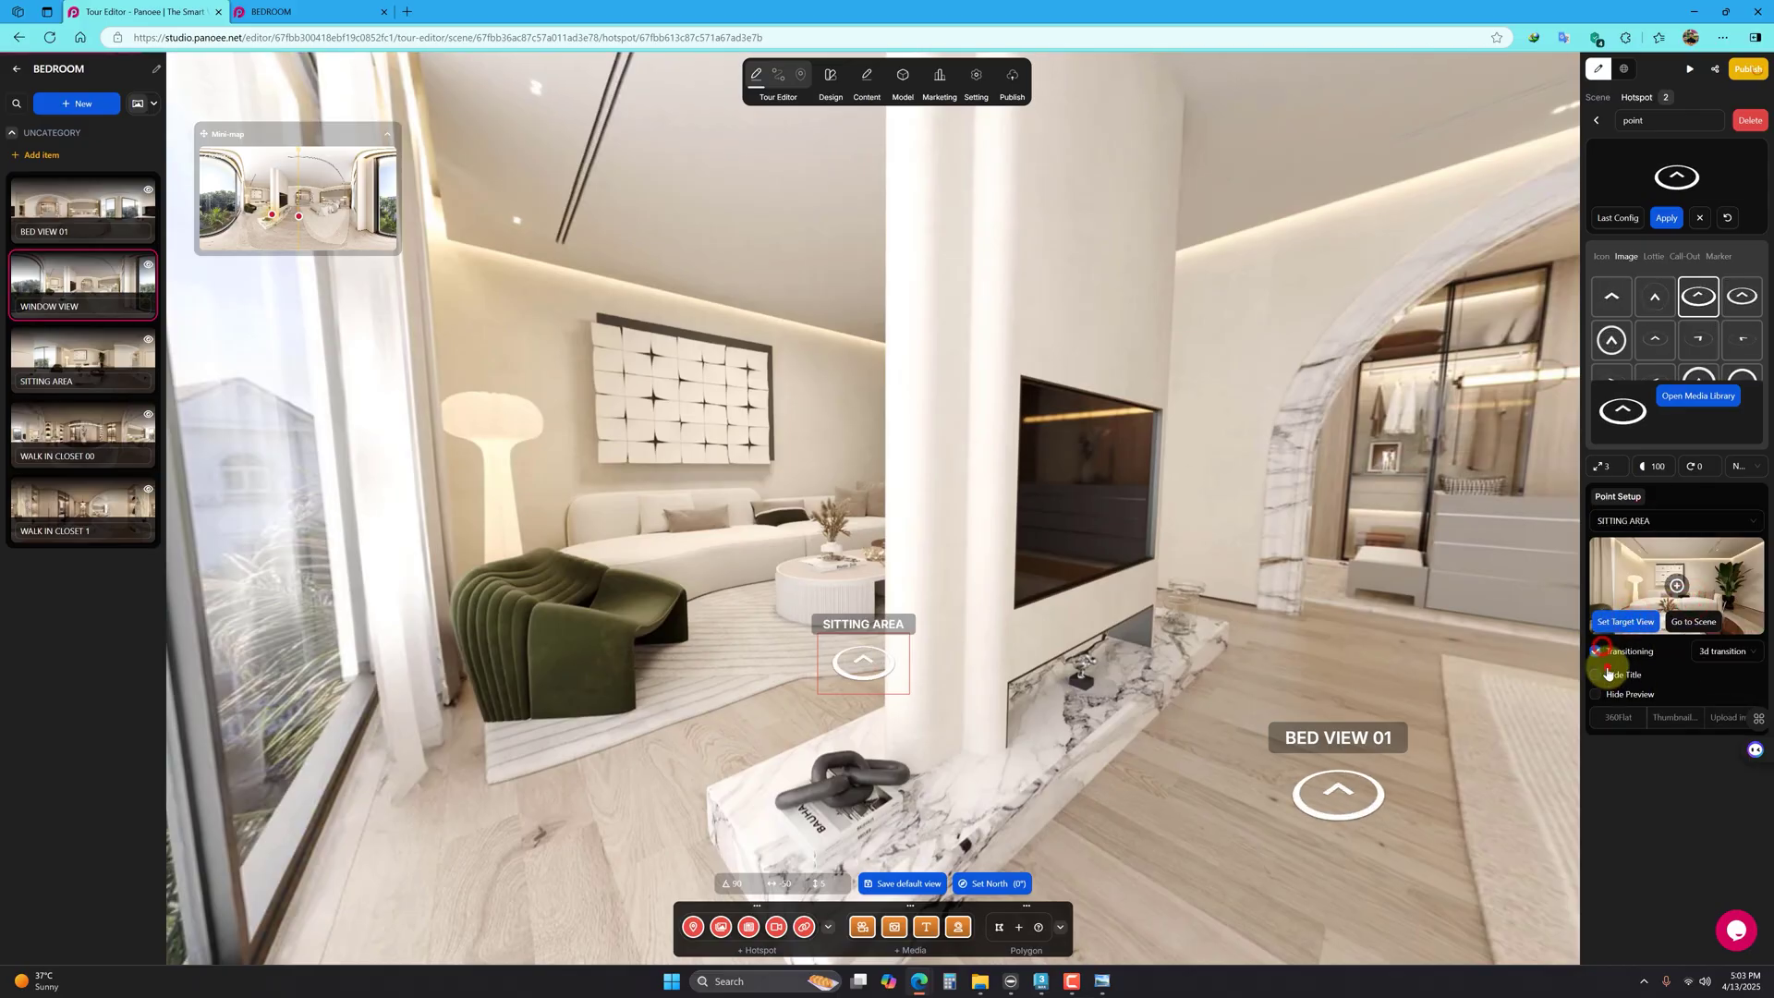
click(1714, 651)
click(1725, 723)
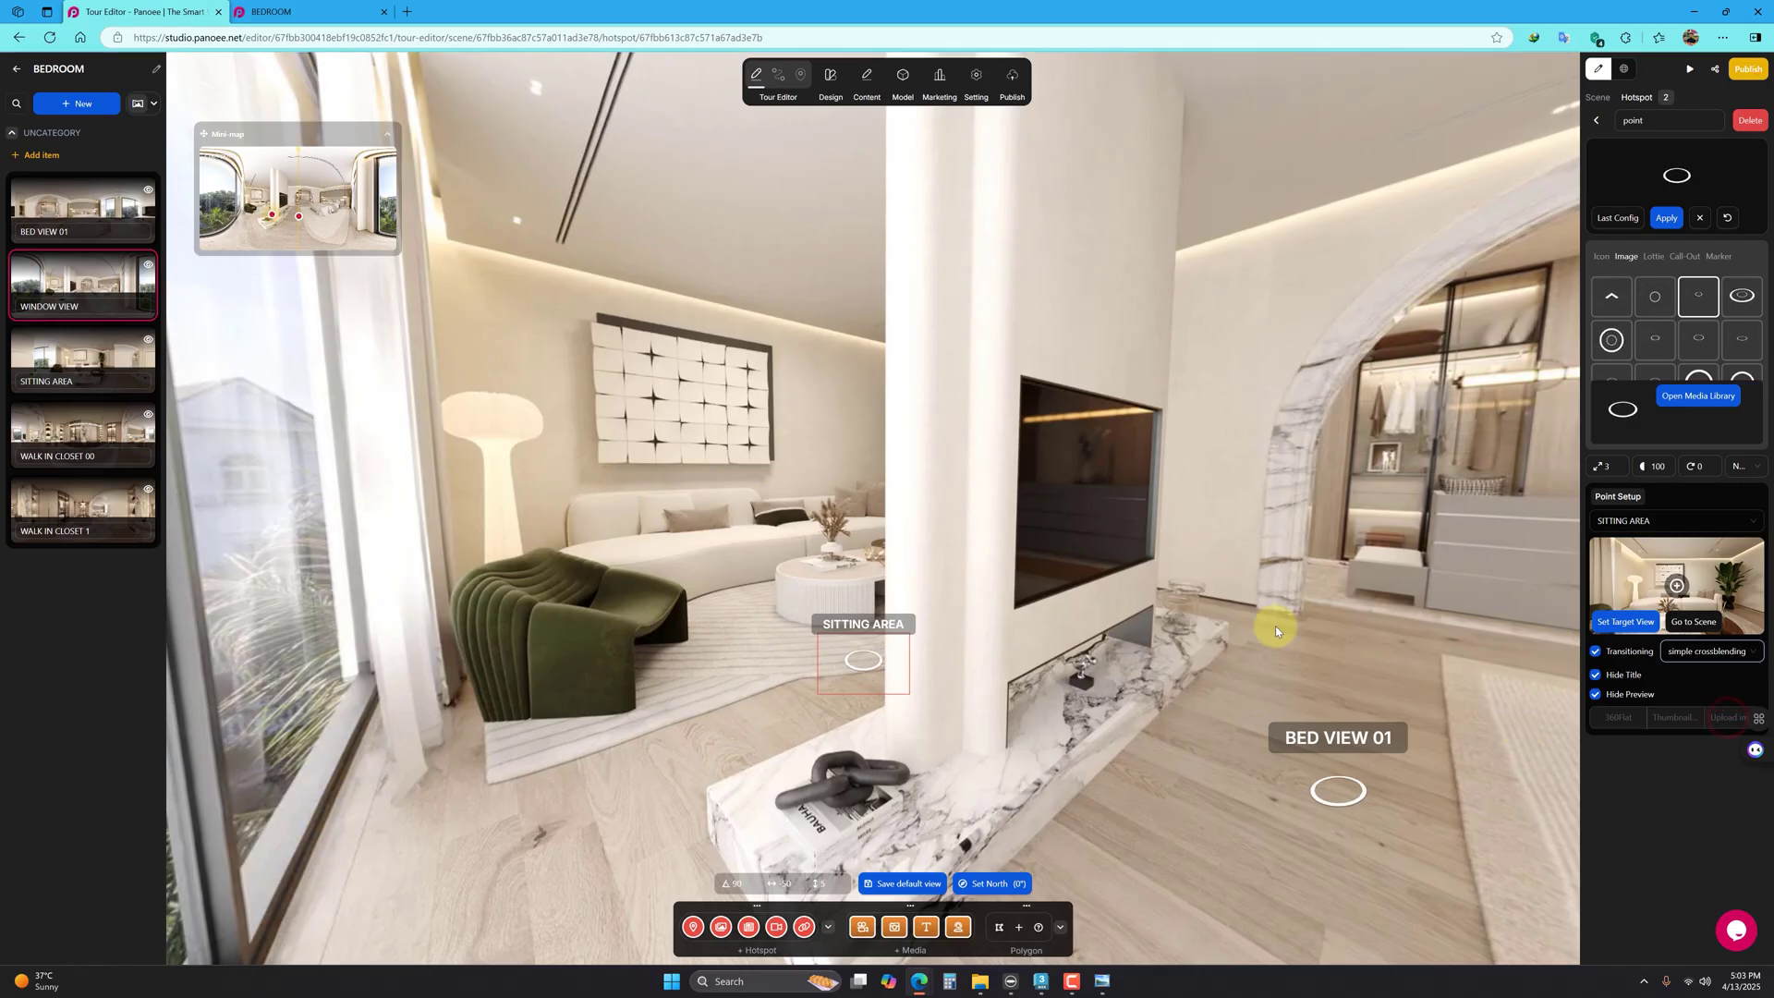
Step: Place a point hotspot on the floor before the marble arch, using the last hotspot configuration, and link it to WALK IN CLOSET 00
drag(1303, 621, 963, 622)
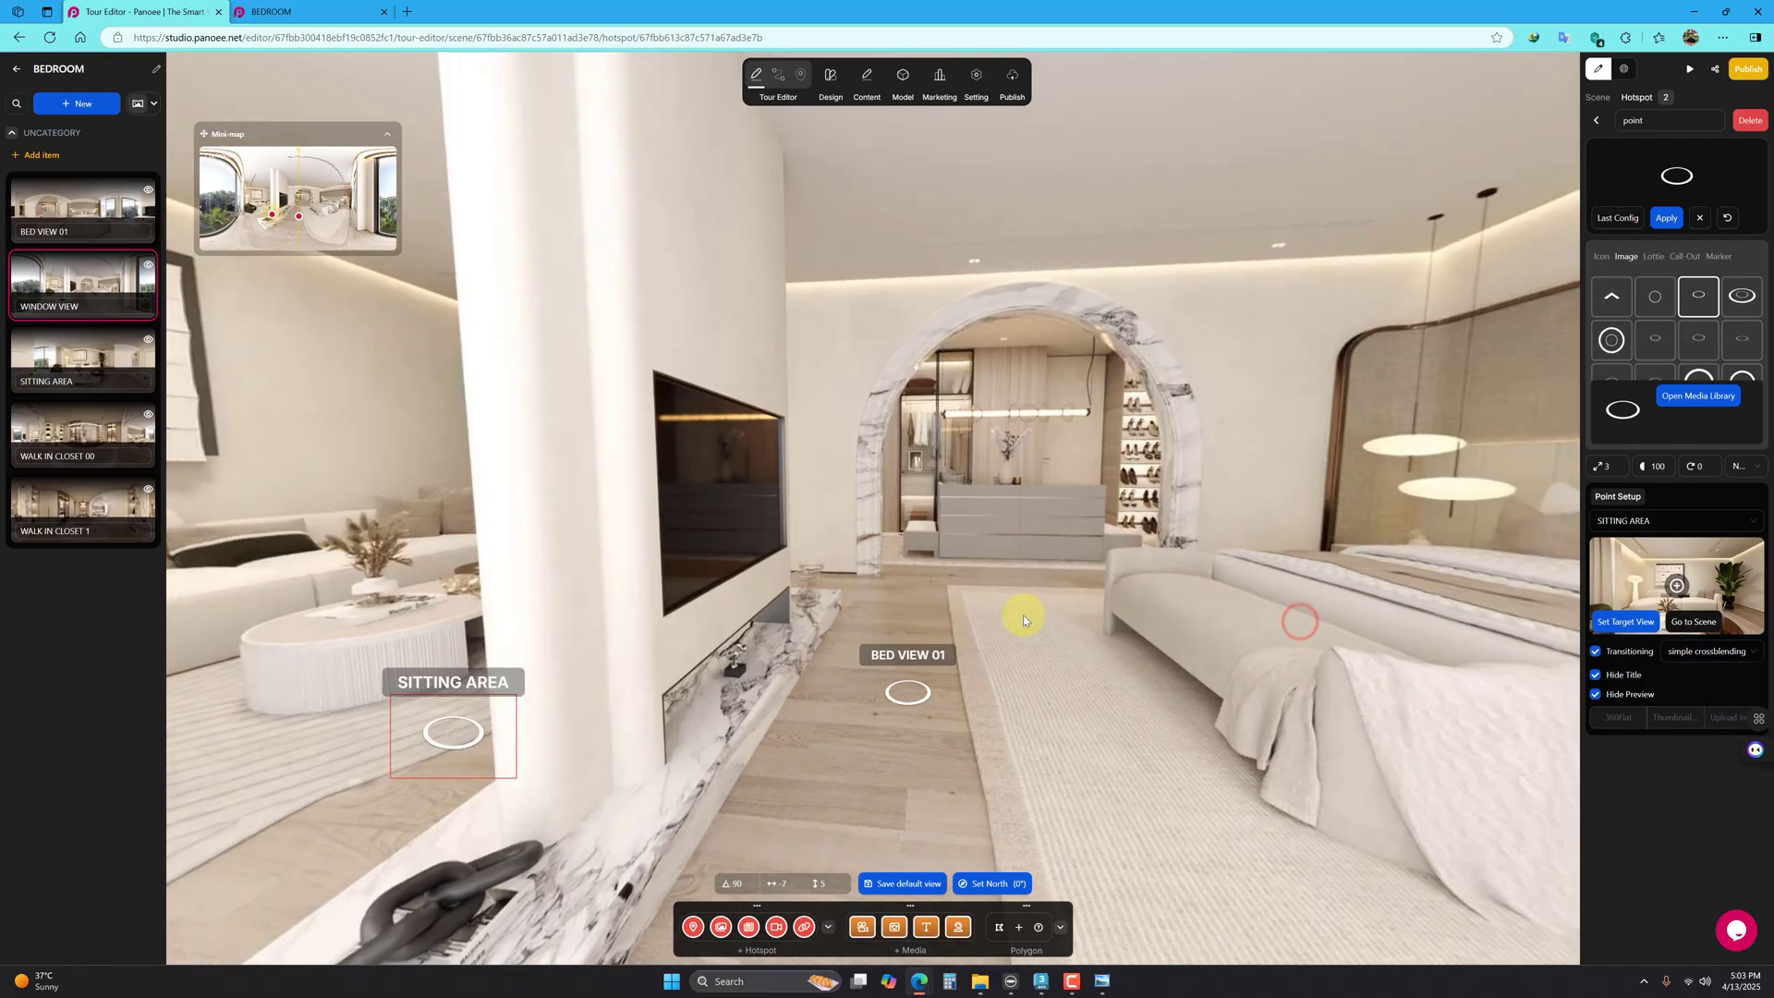
click(692, 927)
click(1030, 559)
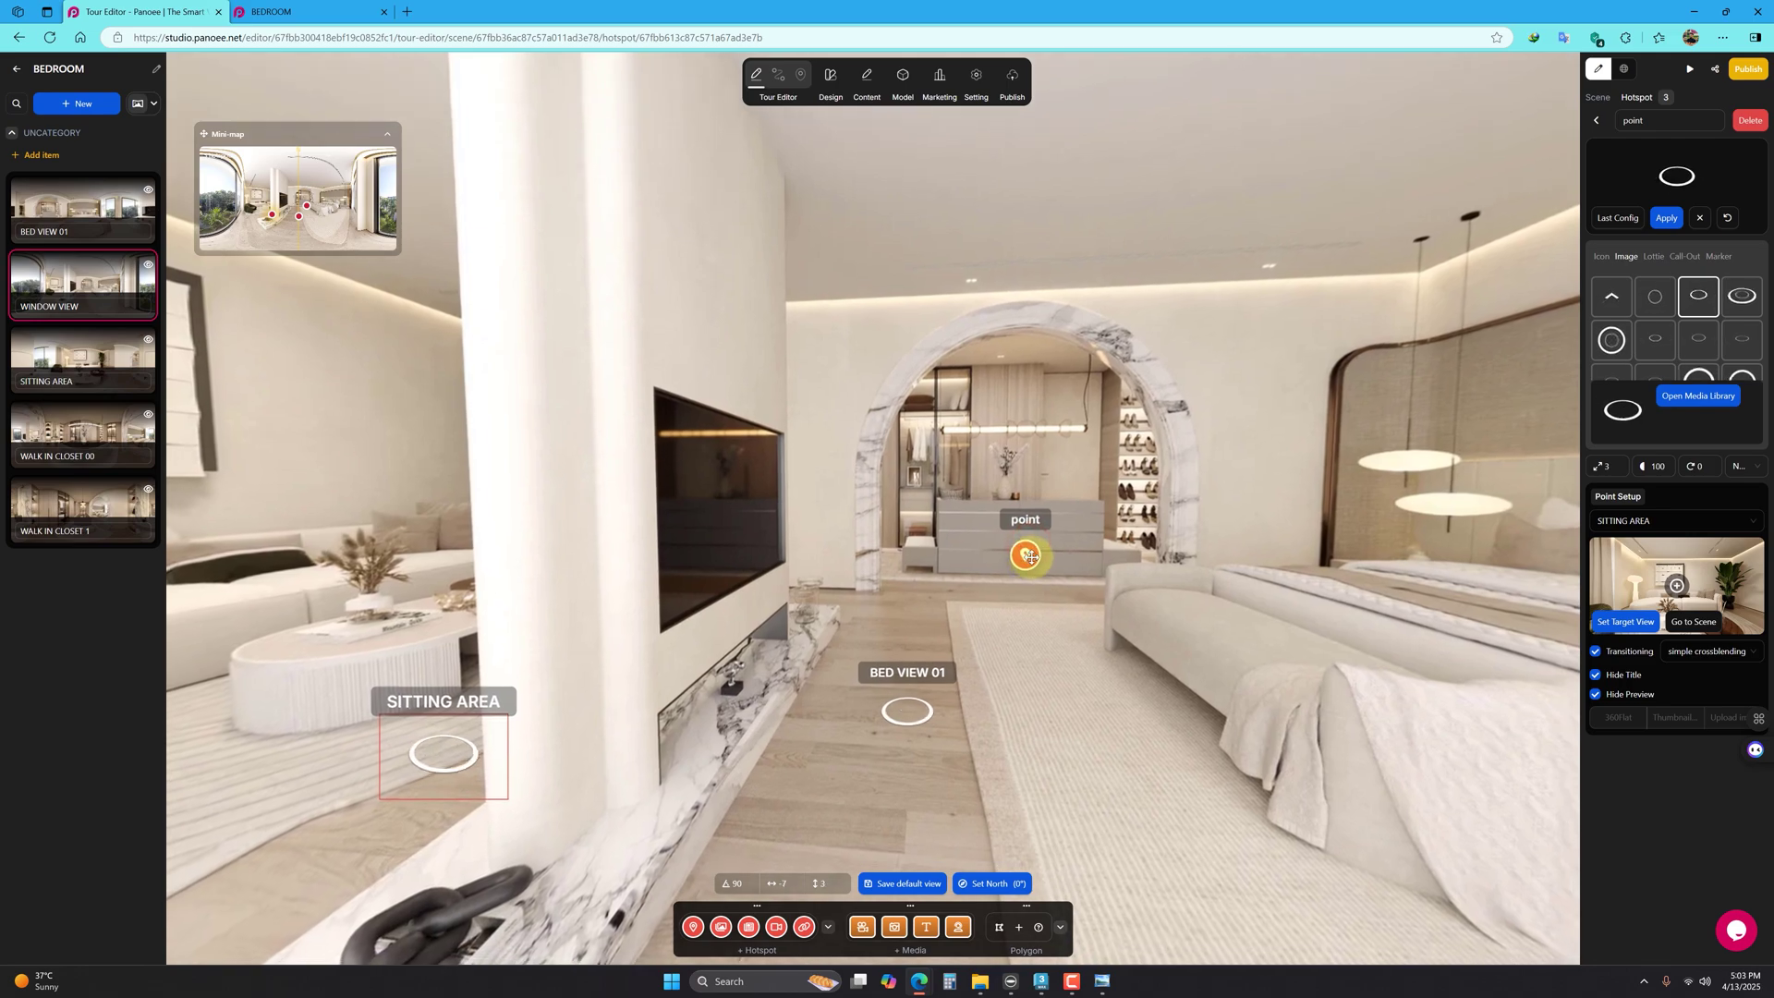
drag(1023, 565, 1012, 594)
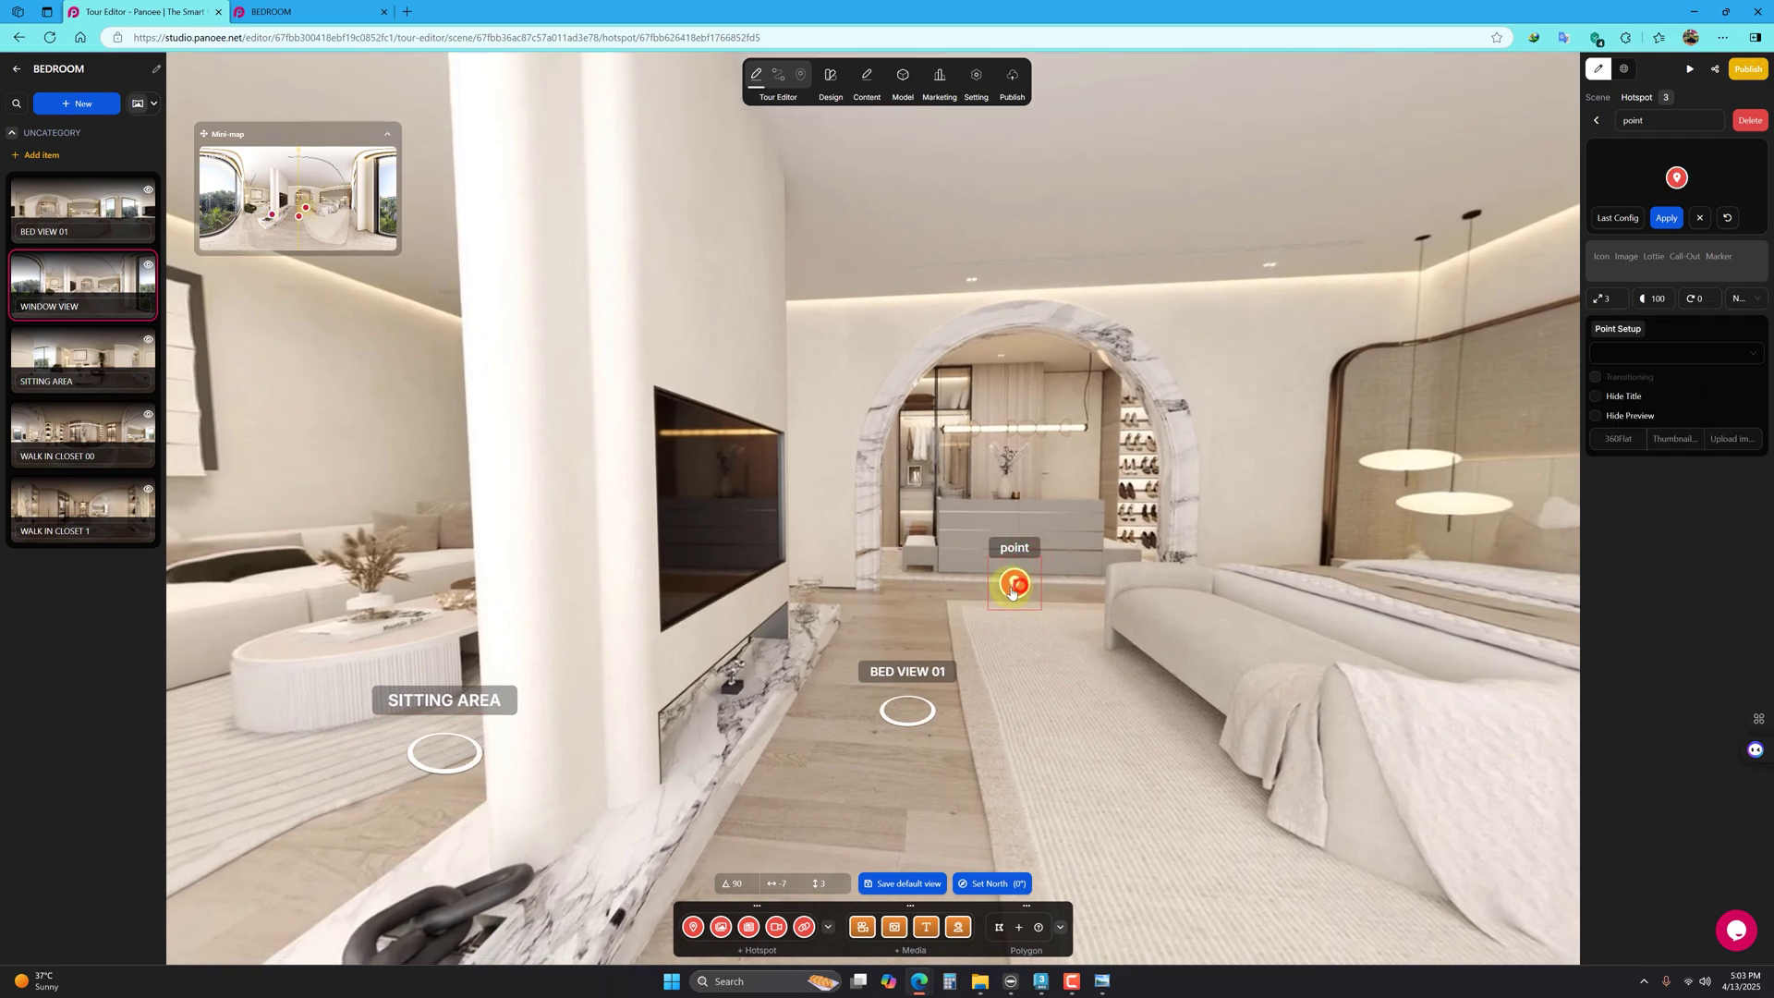
click(1632, 222)
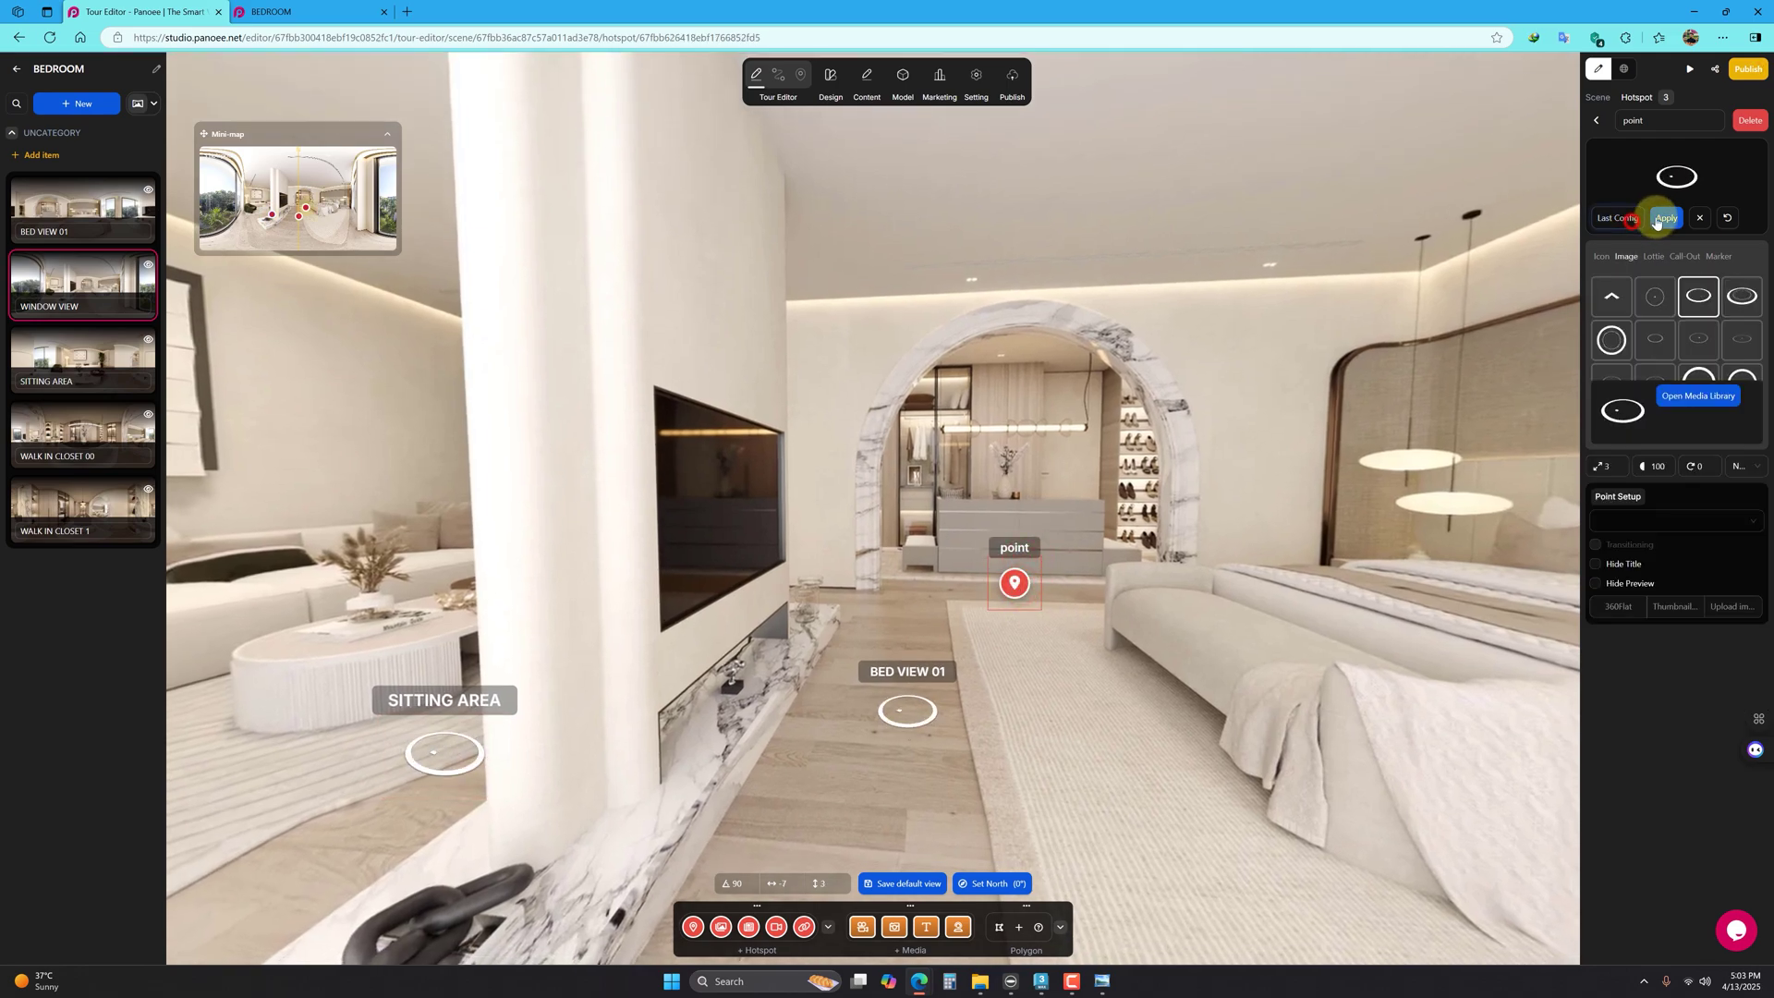
click(1660, 519)
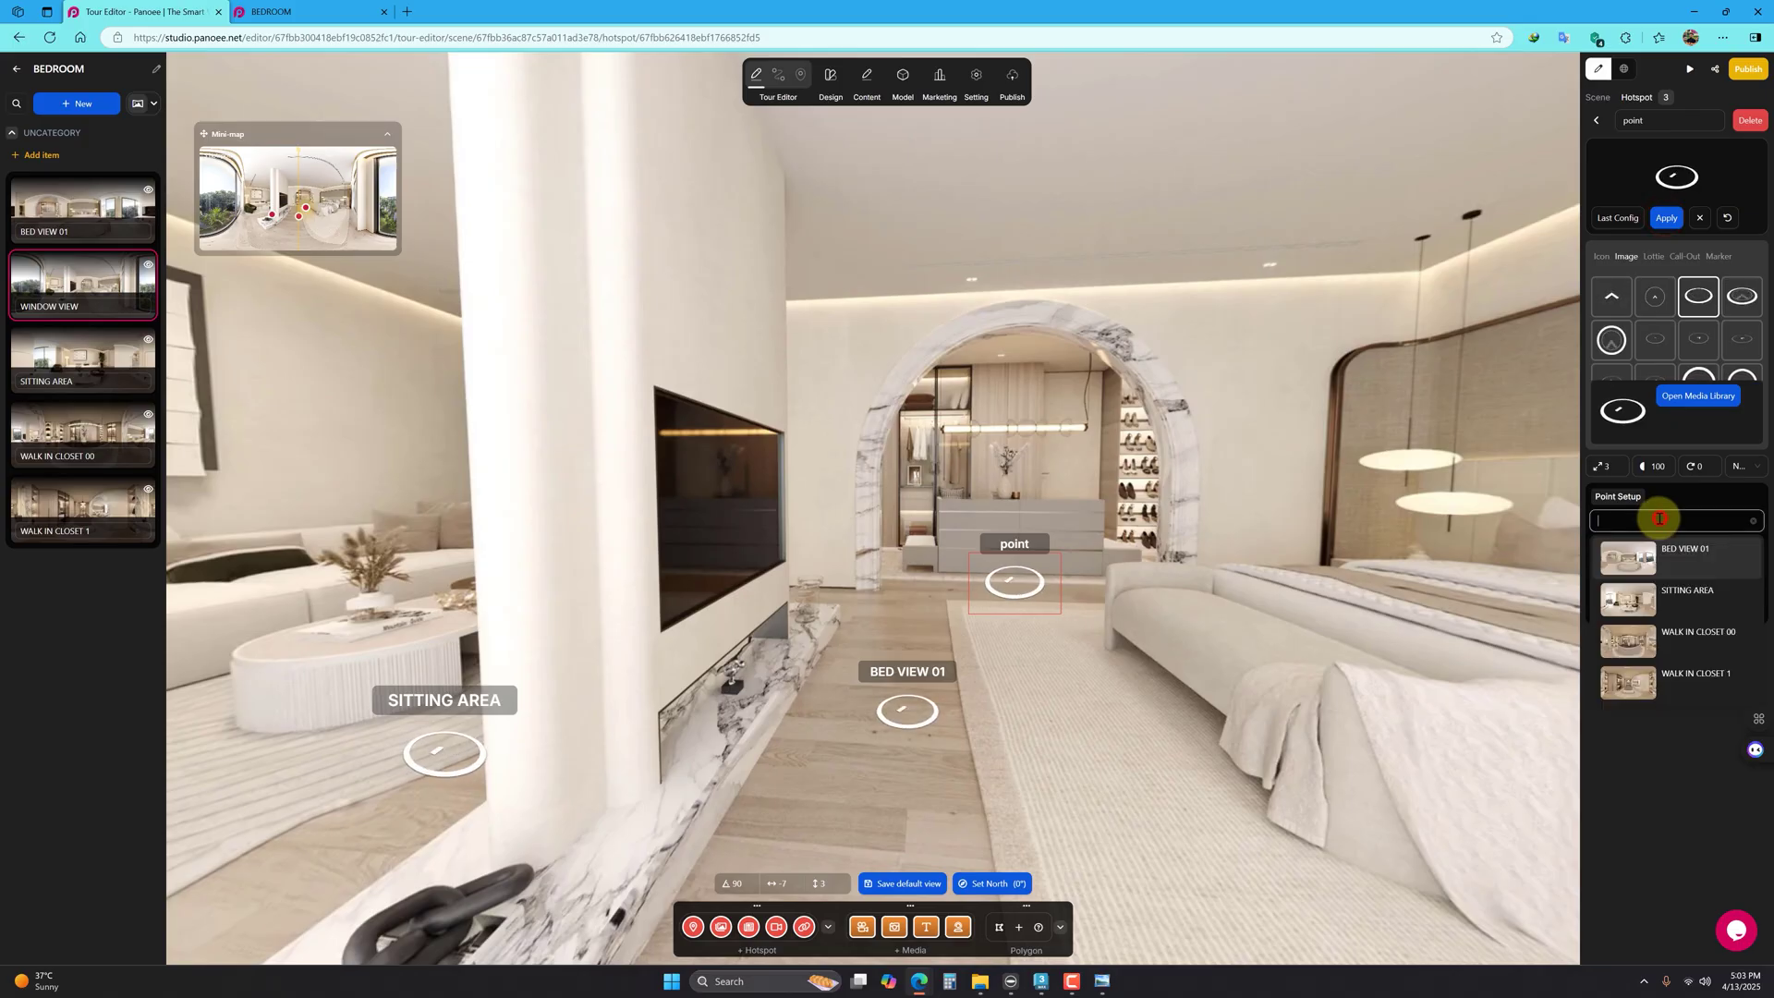
click(1715, 644)
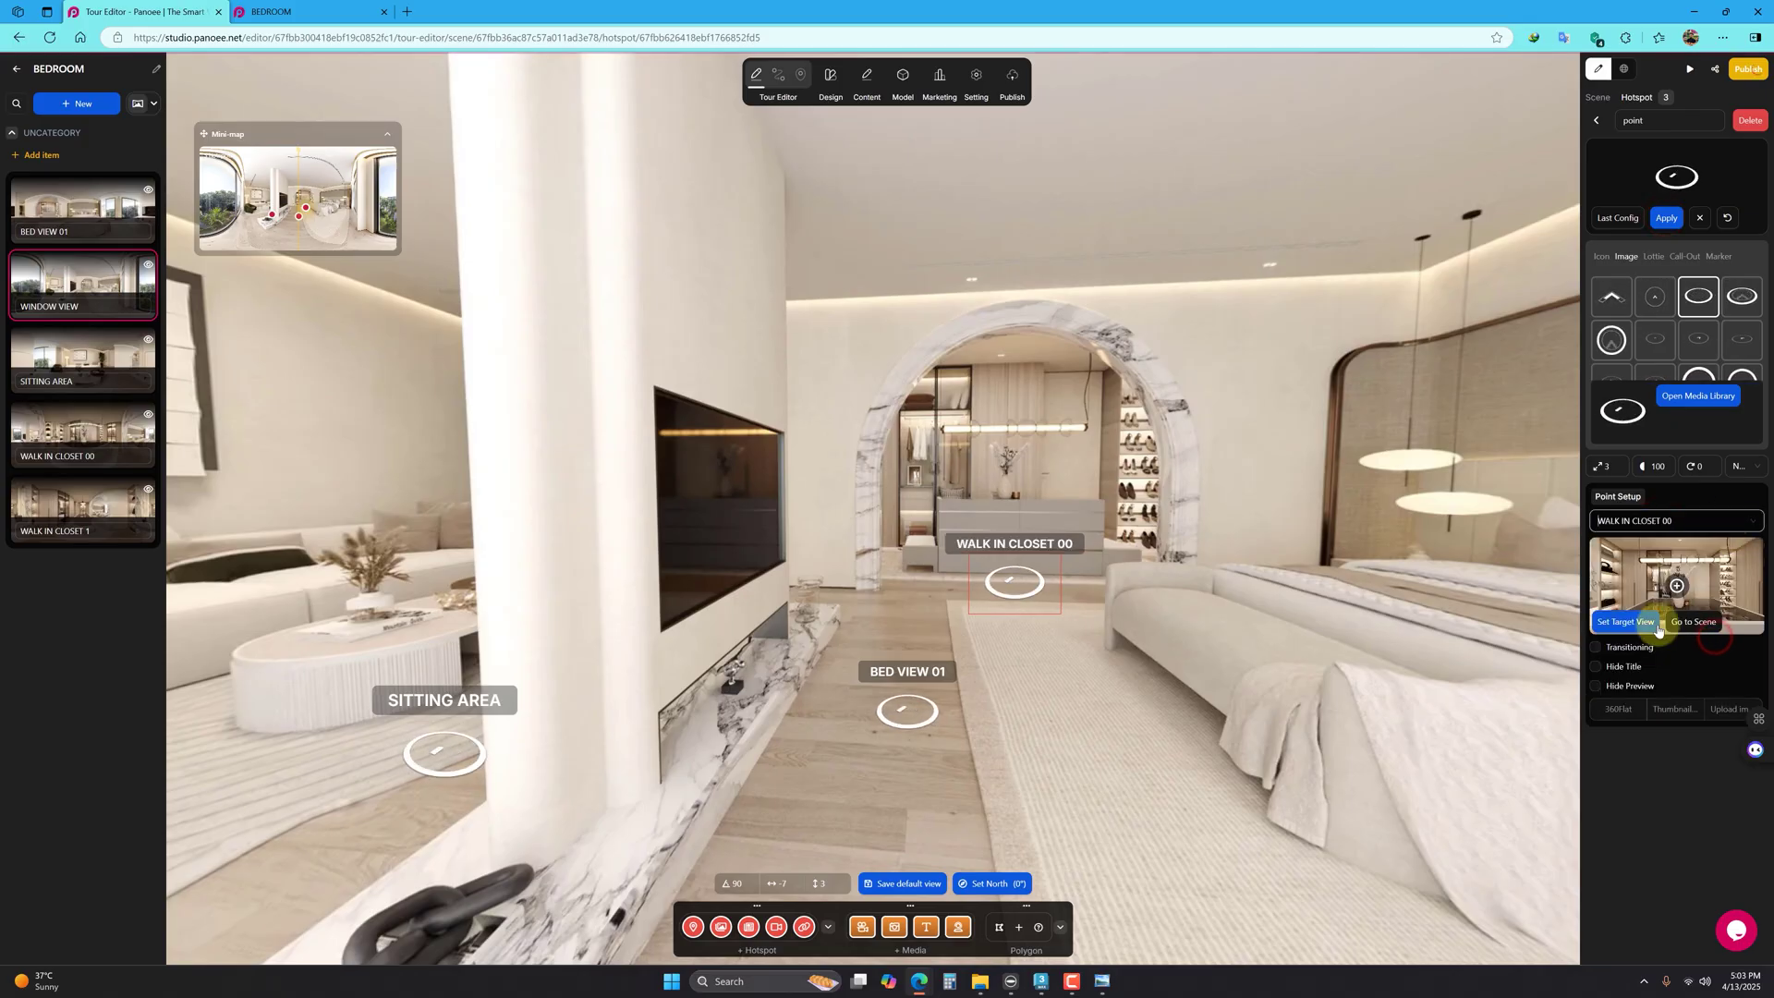
Step: Set the WALK IN CLOSET 00 hotspot in WINDOW VIEW to simple crossblending and hide its title and preview
click(1595, 647)
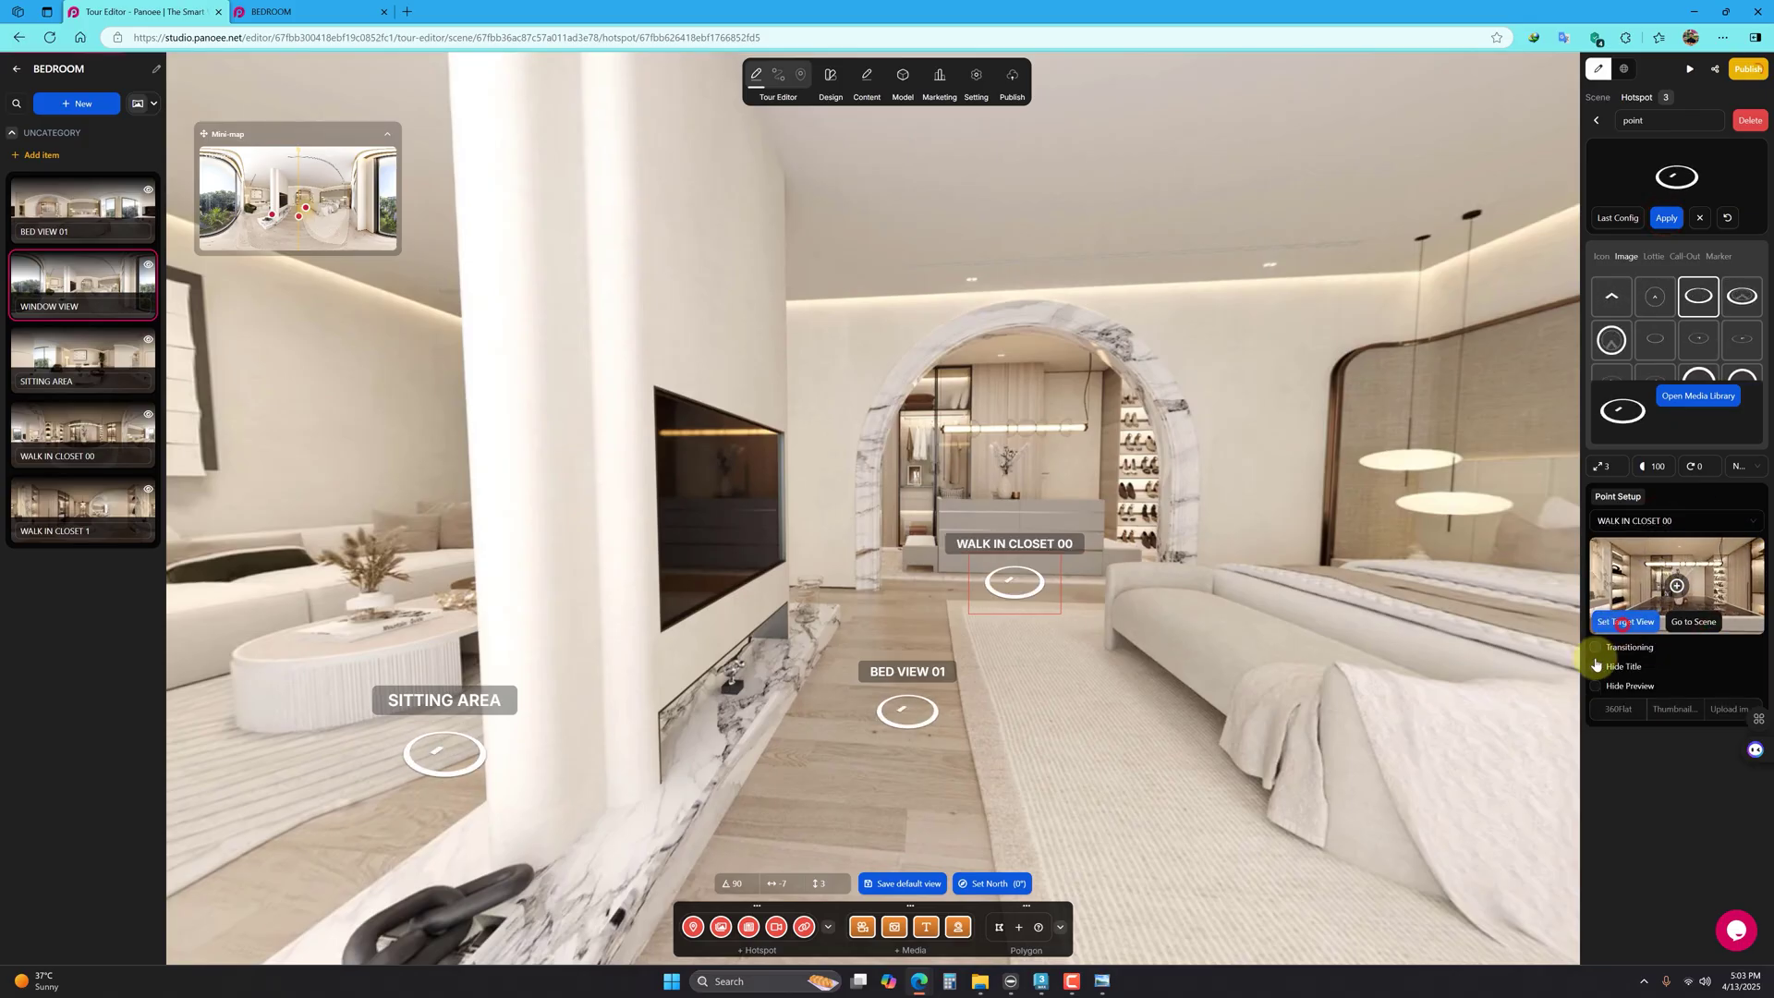
click(1596, 694)
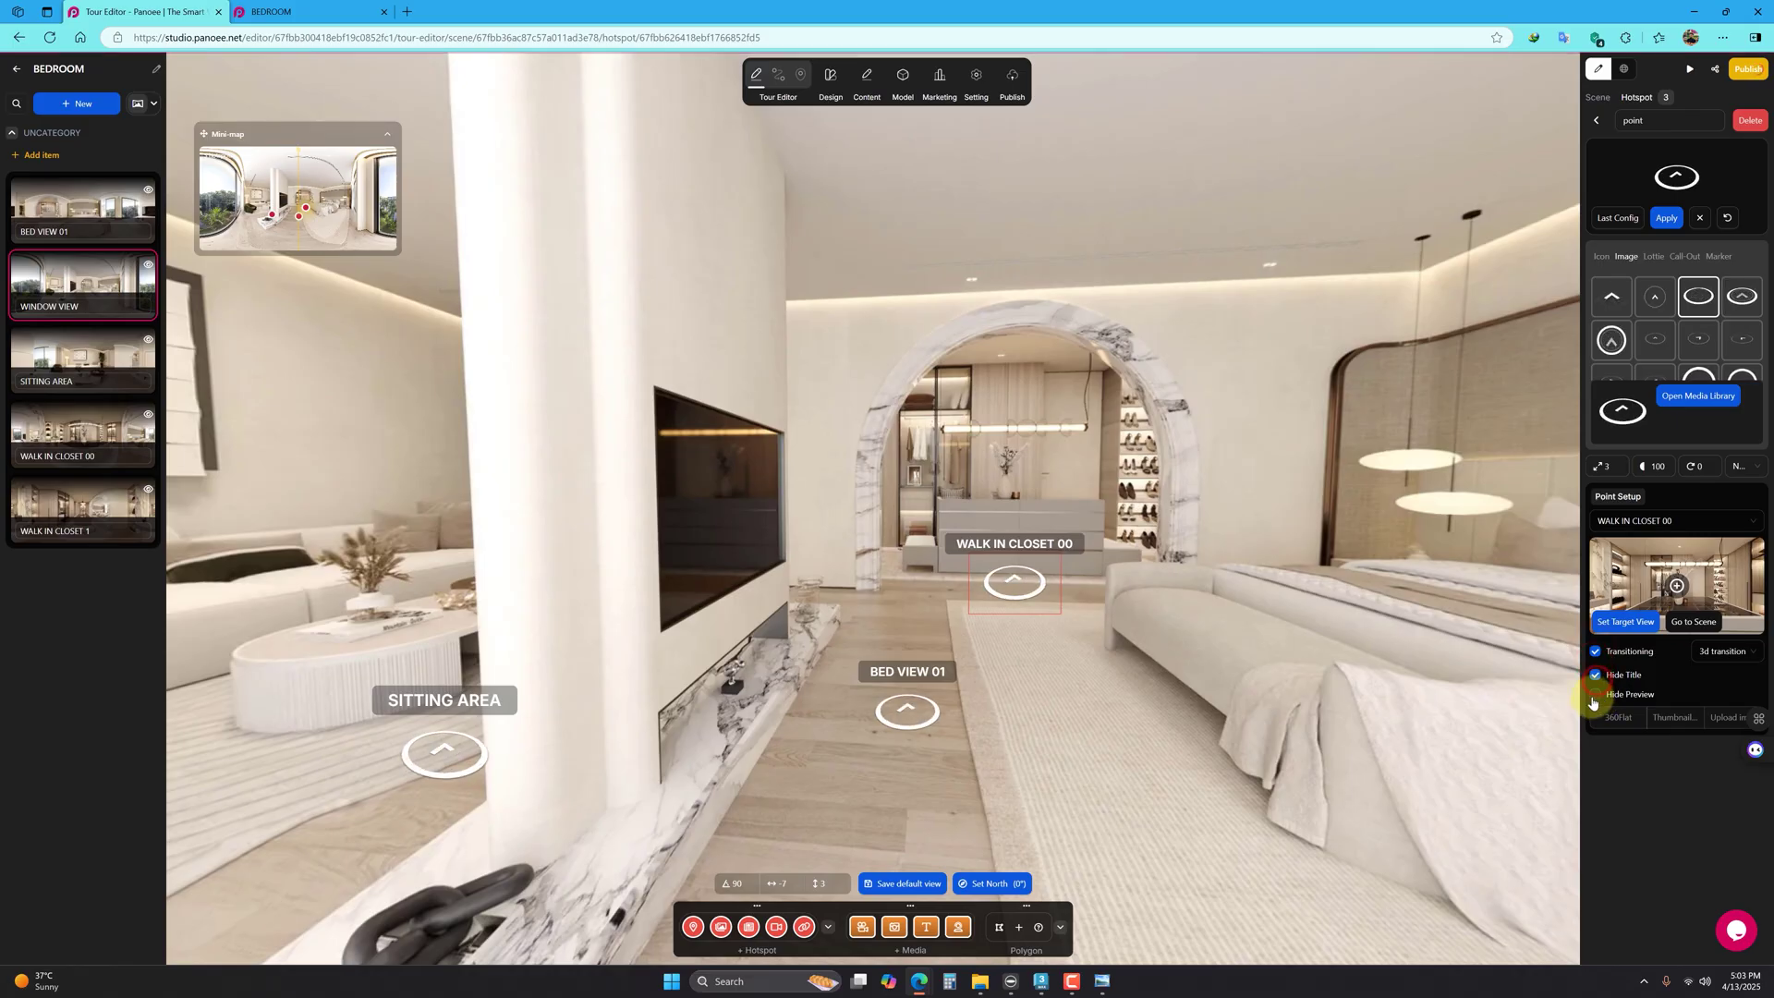
click(1724, 652)
click(1726, 724)
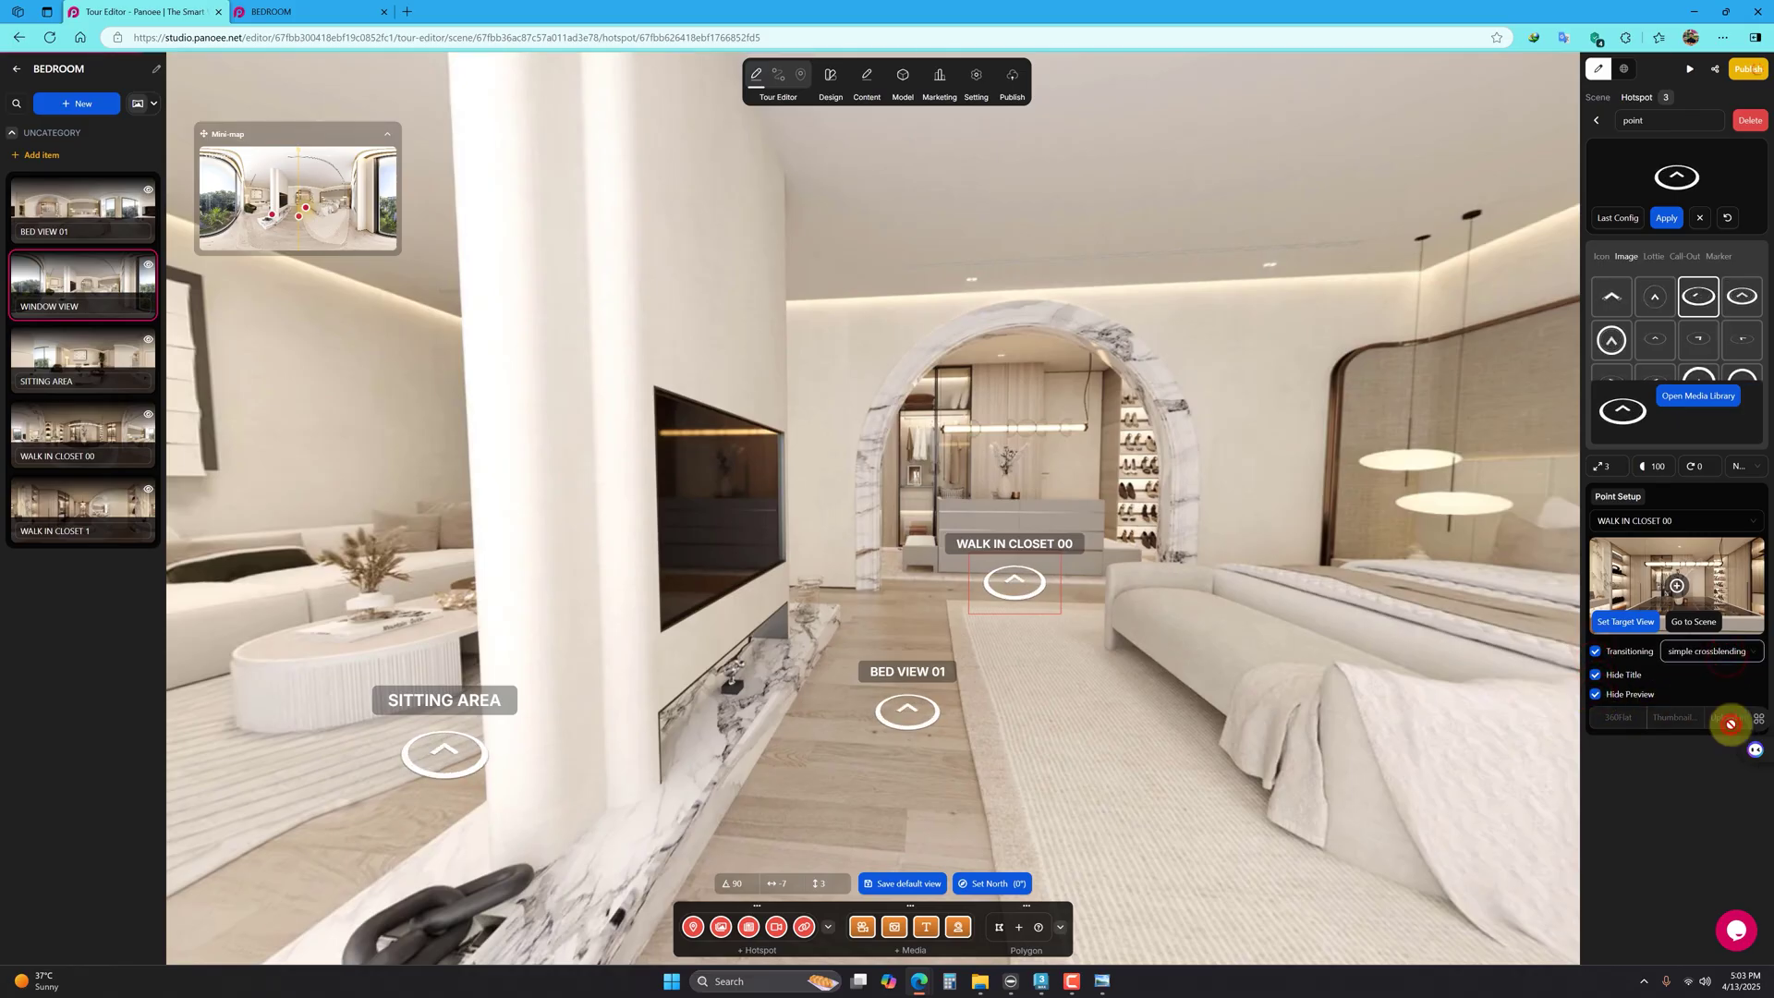
Step: In the SITTING AREA scene, add a point hotspot at the wall edge by the window with the last configuration, linked to WINDOW VIEW
drag(1151, 698, 1035, 481)
click(104, 363)
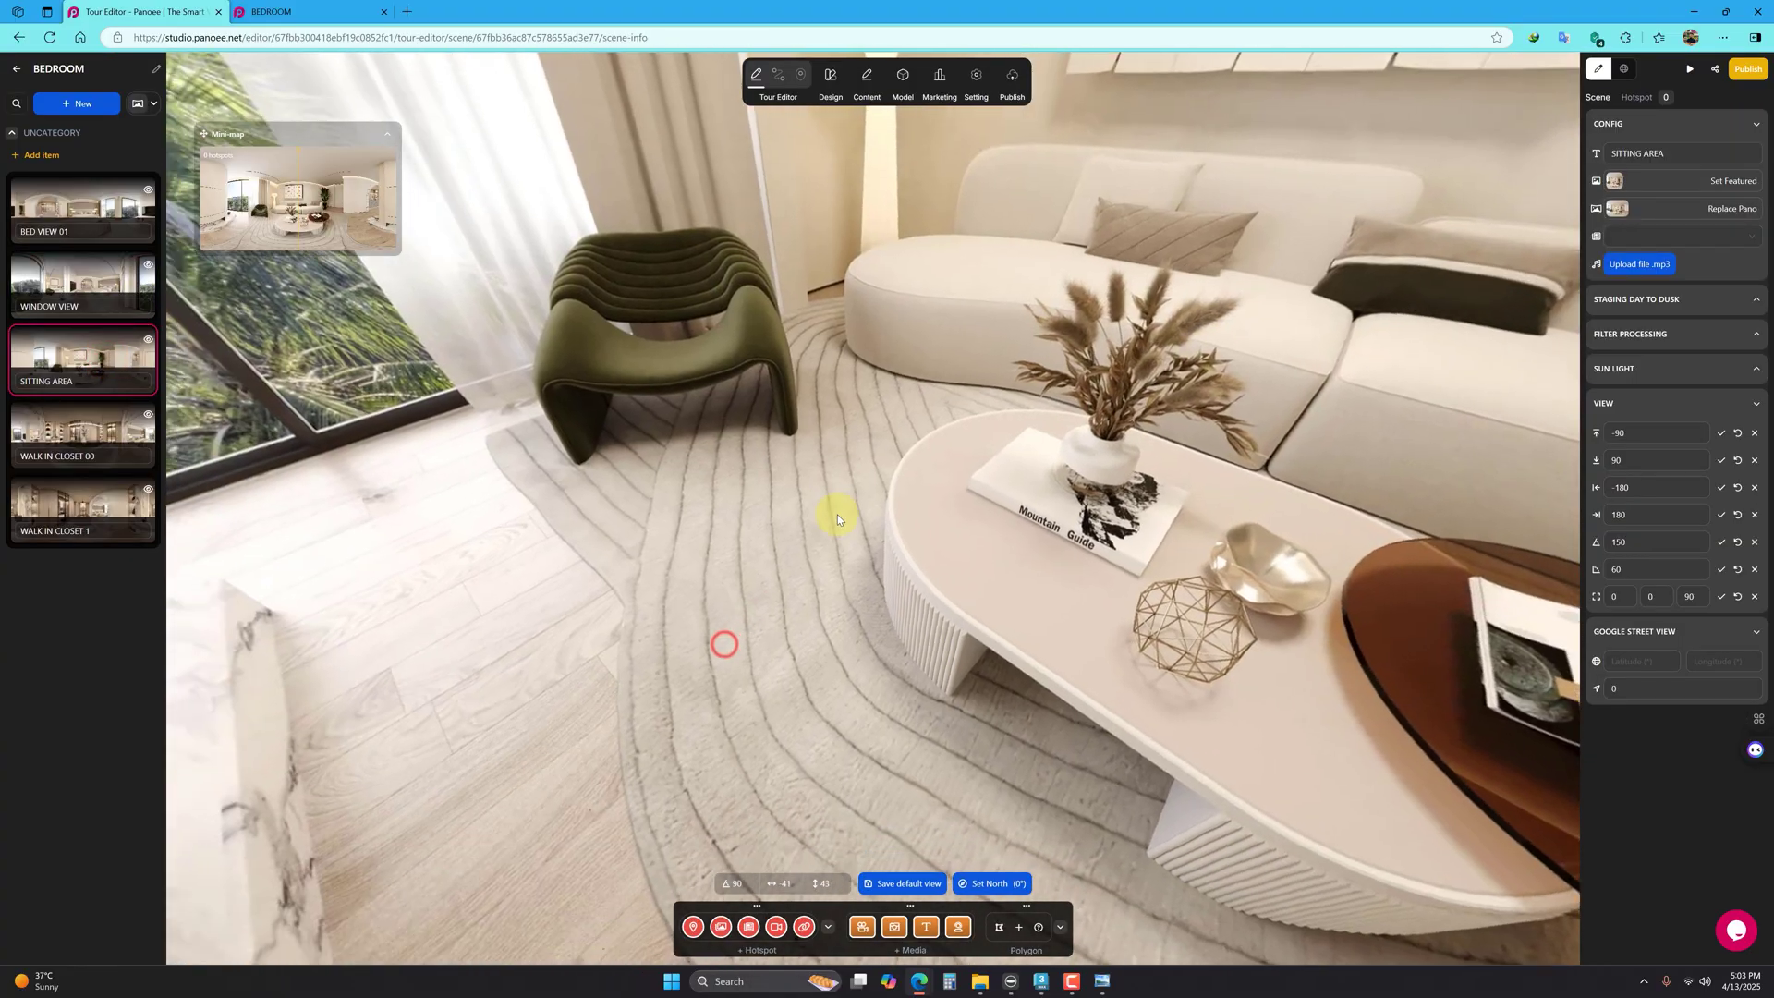
drag(838, 513, 909, 596)
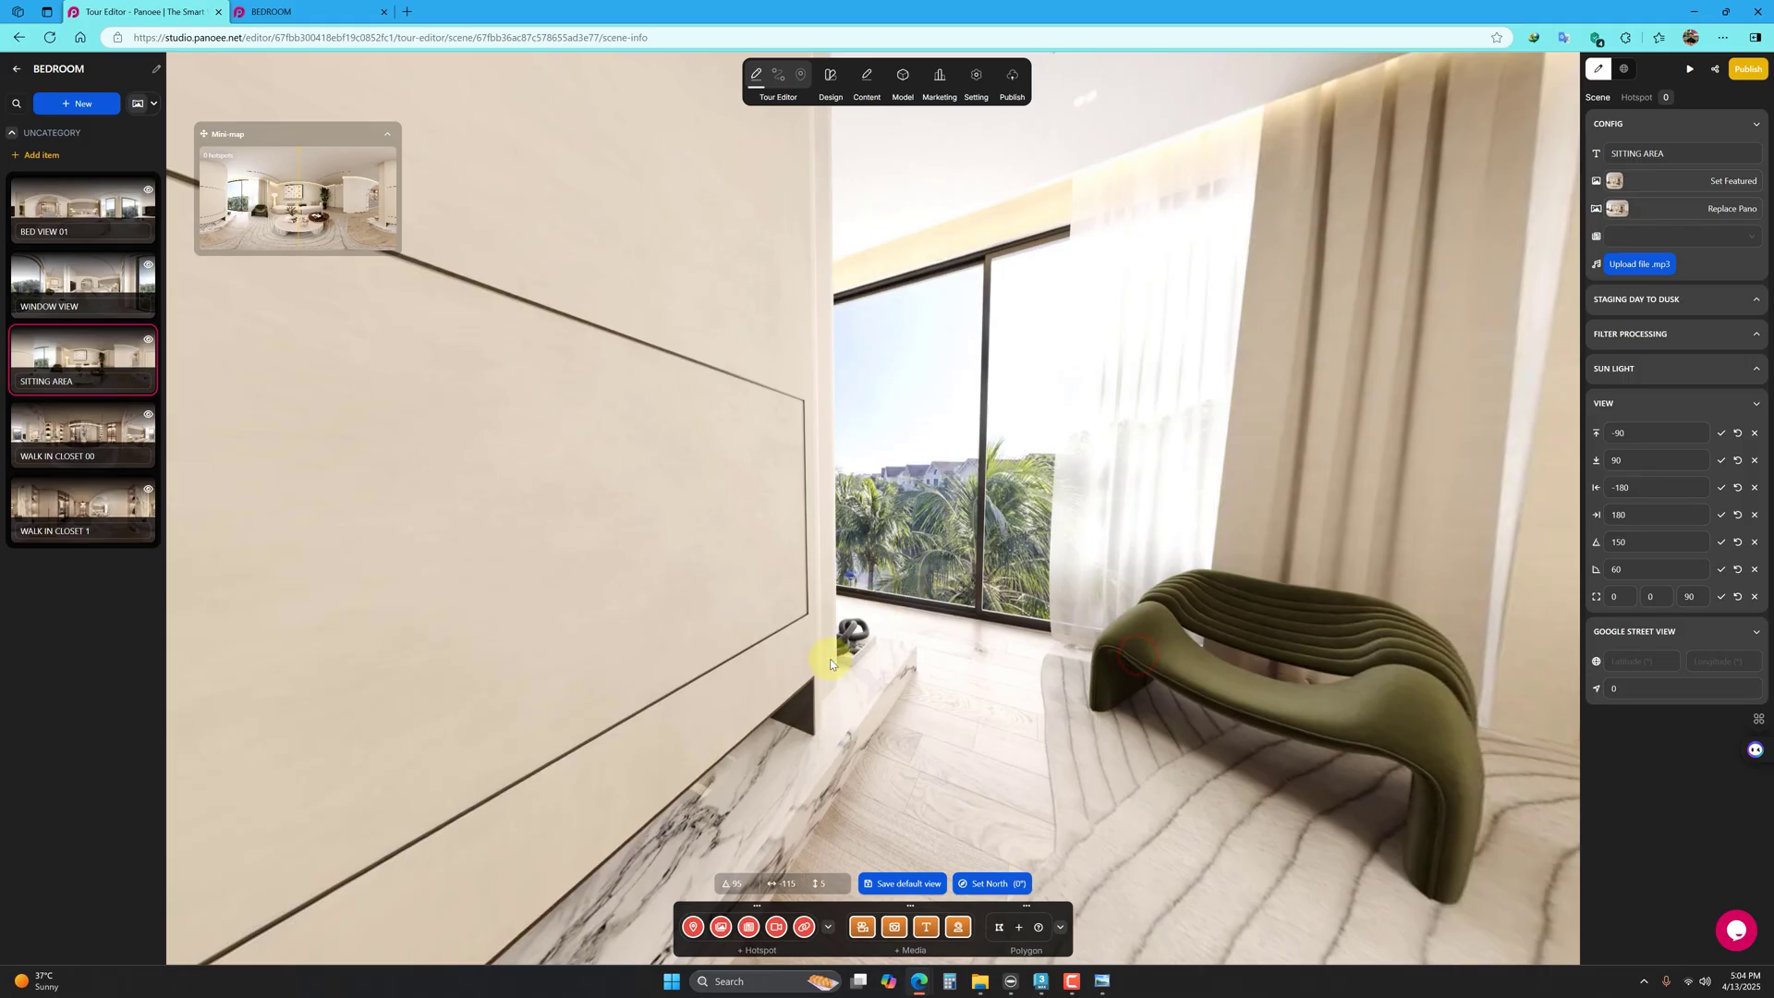
mouse_move(691, 927)
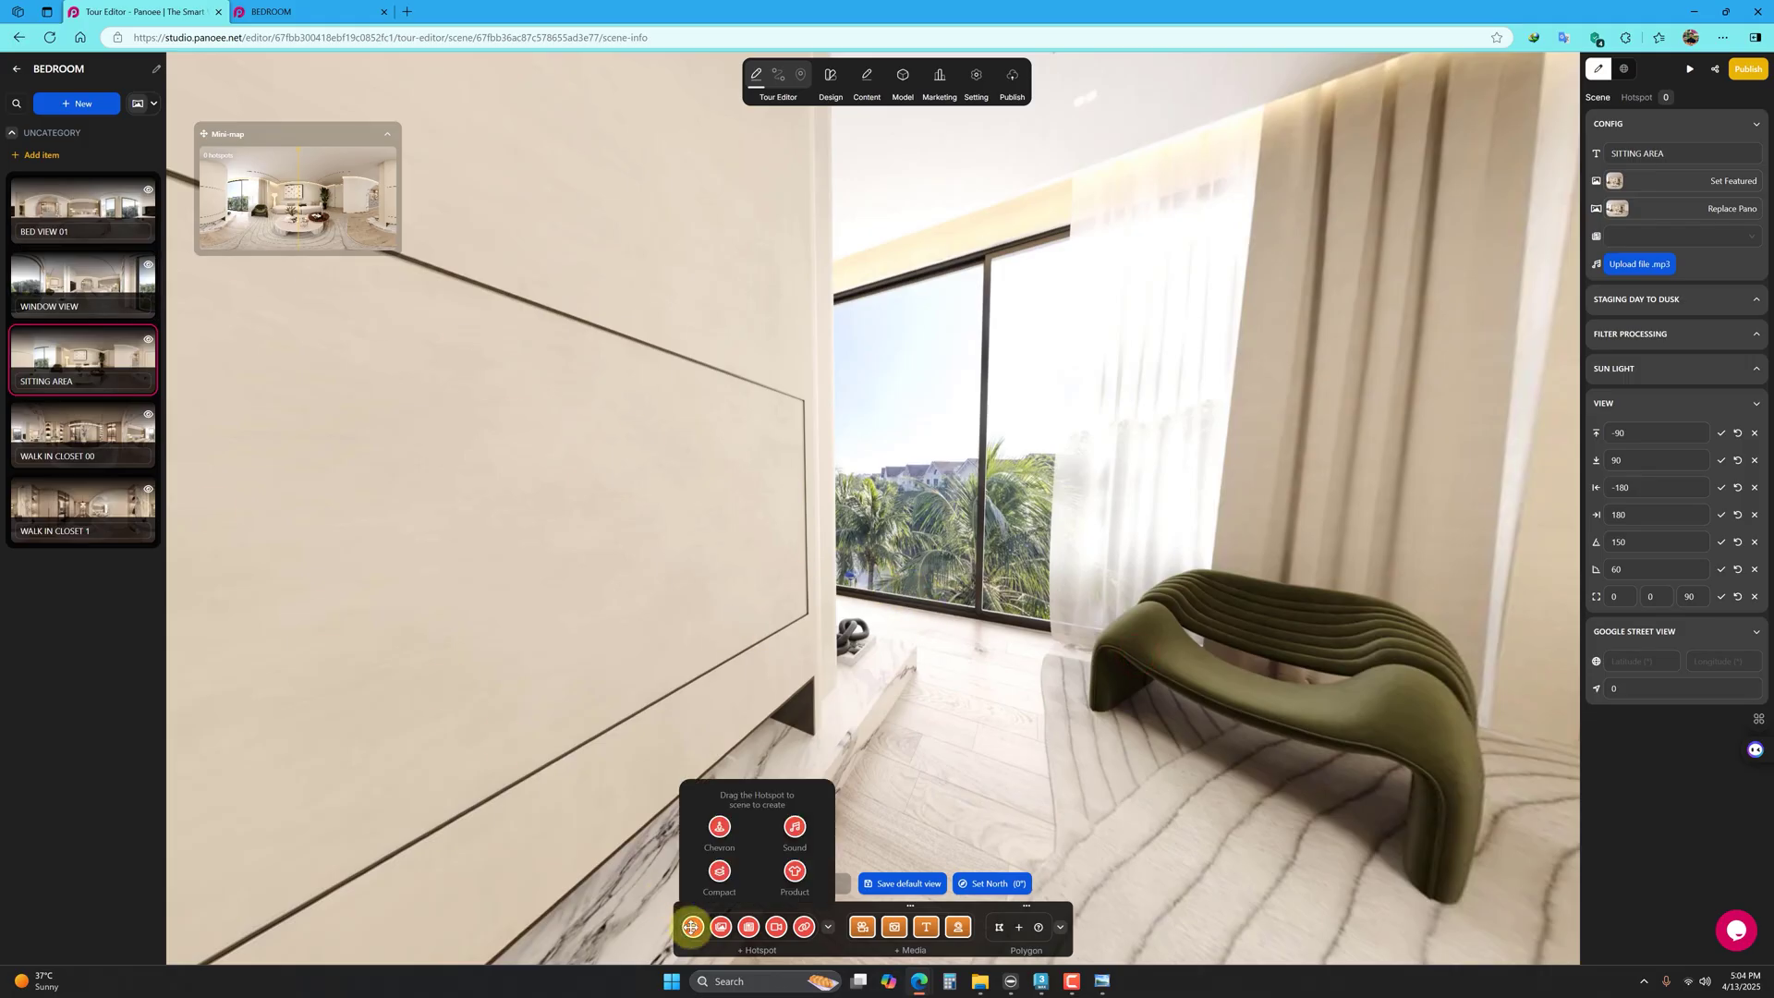
drag(887, 619, 878, 582)
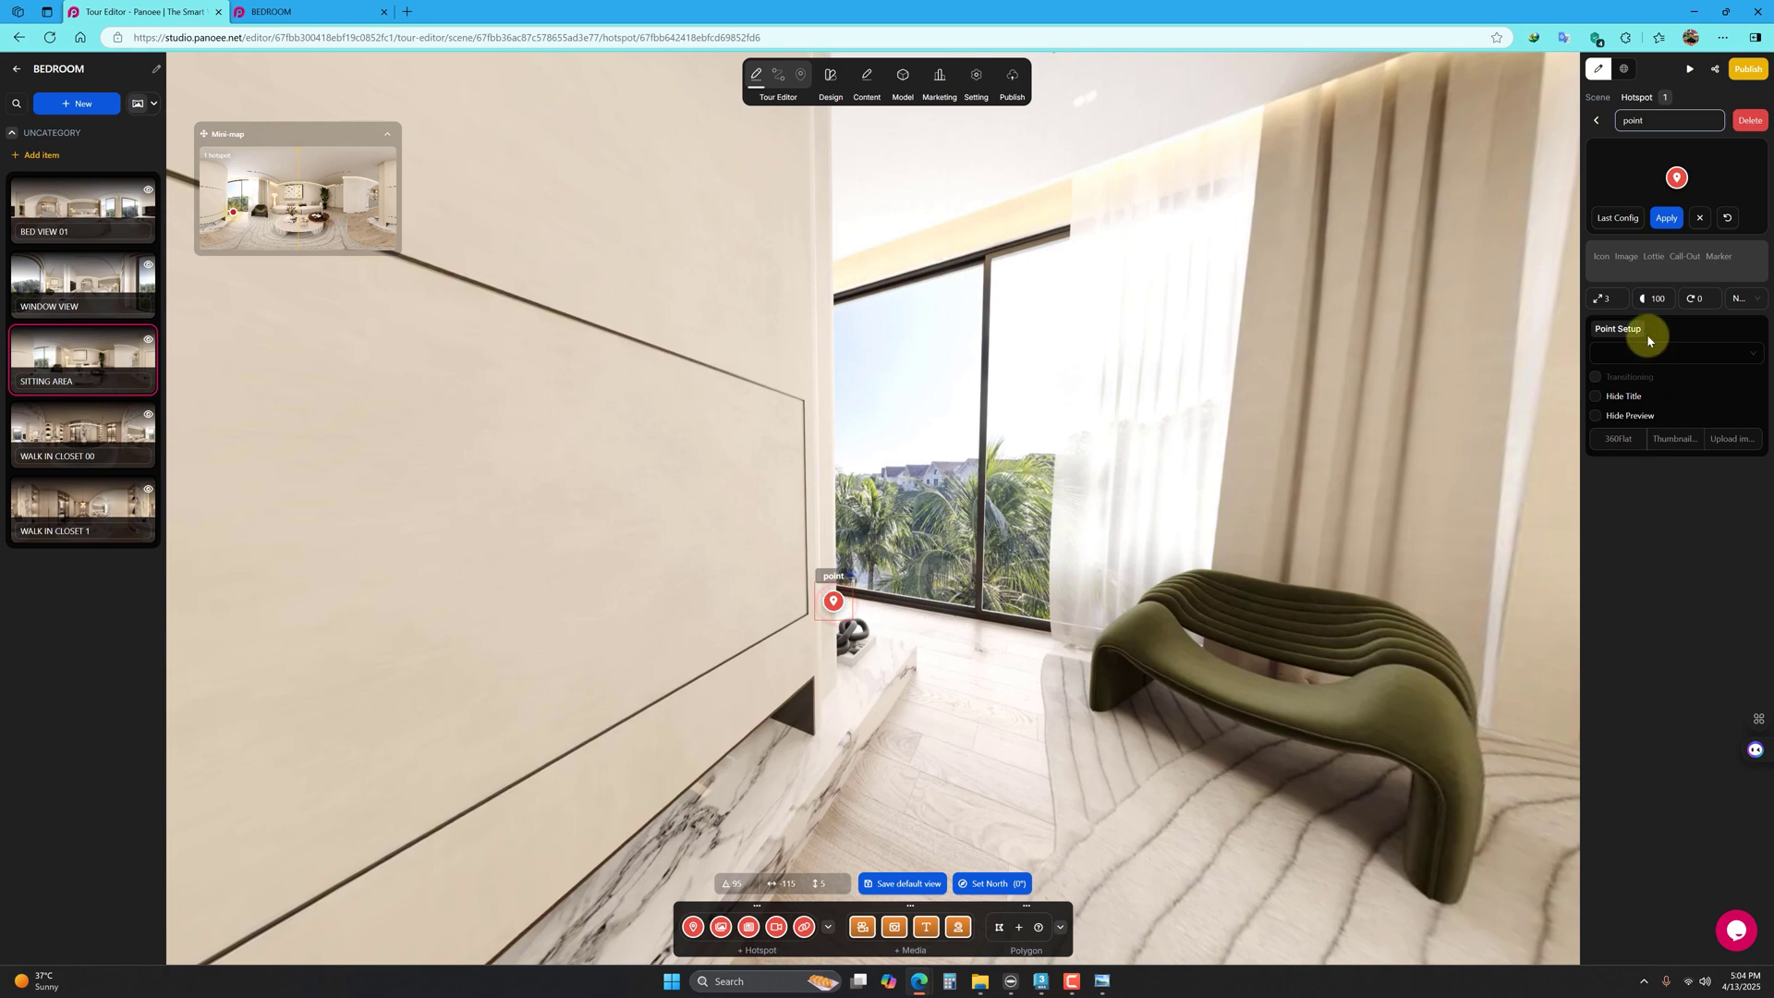
click(1623, 220)
click(1643, 520)
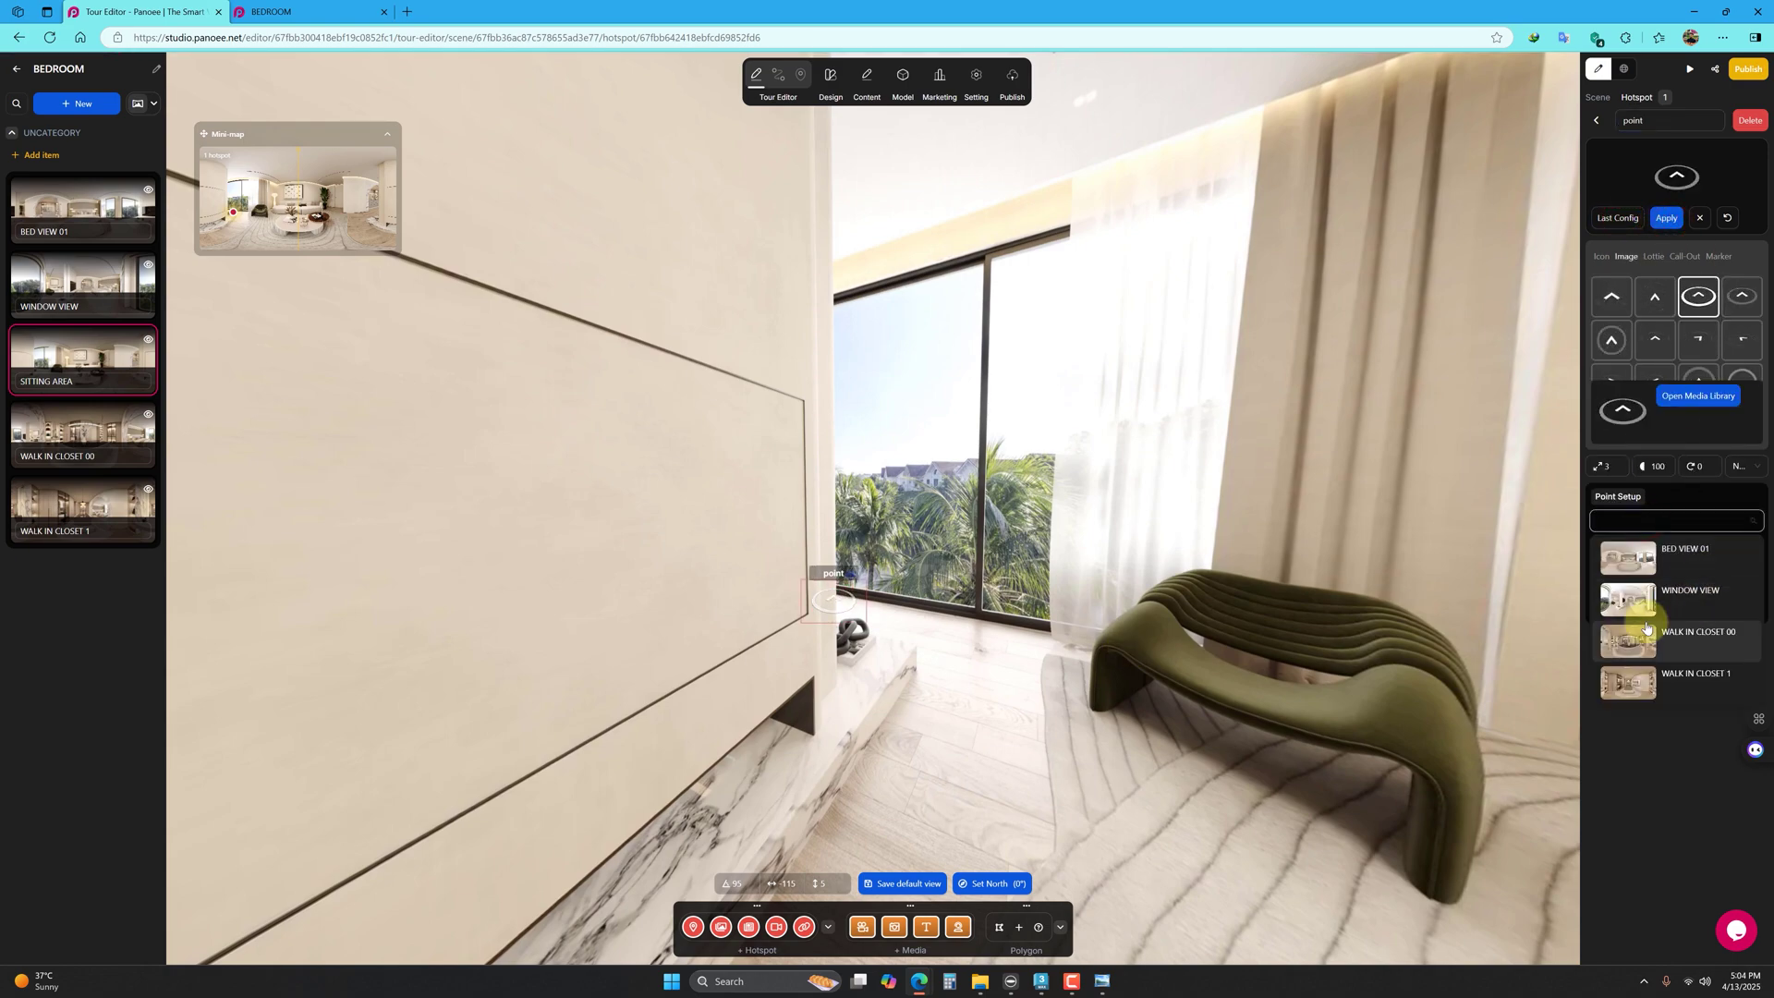
click(1691, 591)
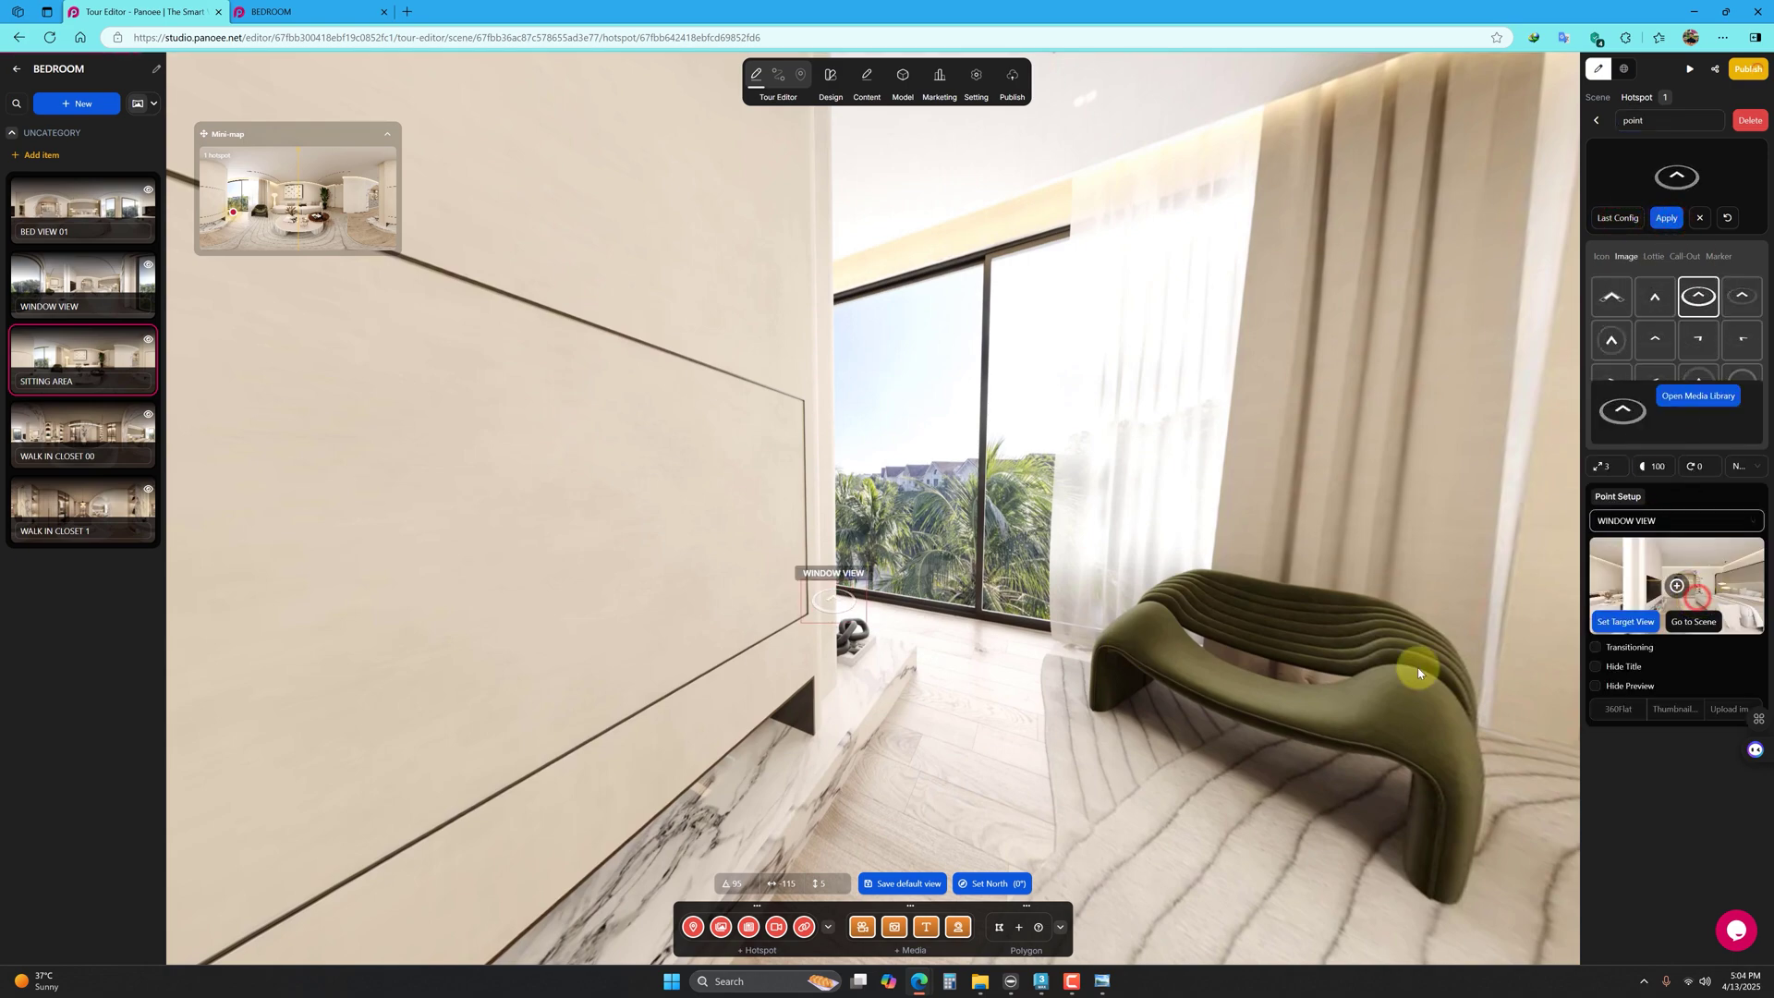
Step: Enable transitioning with simple crossblending on the WINDOW VIEW hotspot and hide its title and preview
click(1595, 648)
click(1596, 675)
click(1596, 695)
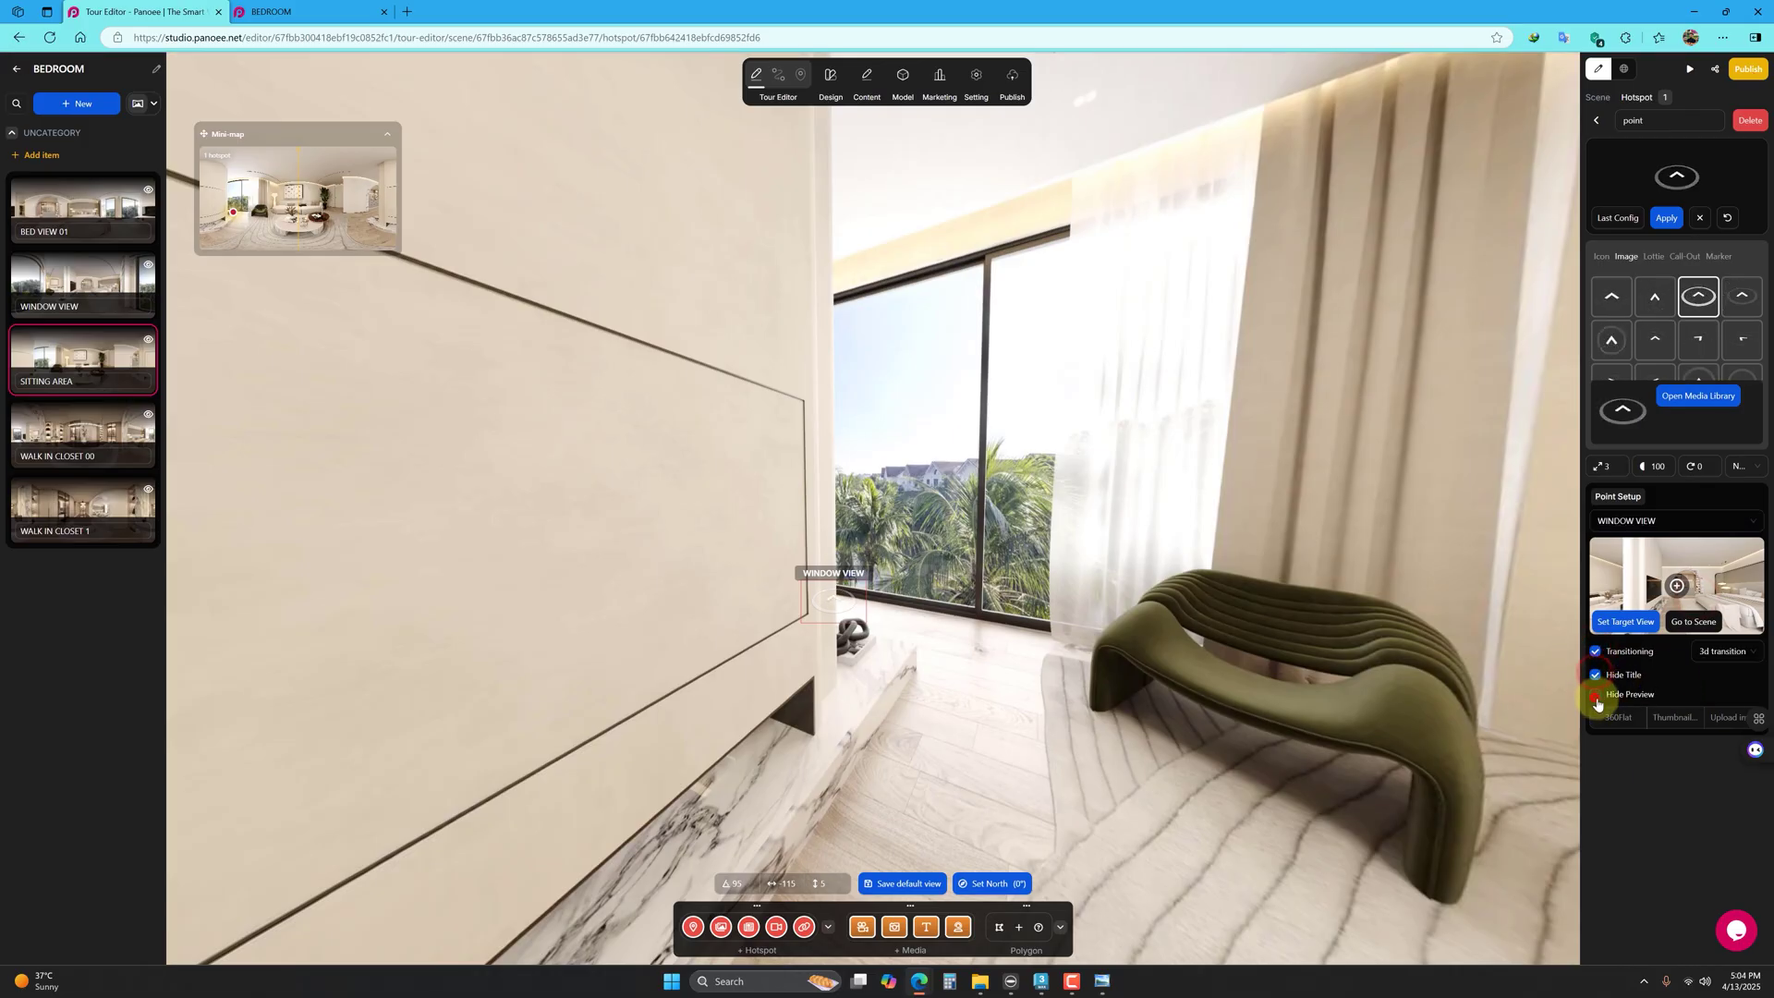
click(1730, 653)
click(1724, 725)
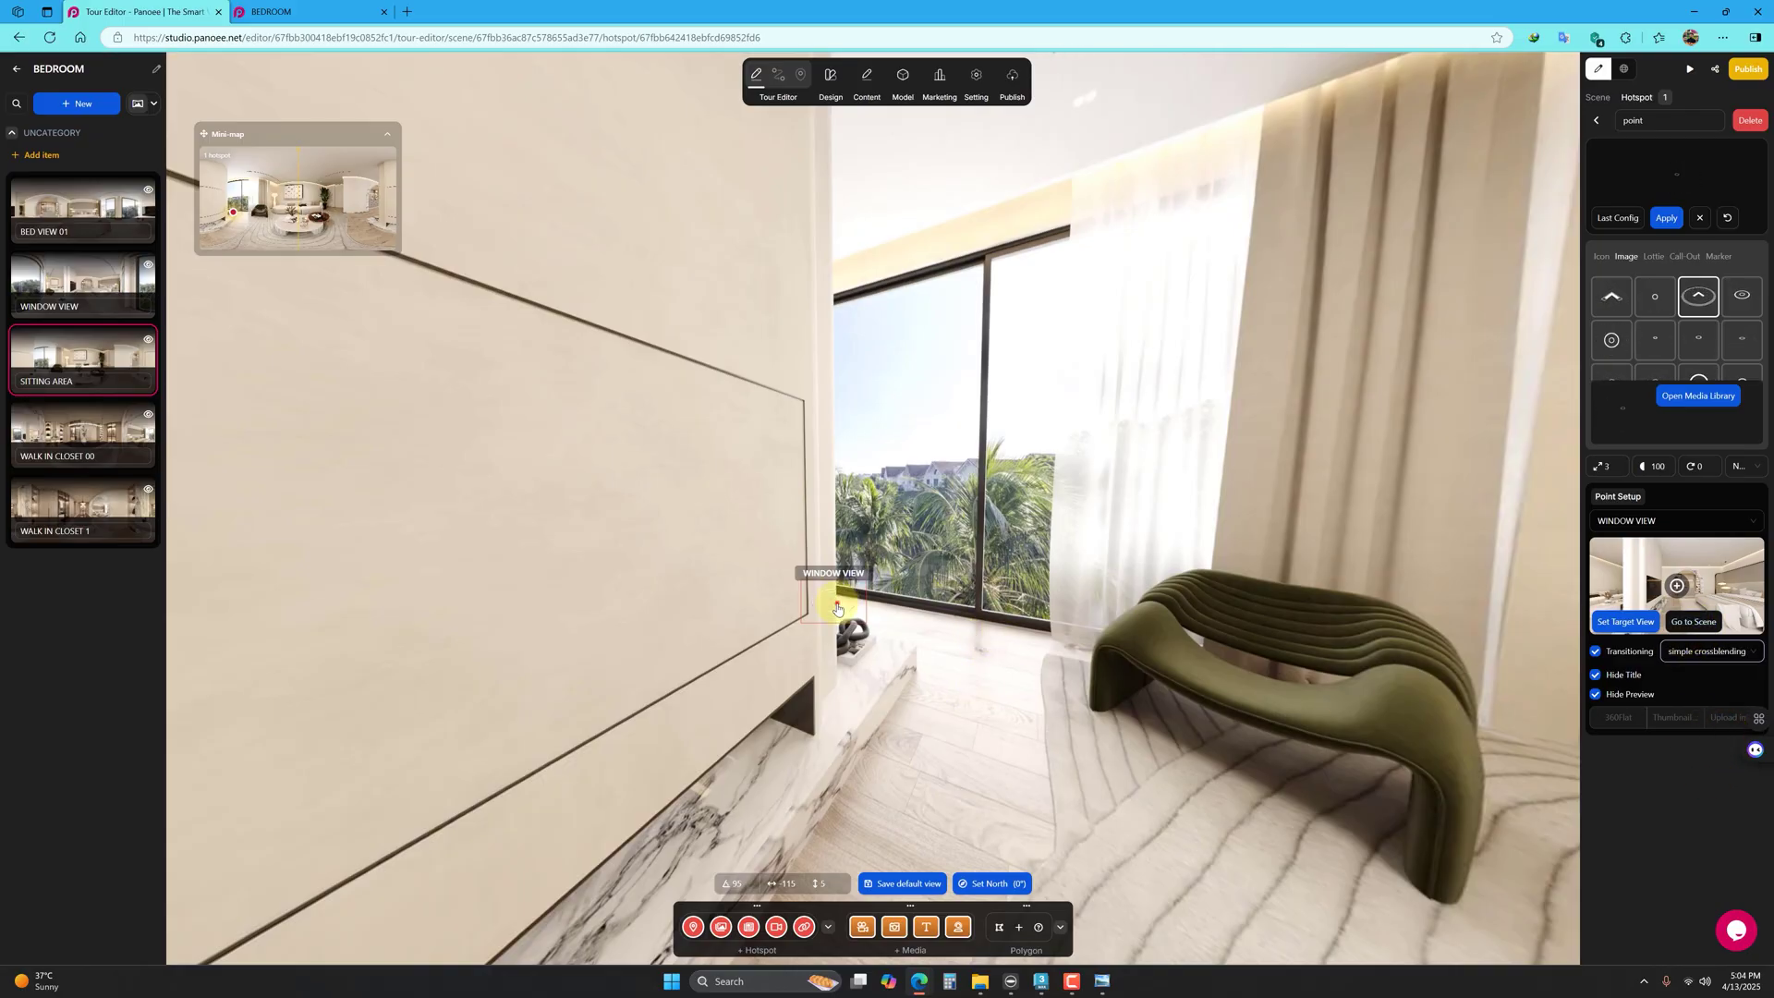
Step: Add a point hotspot at the wall edge beside the closet archway with the last configuration, linked to WALK IN CLOSET 00
drag(880, 614, 843, 622)
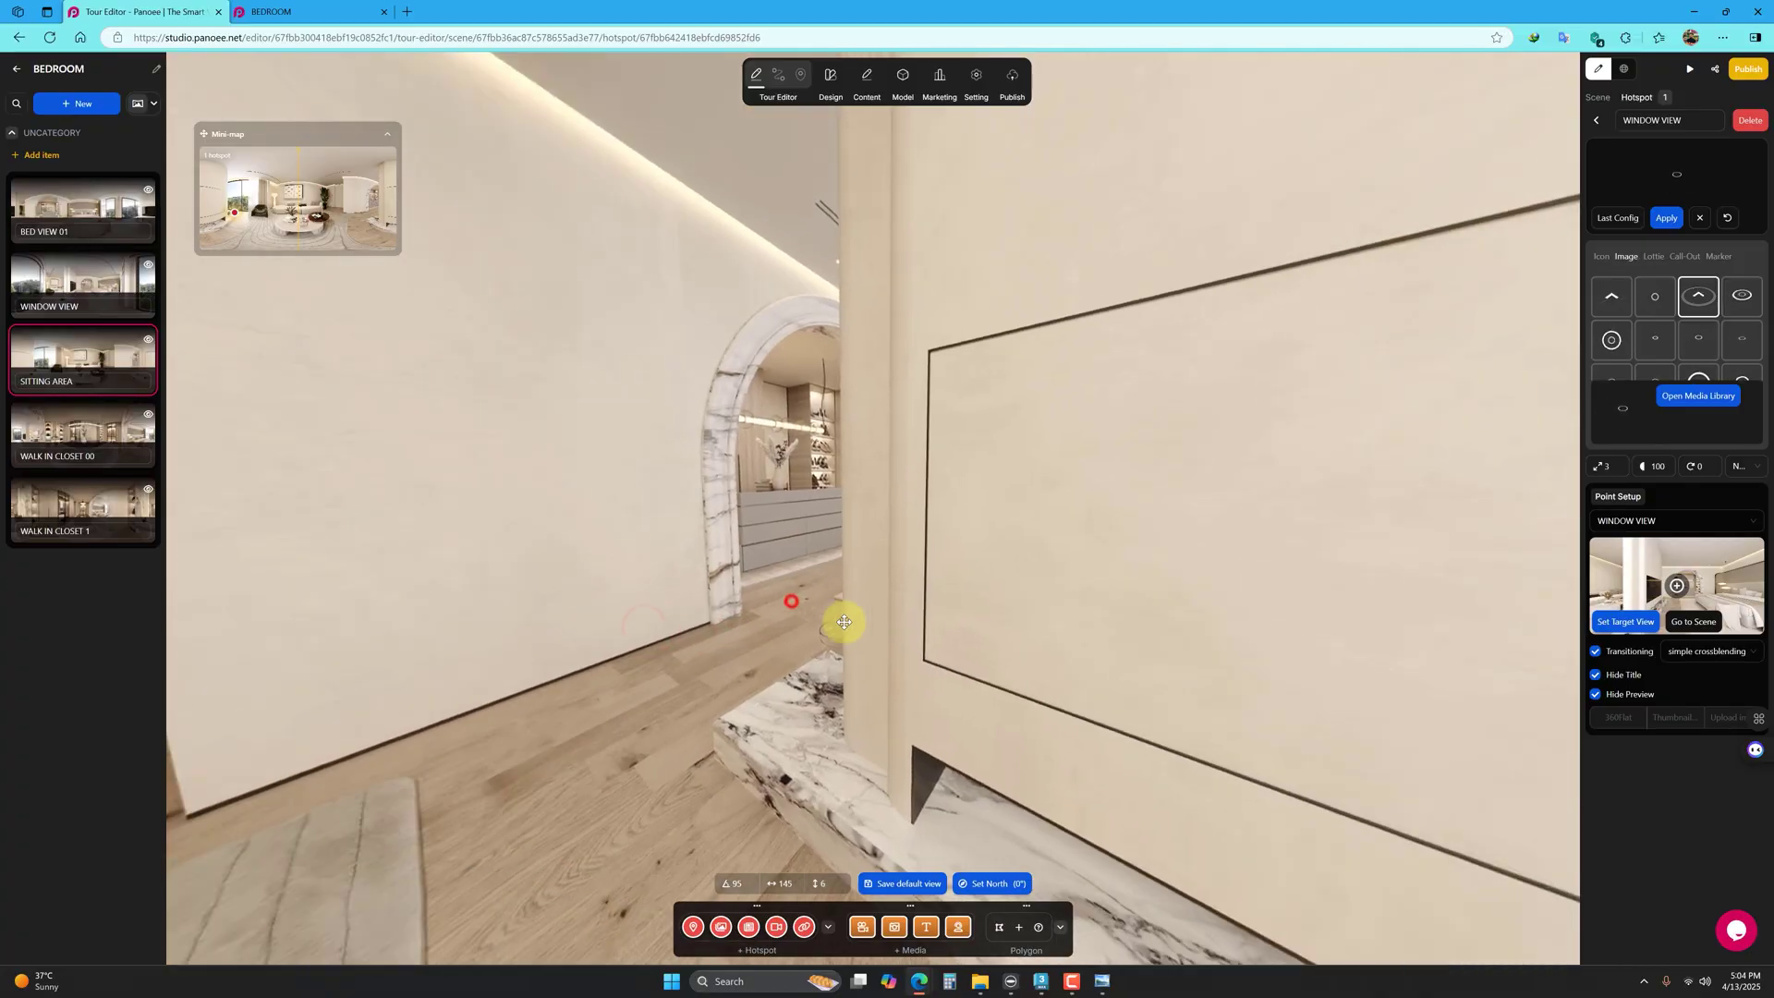
mouse_move(697, 915)
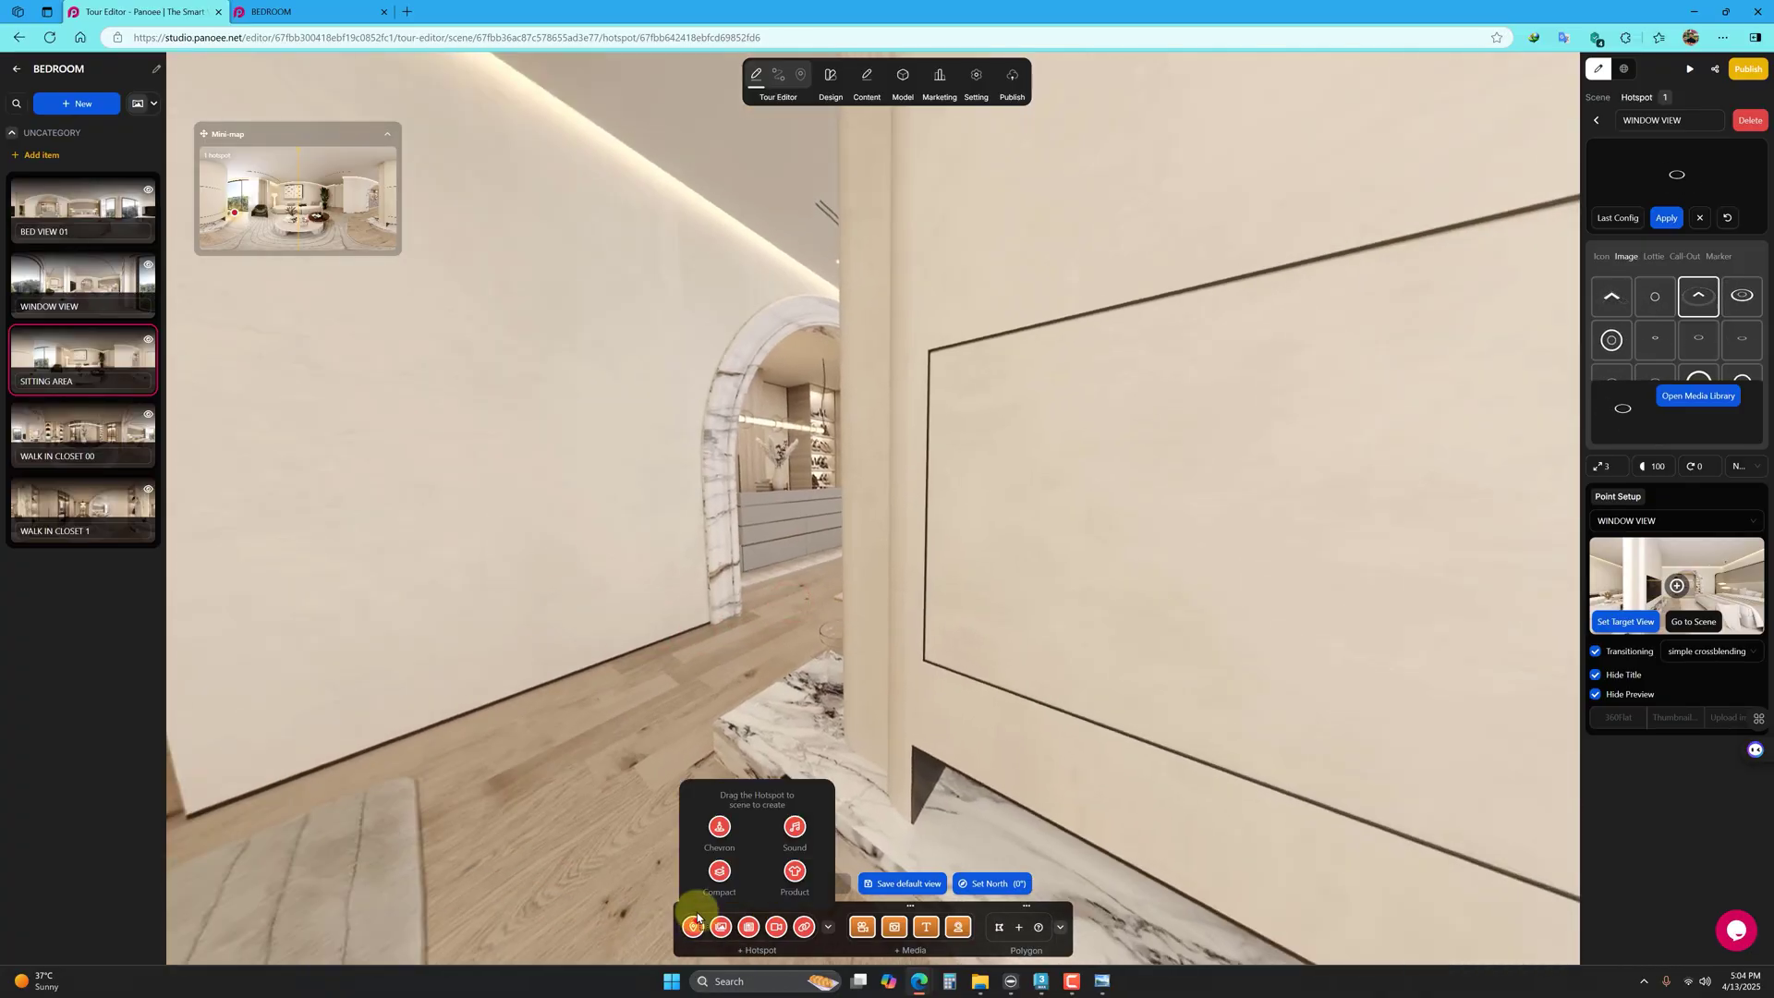
drag(829, 568, 830, 571)
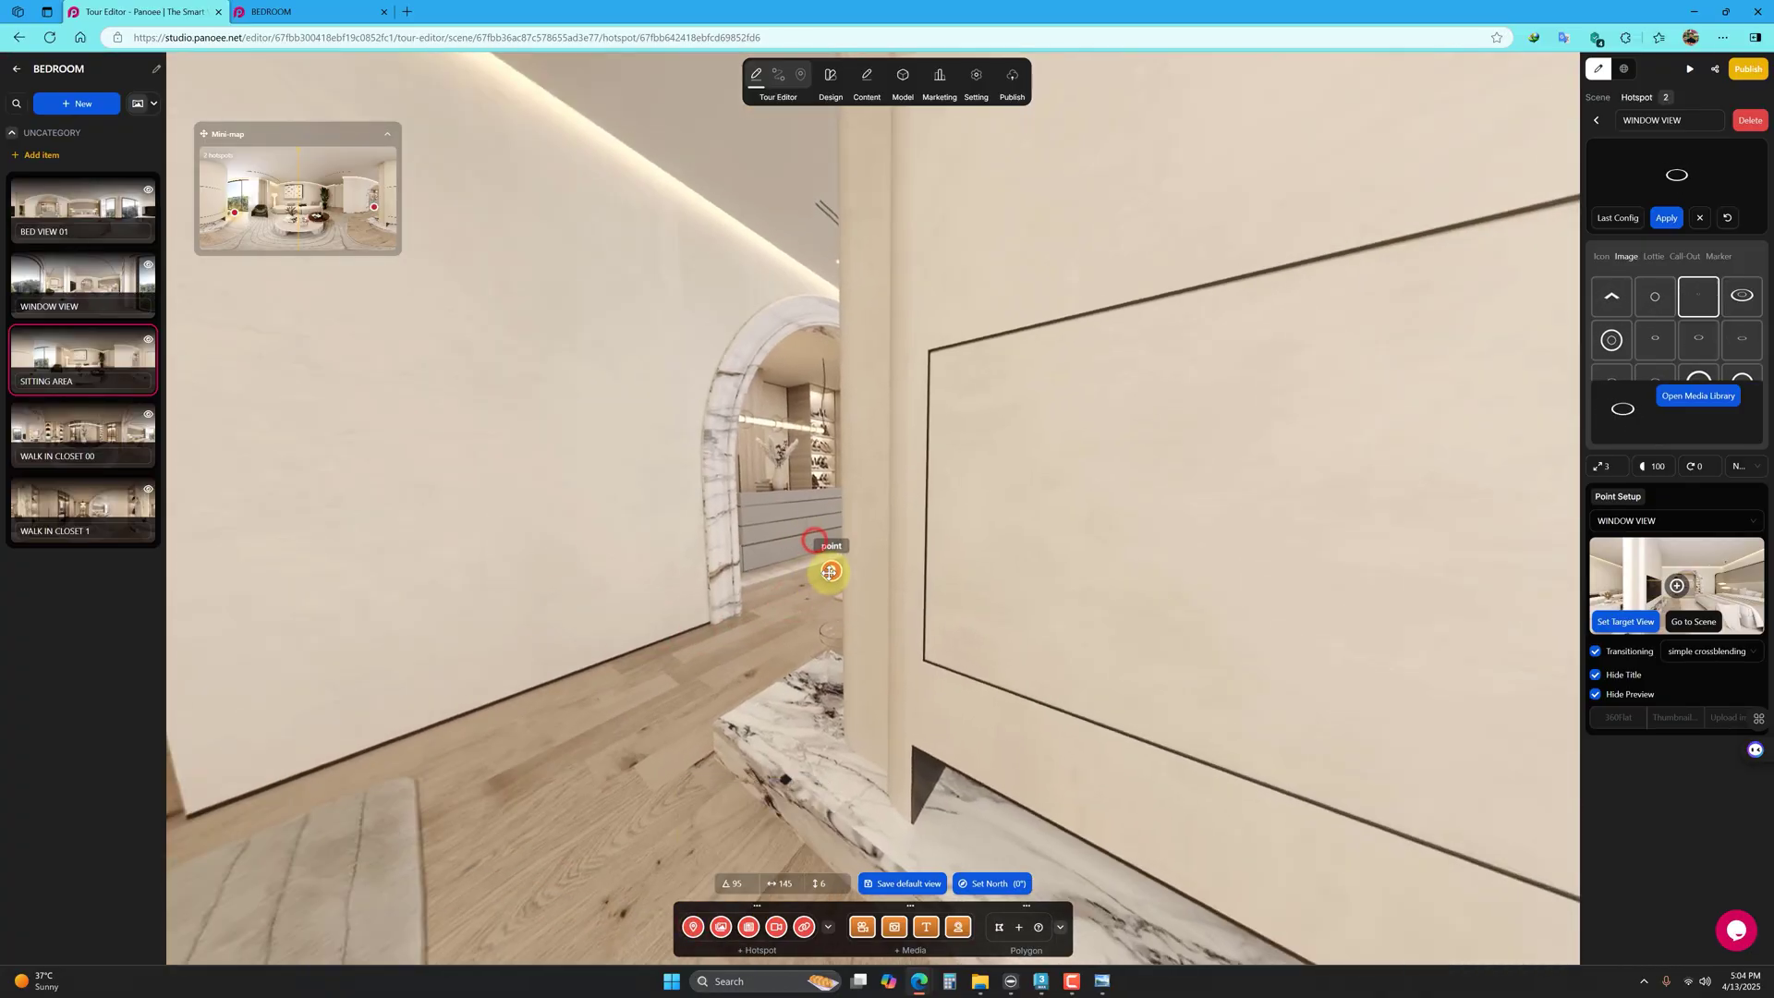
click(1635, 222)
click(1635, 520)
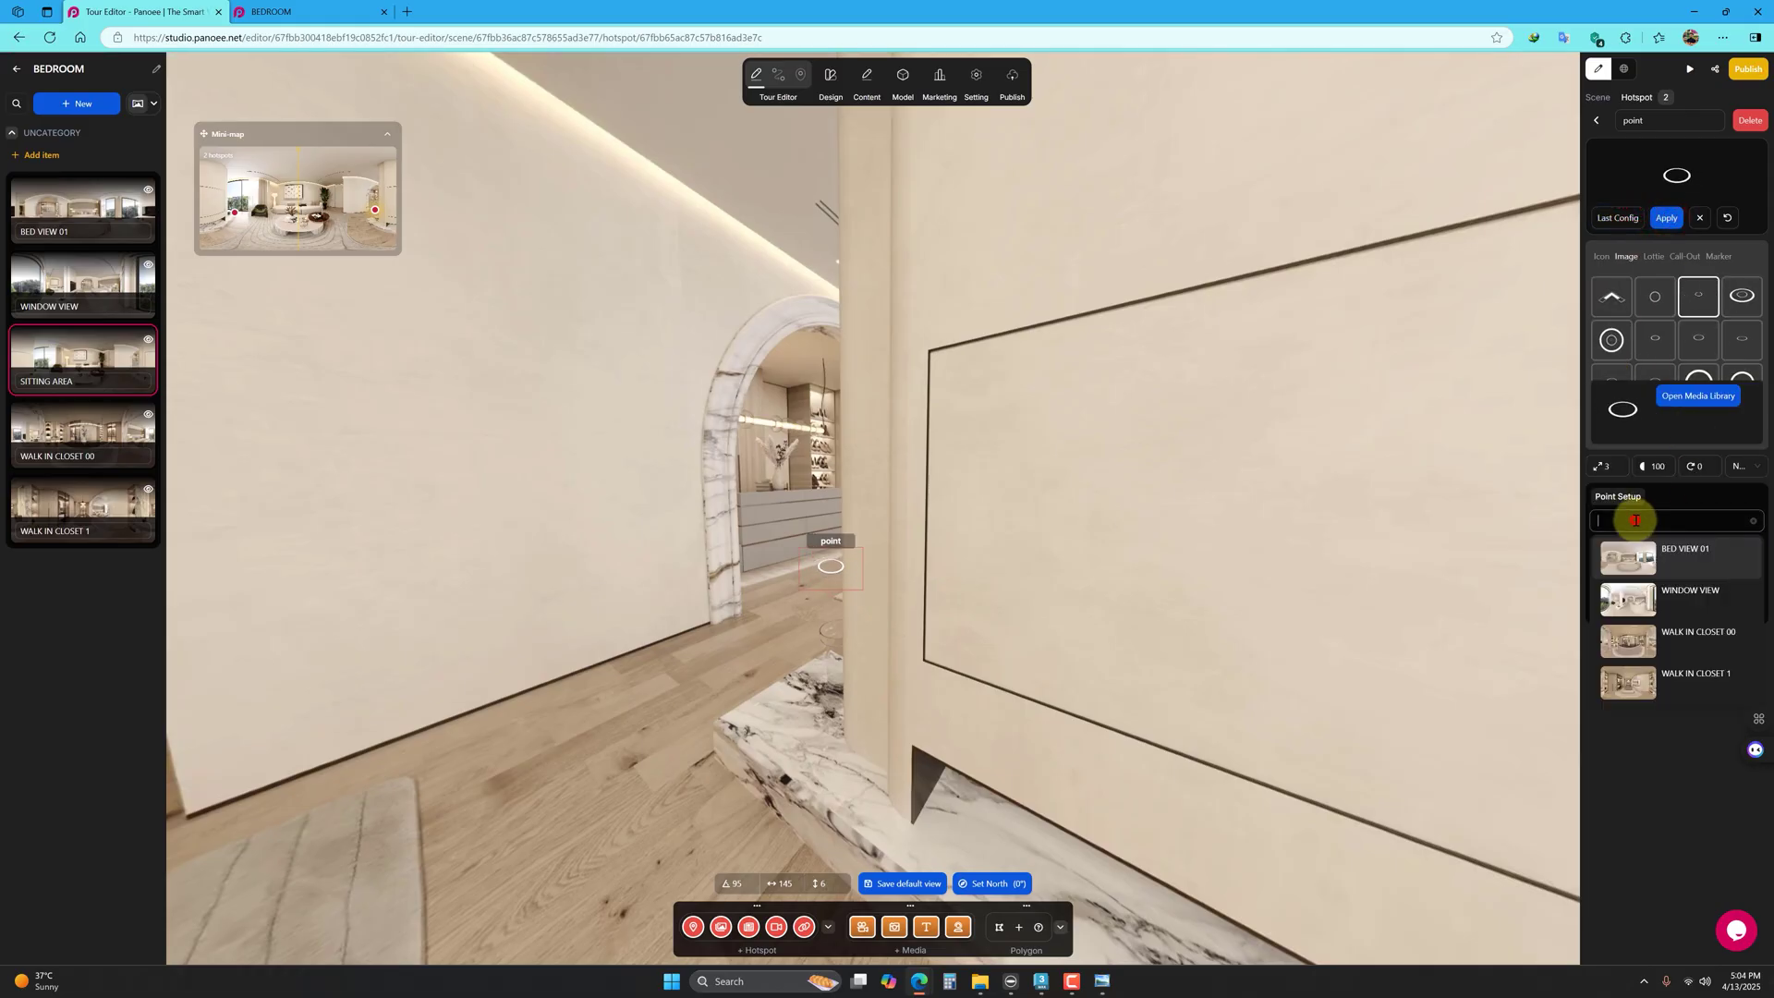
click(1717, 652)
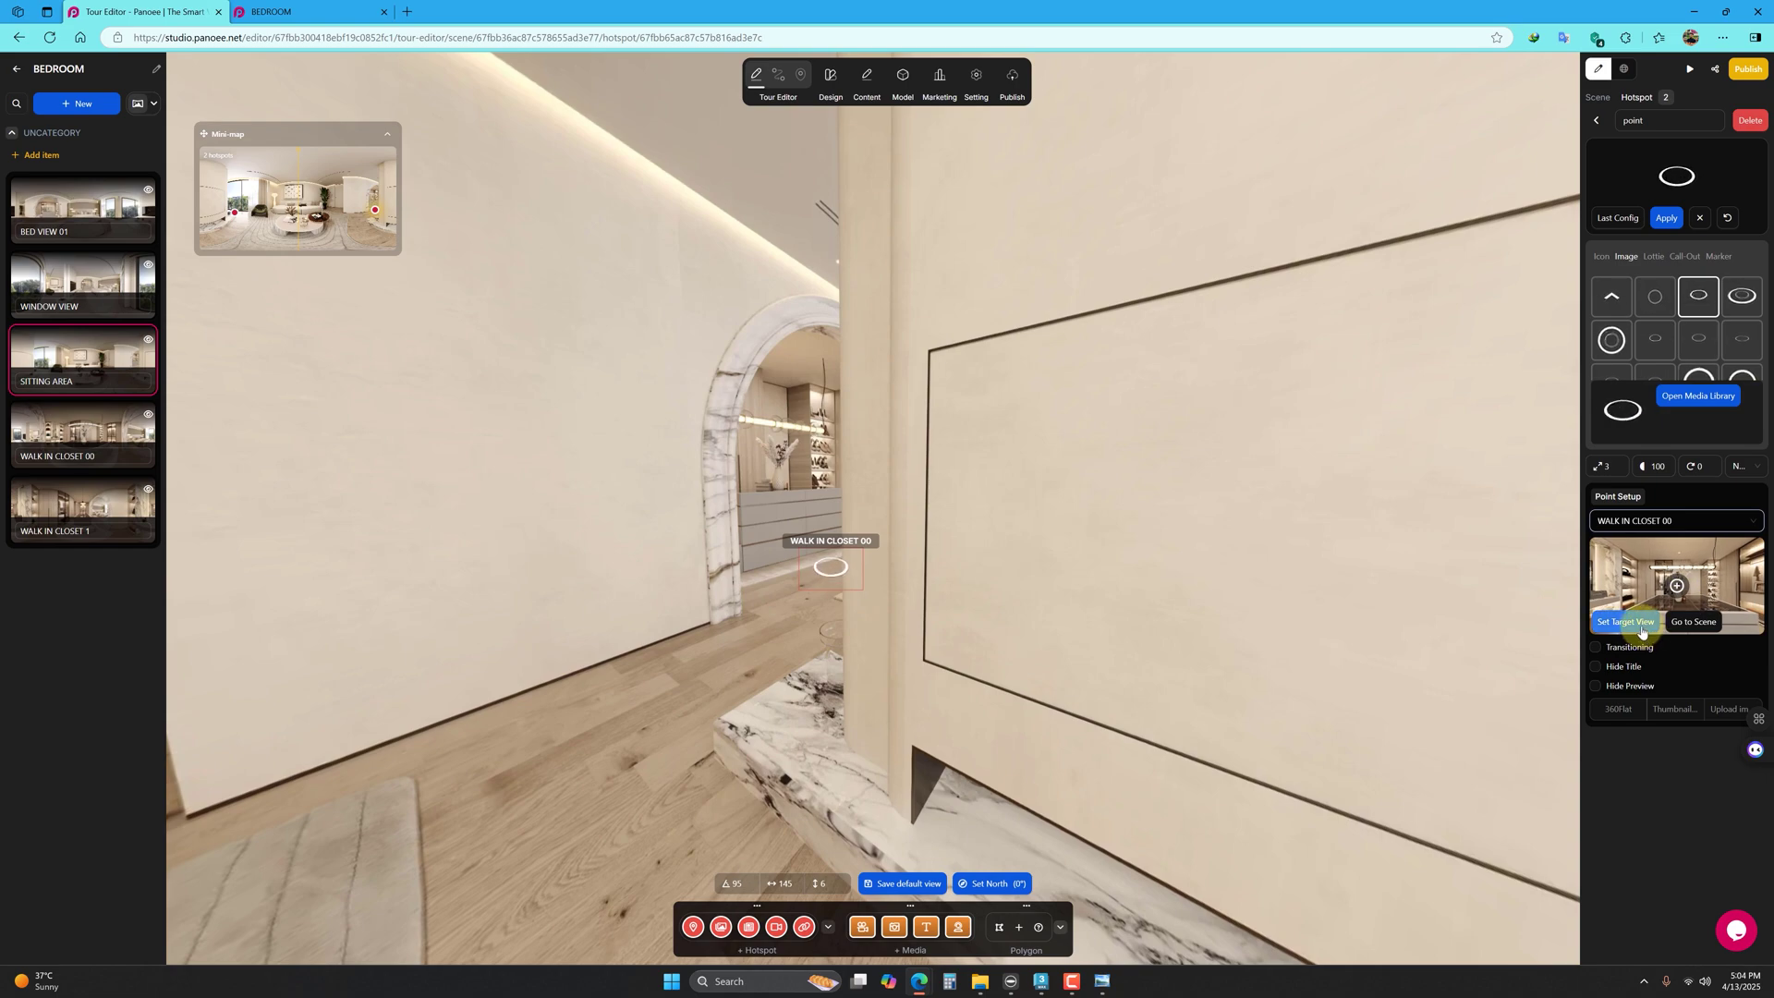
Step: Hide the title and preview of the WALK IN CLOSET 00 hotspot in SITTING AREA and set its transition to simple crossblending
click(1609, 647)
click(1596, 694)
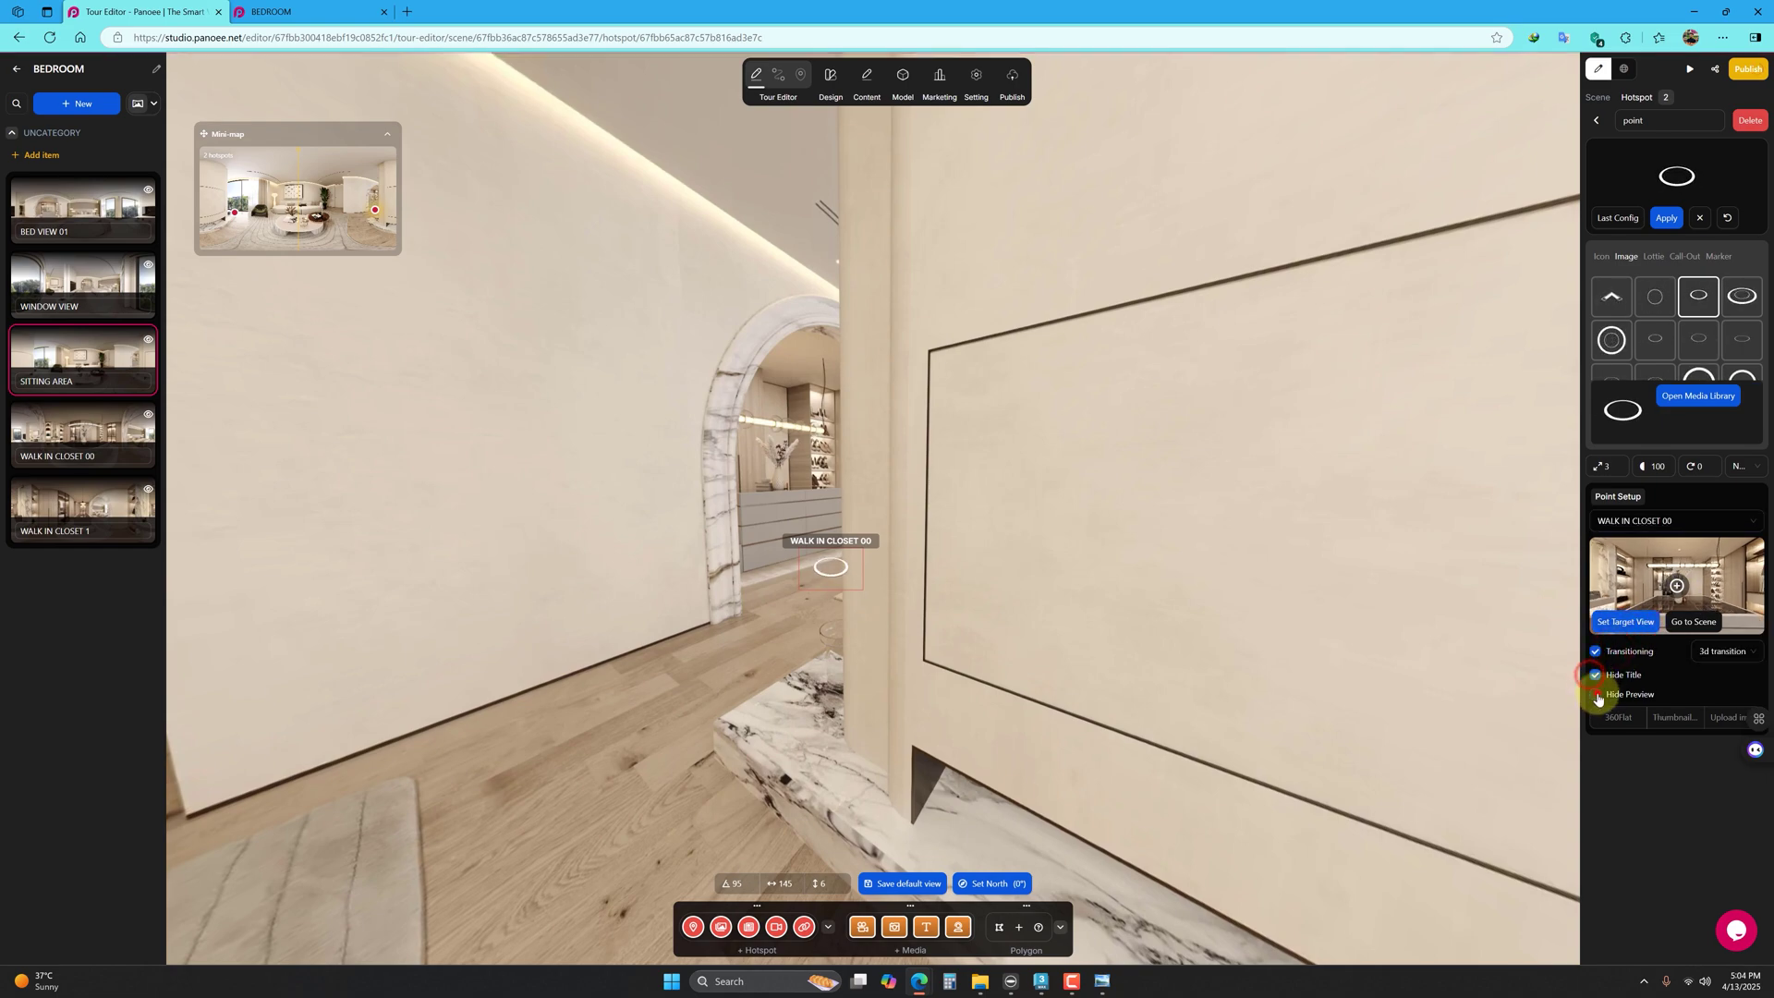
click(1725, 652)
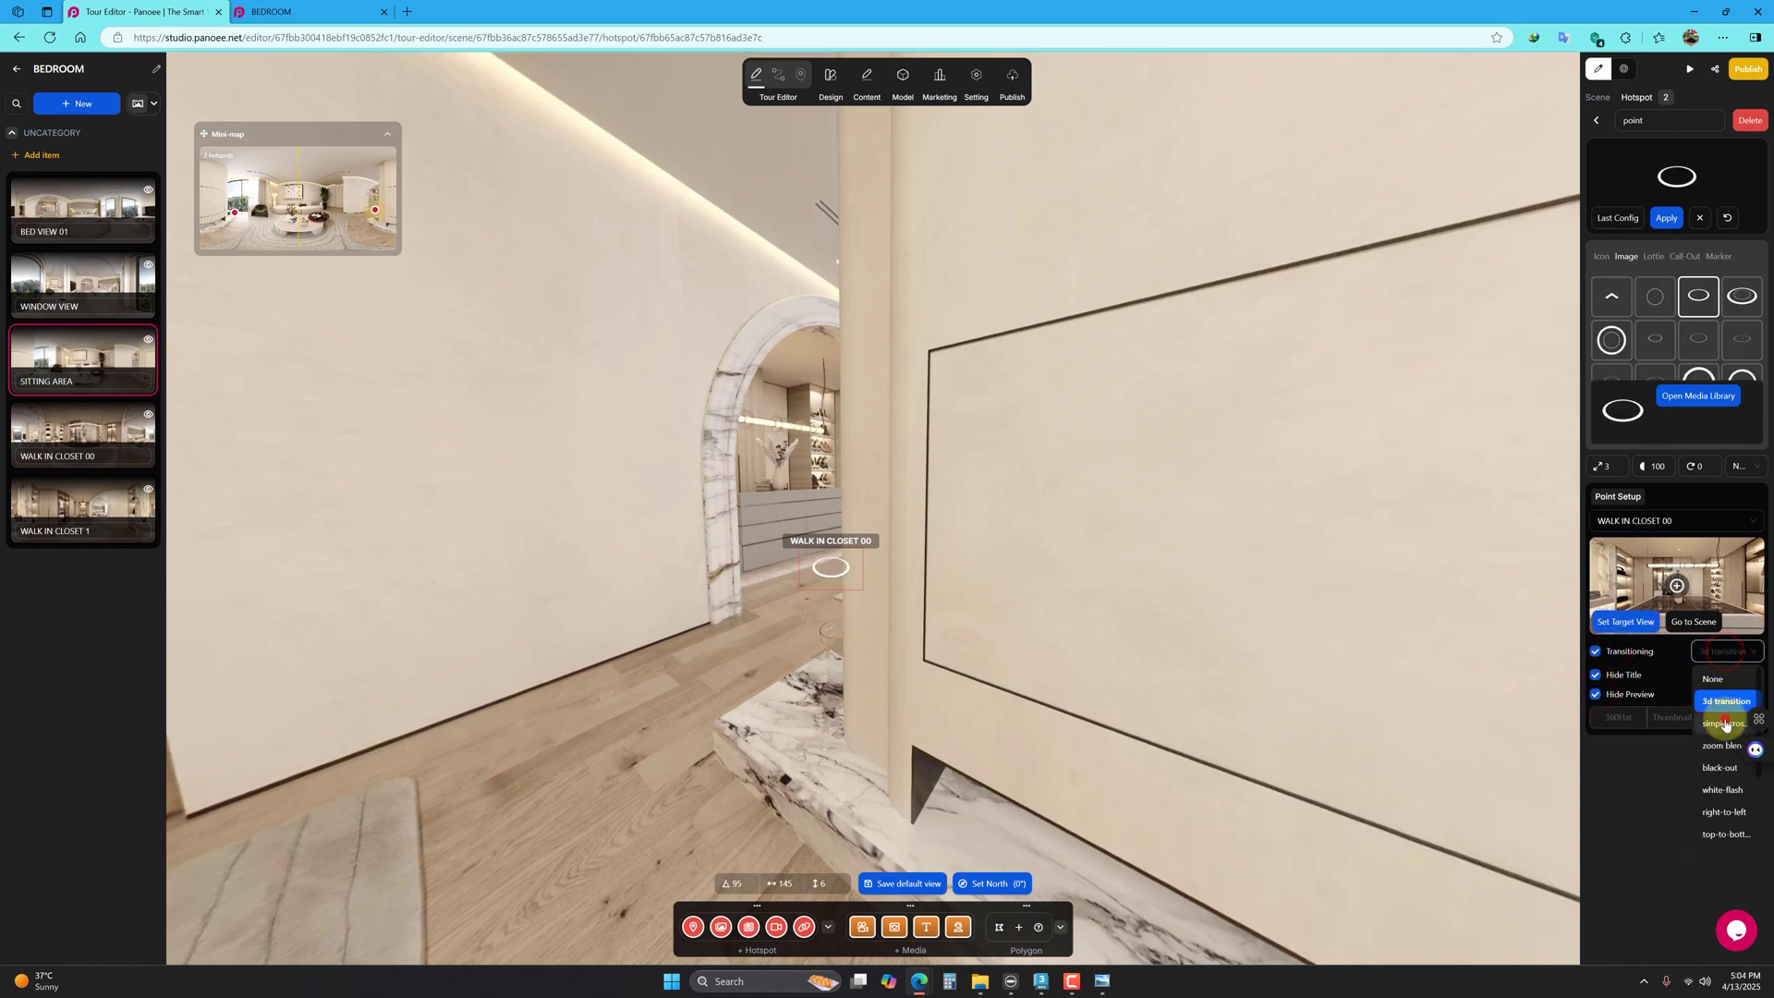
click(1660, 787)
drag(1202, 601, 595, 590)
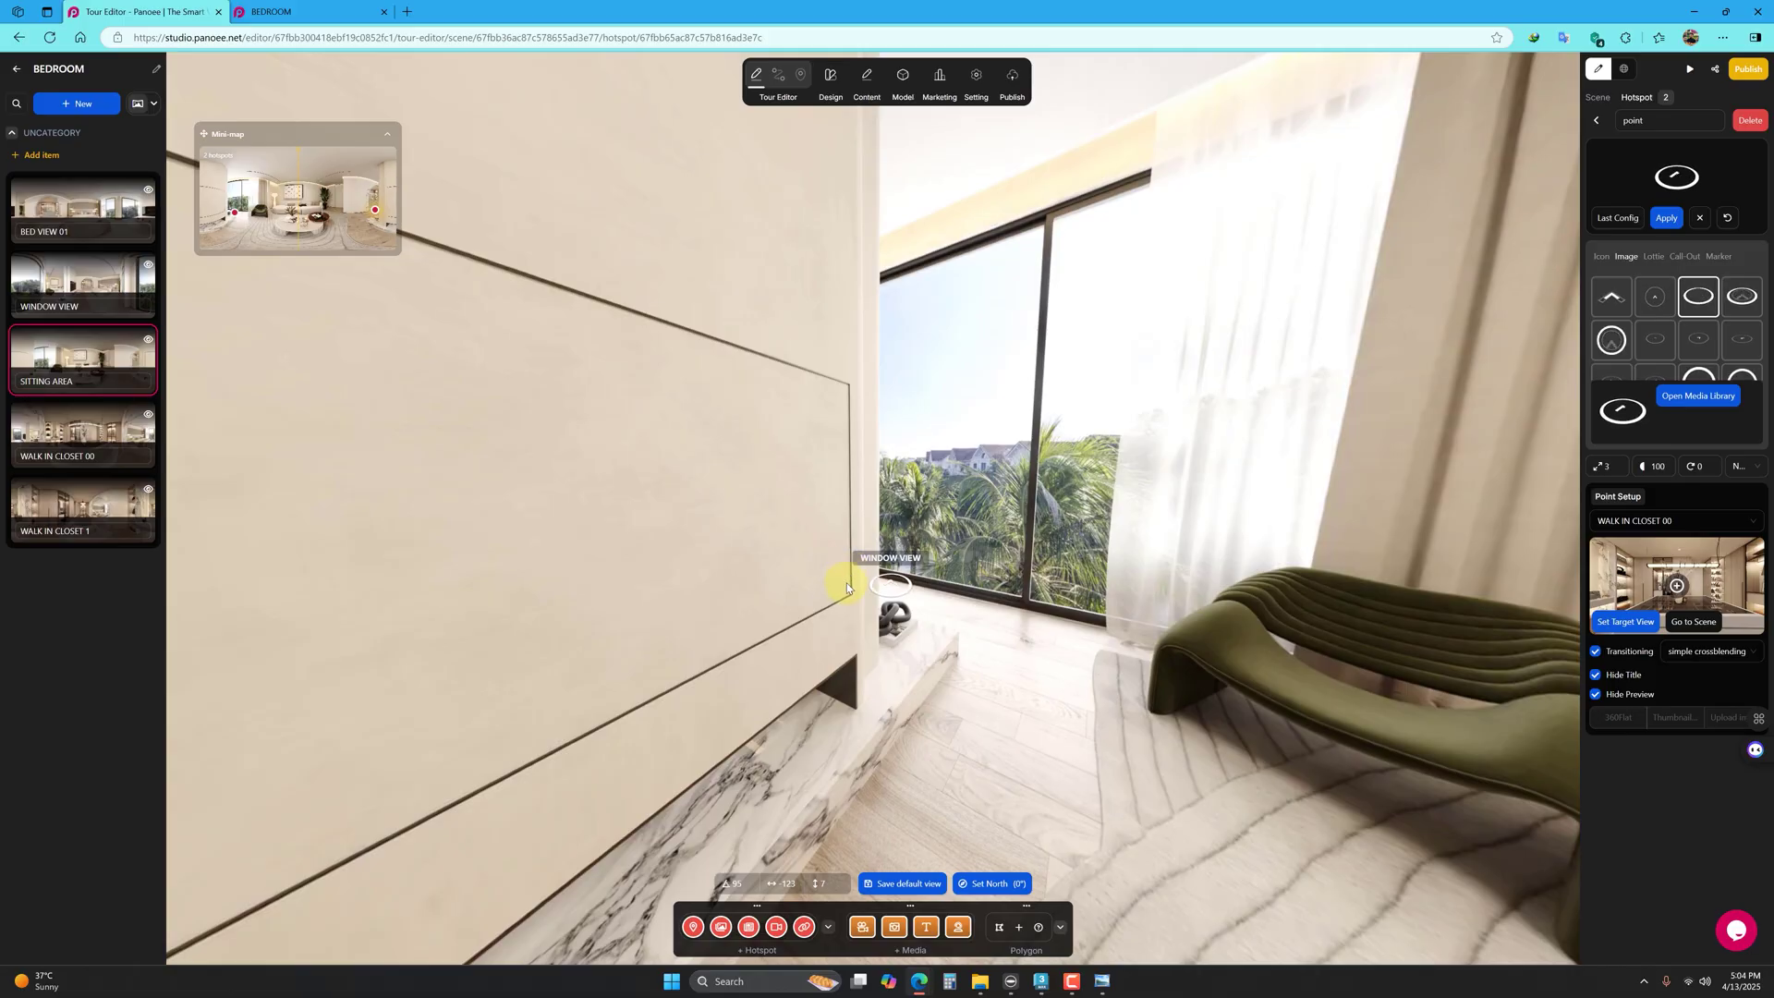
drag(613, 599, 928, 426)
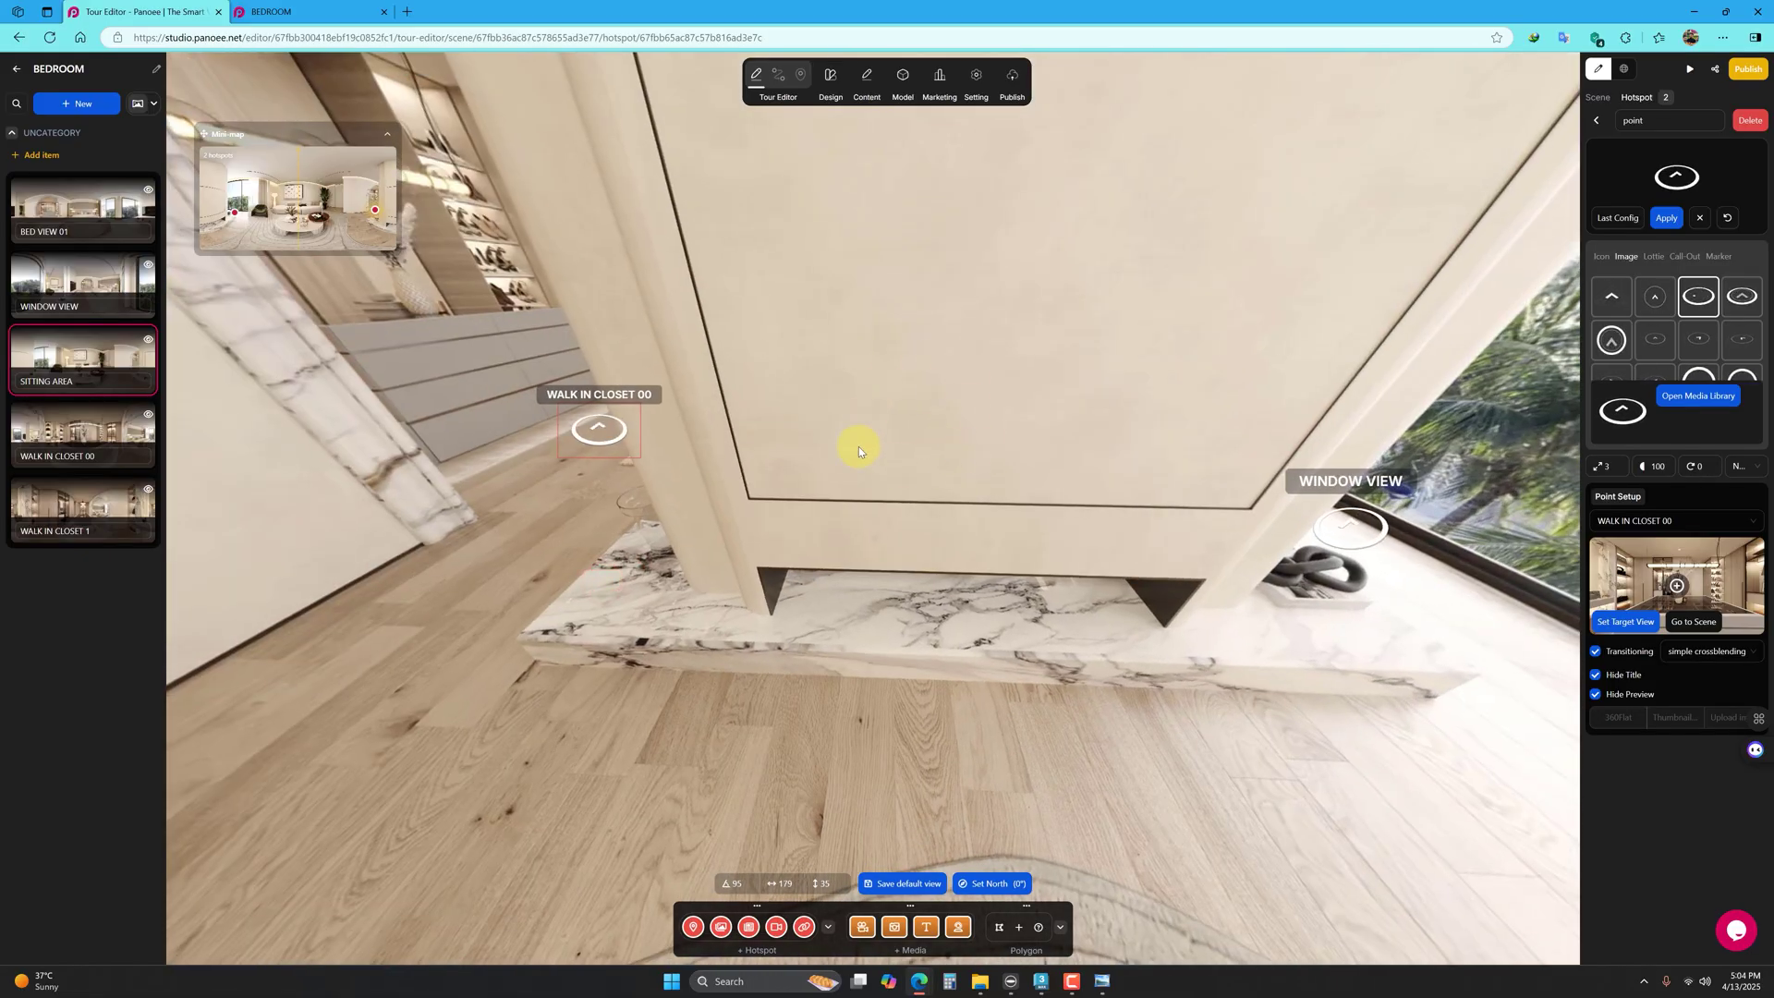
drag(847, 475, 821, 652)
drag(1010, 544, 1014, 586)
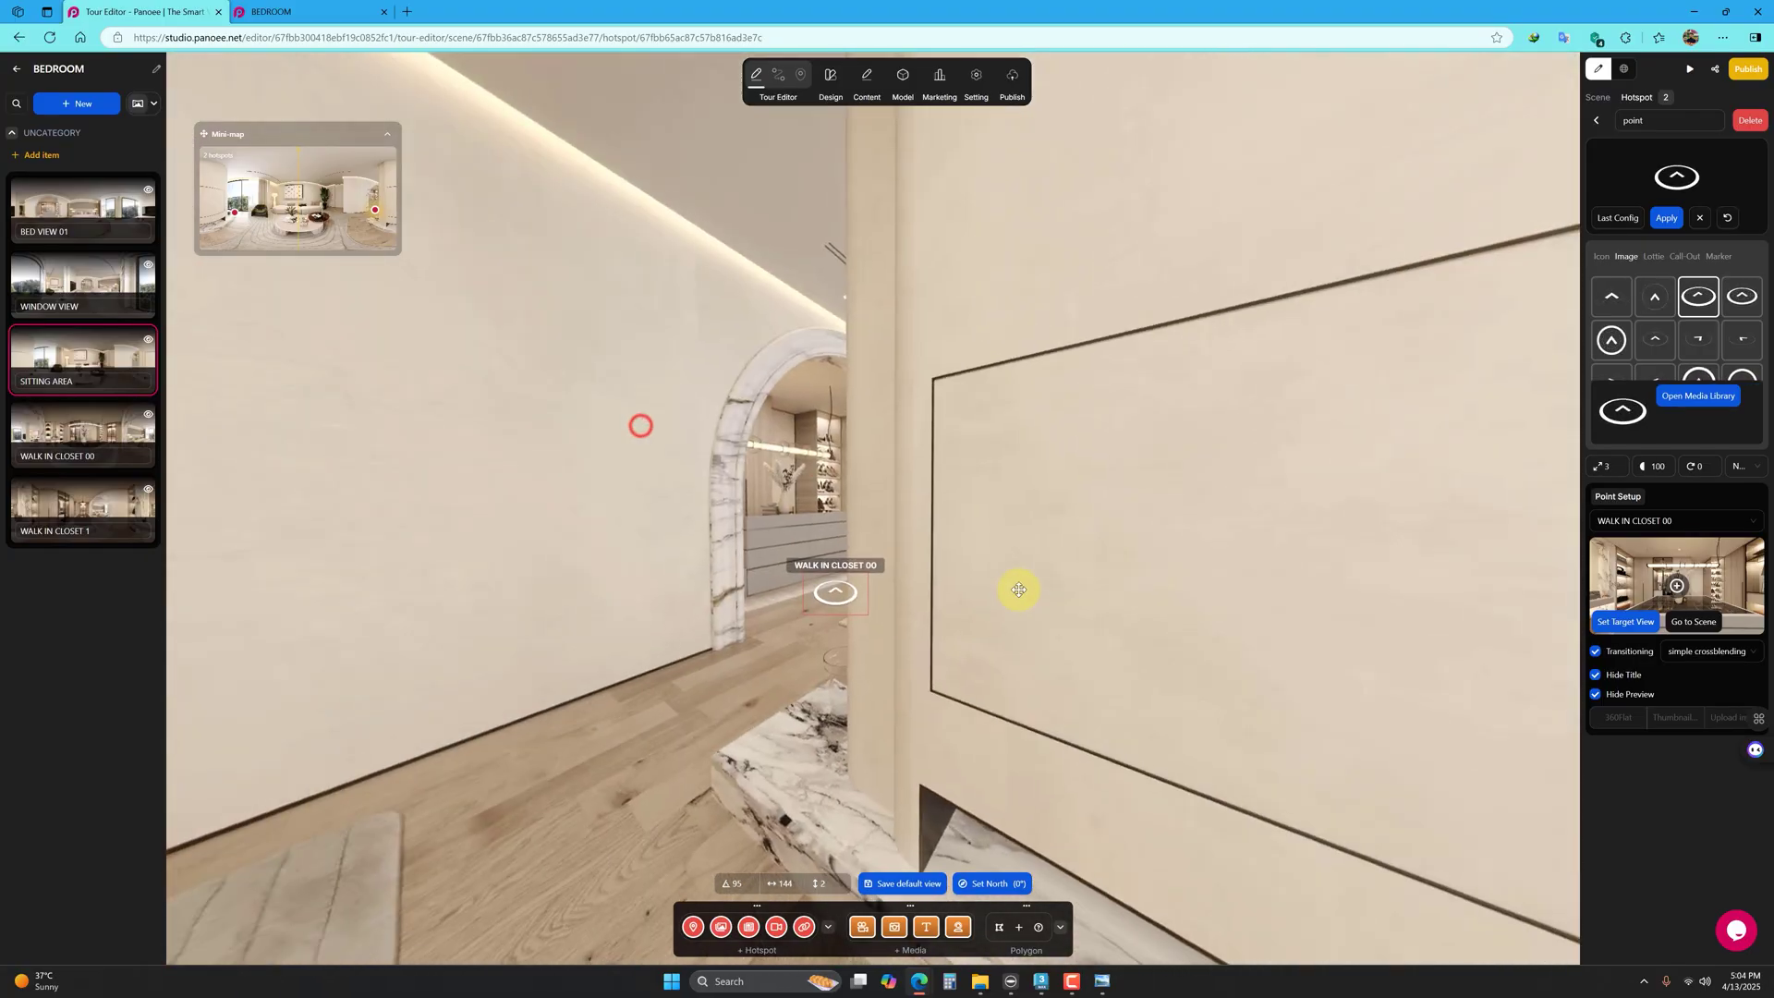
Step: In the WALK IN CLOSET 00 scene, add a point hotspot on the floor beside the bed rug with the last configuration, linked to BED VIEW 01
click(100, 436)
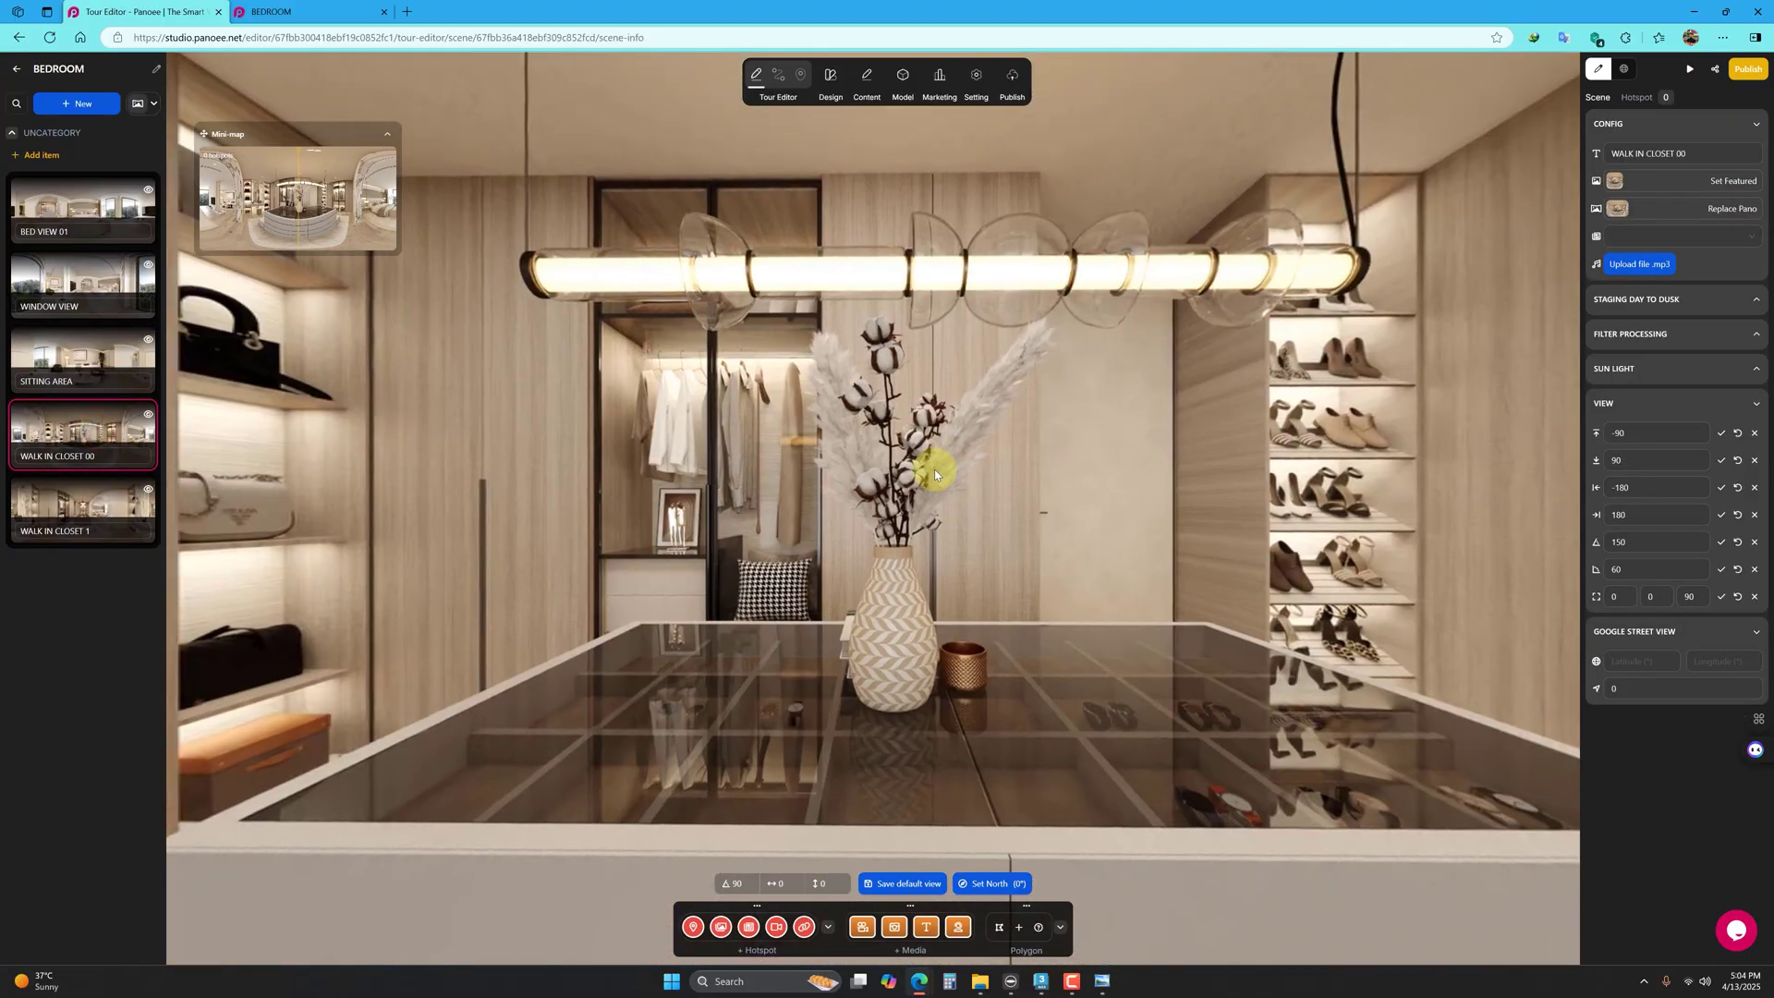
drag(935, 475, 978, 568)
drag(1129, 580, 713, 547)
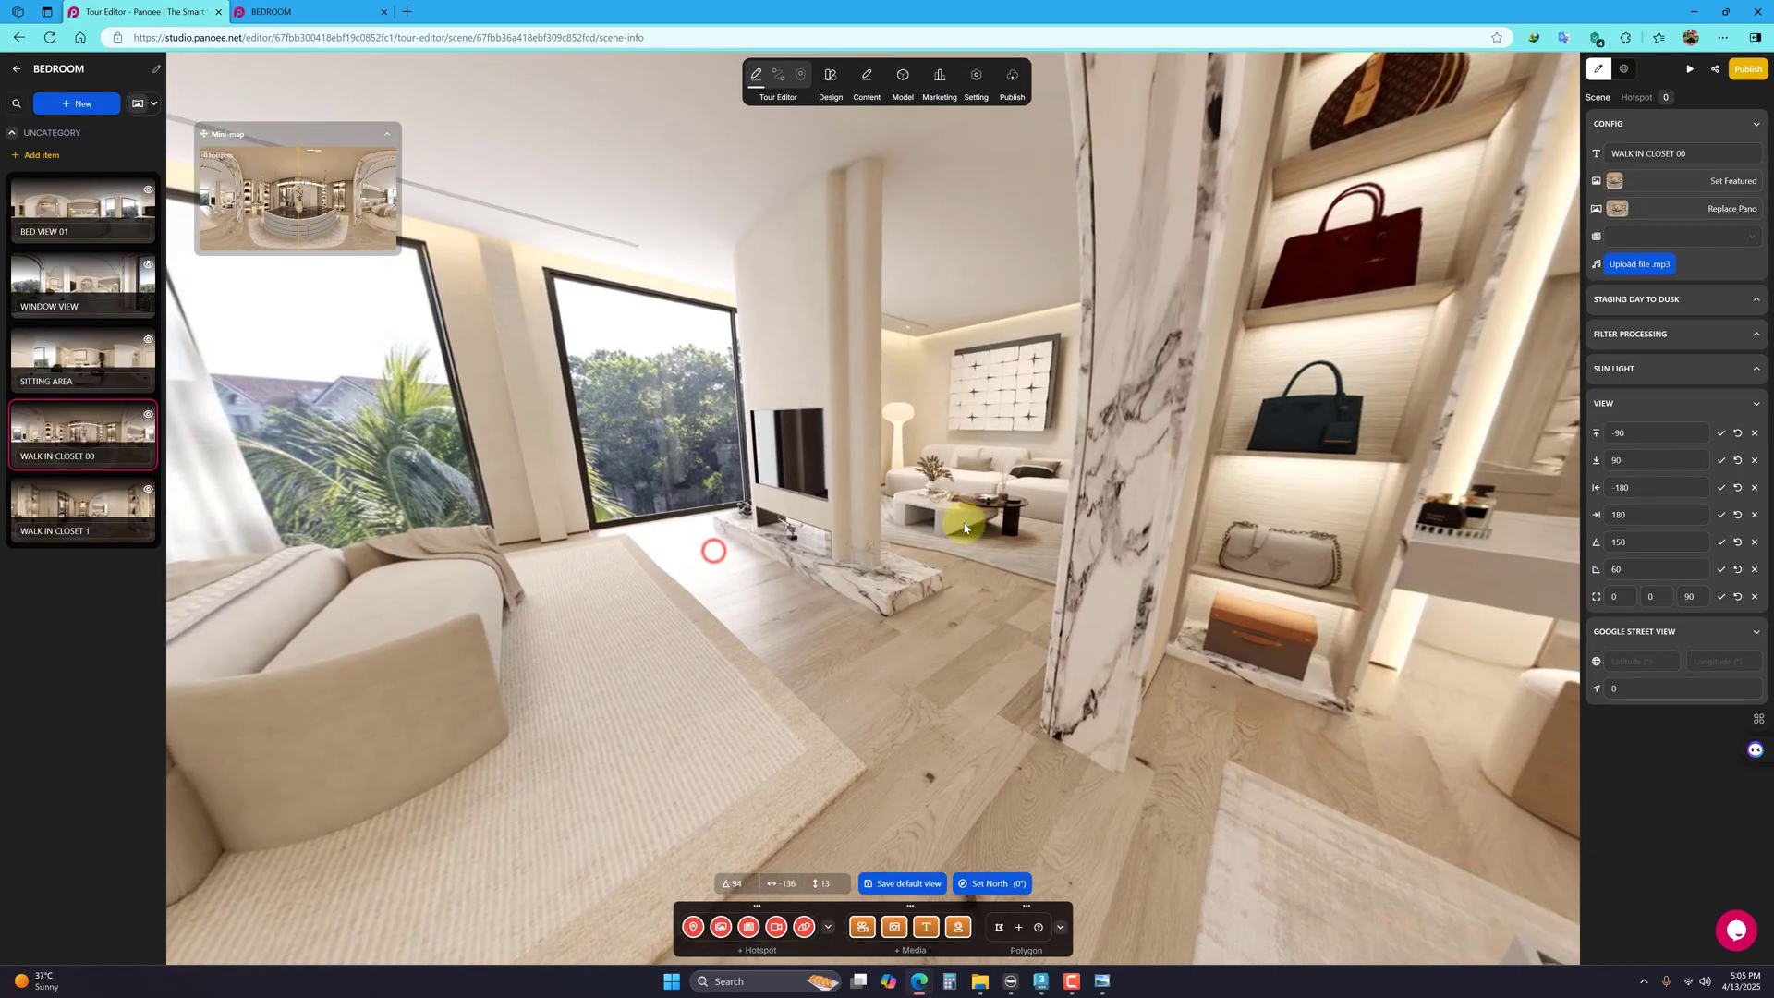
drag(920, 517, 957, 634)
drag(963, 558, 927, 597)
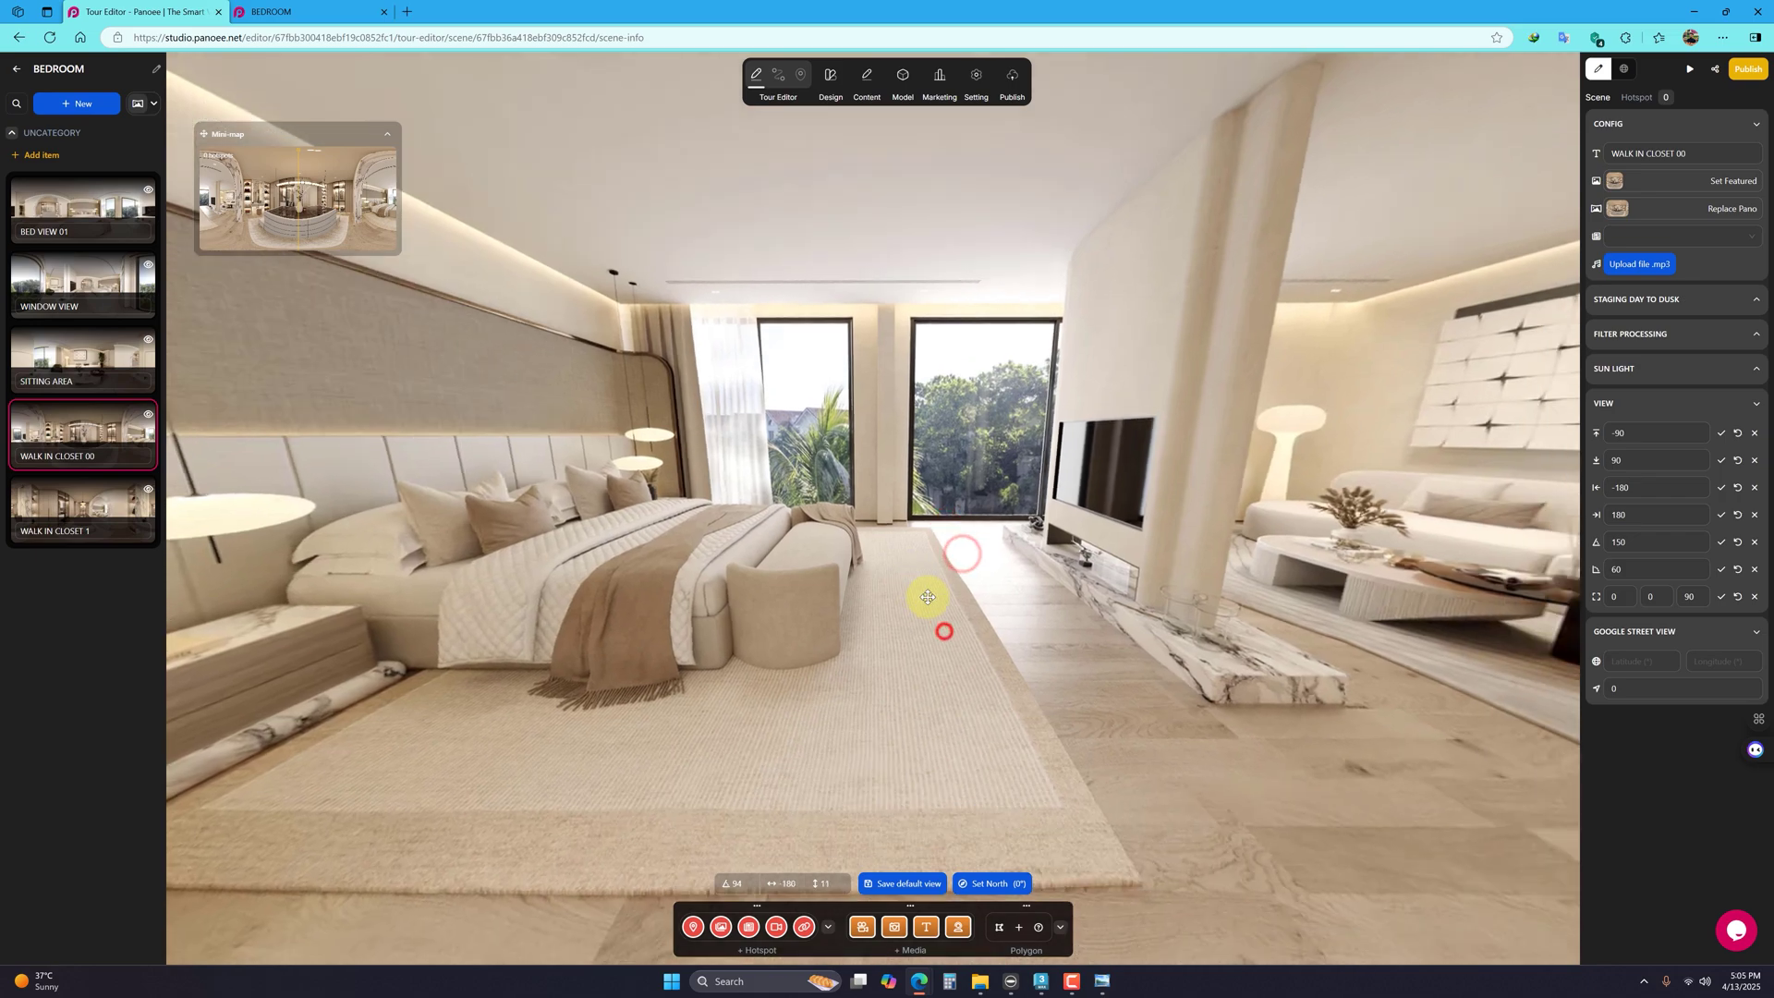
click(695, 927)
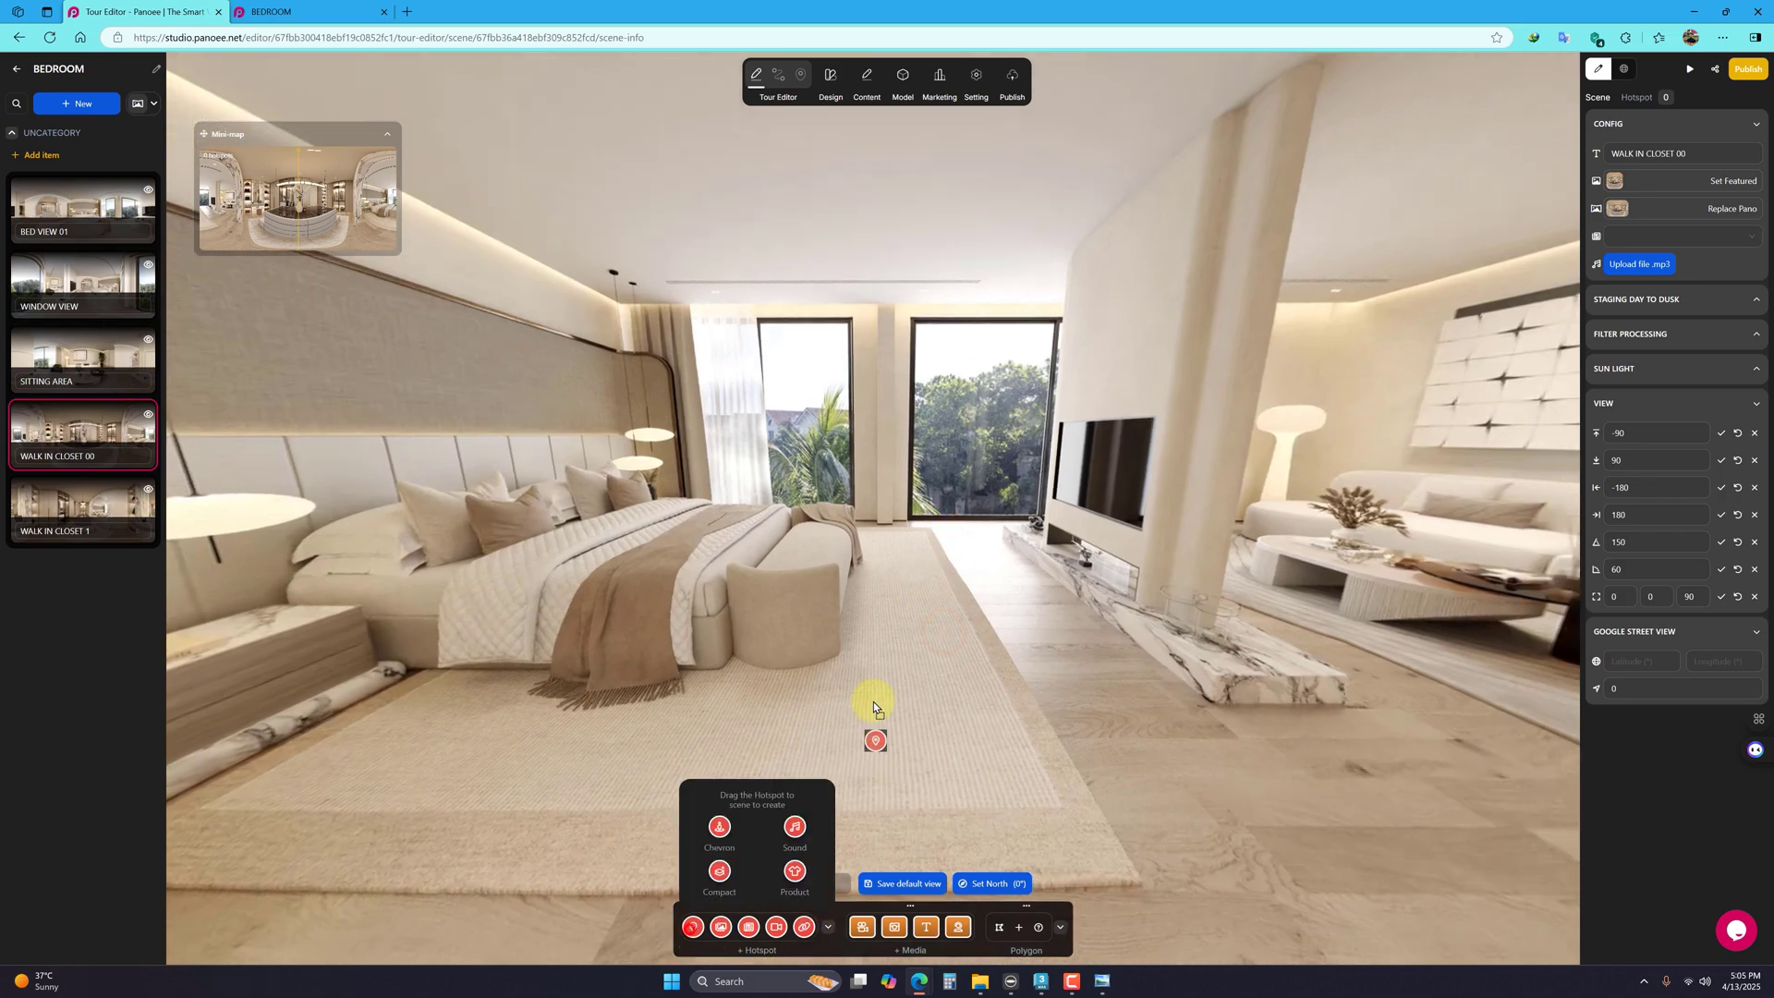
click(911, 566)
drag(911, 566, 1004, 582)
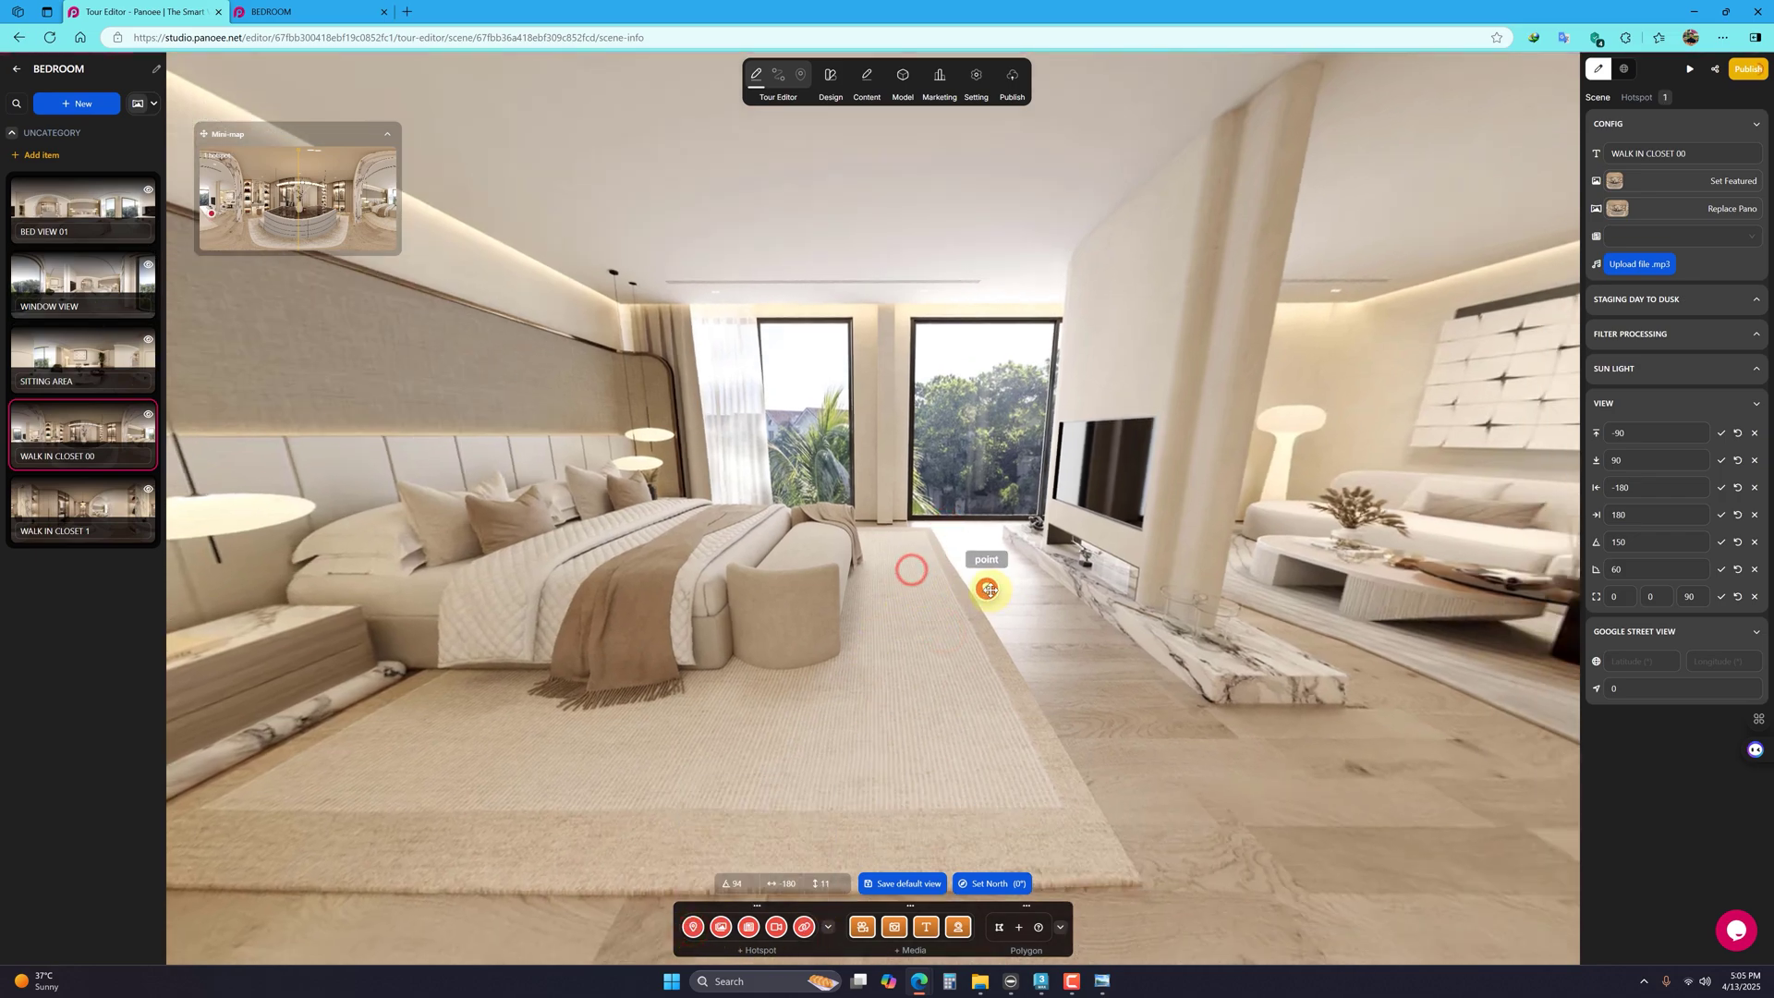
click(989, 589)
click(1618, 219)
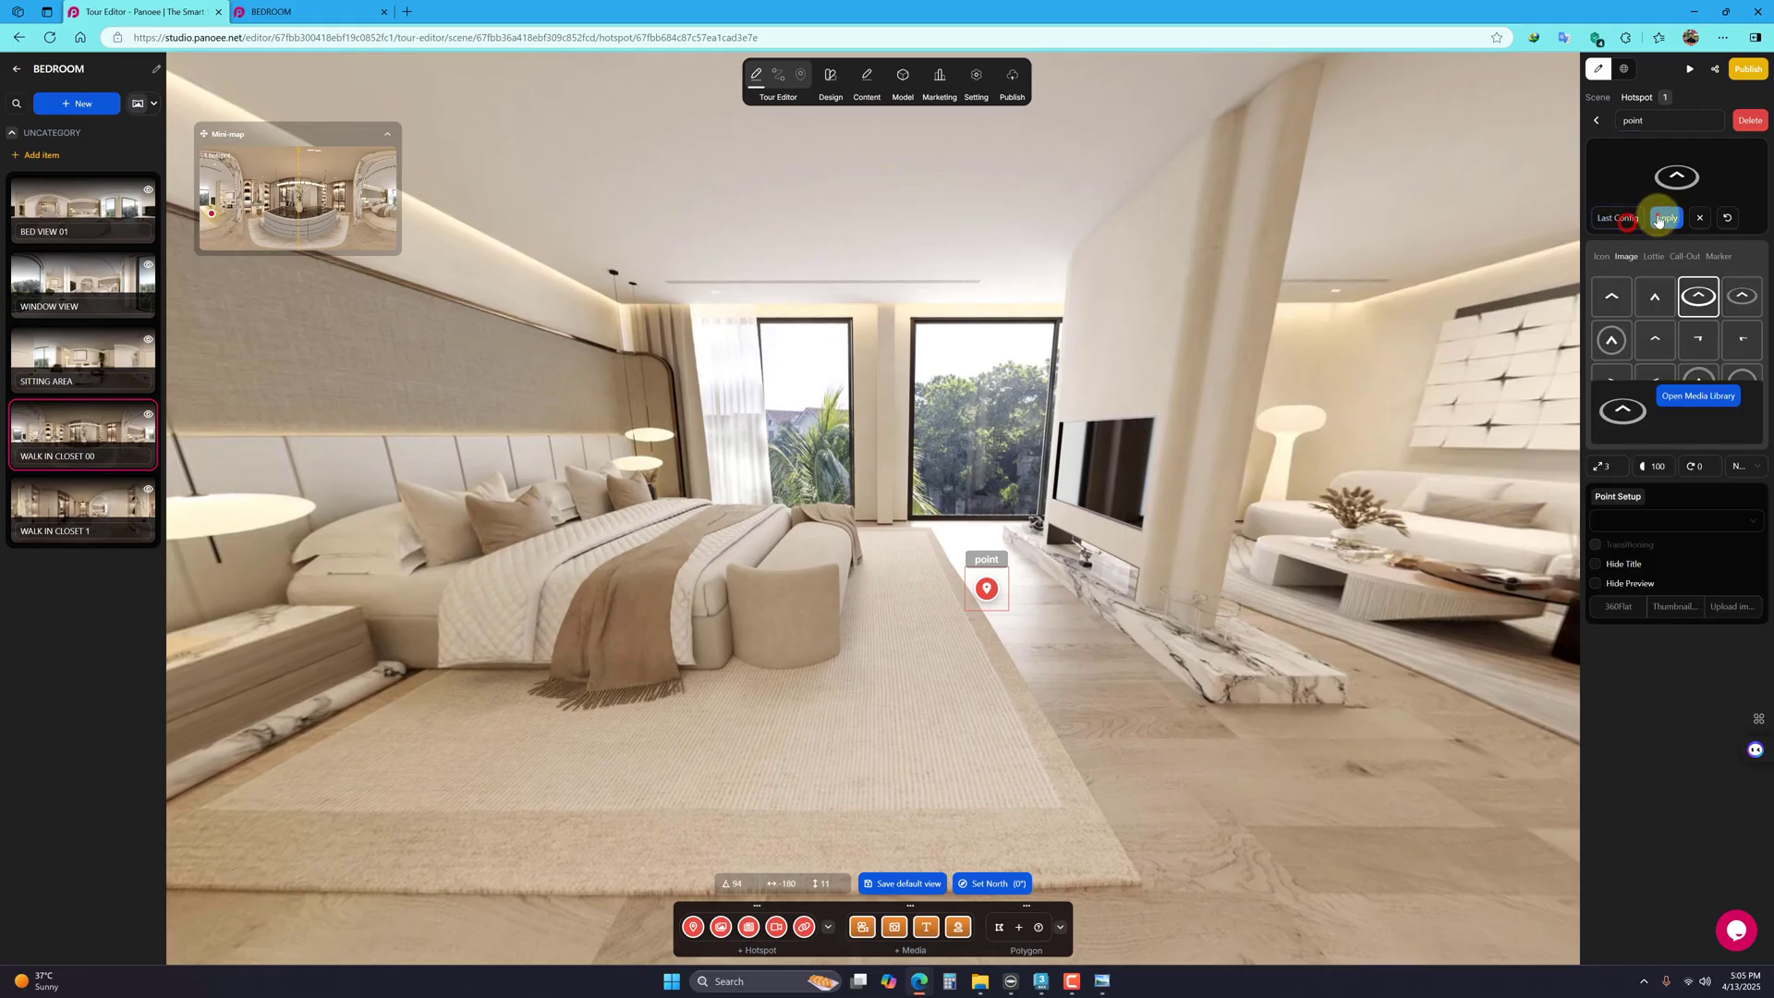
click(1667, 523)
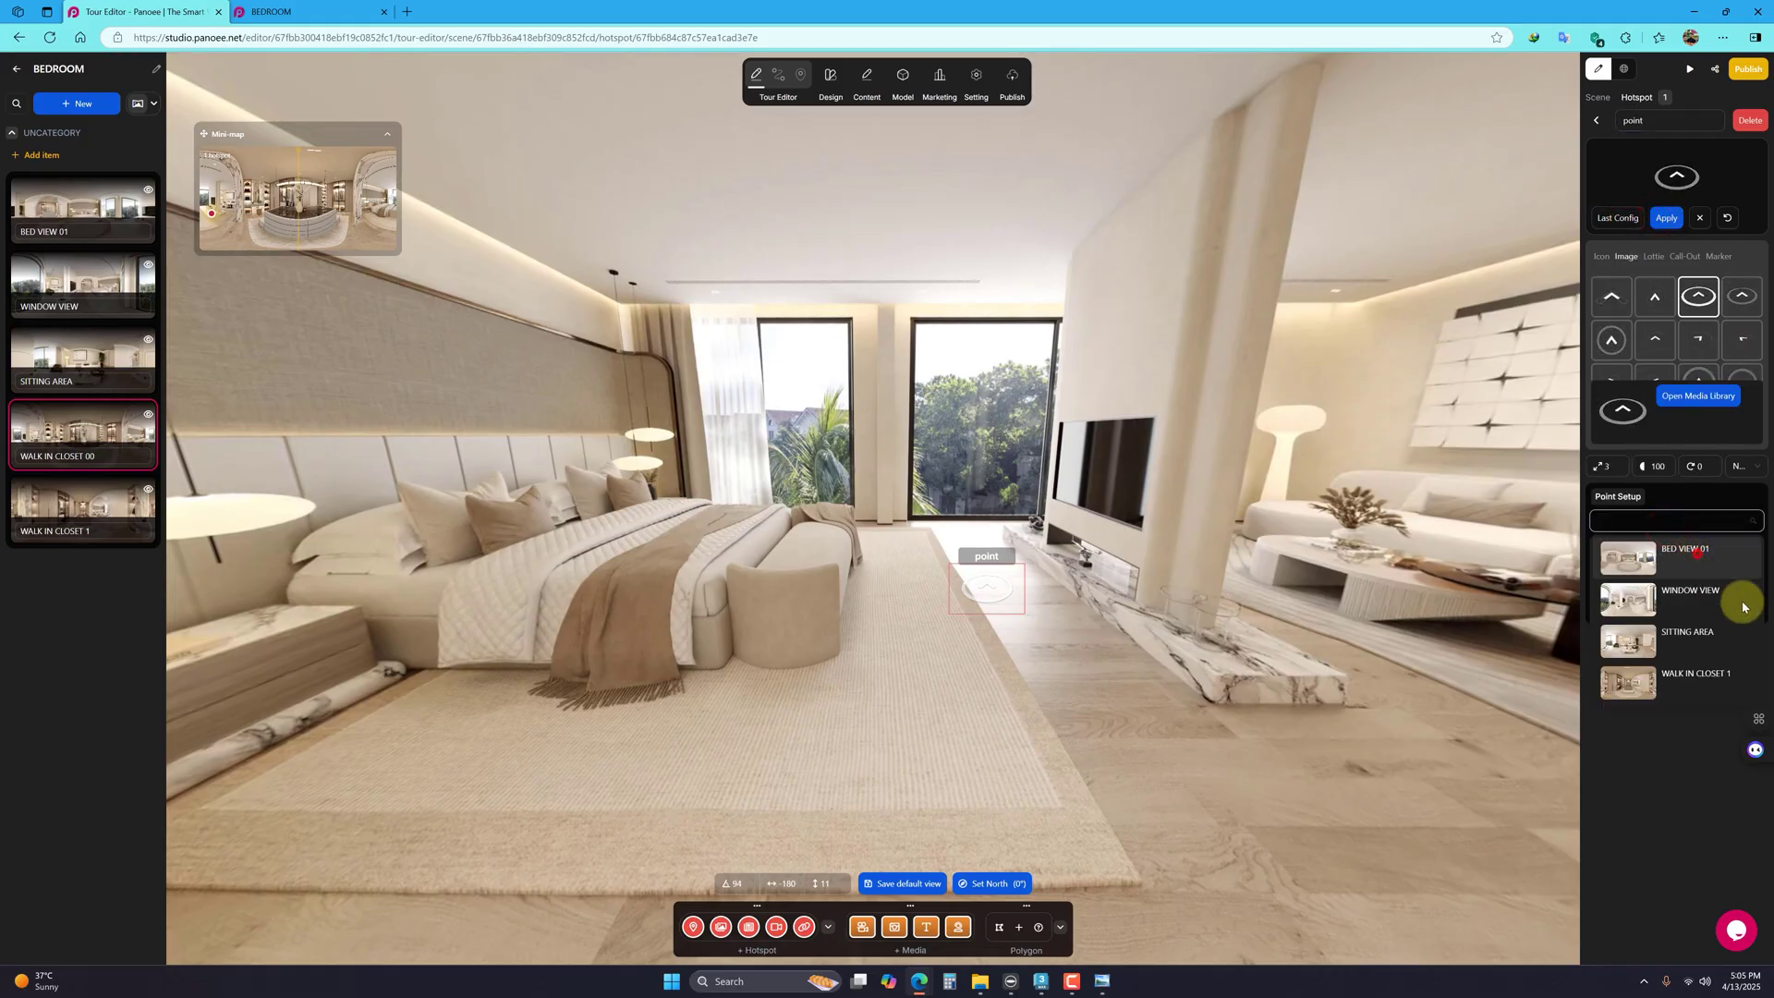
click(1691, 555)
Step: Enable transitioning with simple crossblending on the BED VIEW 01 hotspot and hide its title and preview
click(1597, 649)
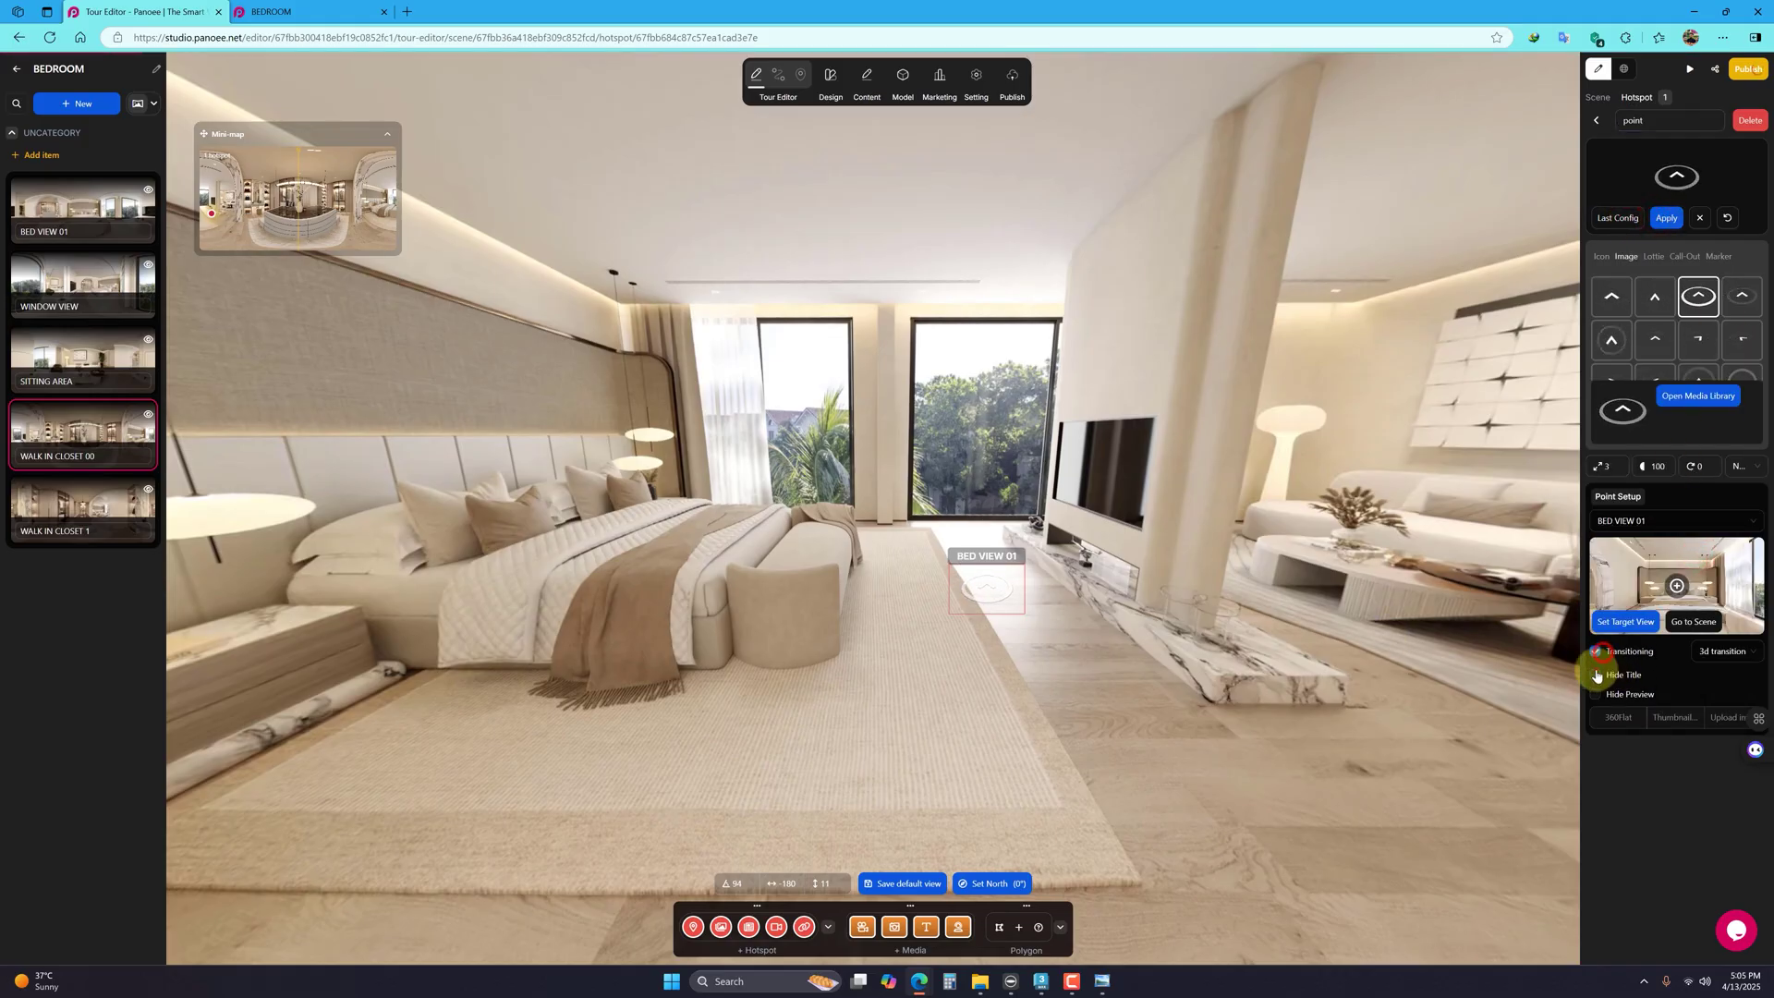
click(1595, 675)
click(1593, 695)
click(1718, 664)
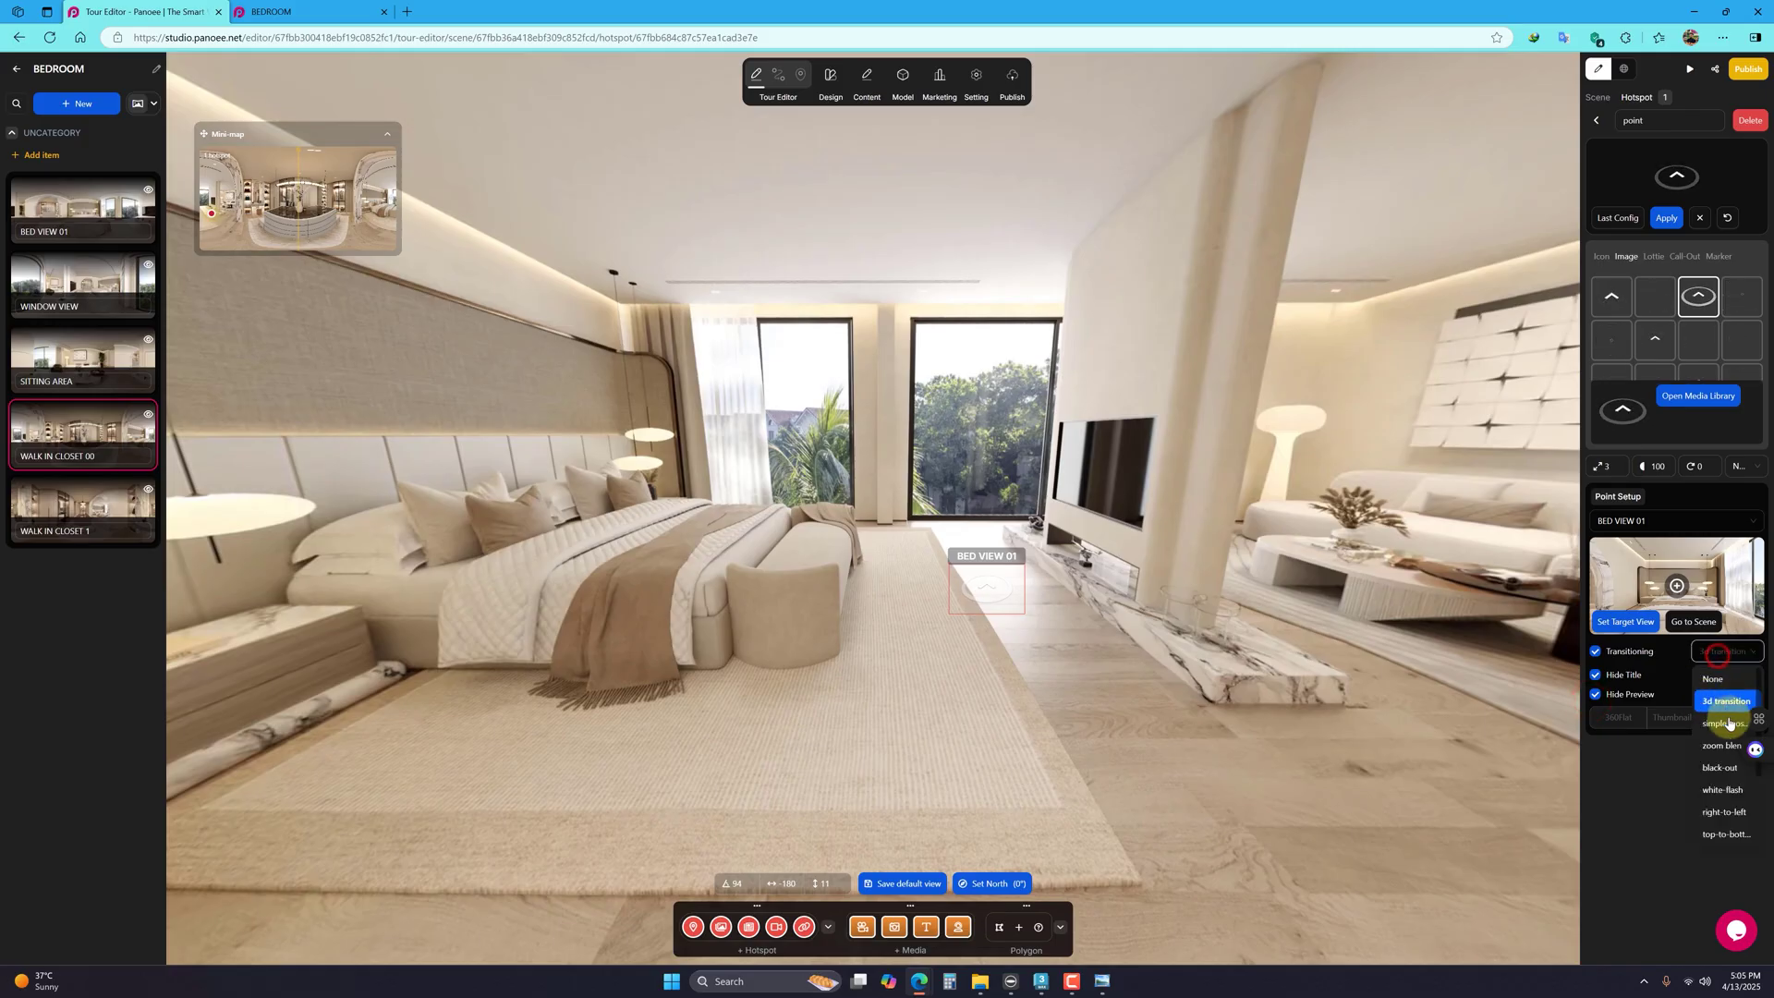
click(1717, 708)
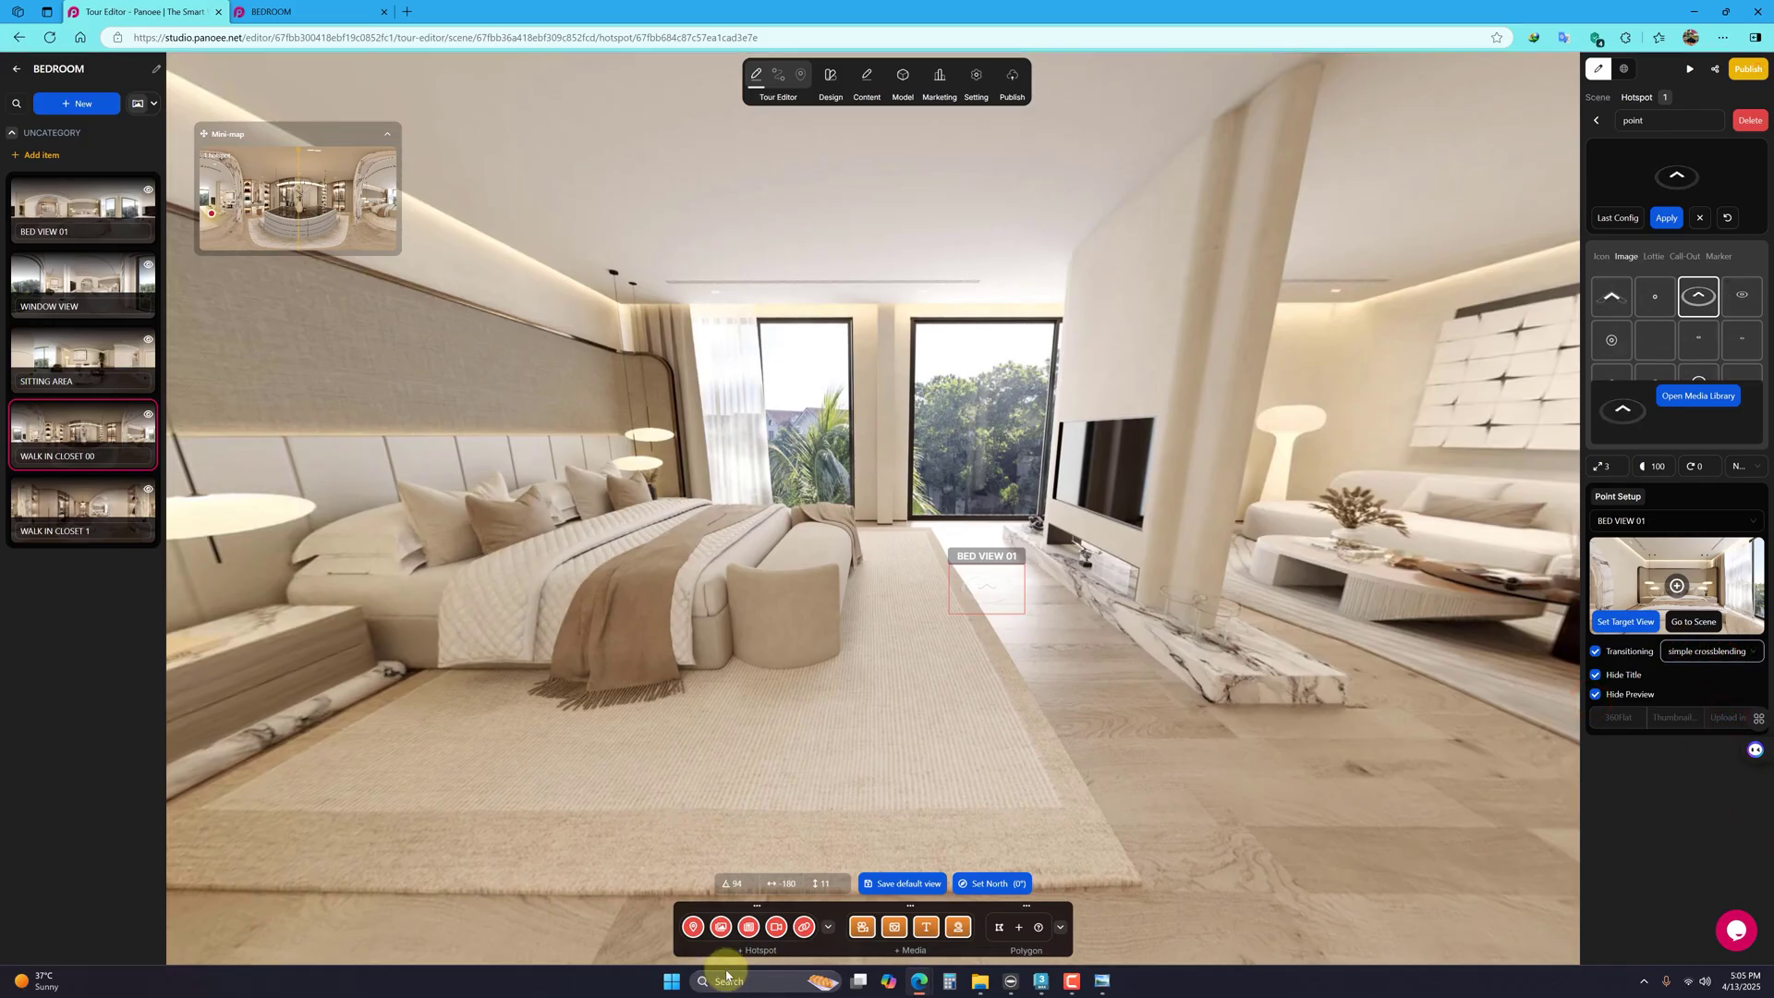
Step: Add a point hotspot on the floor in front of the far window with the last configuration, linked to WINDOW VIEW
drag(694, 927, 921, 621)
drag(967, 528, 958, 514)
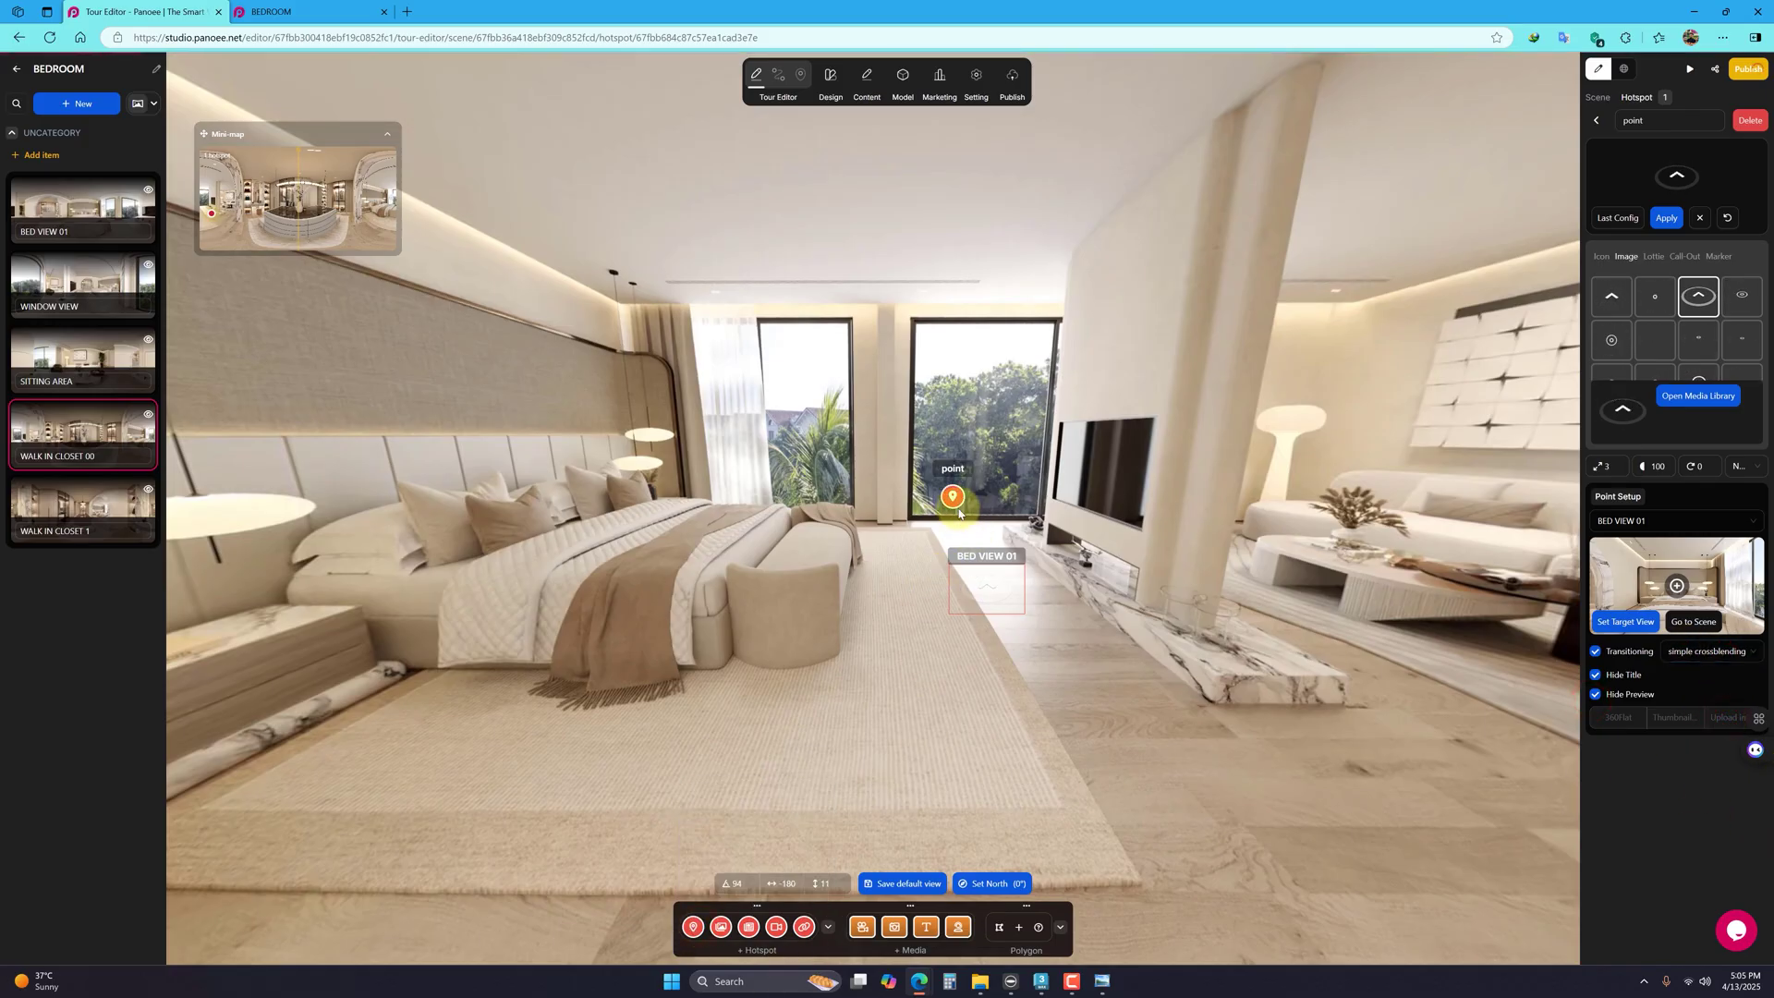
click(960, 531)
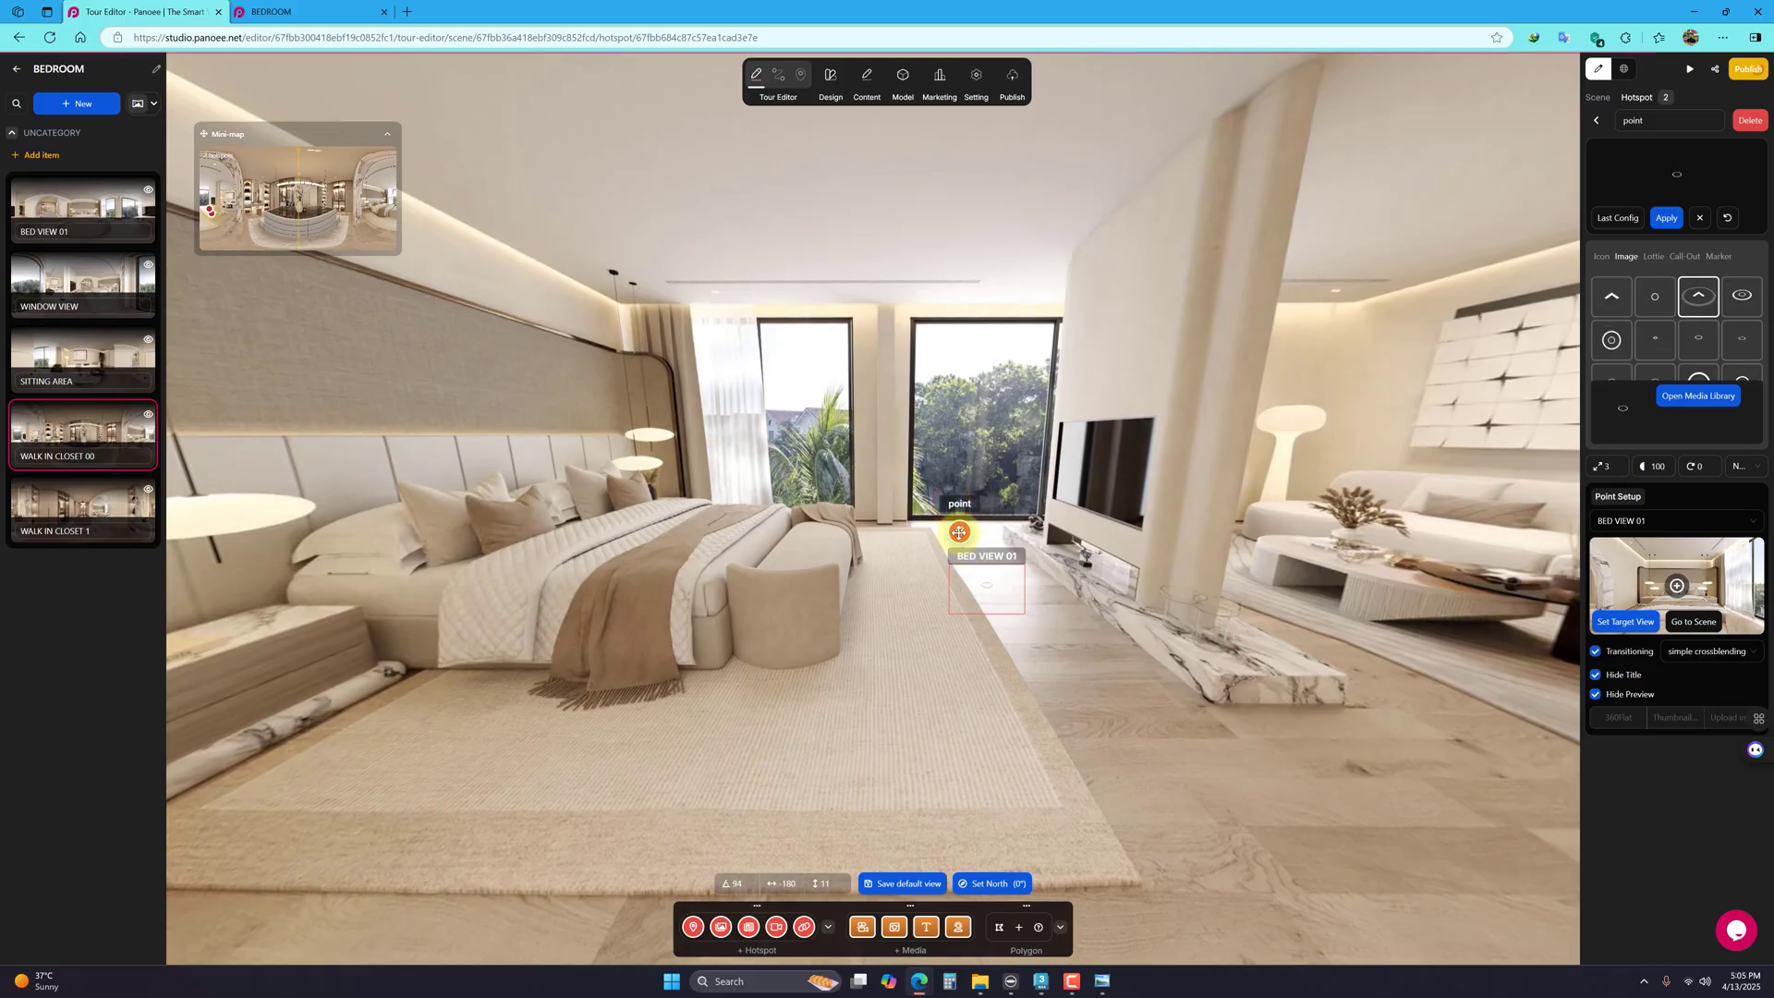
click(1627, 256)
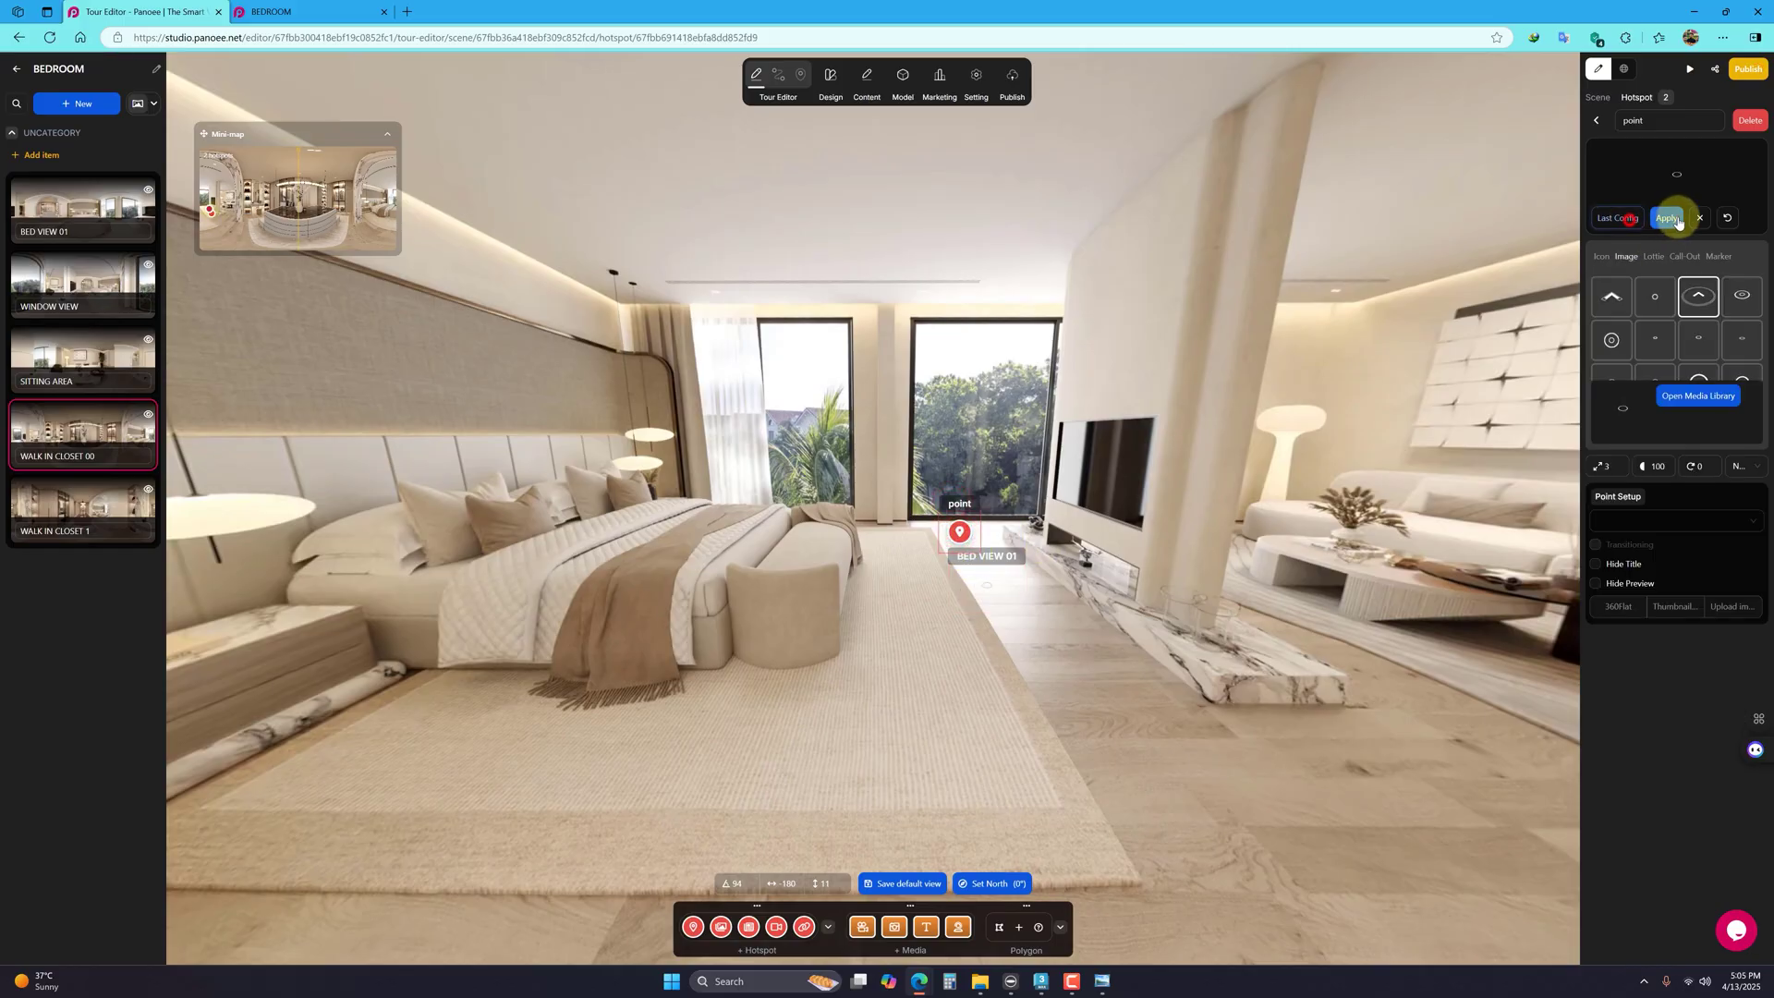
click(1698, 295)
click(1668, 524)
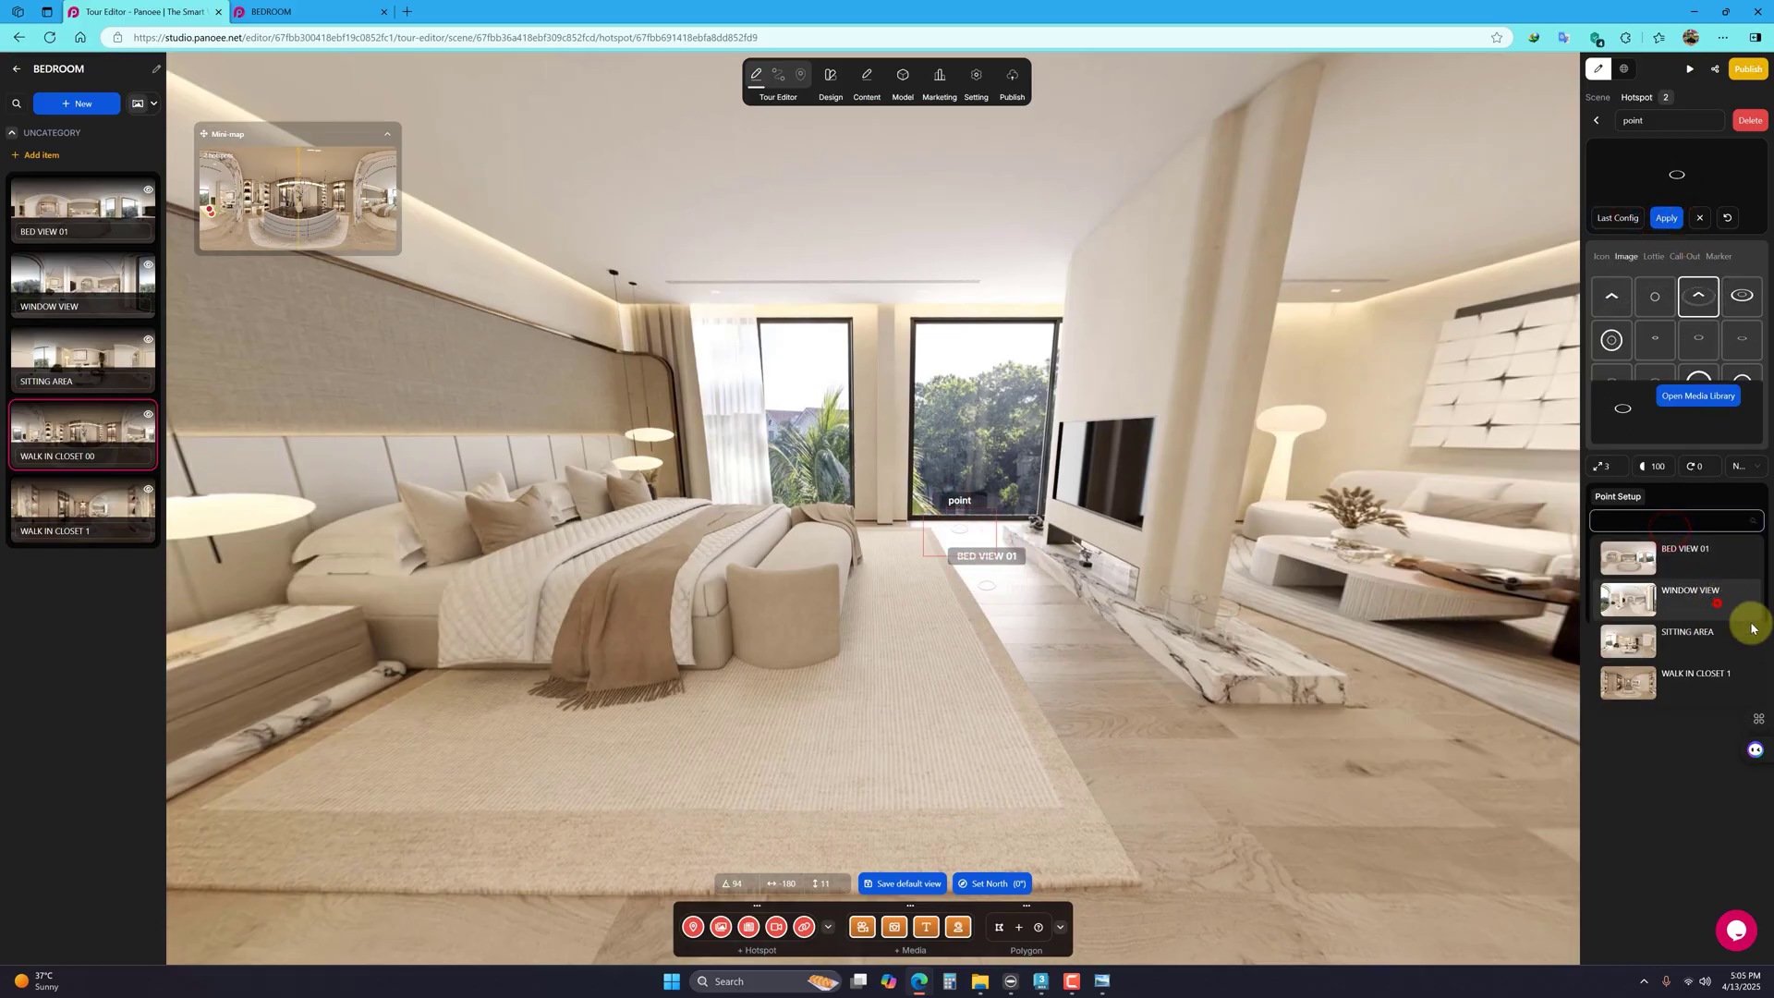
click(1645, 616)
Step: Turn on transitioning for the WINDOW VIEW hotspot in WALK IN CLOSET 00, hide its title and preview, and choose simple crossblending
click(1604, 650)
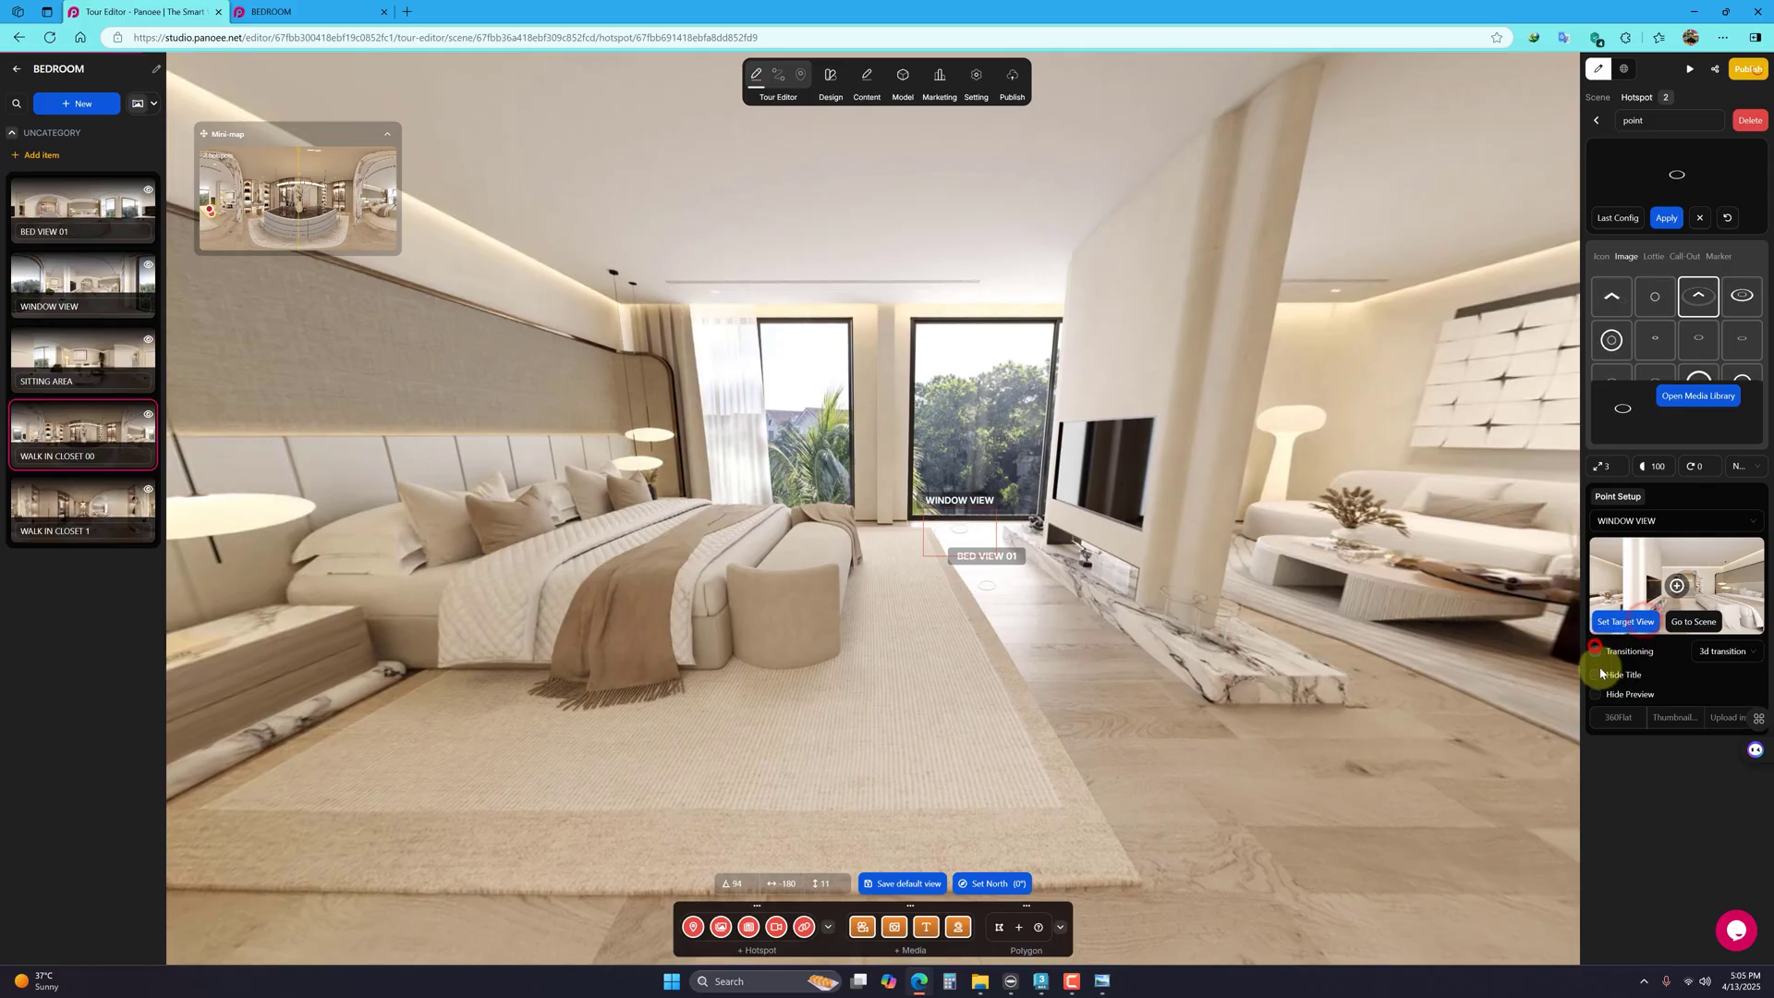
click(1596, 675)
click(1596, 694)
click(1724, 648)
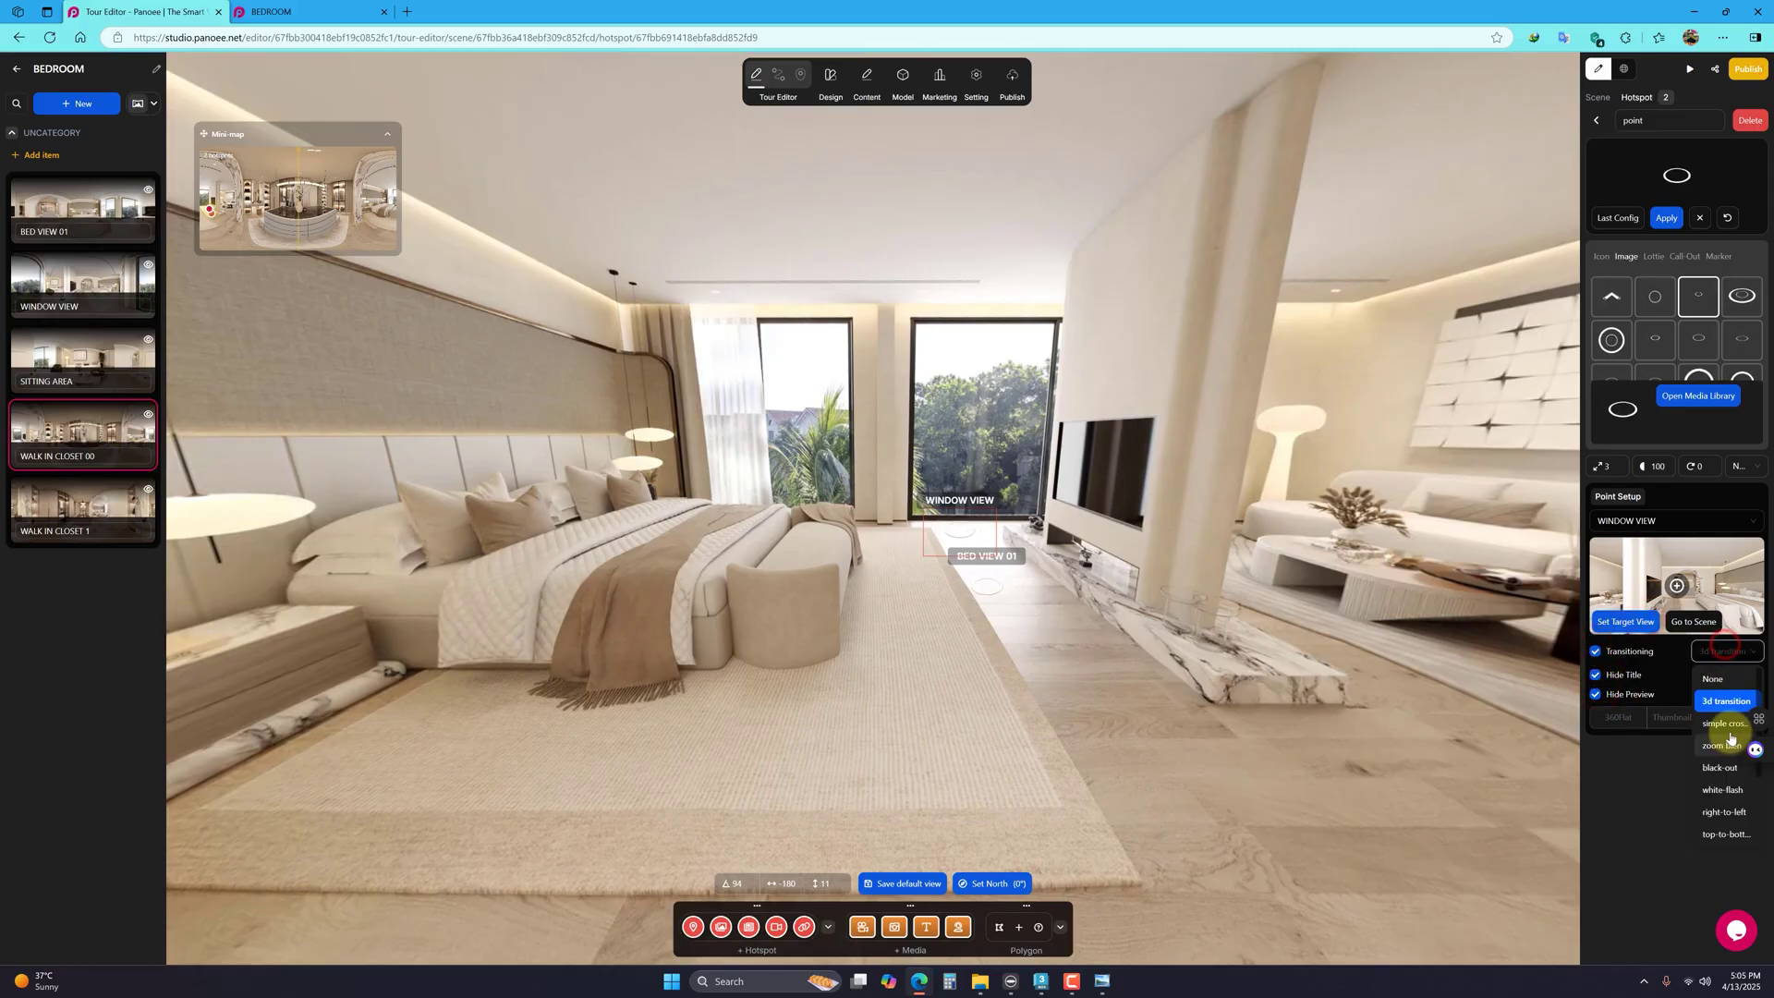
click(1724, 722)
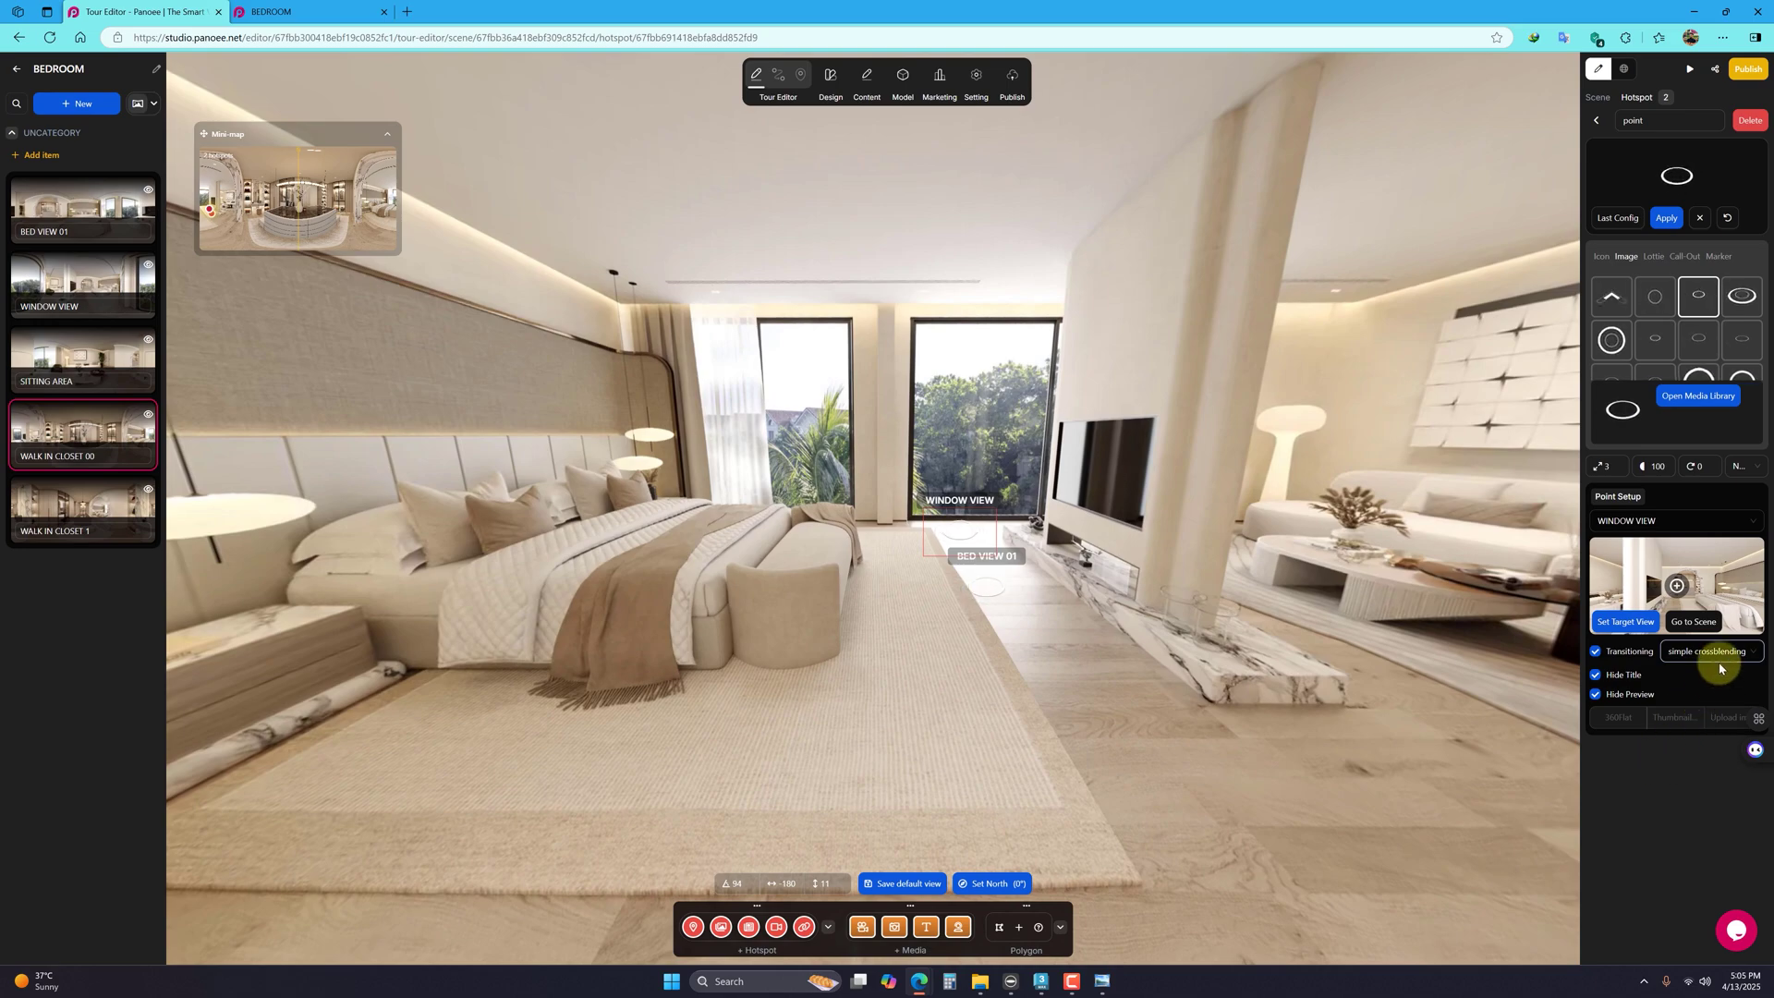
Step: Add a point hotspot on the floor beside the TV wall's column, facing the sofa area, with the last configuration, linked to SITTING AREA
drag(1009, 695, 1022, 626)
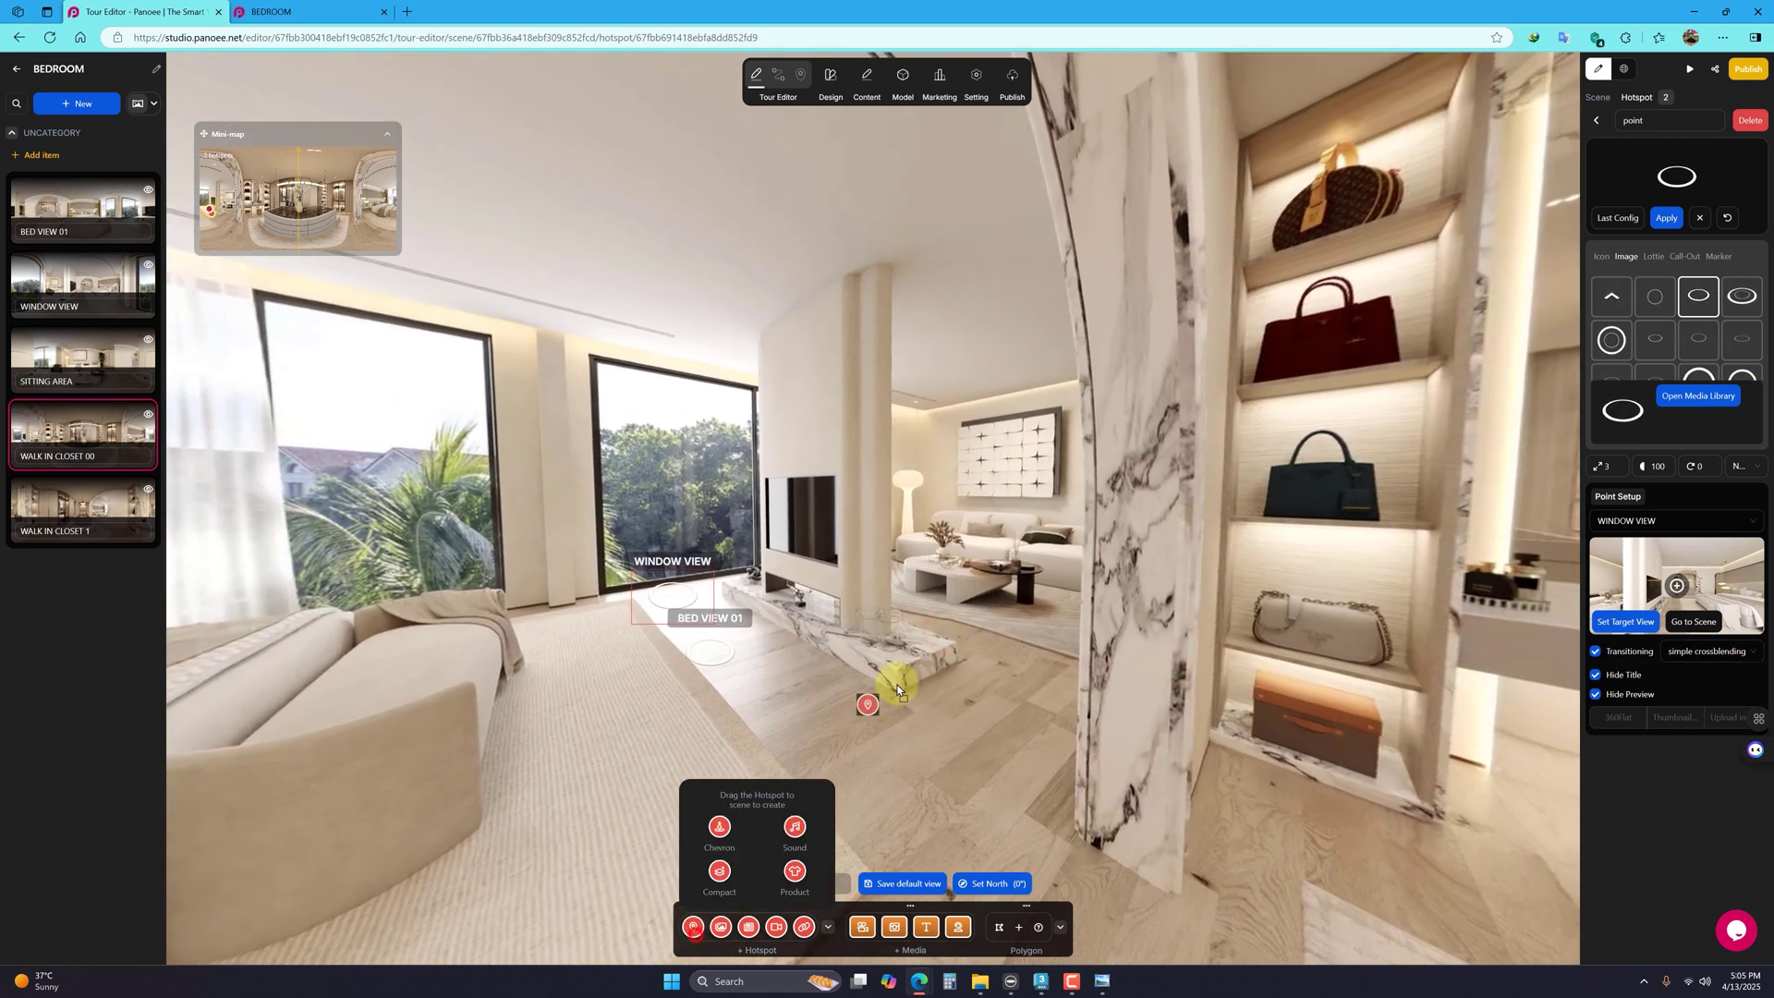
drag(939, 608, 925, 575)
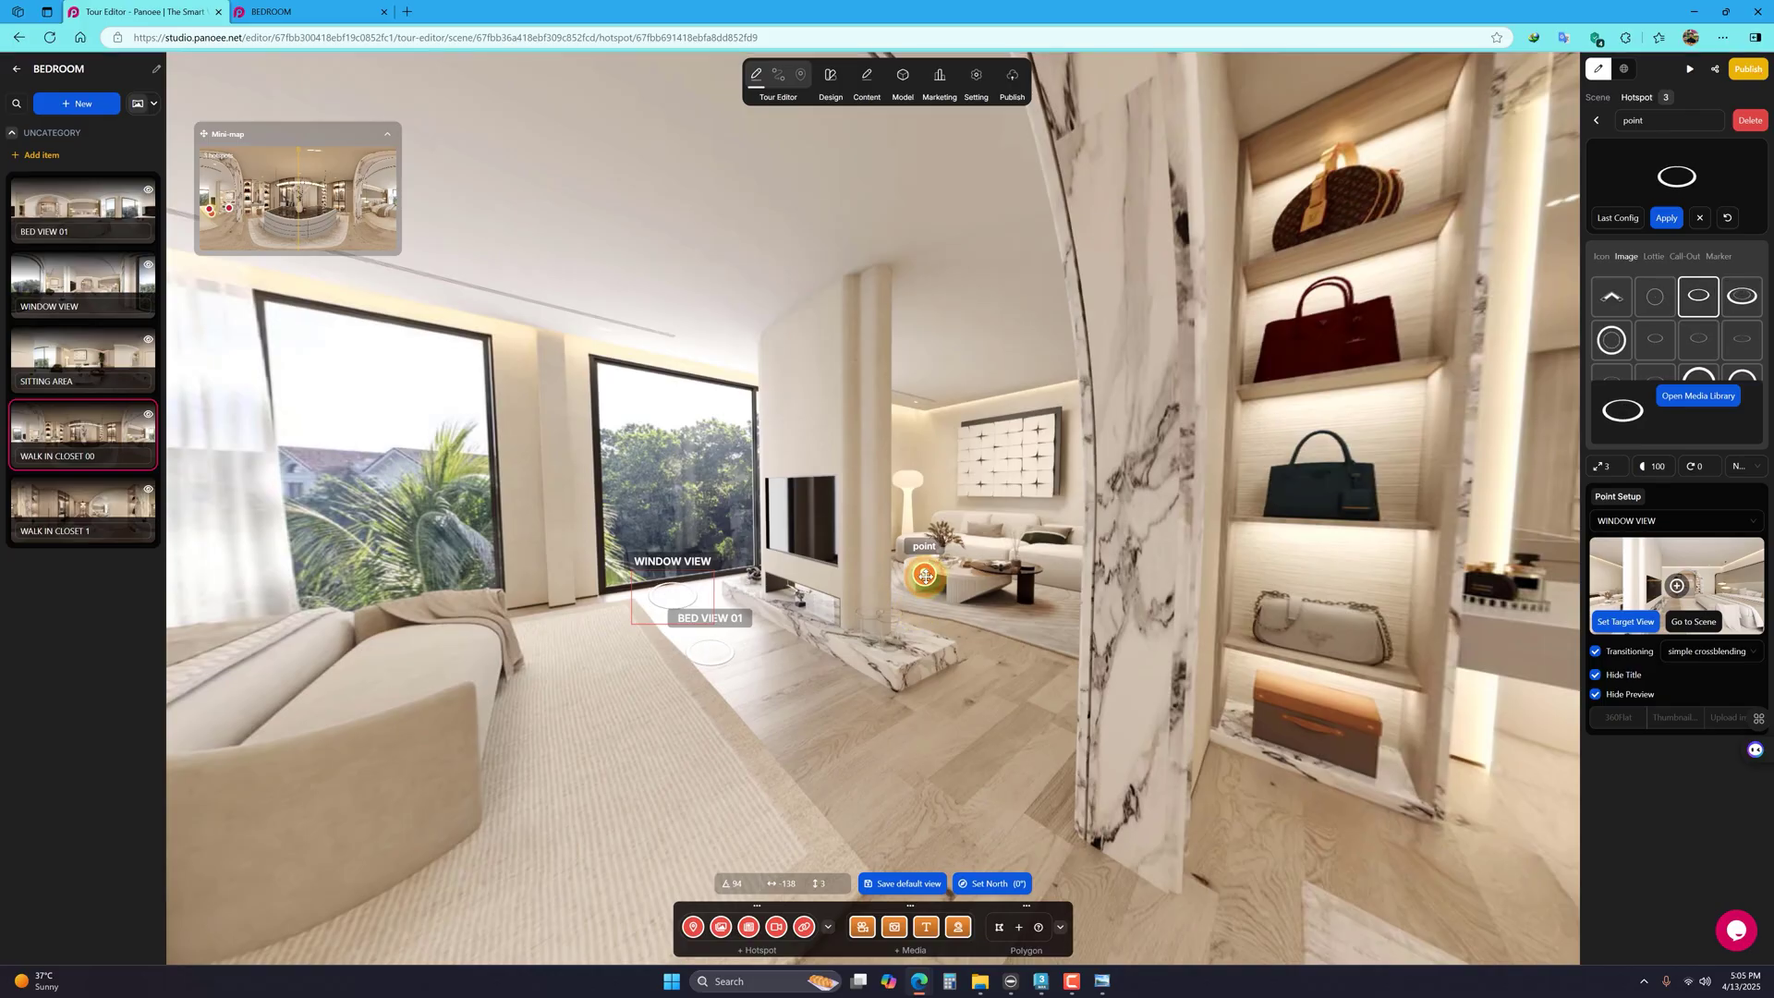
click(917, 610)
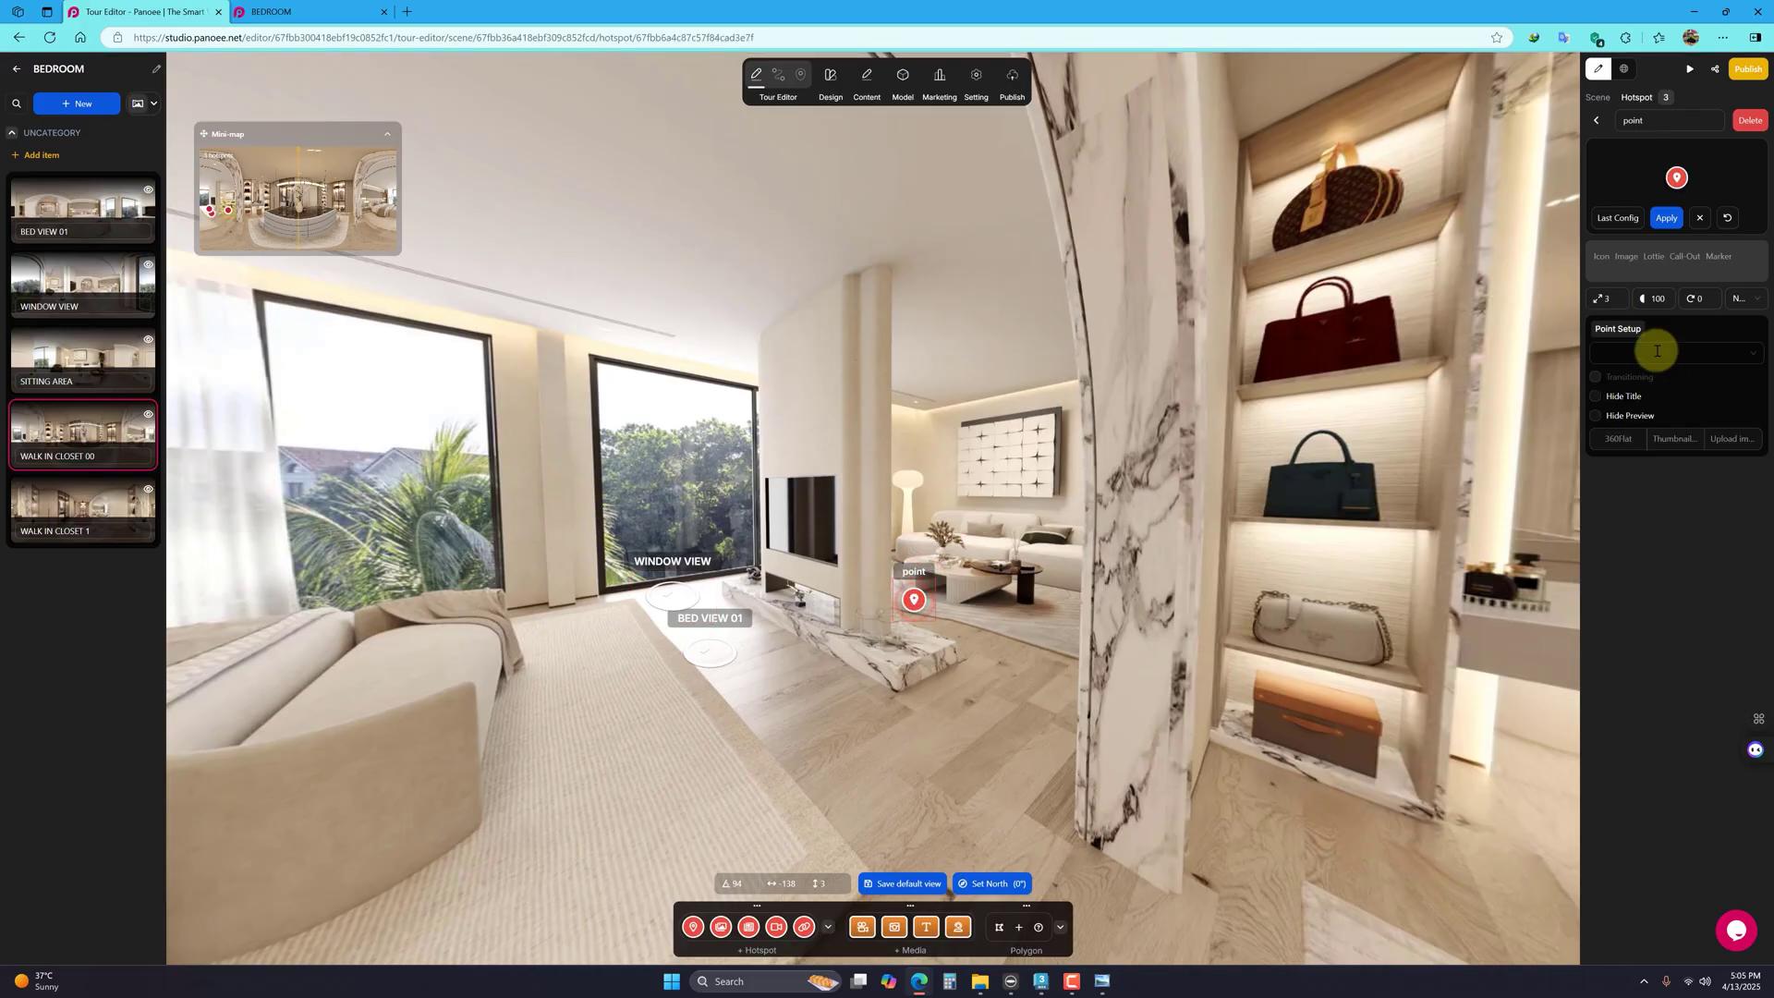
click(1621, 230)
click(1654, 523)
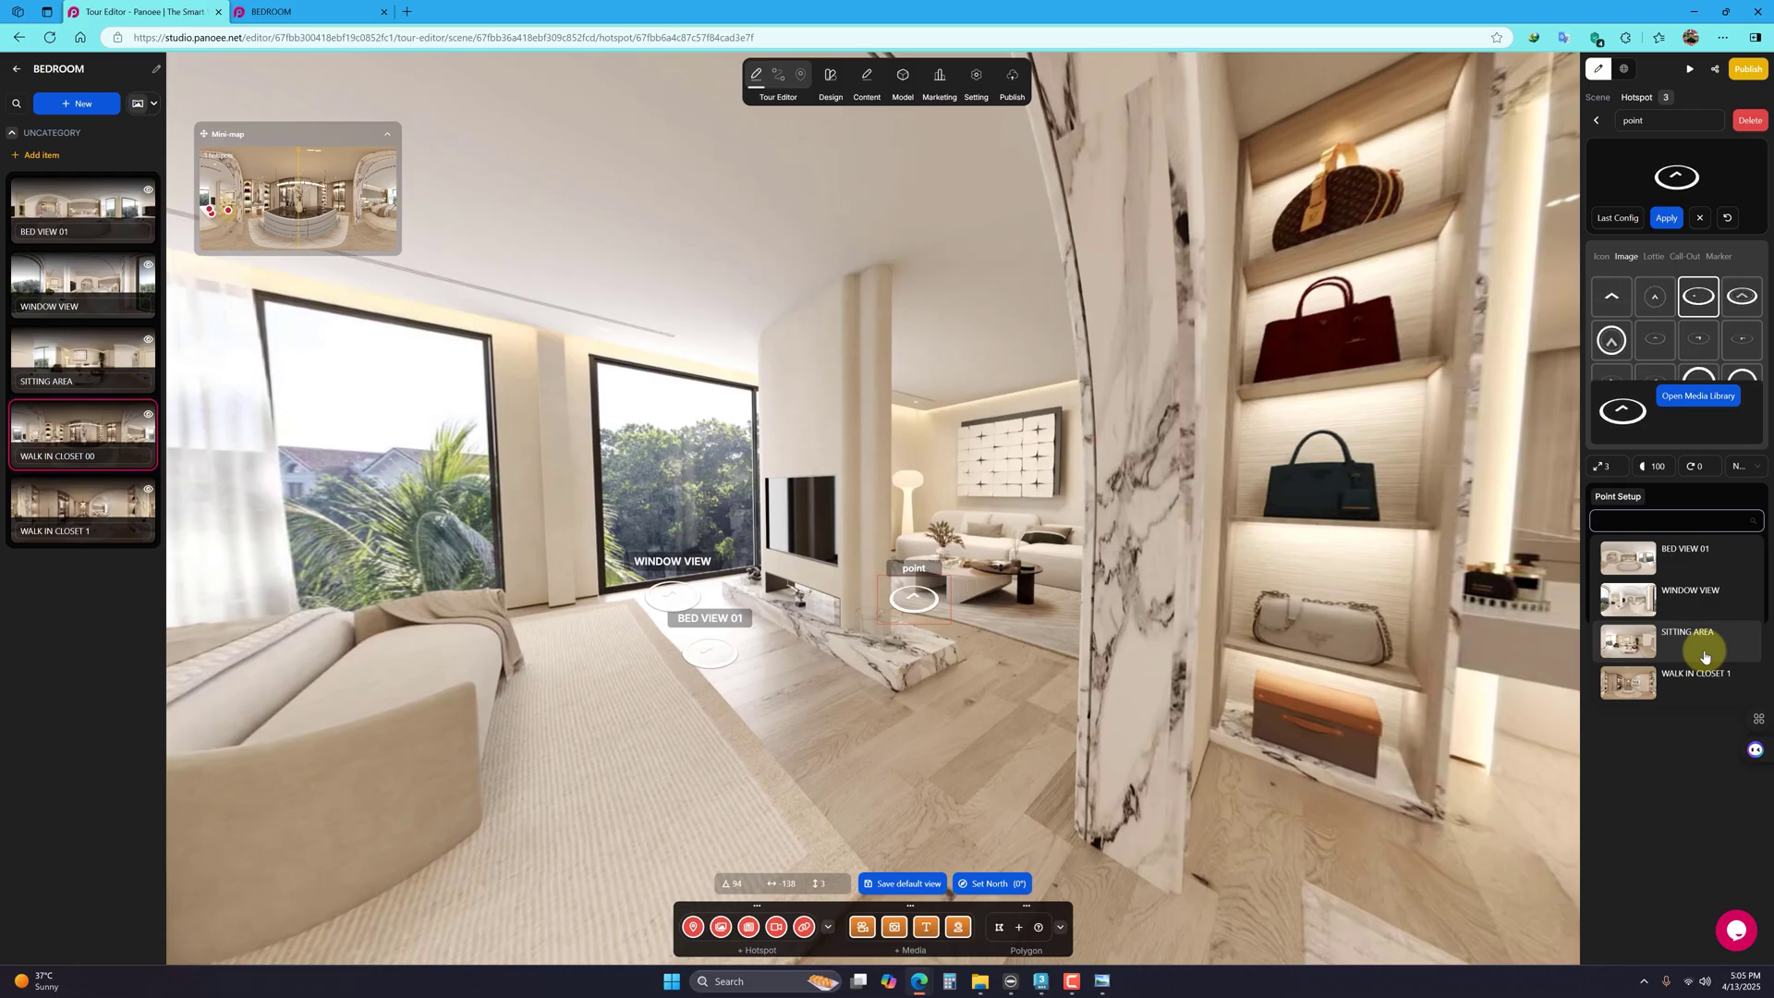
click(1705, 647)
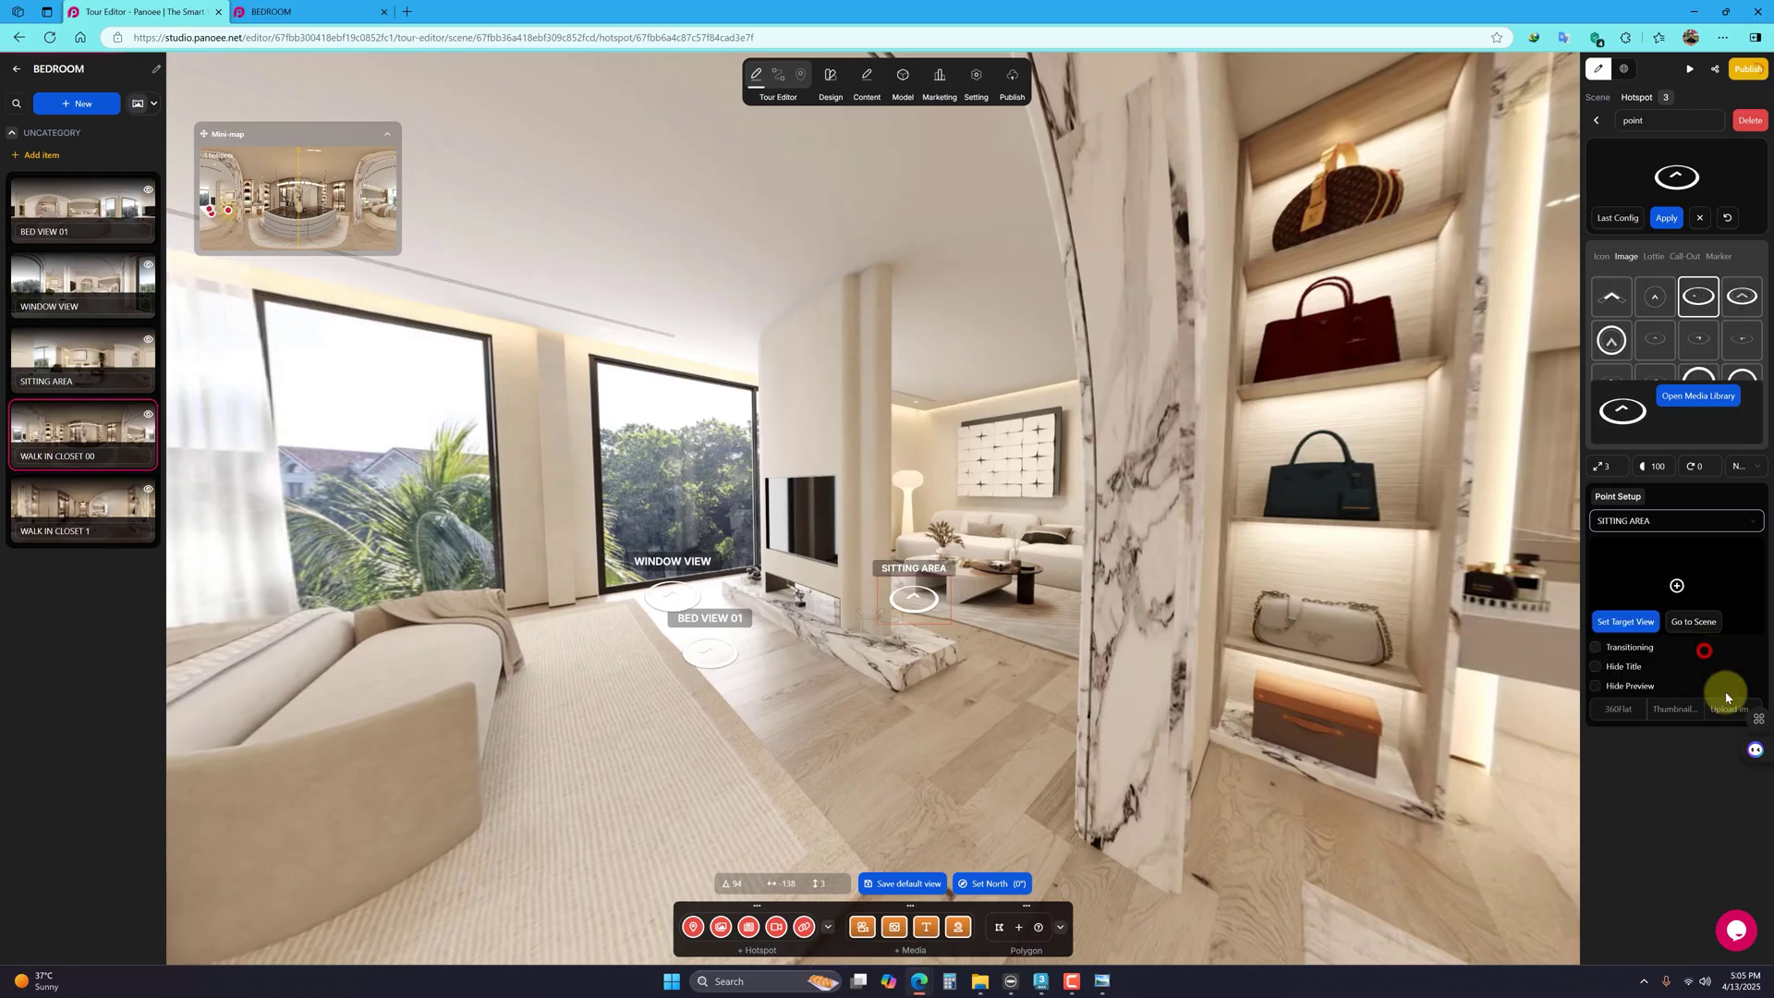
Step: Enable simple crossblending transitioning on the SITTING AREA hotspot and hide its title and preview
click(1597, 651)
click(1597, 694)
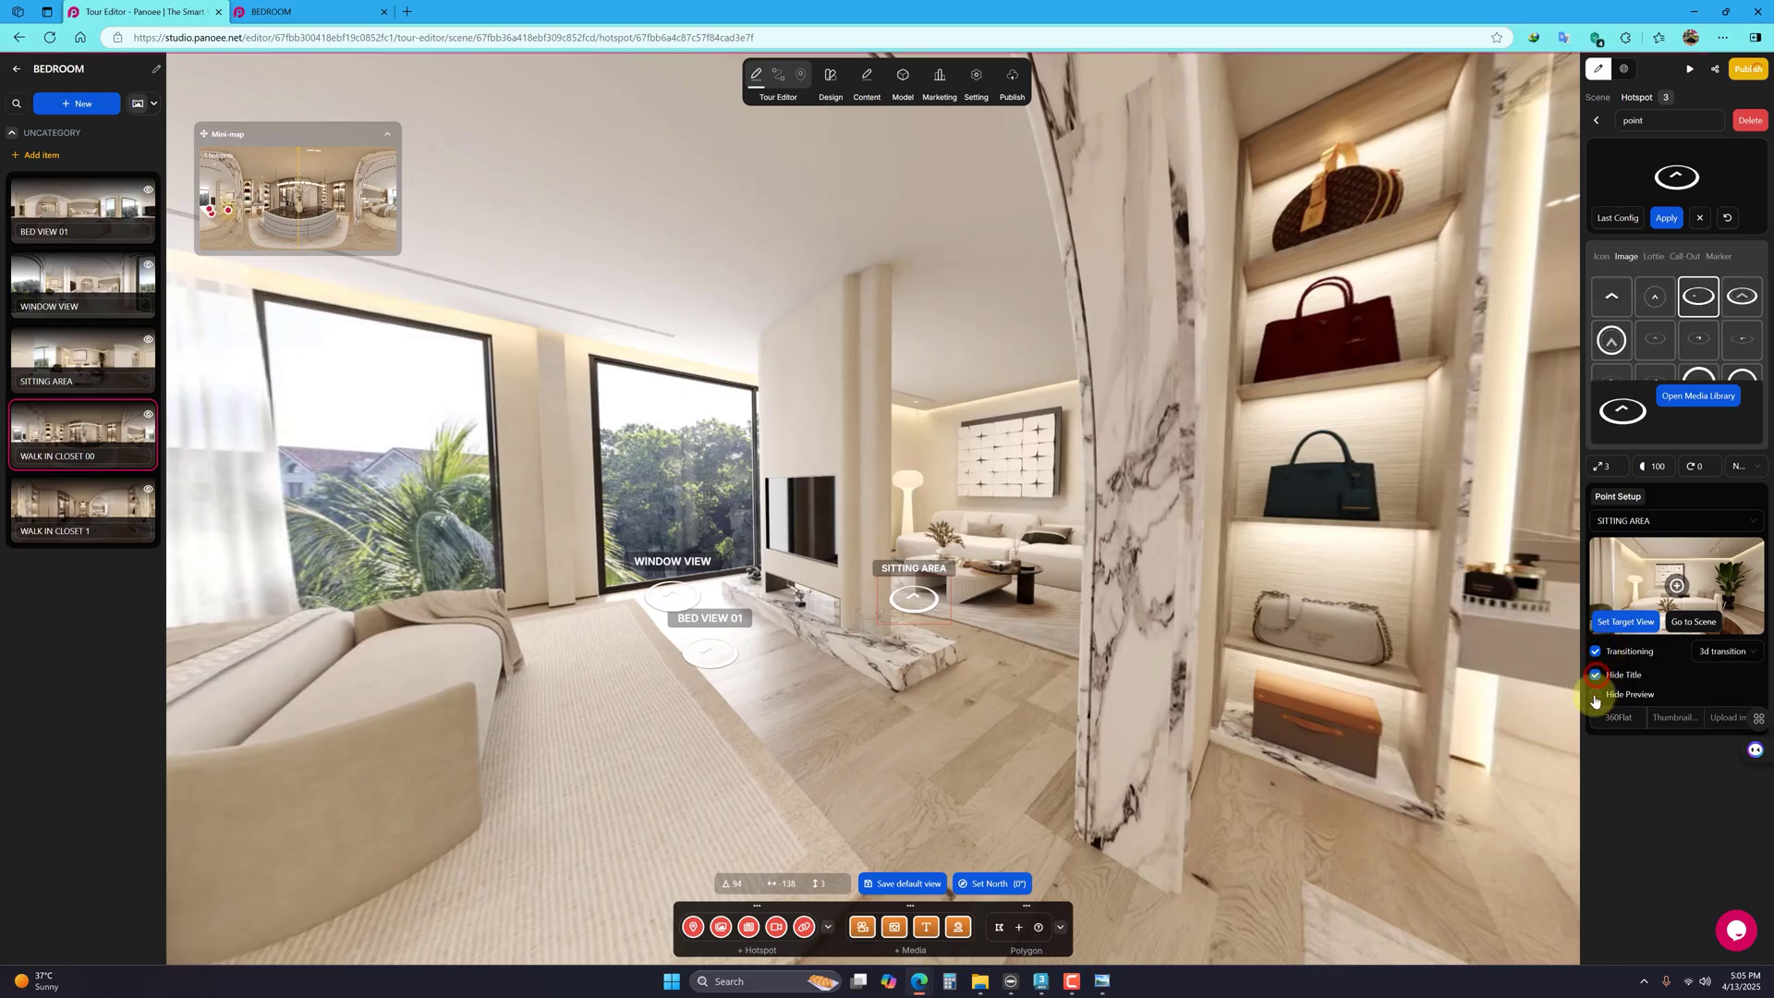
click(1709, 650)
click(1723, 724)
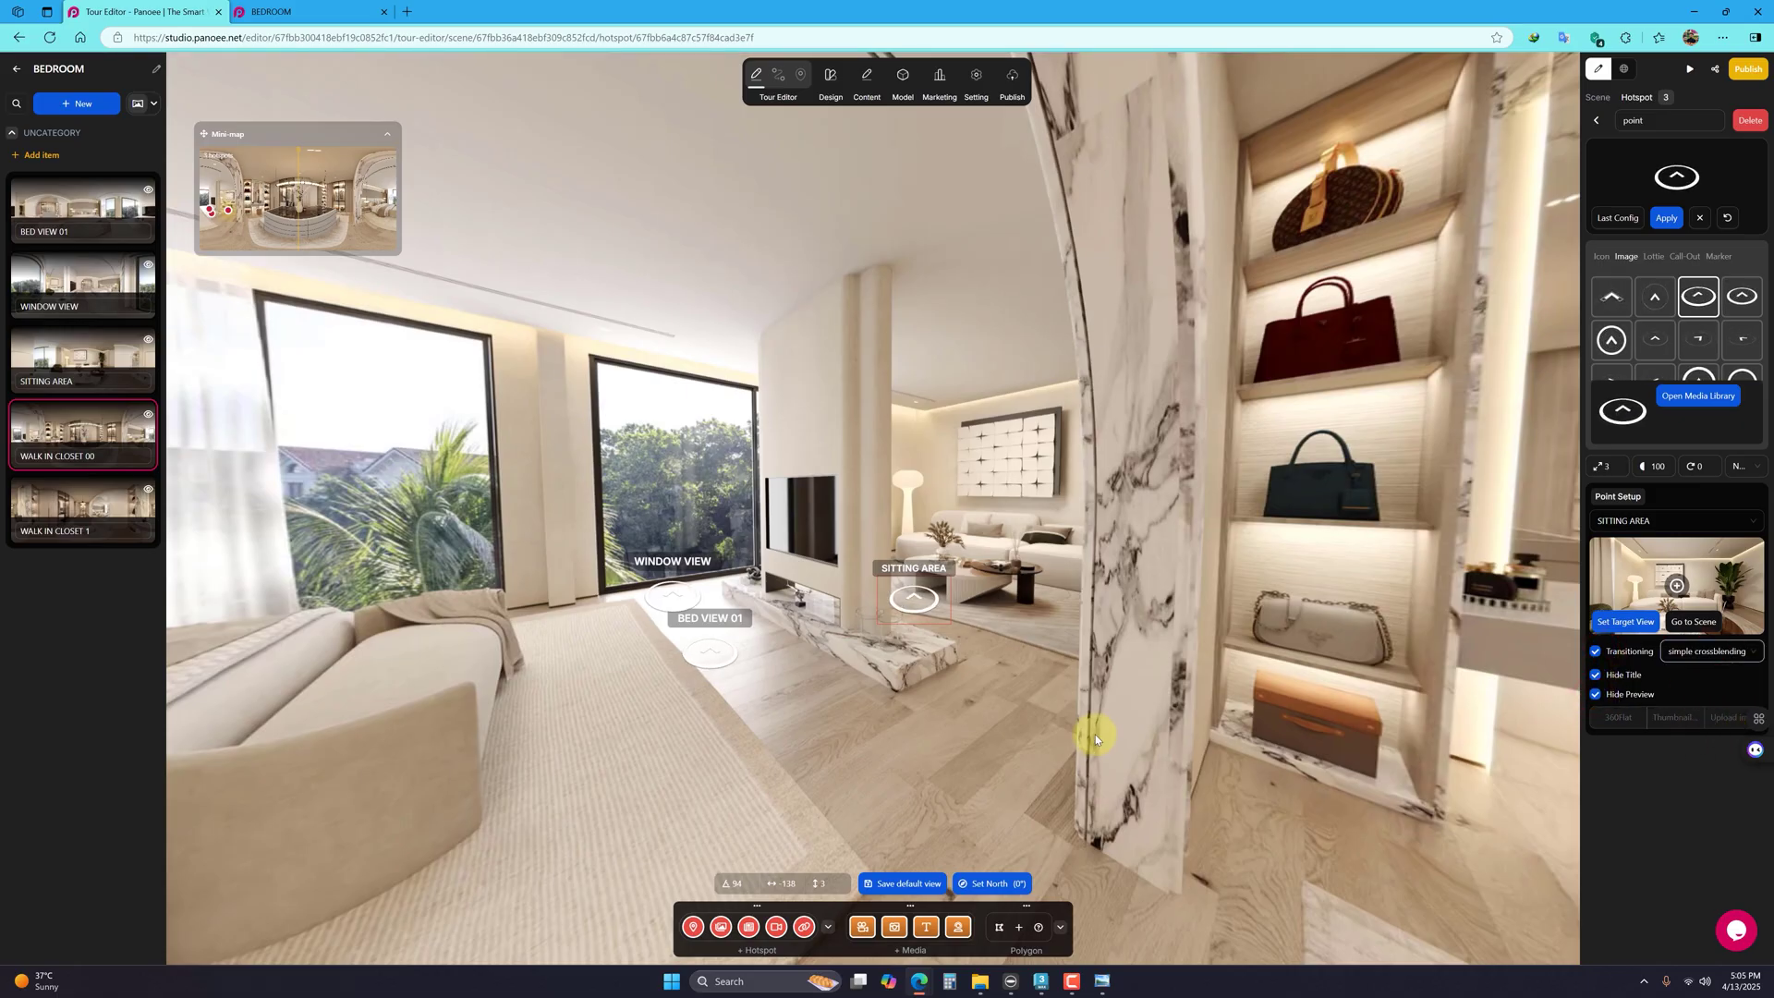
Step: Add a point hotspot on the closet floor in front of the vanity stool with the last configuration, linked to WALK IN CLOSET 1
drag(1091, 734, 673, 684)
click(692, 927)
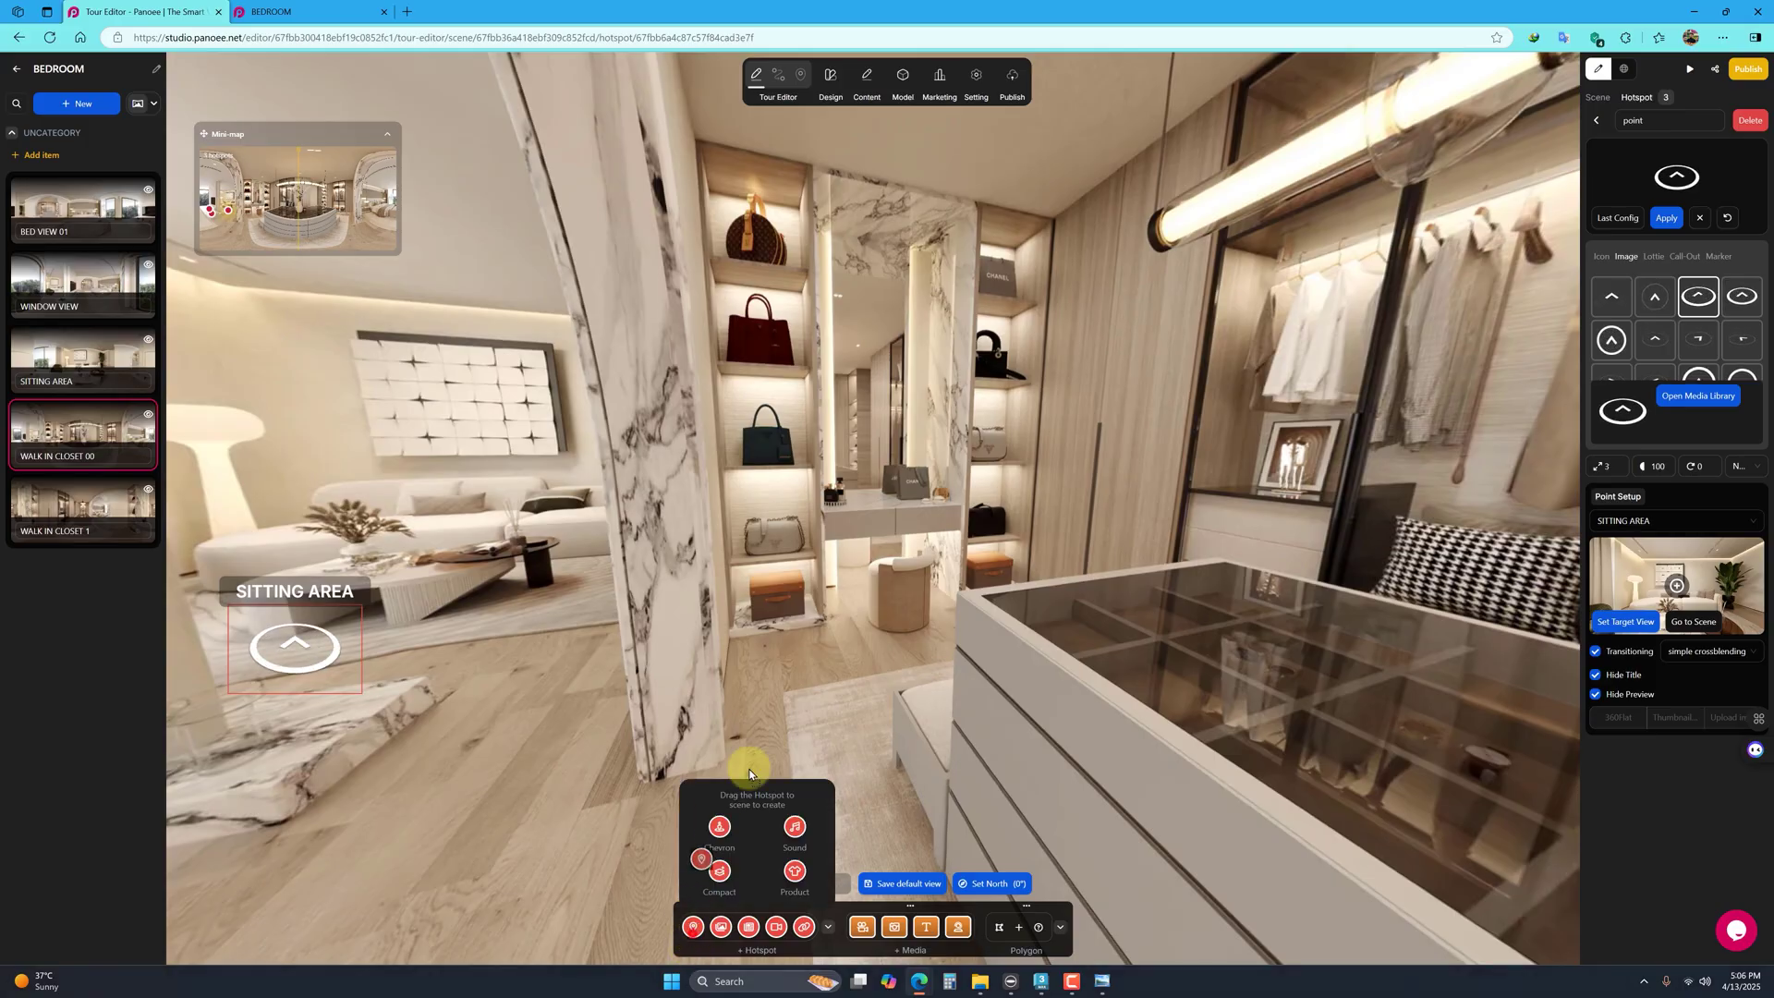
click(741, 767)
click(894, 651)
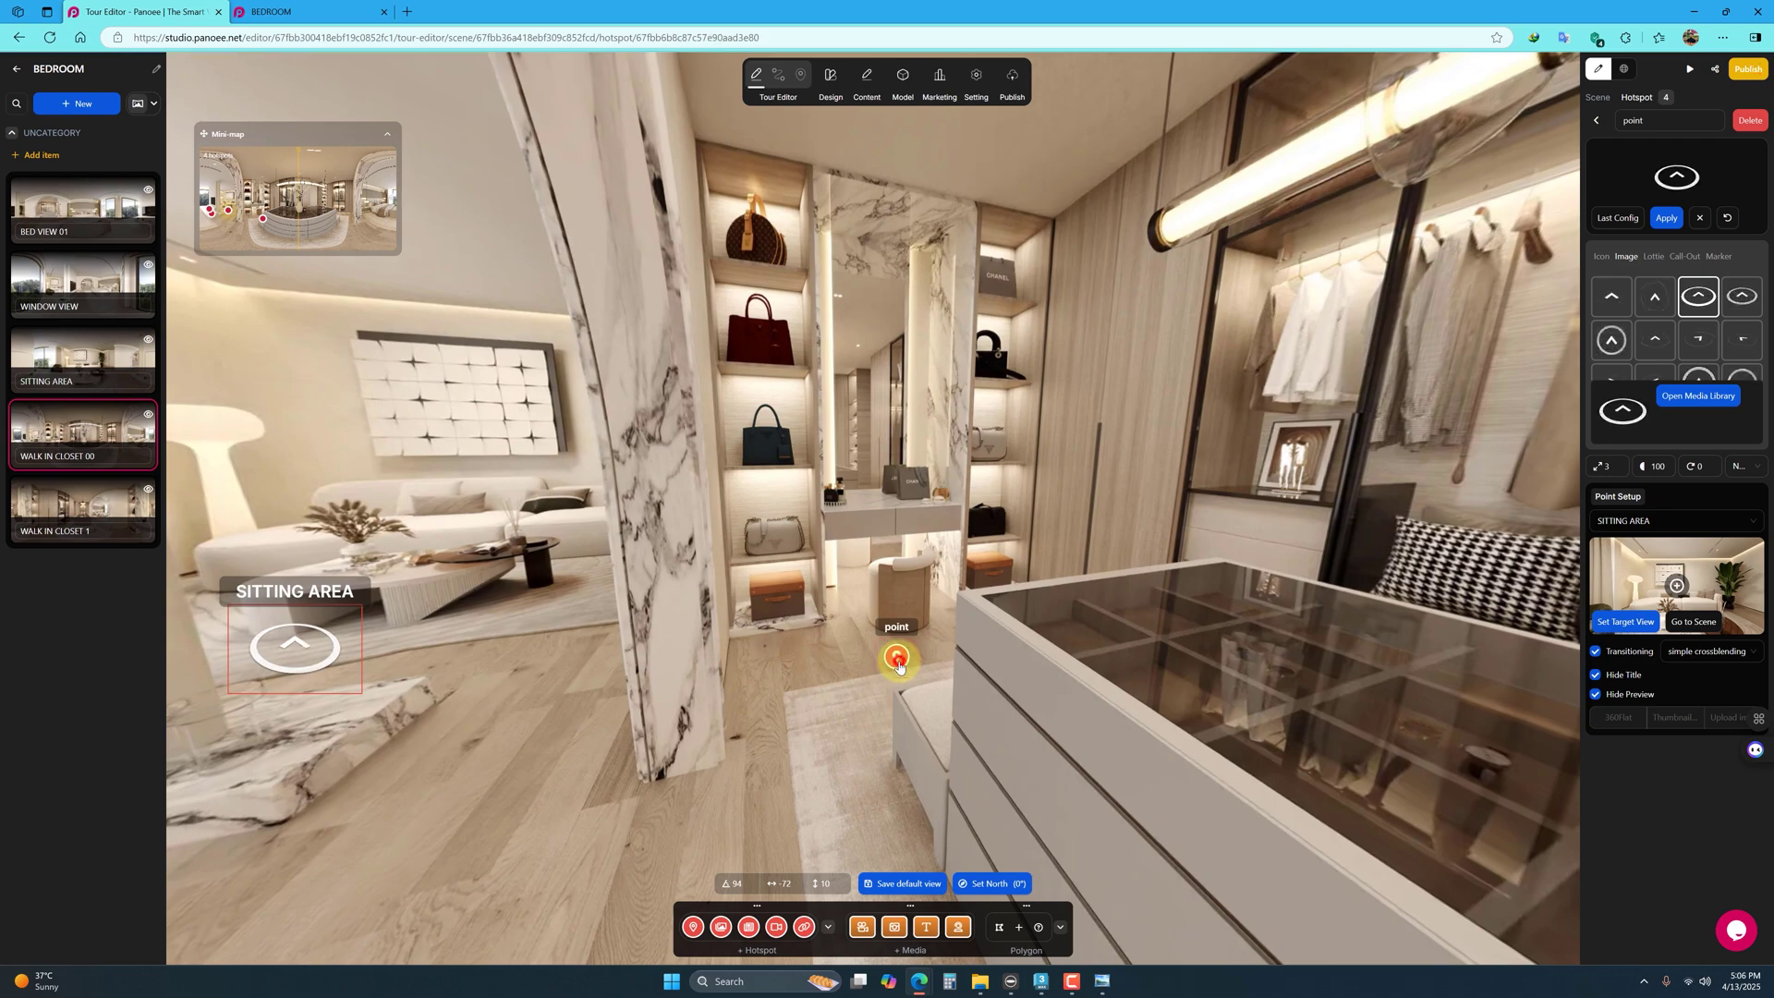
click(1624, 222)
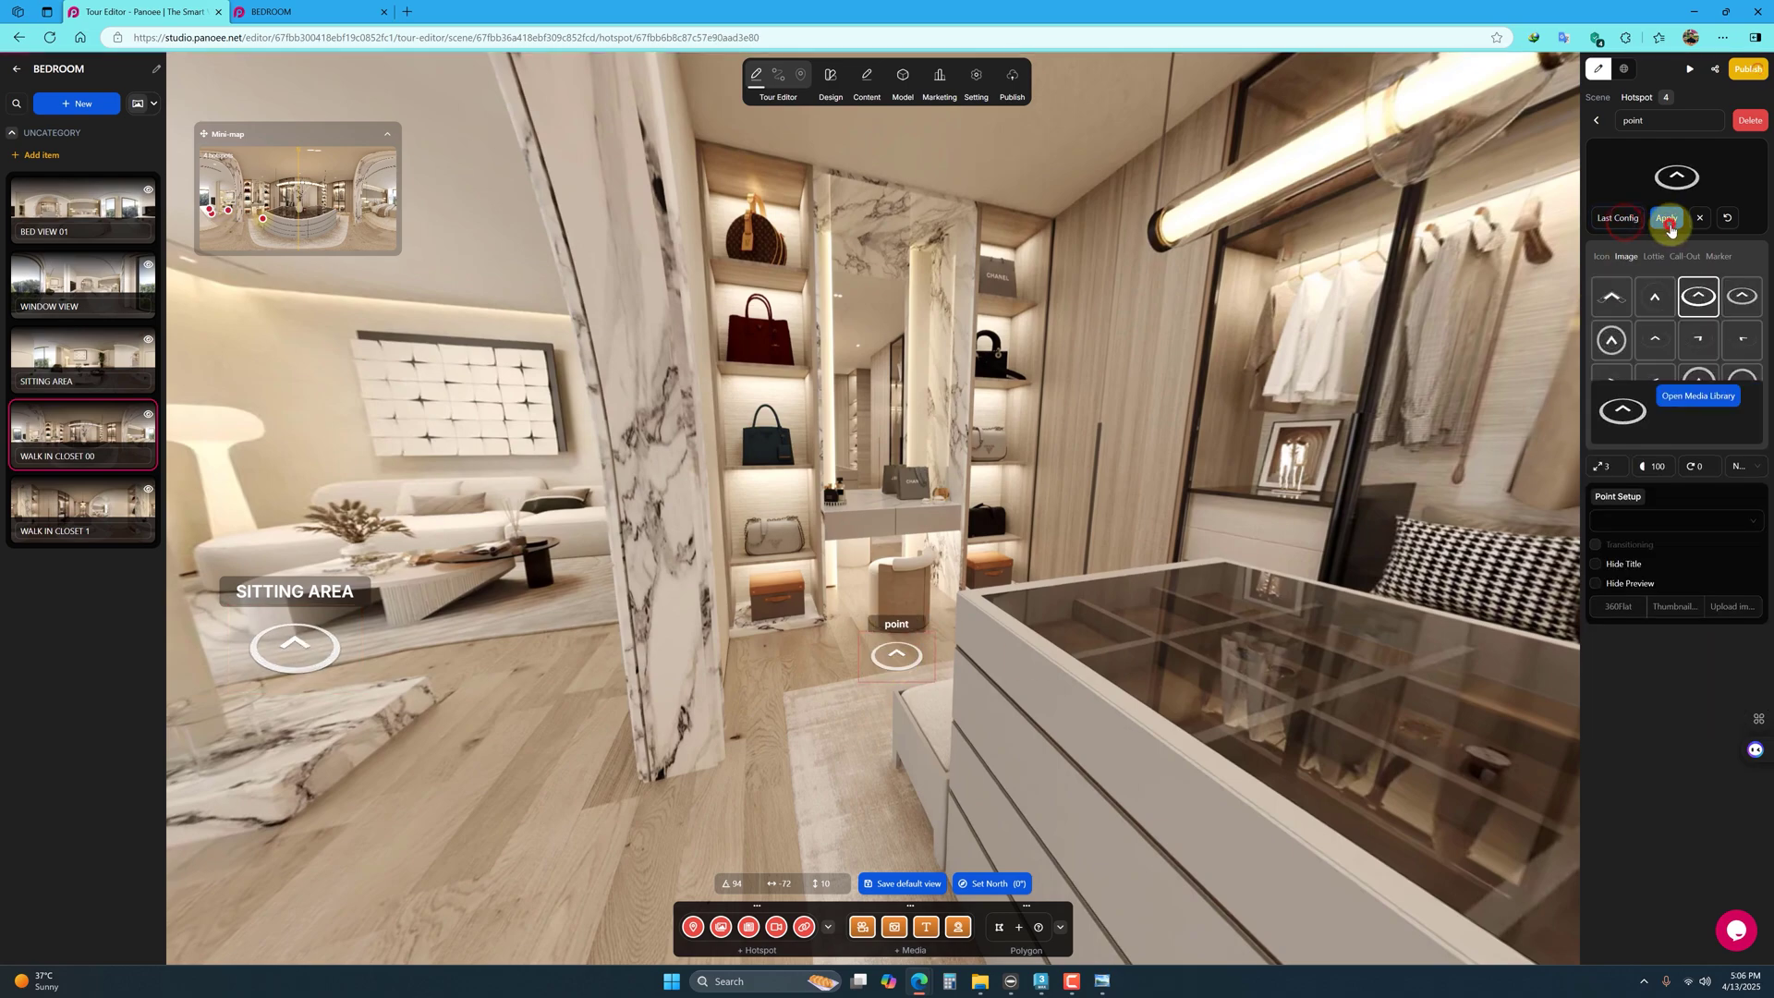
click(1656, 523)
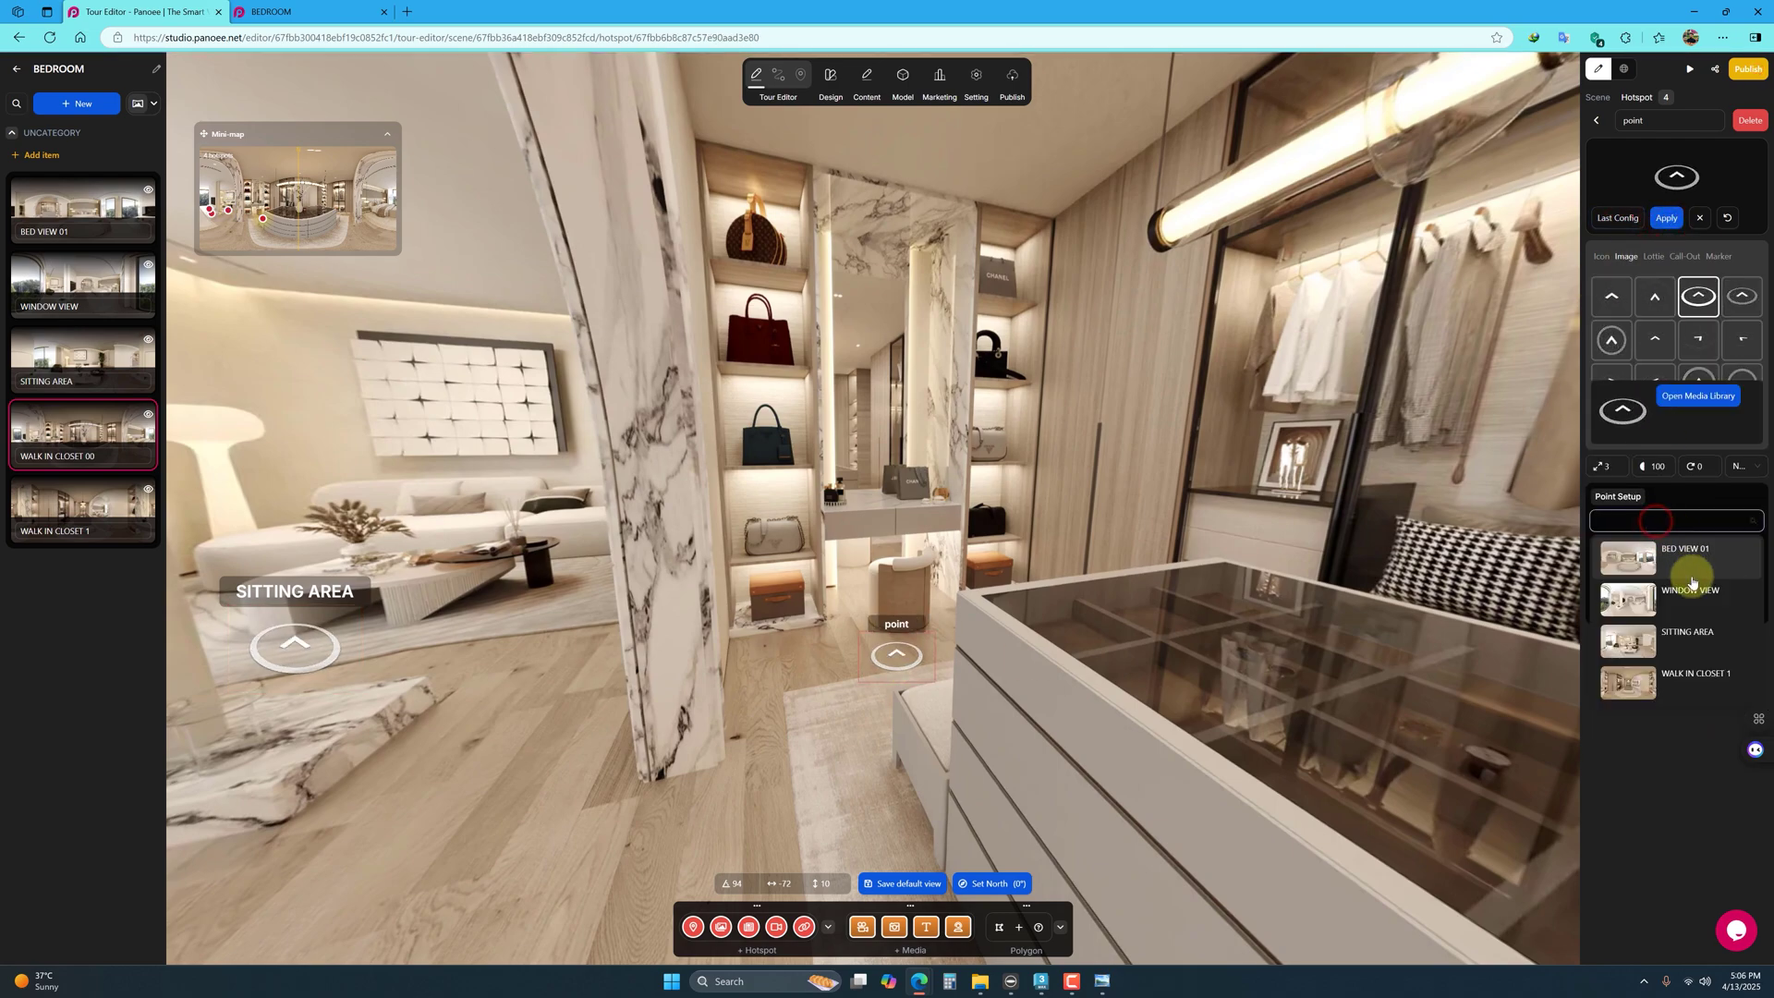
click(1691, 692)
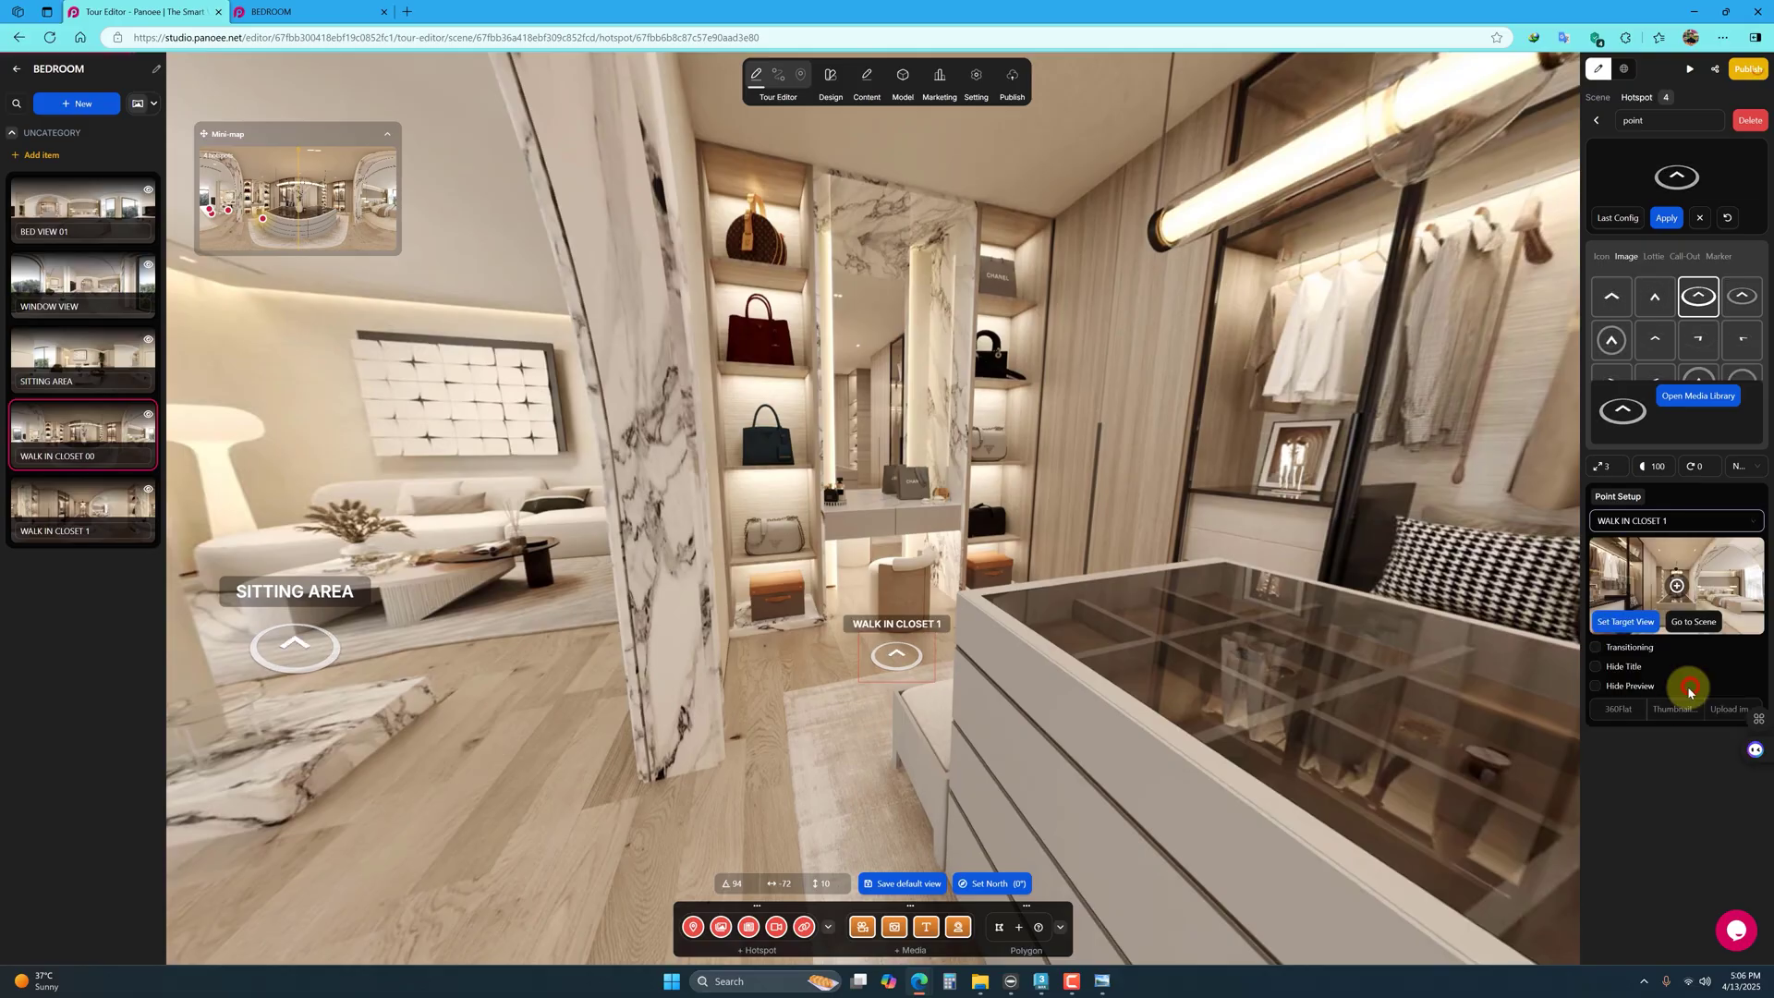
Step: Enable transitioning with simple crossblending on the WALK IN CLOSET 1 hotspot and hide its title and preview
click(1598, 649)
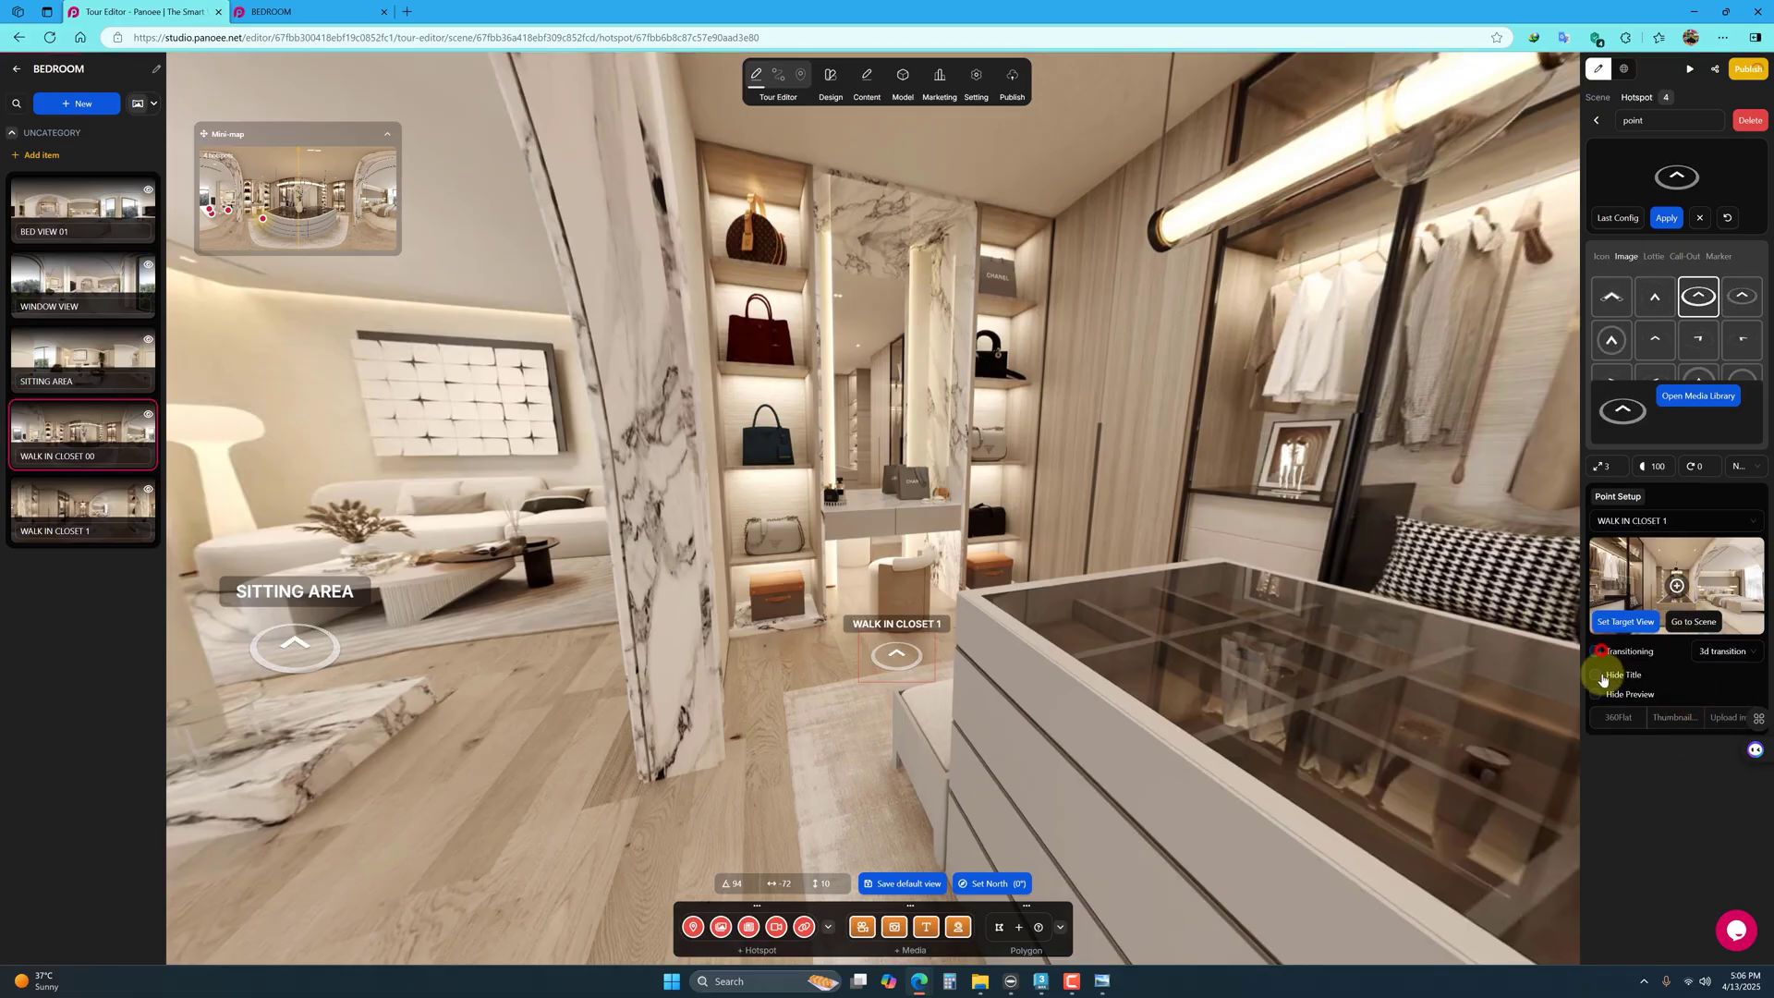
click(1598, 673)
click(1598, 694)
click(1719, 651)
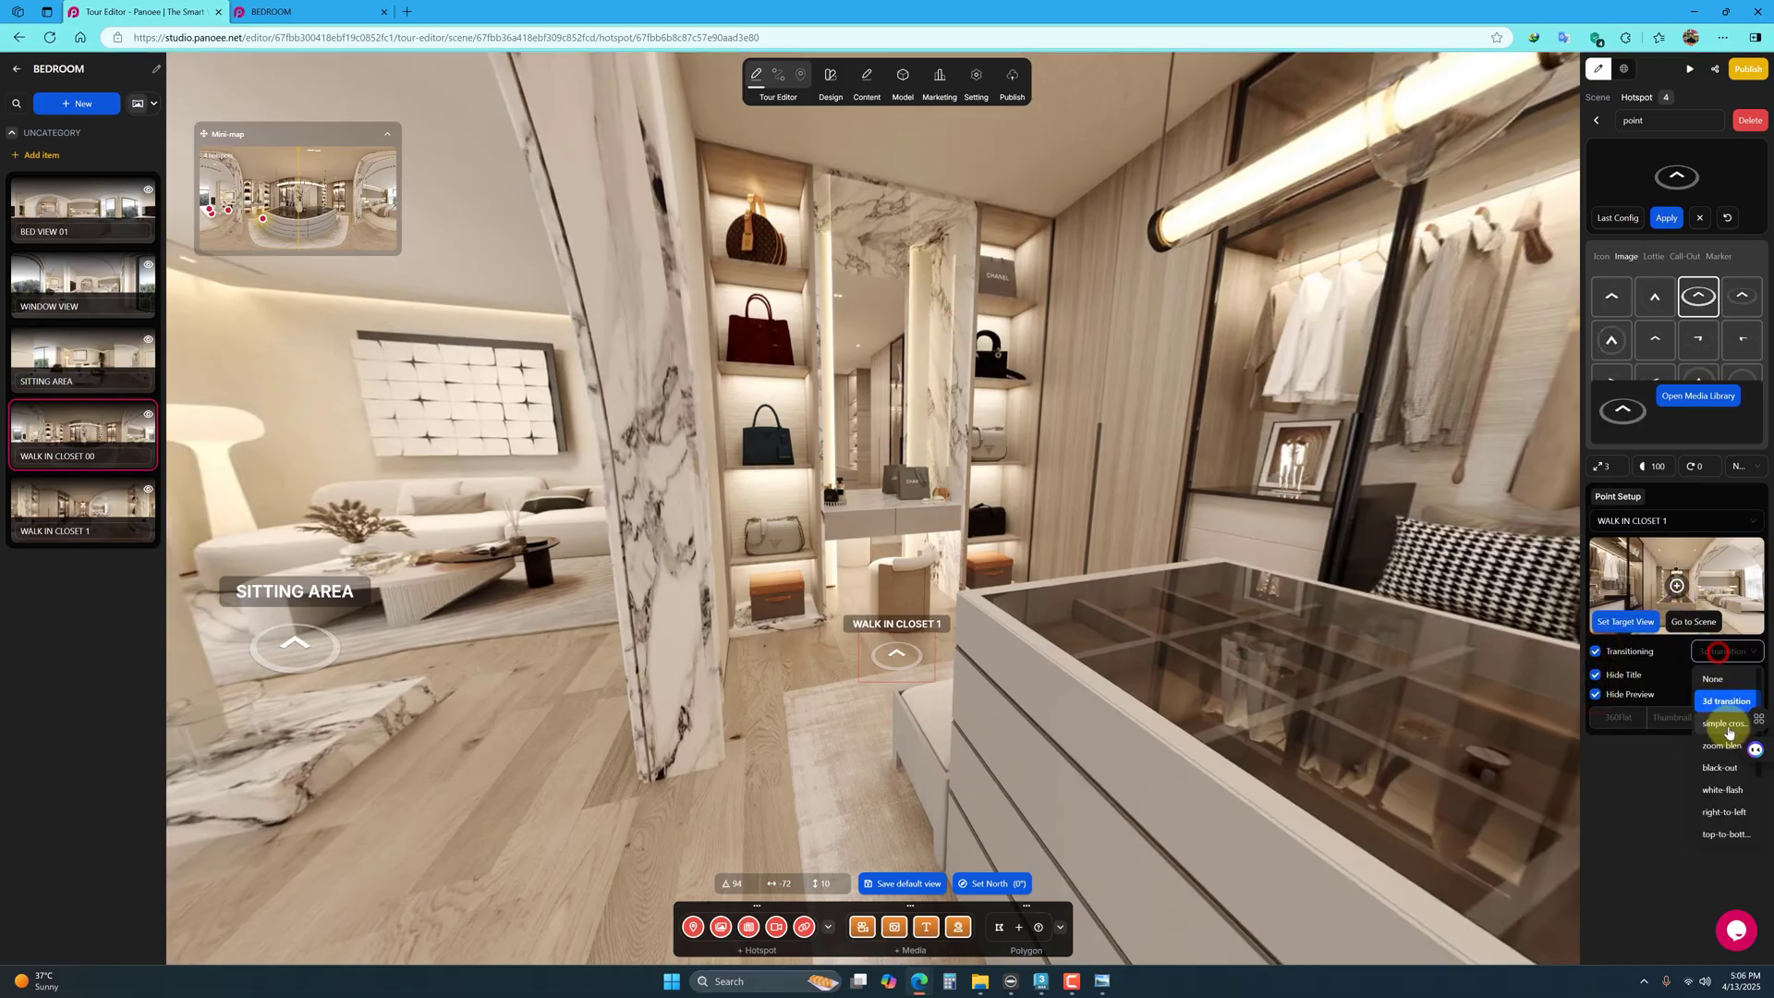
click(1721, 726)
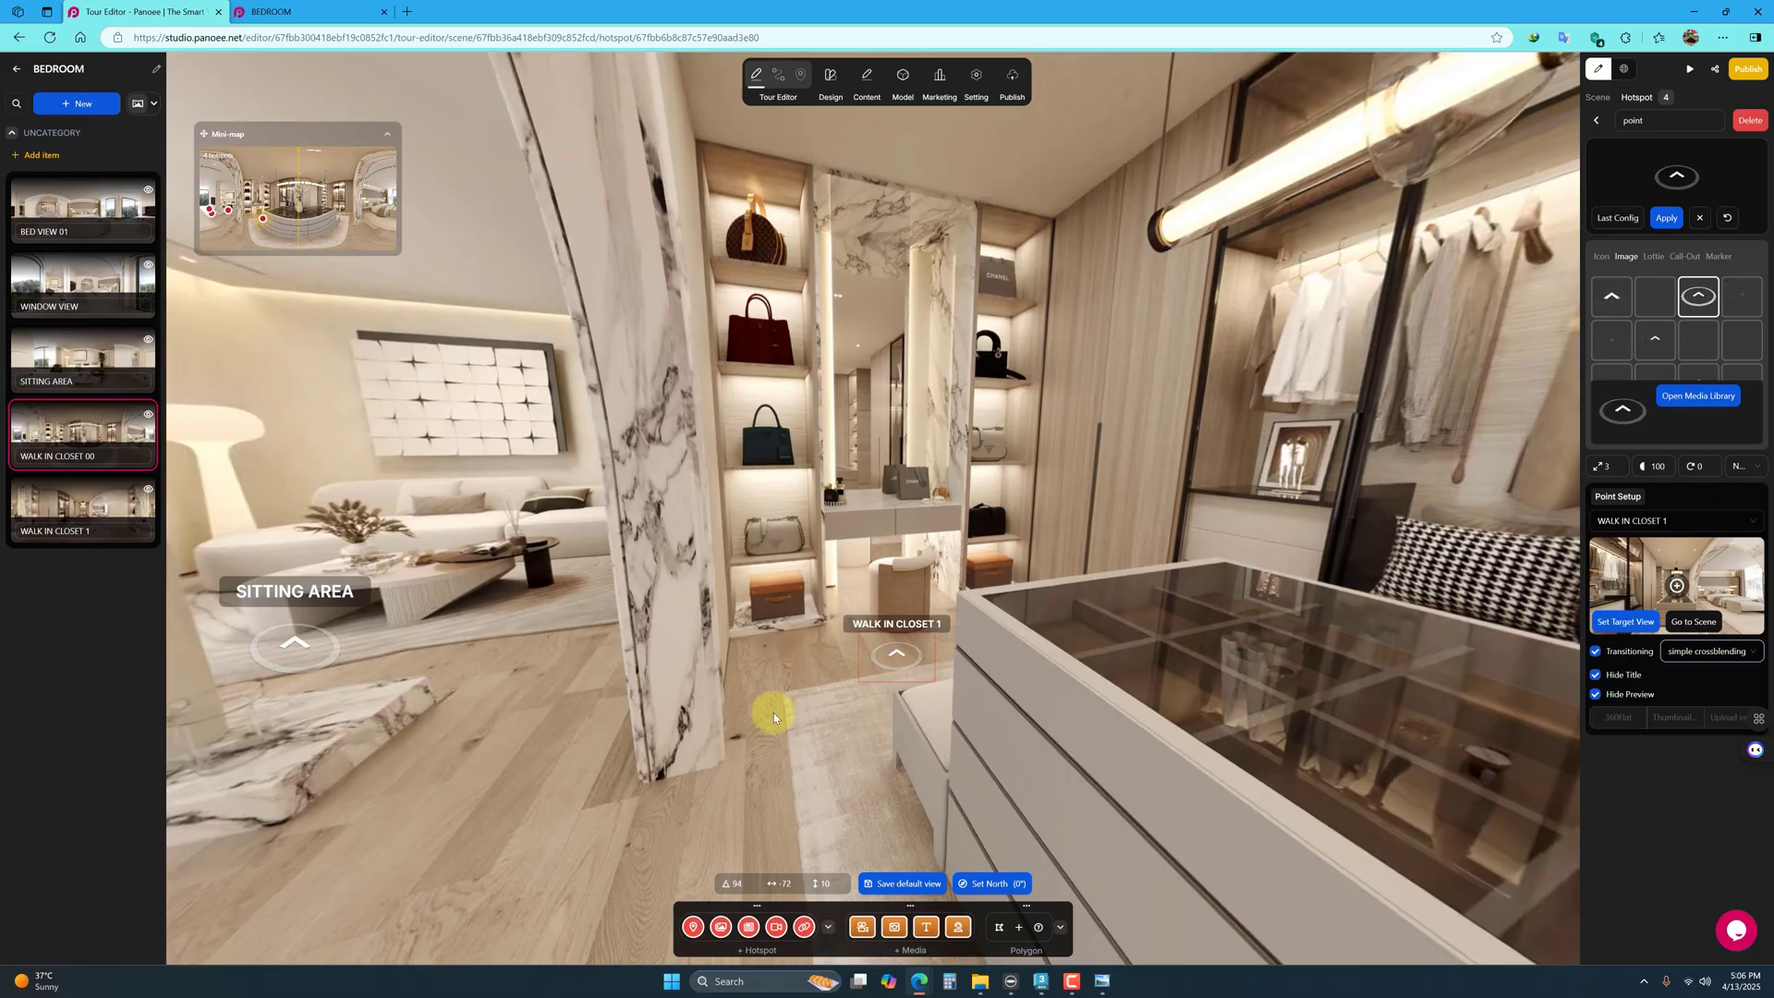
drag(775, 717, 255, 513)
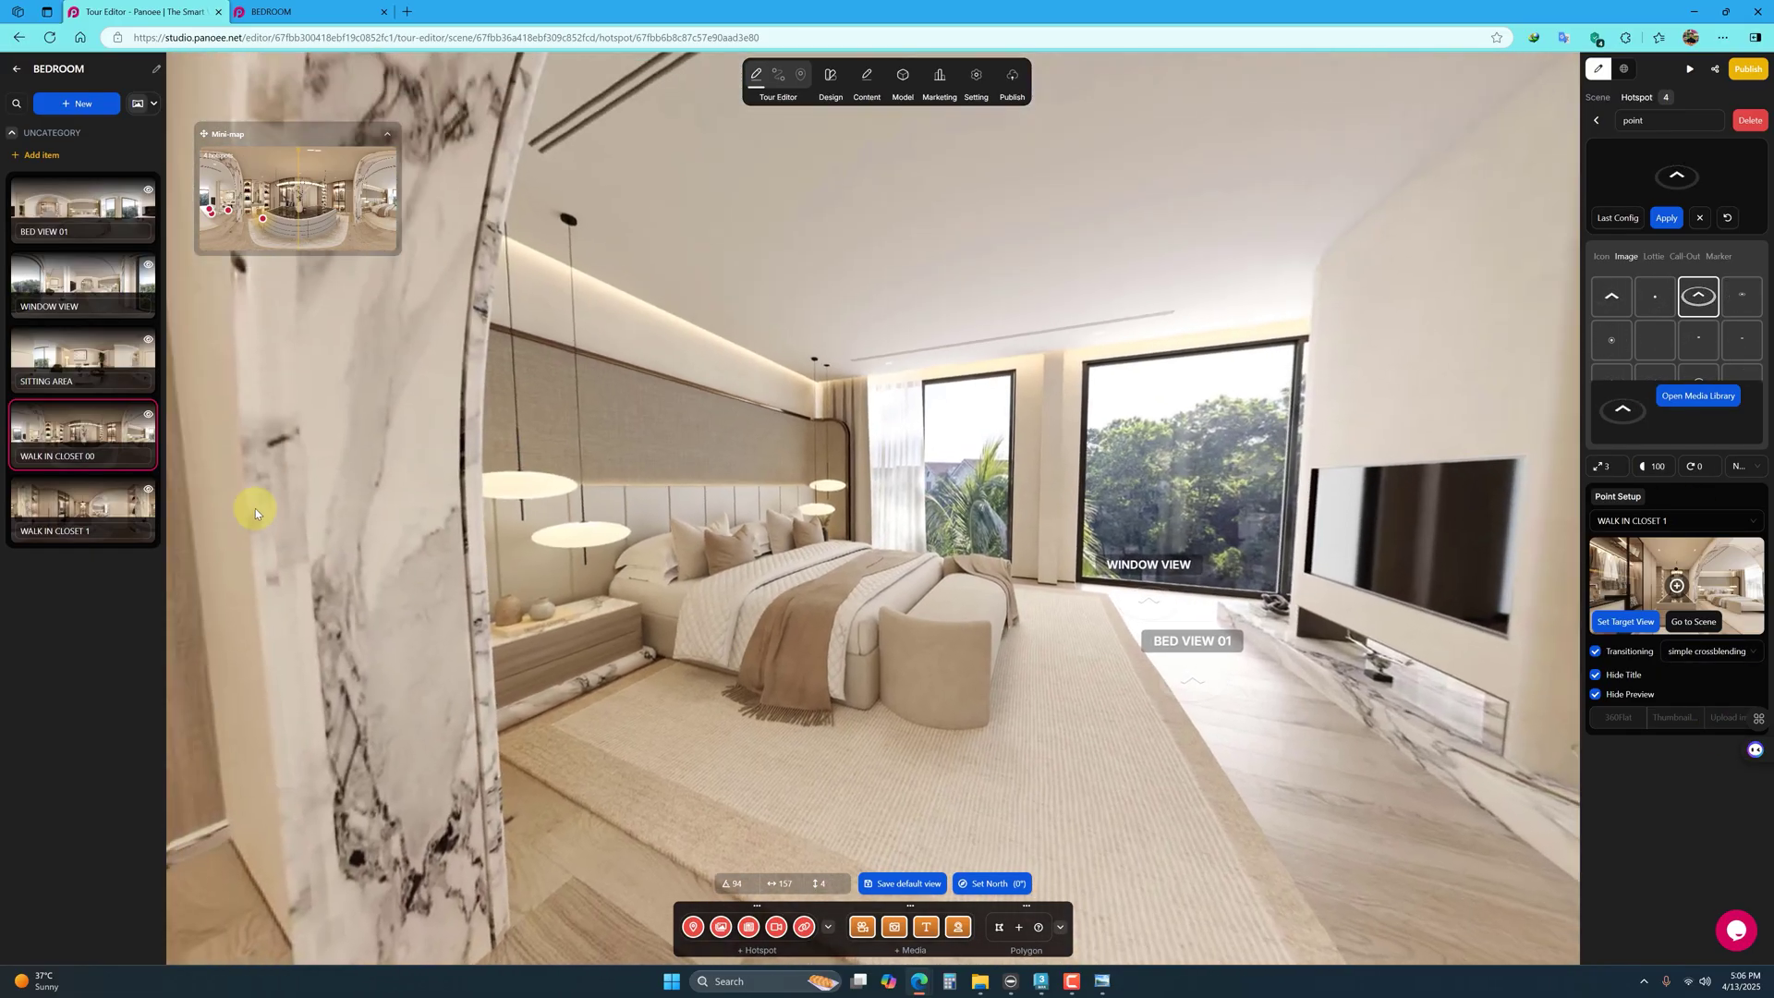
Step: In the WALK IN CLOSET 1 scene, add a point hotspot on the floor at the marble archway with the last configuration, linked to WALK IN CLOSET 00
click(69, 504)
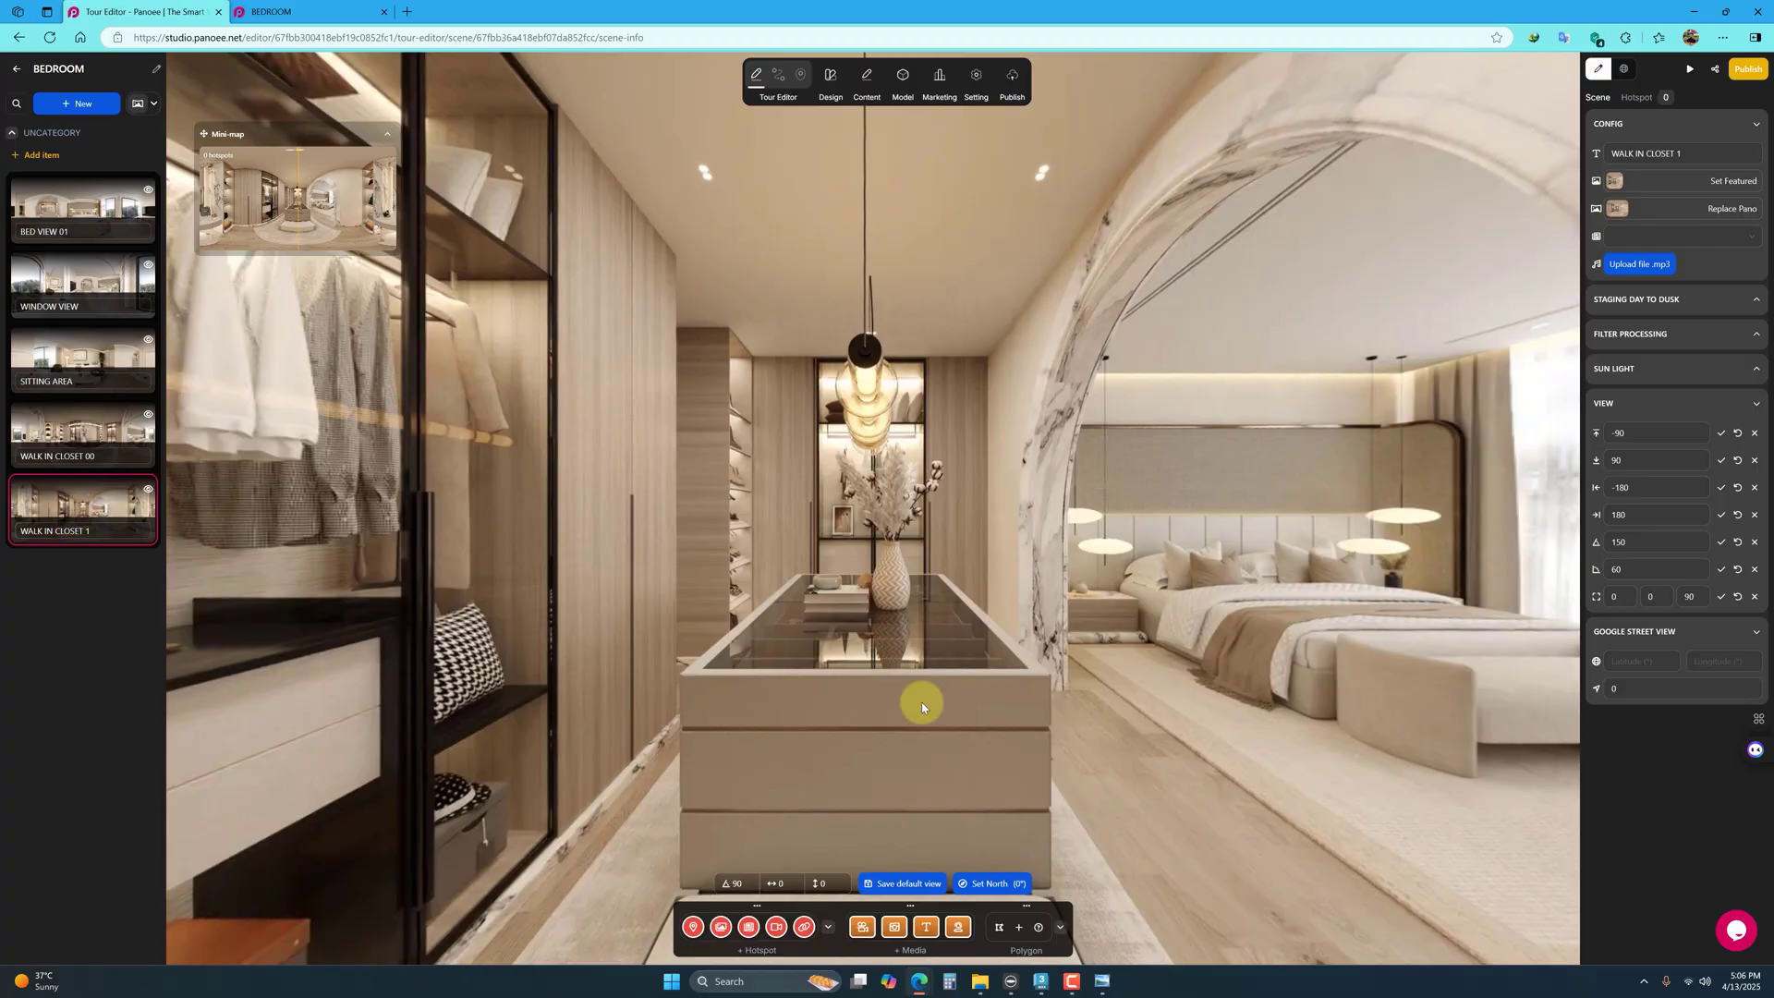
drag(921, 708, 689, 957)
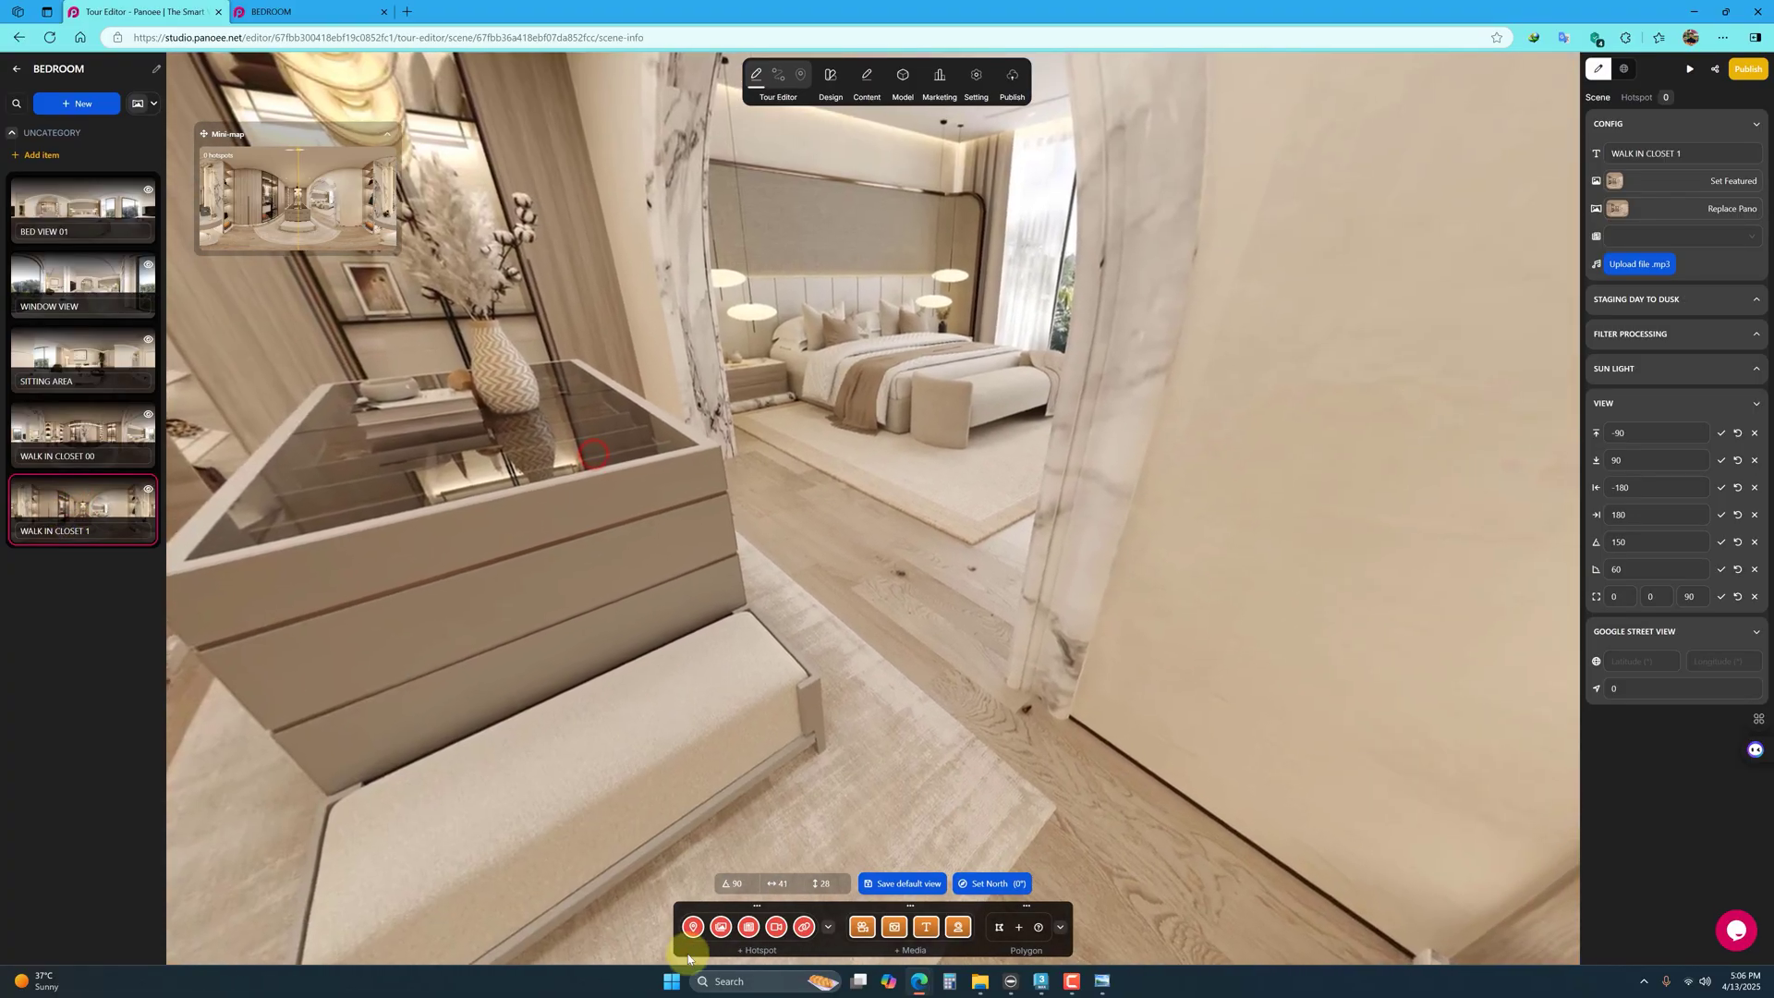
click(693, 926)
drag(719, 826, 742, 822)
drag(847, 543, 835, 525)
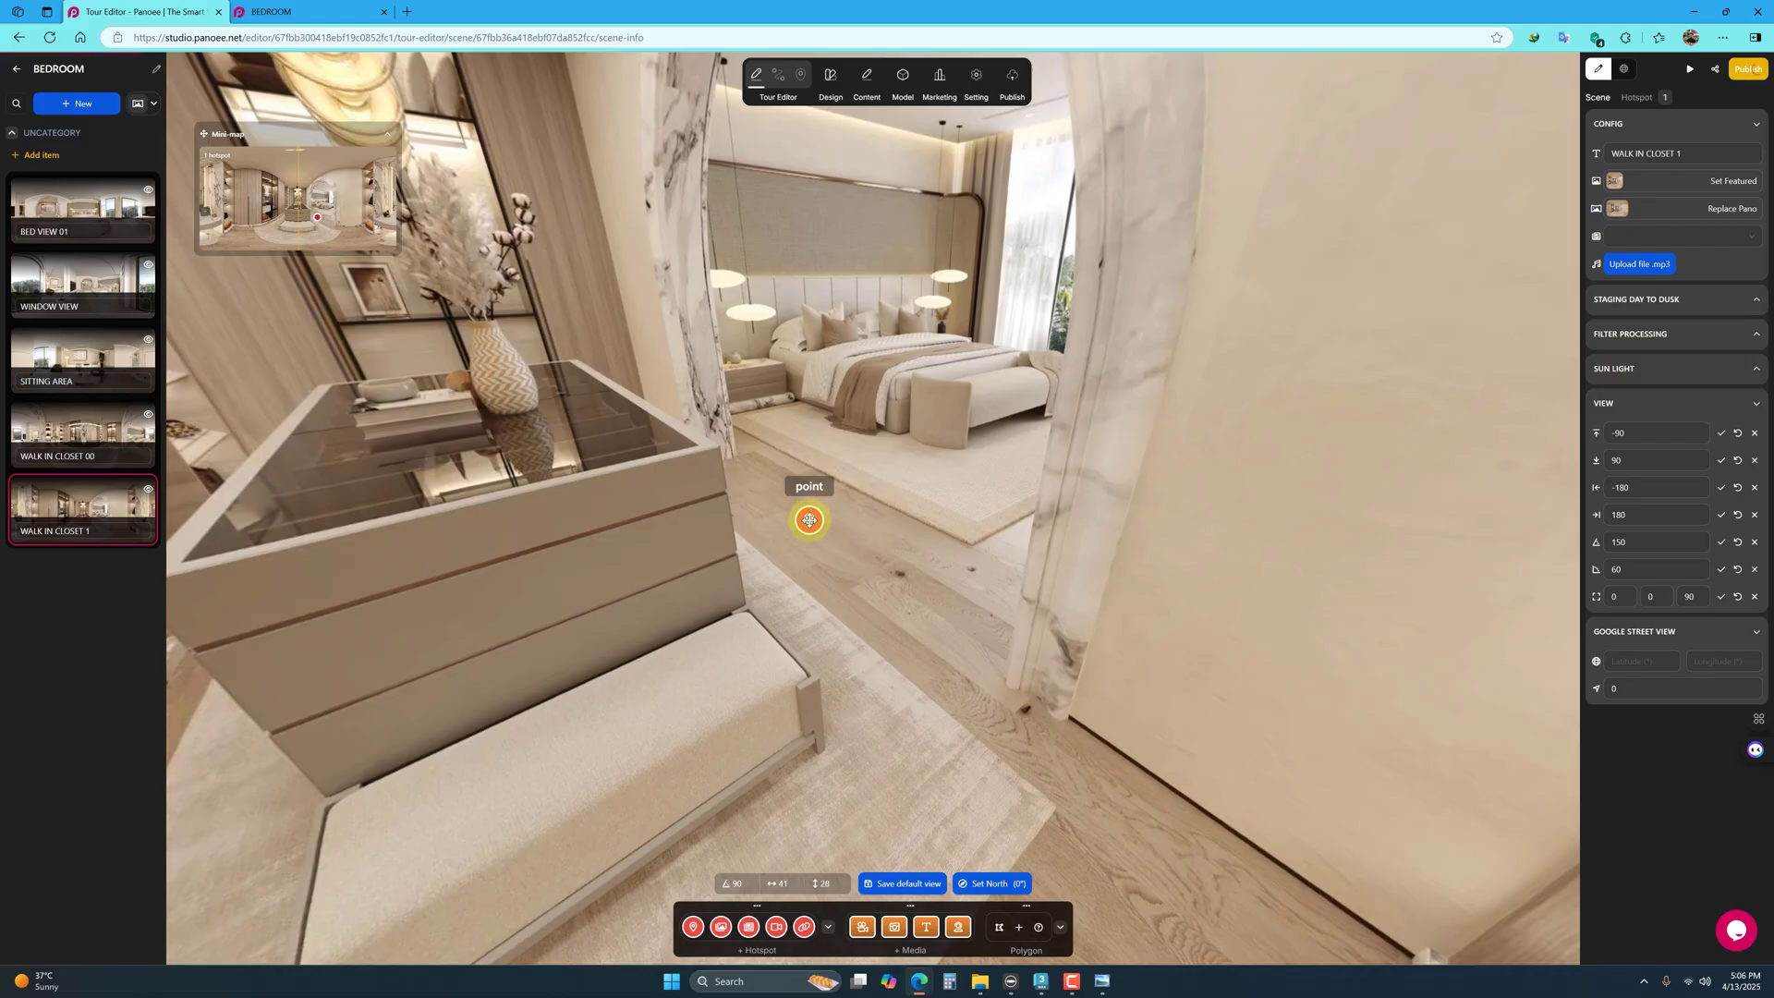
click(811, 522)
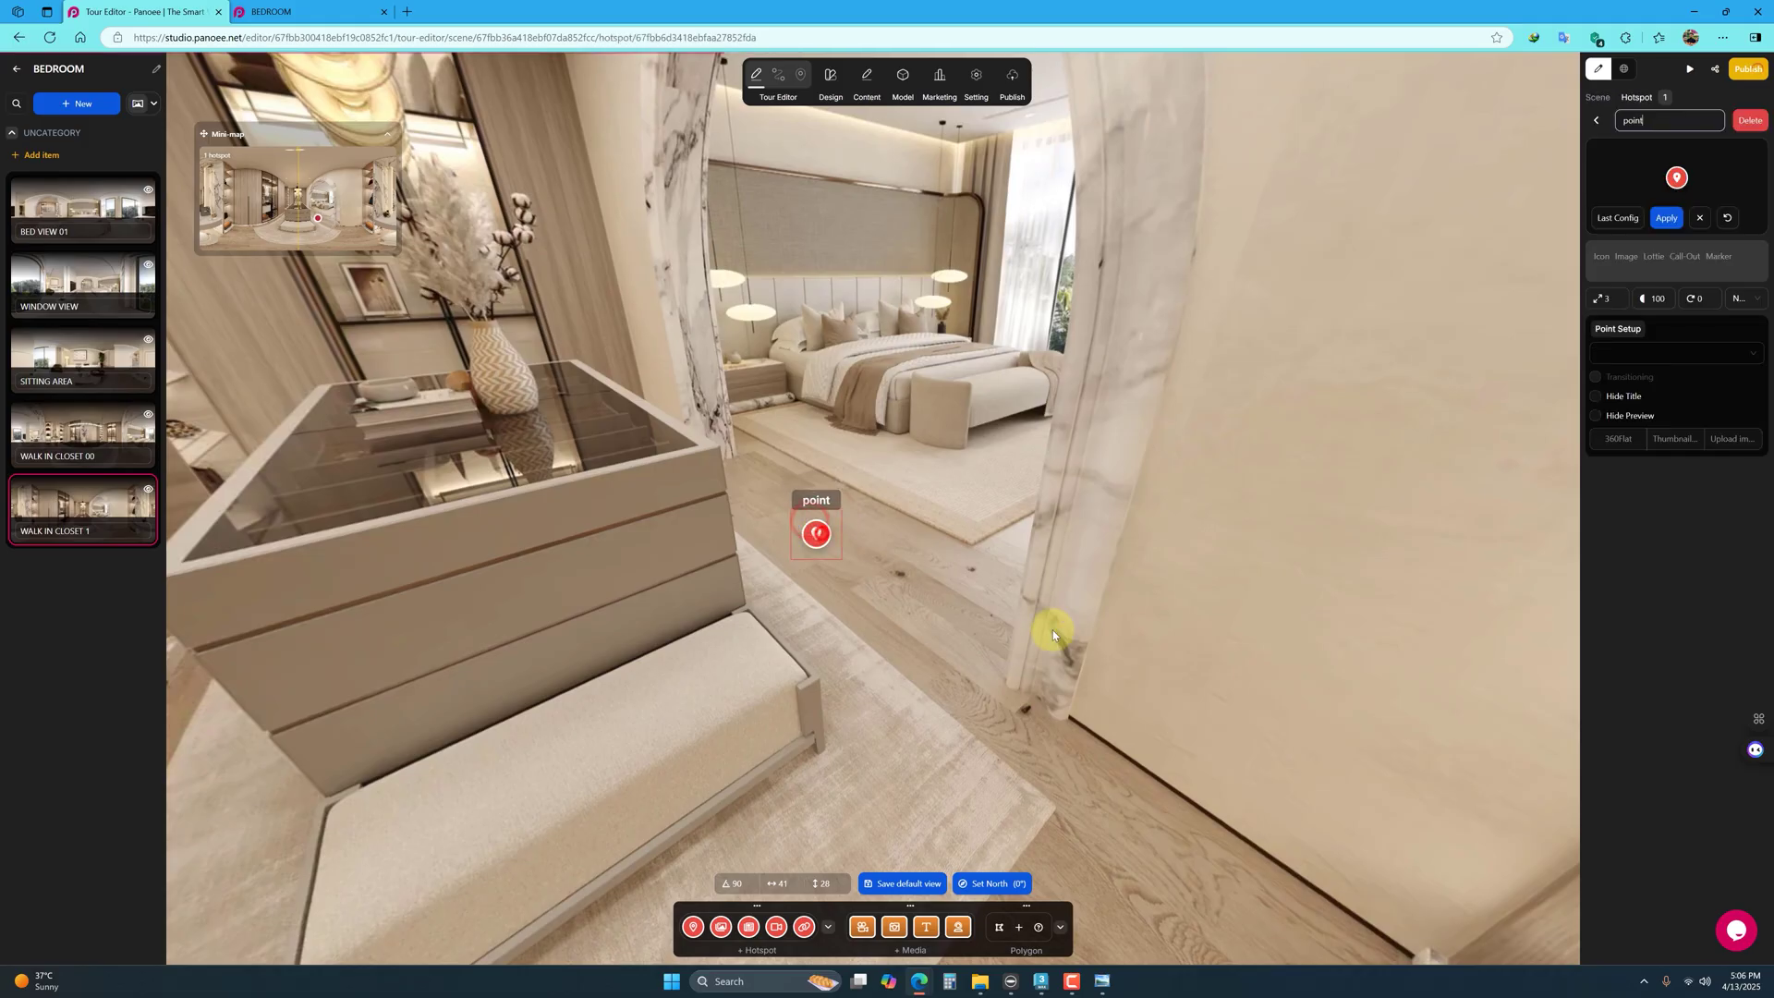
click(1619, 220)
click(1667, 521)
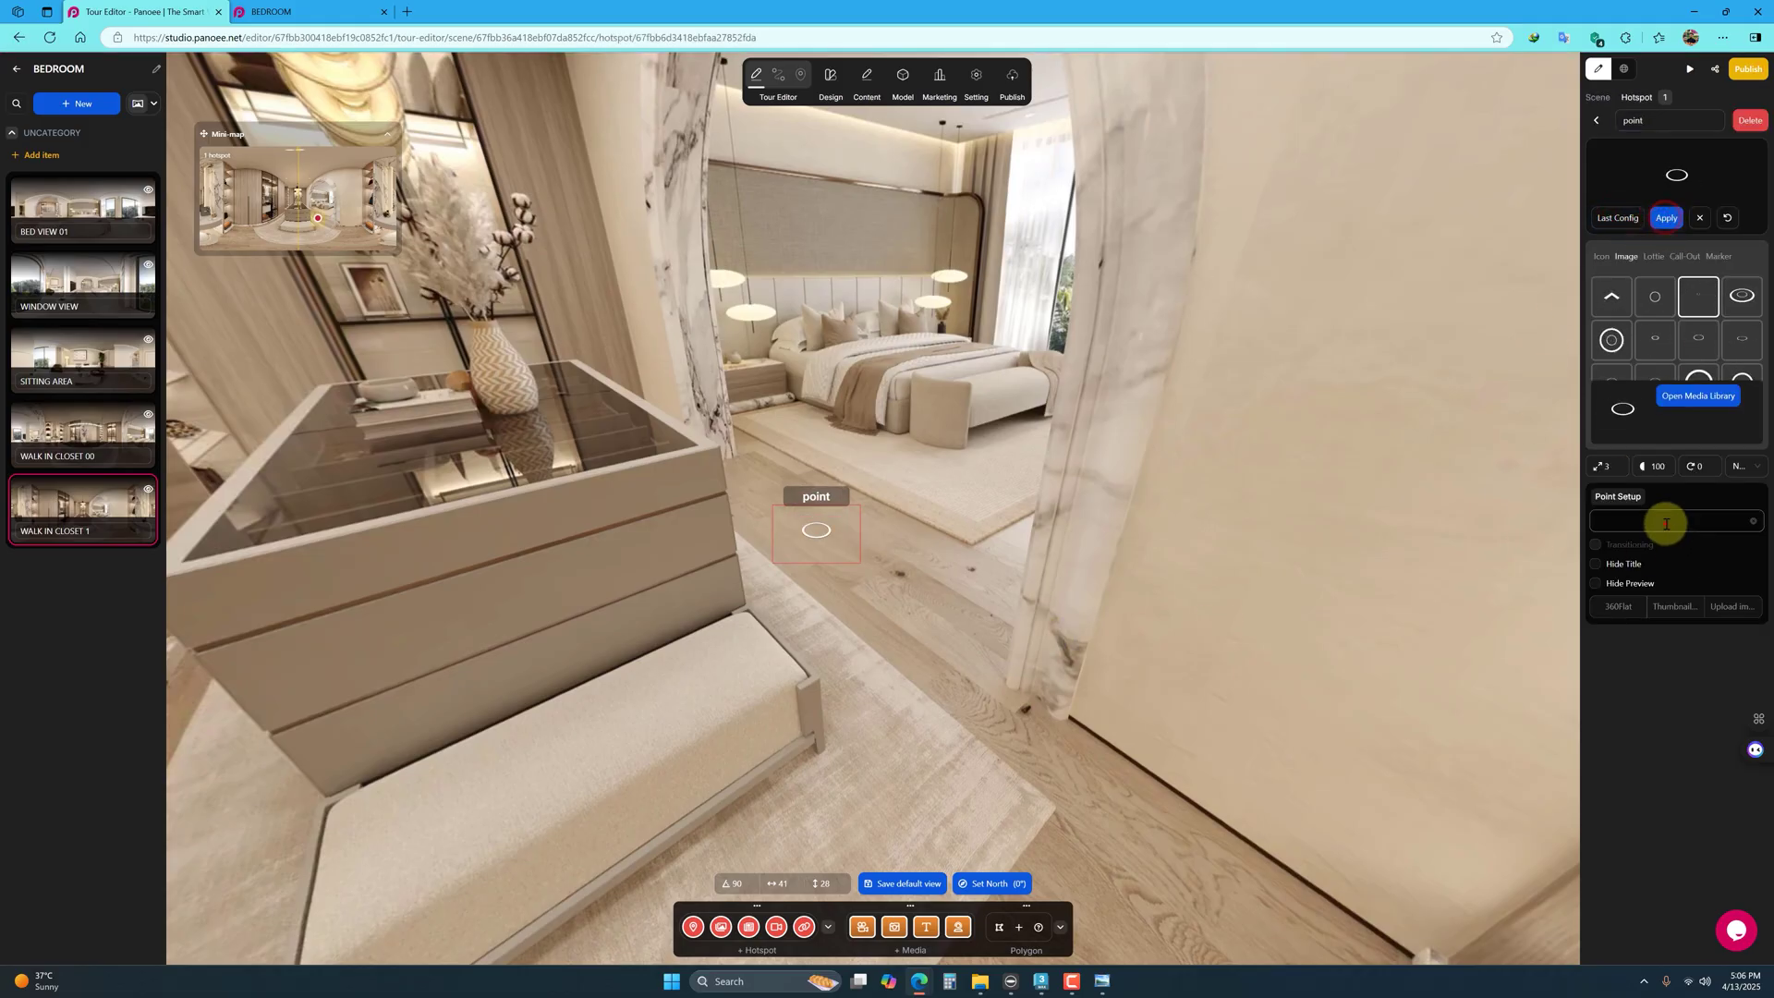
click(1691, 679)
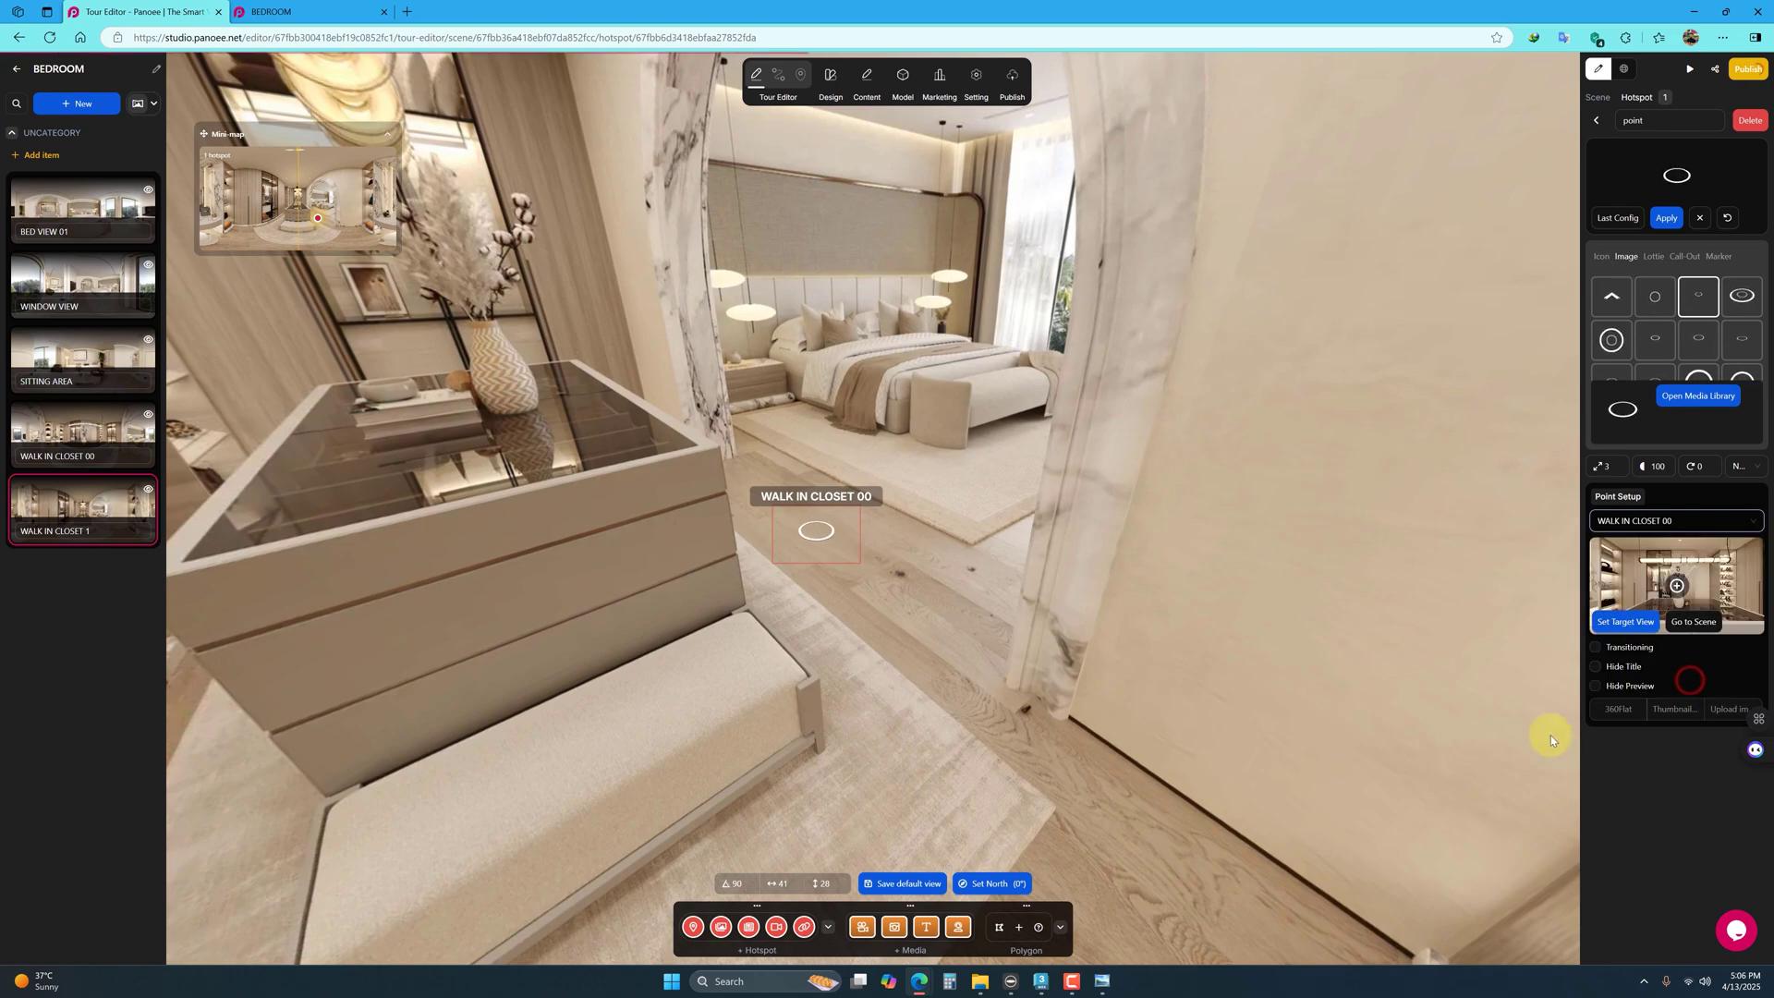
Step: Enable simple crossblending transitioning on the archway floor hotspot and hide its title and preview
click(1597, 650)
click(1596, 675)
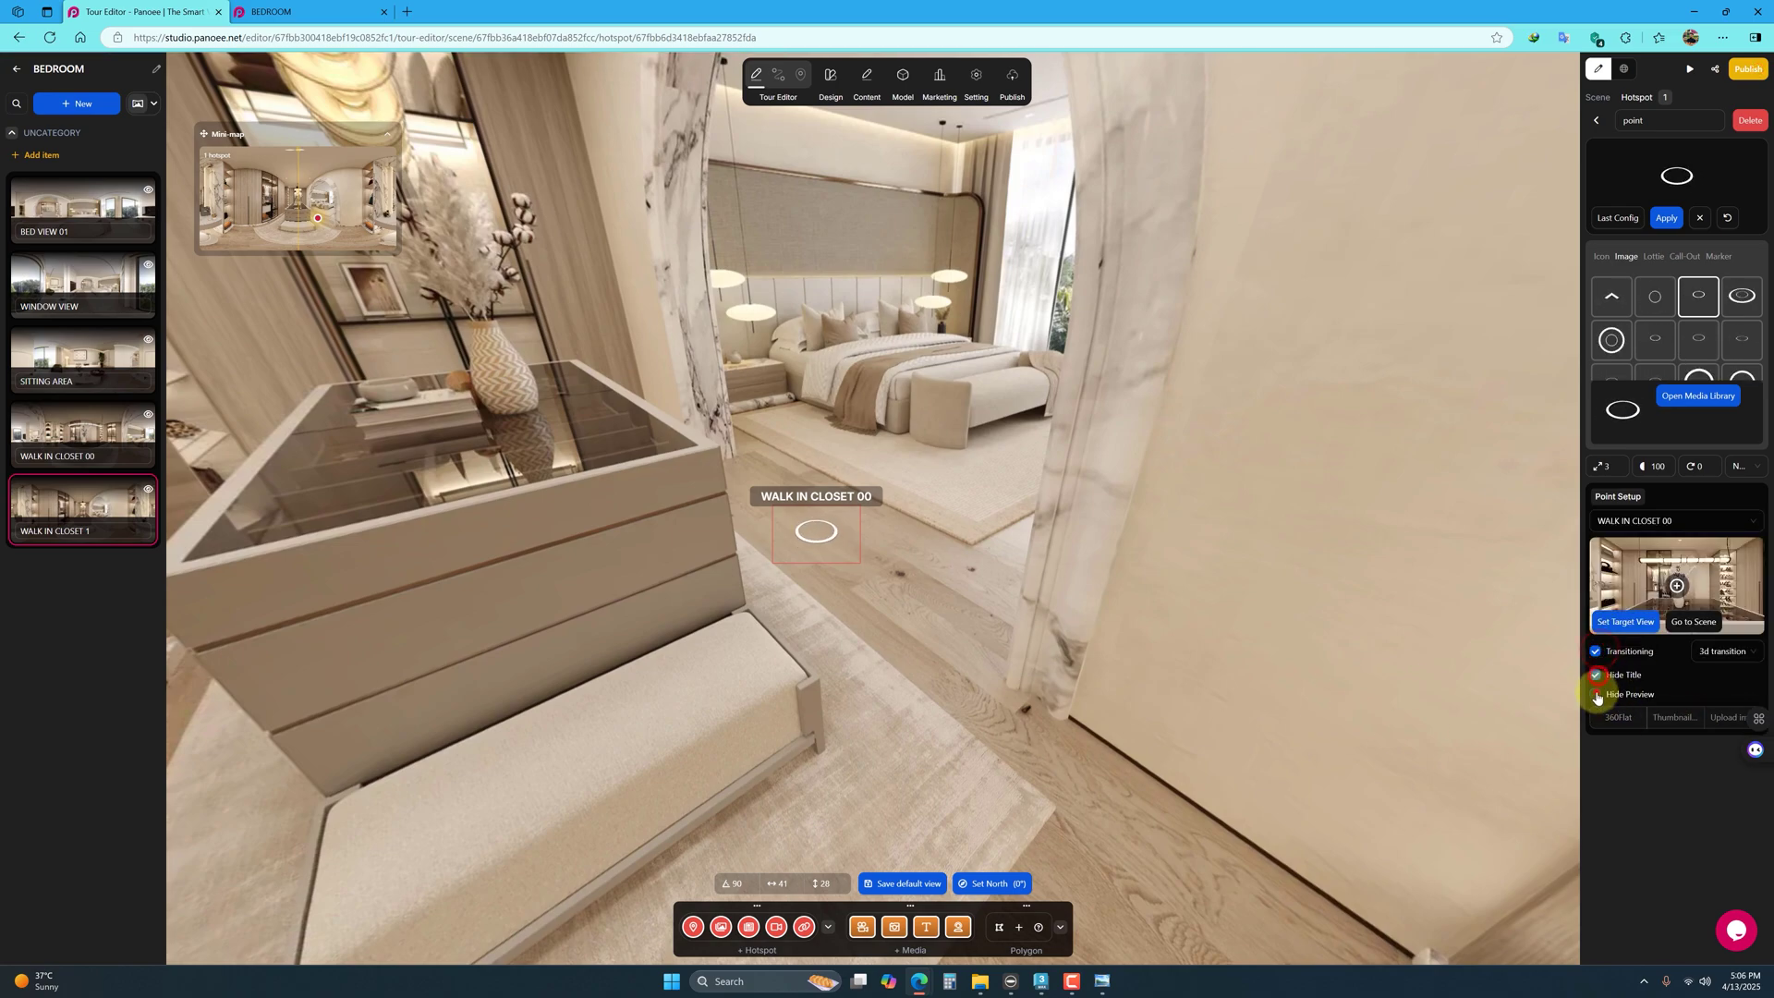
click(1596, 694)
click(1730, 653)
click(1714, 725)
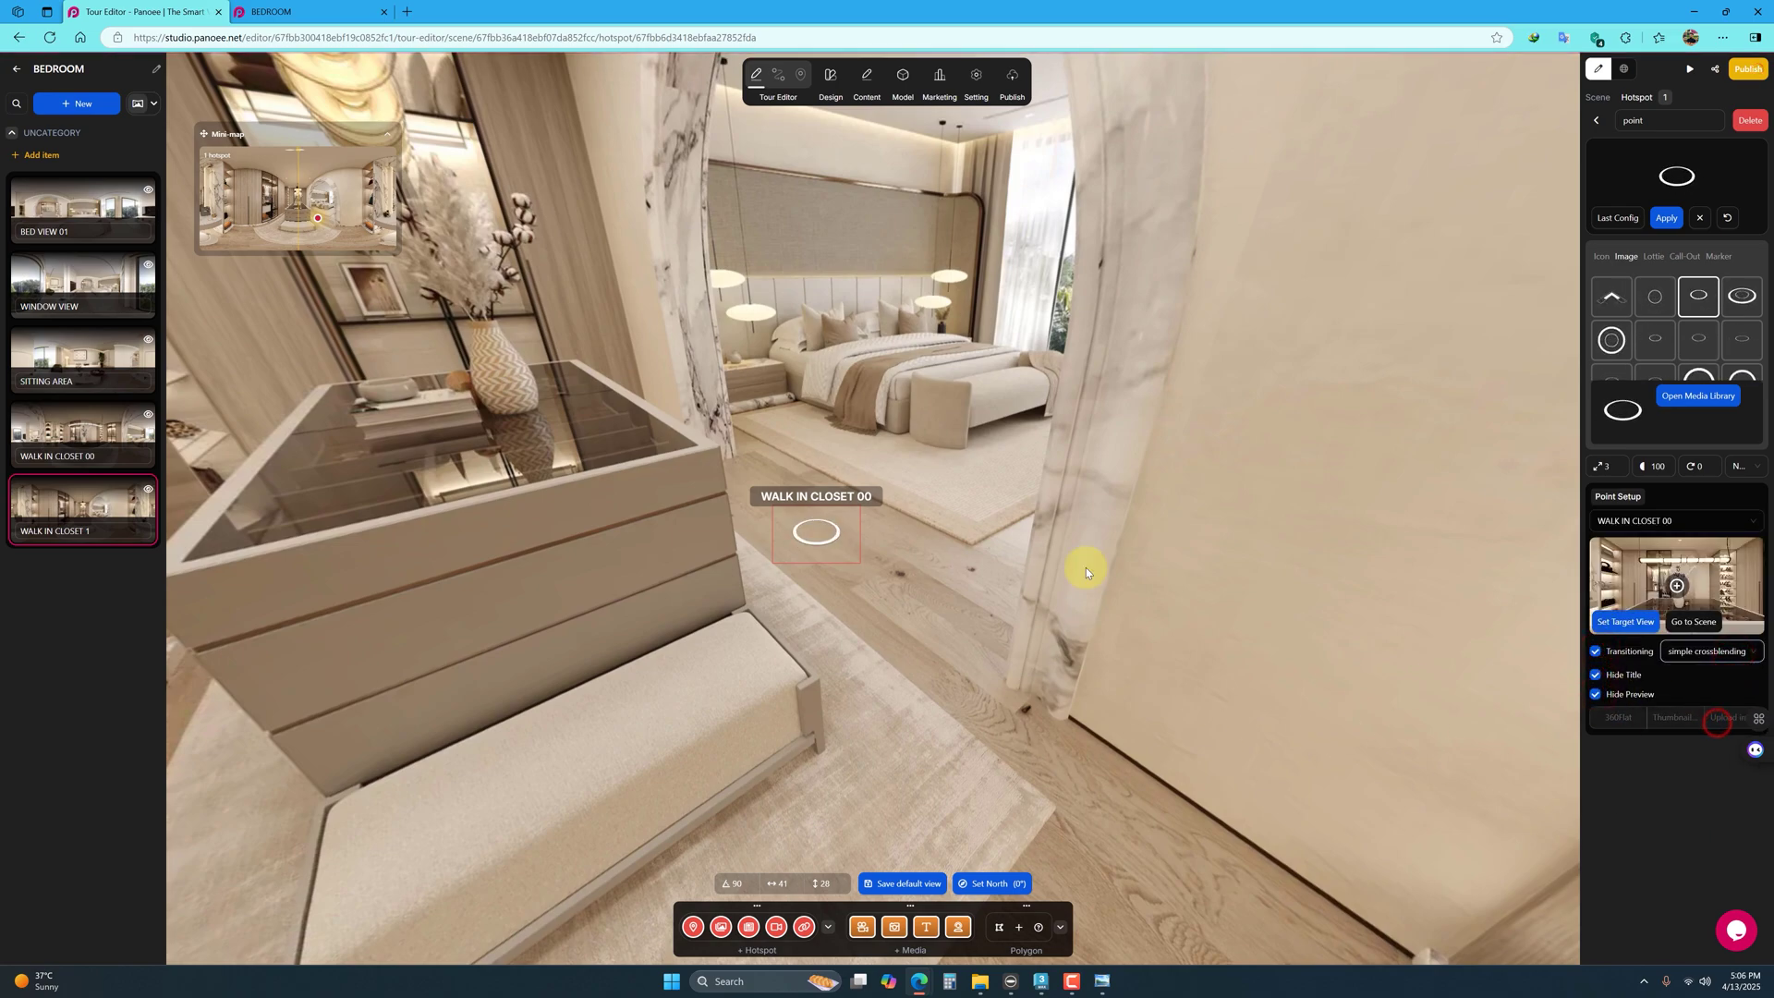
Step: Add a second point hotspot beside the bed bench, seen through the archway, with the last configuration, linked to WALK IN CLOSET 00
drag(1085, 567, 854, 635)
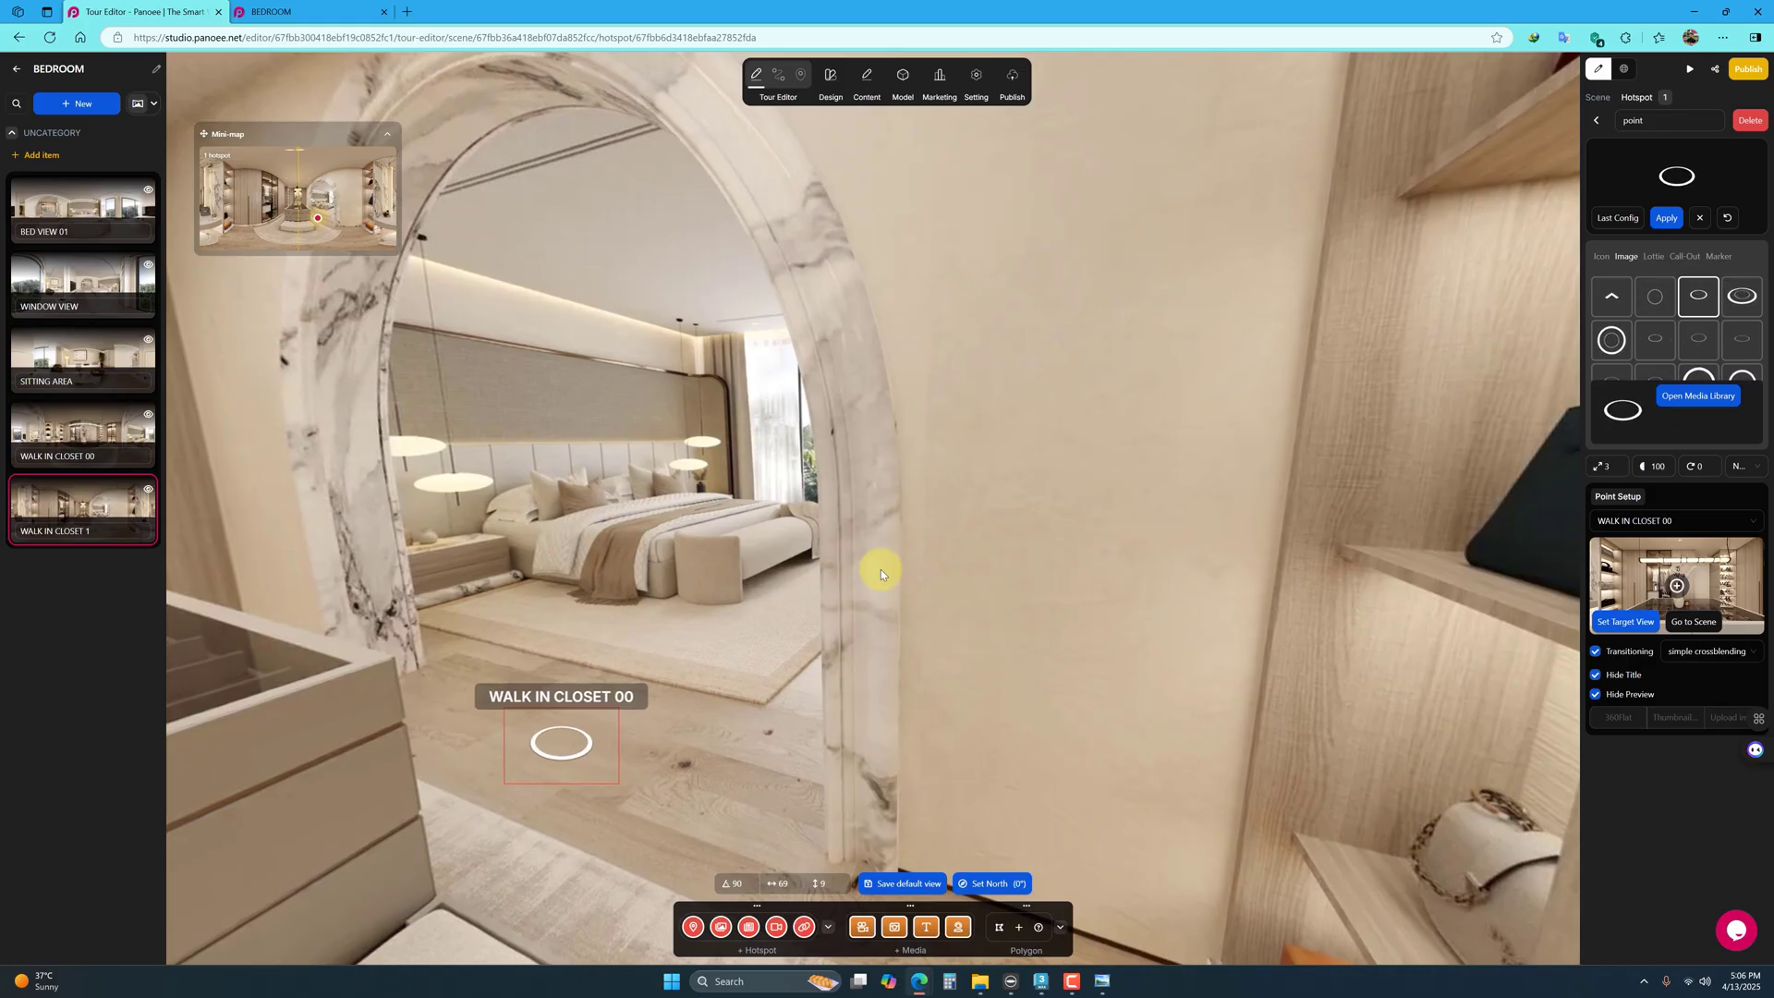
drag(812, 613, 915, 588)
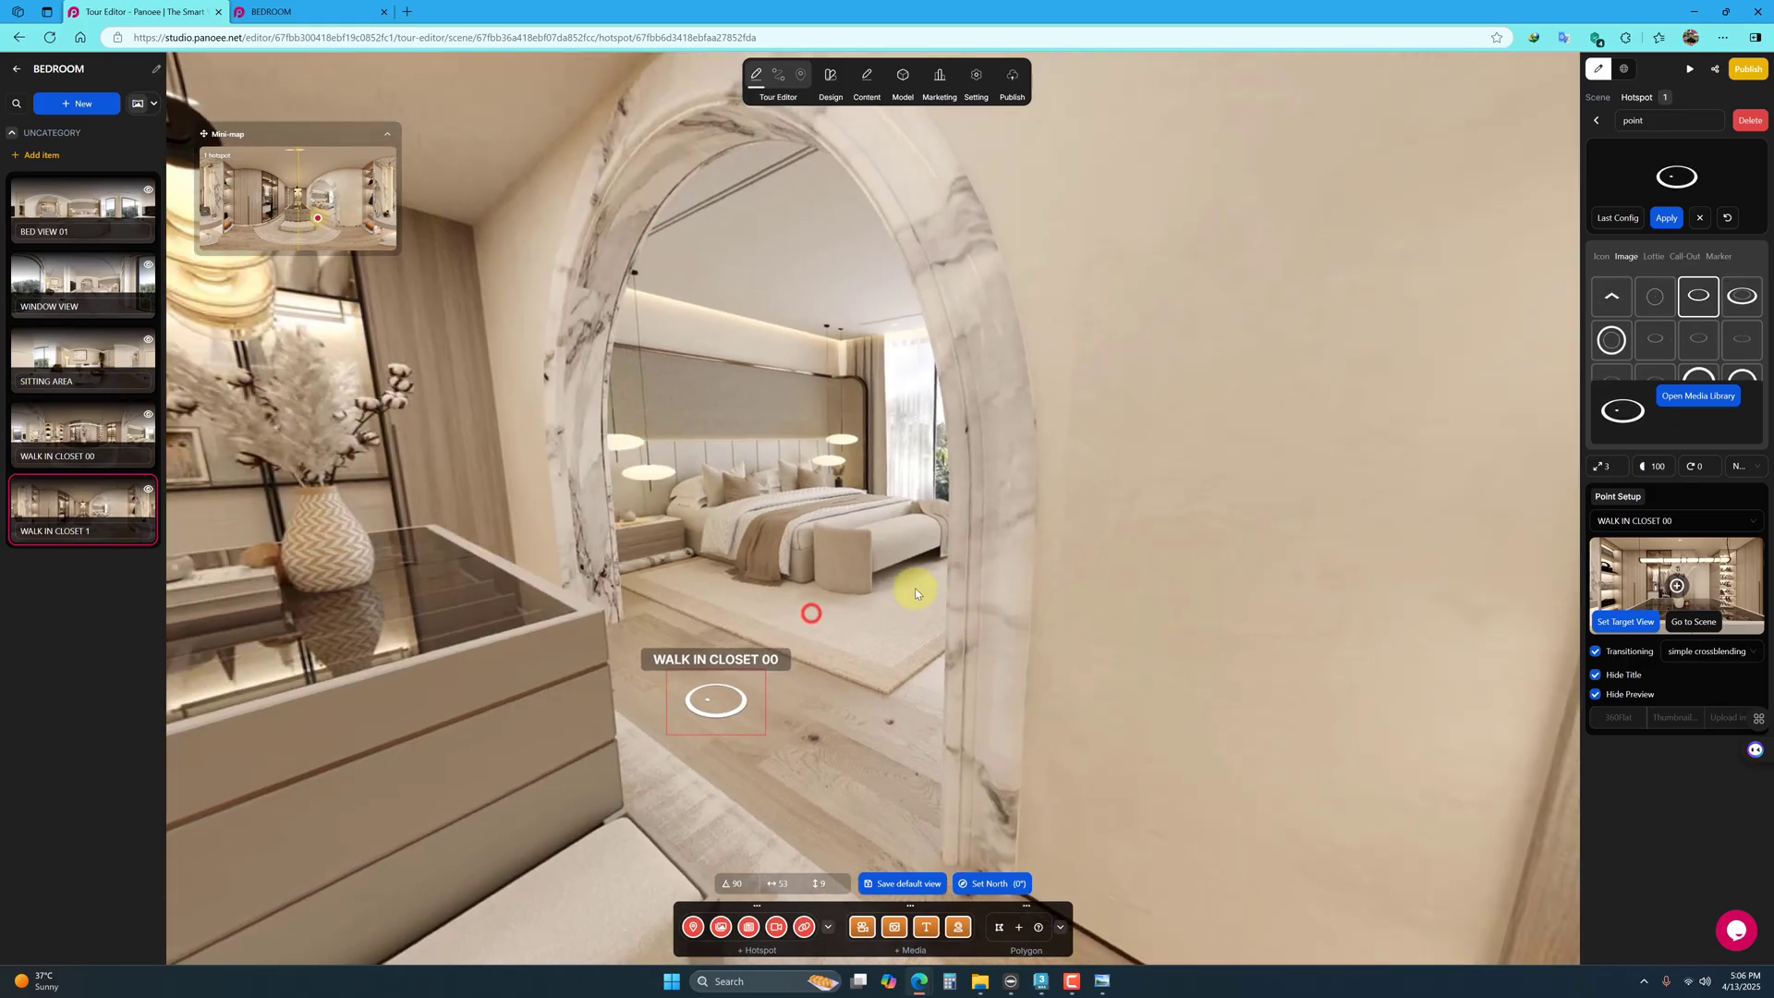
drag(696, 926, 928, 557)
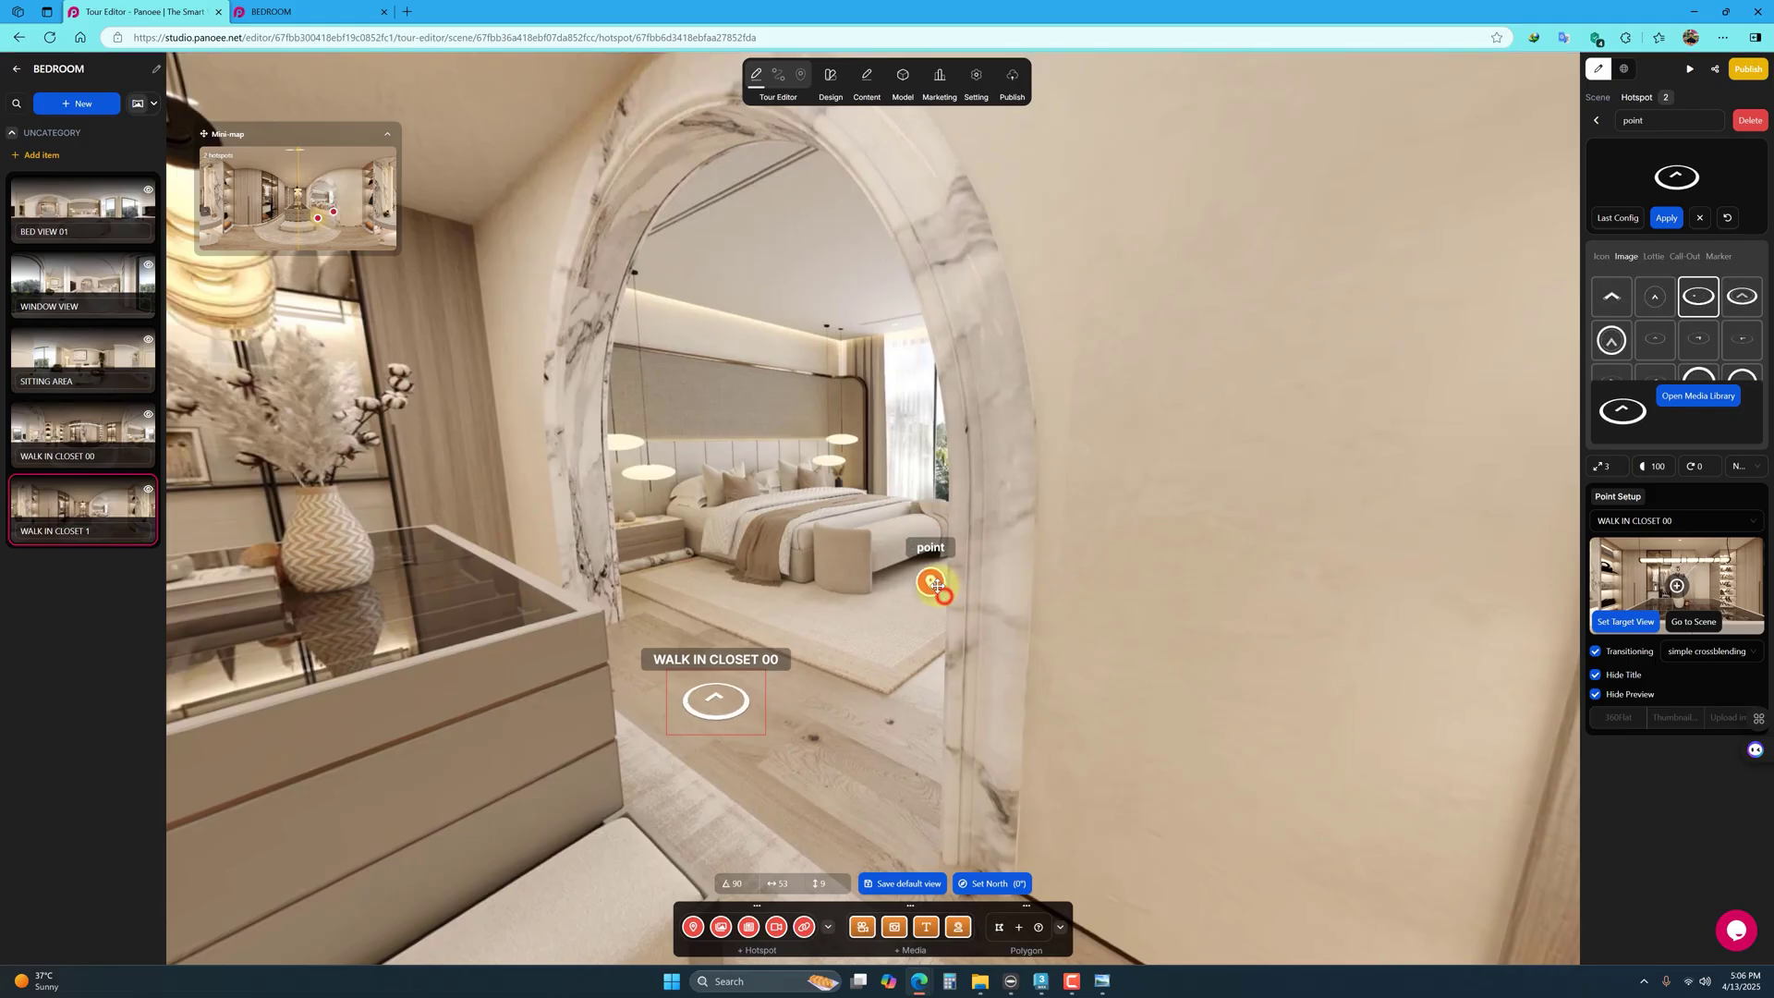
click(934, 582)
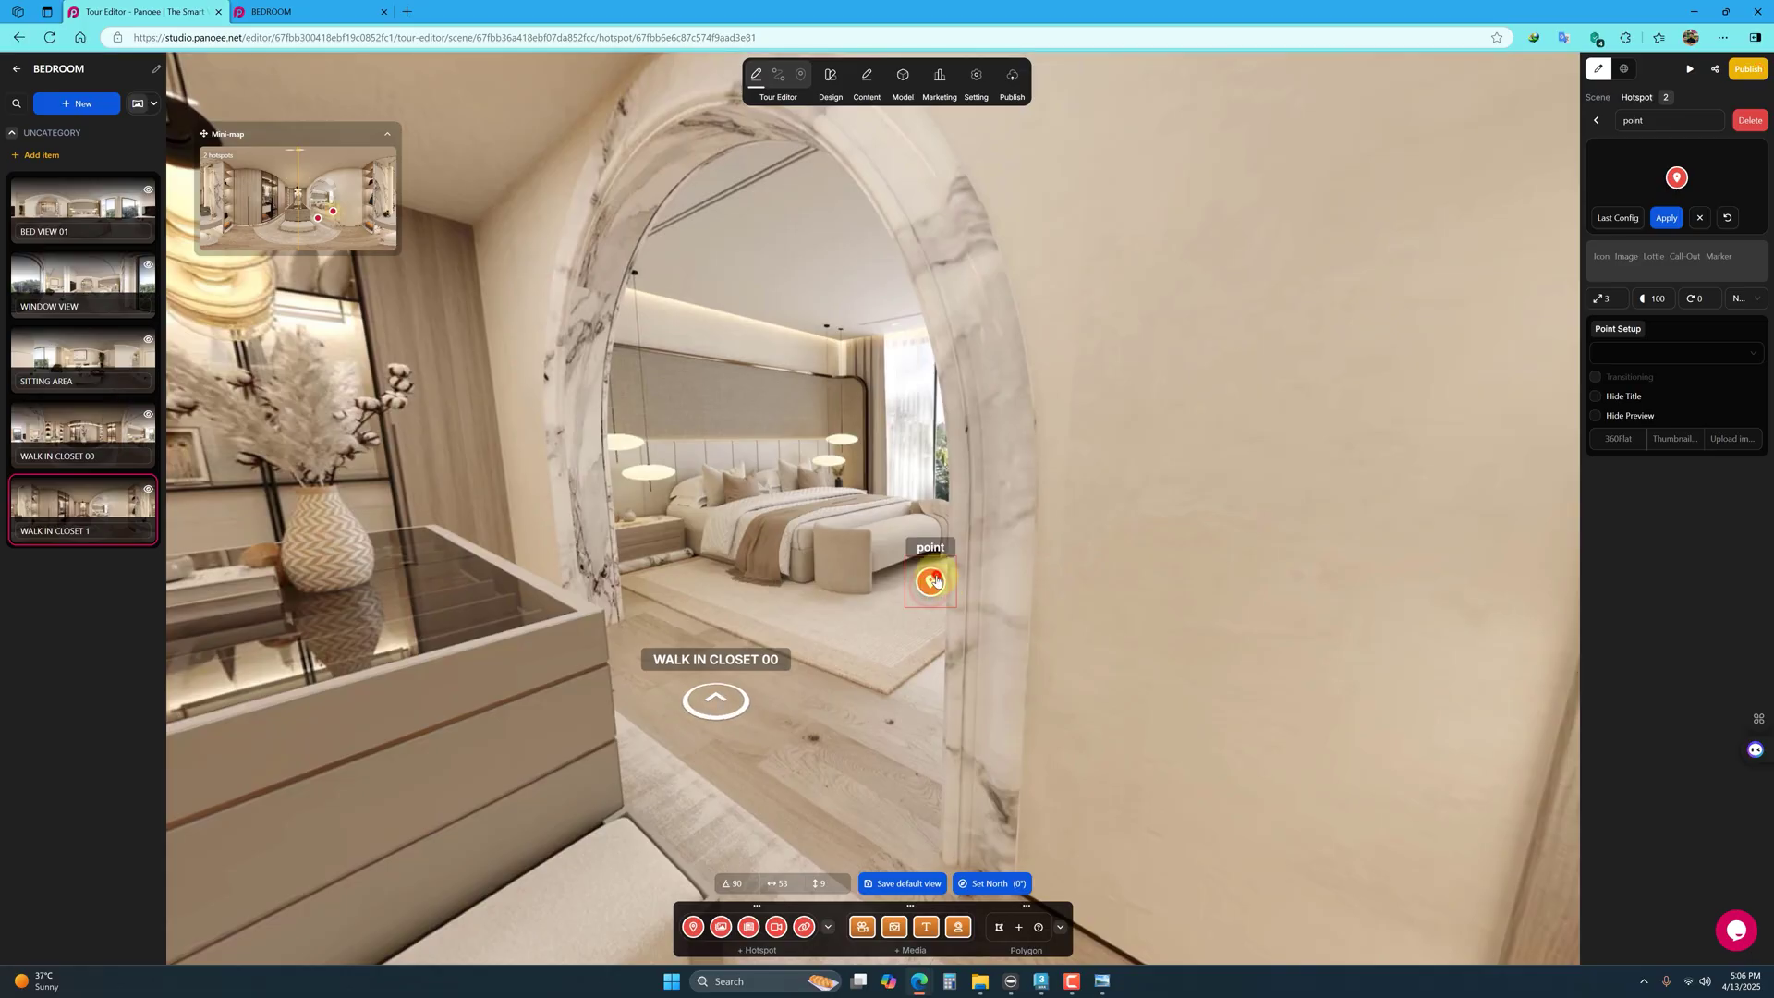
click(1627, 256)
click(1699, 296)
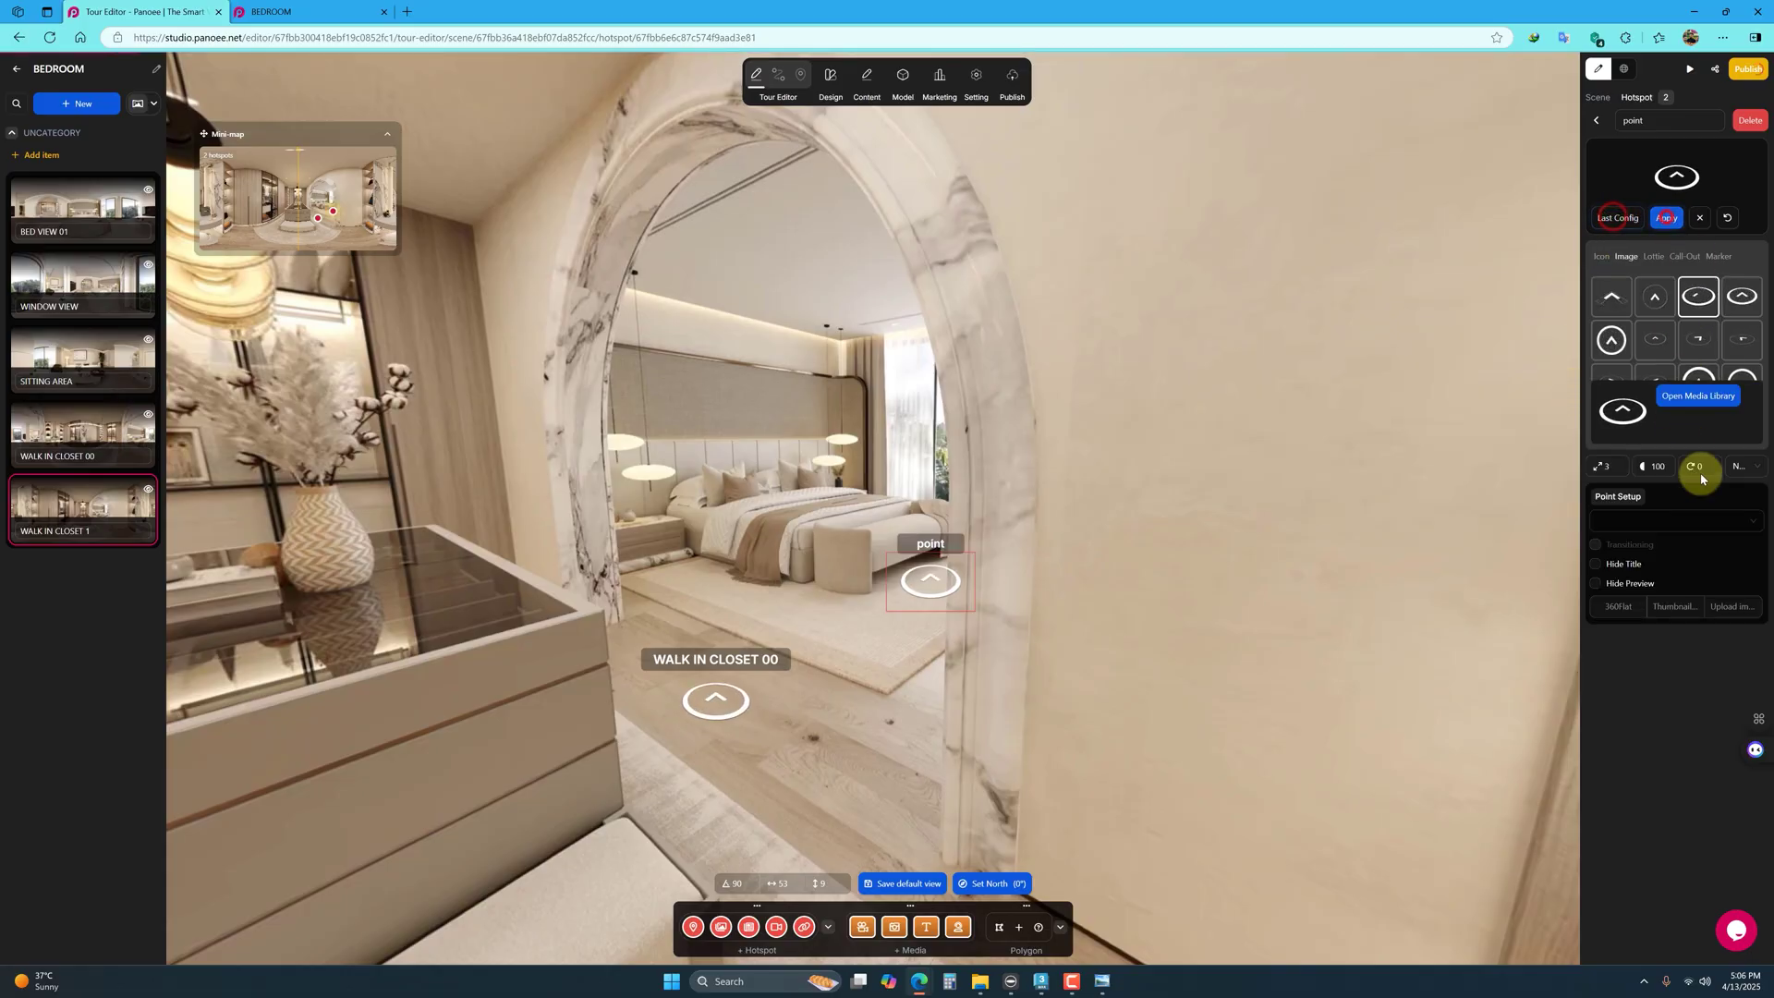
click(1647, 523)
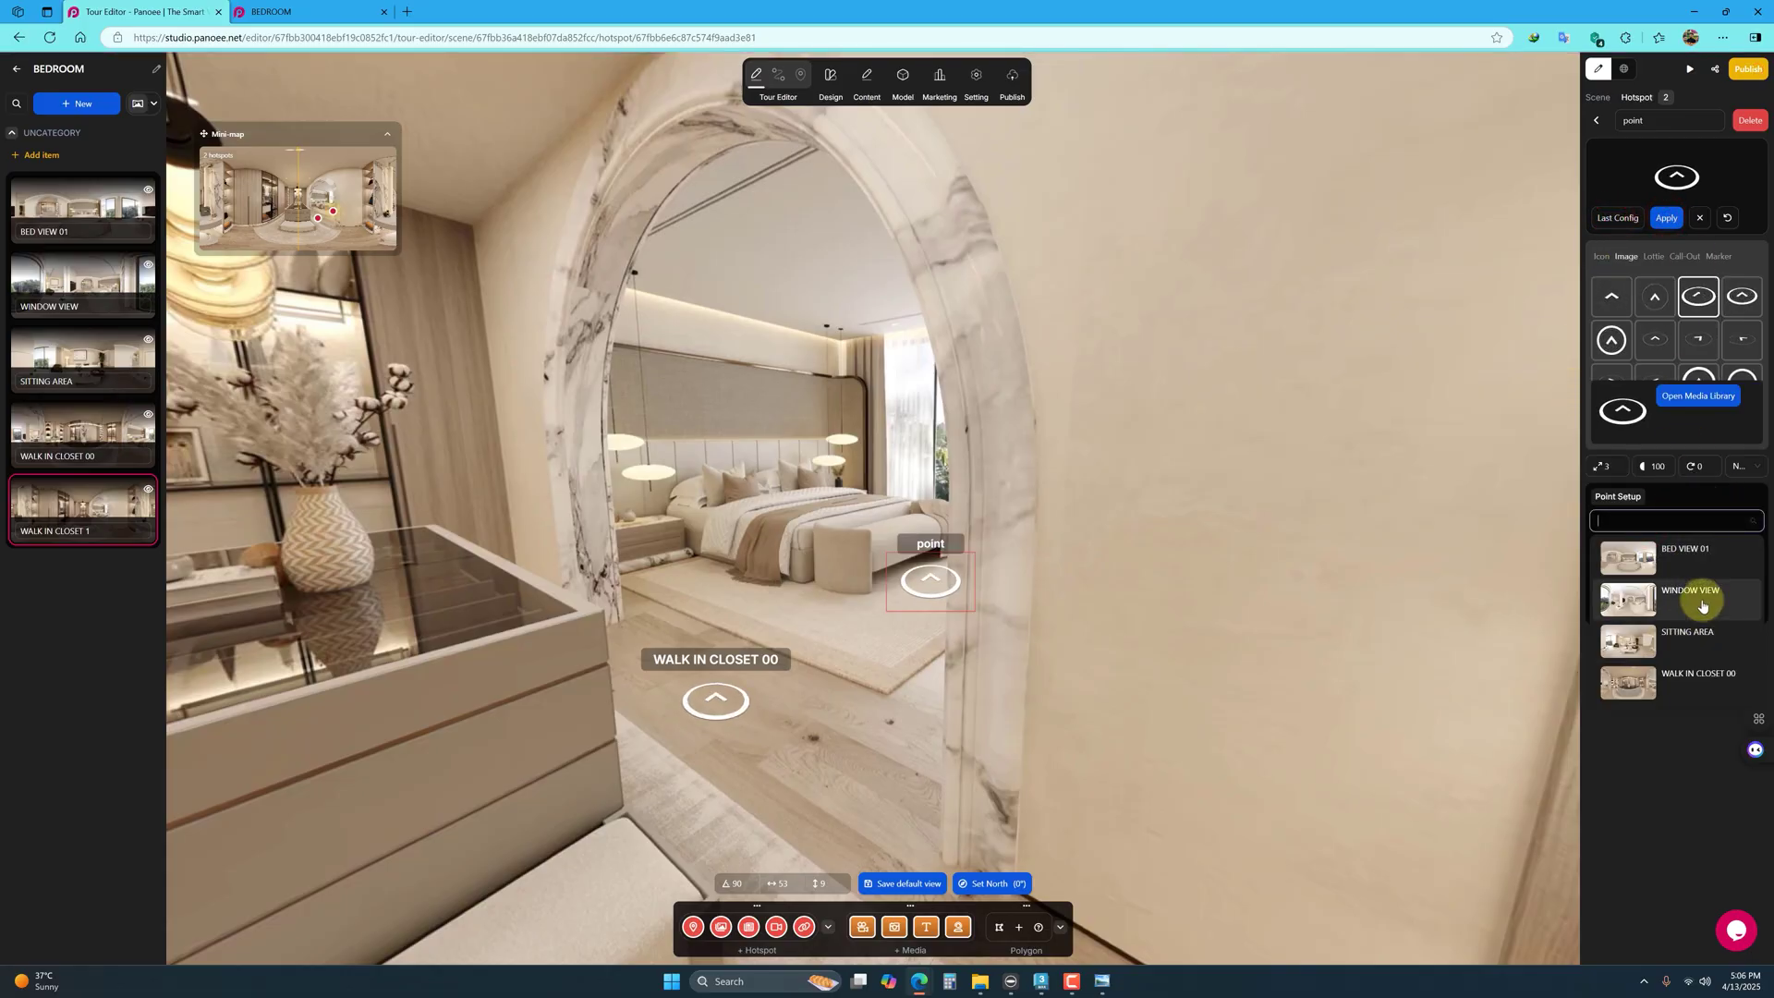
click(1698, 686)
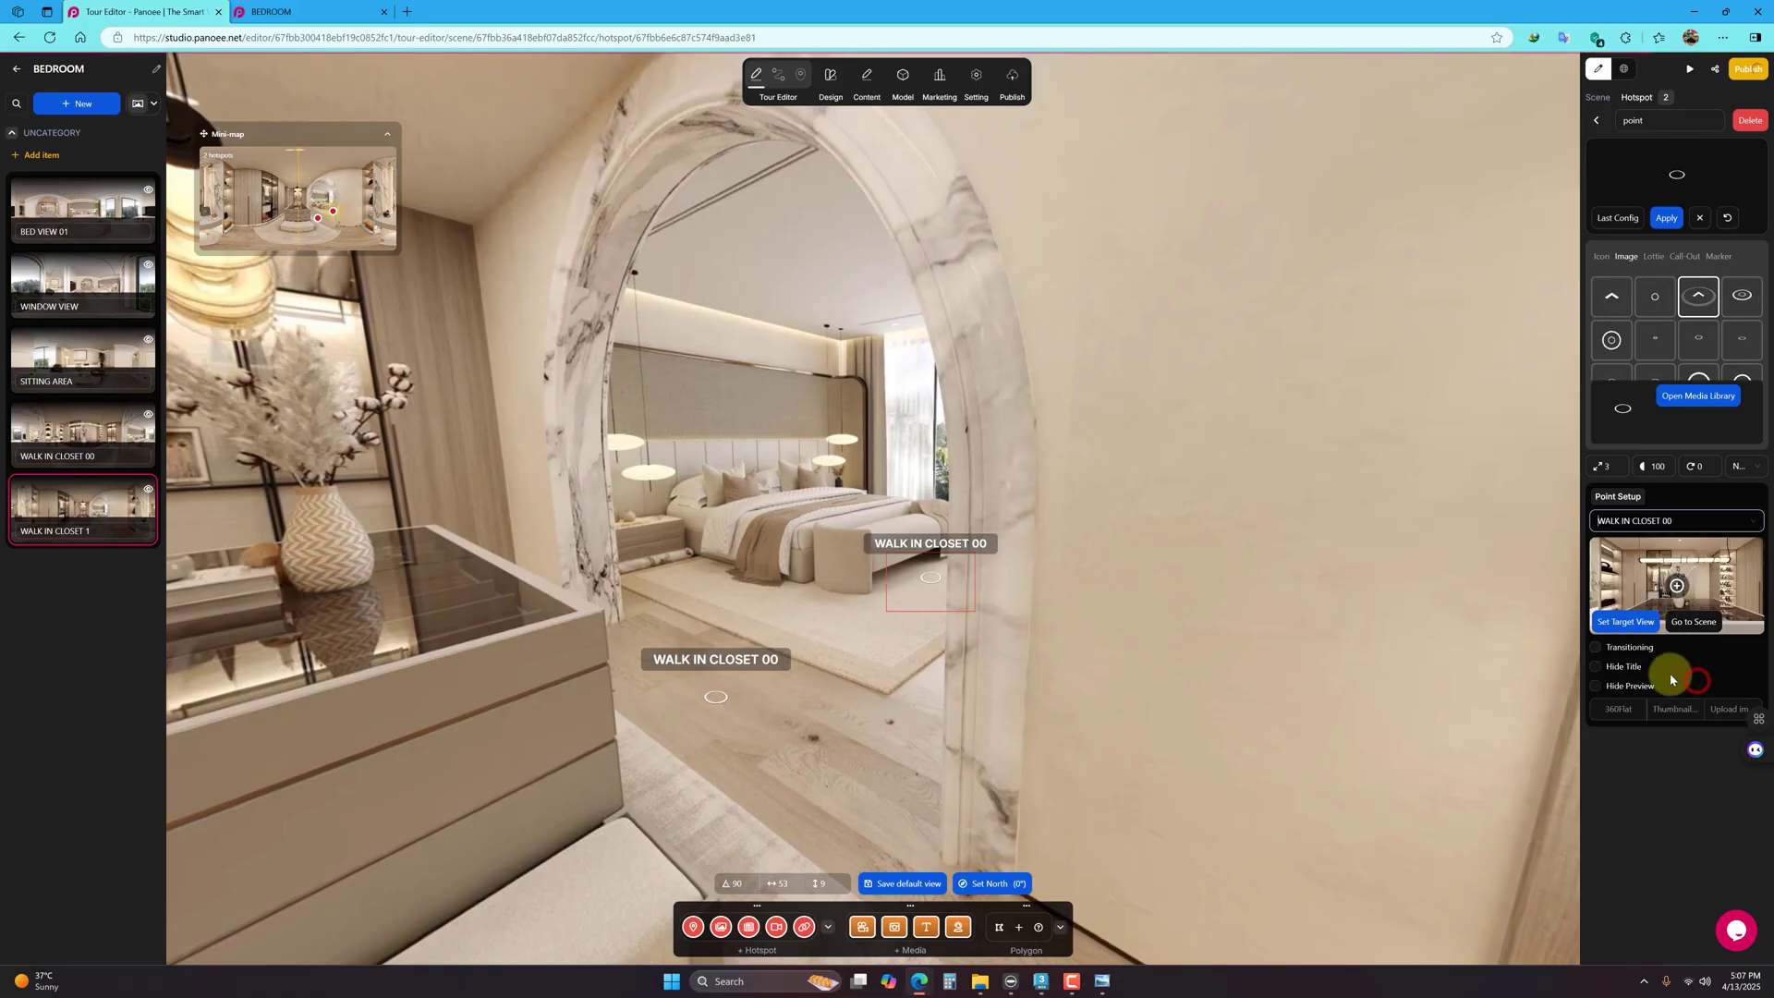
Step: Enable transitioning with simple crossblending on the hotspot beside the bed bench and hide its title and preview
click(1596, 694)
click(1724, 652)
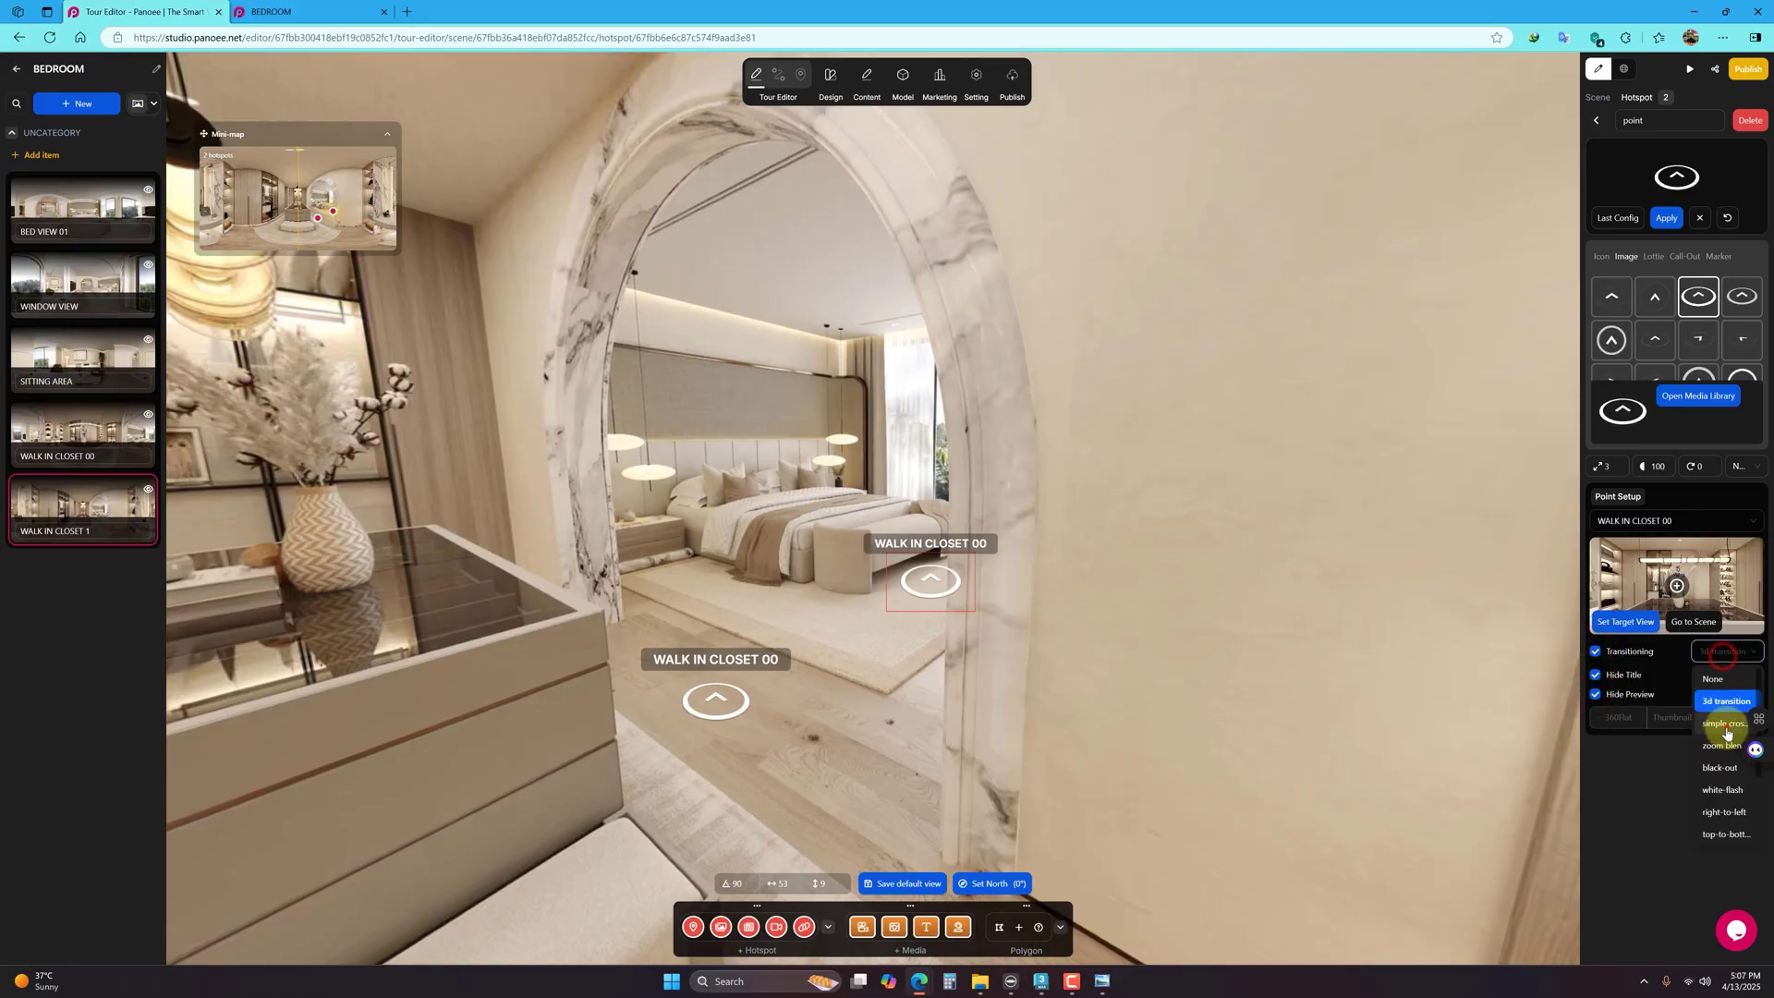
click(1725, 723)
Step: Switch to the BEDROOM tour preview, show the BED VIEW 01 scene and look around at its hotspots
drag(840, 769, 1215, 693)
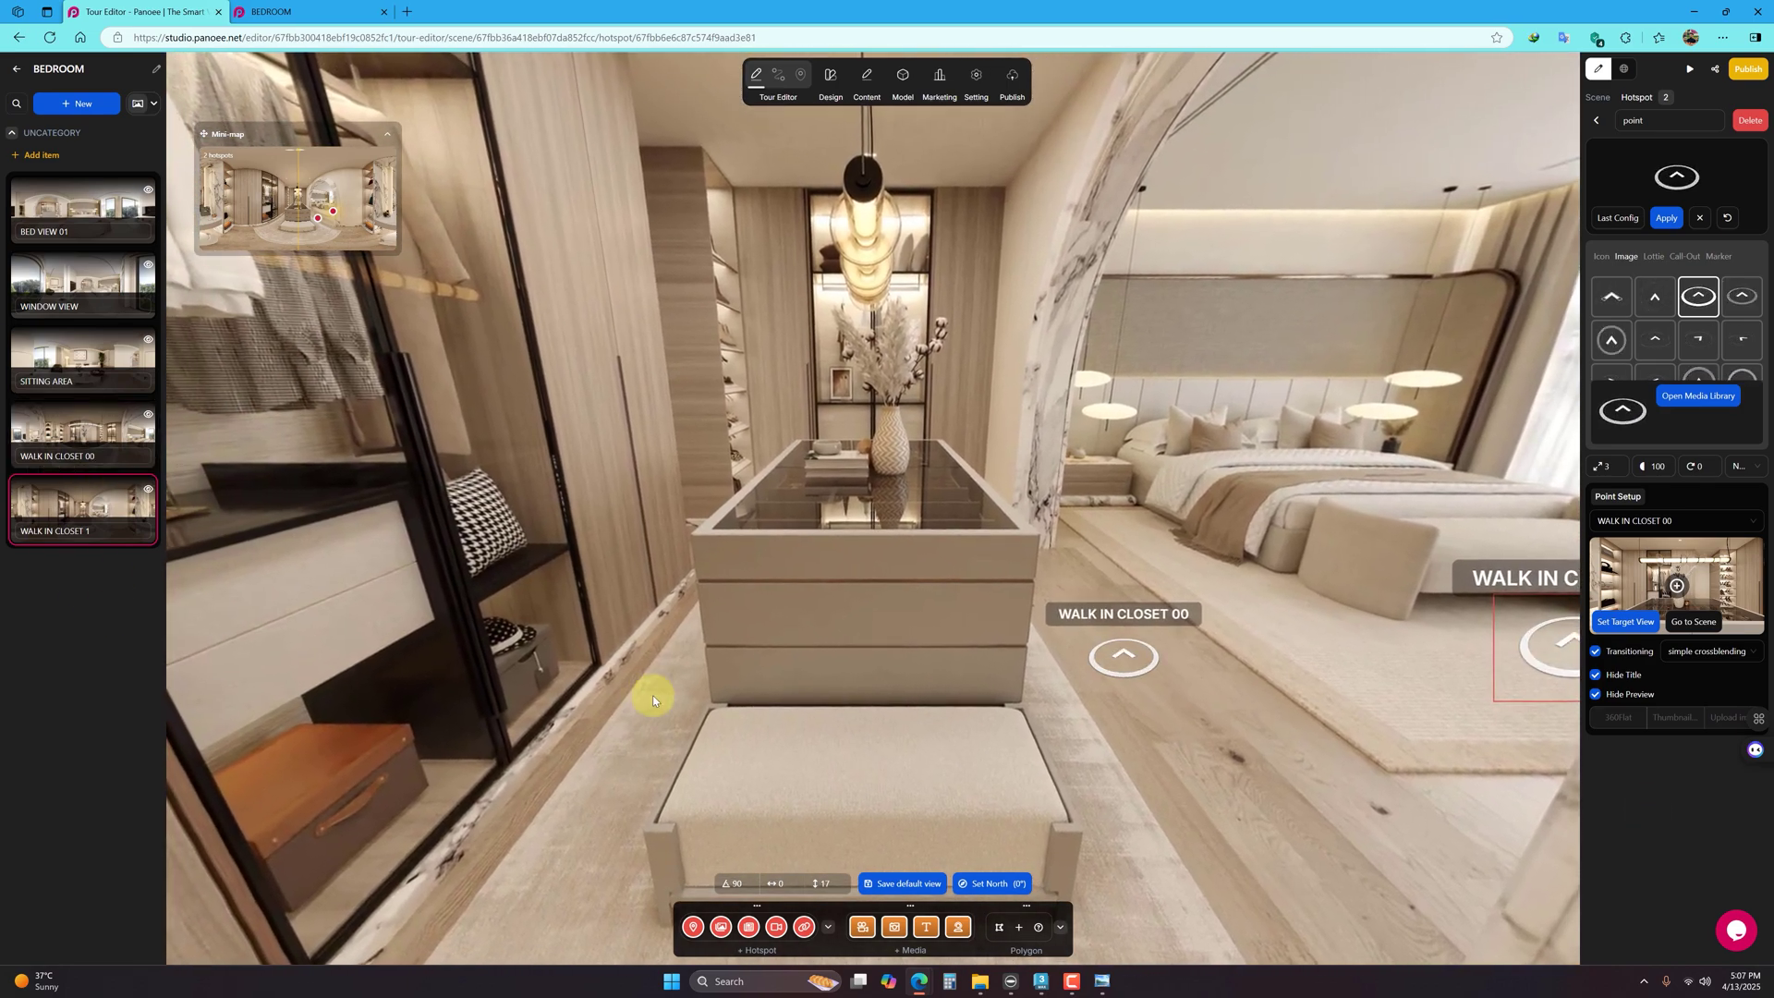
drag(653, 700, 685, 526)
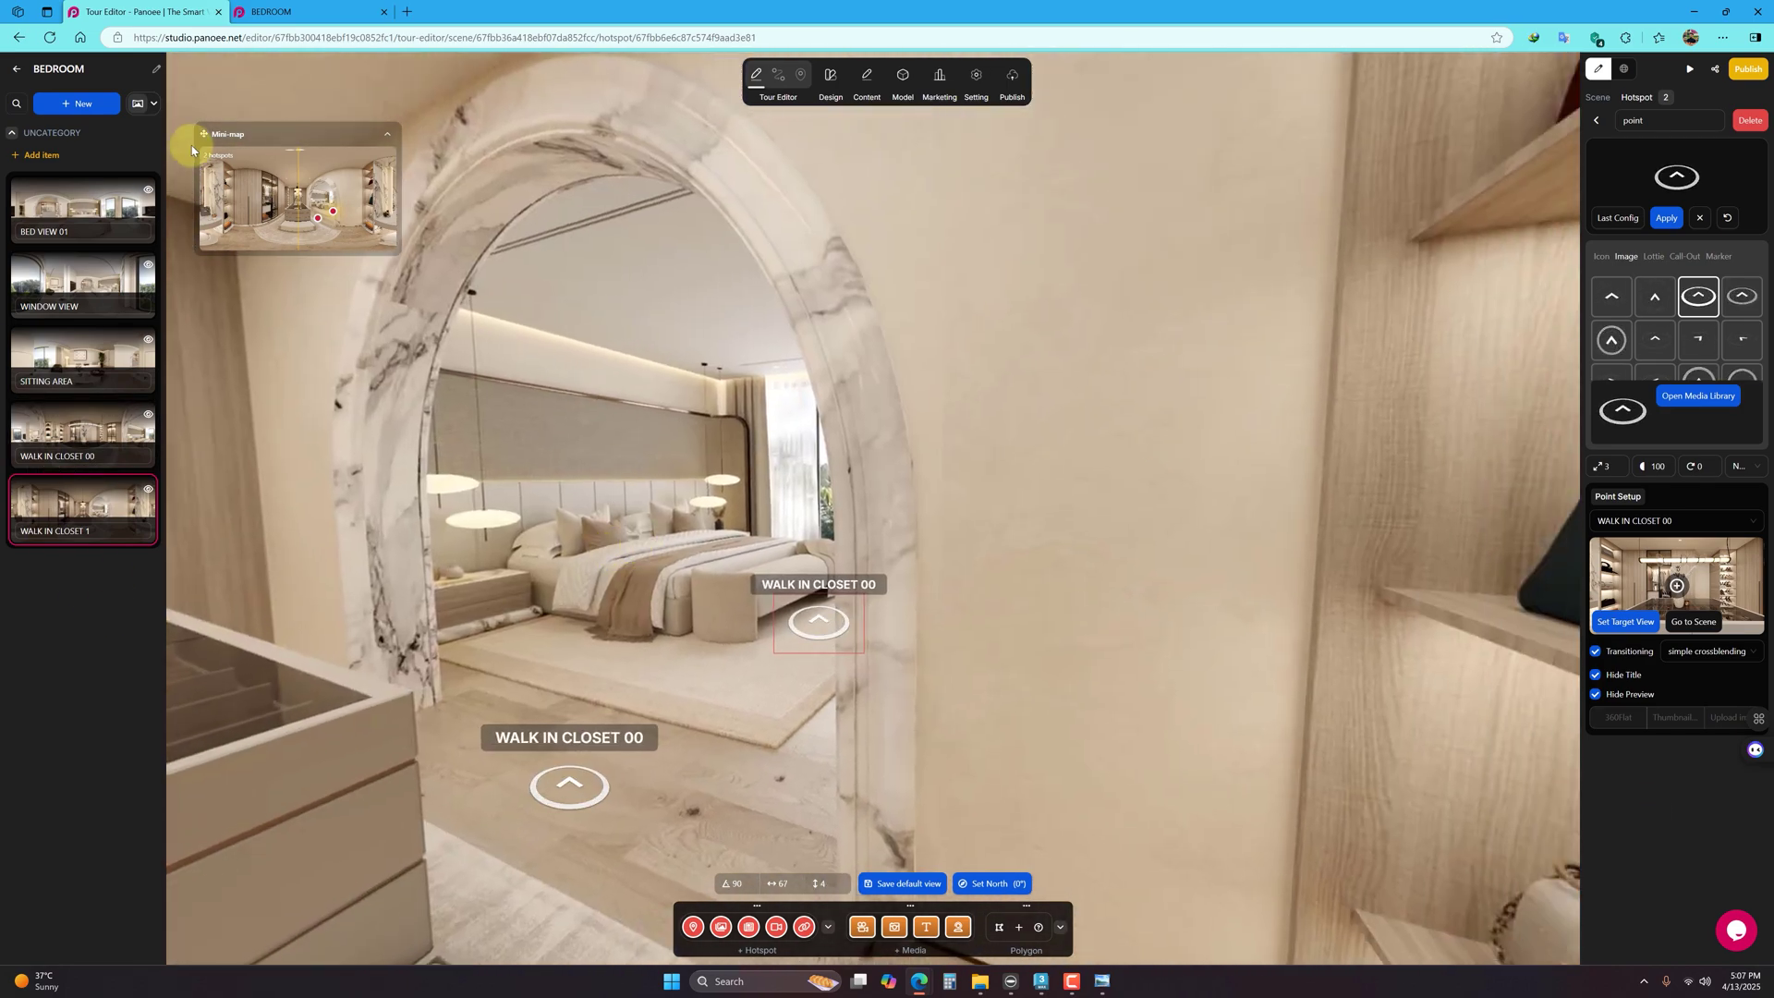
click(277, 12)
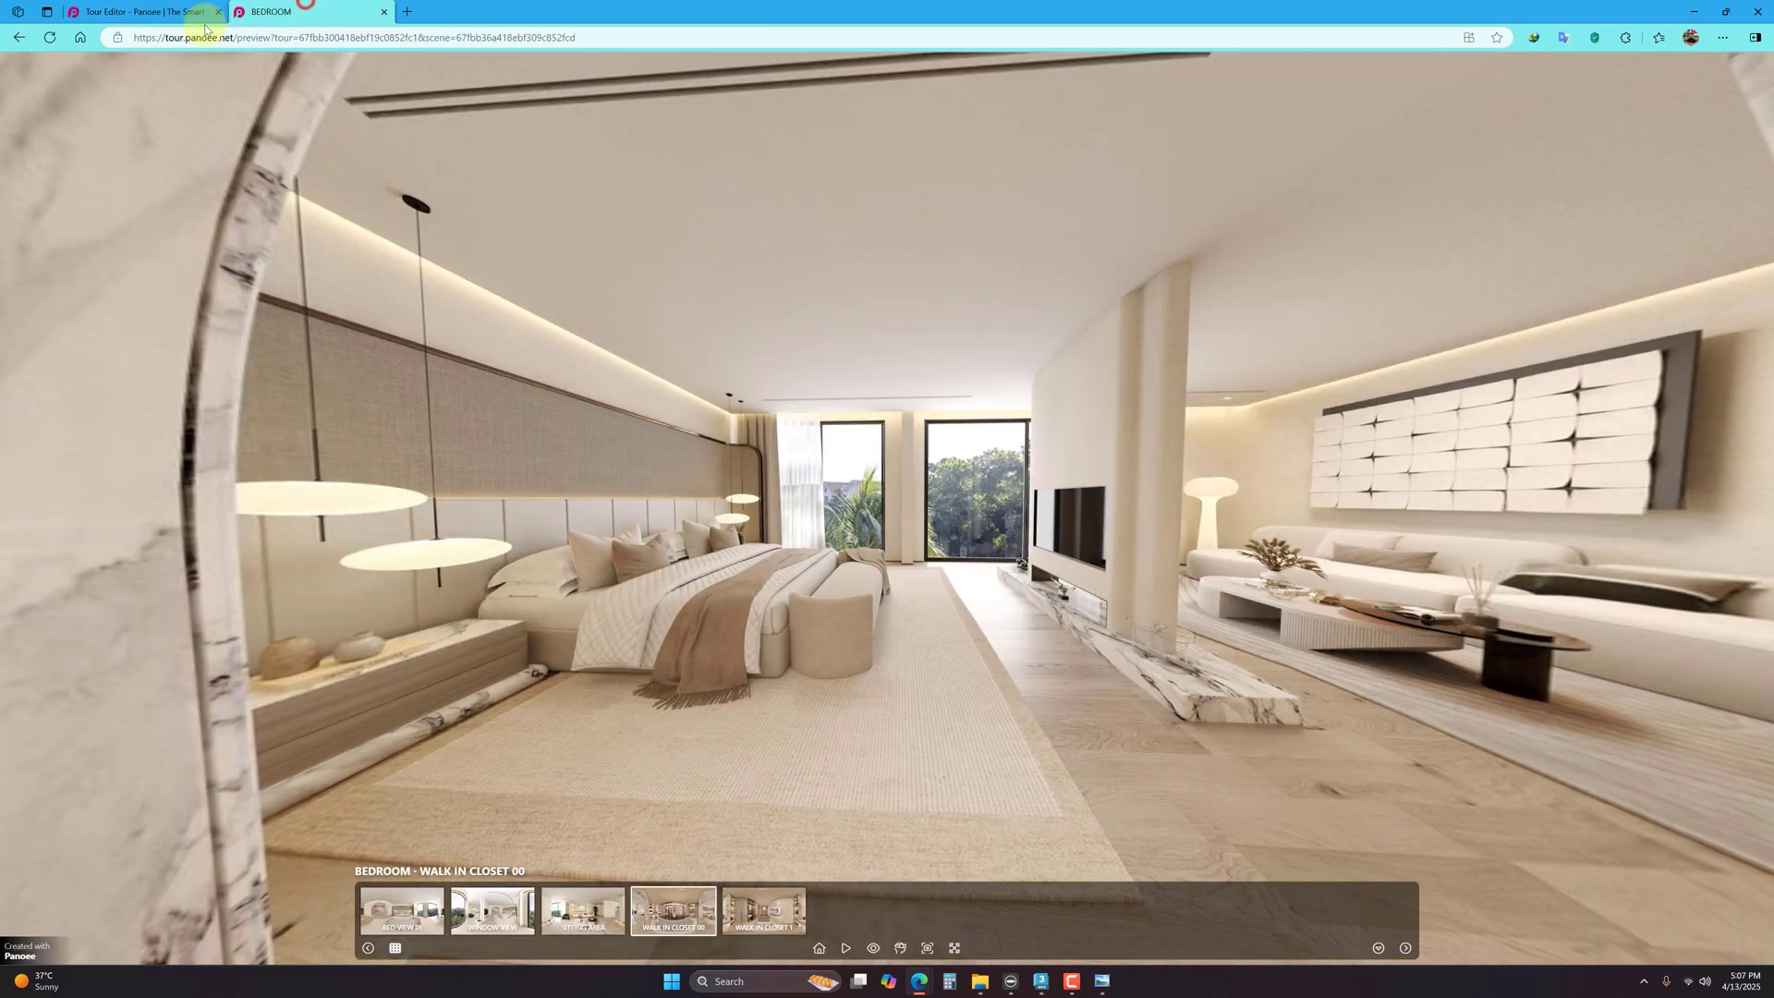
click(390, 931)
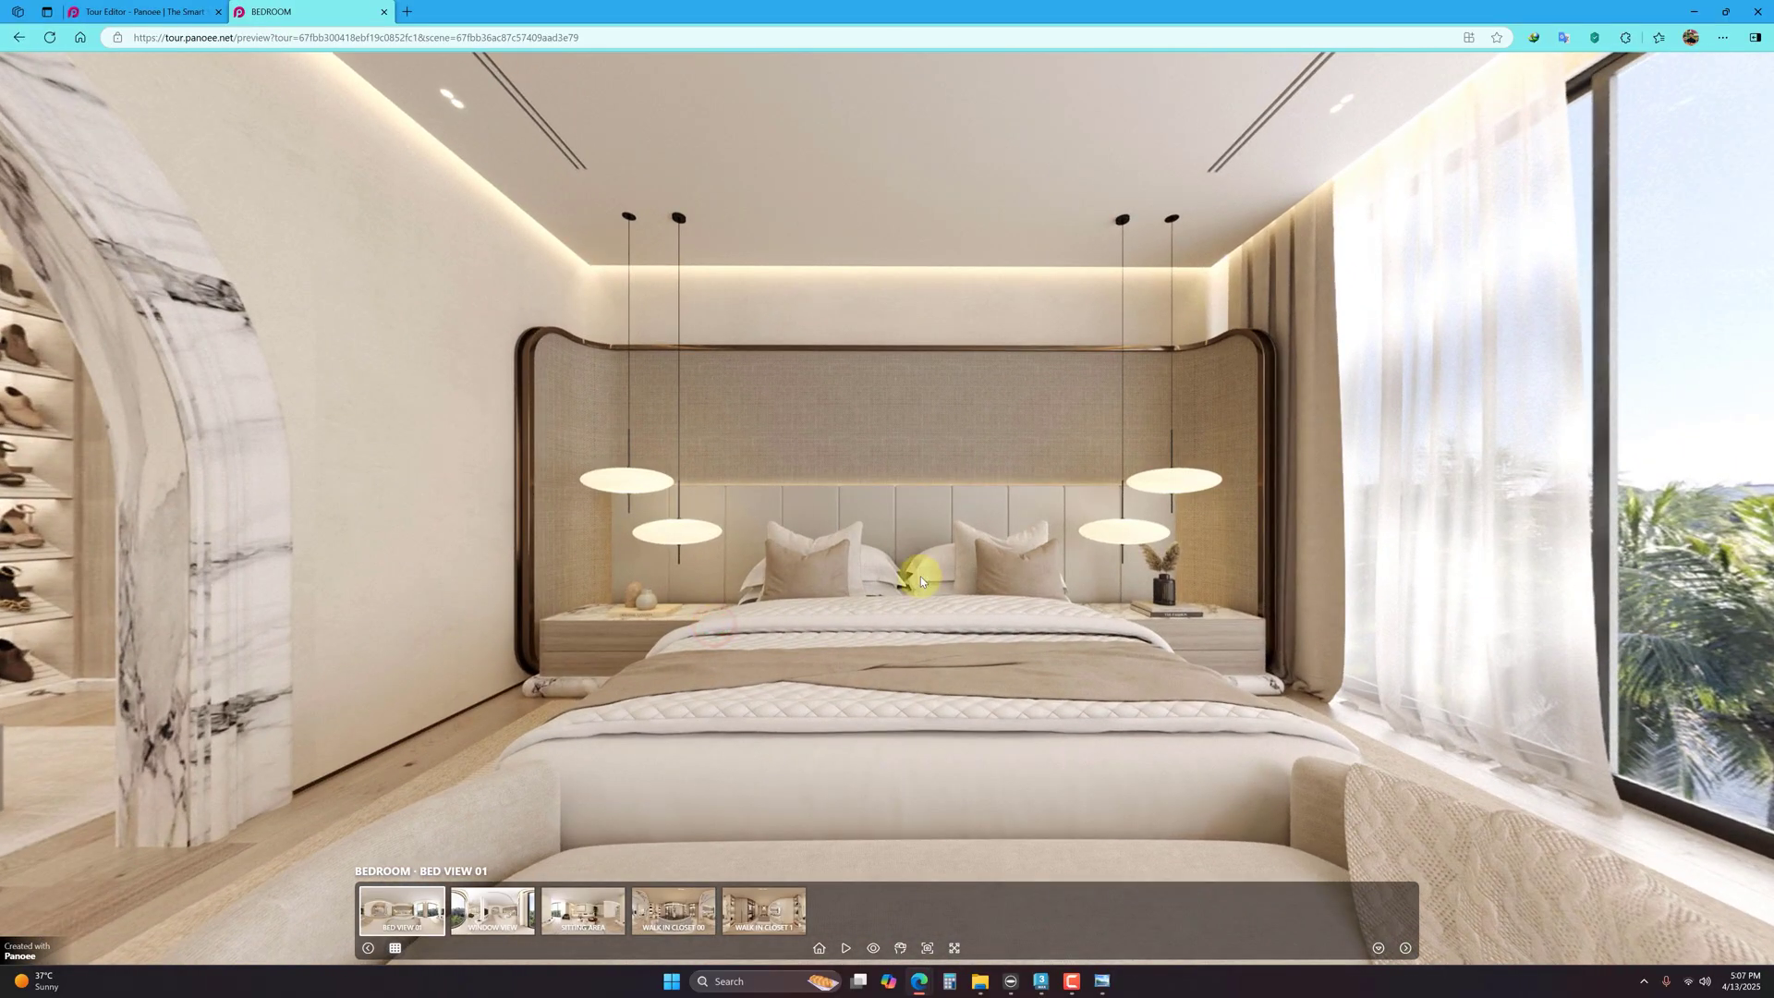
drag(848, 413, 868, 594)
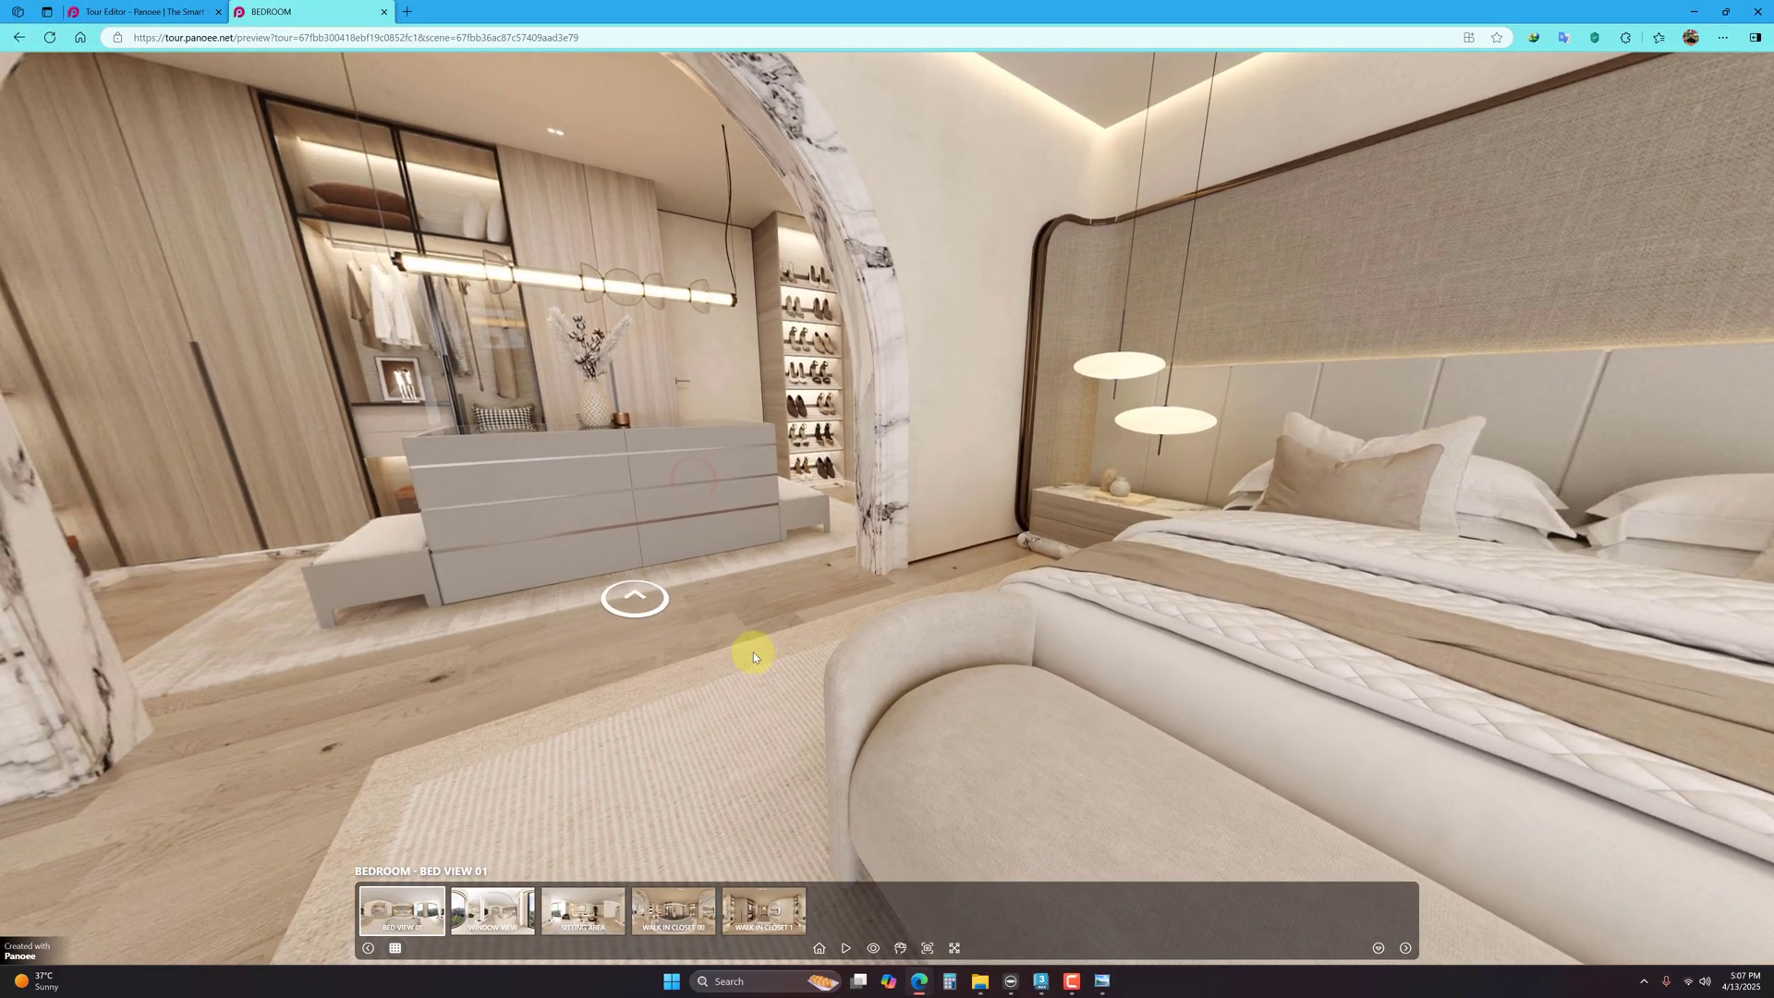
drag(753, 653, 1220, 664)
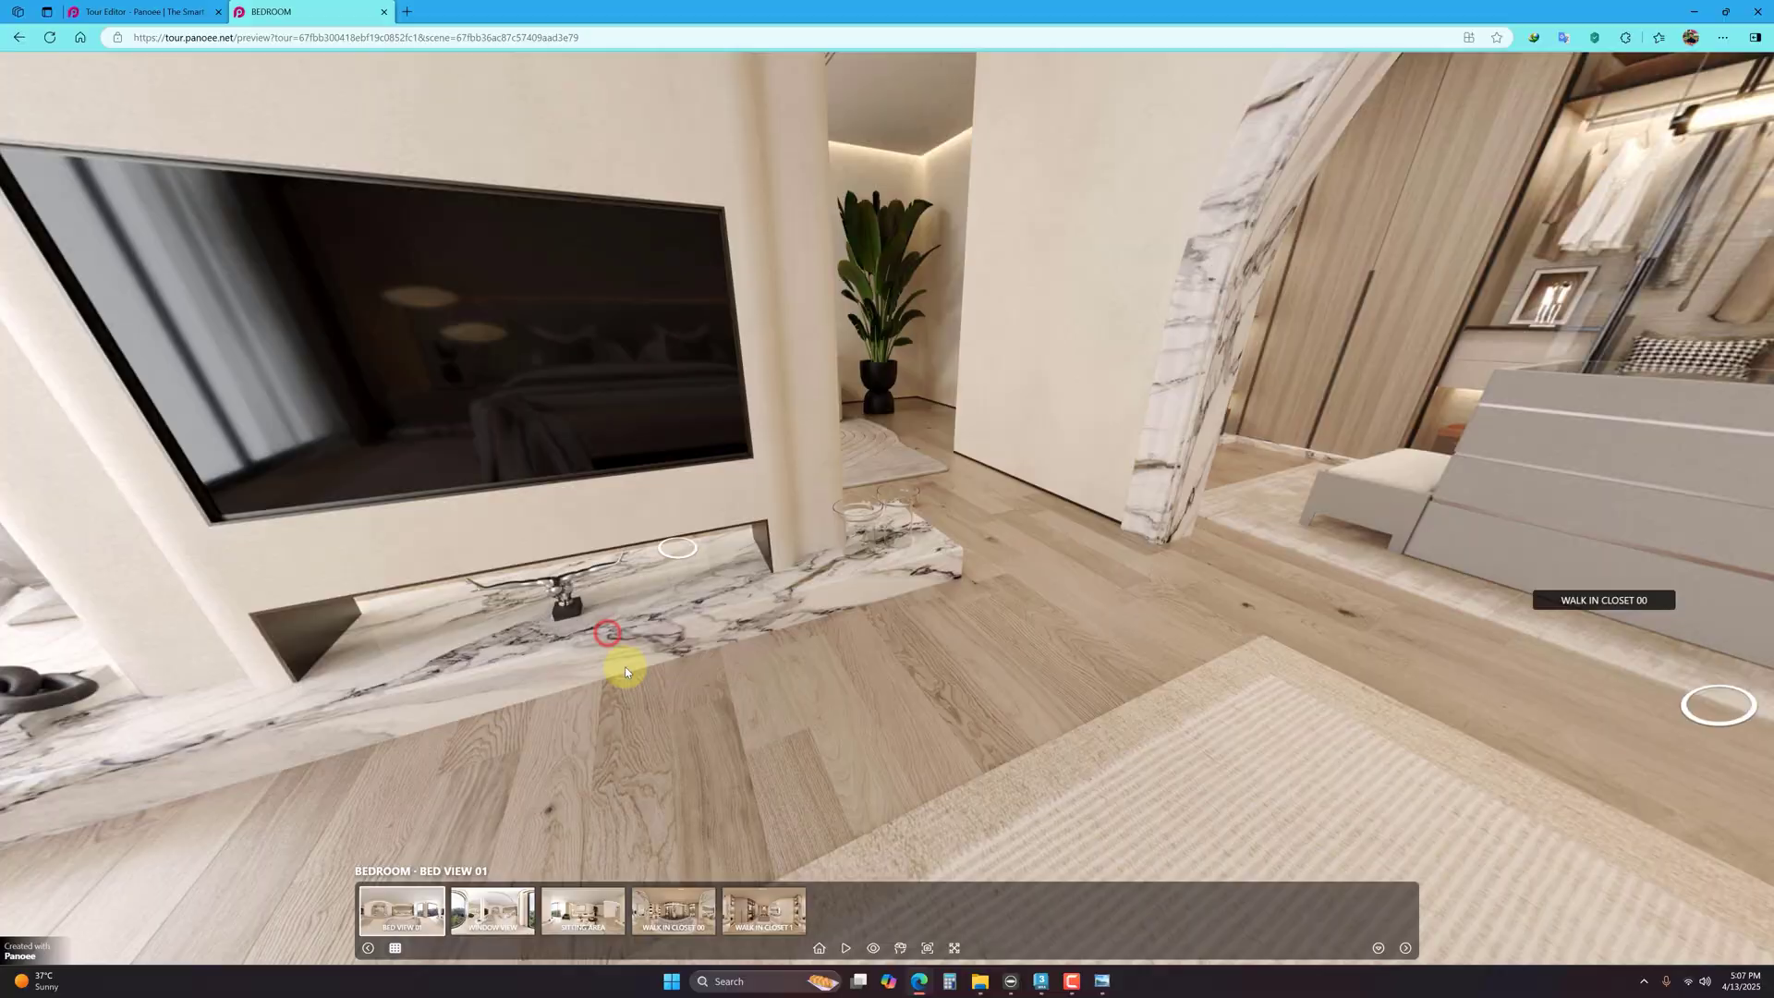
drag(622, 665, 1566, 691)
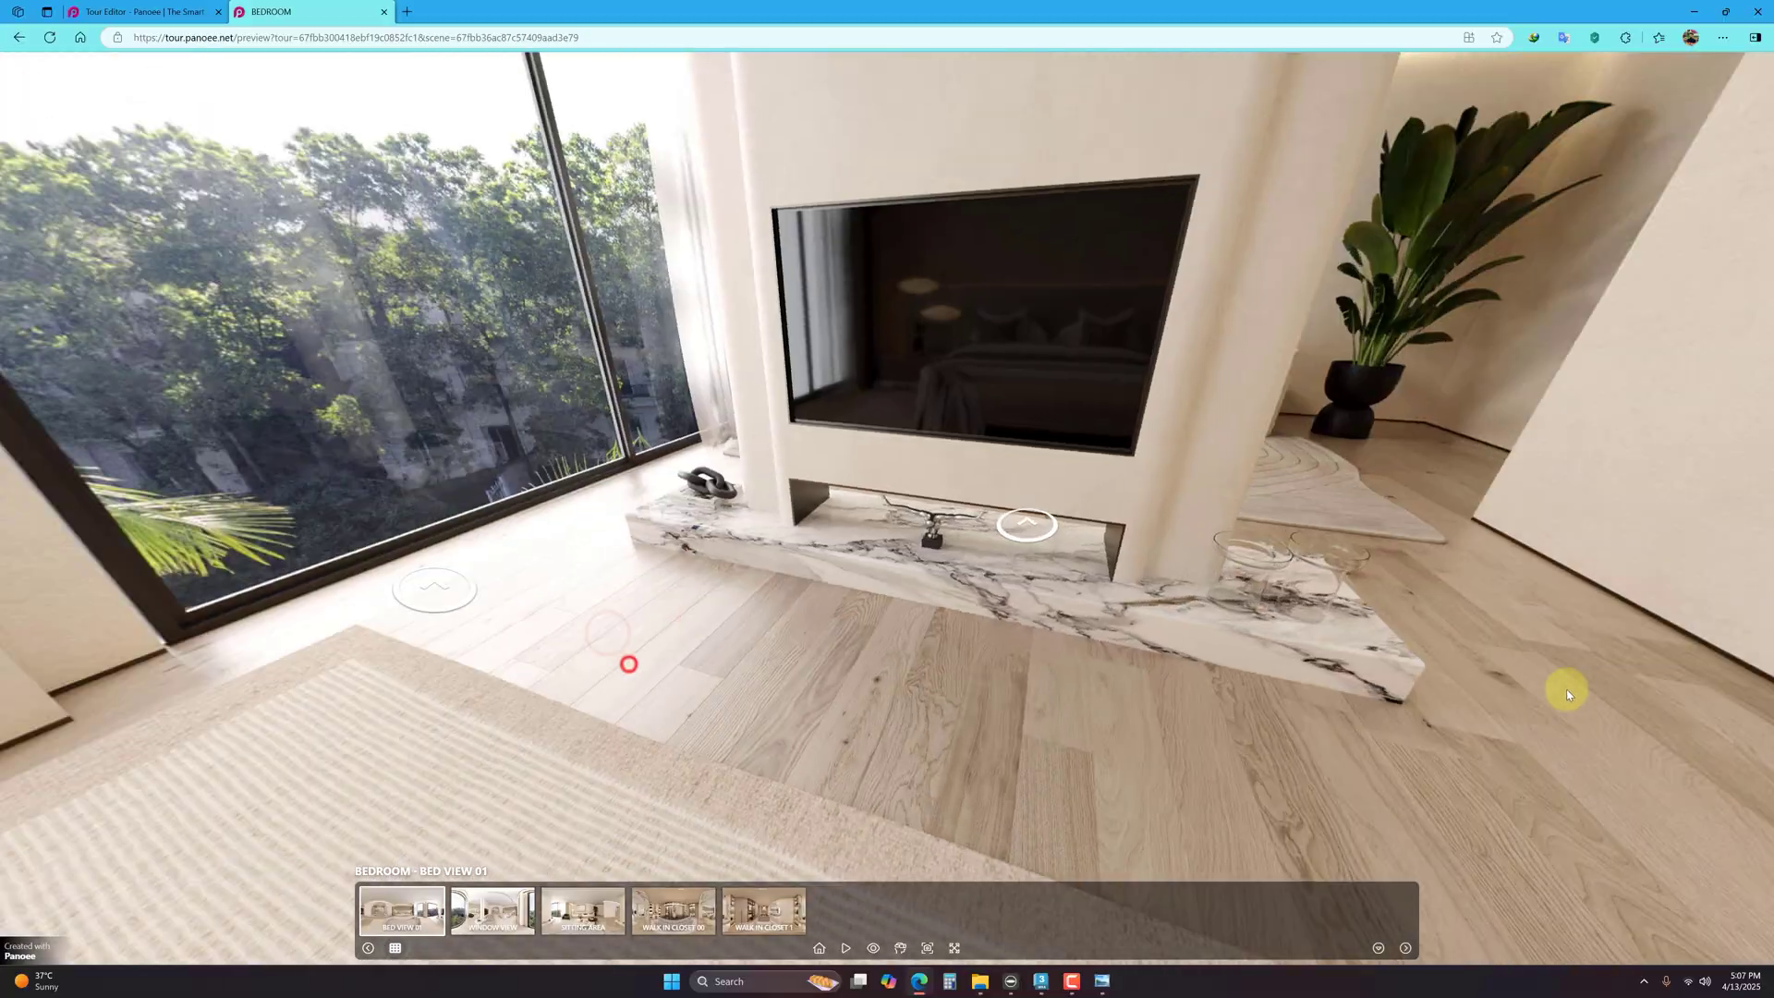
drag(1545, 594, 503, 618)
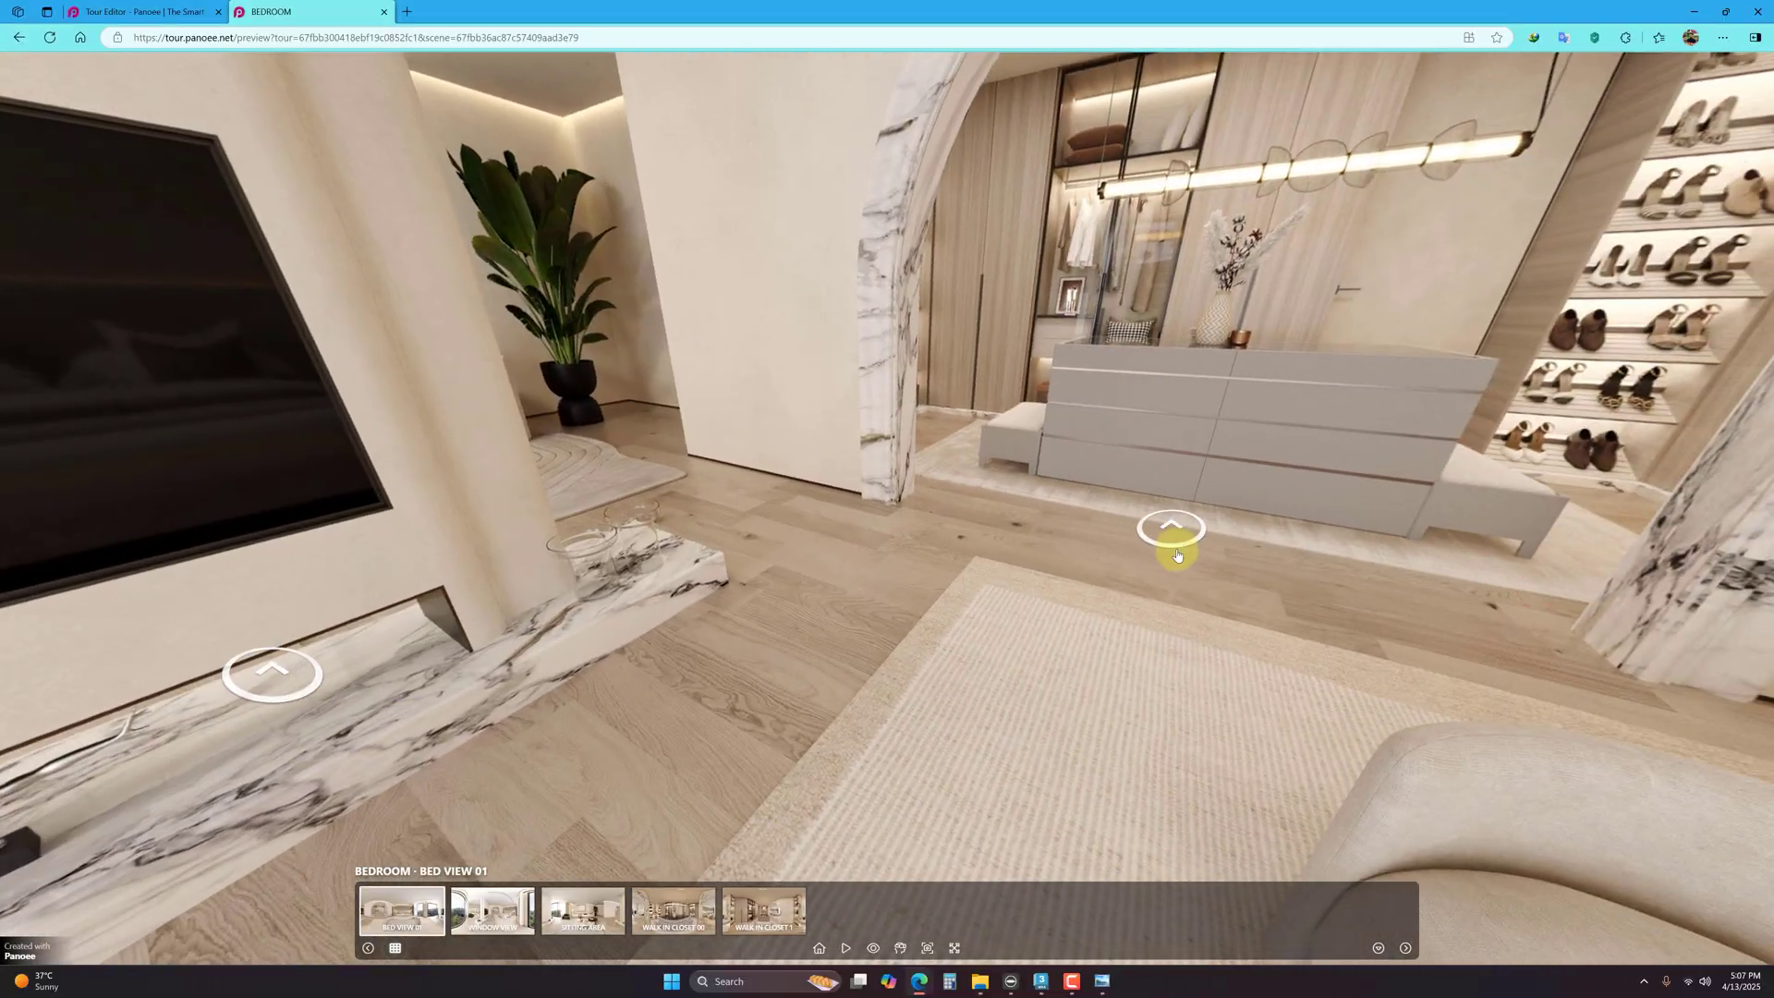
Step: Test the preview's hotspots by going from BED VIEW 01 to WALK IN CLOSET 00 and on to WALK IN CLOSET 1
click(1173, 544)
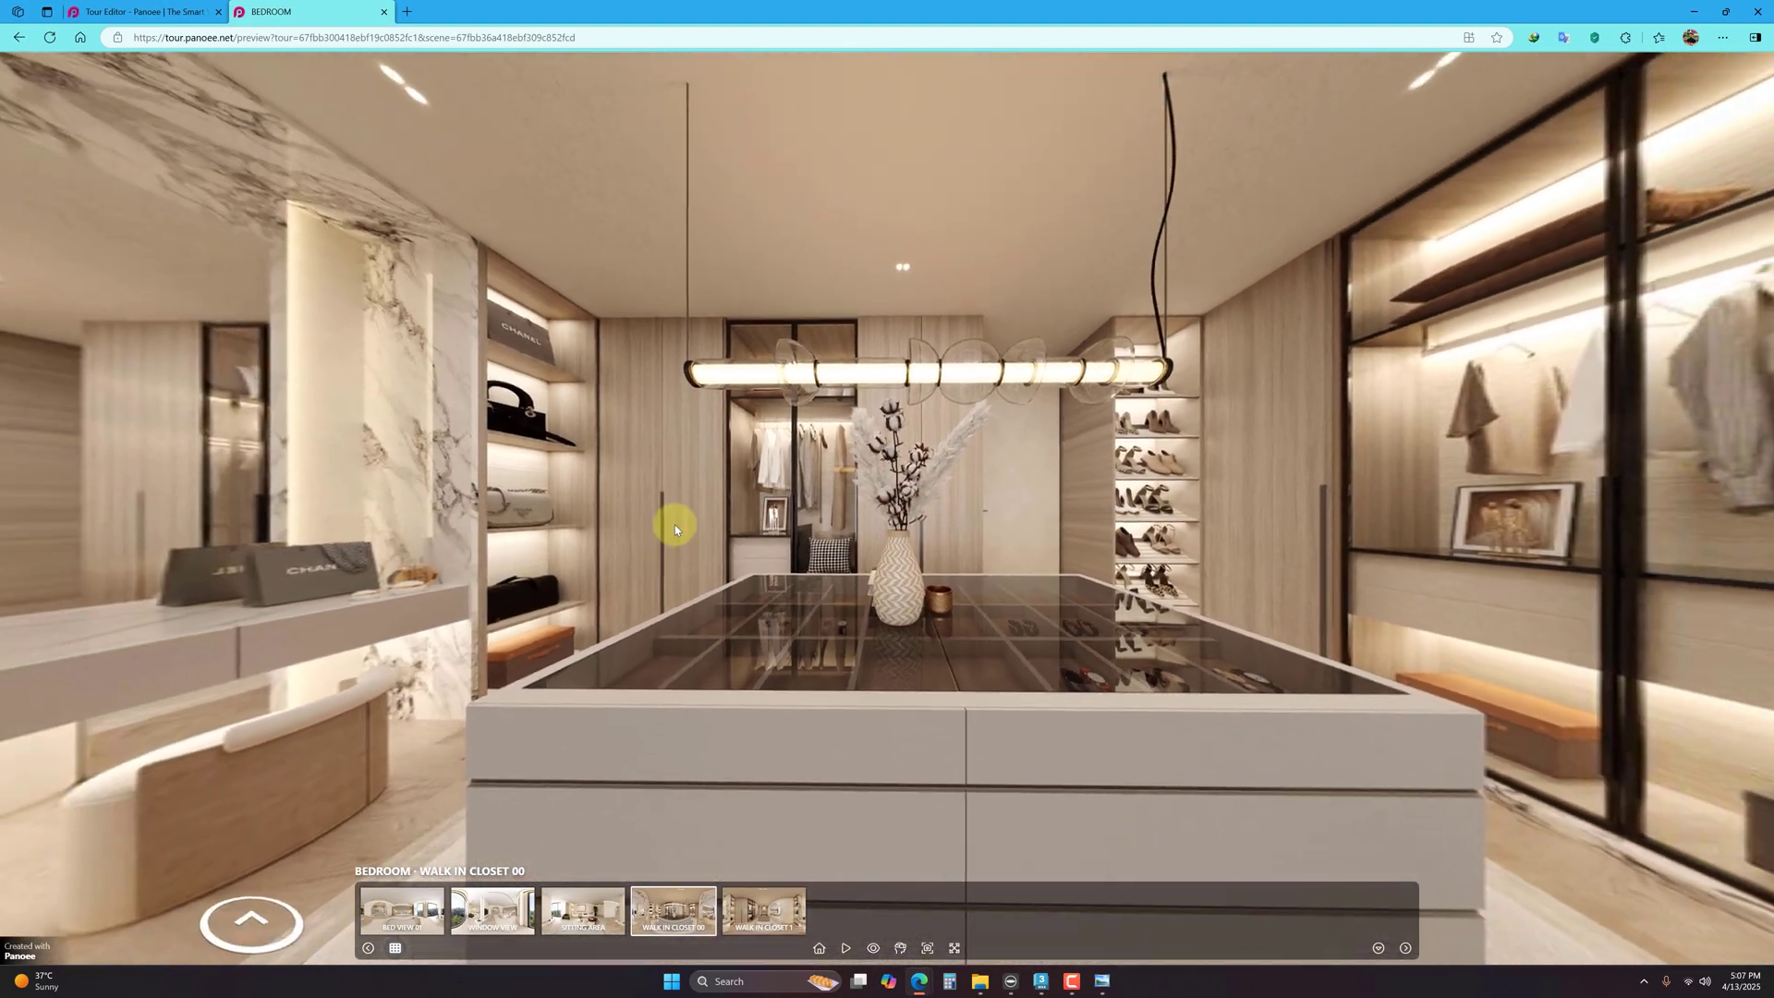
drag(675, 525, 792, 634)
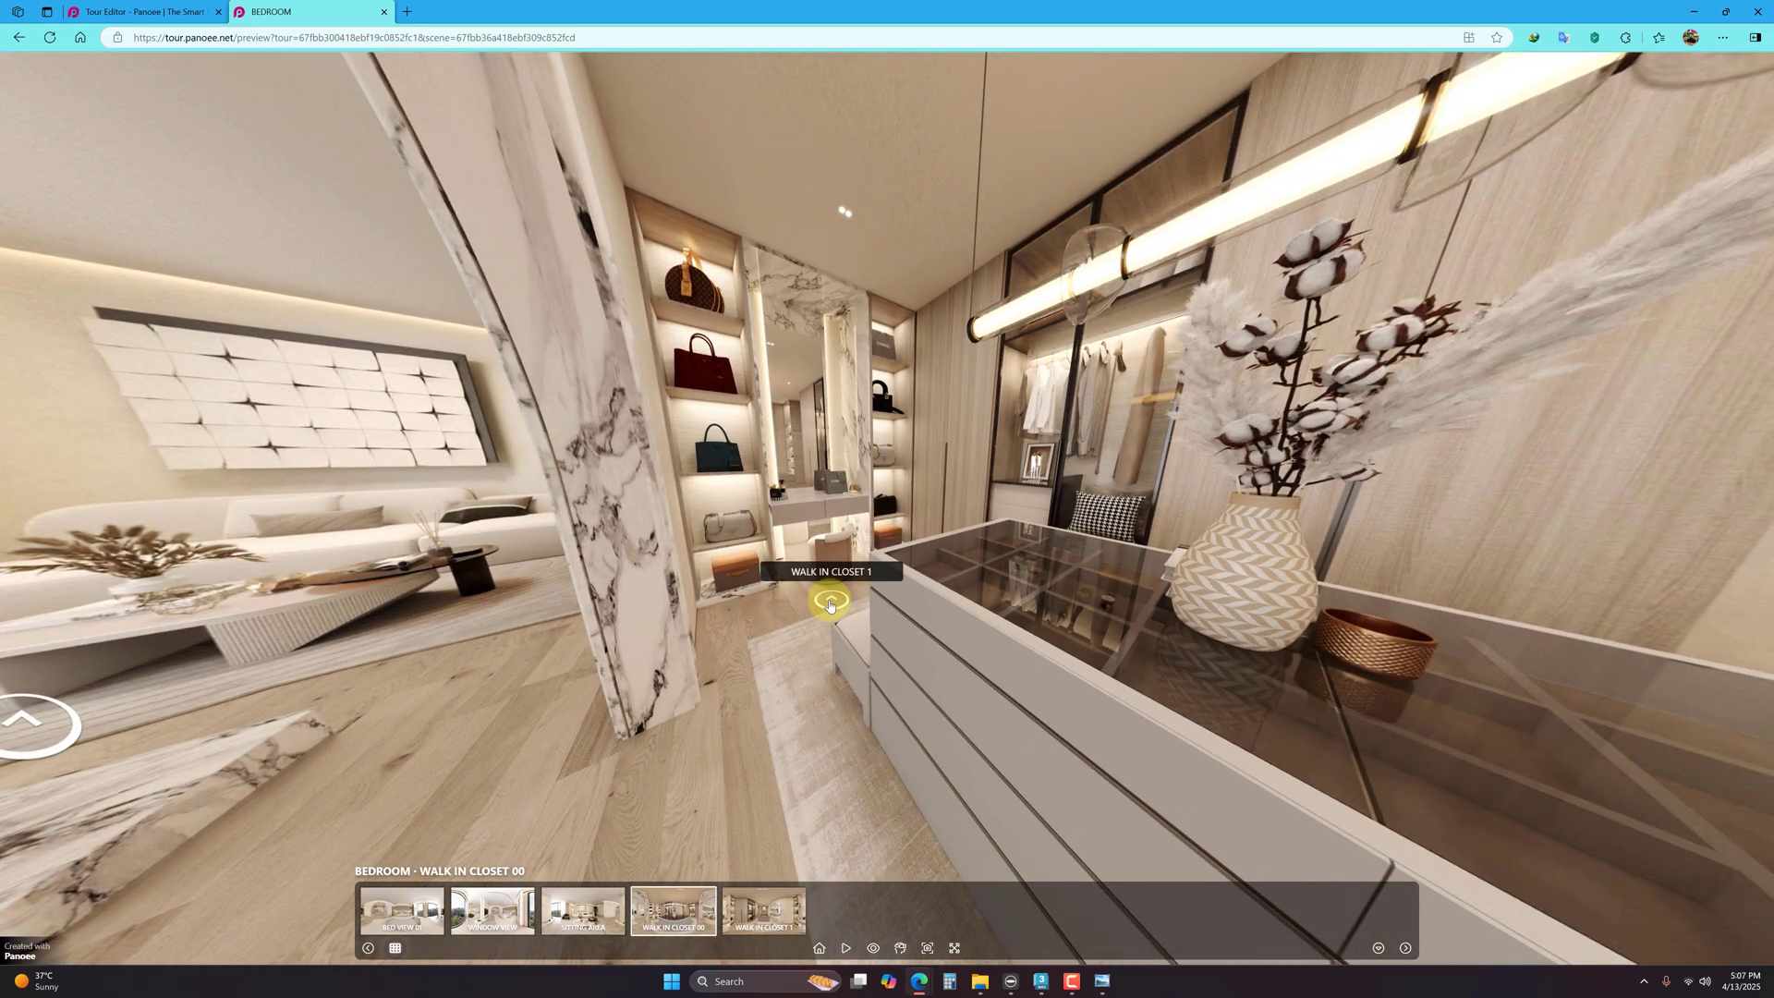
click(966, 667)
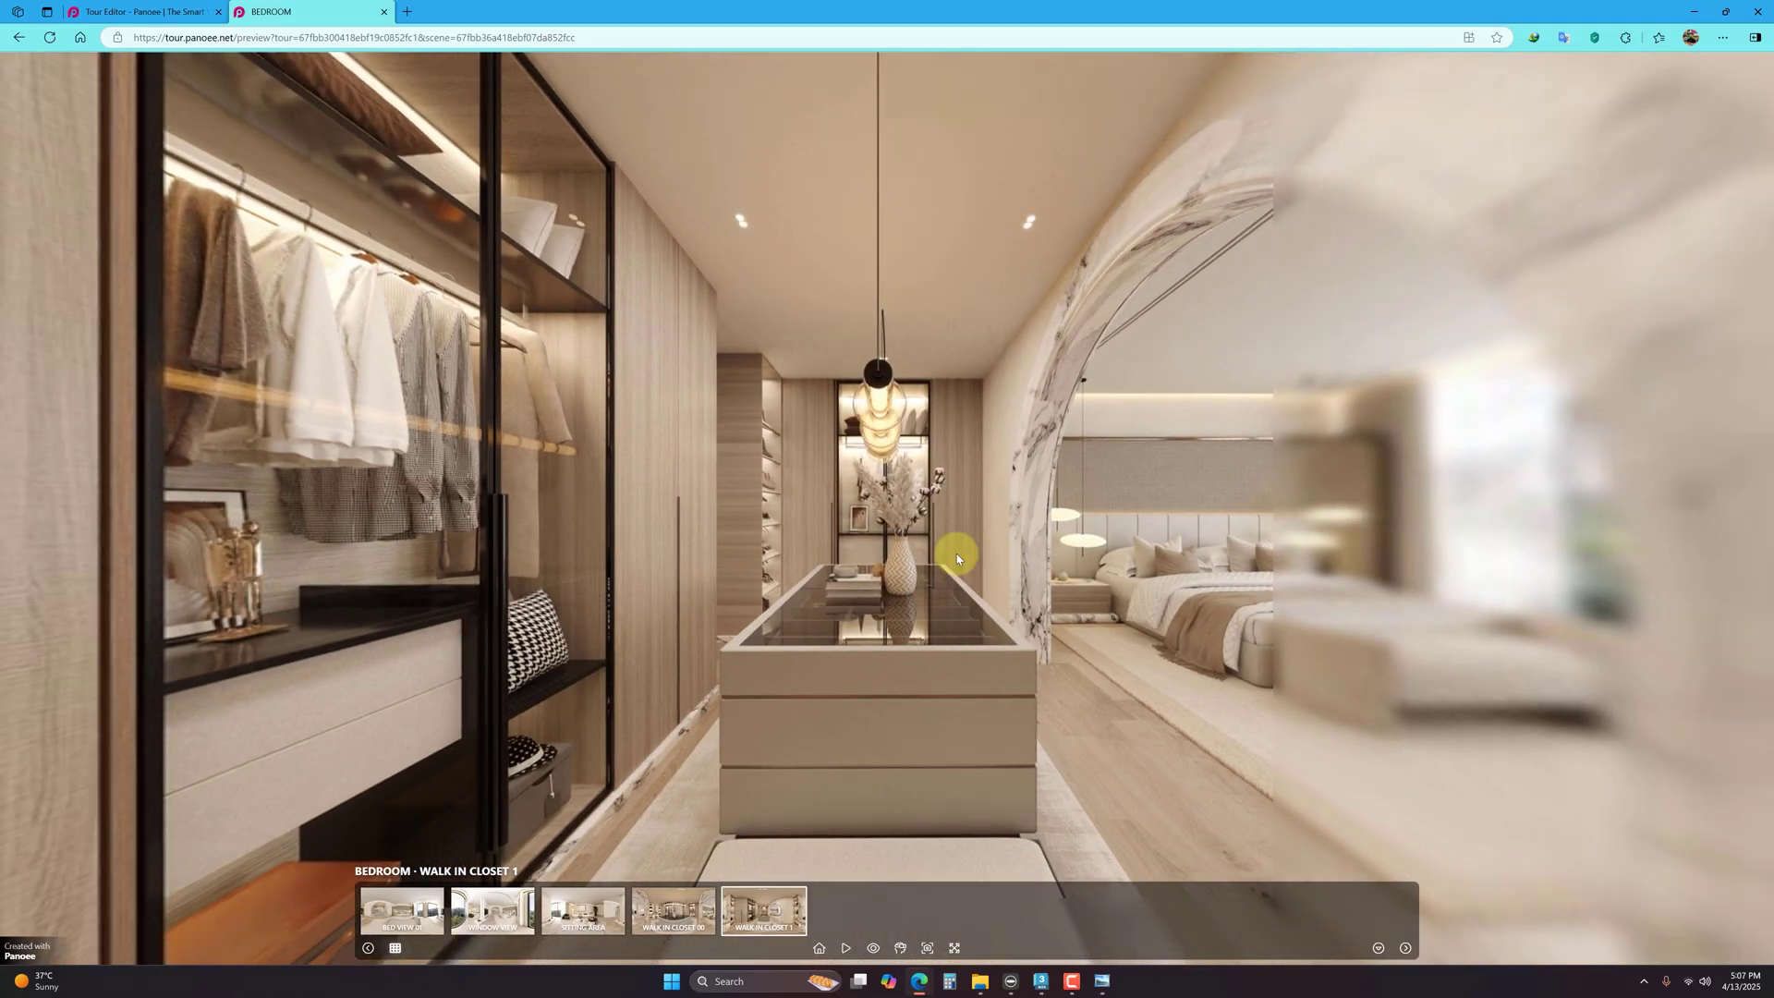
Step: Examine the WALK IN CLOSET 1 scene and its hotspots, follow the archway hotspot to WALK IN CLOSET 00 and look around
mouse_move(740, 576)
mouse_down()
mouse_move(1033, 170)
mouse_move(680, 315)
mouse_move(906, 496)
mouse_move(844, 400)
mouse_move(979, 644)
mouse_up()
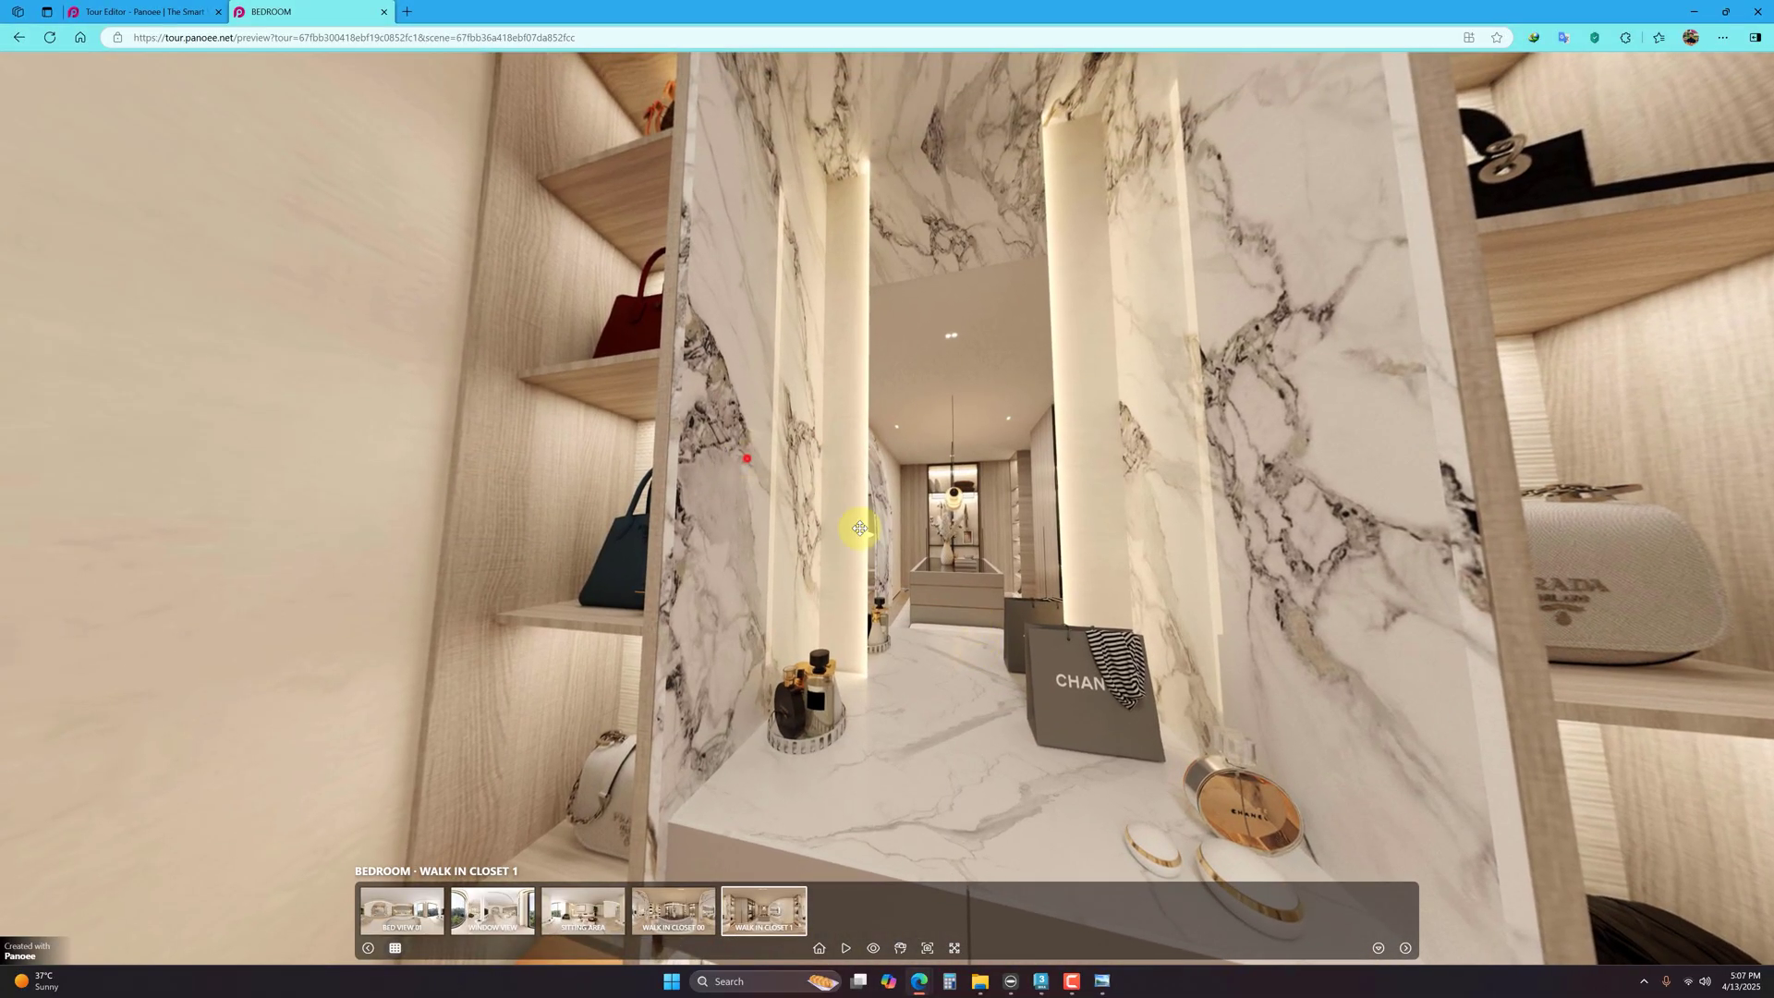
drag(859, 528, 1070, 476)
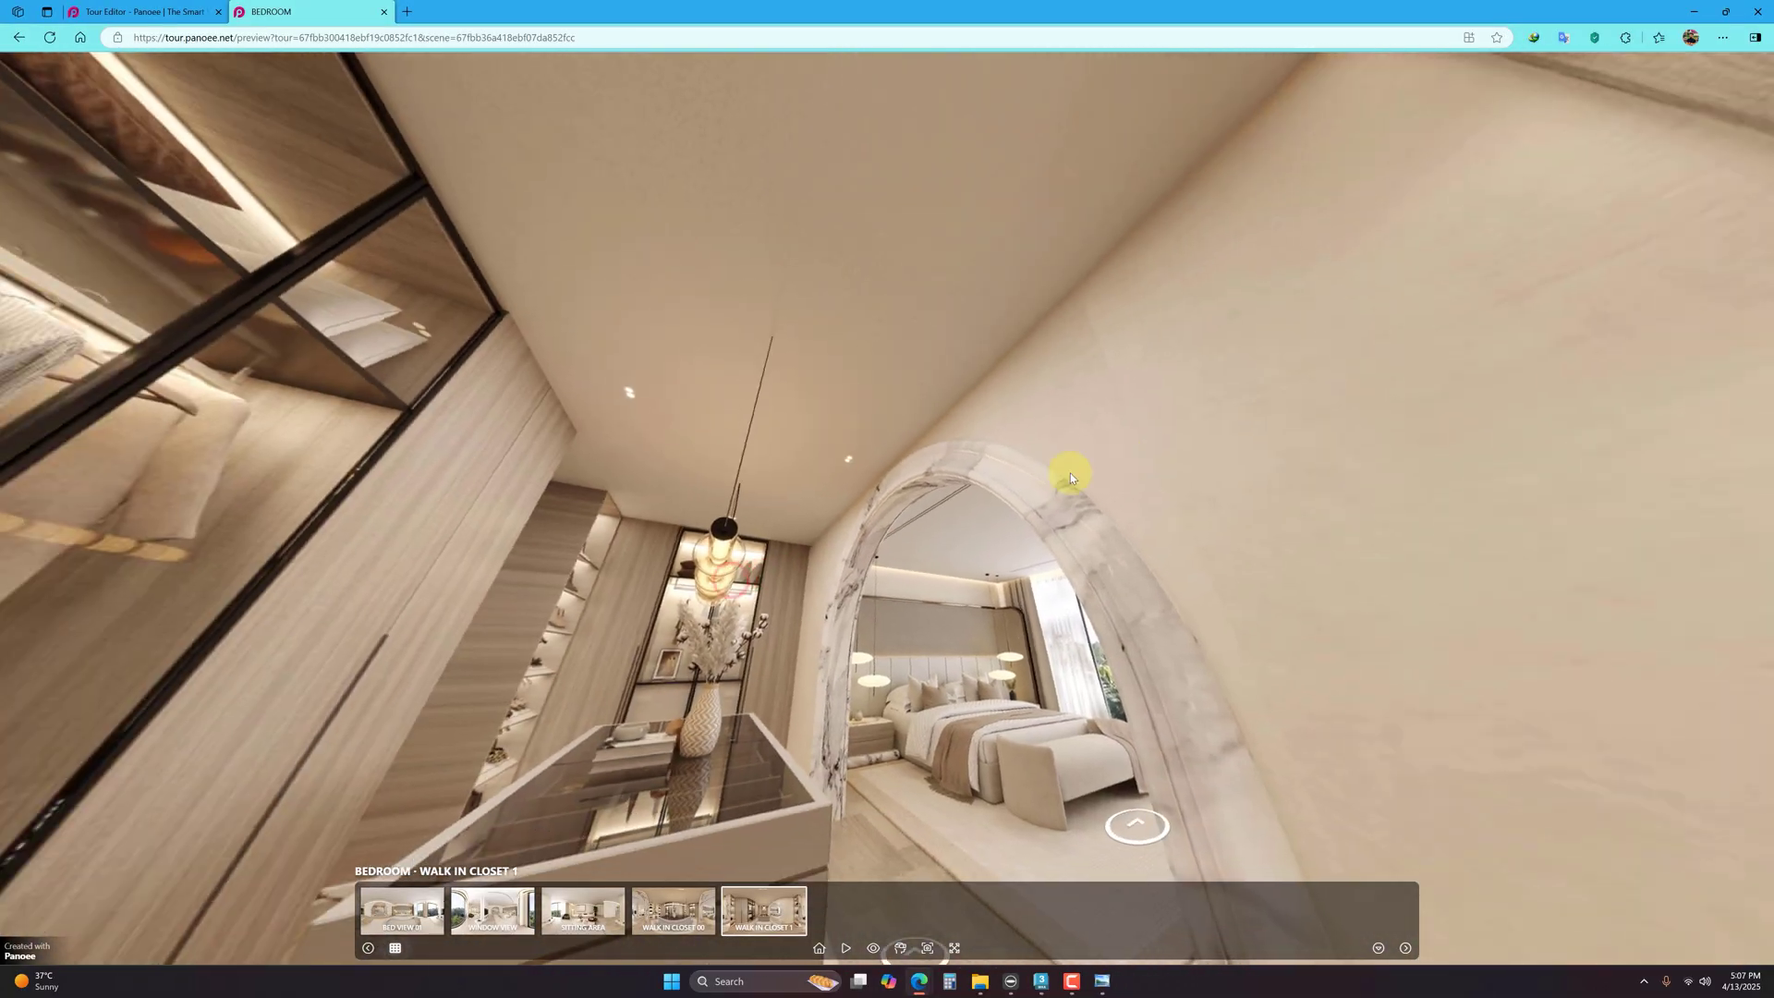
drag(695, 582, 871, 389)
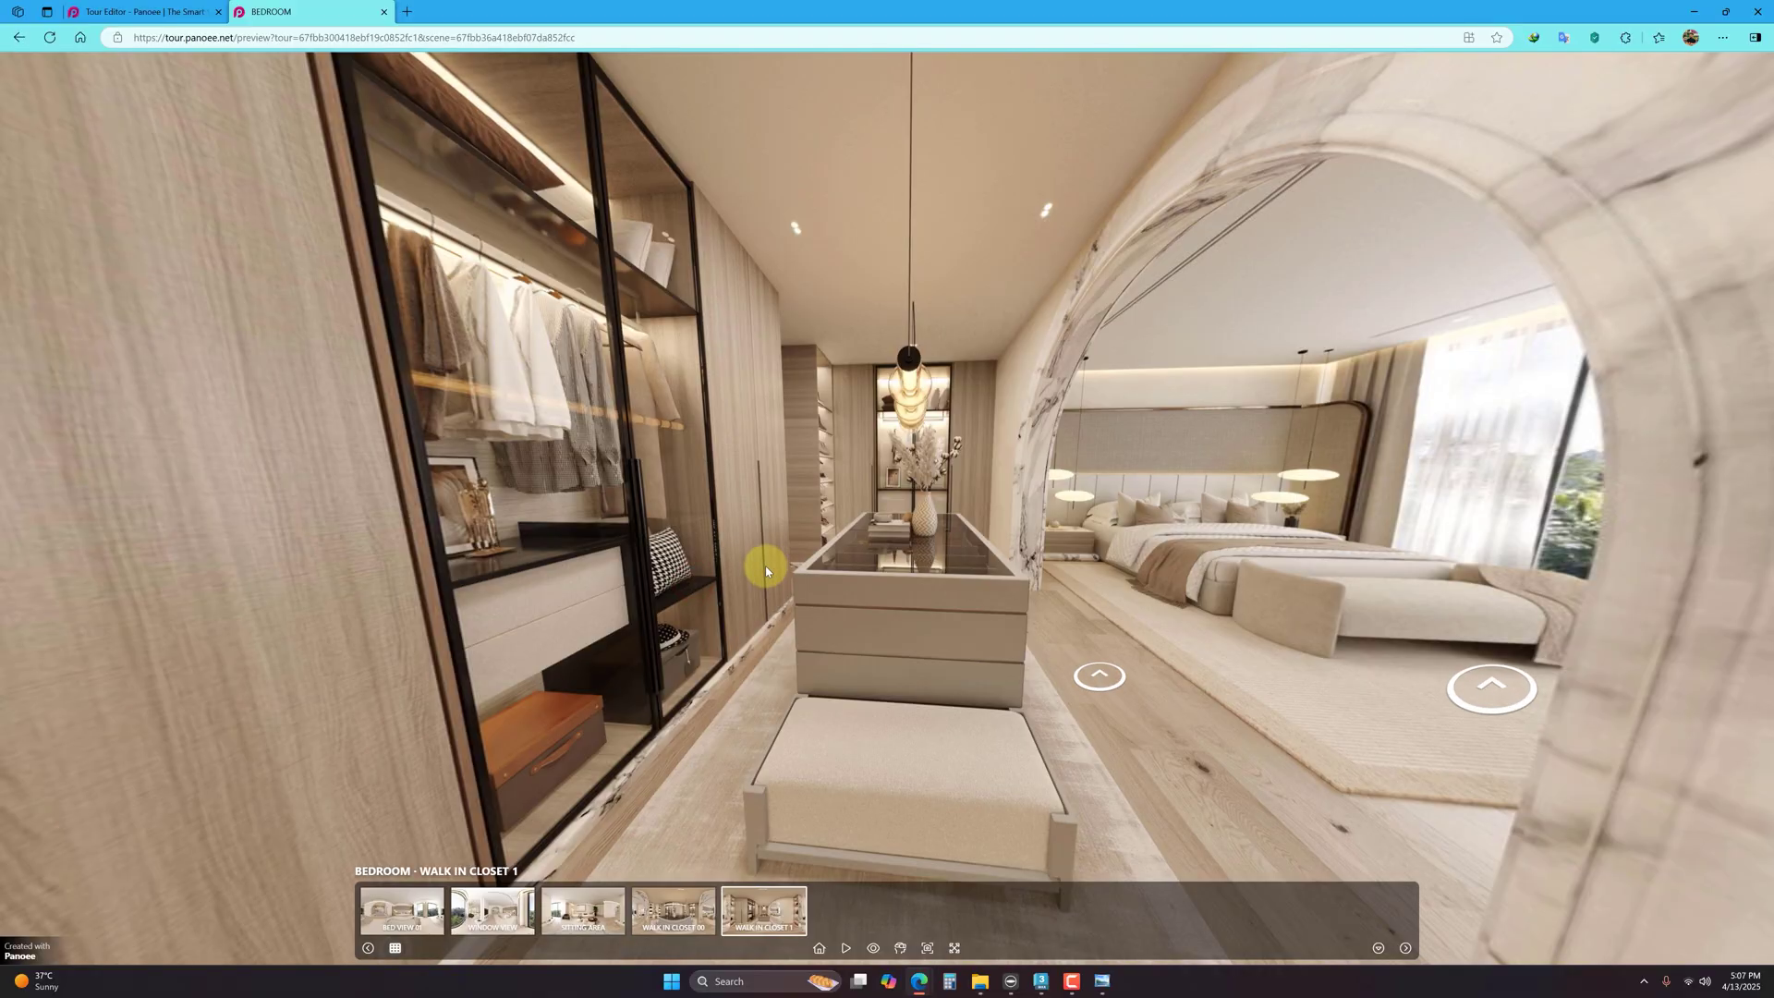
drag(767, 571, 683, 240)
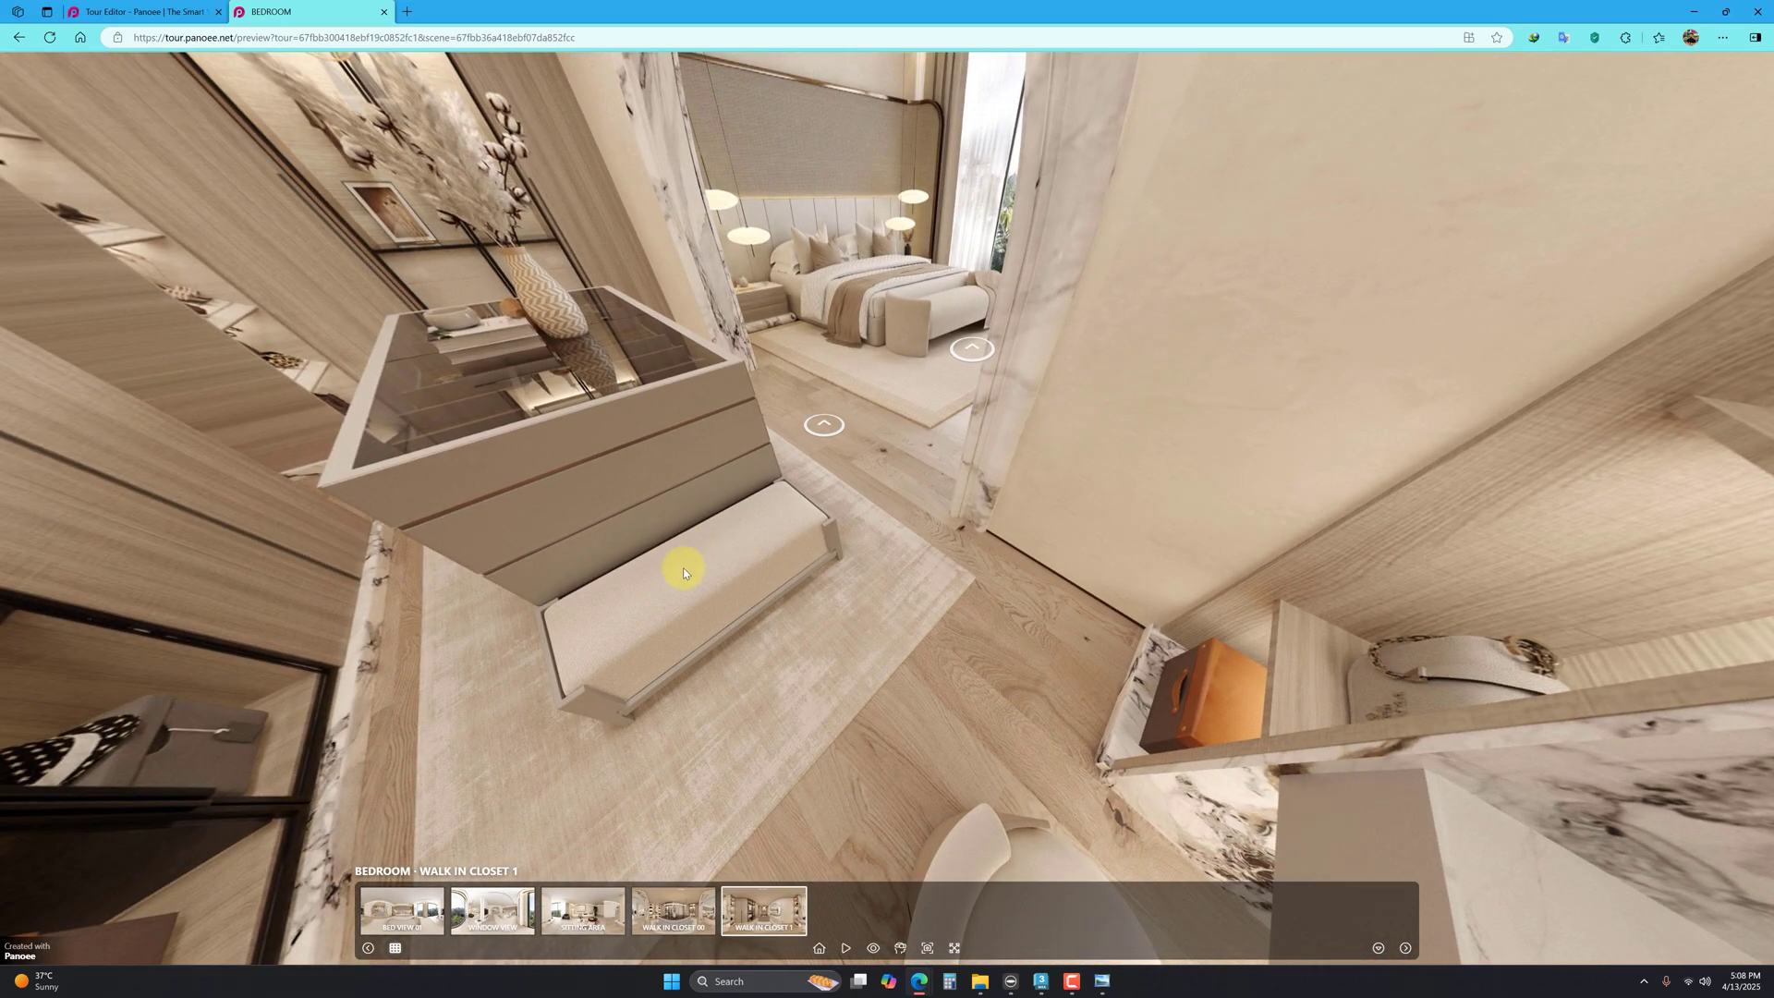
mouse_move(697, 644)
mouse_down()
mouse_move(1013, 641)
mouse_move(744, 381)
mouse_move(863, 733)
mouse_up()
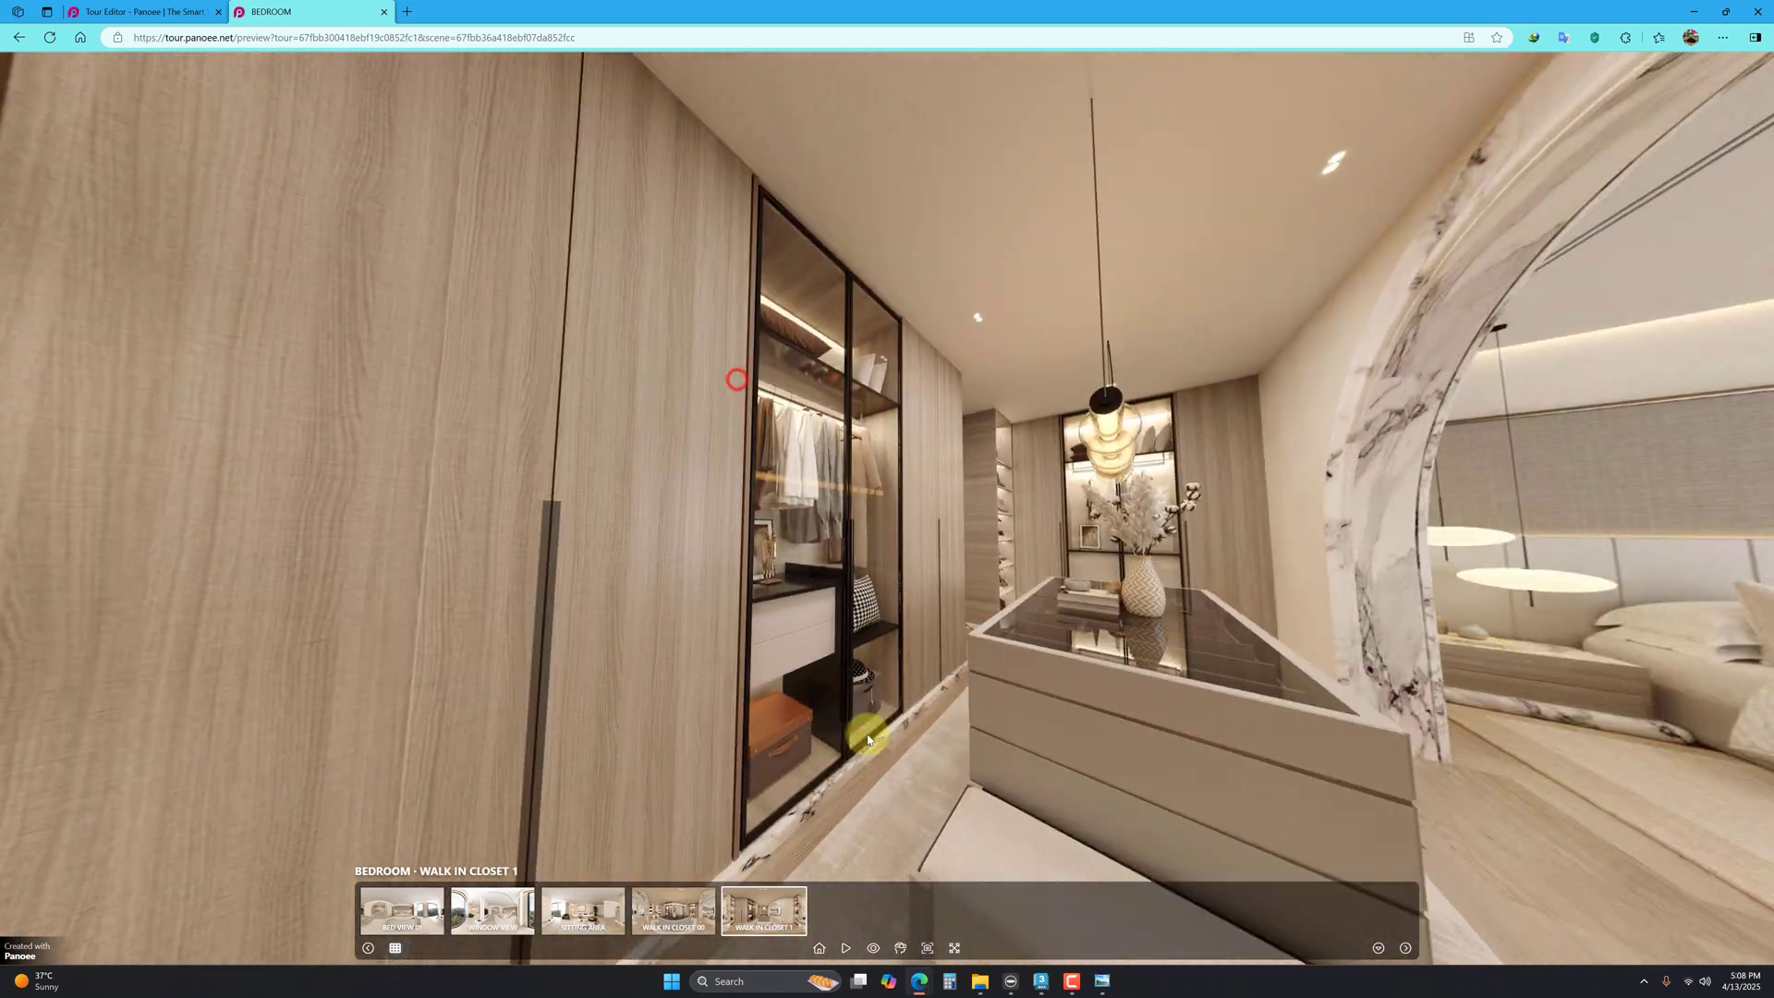
drag(1077, 705, 503, 508)
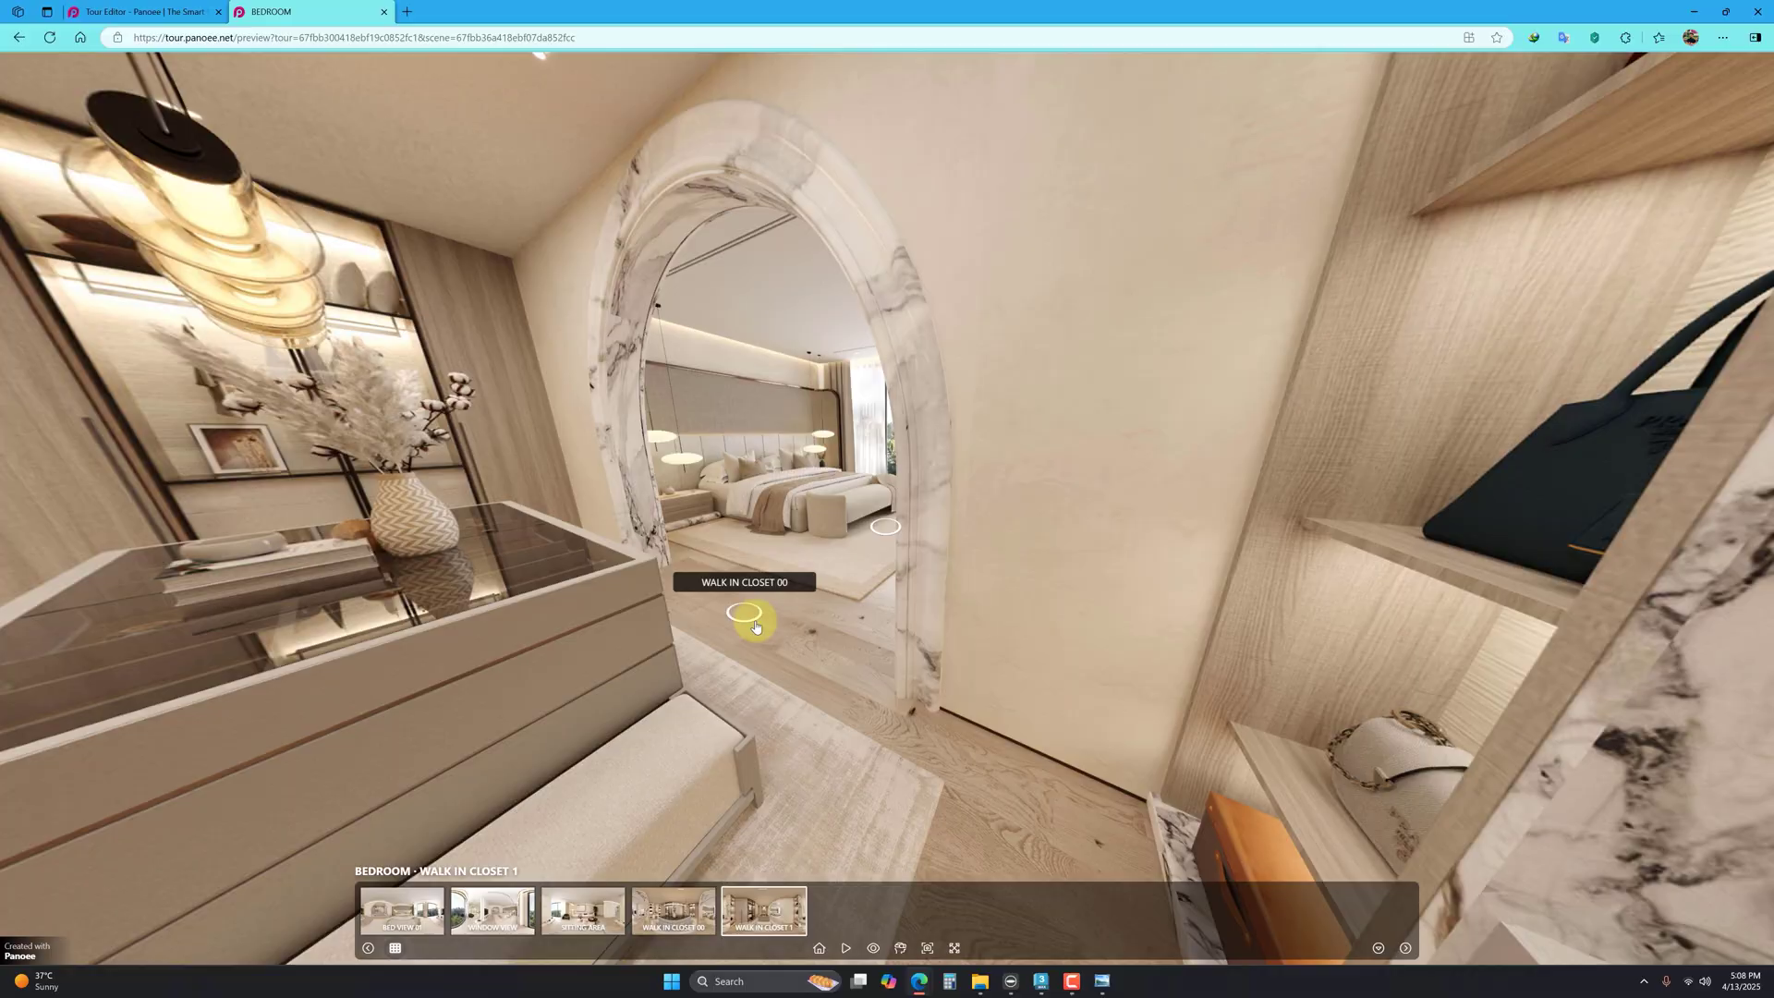
click(754, 621)
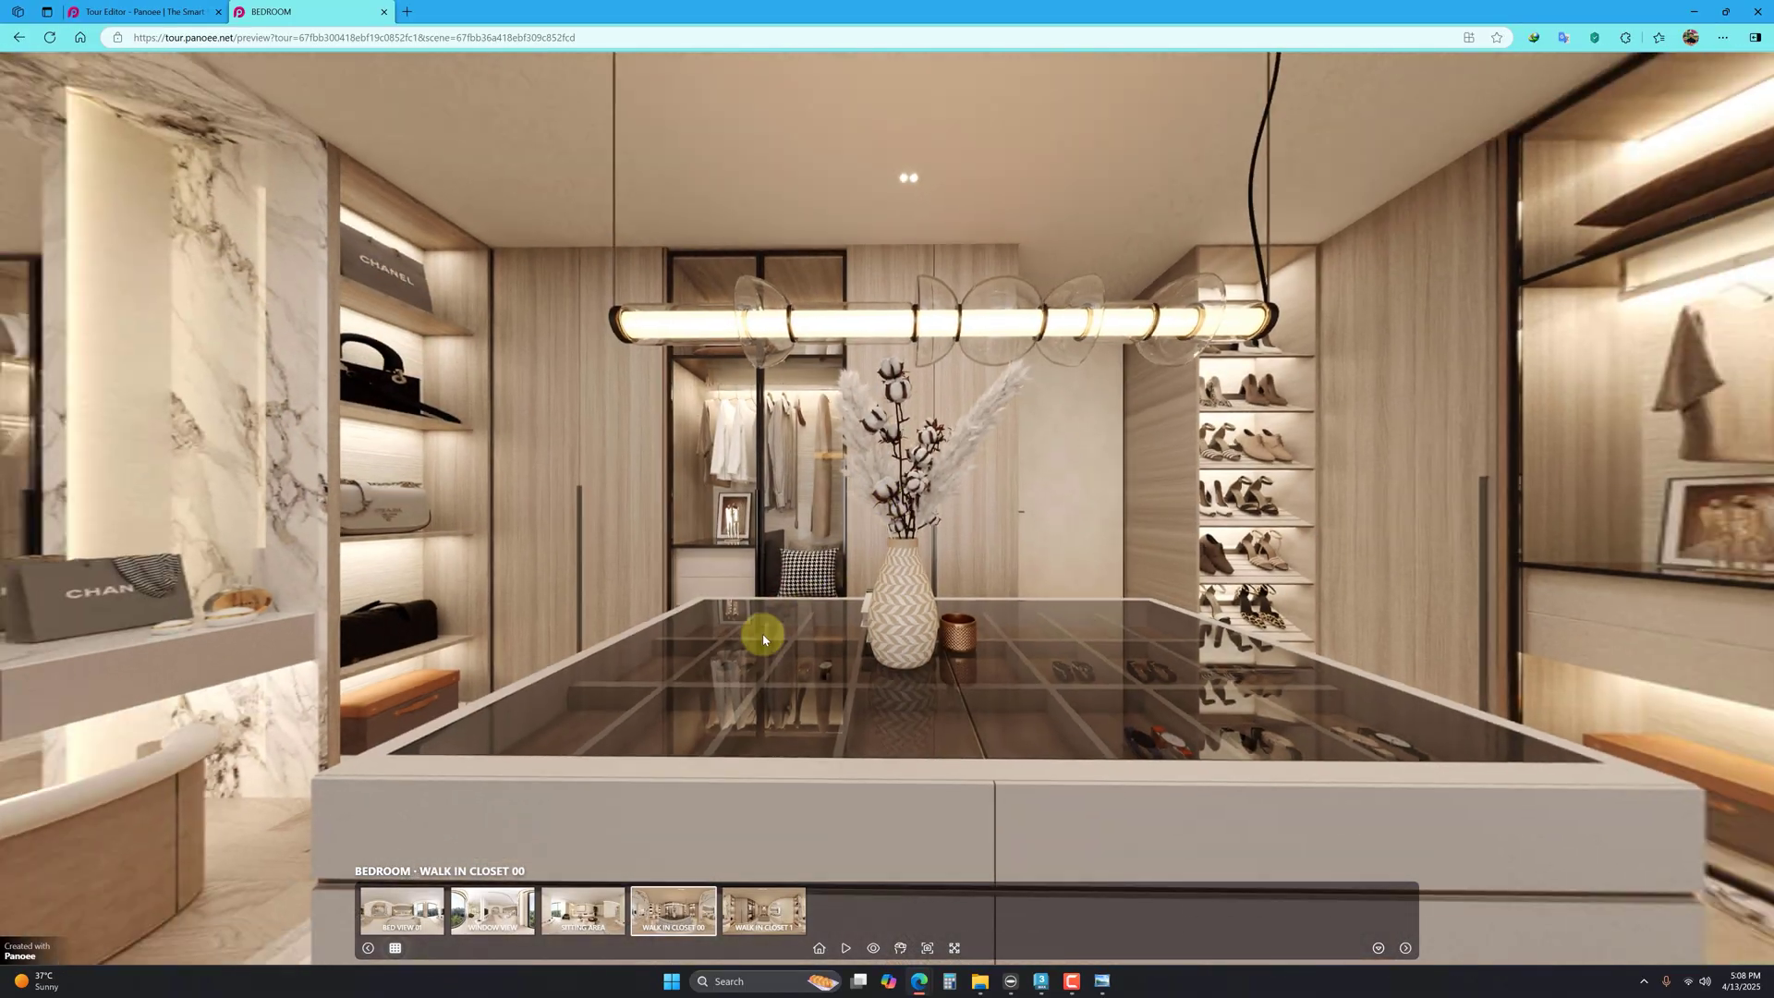
drag(764, 640, 1252, 657)
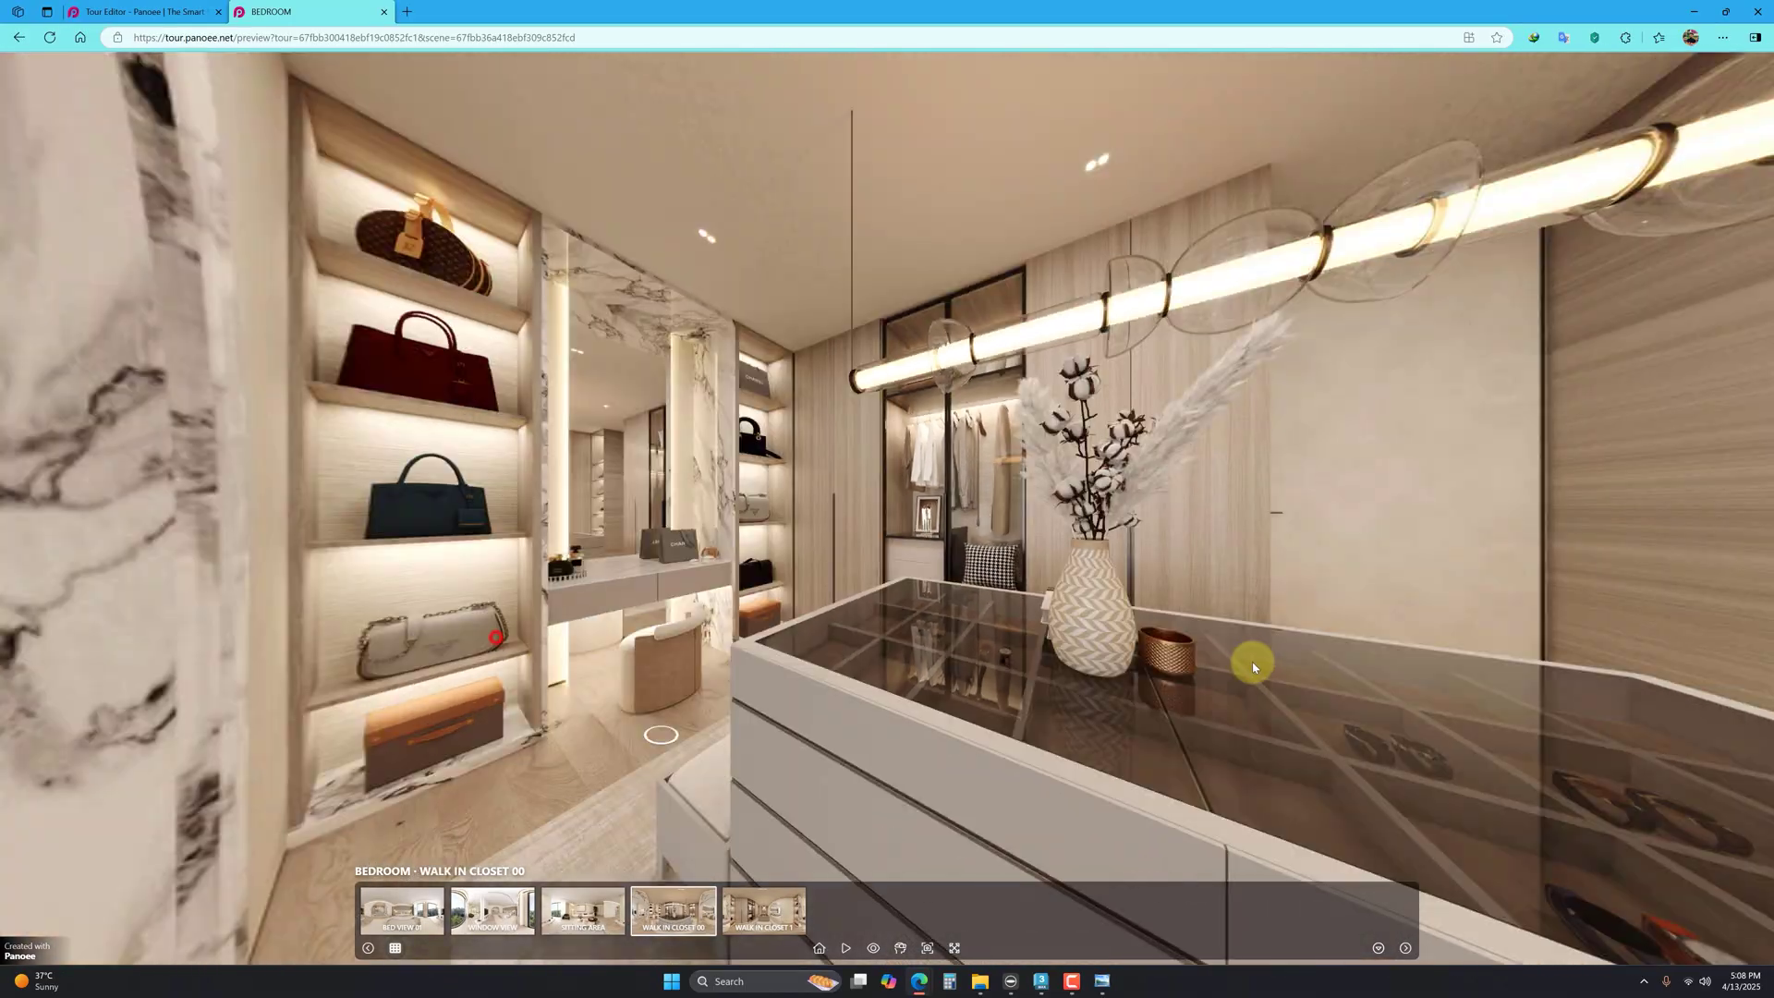
Step: Test the preview's hotspots by going from WALK IN CLOSET 00 through SITTING AREA and WINDOW VIEW to BED VIEW 01
click(645, 629)
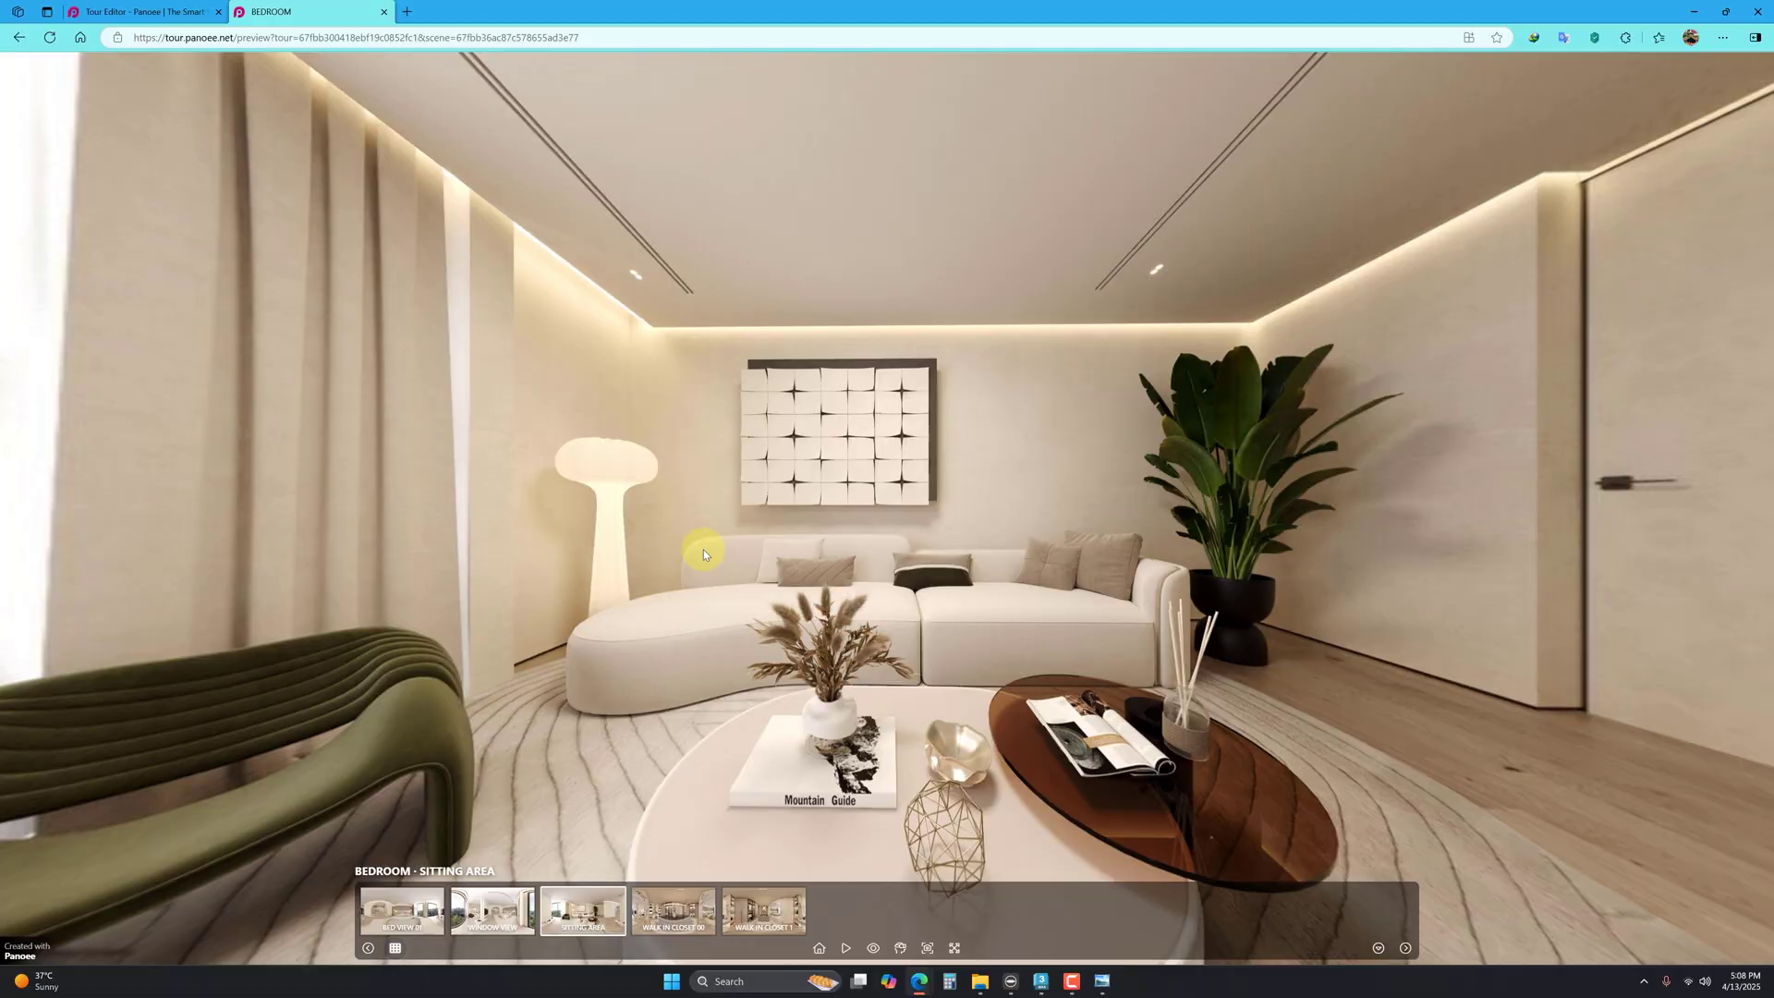
drag(703, 555, 1239, 630)
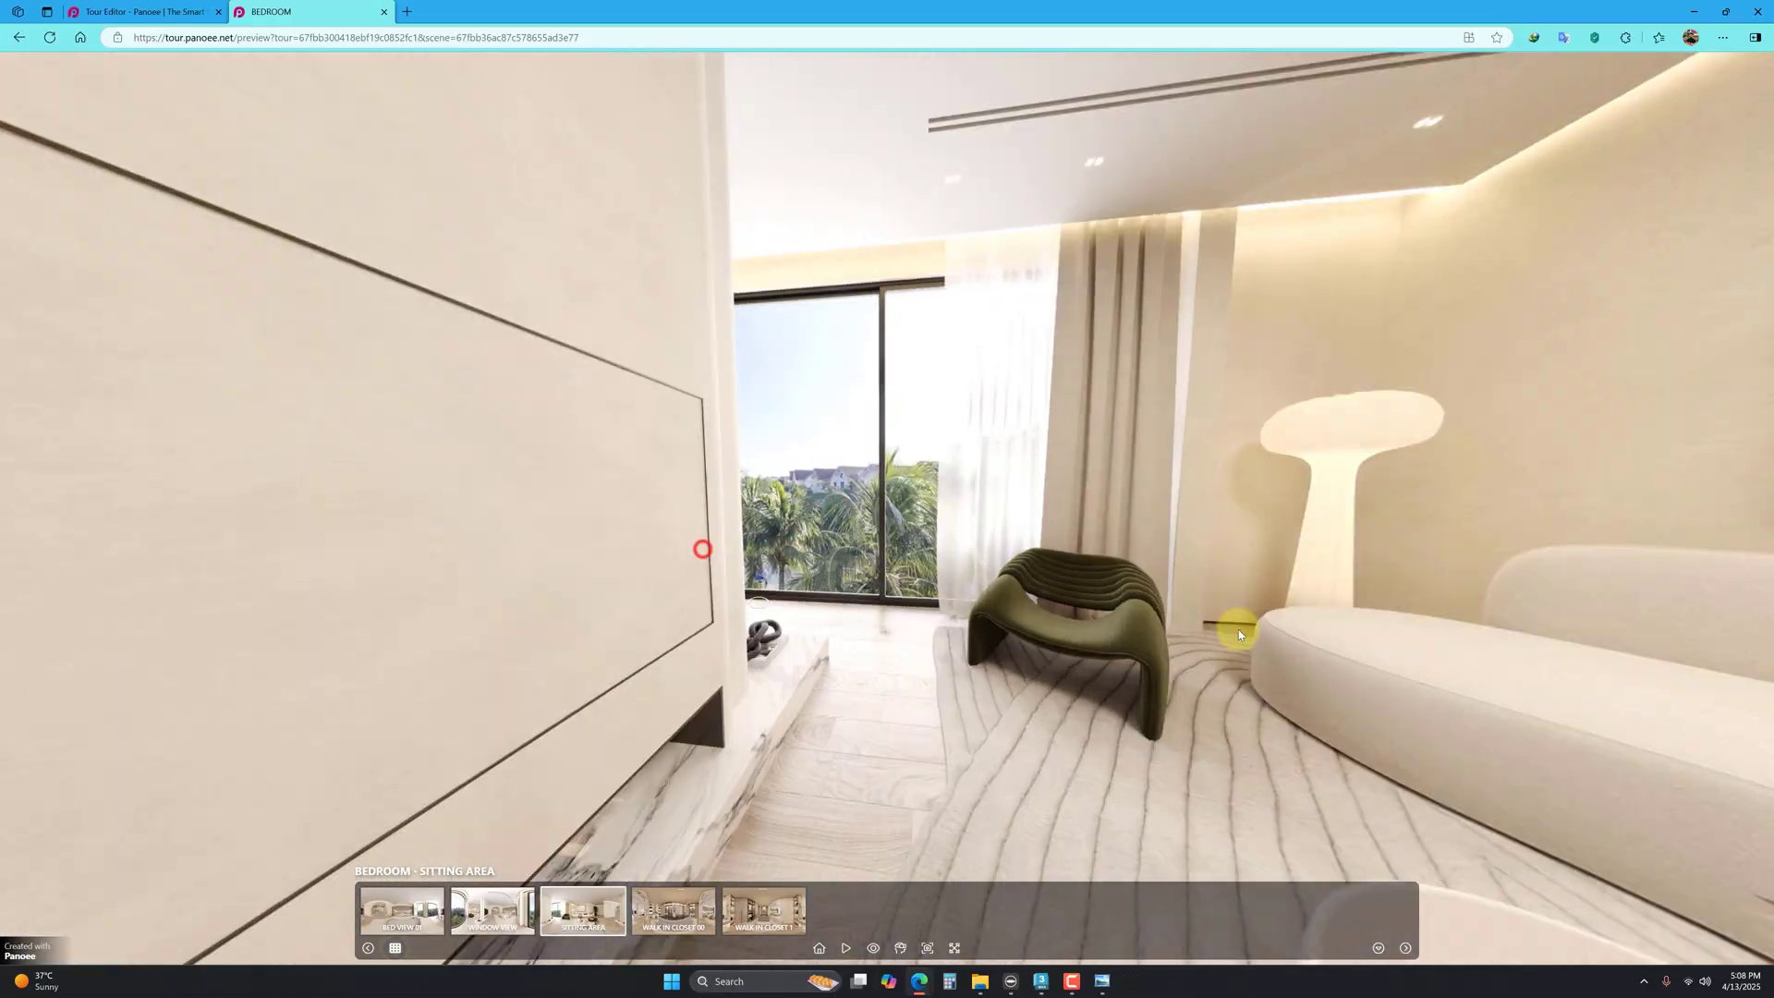
click(924, 600)
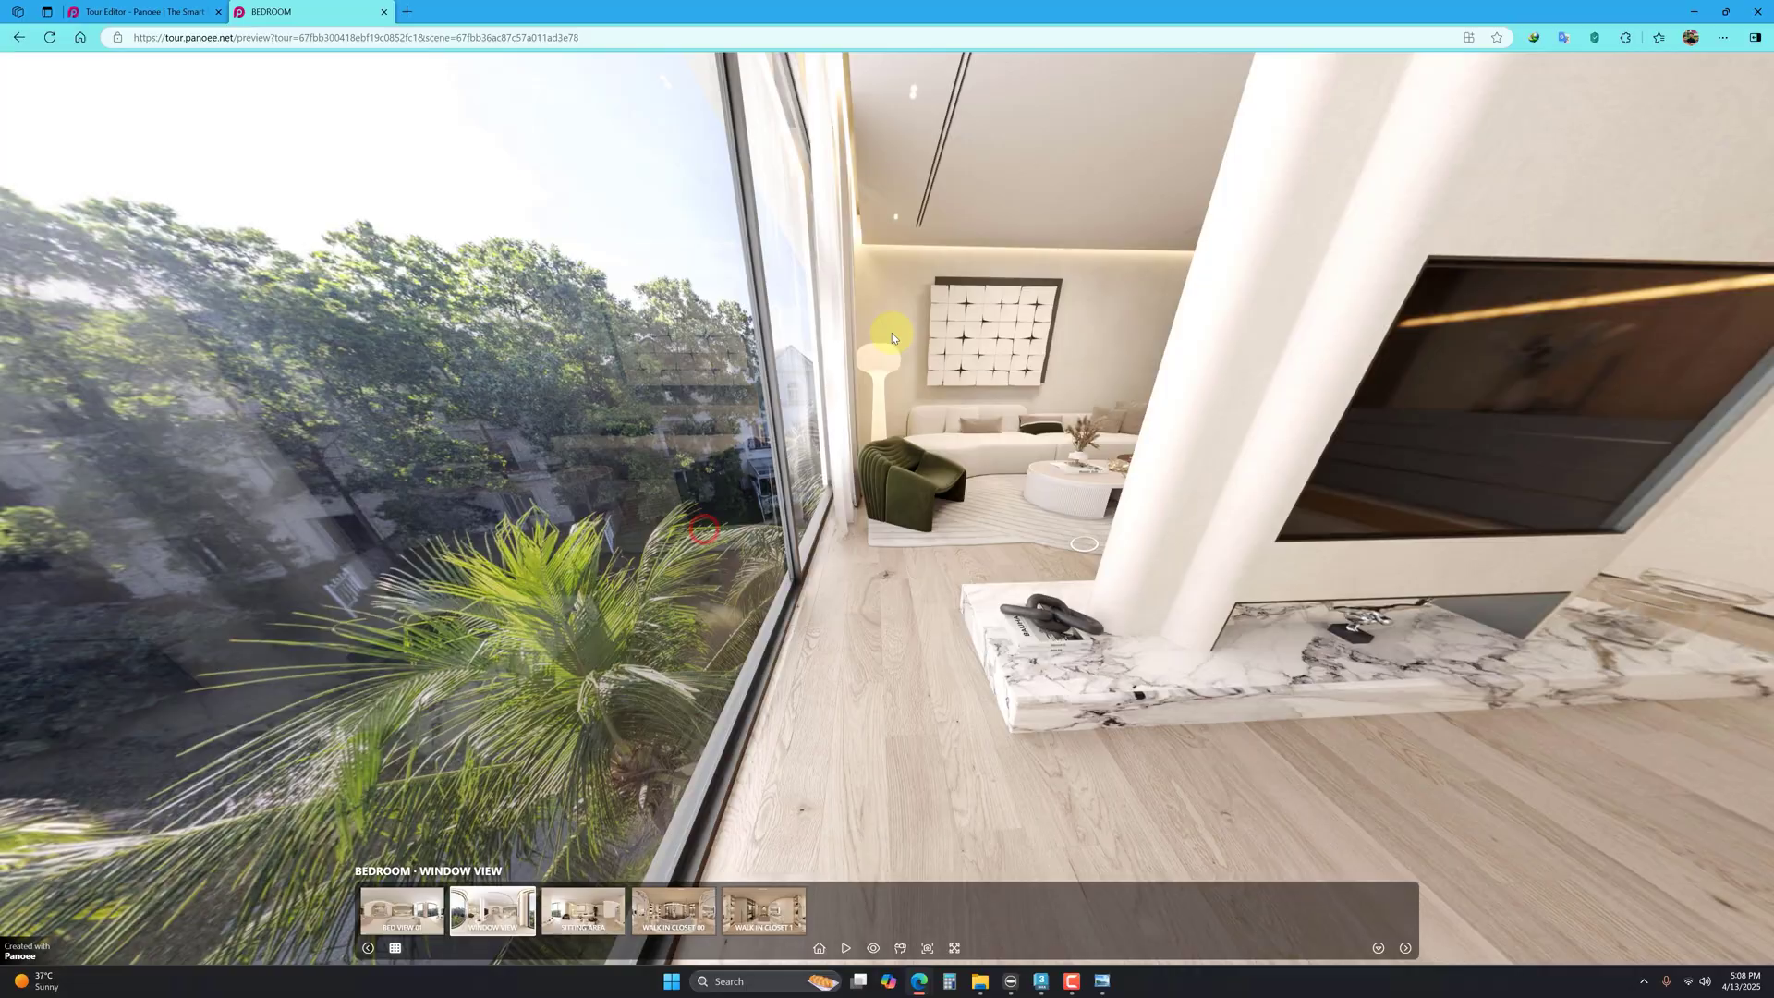
drag(911, 344, 1437, 560)
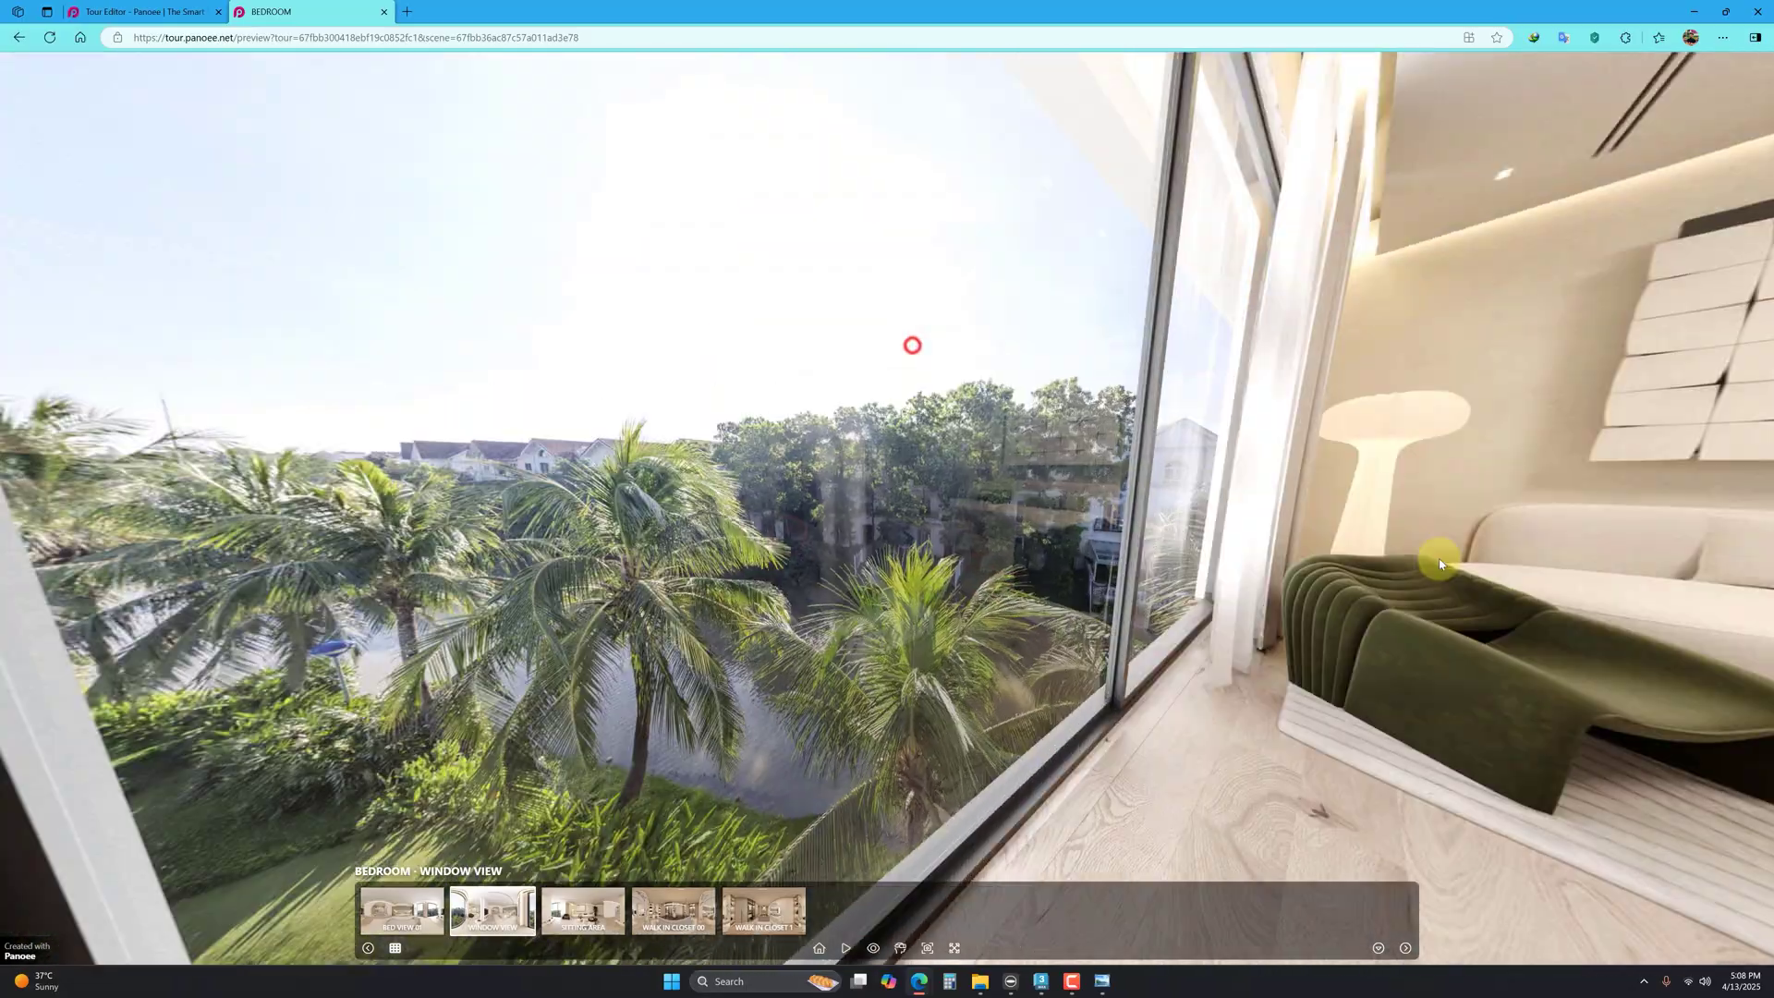
drag(602, 584, 980, 637)
drag(537, 689, 937, 657)
click(849, 614)
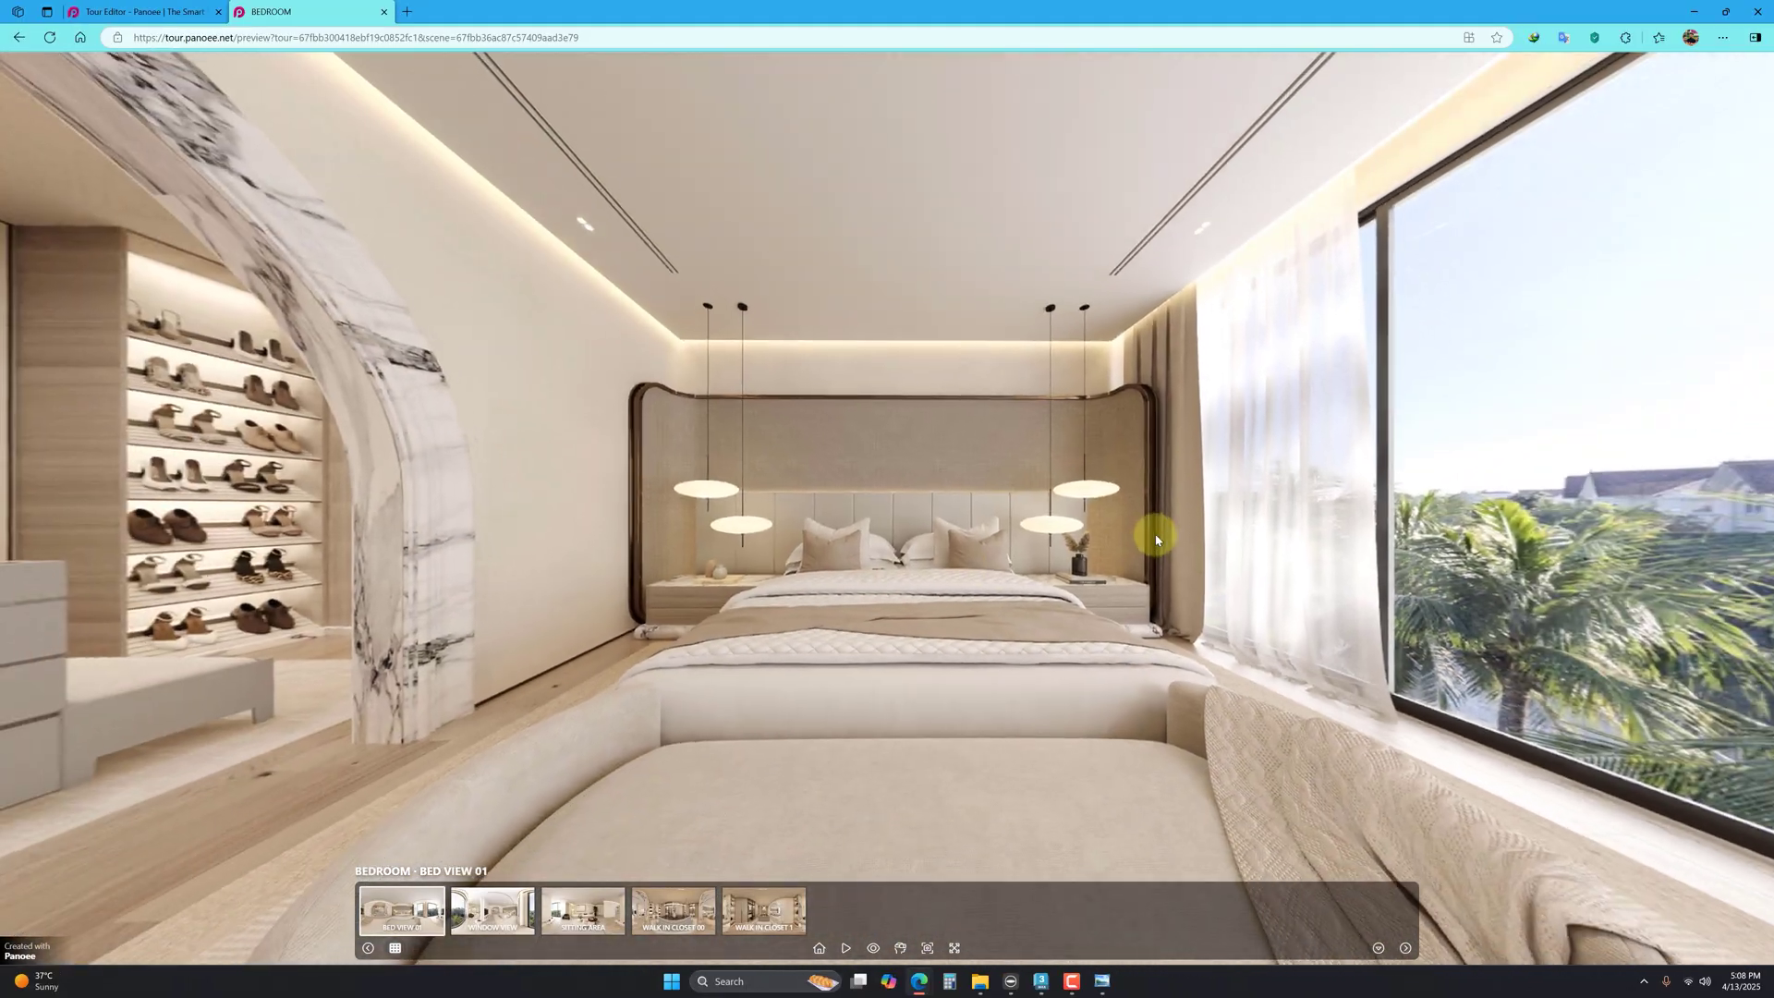
Step: Look all the way around the BED VIEW 01 scene and zoom in facing the bed
drag(1156, 541, 586, 508)
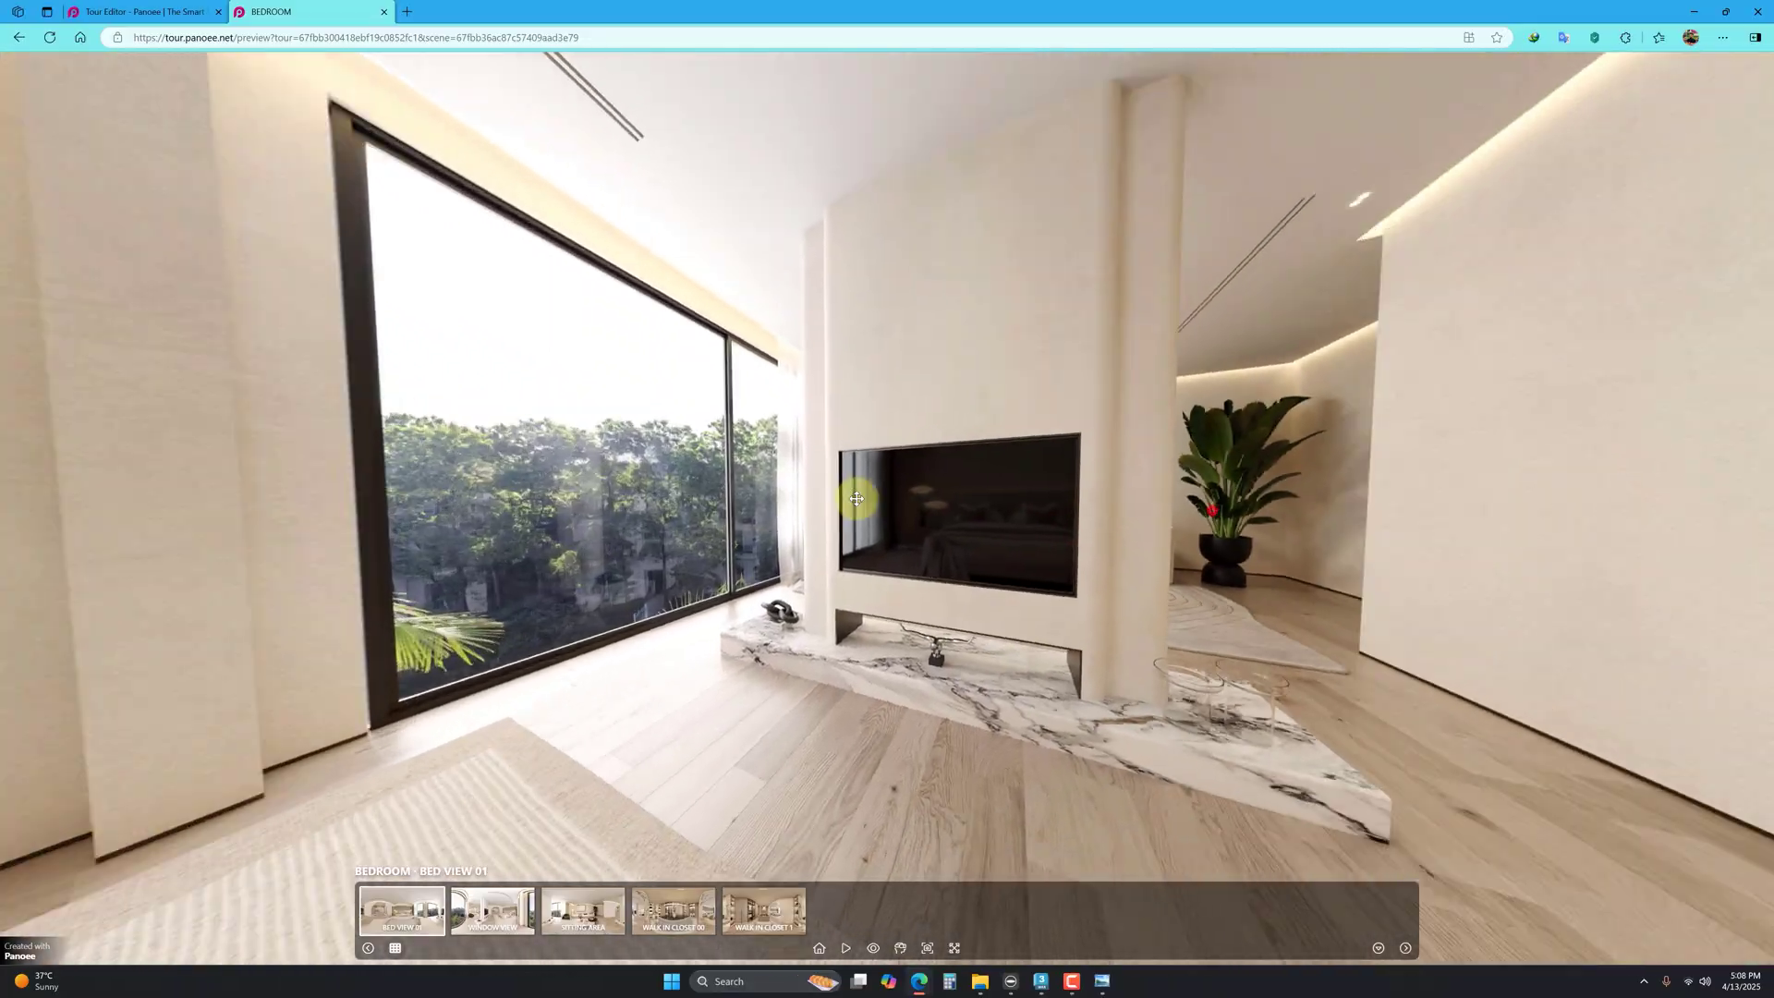
drag(1212, 509, 591, 512)
mouse_move(1151, 534)
mouse_down()
mouse_move(410, 550)
mouse_move(622, 534)
mouse_move(612, 549)
mouse_up()
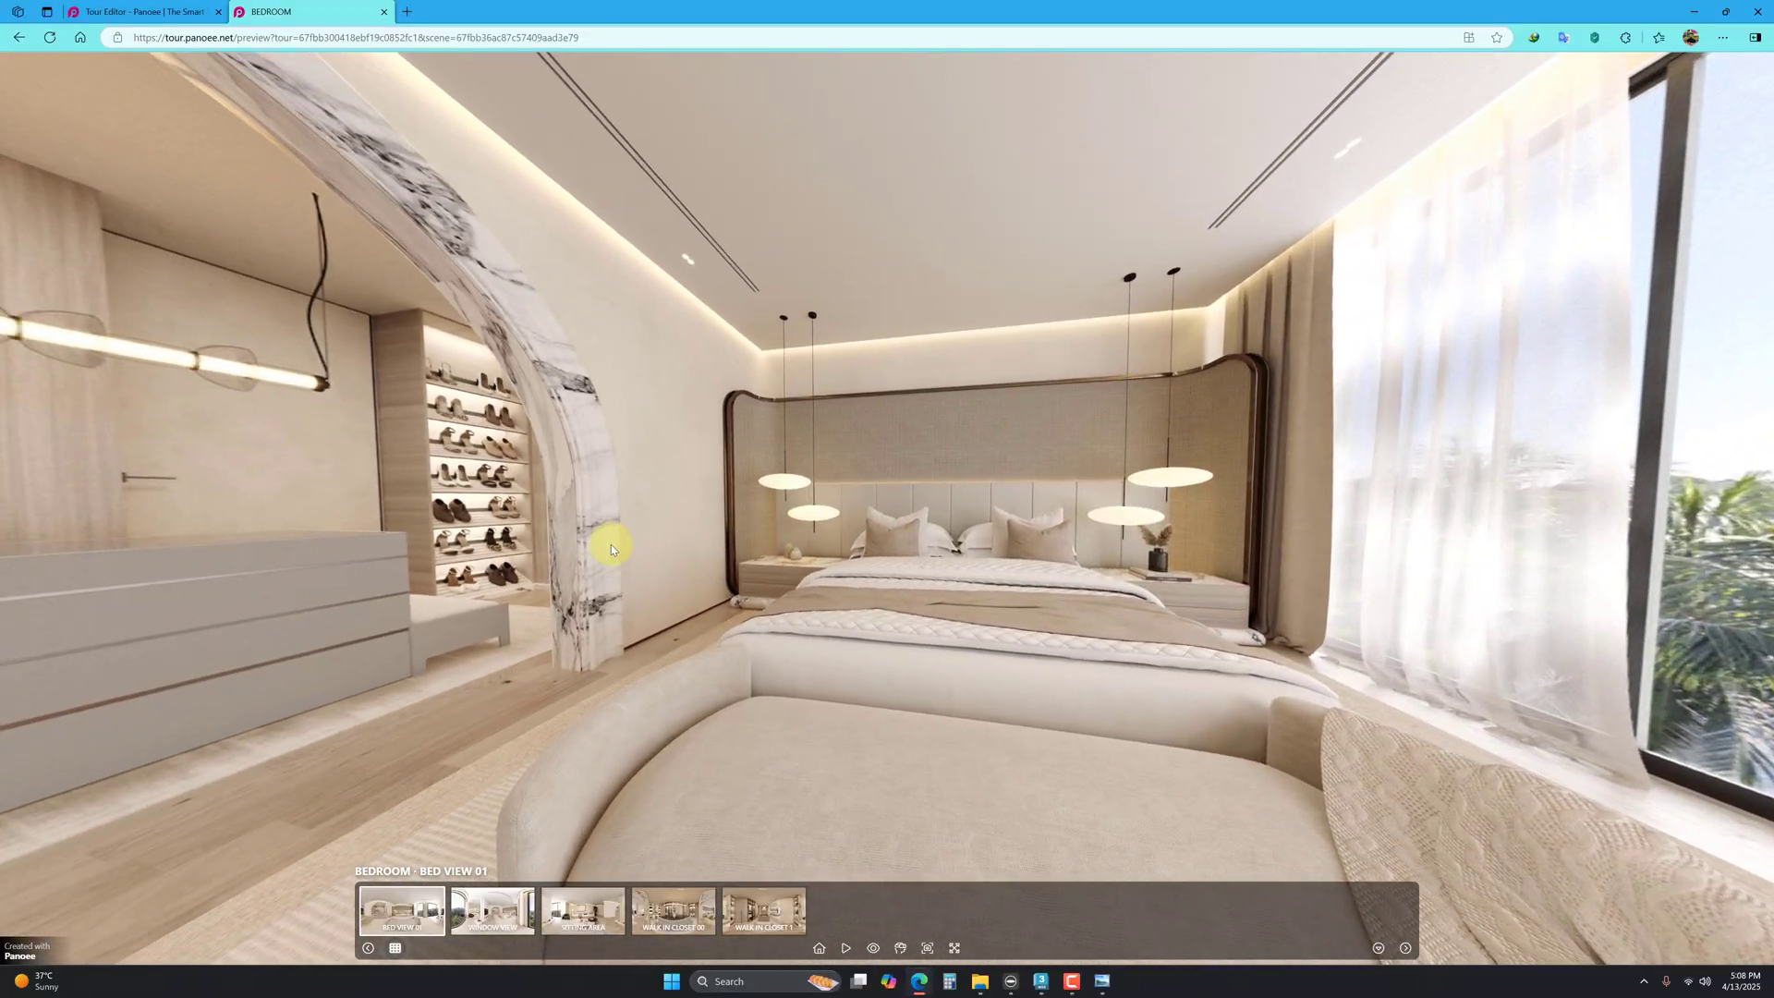
drag(984, 549, 958, 544)
scroll(946, 535, up, 3)
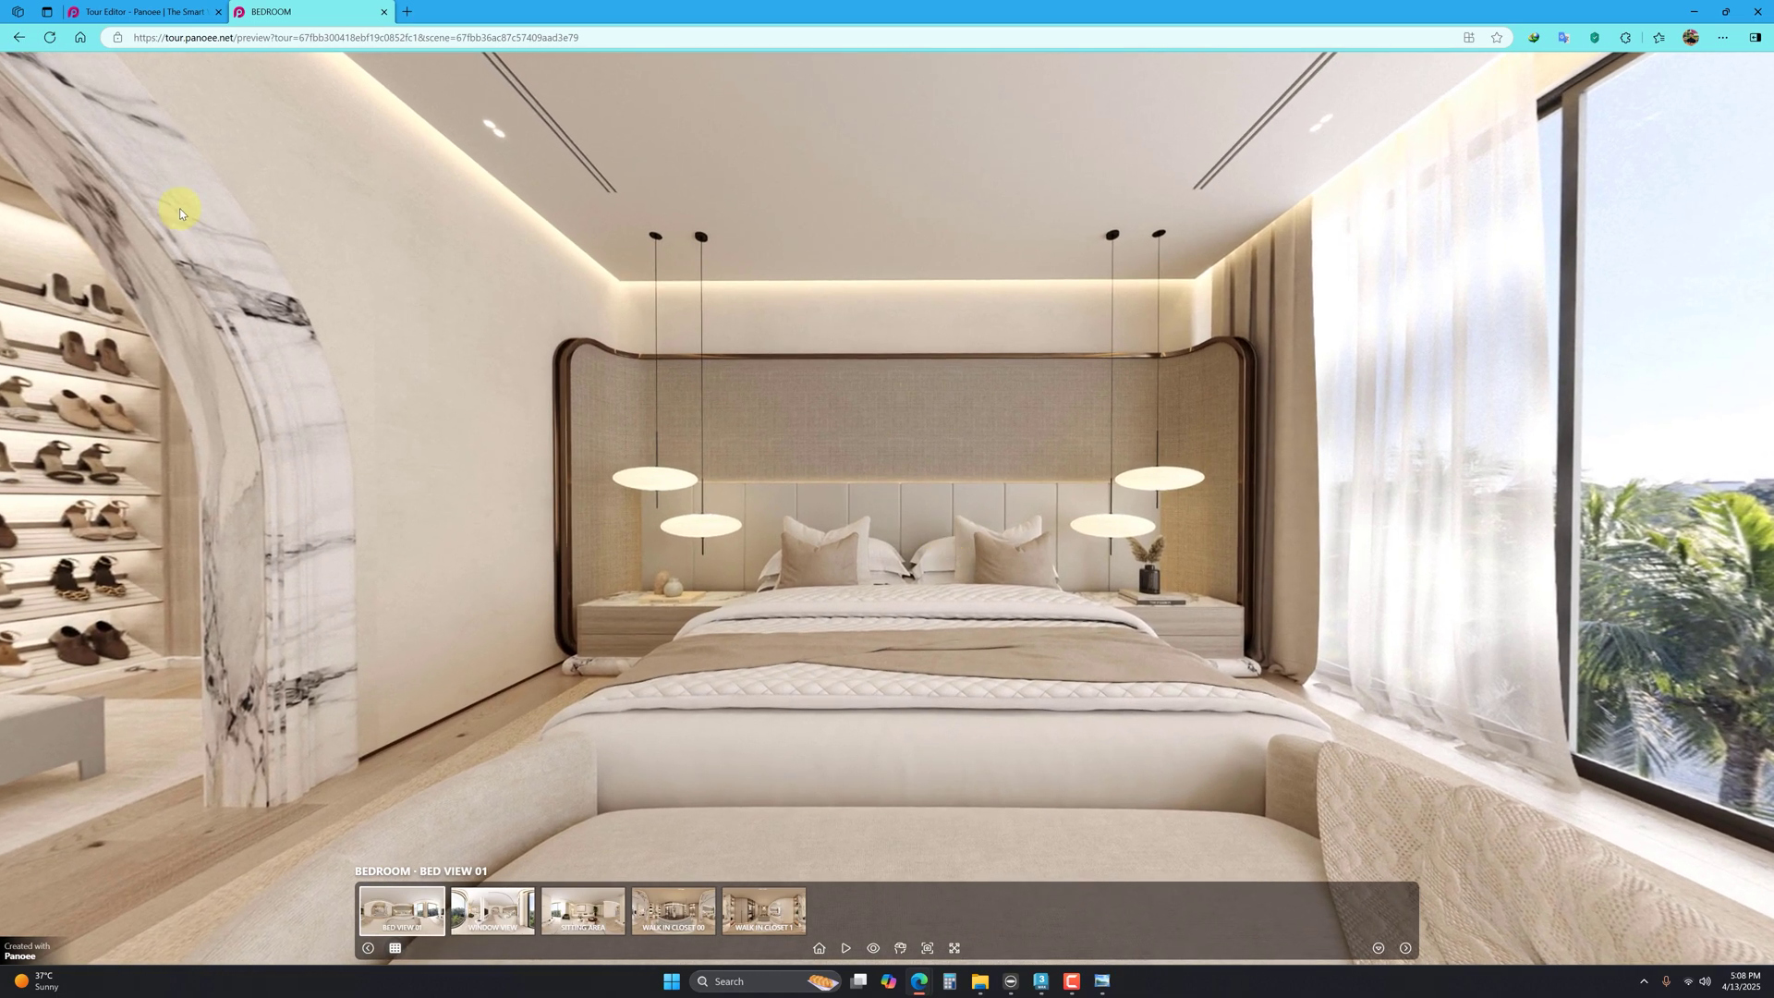
Step: Return to the tour editor and review its canvas, street view, content and dollhouse model sections
click(139, 11)
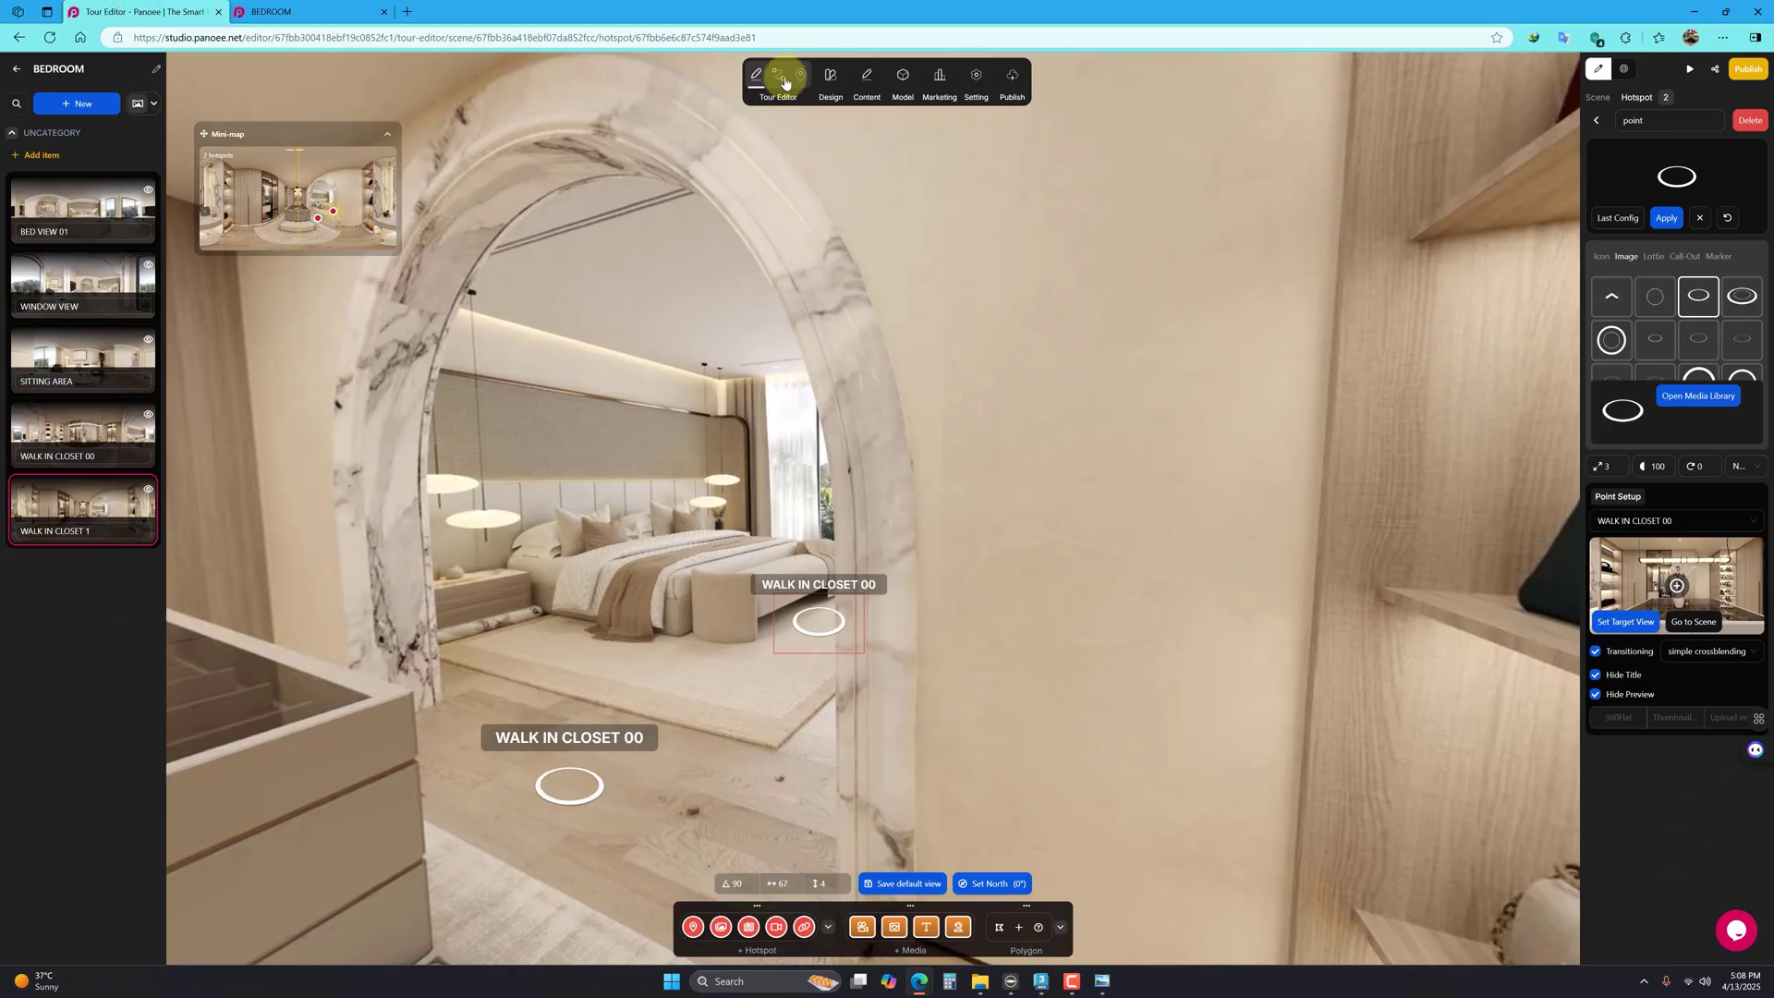
click(781, 78)
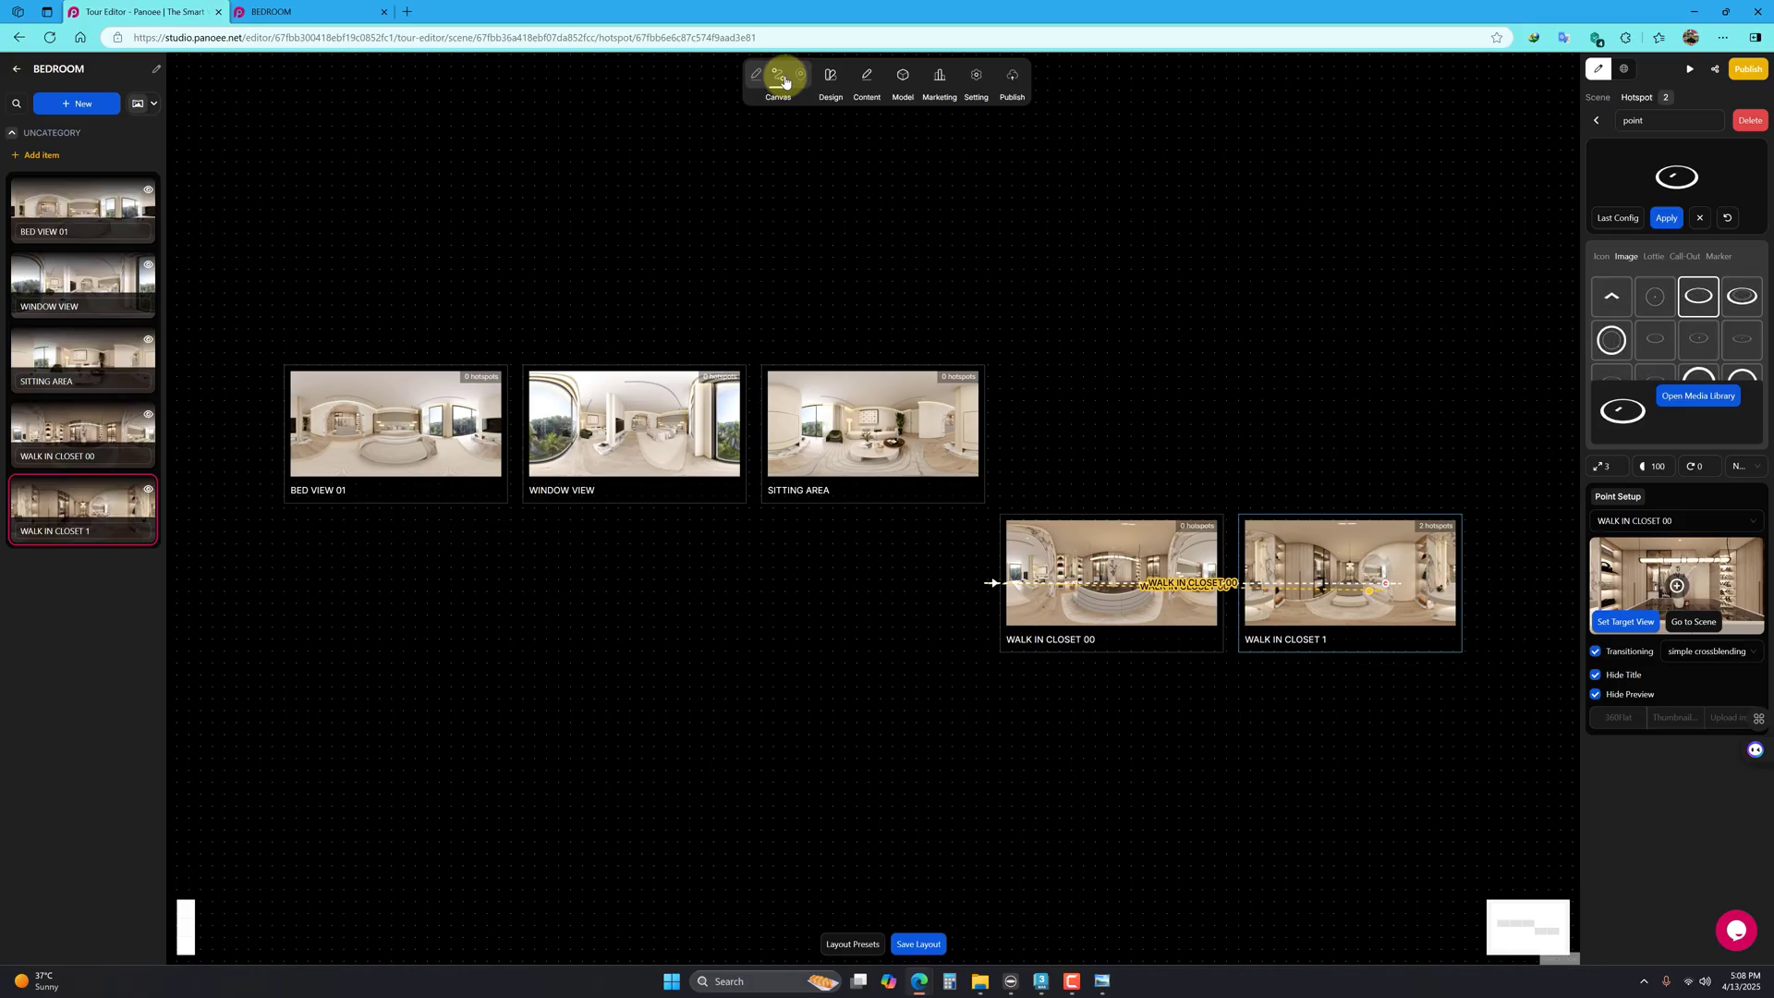
click(800, 74)
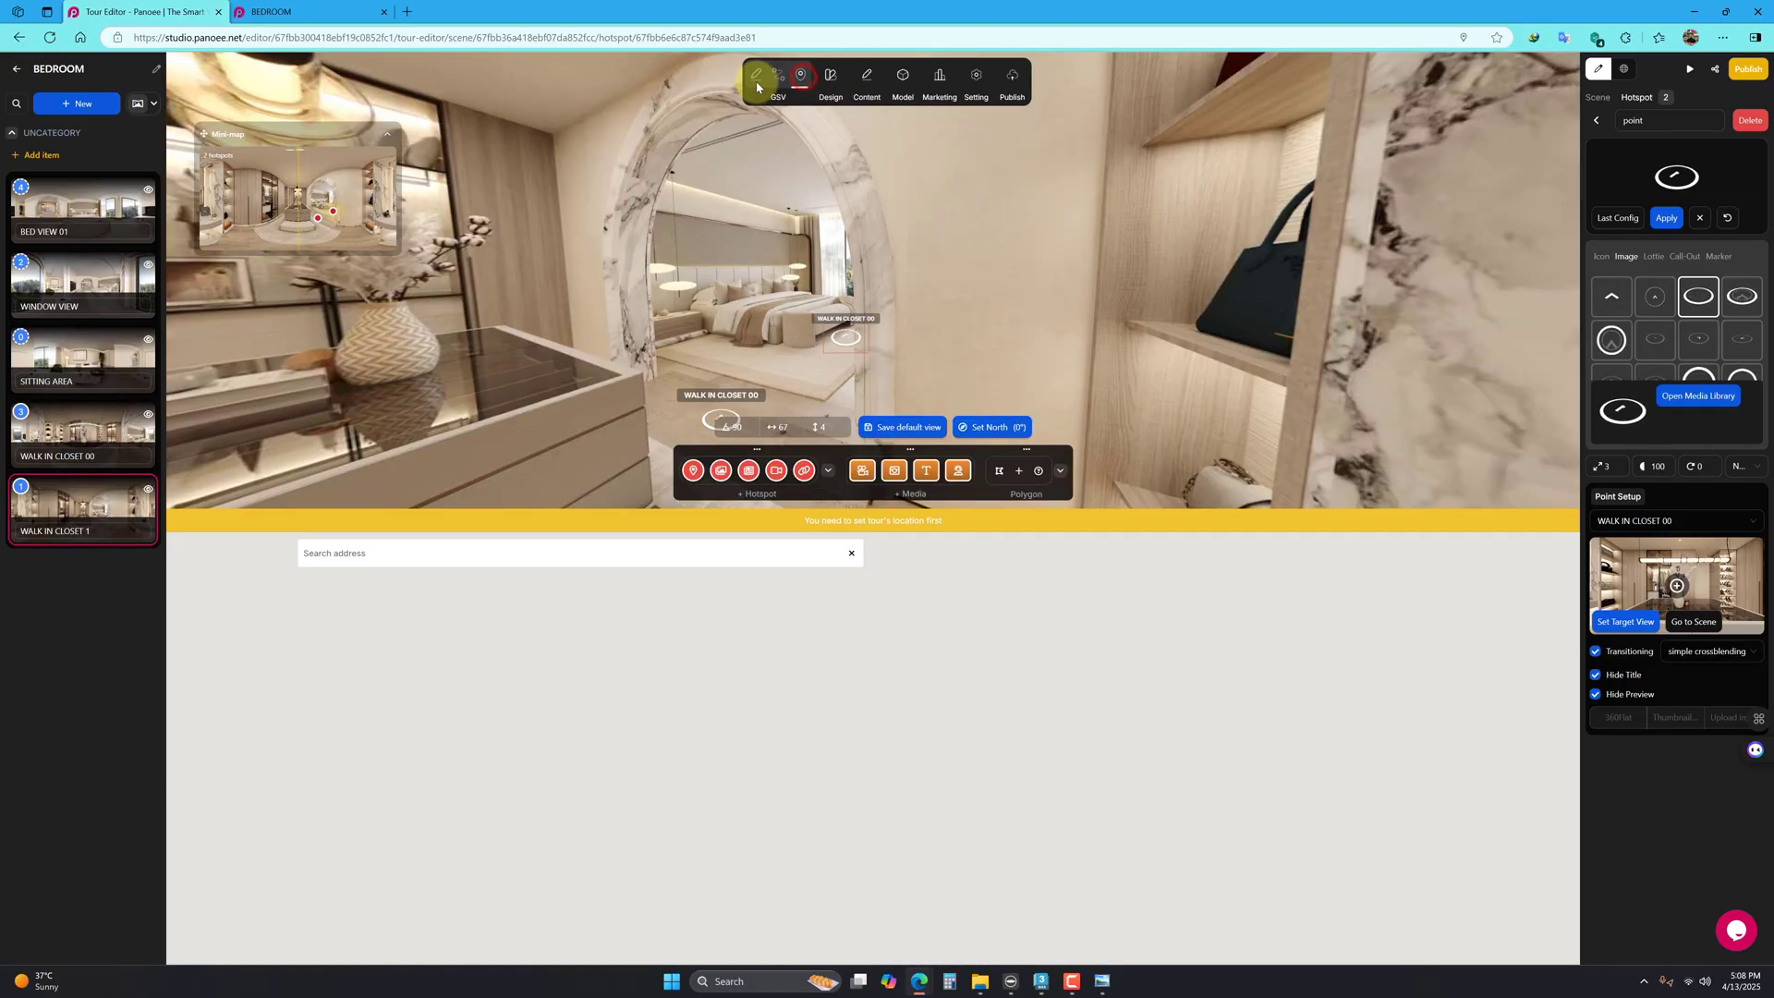
click(831, 83)
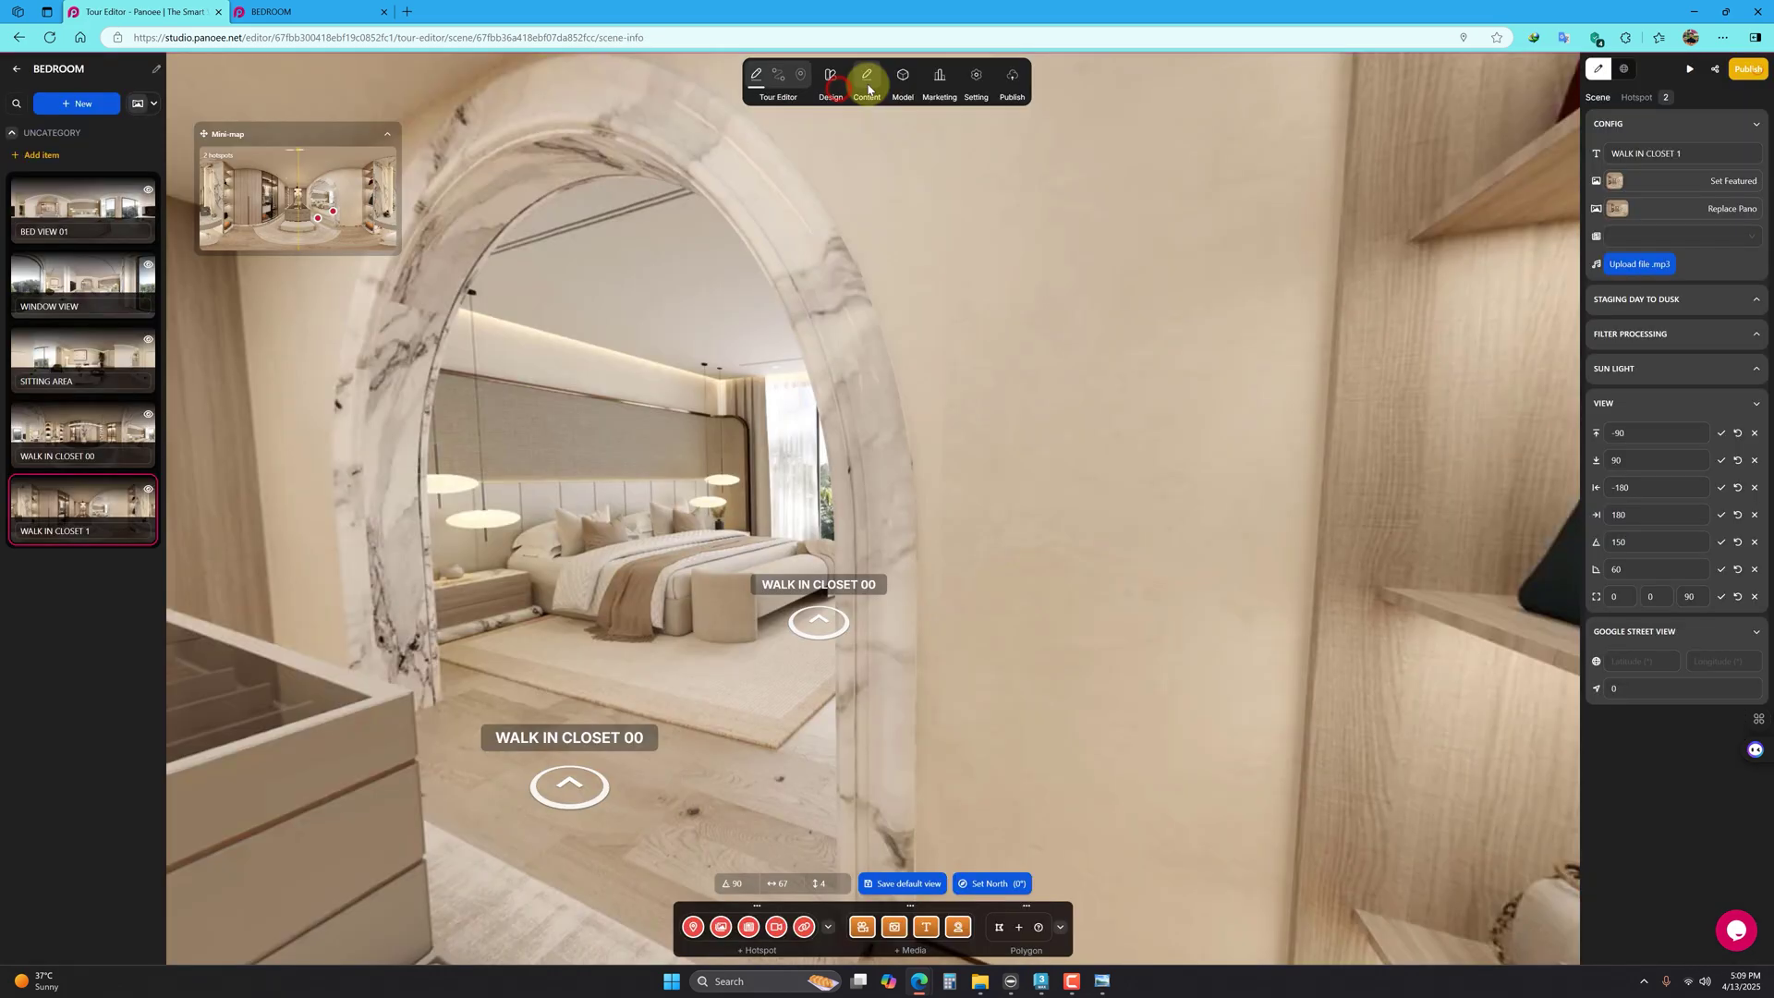
click(869, 87)
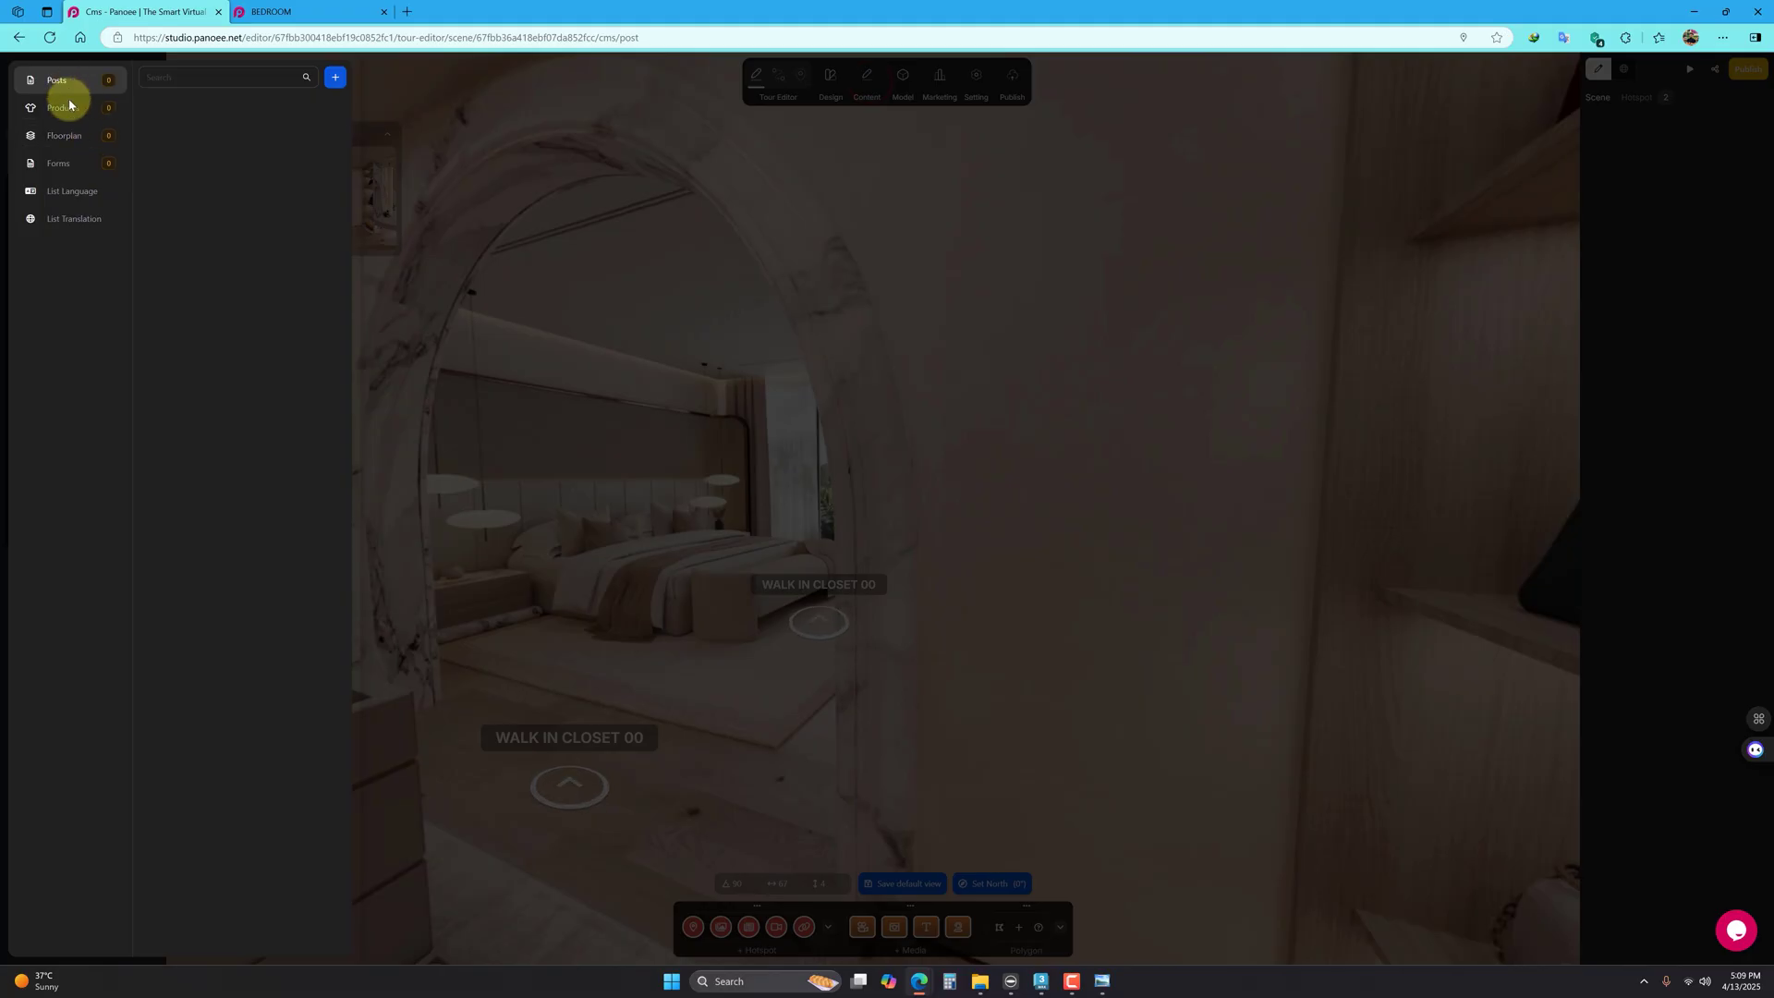
click(898, 85)
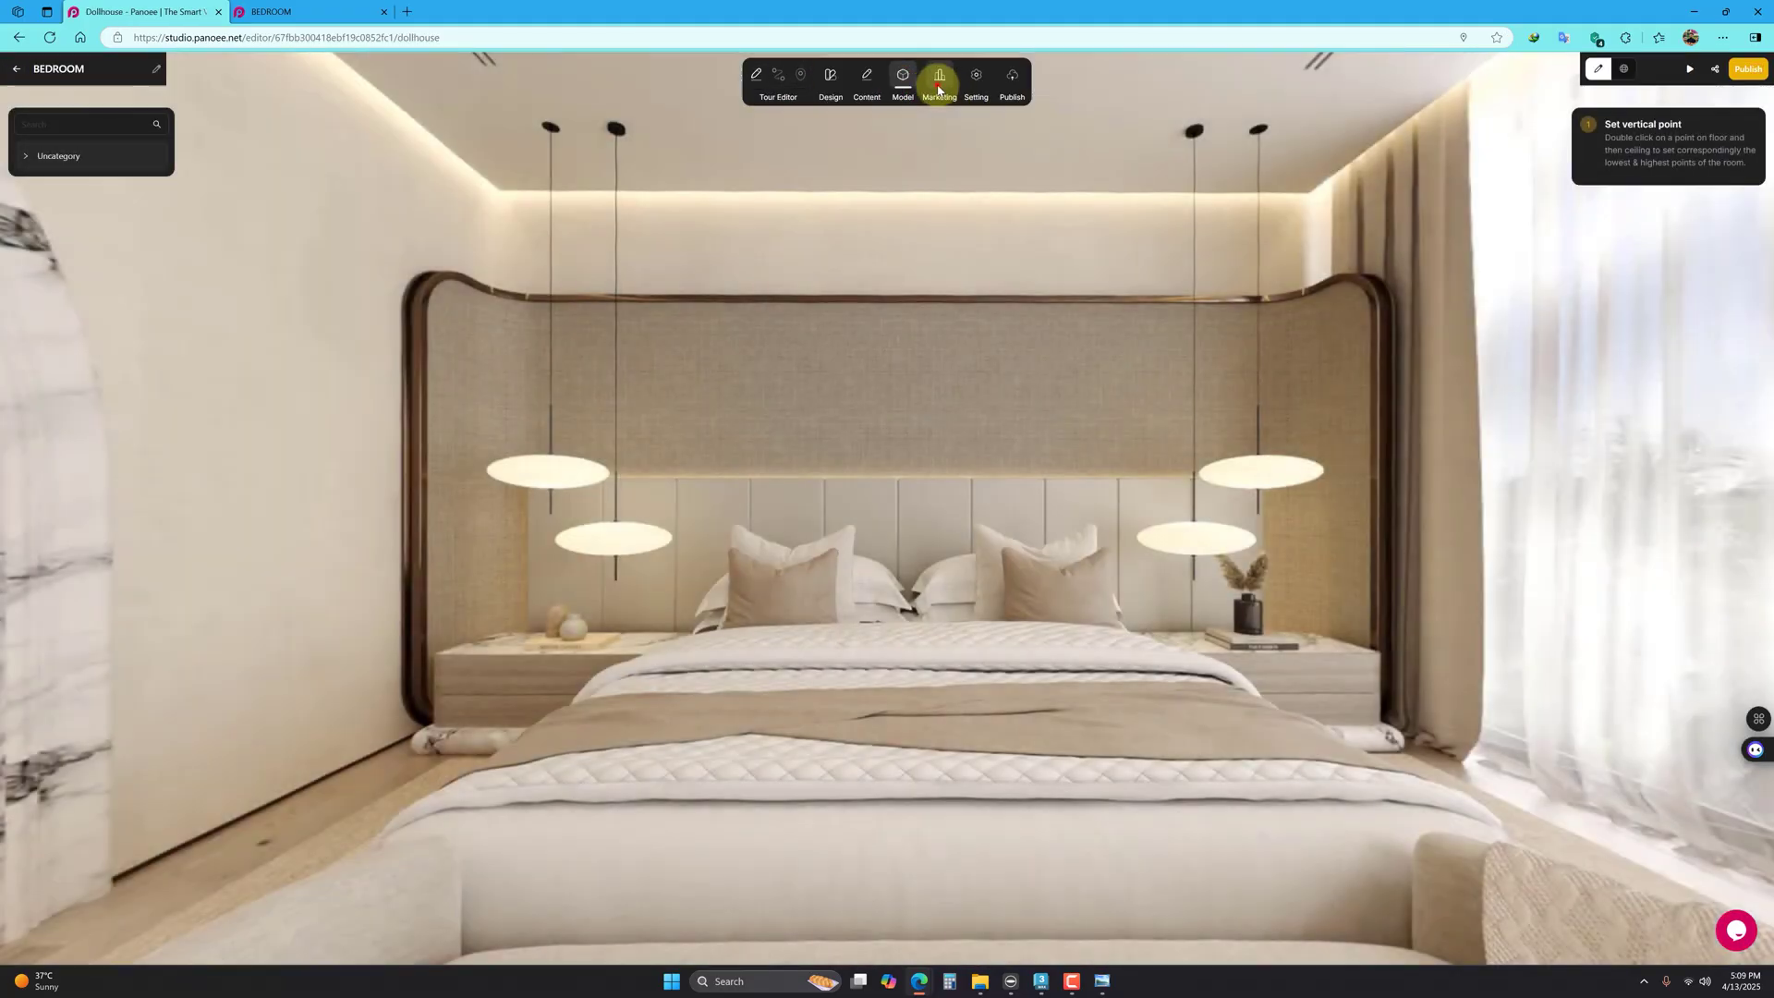
Step: Review the tour's marketing options, including the SEO metadata and form configuration, and close them
click(939, 87)
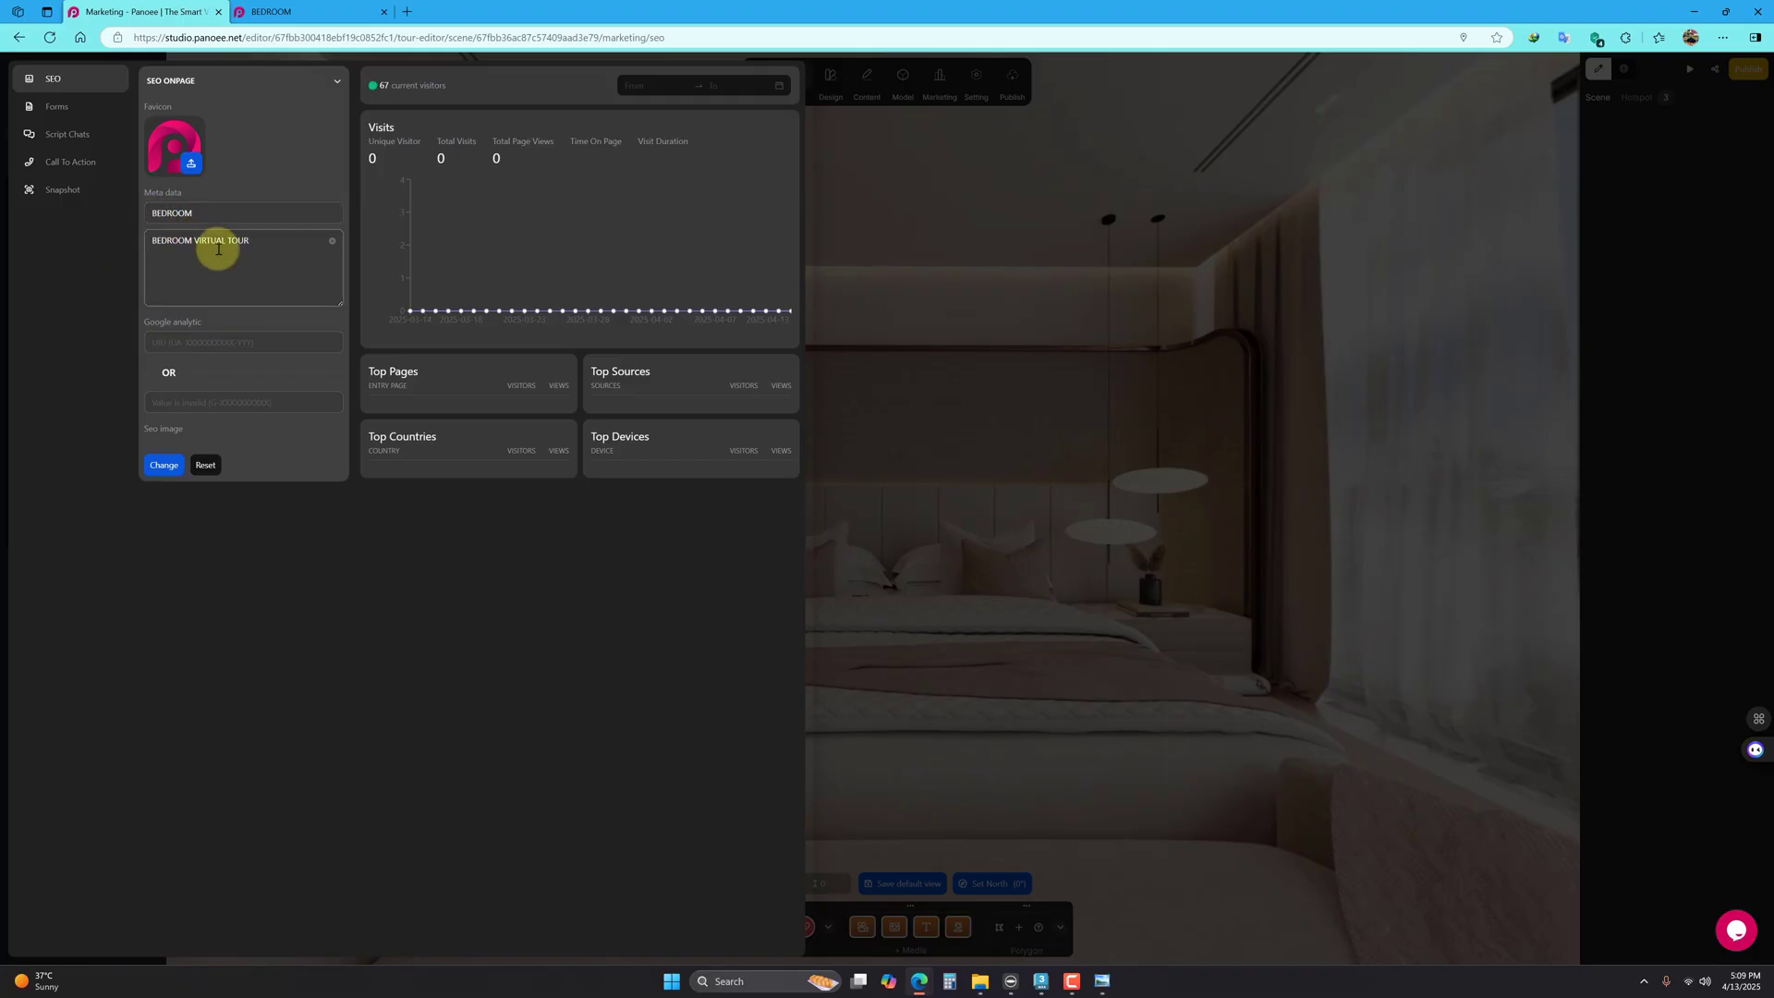
click(189, 215)
click(168, 259)
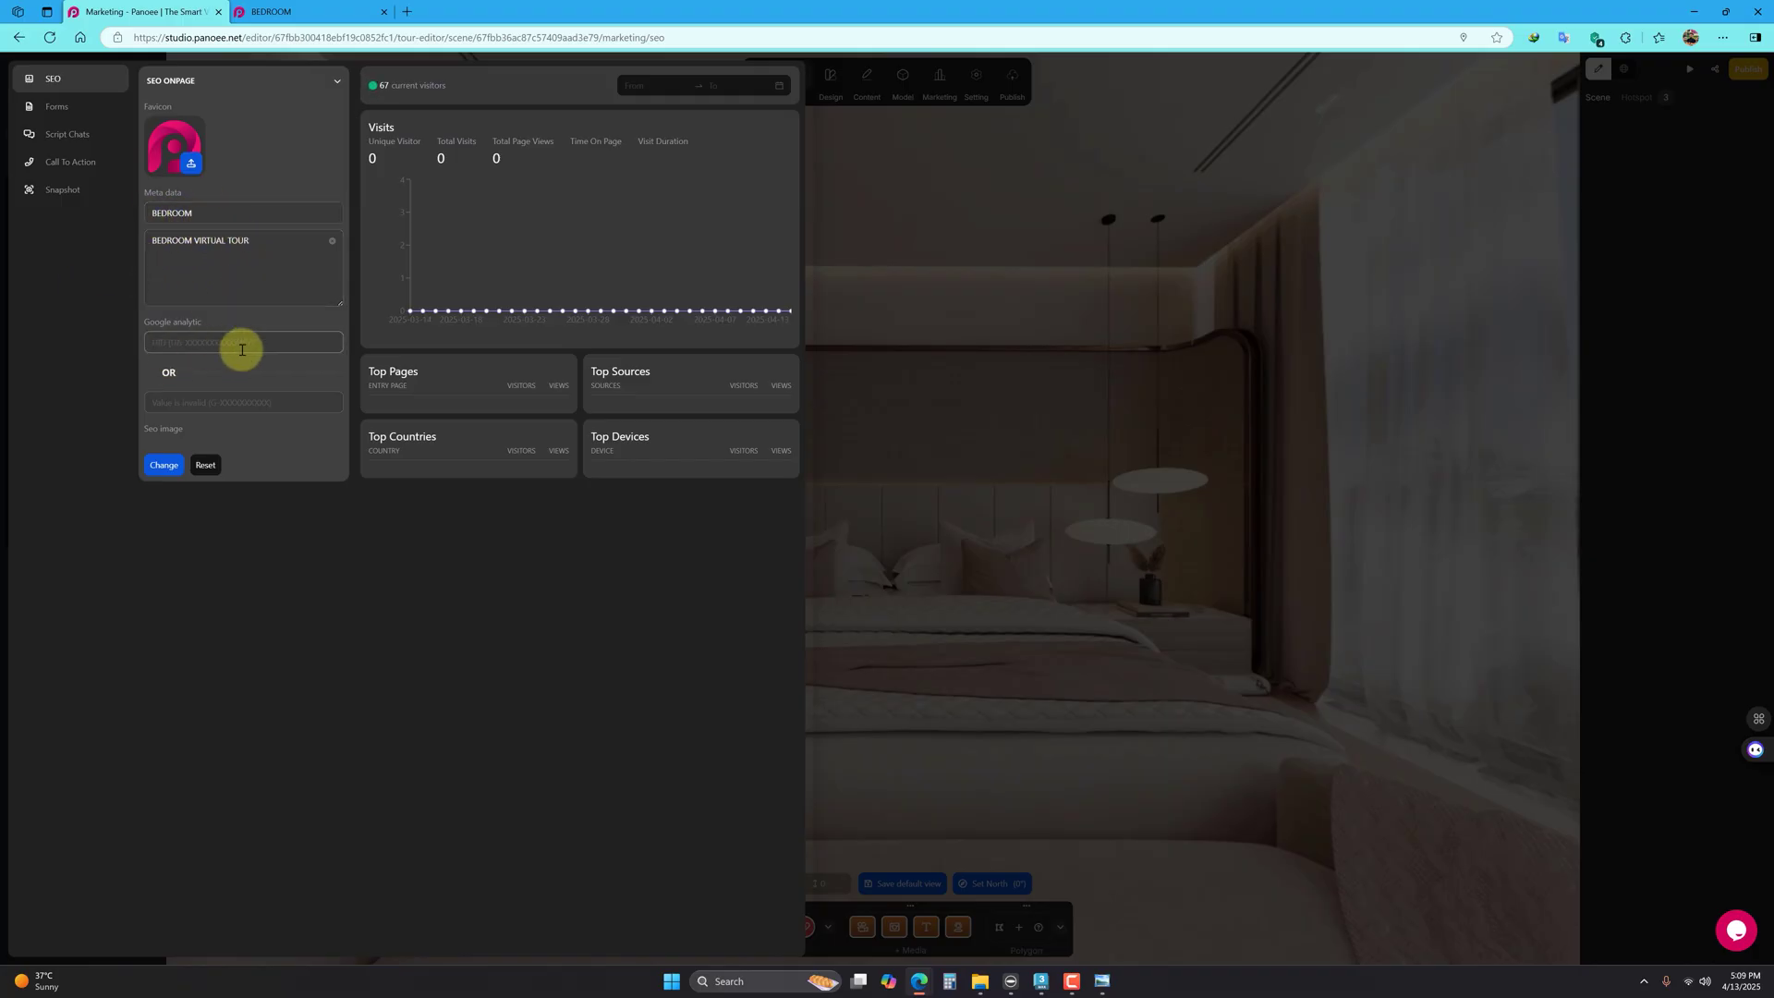
click(80, 107)
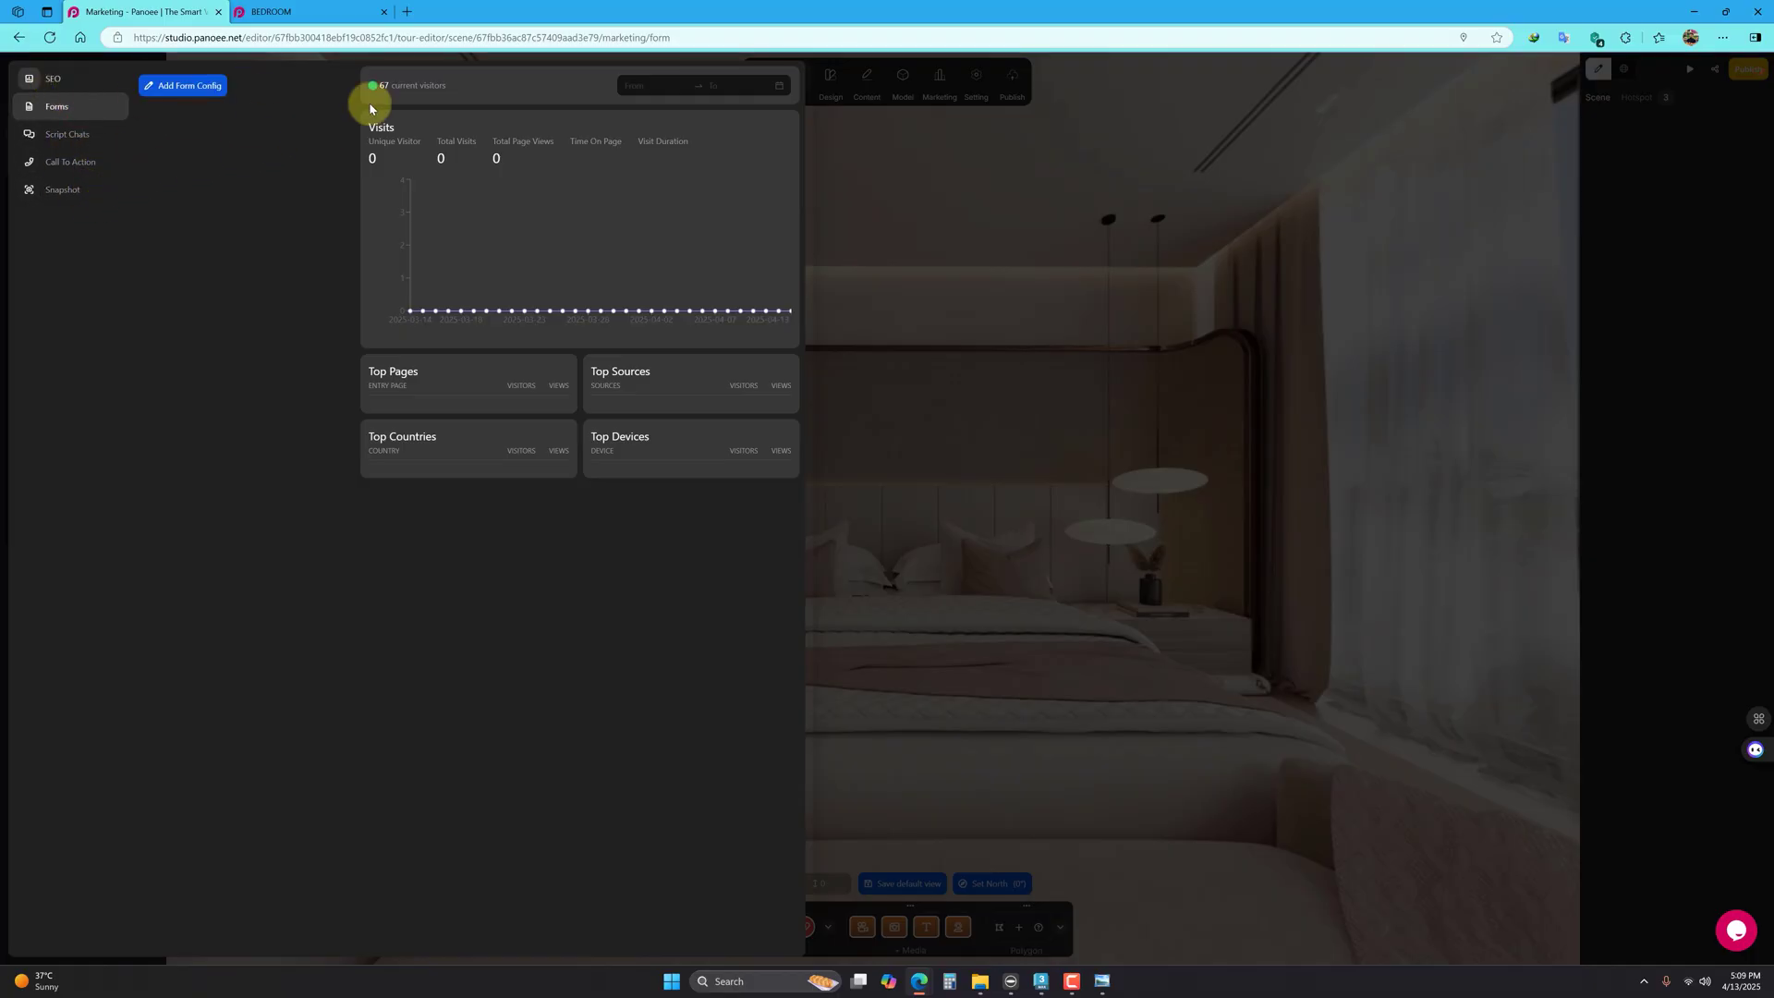
click(952, 106)
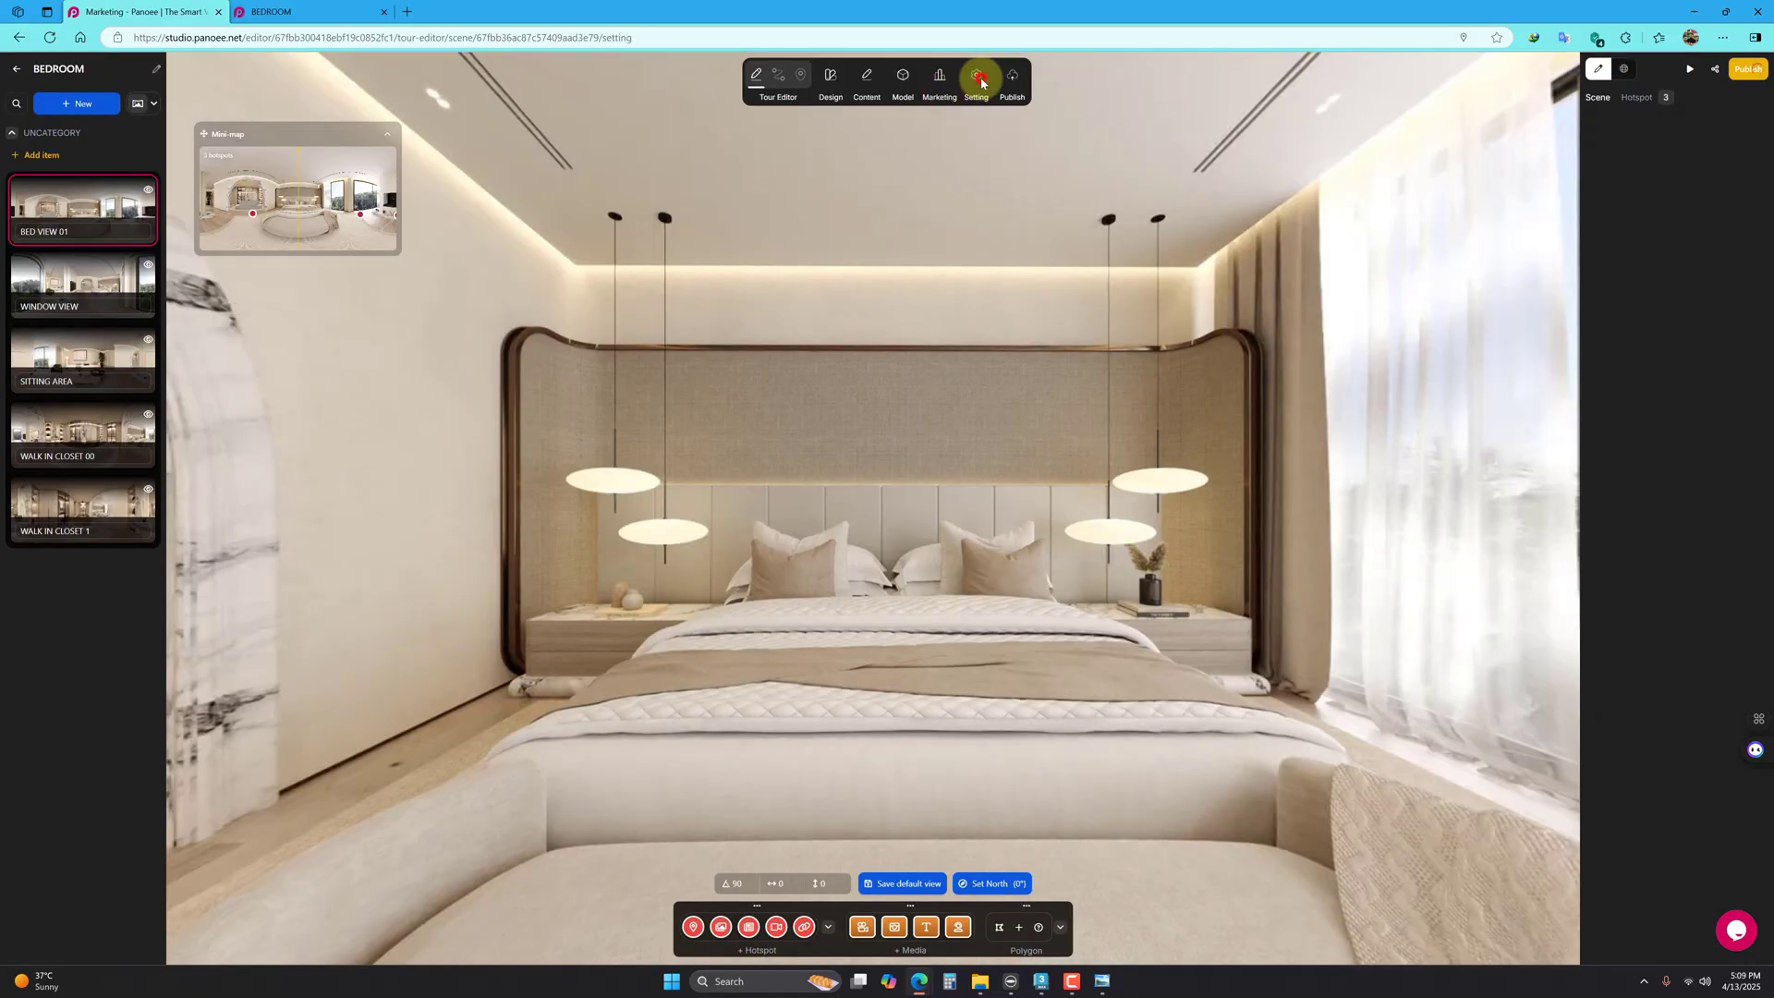
Step: Examine the tour's content settings for multi-language, configuration and background sound, and explore the location map
click(975, 88)
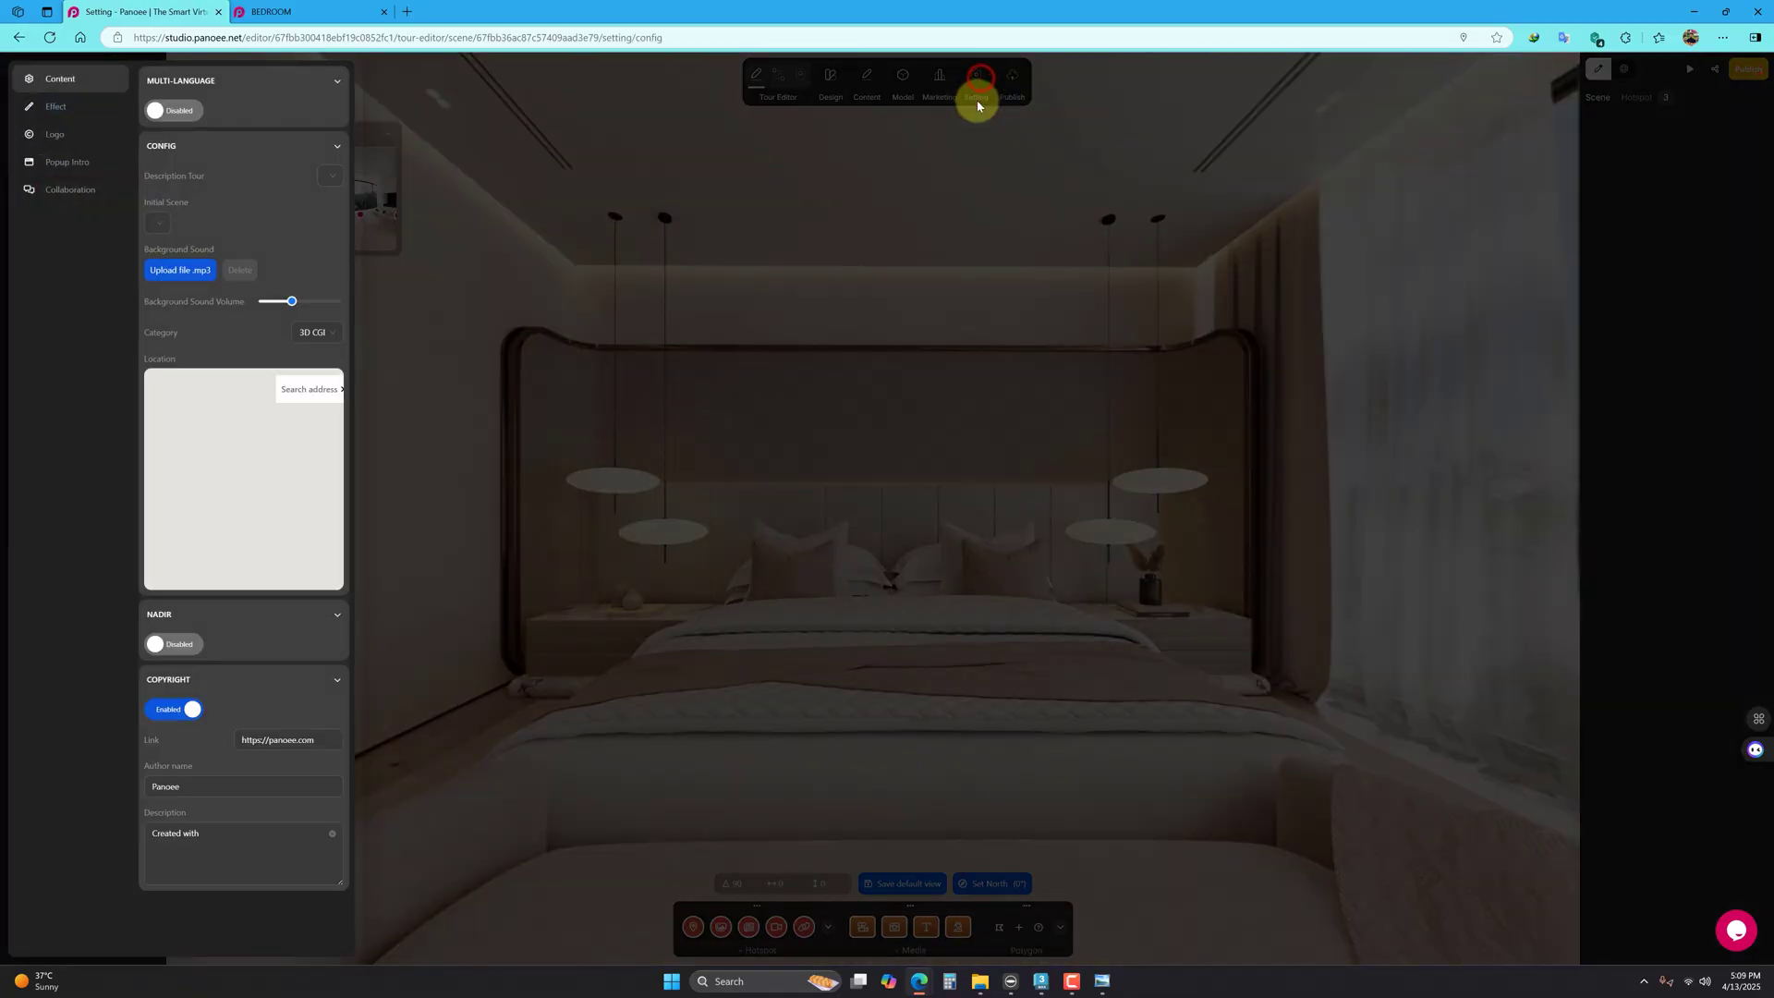
click(187, 115)
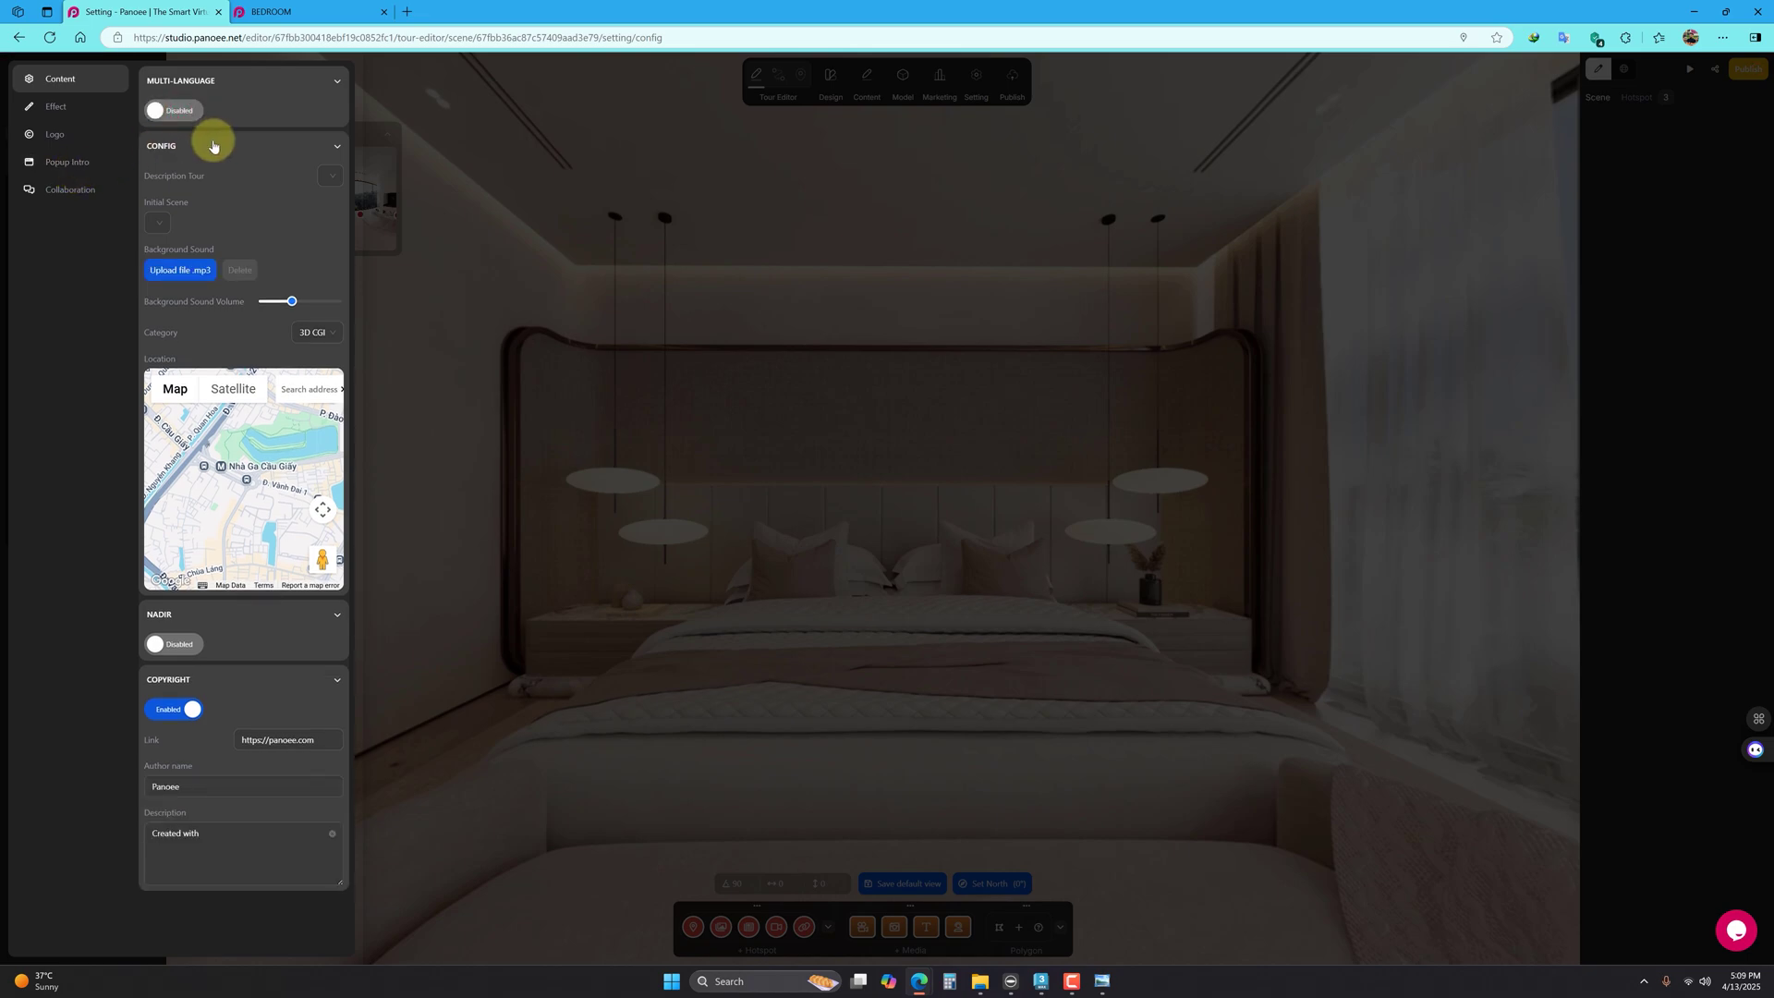
click(250, 146)
click(247, 144)
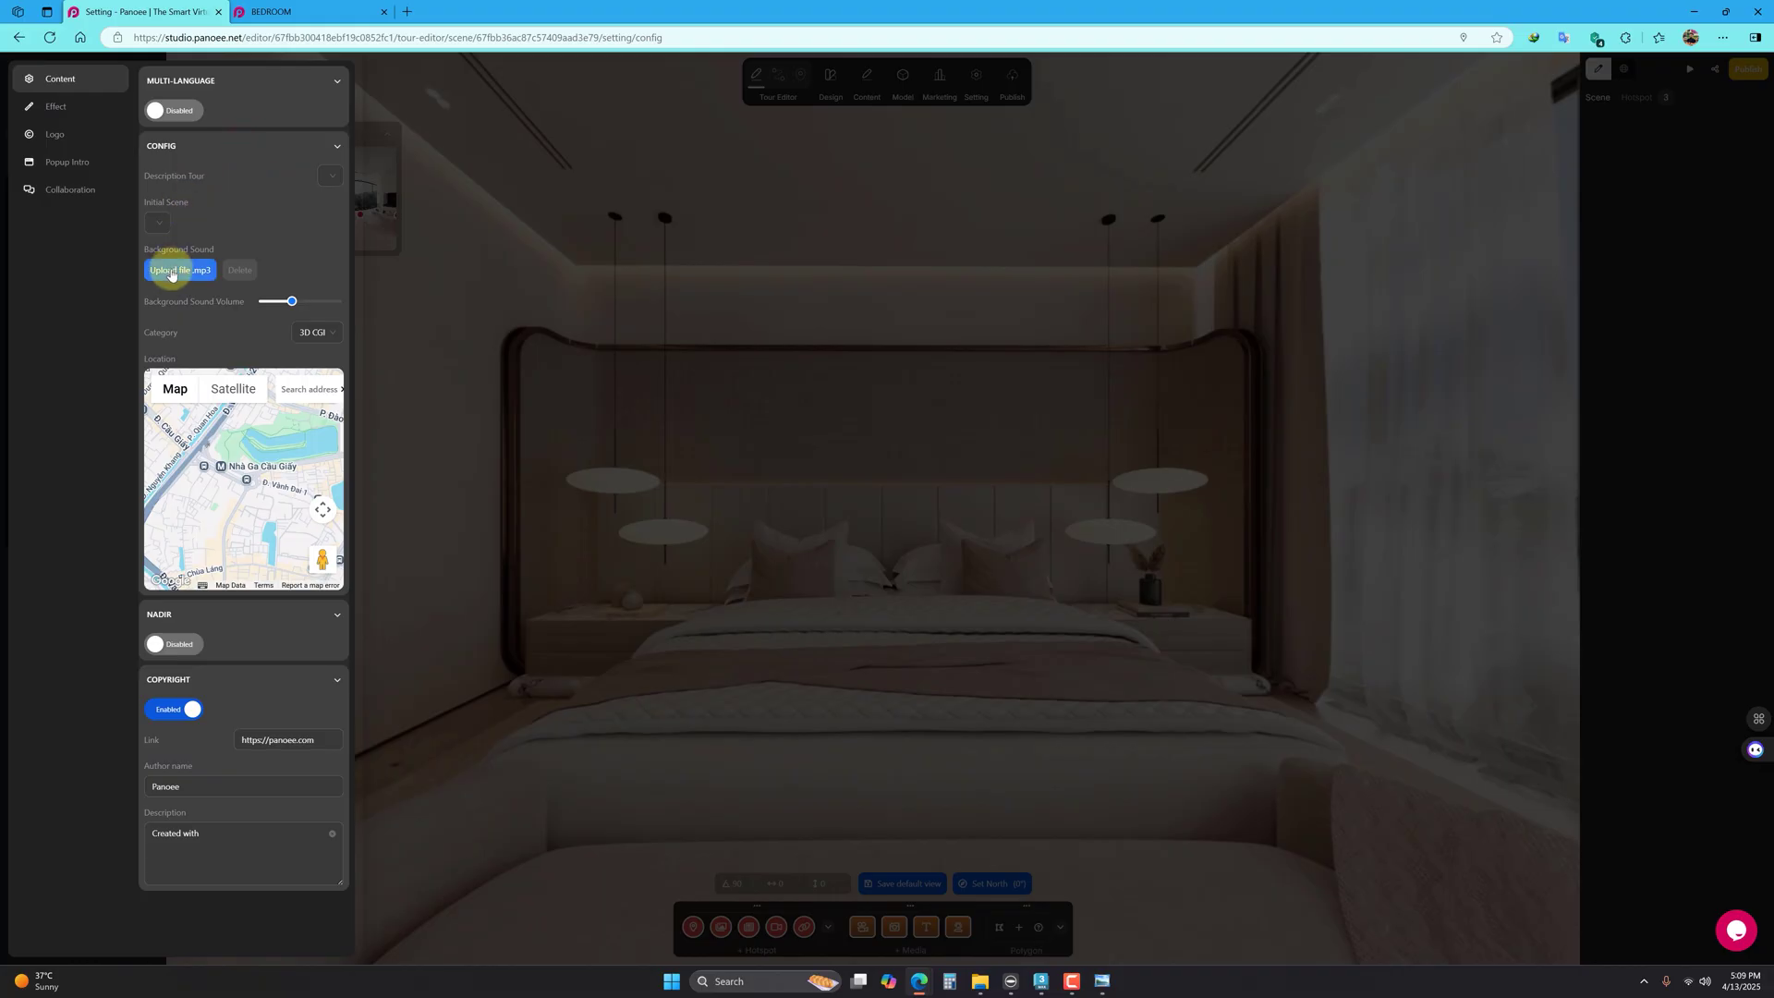
click(244, 535)
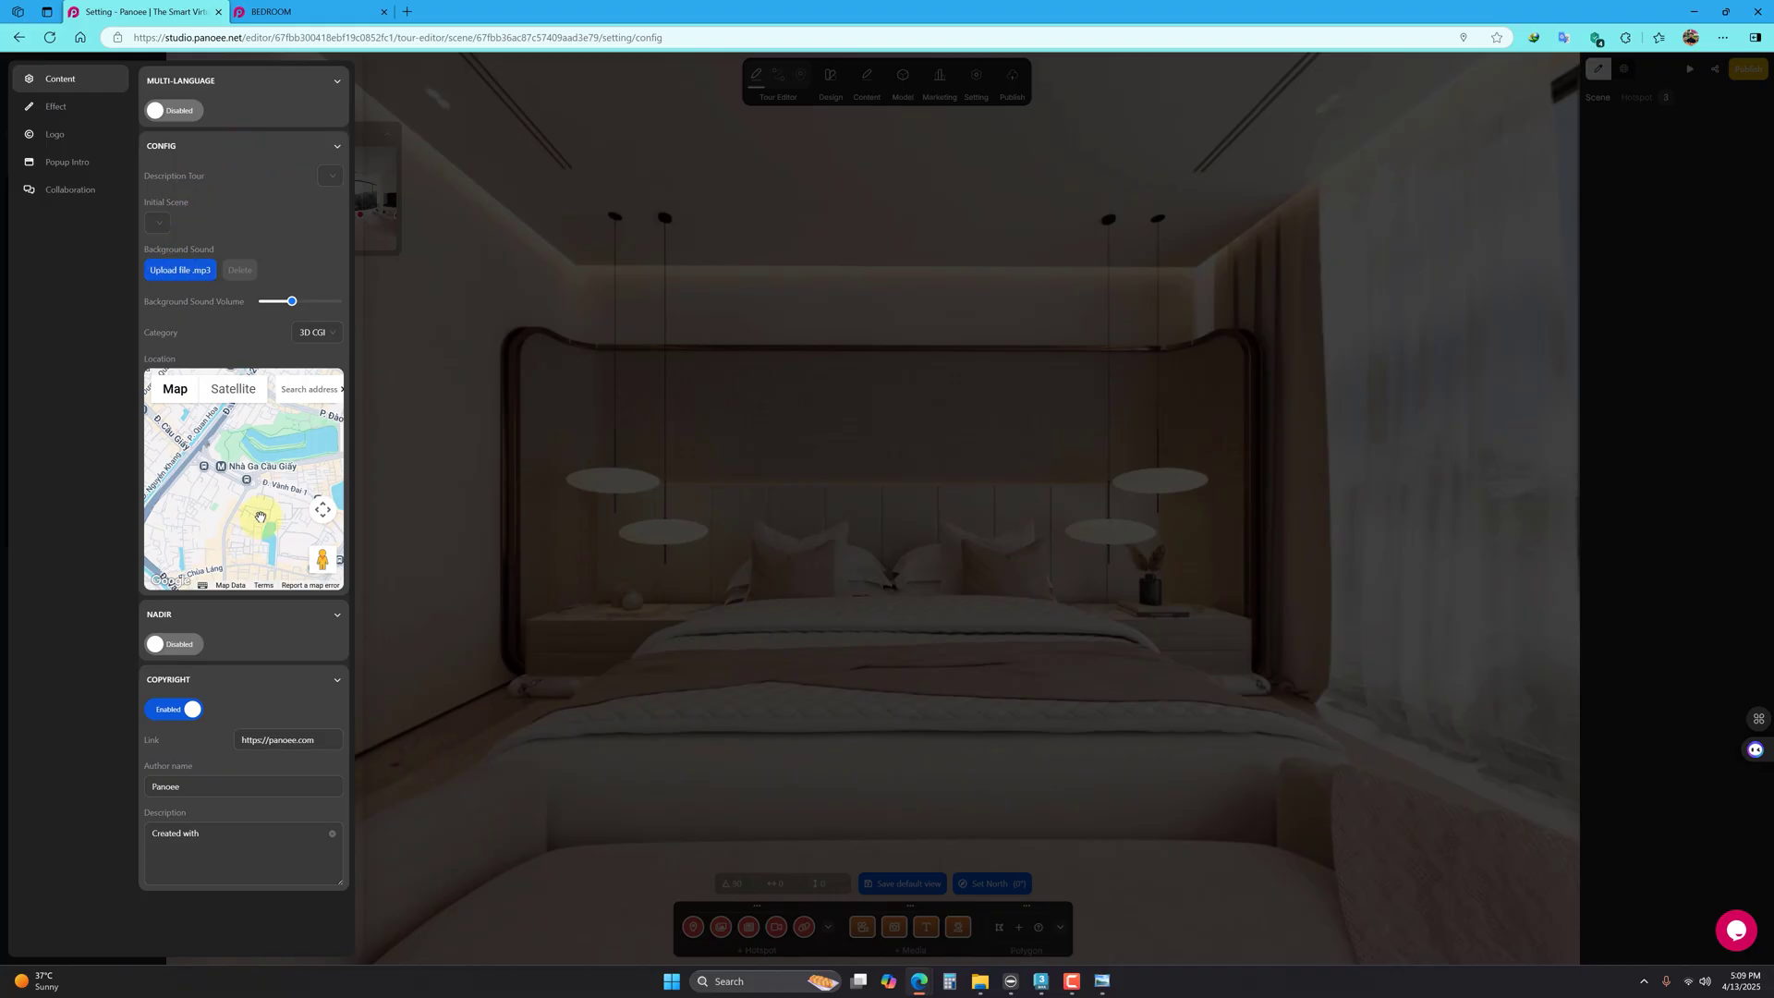
scroll(244, 490, down, 5)
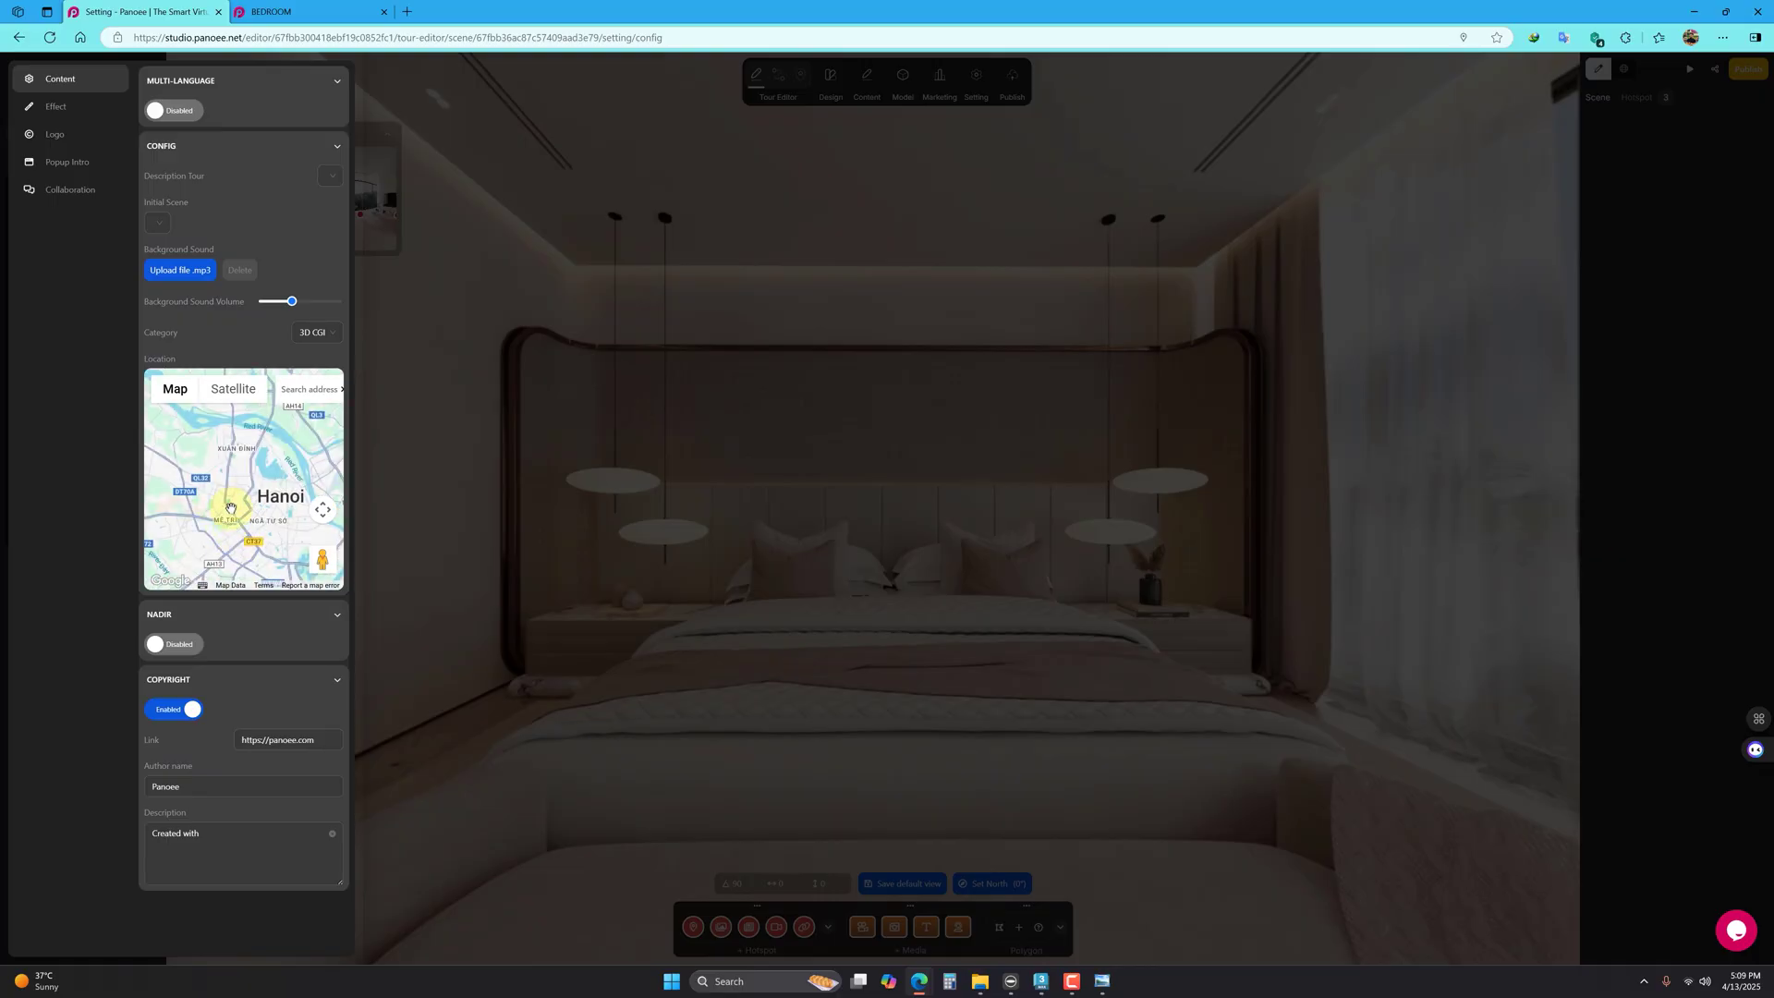
scroll(231, 508, down, 3)
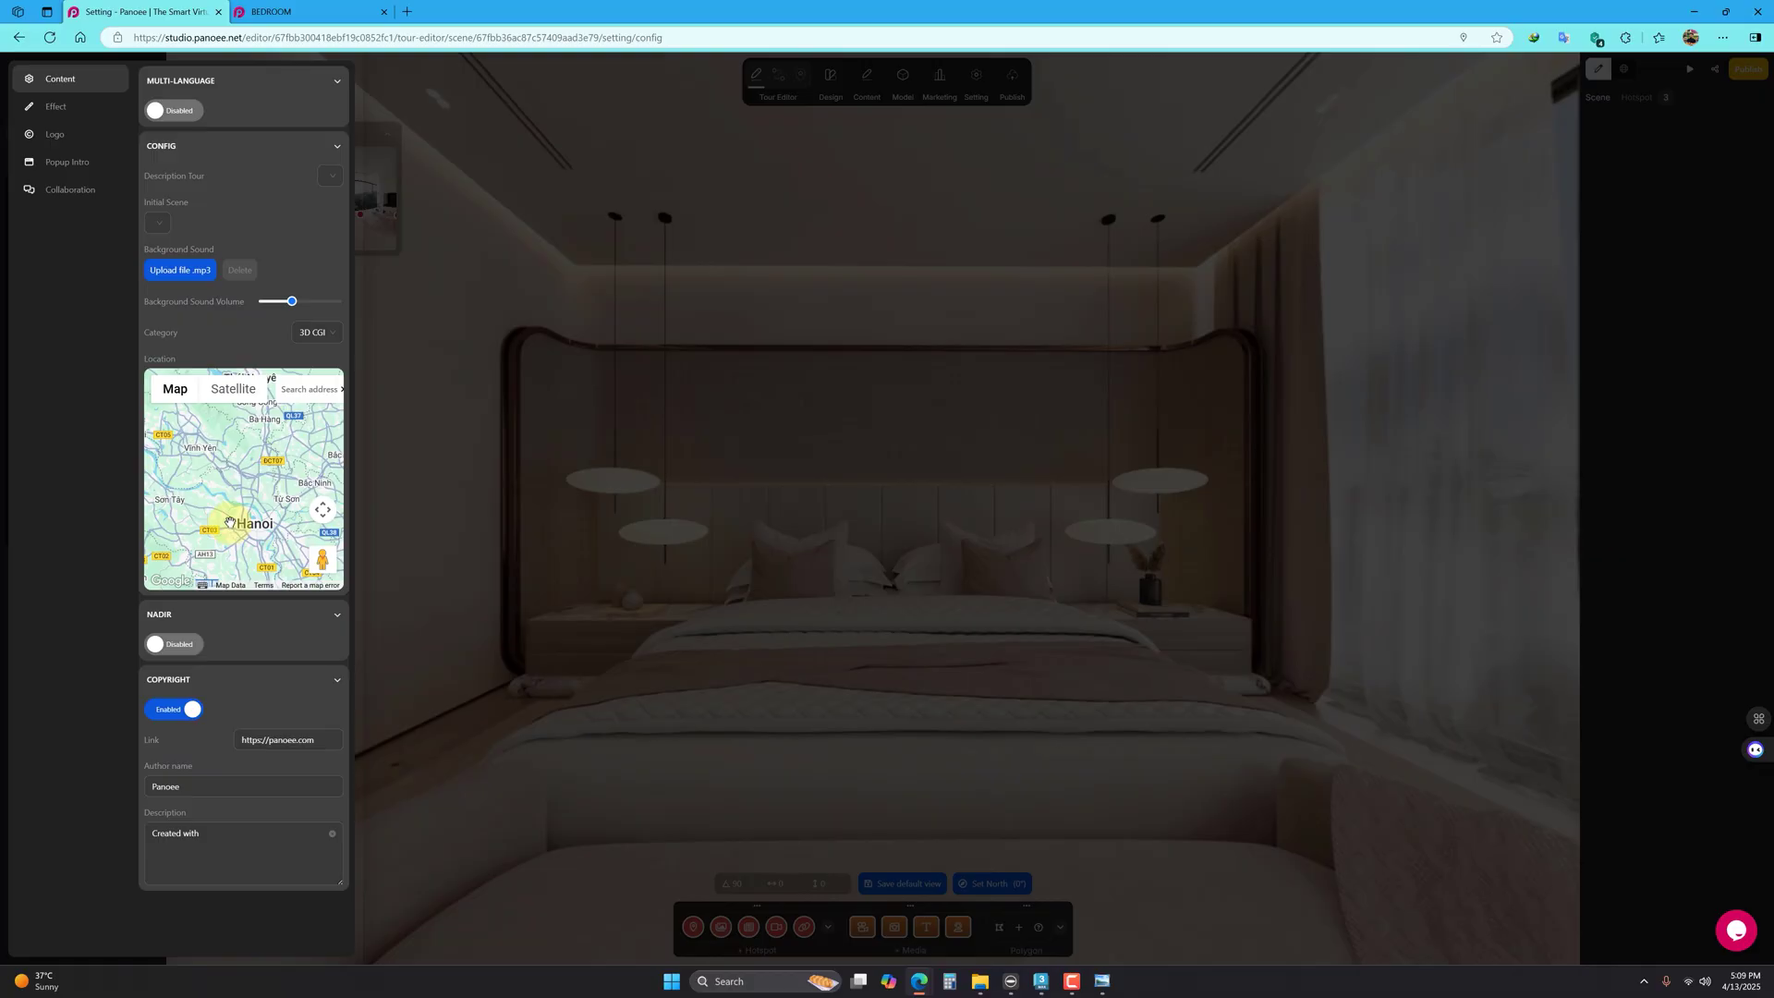
scroll(238, 523, down, 1)
mouse_move(183, 497)
mouse_down()
mouse_move(268, 497)
mouse_move(232, 532)
mouse_move(235, 492)
mouse_up()
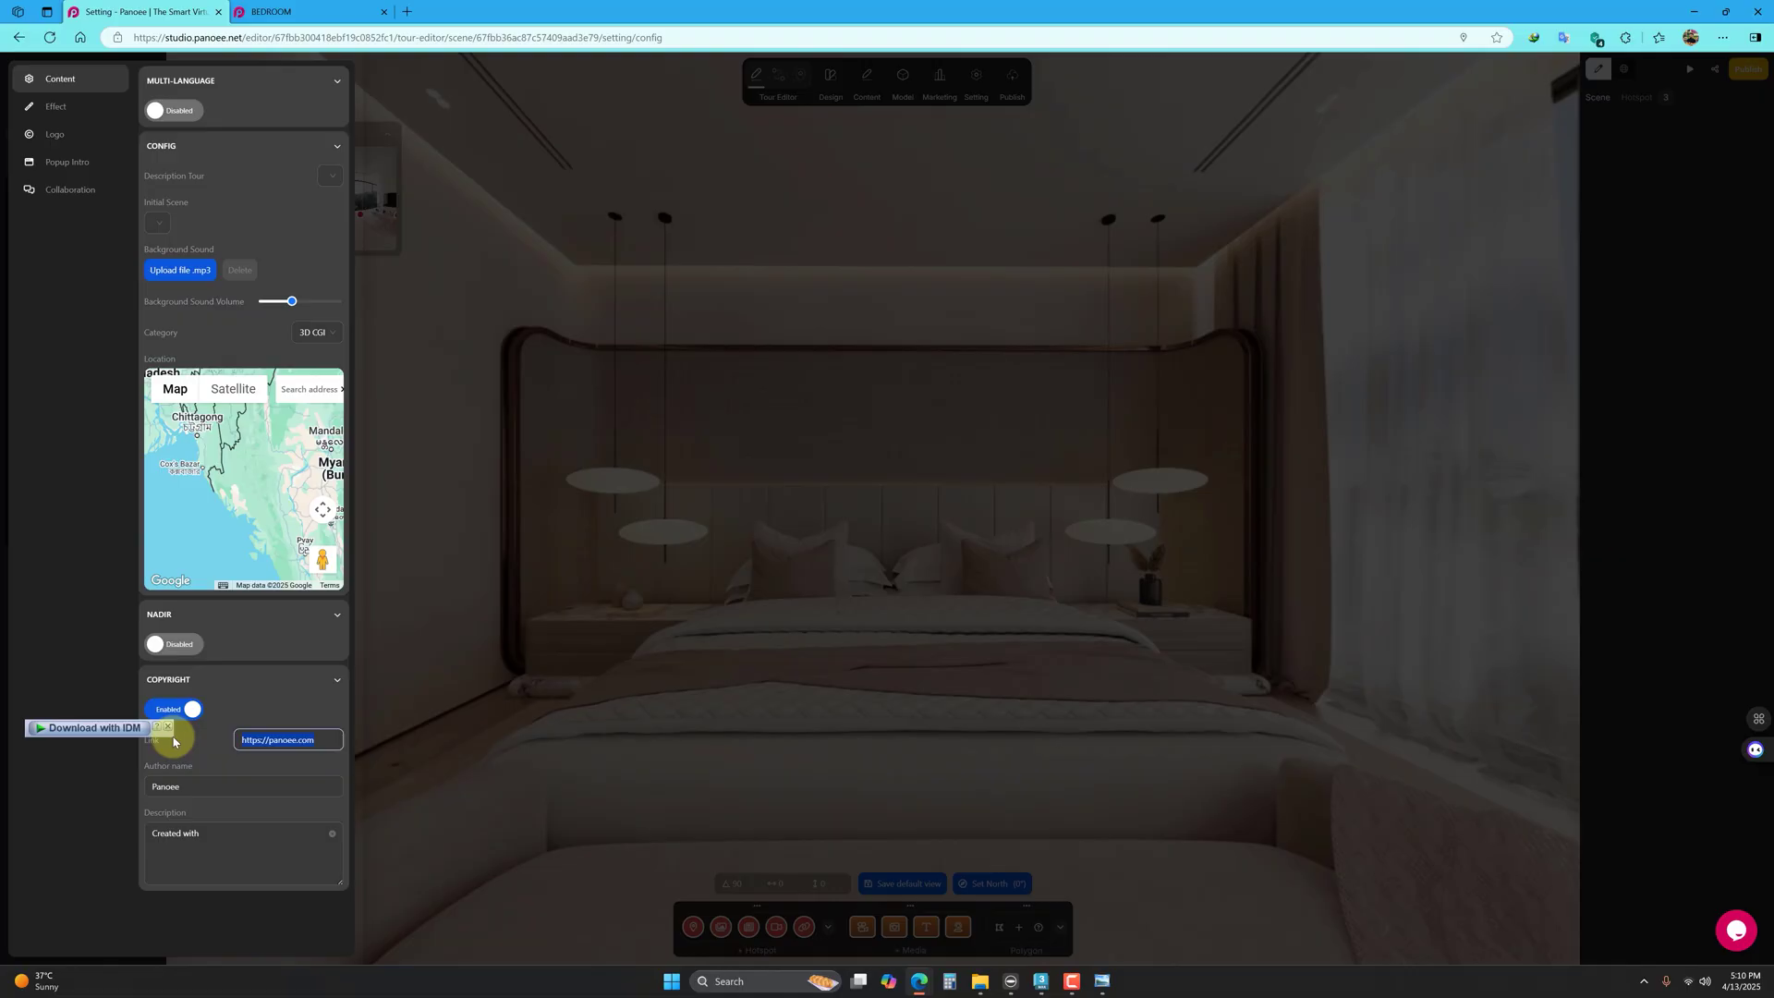
Step: Try switching the copyright notice off and on again, and inspect its author name and description
click(236, 679)
click(235, 679)
click(179, 721)
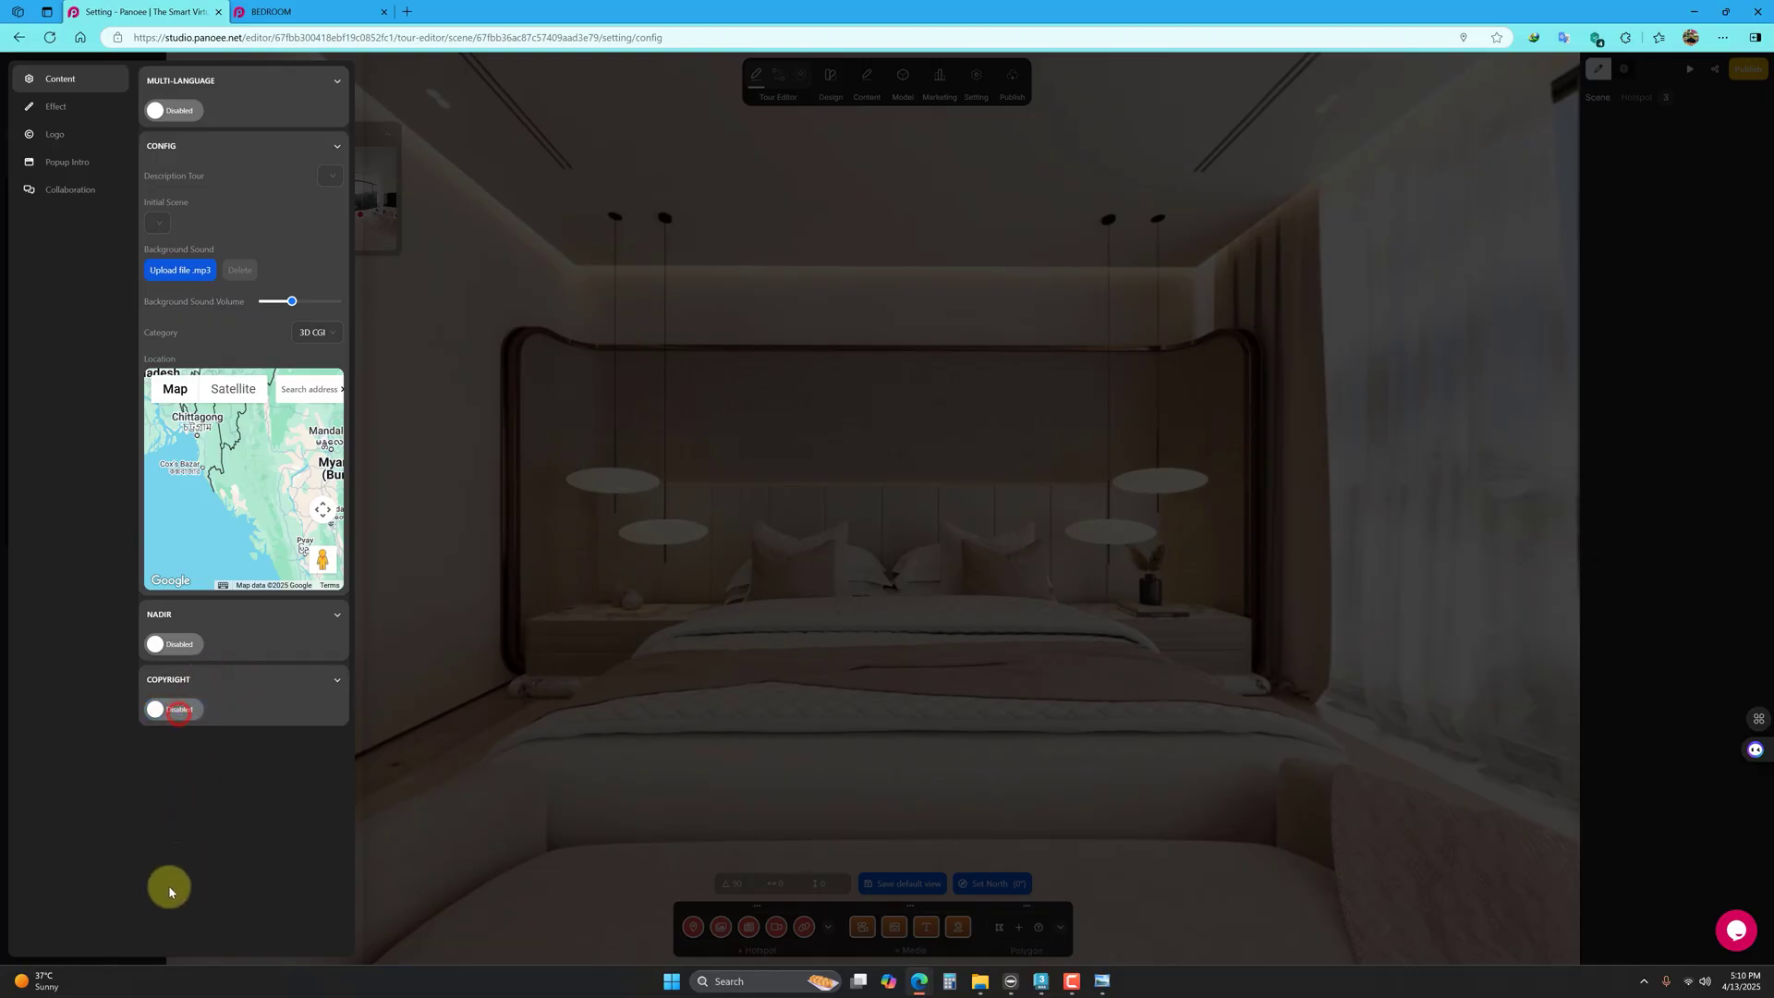
click(175, 717)
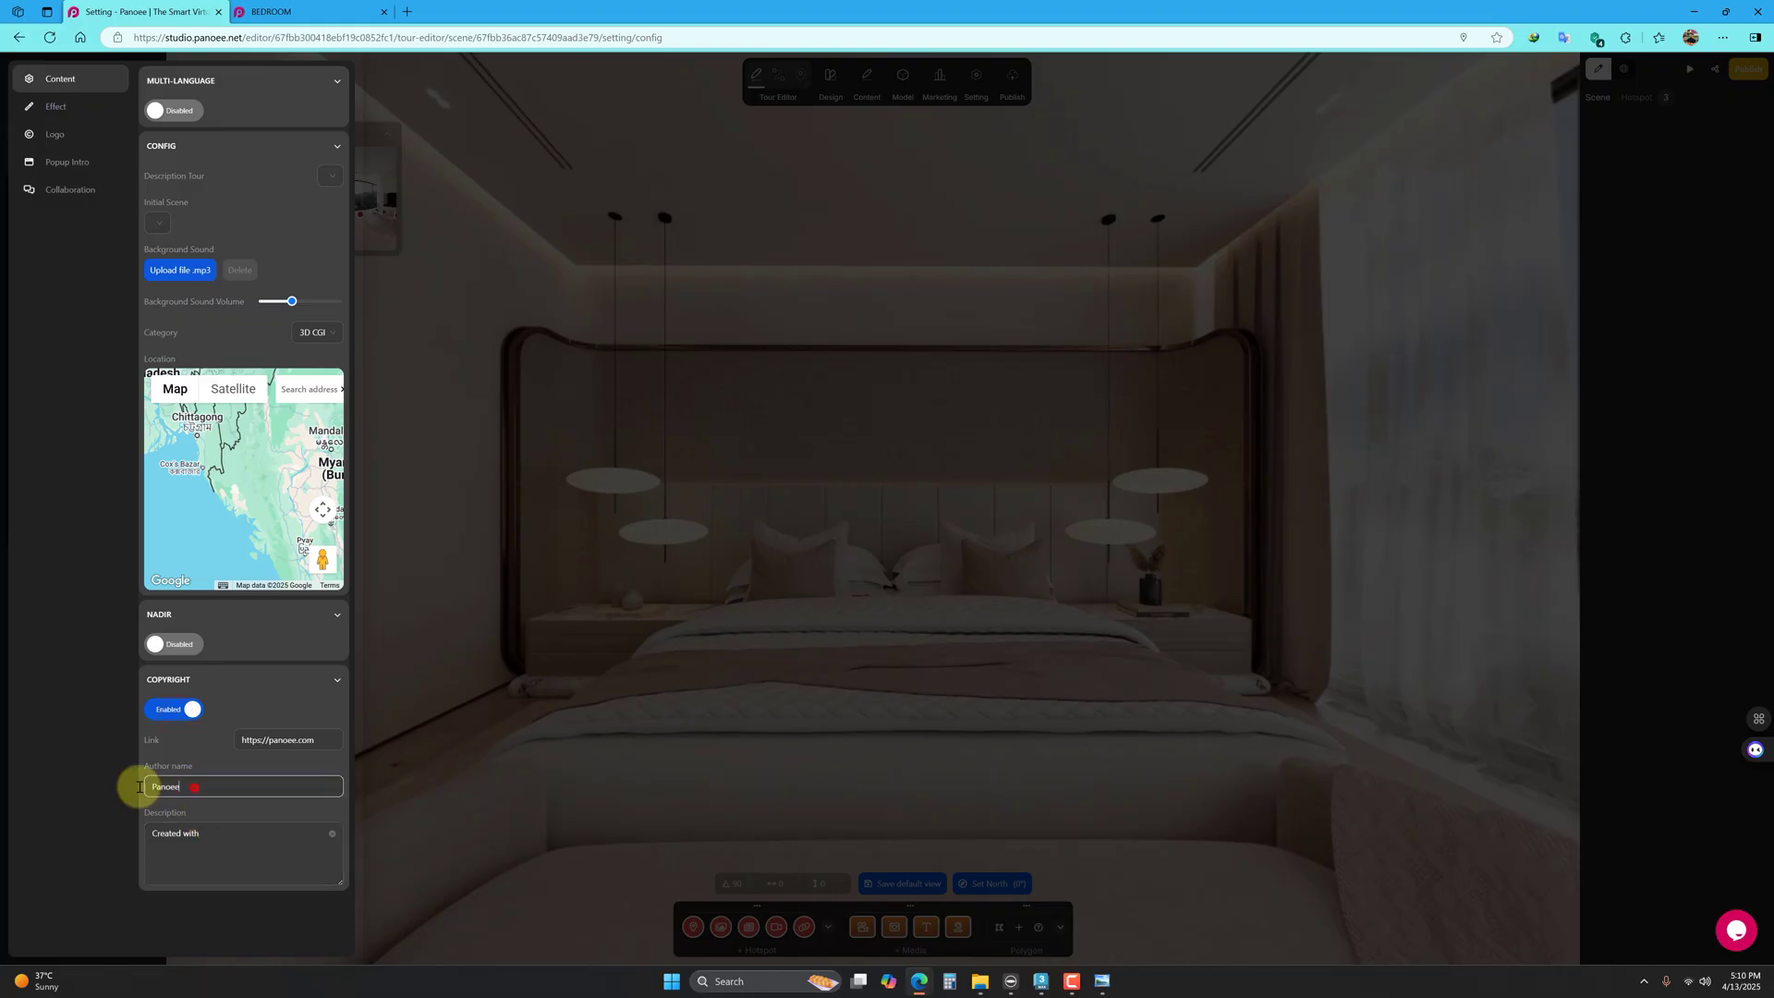
triple_click(217, 841)
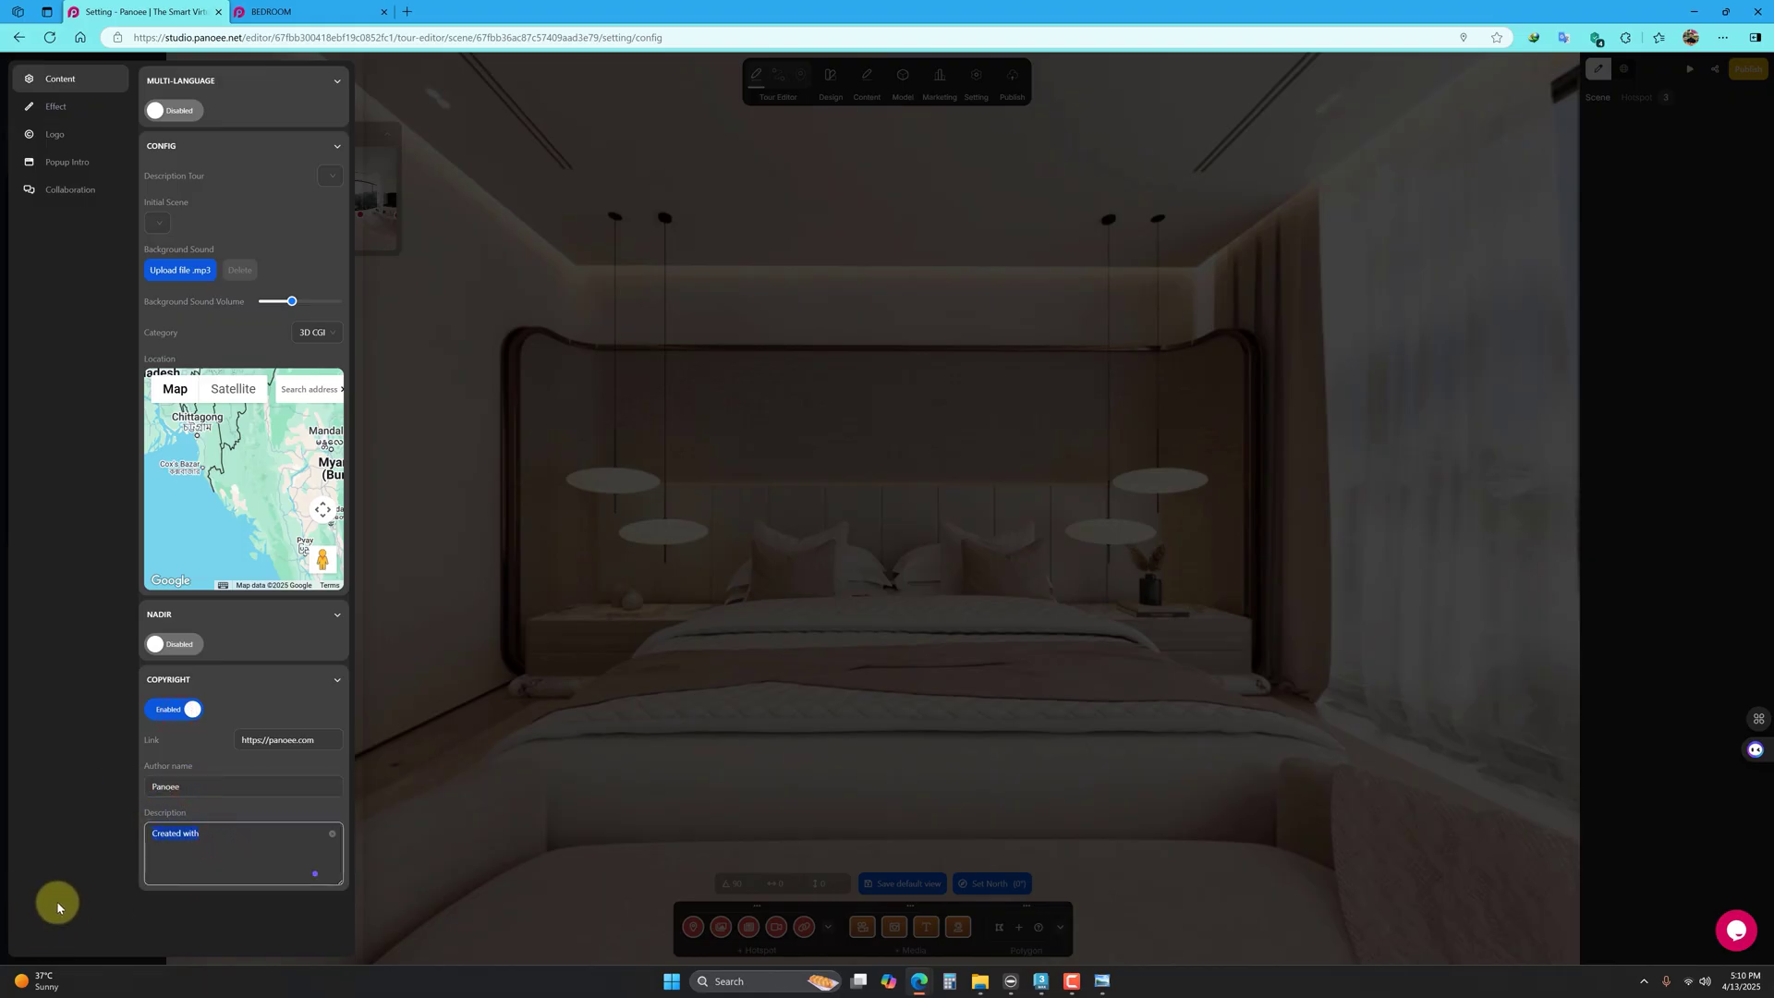
Step: Check the "Created with Panoee" credit in the tour preview and disable the copyright notice in the tour's settings
click(277, 12)
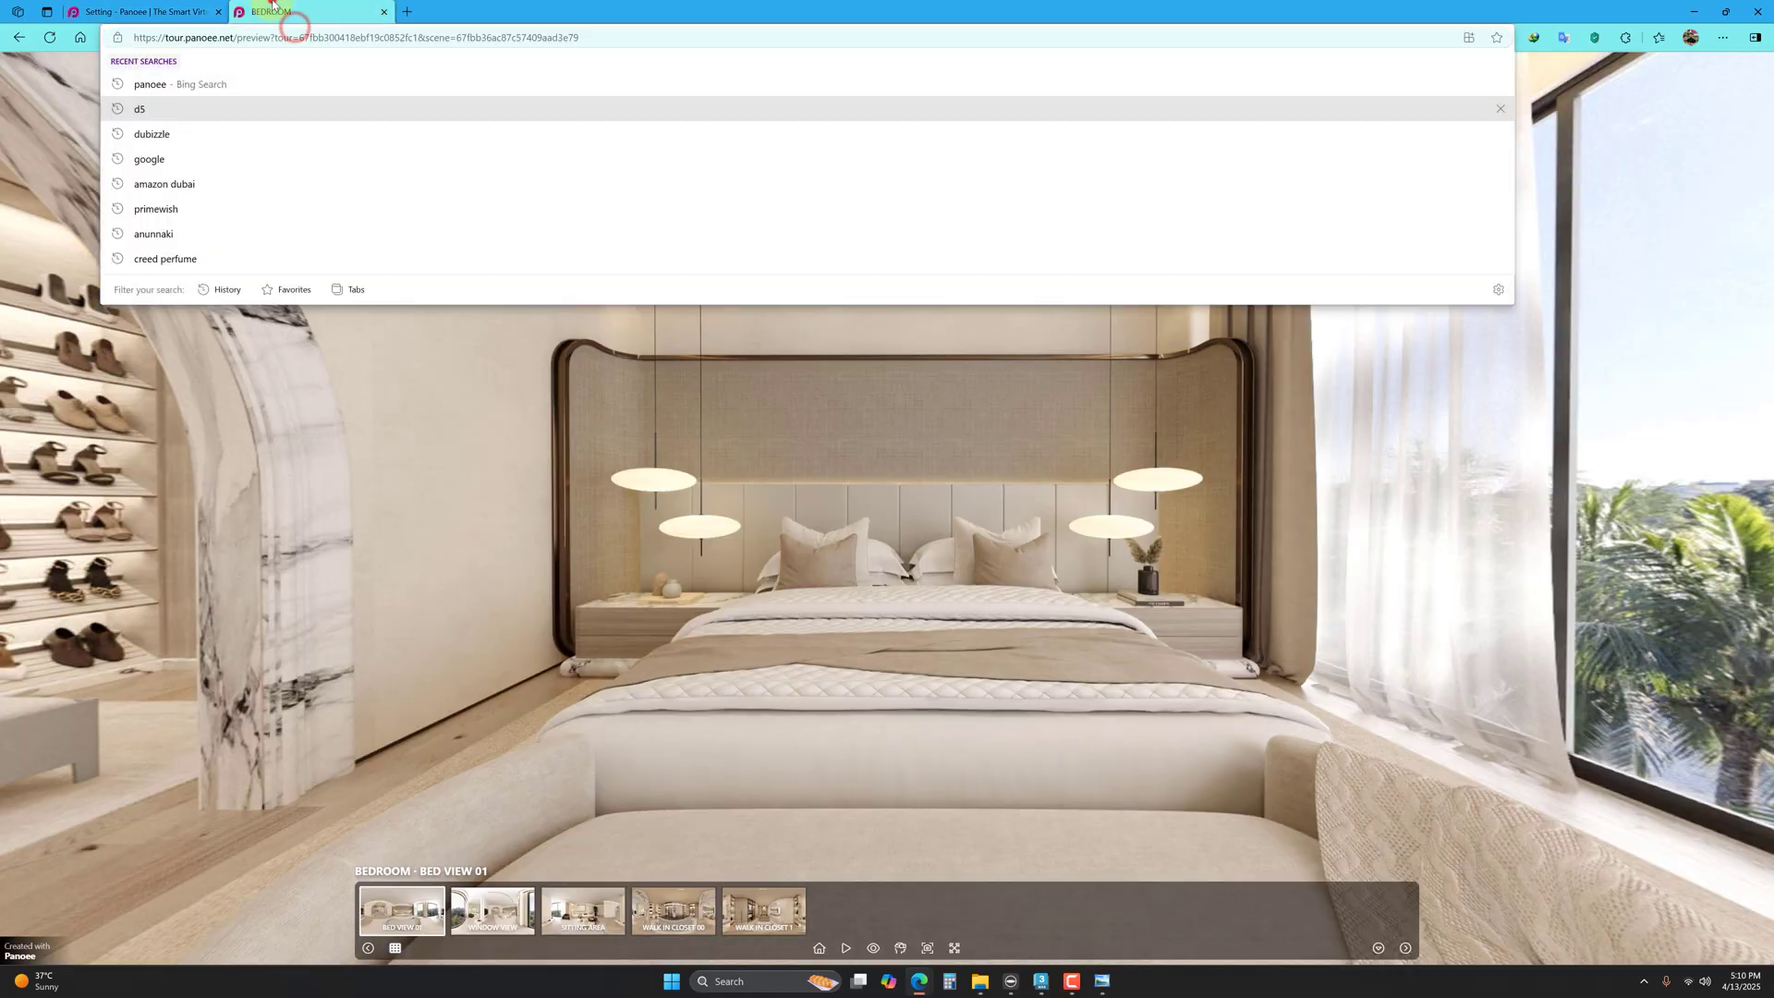
triple_click(47, 946)
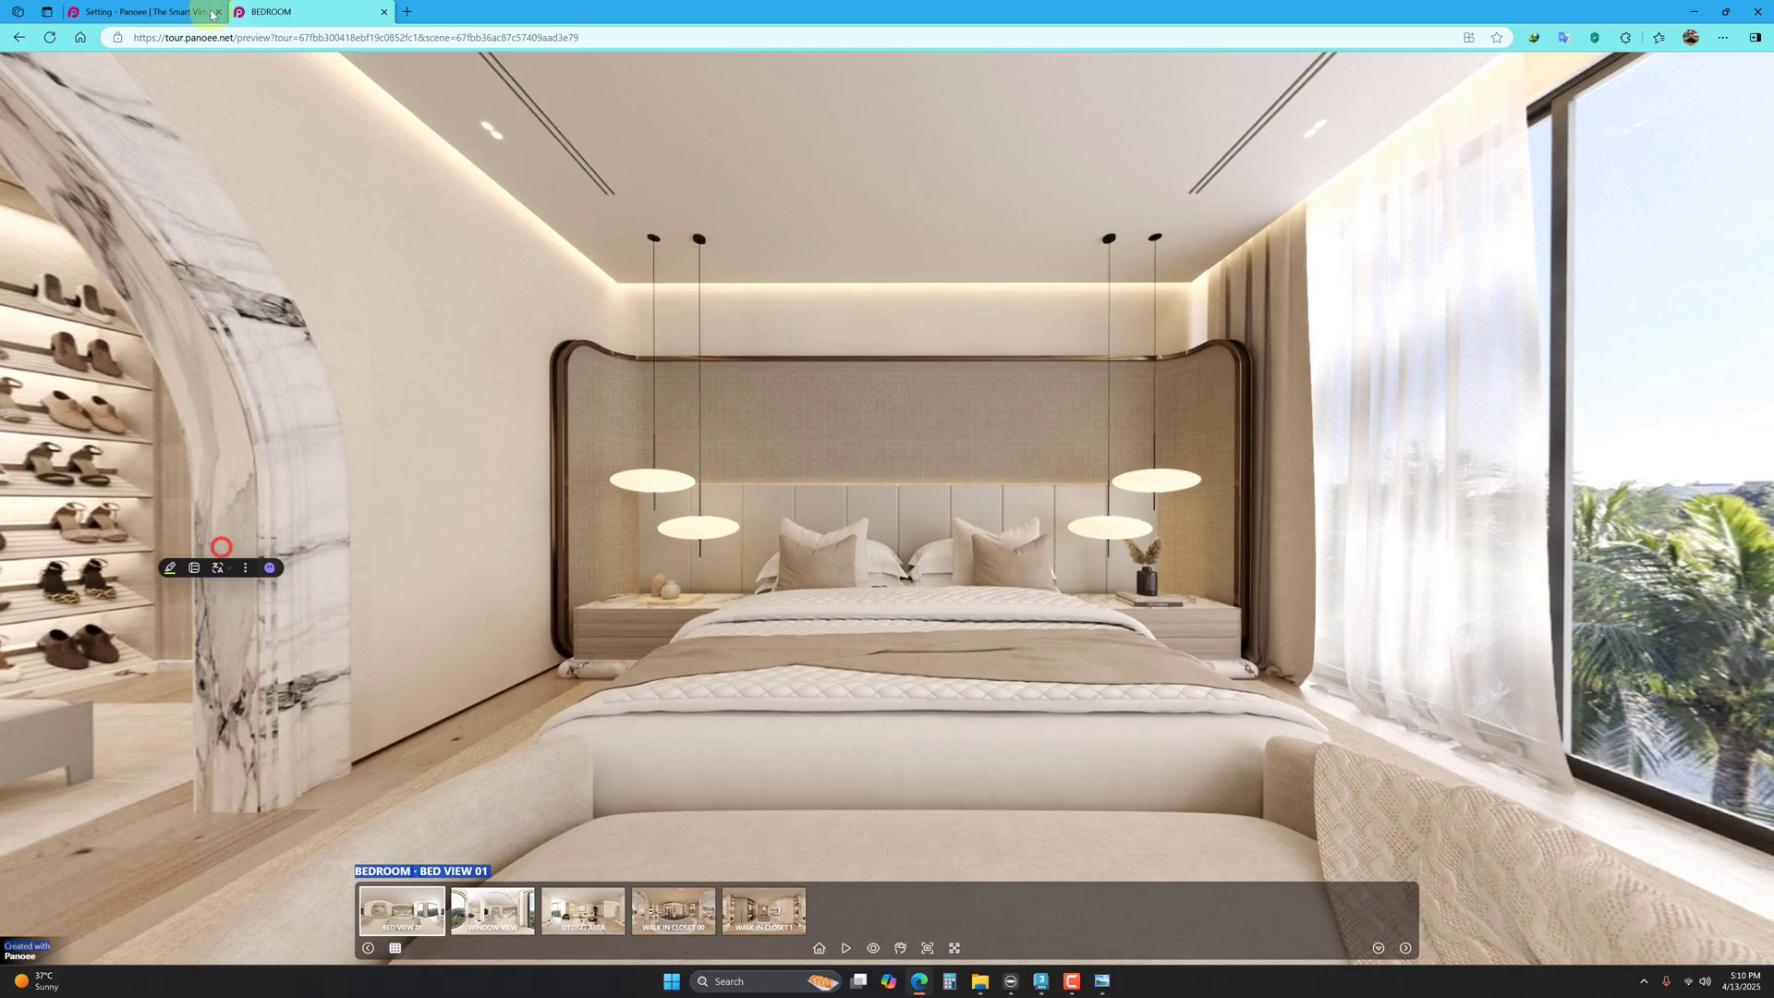
key(ctrl+Tab)
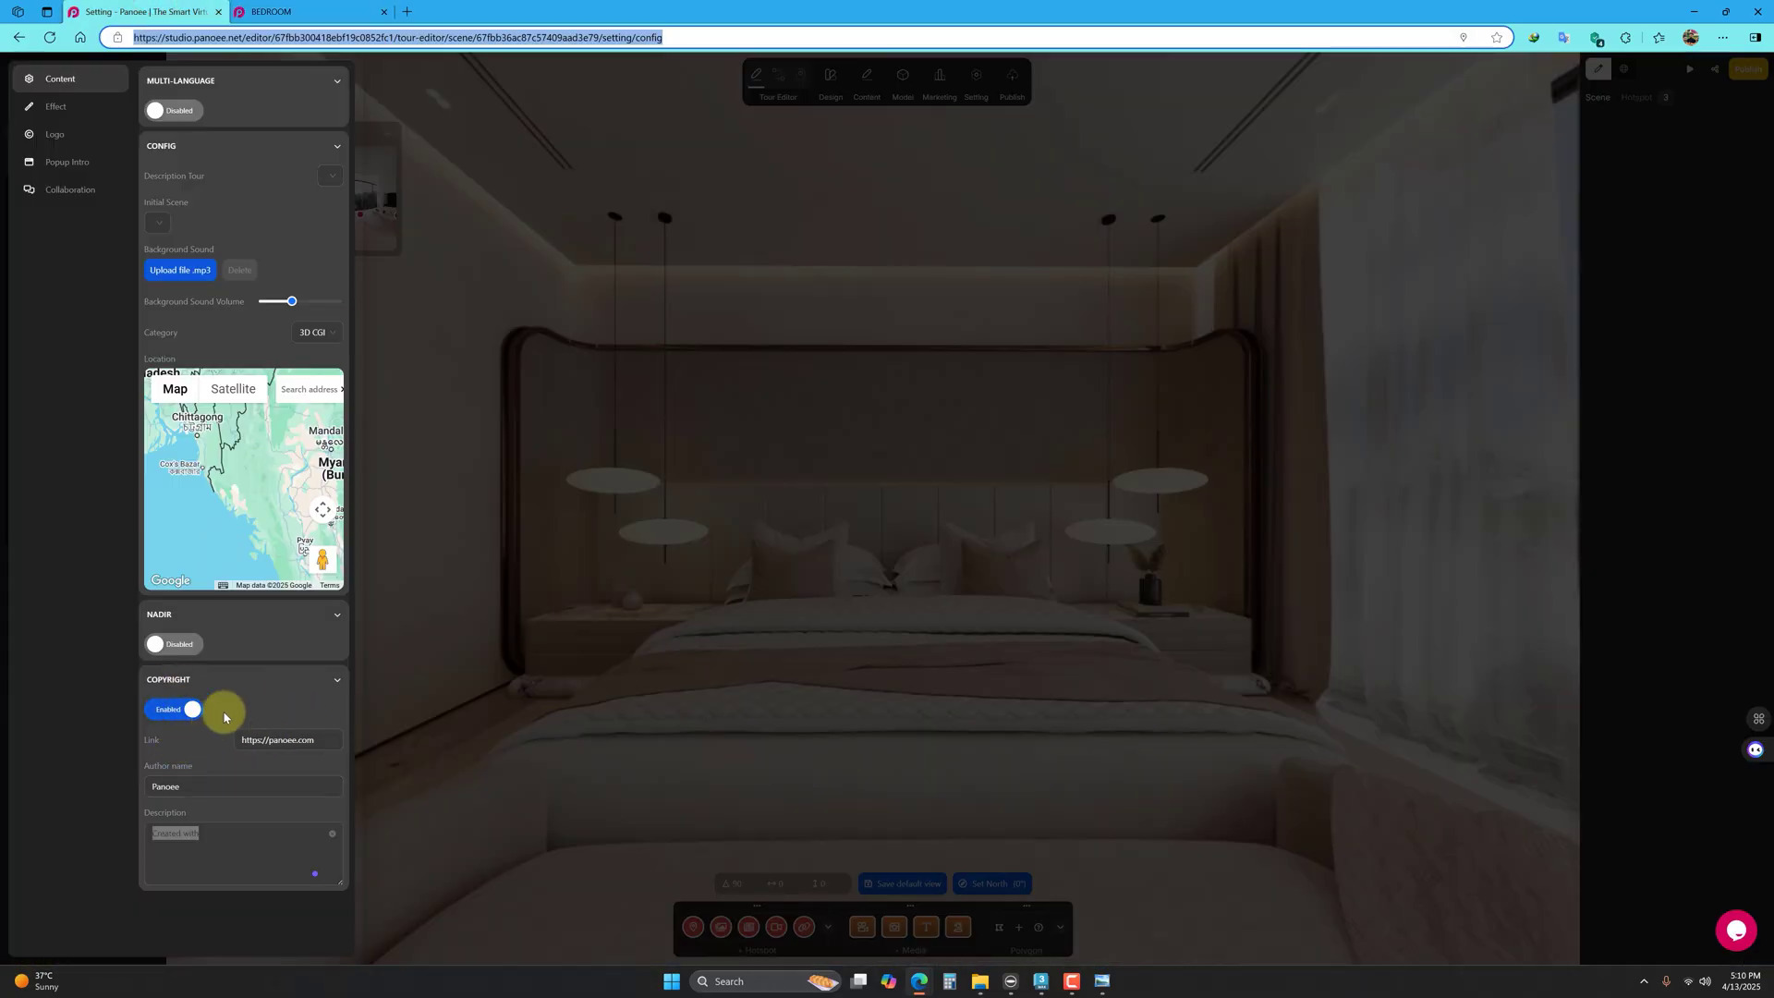
click(214, 698)
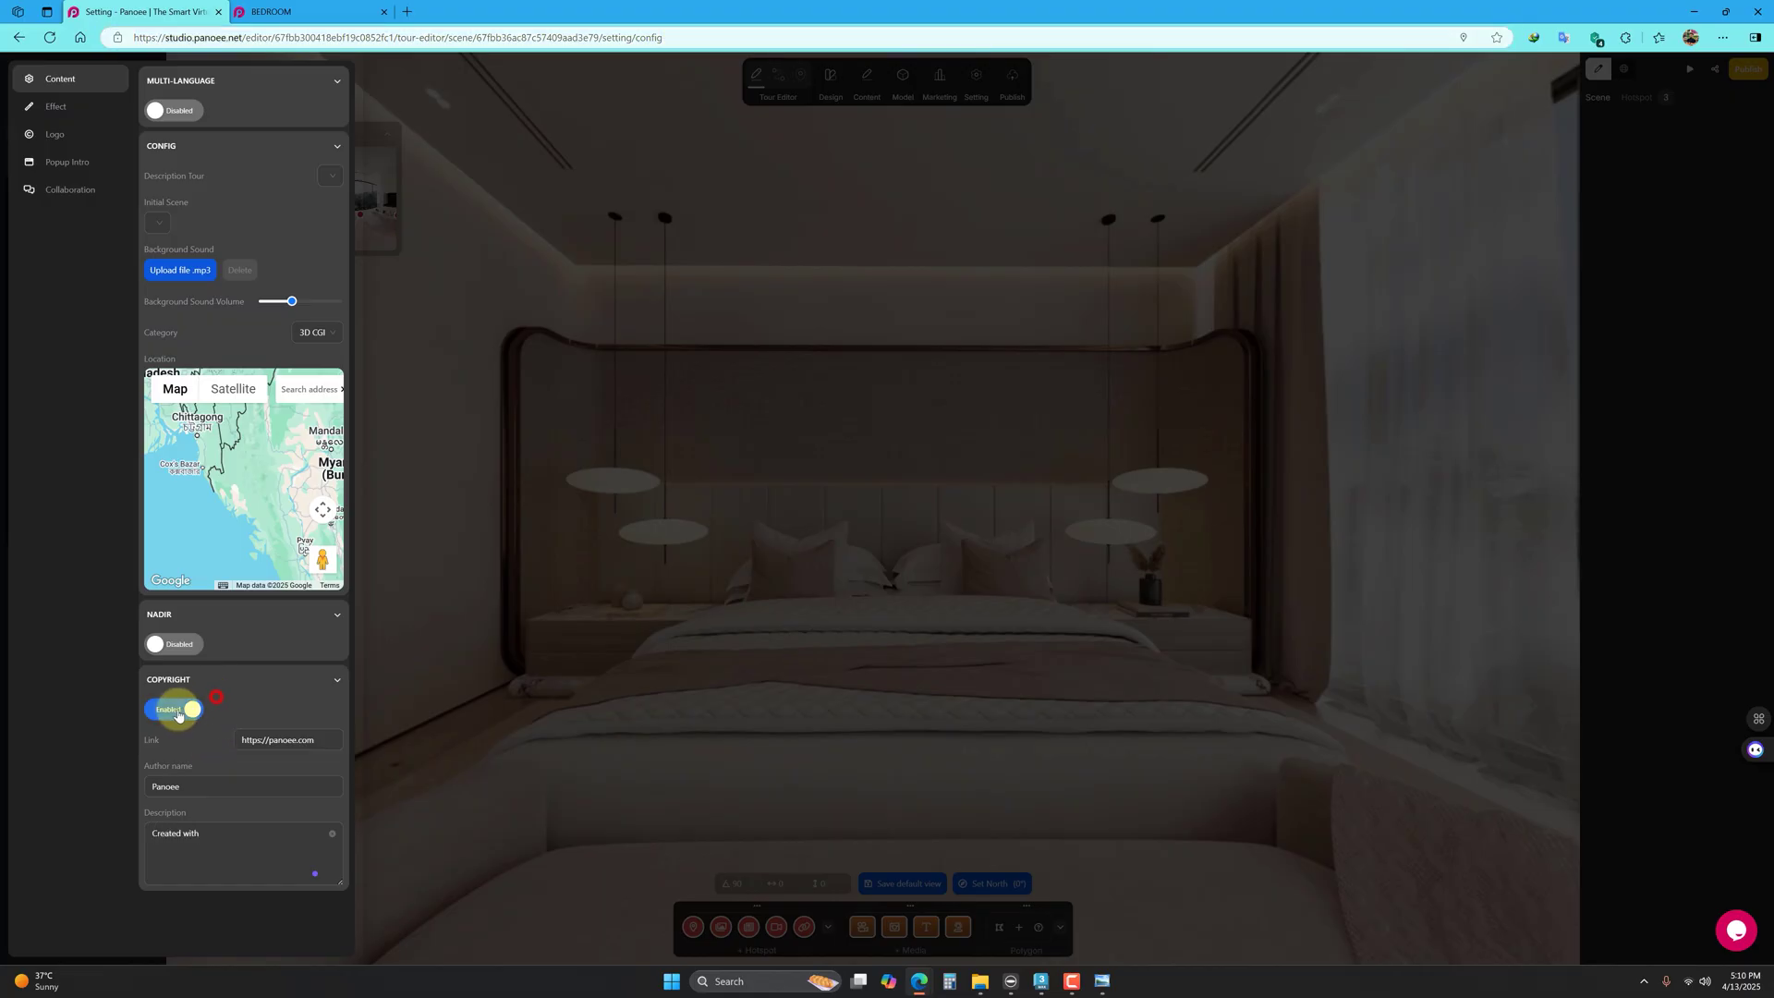
click(178, 713)
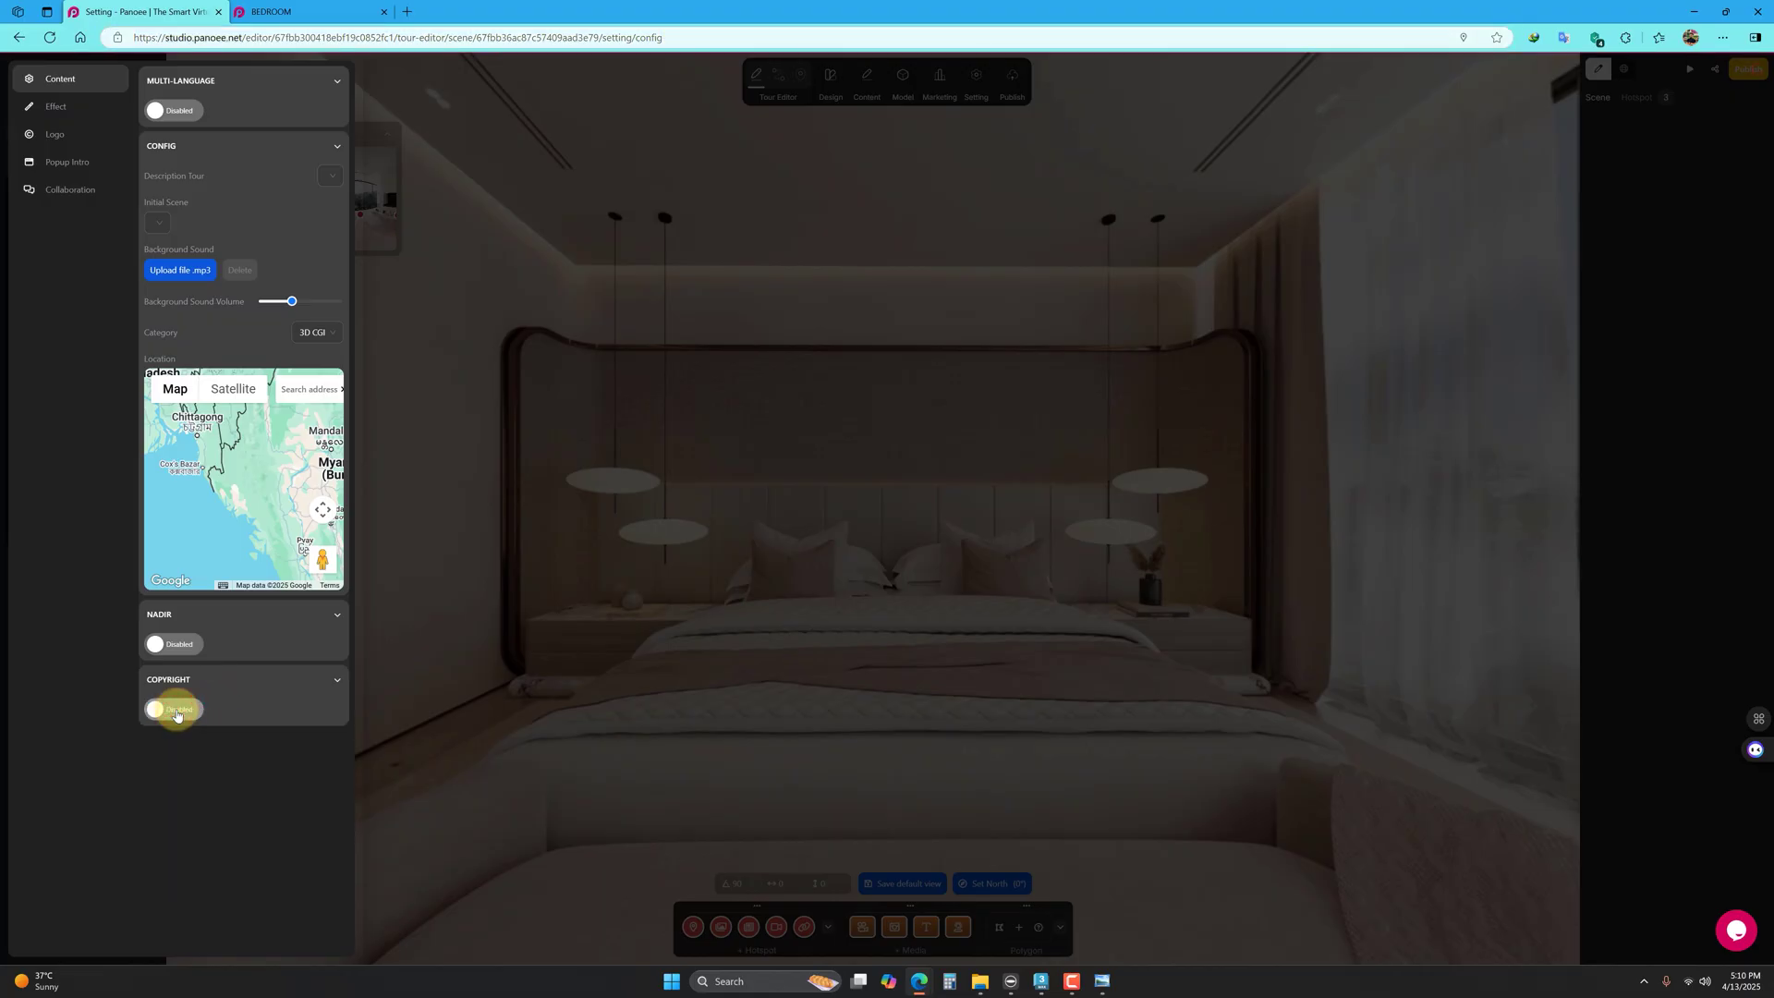
Step: Set the Little Planet transition time to 10 seconds in the tour's effect settings
click(64, 107)
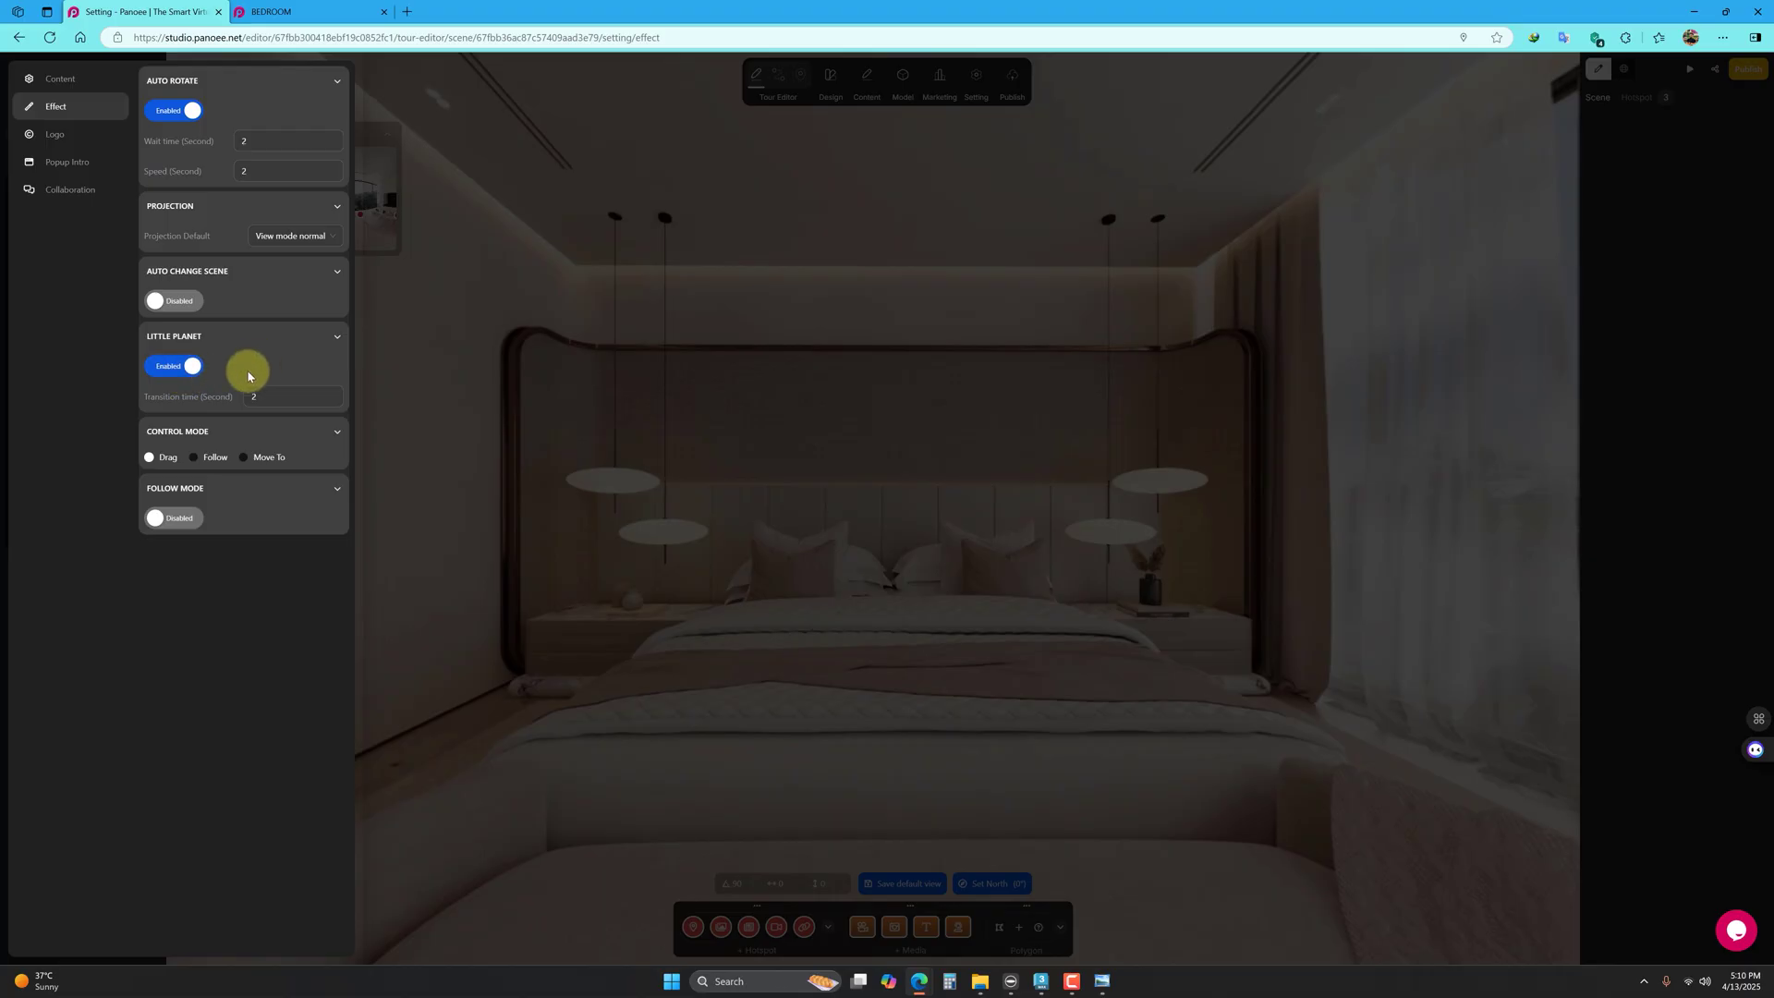
click(277, 11)
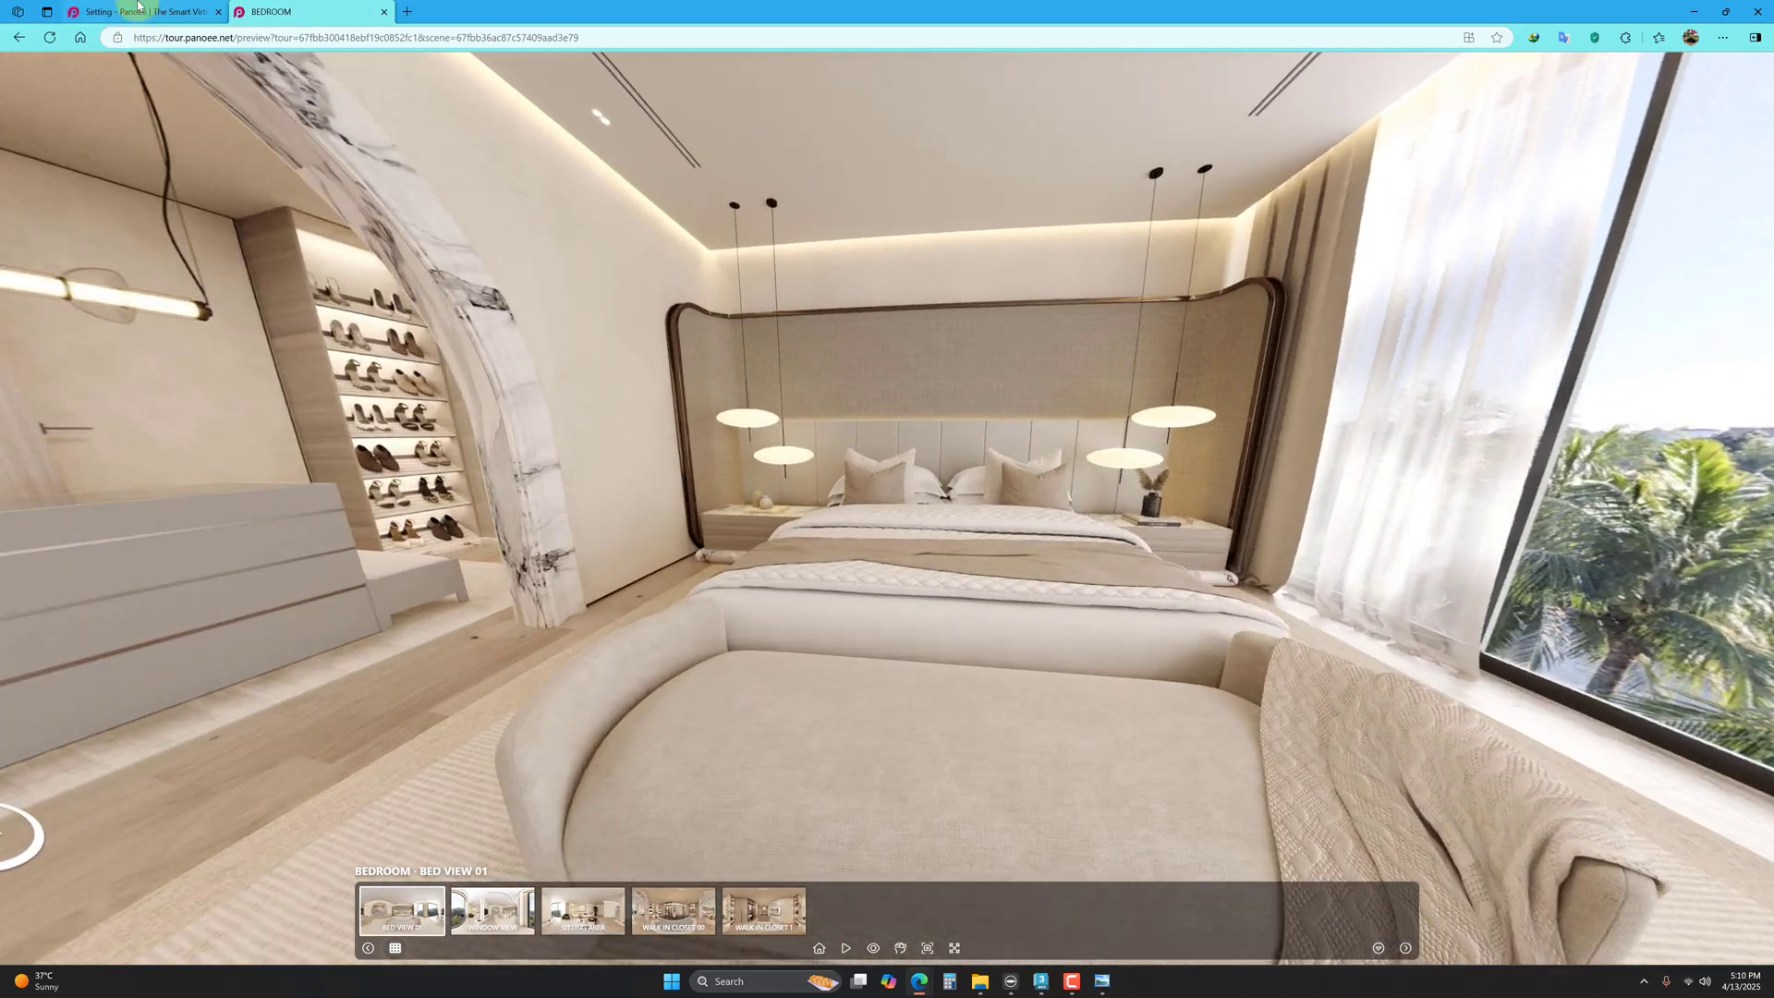
click(122, 14)
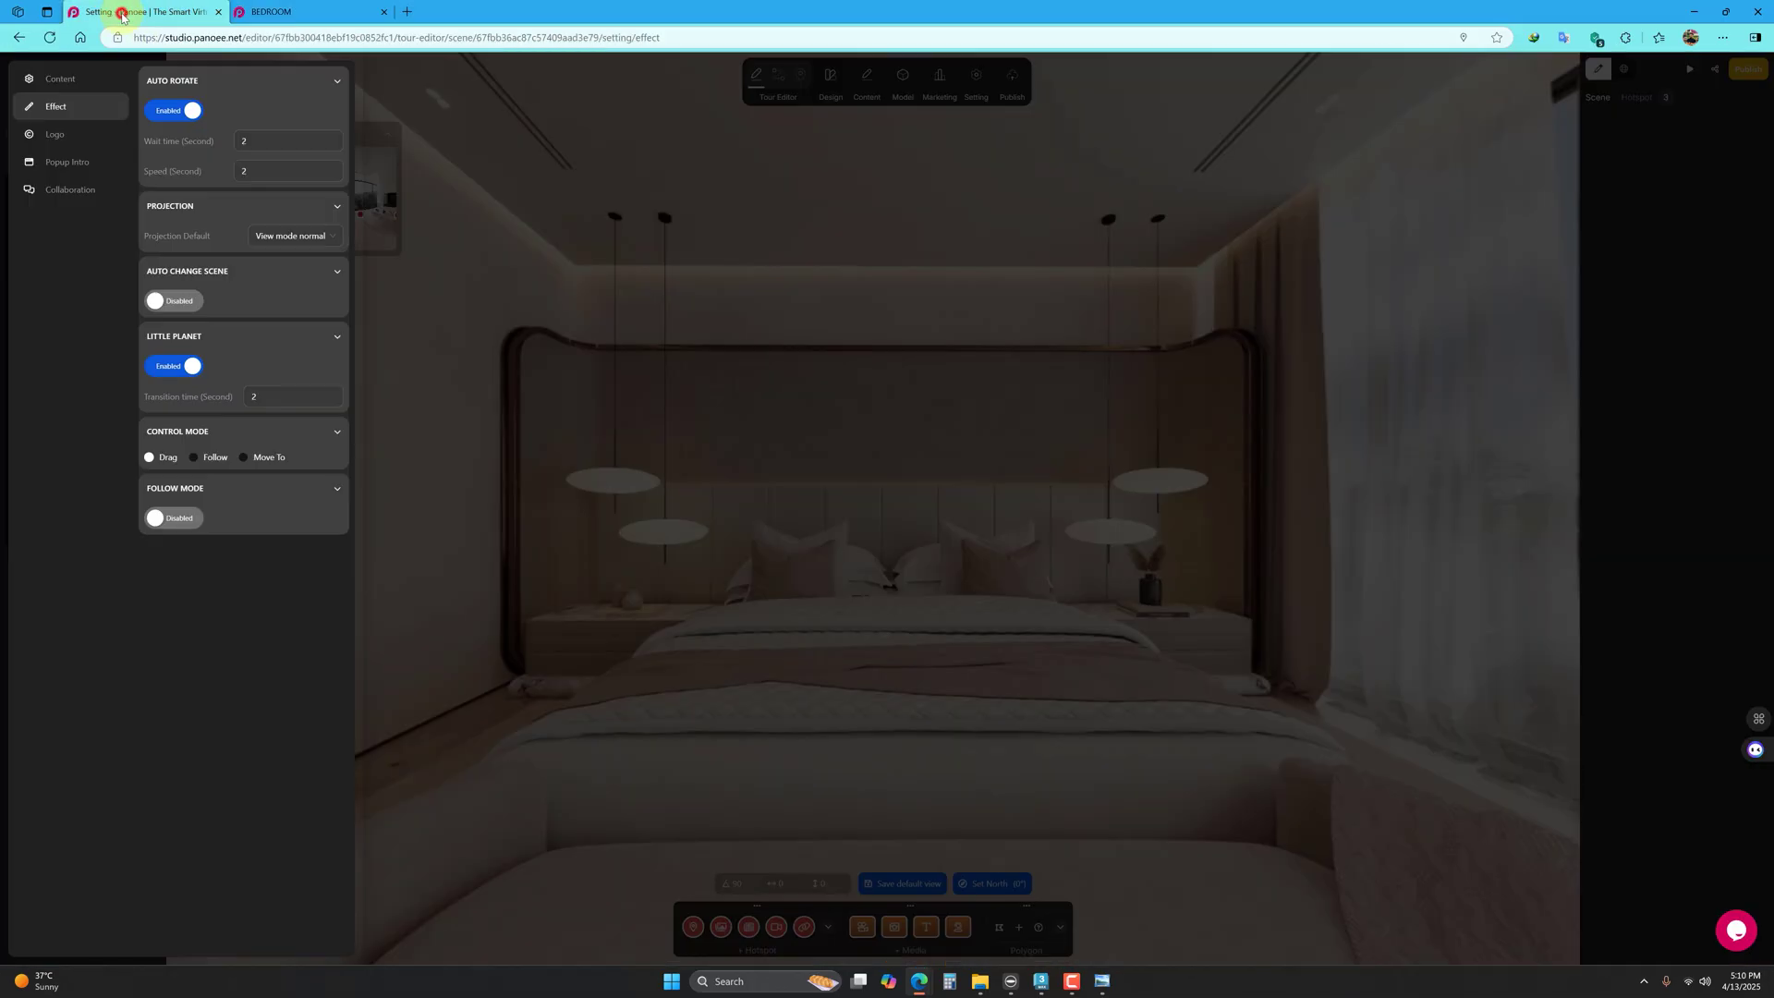
double_click(264, 396)
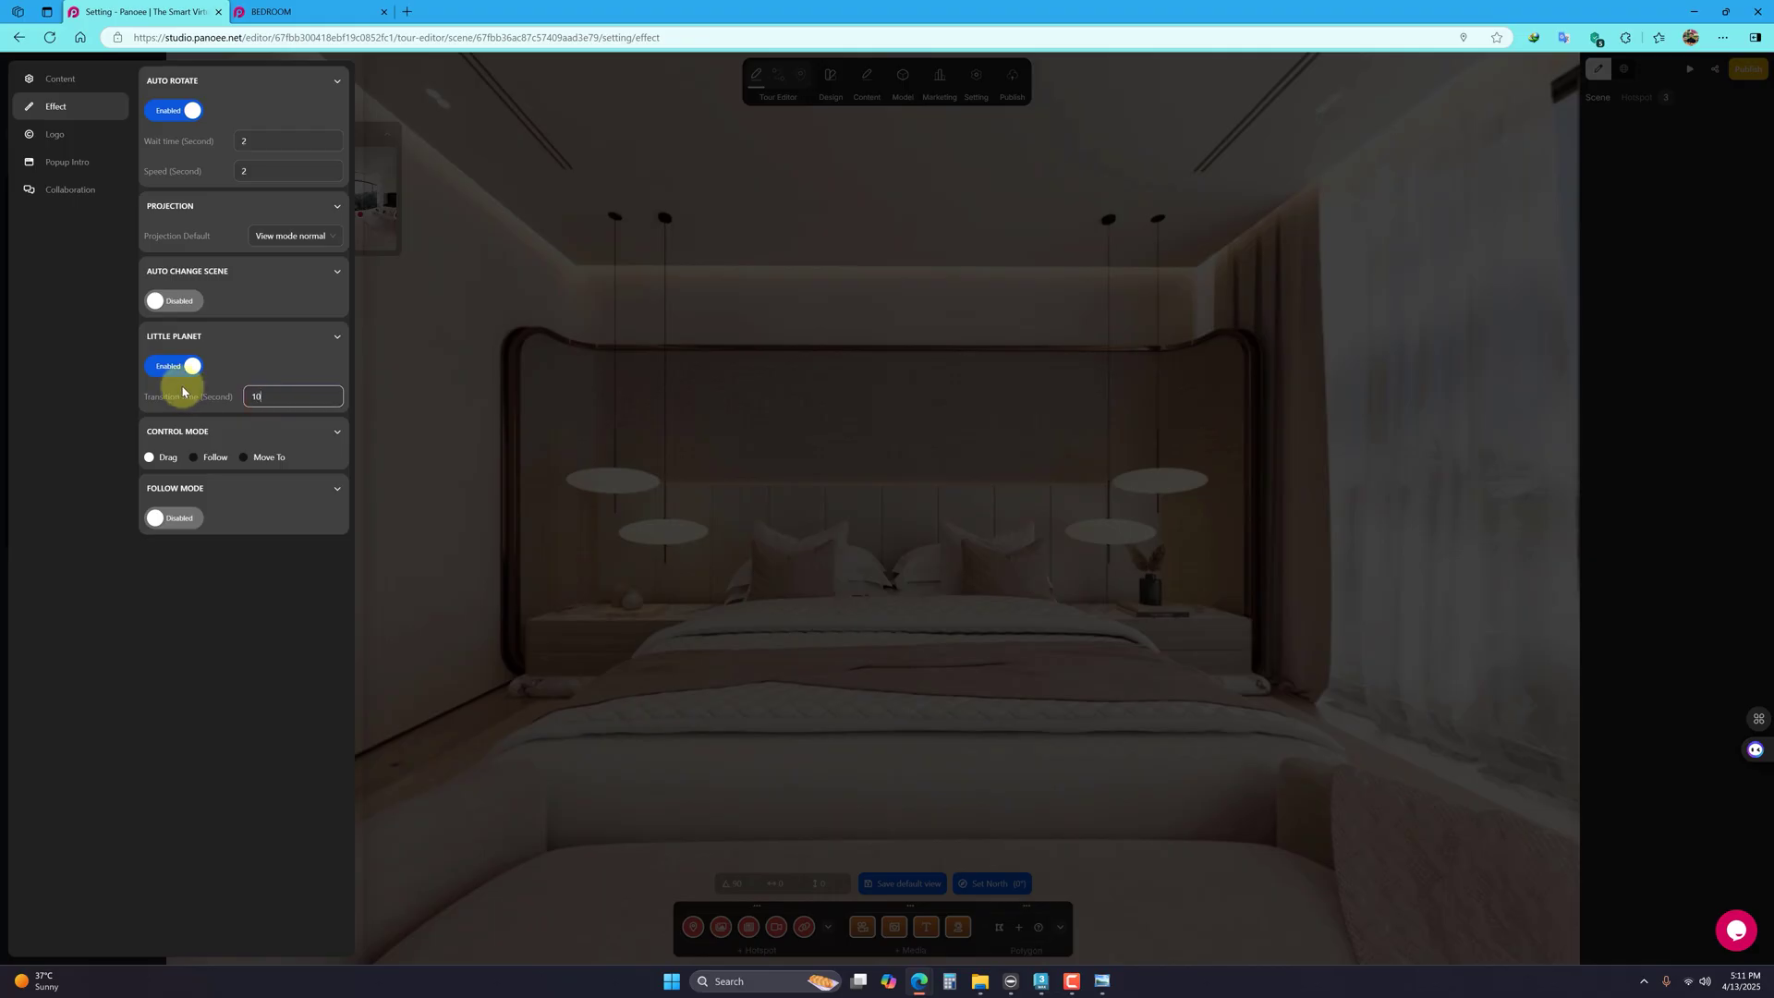
click(268, 368)
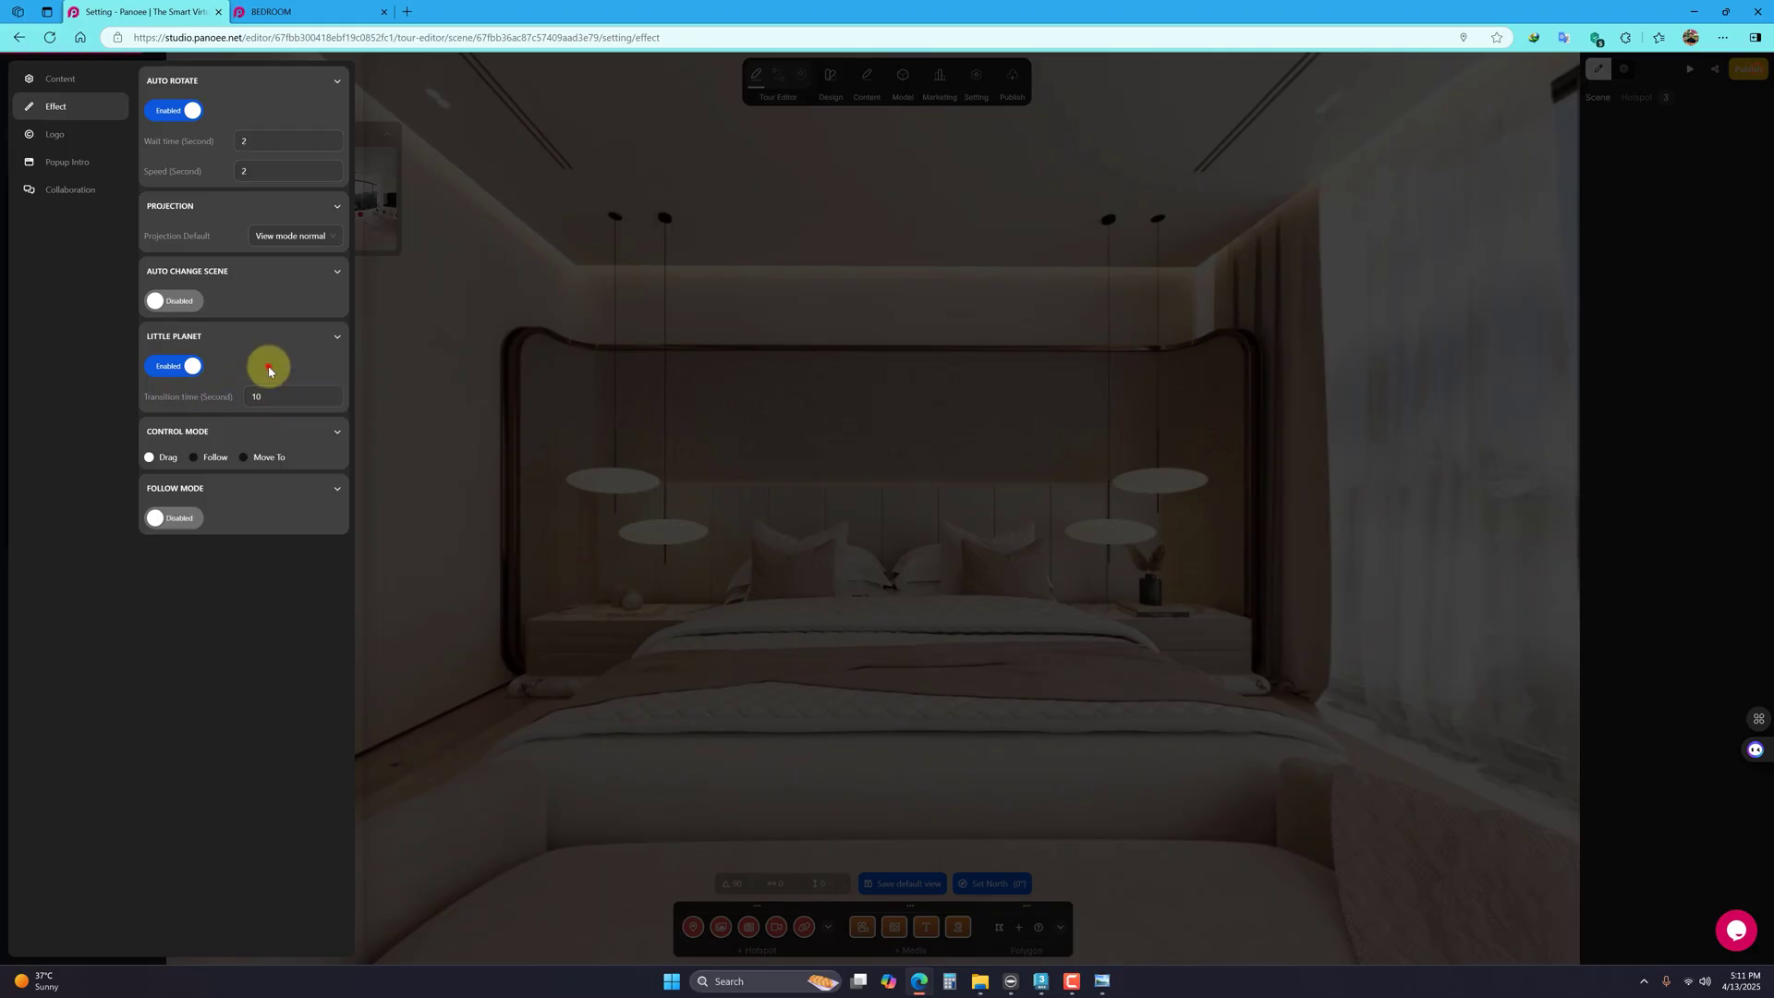
Step: Reload the tour preview to check the Little Planet intro transition and look around the bedroom
click(268, 13)
click(145, 13)
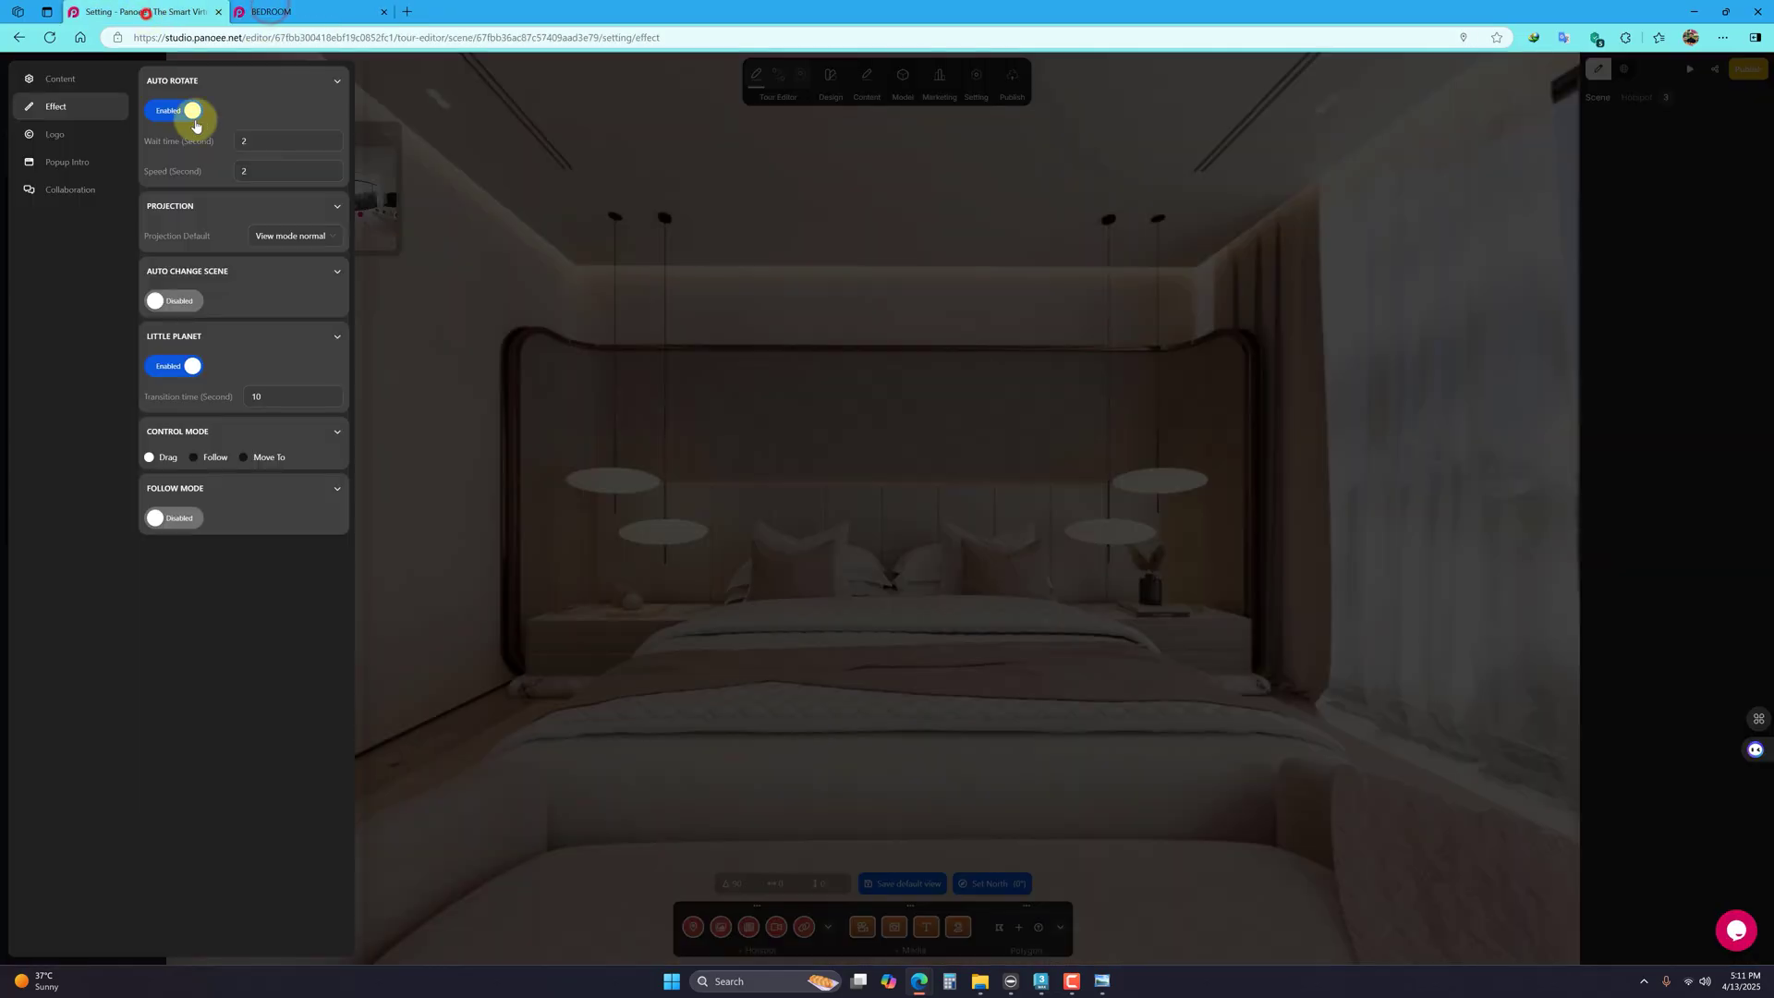
click(285, 13)
click(52, 43)
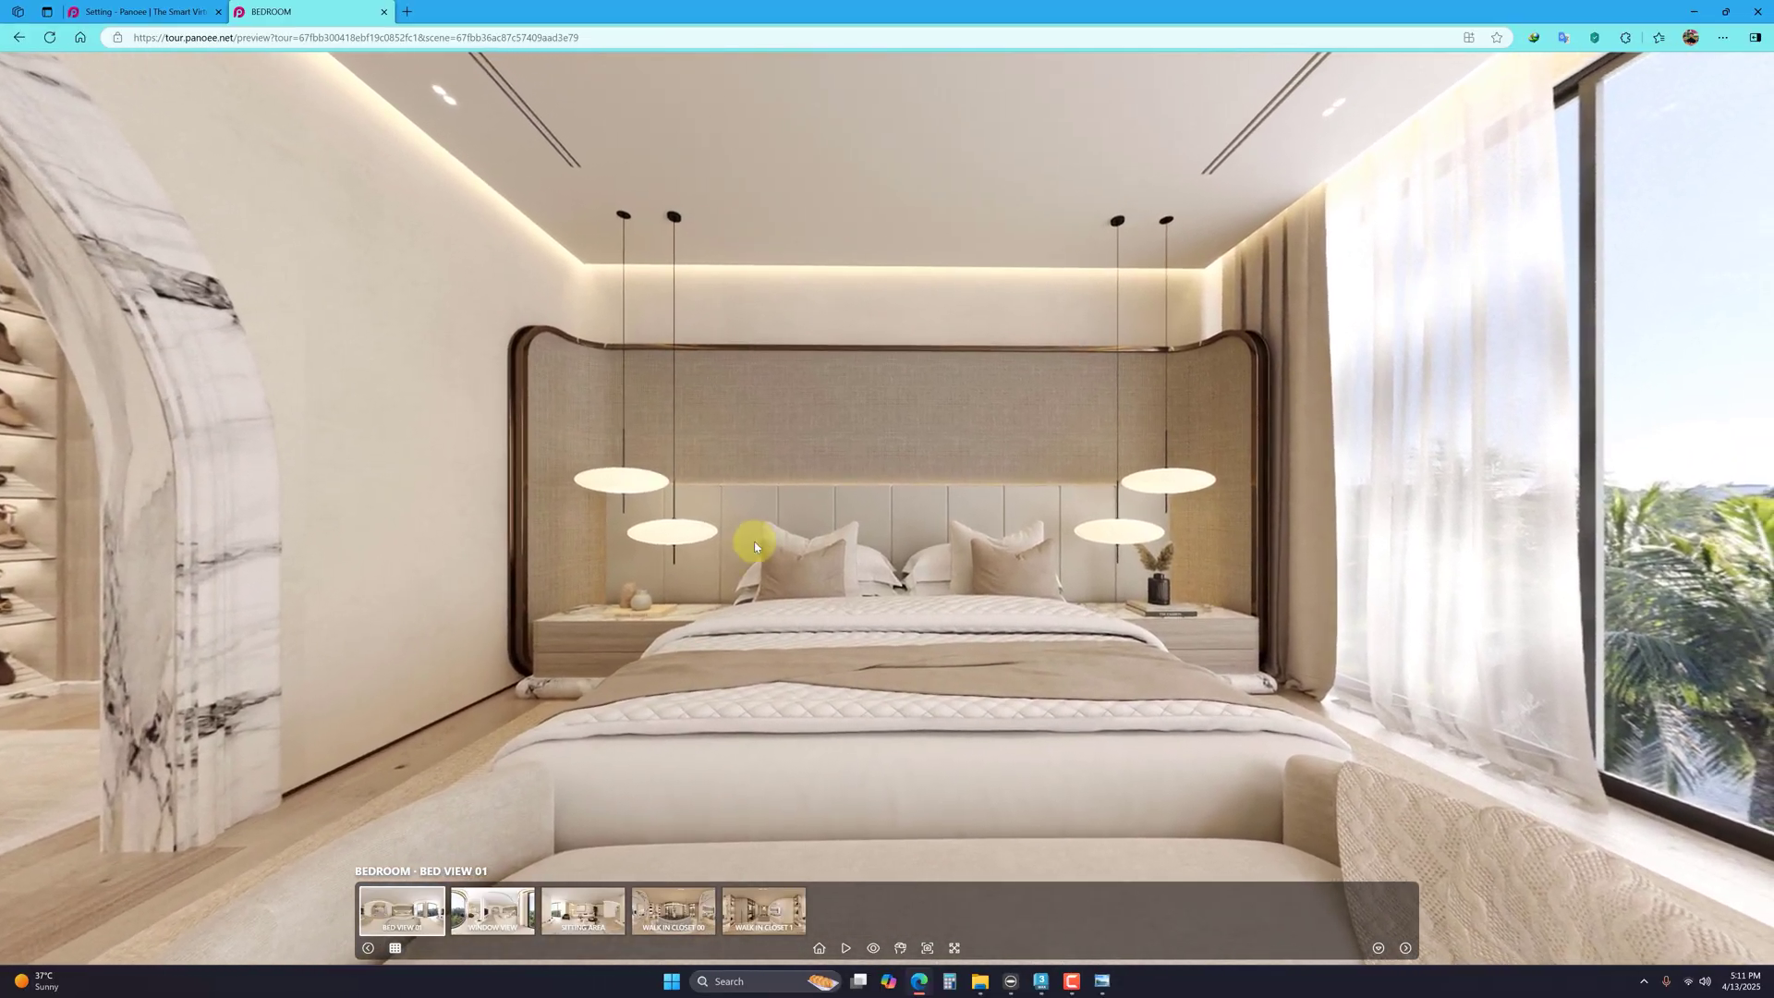
drag(696, 552, 1134, 555)
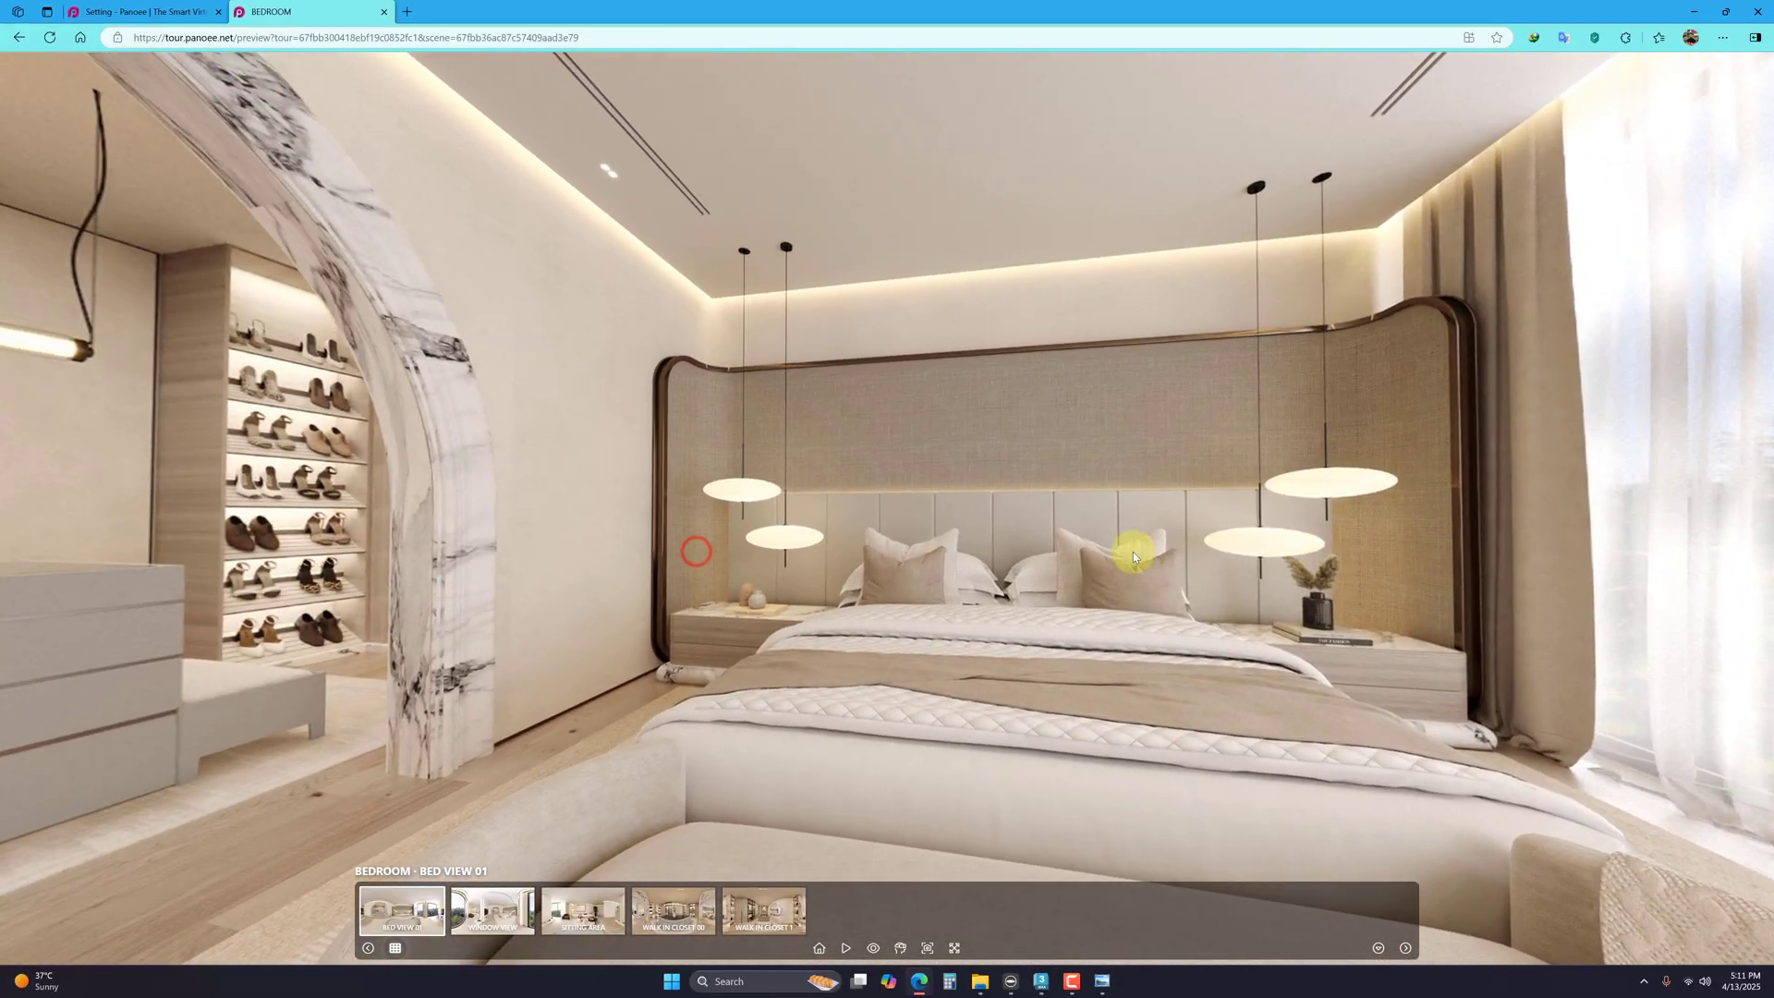
Step: Check the Drag control mode in the effect settings and test it by panning the bedroom in the preview
click(174, 13)
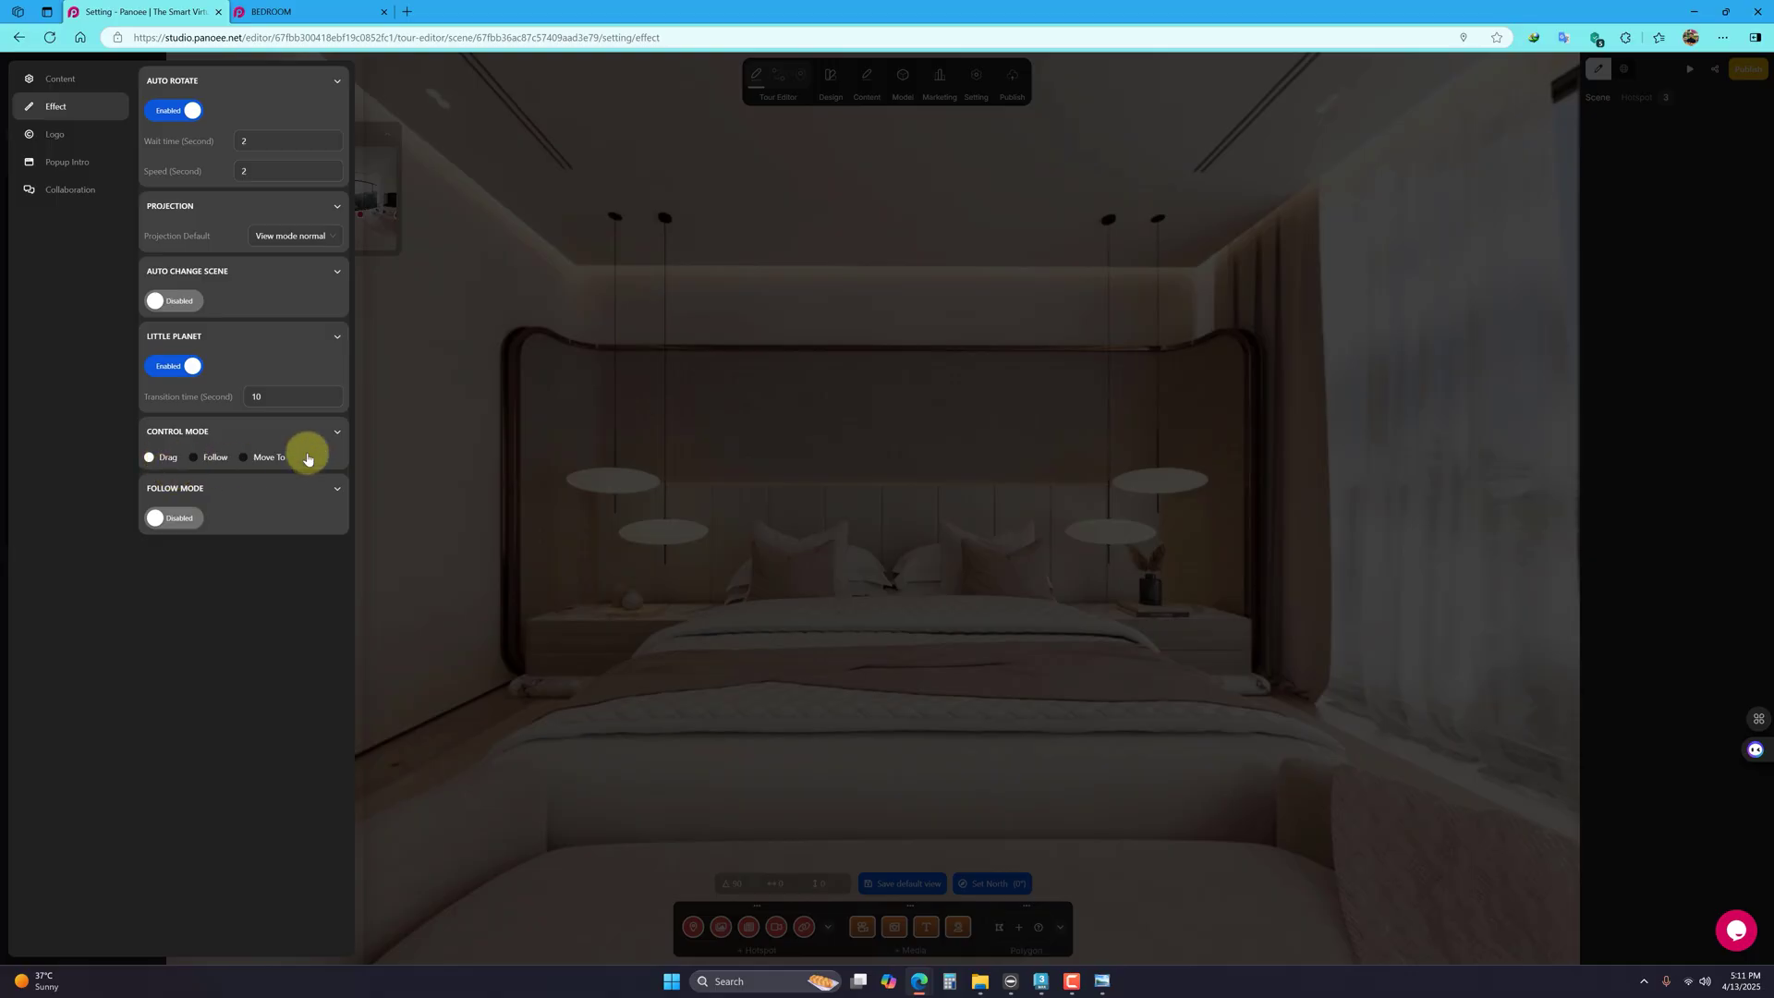
click(753, 474)
click(277, 12)
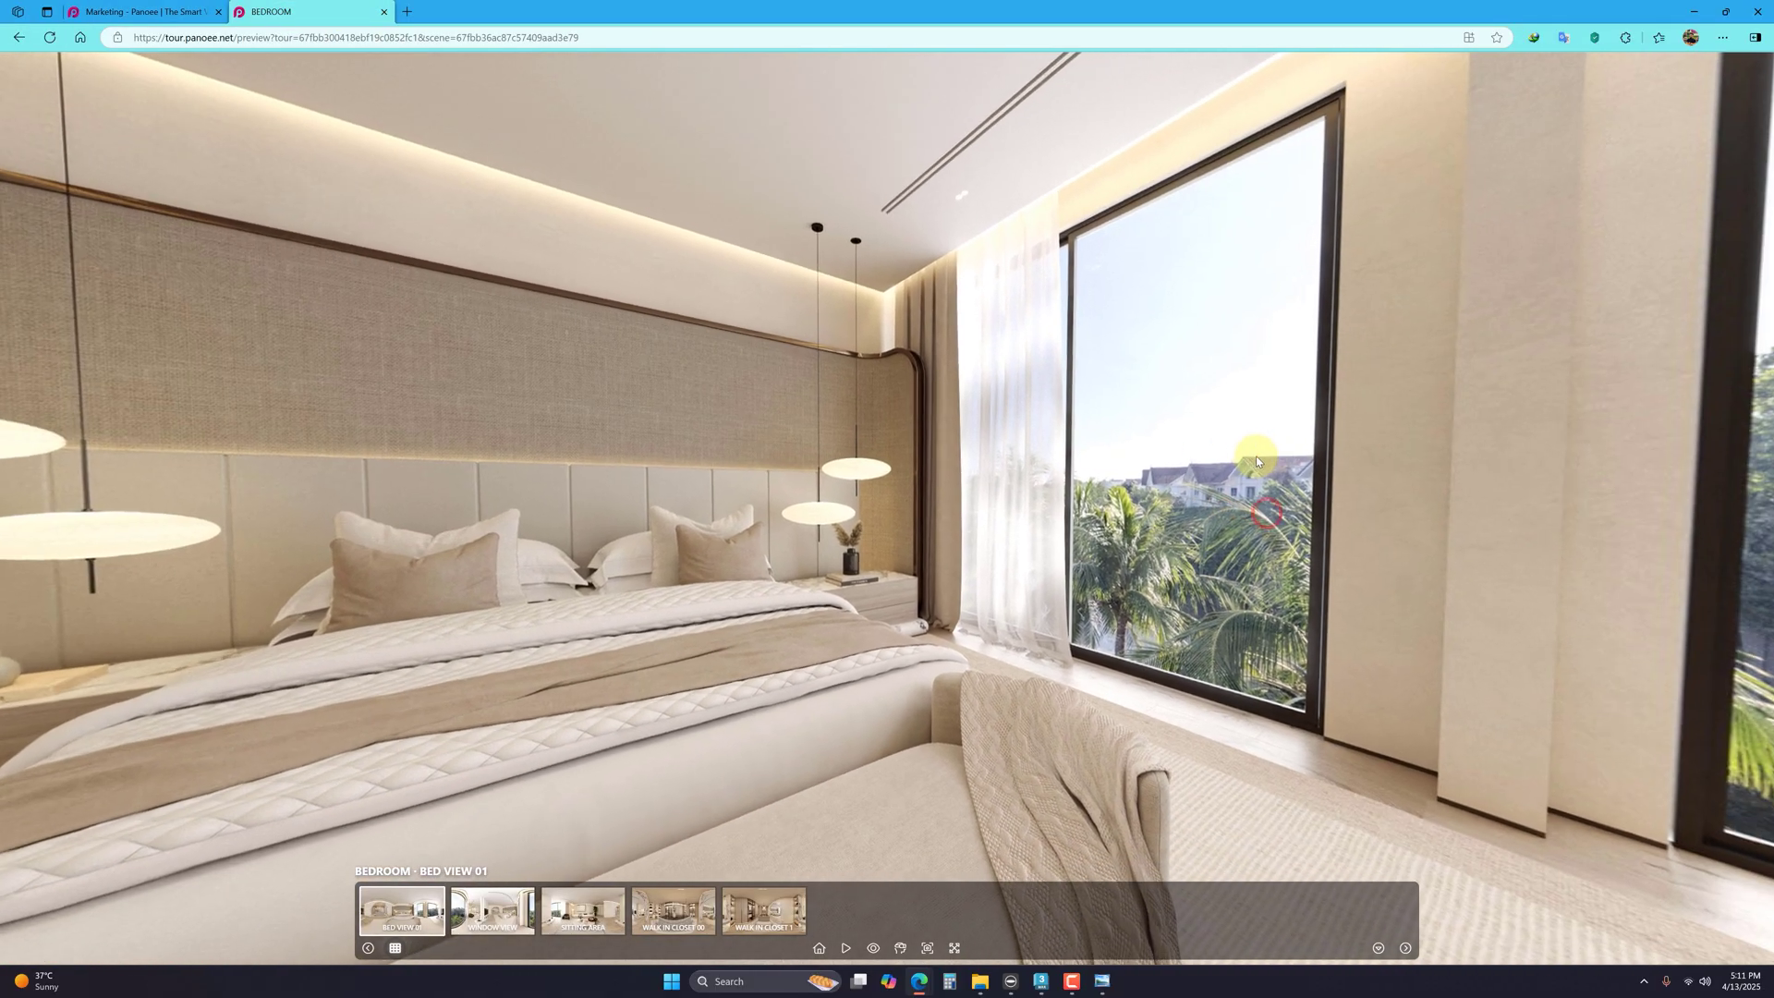
drag(1249, 456, 730, 455)
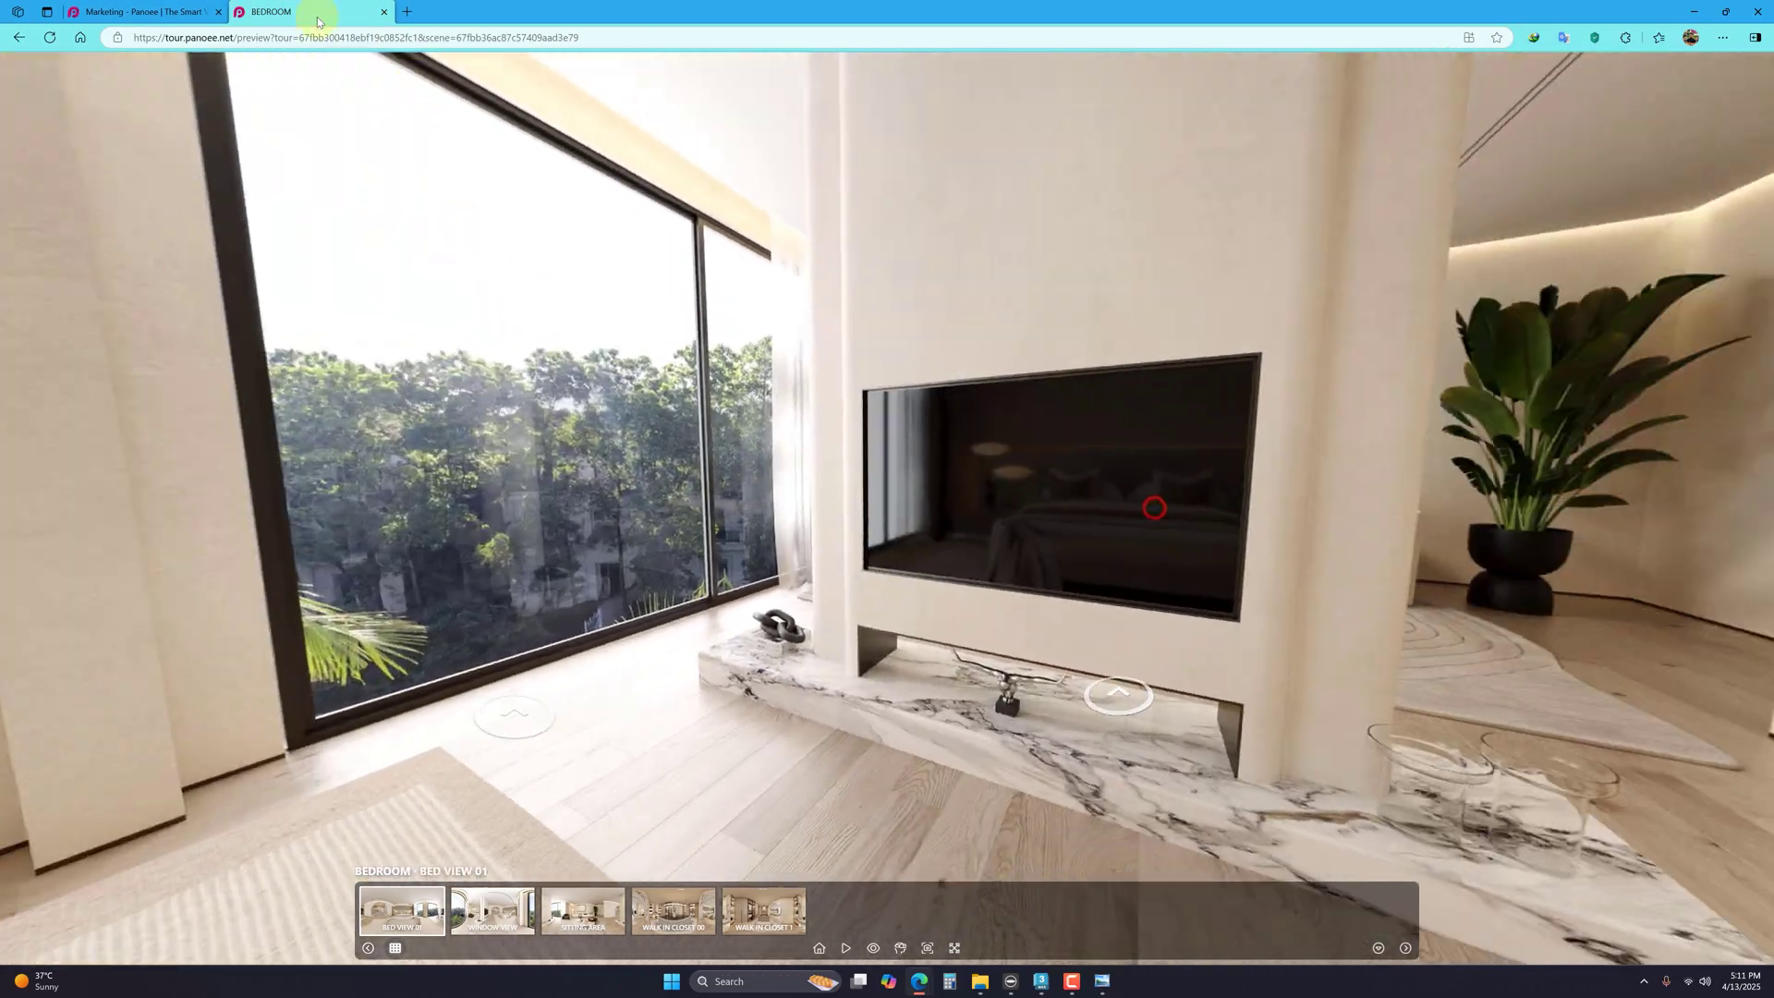
Step: Try the Follow control mode in the effect settings and test it in the reloaded tour preview
click(166, 7)
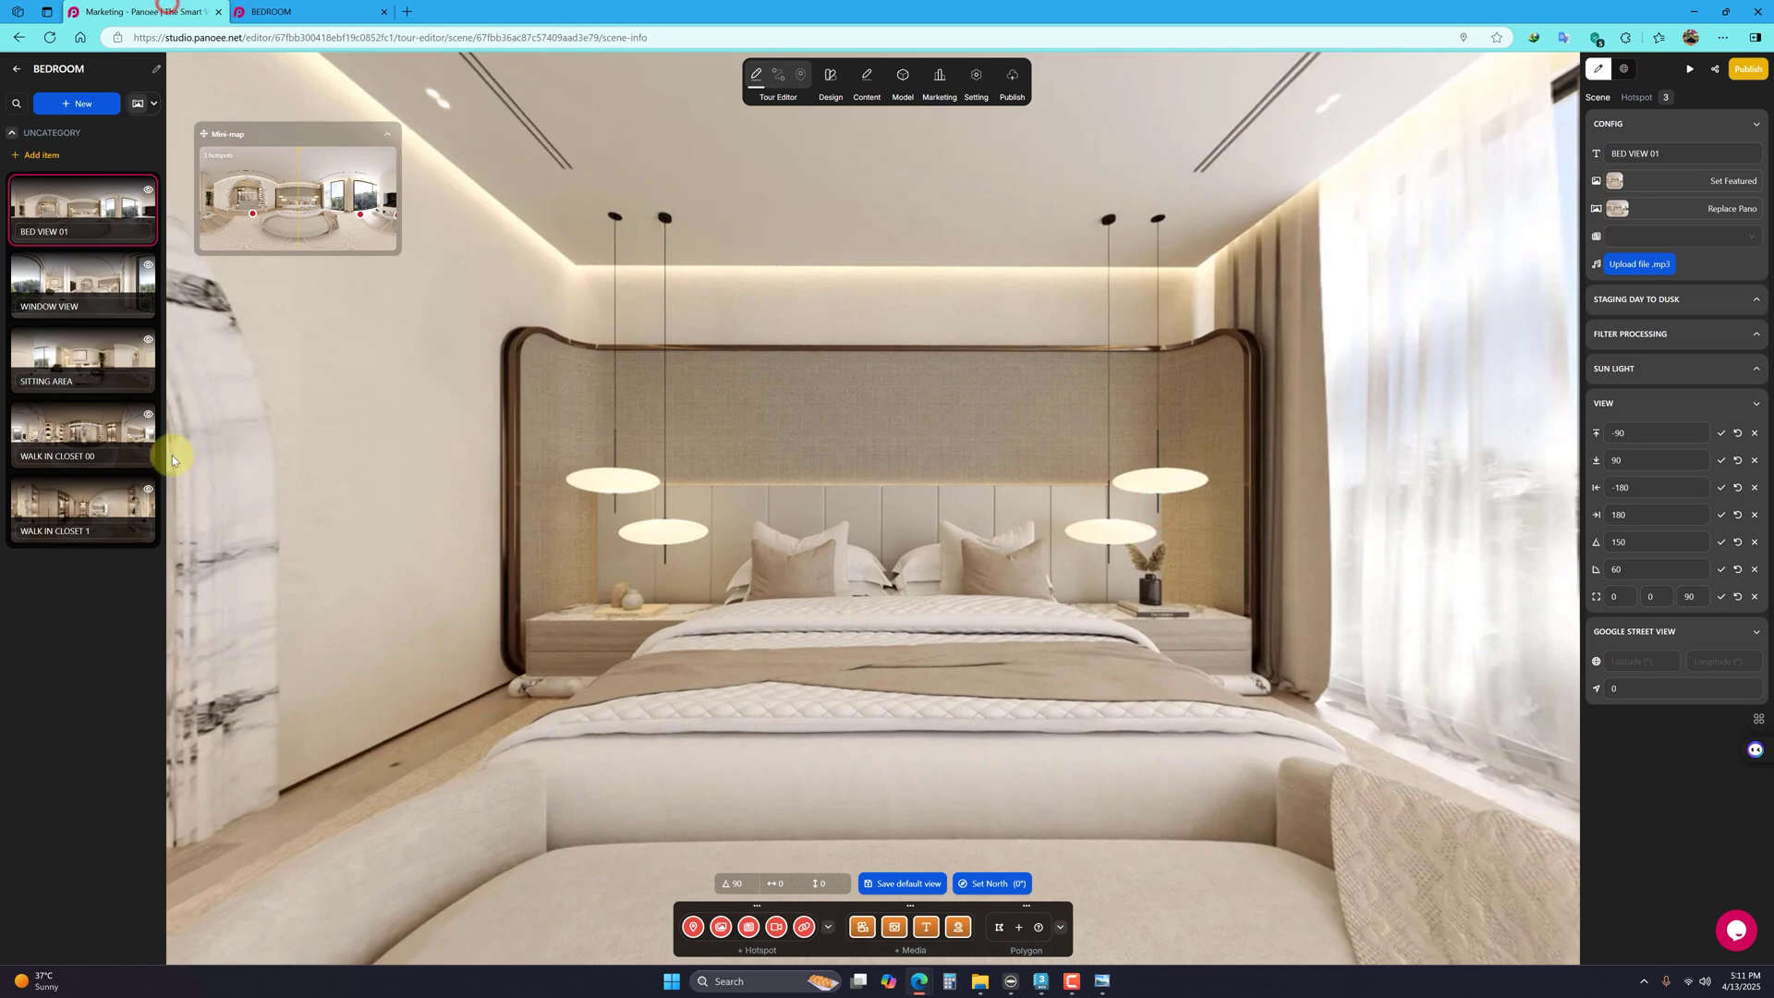
click(978, 80)
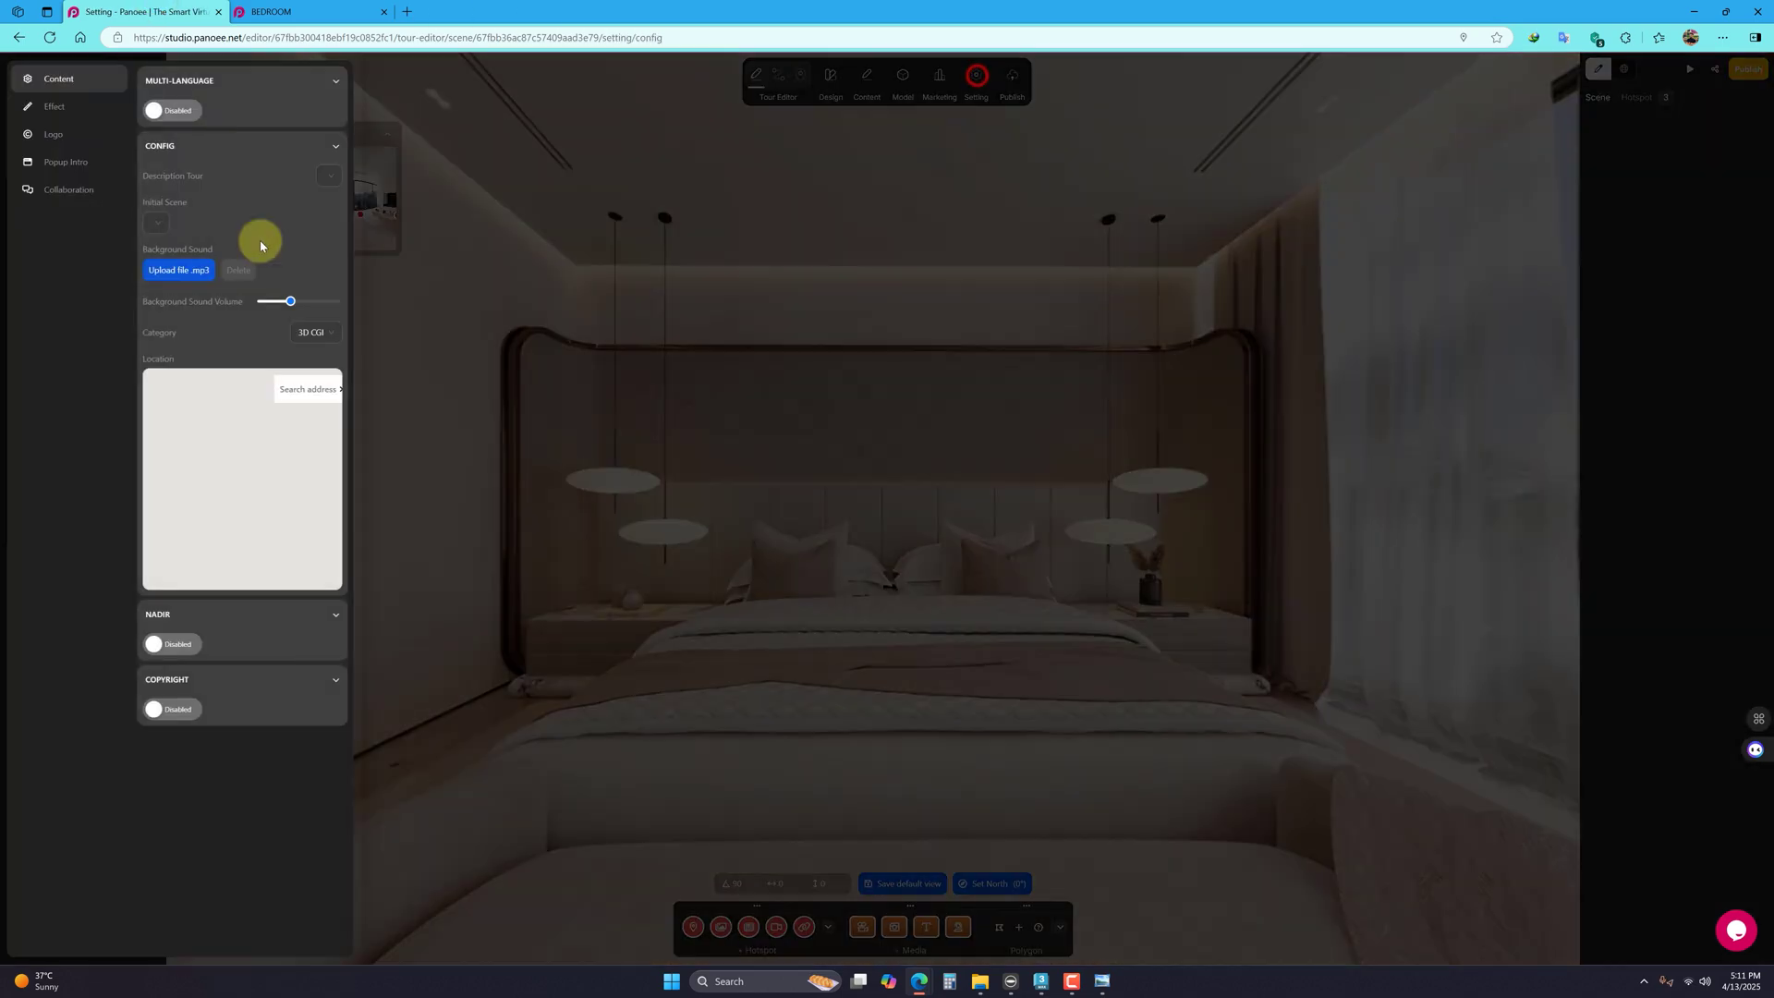
click(51, 136)
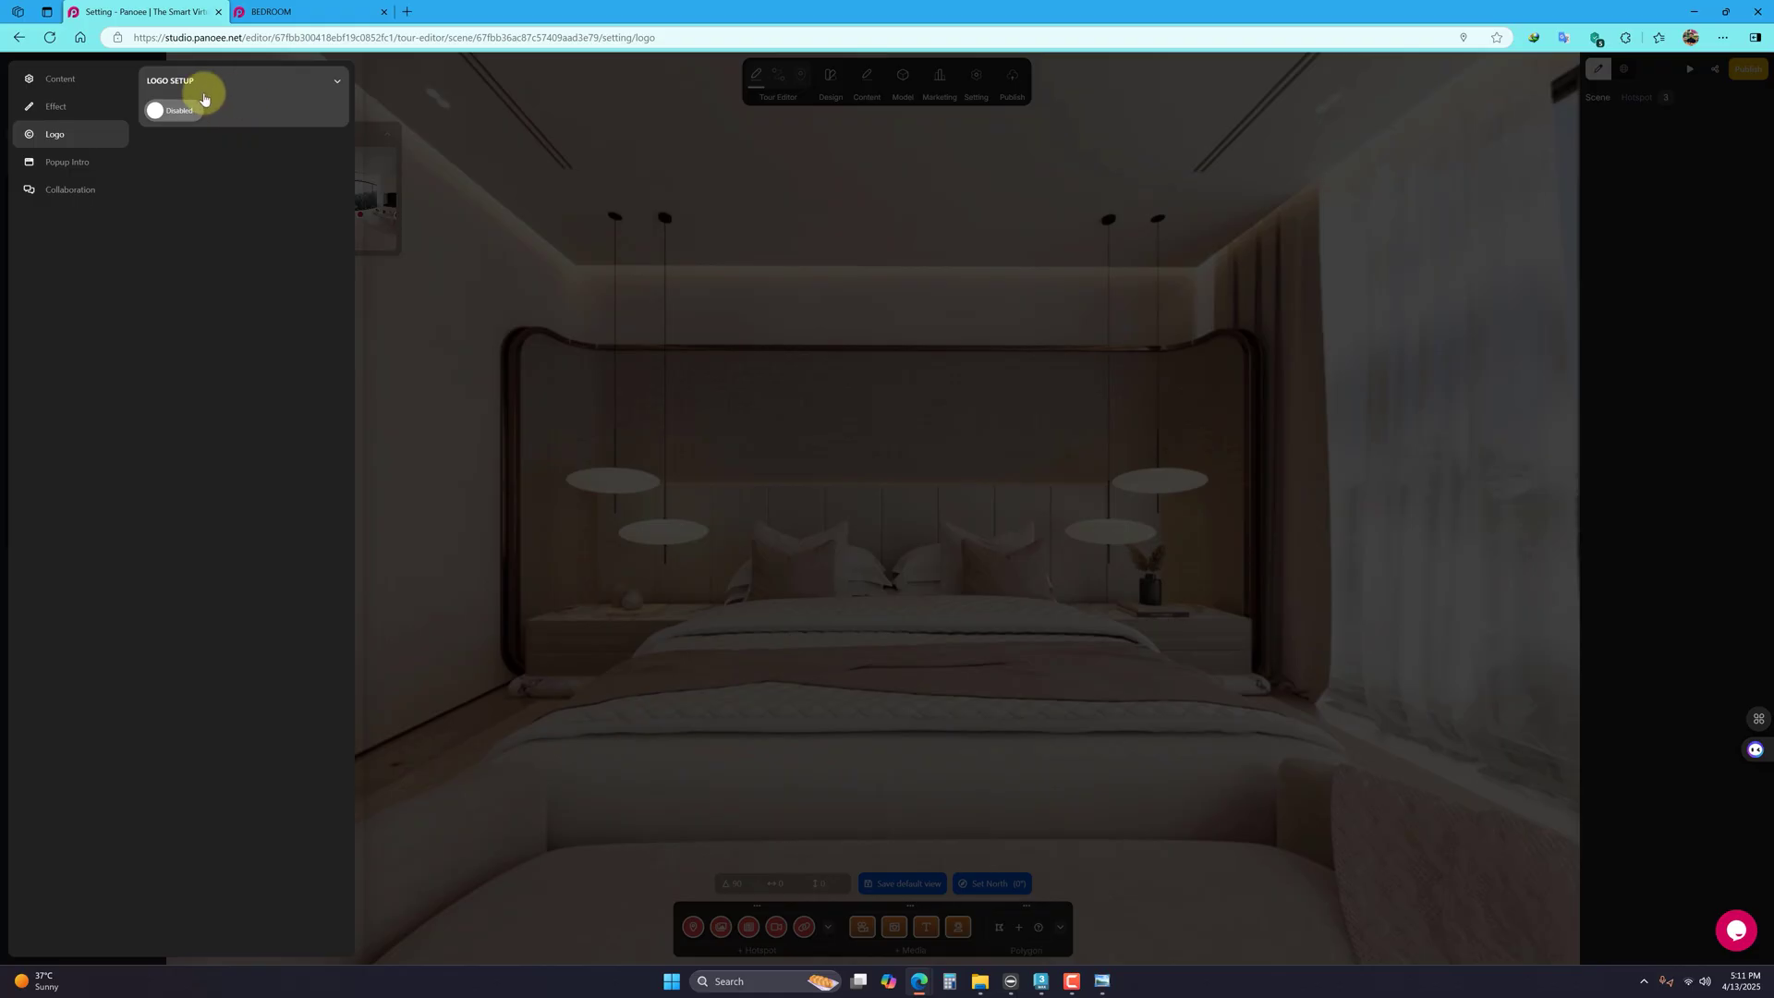
click(79, 109)
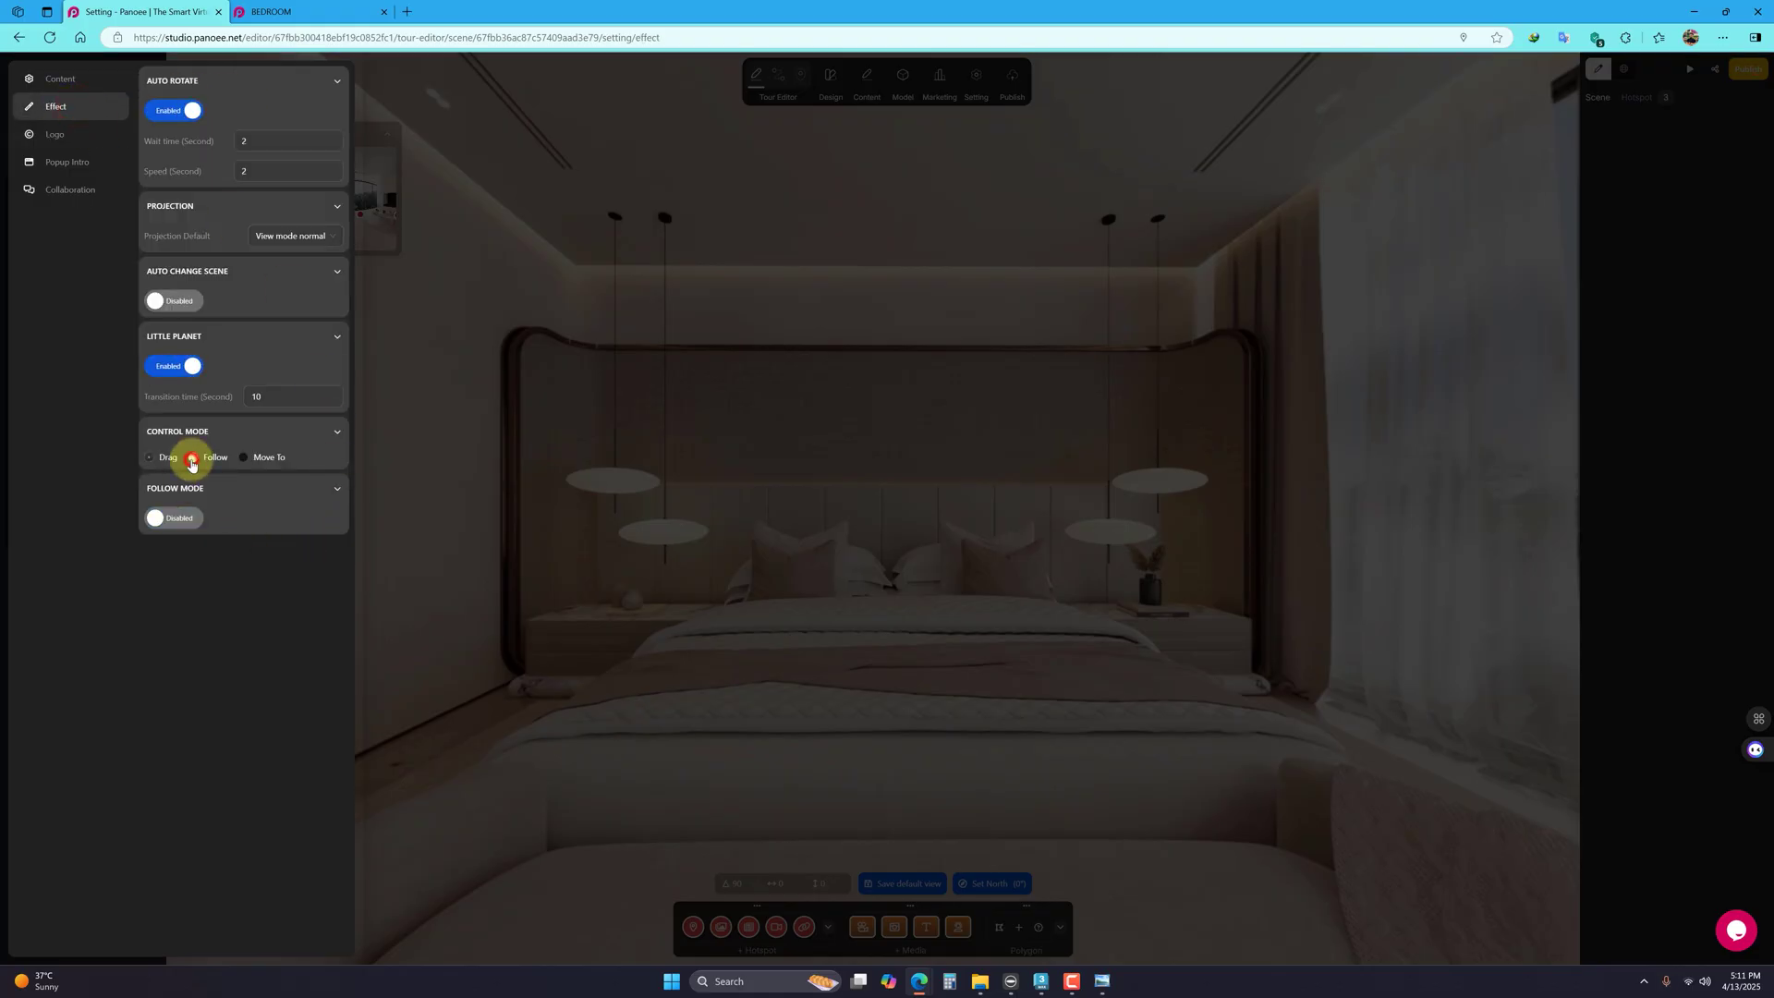
click(299, 11)
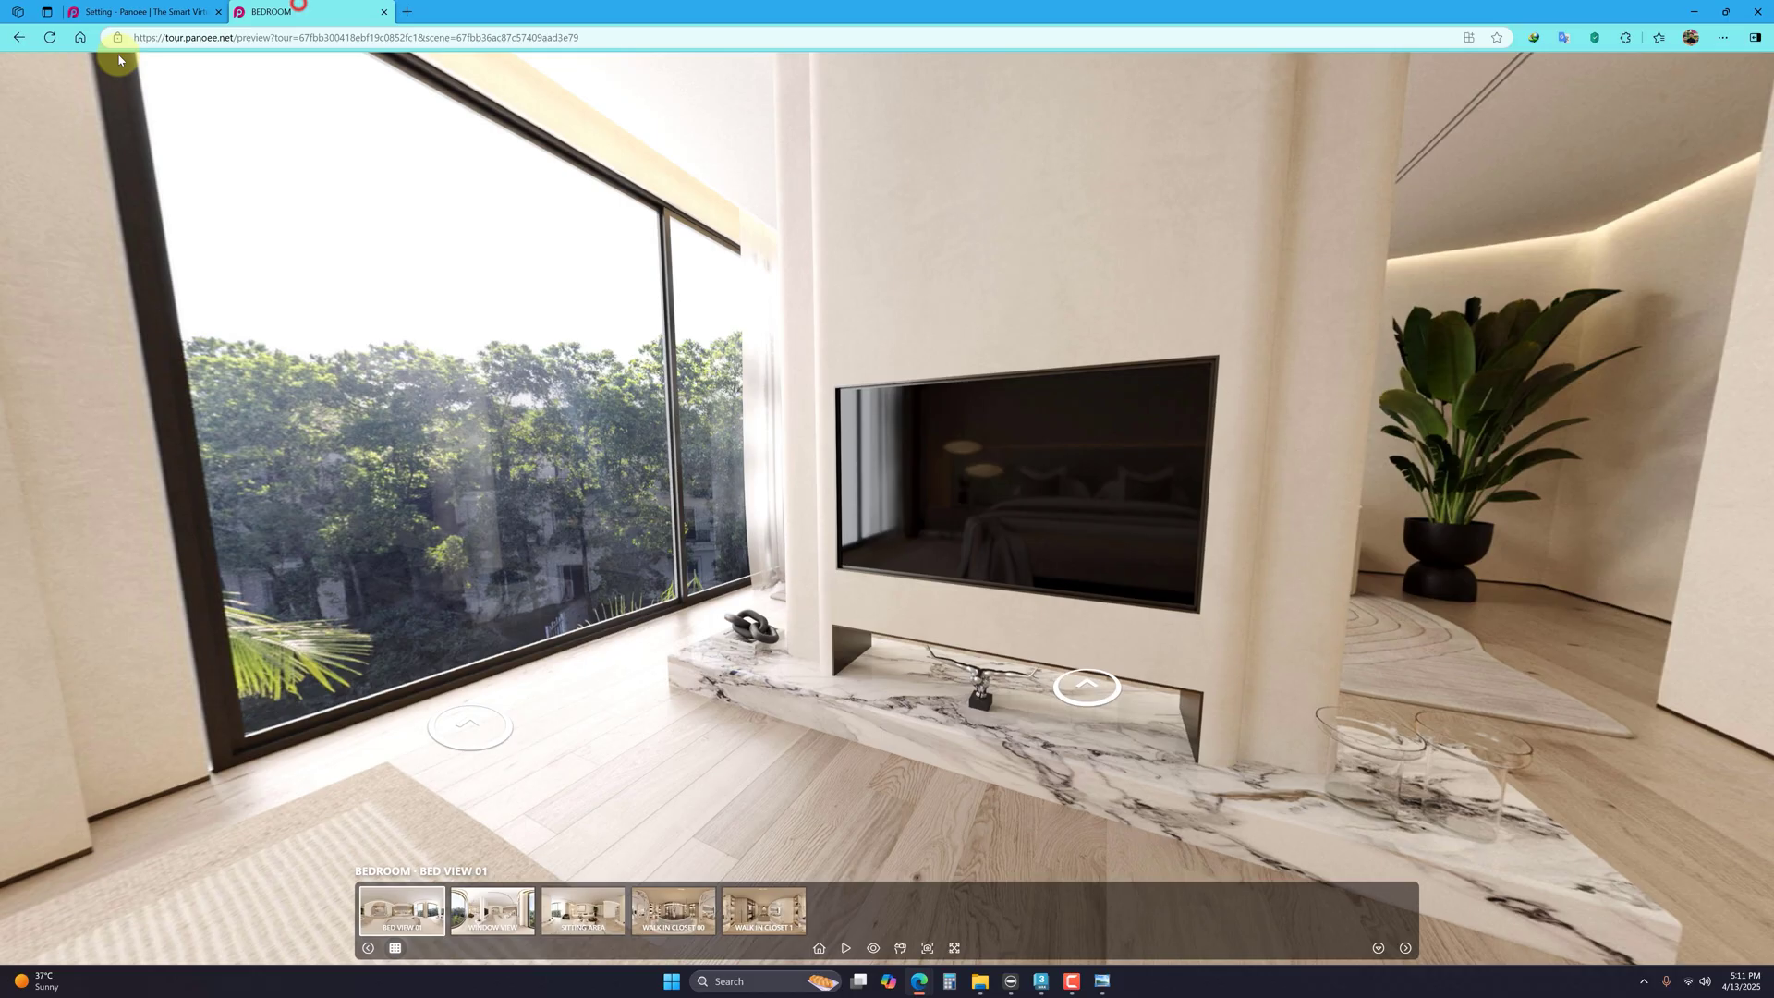
click(50, 38)
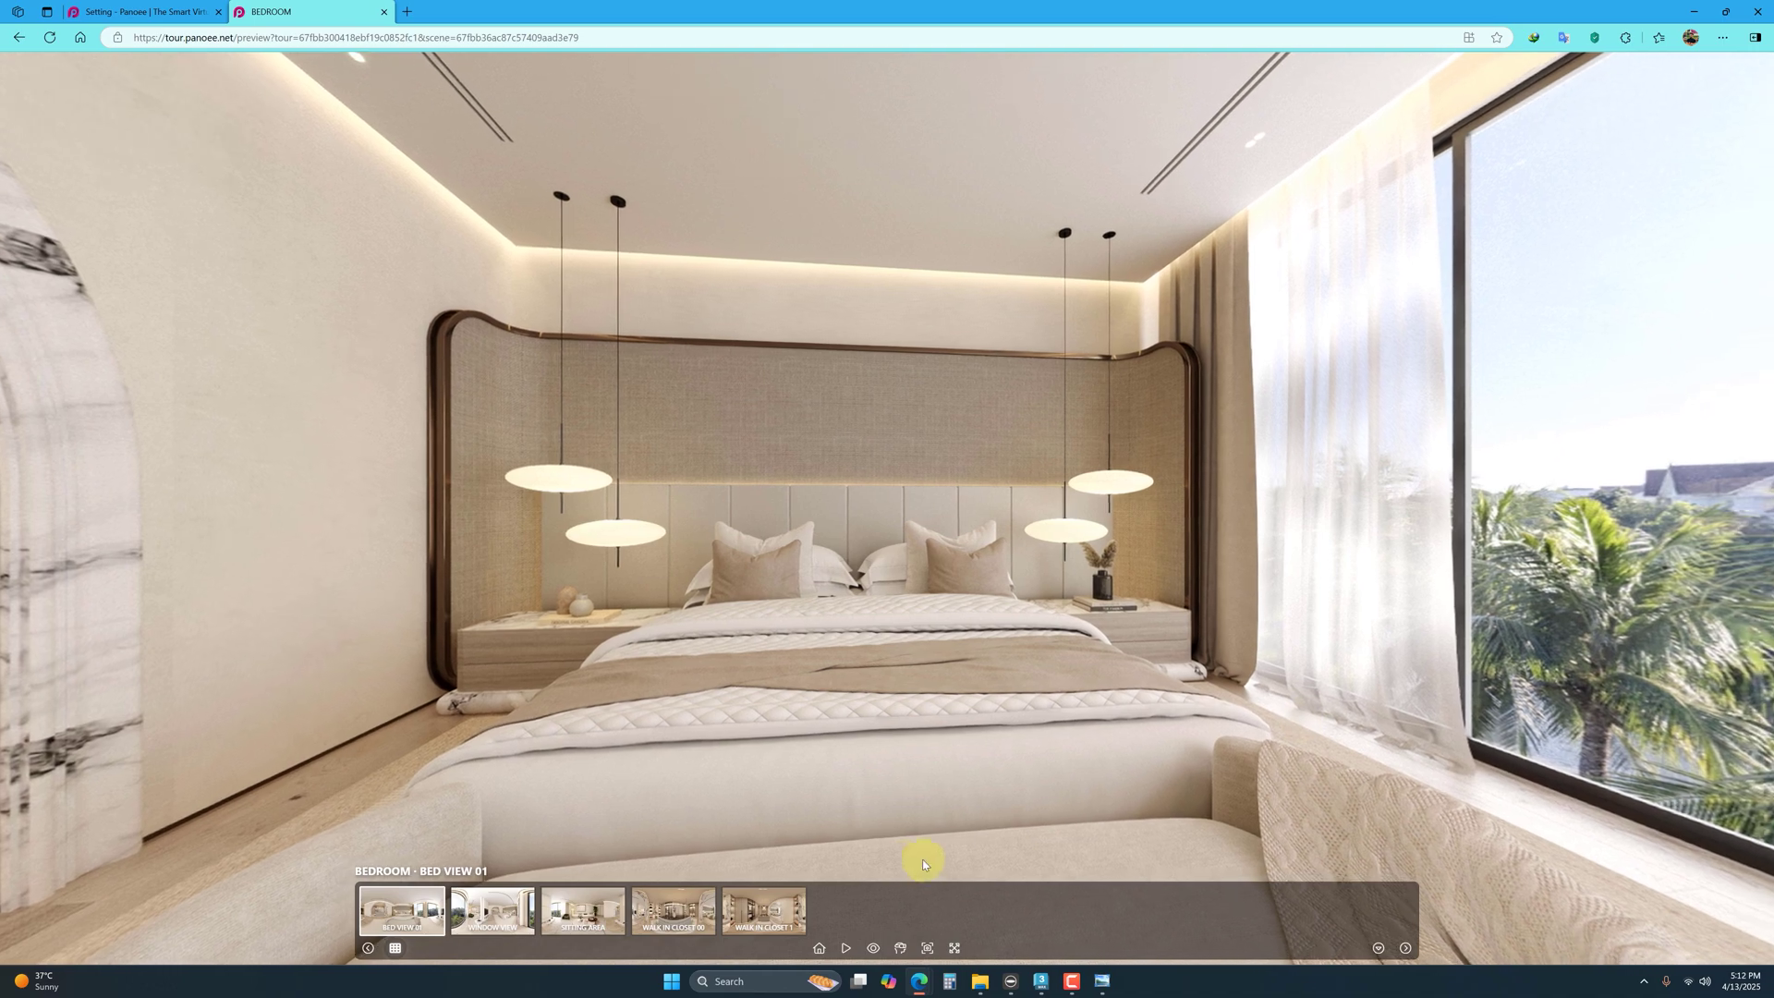
drag(1114, 571, 981, 567)
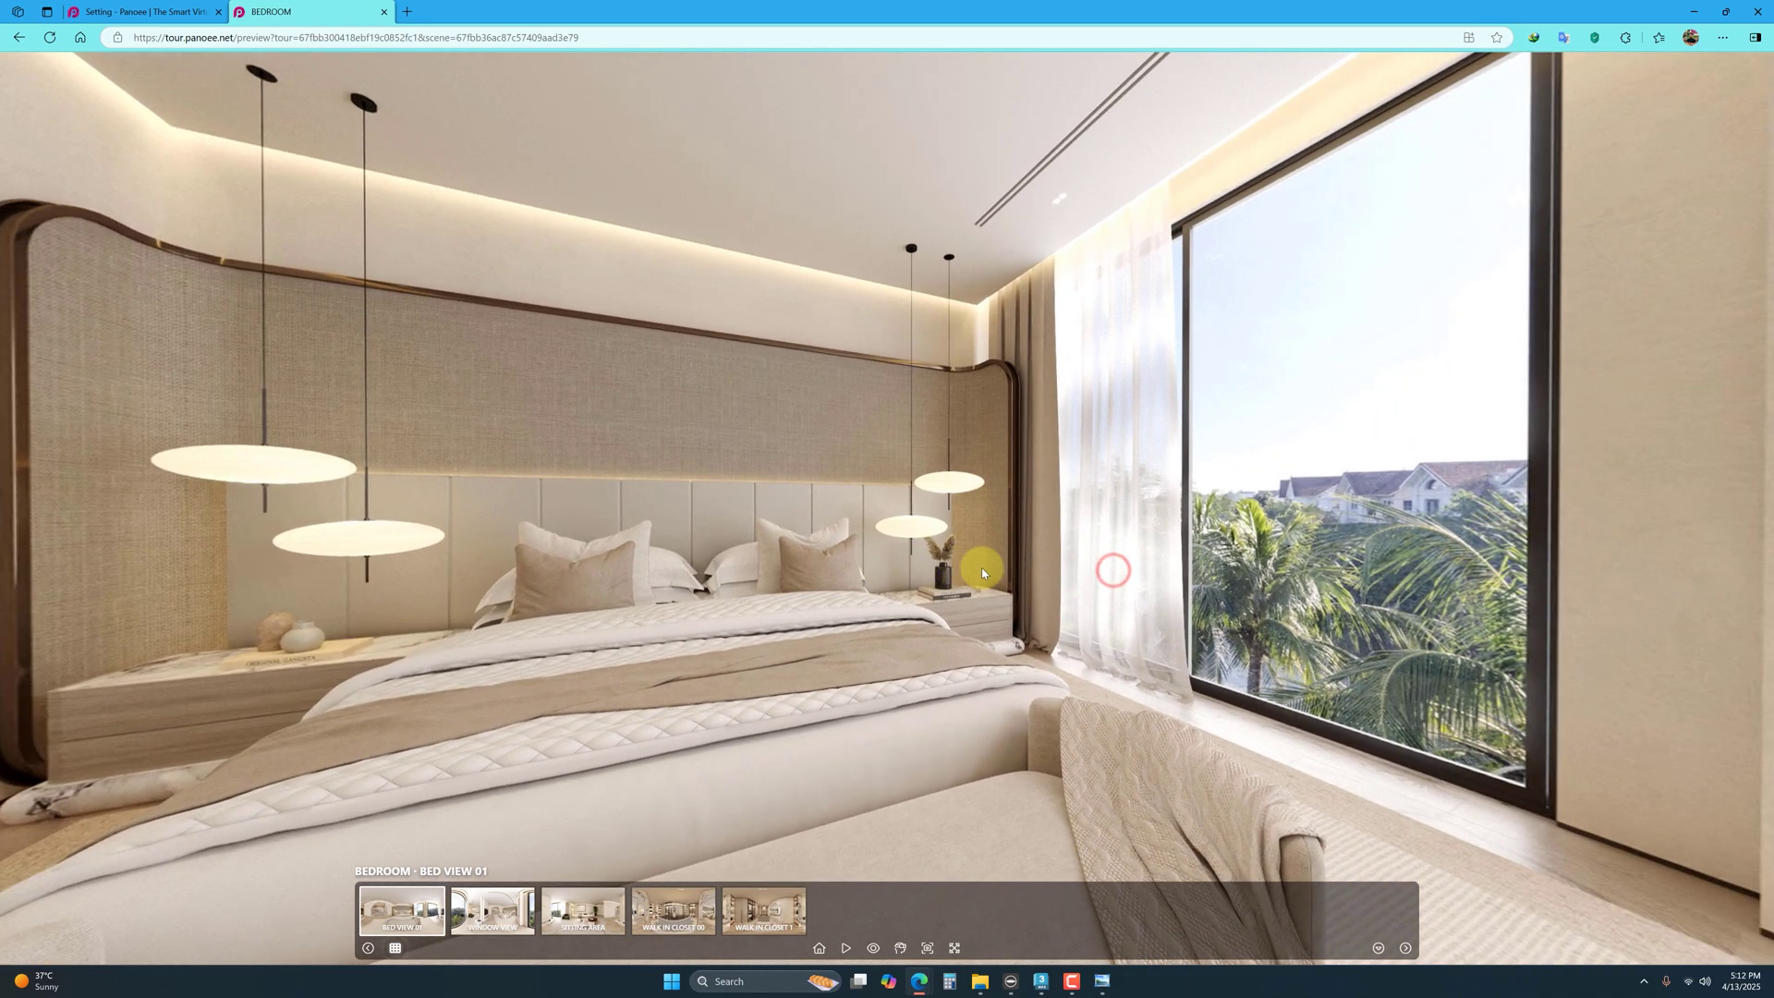
Step: Try the Follow control mode with Follow Mode enabled in the reloaded preview, and restore Drag with Follow Mode disabled
click(130, 11)
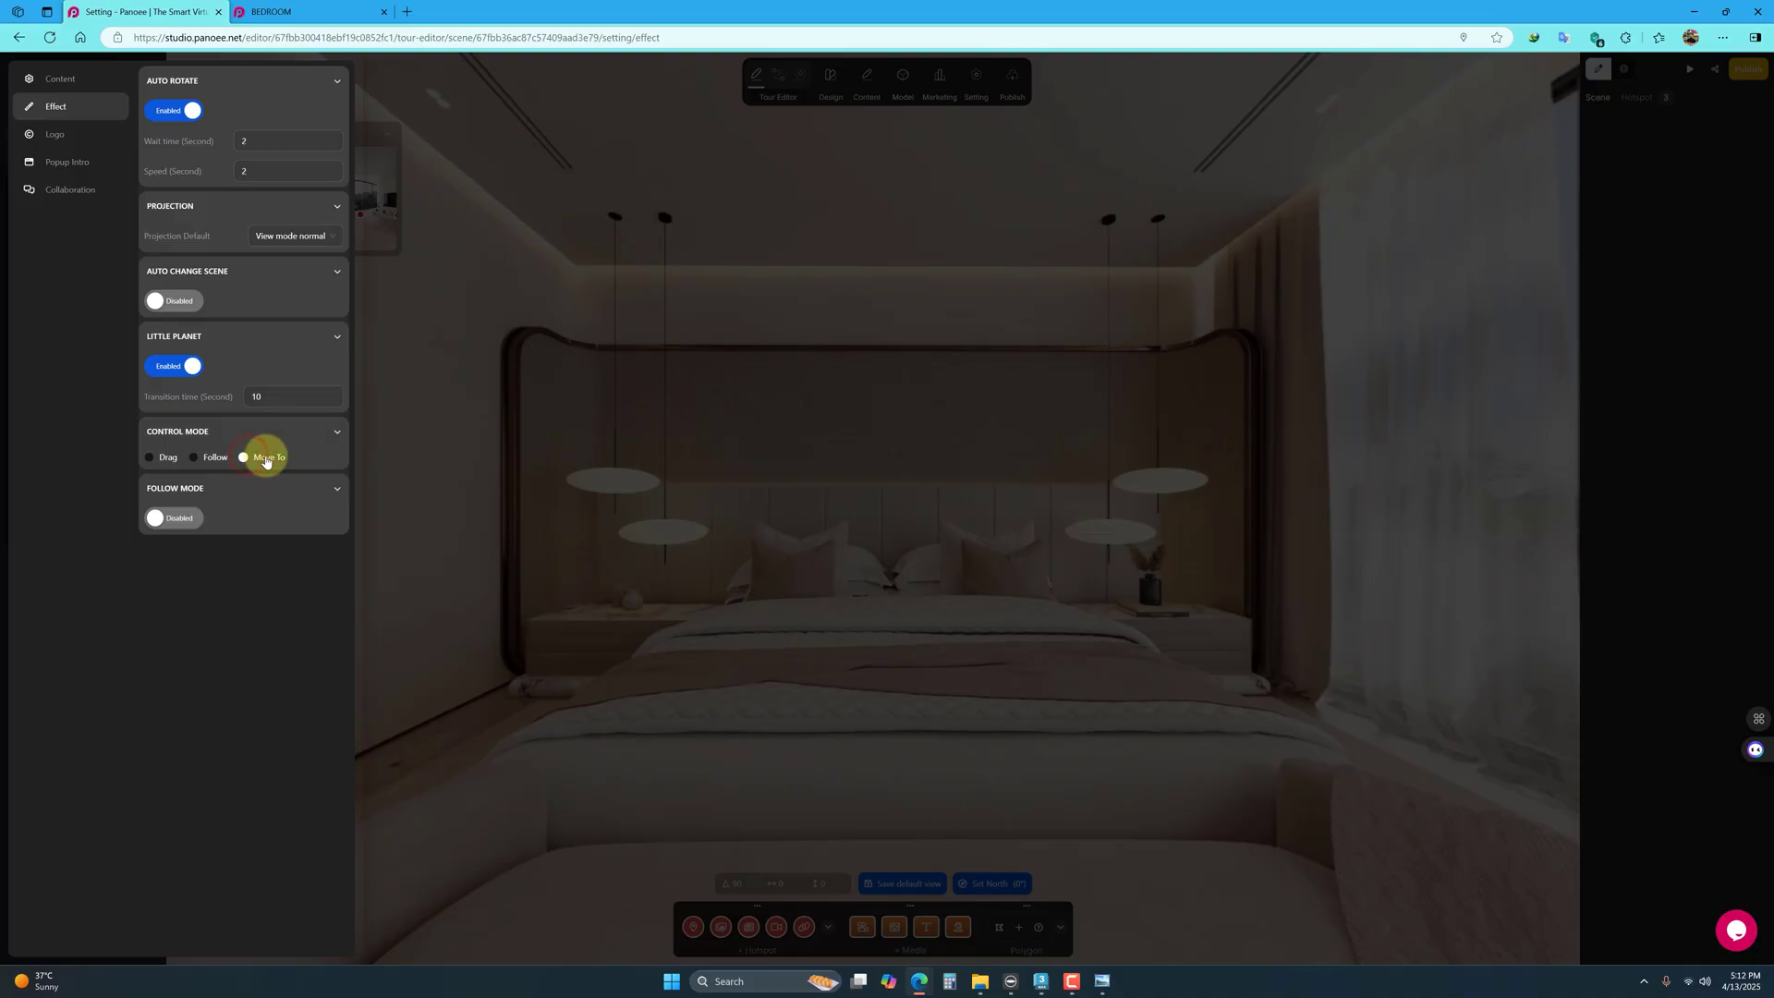
click(337, 490)
click(193, 456)
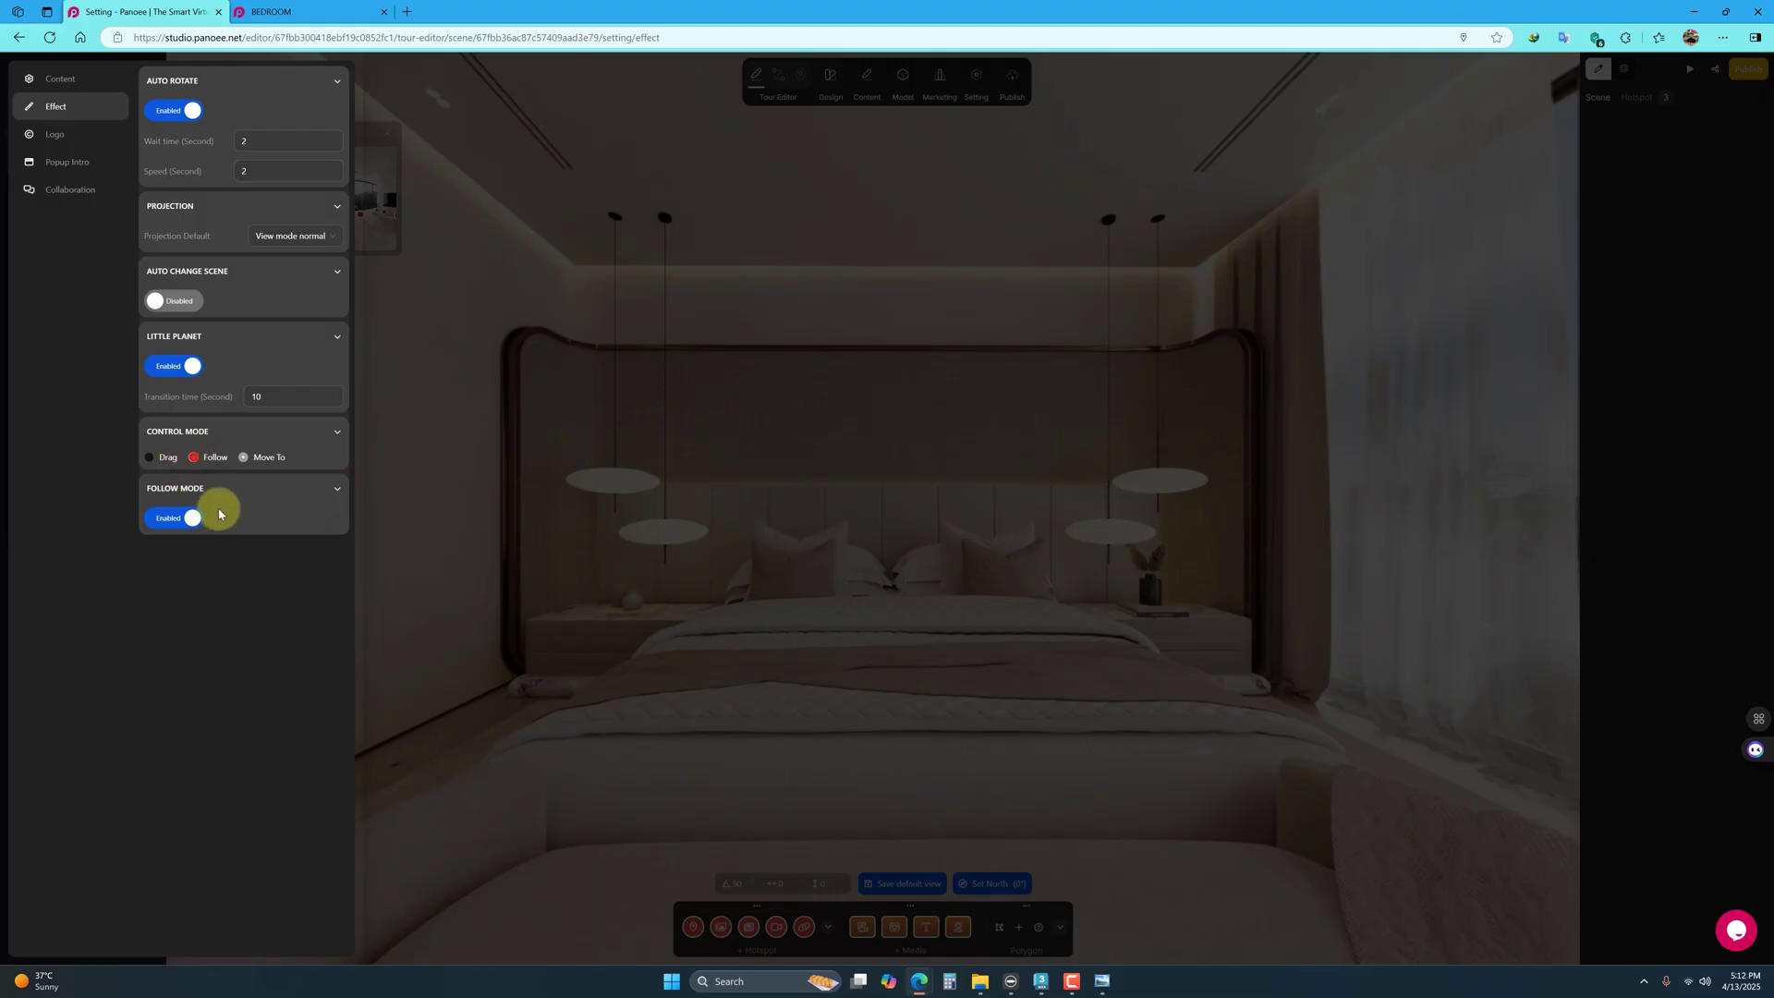
click(306, 14)
click(49, 38)
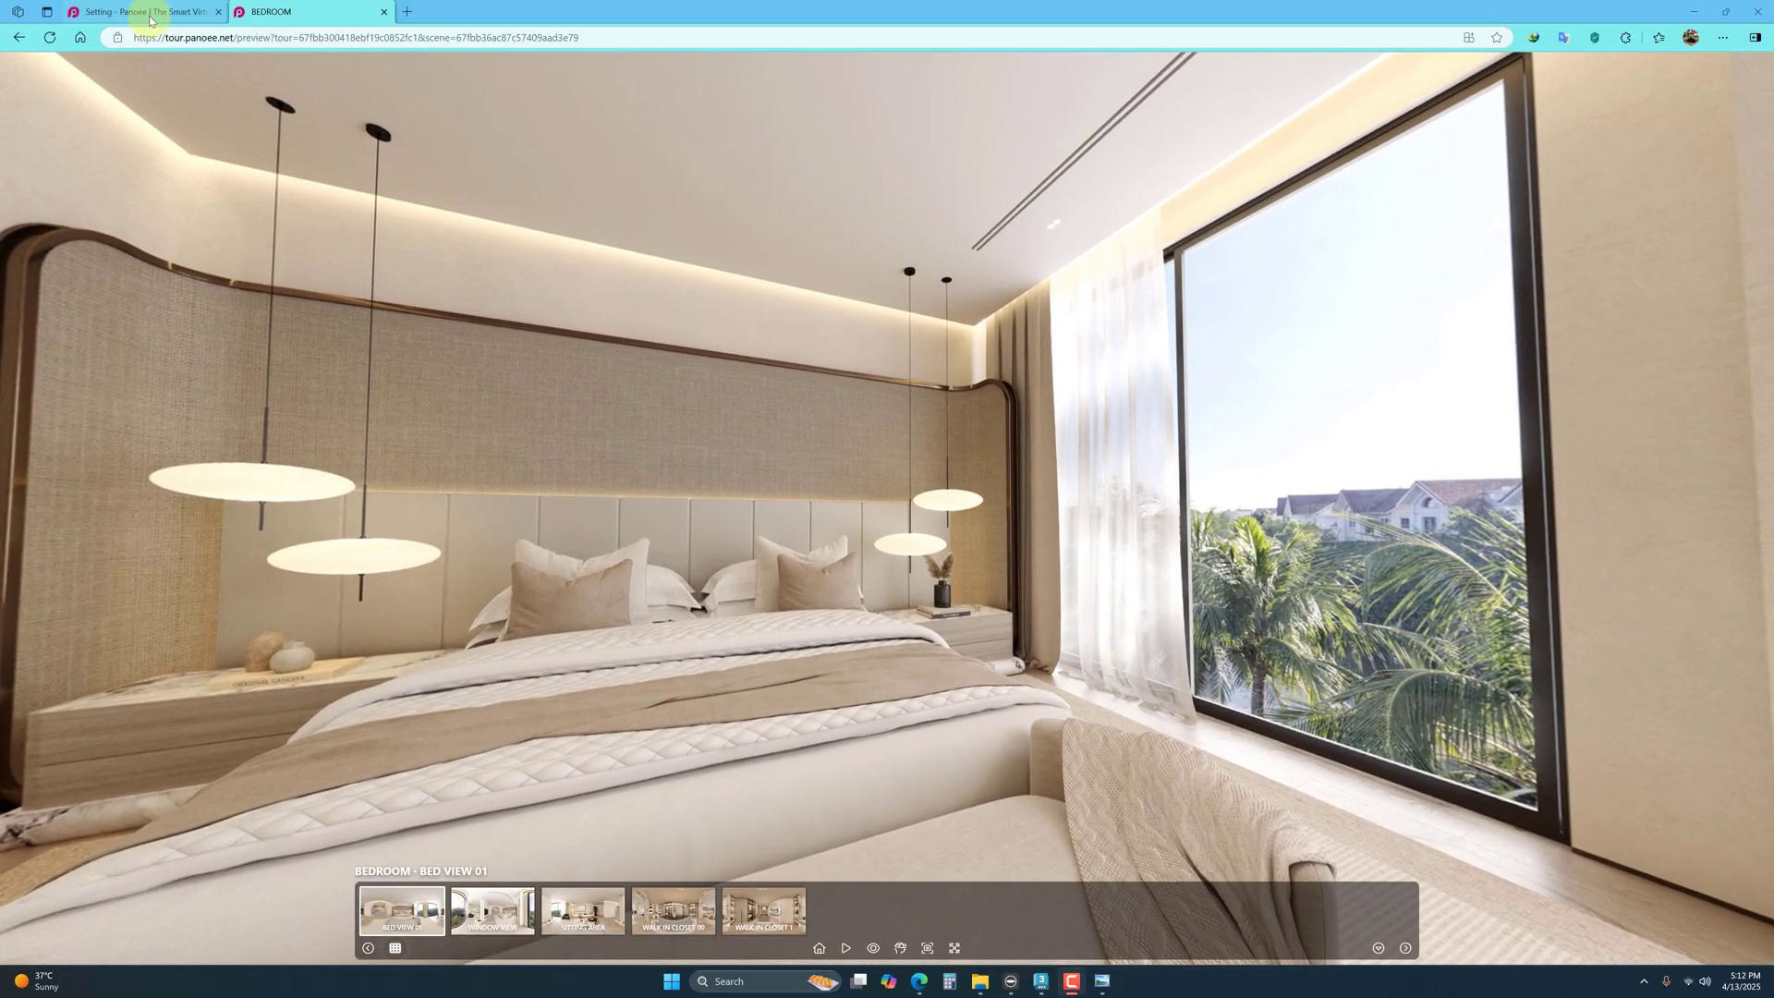
click(148, 13)
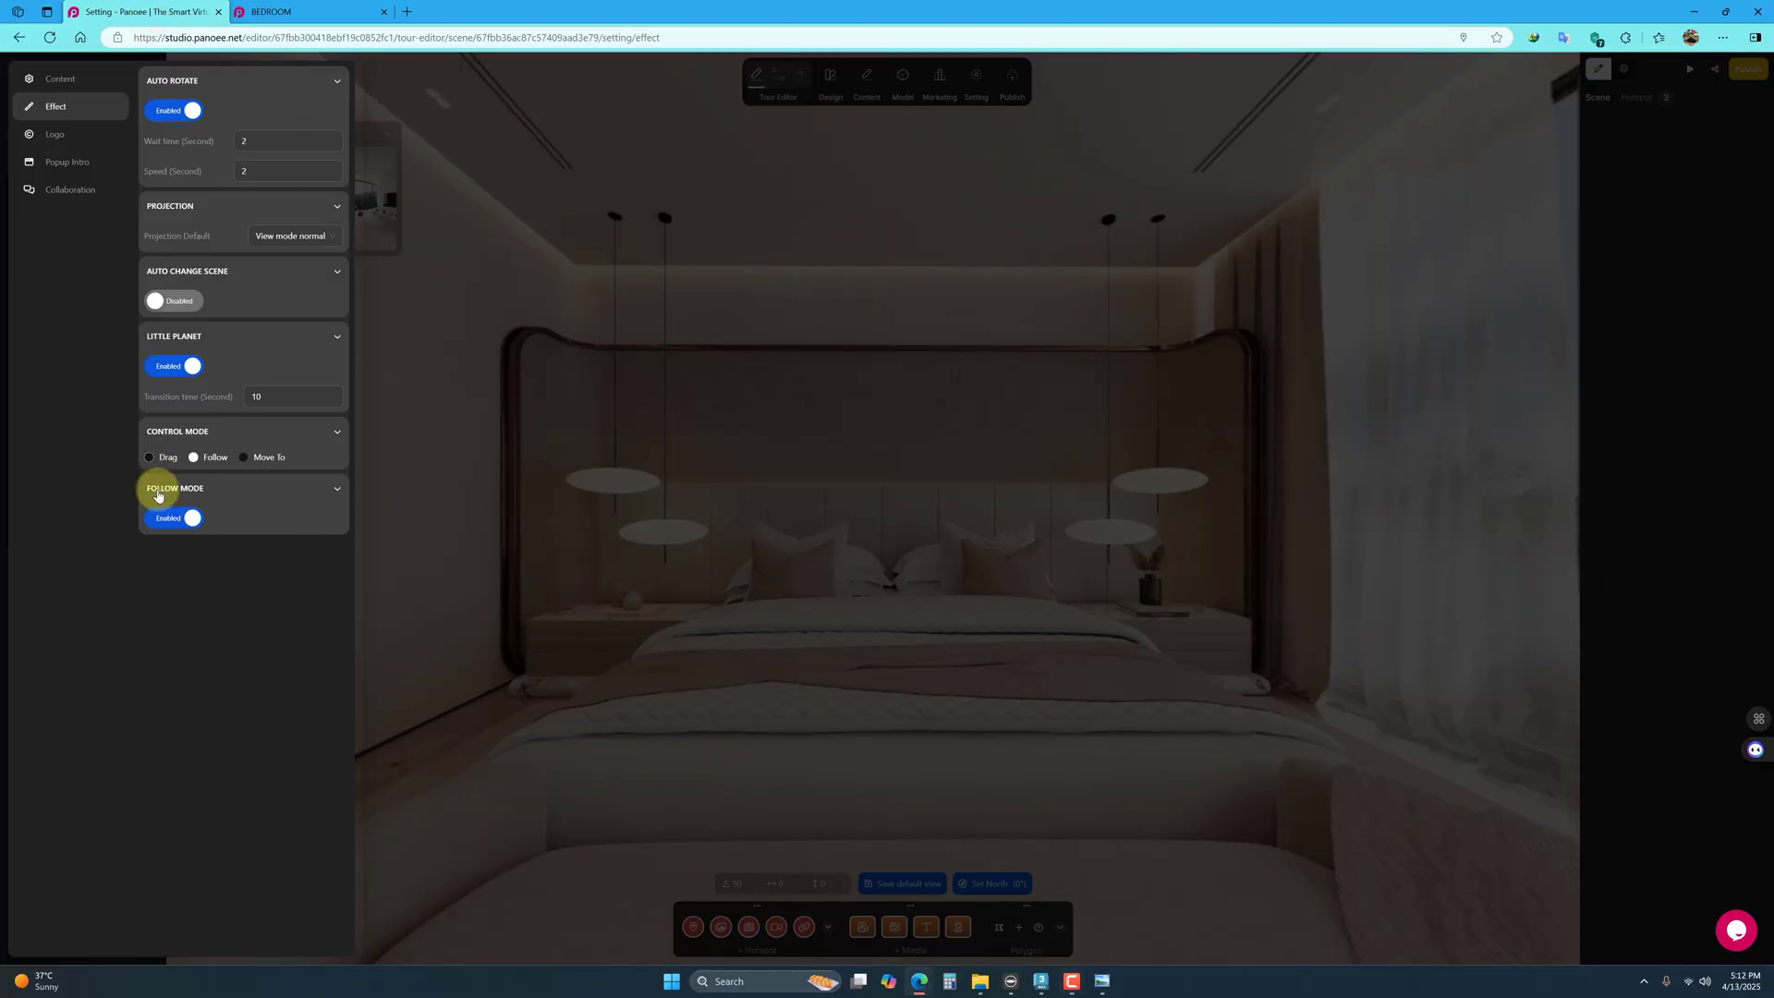
click(173, 518)
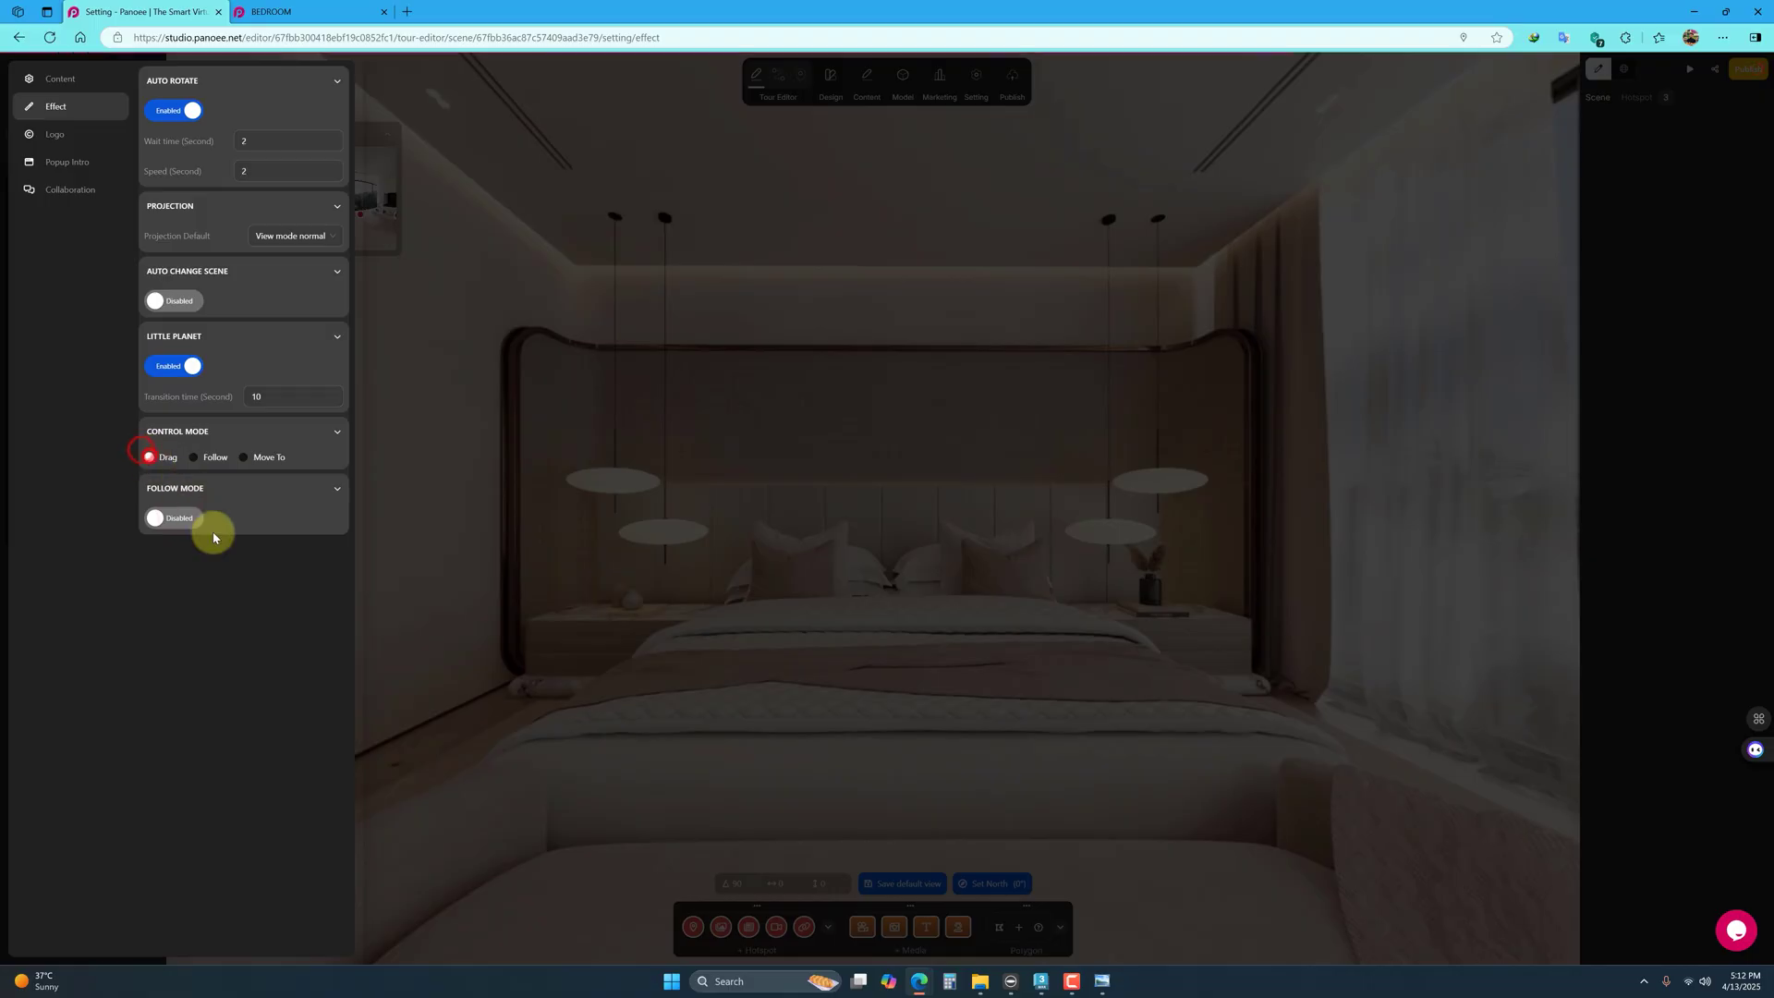
Step: Try enabling the logo setup, inspect its image, width, redirect and position options, and disable it again
click(58, 135)
click(186, 112)
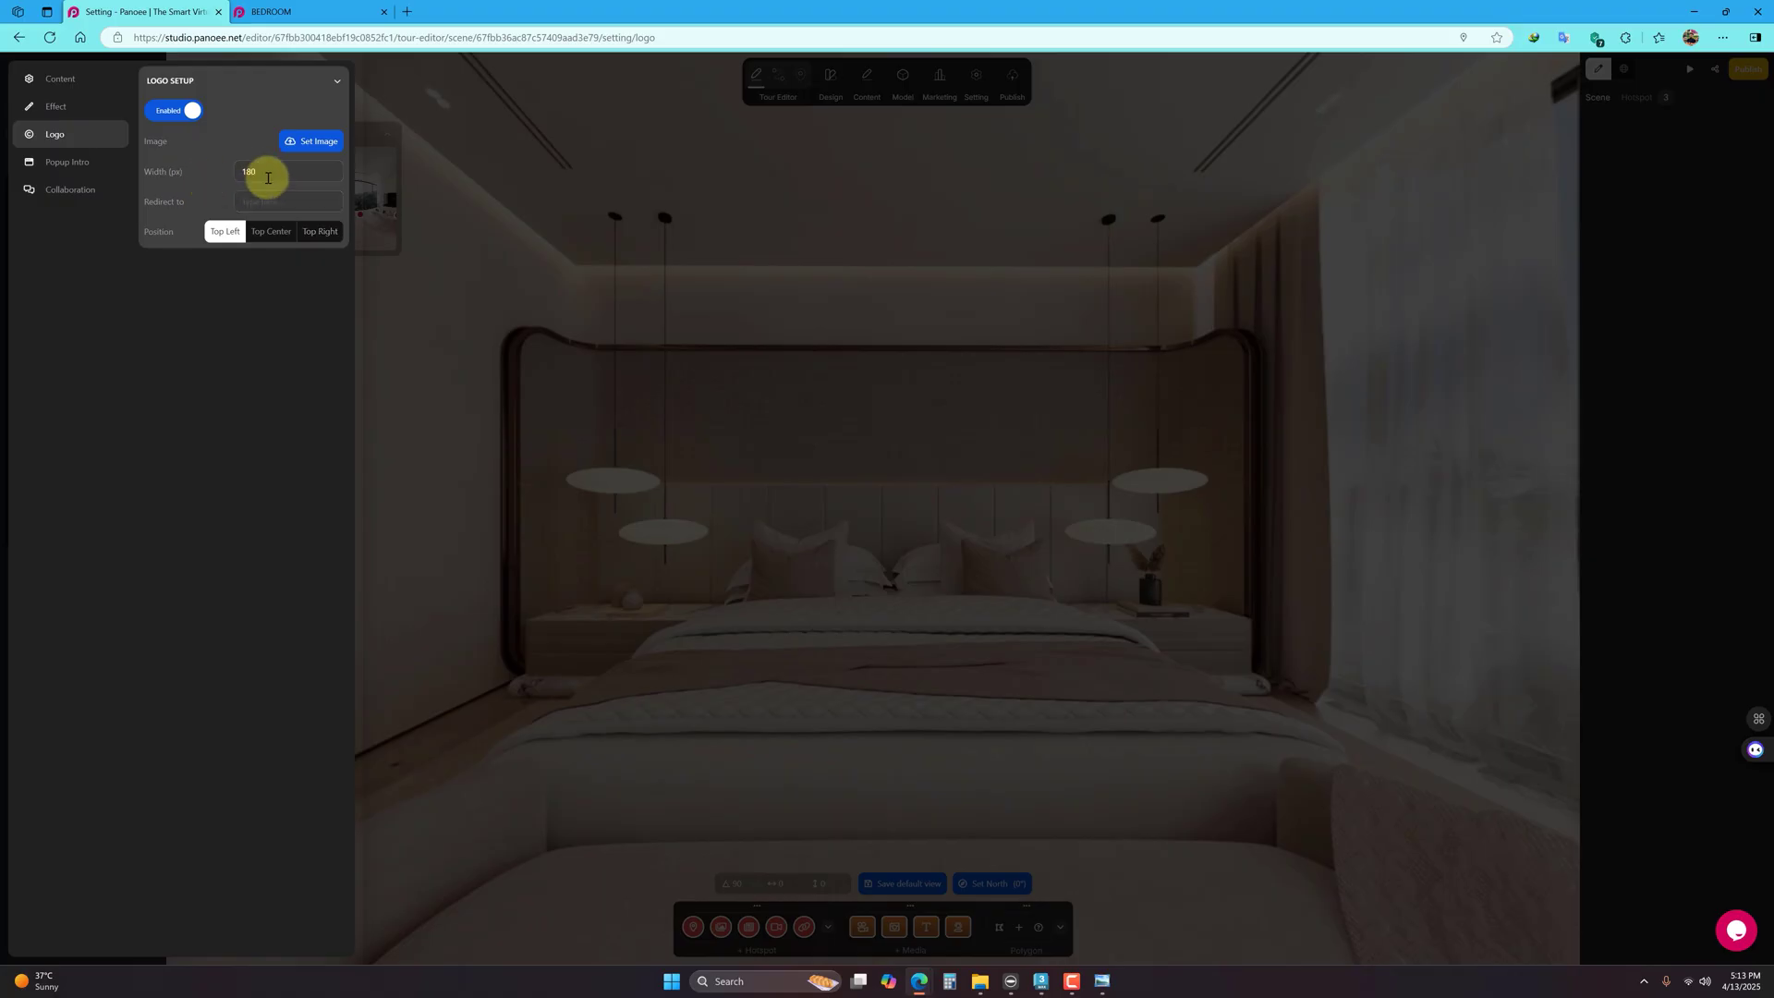
click(262, 210)
click(177, 113)
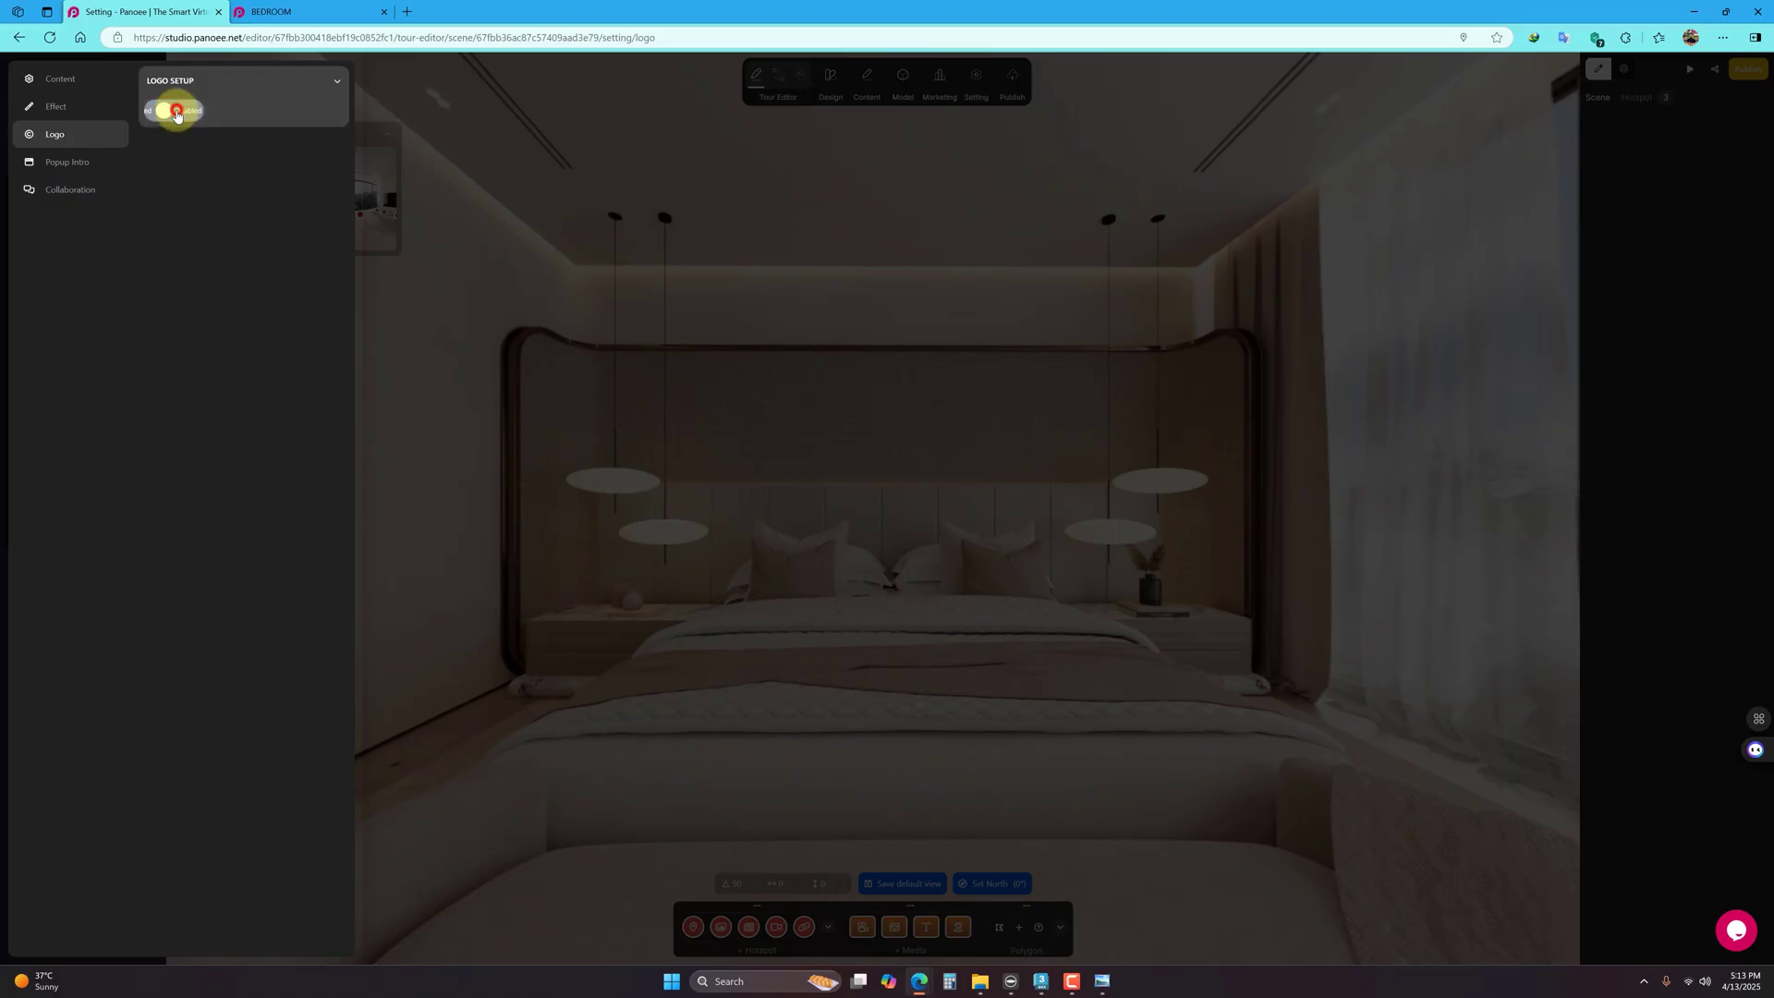
Step: Try switching the popup intro and collaboration setups on and off, and close the tour's settings
click(70, 166)
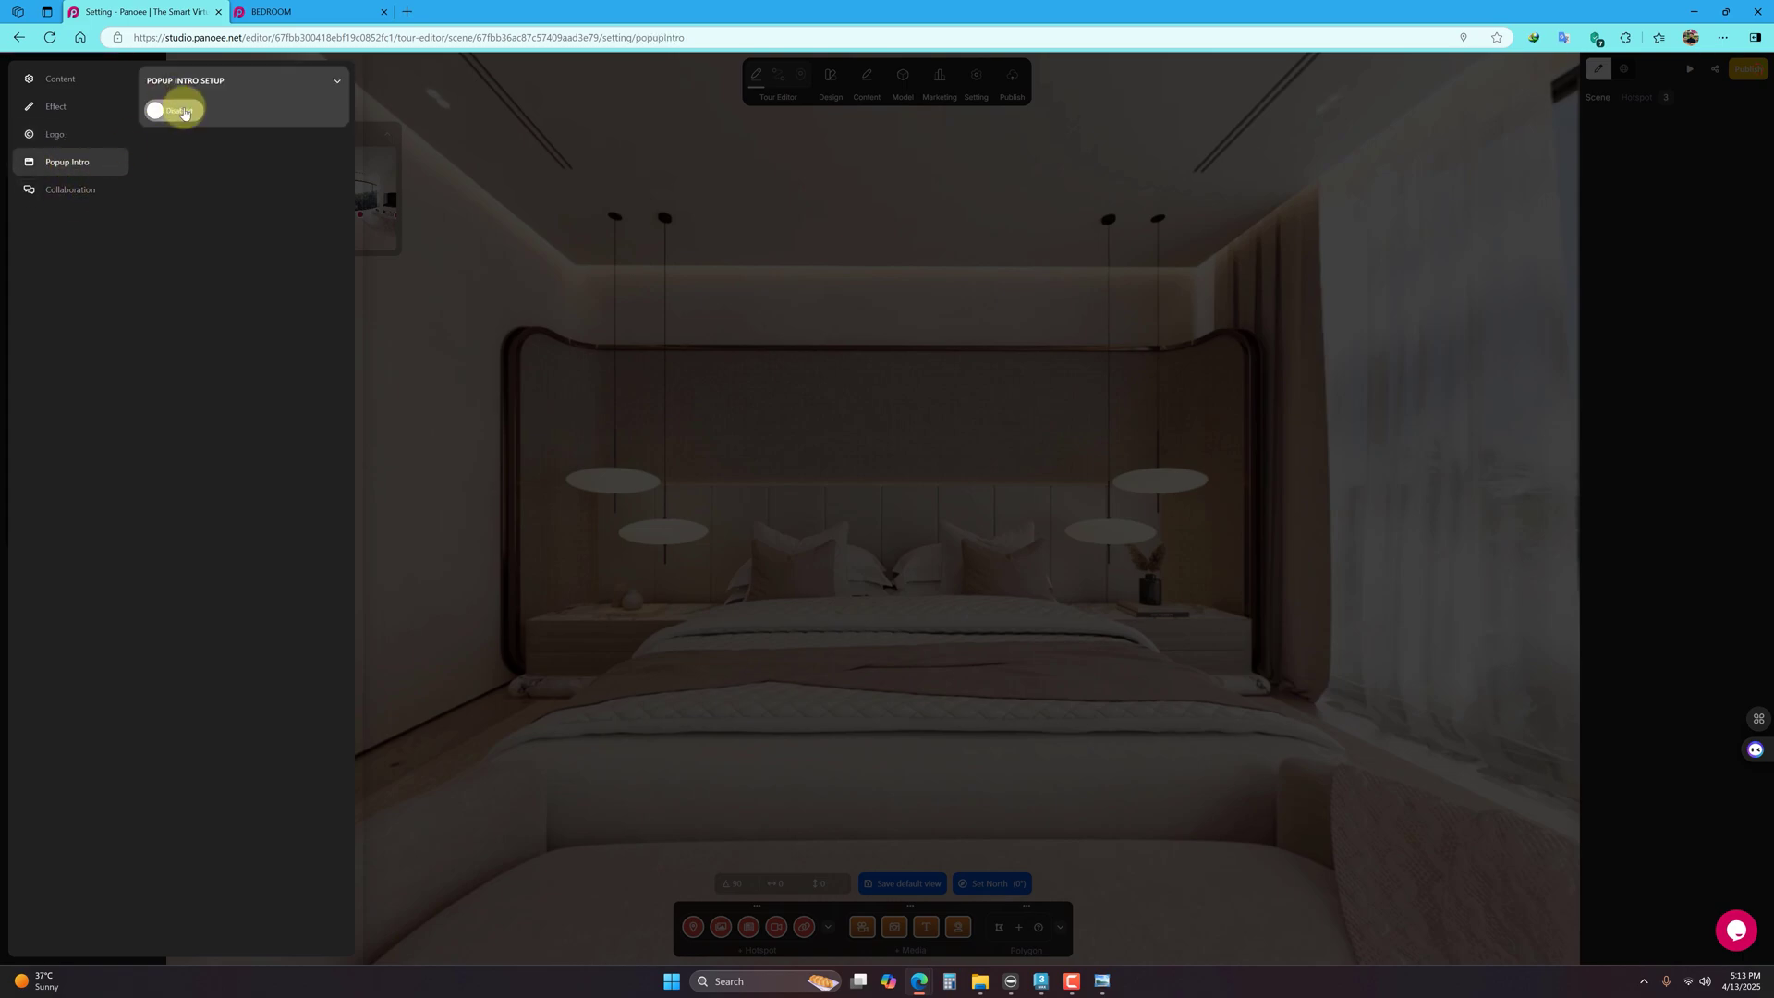
click(183, 113)
click(172, 113)
click(70, 196)
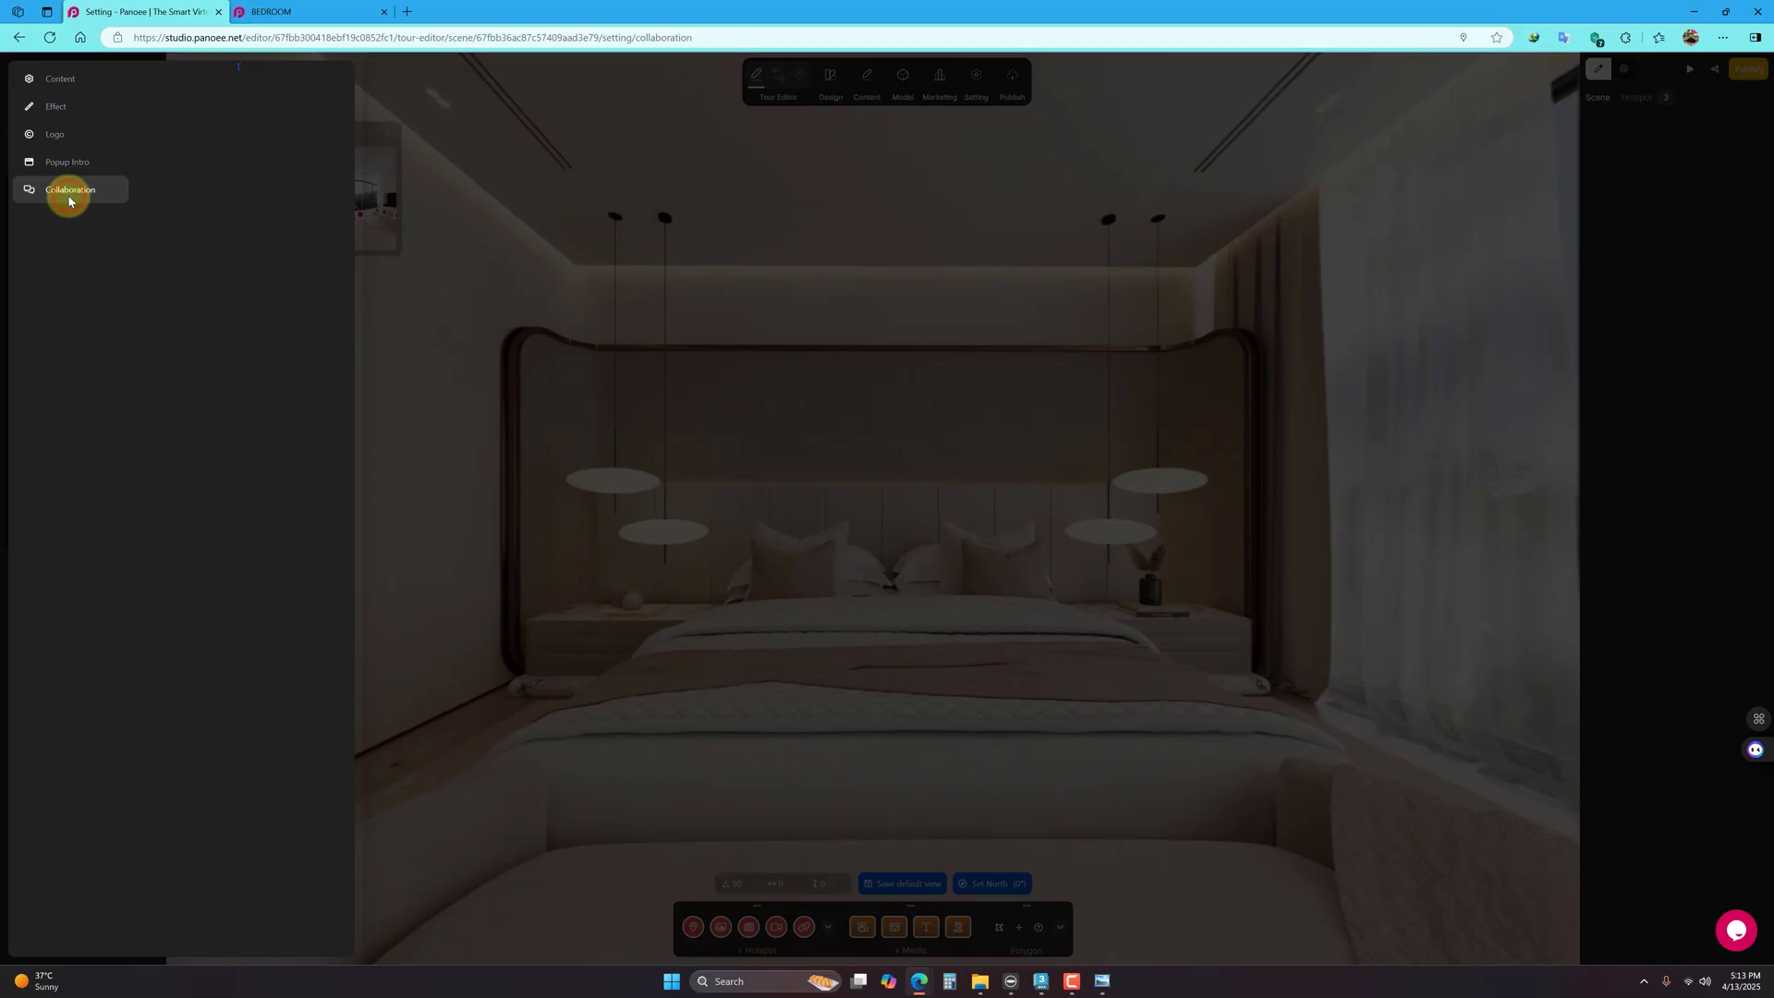
click(169, 113)
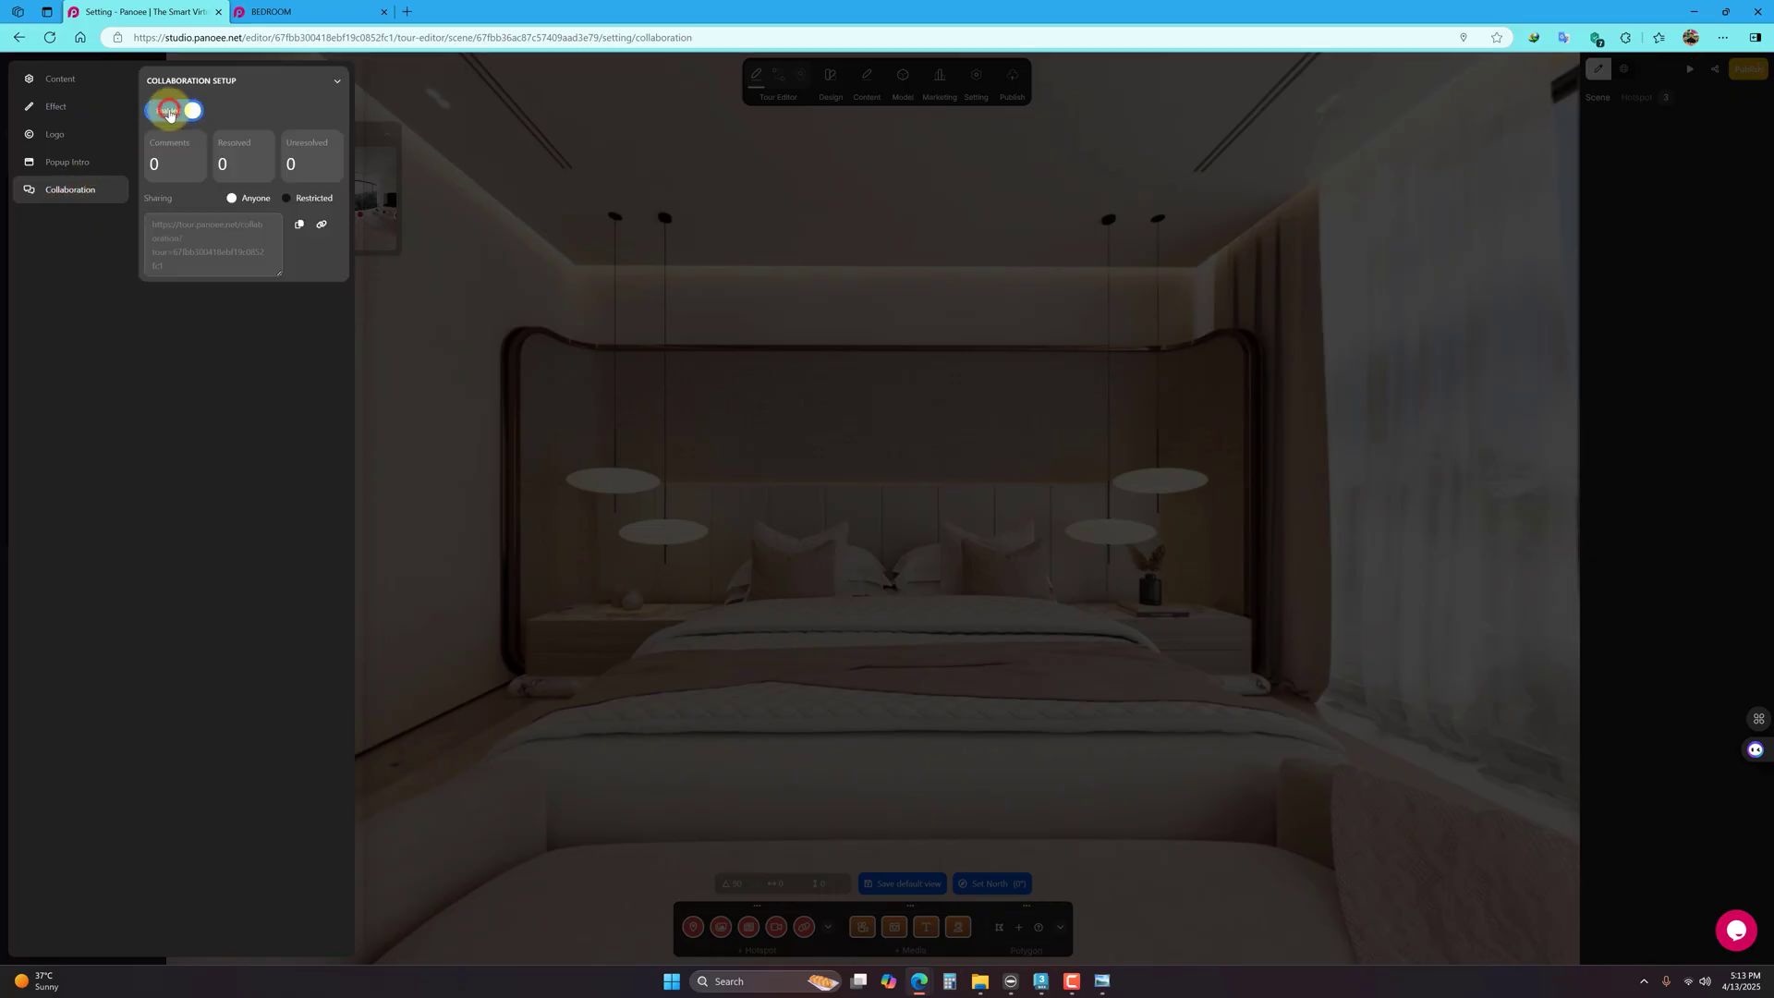
click(169, 113)
click(53, 111)
click(81, 78)
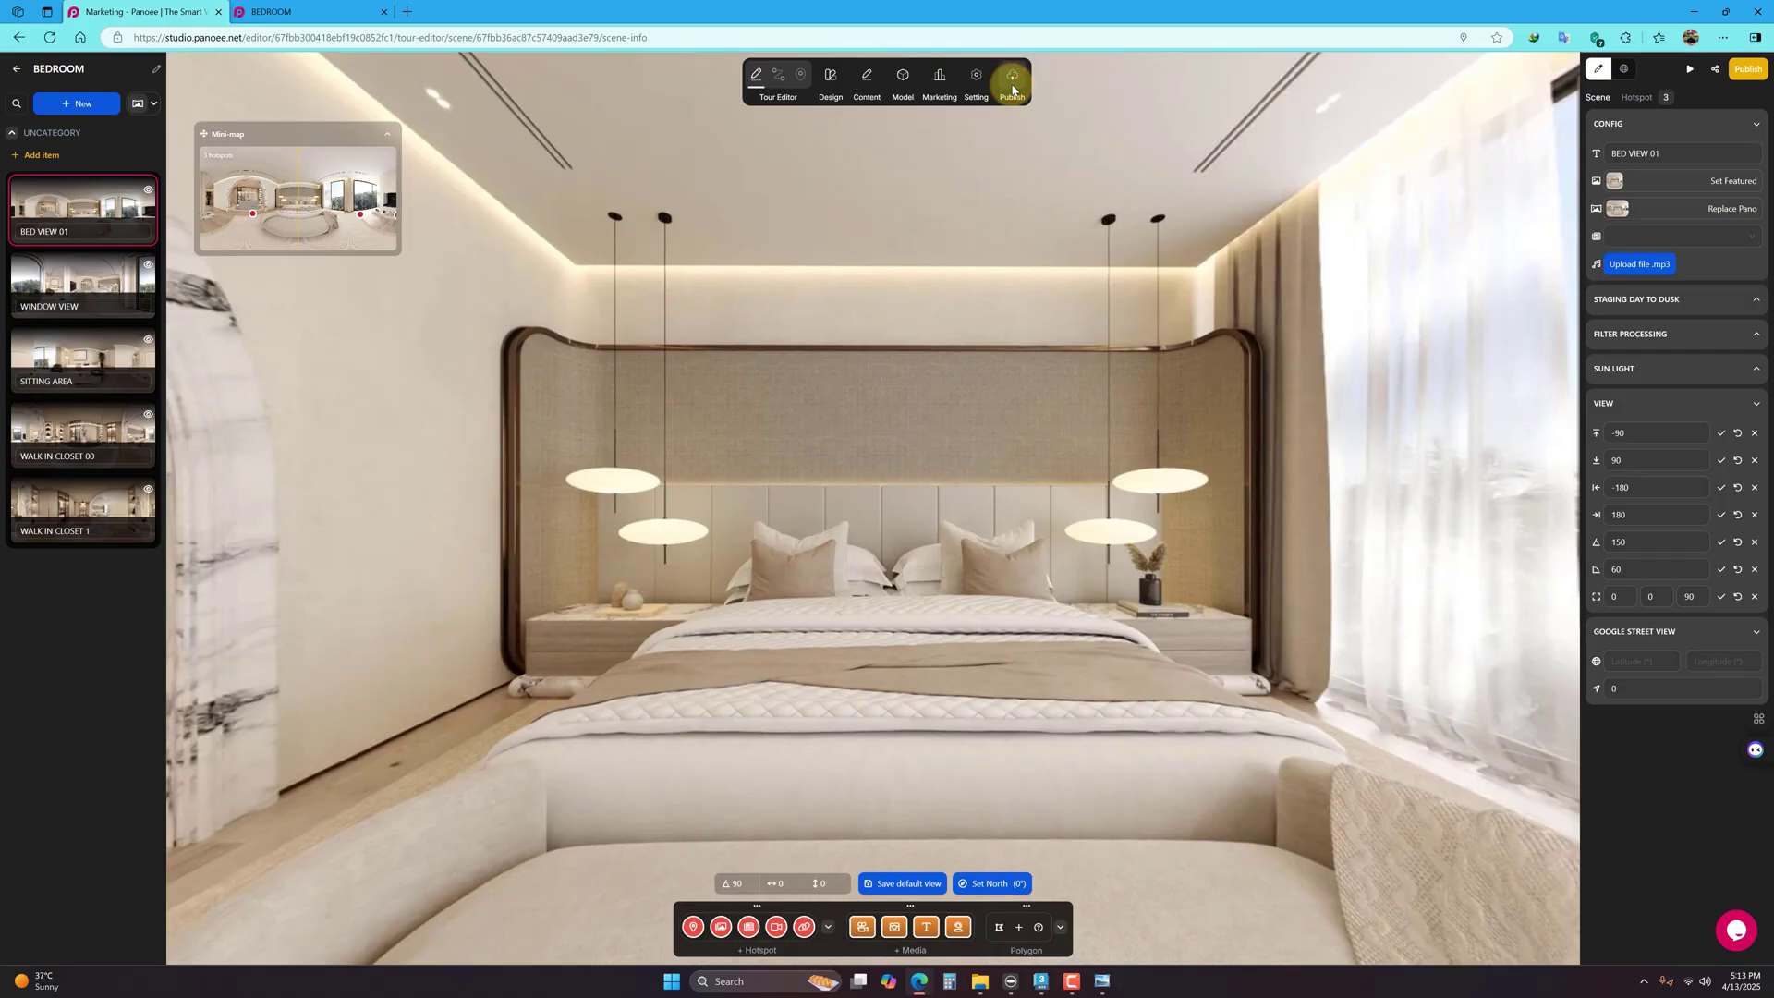
Step: Review the tour's Cloud, Domain, Integrate and Export publishing options and close them
click(1012, 81)
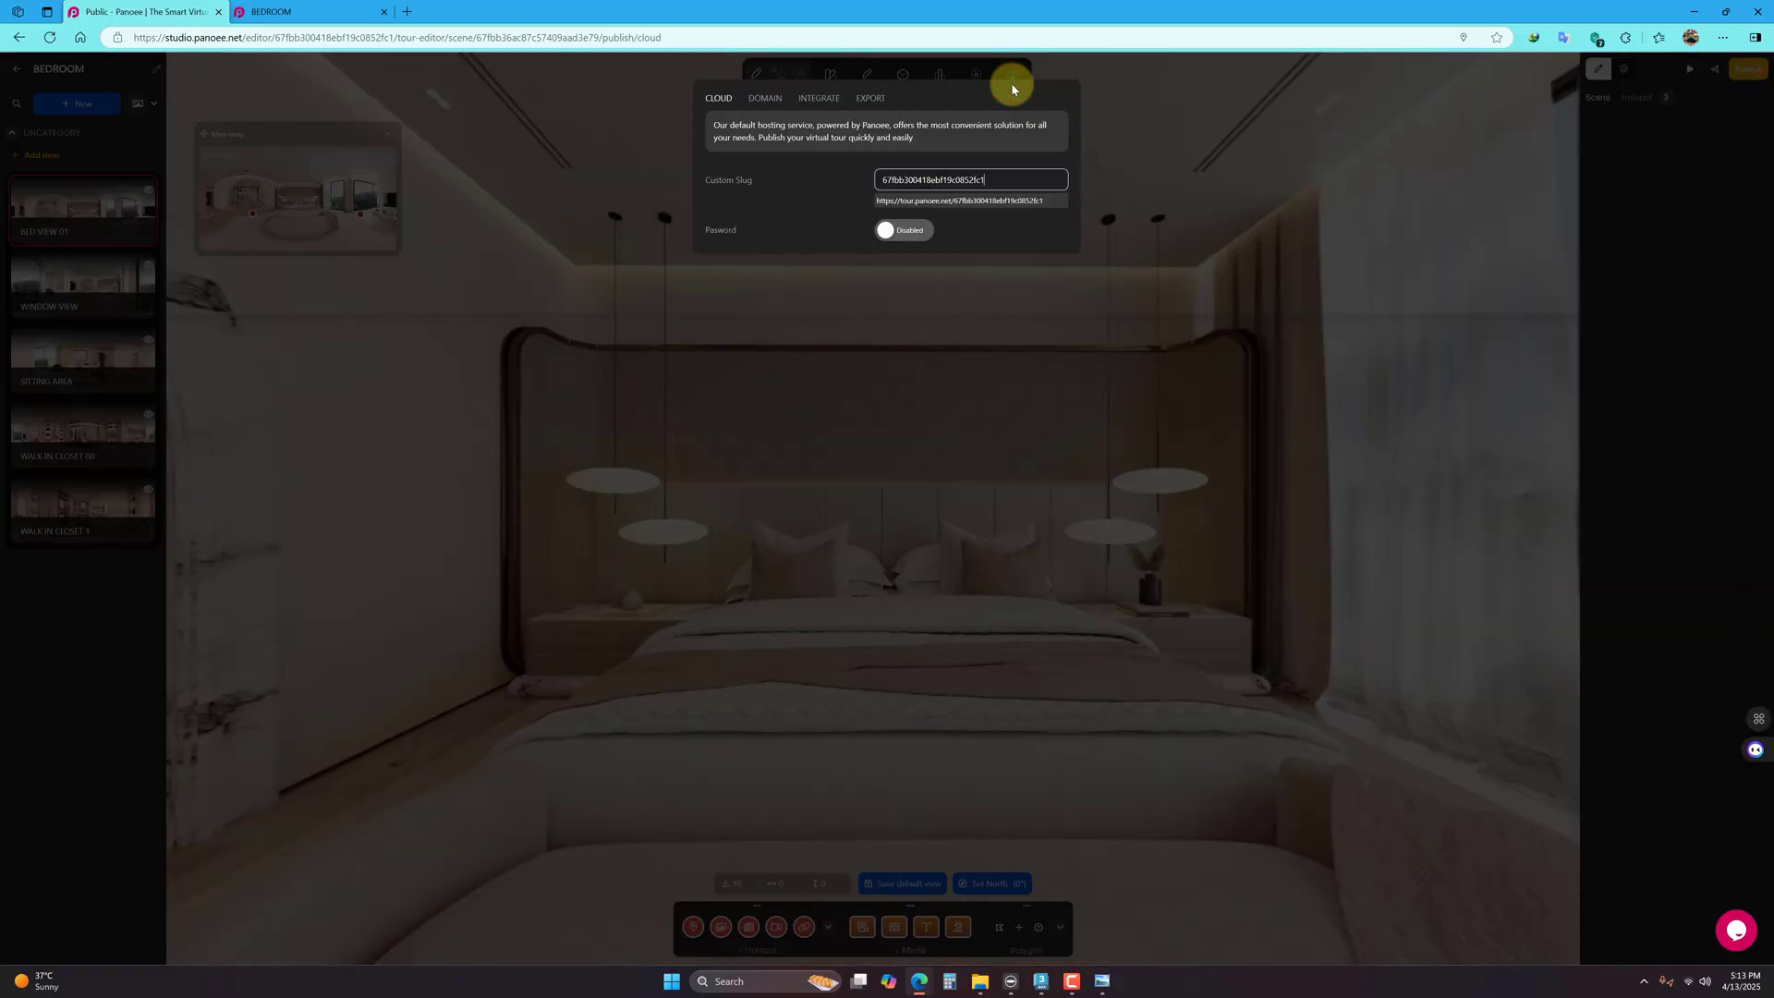
click(775, 102)
click(818, 102)
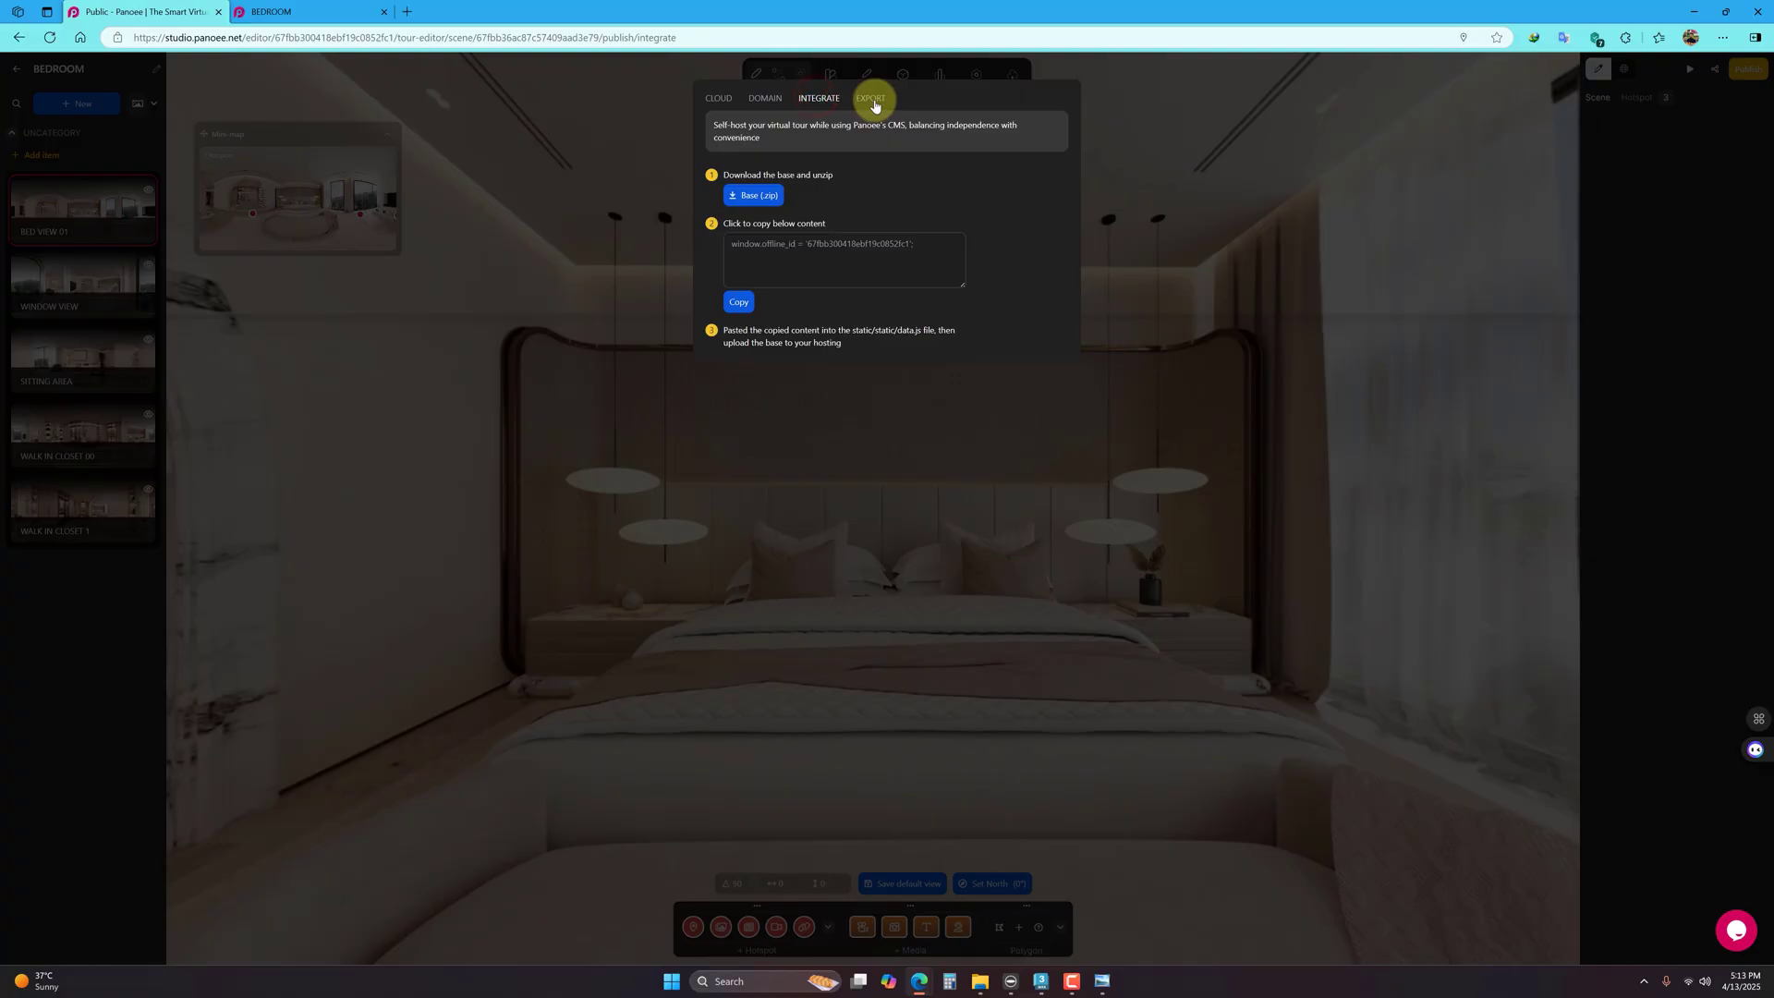
click(873, 101)
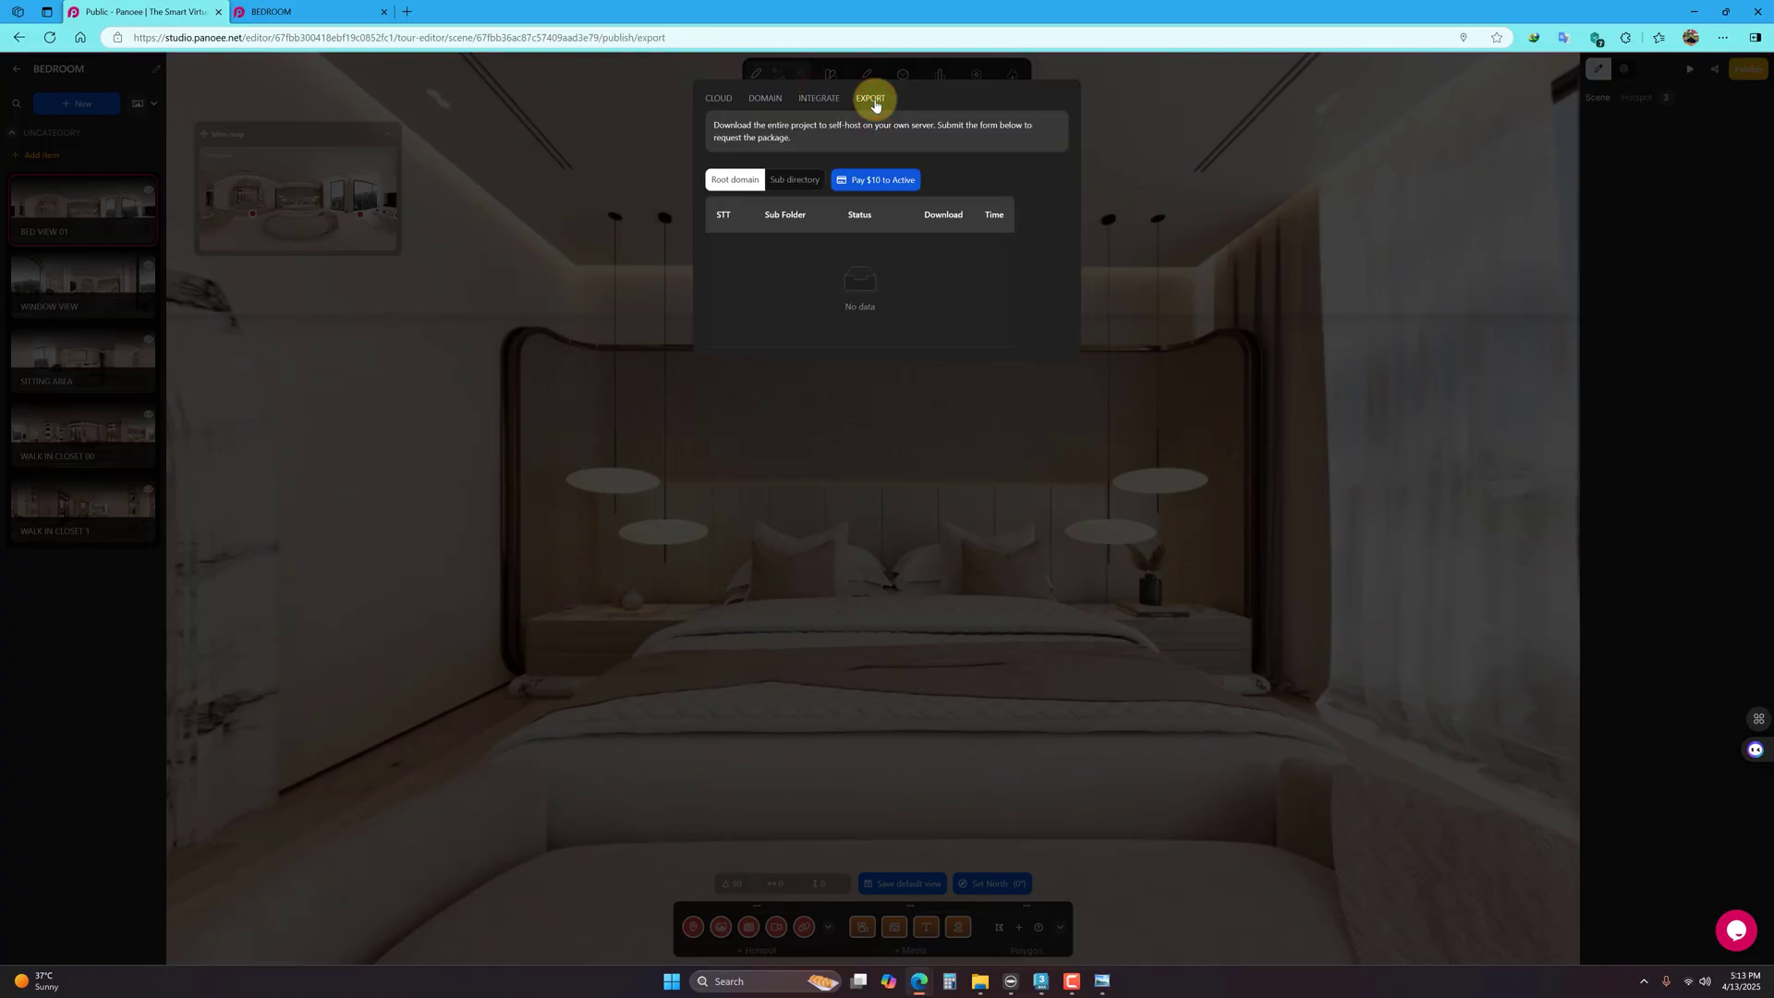
click(726, 103)
click(1291, 204)
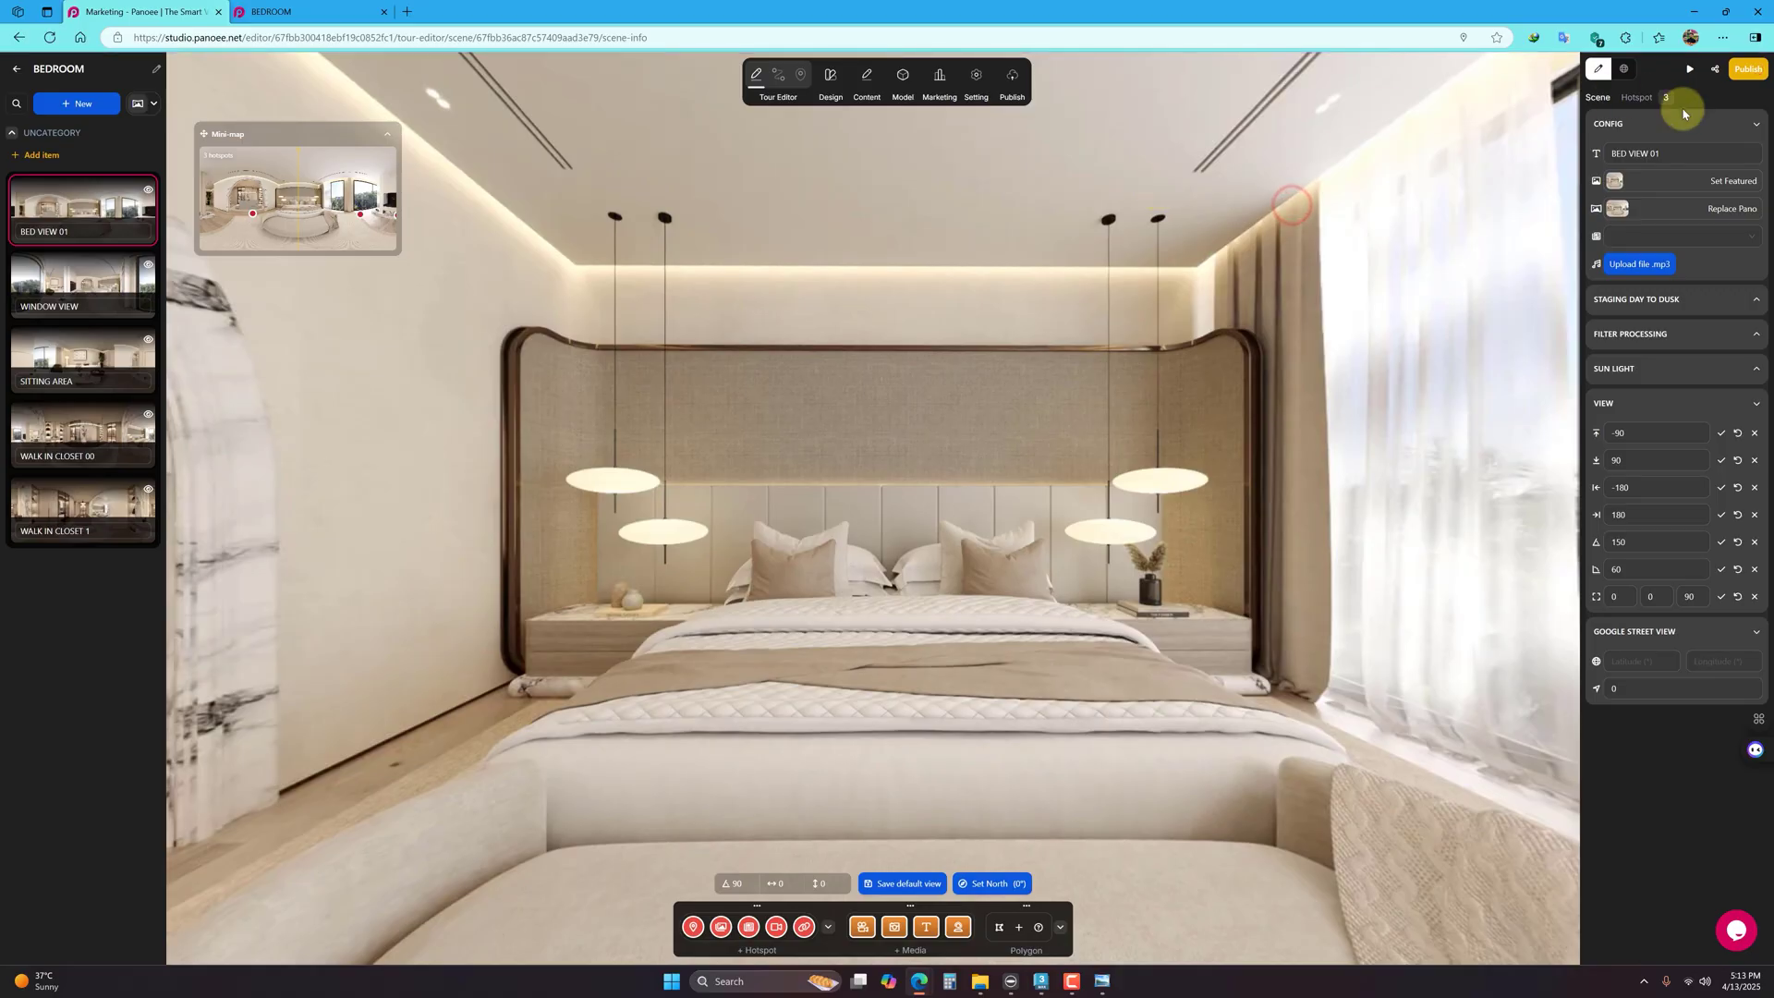
Step: Set the BEDROOM project to public and publish the tour
click(1741, 74)
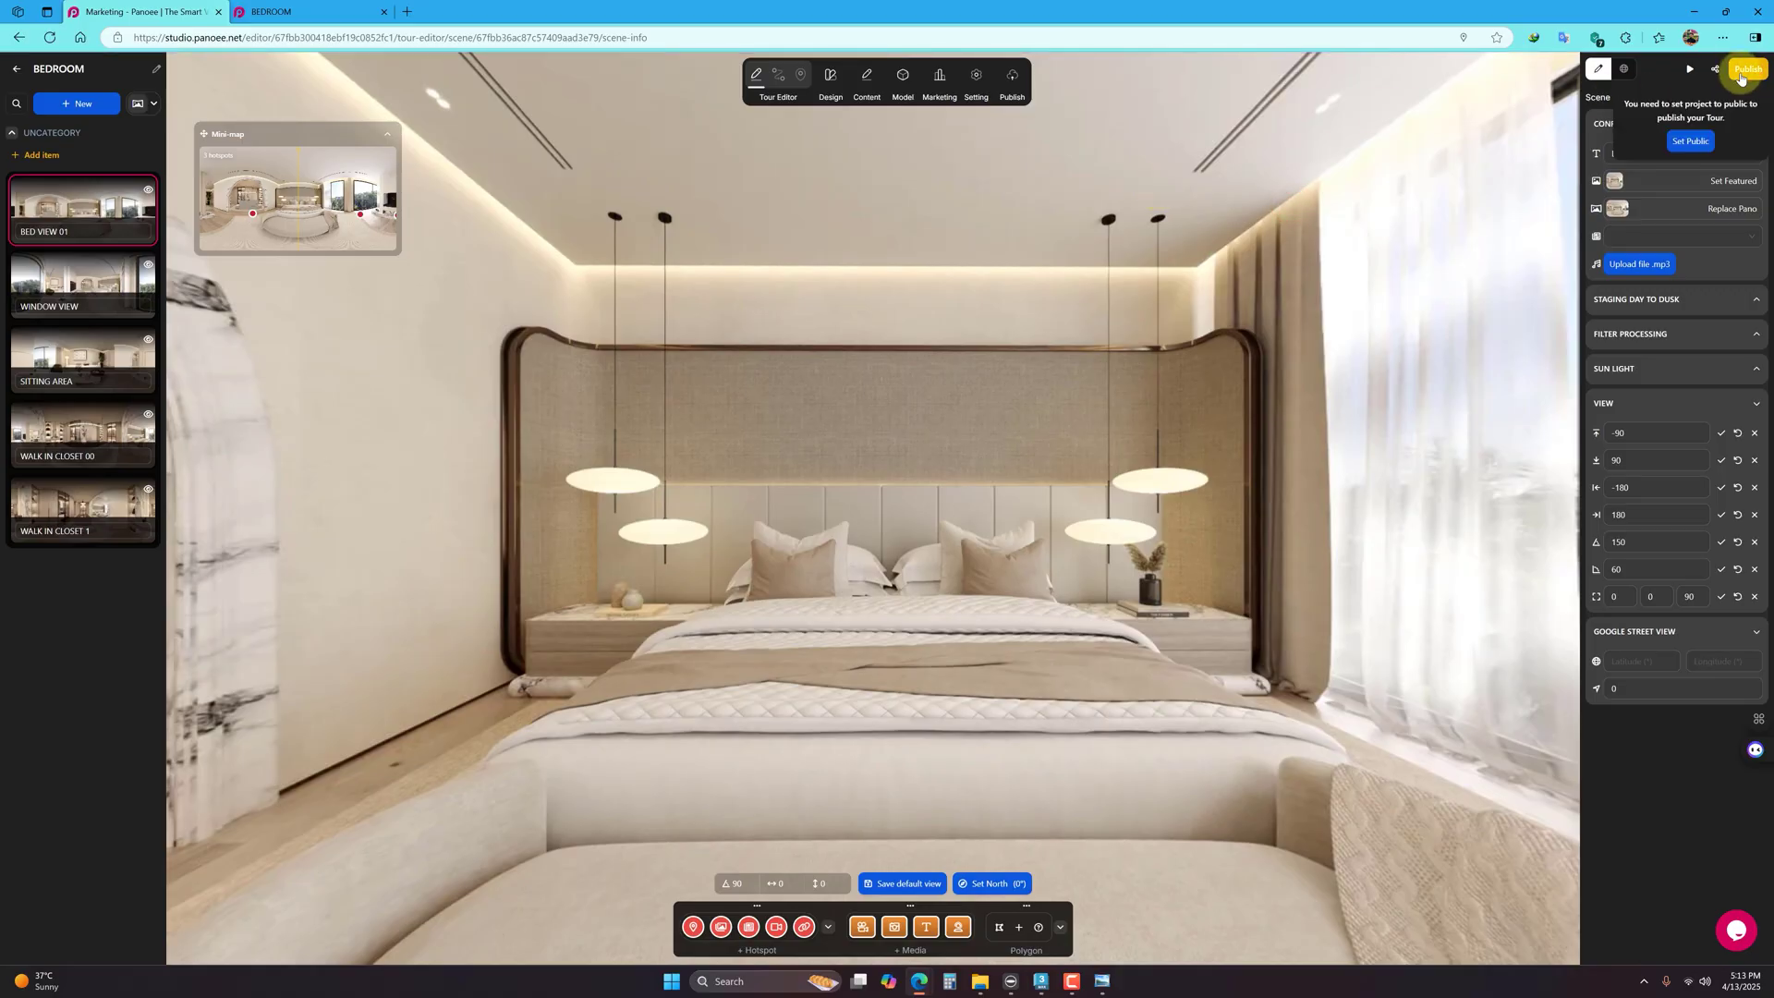
click(1703, 140)
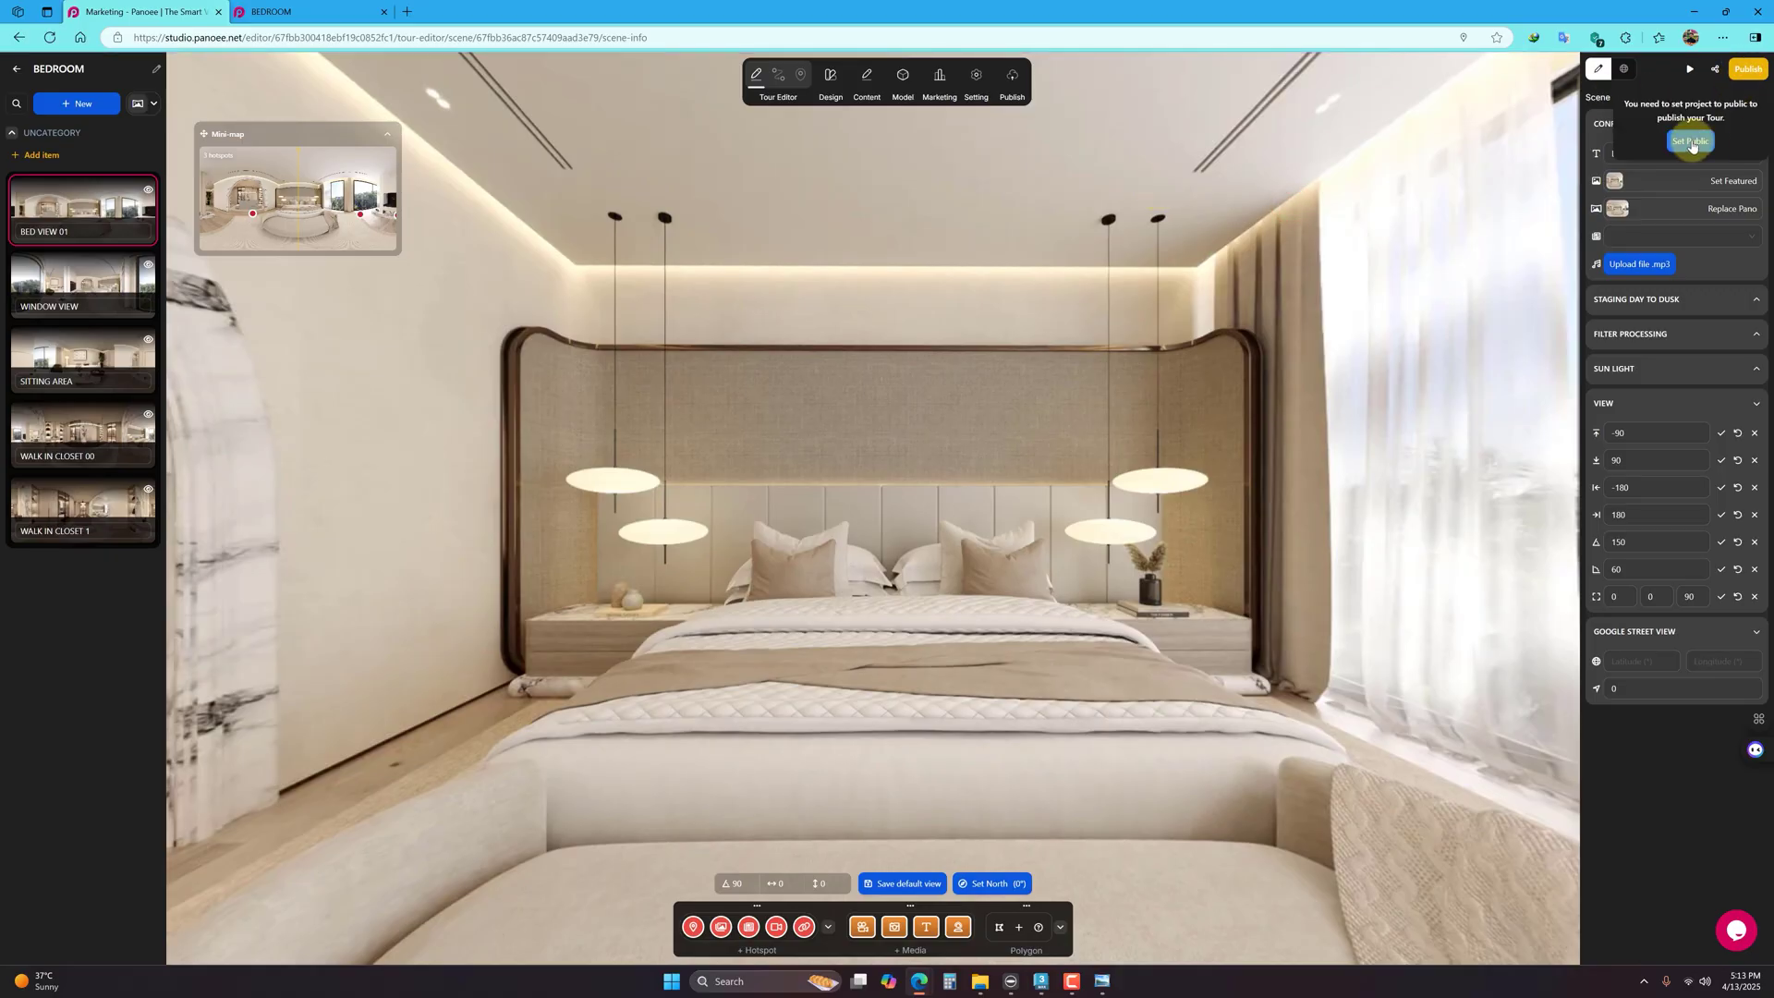
click(1745, 81)
click(1693, 146)
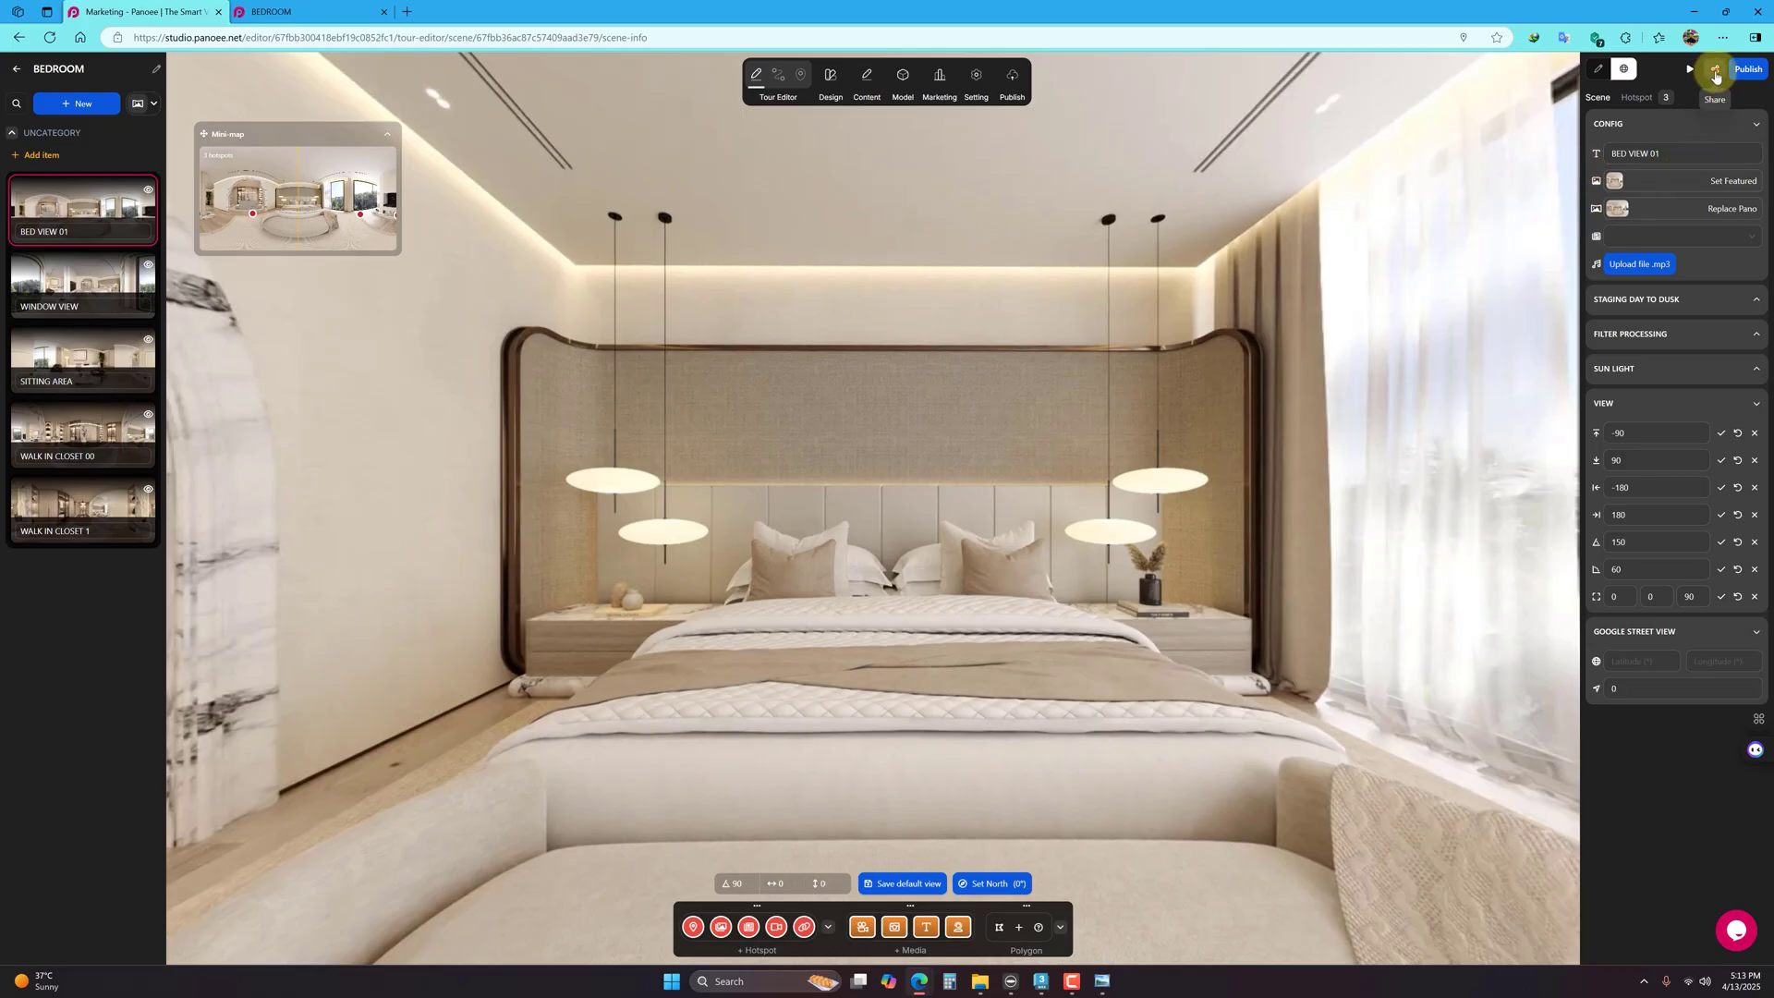
Step: Copy the tour's share link, try loading it in a new browser tab, and close that tab
click(1716, 74)
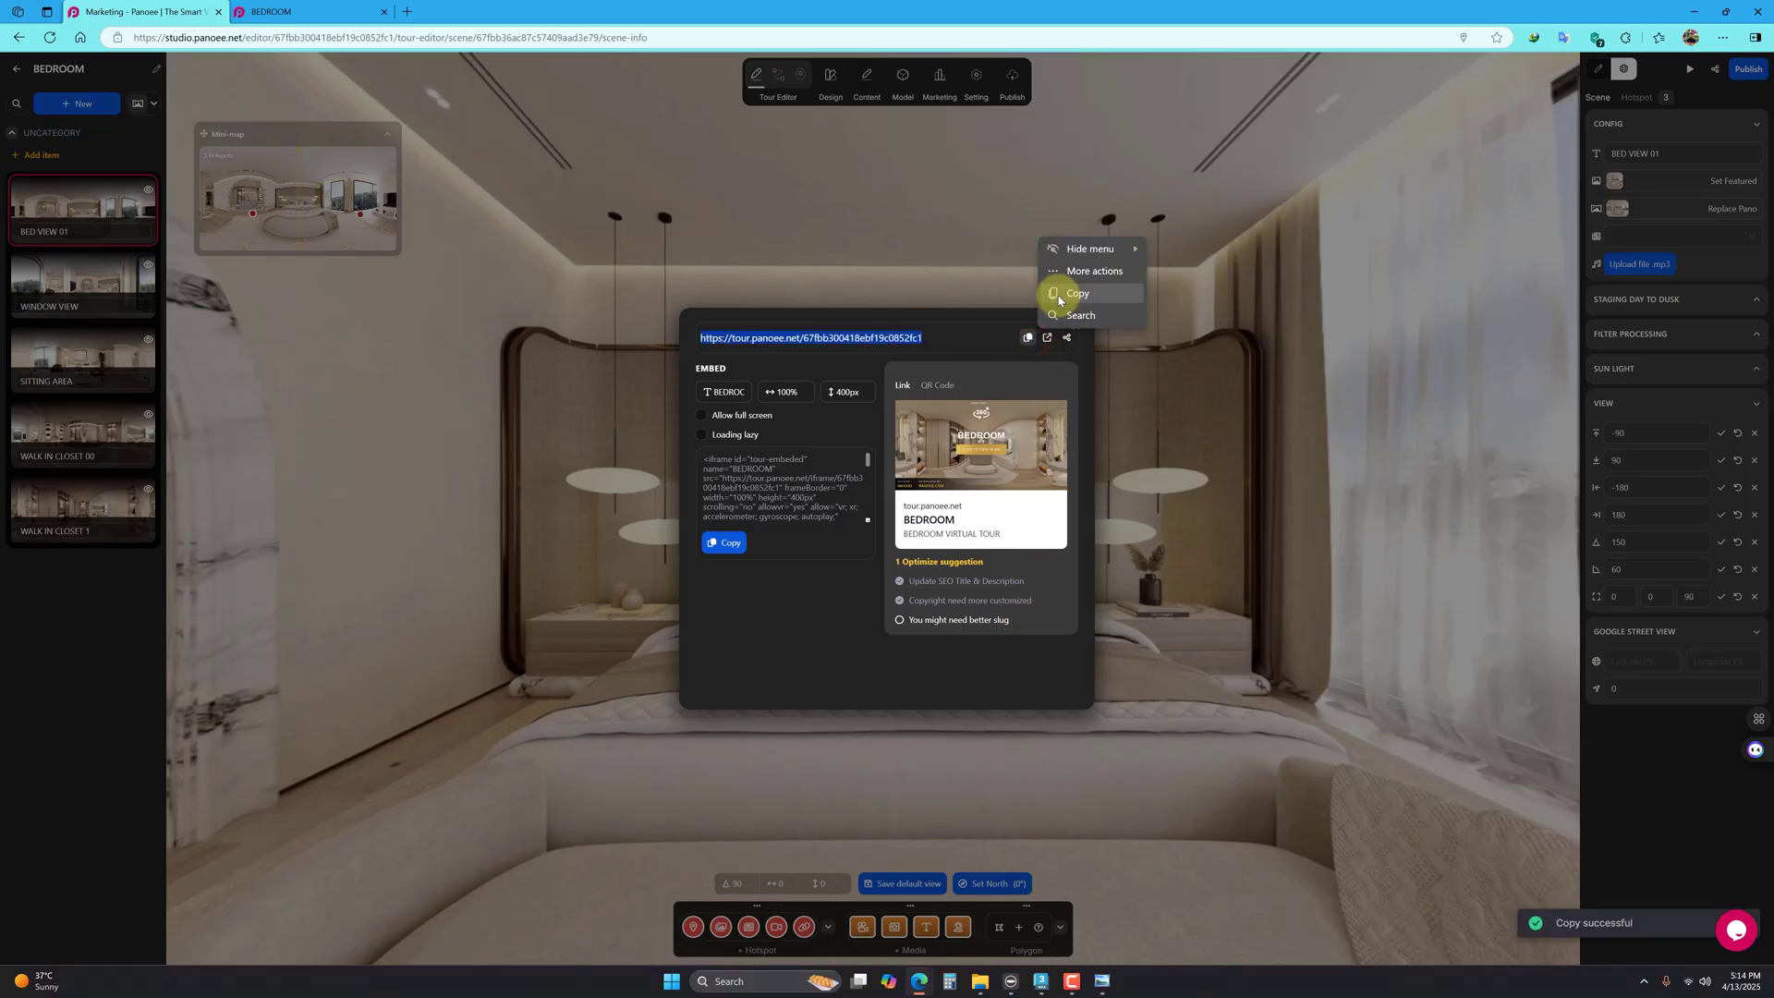
click(408, 12)
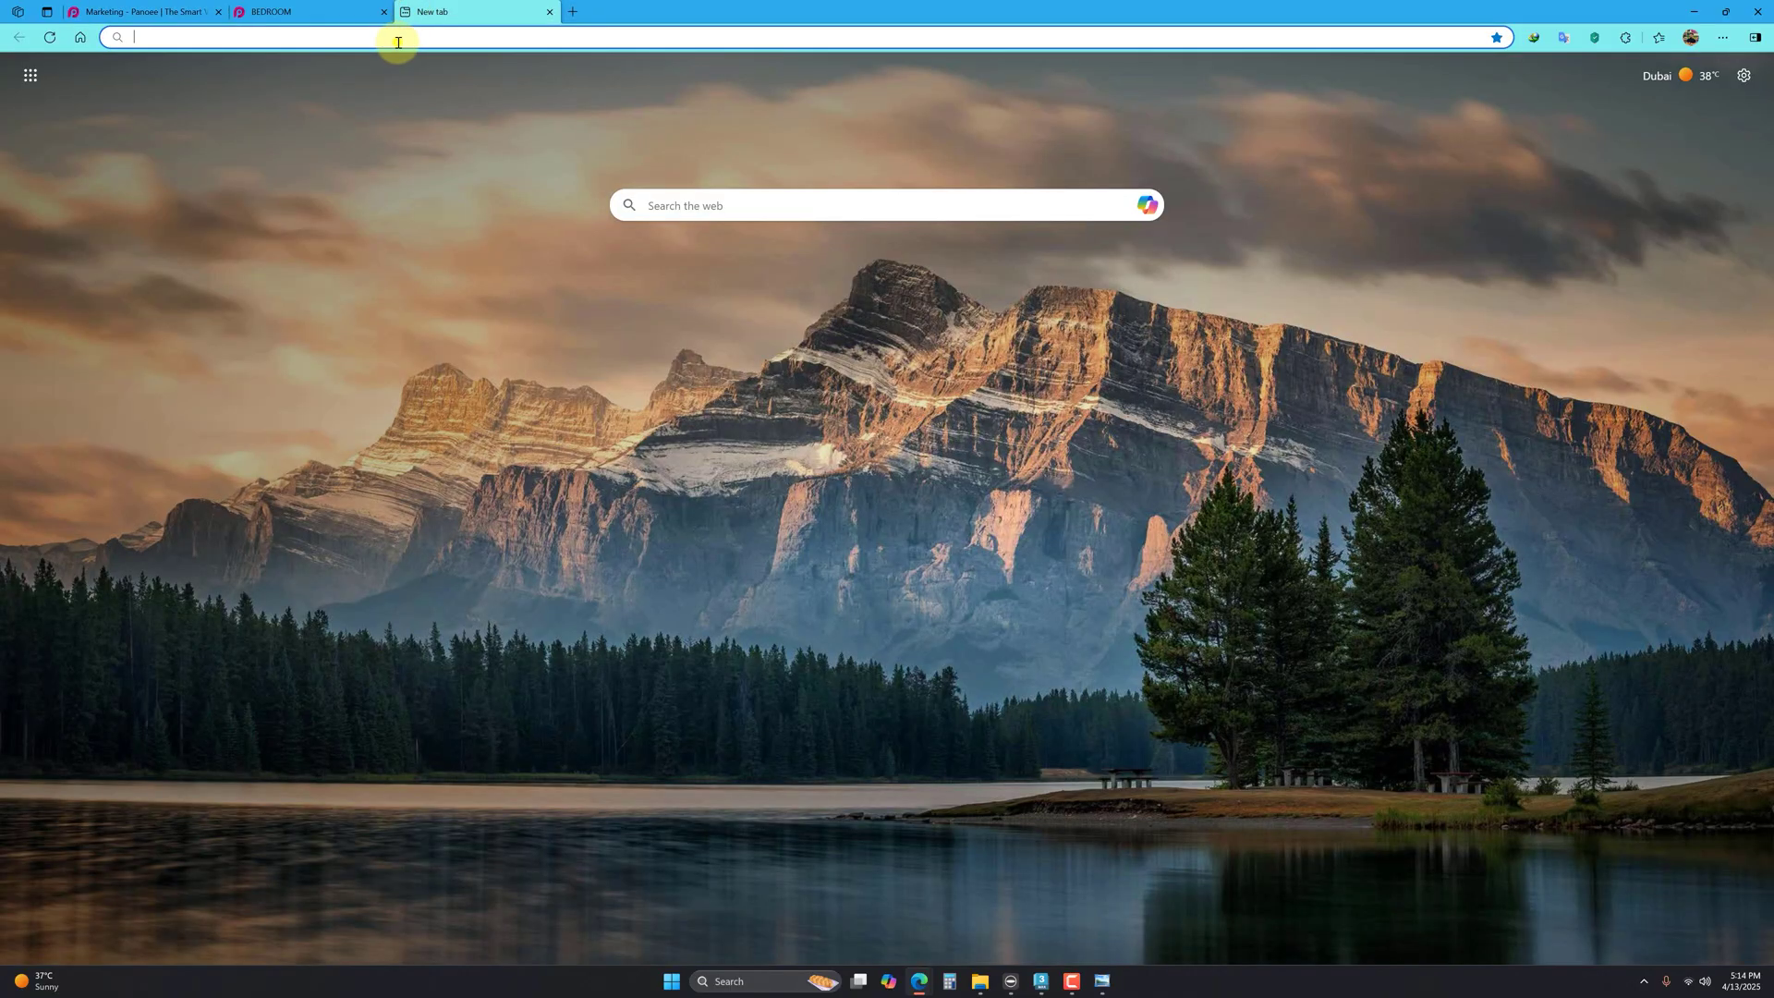
right_click(399, 39)
click(464, 198)
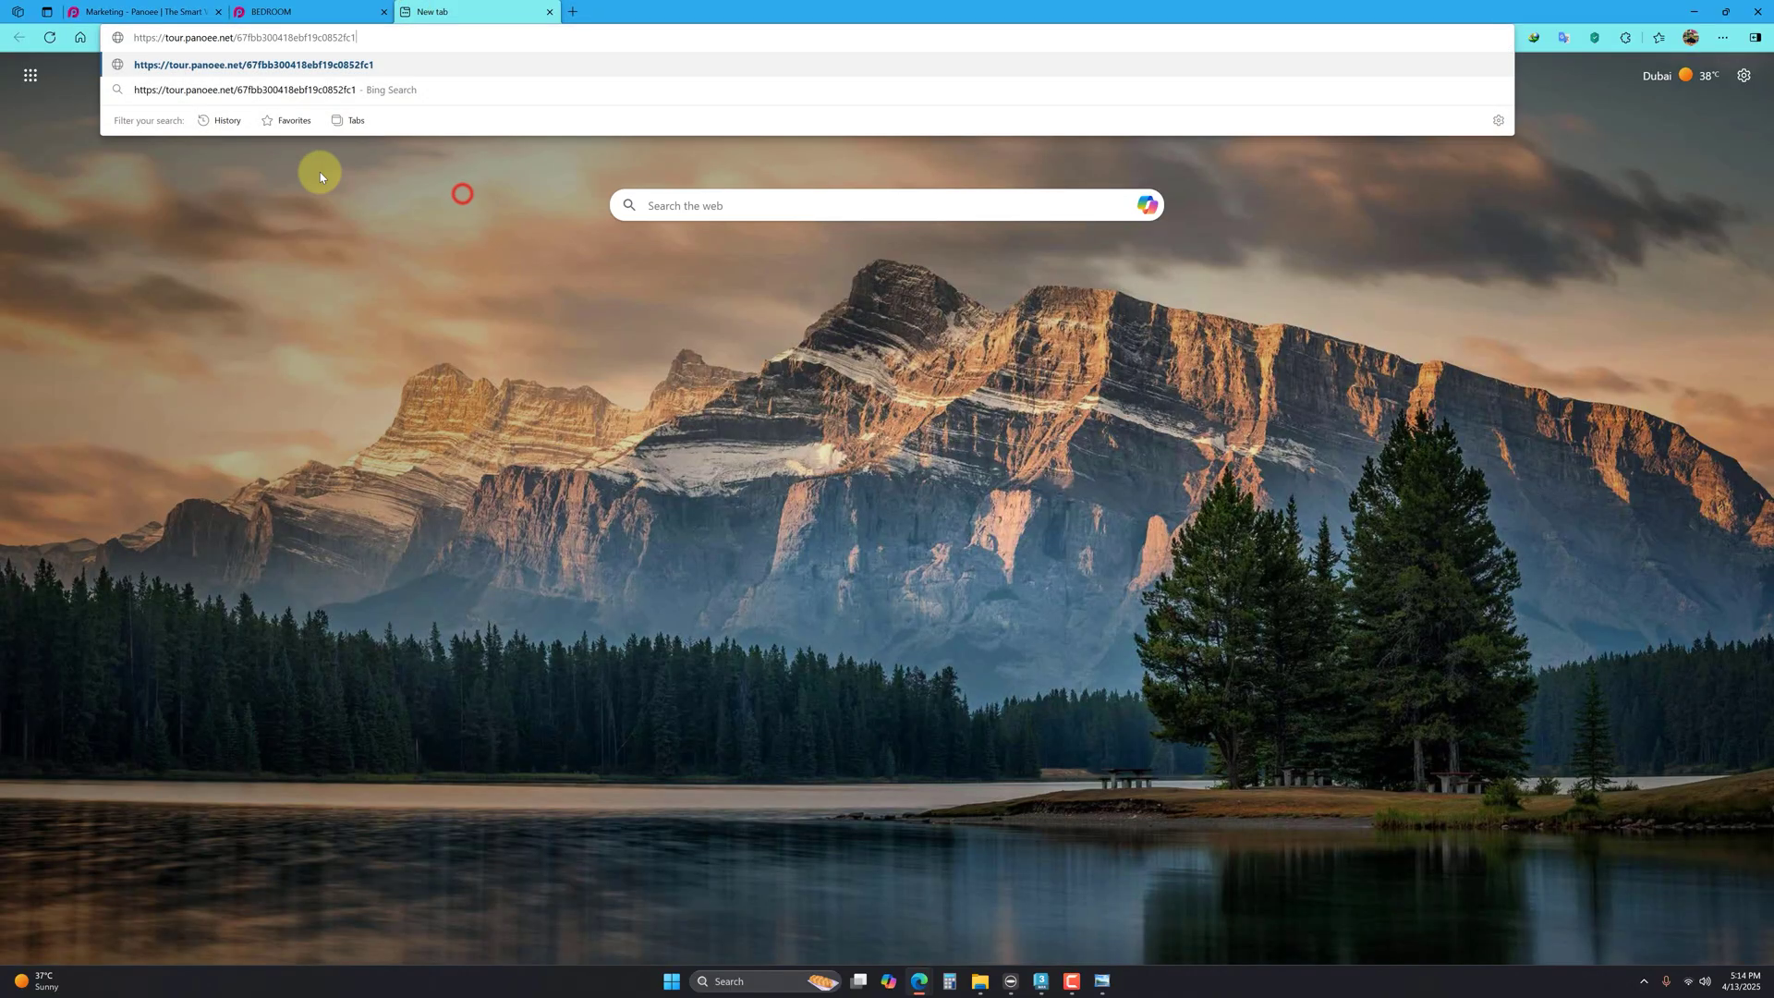
key(Return)
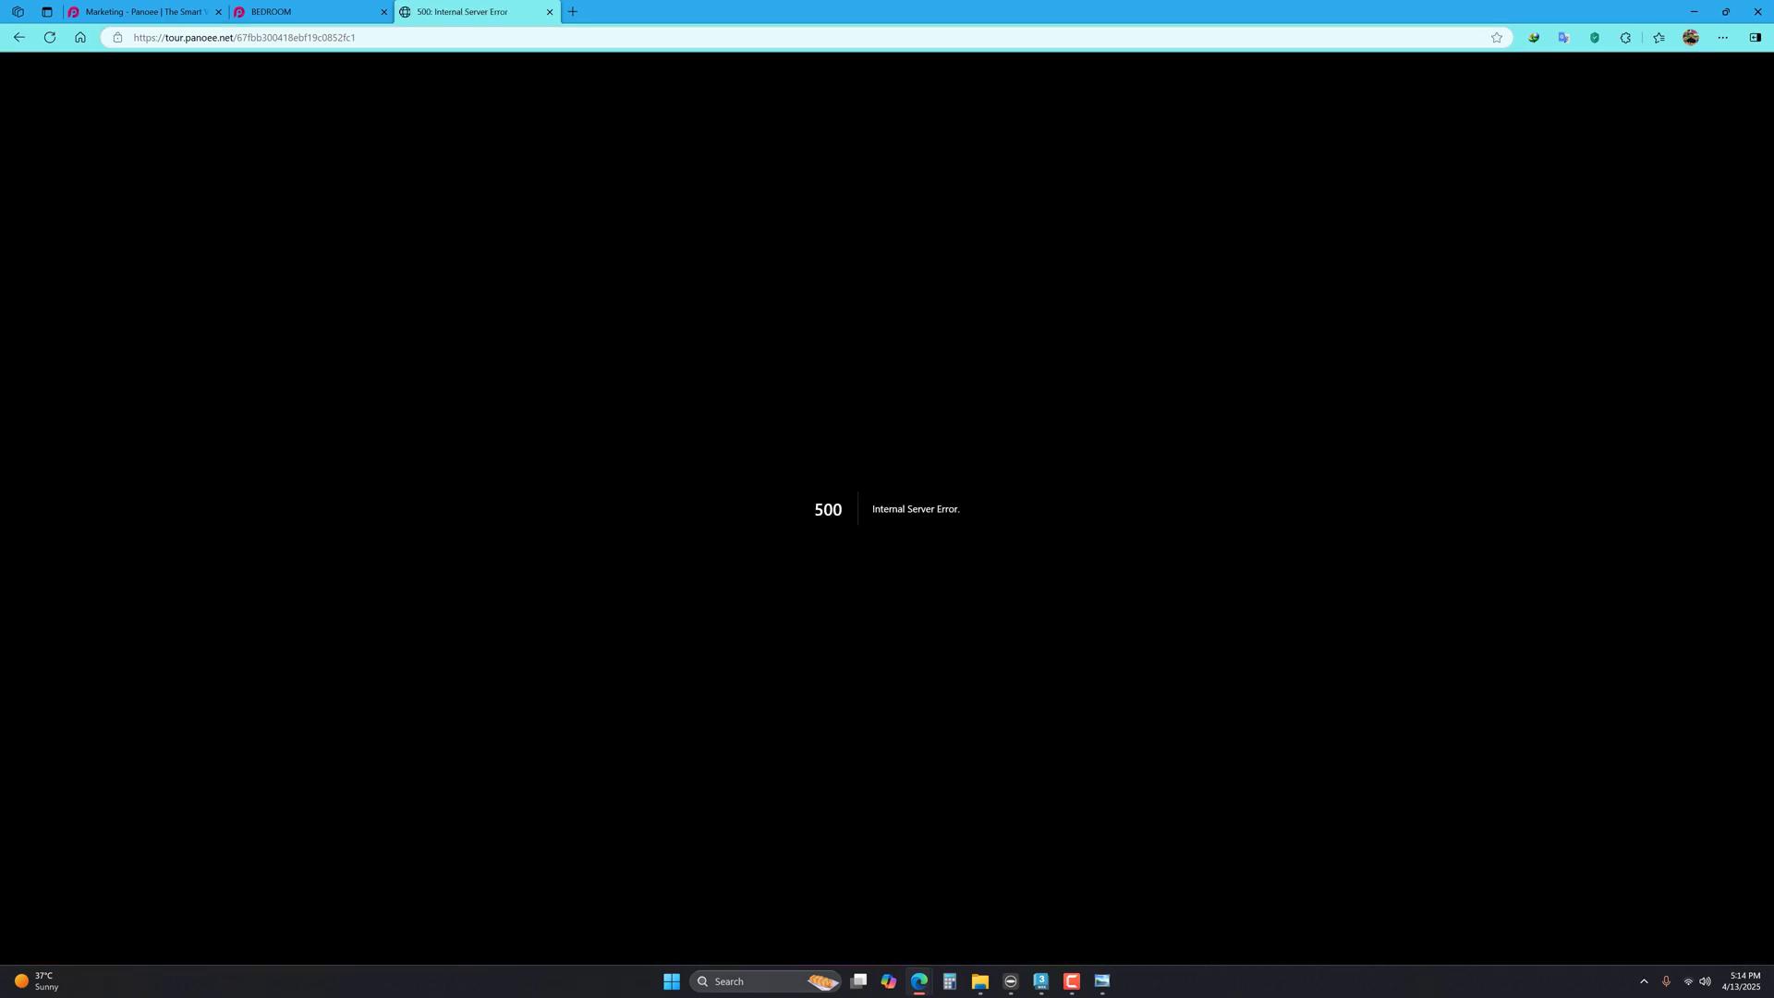
key(ctrl+w)
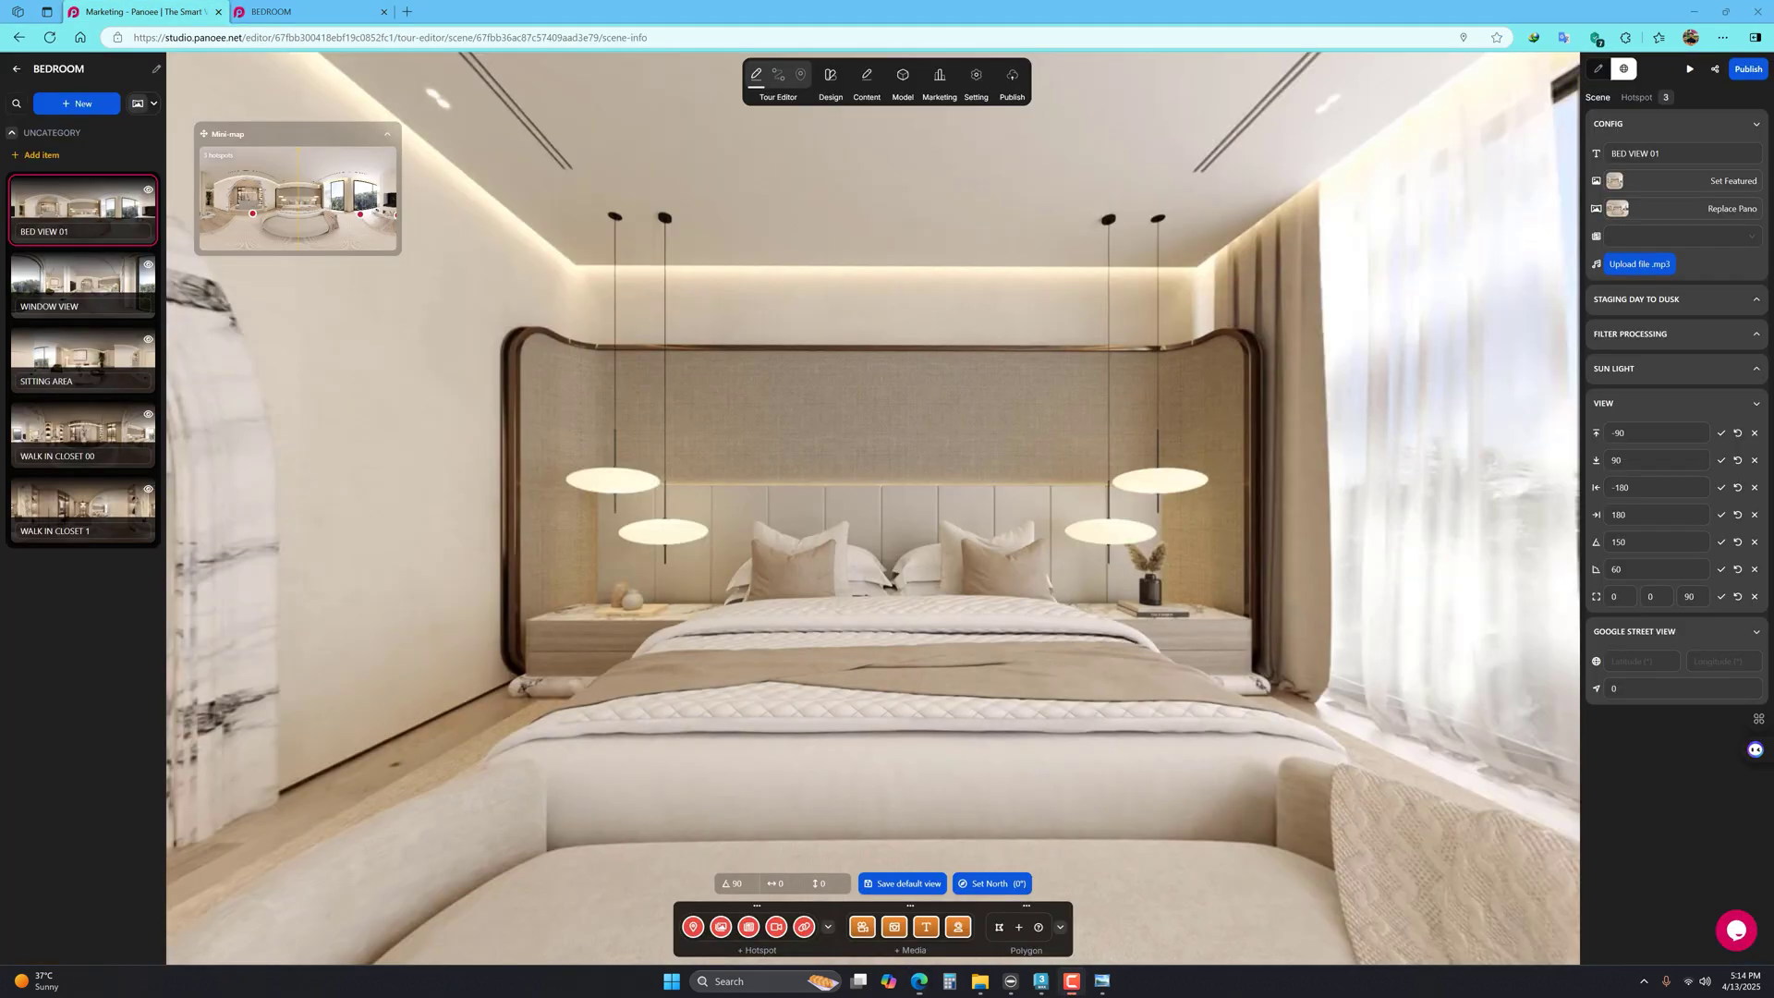
Step: Check the tour's publish status and open the published tour from its sharing options
click(1747, 73)
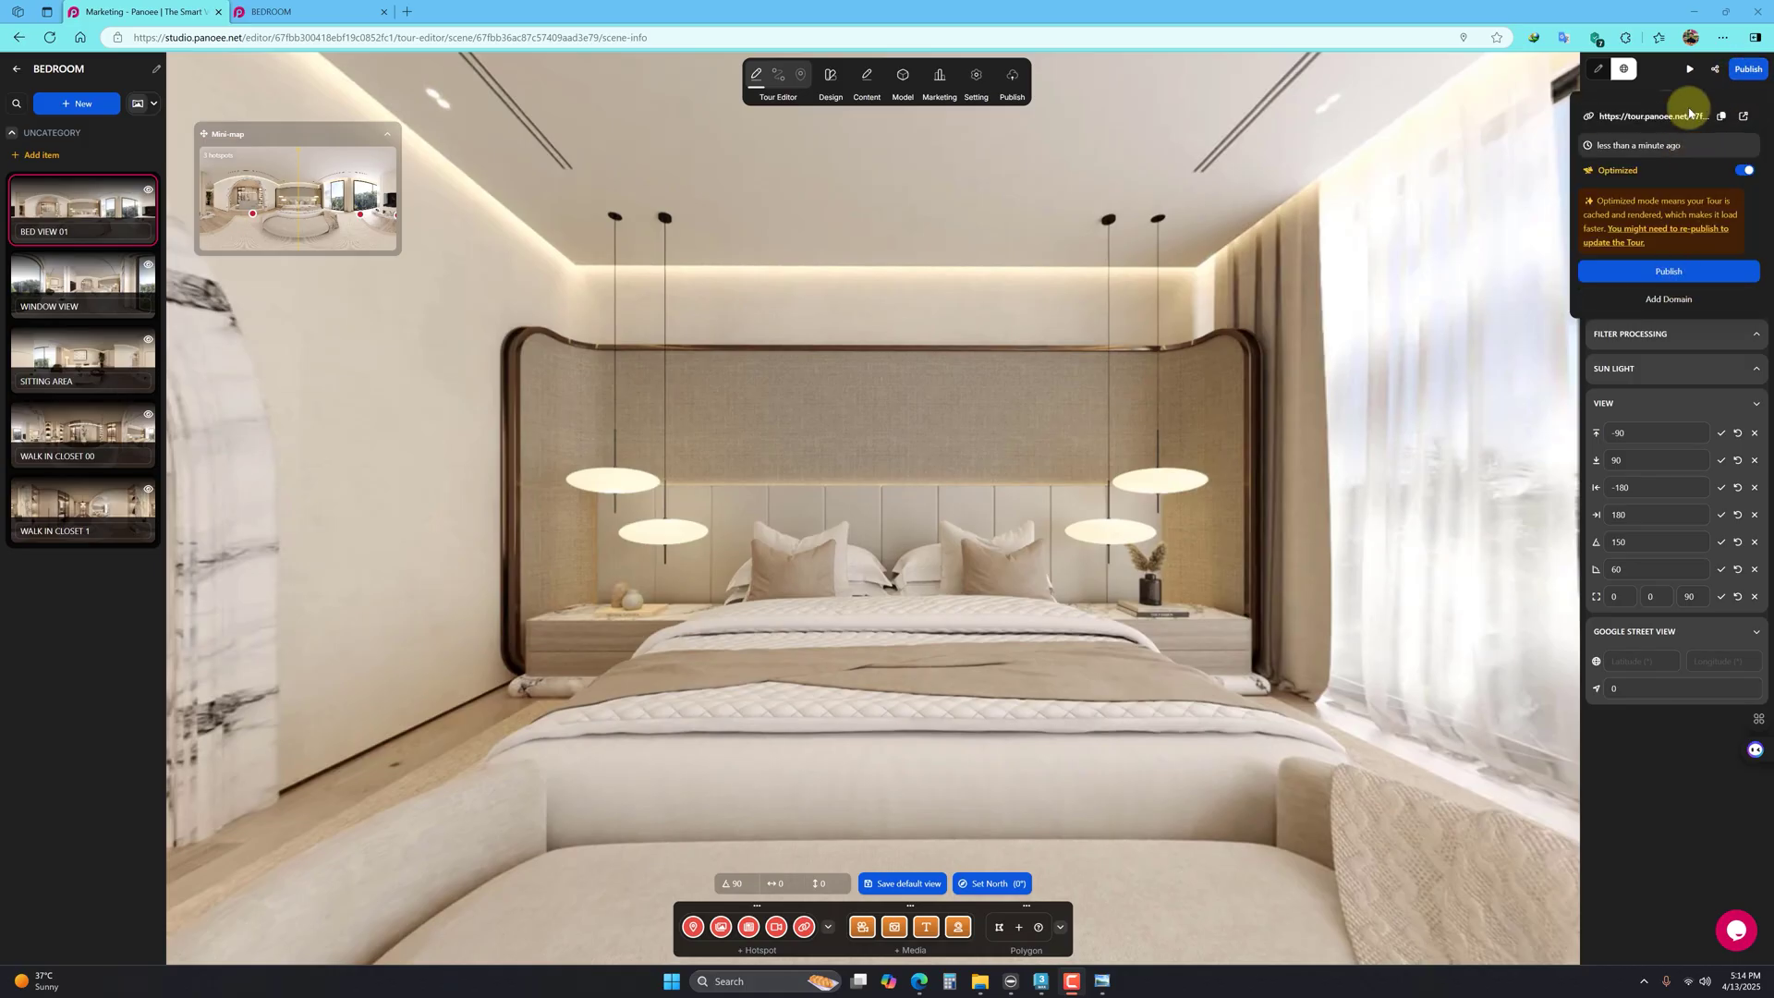
click(1715, 72)
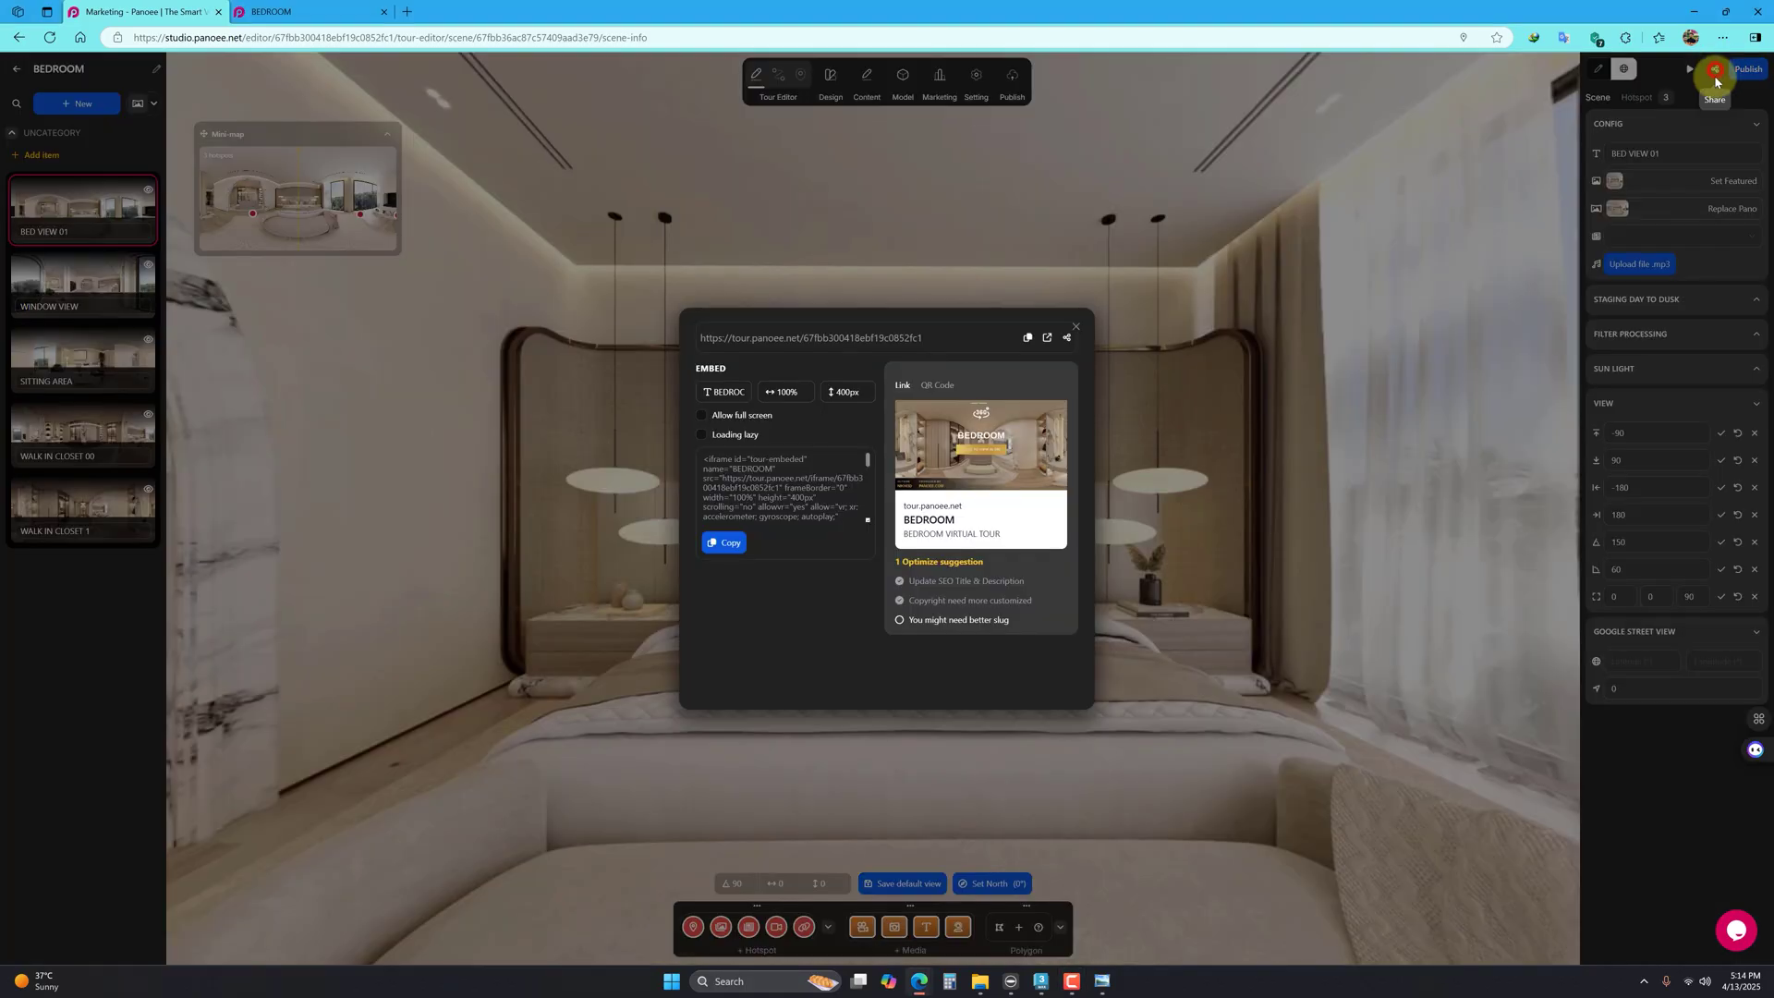
click(1046, 338)
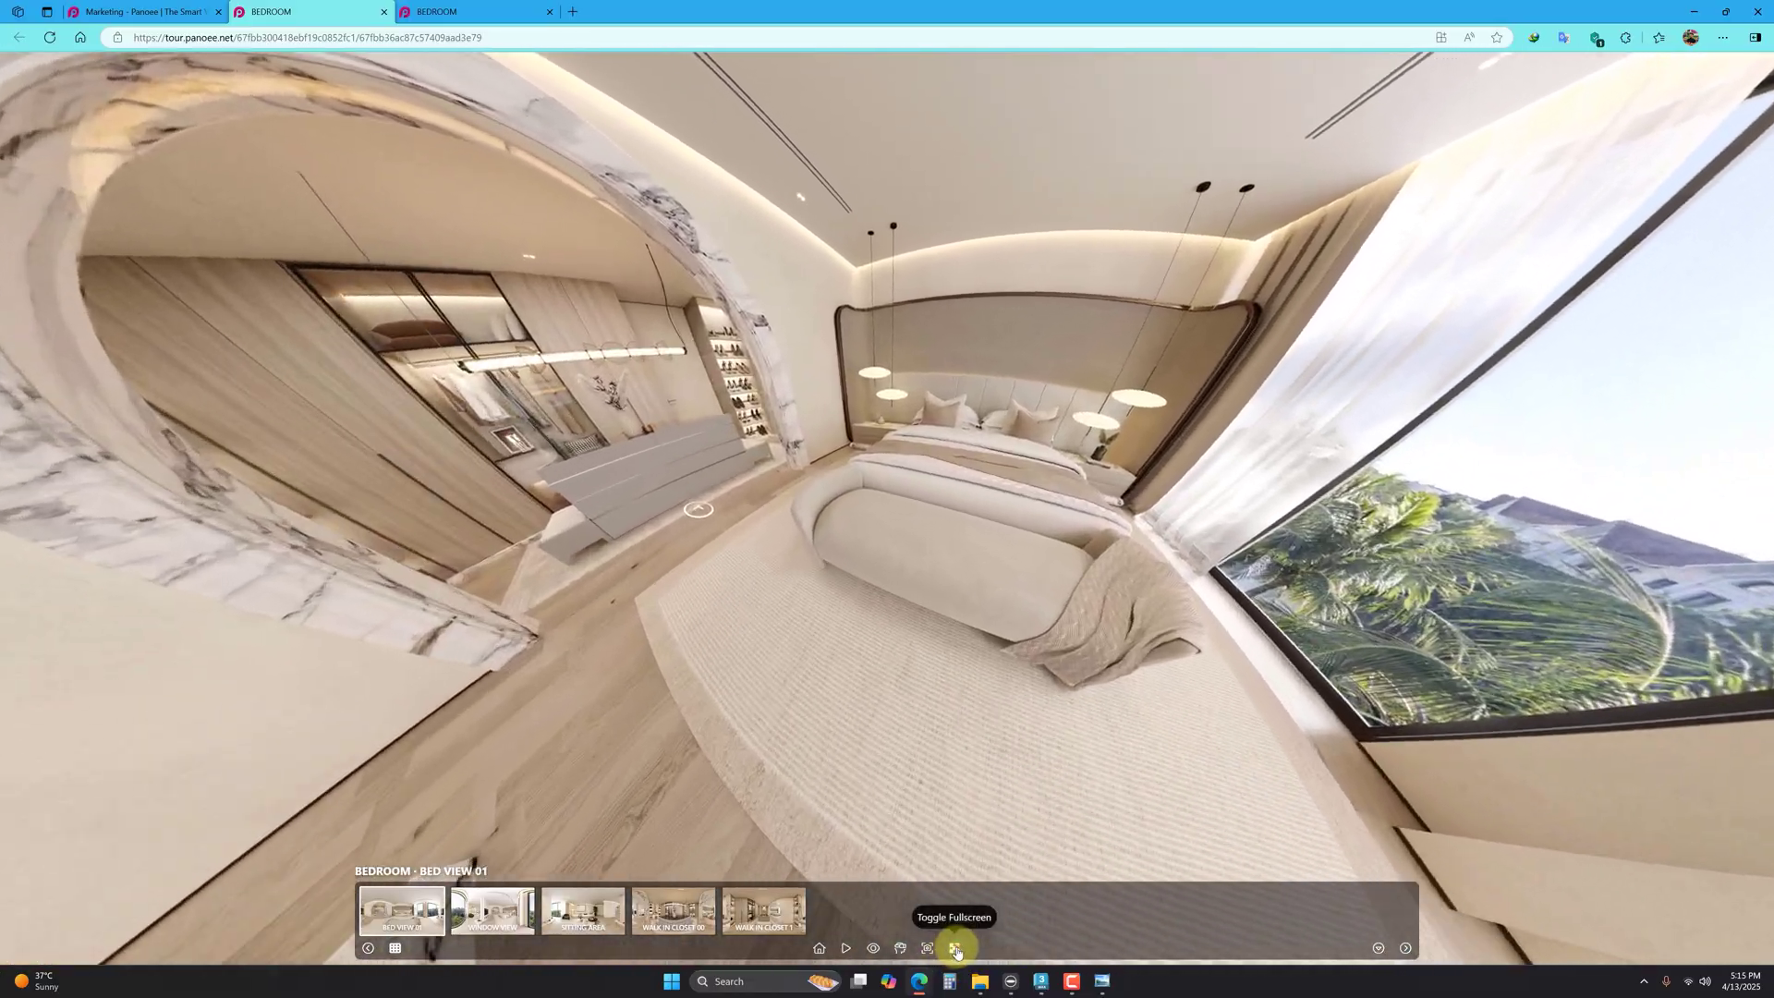
Step: View the published tour in fullscreen with the control bar hidden, look around, and follow the window-side hotspot to WINDOW VIEW
click(954, 950)
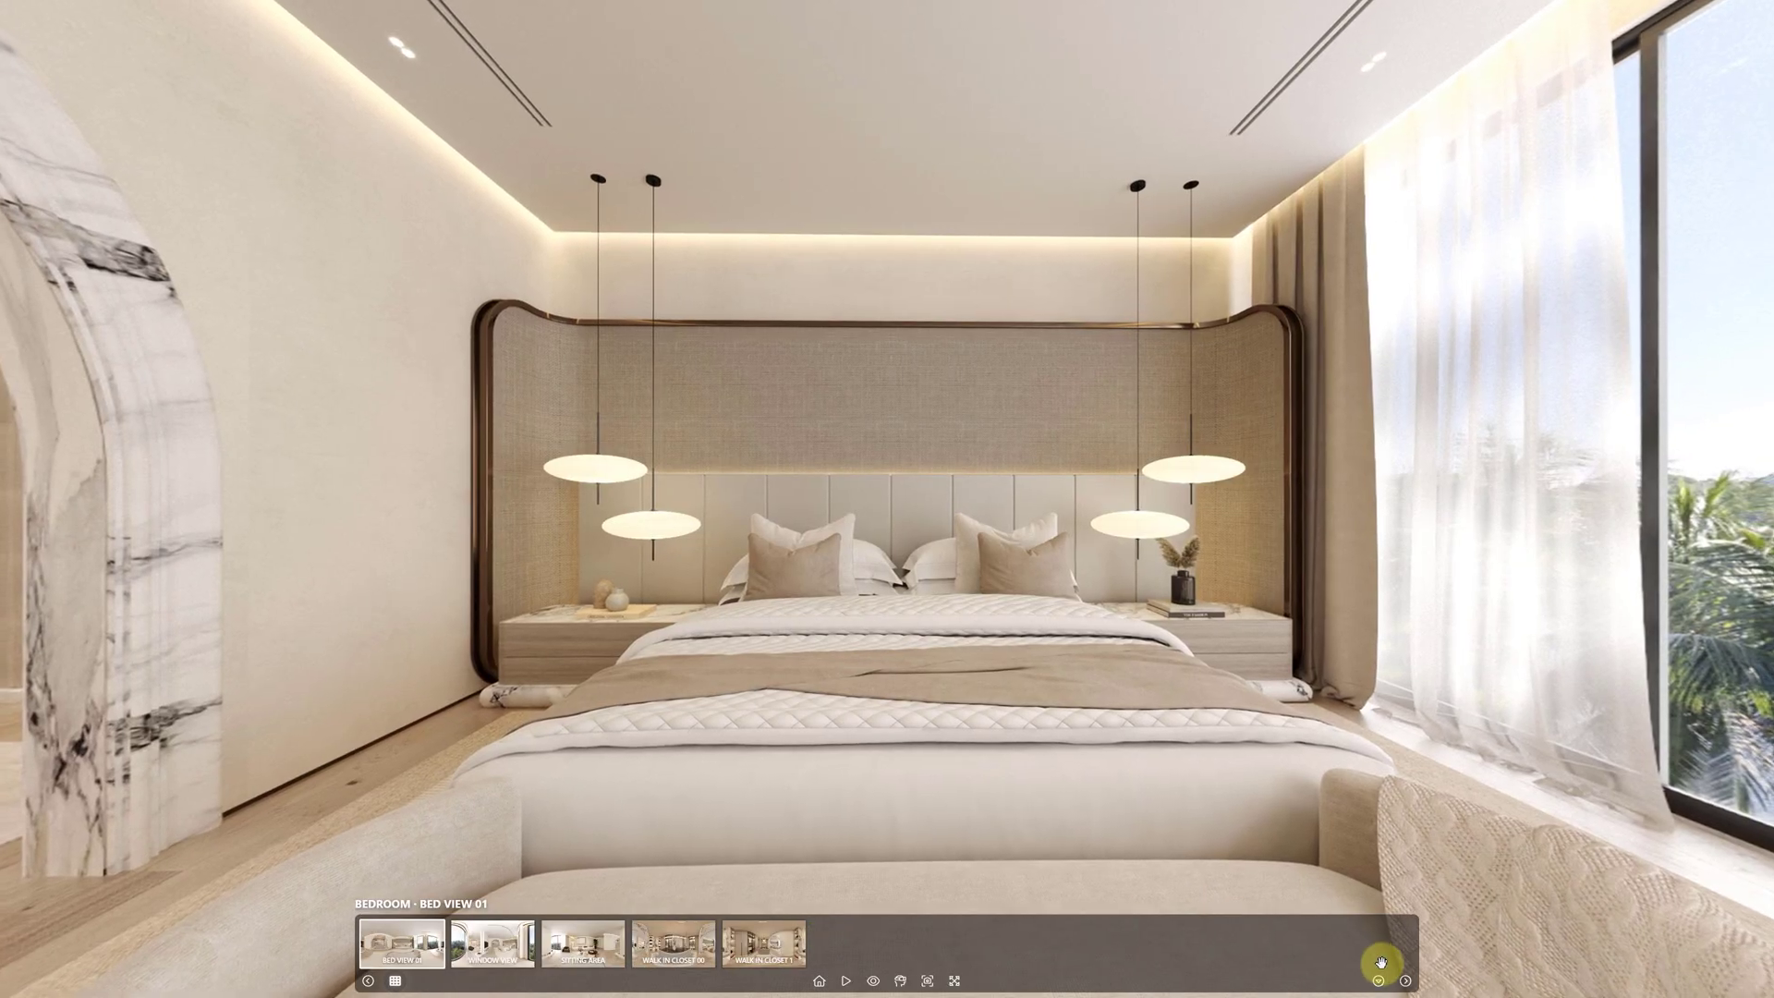
click(1378, 980)
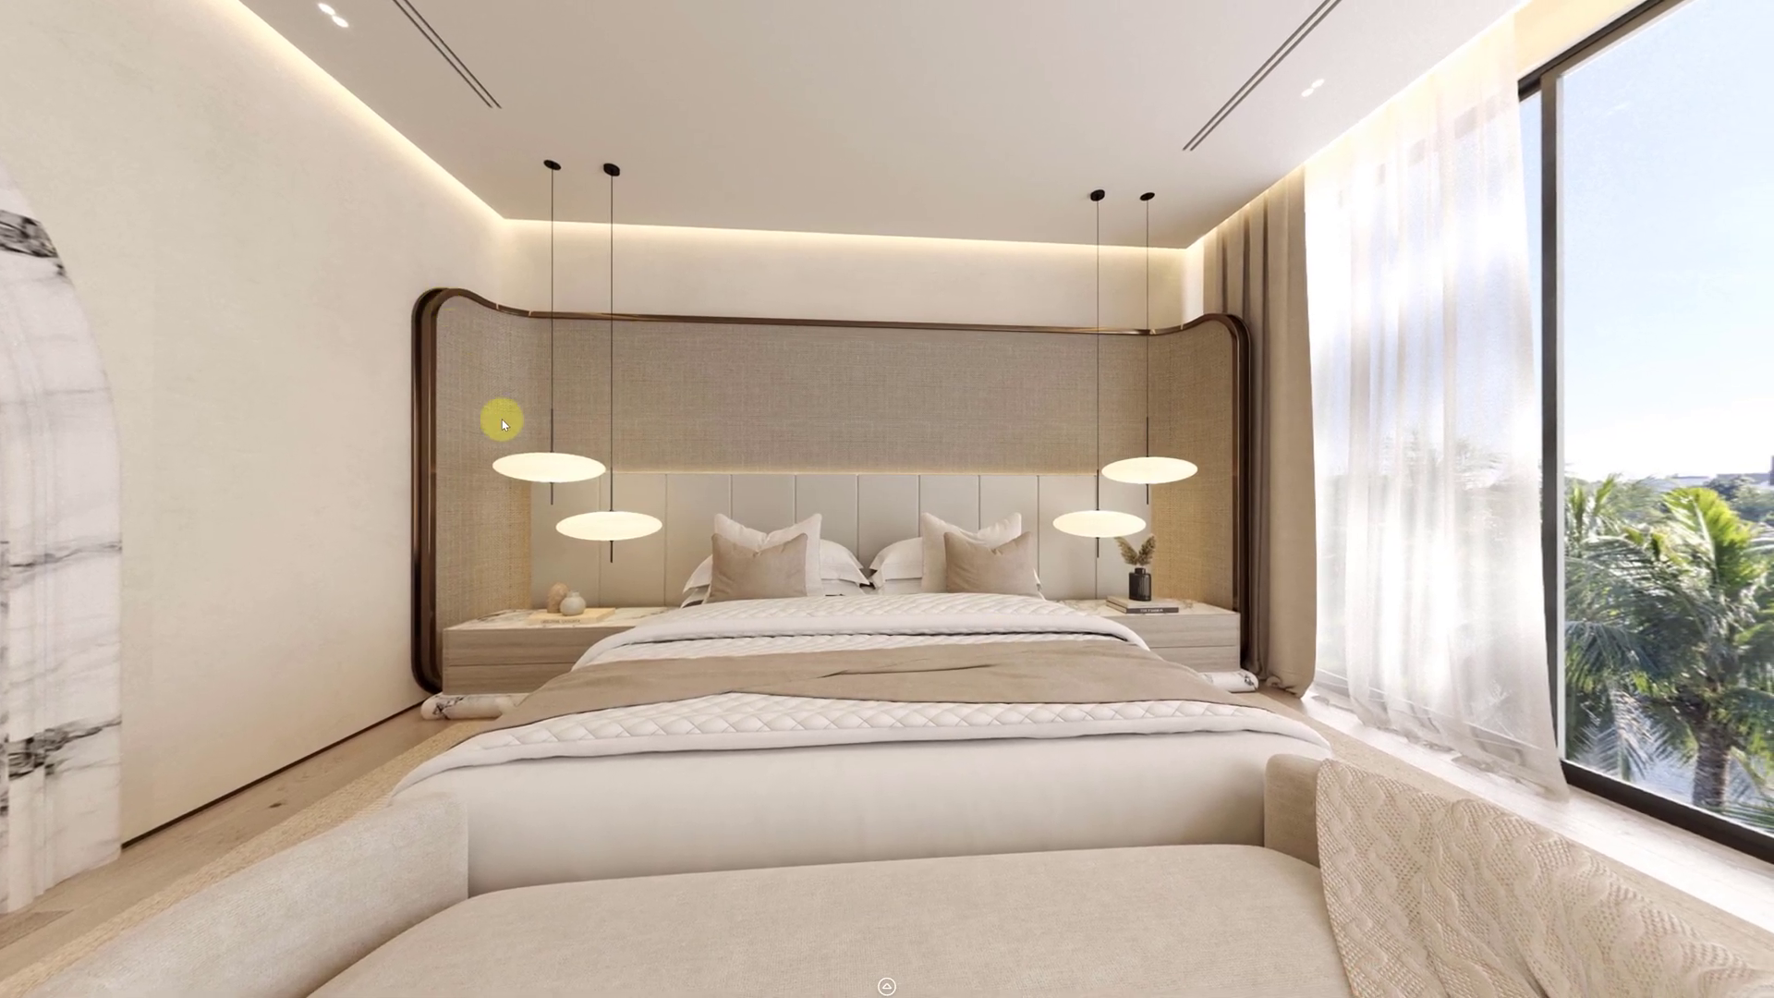
drag(503, 407, 1512, 551)
drag(673, 681, 1255, 555)
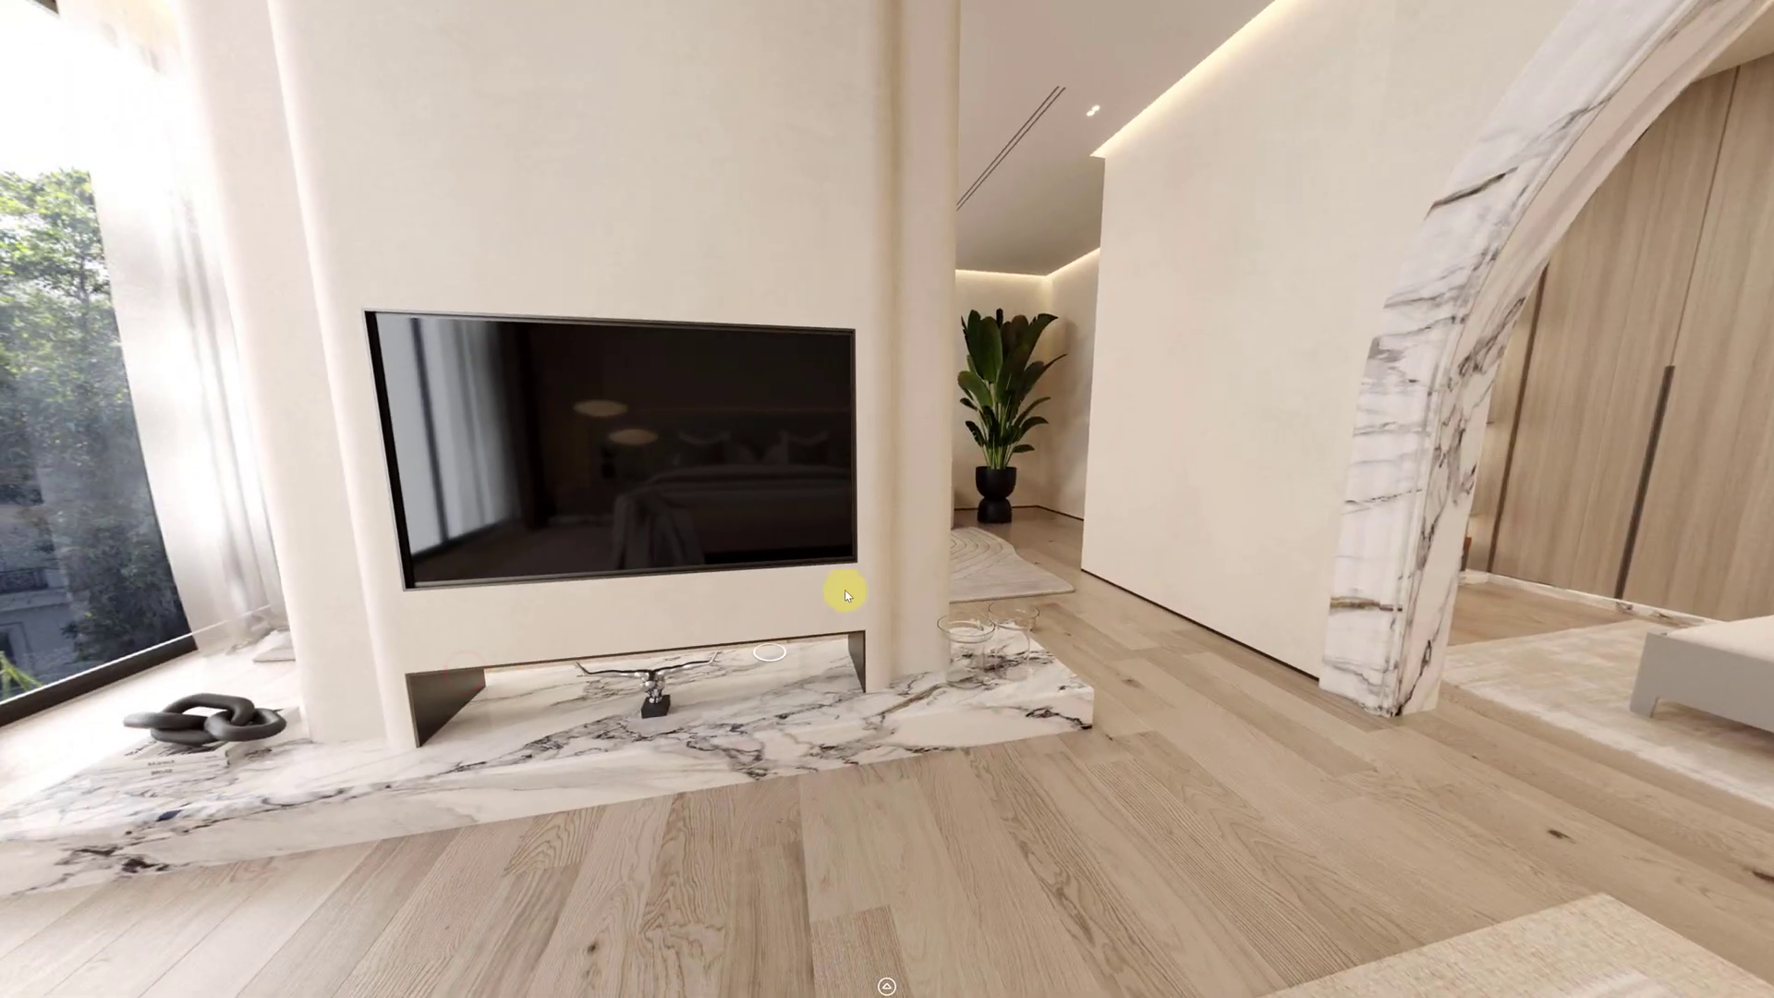
drag(845, 590, 1427, 557)
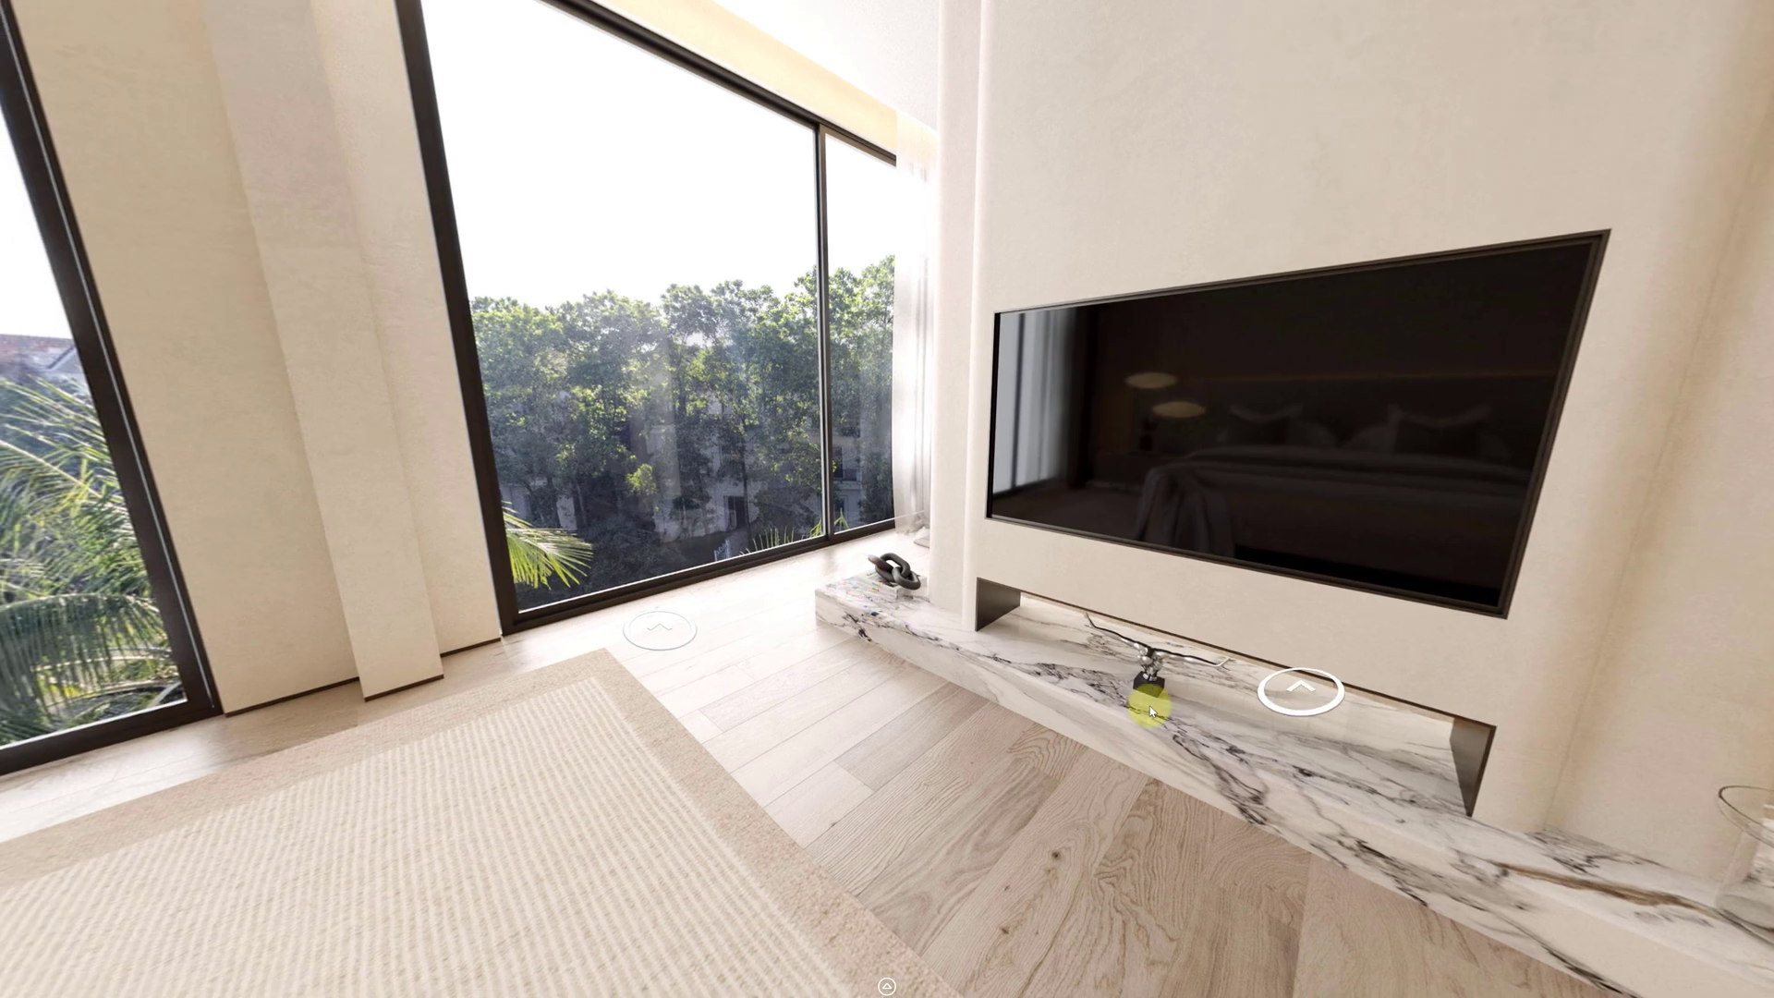
click(669, 632)
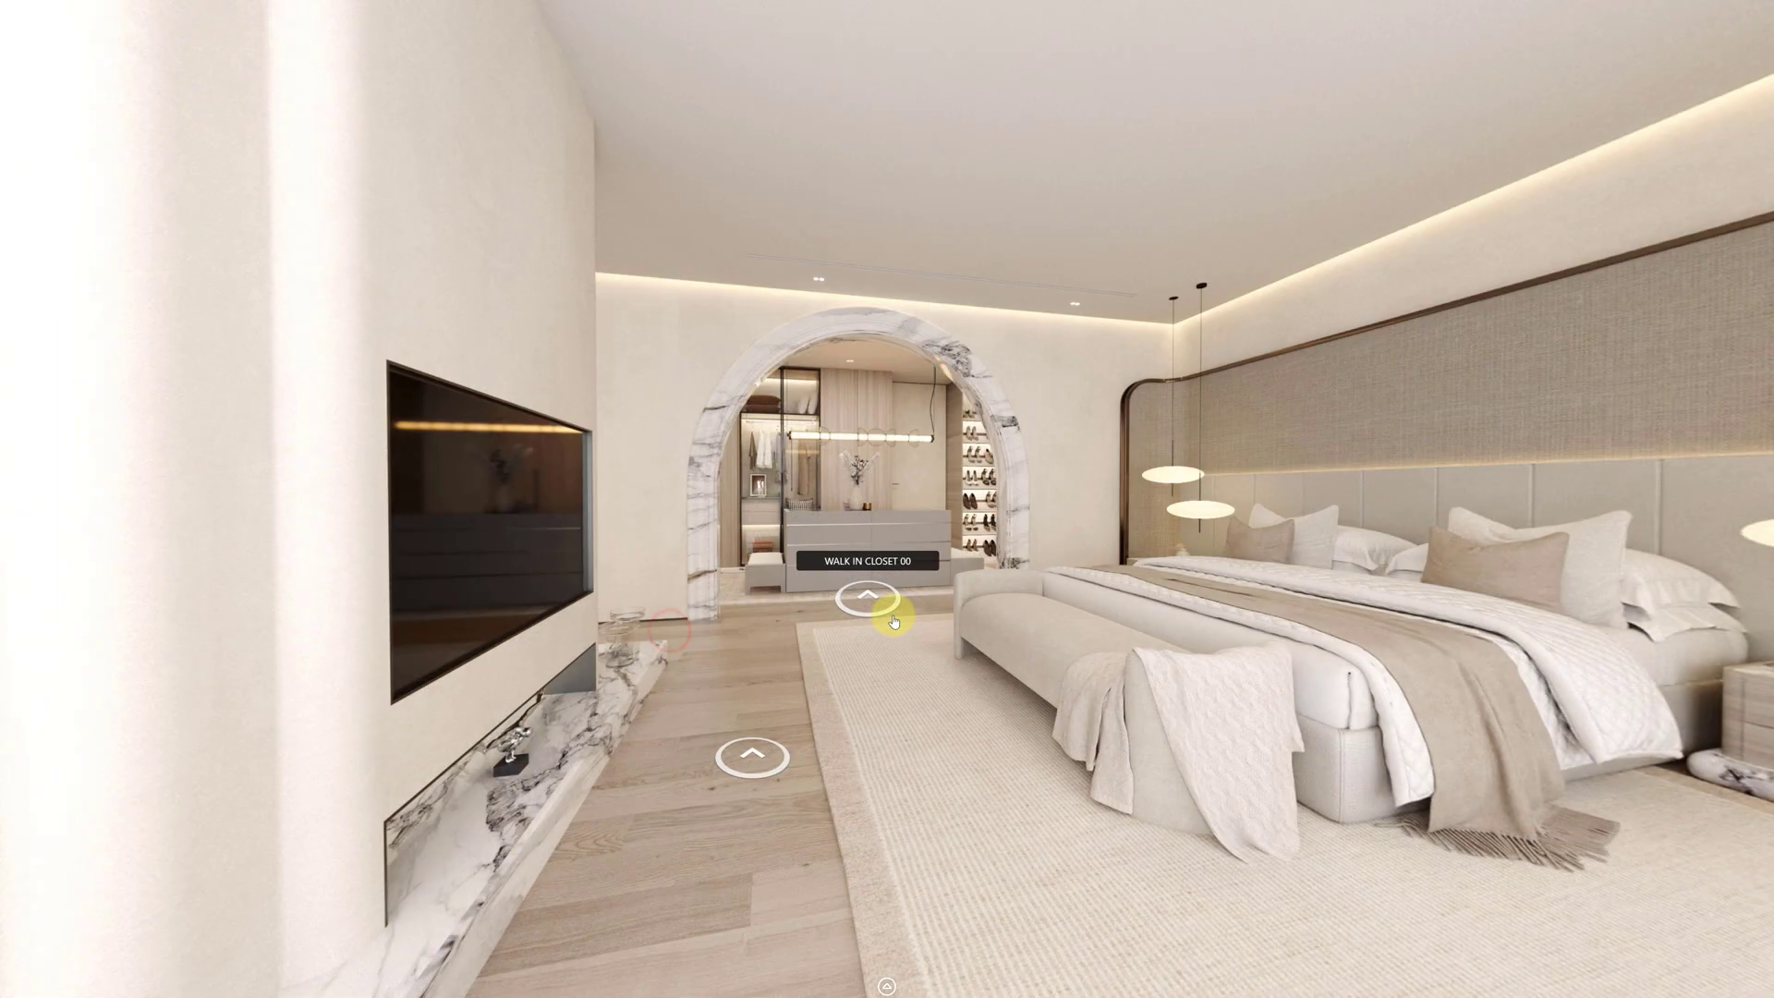
Step: Follow the hotspots from WINDOW VIEW through SITTING AREA and WALK IN CLOSET 00 to WALK IN CLOSET 1
drag(1157, 533, 1564, 519)
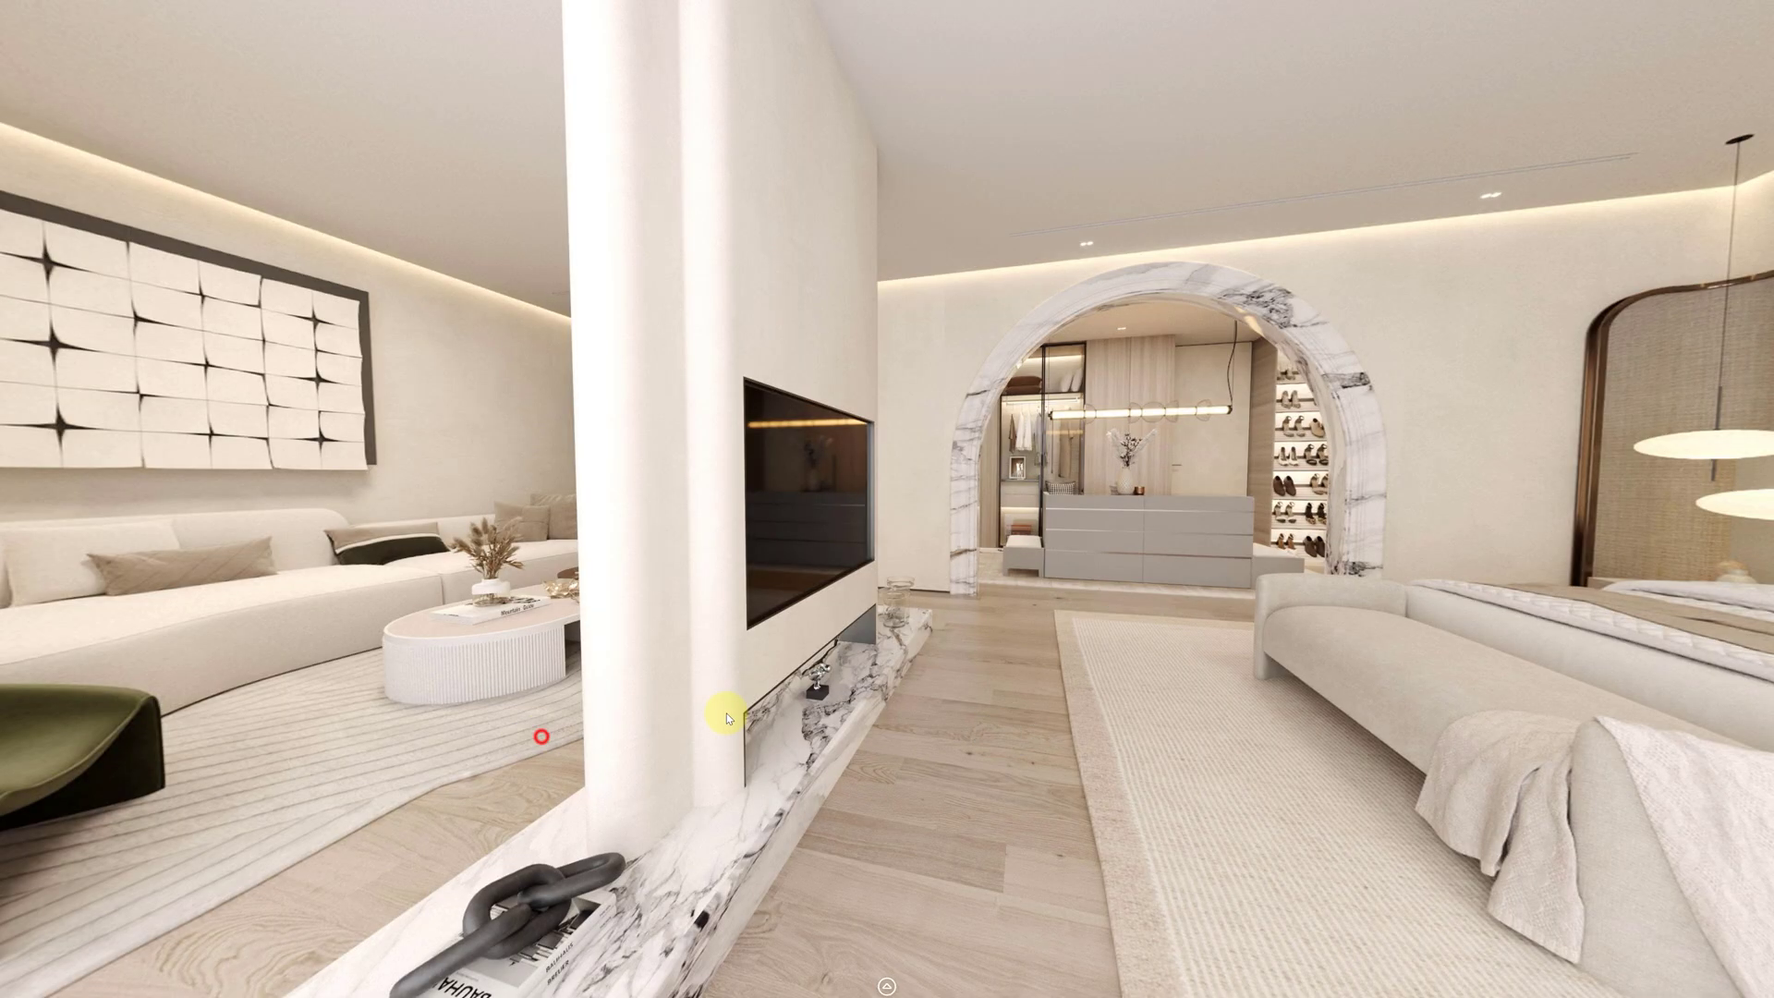
click(727, 719)
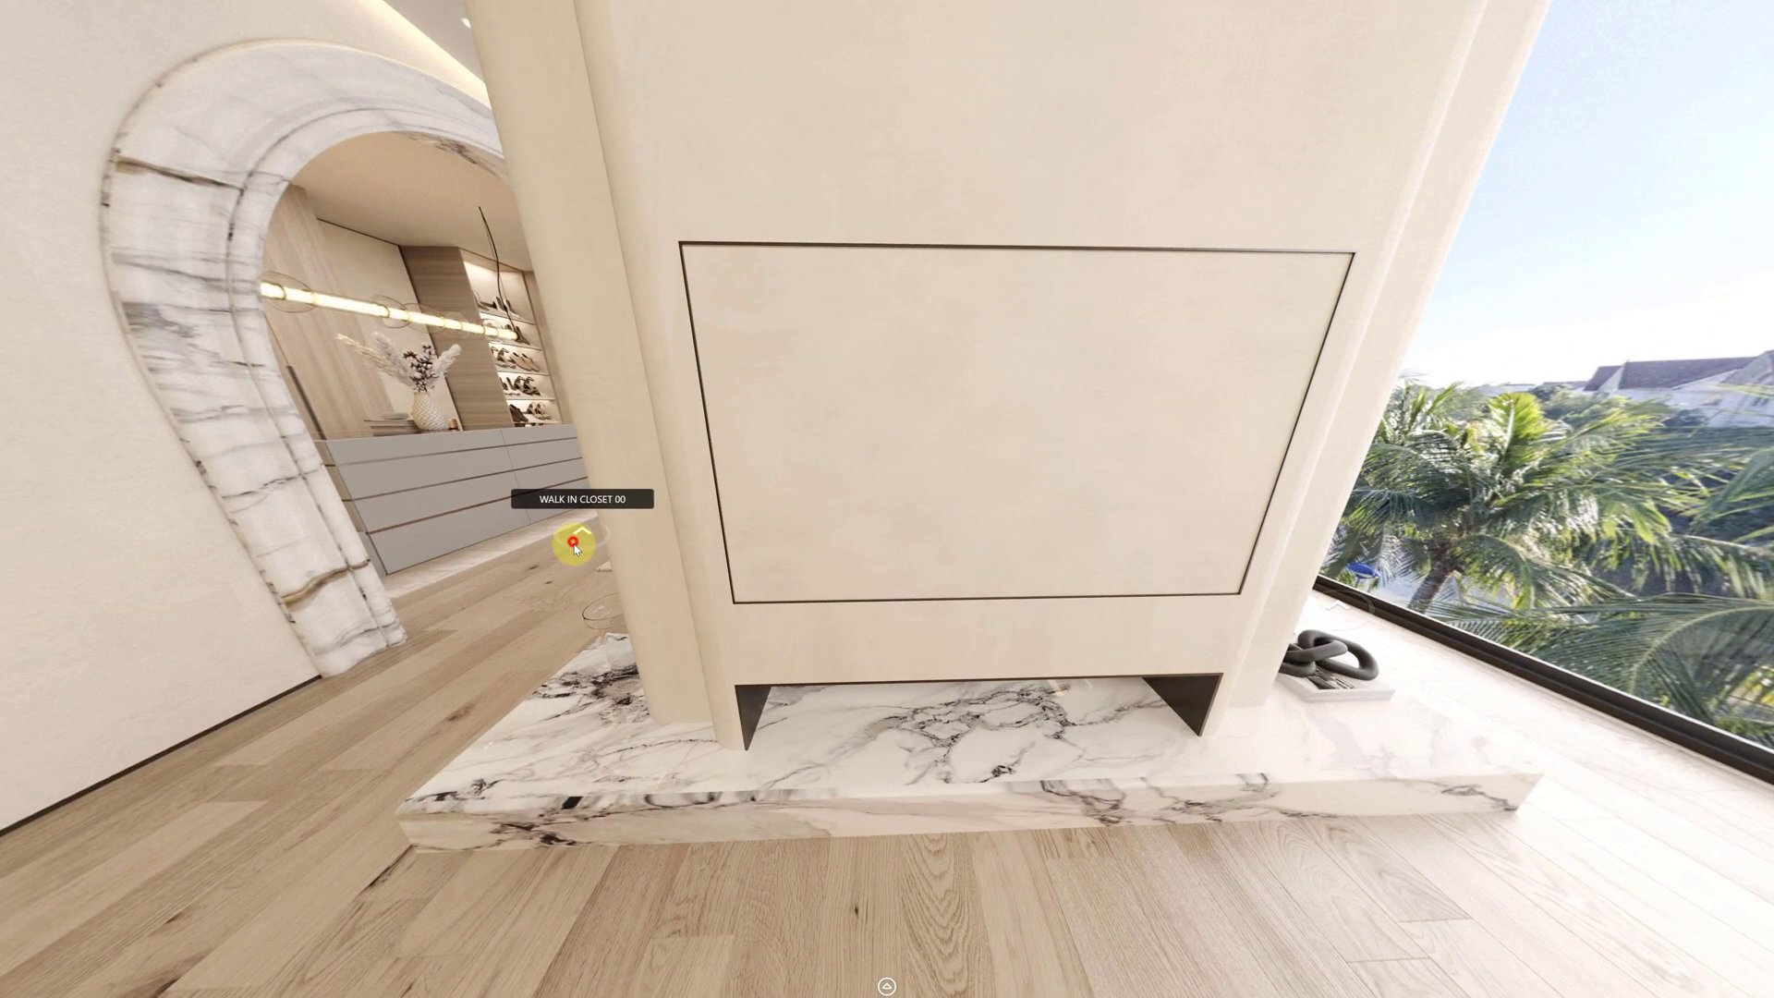
click(574, 545)
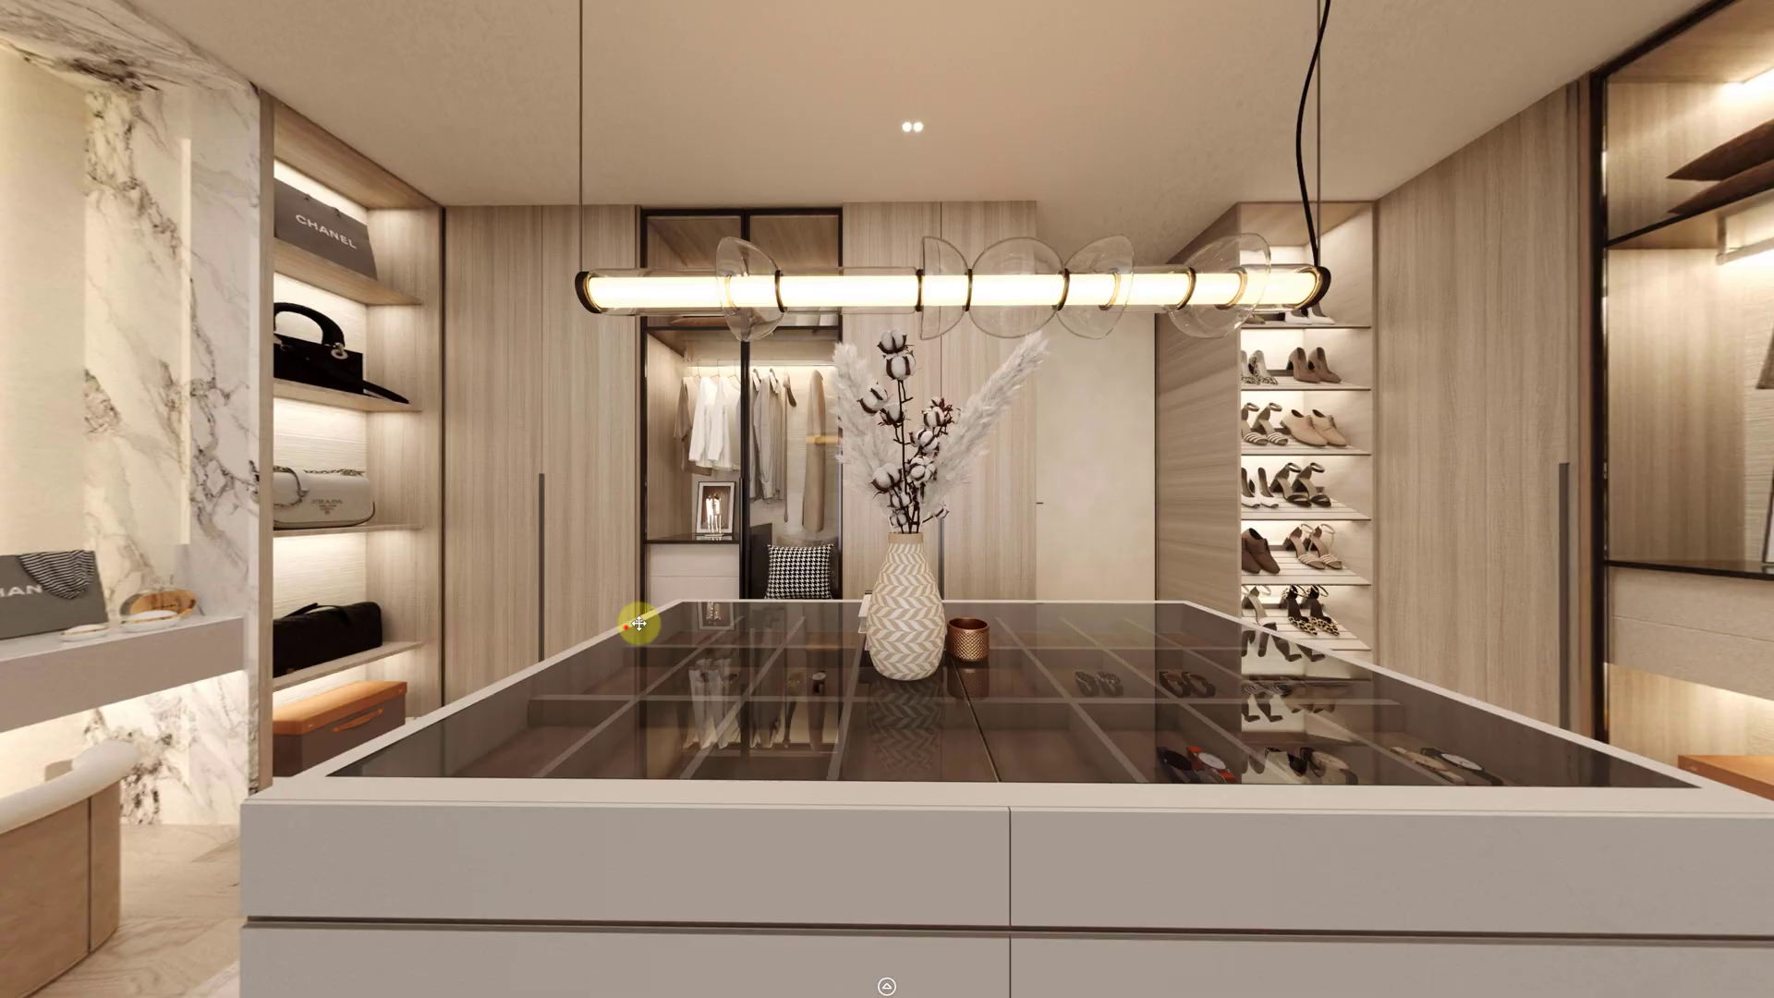
drag(639, 623, 854, 692)
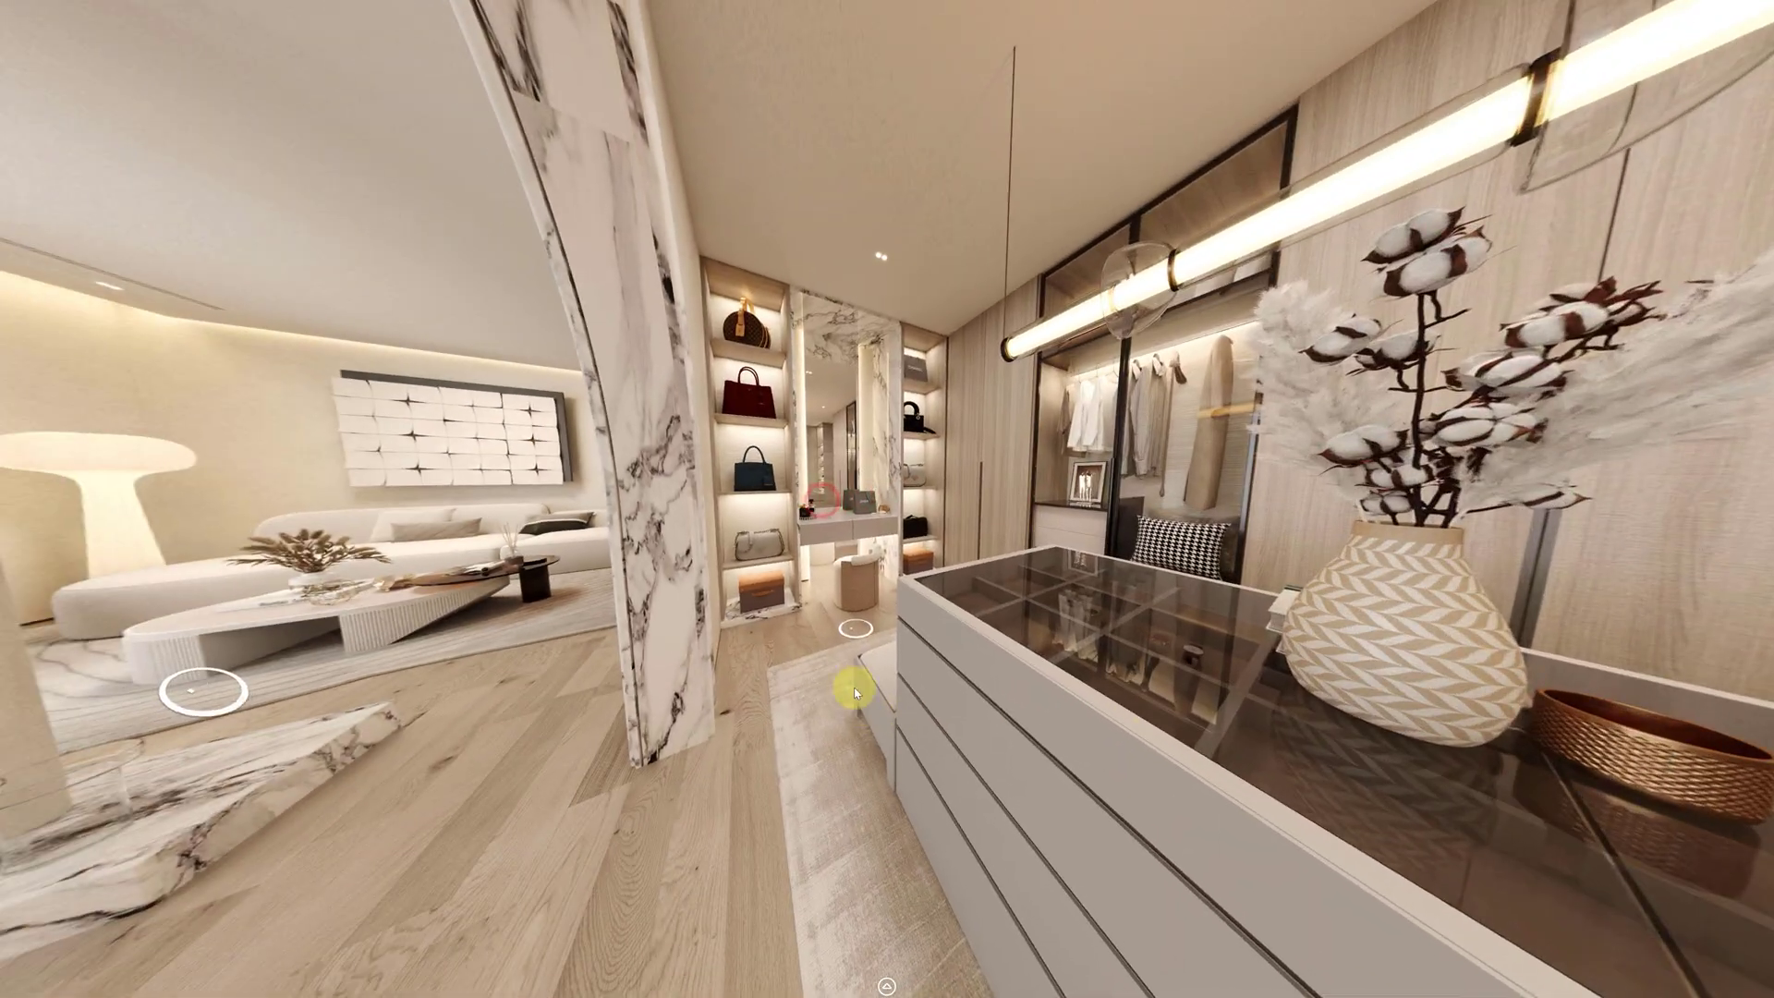
click(854, 636)
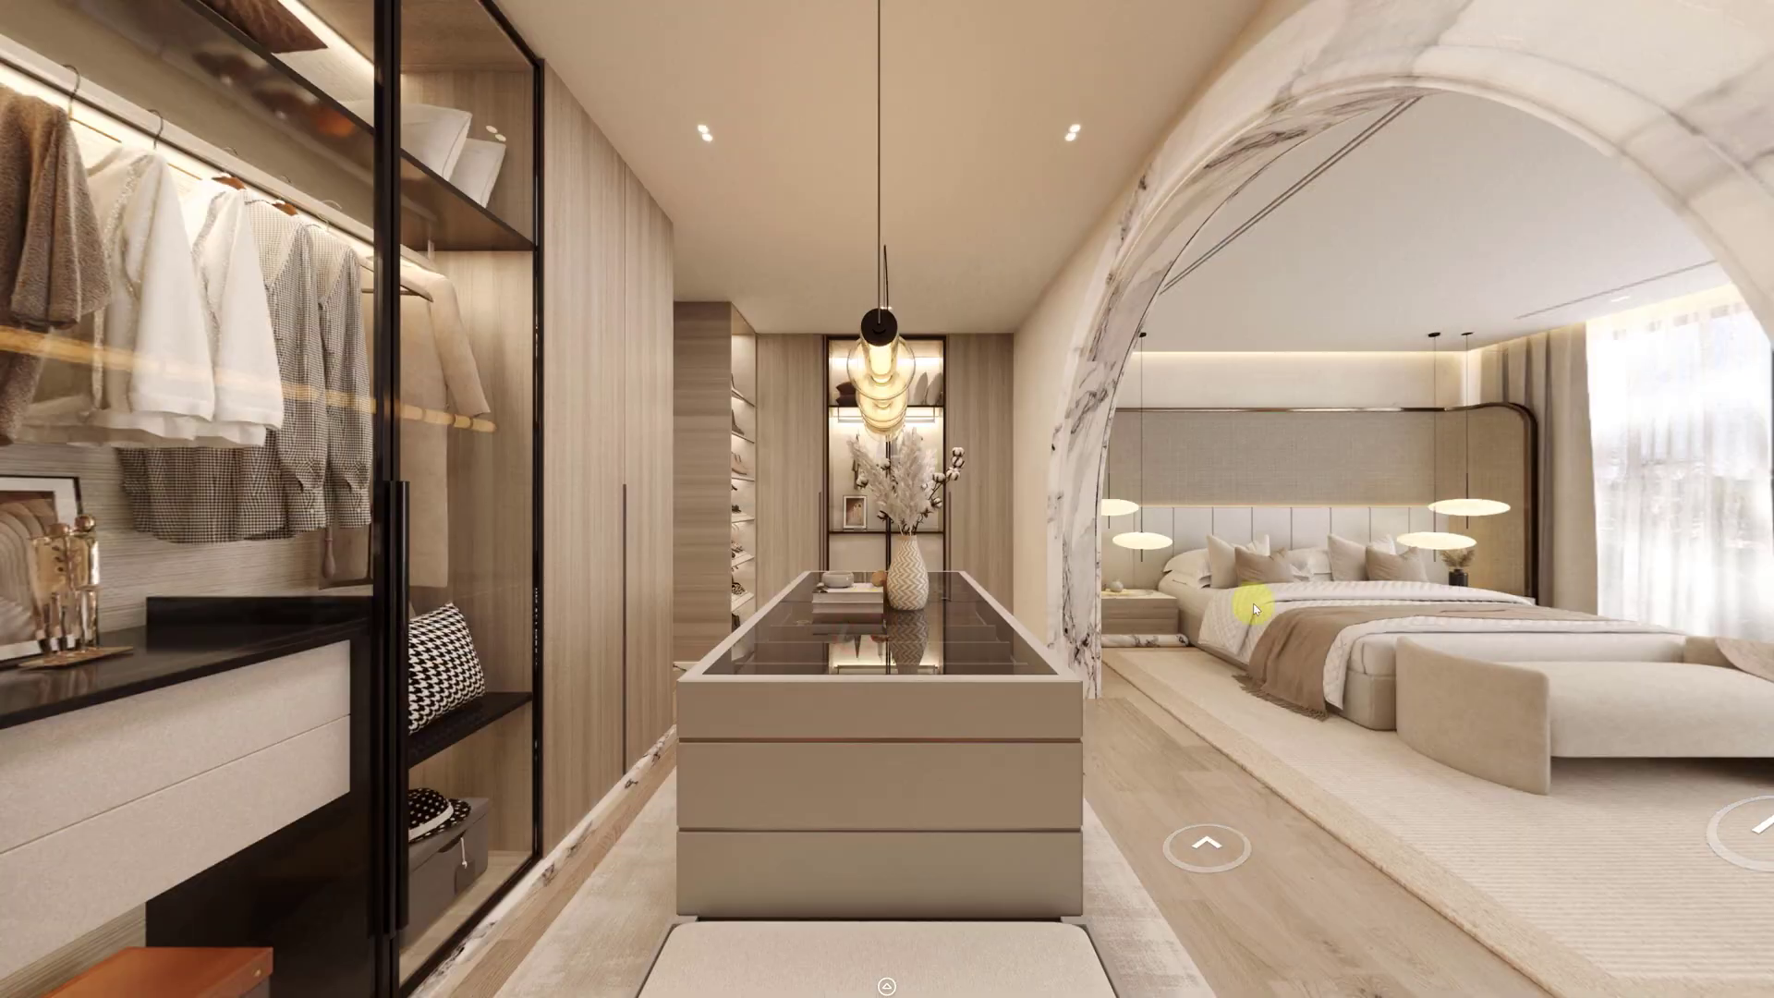
Step: Follow the hotspots back through WALK IN CLOSET 00 to BED VIEW 01 and exit fullscreen
click(920, 555)
click(922, 628)
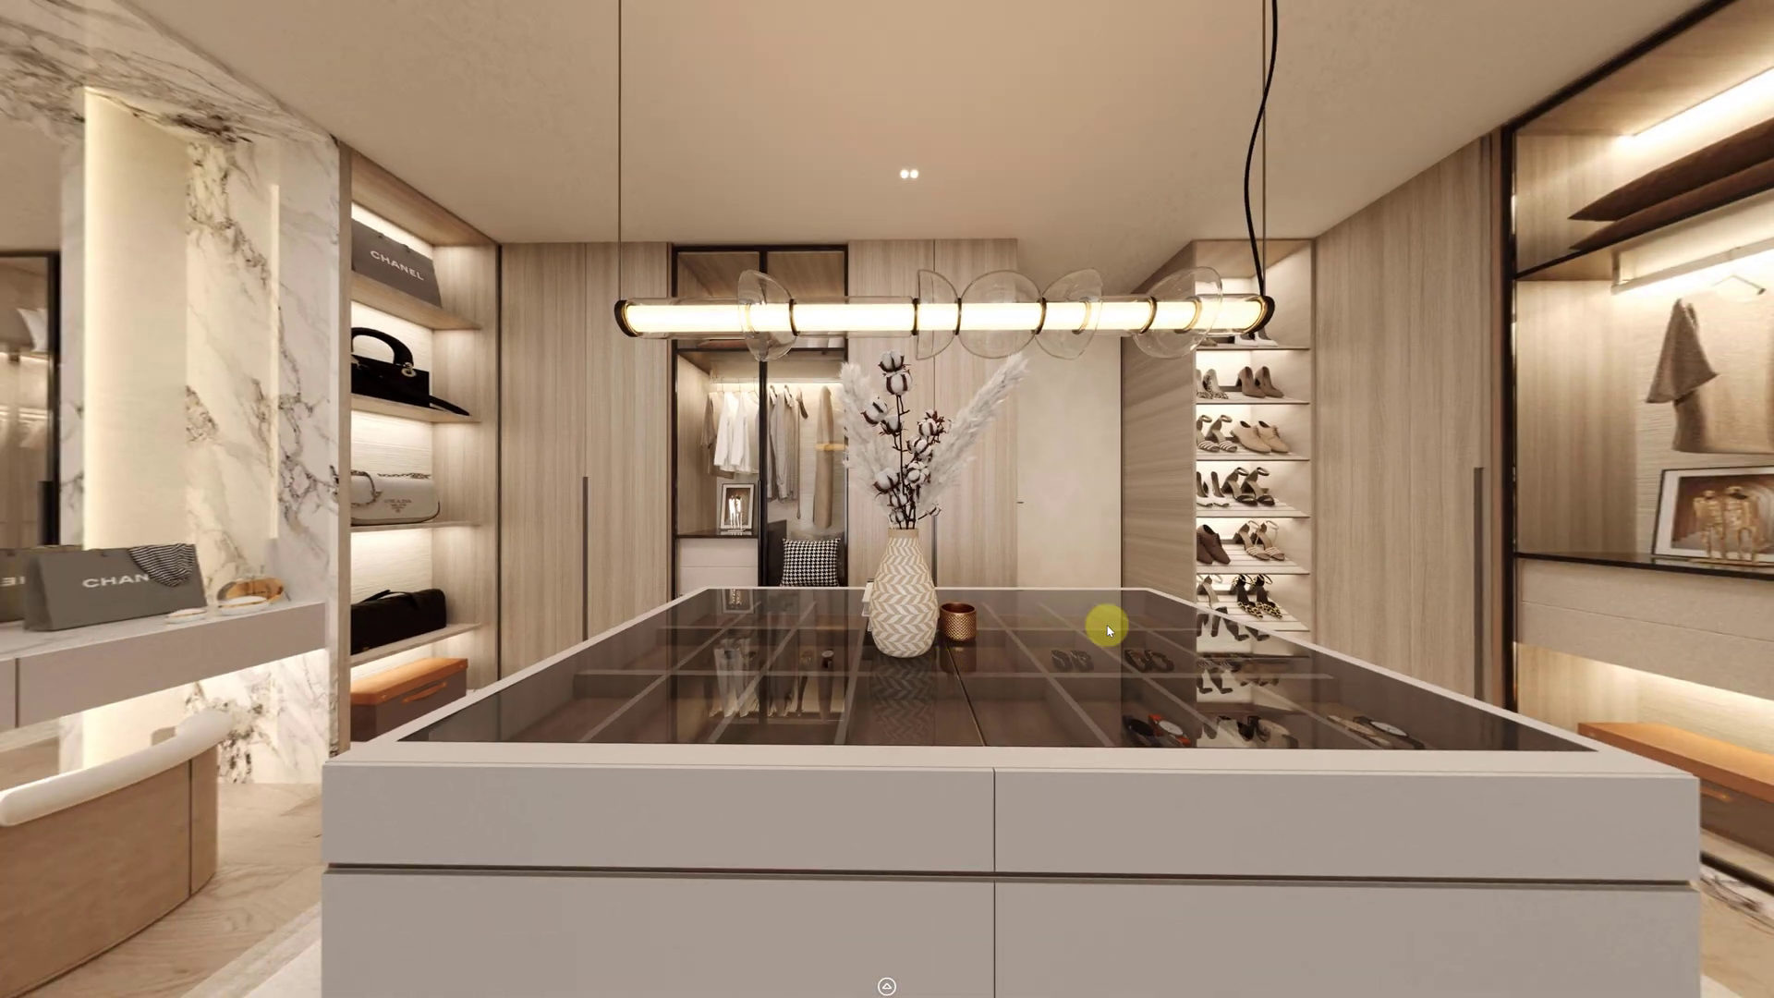
click(1109, 631)
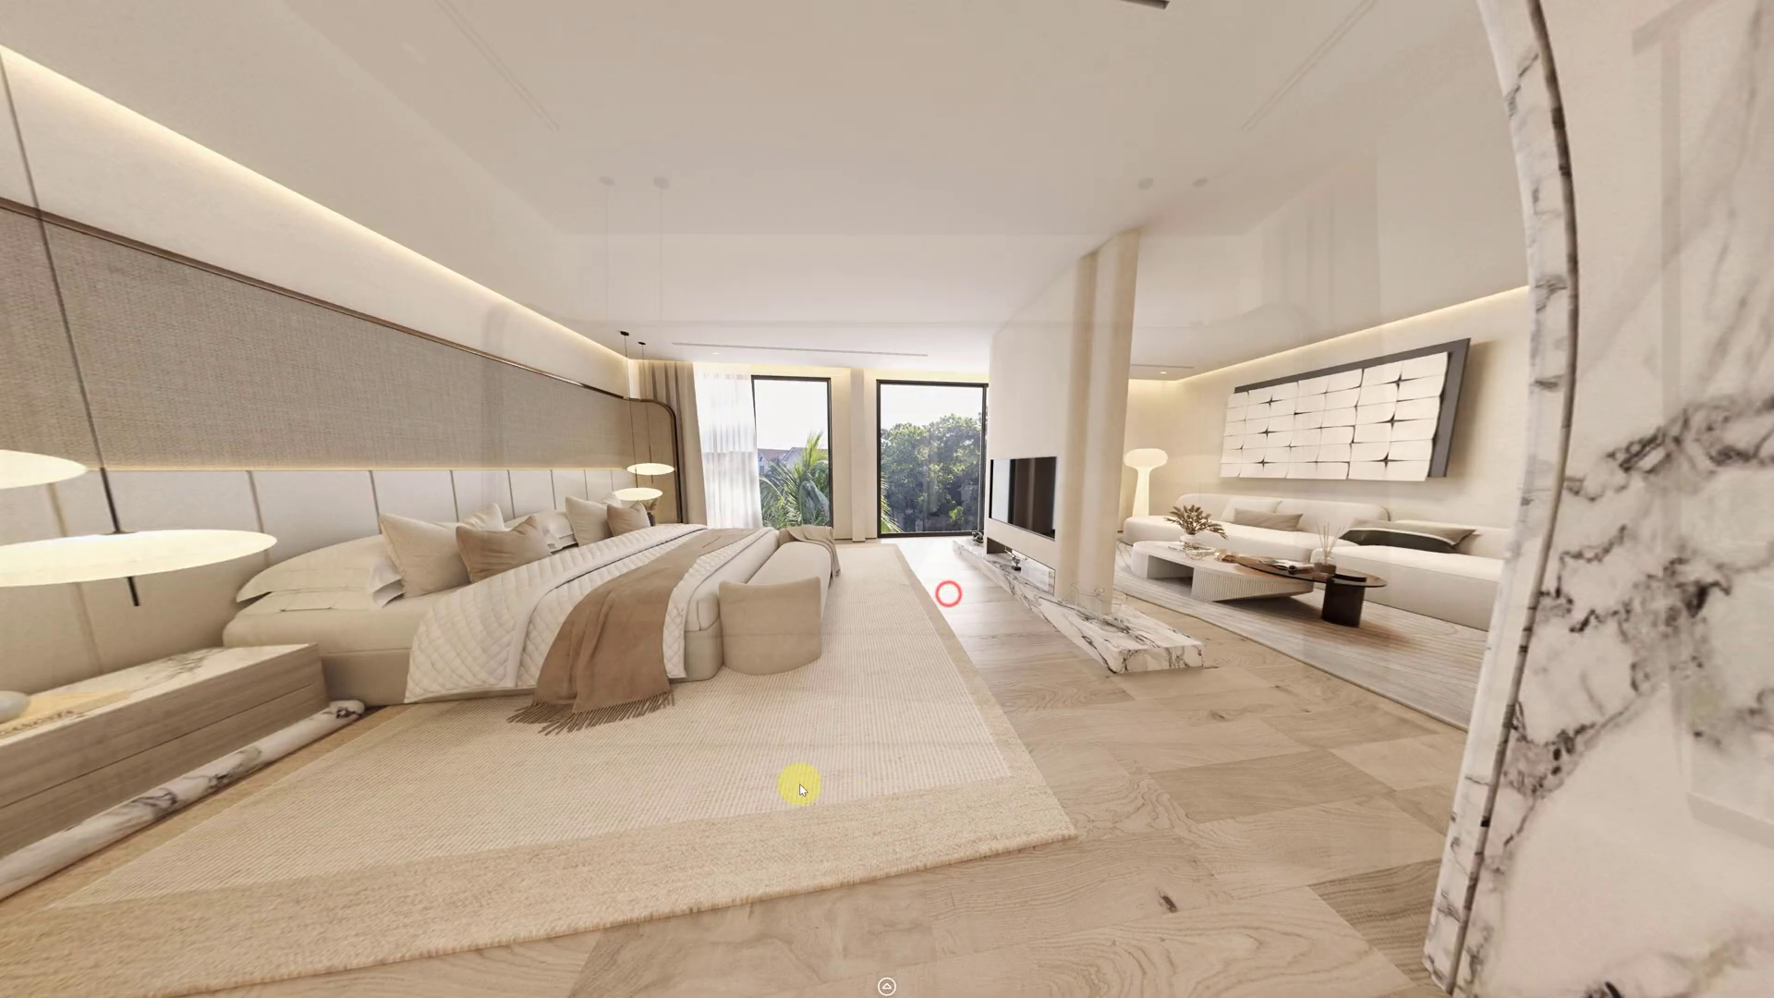
click(800, 783)
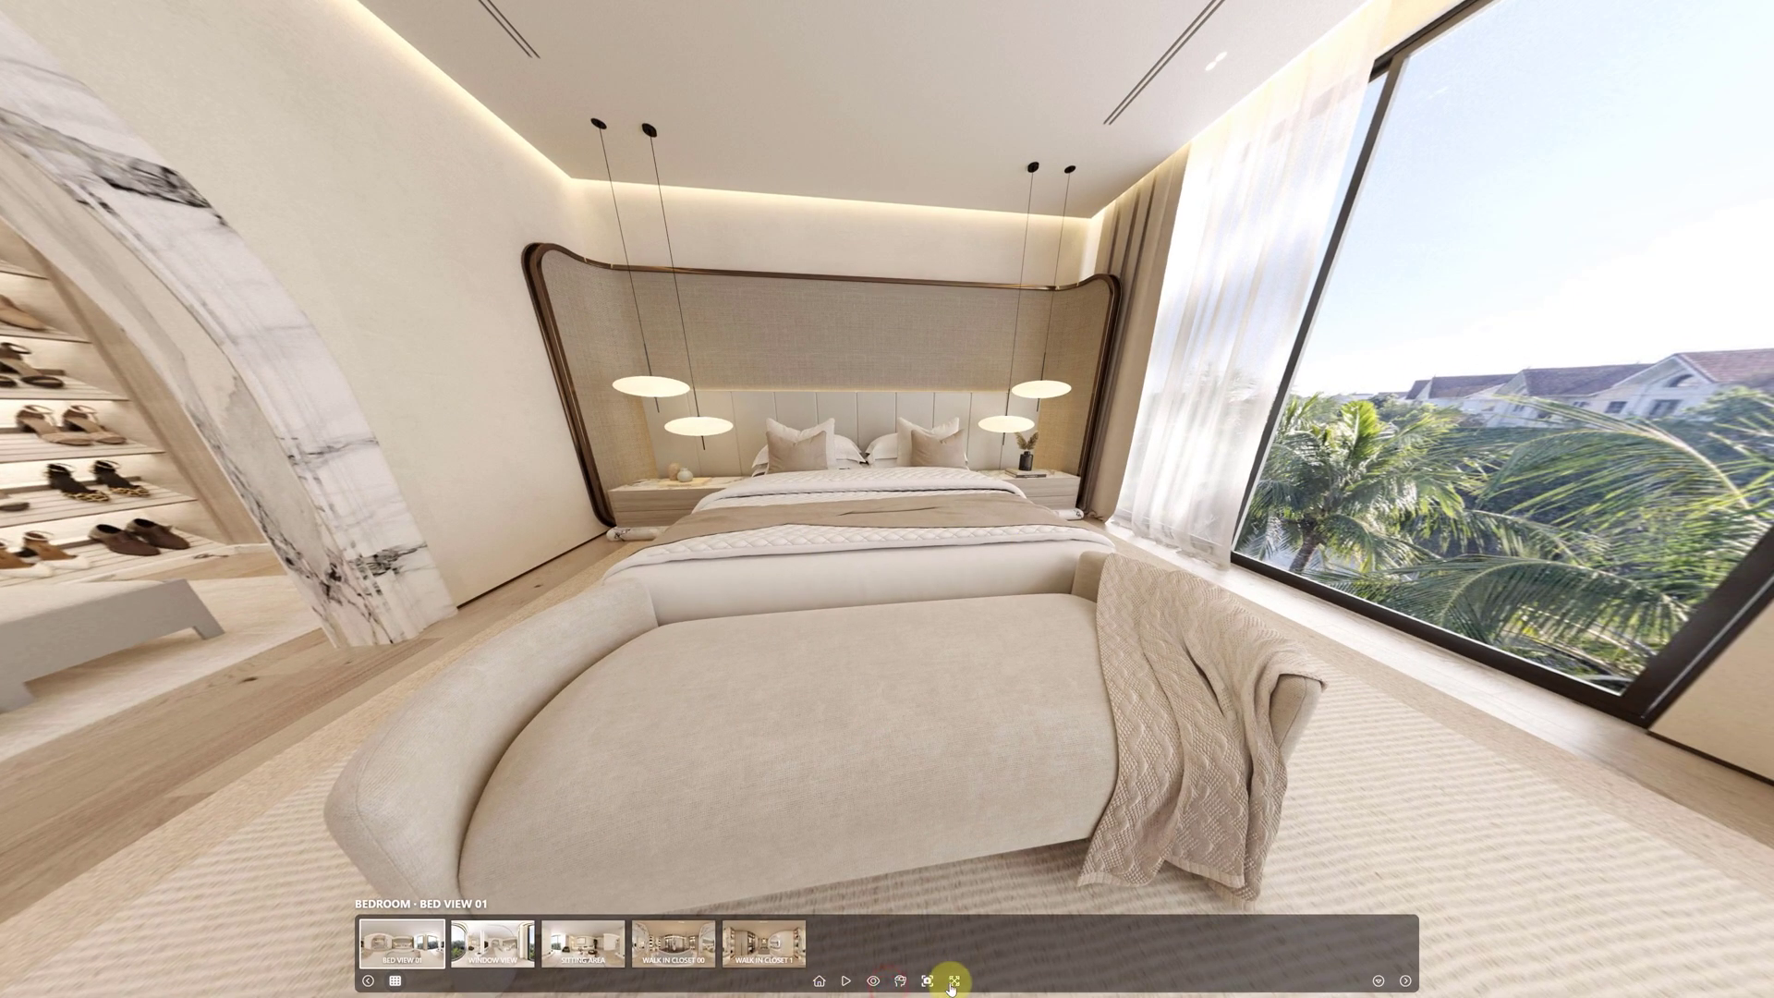
click(955, 981)
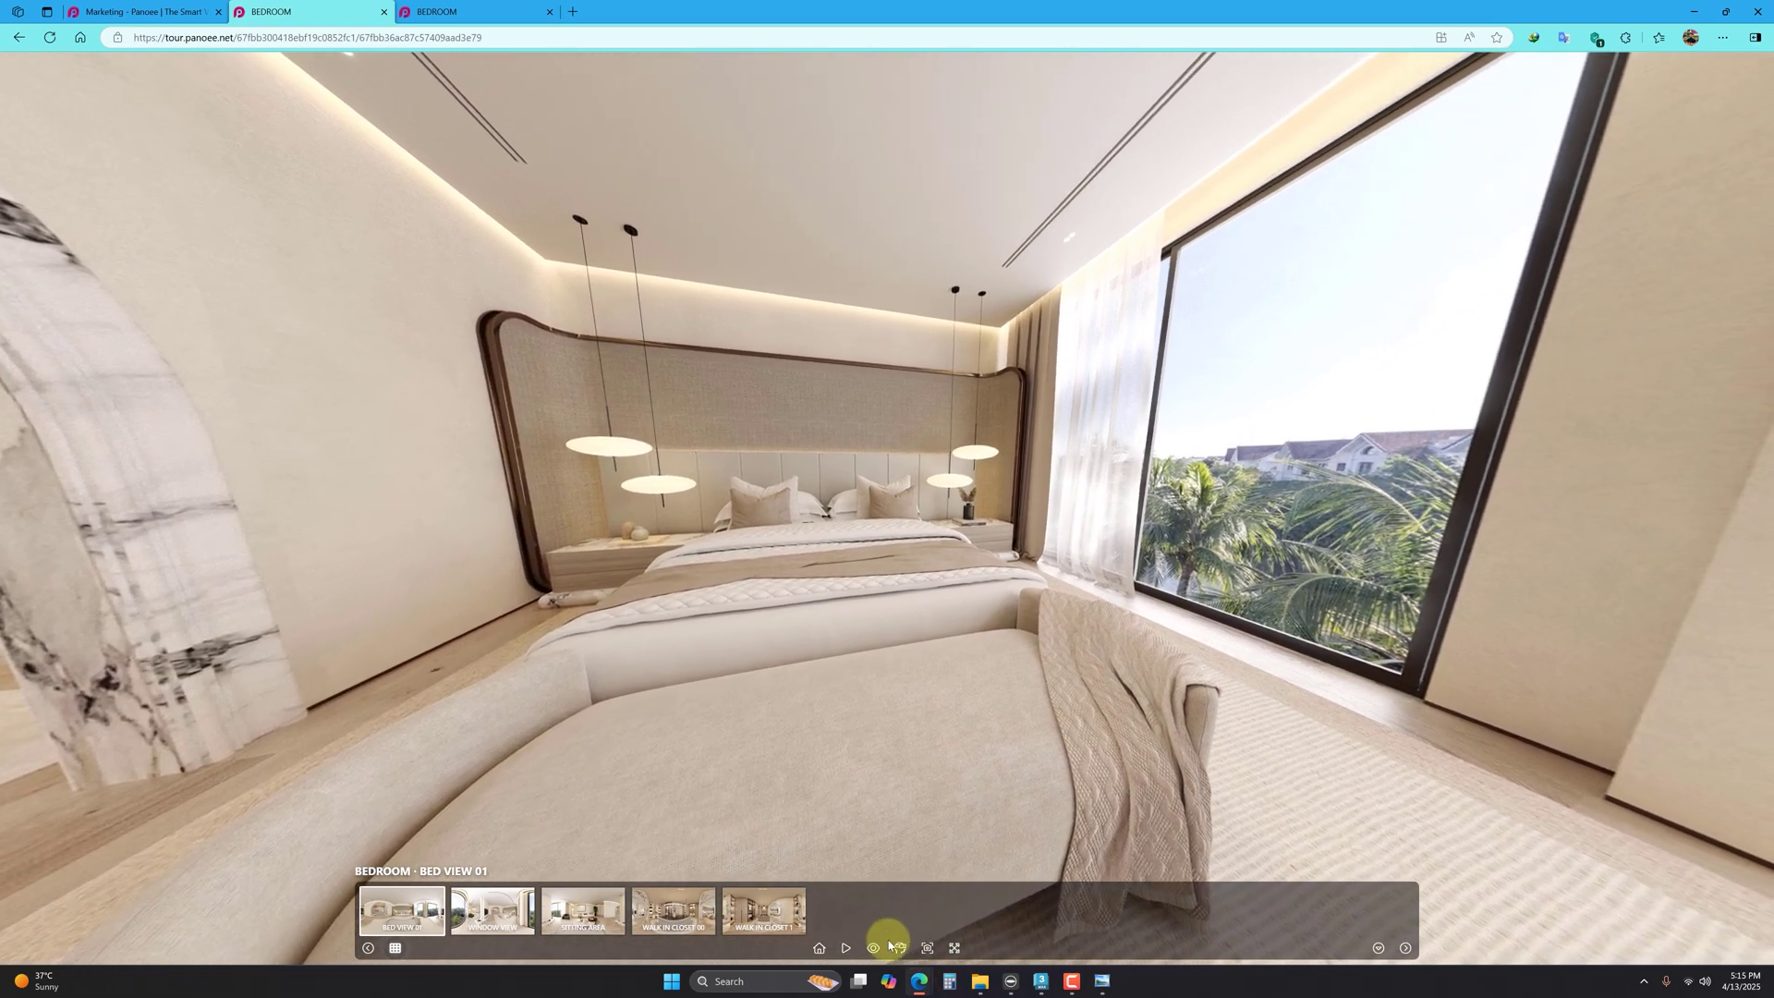
Step: Set the viewing mode of BED VIEW 01 to Little Planet and rotate the scene to examine it
click(873, 949)
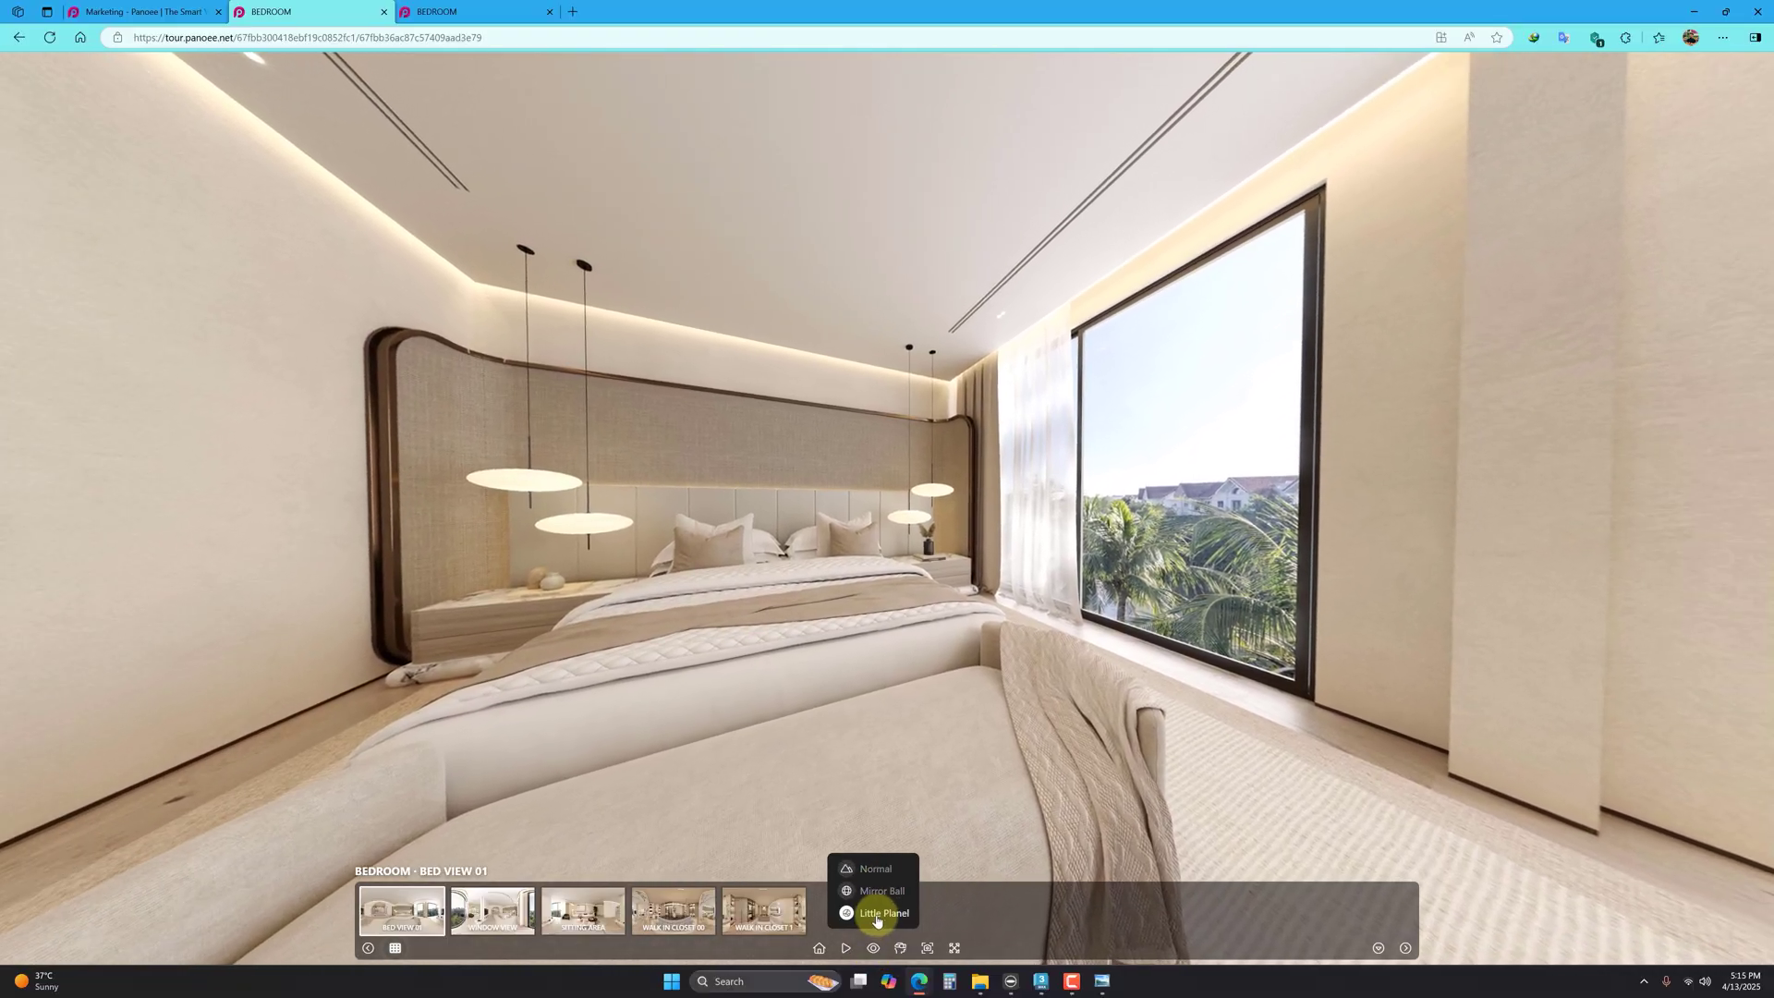
click(876, 915)
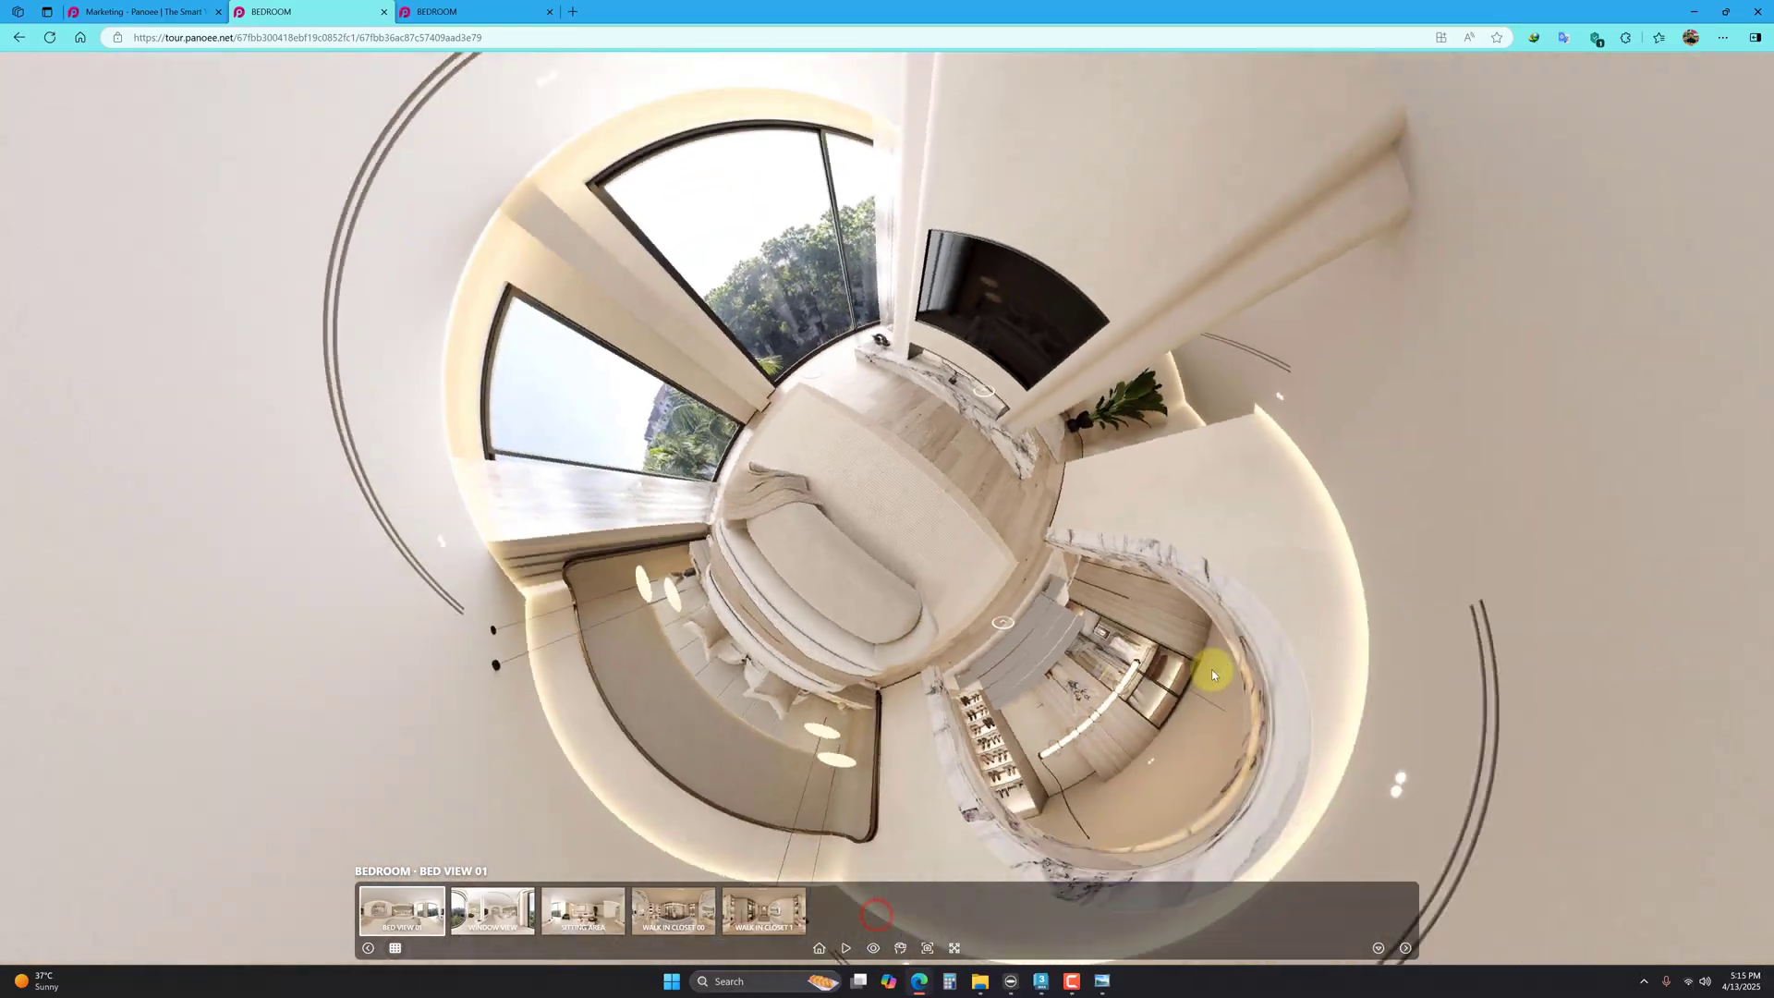
drag(1133, 453, 686, 507)
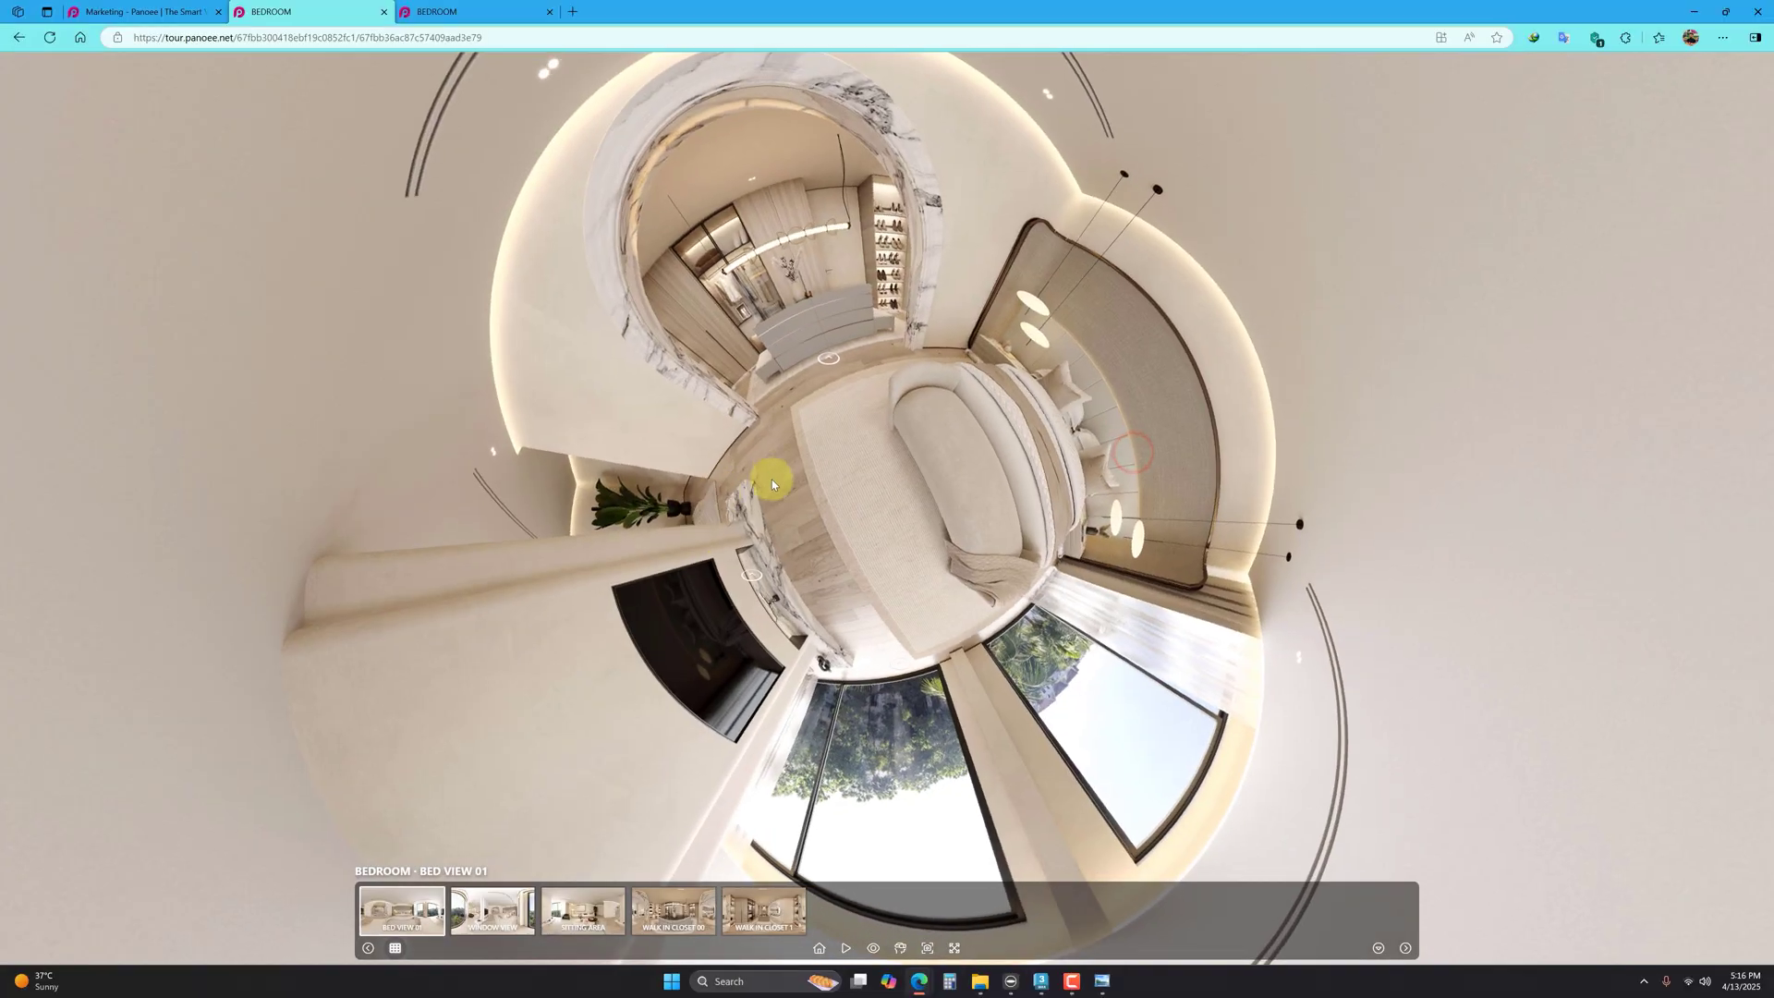
drag(1022, 455, 1137, 706)
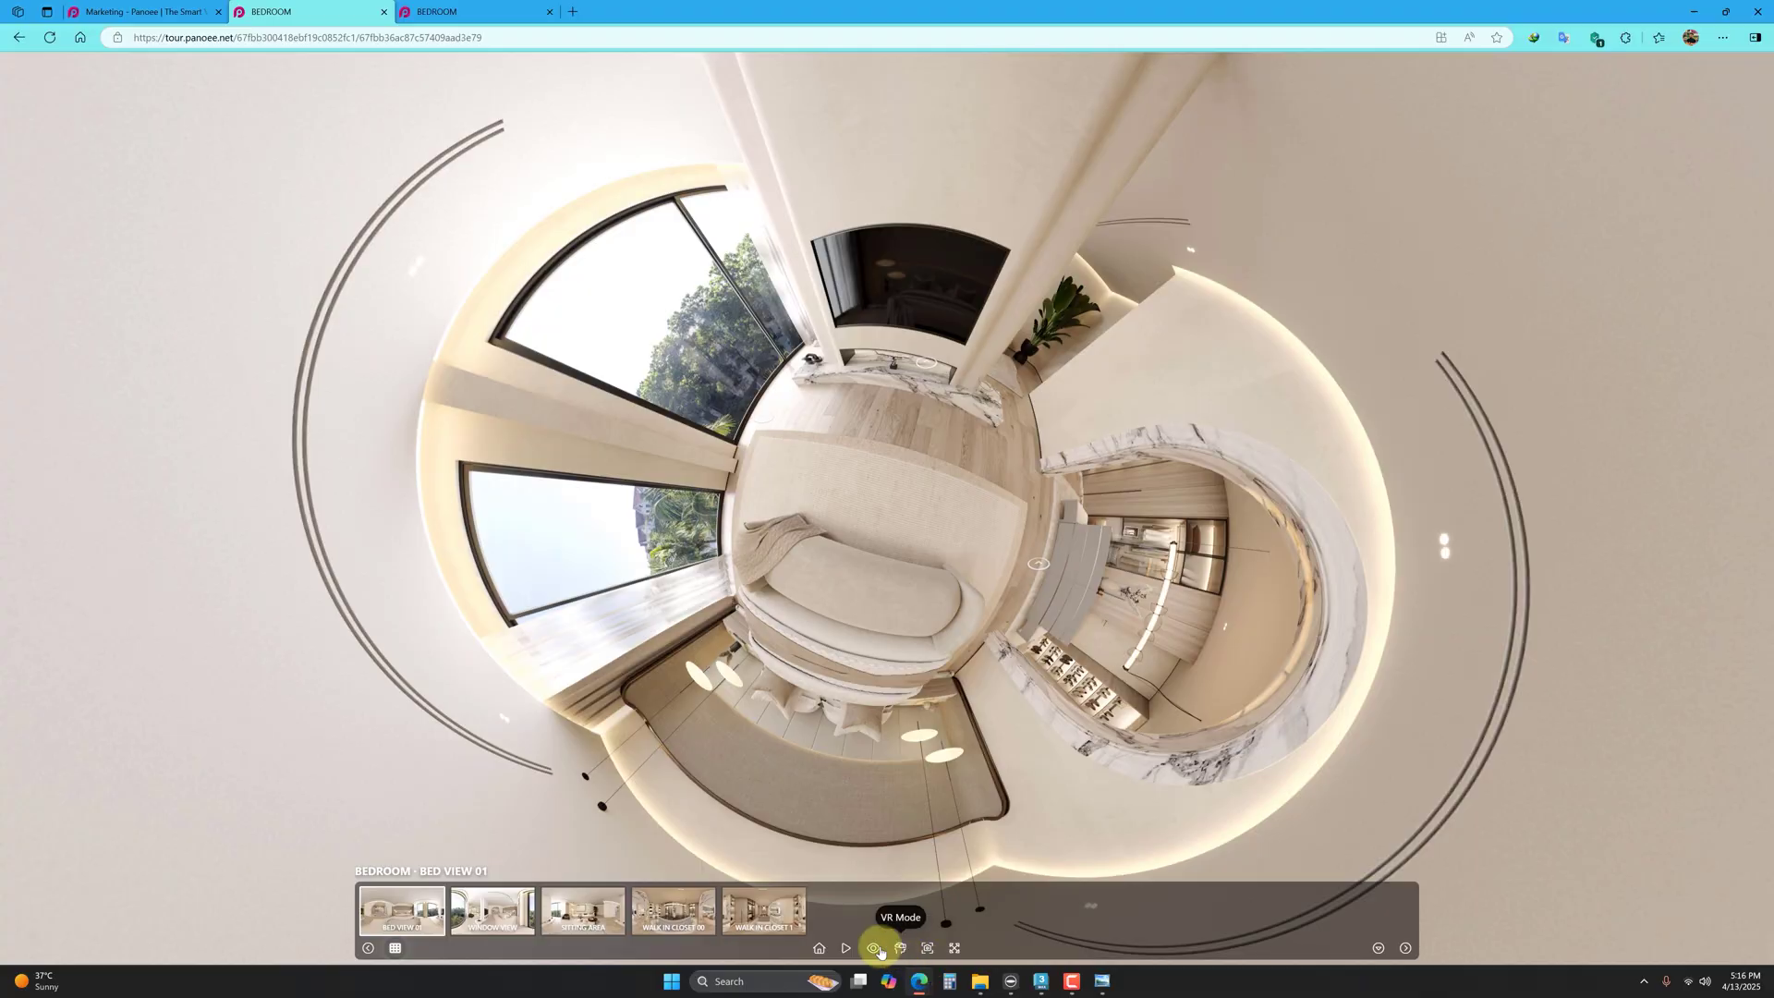
Step: Try the Normal and Mirror Ball viewing modes and select Little Planet again
click(872, 948)
click(874, 868)
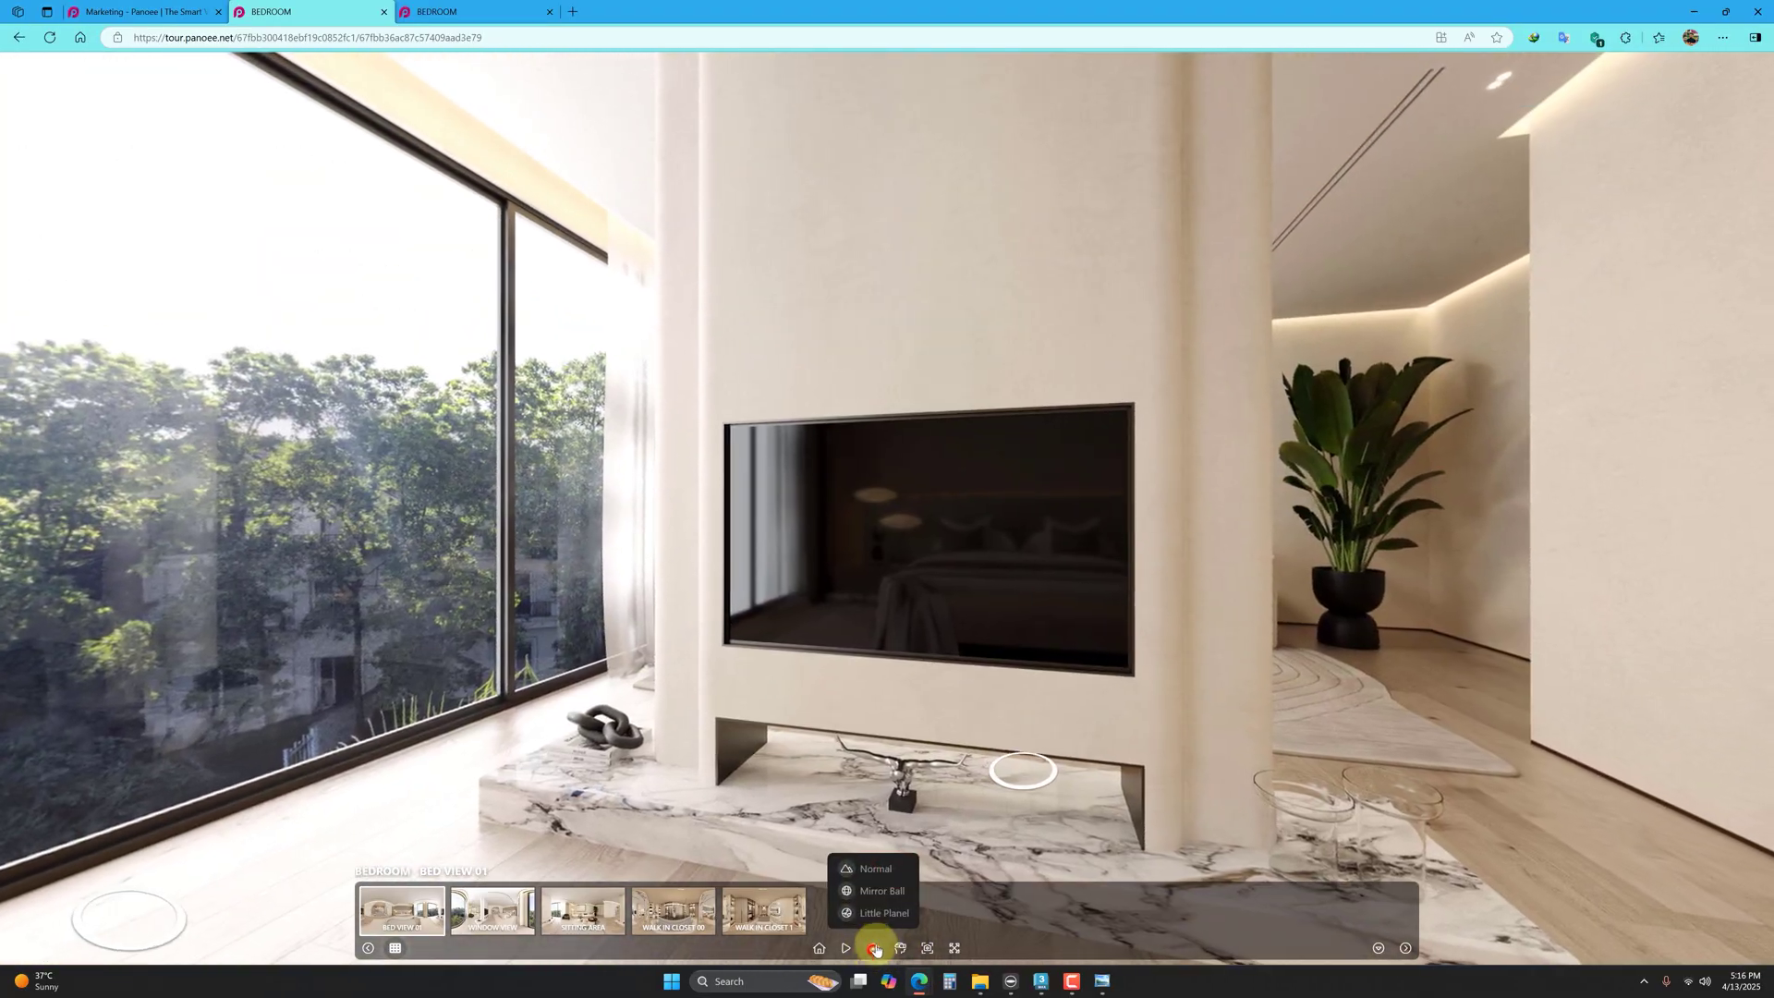
click(882, 891)
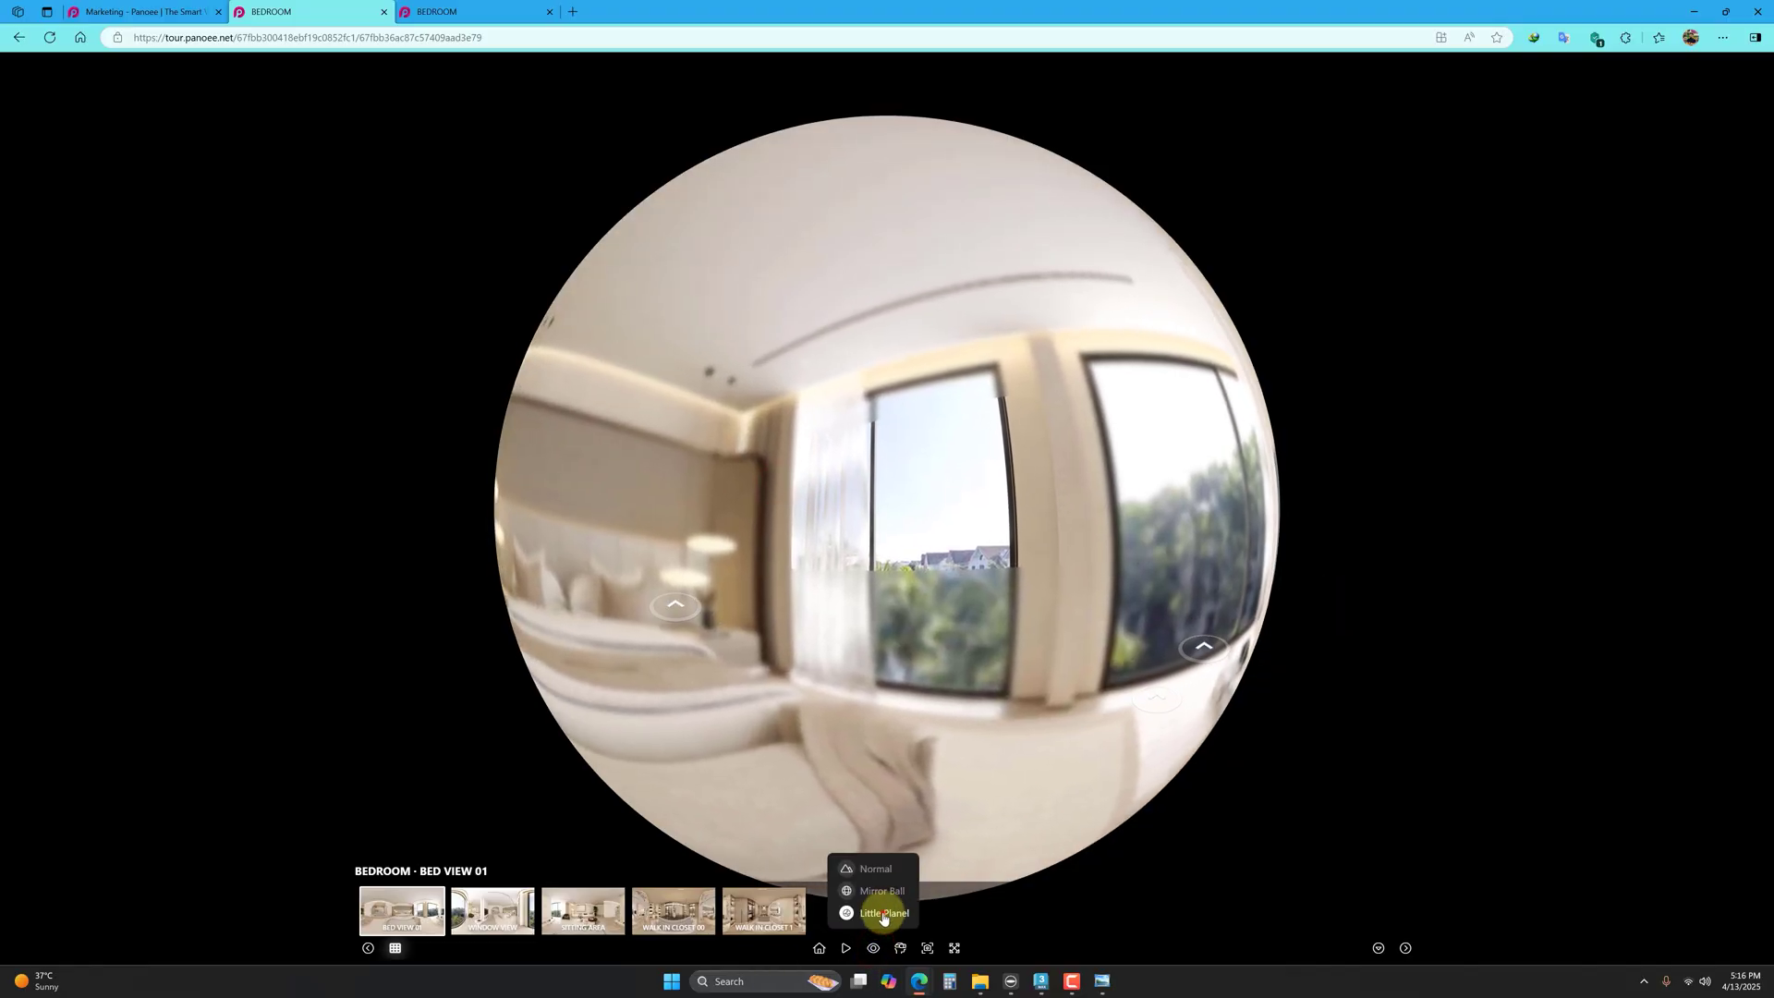
click(882, 914)
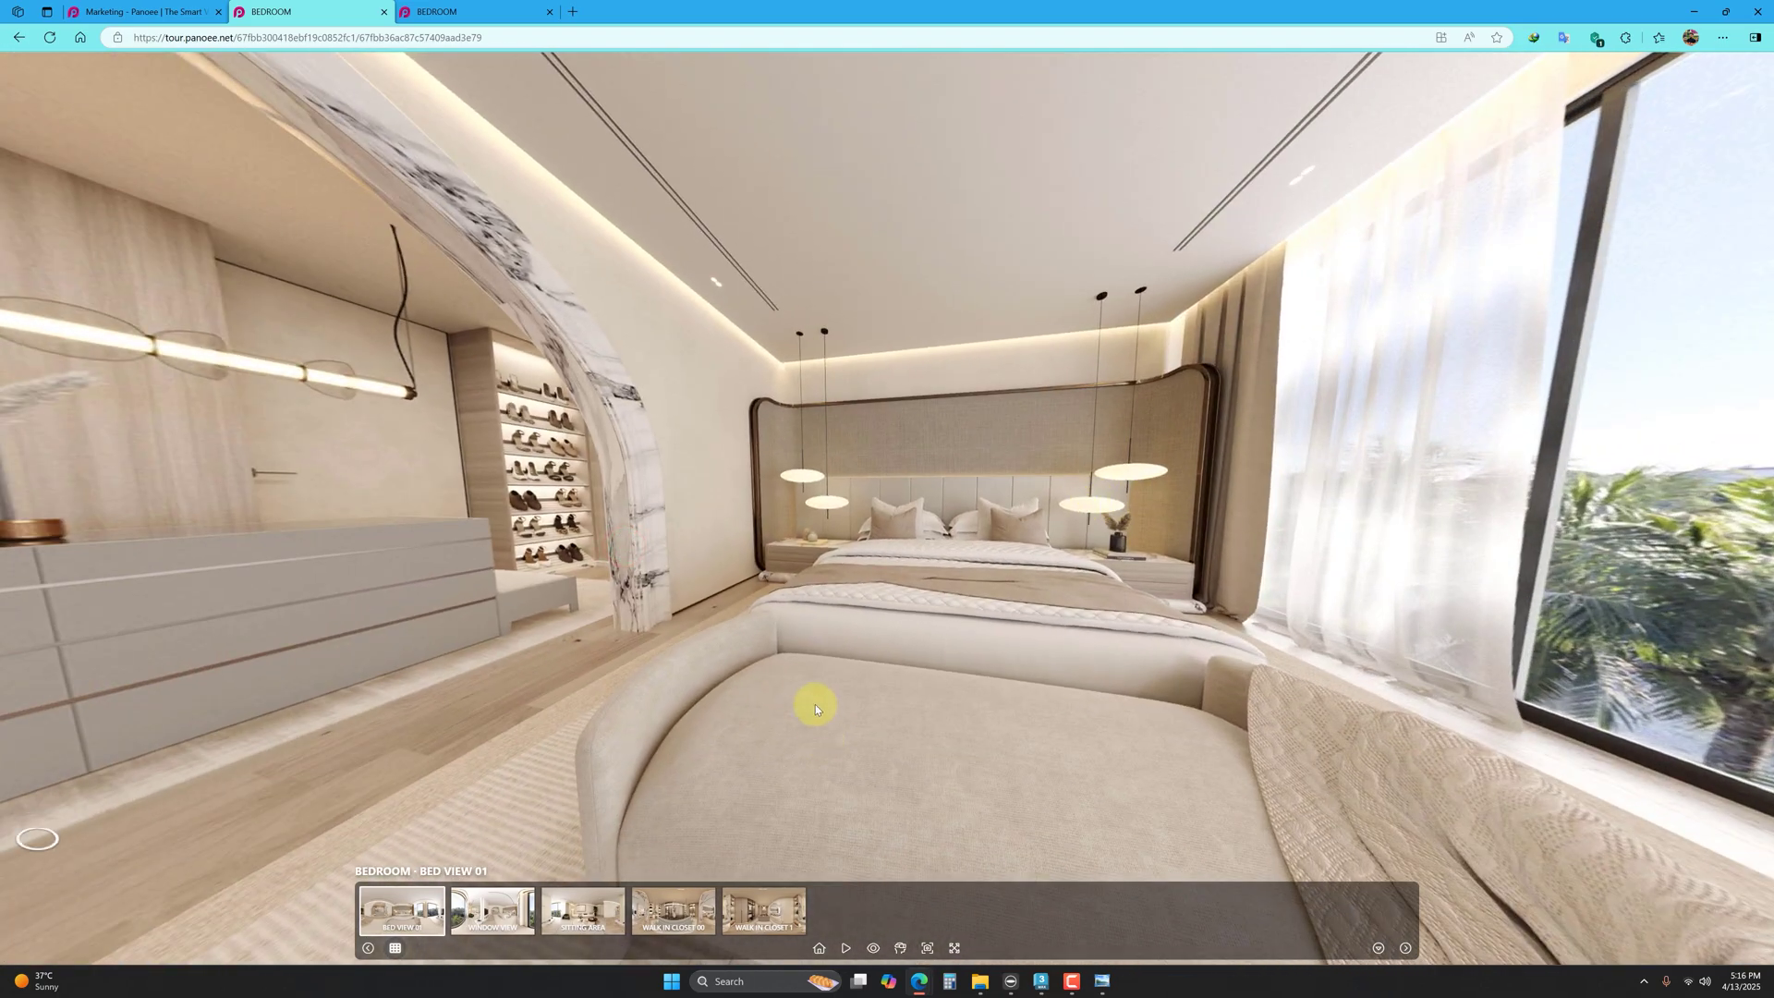
Step: Look around BED VIEW 01 in the normal view and zoom in on the bed
drag(815, 708, 1107, 580)
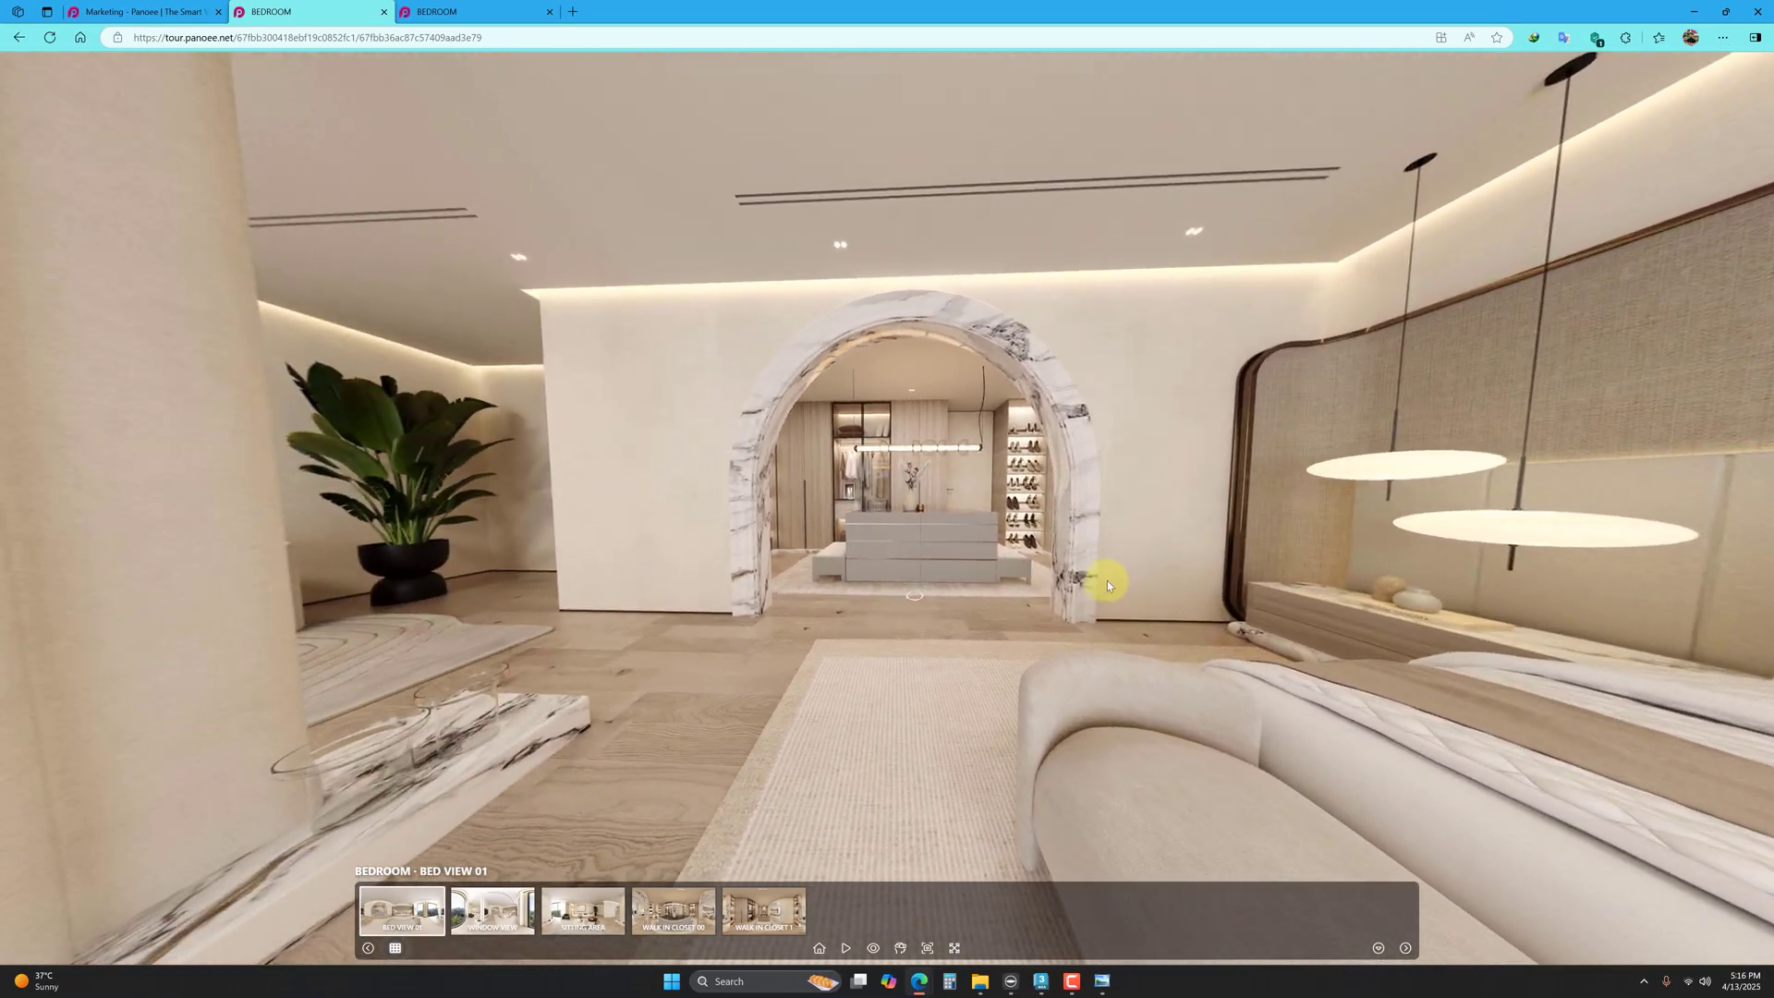
drag(757, 586, 1499, 637)
drag(793, 624, 1237, 625)
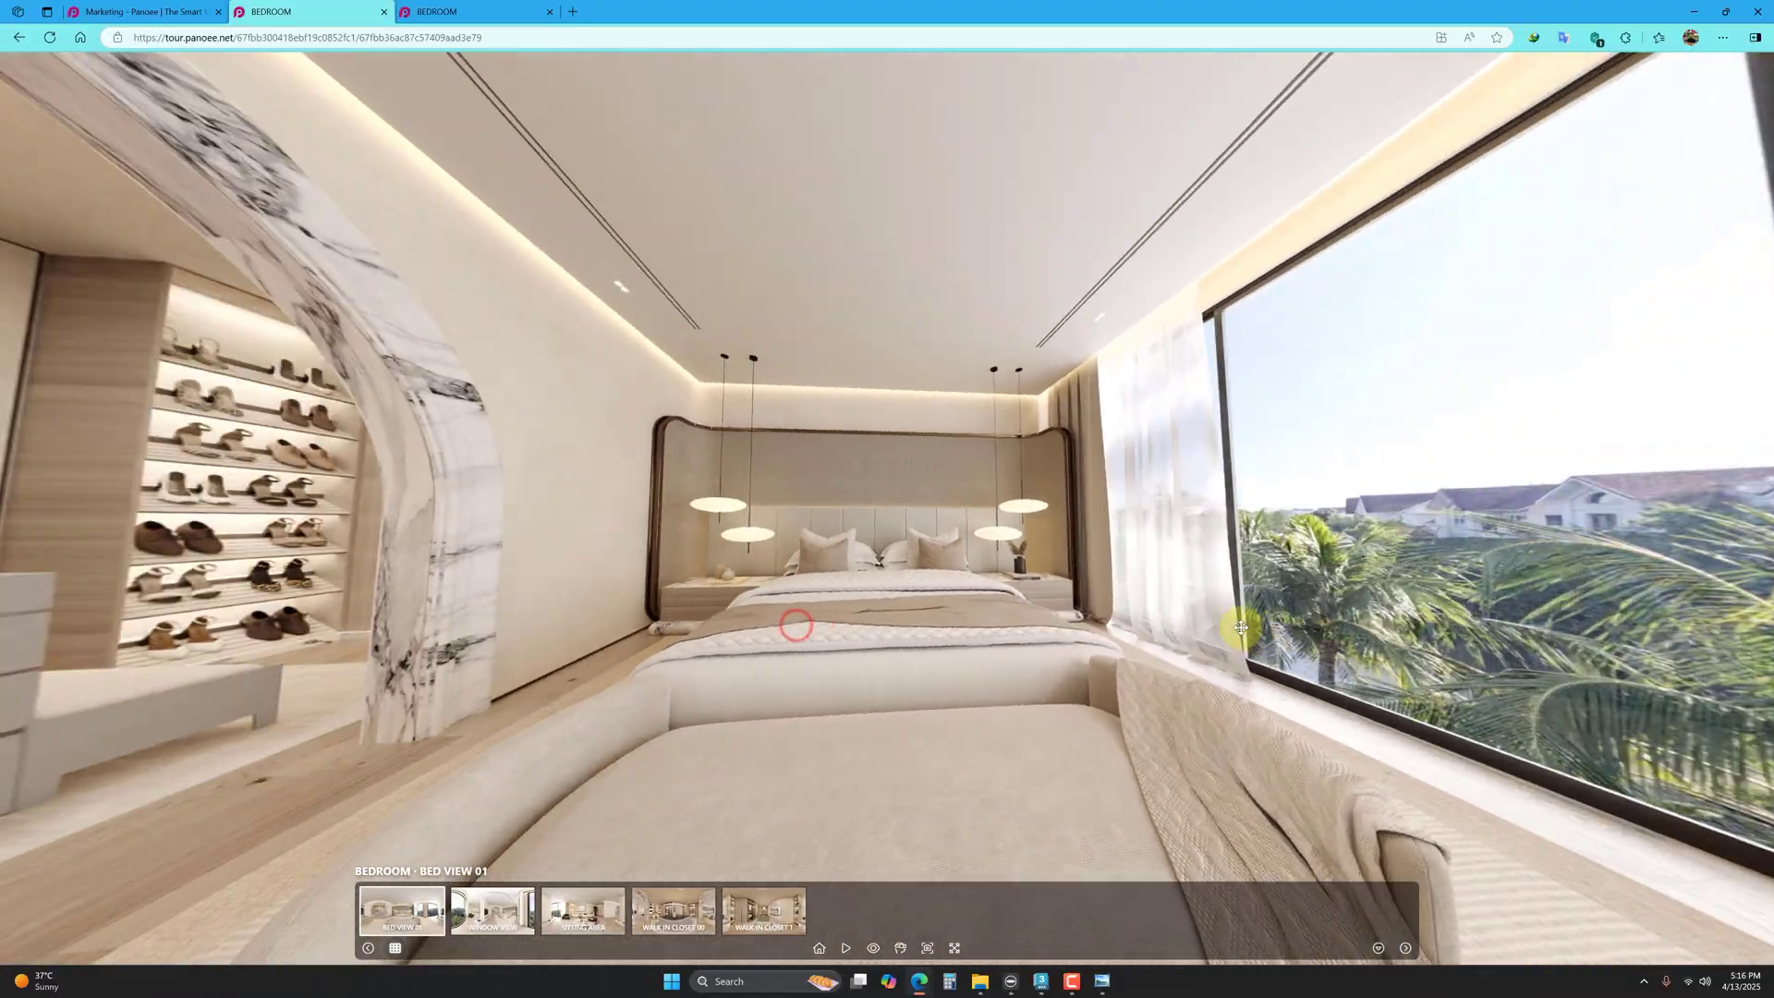
scroll(1016, 628, up, 5)
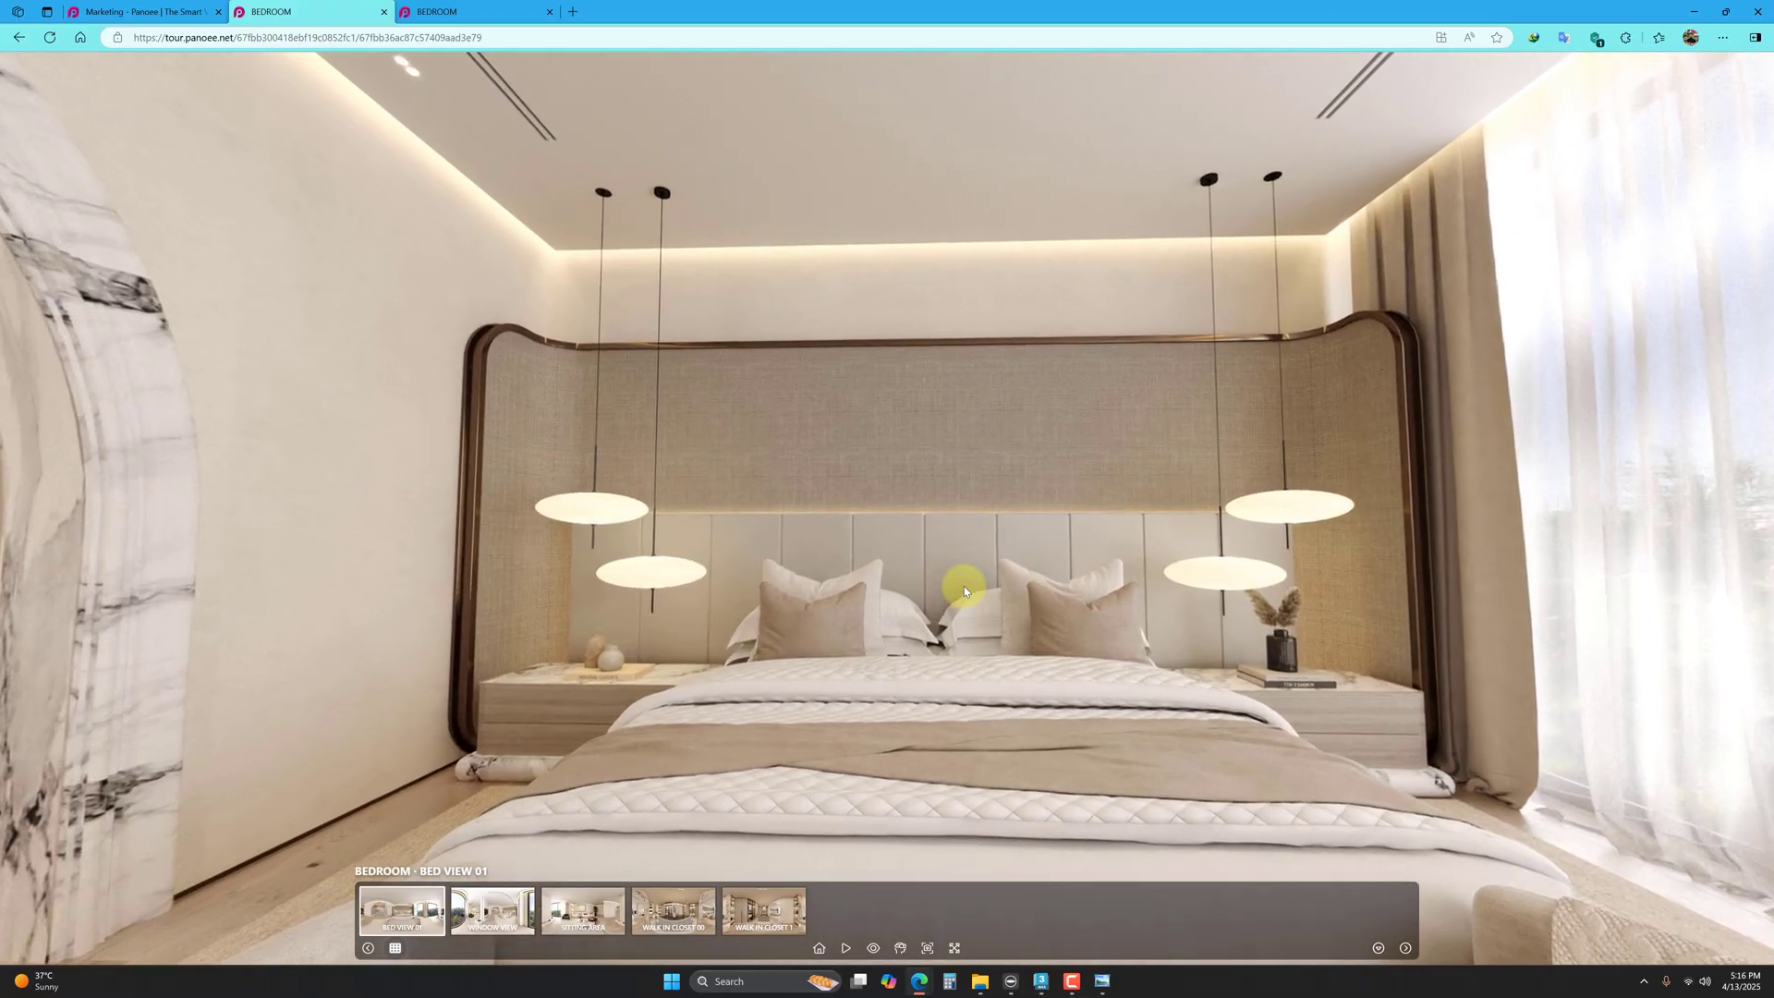
click(1016, 545)
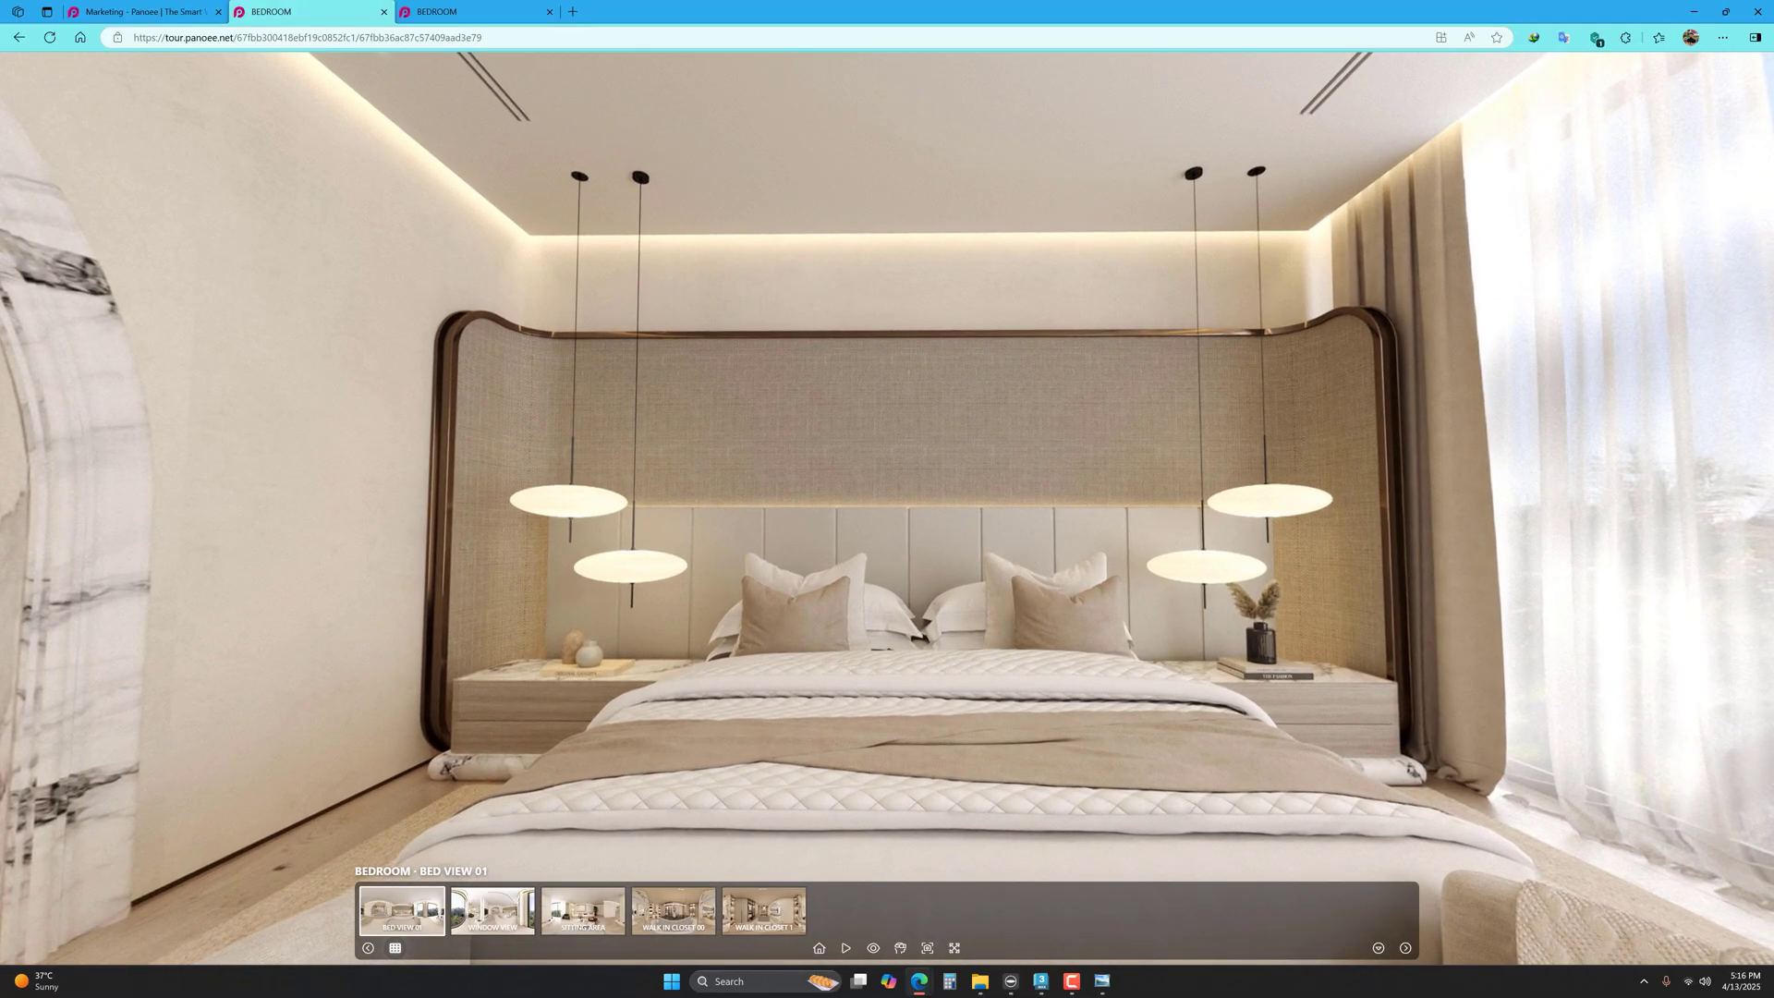